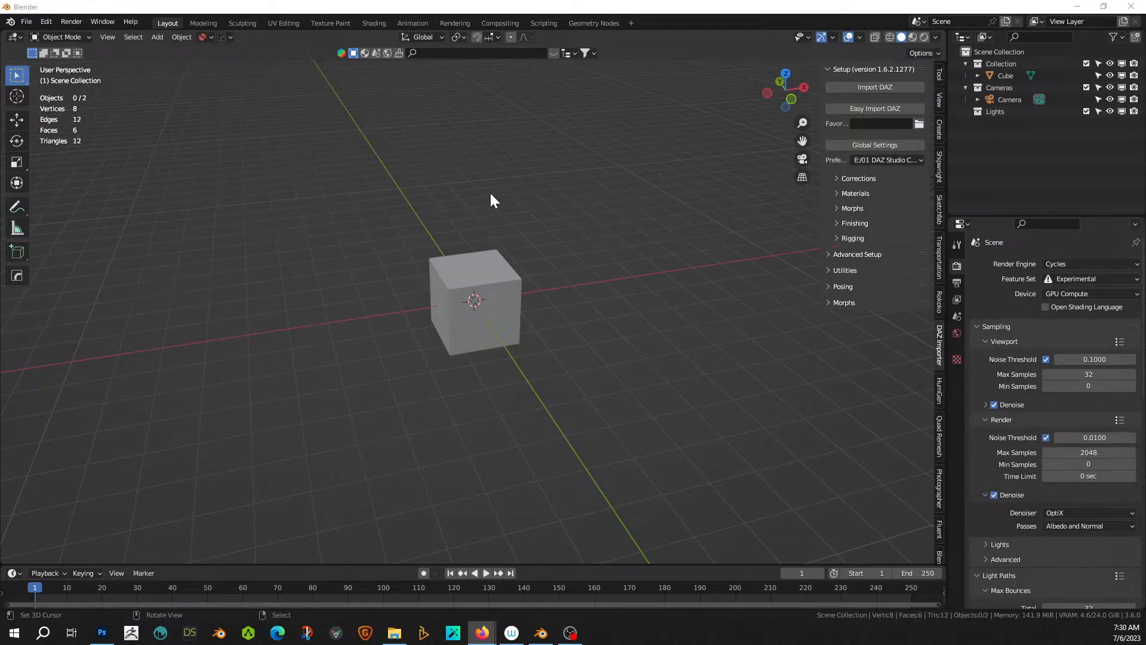
middle_click_drag(550, 512, 488, 345)
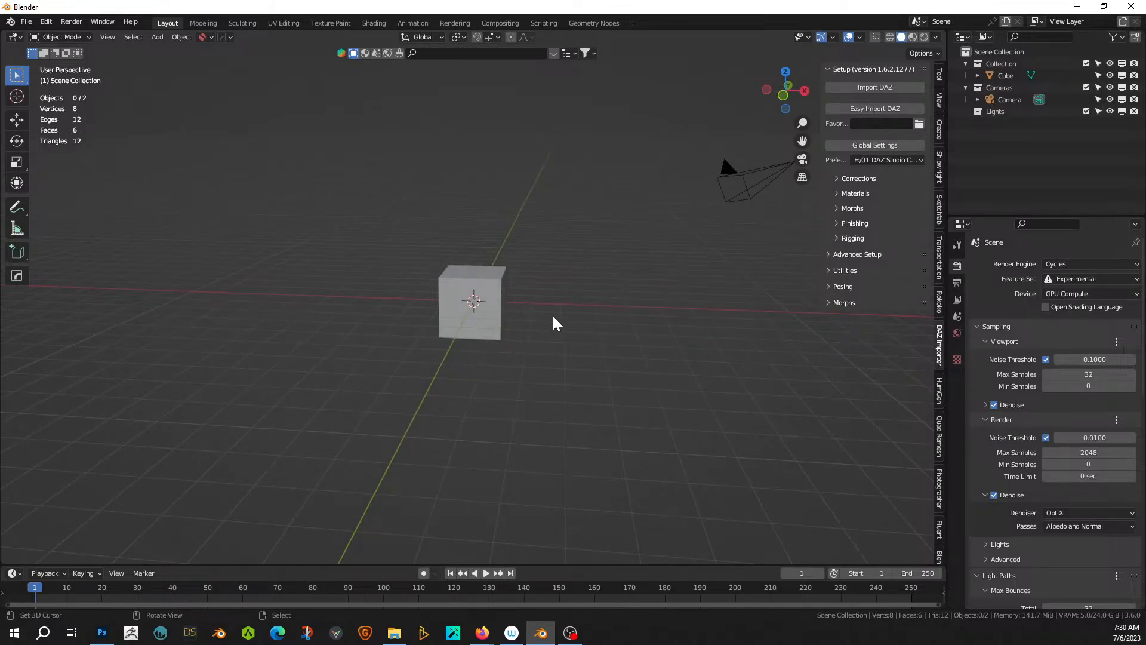
middle_click_drag(553, 322, 578, 307)
scroll(562, 312, "down", 3)
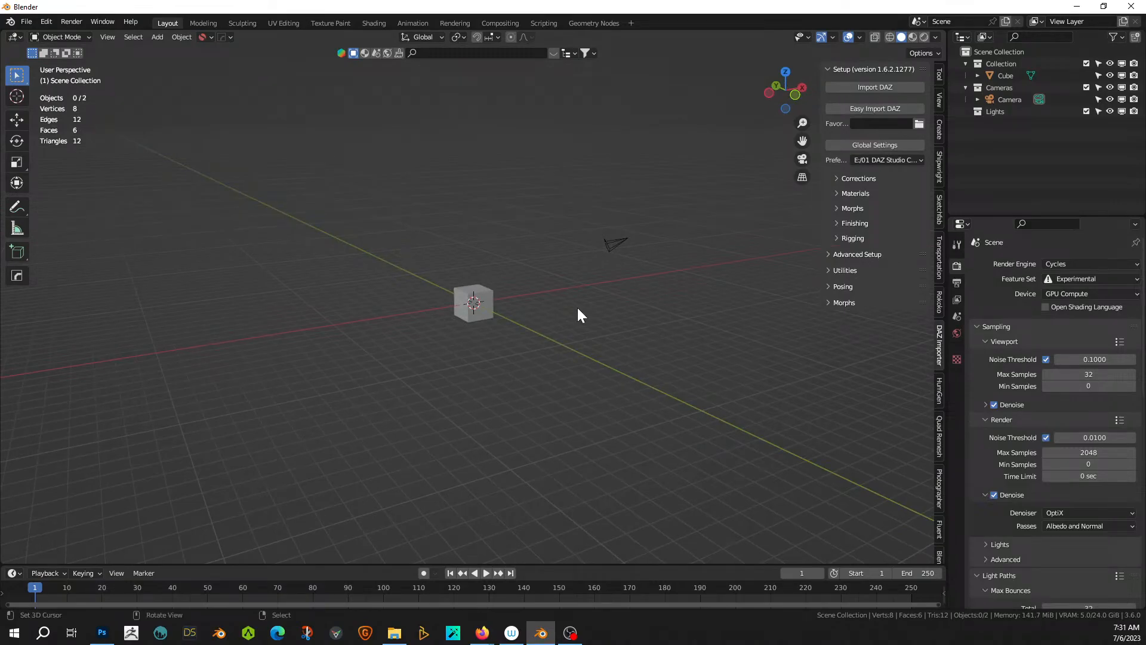
scroll(578, 307, "up", 1)
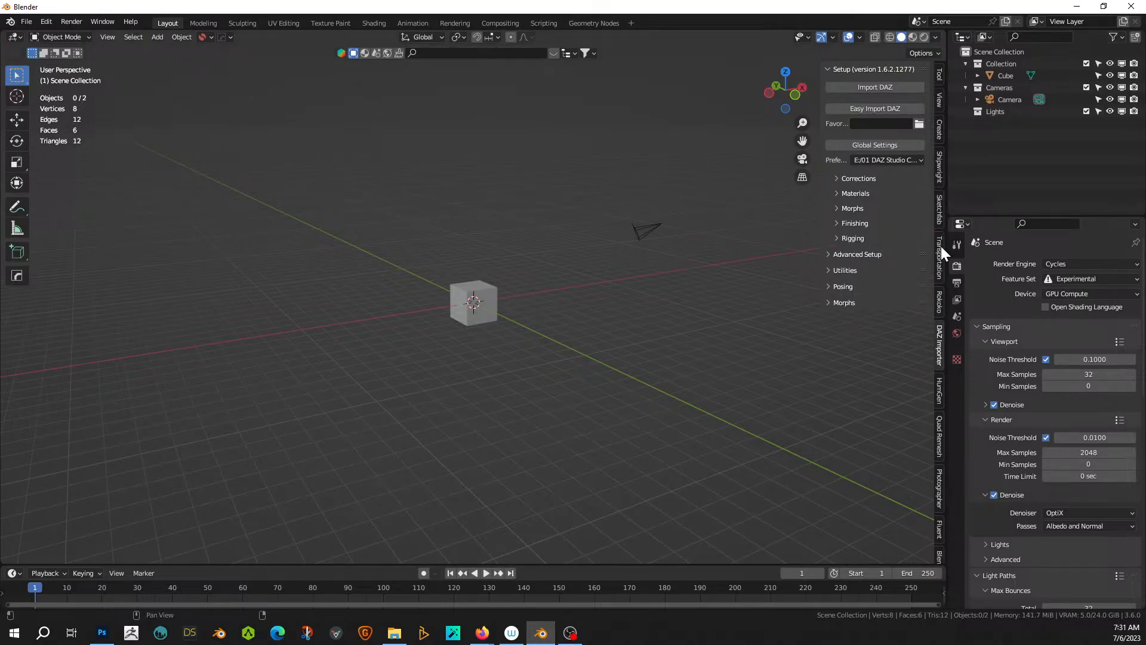
- Generate a male human from a HumGen starting preset and finish its creation phase
left_click(938, 394)
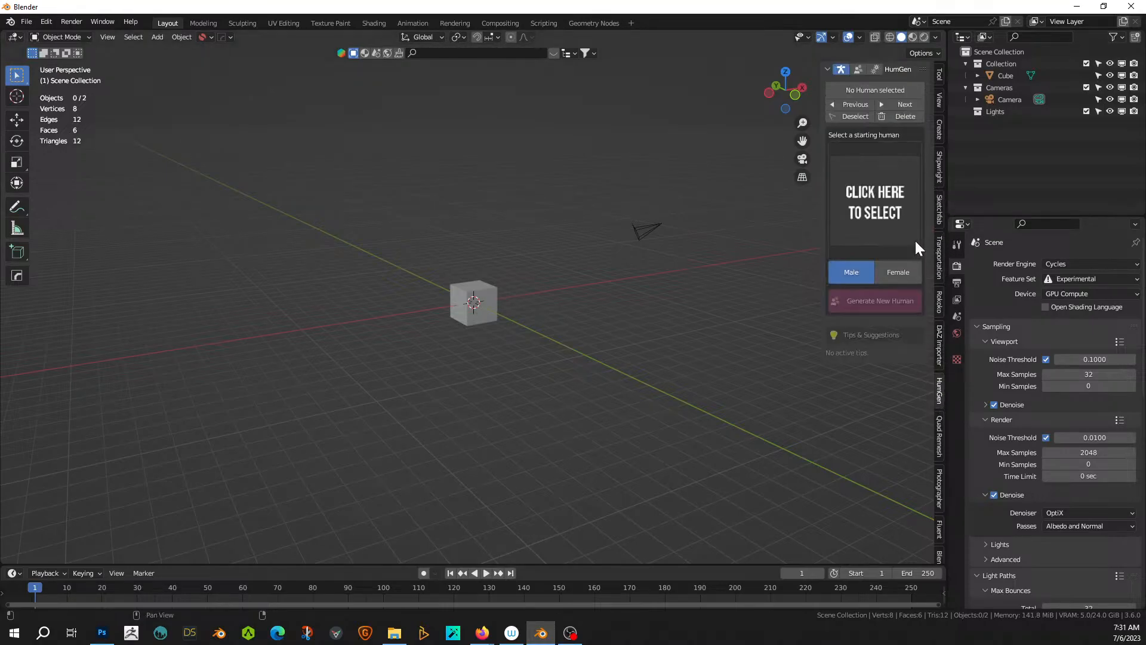
left_click(861, 209)
left_click(449, 318)
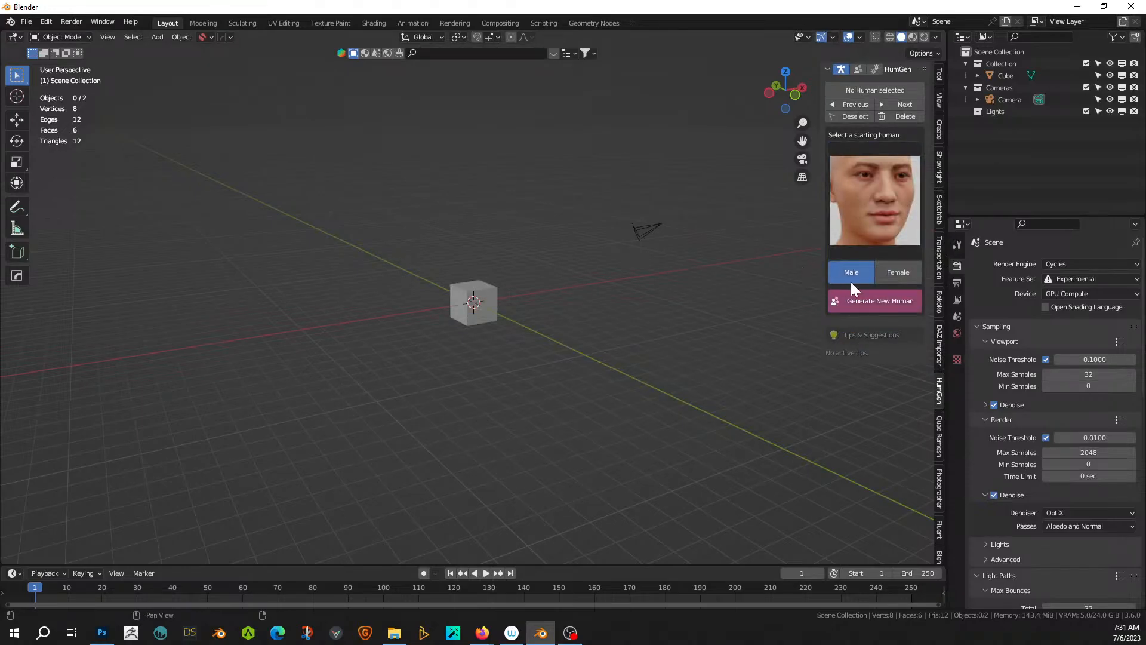
left_click(880, 301)
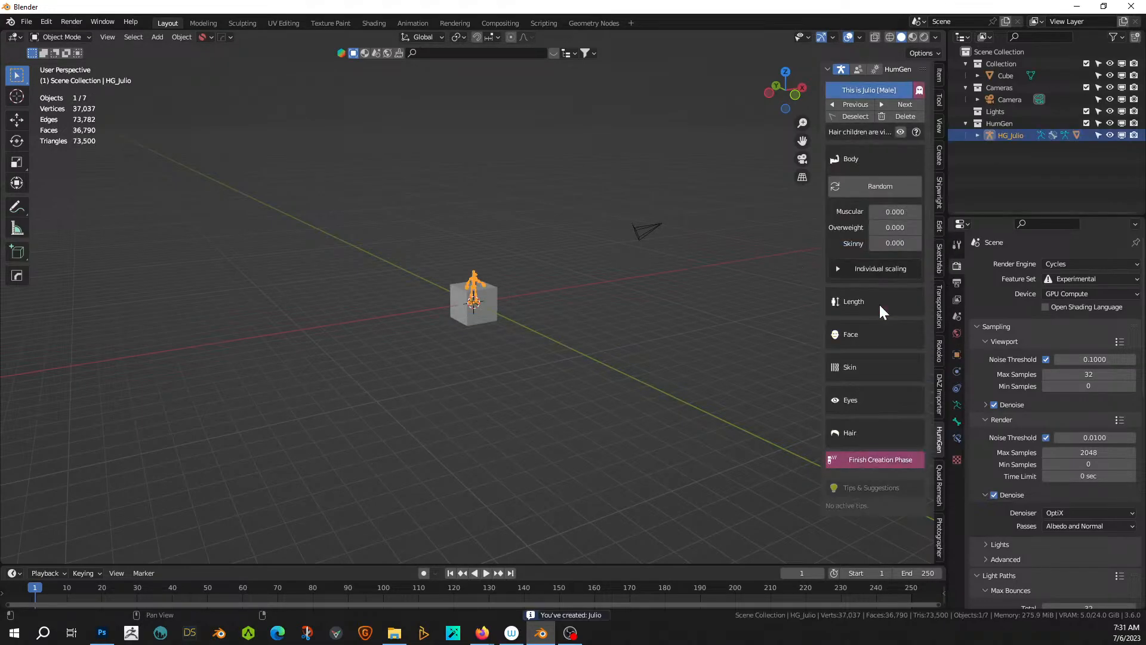
left_click(890, 461)
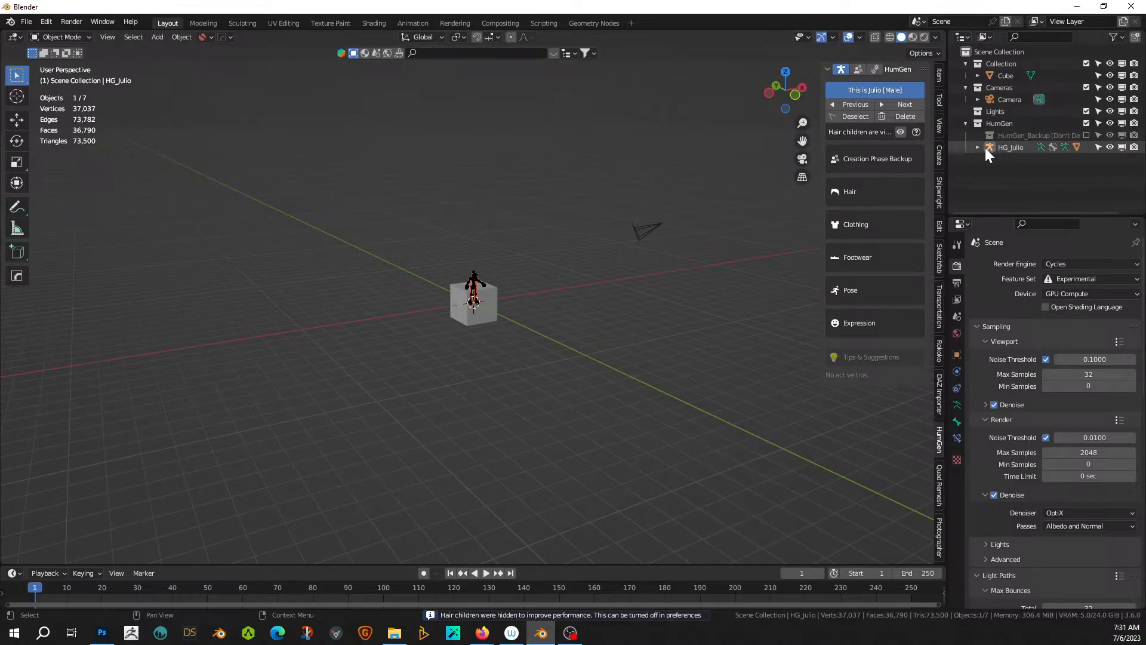
- Delete the generated human's armature, eyes, lower teeth and upper teeth, keeping only the HG_Body mesh
left_click(1033, 148)
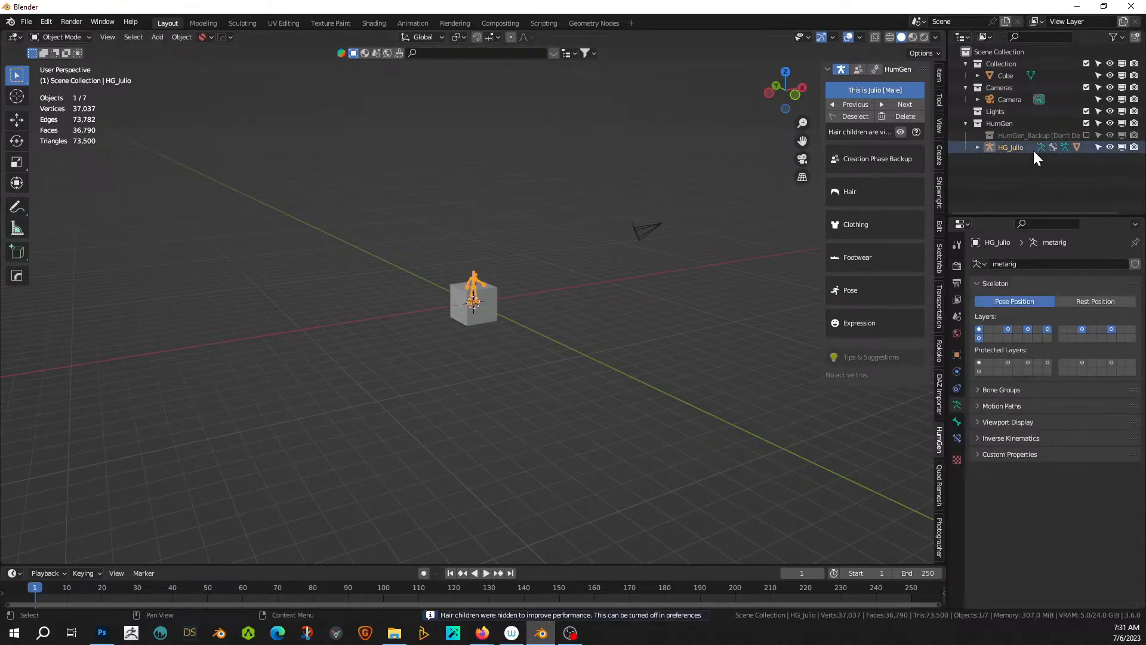
key("KP_Decimal")
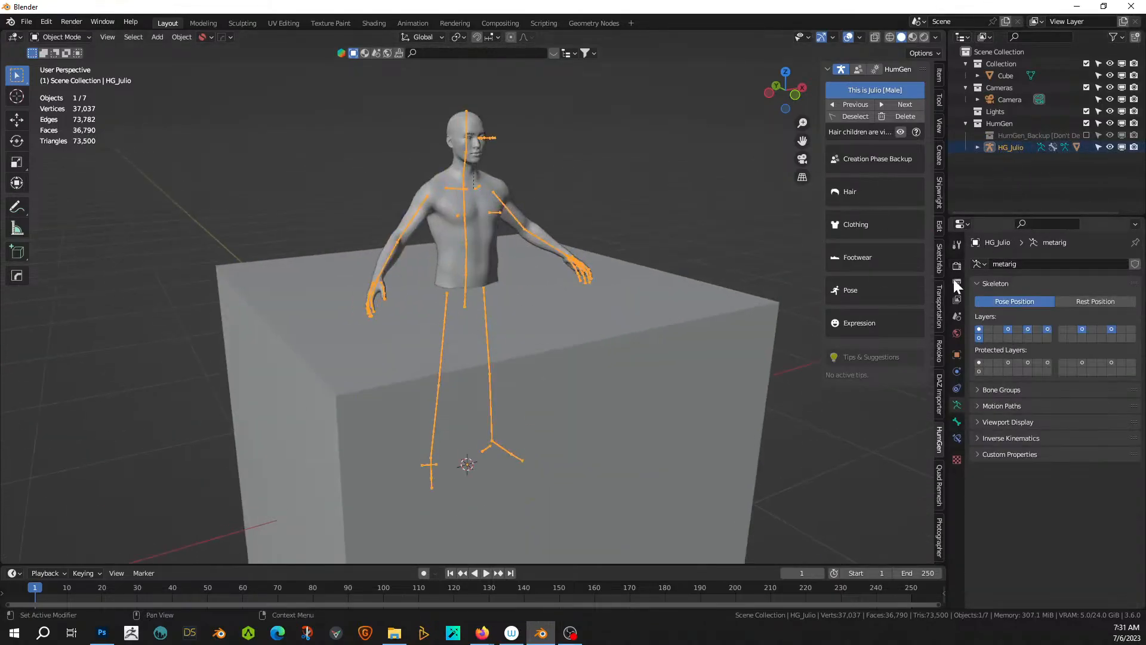
key("Delete")
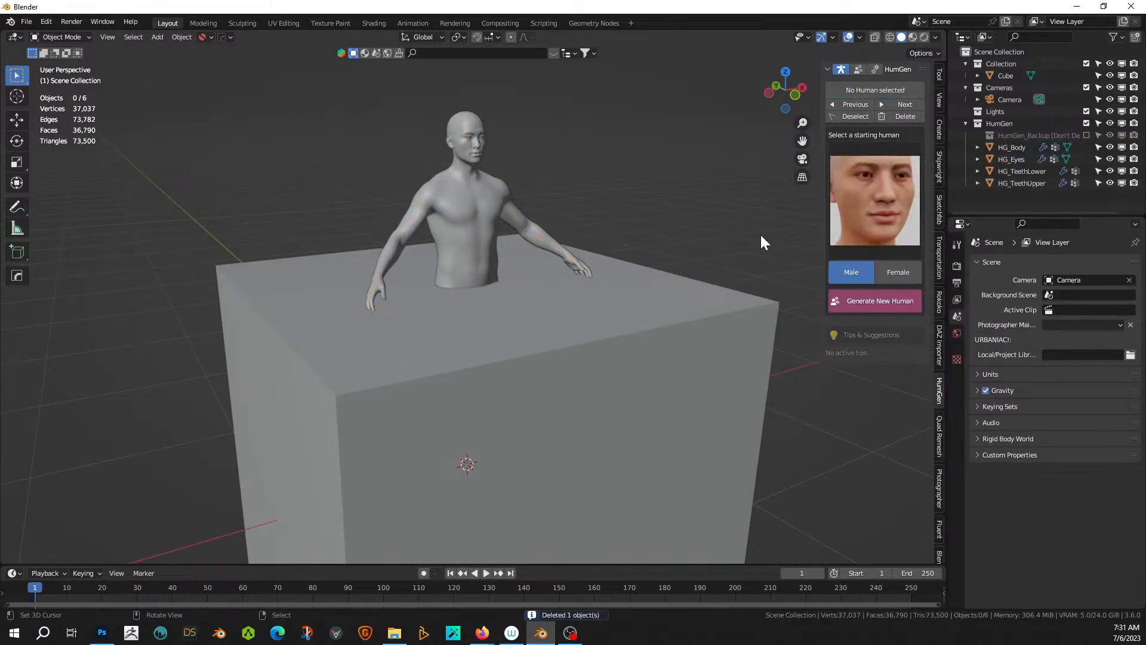
left_click(1021, 162)
key("Delete")
left_click(1021, 161)
key("Delete")
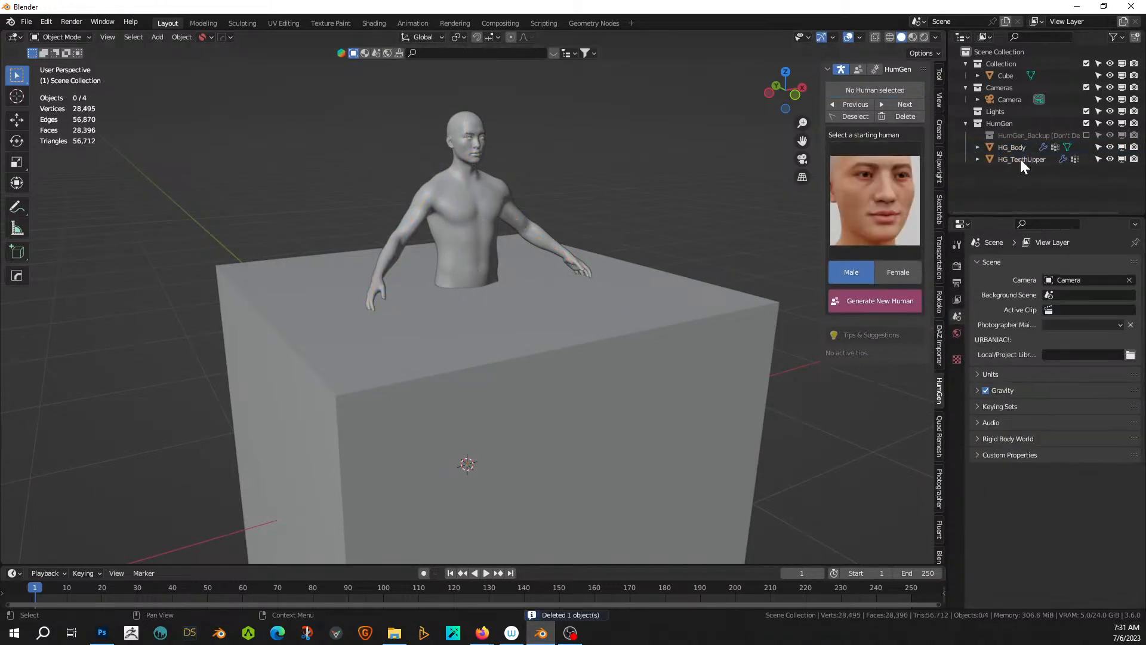
left_click(1020, 160)
key("Delete")
- Remove the particle system and the Armature modifier from HG_Body
left_click(1020, 150)
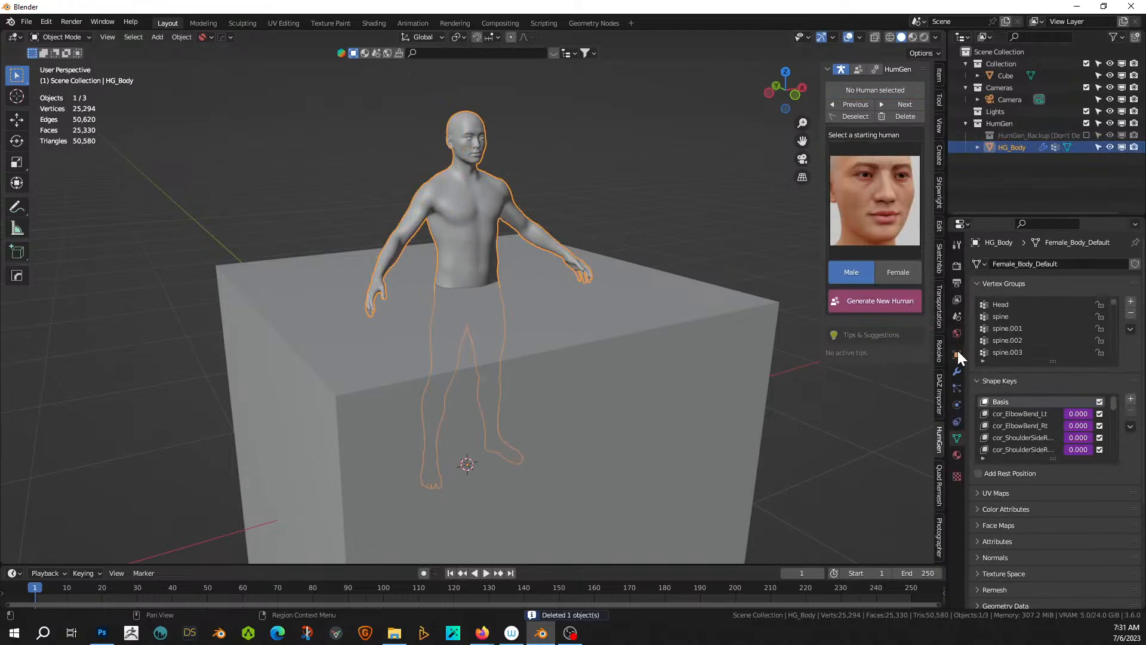
left_click(958, 389)
left_click(1136, 276)
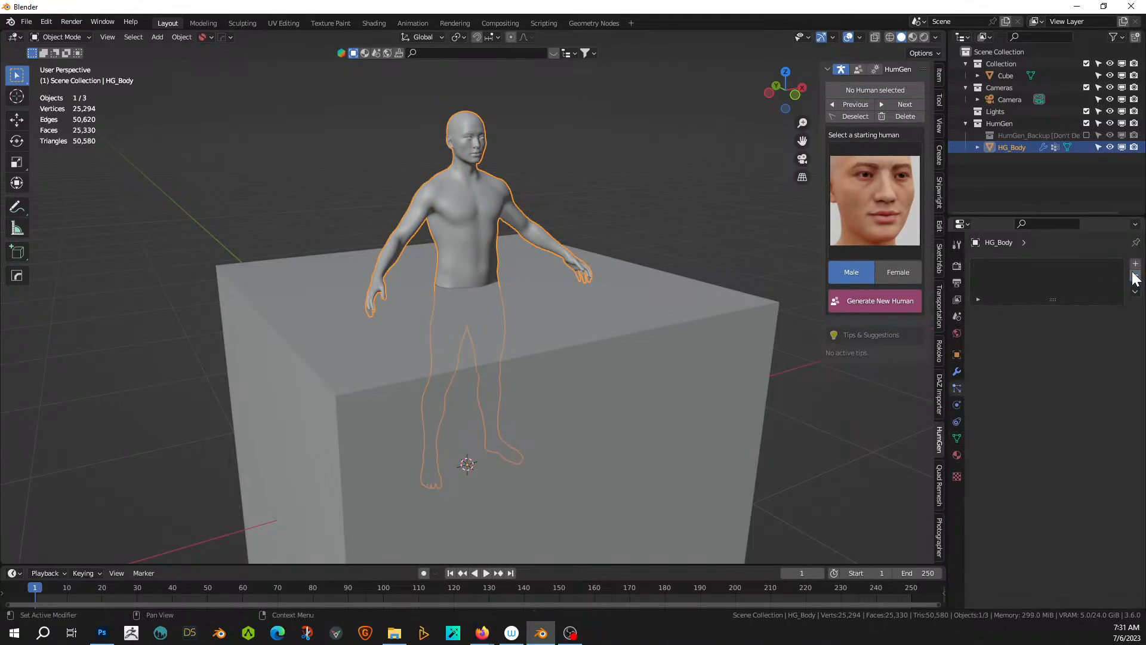
left_click(958, 371)
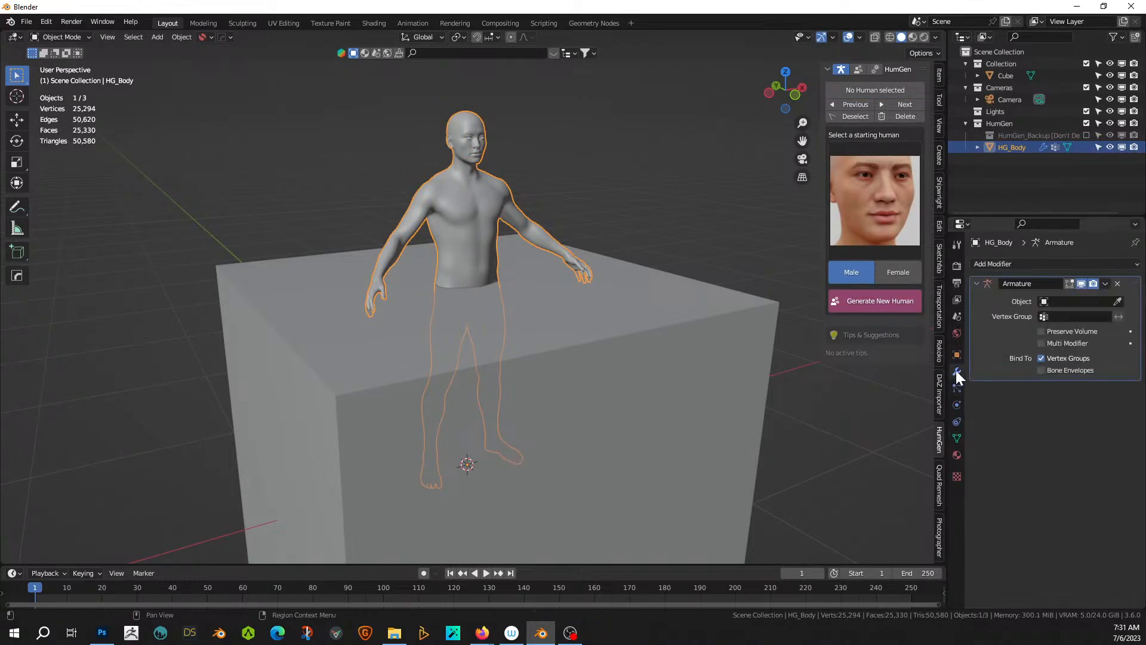
left_click(1118, 284)
- Delete the default cube surrounding the human's legs
middle_click_drag(704, 293, 620, 421)
left_click(588, 423)
key("x")
left_click(589, 421)
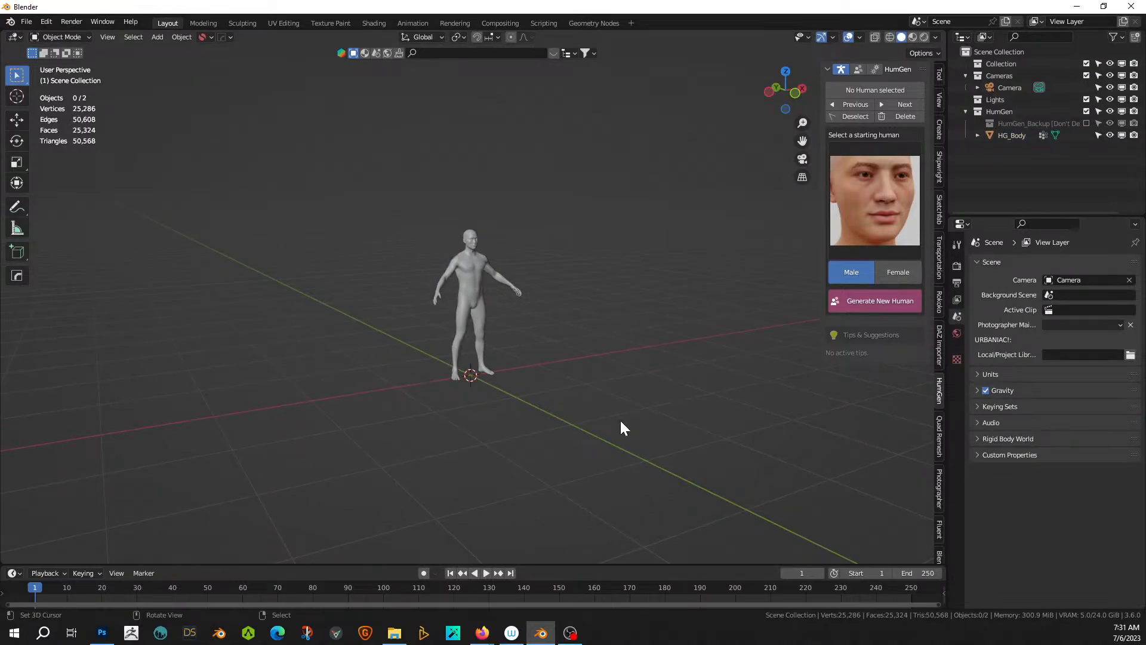
scroll(614, 416, "down", 4)
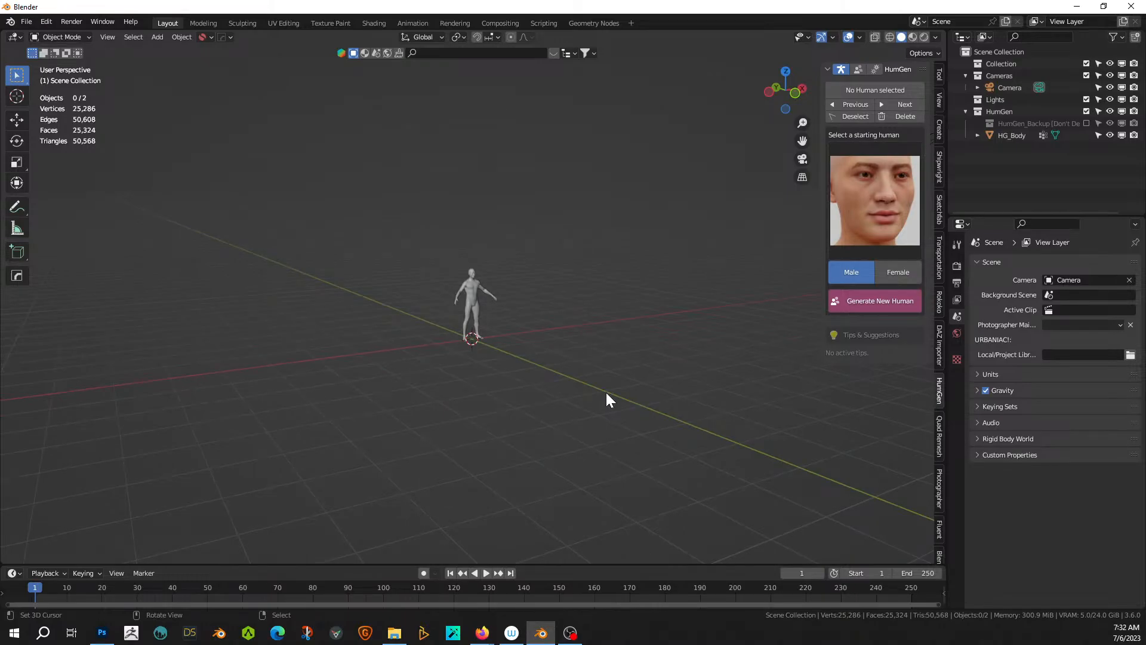
mouse_move(606, 392)
middle_mouse_down()
mouse_move(587, 382)
mouse_move(514, 402)
mouse_move(456, 397)
mouse_move(617, 387)
mouse_move(607, 382)
middle_mouse_up()
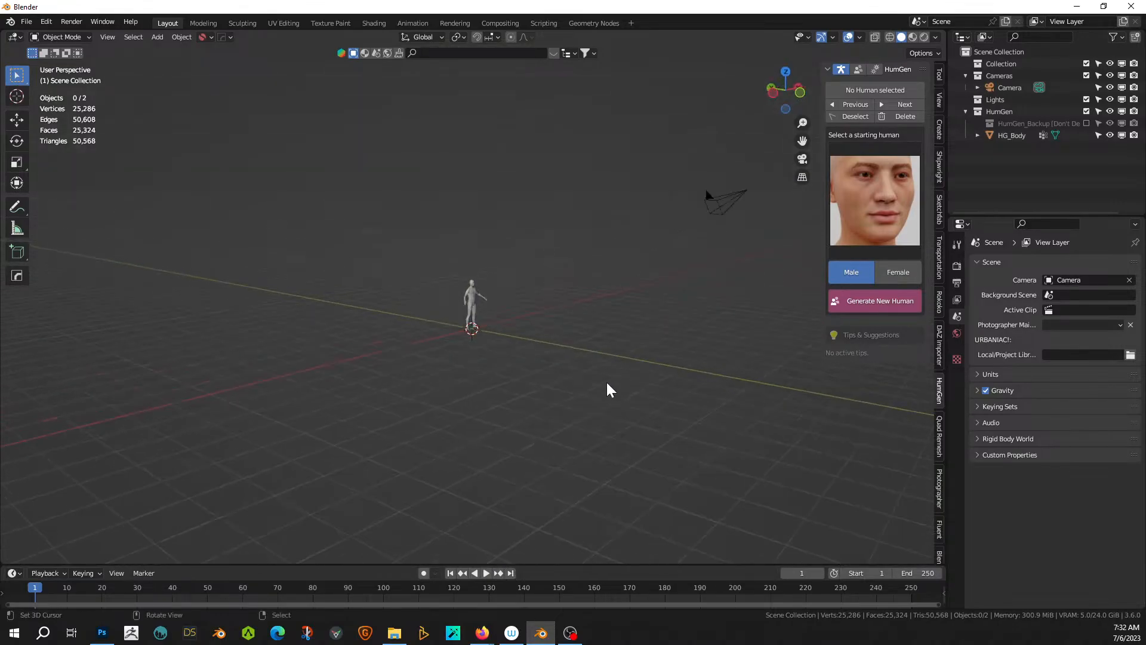
middle_click_drag(522, 384, 476, 410)
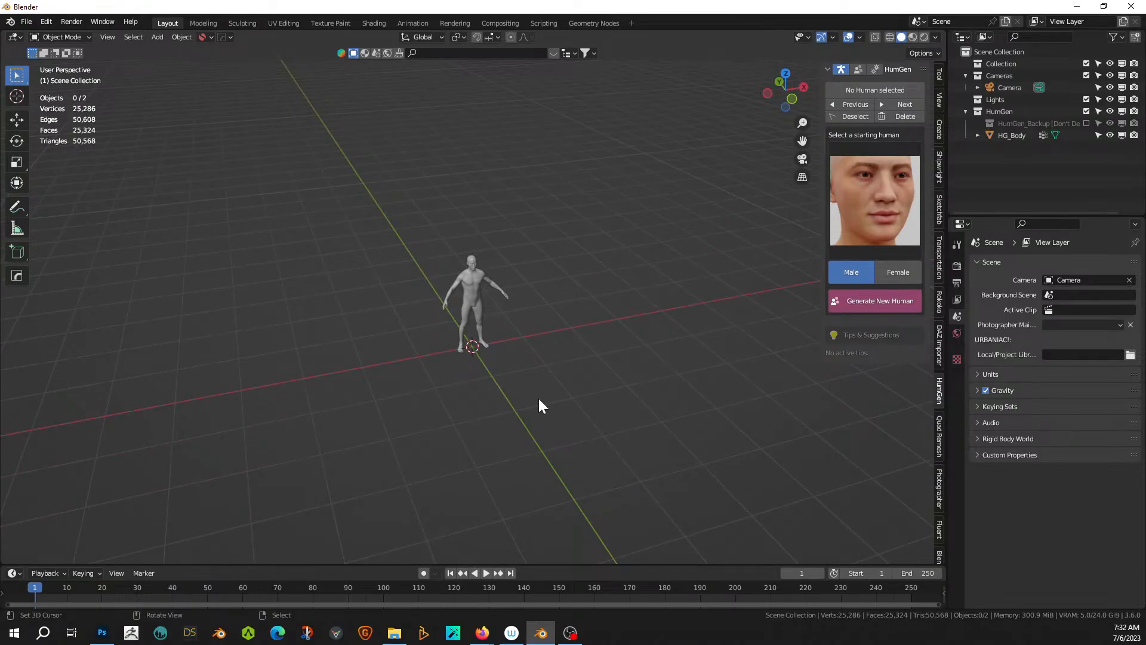
middle_click_drag(522, 415, 546, 406)
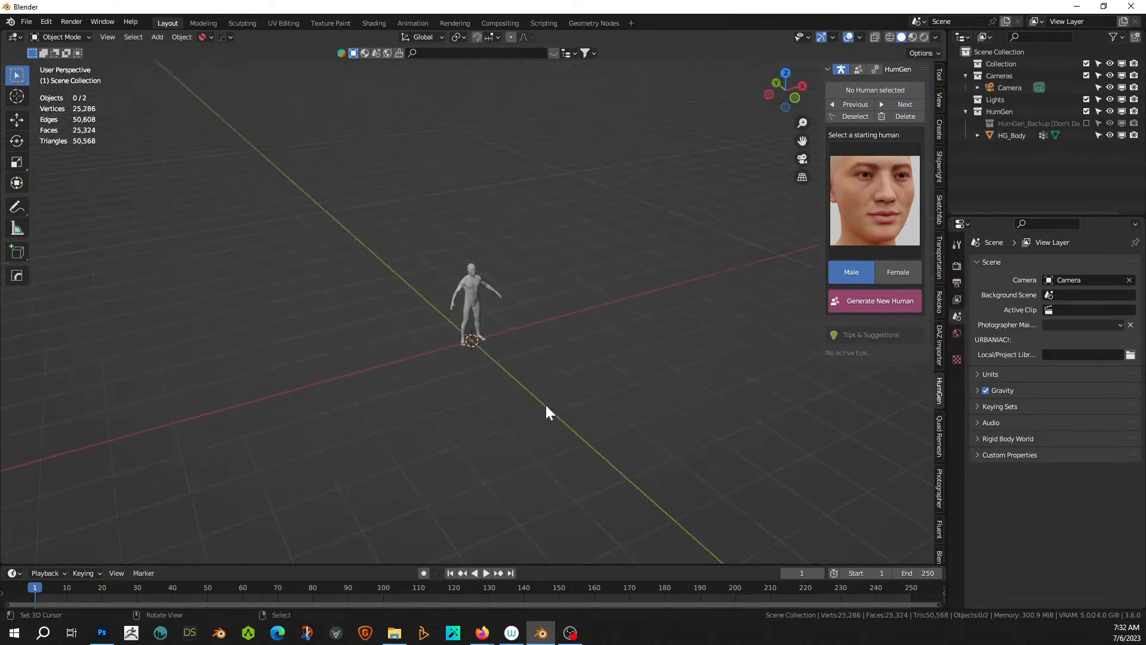
- Add a mesh cylinder with 6 vertices at the scene origin
key("shift+a")
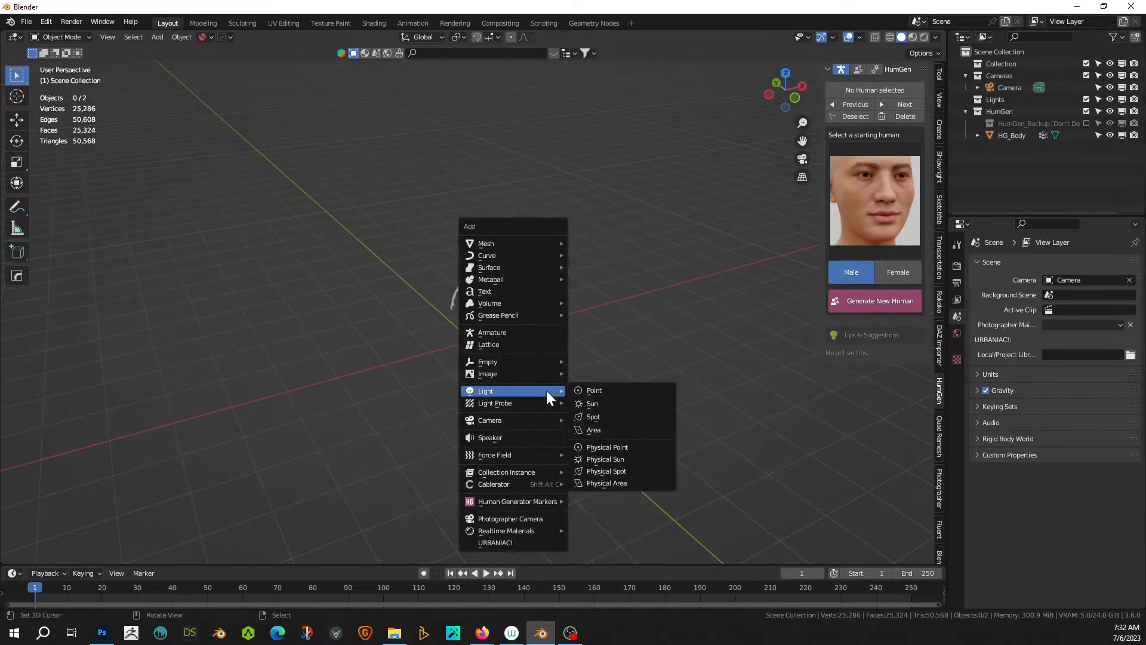
mouse_move(524, 265)
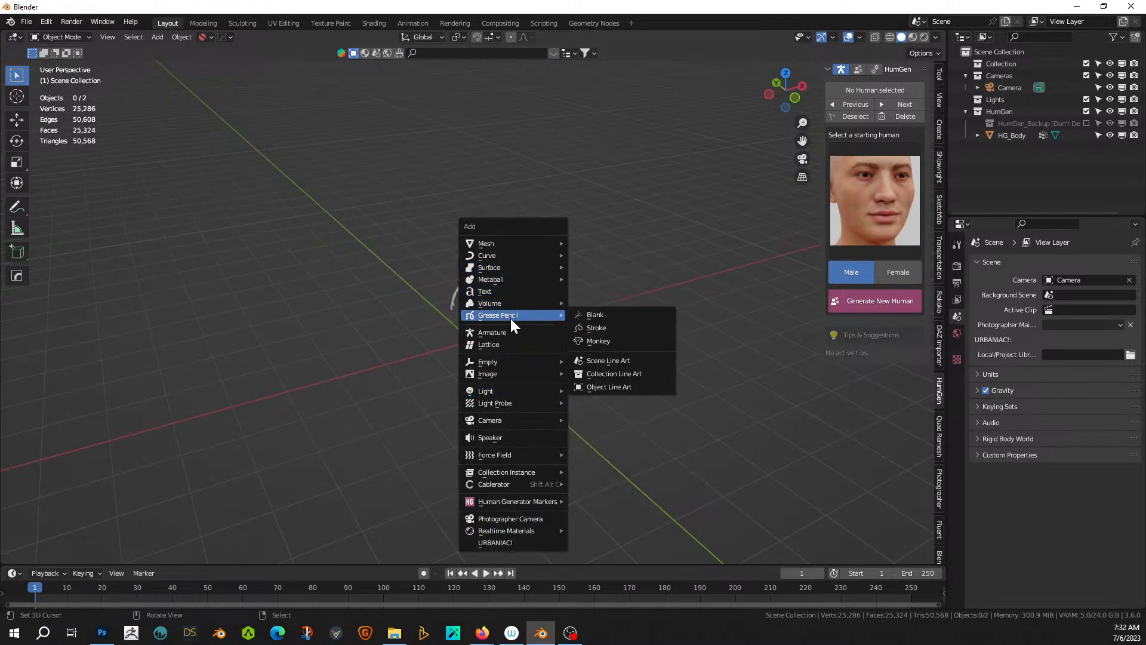
mouse_move(506, 245)
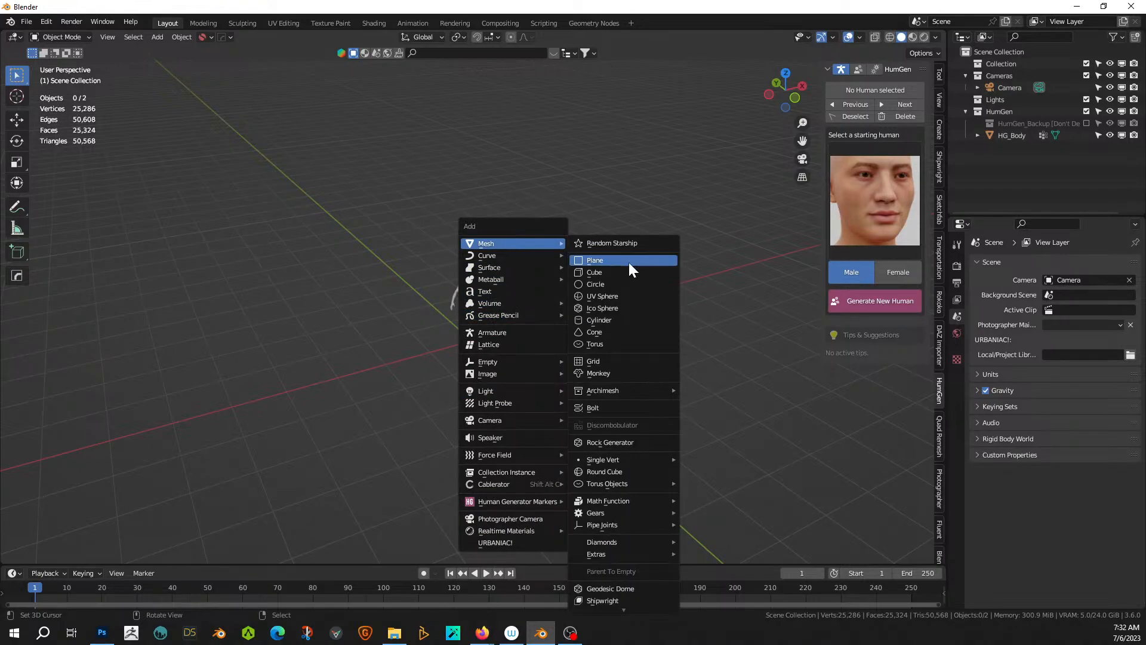
left_click(632, 320)
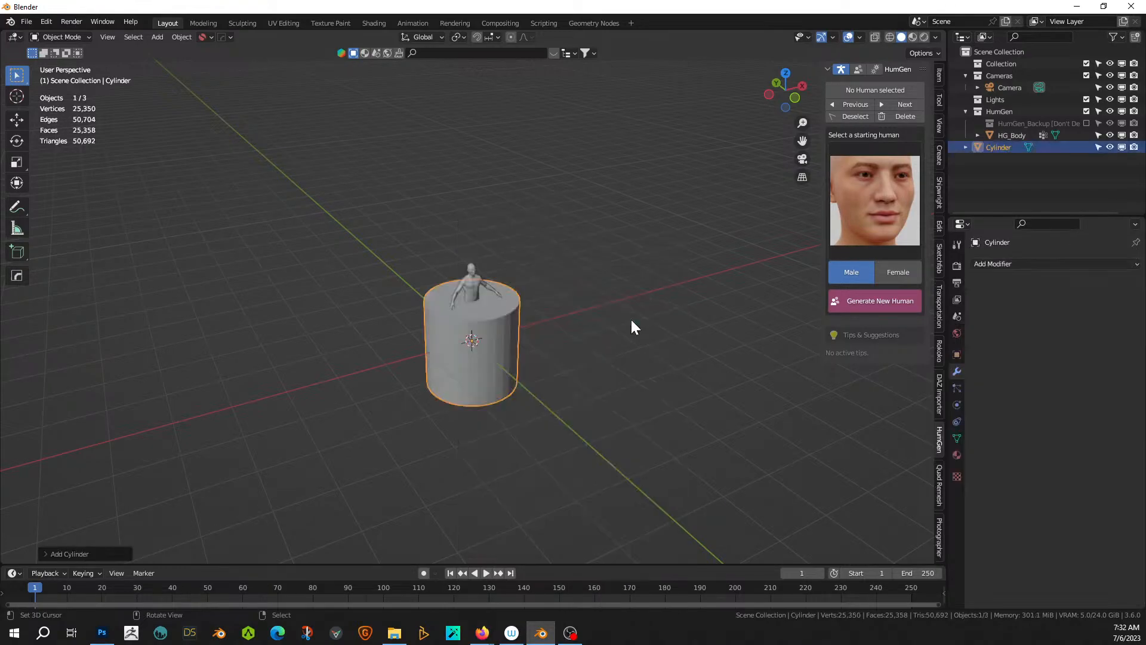
left_click(49, 554)
left_click(146, 411)
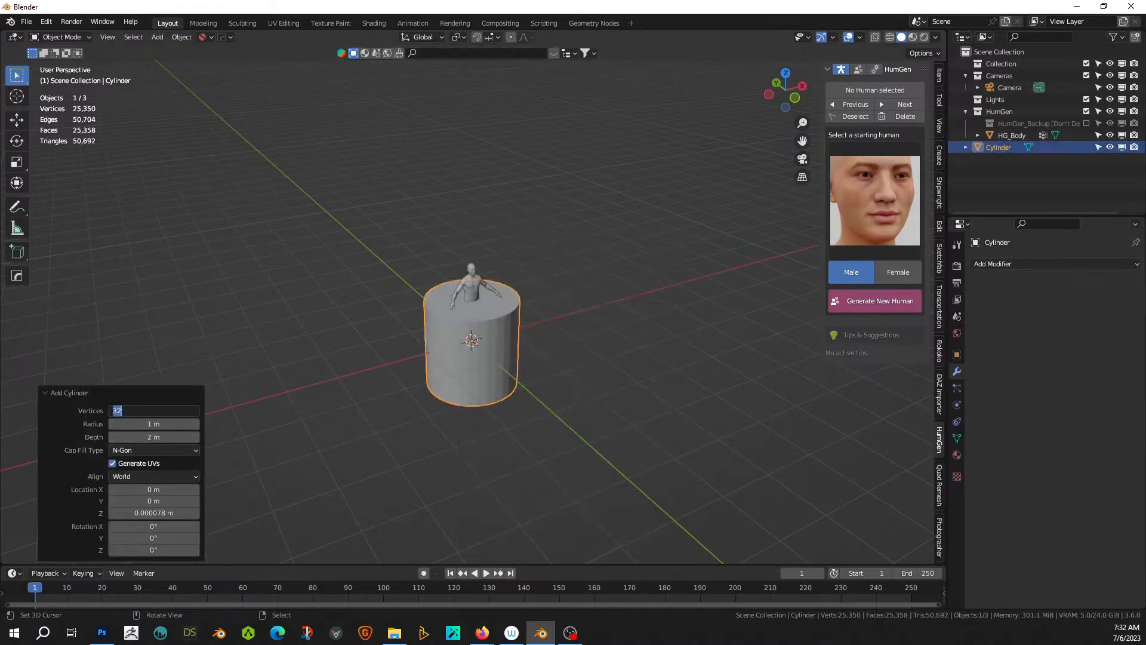
type("6")
key("Return")
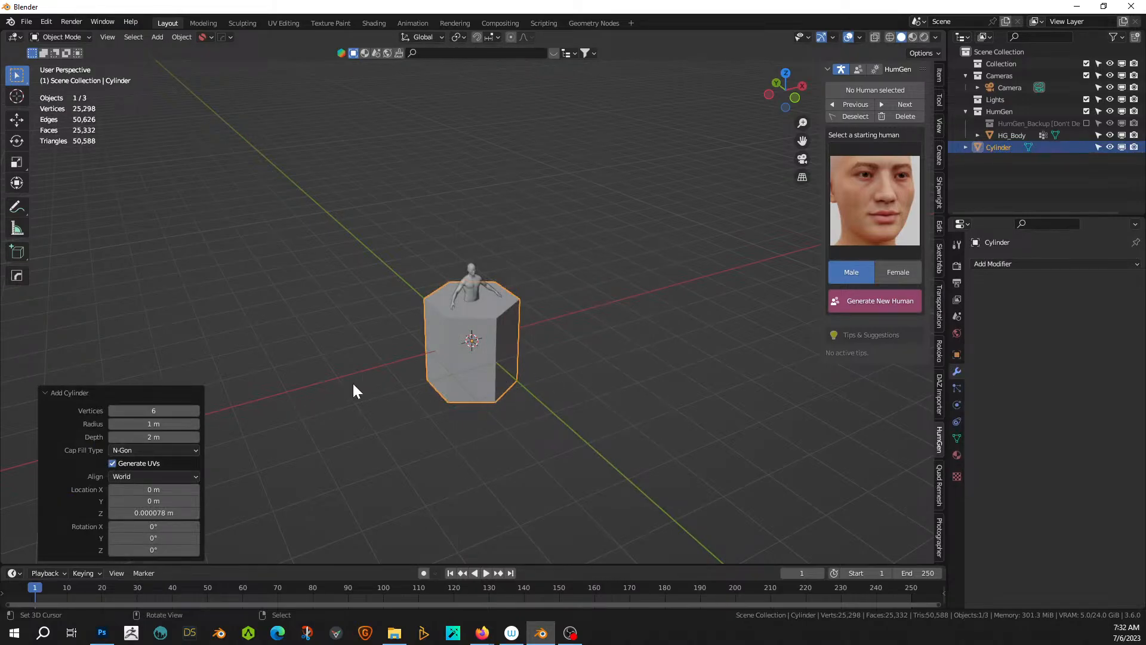
left_click(46, 393)
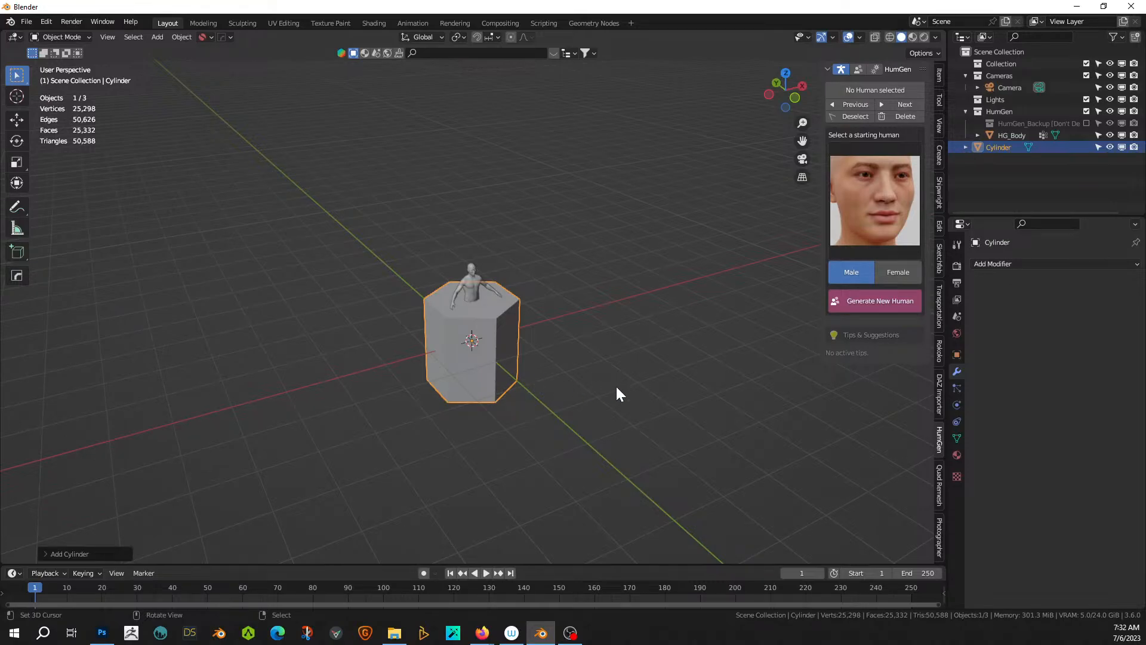
- Raise all of the hexagonal cylinder's geometry 1 m along Z in Edit Mode, so its origin sits at the base
mouse_move(617, 388)
middle_mouse_down()
mouse_move(619, 422)
mouse_move(600, 378)
middle_mouse_up()
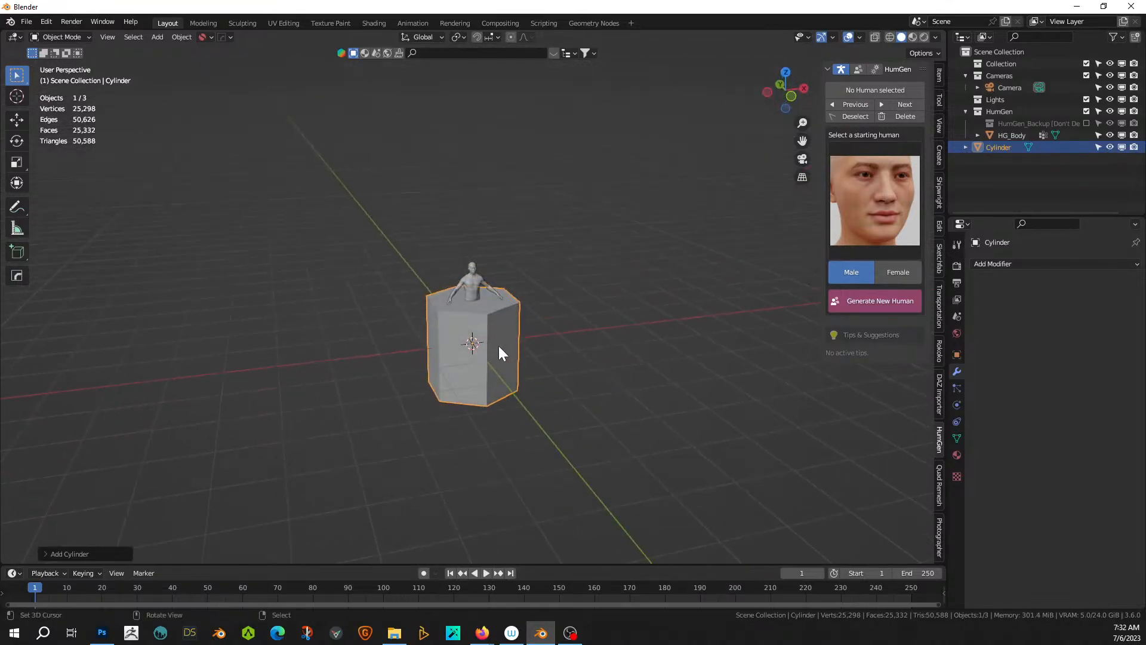
key("Tab")
type("gz")
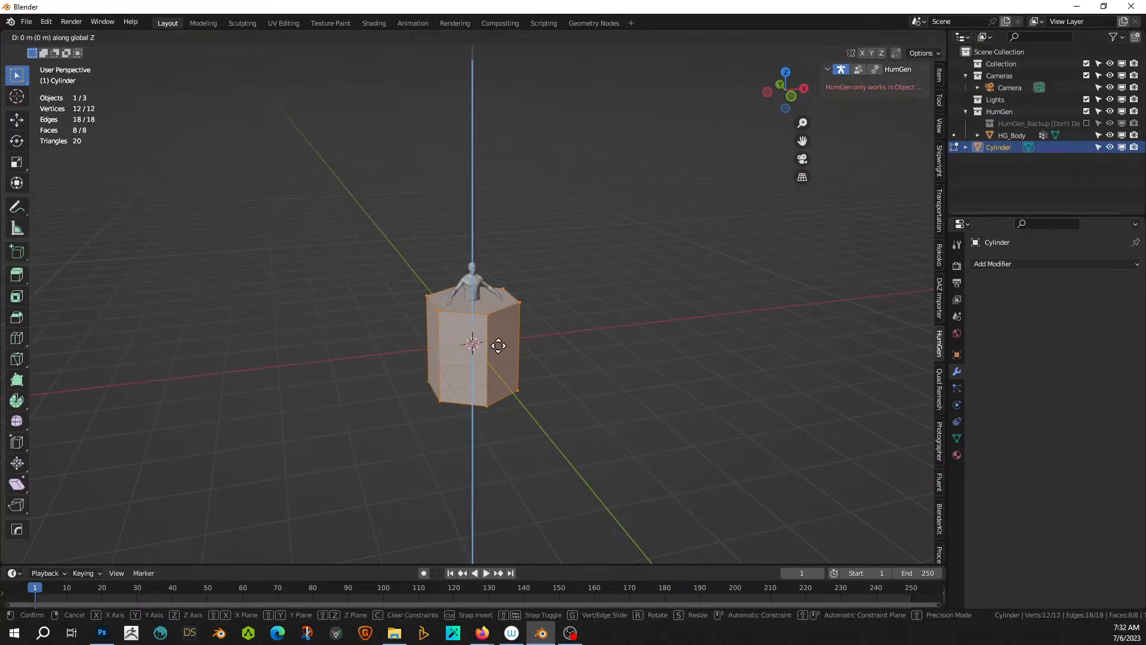
type("1")
key("Return")
key("Tab")
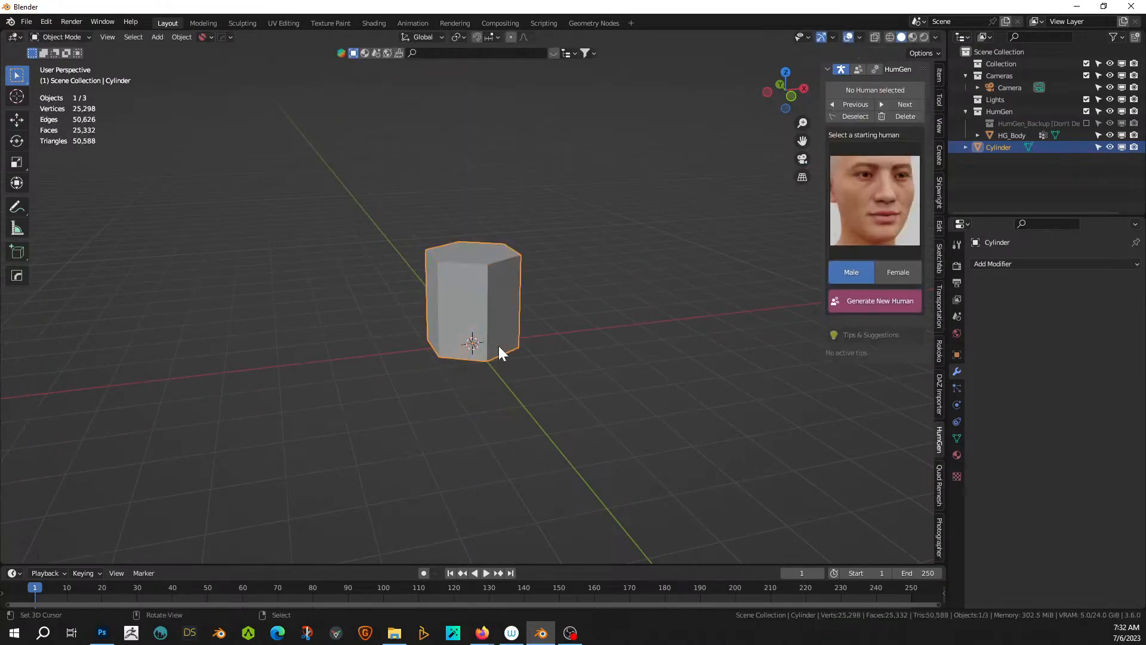
- Scale the hexagonal cylinder by 2 overall and widen it along X and Y only into a broad, low slab
scroll(537, 345, "down", 2)
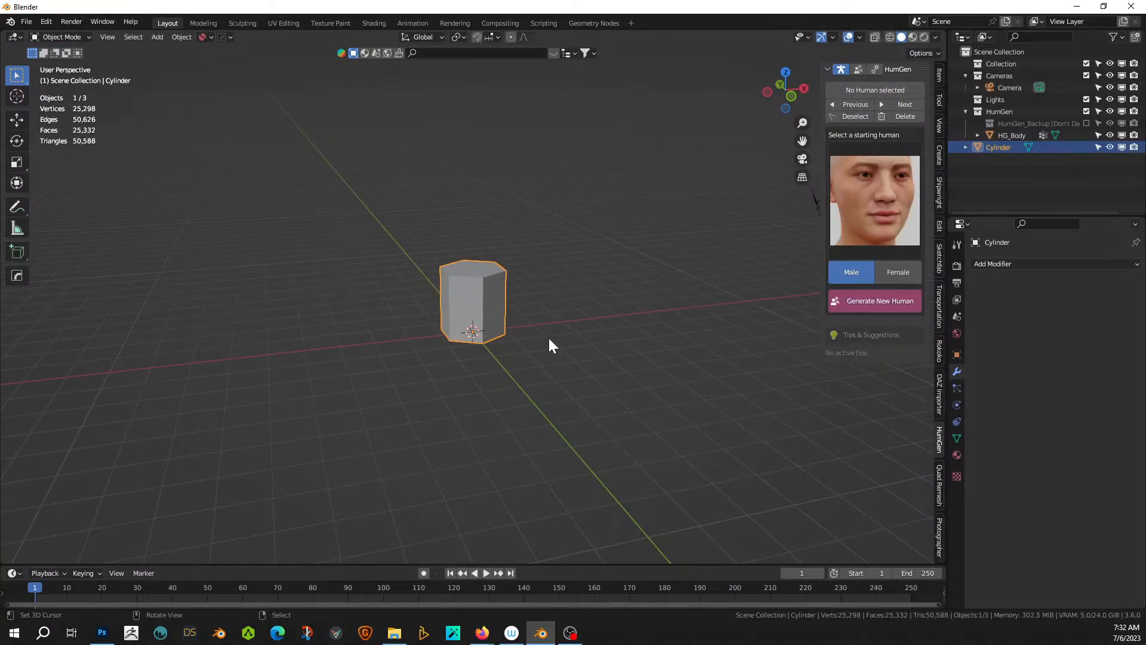
type("s2")
key("Return")
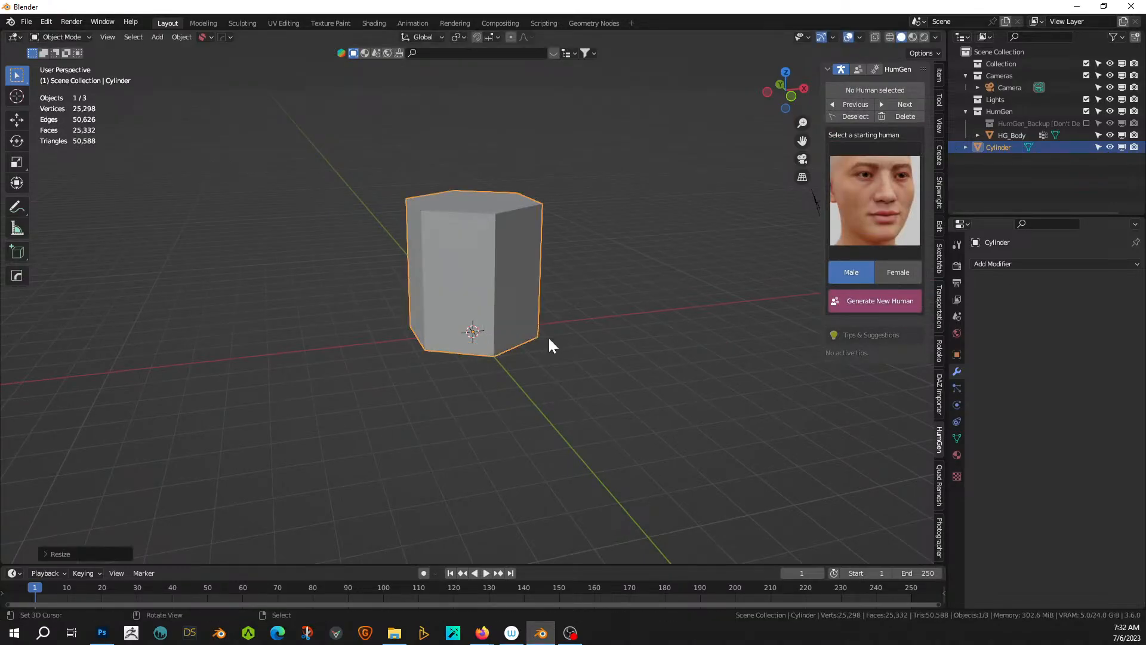
key("s")
key("shift+z")
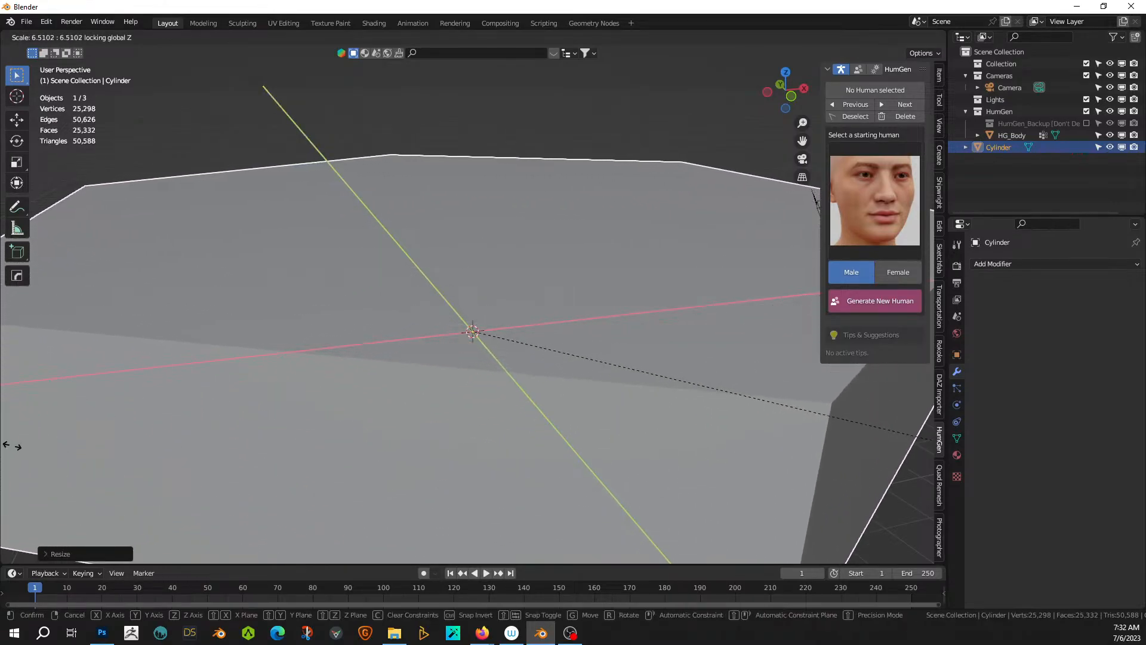
right_click(110, 463)
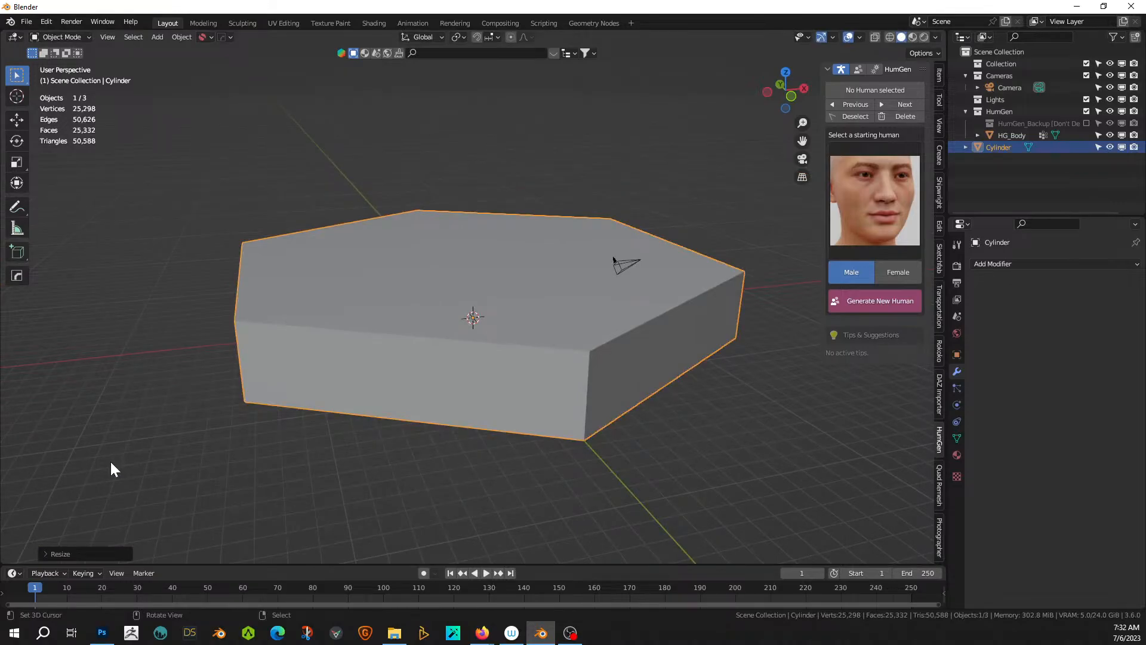
- Move the HG_Body human about -17 m along Y to stand just outside the hexagonal slab's corner
scroll(110, 460, "down", 3)
left_click(1027, 135)
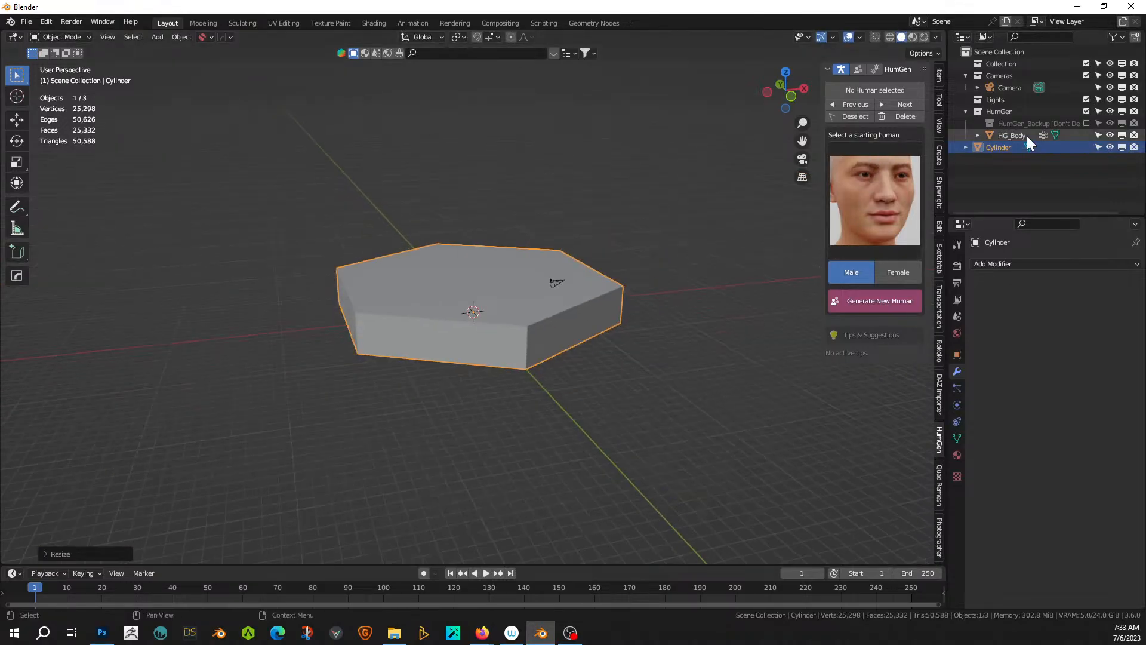
key("g")
key("y")
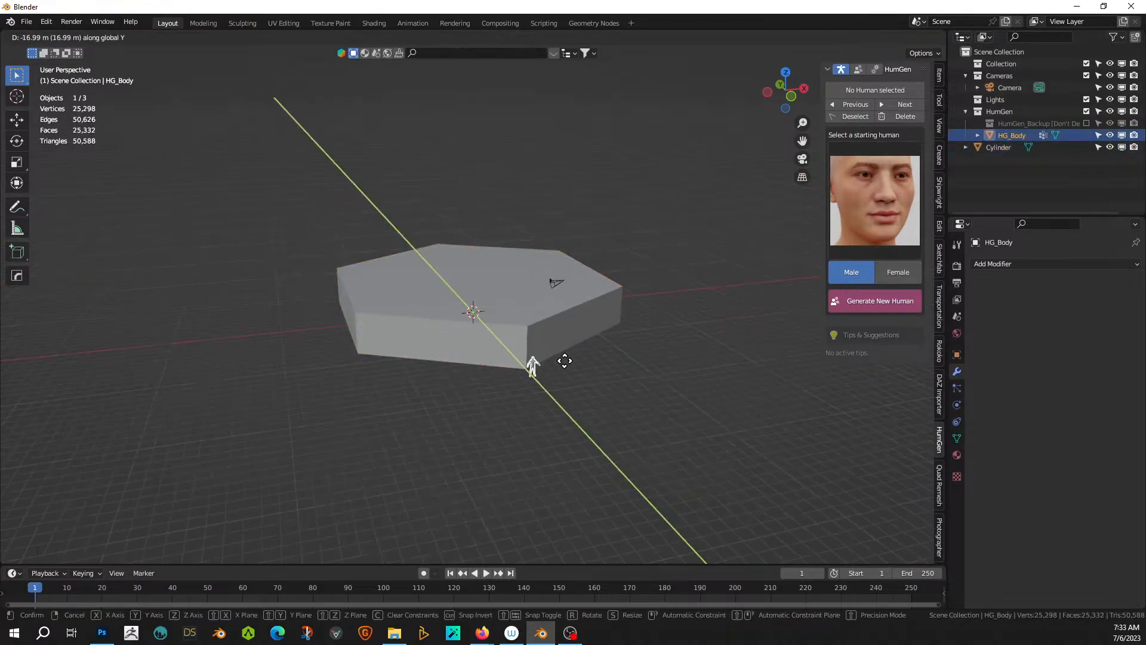
left_click(534, 361)
mouse_move(564, 361)
middle_mouse_down()
mouse_move(499, 389)
mouse_move(474, 433)
mouse_move(522, 338)
mouse_move(561, 350)
mouse_move(551, 360)
middle_mouse_up()
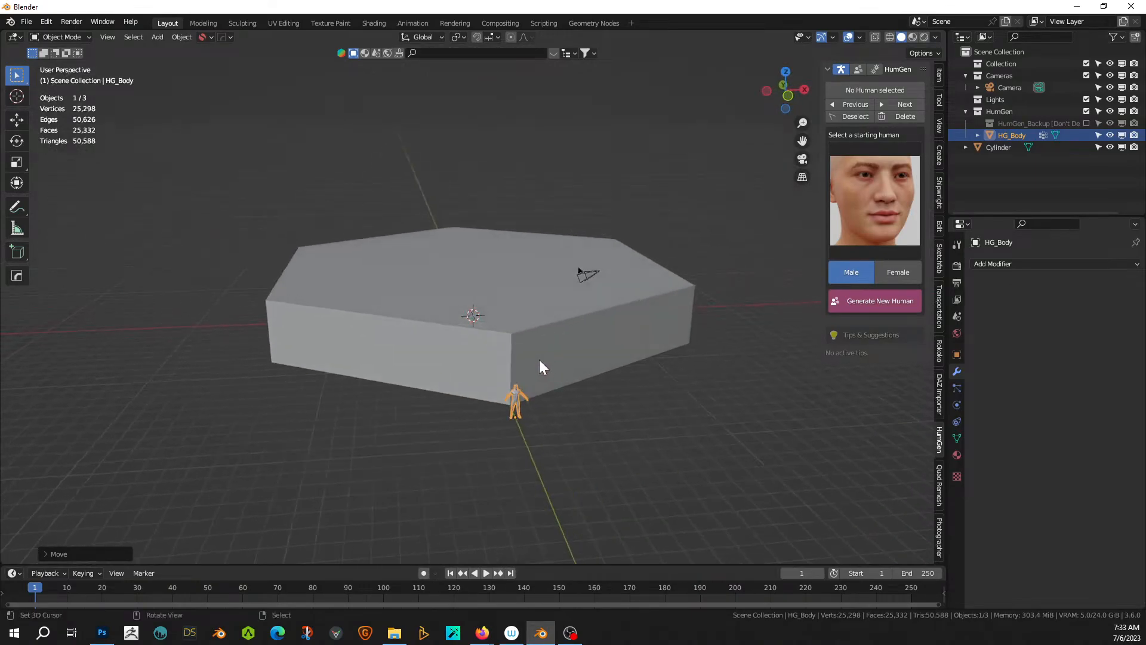
- Select the hexagonal slab's top face in Edit Mode and try to inset it
middle_click_drag(482, 300, 449, 329)
left_click(446, 282)
scroll(319, 249, "up", 2)
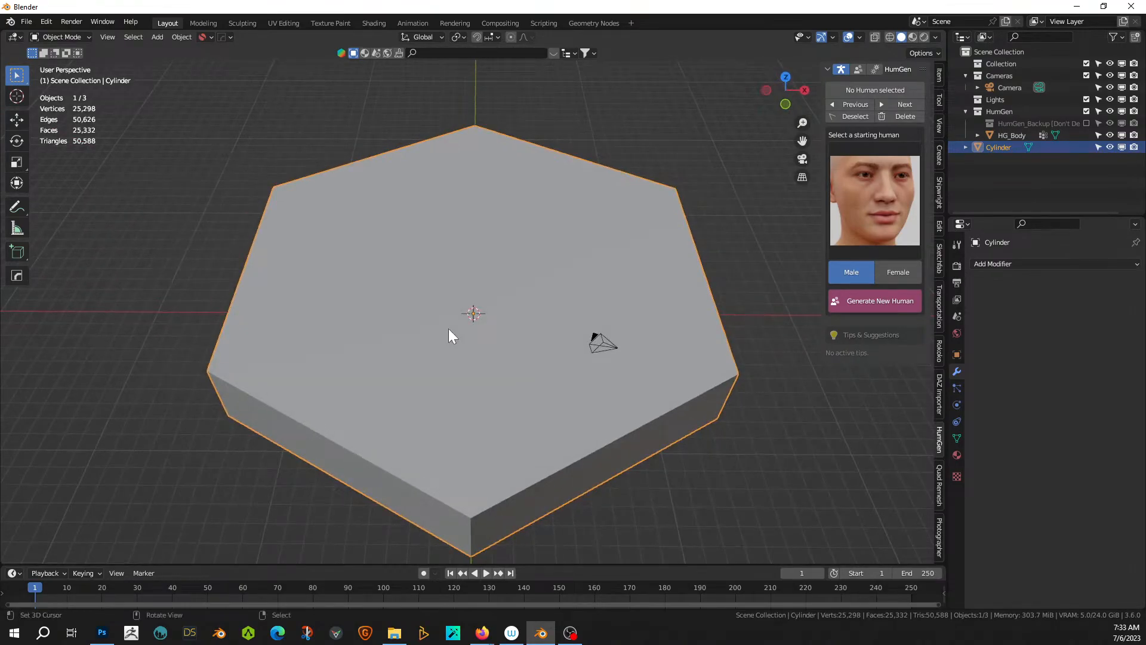
scroll(449, 328, "down", 1)
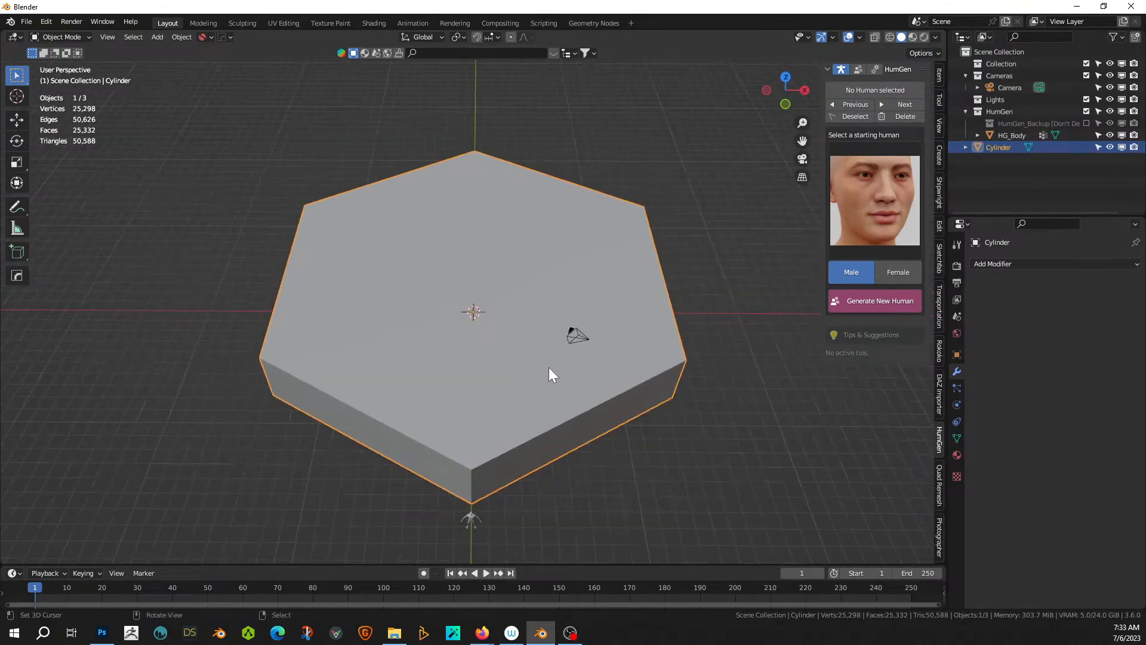
key("Tab")
left_click(455, 334)
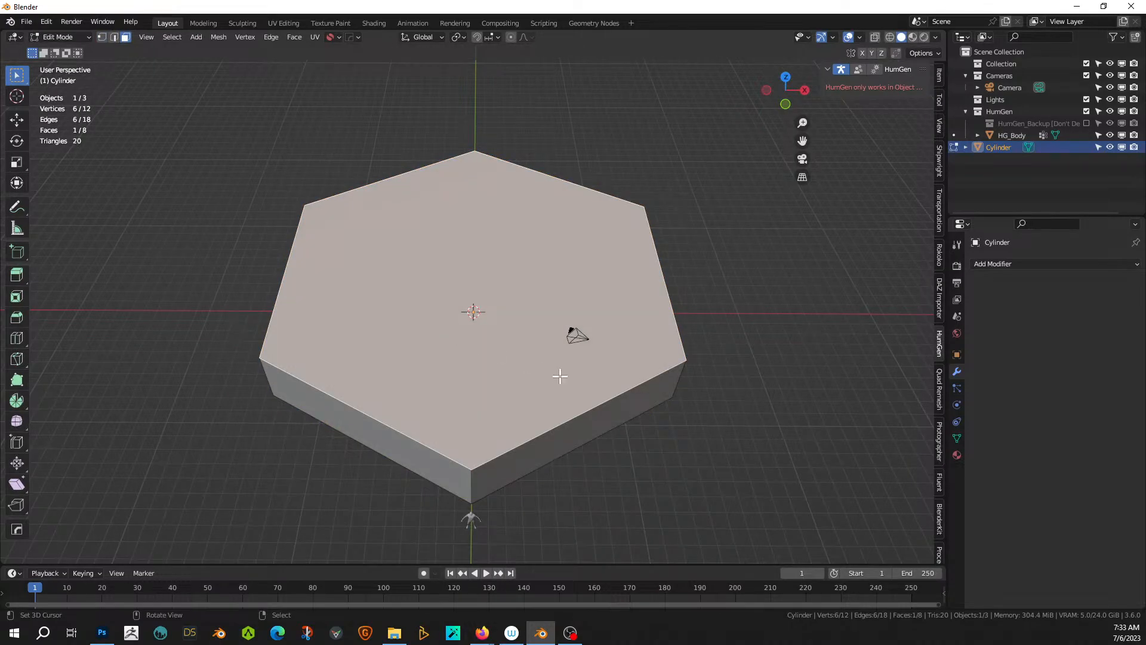
key("i")
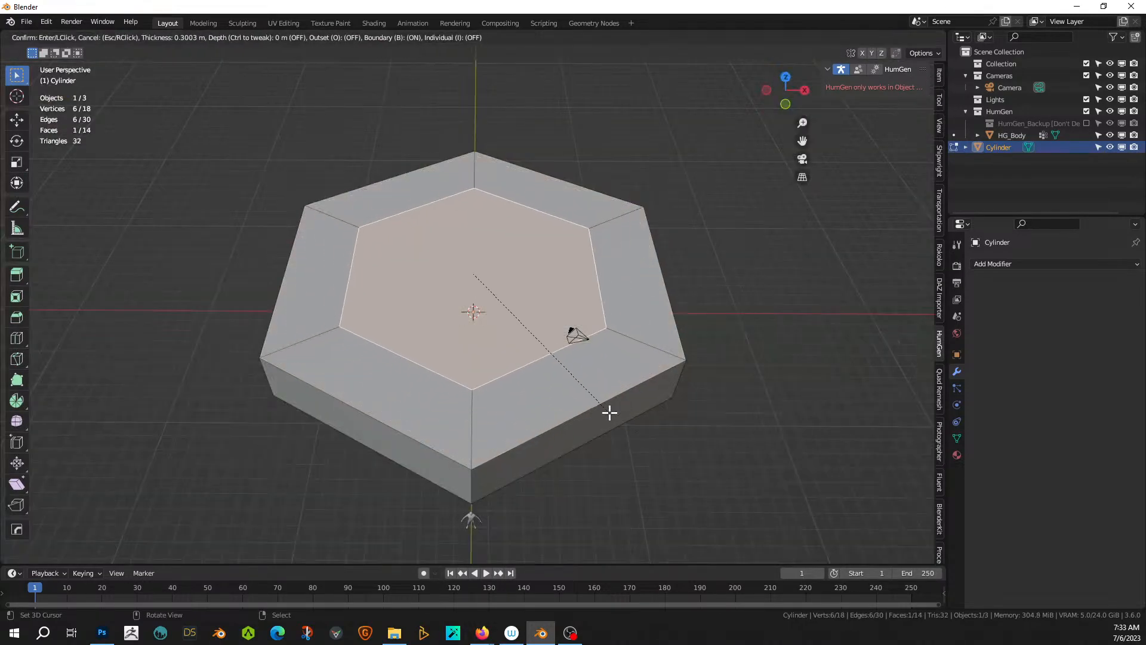
key("Escape")
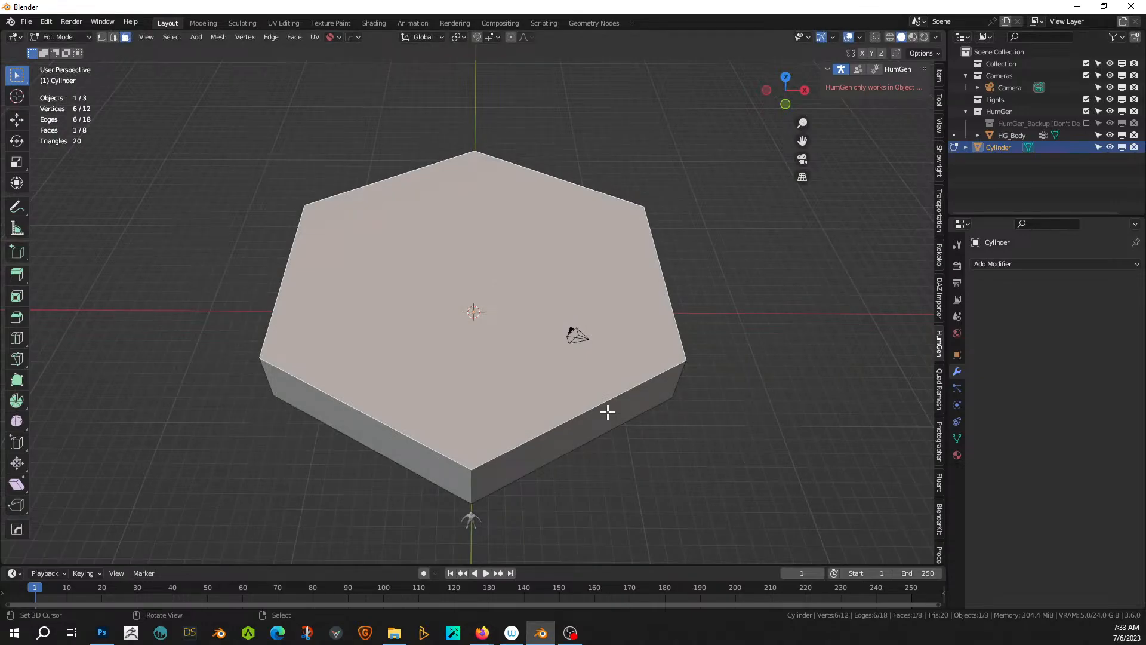
- Apply the hexagonal slab's scale in Object Mode
key("Tab")
key("ctrl+a")
left_click(607, 412)
- Inset the slab's top face by 4 m and extrude the inner face up 4 m as a second tier
key("Tab")
key("i")
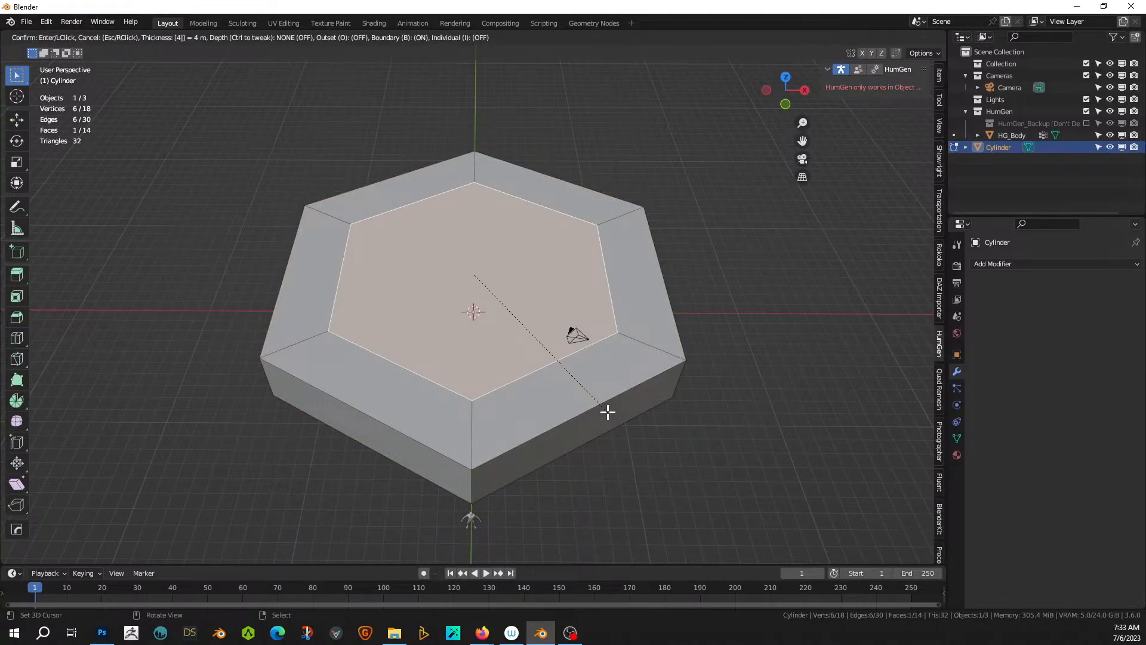
left_click(608, 412)
middle_click_drag(607, 409, 712, 386)
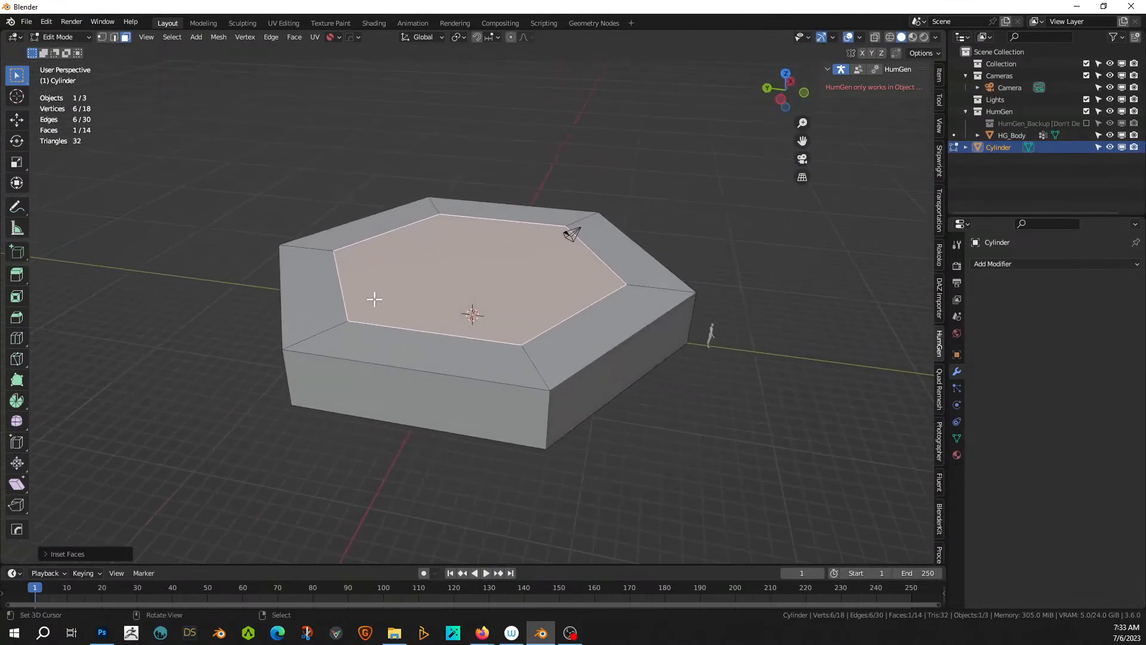
type("e4")
key("Return")
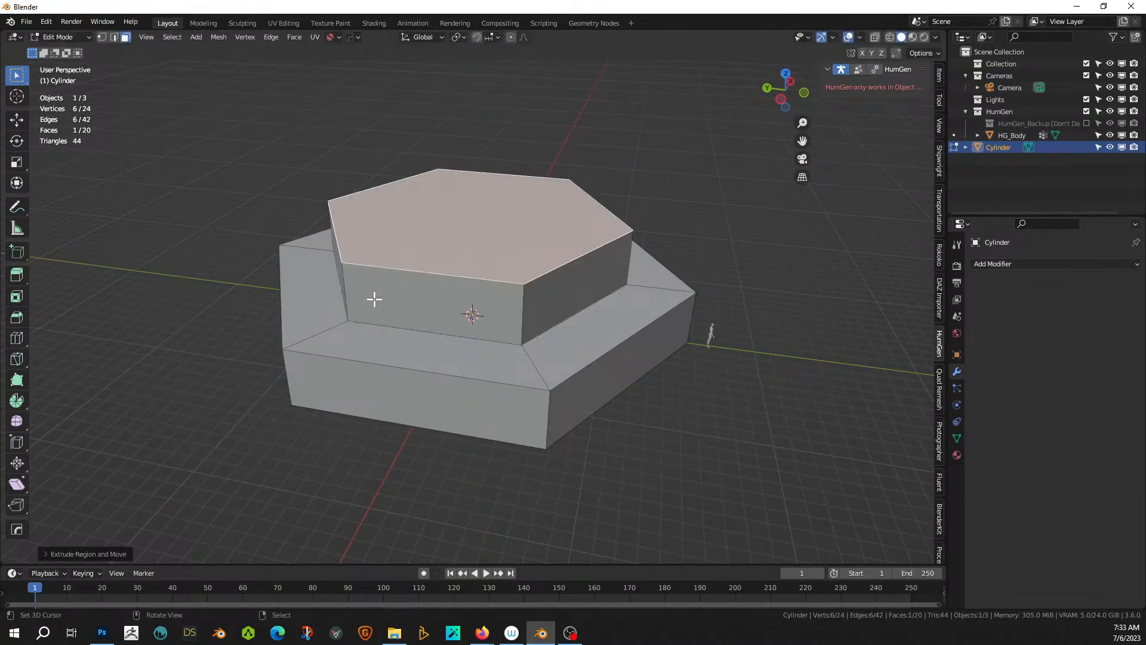
- Inset the second tier's top face by 4 m and extrude the inner face up 4 m as a third tier
middle_click_drag(376, 299, 312, 320)
type("i")
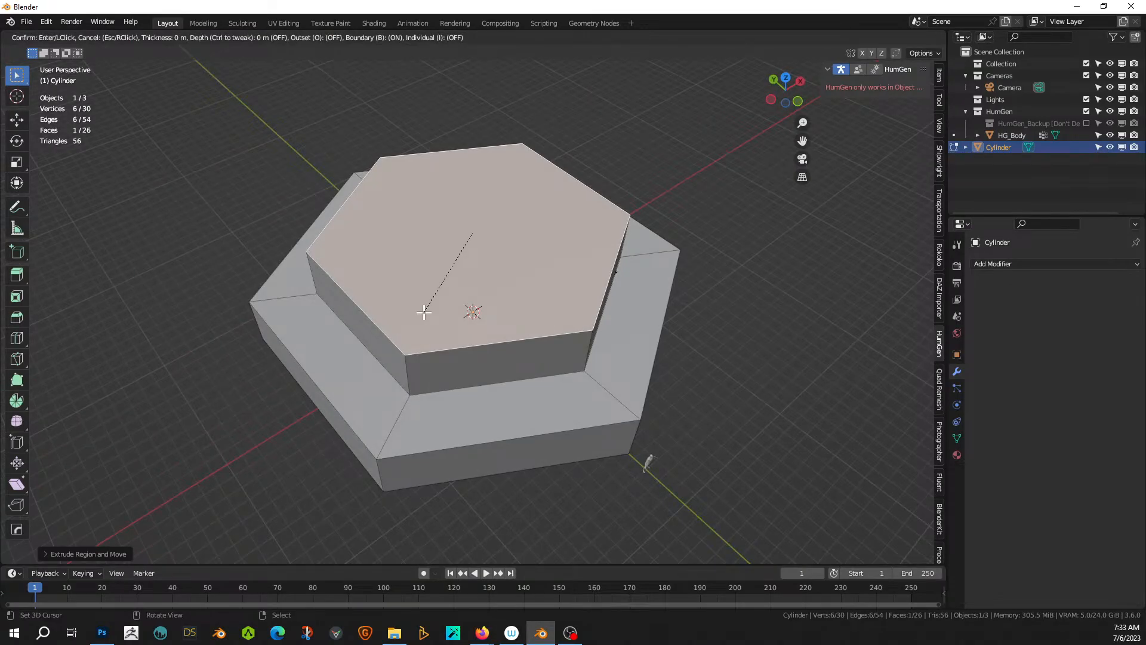
type("4")
key("Return")
type("e4")
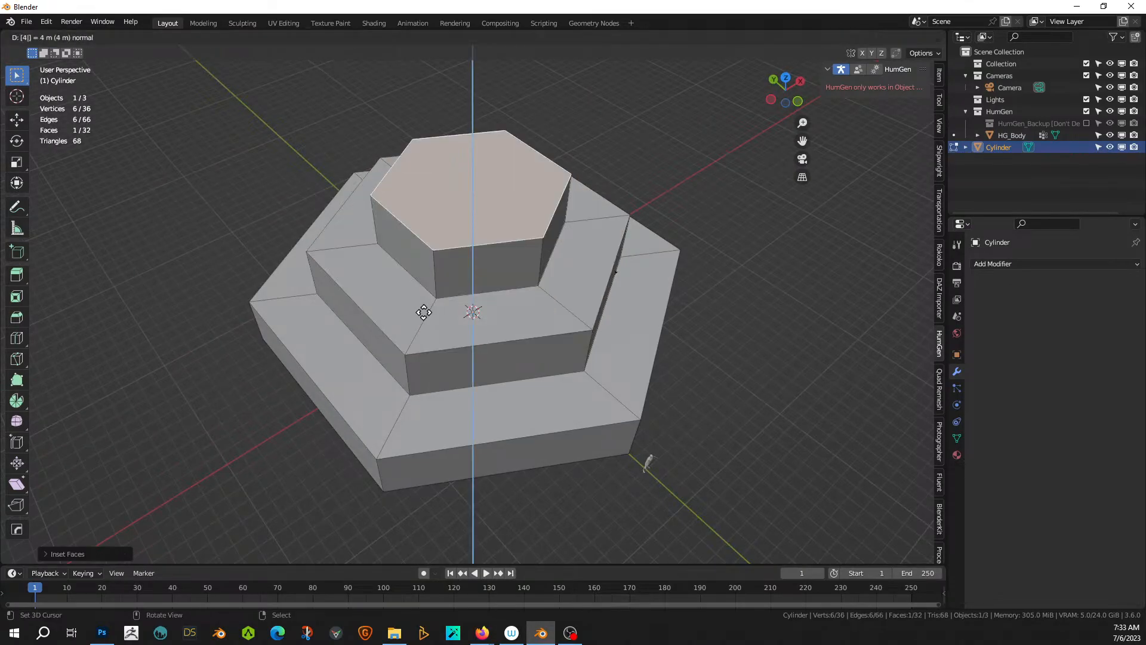
key("Return")
- Add a centered loop cut around the horizontal ledge of the lowest tier
middle_click_drag(422, 313, 344, 290)
scroll(361, 327, "down", 1)
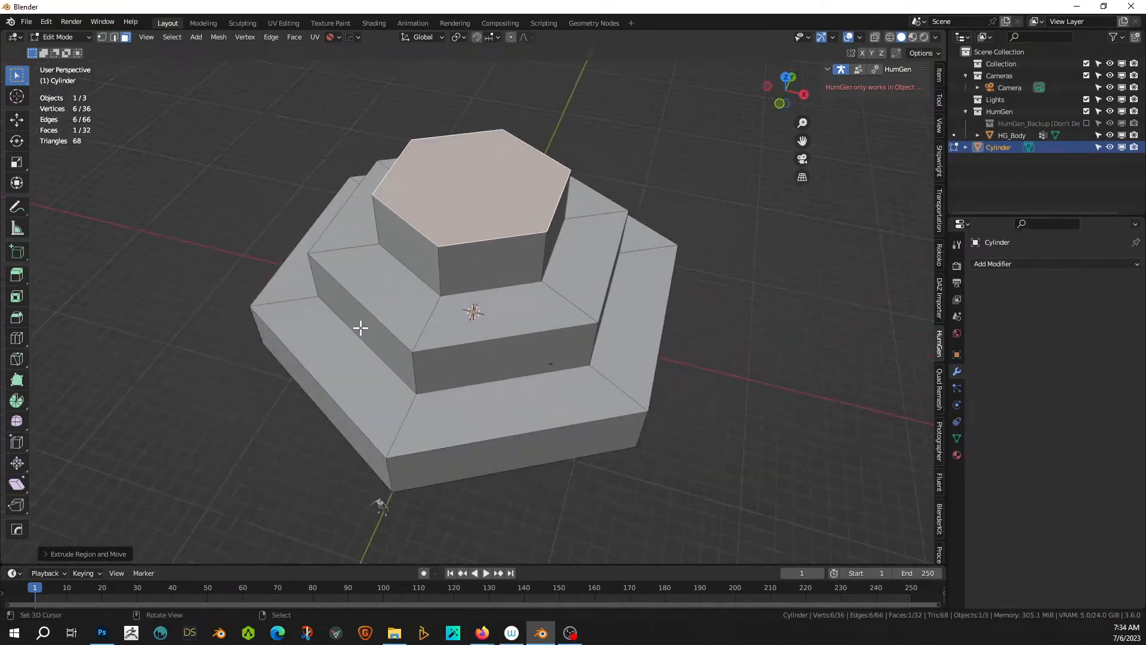
middle_click_drag(361, 327, 366, 288)
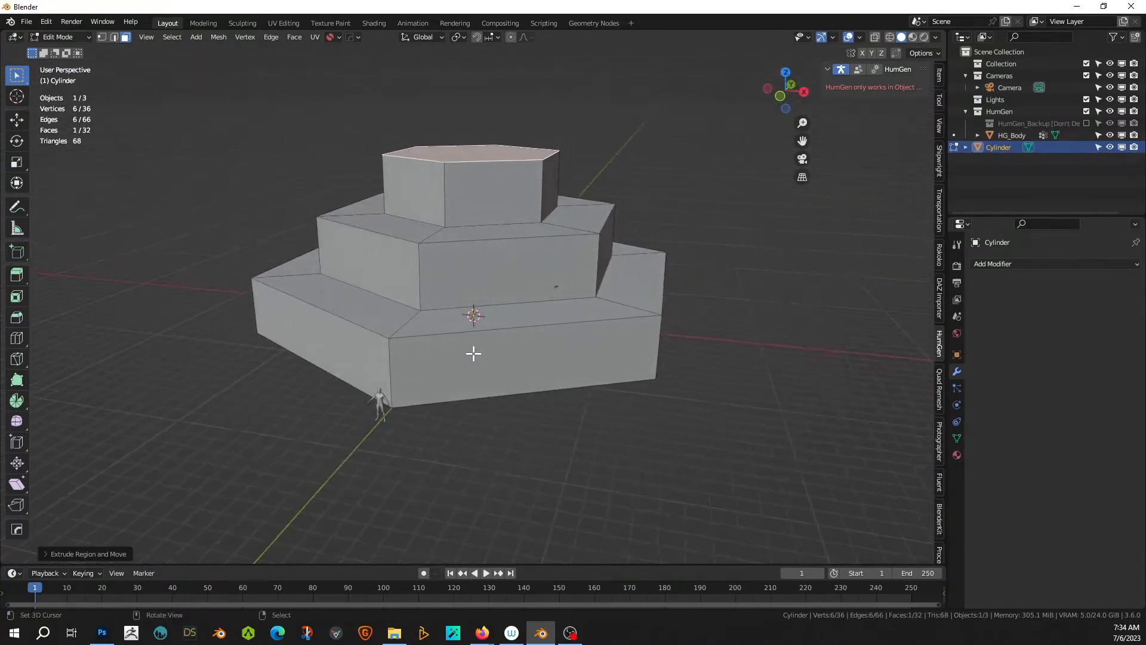
middle_click_drag(474, 352, 448, 401)
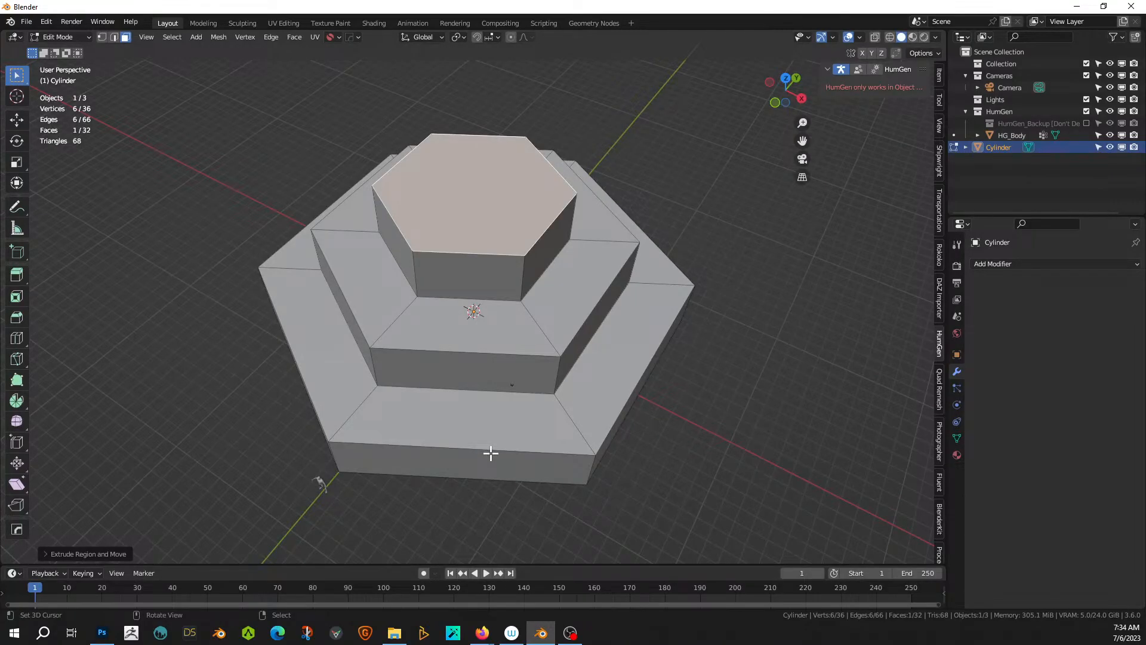
left_click(572, 425)
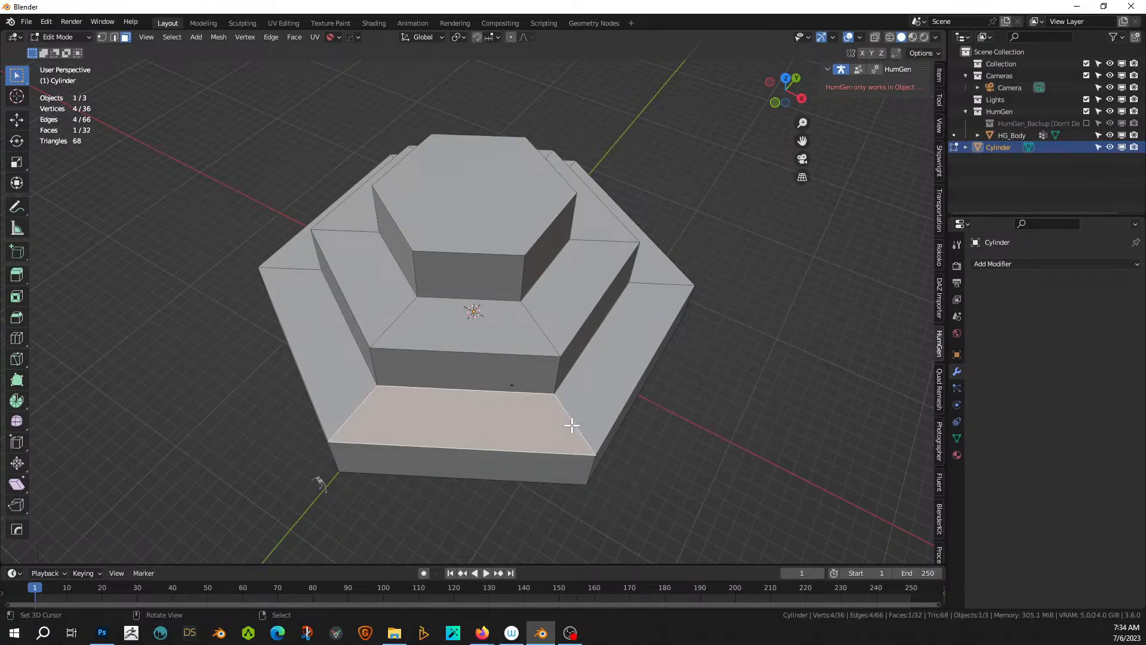
key("2")
left_click(572, 425)
key("ctrl+r")
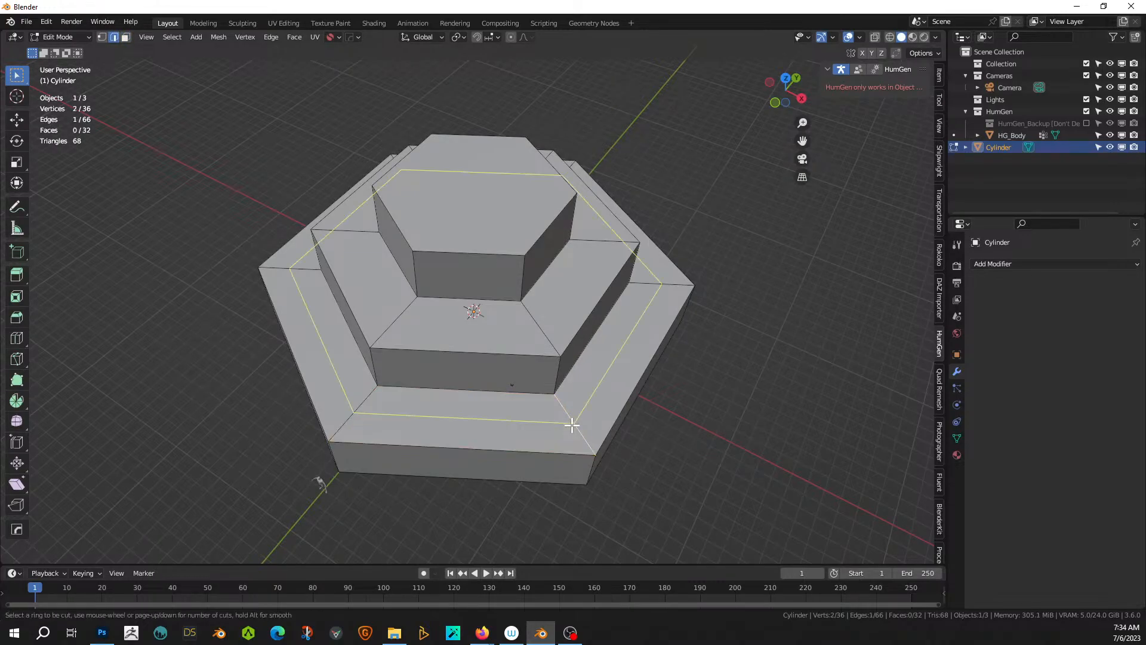
left_click(572, 425)
right_click(562, 354)
- Add a centered loop cut around the horizontal ledge of the middle tier
left_click(544, 328)
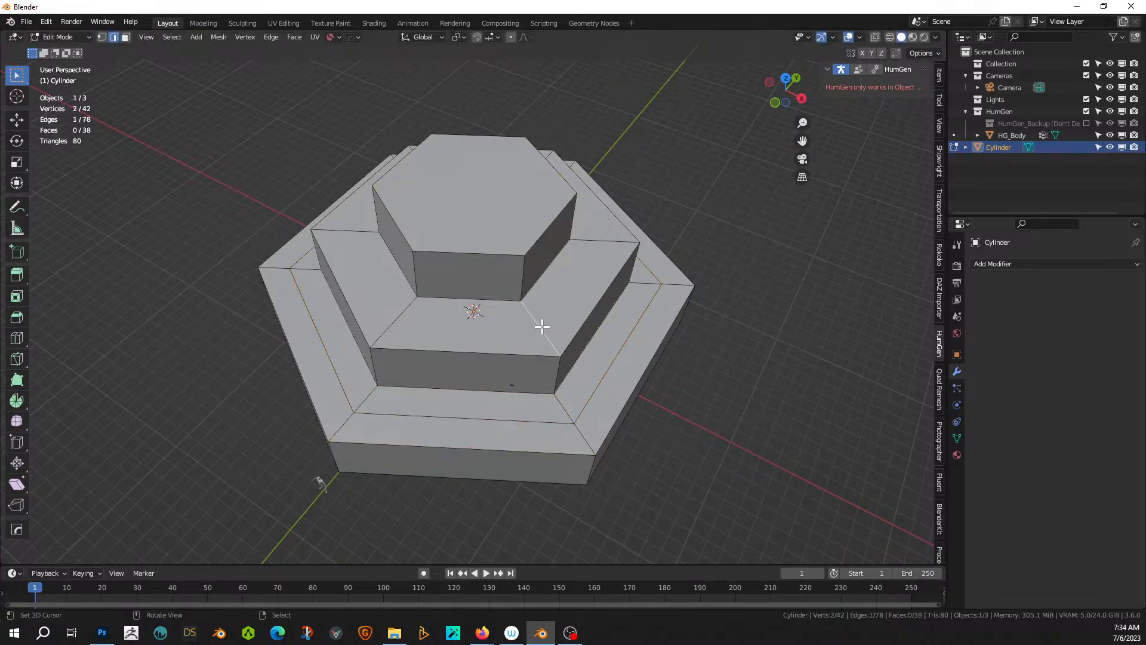
key("ctrl+r")
left_click(542, 326)
right_click(542, 326)
- Select all 12 corner vertices of the loop cuts on the lower and middle ledges
middle_click_drag(568, 411, 530, 354)
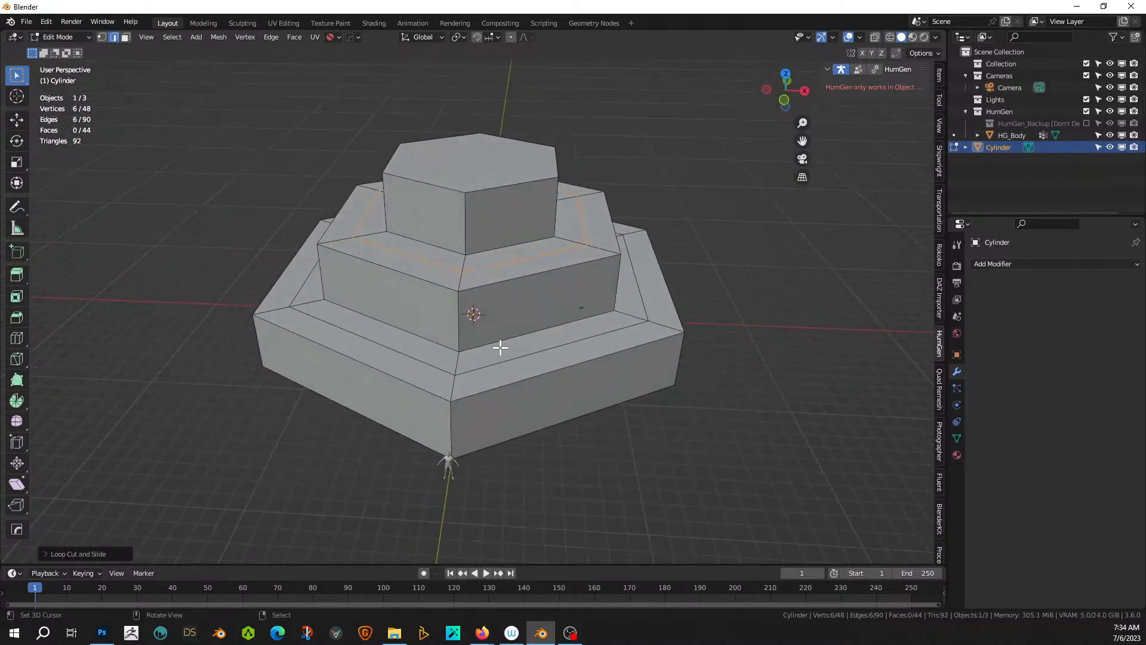
middle_click_drag(474, 356, 468, 385)
scroll(493, 341, "up", 2)
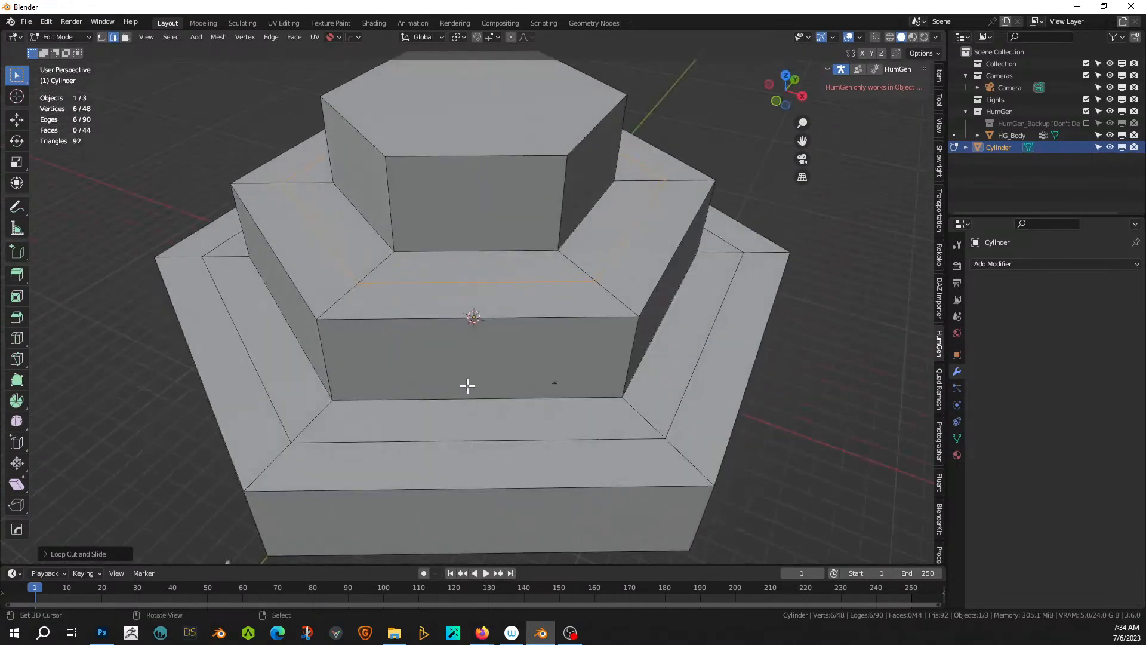
key("1")
left_click(291, 442)
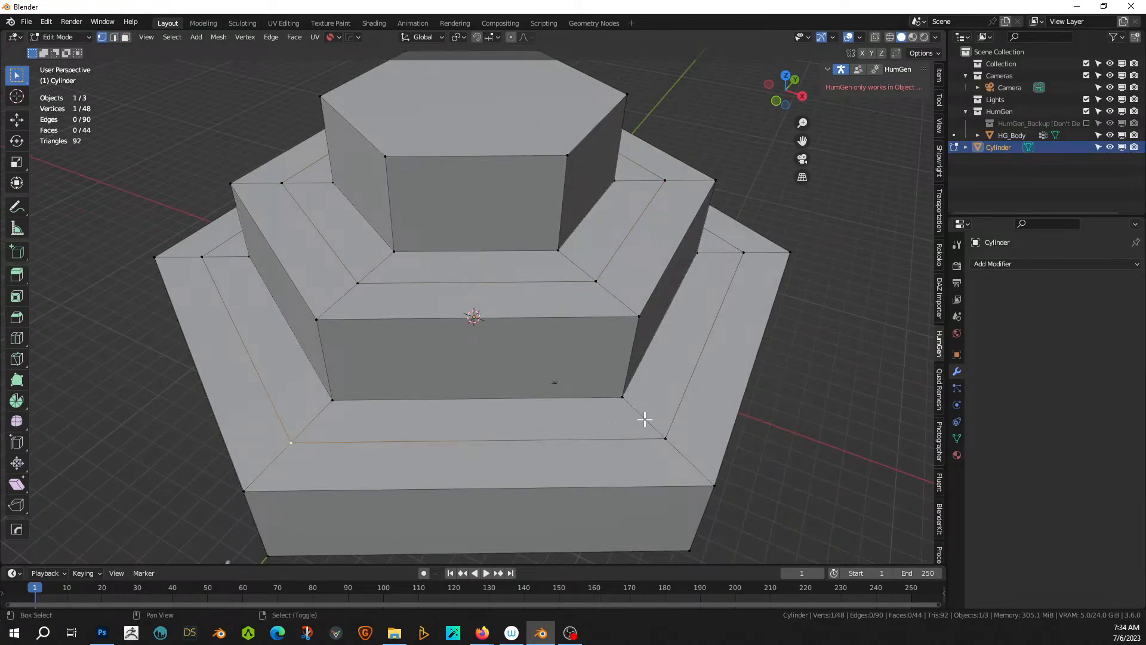
left_click(667, 438, "shift")
left_click(743, 252, "shift")
left_click(664, 180, "shift")
left_click(596, 280, "shift")
left_click(357, 283, "shift")
left_click(287, 184, "shift")
middle_click_drag(201, 260, 304, 301)
left_click(308, 330, "shift")
left_click(282, 178, "shift")
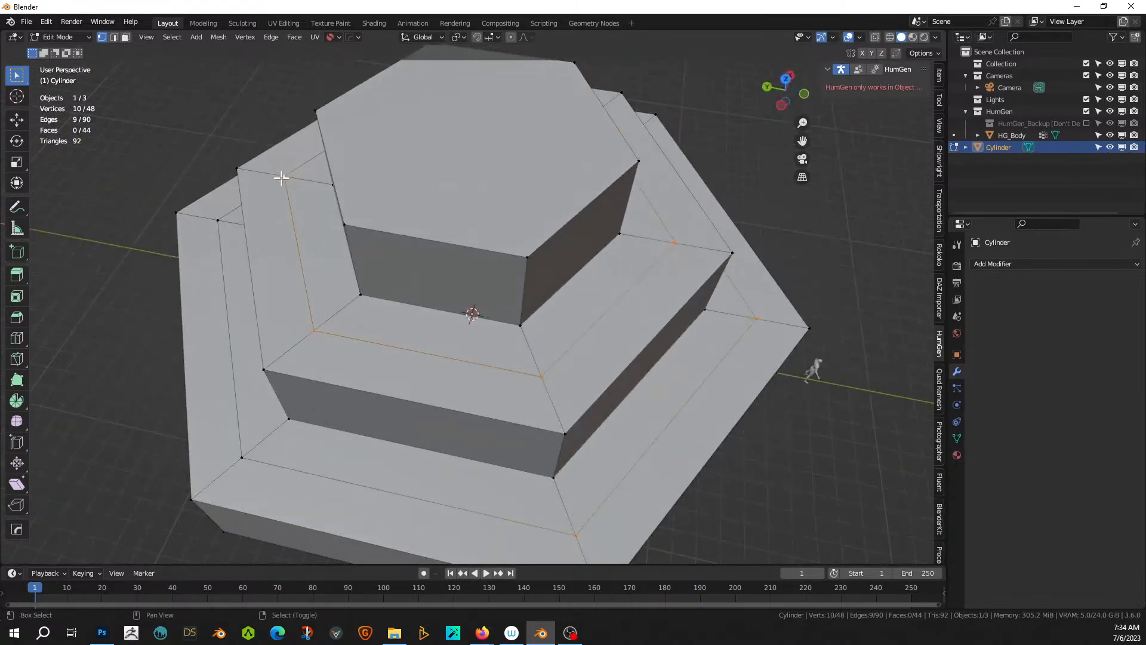
left_click(219, 220, "shift")
left_click(237, 448, "shift")
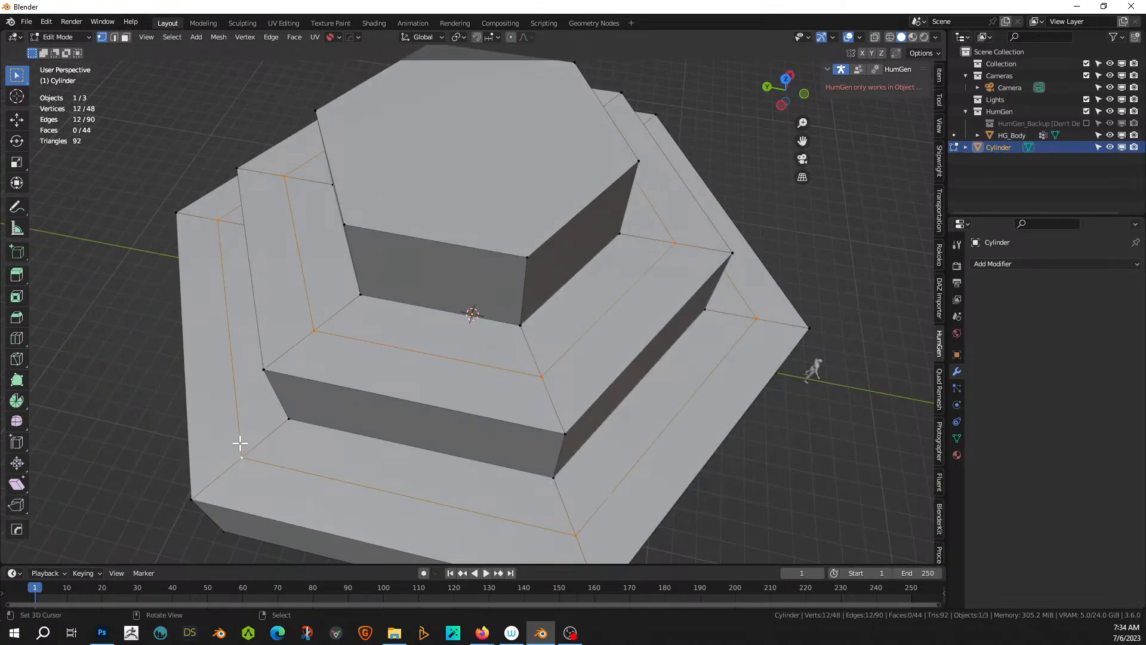
- Convert the selected corner vertices into circles with the HOps Circle operation at a radius of about 0.66
scroll(238, 440, "down", 4)
middle_click_drag(238, 440, 307, 396)
scroll(215, 345, "up", 2)
scroll(307, 397, "up", 4)
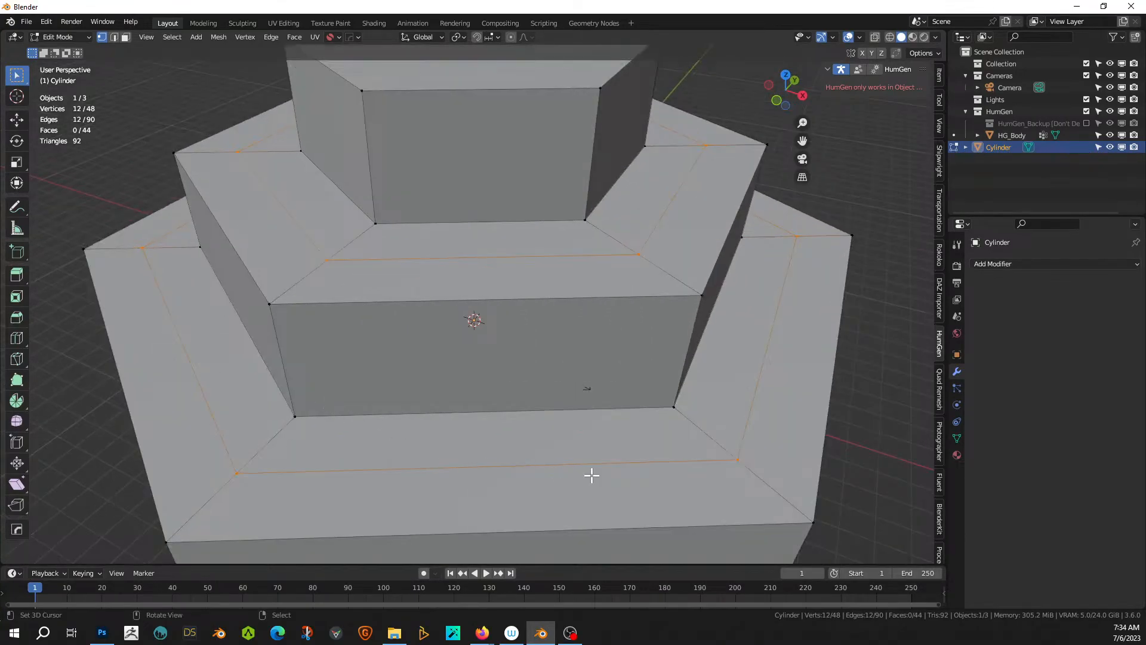
key("q")
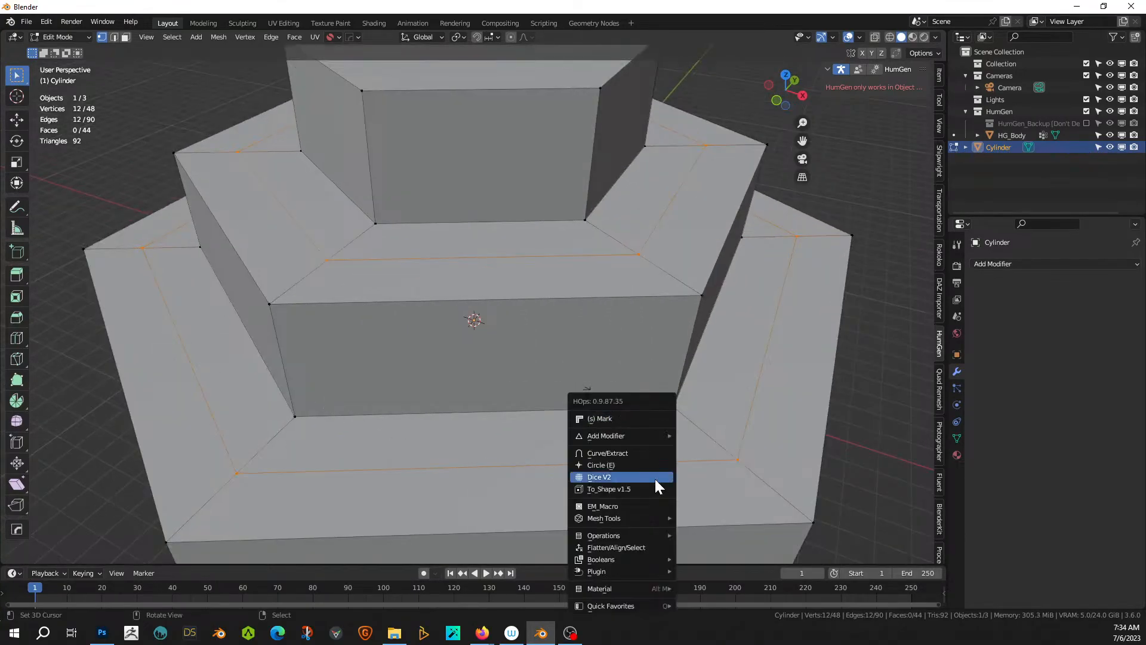
left_click(639, 467)
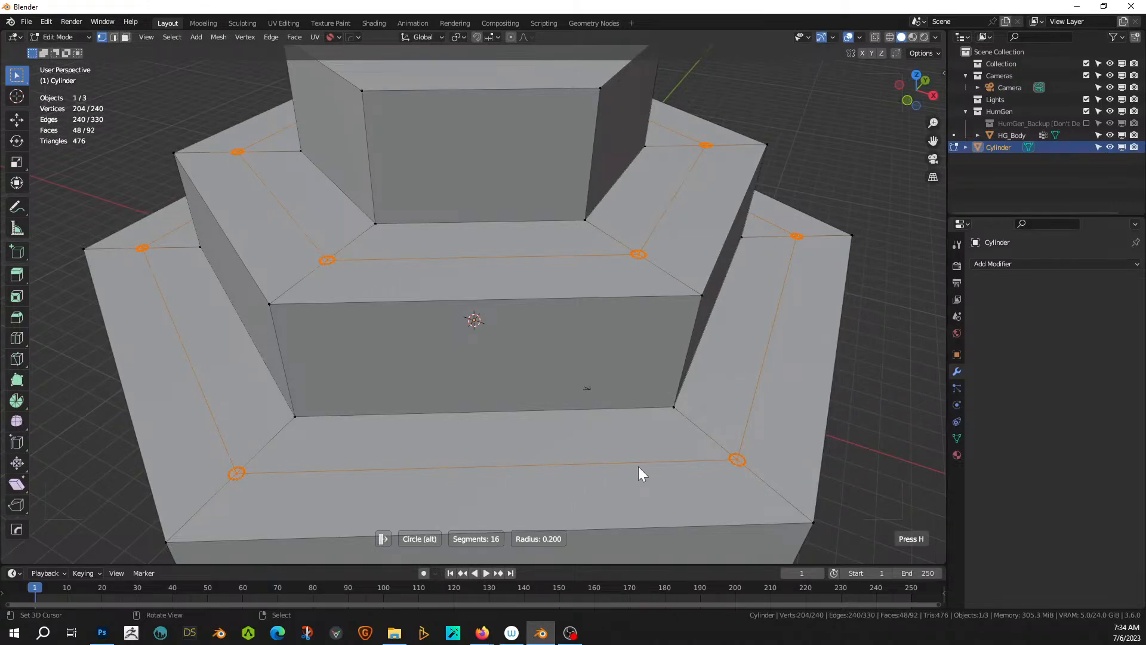
left_click(700, 457)
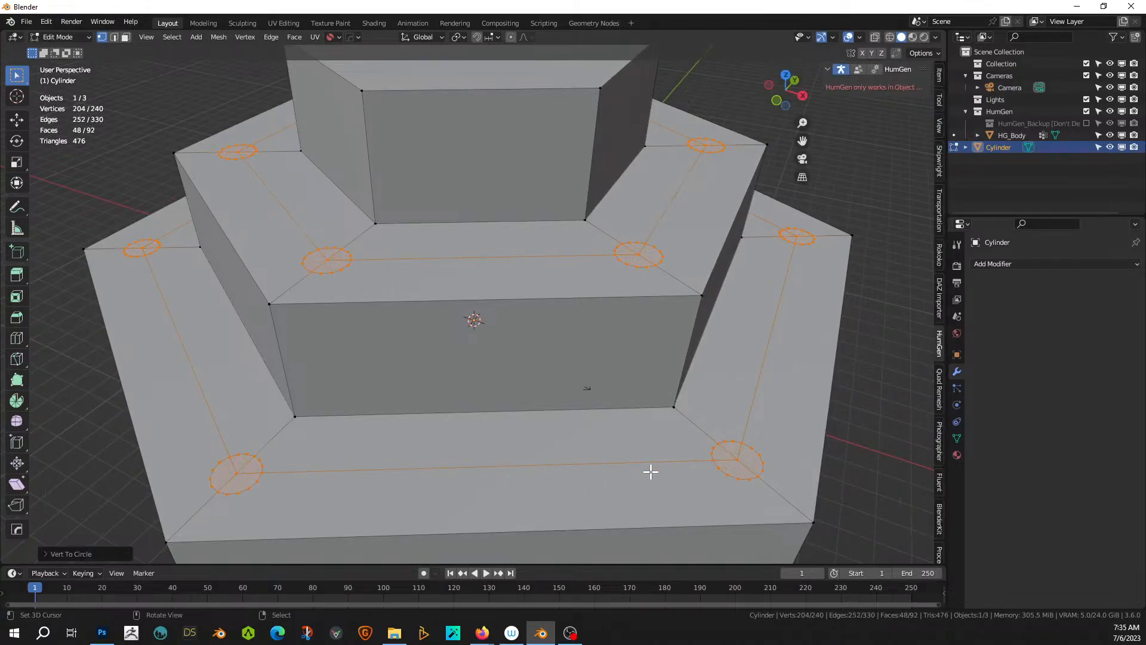
- Set the Vert To Circle operation to 6 target segments and a circle radius of 0.5
left_click(47, 554)
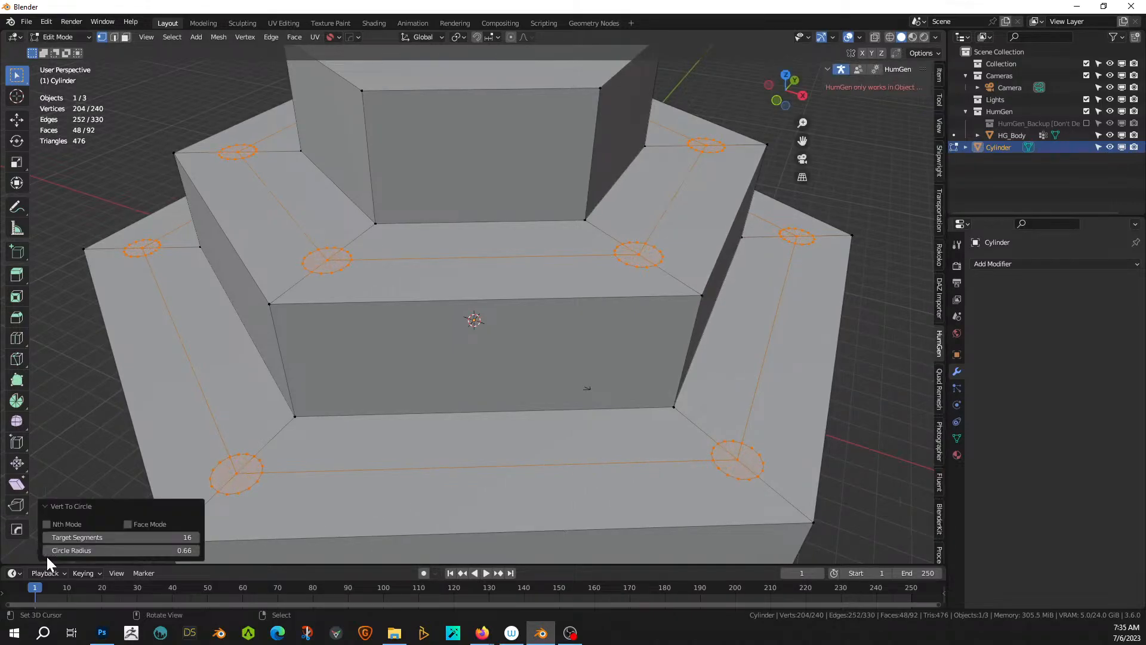
double_click(104, 538)
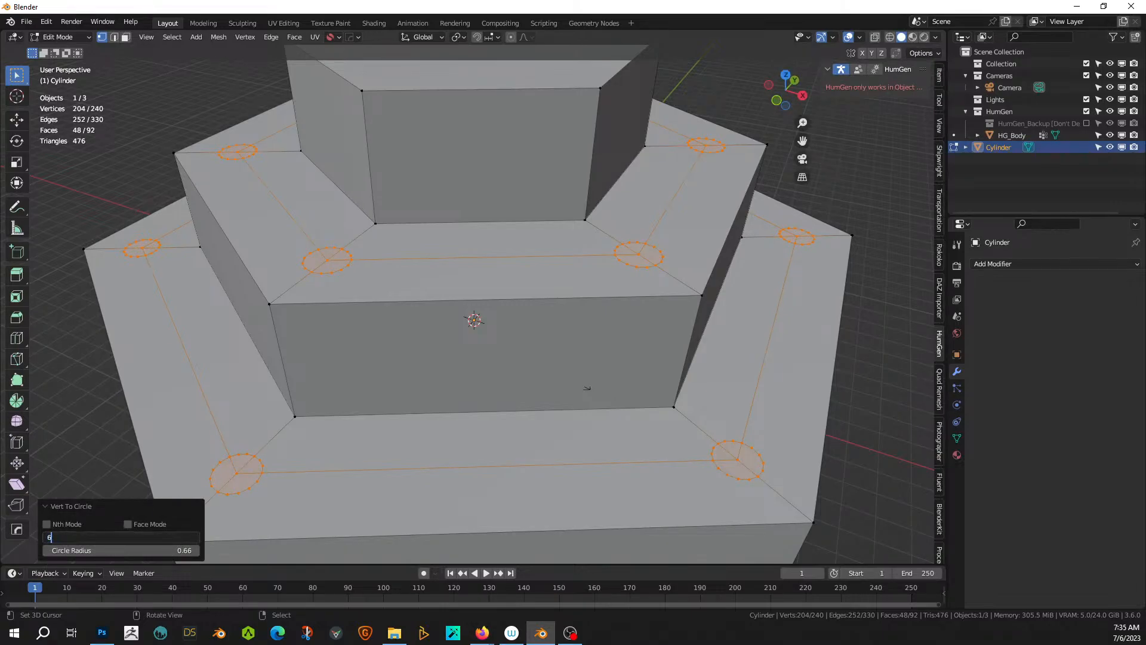
type("6")
key("Return")
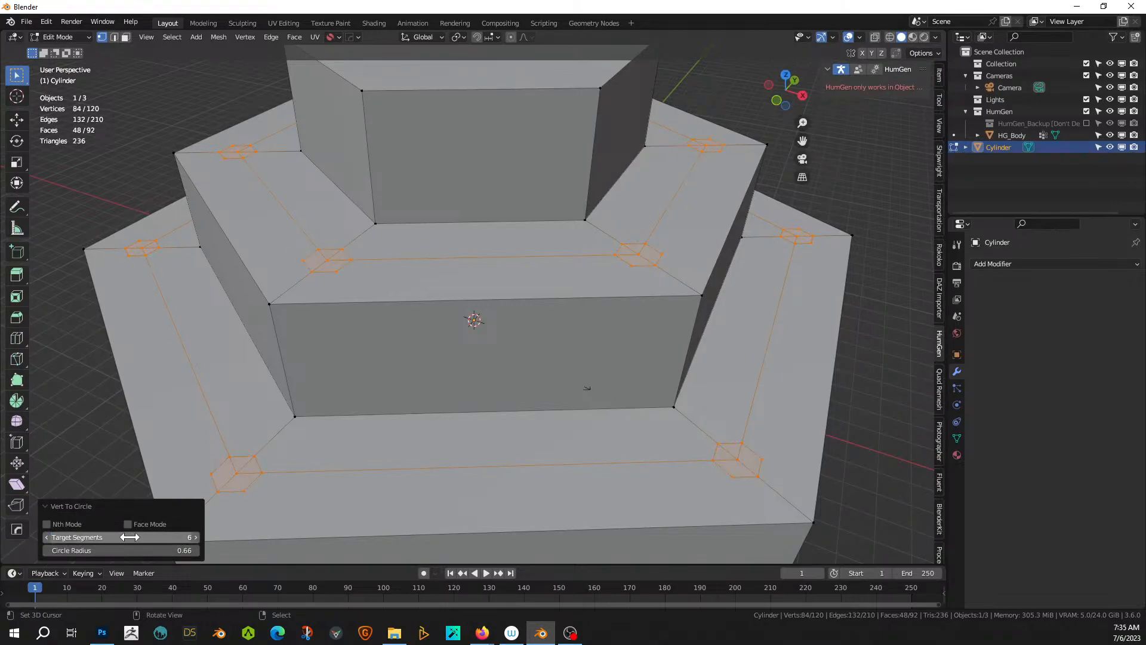
left_click(159, 550)
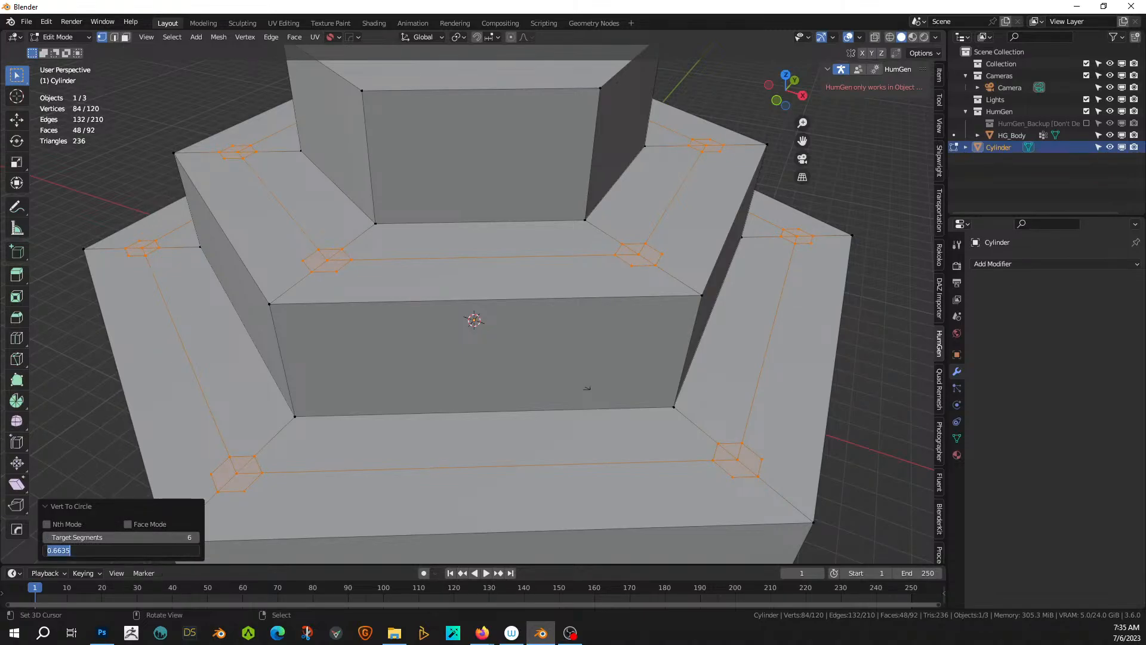
type("0.5")
key("Return")
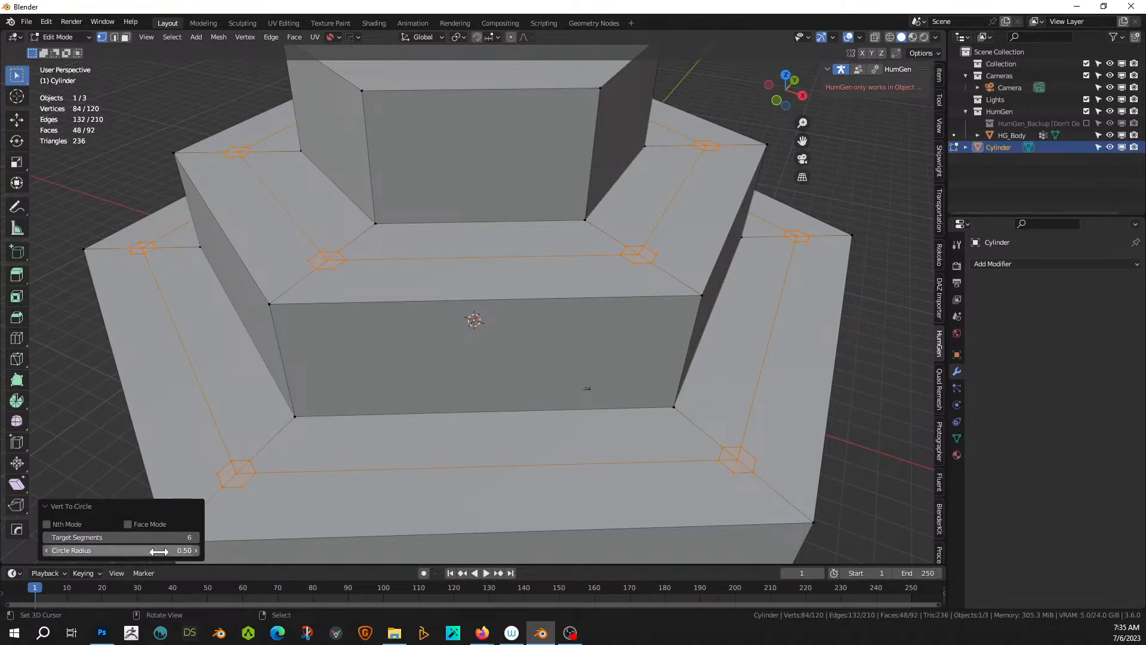
- Extrude the 12 small hexagonal corner faces on both ledges 3 m upward into pillars
middle_click_drag(448, 360, 479, 335)
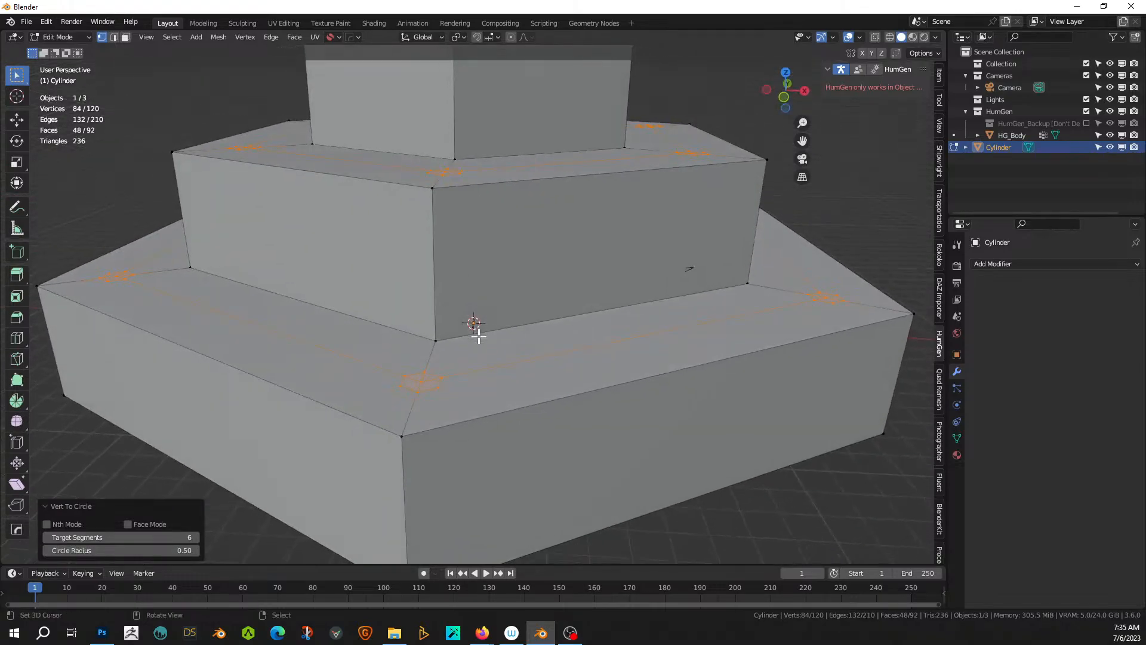
key("3")
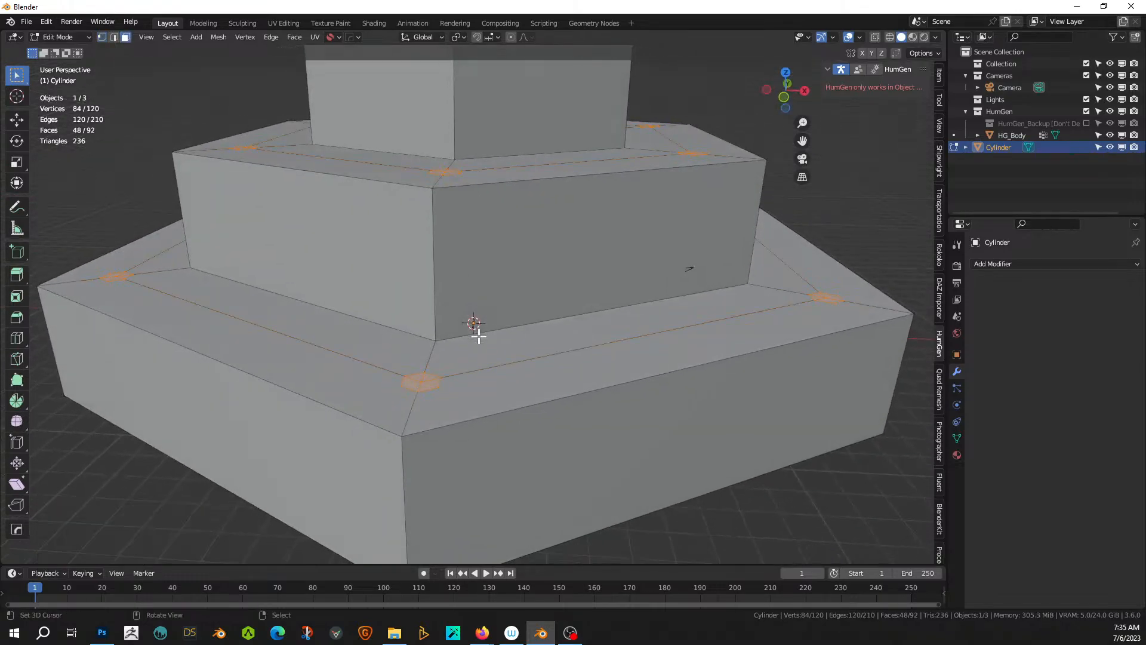
key("e")
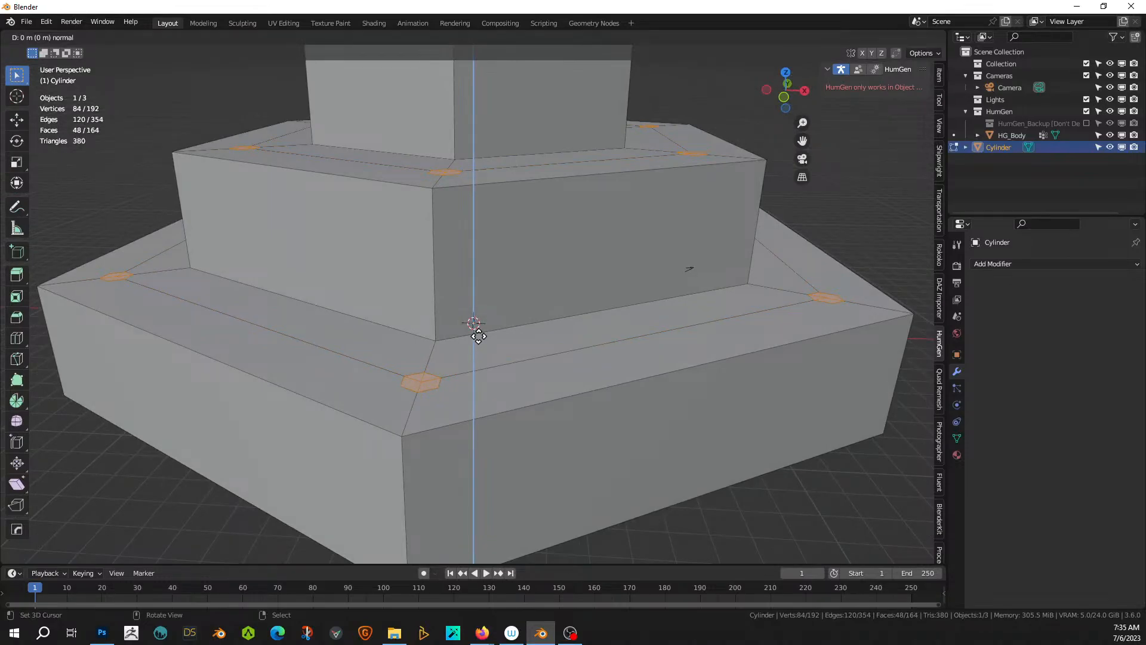
key("3")
key("Return")
middle_click_drag(479, 333, 420, 362)
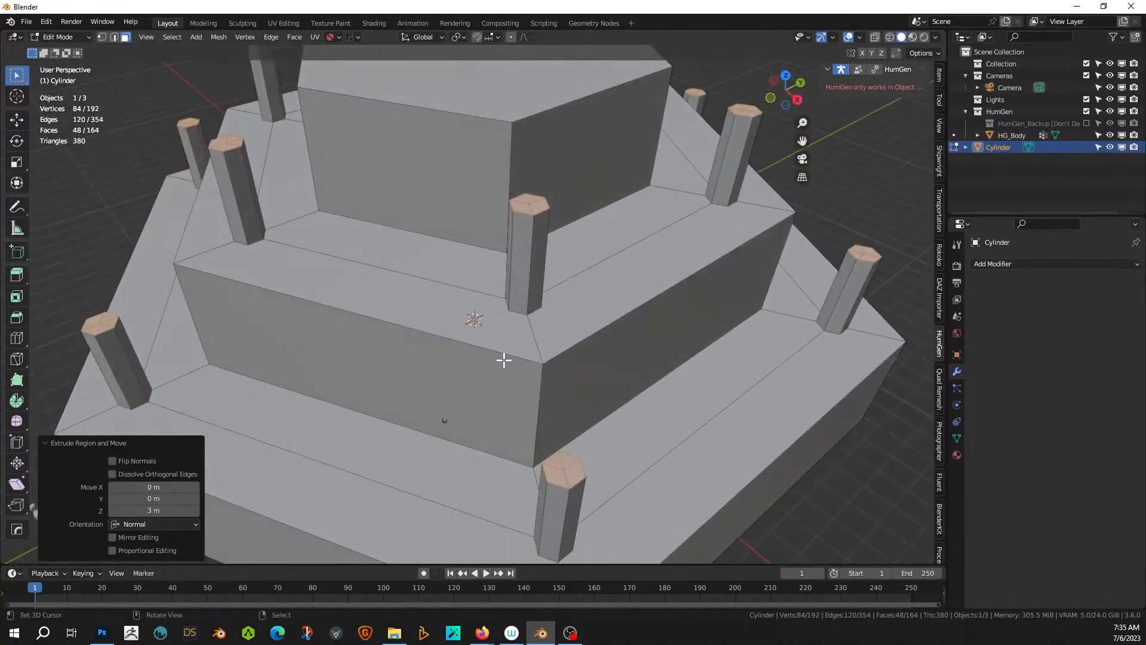
- Add three evenly spaced horizontal loop cuts around the middle tier's vertical walls
left_click(532, 409)
key("ctrl+r")
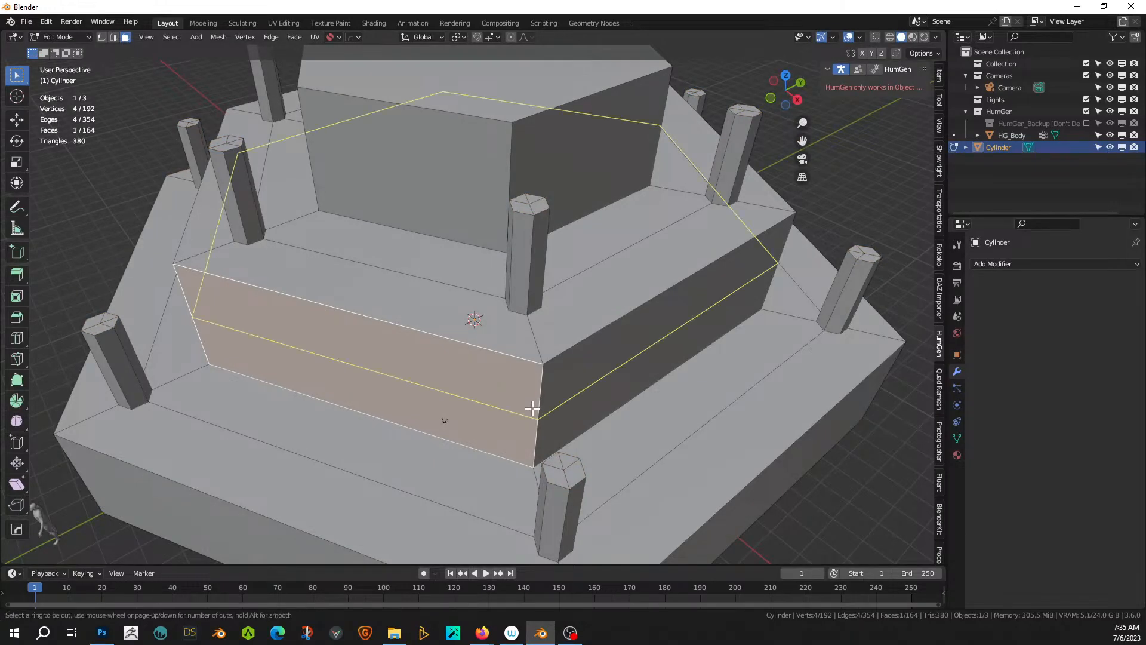
scroll(532, 408, "up", 1)
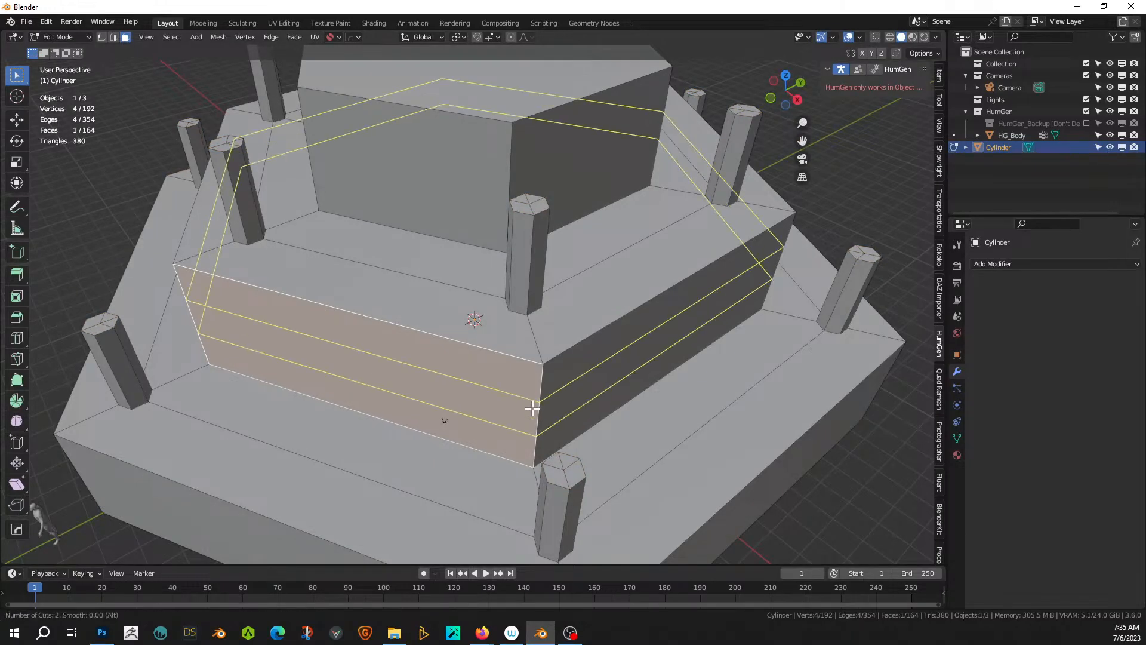
scroll(533, 408, "up", 1)
left_click(533, 409)
right_click(533, 409)
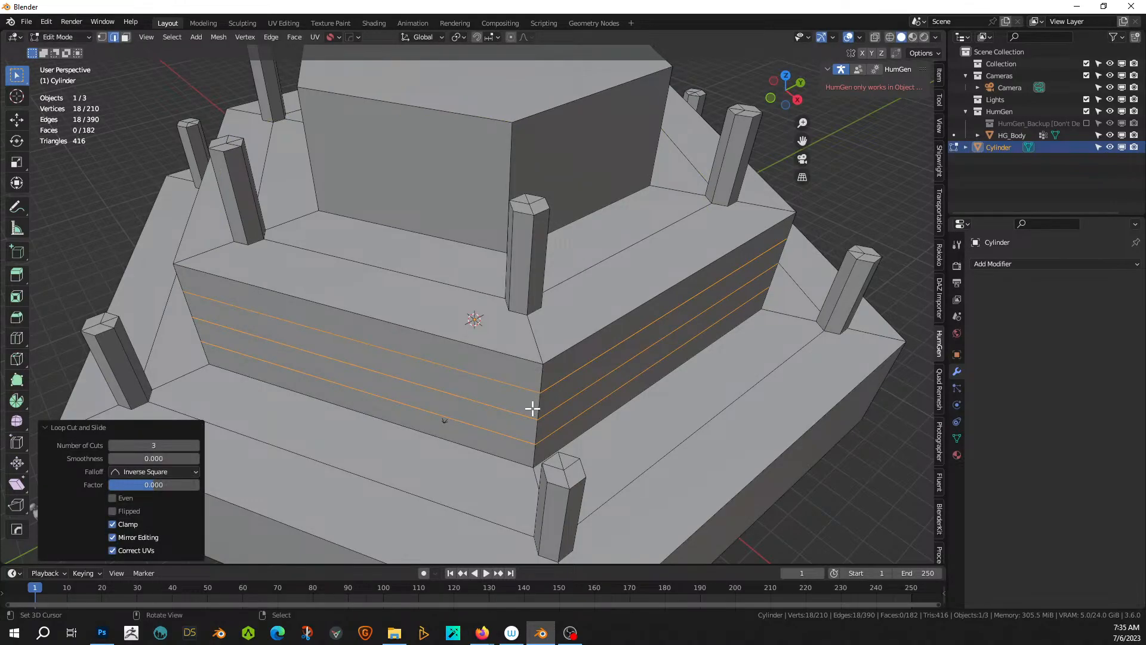
mouse_move(533, 409)
middle_mouse_down()
mouse_move(563, 396)
mouse_move(529, 397)
middle_mouse_up()
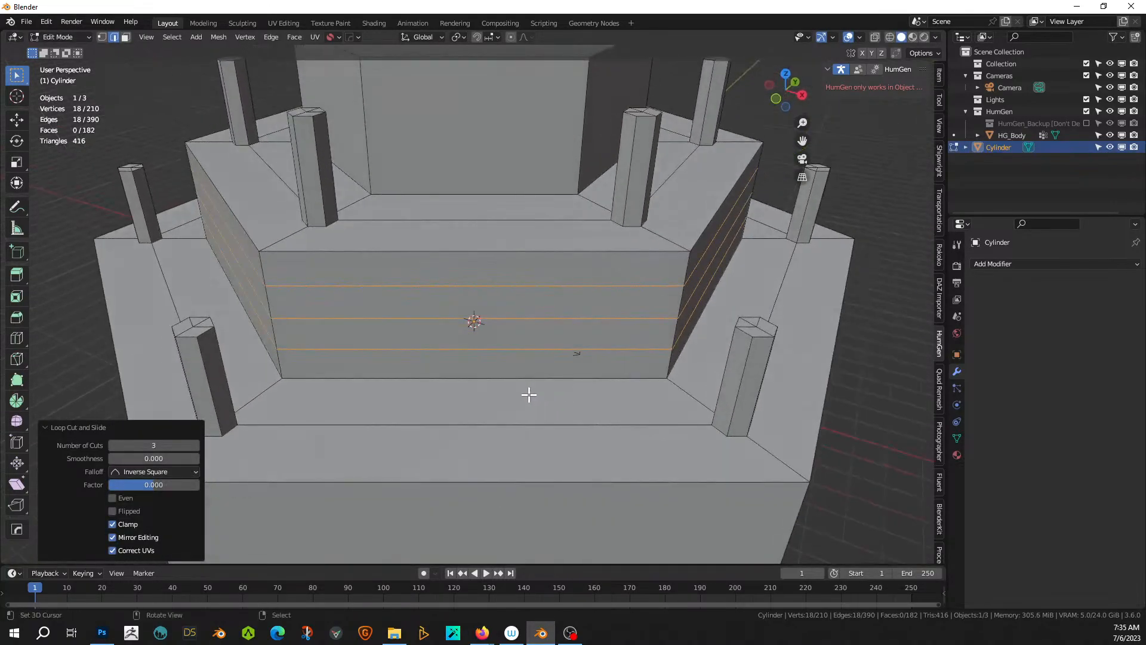
- Clear the face selection and add three evenly spaced horizontal loop cuts around the top tier's vertical walls
key("3")
left_click(384, 274)
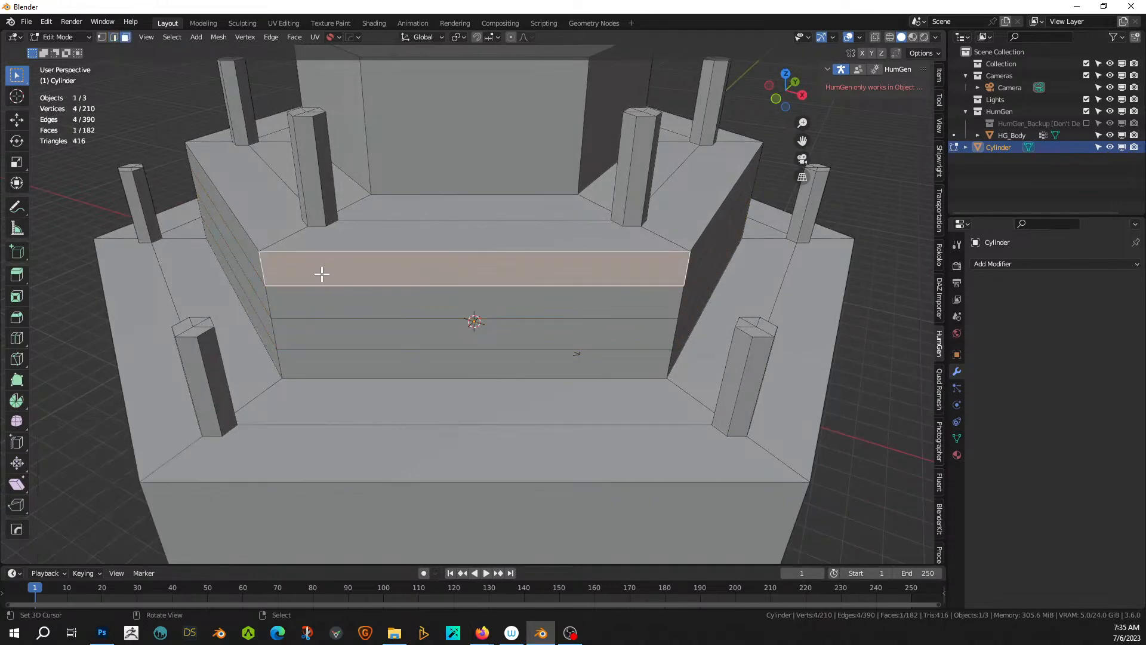
key("alt+a")
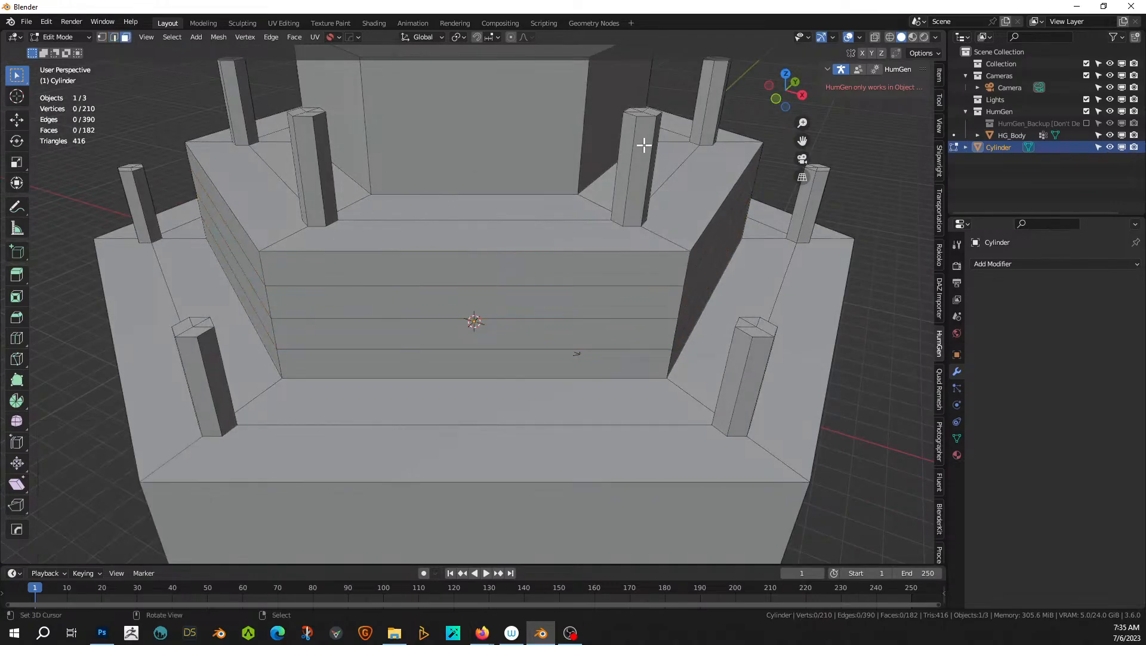
left_click(577, 138)
key("ctrl+r")
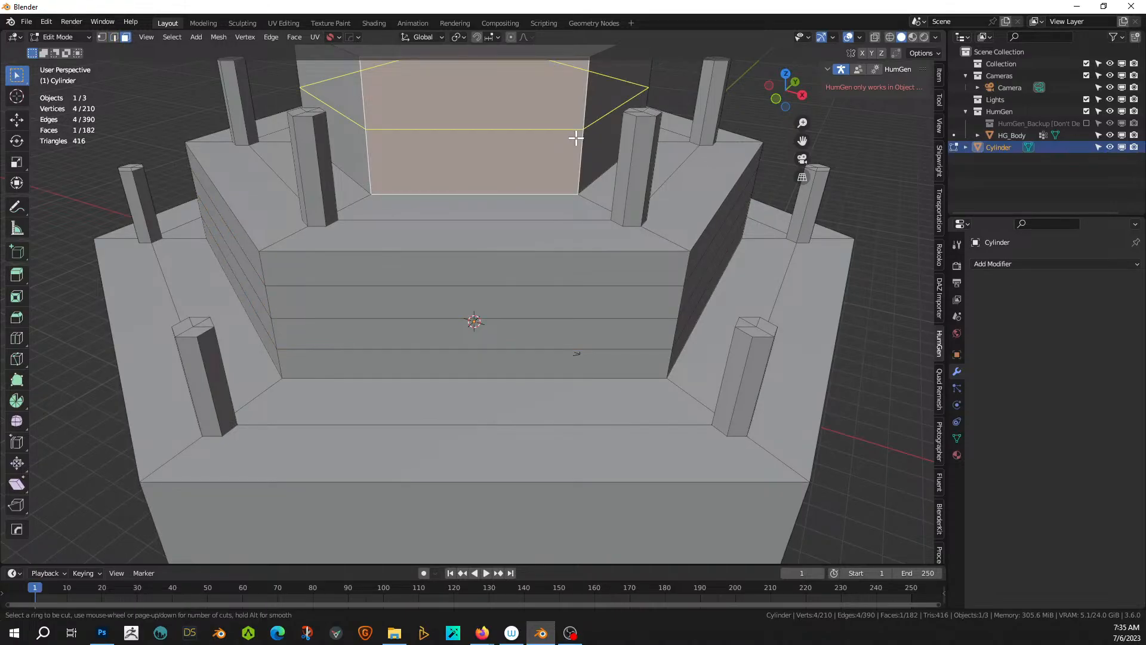
scroll(577, 139, "up", 2)
left_click(576, 139)
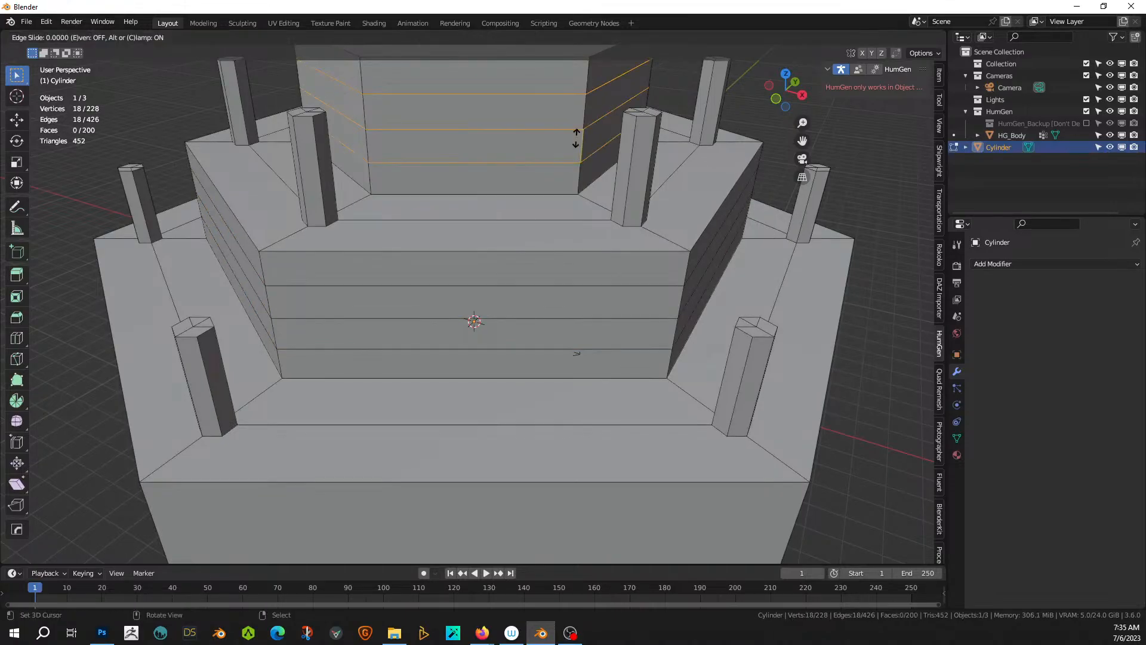
right_click(685, 263)
- Extrude the uppermost face loops of the middle and top tiers outward along their normals by about 3.42 m to form overhanging roofs
scroll(686, 263, "down", 3)
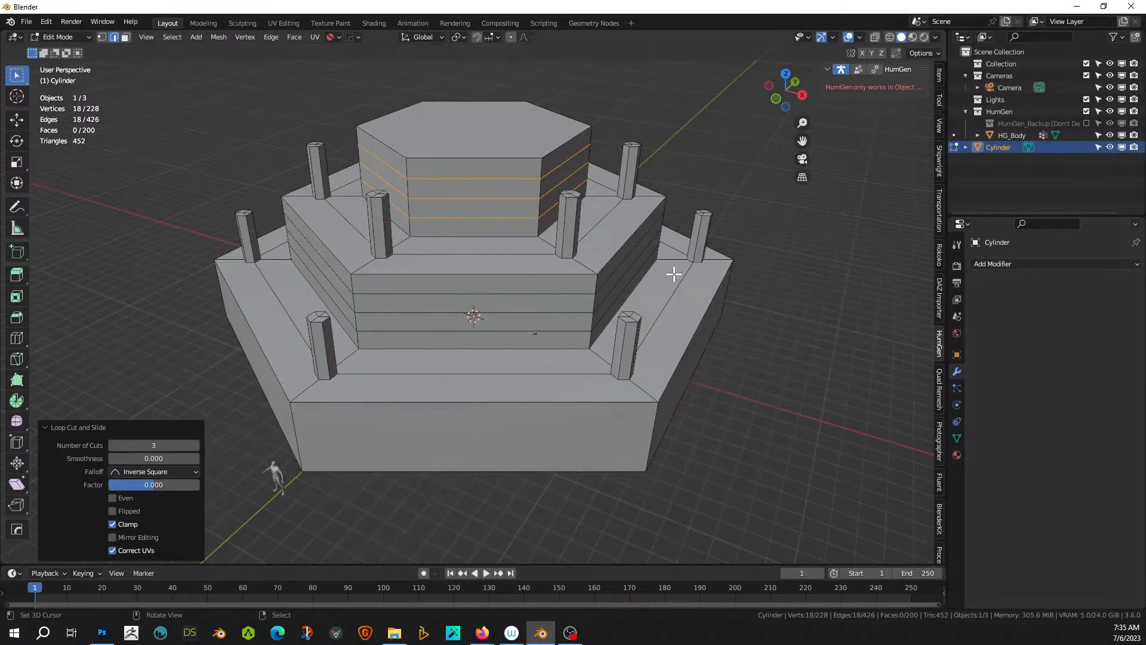
key("3")
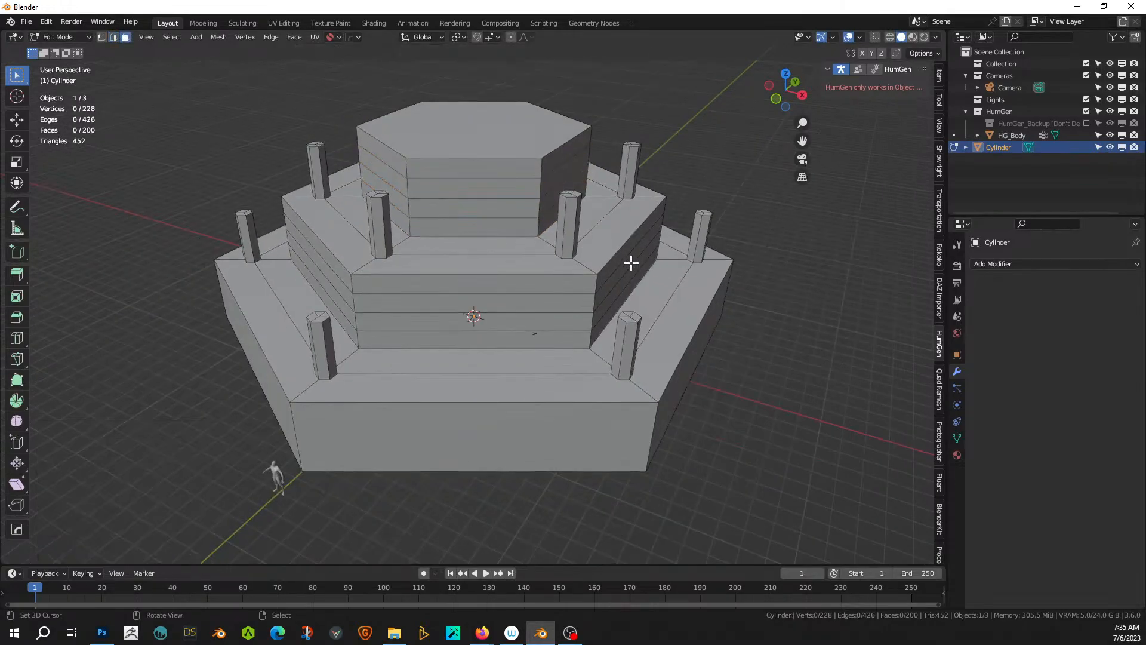
left_click(592, 274, "alt")
left_click(542, 169, "alt+shift")
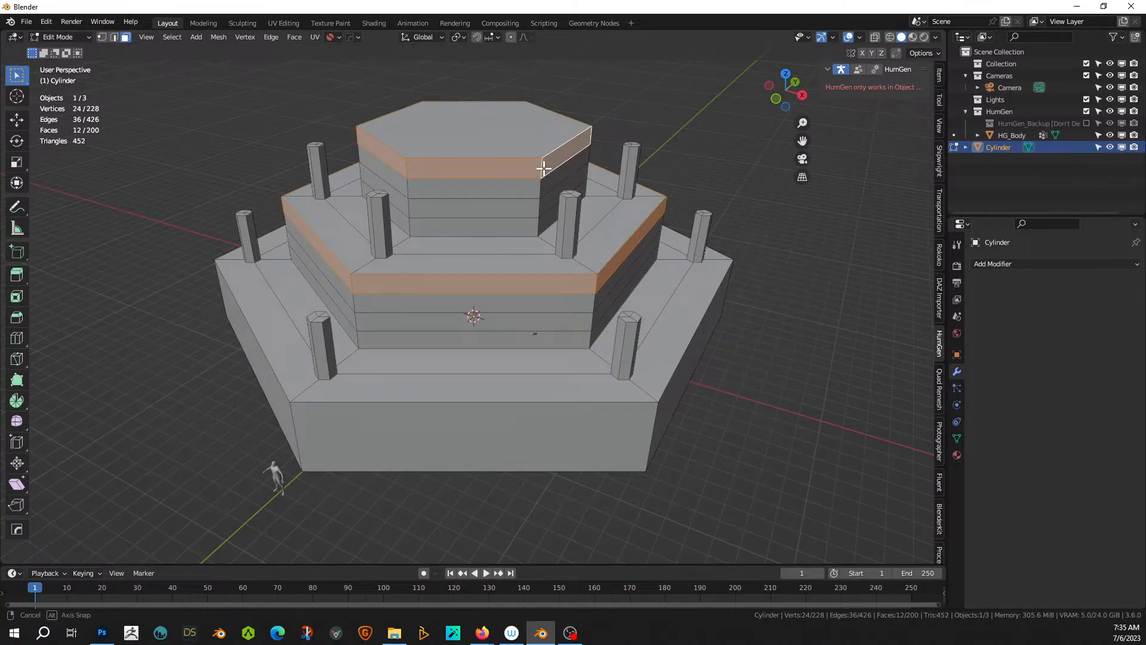
middle_click_drag(542, 167, 578, 184)
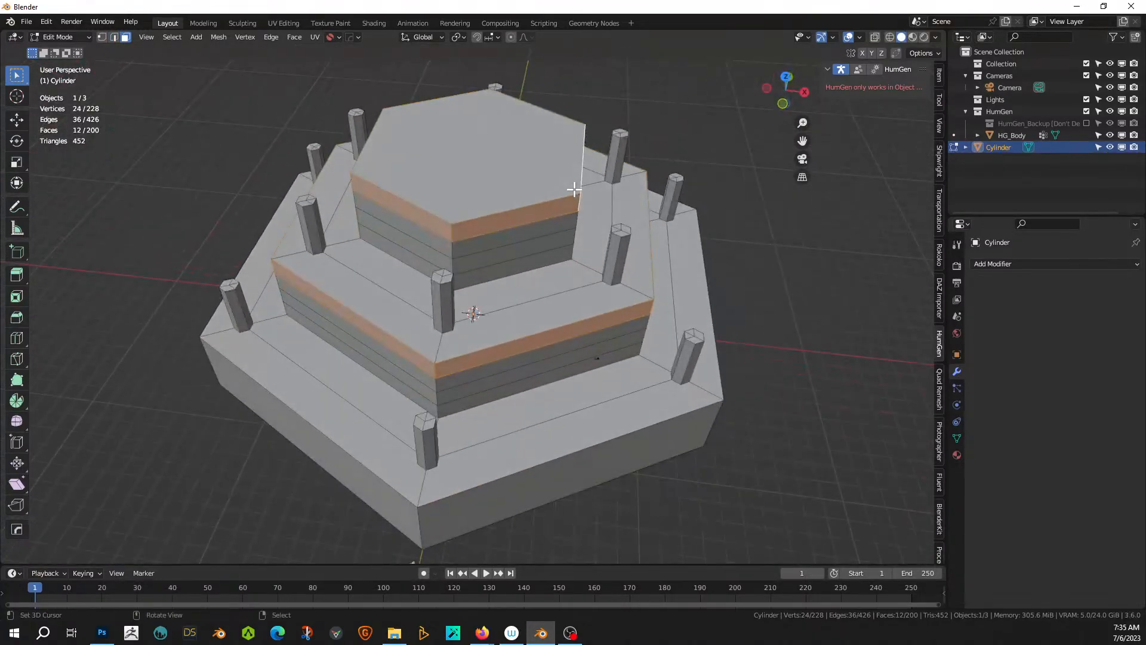
key("alt+e")
left_click(574, 202)
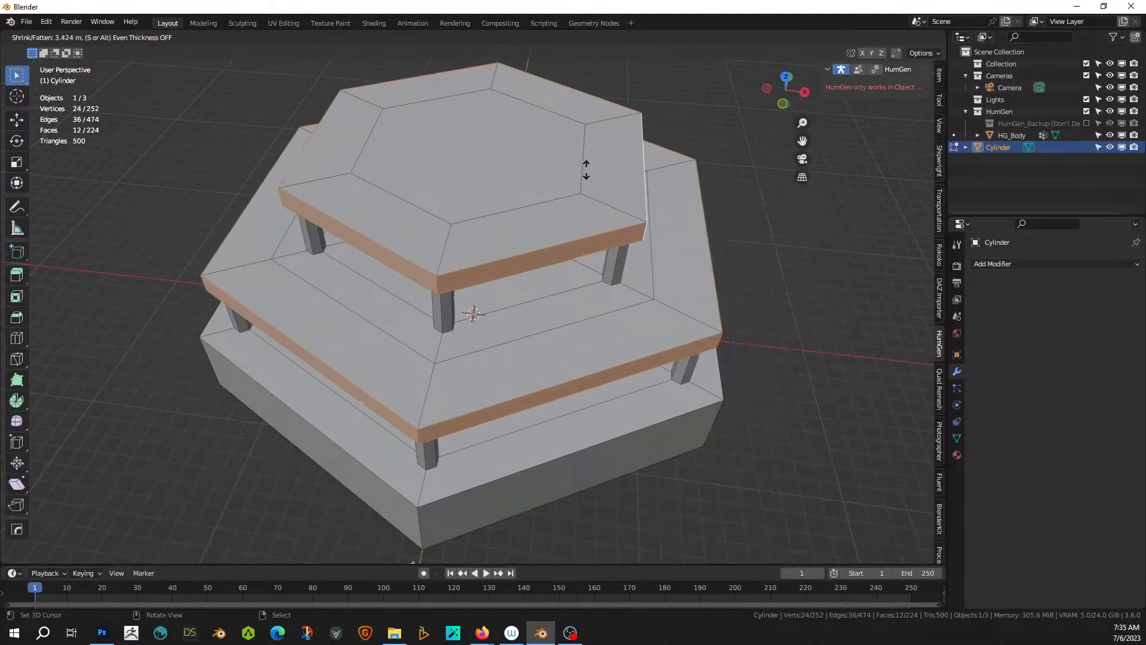
left_click(586, 173)
middle_click_drag(586, 192, 614, 148)
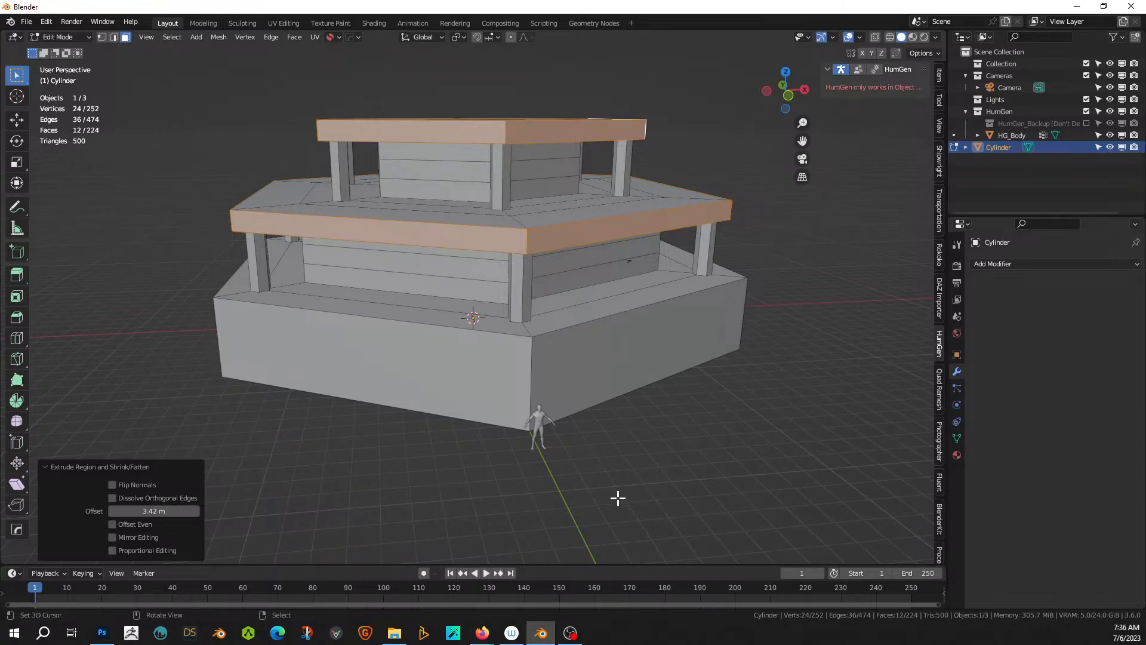
middle_click_drag(617, 499, 552, 422)
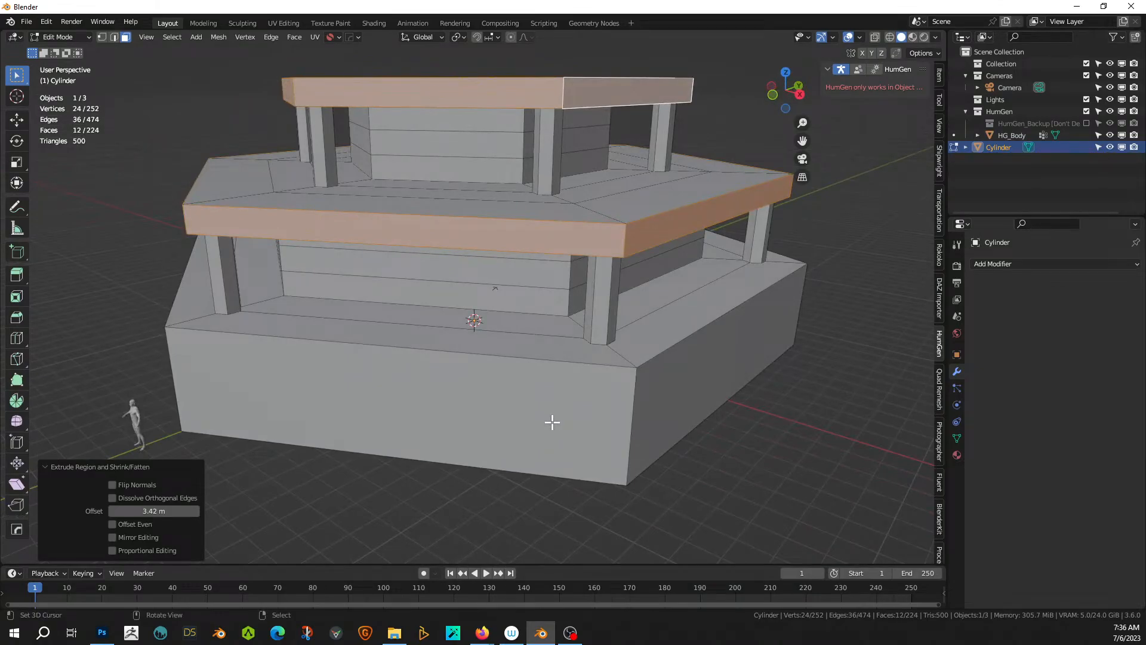
middle_click_drag(604, 412, 153, 366)
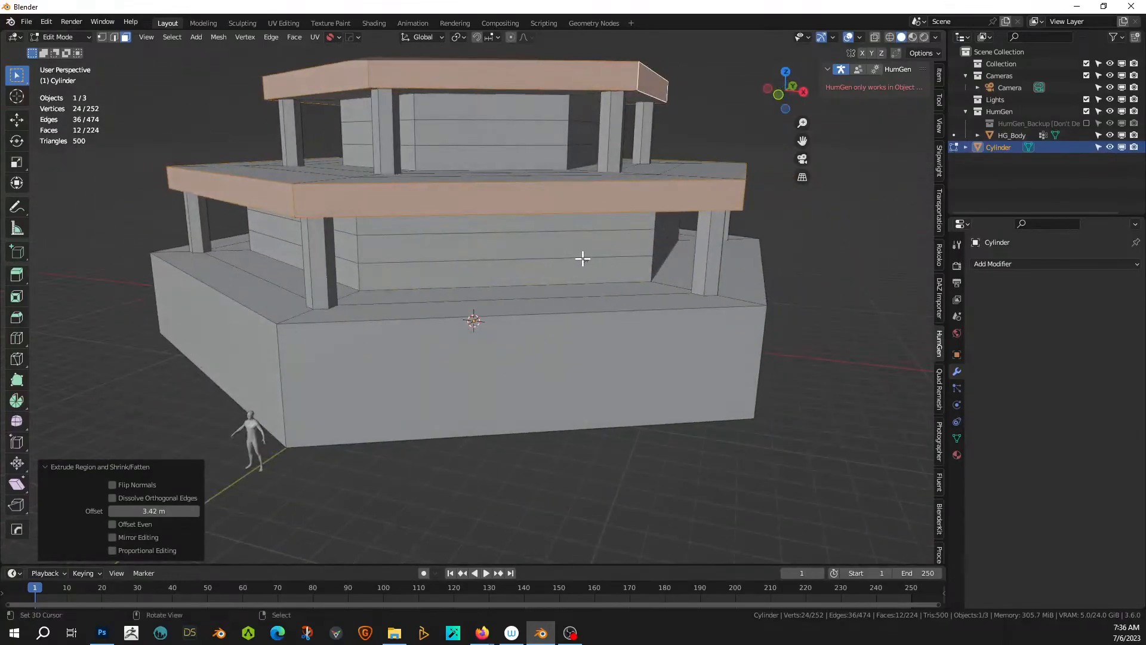
- In Object Mode, move the camera out of the building by about 9.43 m in X and 1.19 m in Z
left_click(589, 258)
middle_click_drag(592, 282, 627, 314)
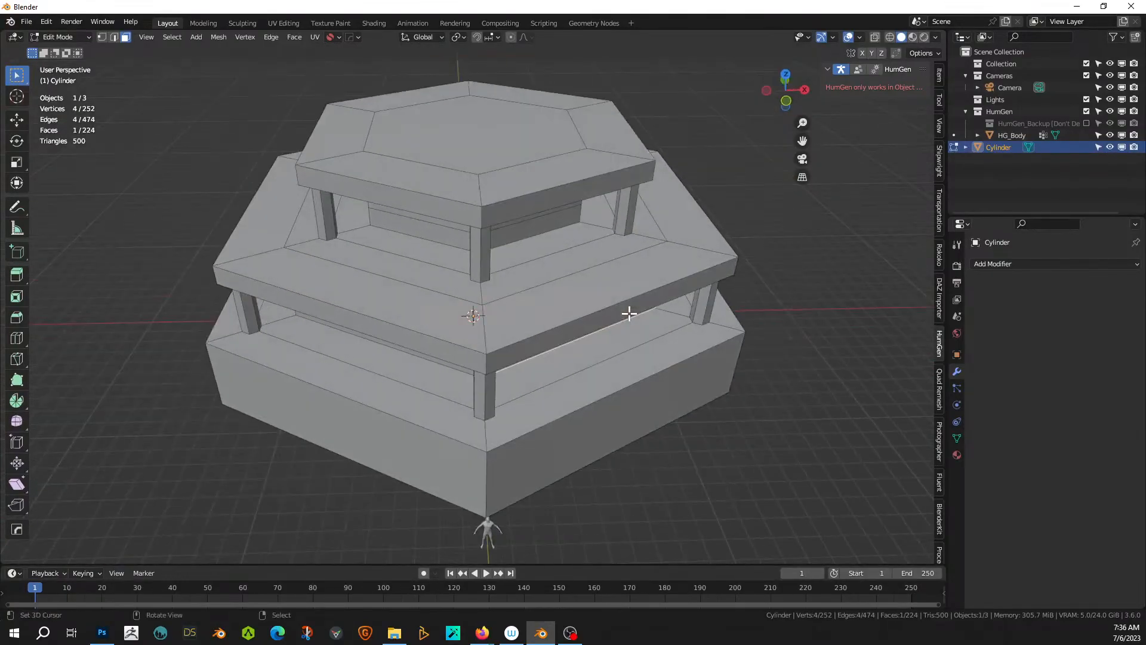
key("Tab")
middle_click_drag(679, 440, 643, 300)
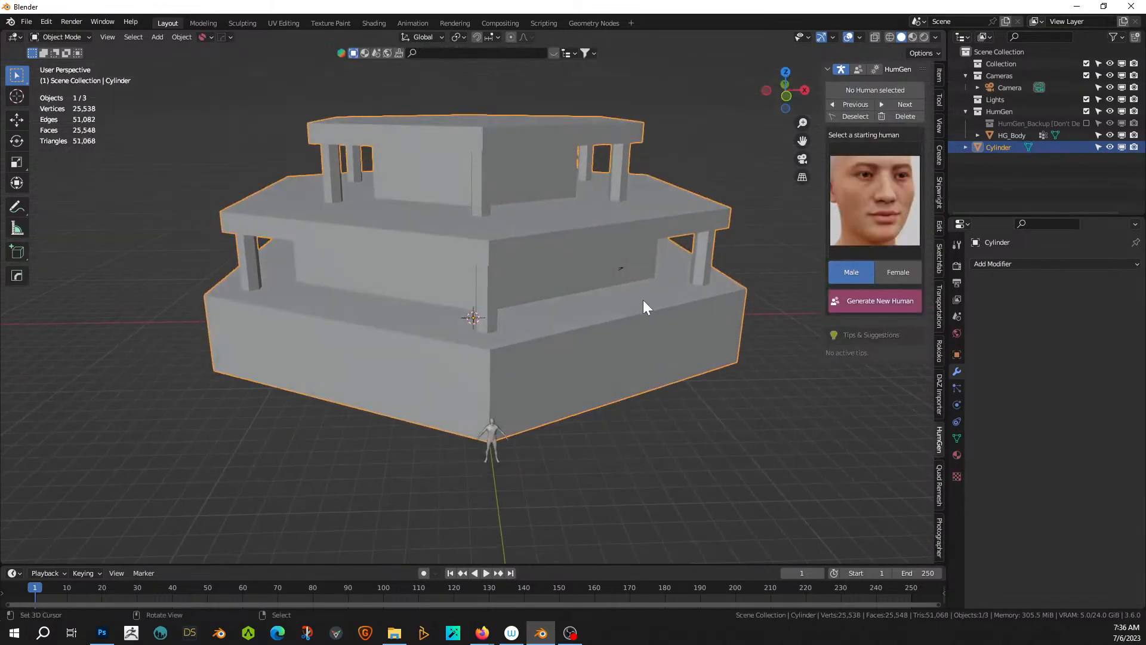
left_click(623, 269)
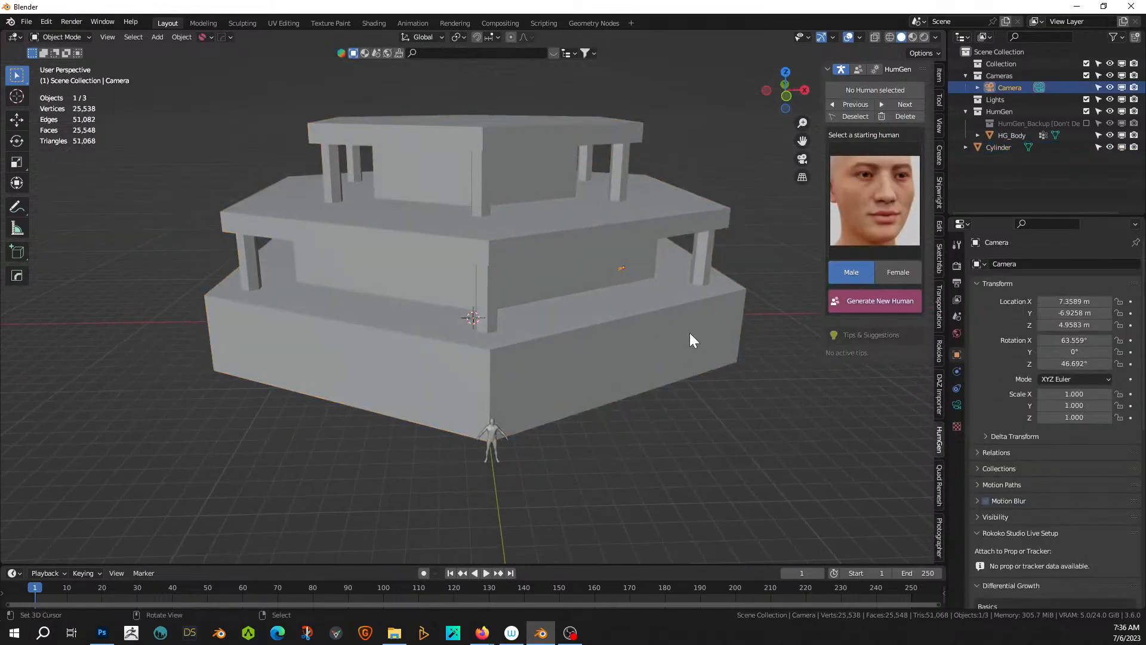
key("g")
left_click(871, 311)
scroll(622, 428, "down", 4)
middle_click_drag(621, 428, 493, 321)
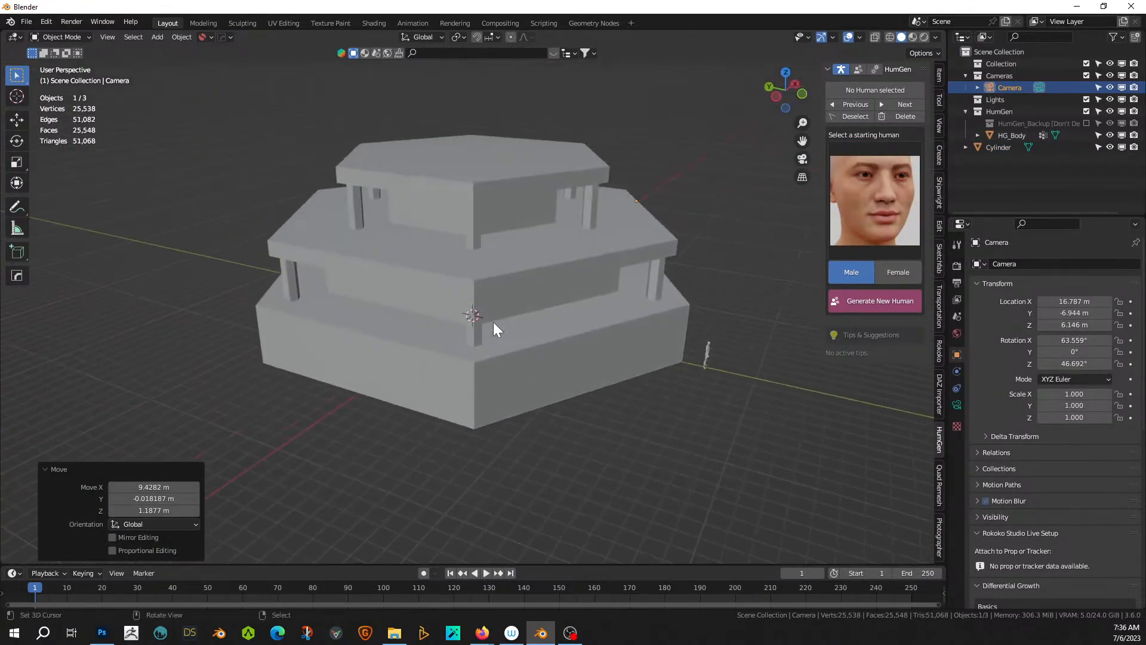
- Select the tiered hexagonal structure and reopen its mesh in Edit Mode
left_click(468, 266)
key("Tab")
scroll(468, 267, "up", 5)
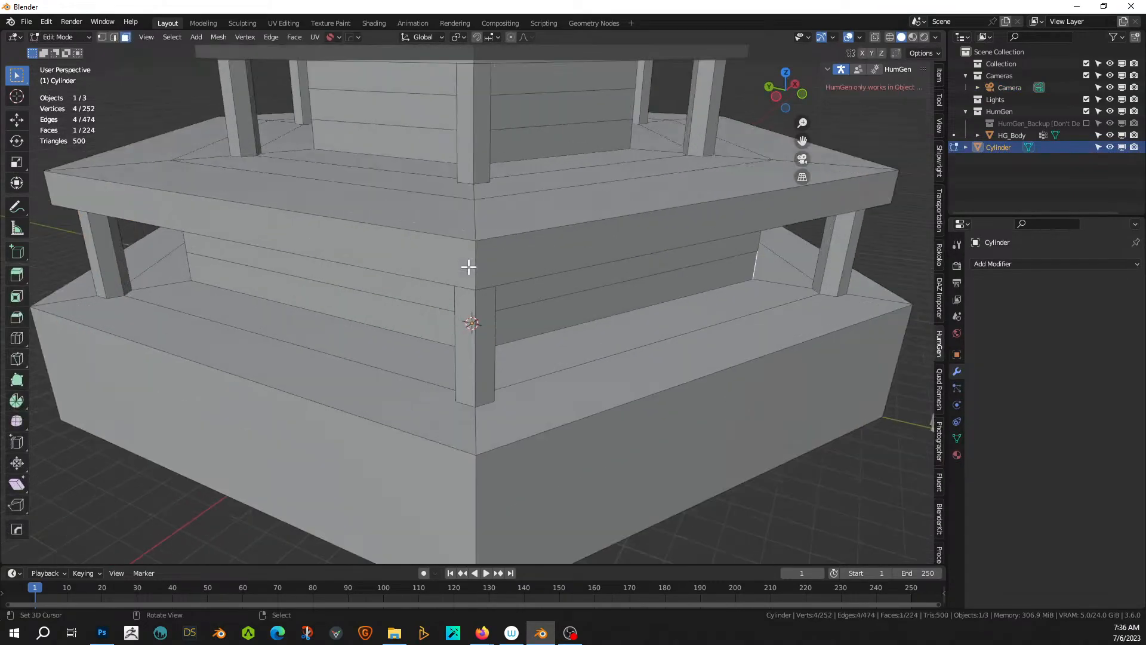
middle_click_drag(468, 267, 504, 280)
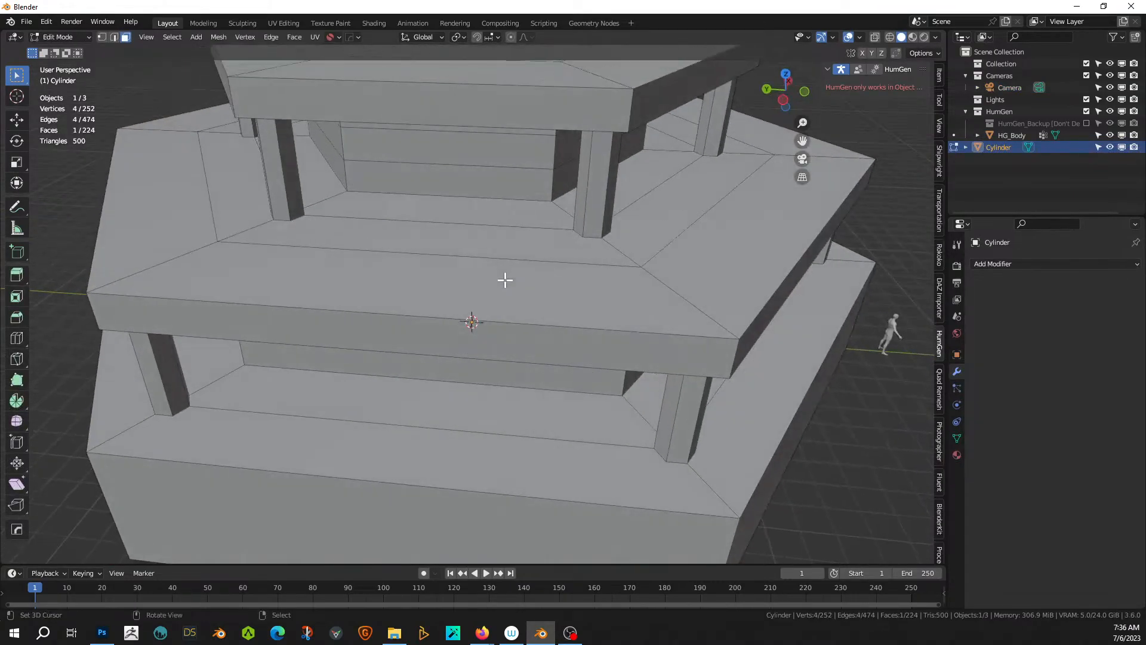
middle_click_drag(503, 311, 400, 302)
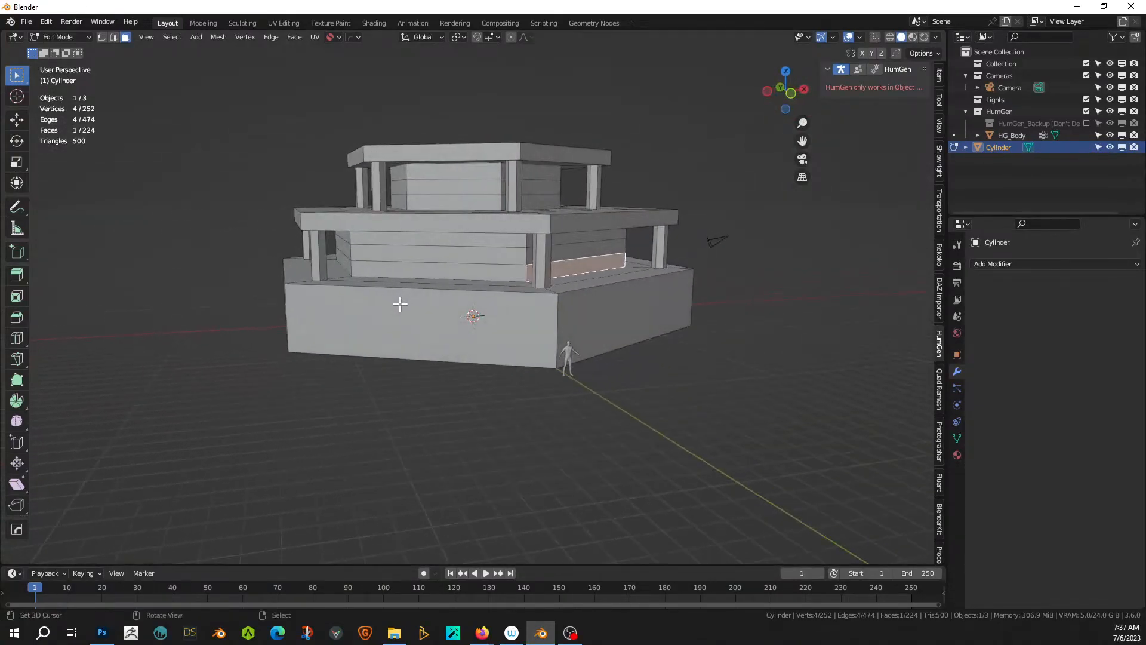
scroll(439, 320, "up", 1)
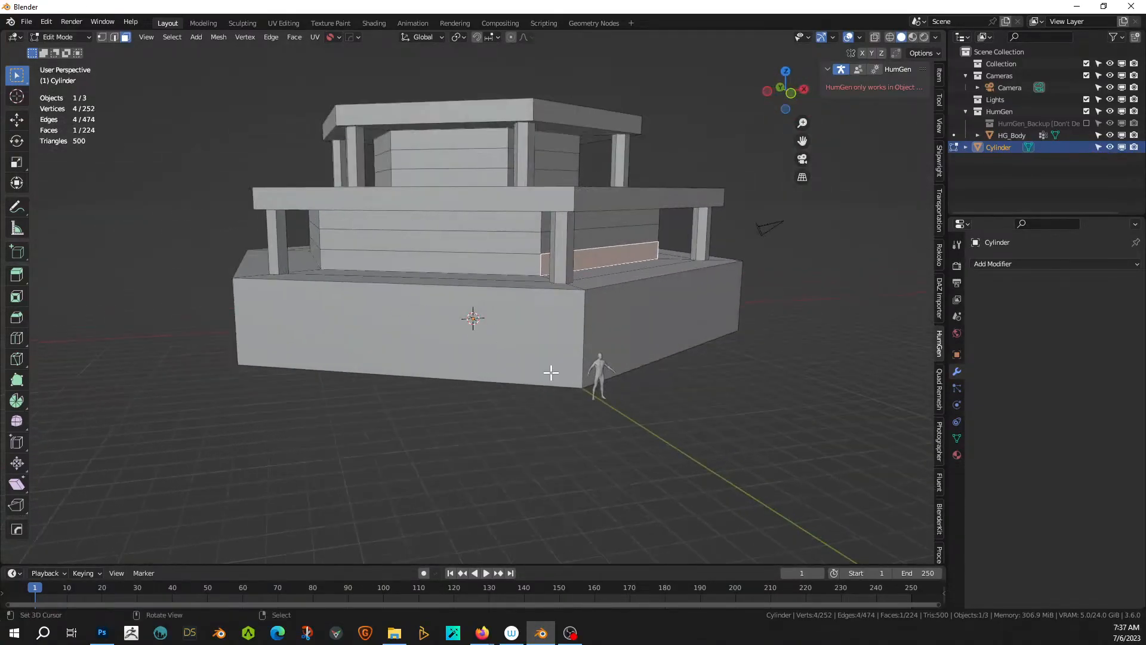
left_click(586, 342)
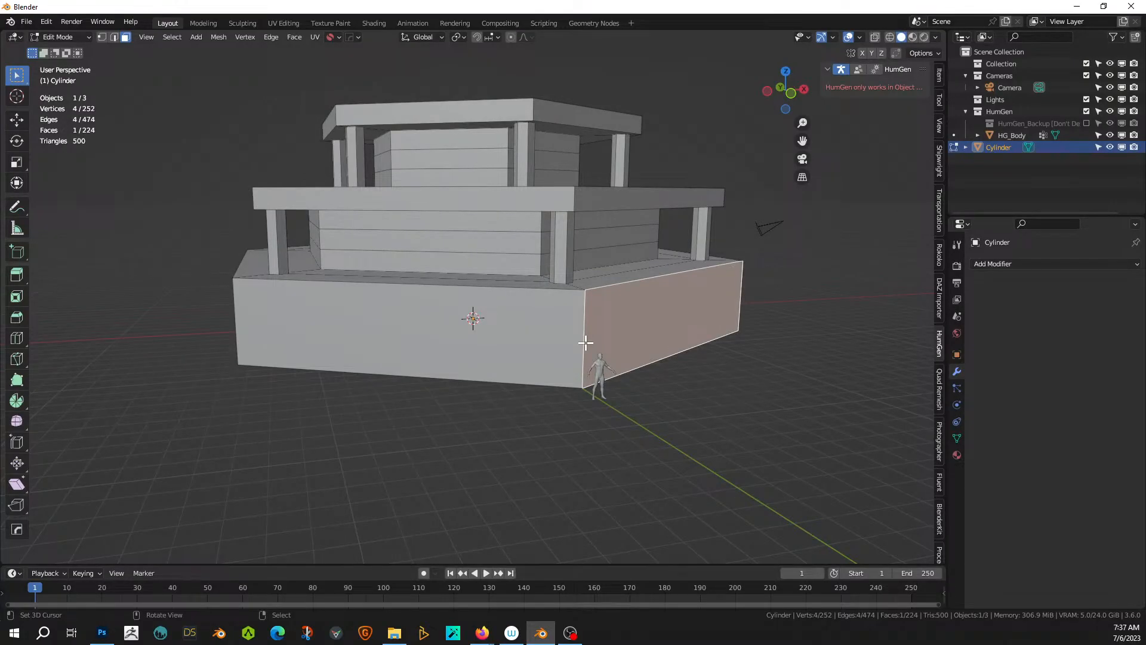
middle_click_drag(586, 341, 636, 316)
- Inset the central hexagonal face on the top roof by 2 m and extrude it 2 m upward
left_click(484, 138)
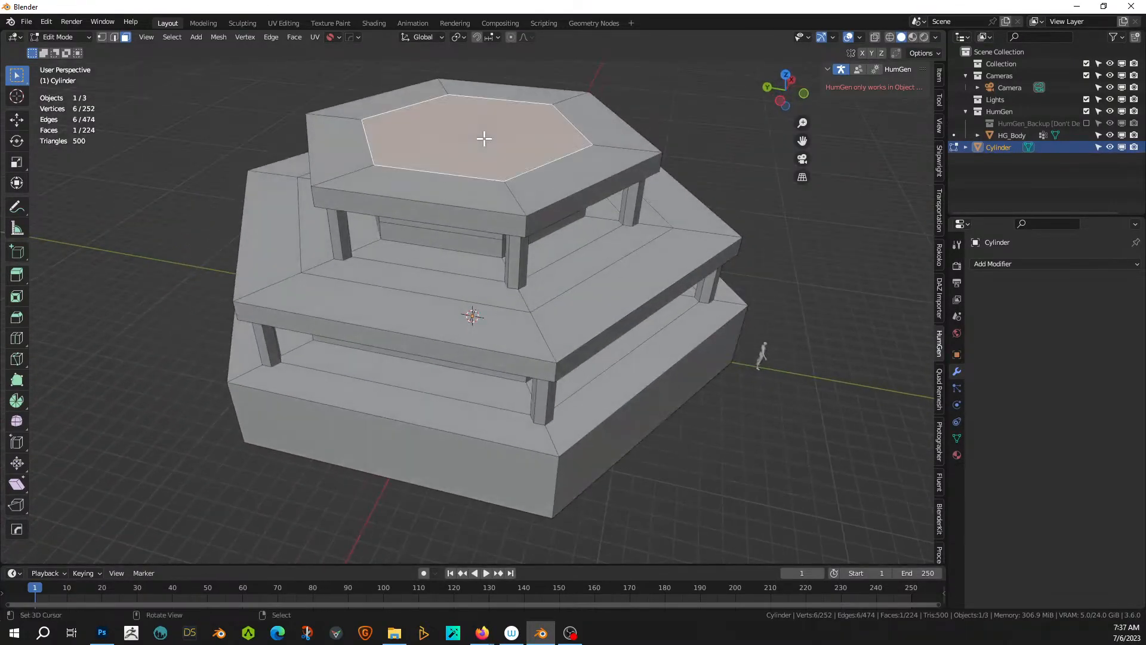
middle_click_drag(484, 138, 523, 131)
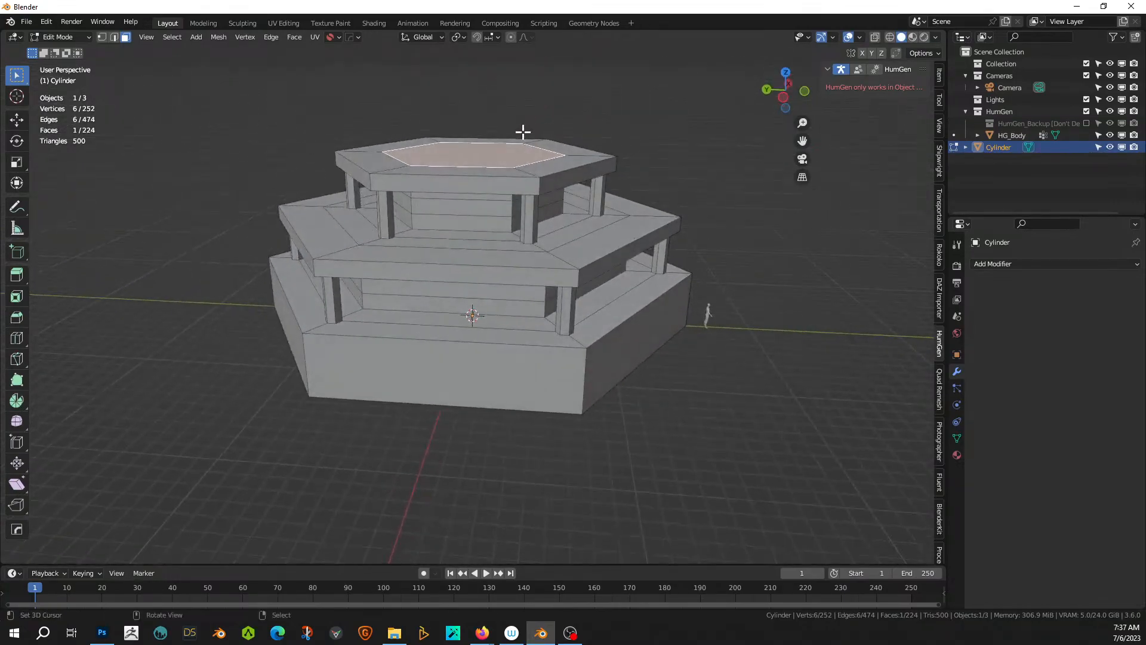
key("i")
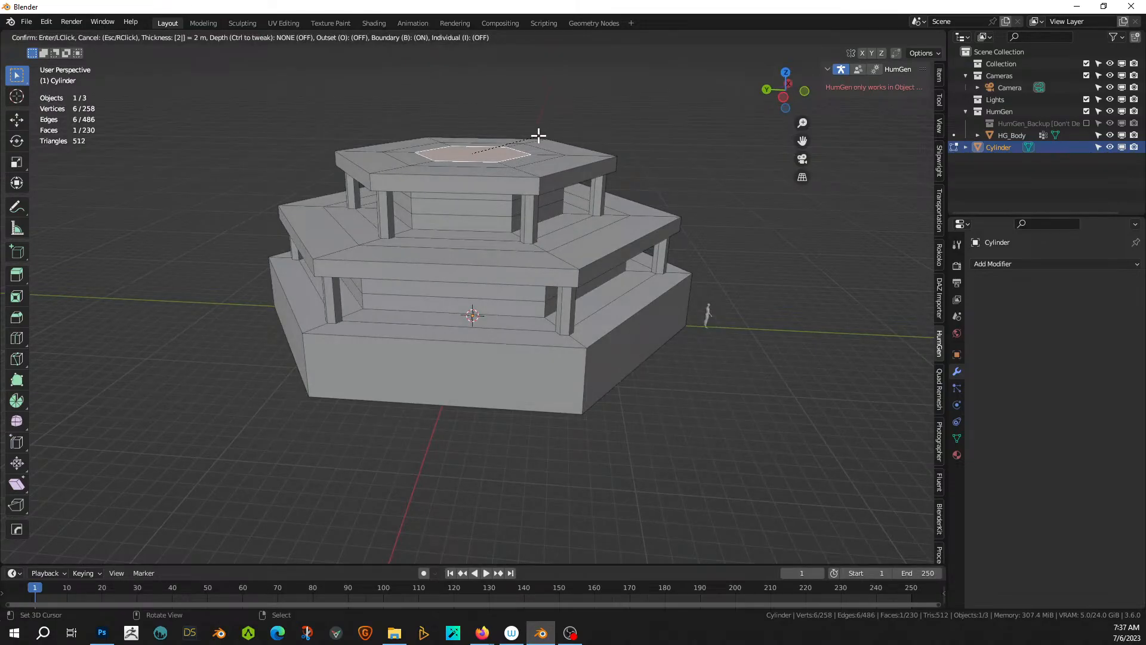
left_click(538, 135)
key("e")
key("2")
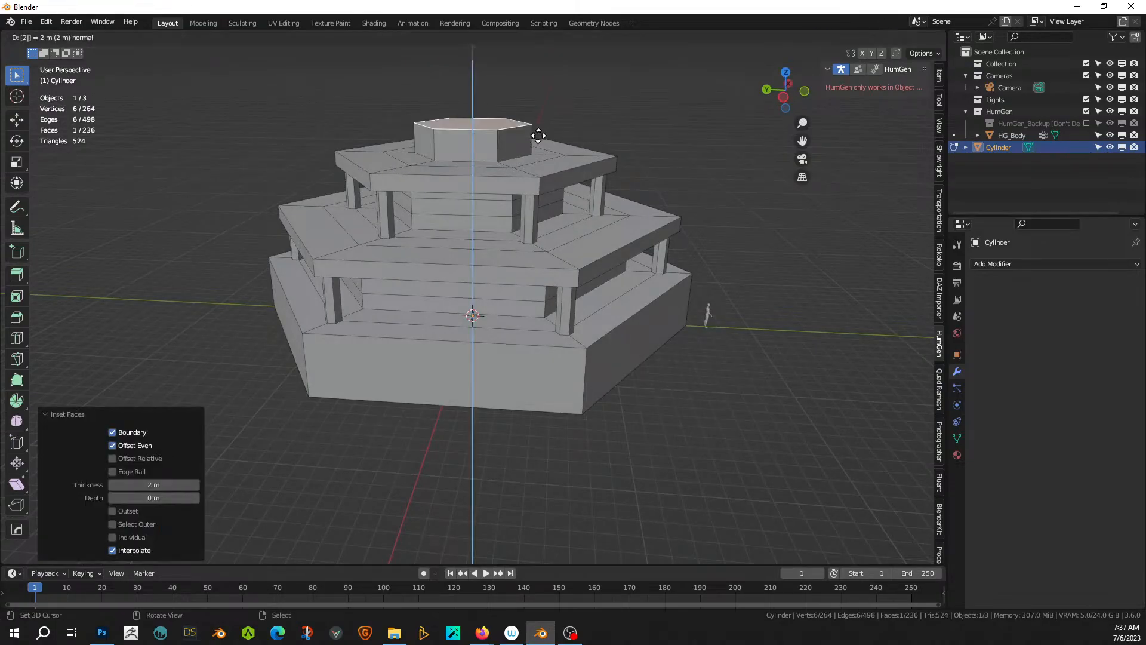
key("Return")
middle_click_drag(585, 149, 491, 122)
scroll(504, 138, "down", 3)
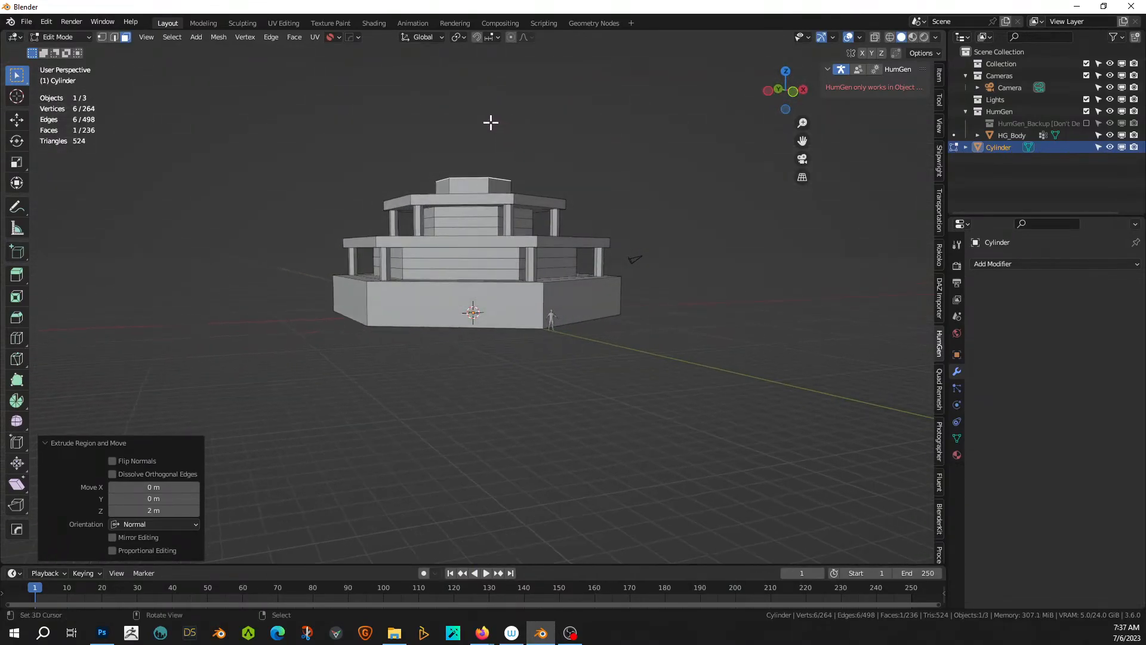
scroll(462, 177, "up", 2)
middle_click_drag(462, 177, 373, 303)
scroll(544, 324, "up", 3)
scroll(418, 339, "down", 4)
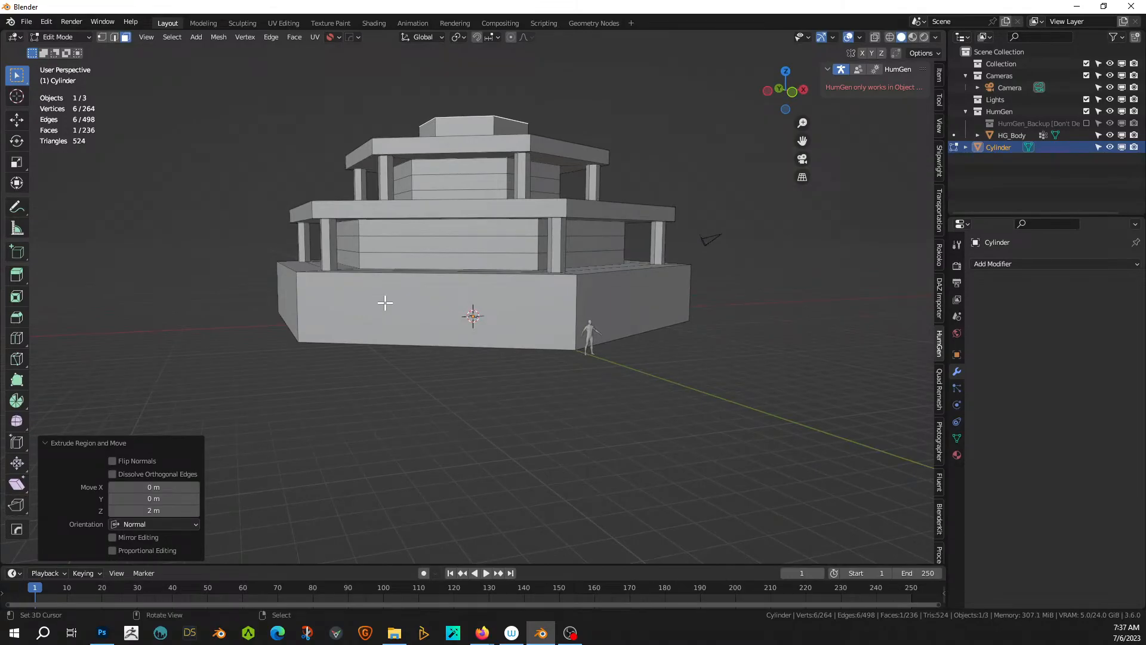
- Undo the raised top, its inset and the overhanging roof extrusions on the middle and top tiers
middle_click_drag(376, 314, 349, 317)
scroll(485, 305, "up", 2)
scroll(377, 335, "down", 3)
scroll(419, 303, "up", 3)
scroll(450, 307, "up", 3)
scroll(456, 292, "down", 4)
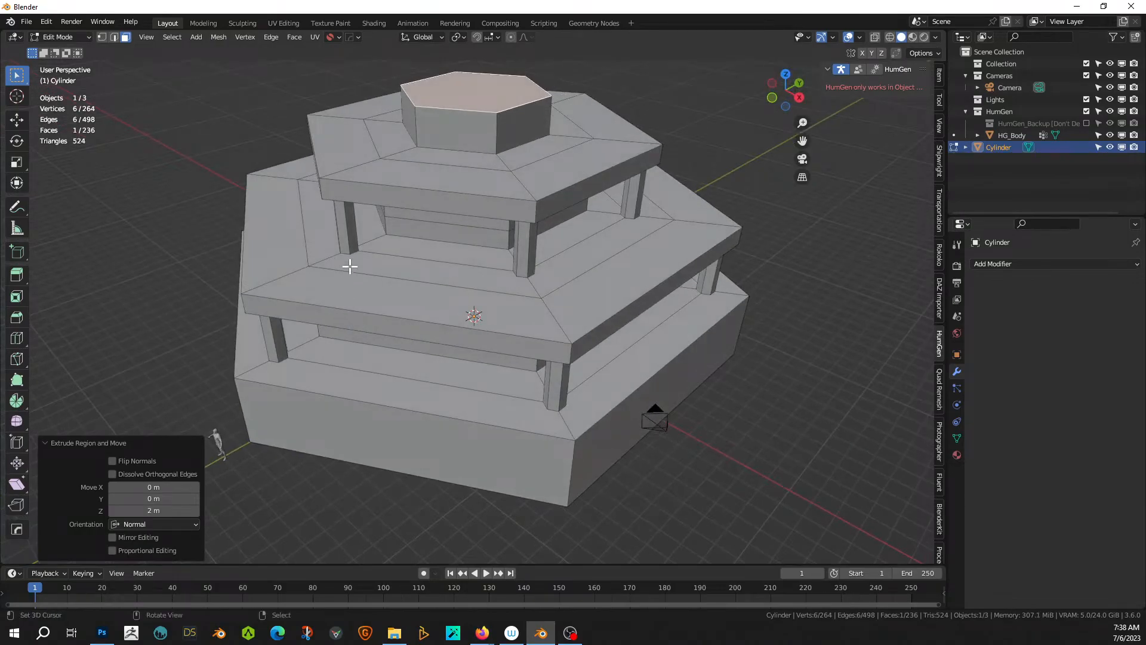
key("ctrl+z")
key("ctrl+z")
key("ctrl+z")
key("ctrl+z")
key("ctrl+z")
key("ctrl+z")
key("ctrl+z")
key("ctrl+z")
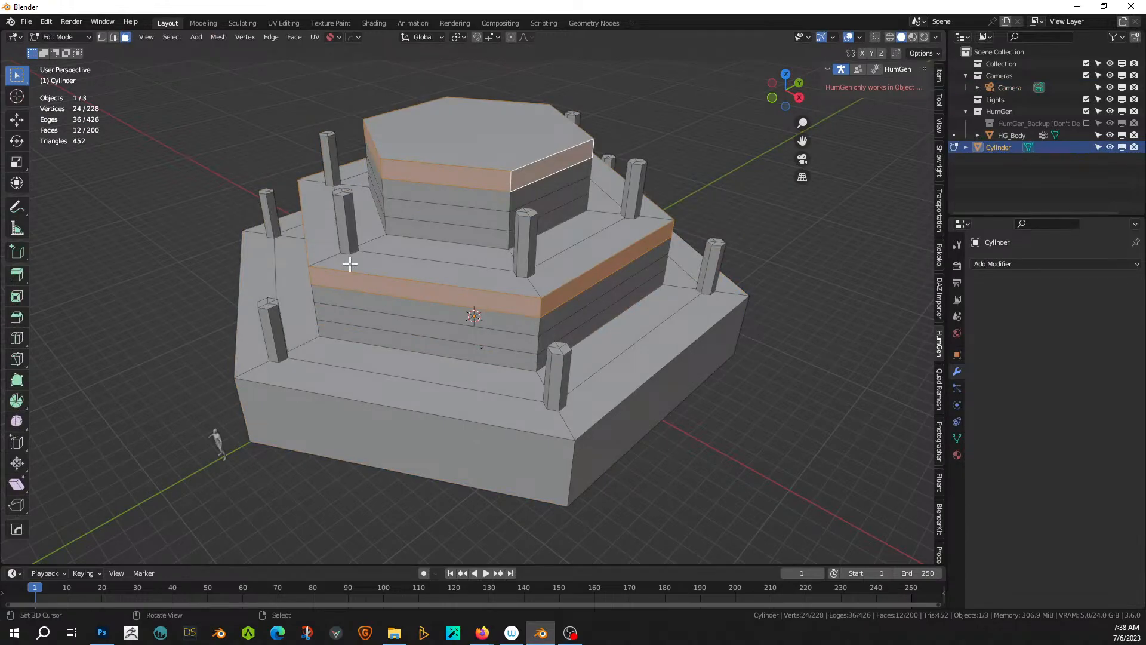
- Redo the overhanging roof extrusion on the middle and top tiers
middle_click_drag(349, 264, 367, 301)
key("ctrl+z")
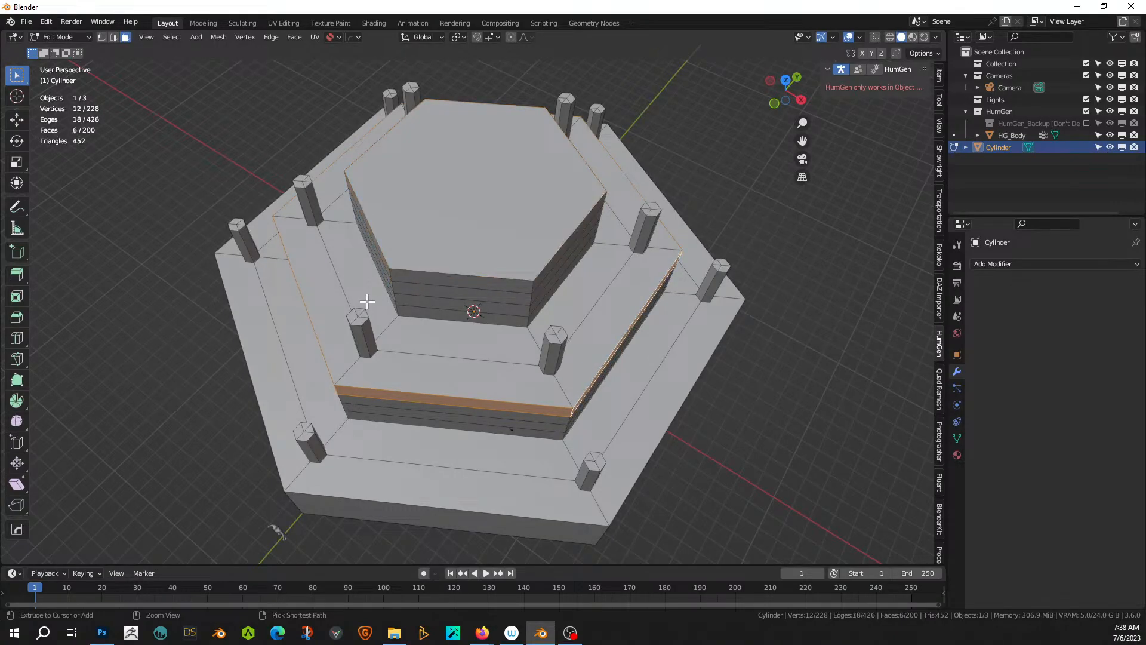
key("ctrl+shift+z")
key("ctrl+shift+z")
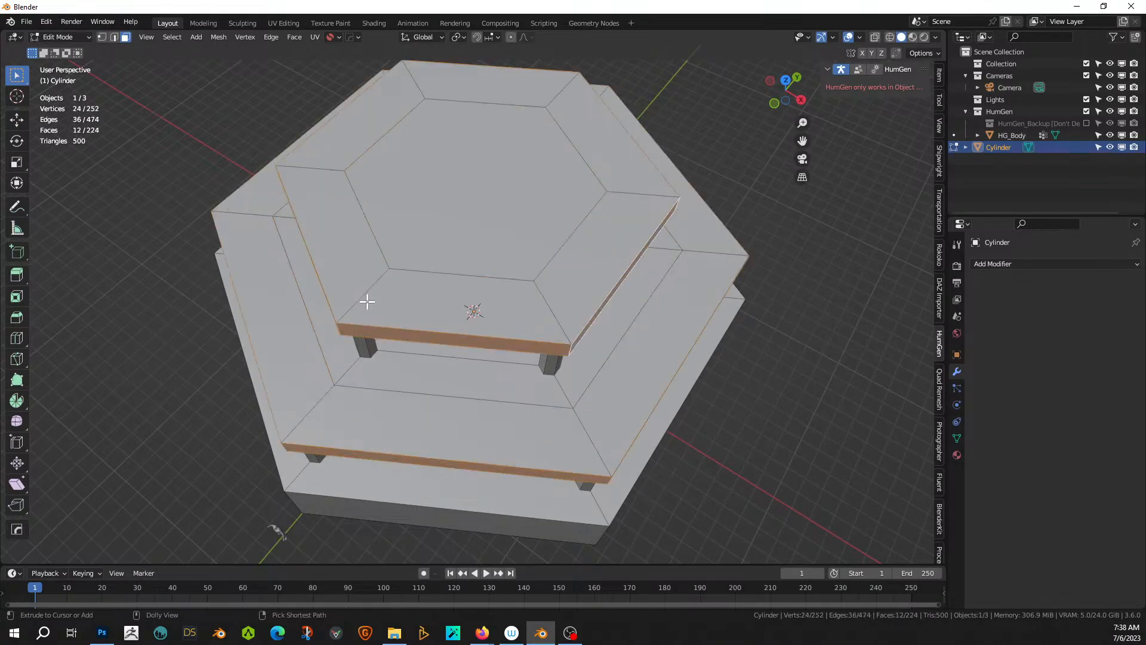
middle_click_drag(367, 301, 214, 250)
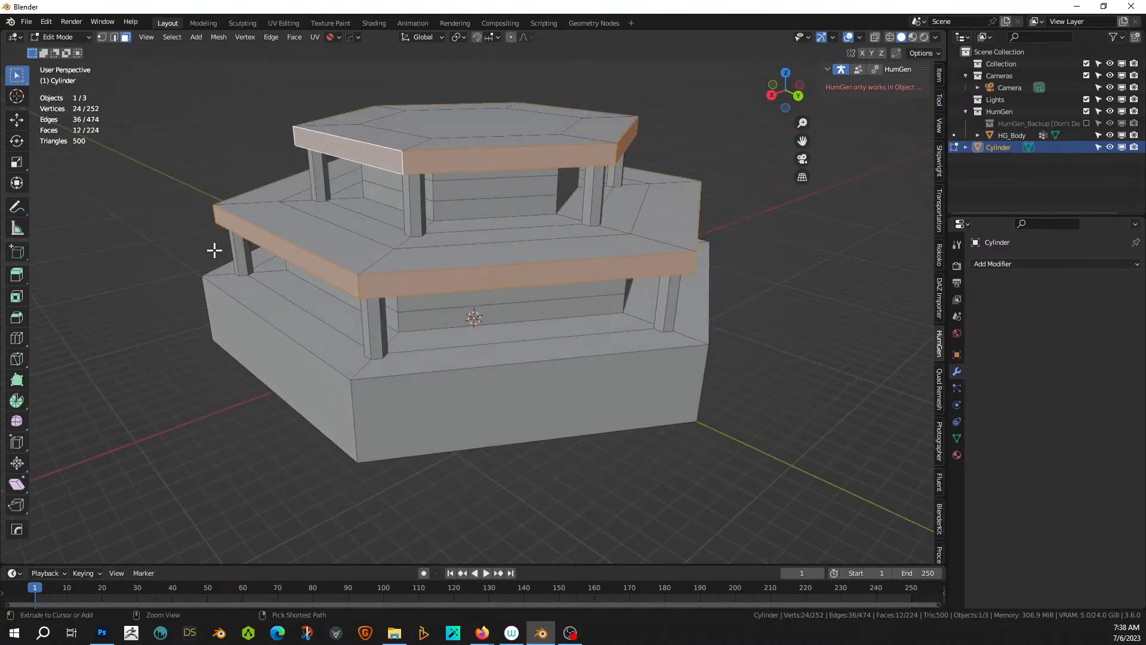
- Undo the modelling back to the plain stepped tiers, removing the roofs, the corner pillars and the walls' horizontal loop cuts
key("ctrl+z")
key("ctrl+z")
key("ctrl+z")
key("ctrl+z")
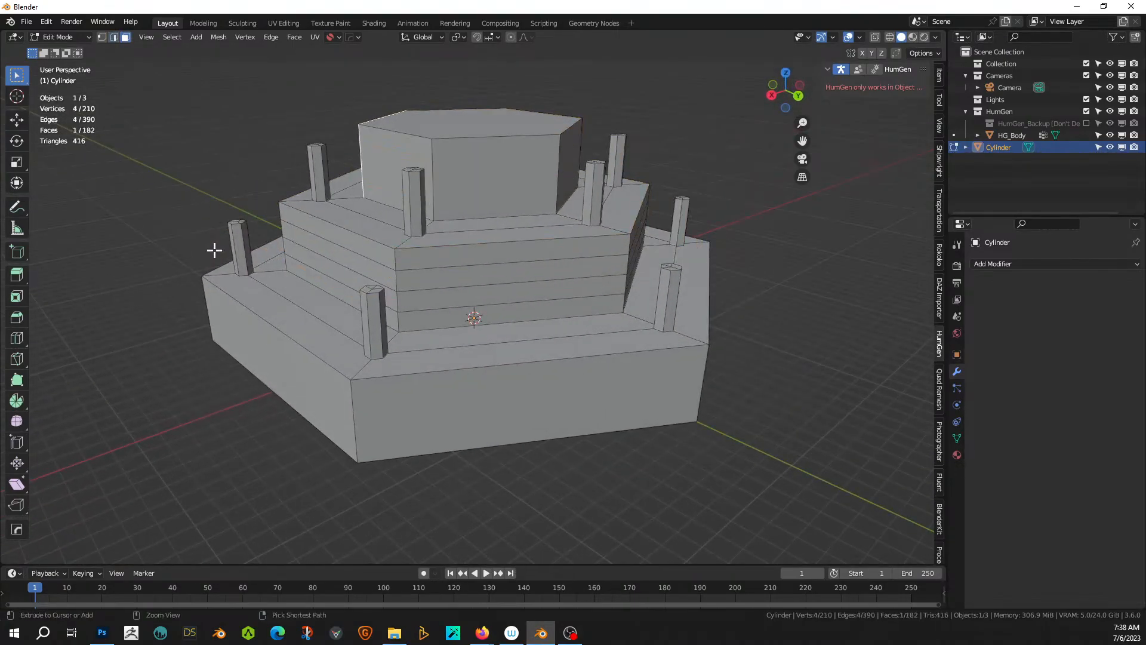
key("ctrl+z")
key("ctrl+z")
key("ctrl+z")
key("ctrl+z")
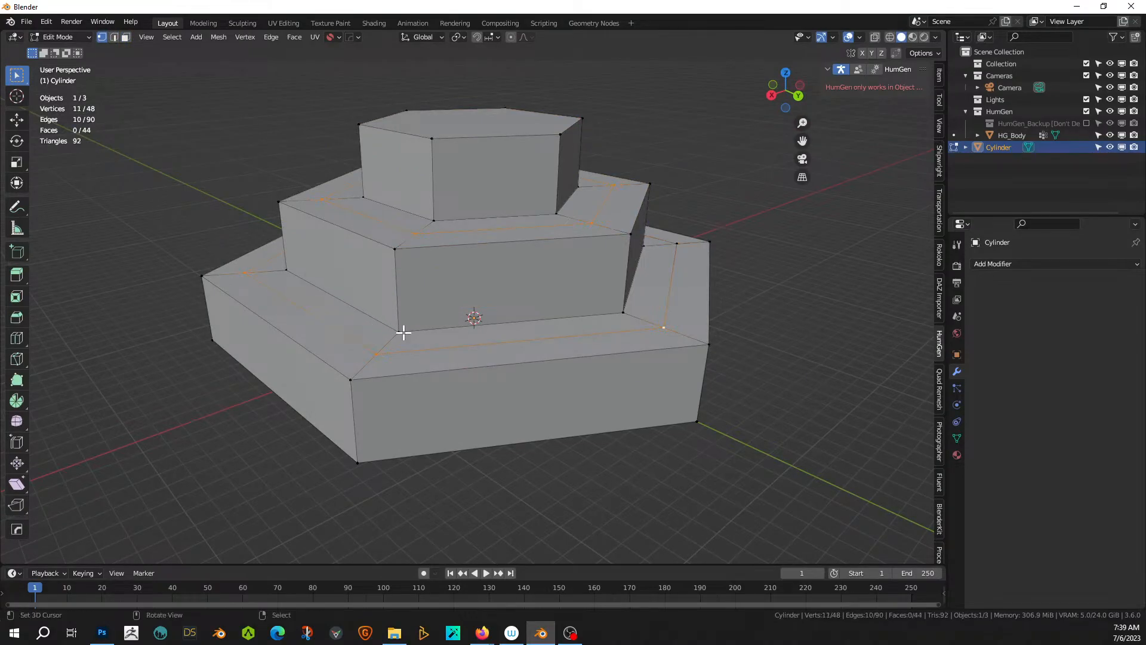
- Add three evenly spaced horizontal loop cuts around the middle tier's walls
key("alt+a")
middle_click_drag(454, 353, 500, 370)
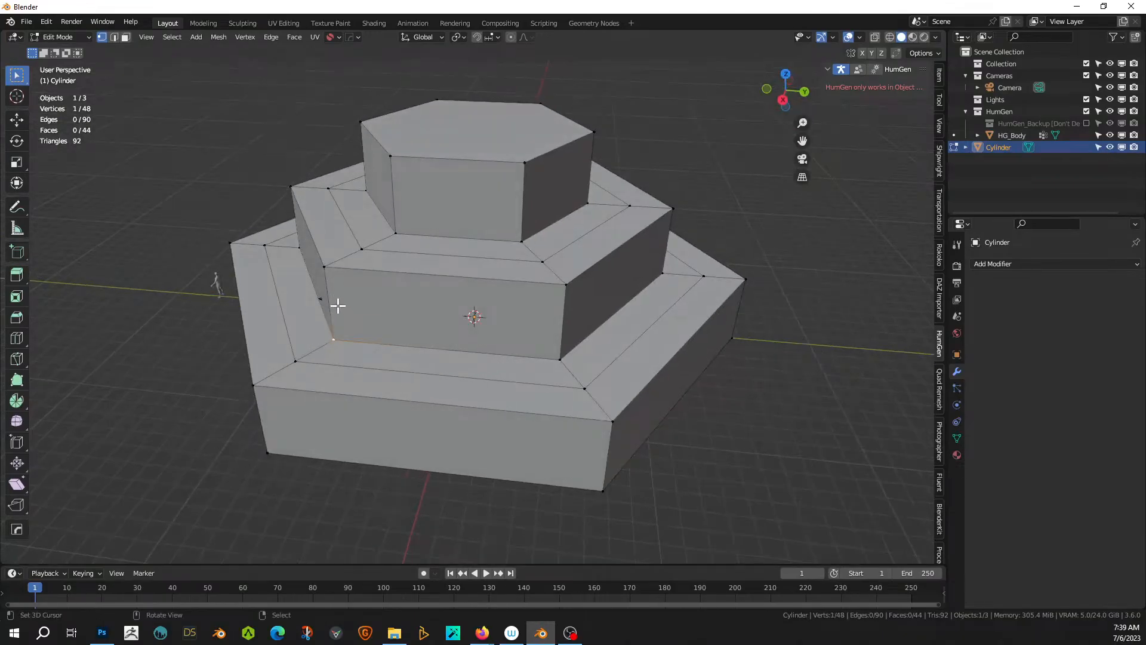
key("2")
left_click(338, 305)
key("ctrl+r")
key("3")
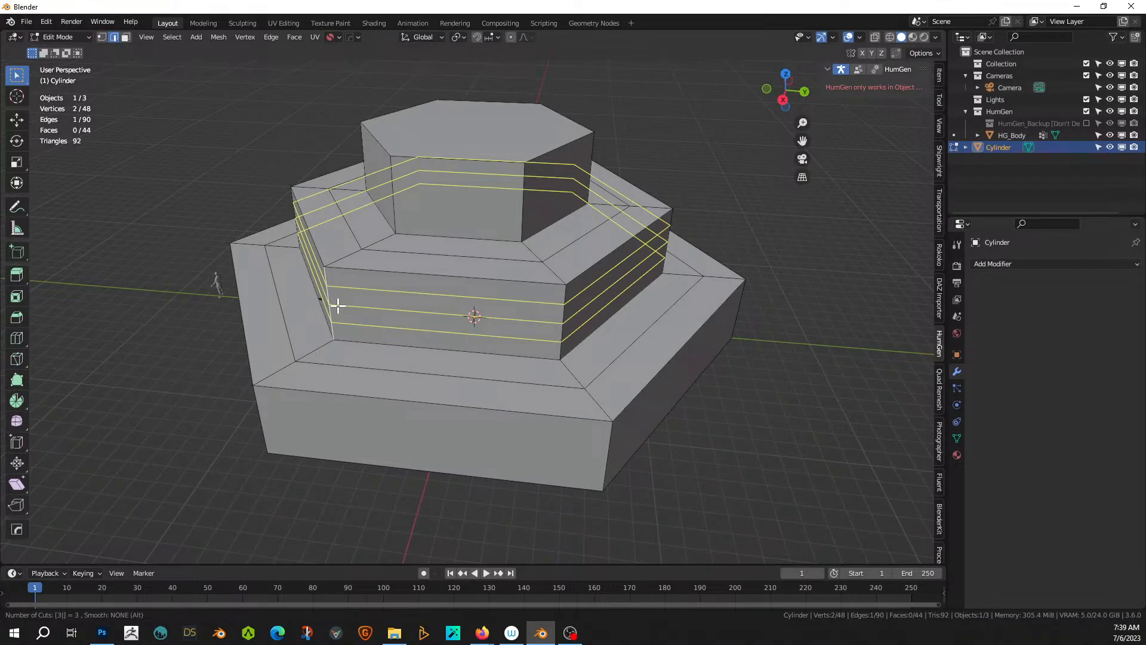
left_click(338, 306)
right_click(355, 264)
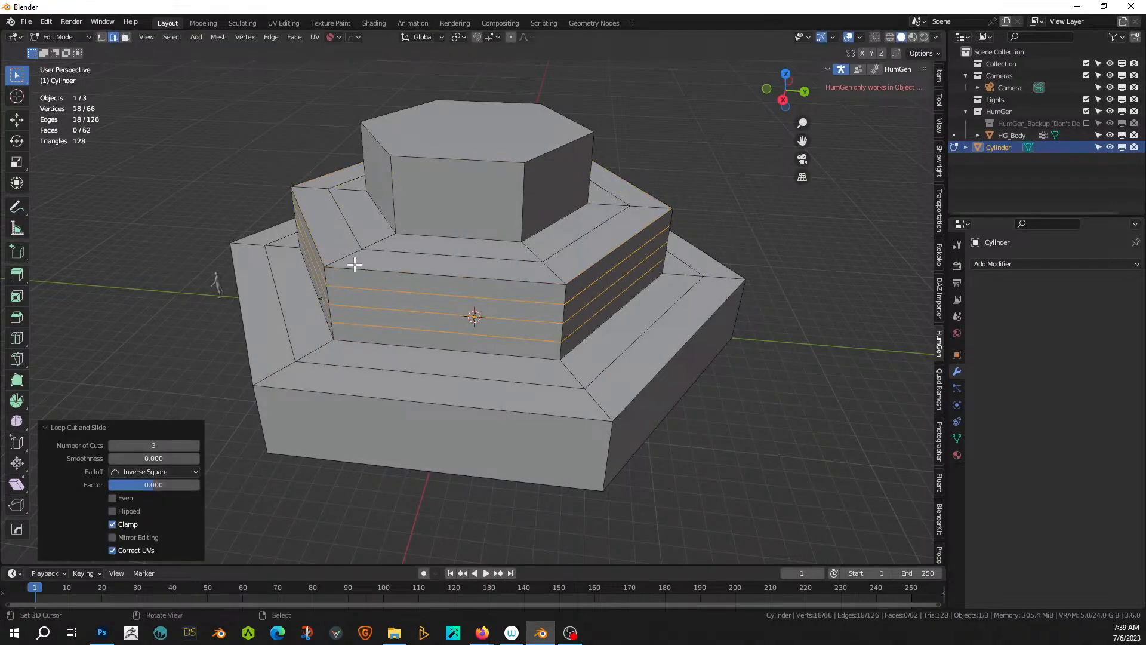
- Add three evenly spaced horizontal loop cuts around the top tier's walls
left_click(406, 196)
right_click(402, 194)
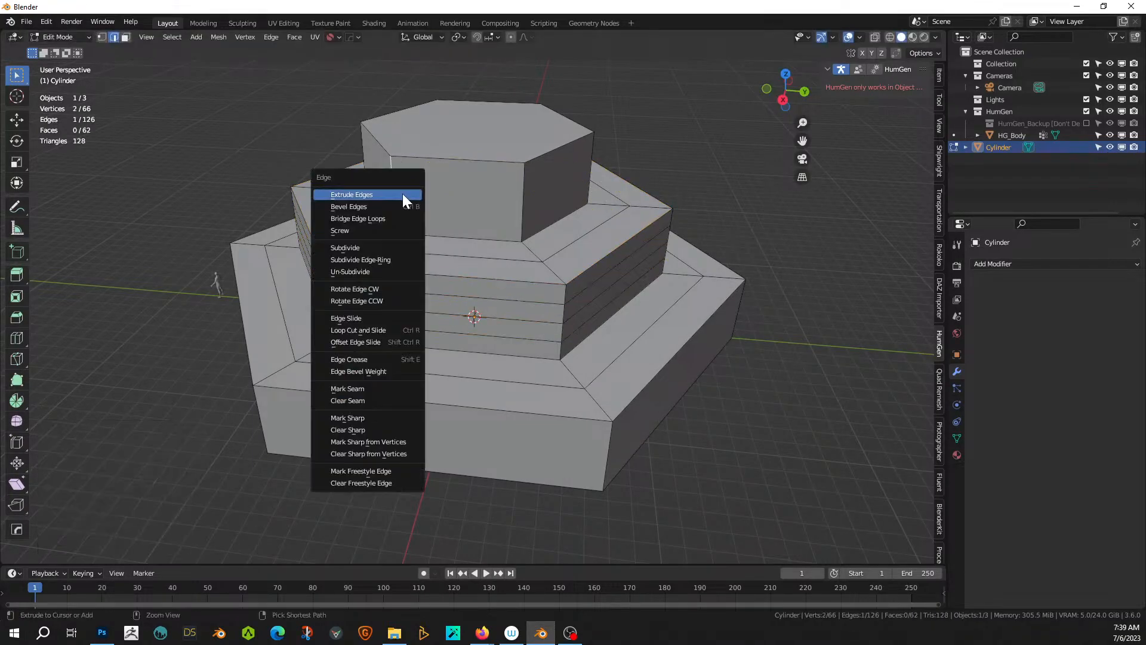
key("Escape")
key("ctrl+r")
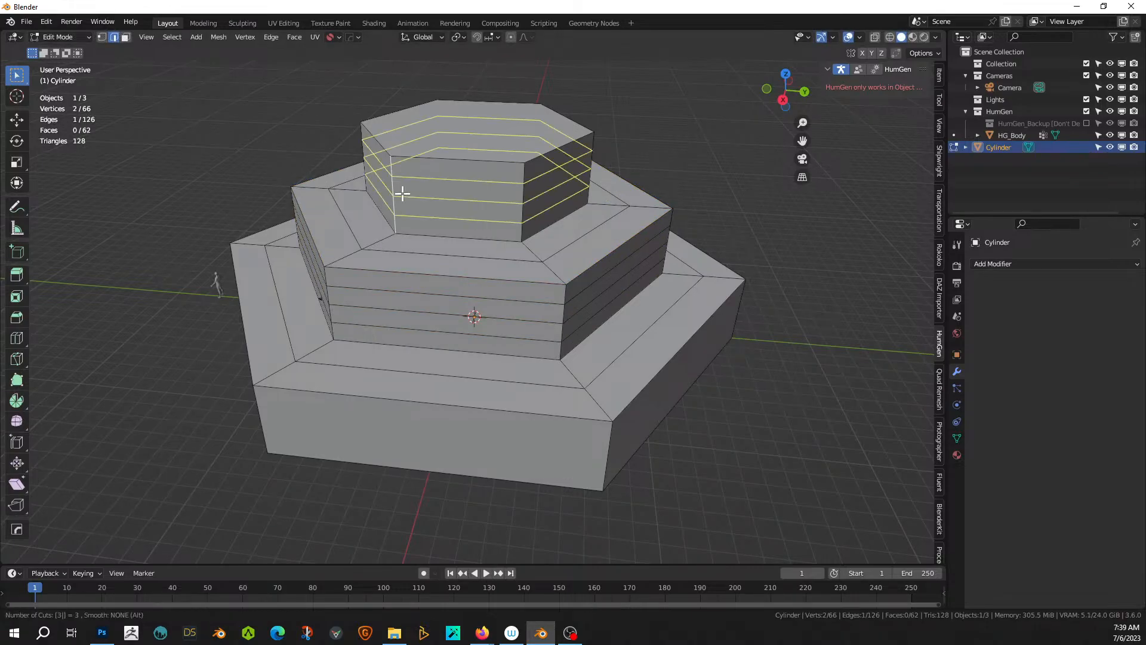
left_click(402, 193)
right_click(403, 194)
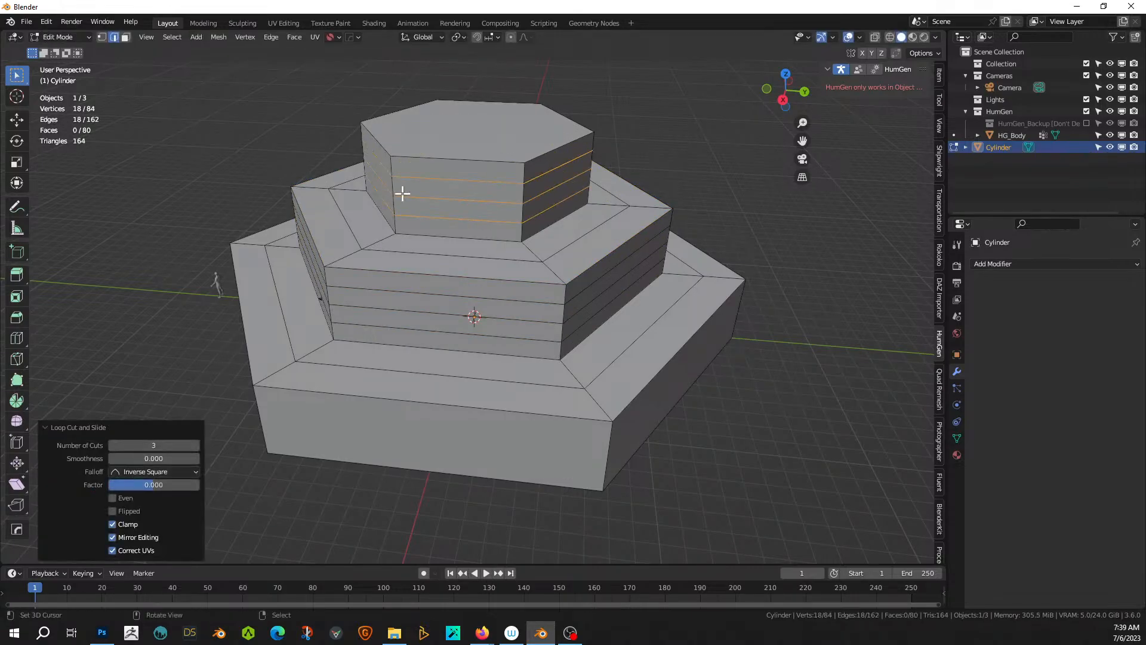
- Select the inner edge loop on the bottom terrace and convert its corner vertices to 6-segment circles with a 0.50 radius
middle_click_drag(418, 285, 387, 354)
key("1")
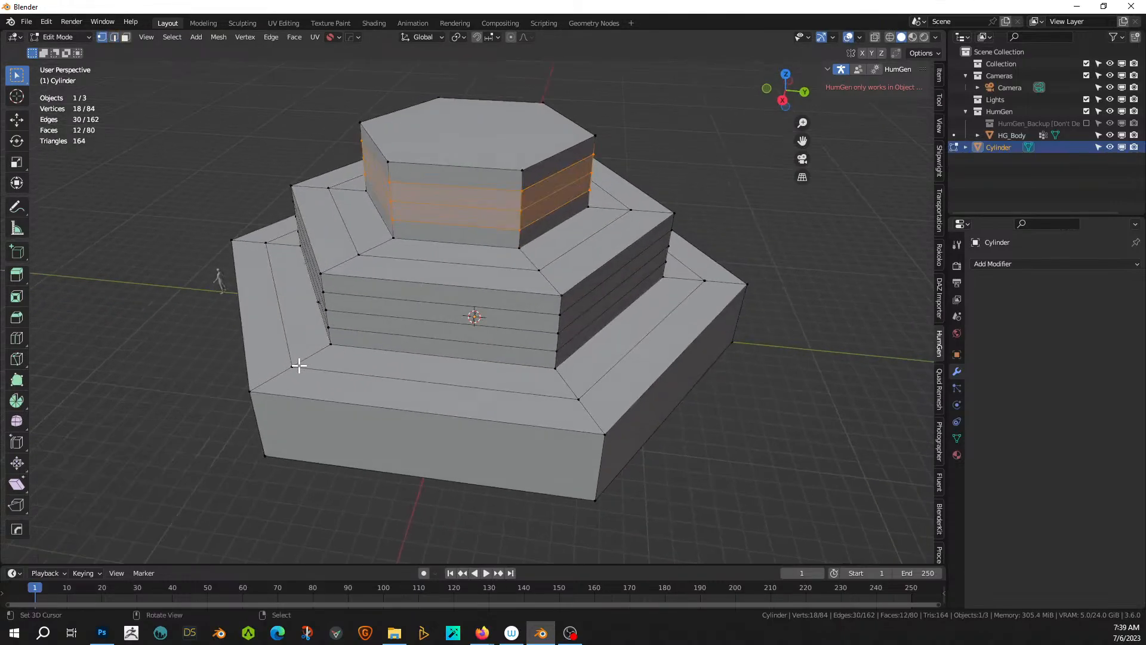
left_click(303, 369, "alt+shift")
key("1")
left_click(849, 409)
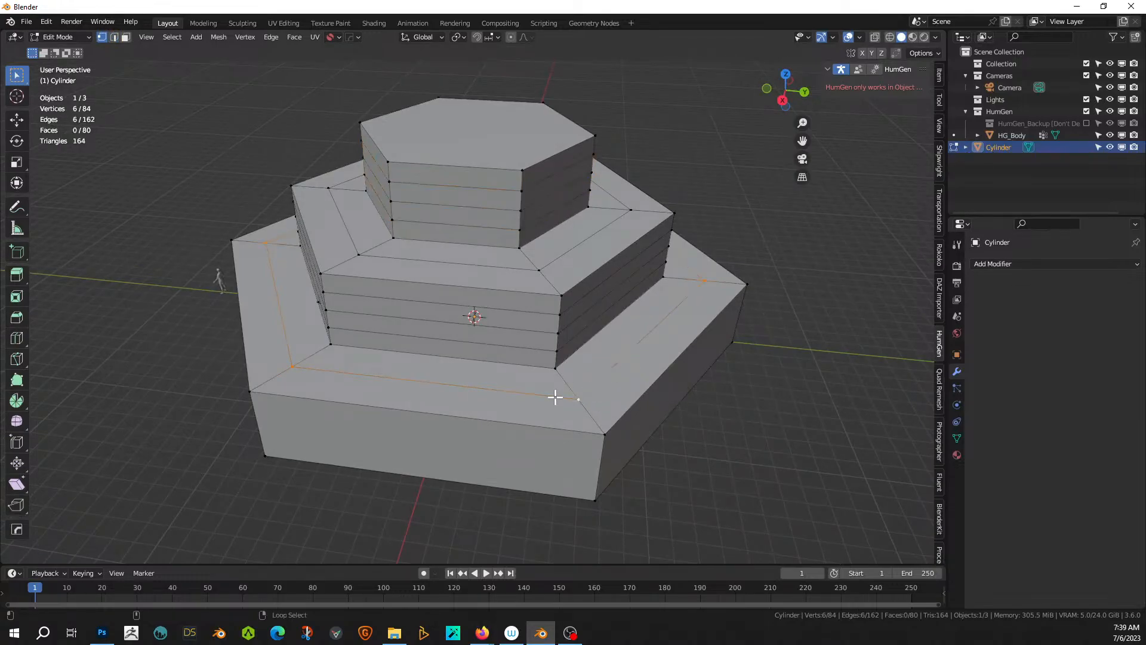
key("q")
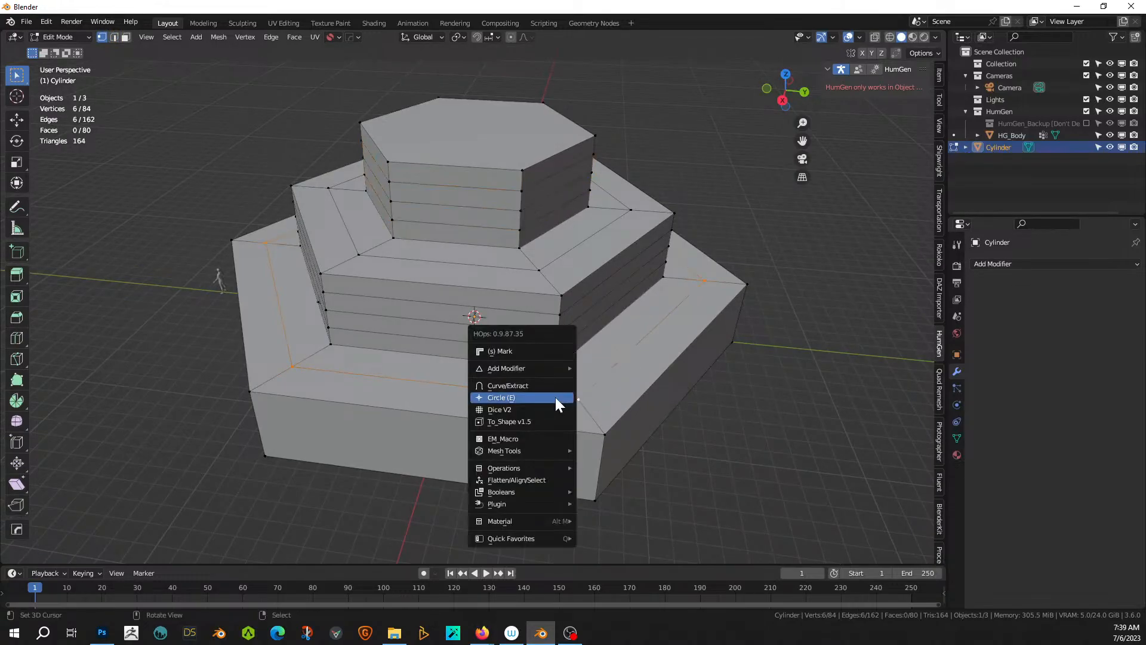
left_click(554, 397)
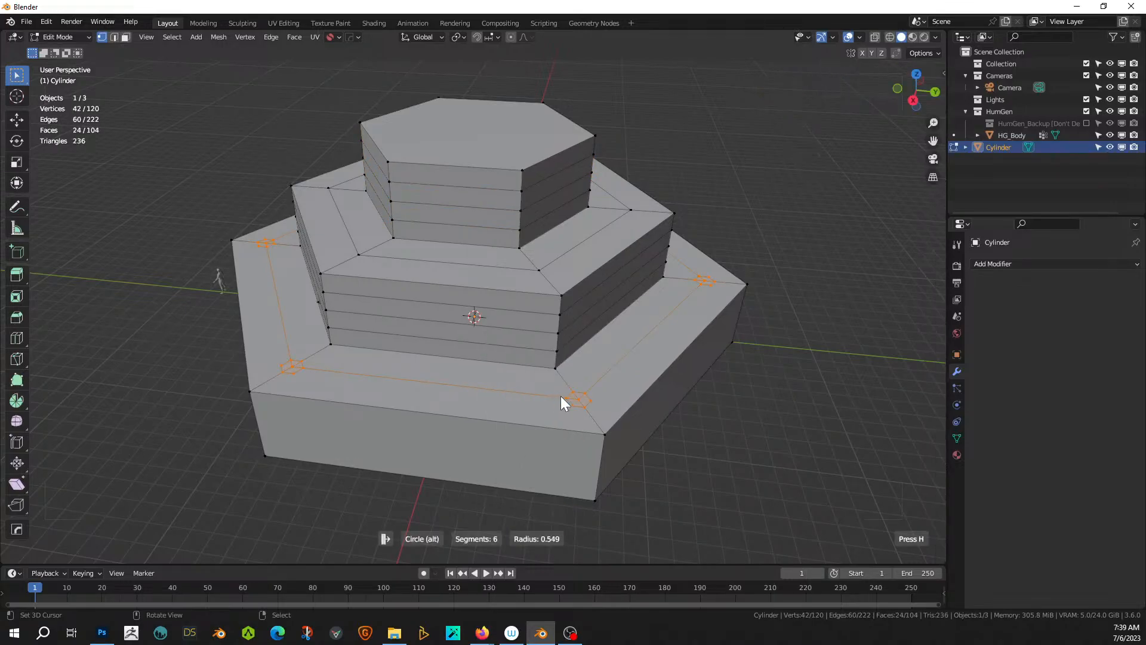
left_click(560, 396)
left_click(157, 550)
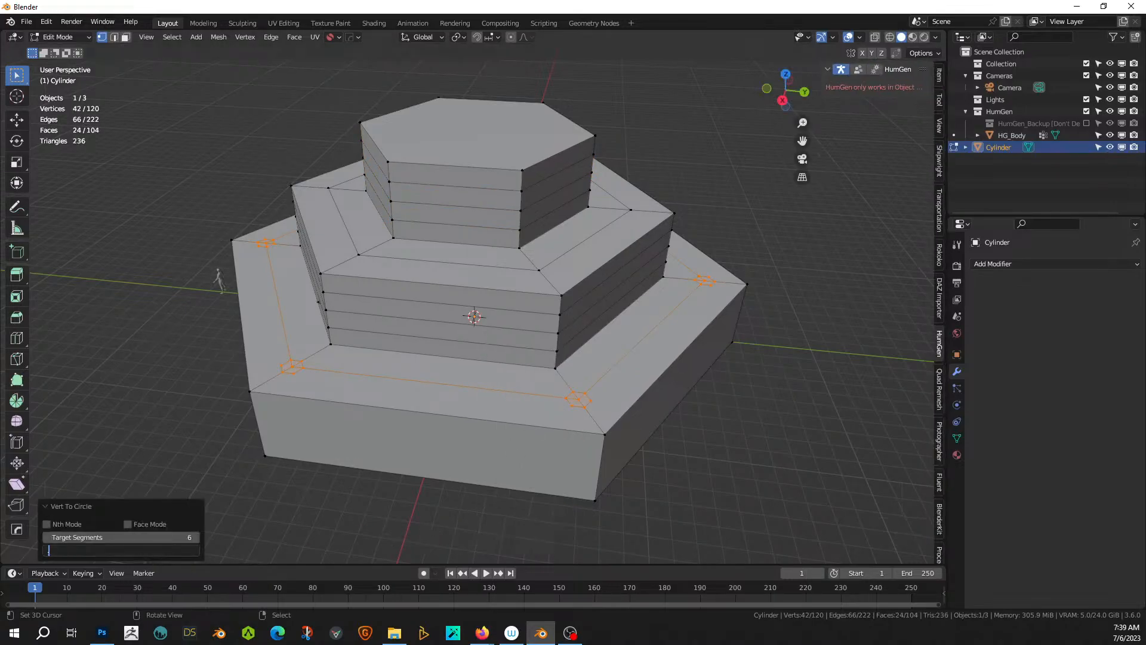
key("Escape")
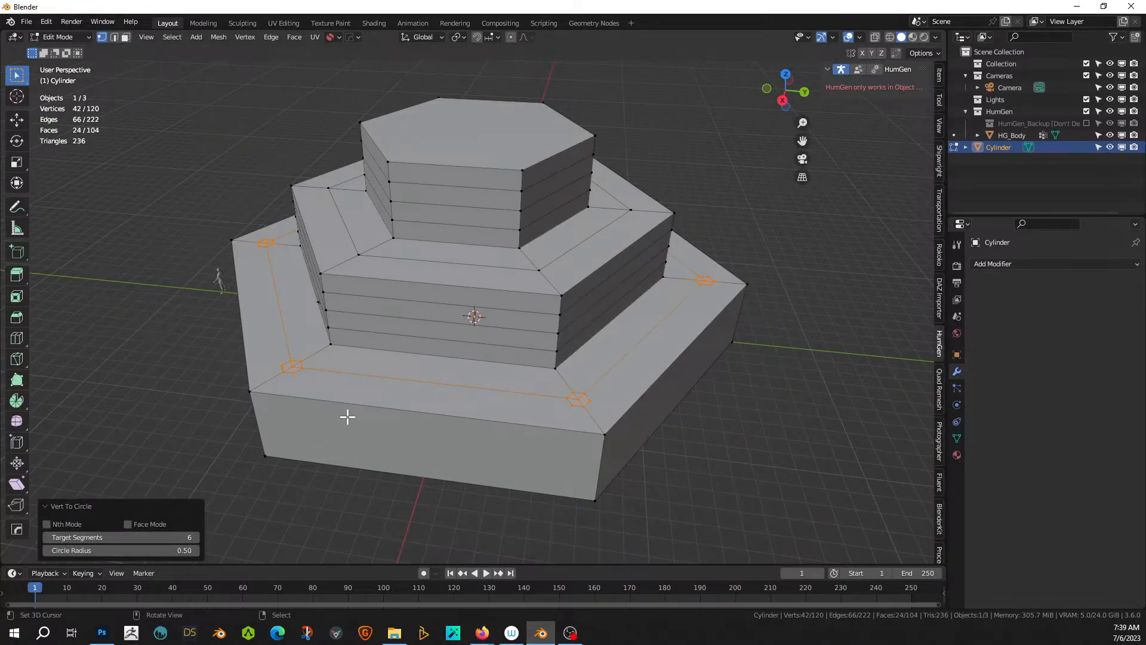
- Extrude the hexagonal corner faces on the bottom terrace 3 m upward to form pillars
middle_click_drag(347, 417, 515, 390)
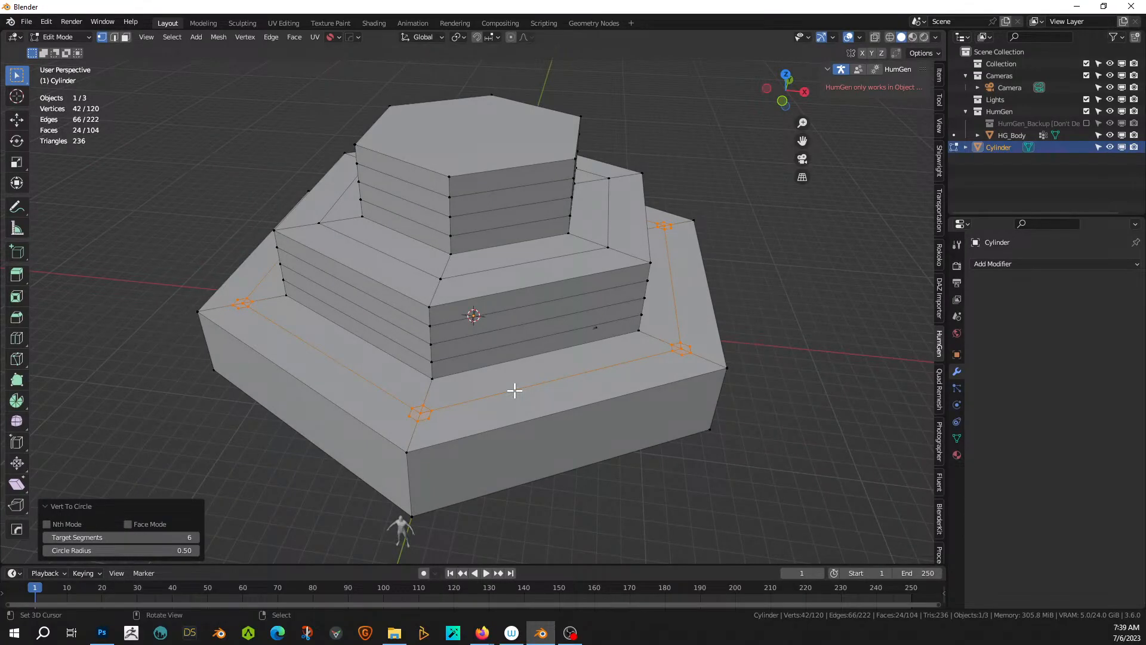
key("3")
key("e")
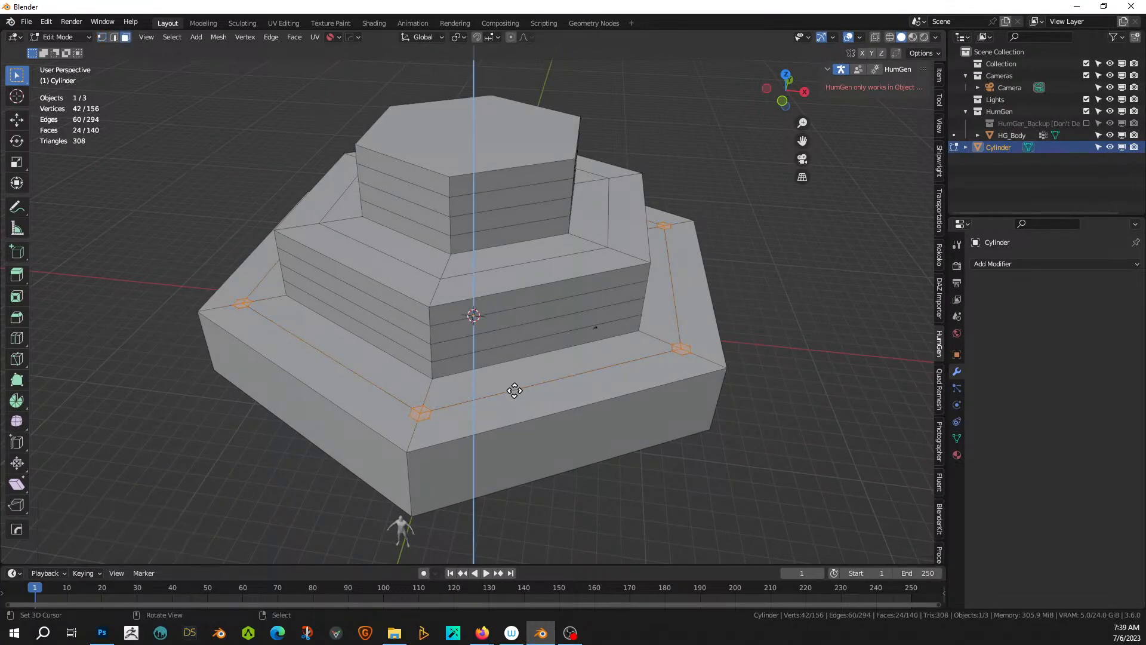
key("3")
key("Return")
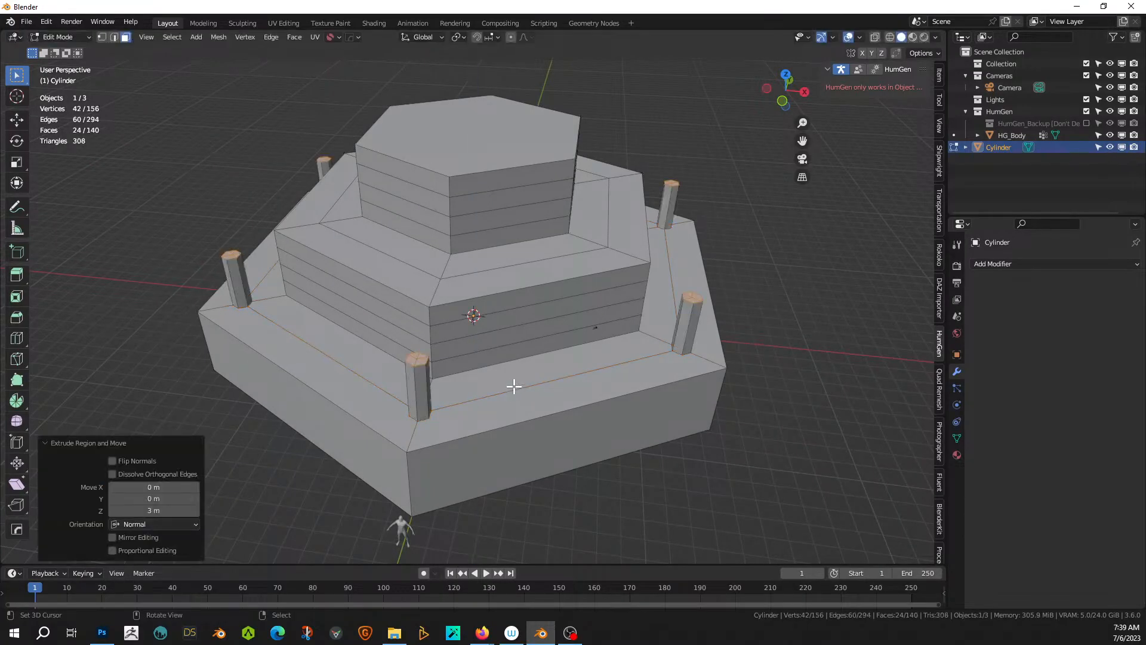
- Extrude the middle tier's uppermost wall face loop outward along its normals by 3 m to form an overhanging roof
middle_click_drag(705, 380, 628, 307)
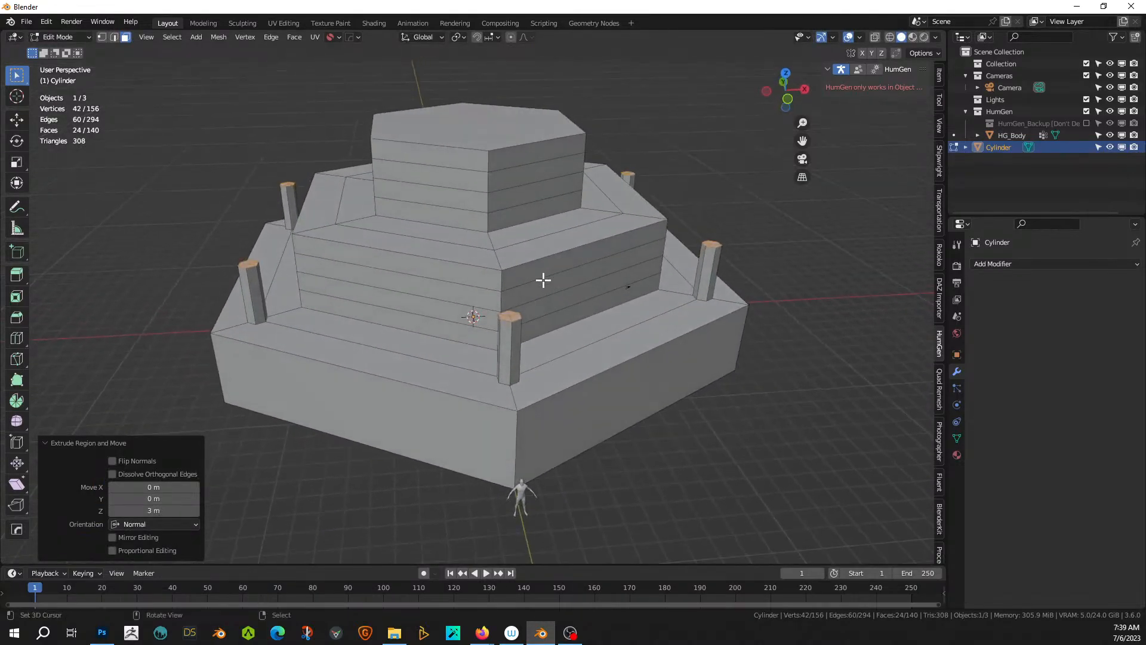
left_click(503, 276, "alt")
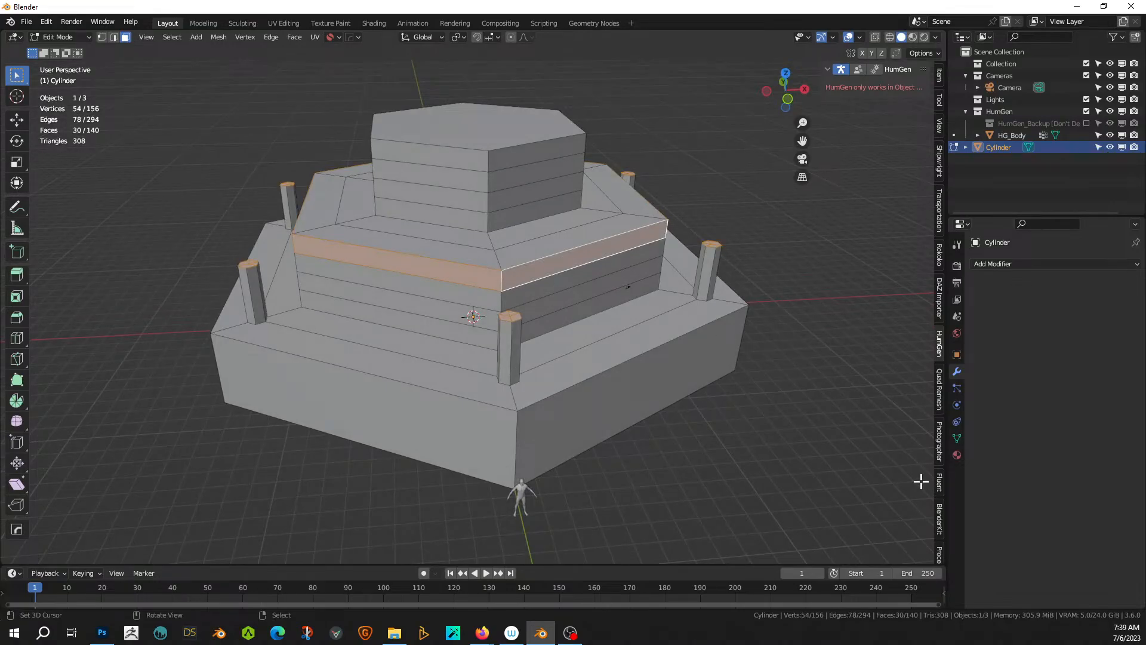
left_click(798, 479)
left_click(502, 276, "alt")
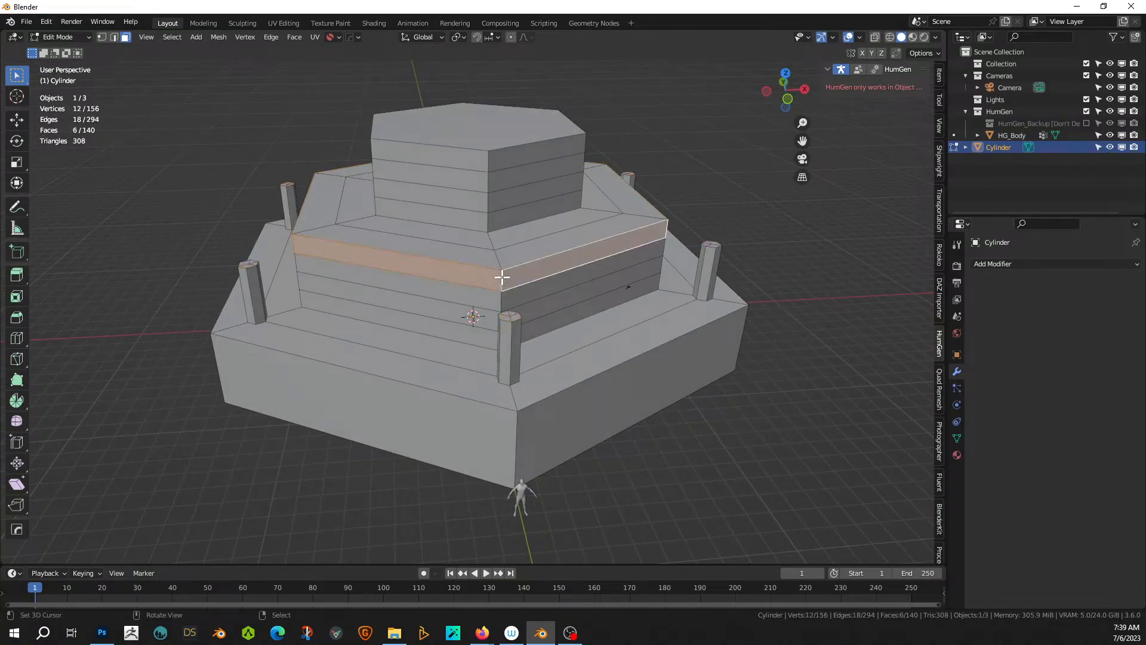
key("alt+e")
left_click(503, 277)
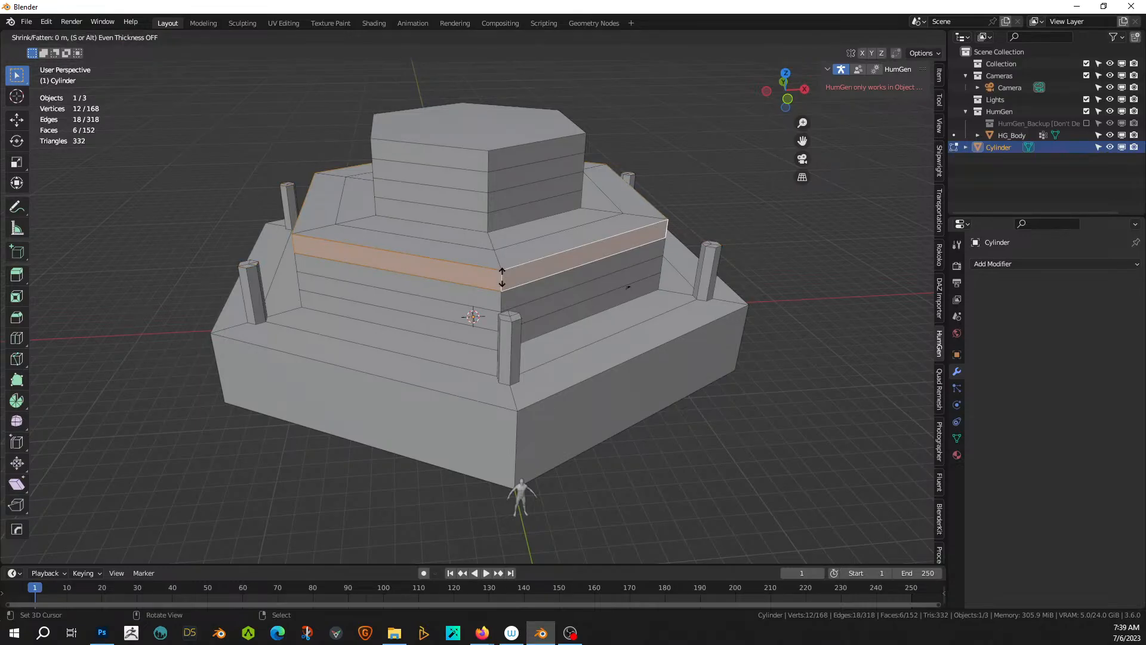
type("3")
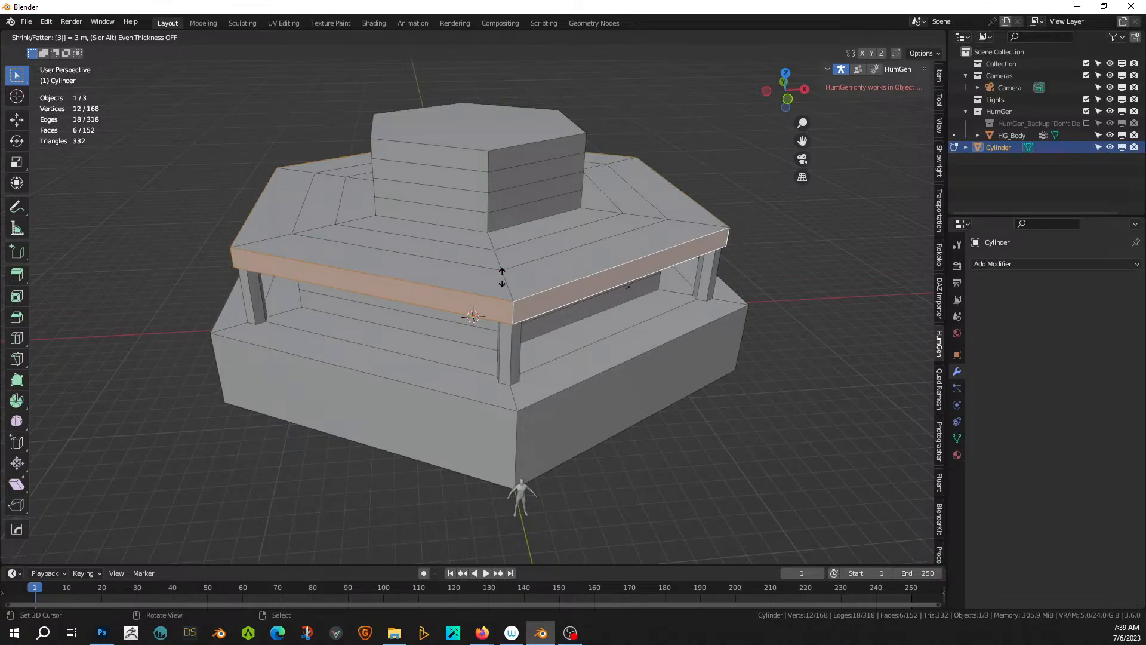
key("Return")
- Convert the corner vertices of the edge loop where the middle roof's overhang begins to 6-segment circles with a 0.500 radius
middle_click_drag(540, 331, 530, 409)
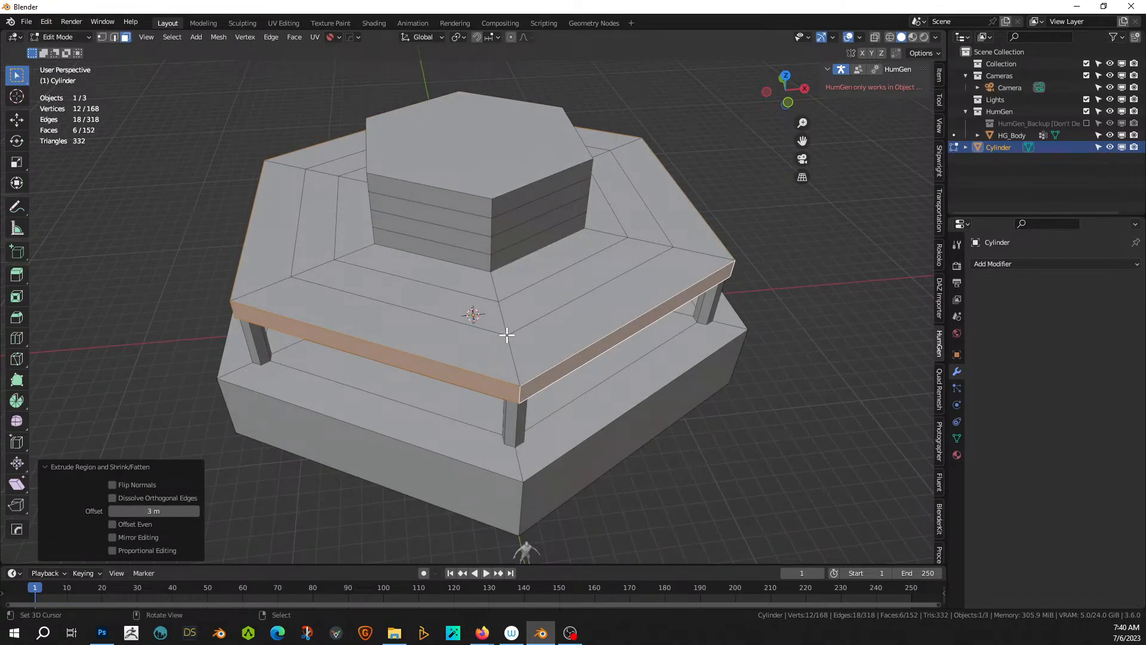
left_click(512, 336)
key("2")
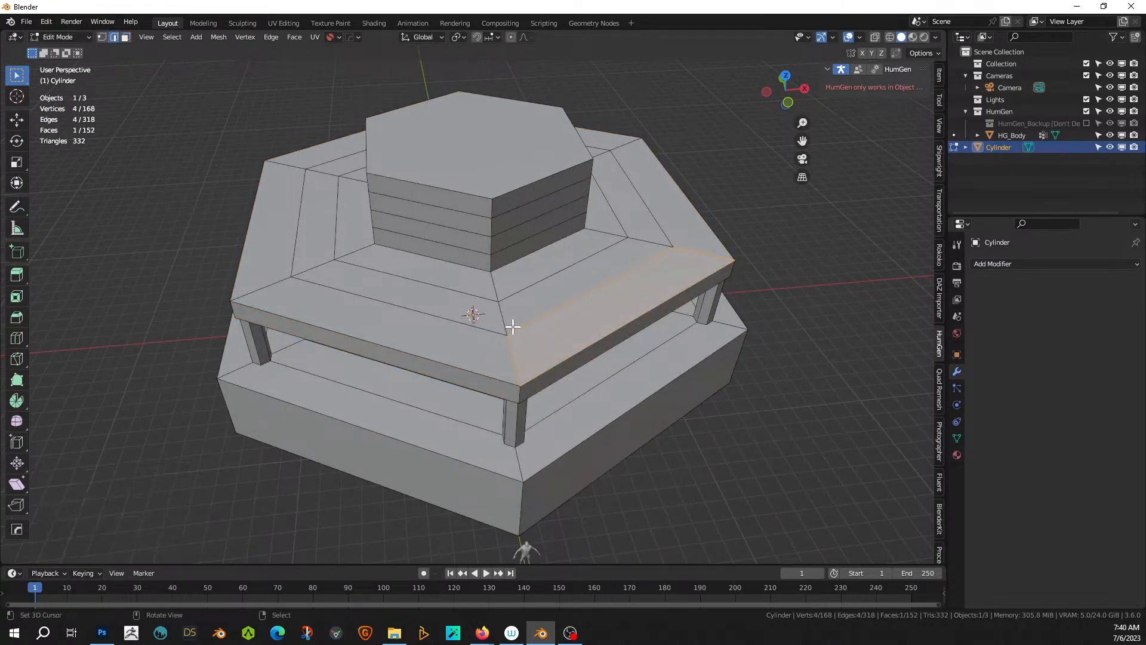
key("1")
right_click(511, 331)
right_click(512, 331, "alt")
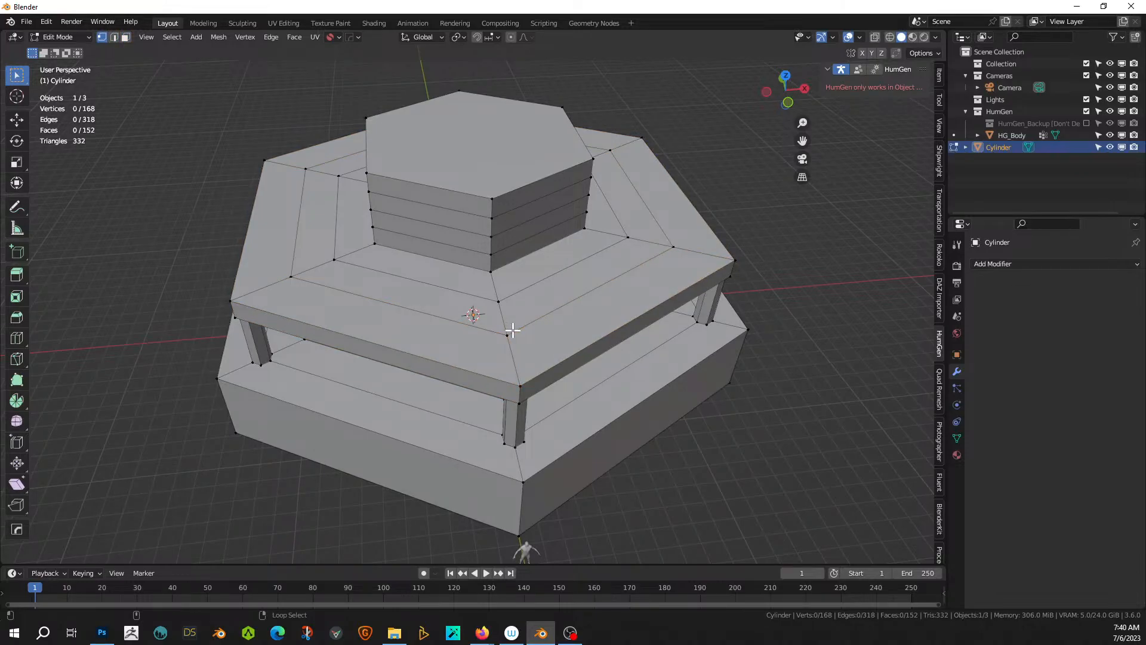
key("q")
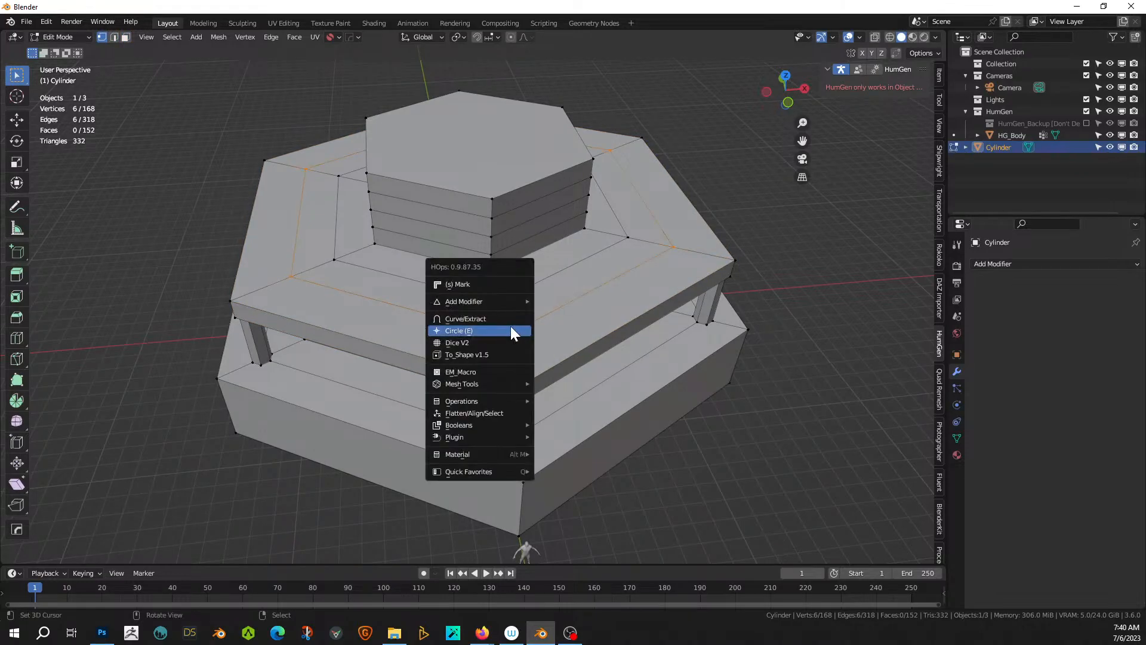
left_click(506, 328)
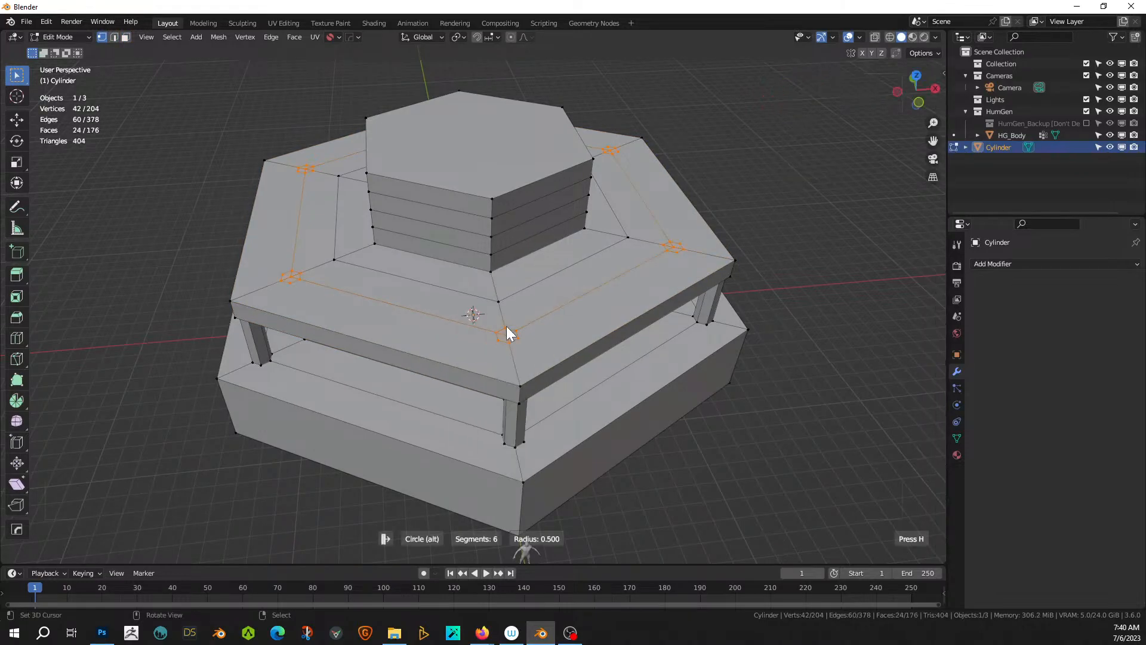
key("n")
- Extrude the hexagonal corner faces on the middle roof 3 m upward to form the second level's pillars
key("3")
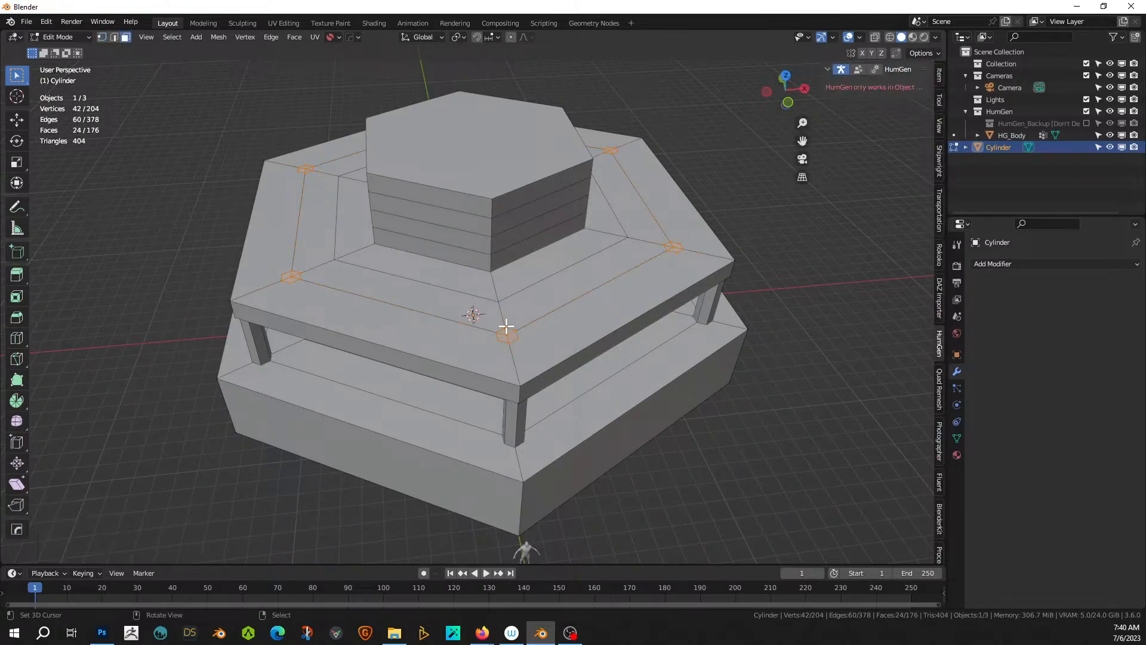
key("e")
key("3")
key("Return")
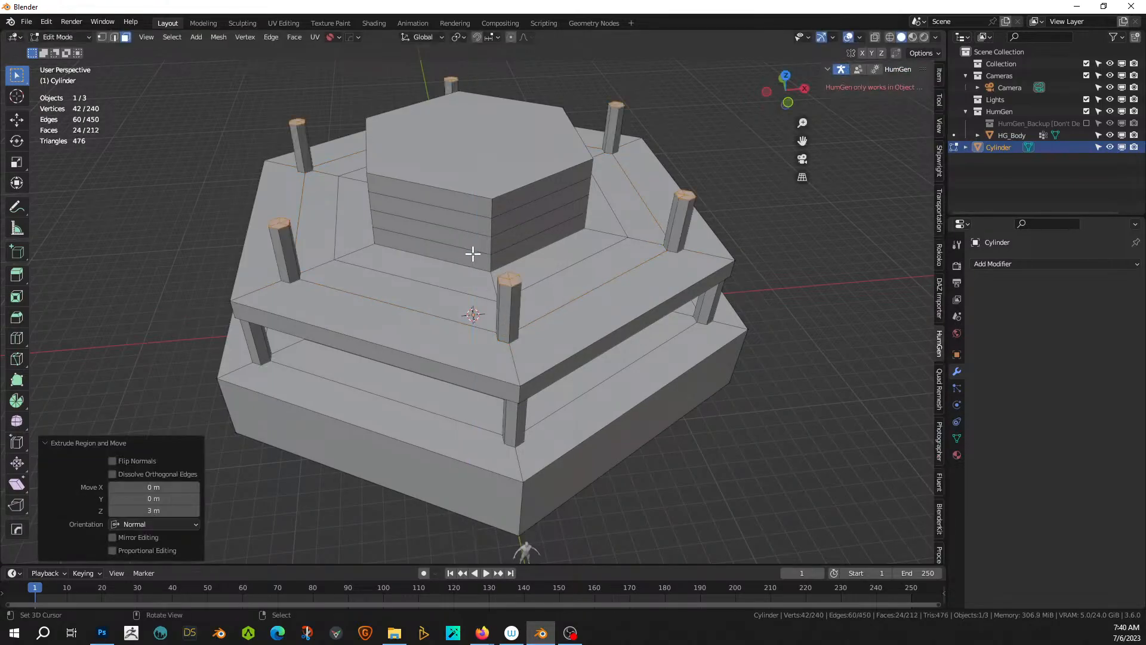
middle_click_drag(473, 254, 482, 233)
middle_click_drag(455, 252, 451, 255)
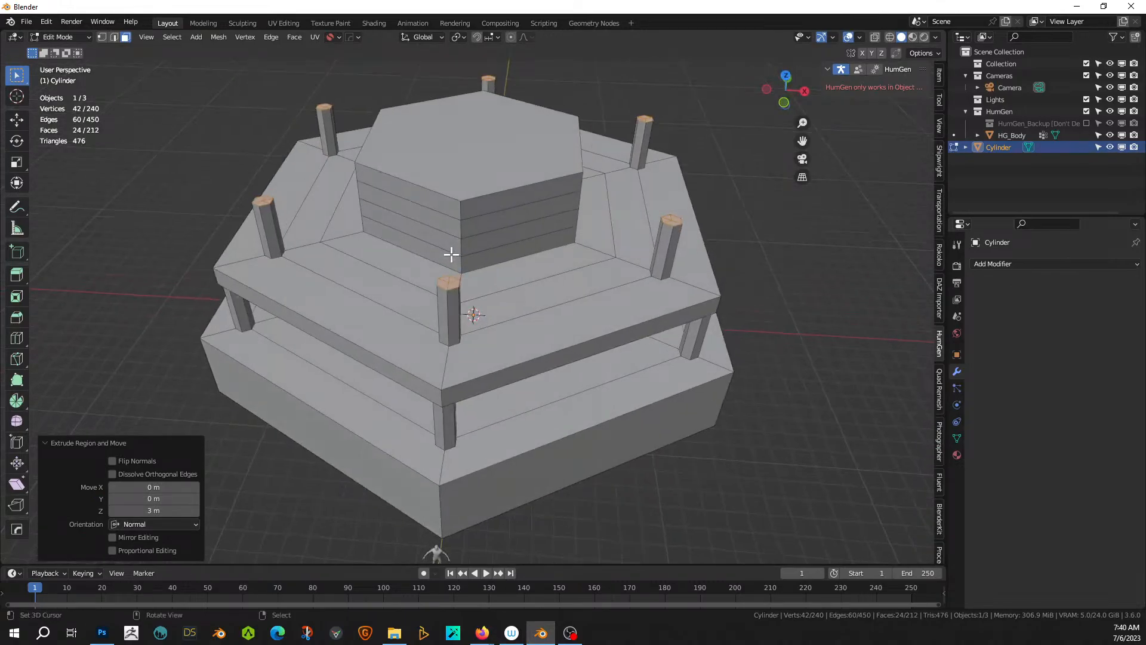
- Select the uppermost wall face loop around the top hexagonal block
right_click(453, 208)
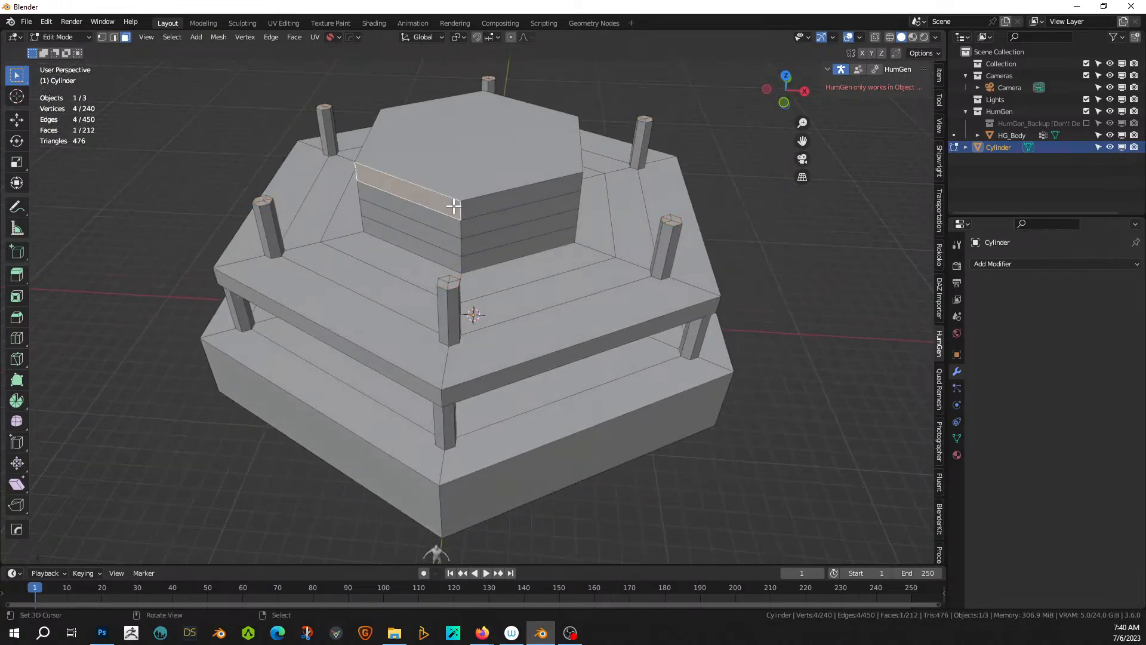
key("alt+a")
right_click(459, 210, "alt")
key("e")
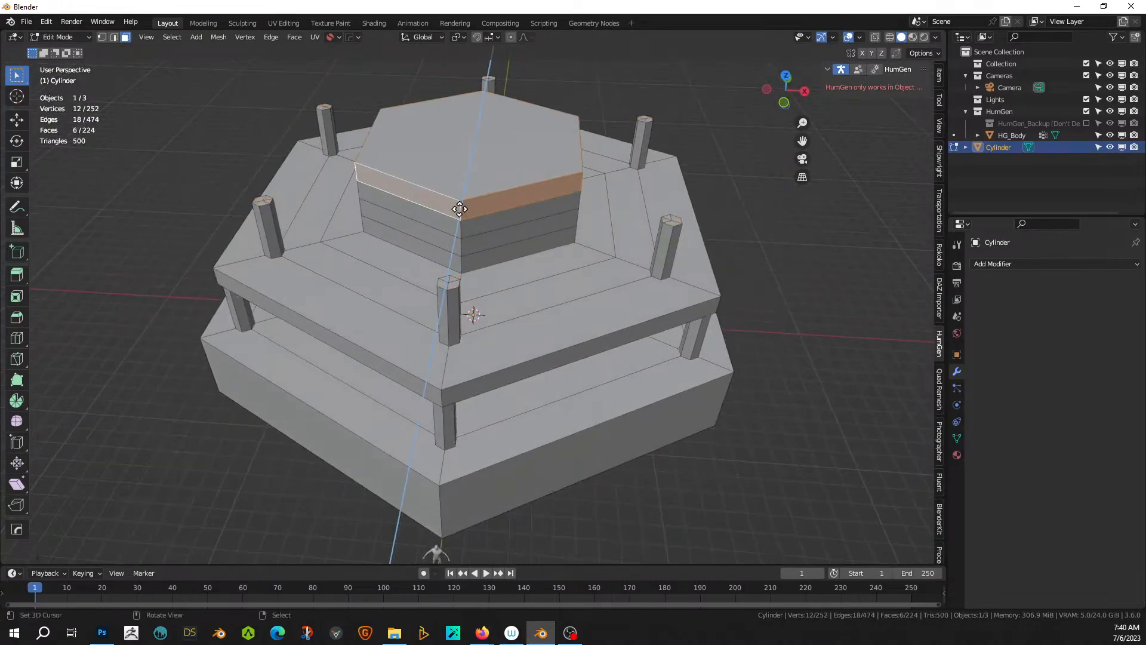
right_click(460, 208)
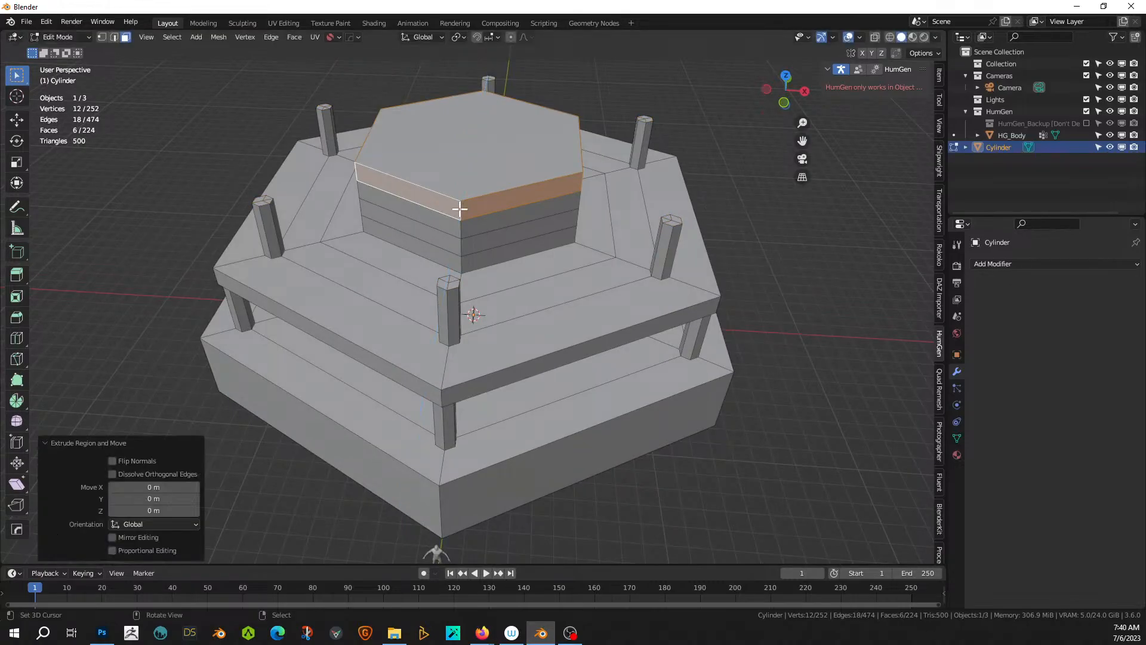
key("alt+e")
left_click(460, 209)
type("3")
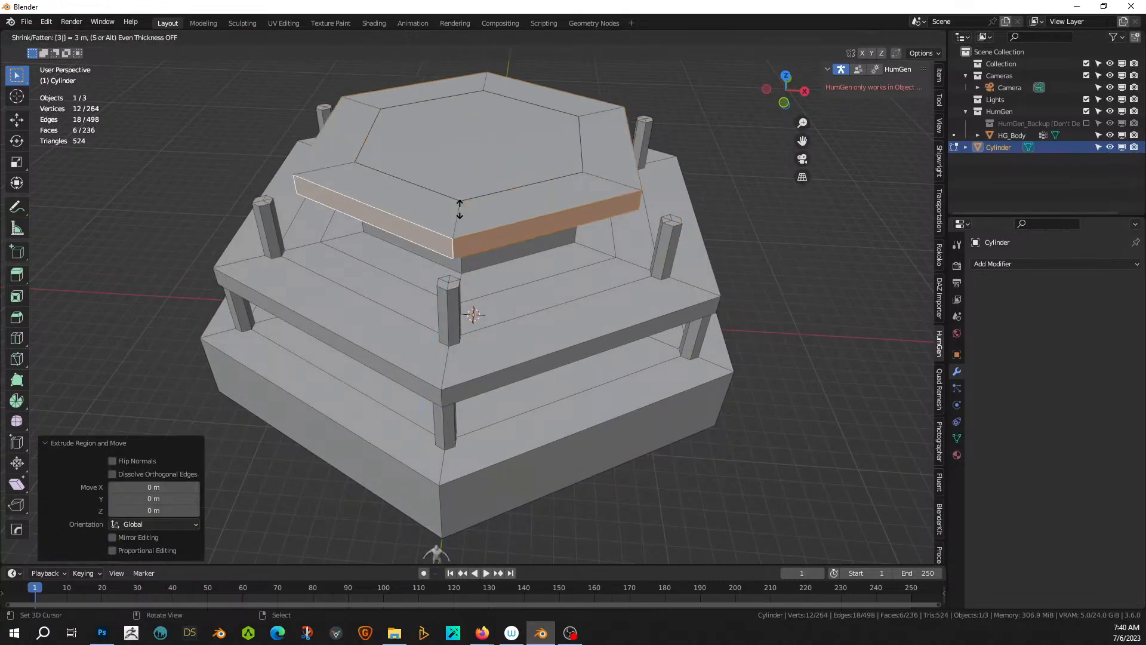
type("s")
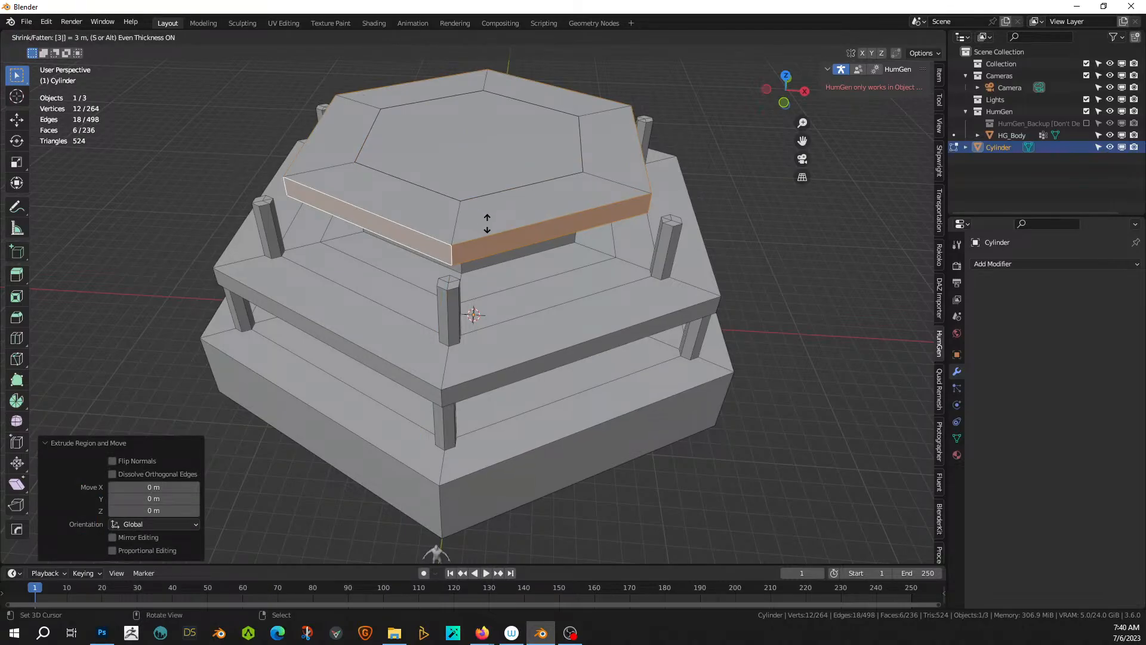
key("Escape")
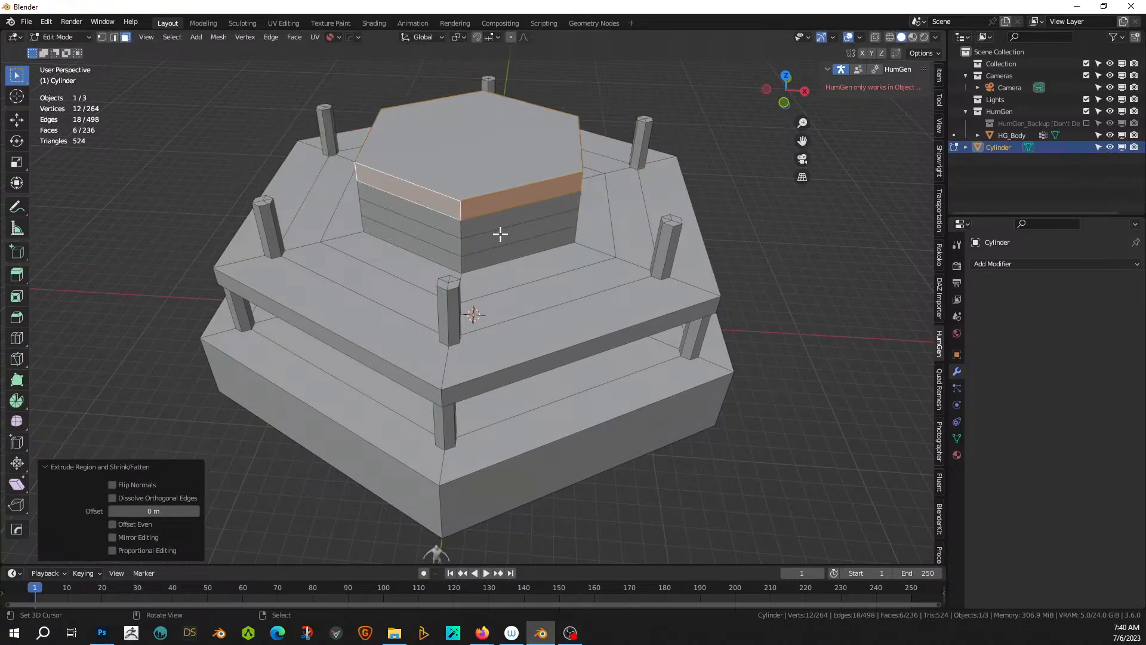
- Extrude the top block's uppermost wall face loop outward along its normals by about 5.66 m to form an overhanging roof
key("alt+e")
left_click(500, 234)
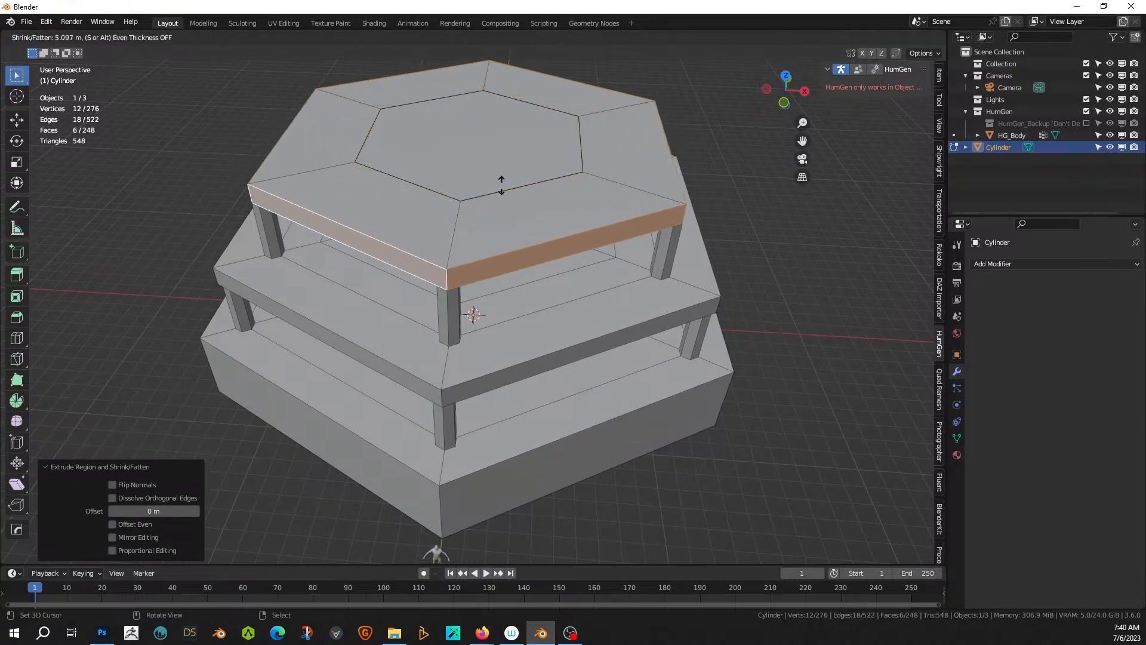
left_click(496, 180)
- Add one centred edge loop around the top faces of the new roof's overhang, midway between inner hexagon and outer rim
middle_click_drag(496, 179, 266, 210)
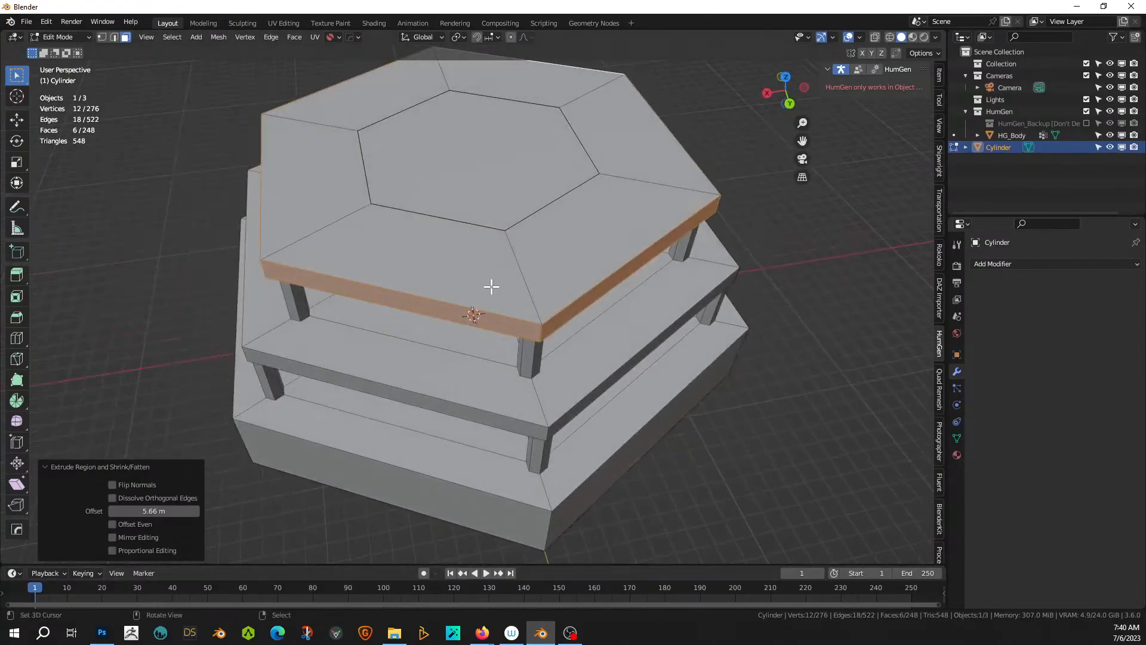
middle_click_drag(466, 159, 377, 263)
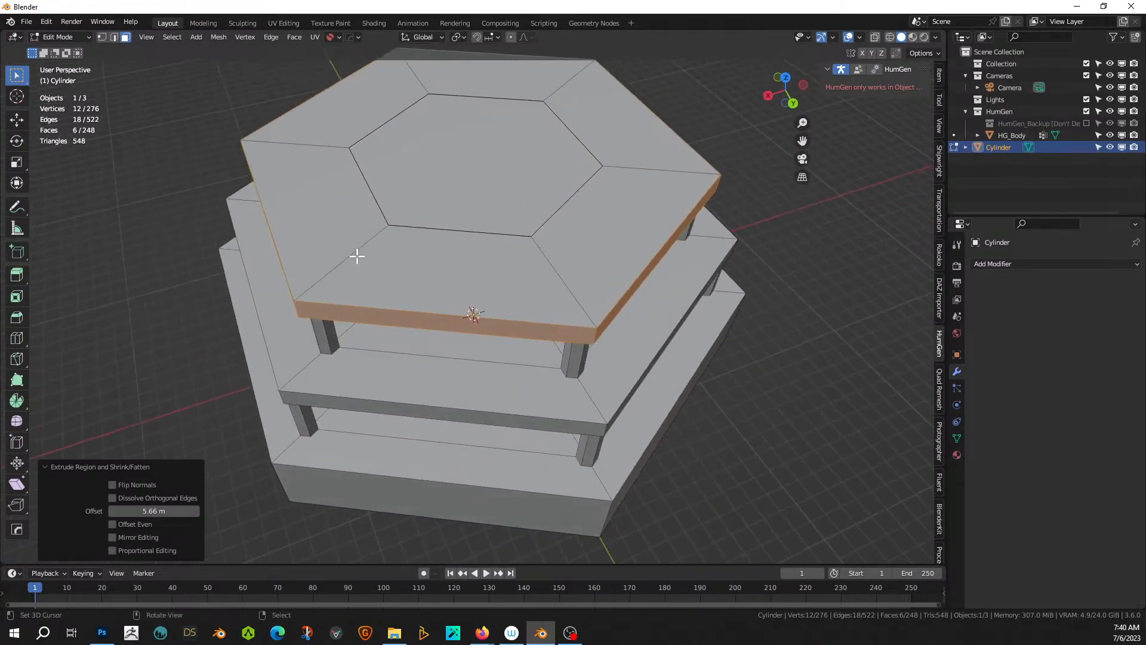
left_click(357, 252)
key("2")
left_click(357, 250)
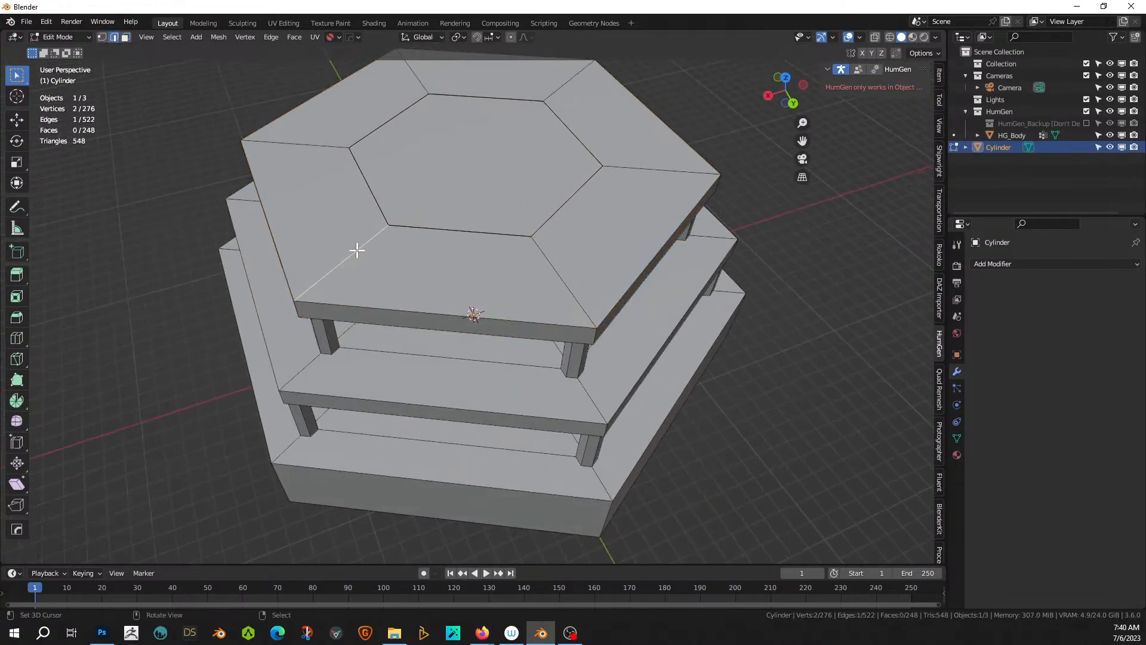
key("ctrl+r")
left_click(357, 252)
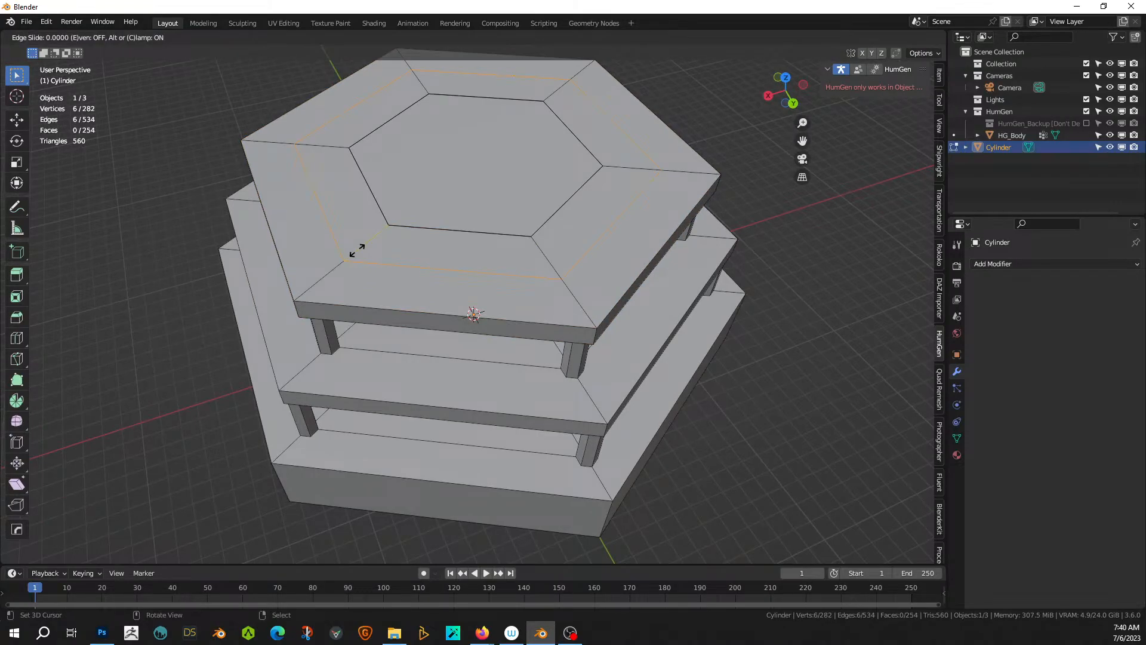
right_click(357, 251)
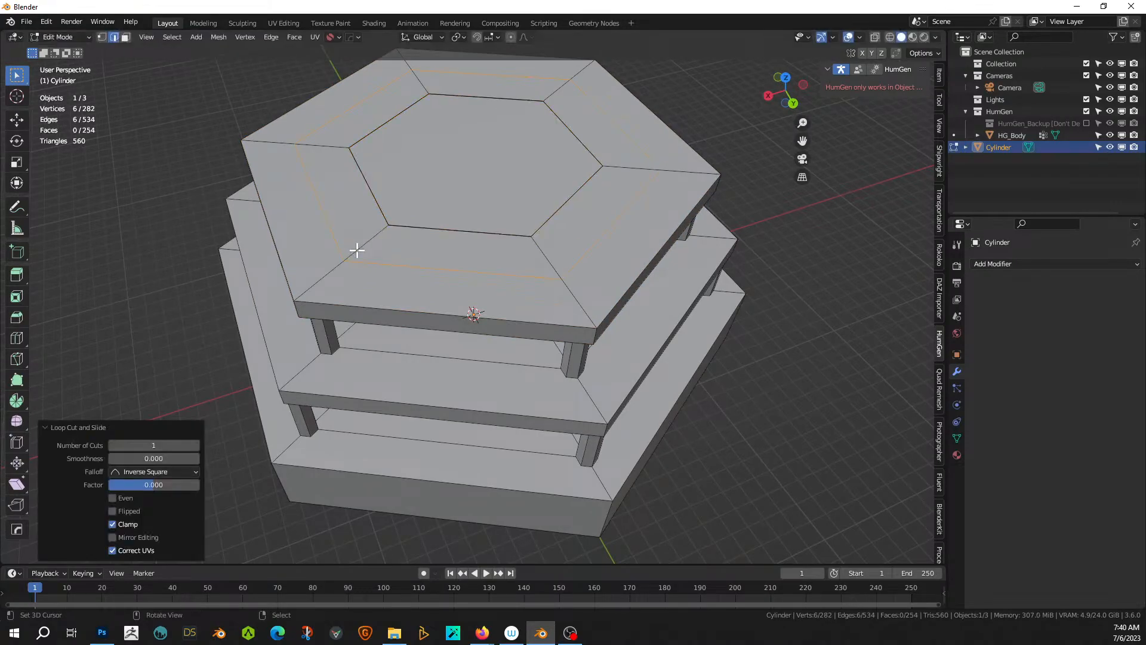
- Convert the six corner vertices of the new roof loop to 6-segment circles with a radius of 0.50
key("1")
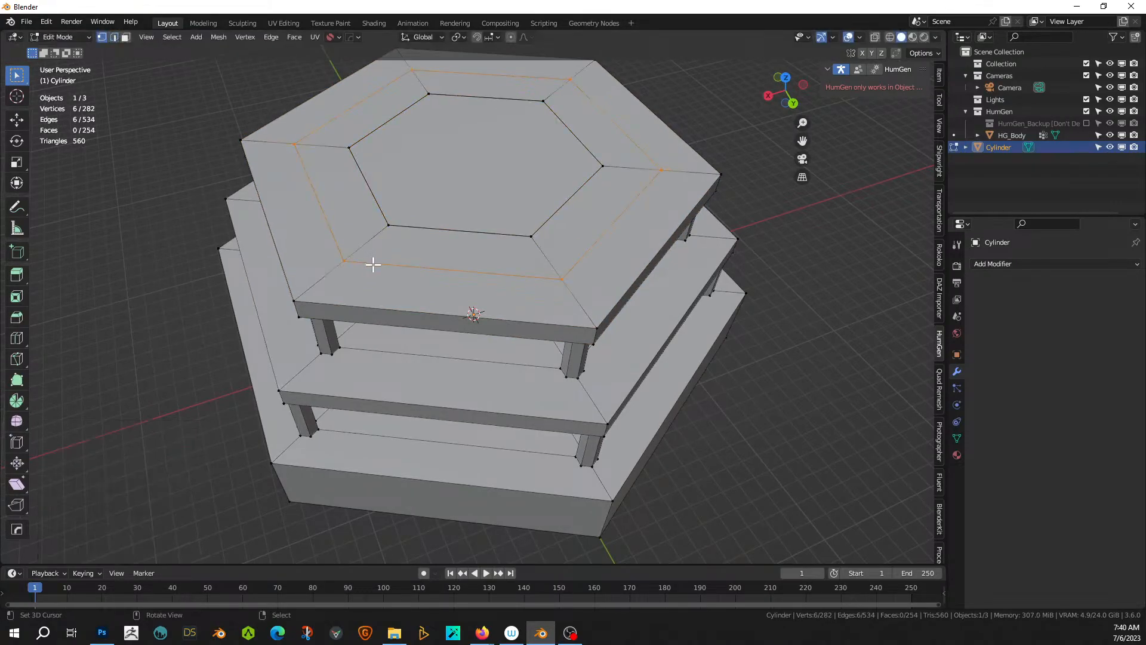
key("q")
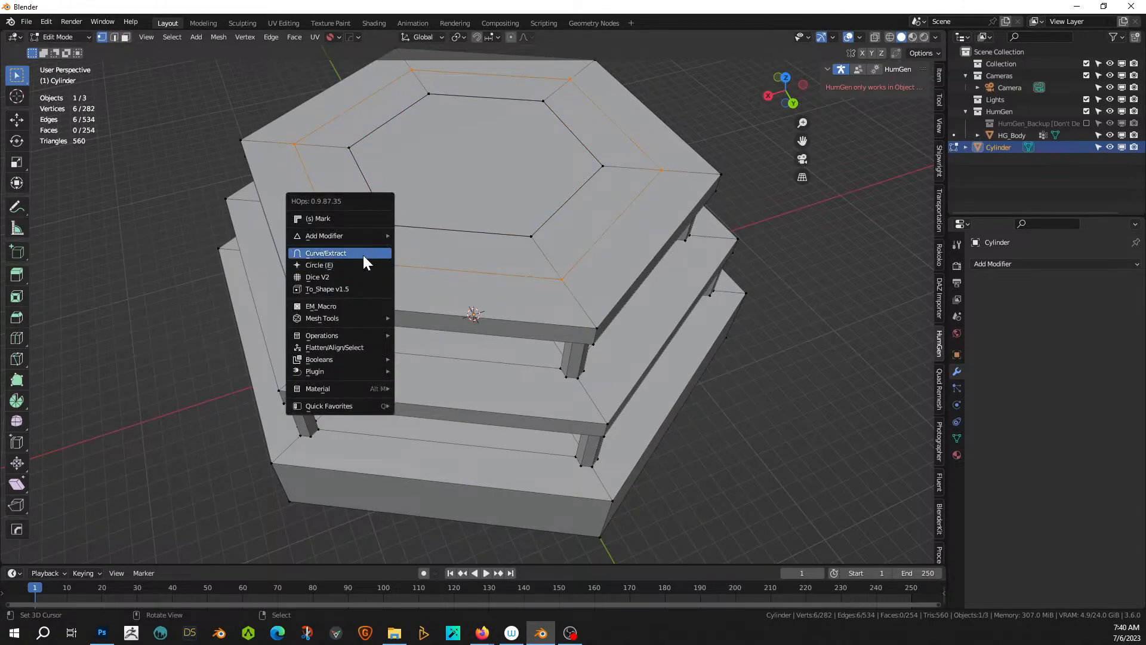
left_click(363, 264)
key("n")
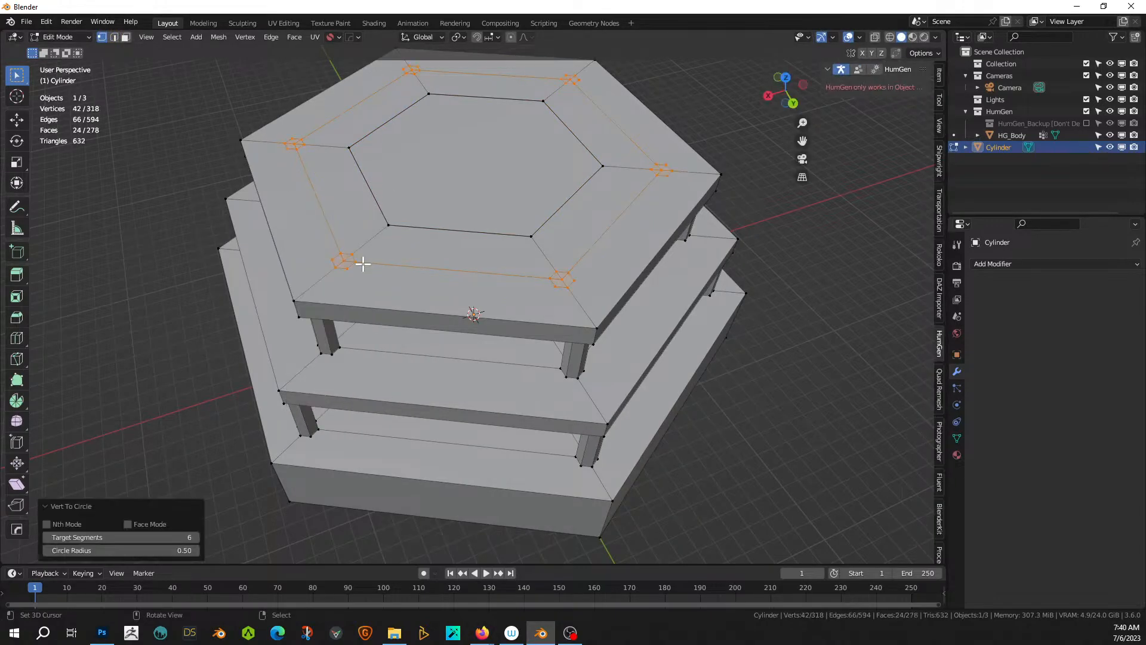
- Extrude the six hexagonal corner faces on the new roof 3 m upward to form pillars
key("3")
middle_click_drag(446, 273, 456, 252)
key("e")
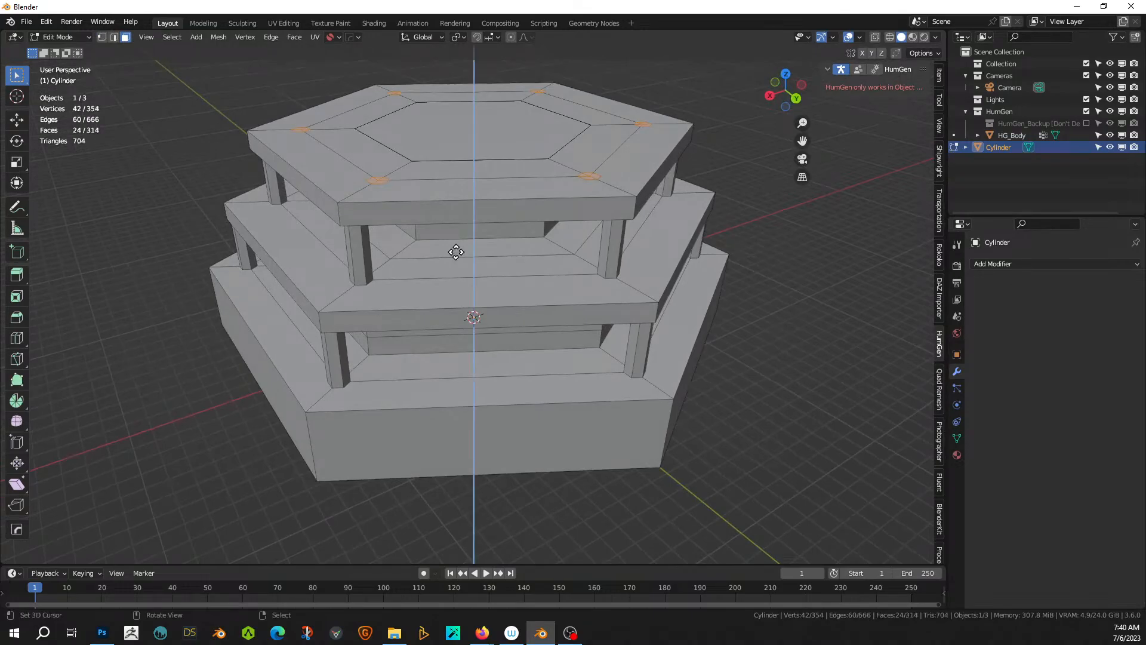
key("3")
key("Return")
- Extrude the central hexagonal face of the pillared roof 4 m upward to form the next tier's walls
middle_click_drag(511, 227, 470, 320)
left_click(426, 281)
key("e")
key("4")
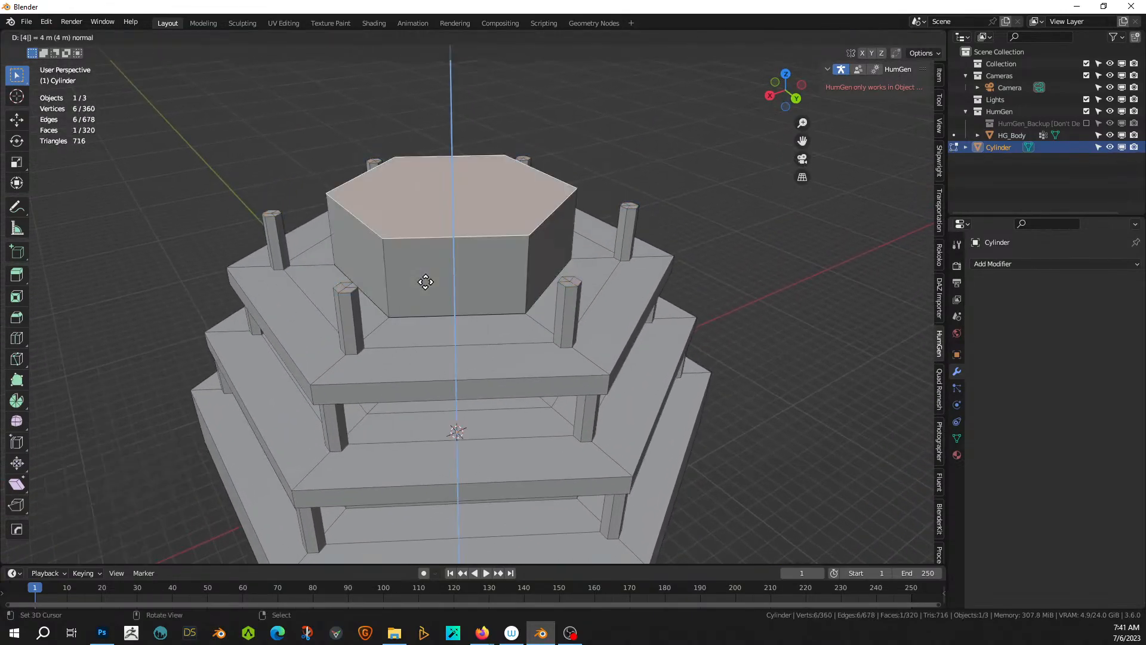
key("Return")
- Add three evenly spaced horizontal edge loops around the walls of the new top block
key("2")
left_click(384, 273)
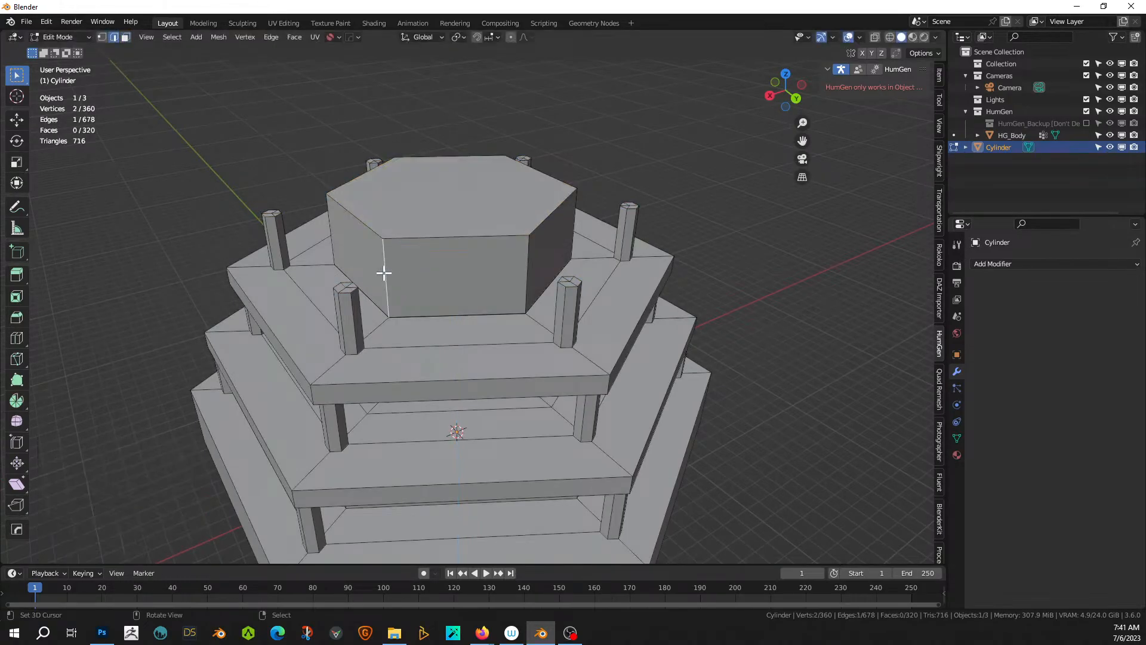
key("ctrl+r")
scroll(383, 272, "up", 2)
left_click(384, 270)
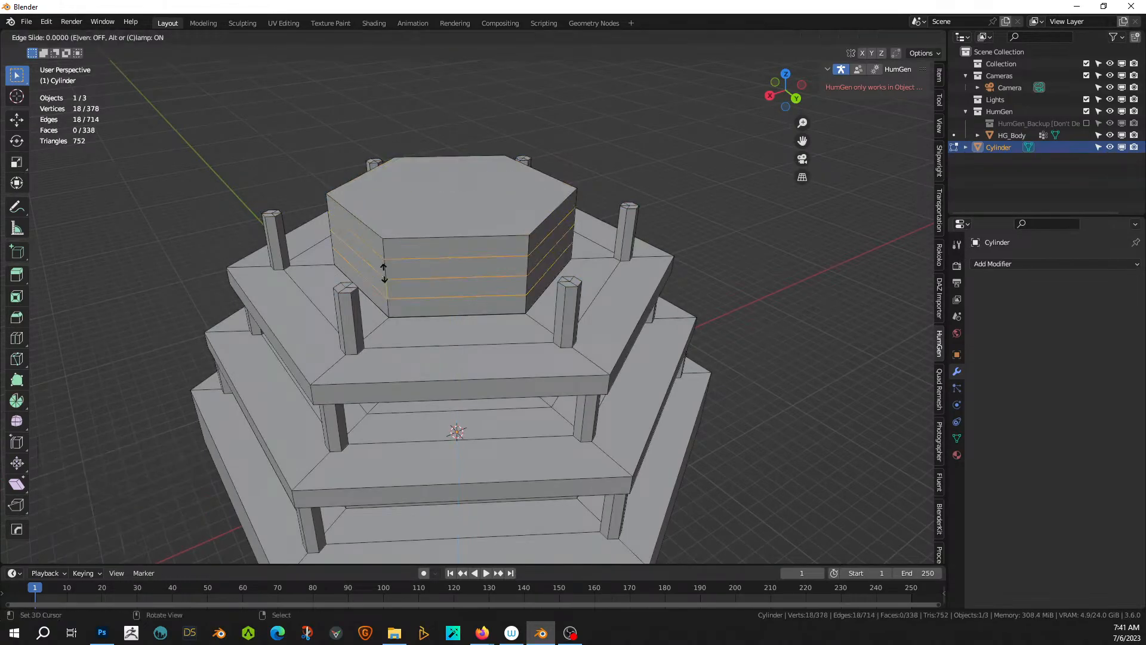
right_click(386, 260)
- Extrude the new block's uppermost wall face loop outward along its normals to form a roof overhanging the pillars
key("3")
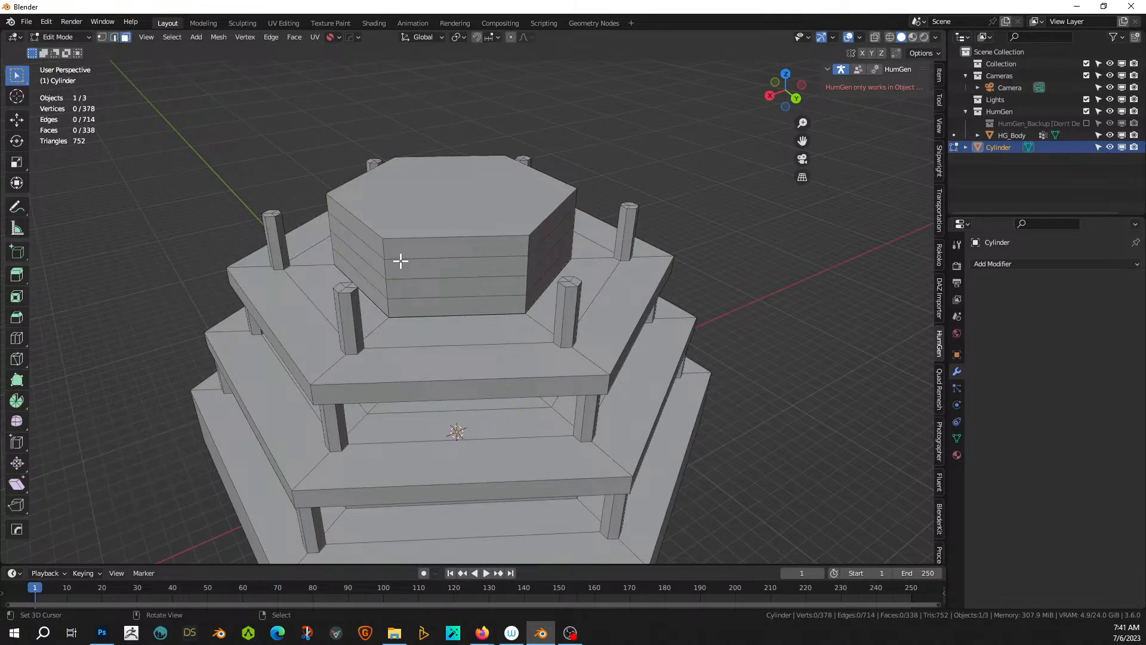
left_click(384, 246, "alt")
key("alt+e")
left_click(386, 246)
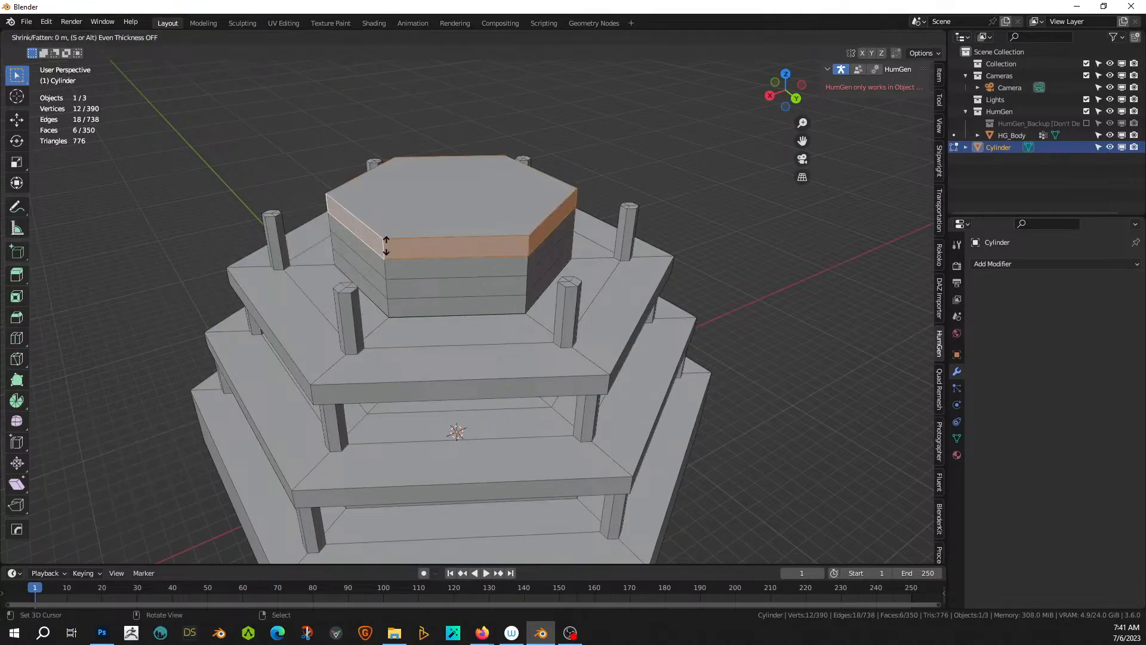
left_click(421, 209)
- Extrude the central hexagonal face of the uppermost roof upward and set the extrusion height to 4 m
middle_click_drag(420, 210, 388, 247)
left_click(425, 223)
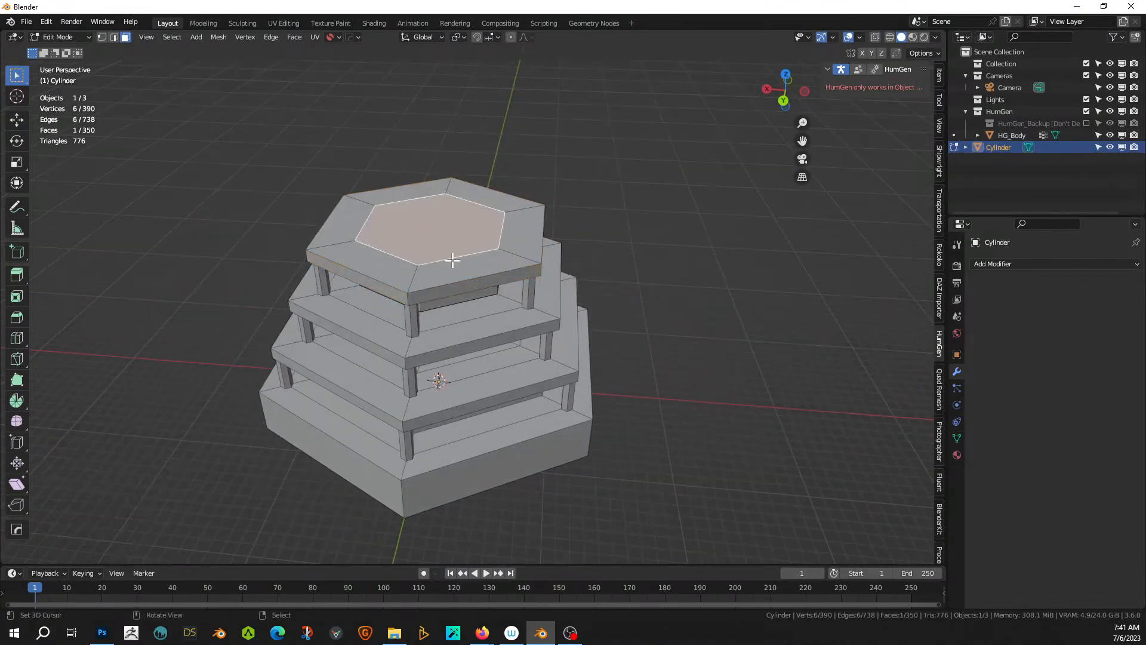
key("e")
key("3")
key("Return")
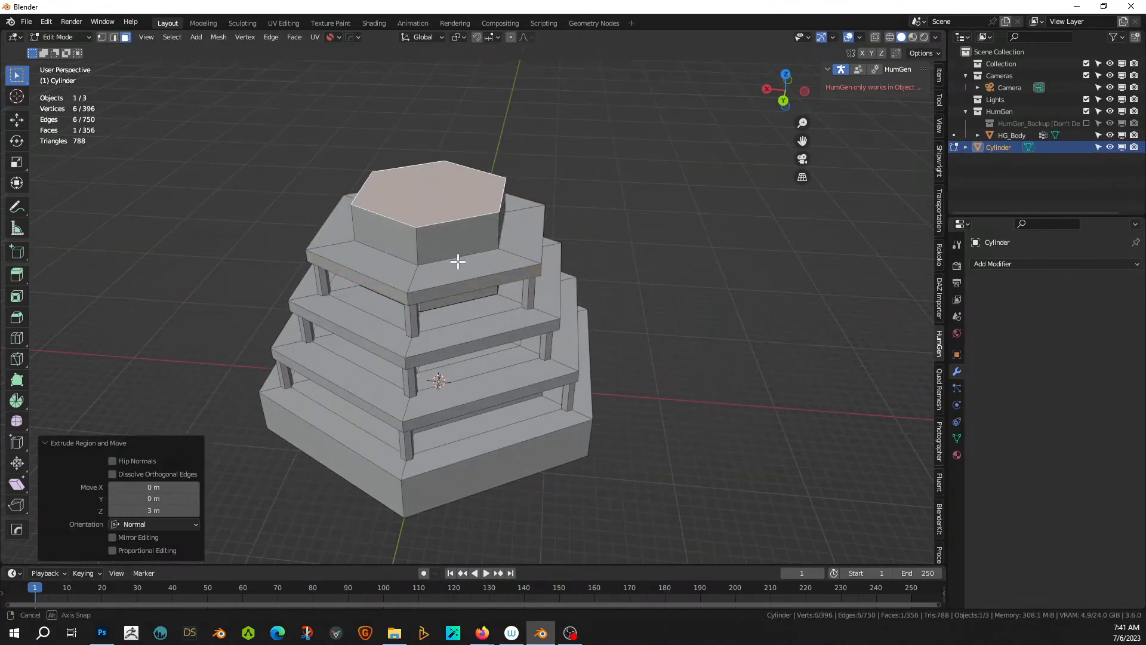
middle_click_drag(458, 261, 482, 242)
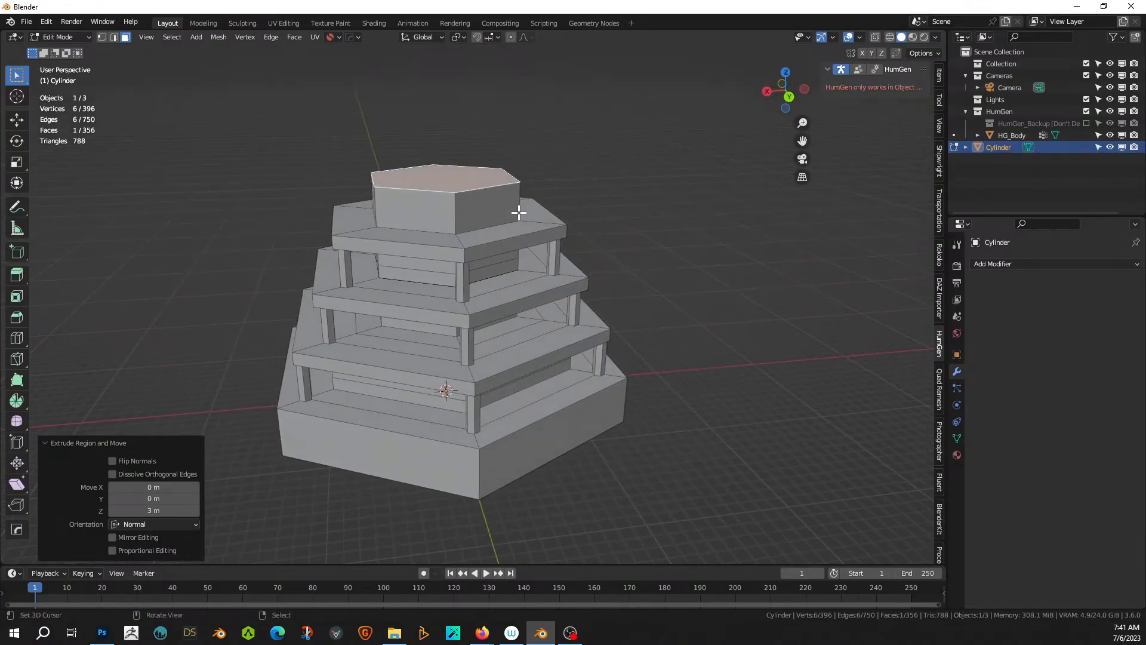
left_click(160, 510)
type("4")
key("Return")
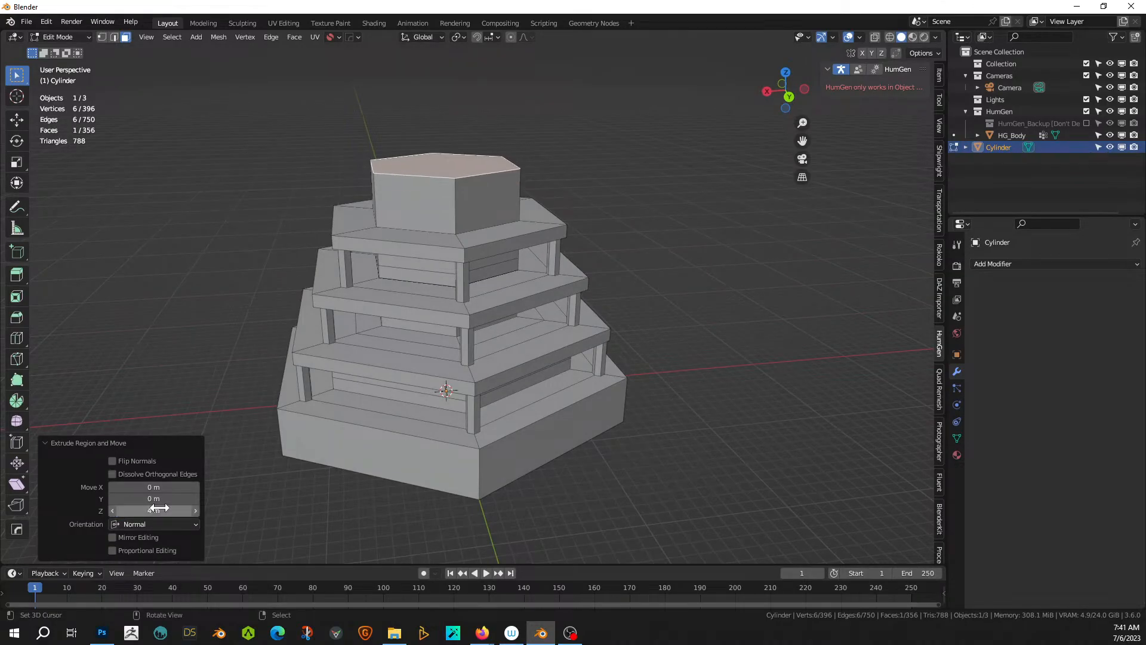
- Add one centred edge loop around the top faces of the uppermost roof, midway between the block and the outer rim
middle_click_drag(378, 195, 542, 210)
scroll(541, 210, "up", 1)
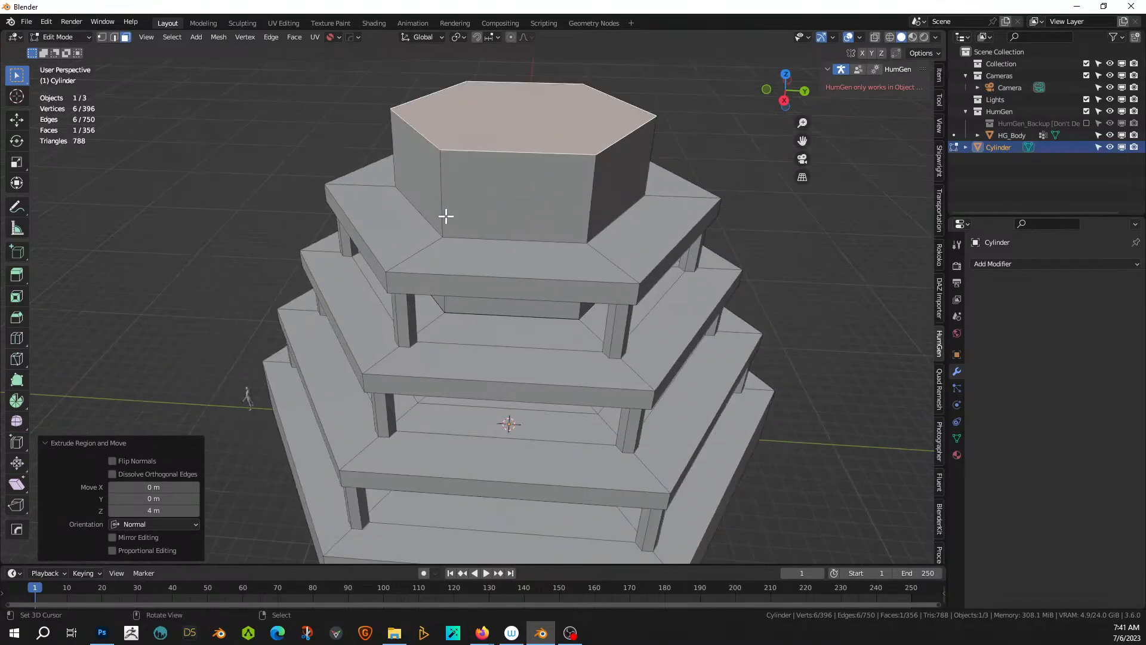
middle_click_drag(446, 219, 427, 234)
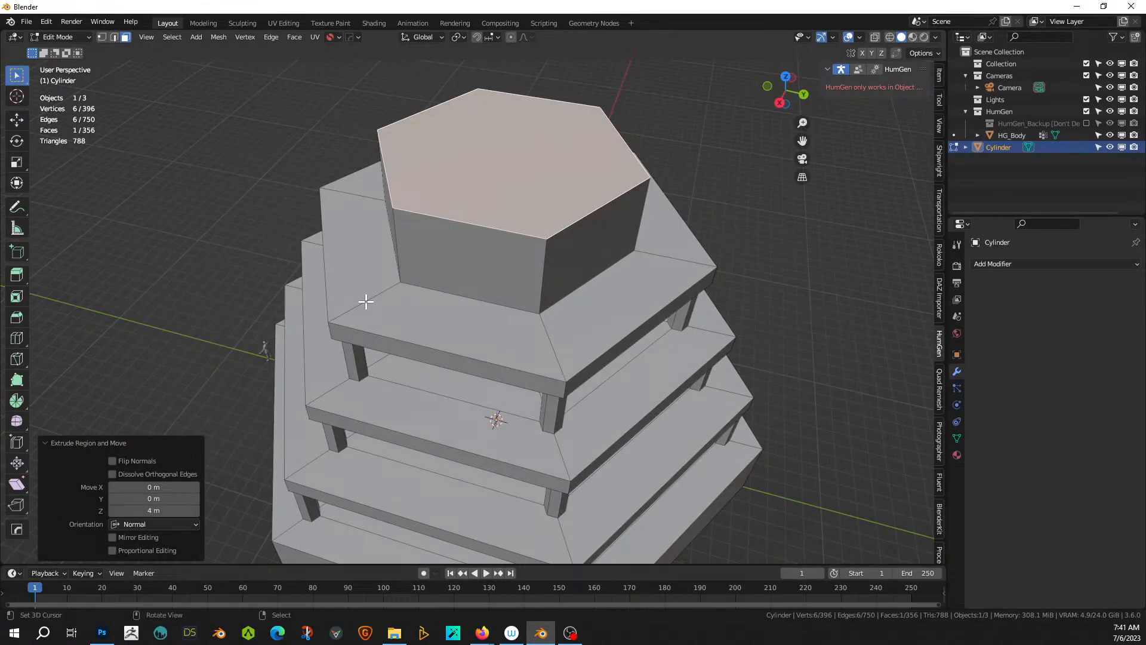
middle_click_drag(366, 301, 373, 281)
left_click(372, 253)
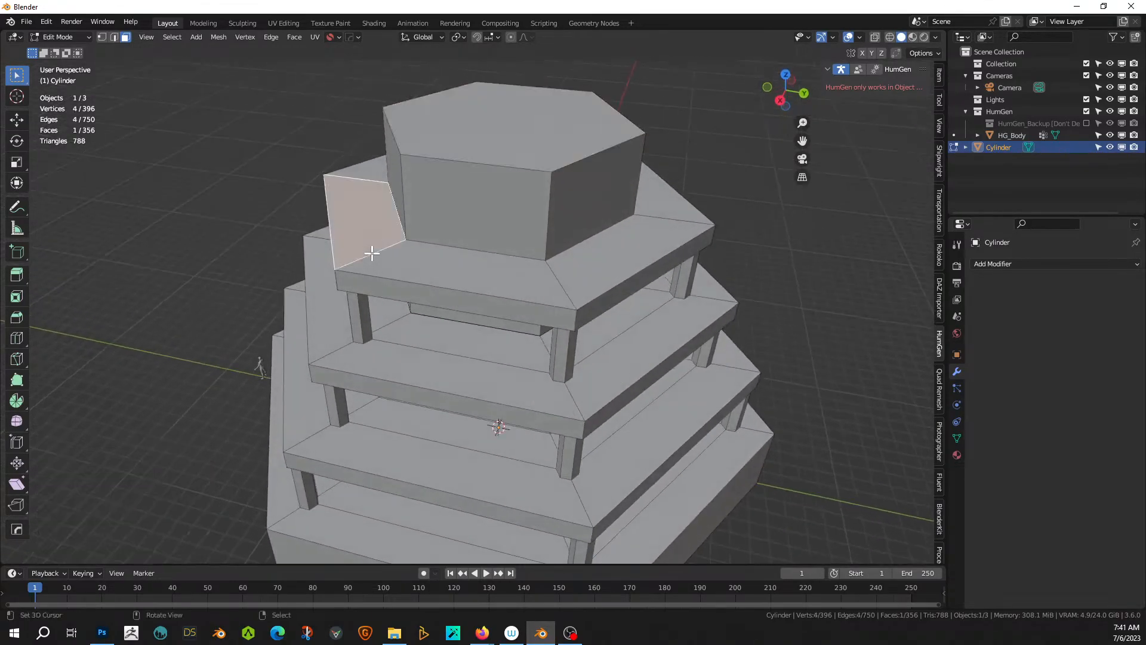
key("ctrl+r")
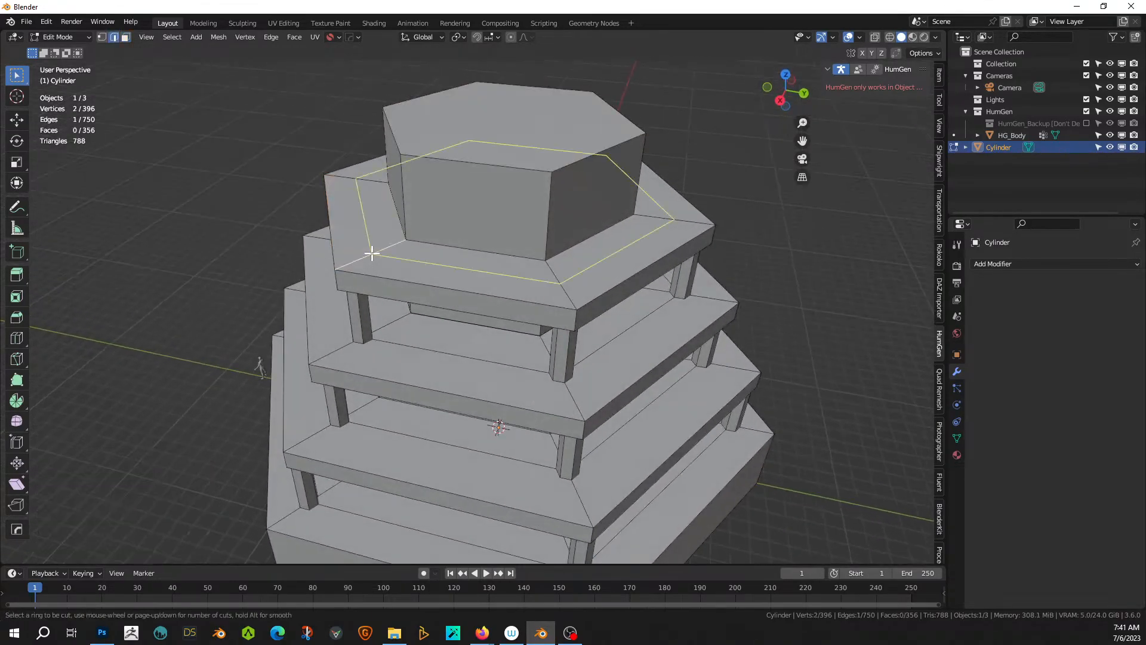
left_click(371, 253)
key("1")
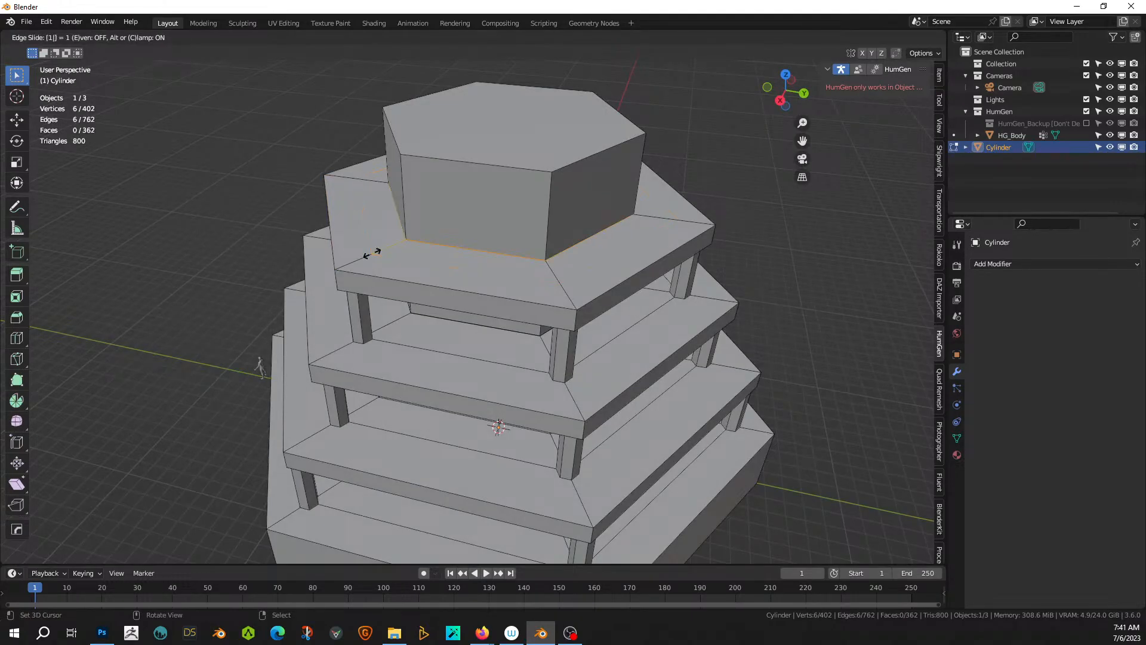
right_click(353, 267)
- Convert the corner vertices of the uppermost roof's centred loop to 6-segment circles with a 0.500 radius
key("1")
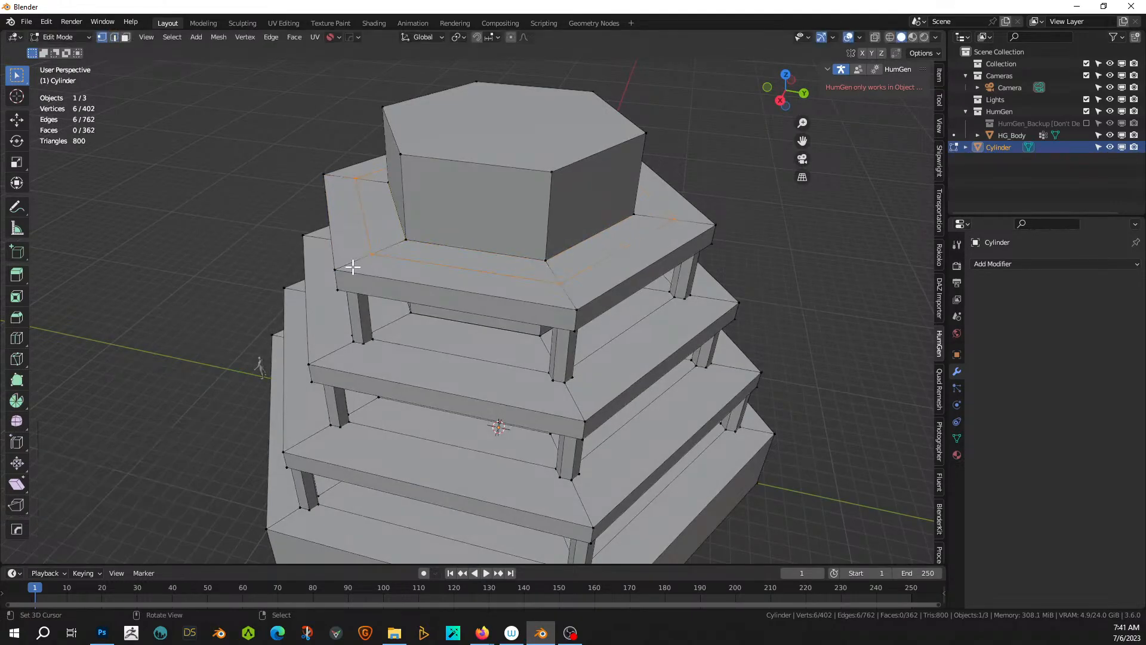
key("q")
left_click(353, 267)
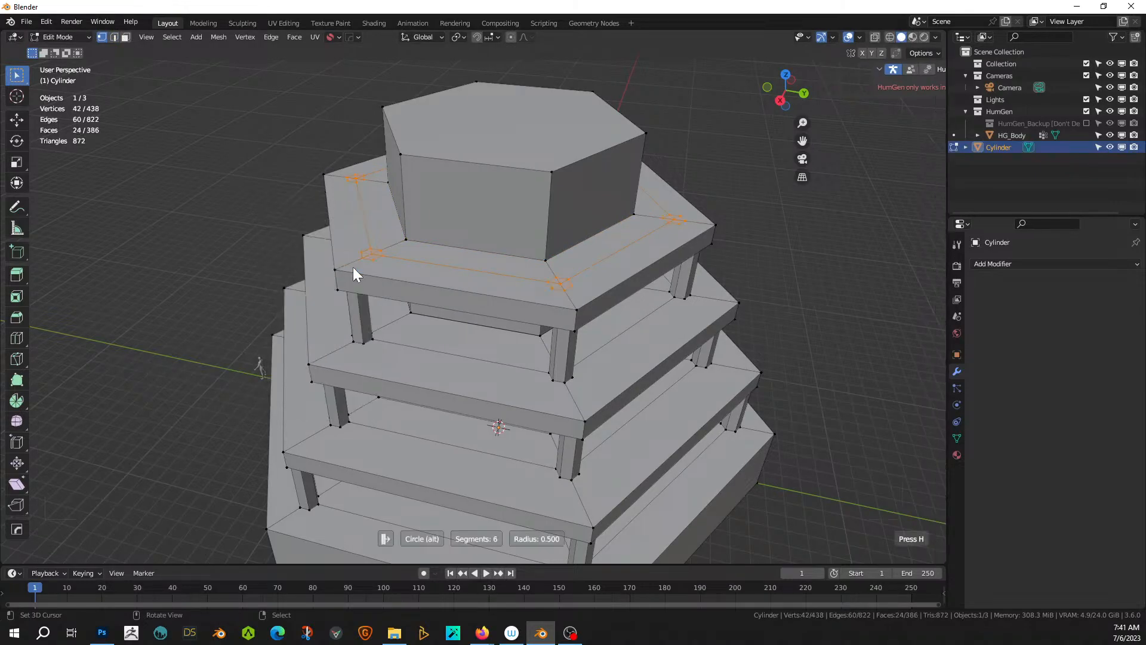
left_click(353, 267)
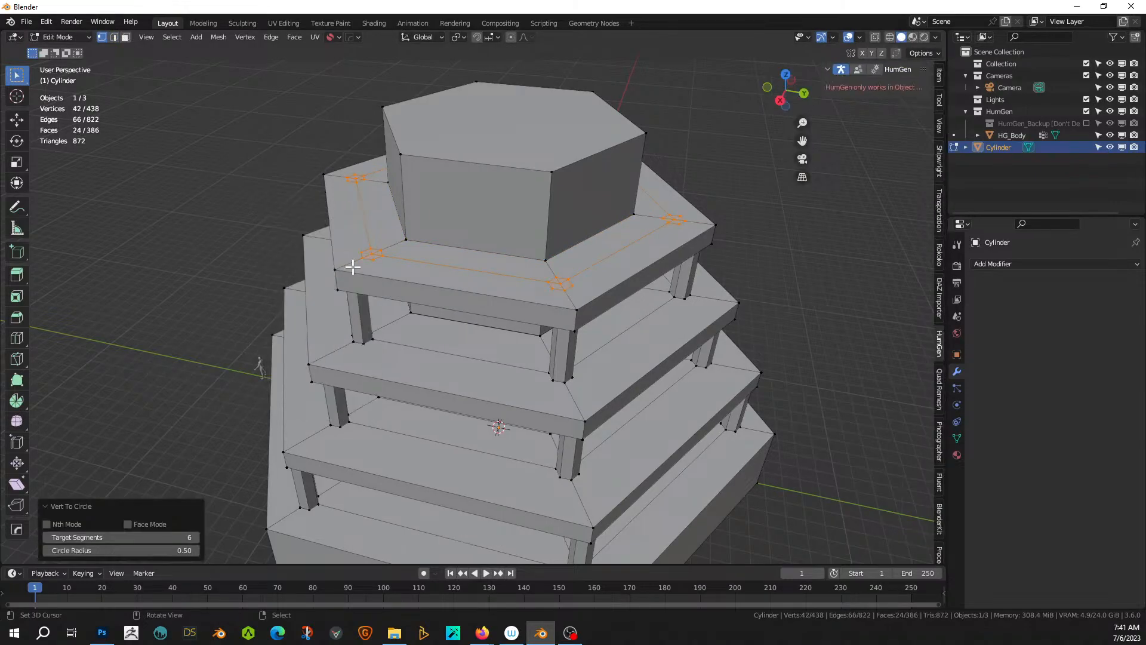
- Extrude the six corner circle faces on the uppermost roof 3 m along their normals to form pillars
key("alt+e")
left_click(352, 267)
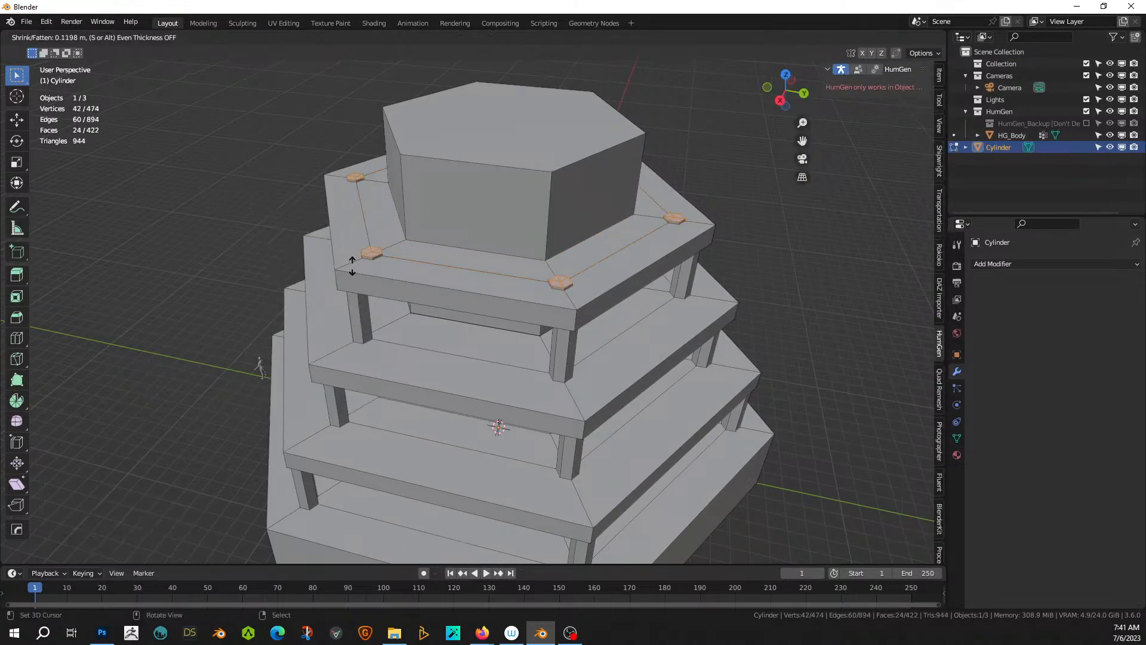
type("3")
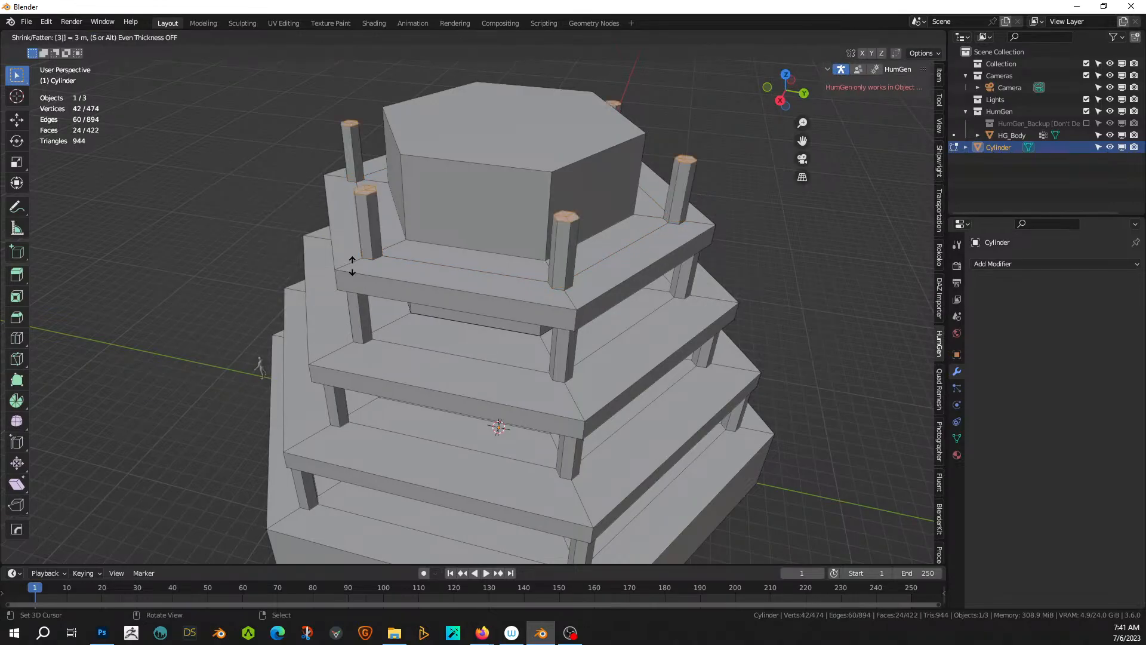
key("Return")
middle_click_drag(407, 230, 482, 215)
- Undo the pillar extrusion, the corner circles and the centred edge loop on the uppermost roof
key("ctrl+z")
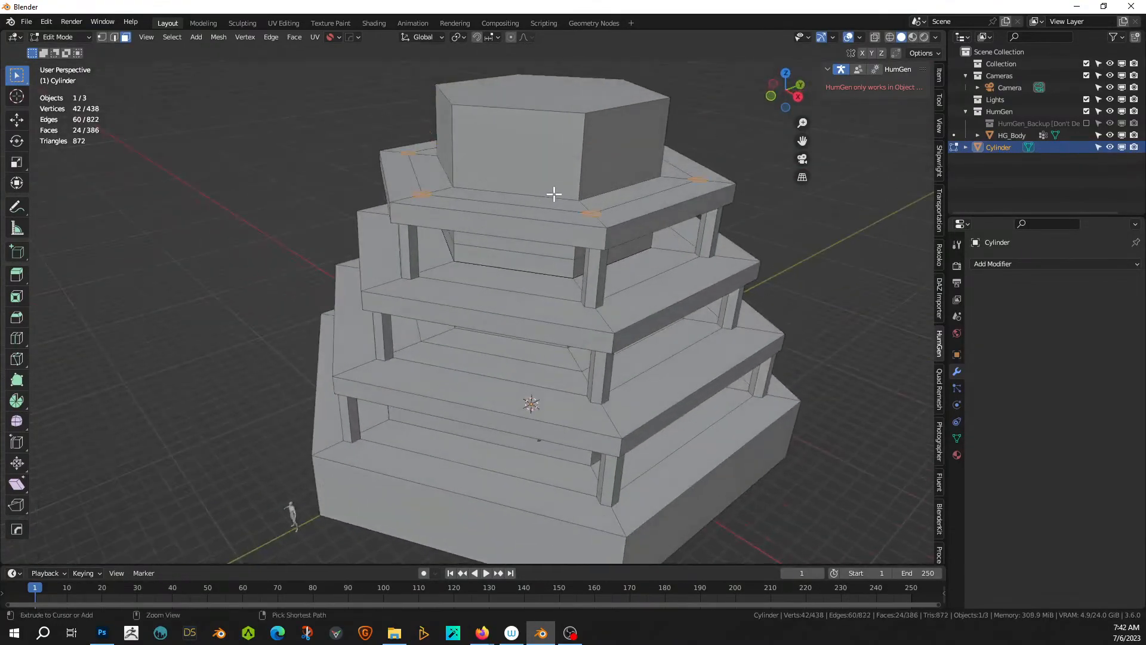
key("ctrl+z")
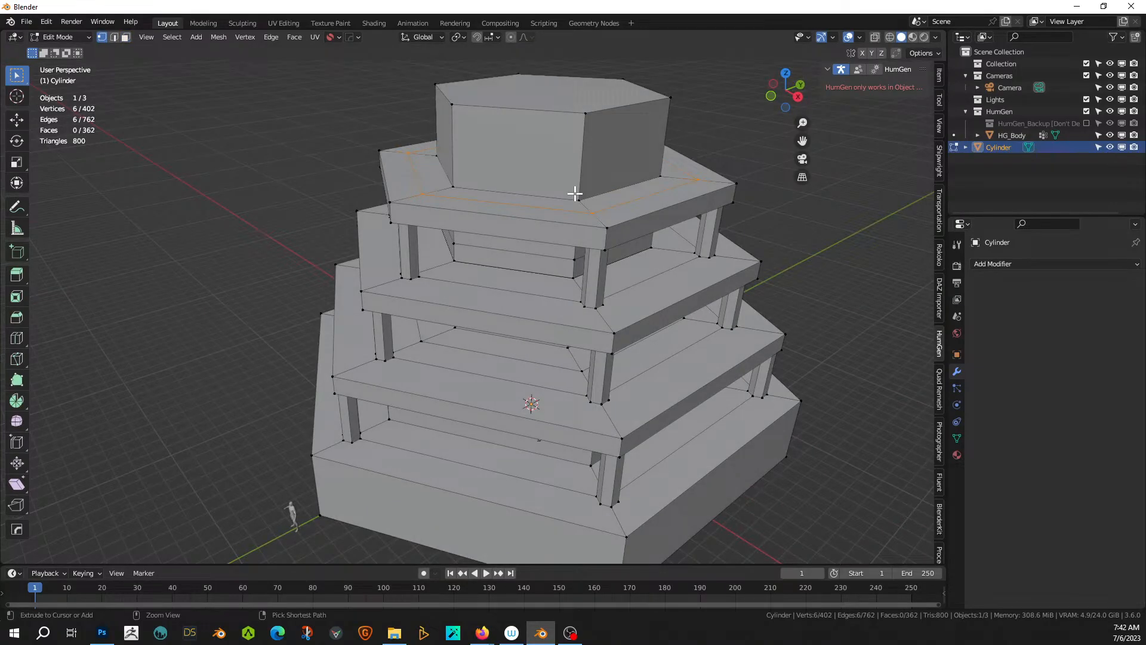
key("ctrl+z")
key("ctrl+z")
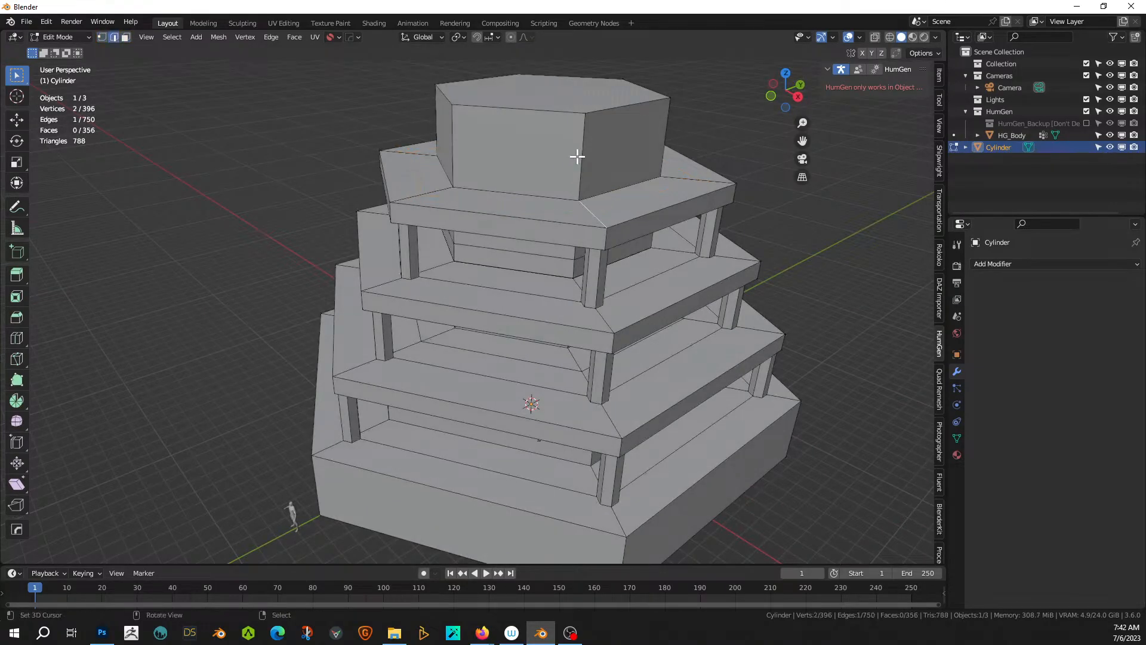
- Add three evenly spaced edge loops around the walls of the uppermost block and clear the selection
left_click(579, 144)
key("ctrl+r")
key("3")
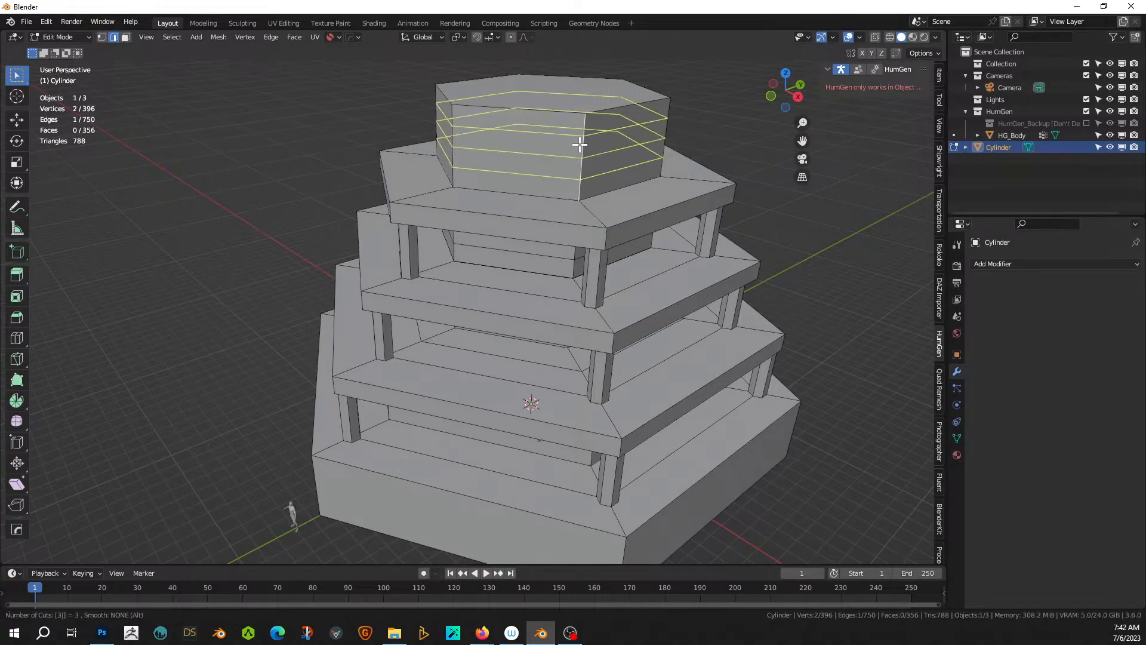
left_click(579, 144)
key("alt+a")
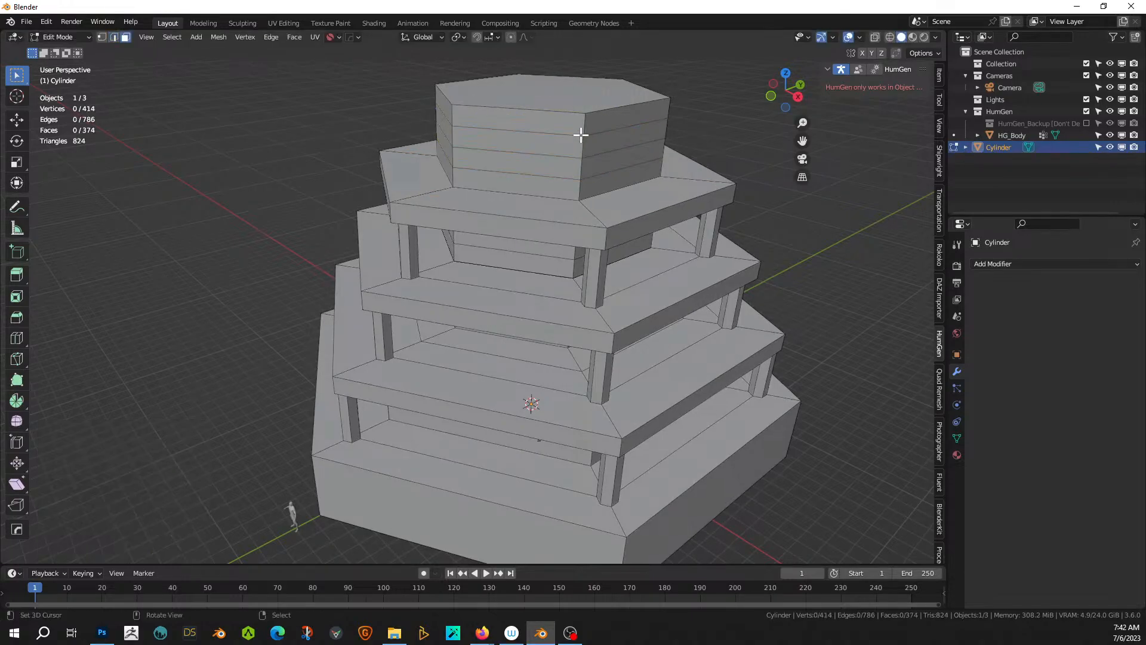
- Extrude the uppermost block's highest wall face loop outward along its normals as an overhanging roof, and select the central hexagonal top face
left_click(583, 120, "alt")
key("alt+e")
left_click(583, 120)
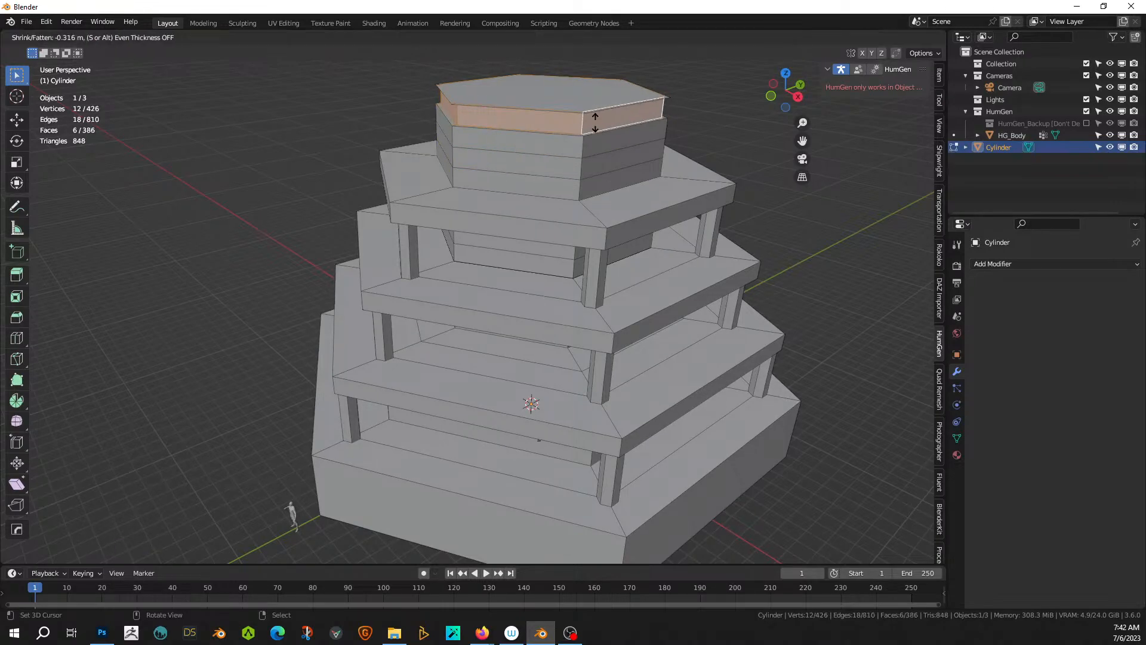
left_click(566, 102)
scroll(571, 123, "down", 3)
middle_click_drag(571, 123, 498, 154)
left_click(459, 189)
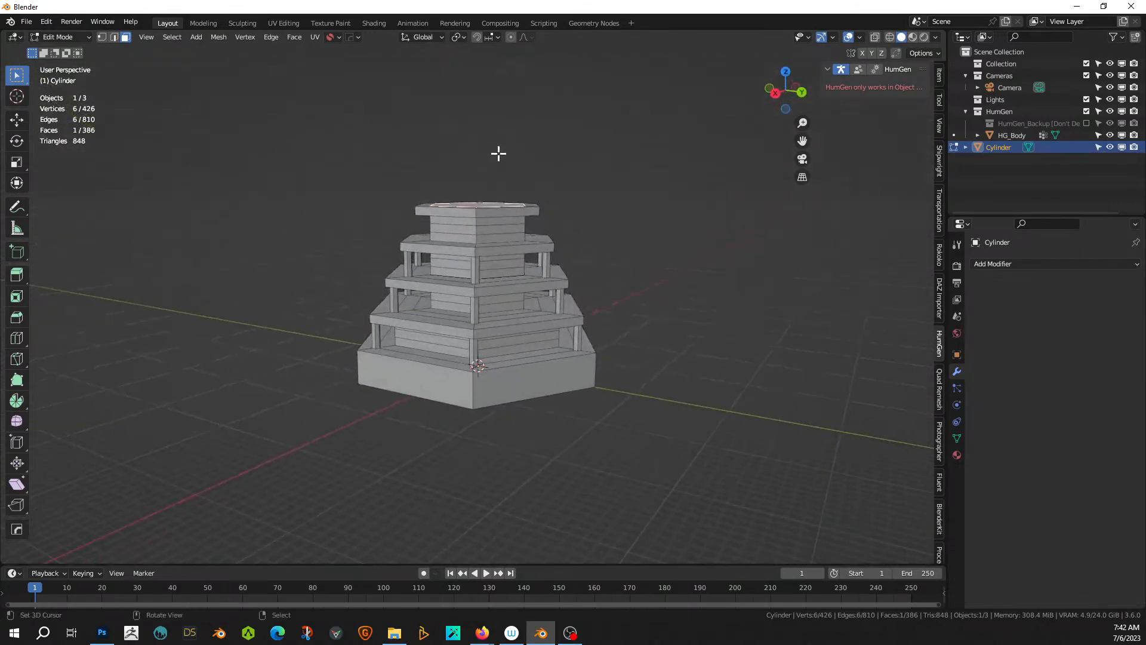
- Try extruding the uppermost roof's central hexagonal face upward by 3 m at full width
type("e")
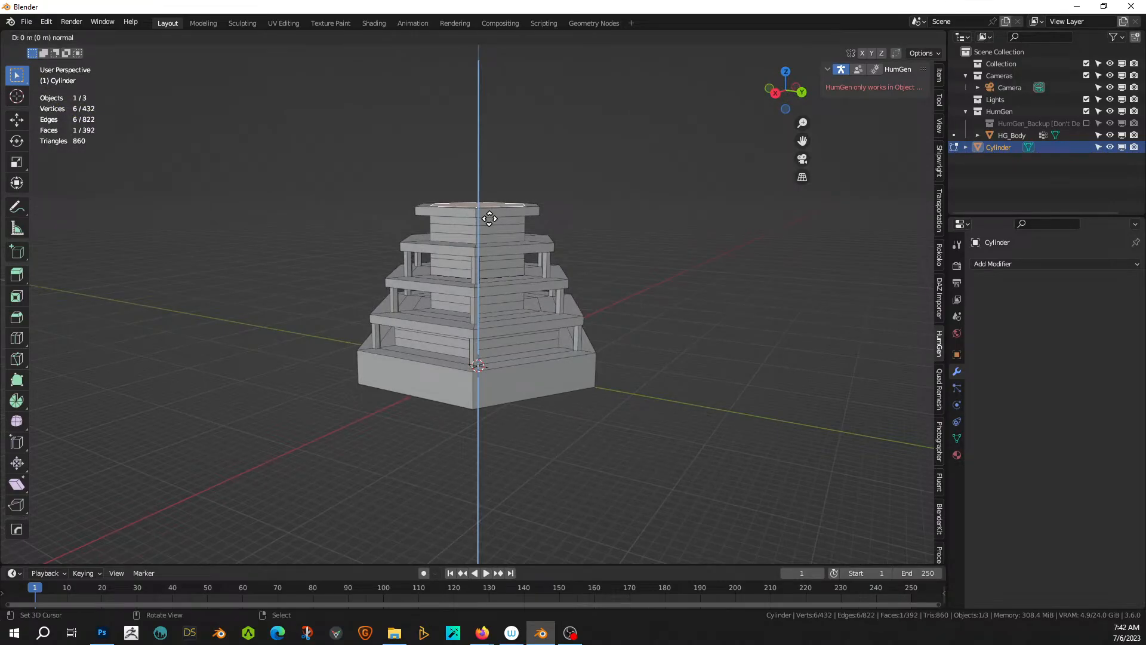
type("3")
key("Return")
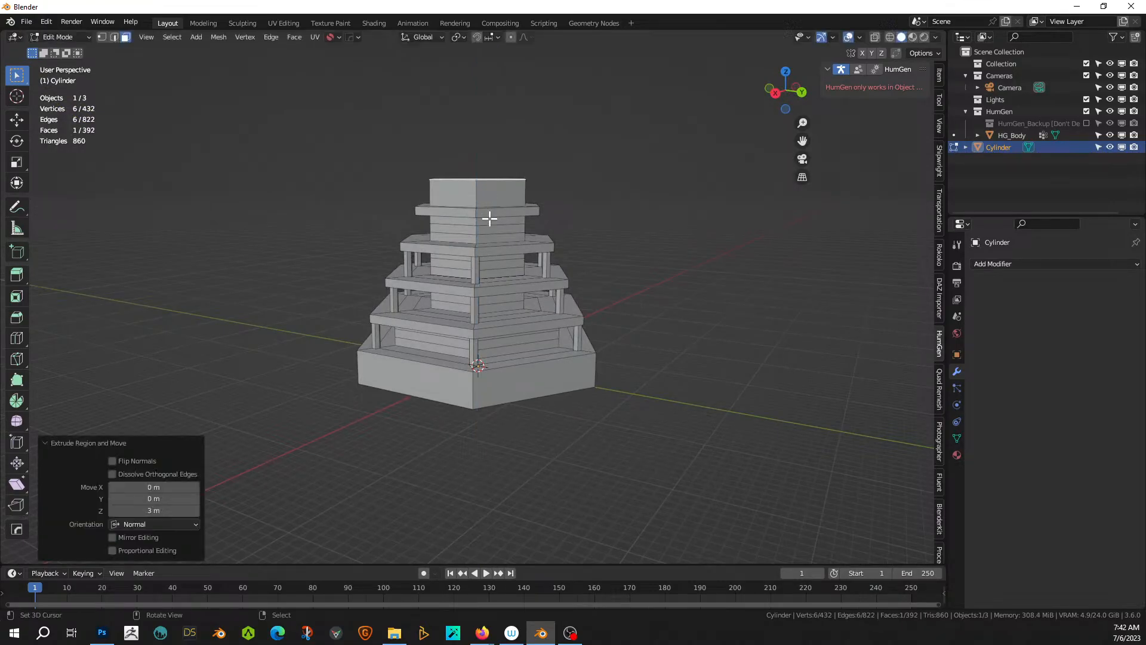
key("ctrl+z")
- Inset the uppermost roof's central hexagonal face by 2 m
middle_click_drag(487, 218, 492, 266)
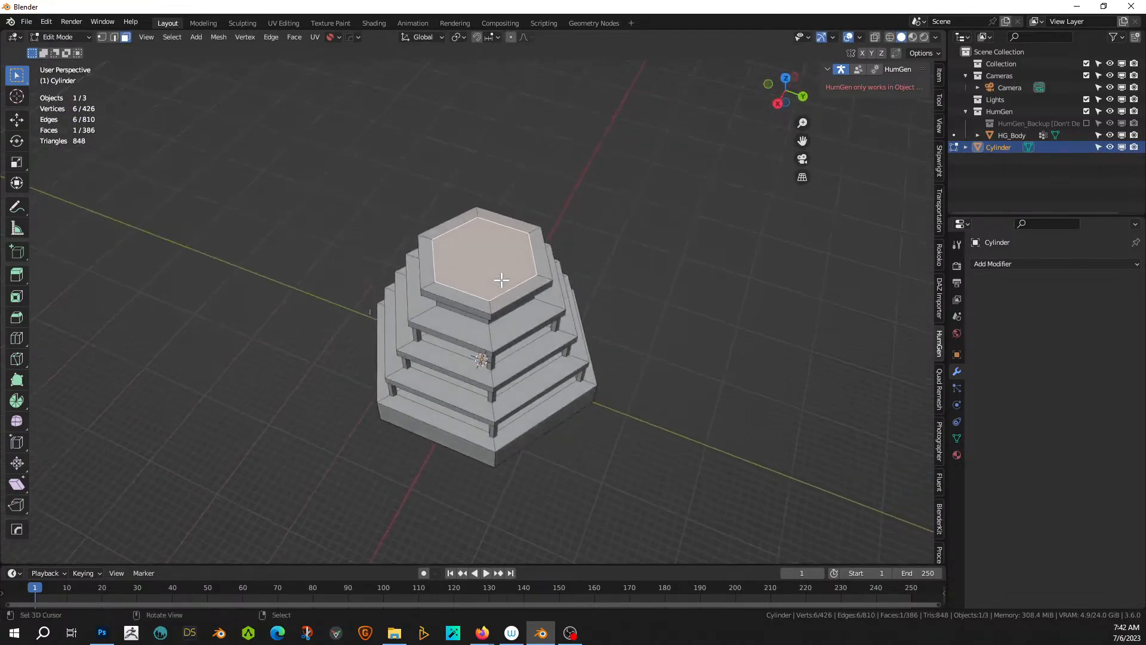
type("i2")
key("Return")
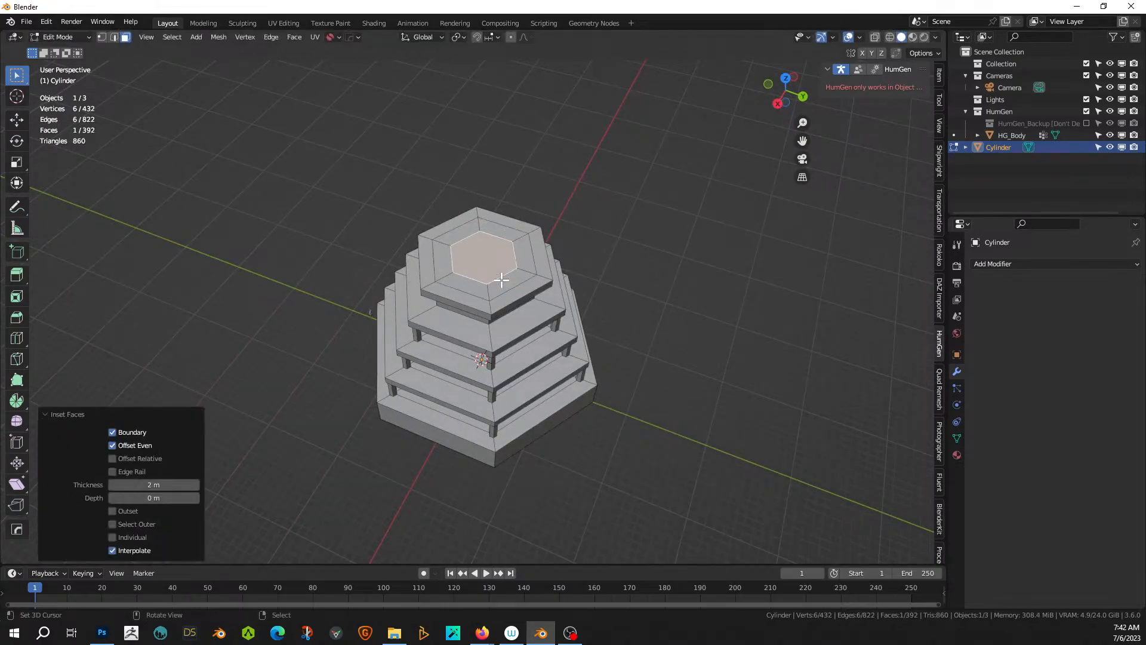
- Extrude the inset hexagonal face upward 3 m as a small crowning block and return to Object Mode
type("e3")
key("Return")
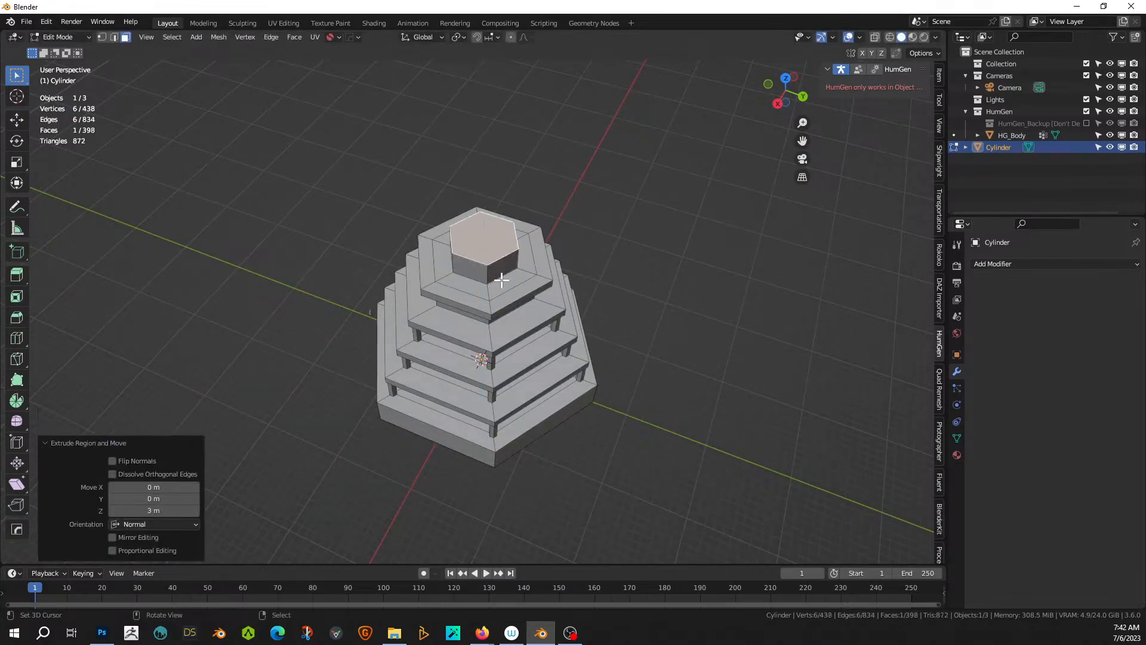
middle_click_drag(502, 279, 525, 209)
left_click(645, 218)
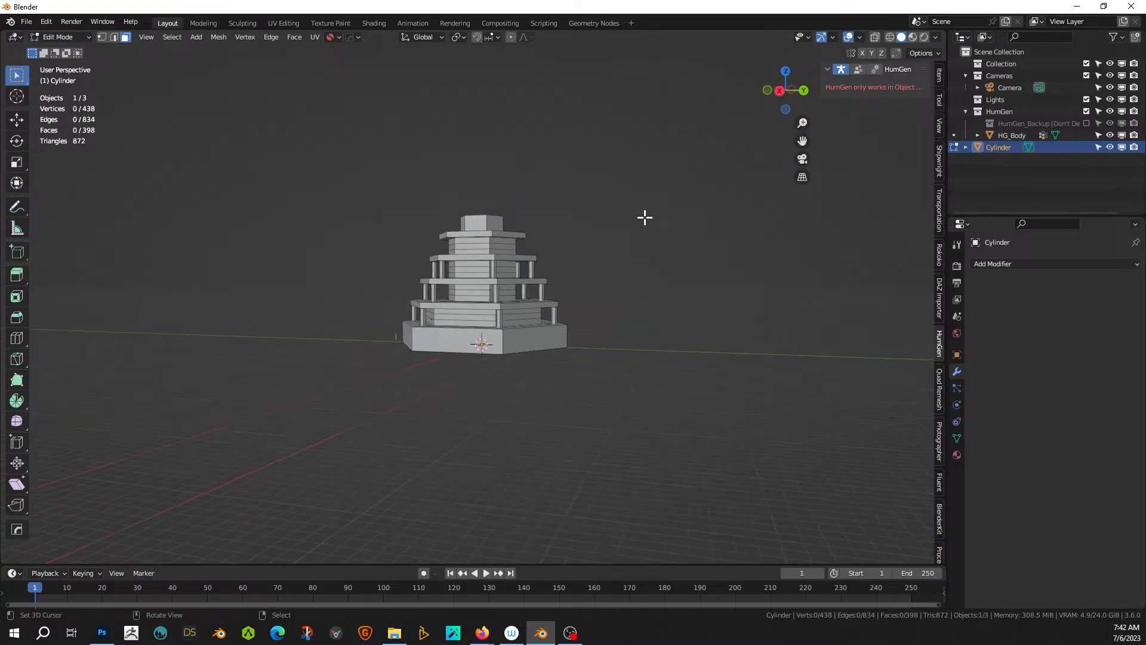
middle_click_drag(556, 277, 524, 296)
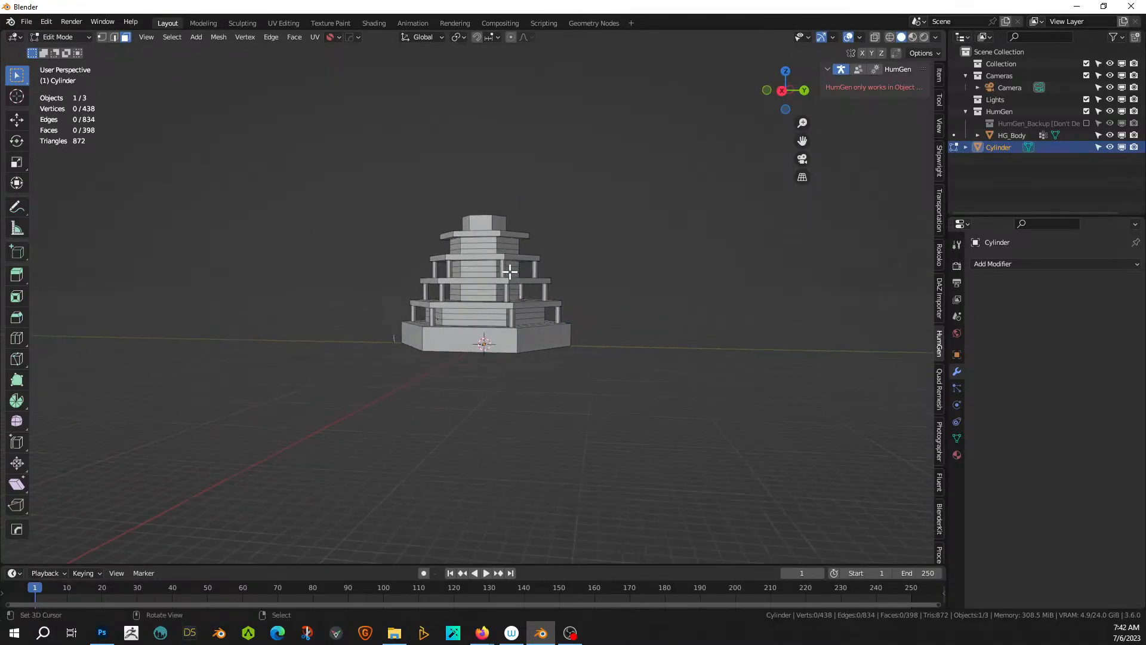
middle_click_drag(476, 246, 640, 287)
scroll(584, 304, "up", 4)
scroll(643, 287, "down", 1)
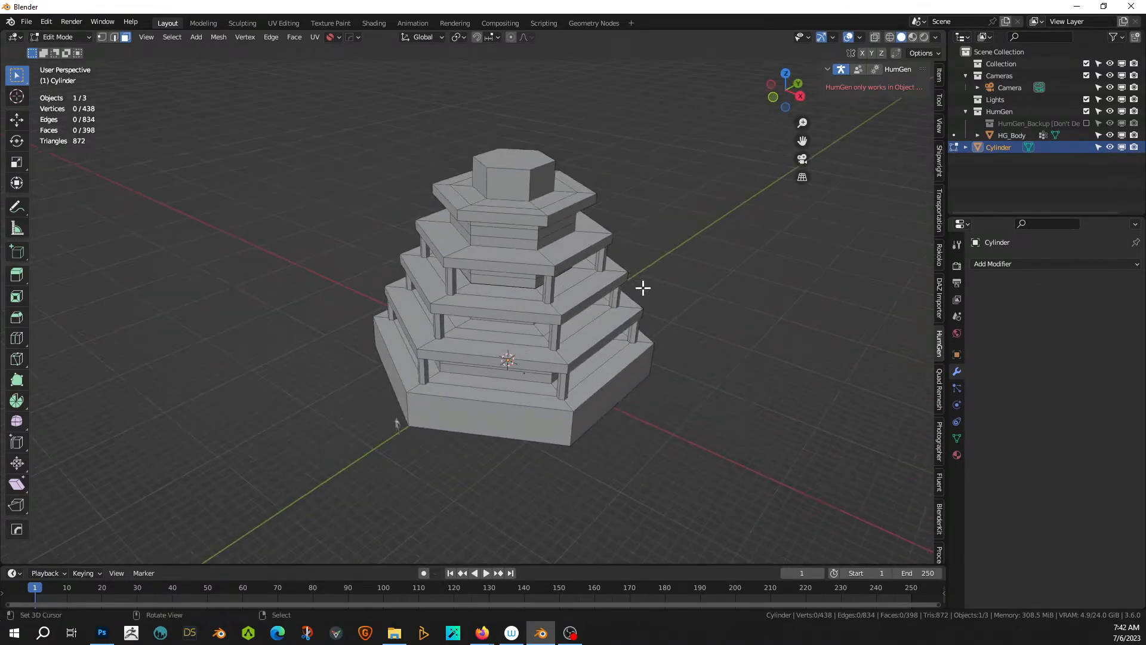
key("Tab")
- Examine the tiered building's proportions and its scale against the human figure from several angles and distances
scroll(651, 282, "up", 3)
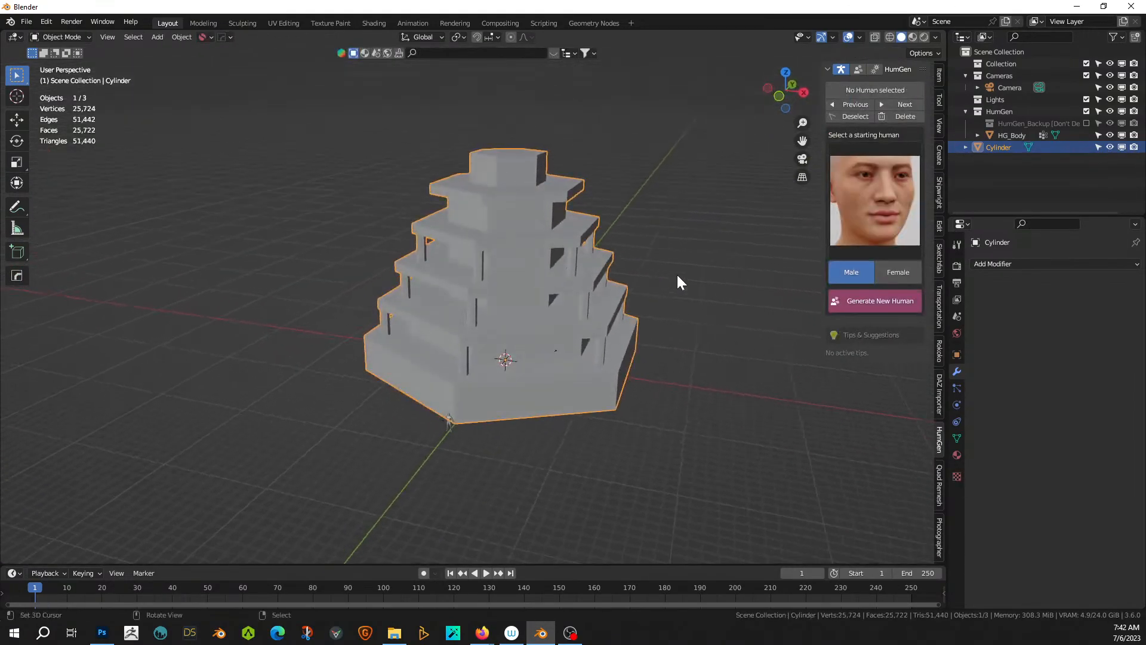
middle_click_drag(678, 271, 646, 270)
scroll(719, 245, "up", 3)
scroll(596, 253, "down", 3)
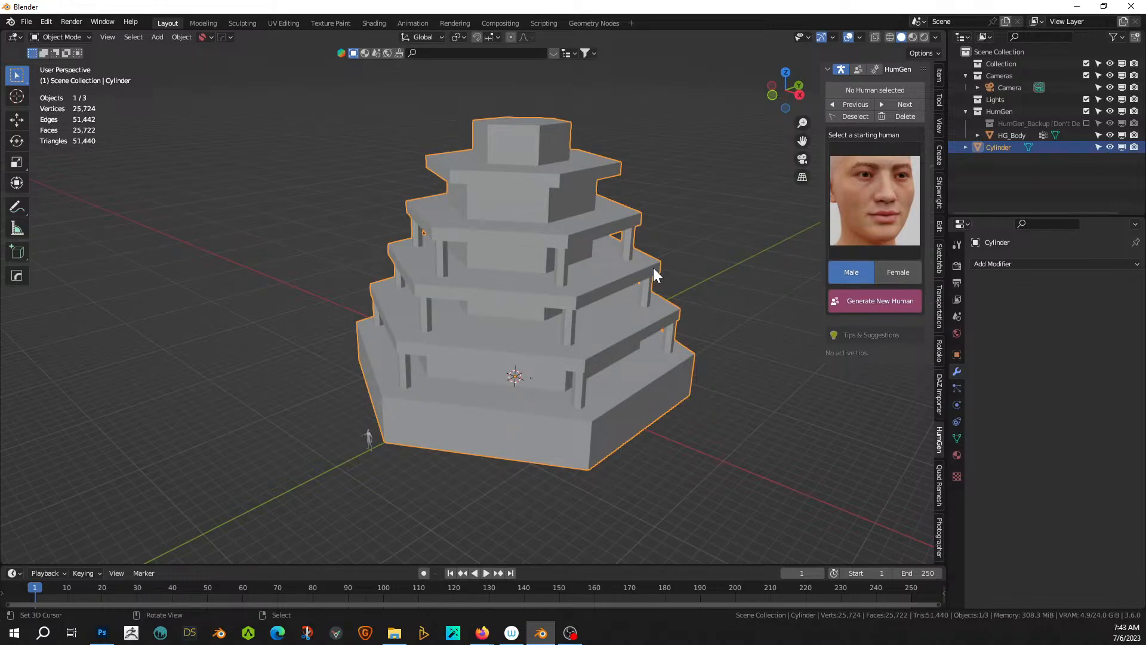
scroll(500, 375, "up", 2)
middle_click_drag(501, 375, 522, 359)
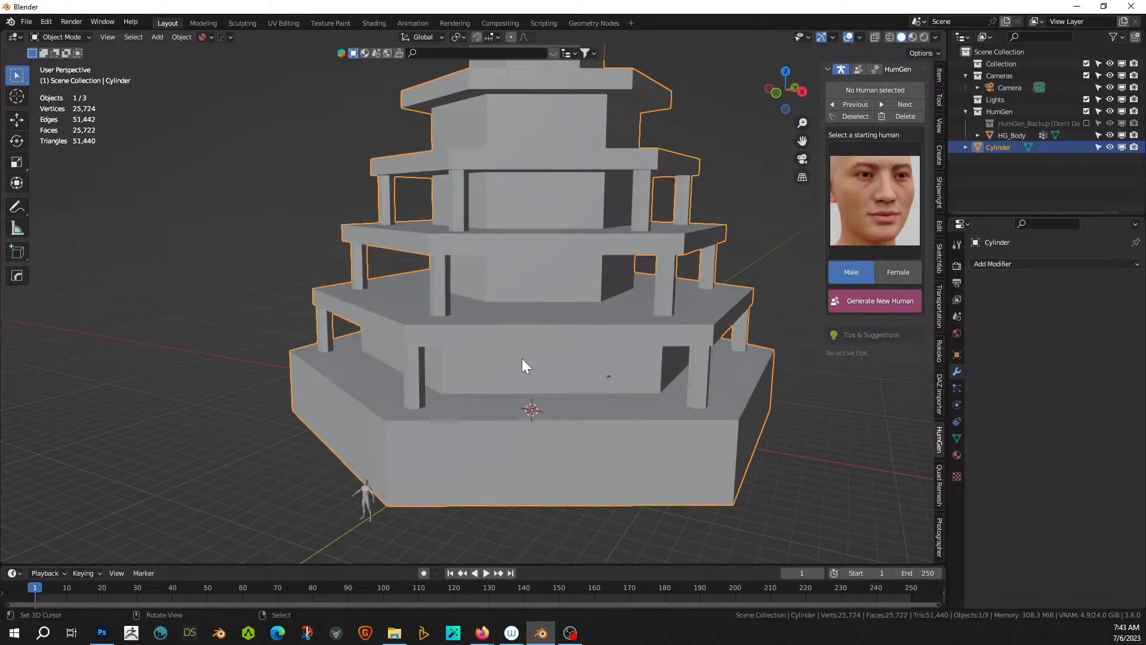
scroll(481, 409, "down", 3)
middle_click_drag(480, 409, 516, 402)
scroll(525, 393, "up", 2)
scroll(500, 365, "up", 1)
scroll(470, 375, "down", 3)
scroll(563, 393, "down", 1)
scroll(516, 391, "up", 2)
scroll(507, 414, "down", 2)
scroll(484, 378, "up", 1)
scroll(523, 386, "up", 1)
scroll(524, 387, "up", 2)
scroll(516, 402, "down", 1)
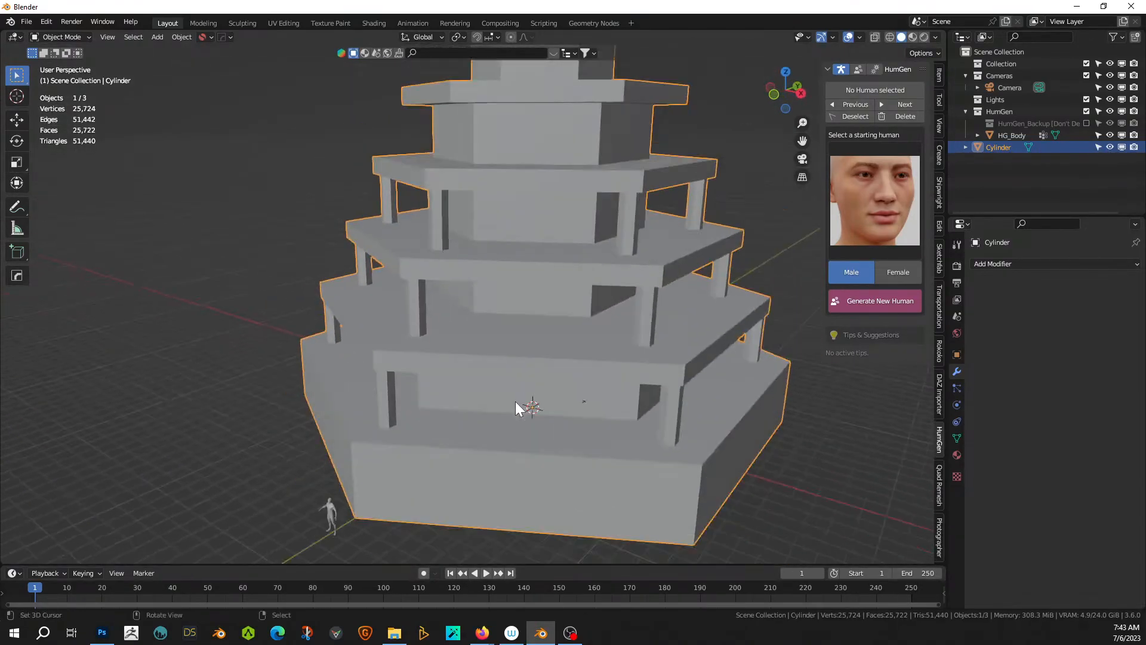
scroll(516, 402, "down", 2)
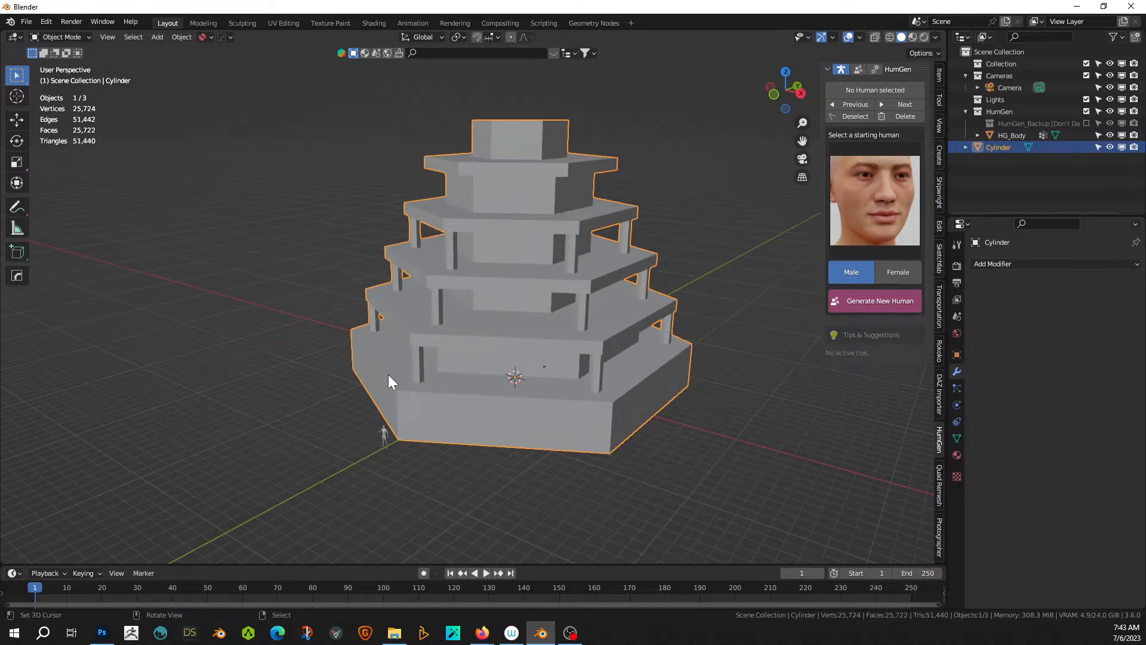
middle_click_drag(388, 374, 472, 367)
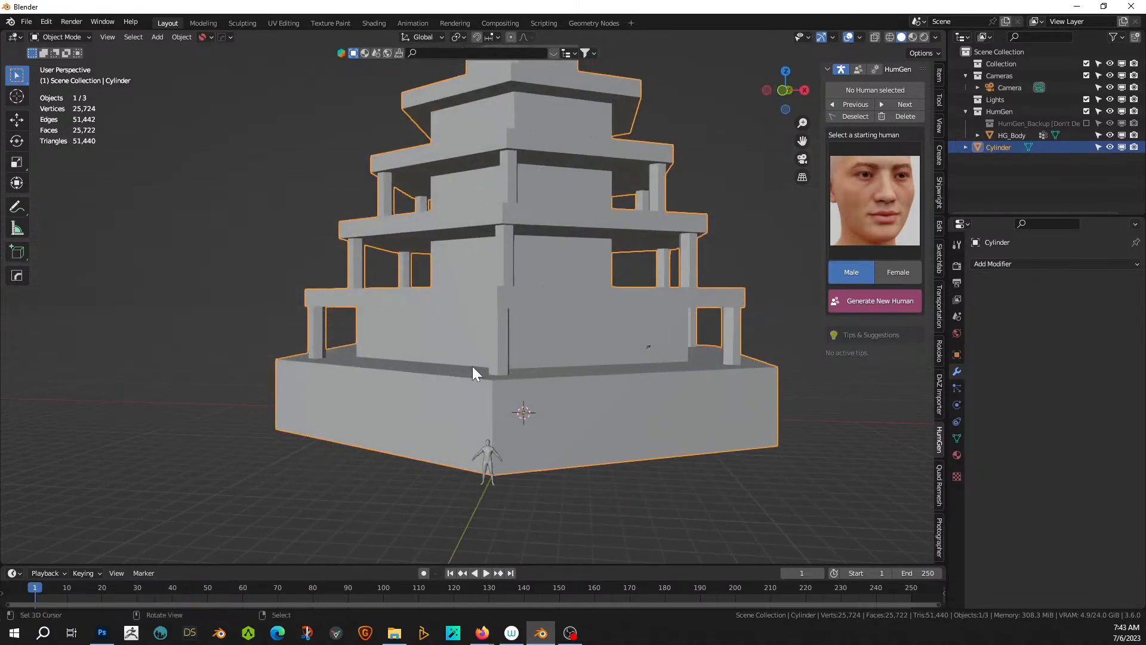
scroll(575, 370, "up", 4)
mouse_move(577, 372)
middle_mouse_down()
mouse_move(530, 407)
mouse_move(577, 402)
mouse_move(588, 372)
mouse_move(520, 415)
mouse_move(476, 421)
mouse_move(582, 410)
mouse_move(595, 375)
mouse_move(573, 382)
middle_mouse_up()
scroll(529, 406, "down", 4)
scroll(581, 401, "down", 4)
scroll(574, 382, "up", 3)
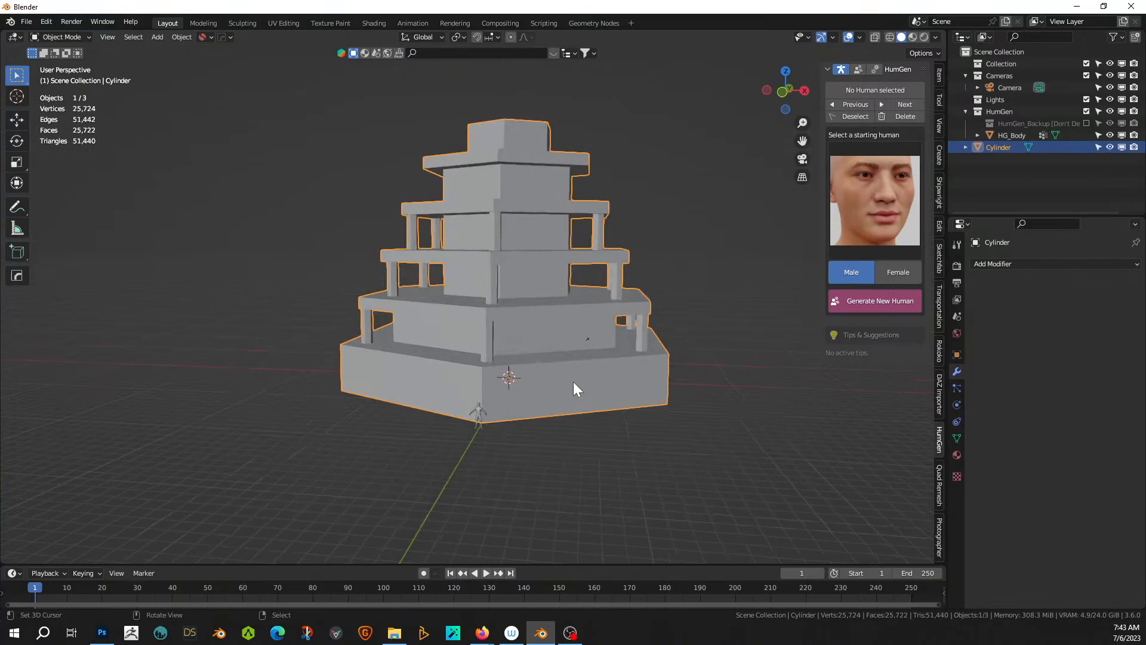
- Start saving the file under a new name and create the folder "230706-1 Livestream Temple" inside "000 2023 Paintings"
left_click(23, 21)
left_click(52, 111)
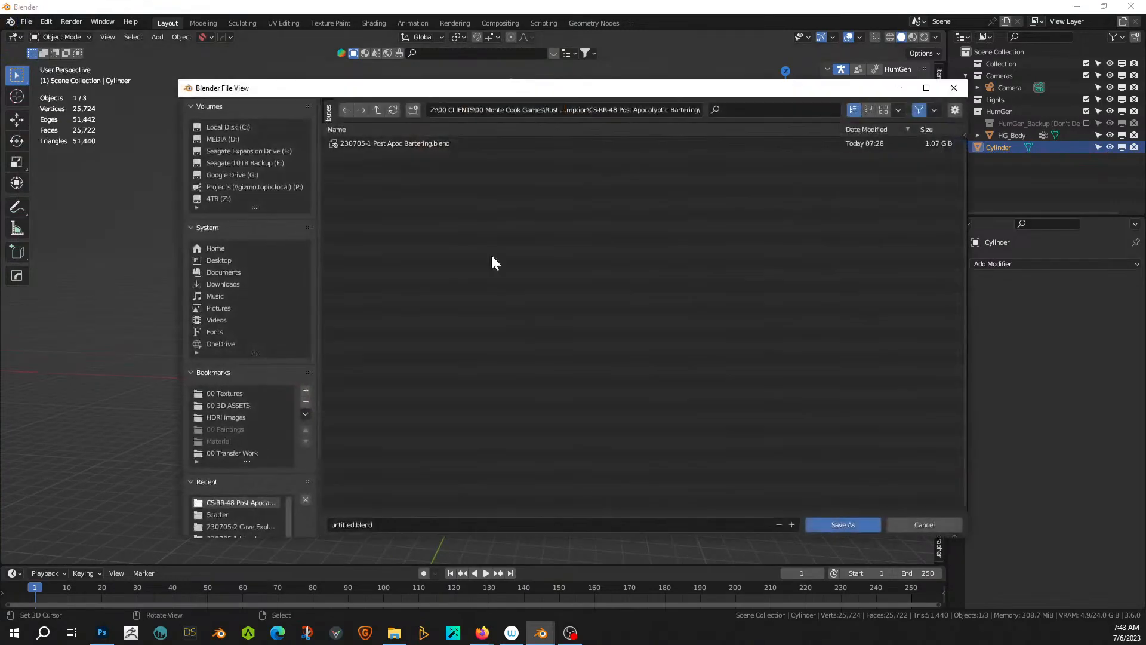
scroll(275, 473, "down", 3)
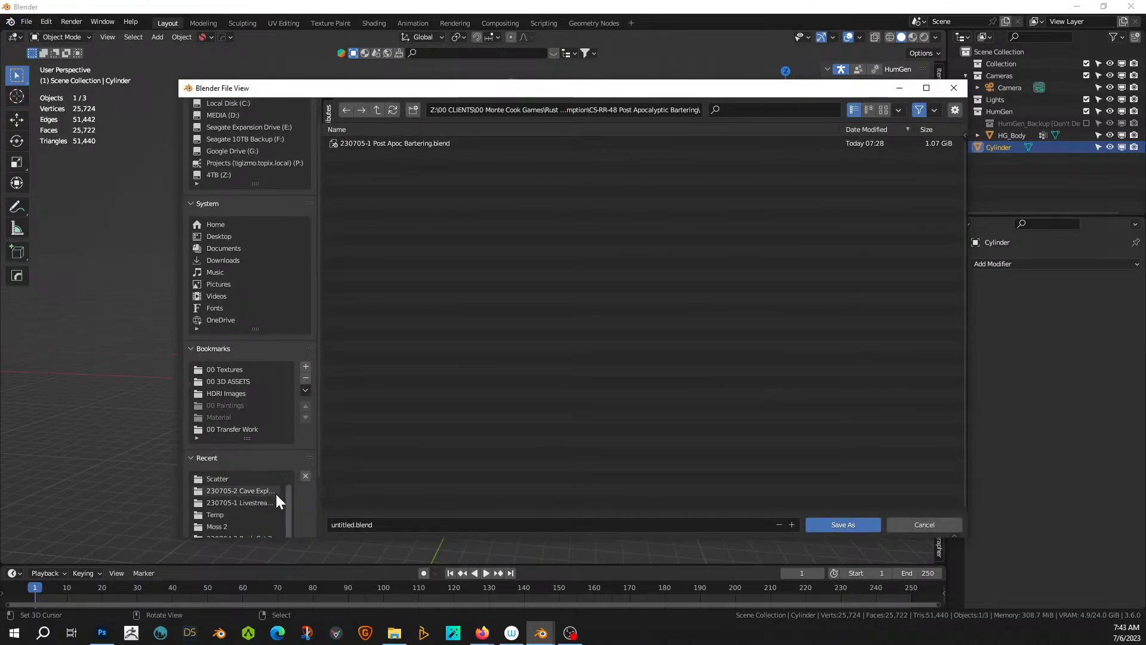
left_click(250, 501)
left_click(376, 111)
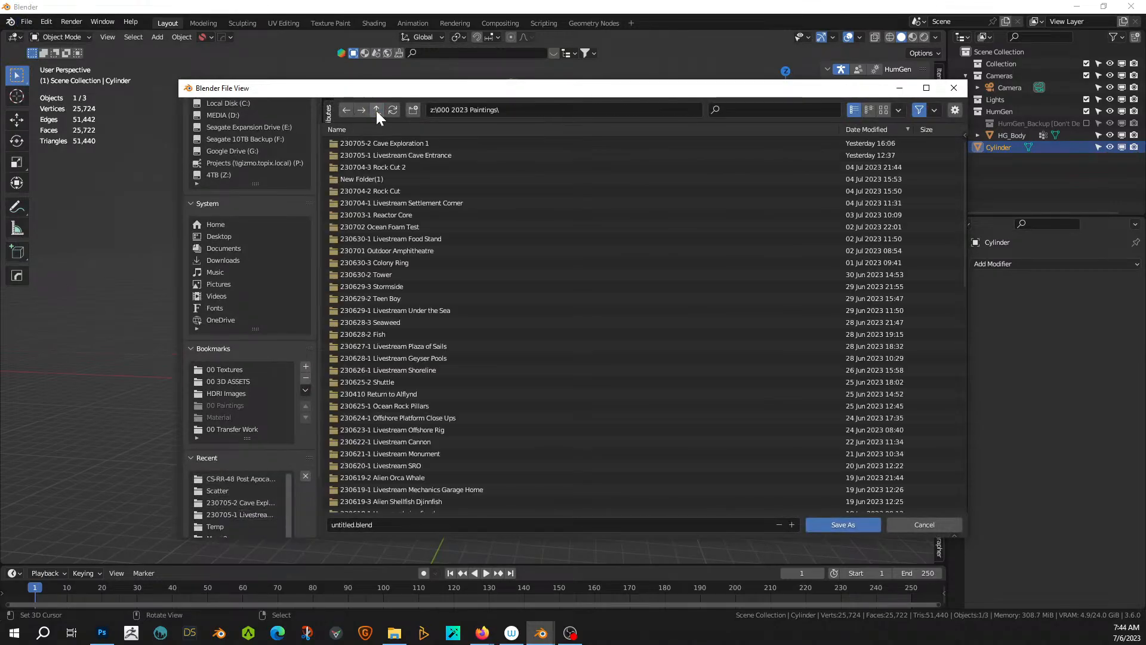
left_click(410, 108)
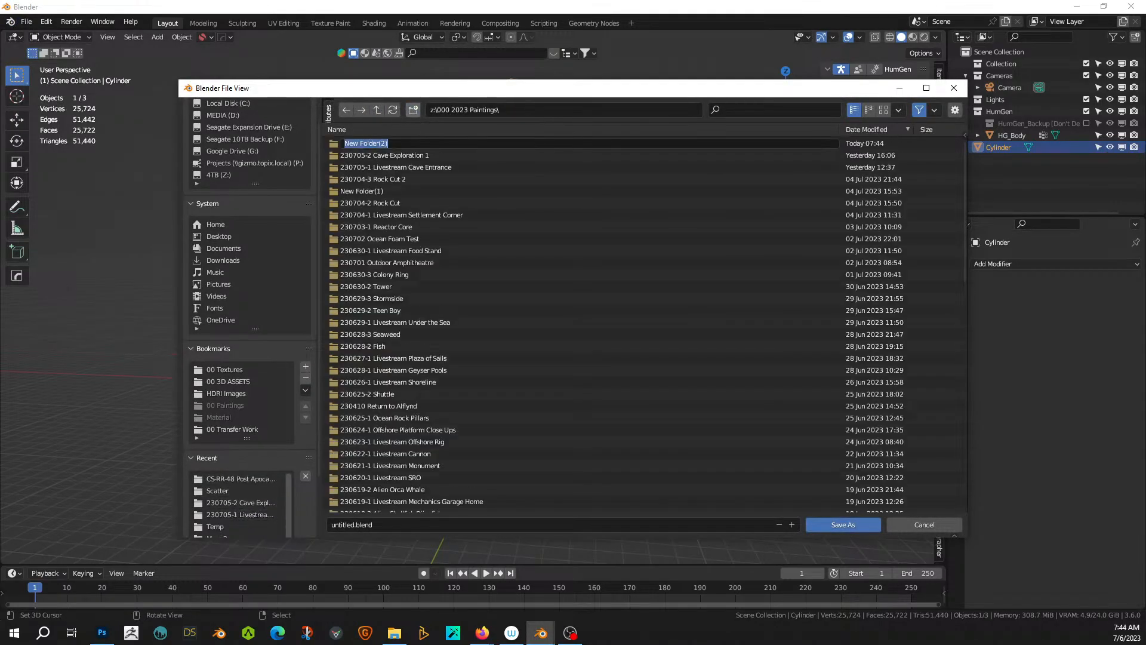
type("230706-1 Livestream")
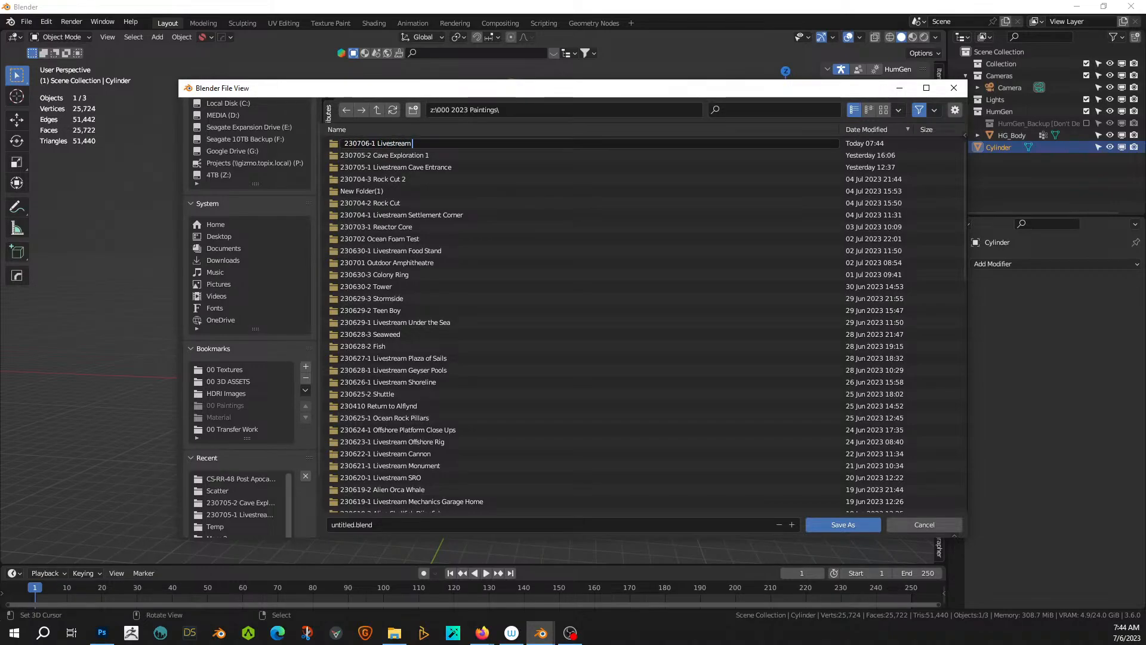
type(" Temple")
key("Return")
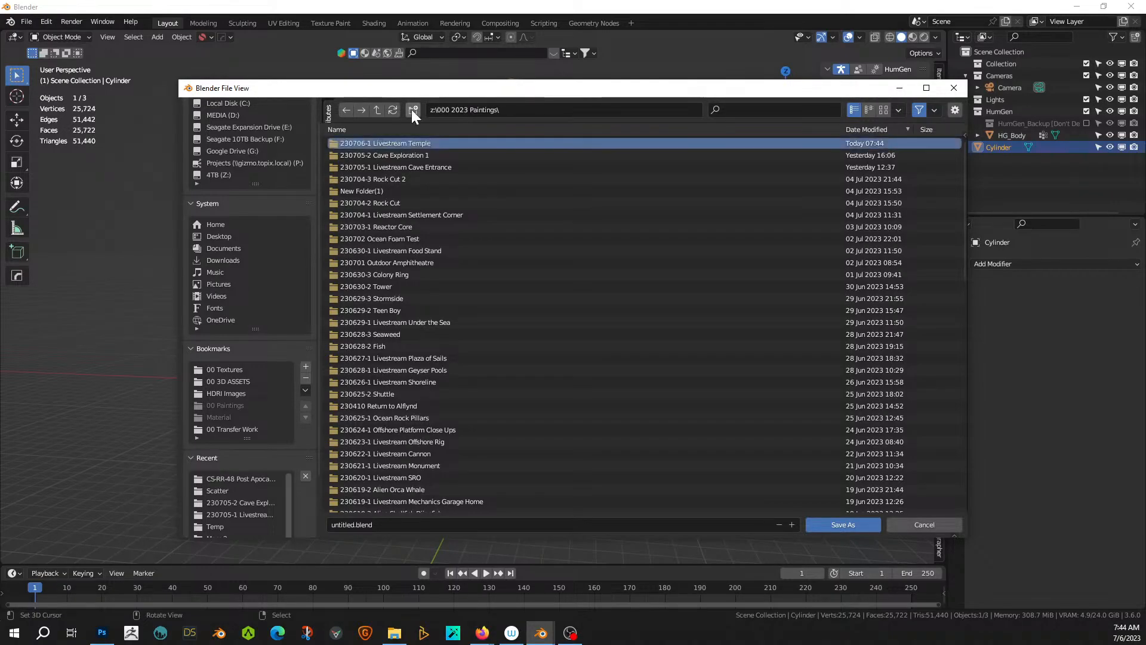
- Save the scene as "230706-1 Livestream Temple.blend" inside the new "230706-1 Livestream Temple" folder
double_click(401, 144)
left_click(382, 525)
type("23")
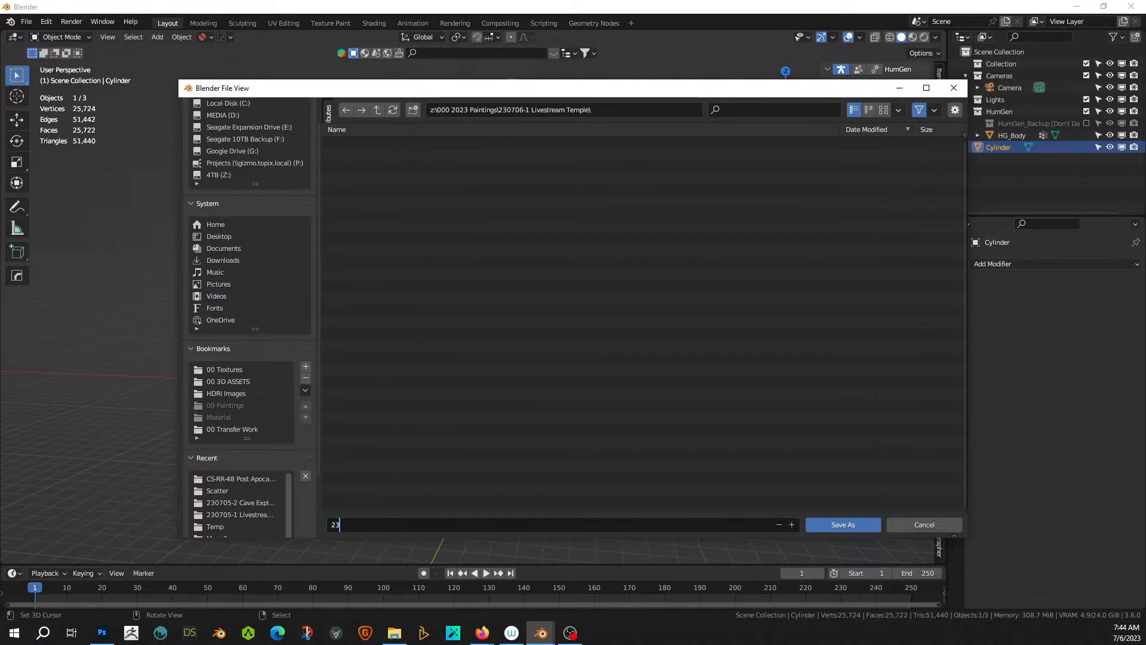
type("0706-1 Livestream Te")
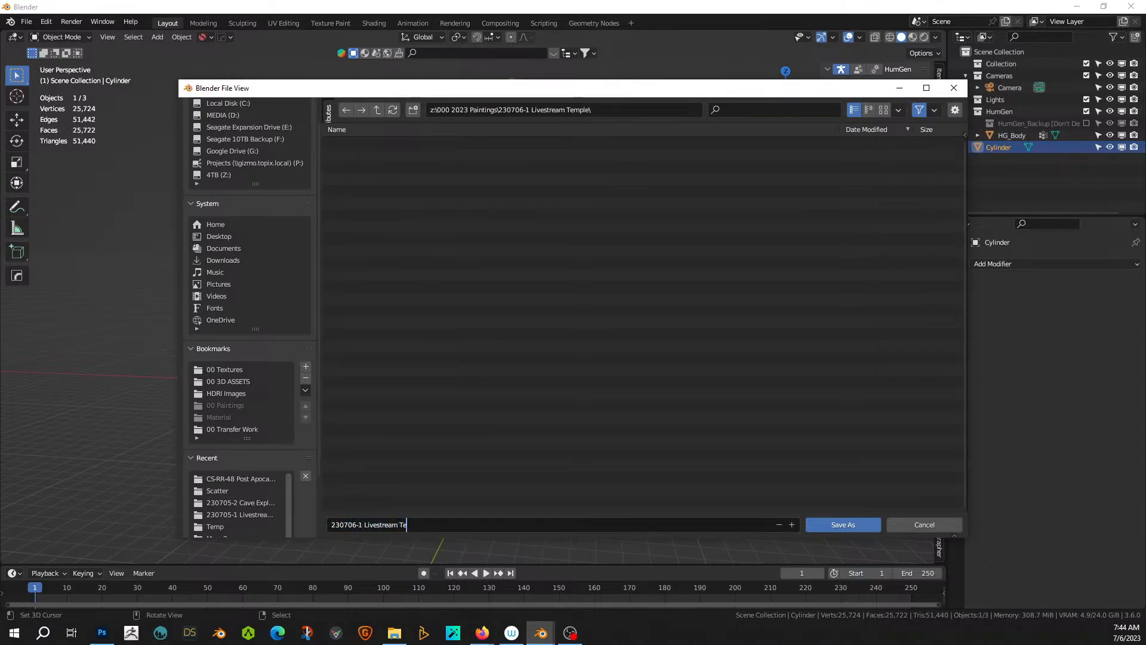
type("mple")
key("Return")
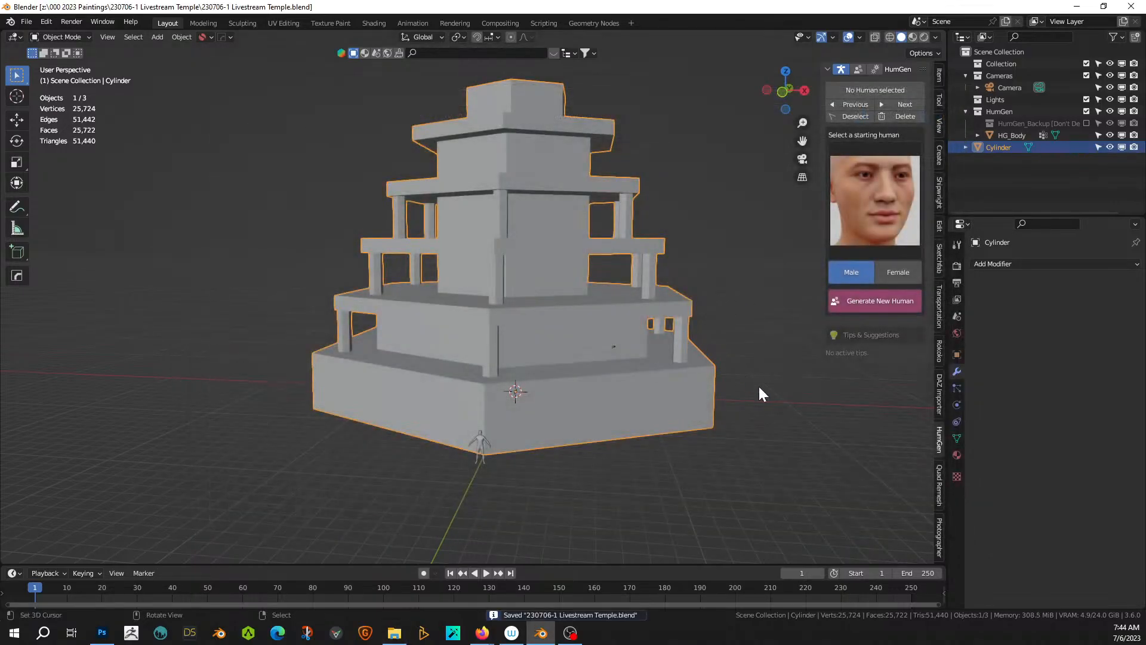
- Duplicate the building in place and hide the copy in the viewport
scroll(528, 307, "down", 2)
middle_click_drag(528, 307, 528, 331)
scroll(512, 289, "down", 3)
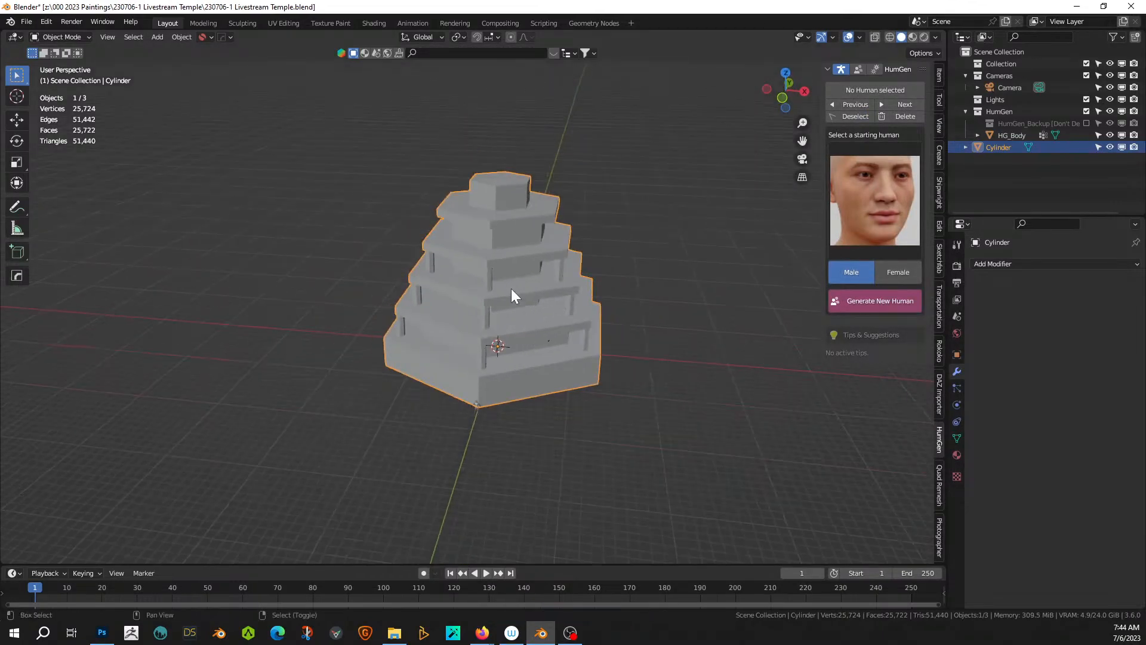
key("shift+d")
right_click(511, 288)
left_click(1110, 159)
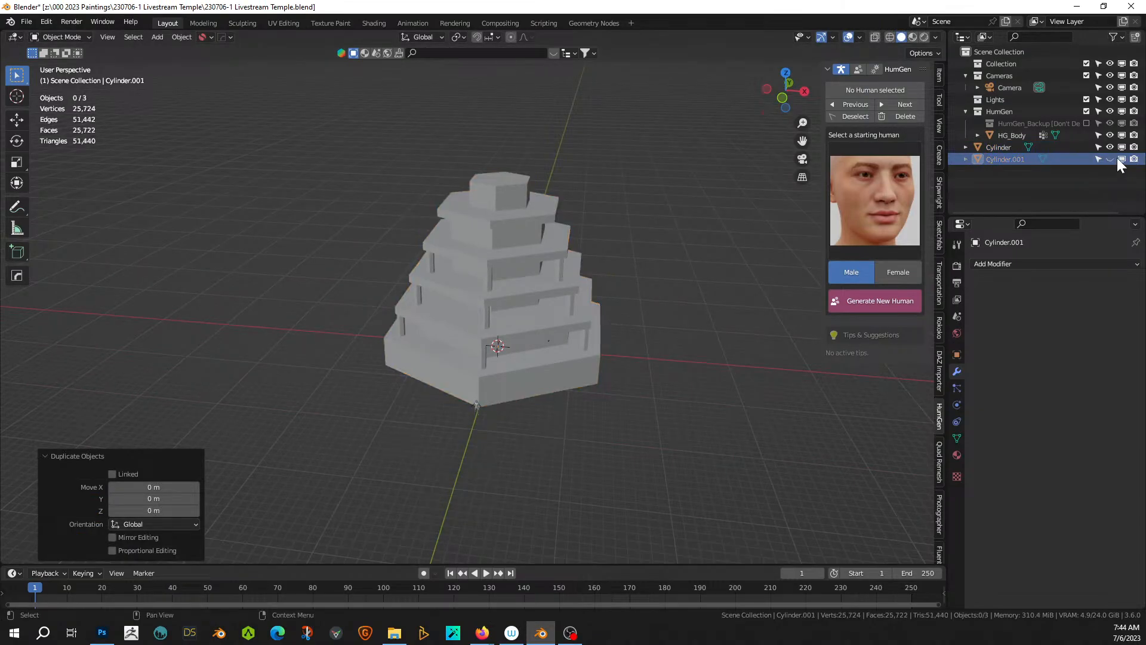
- Select the original building and apply Erode It to it with the bevel modifier option enabled
left_click(998, 145)
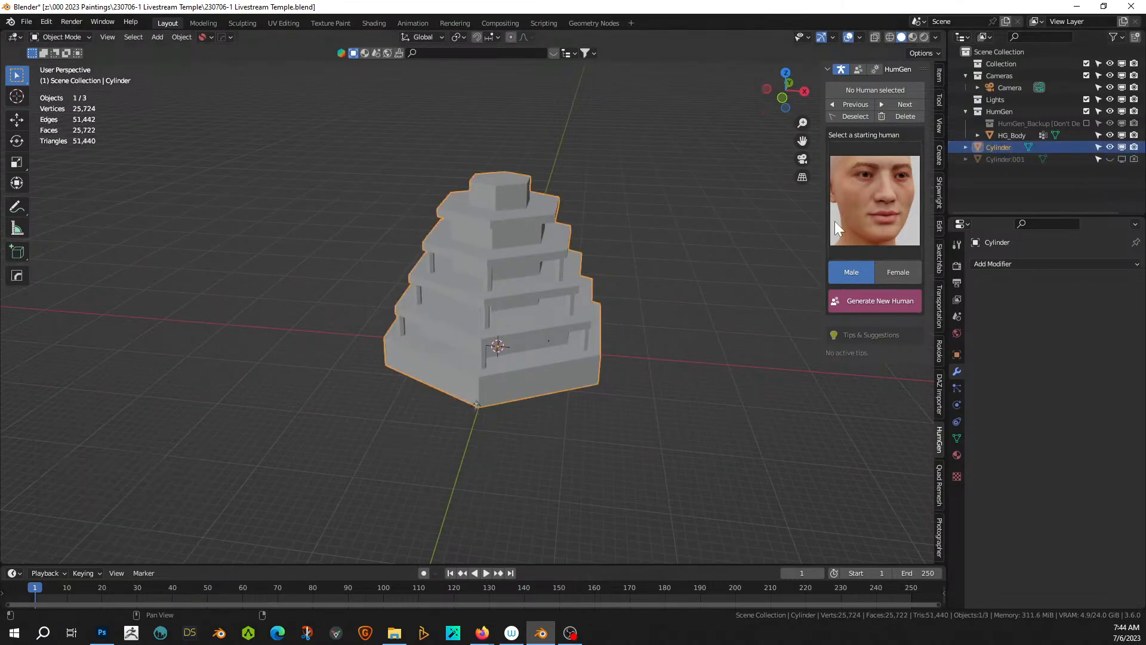
scroll(910, 514, "down", 3)
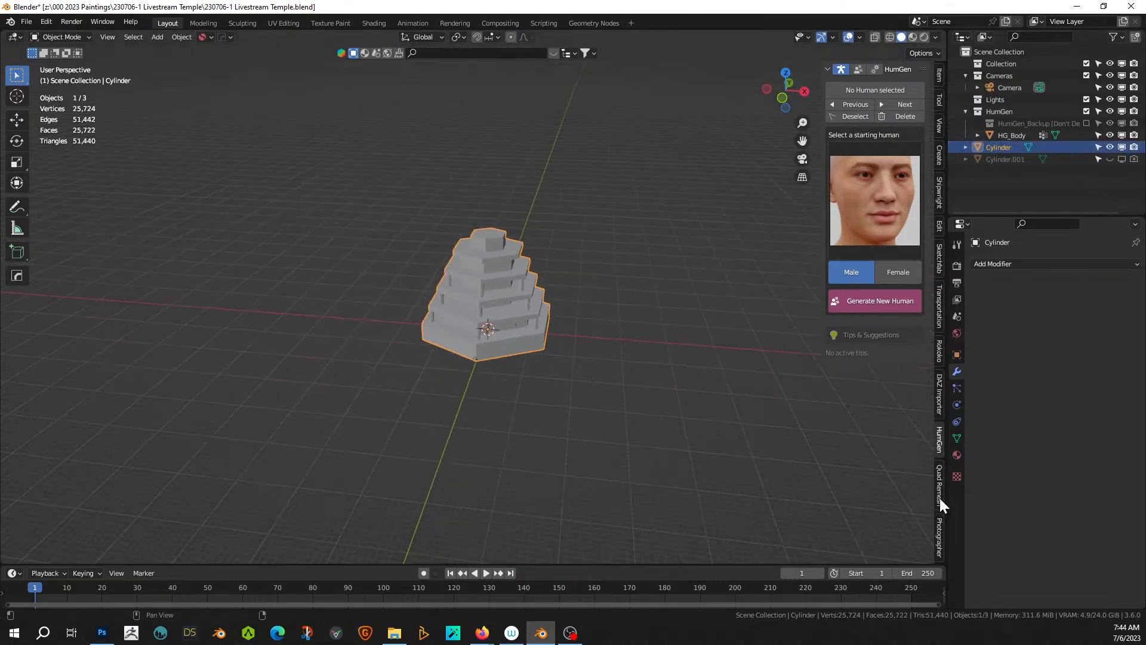
scroll(939, 501, "down", 10)
scroll(940, 498, "down", 5)
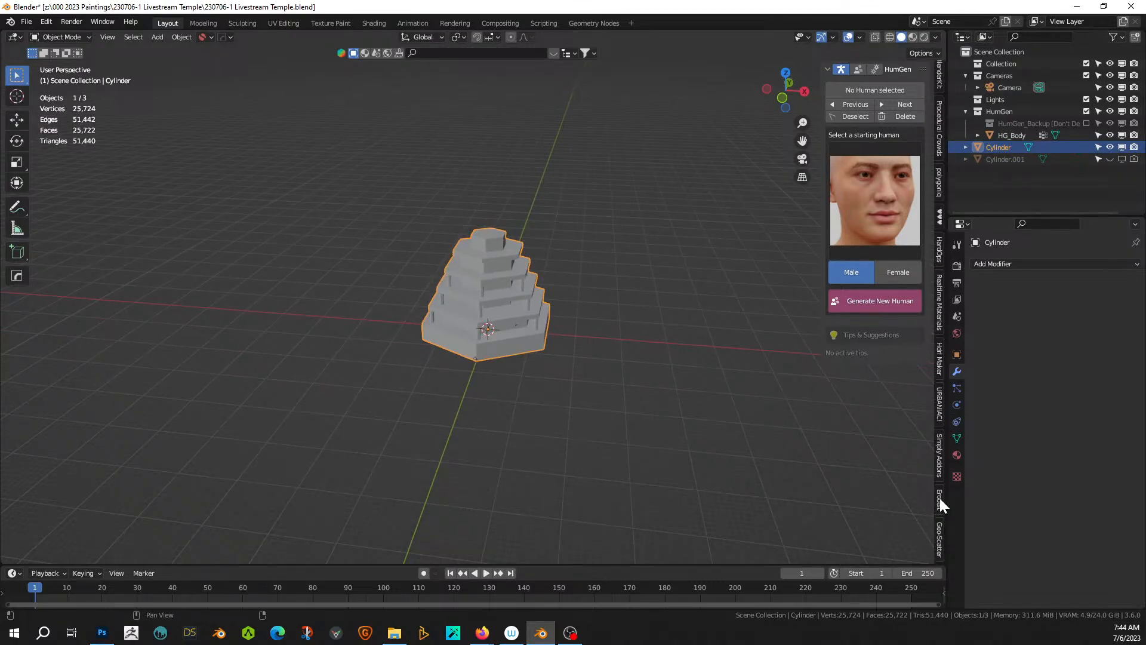
left_click(939, 504)
scroll(675, 398, "up", 5)
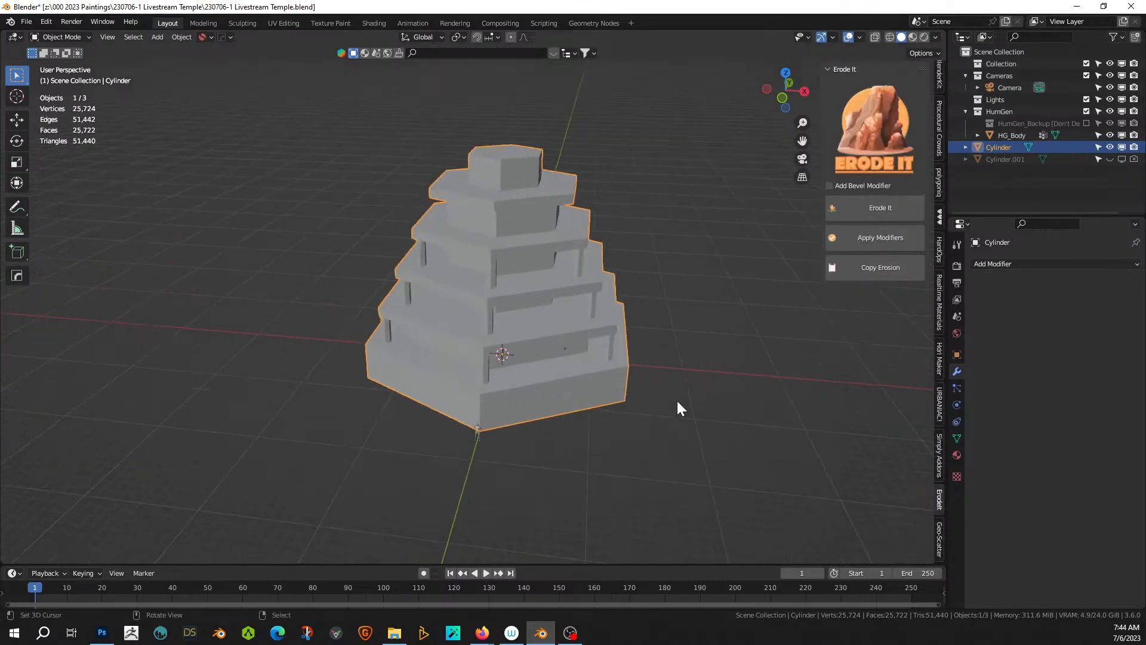
middle_click_drag(662, 376, 686, 352)
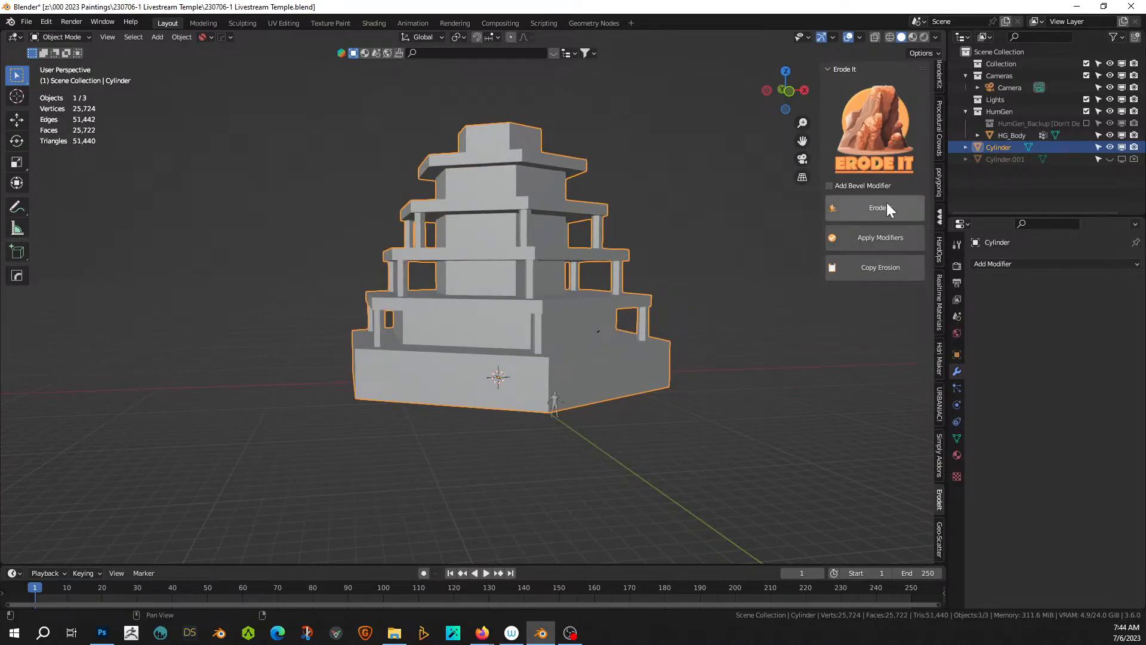
left_click(833, 184)
left_click(869, 210)
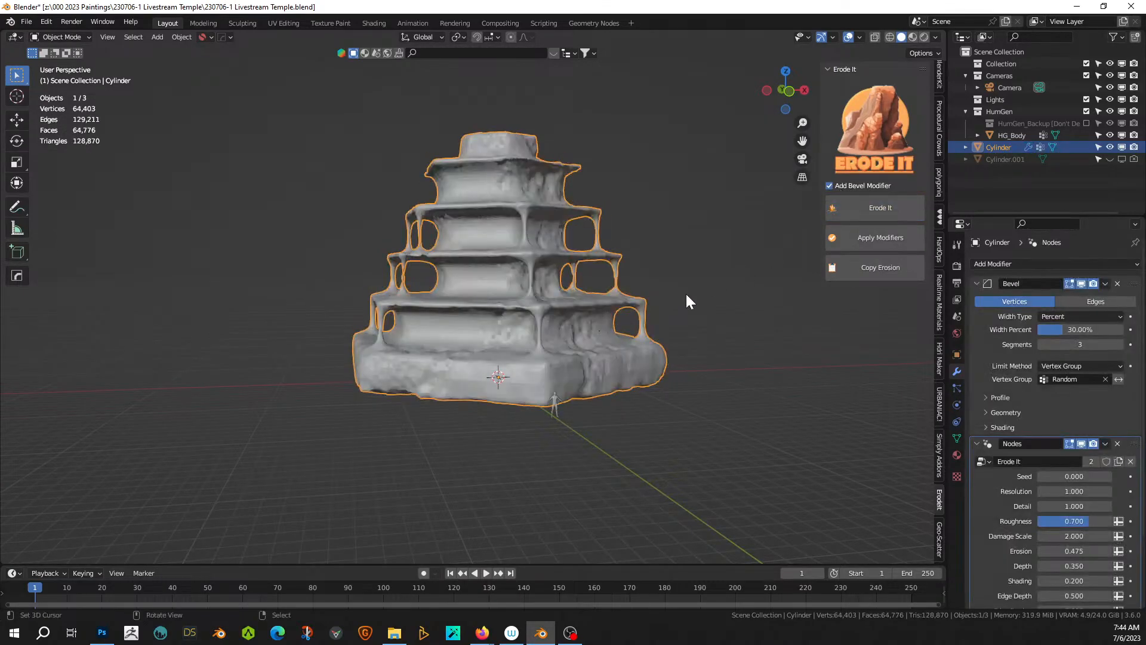
- Try resolutions of 2 and 5 for the erosion on the building and inspect the worn surfaces
middle_click_drag(686, 292, 399, 338)
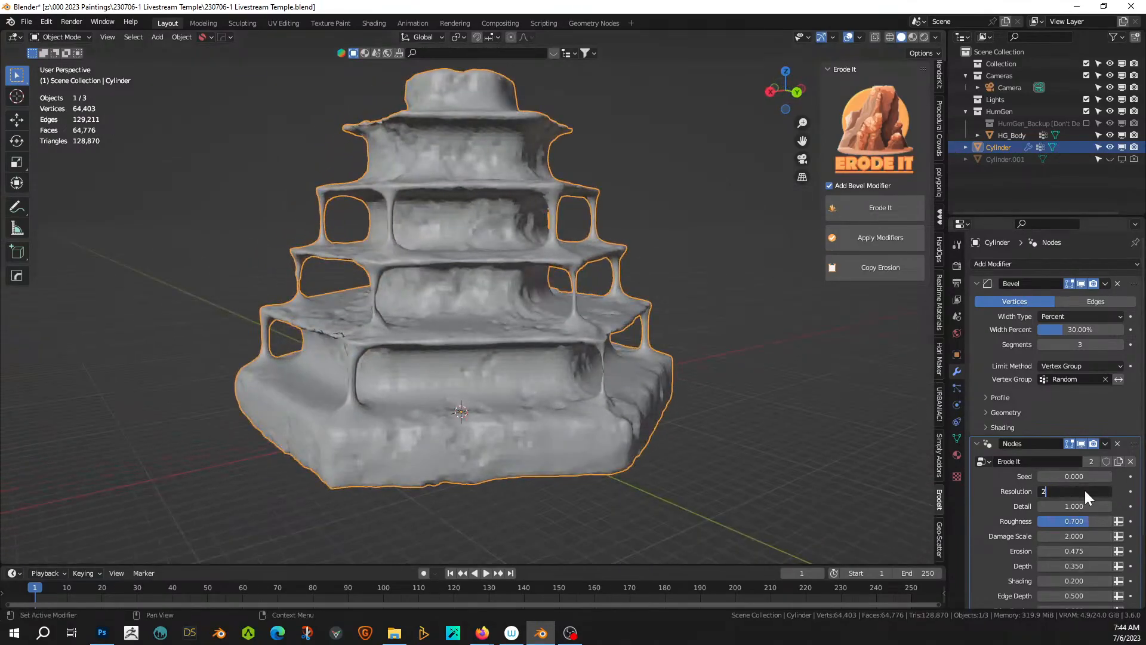
key("Return")
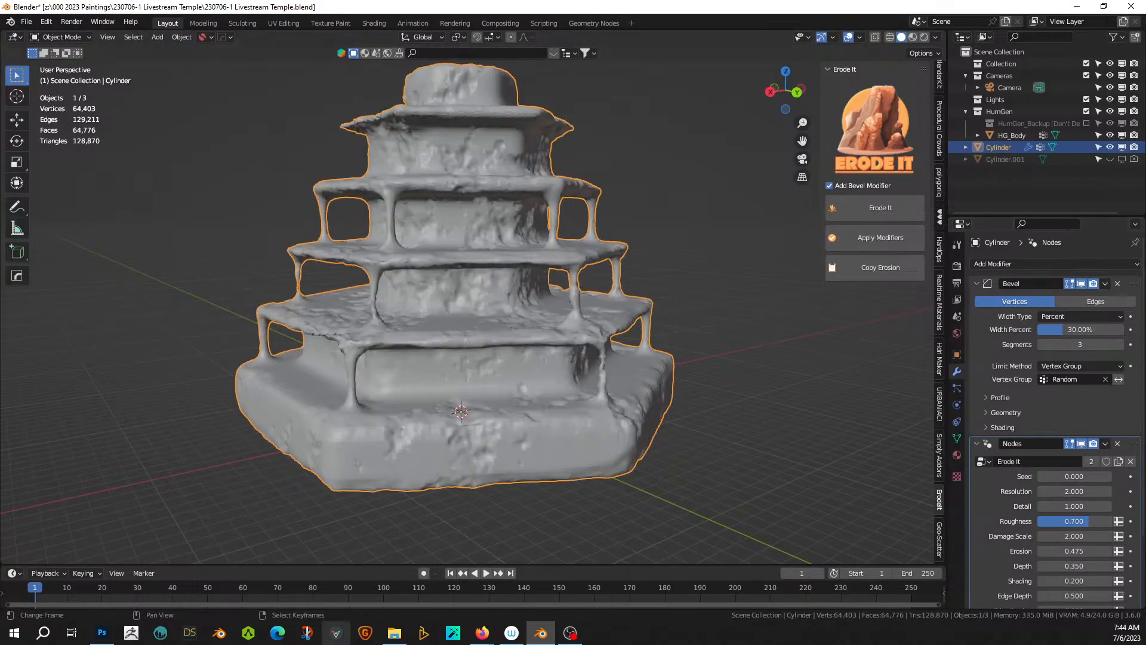
left_click(1054, 491)
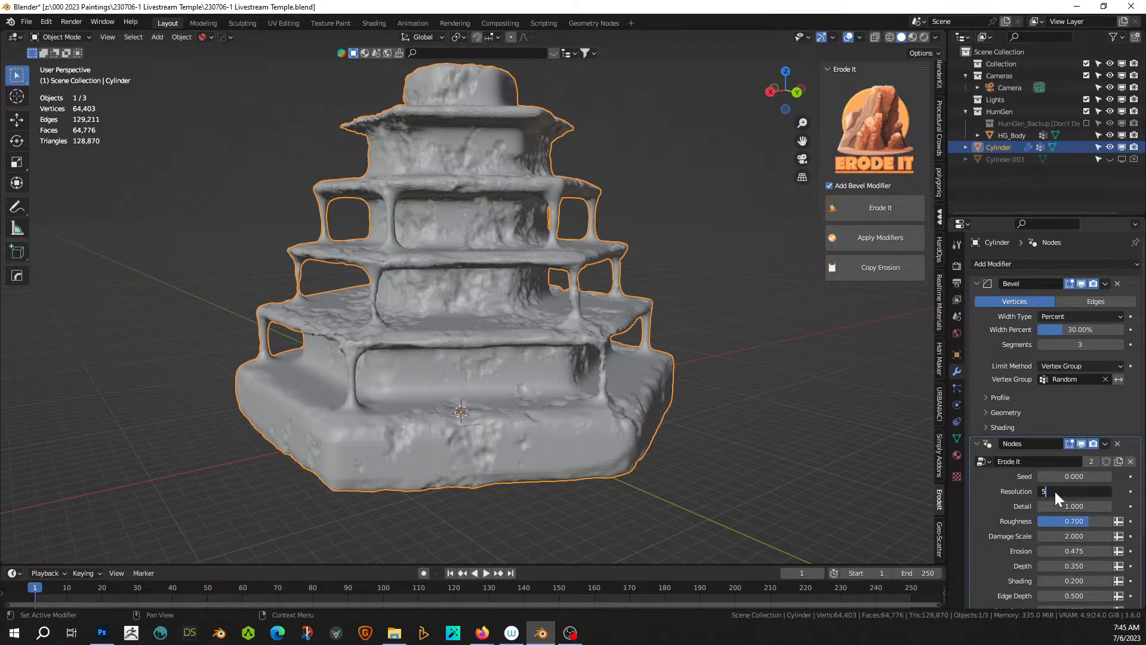
key("Return")
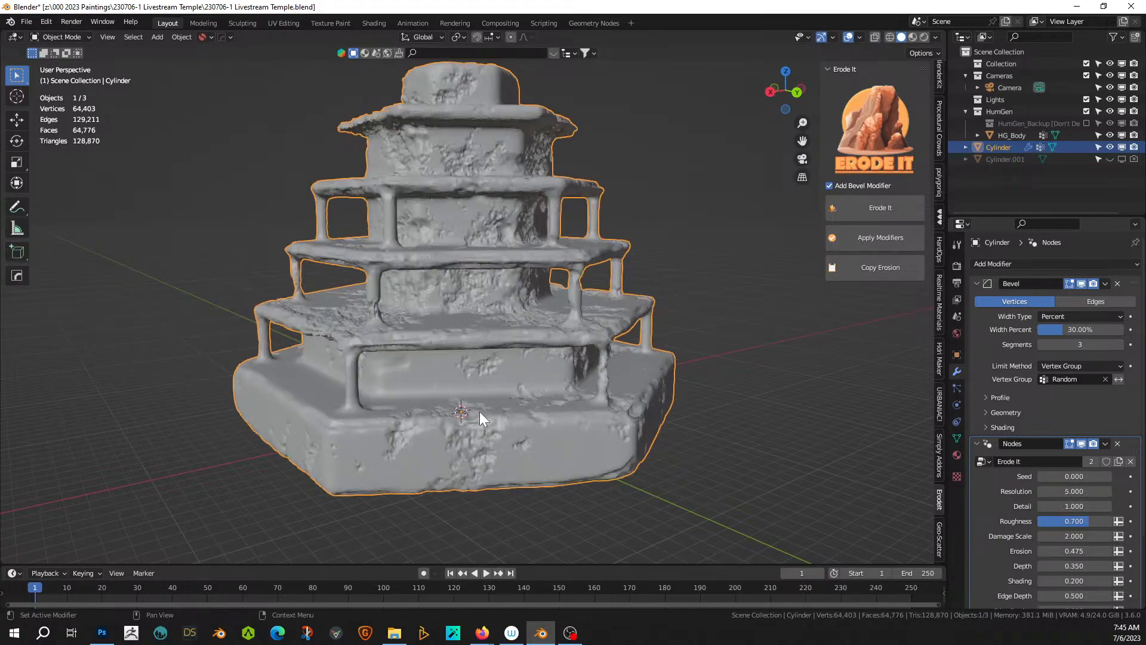
middle_click_drag(444, 402, 269, 357)
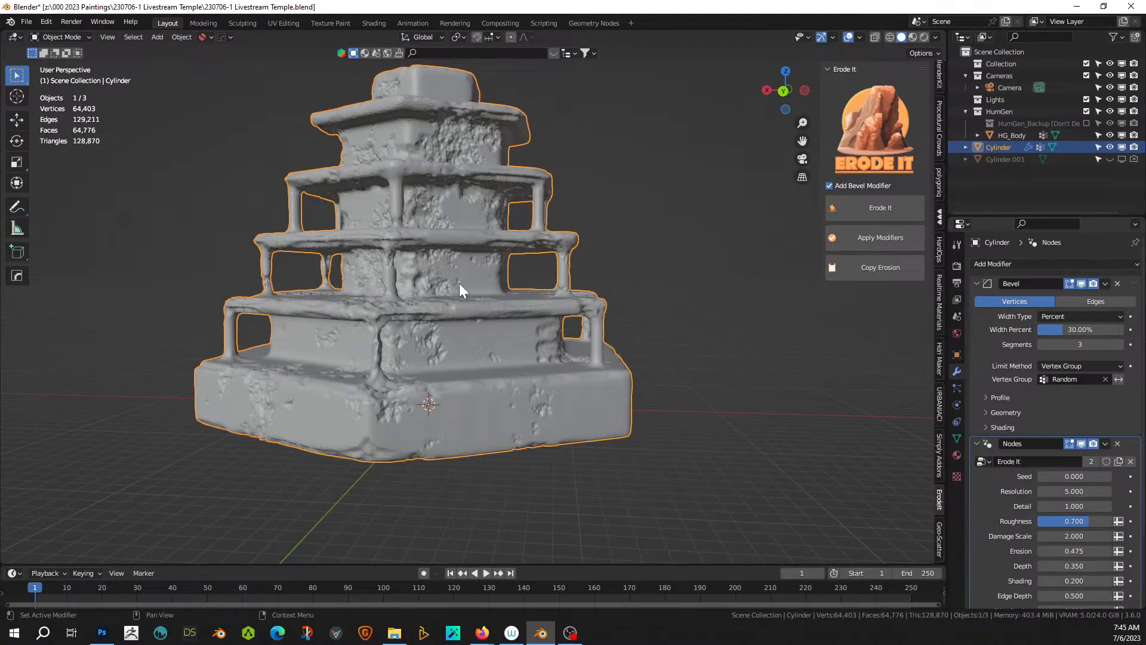
- Undo the erosion on the building
key("ctrl+z")
scroll(578, 338, "up", 2)
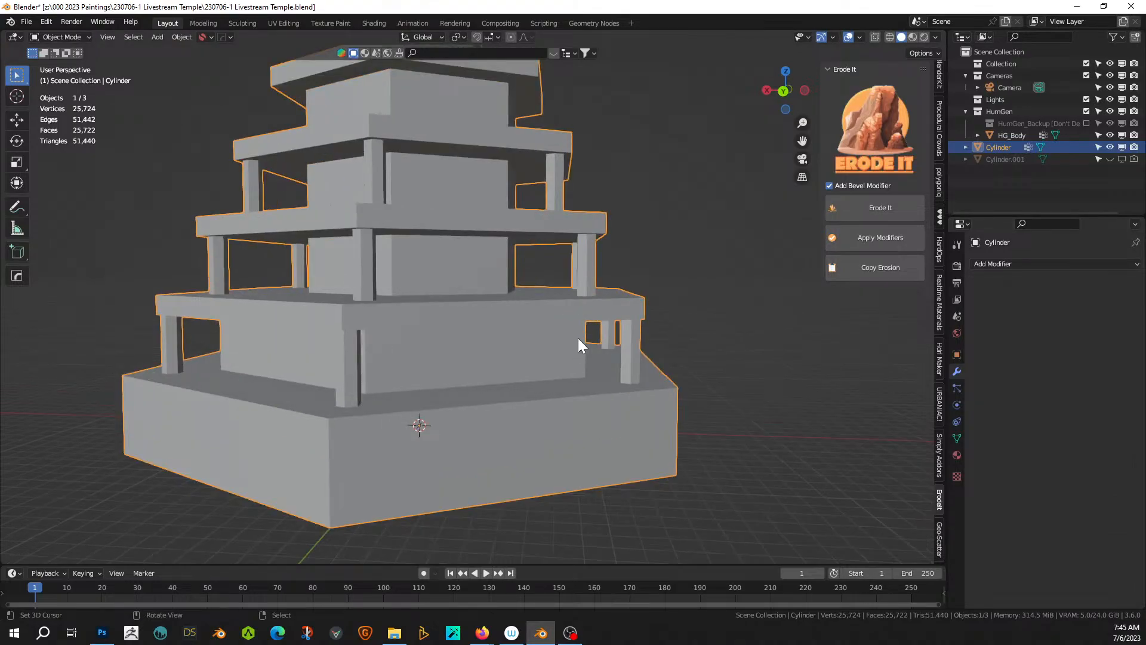
middle_click_drag(578, 338, 593, 342)
- Start appending from AutoRockyDesert.blend in the Terrain Generator folder of "00 Blender Geometry Examples" on the E: drive
key("F4")
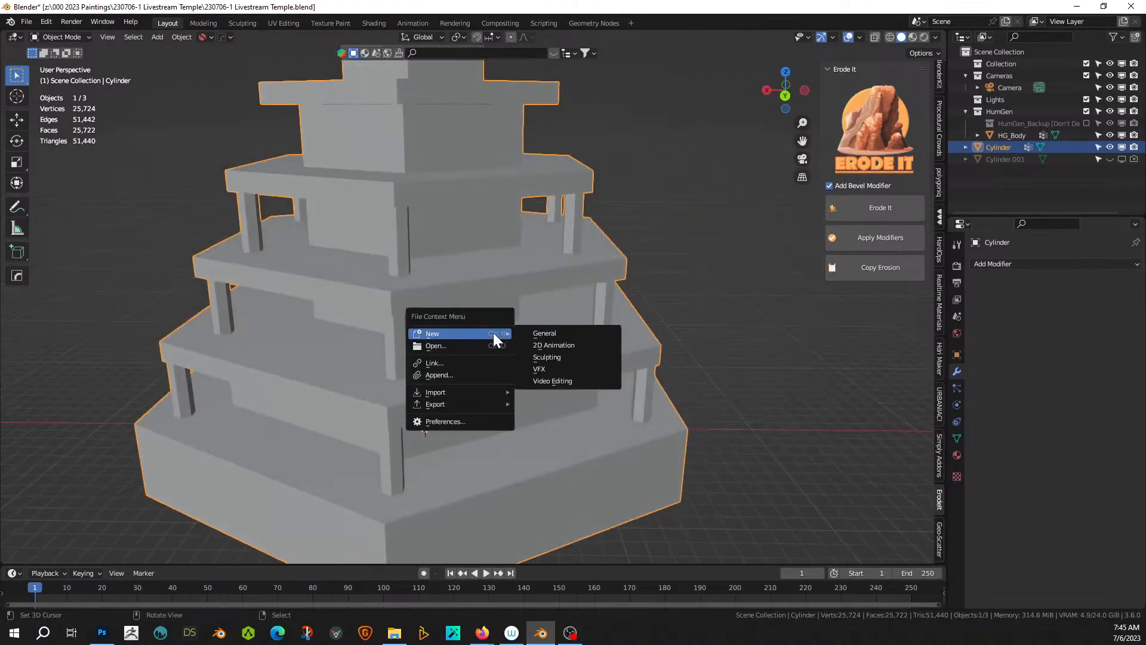
left_click(457, 375)
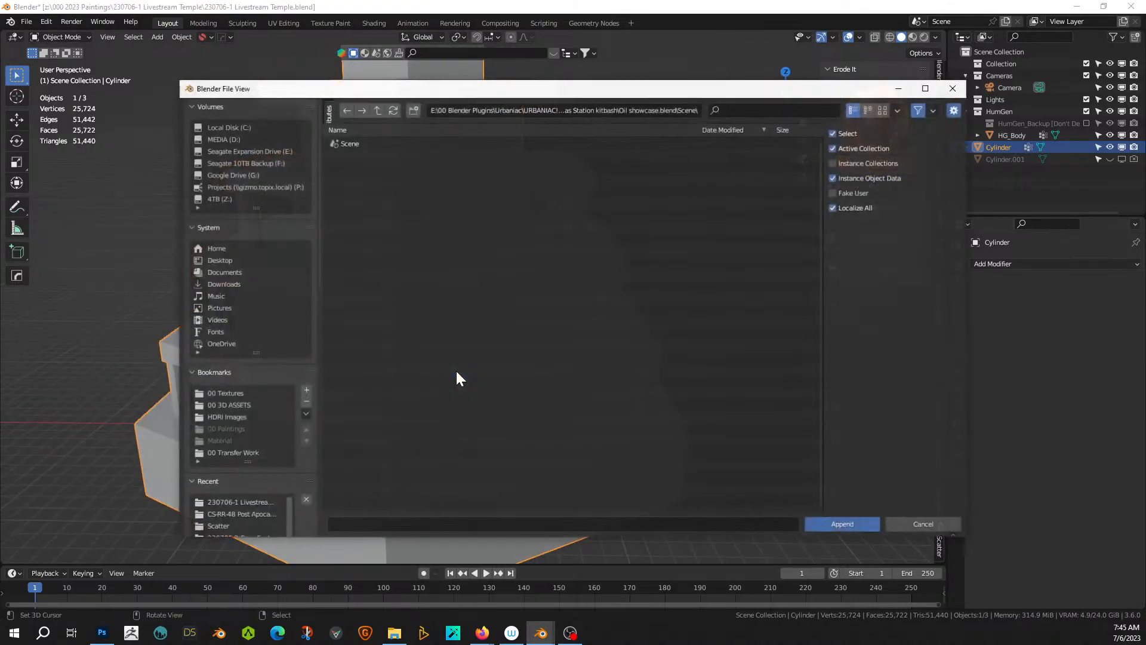
left_click(238, 405)
left_click(375, 109)
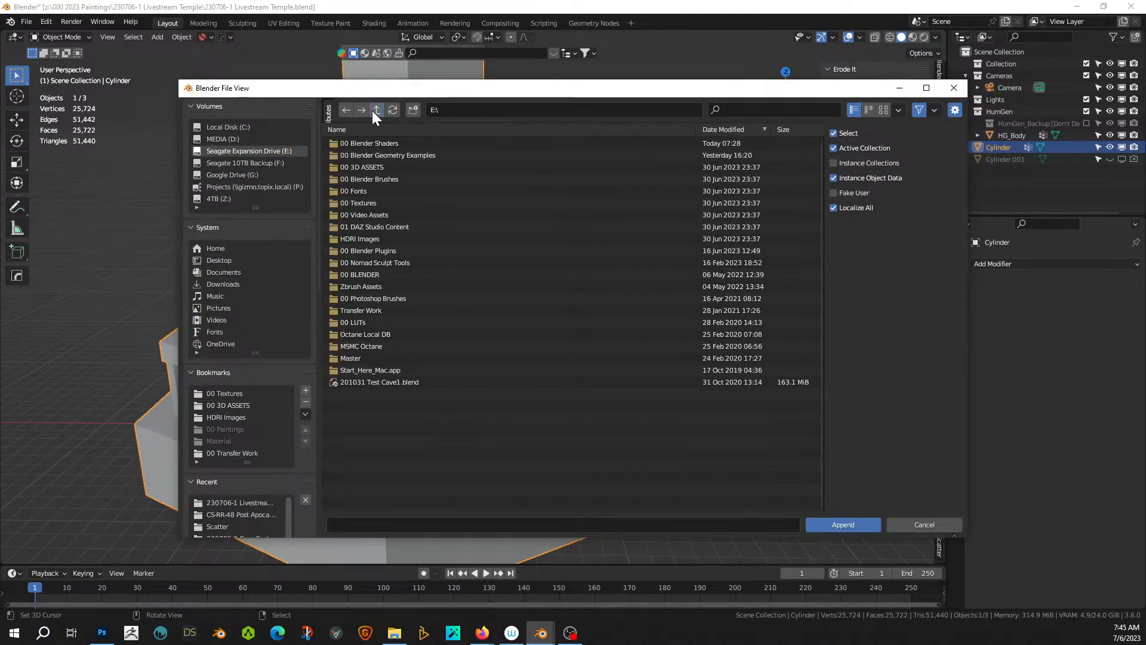
left_click(417, 156)
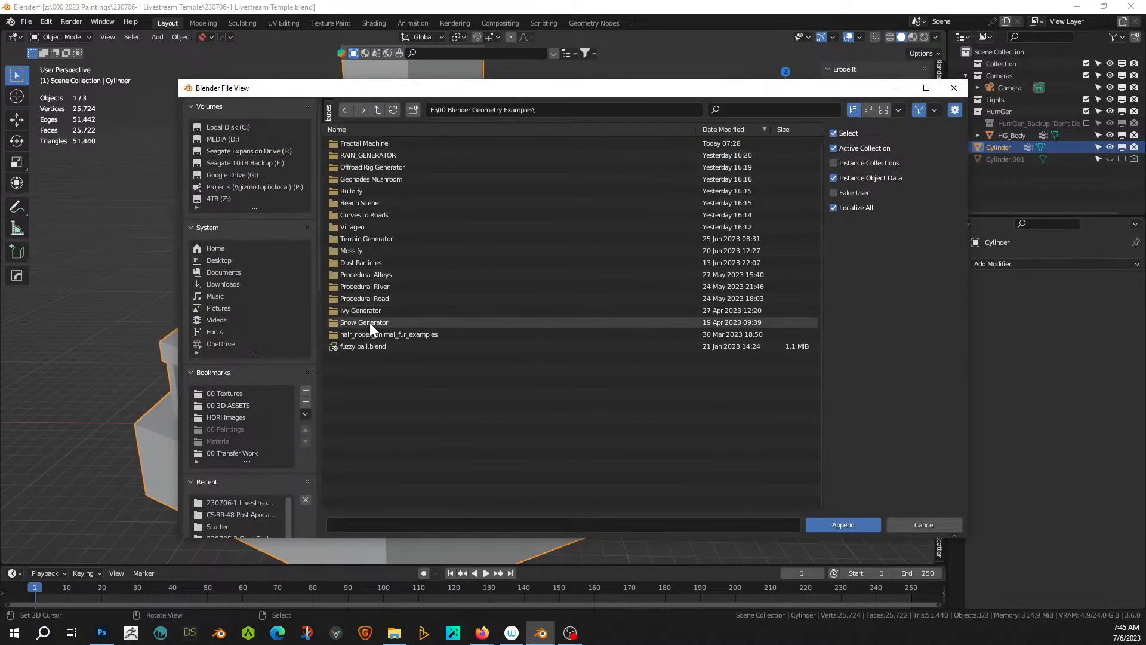
left_click(380, 238)
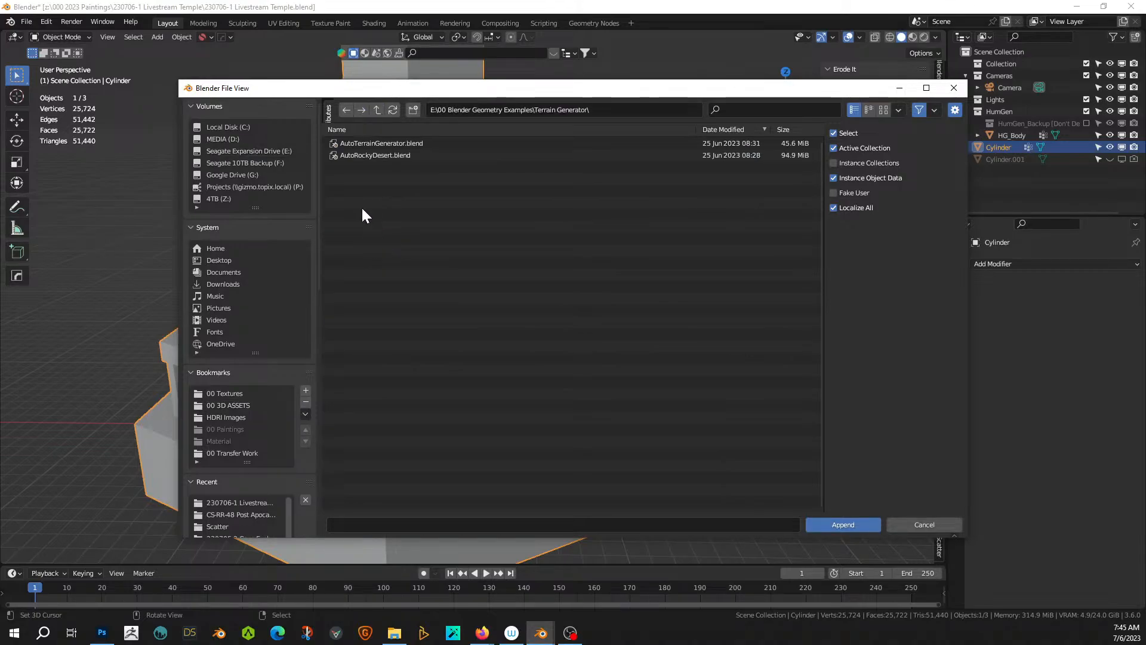
left_click(375, 156)
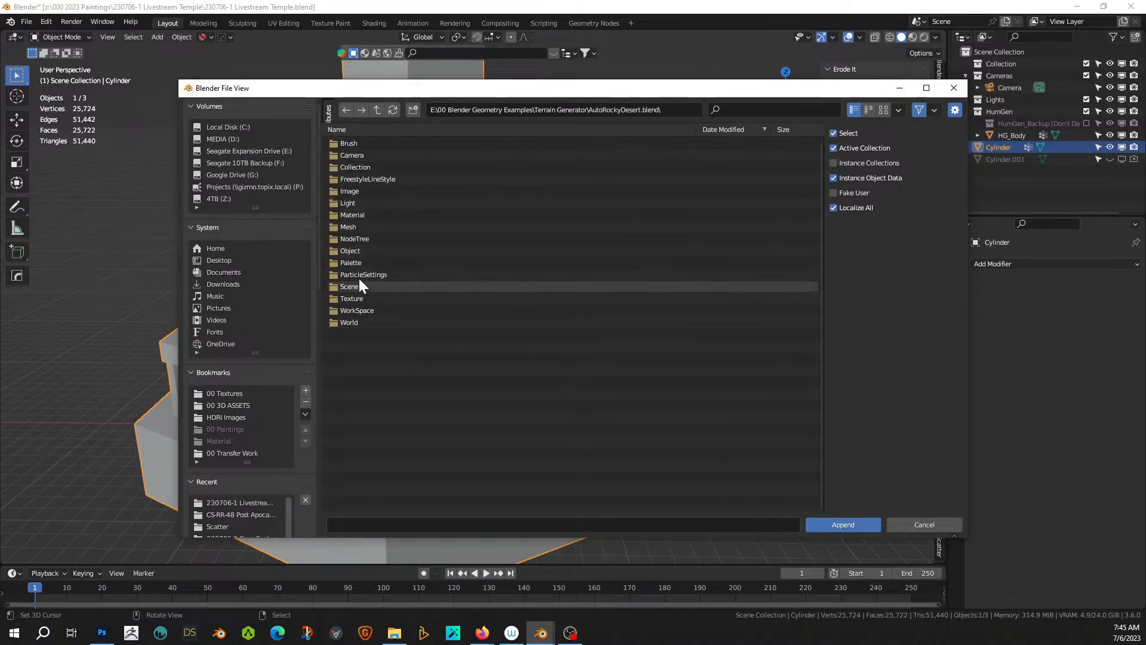
- Append the Terrain and Noise_Displacement node trees from the NodeTree category of AutoRockyDesert.blend
left_click(364, 236)
left_click(358, 156)
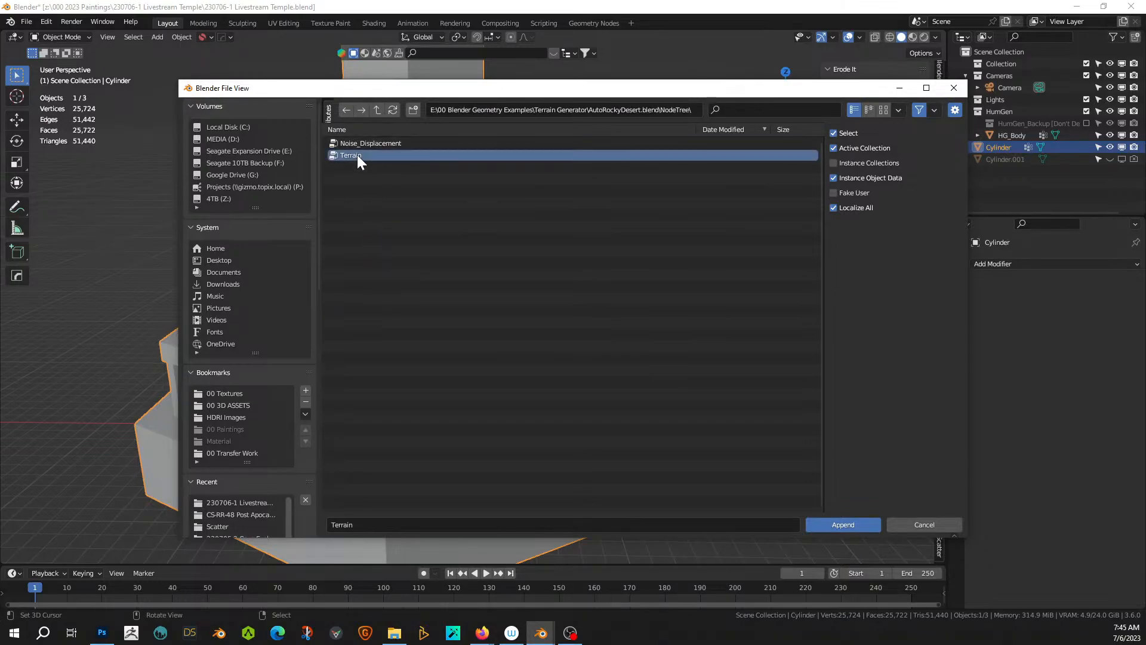
left_click(357, 142, "shift")
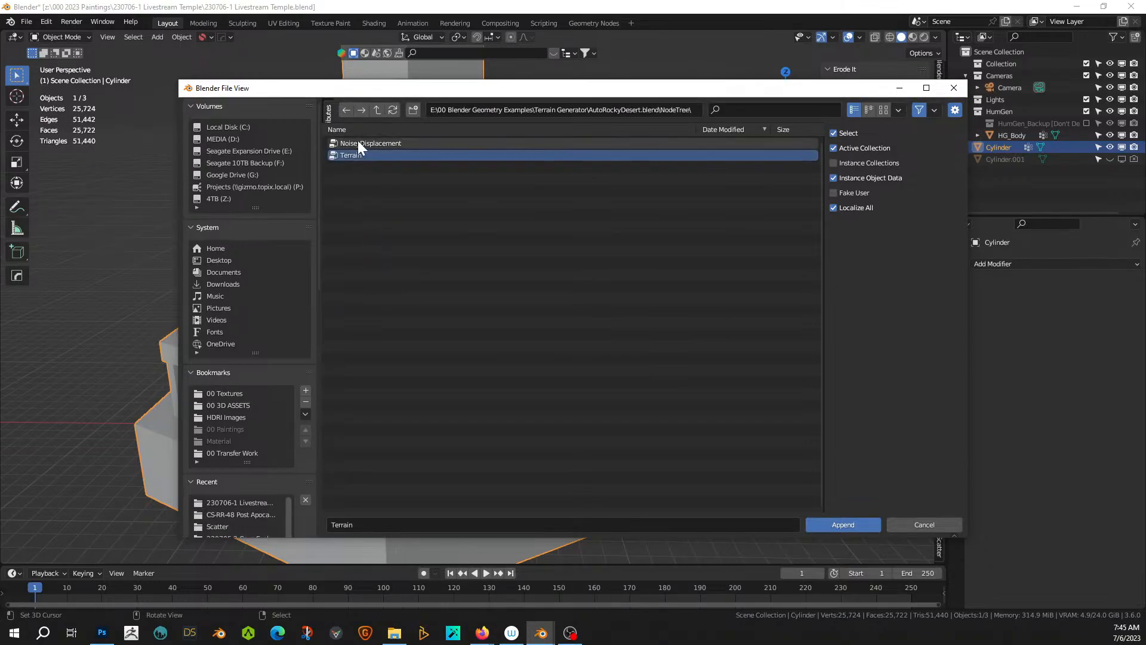
left_click(834, 523)
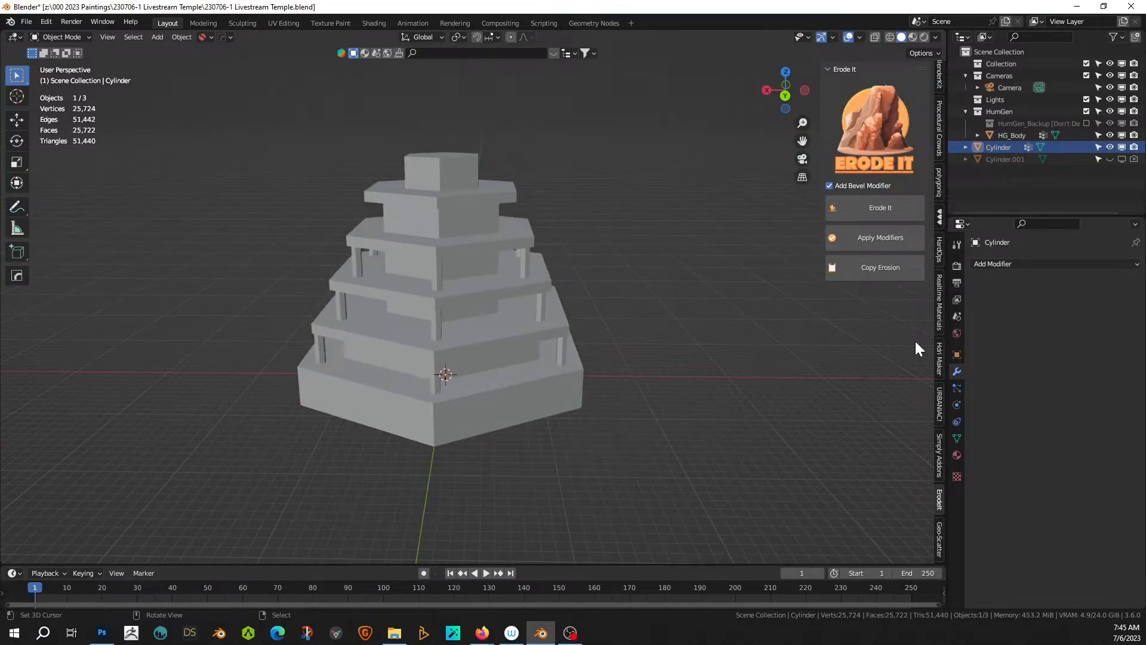
- Add a Geometry Nodes modifier to the building, assign the Terrain node group and inspect the rocky displacement
left_click(993, 265)
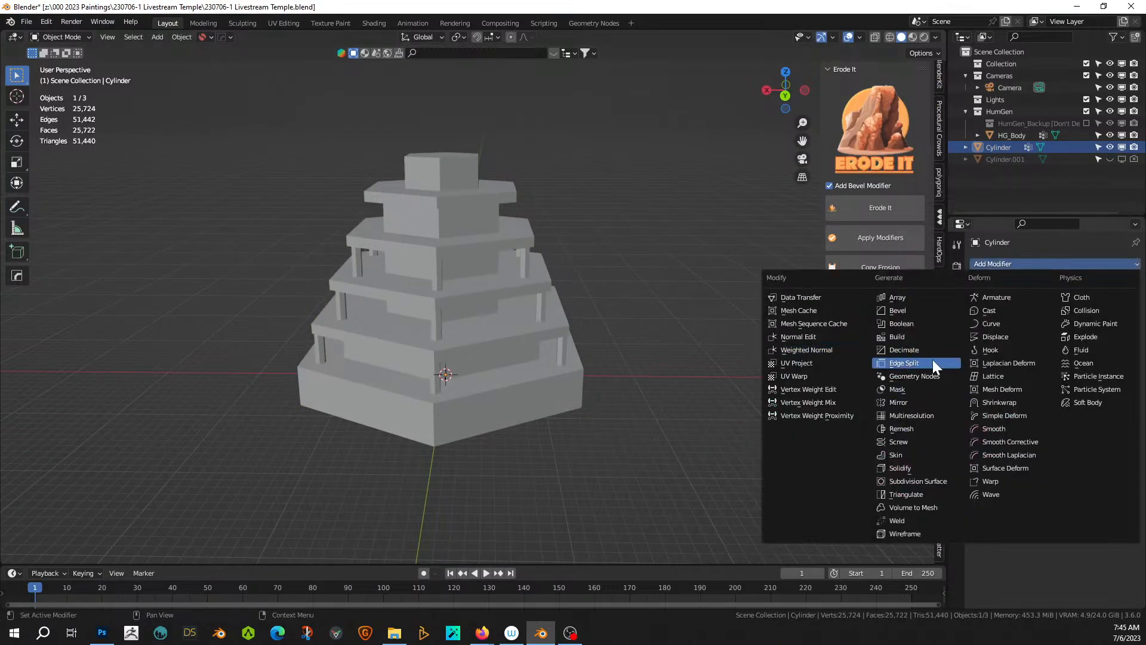
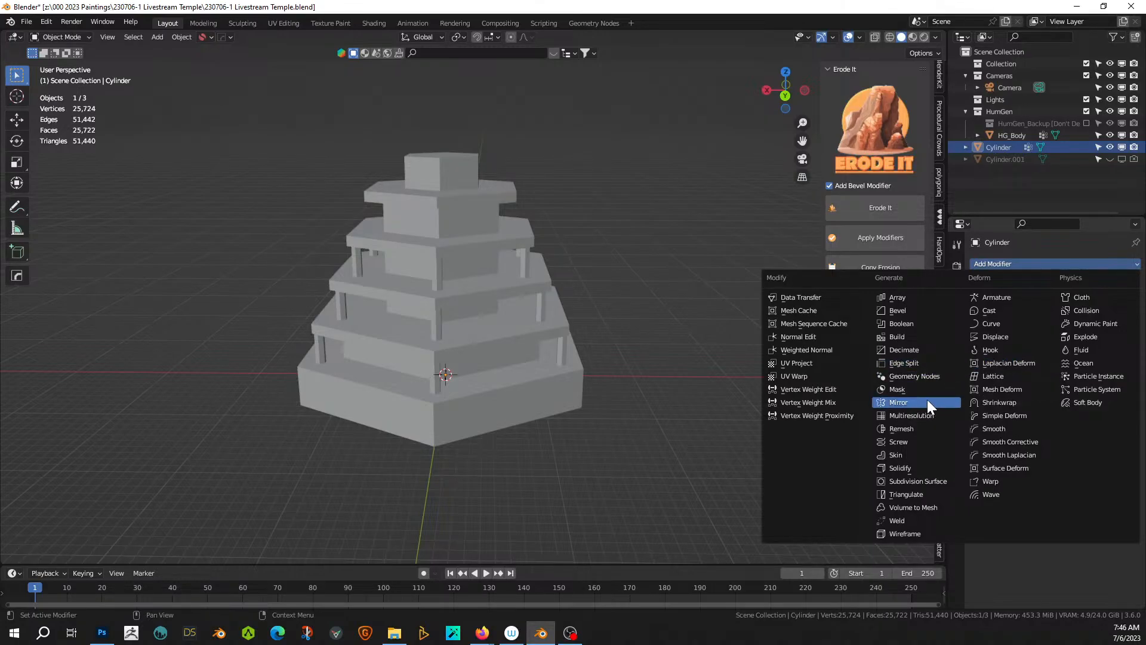
left_click(929, 377)
scroll(772, 357, "up", 3)
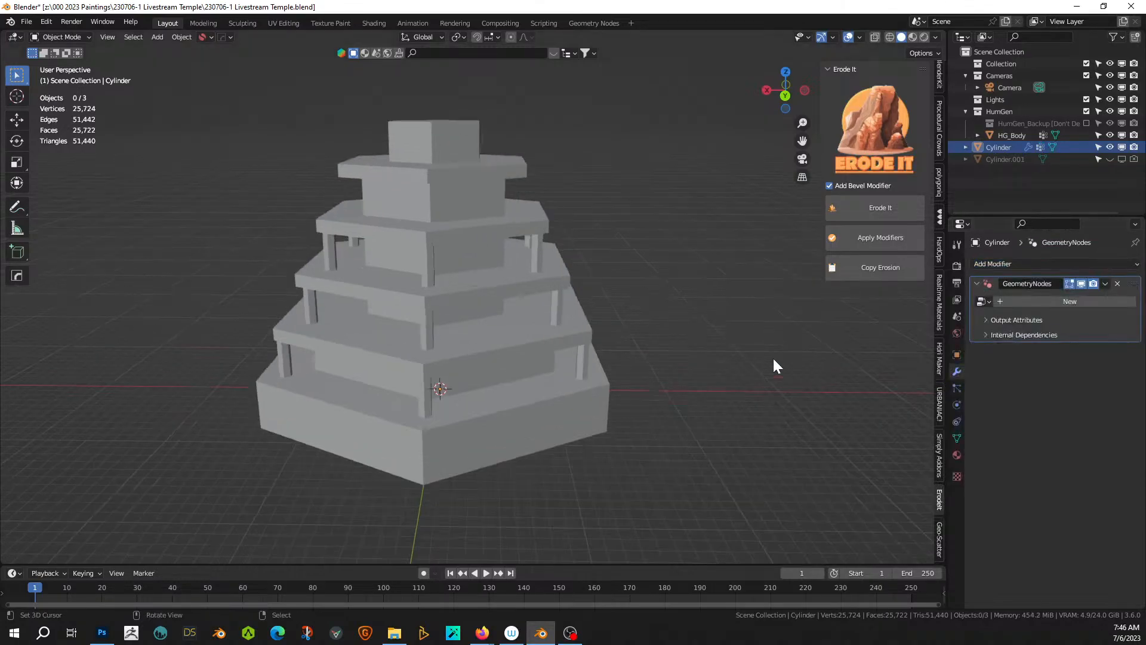
middle_click_drag(755, 356, 753, 343)
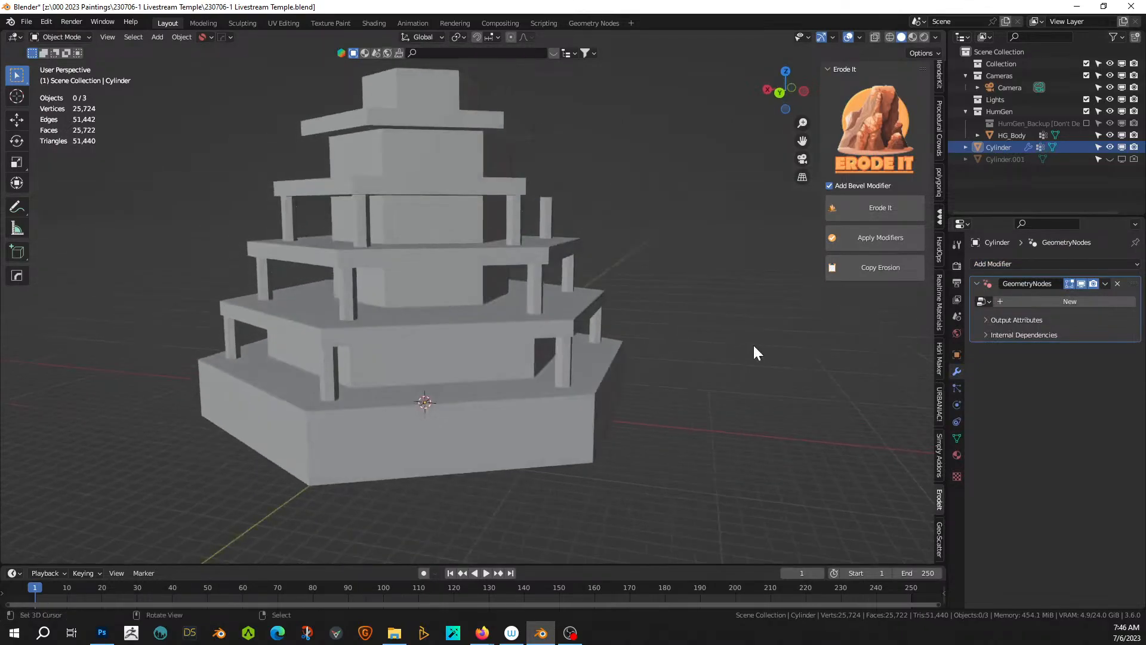
left_click(990, 299)
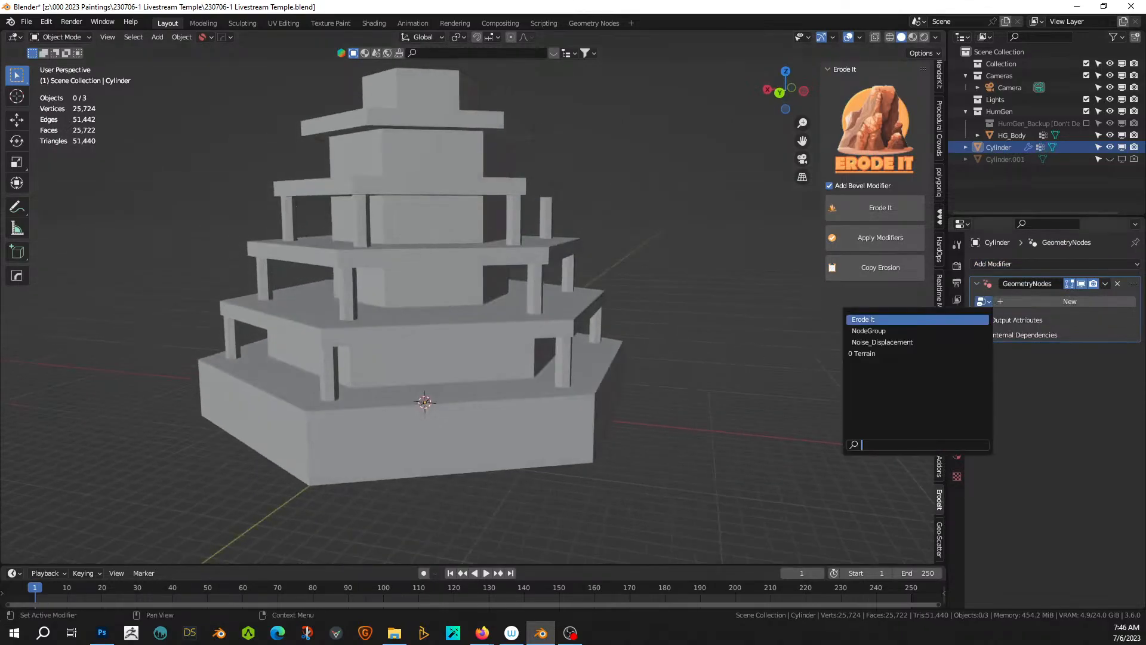
left_click(882, 353)
middle_click_drag(611, 357, 561, 333)
scroll(614, 378, "up", 4)
scroll(703, 355, "down", 3)
scroll(335, 365, "up", 4)
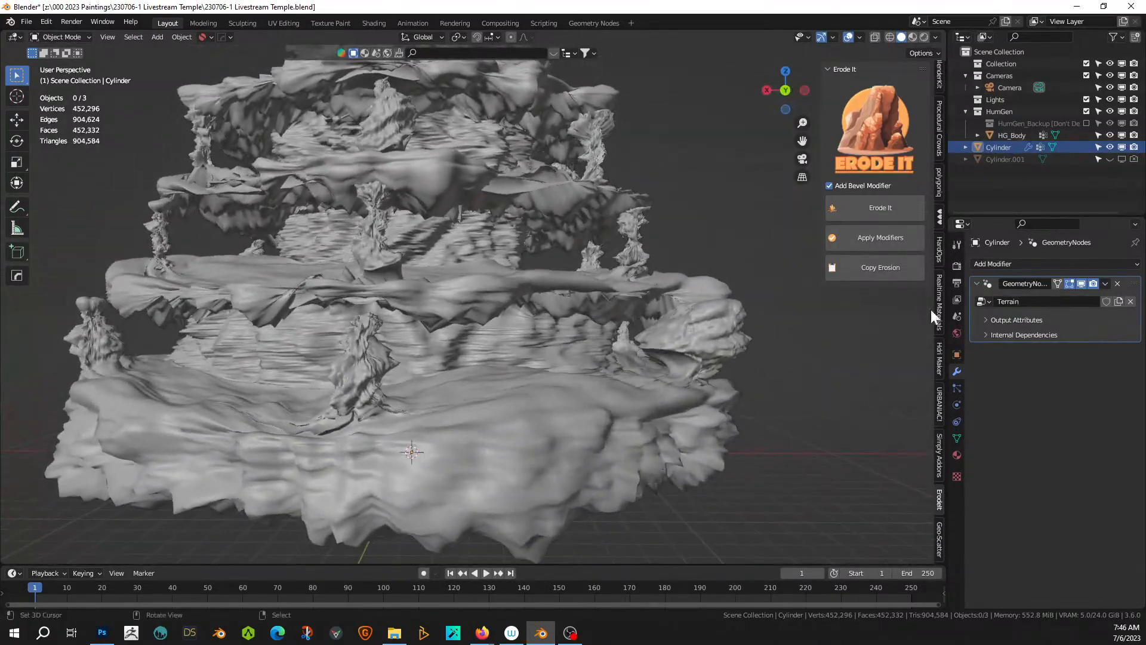
- Remove the Terrain Geometry Nodes modifier from the building and view the plain tiers from several angles
left_click(1118, 283)
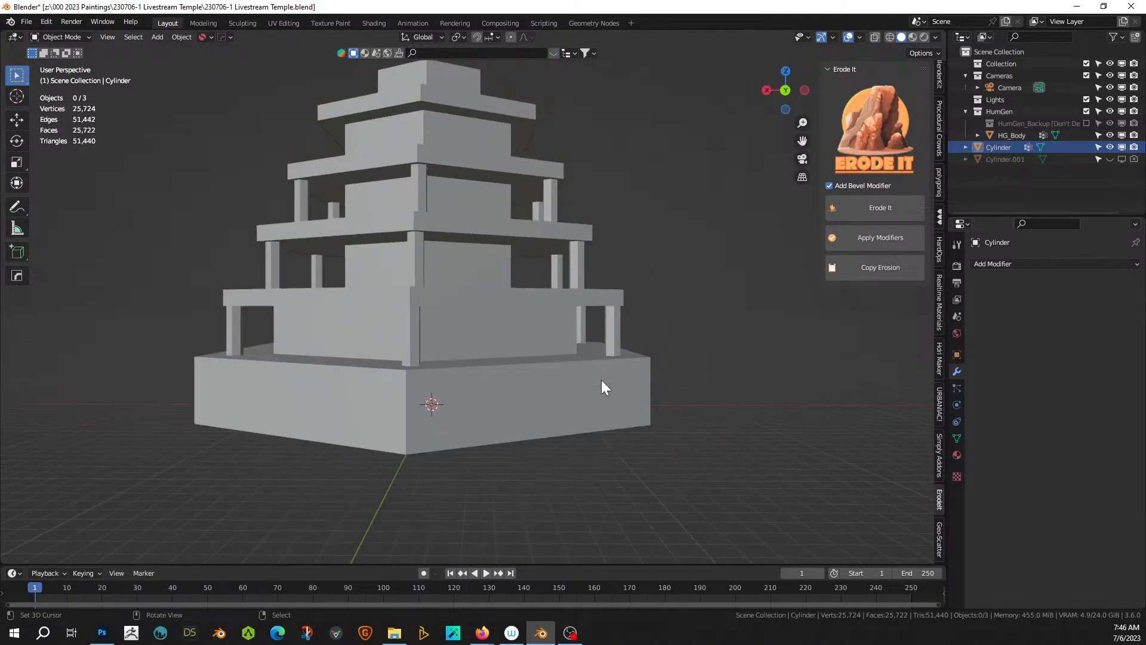
middle_click_drag(600, 380, 589, 412)
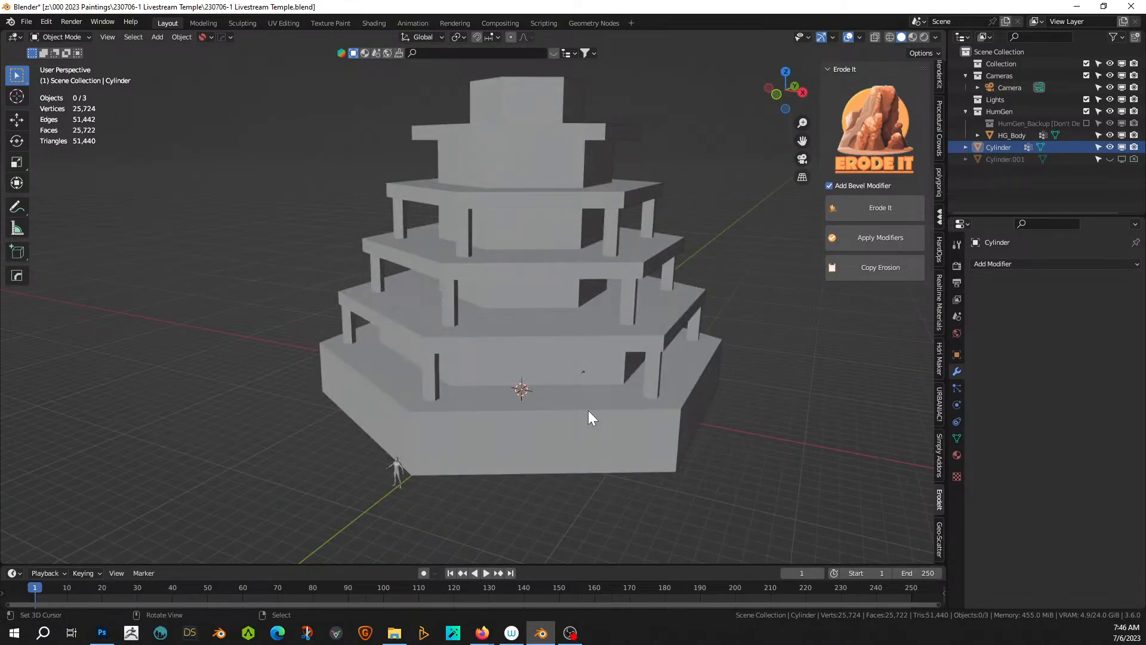
middle_click_drag(589, 412, 628, 405)
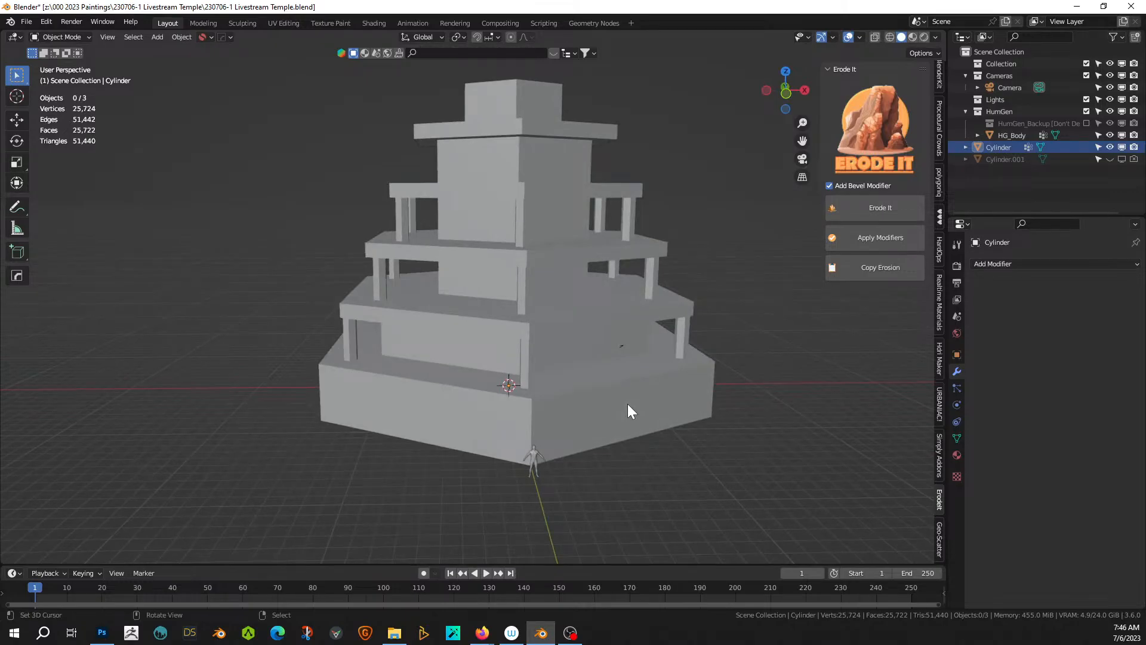
middle_click_drag(615, 346, 596, 435)
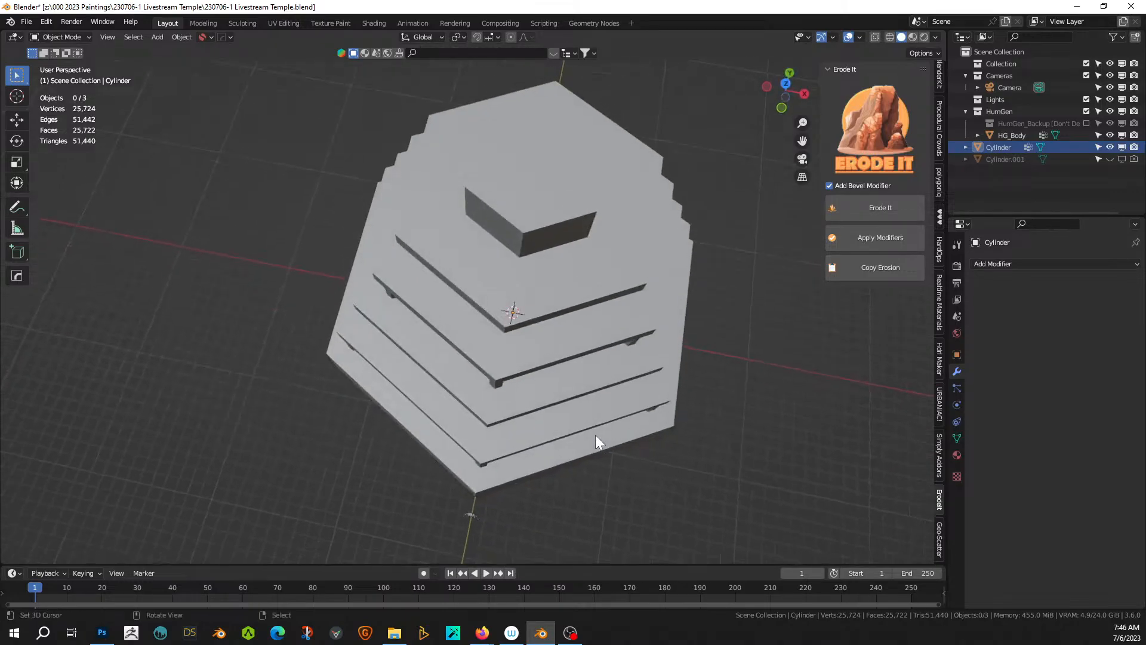
- Enter the building's Edit Mode and add one centred vertical loop cut down the front side of the top block and upper tiers
left_click(562, 273)
key("Tab")
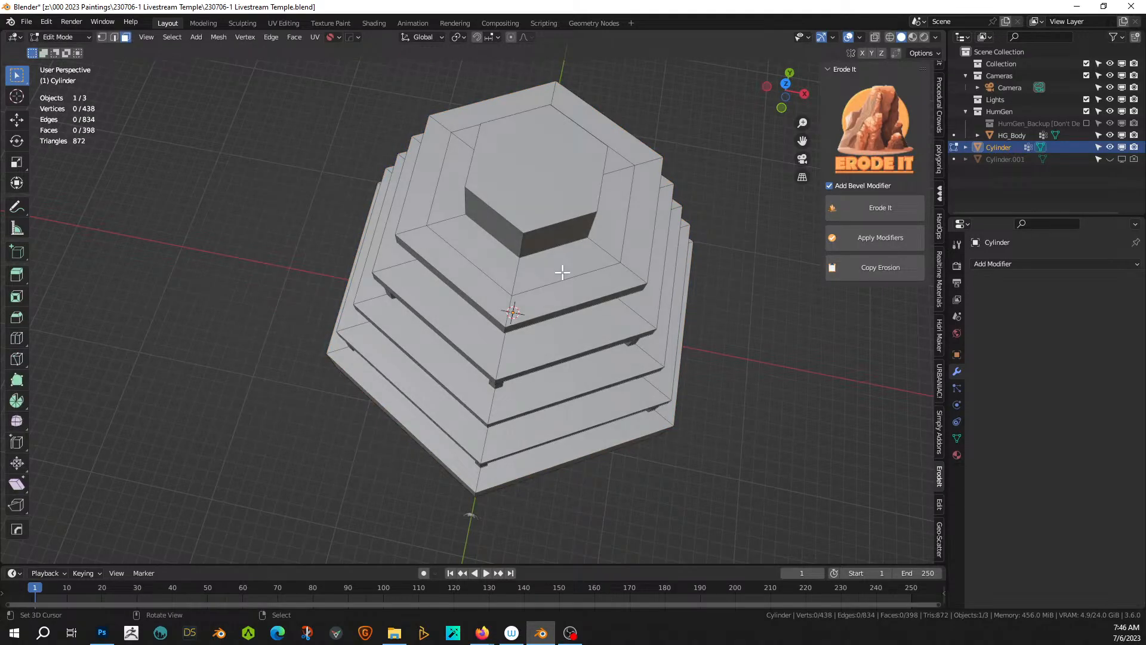
middle_click_drag(562, 272, 554, 251)
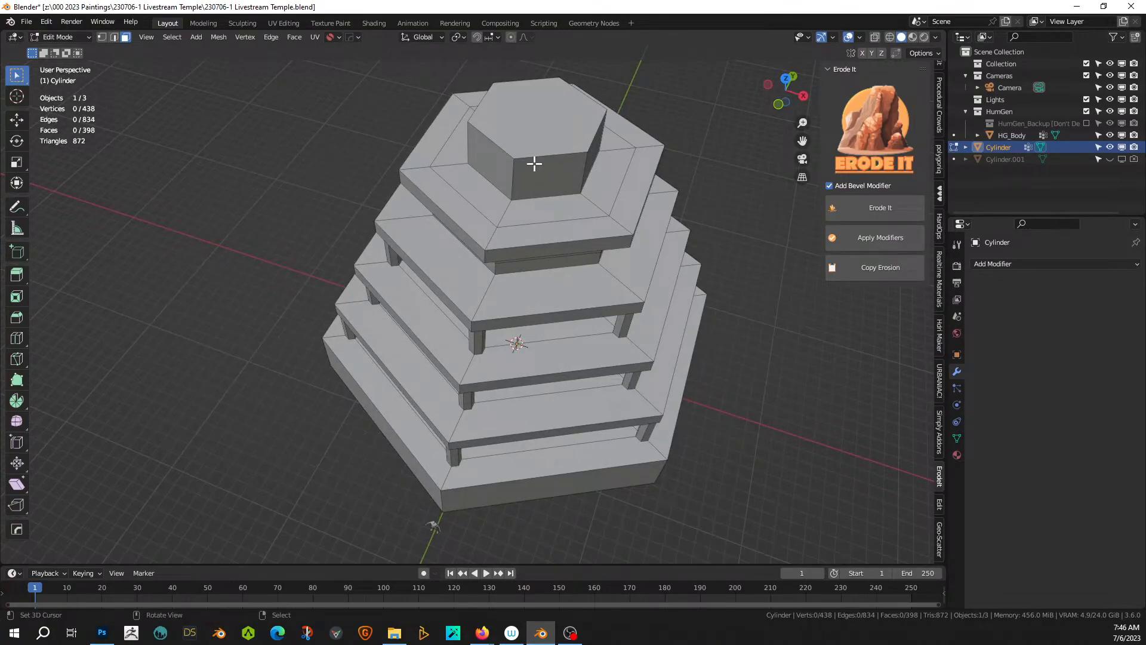
mouse_move(531, 188)
middle_mouse_down()
mouse_move(556, 233)
mouse_move(581, 215)
mouse_move(545, 202)
middle_mouse_up()
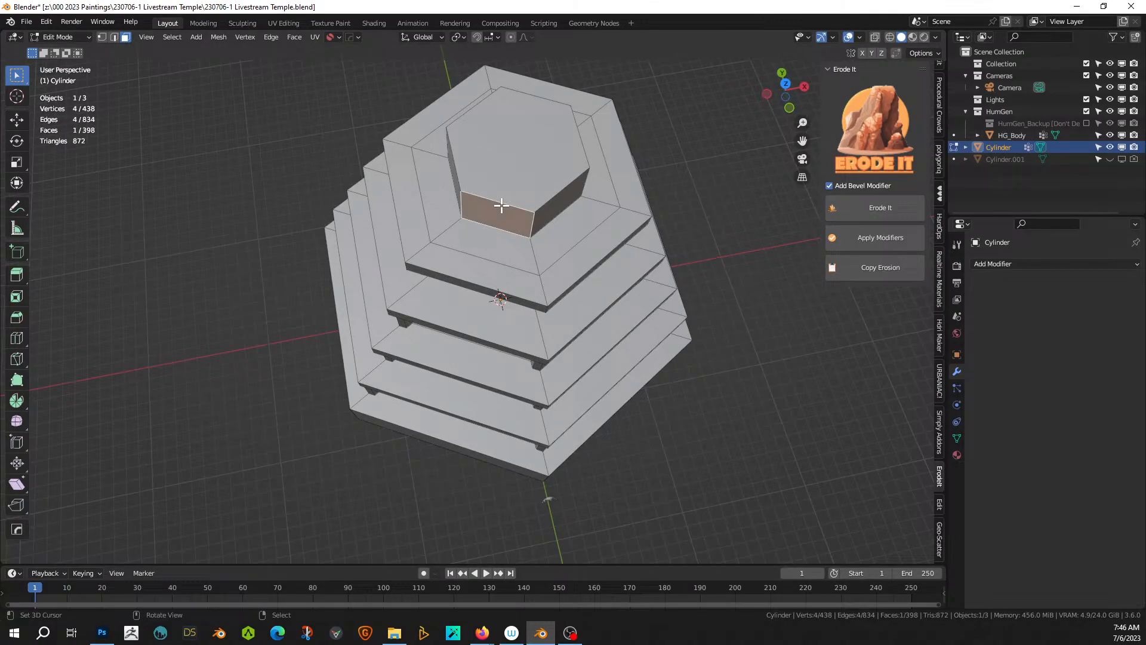
key("2")
key("ctrl+r")
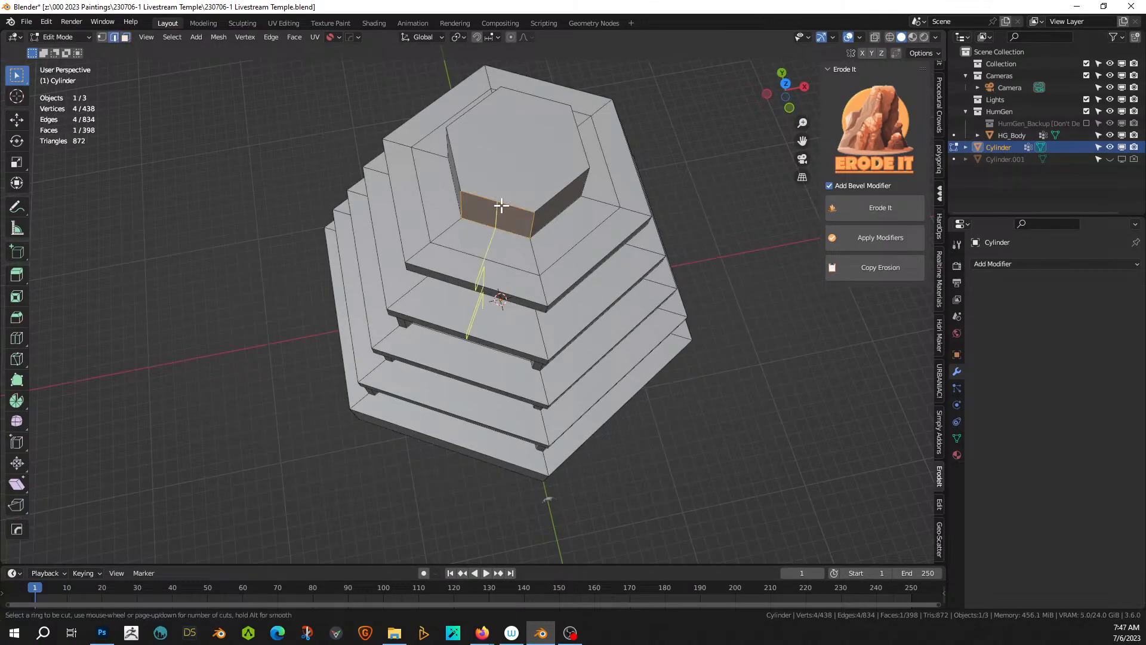
left_click(502, 205)
right_click(502, 205)
middle_click_drag(465, 449, 477, 358)
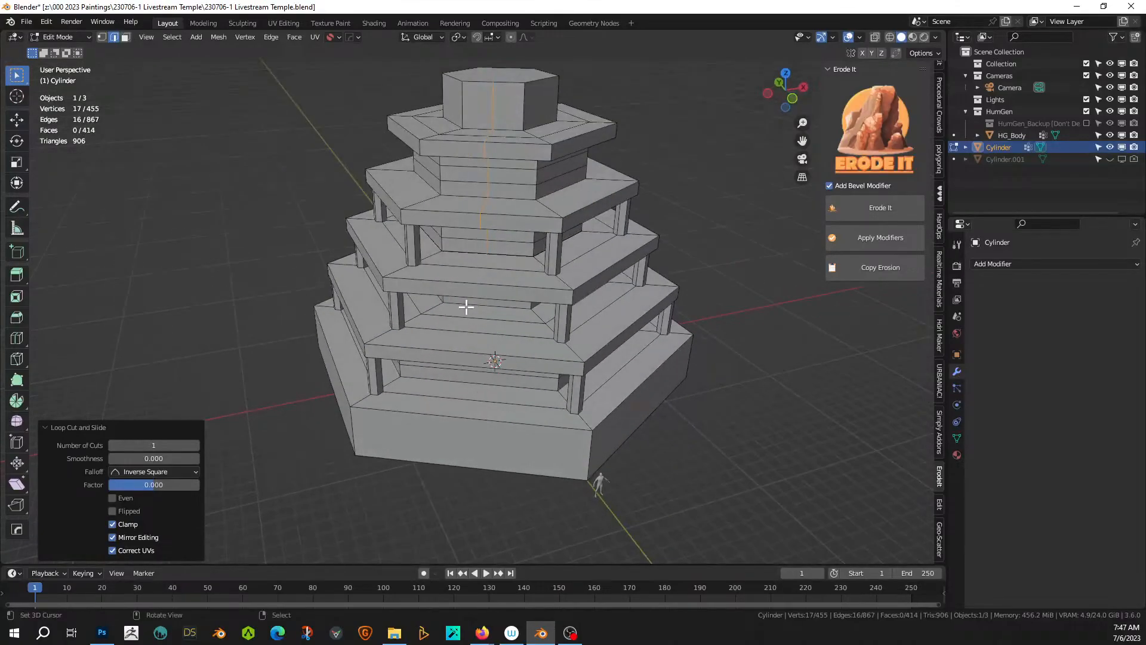
left_click(483, 255)
left_click(482, 265)
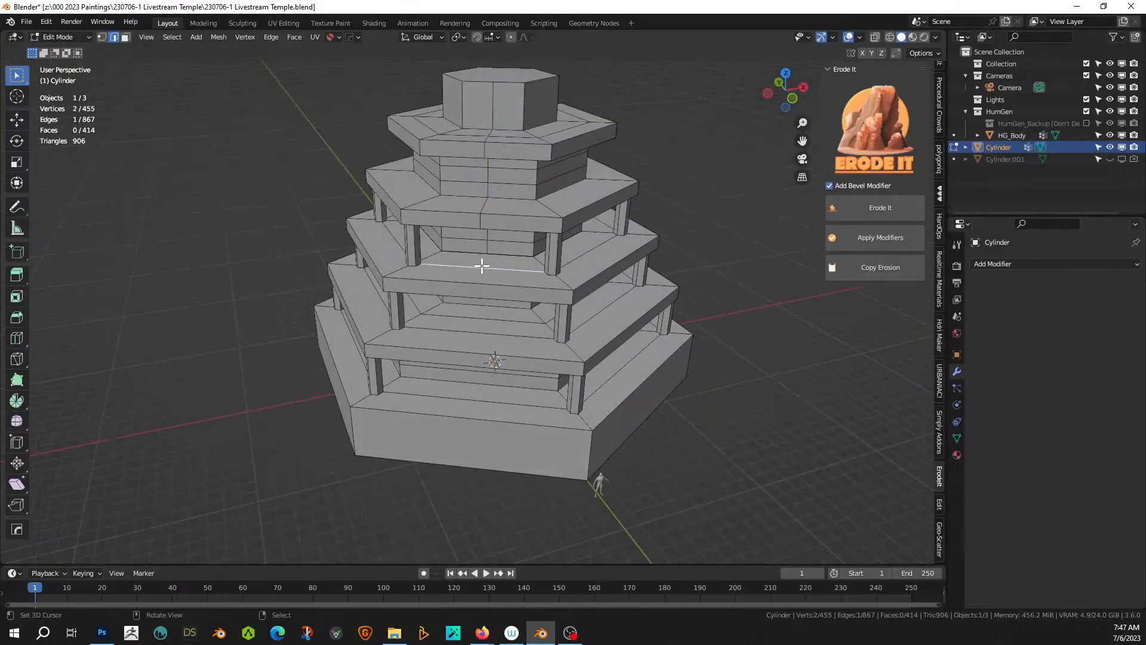
key("ctrl+r")
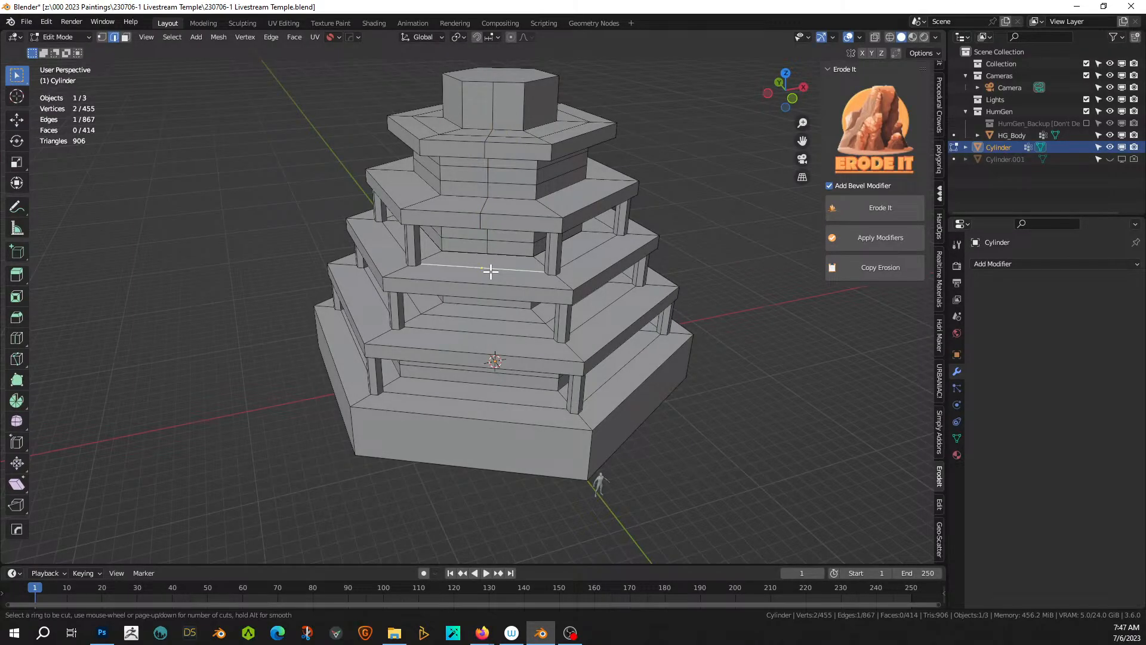
key("Escape")
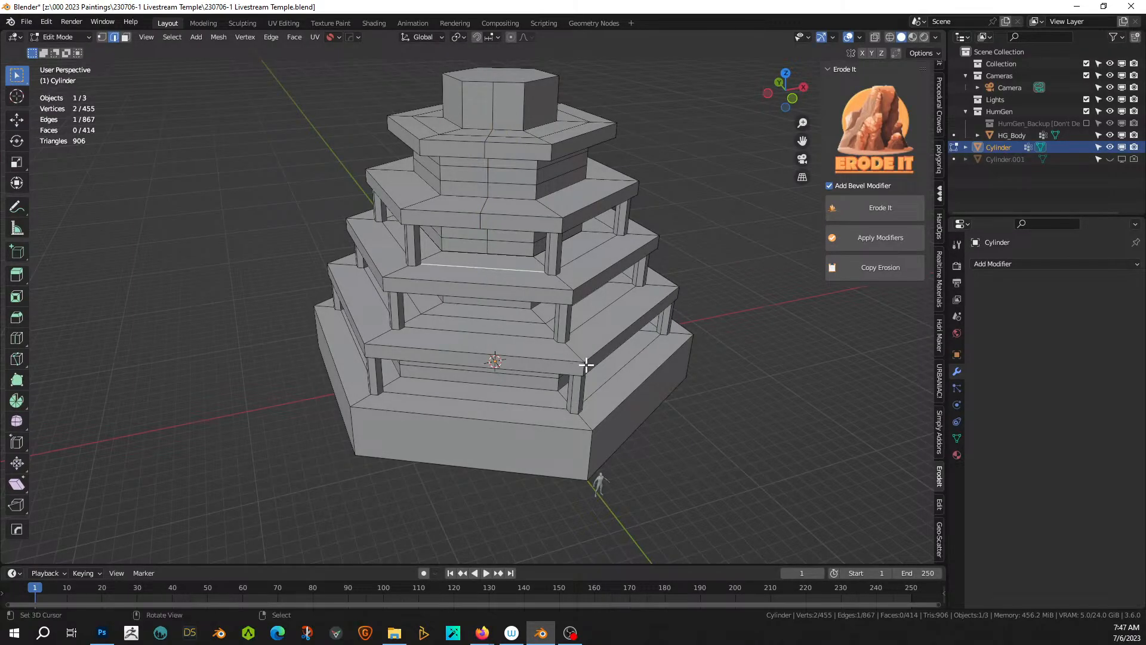
- Add a centred vertical loop cut to the front face of the hexagonal base
key("Tab")
middle_click_drag(586, 364, 618, 370)
scroll(513, 338, "up", 2)
key("Tab")
scroll(523, 379, "down", 3)
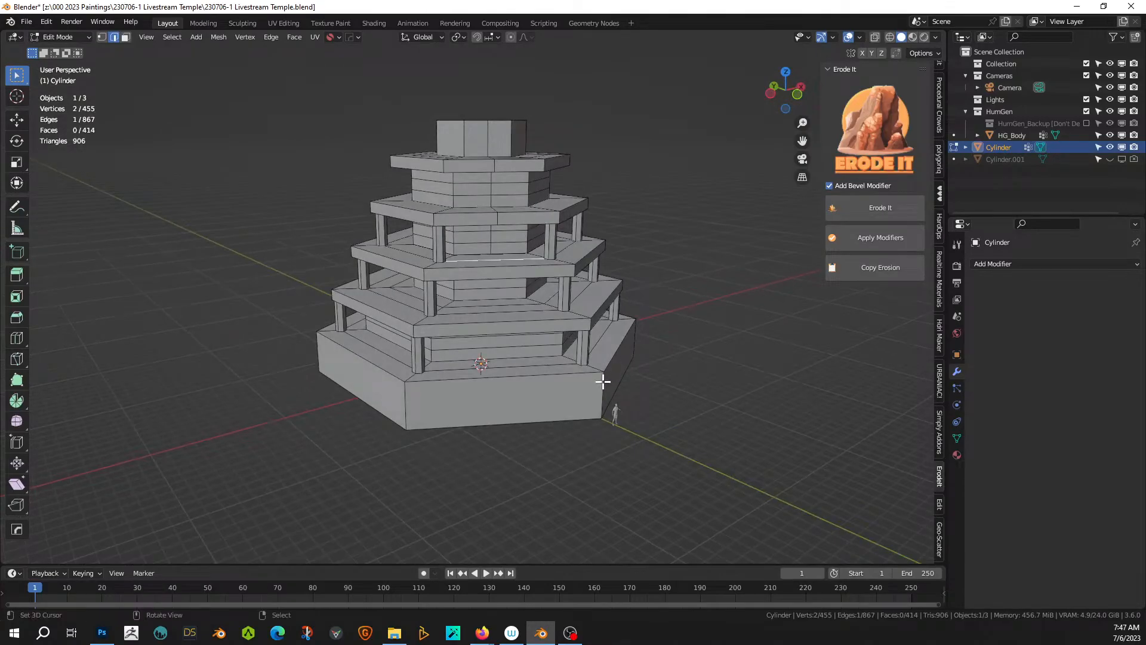
key("ctrl+r")
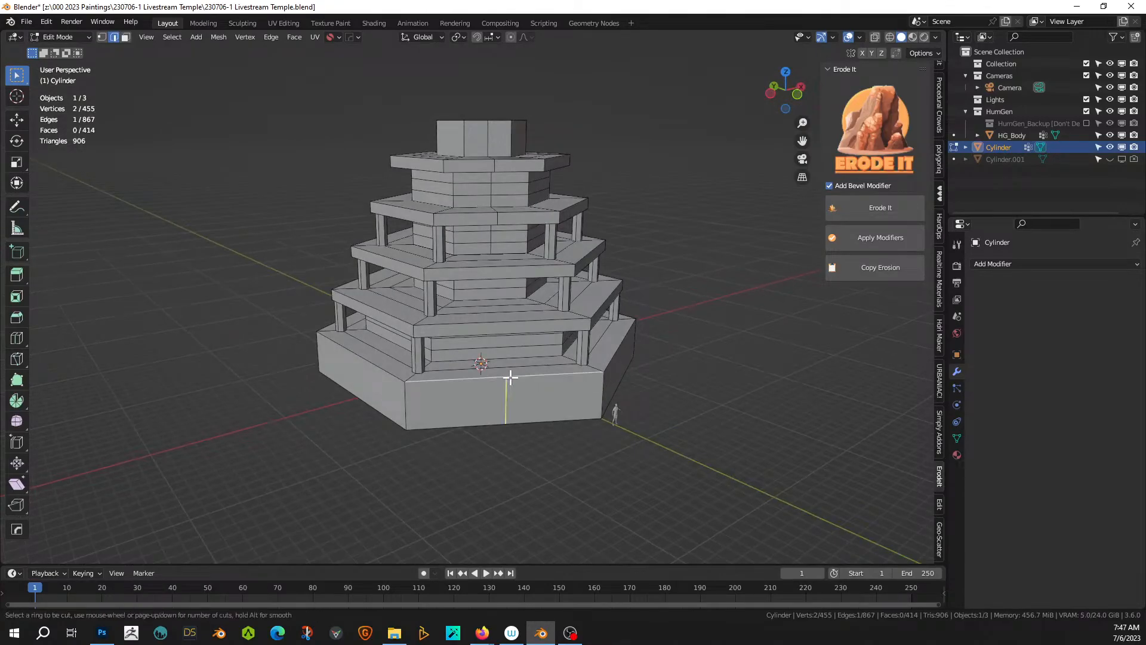
left_click(511, 377)
left_click(510, 377)
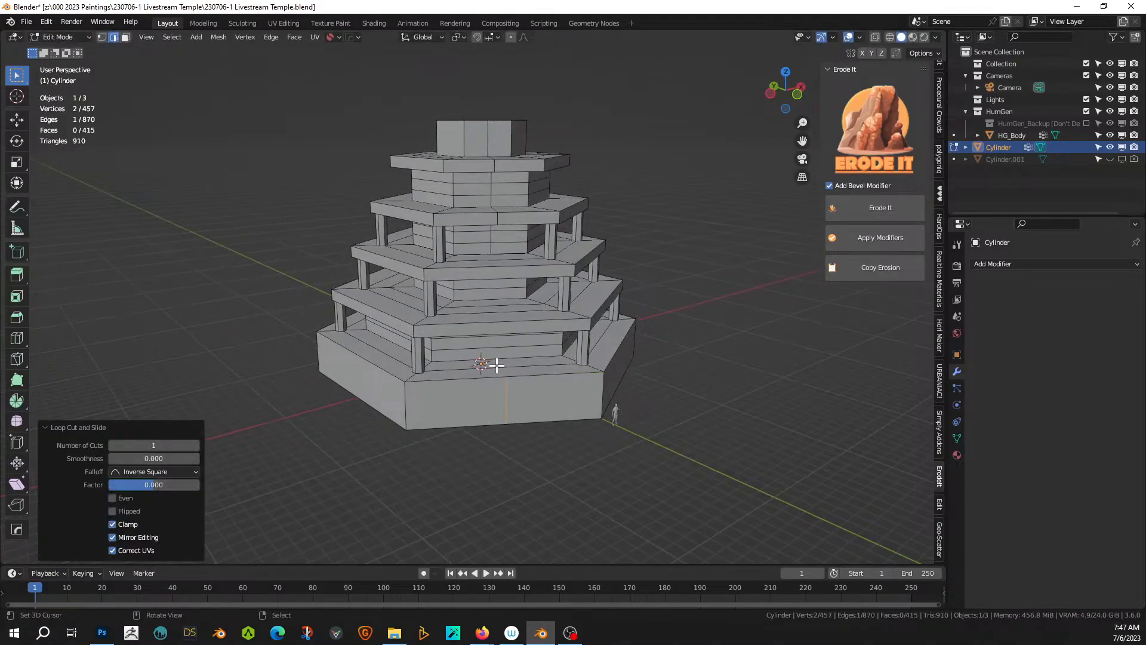
key("ctrl+r")
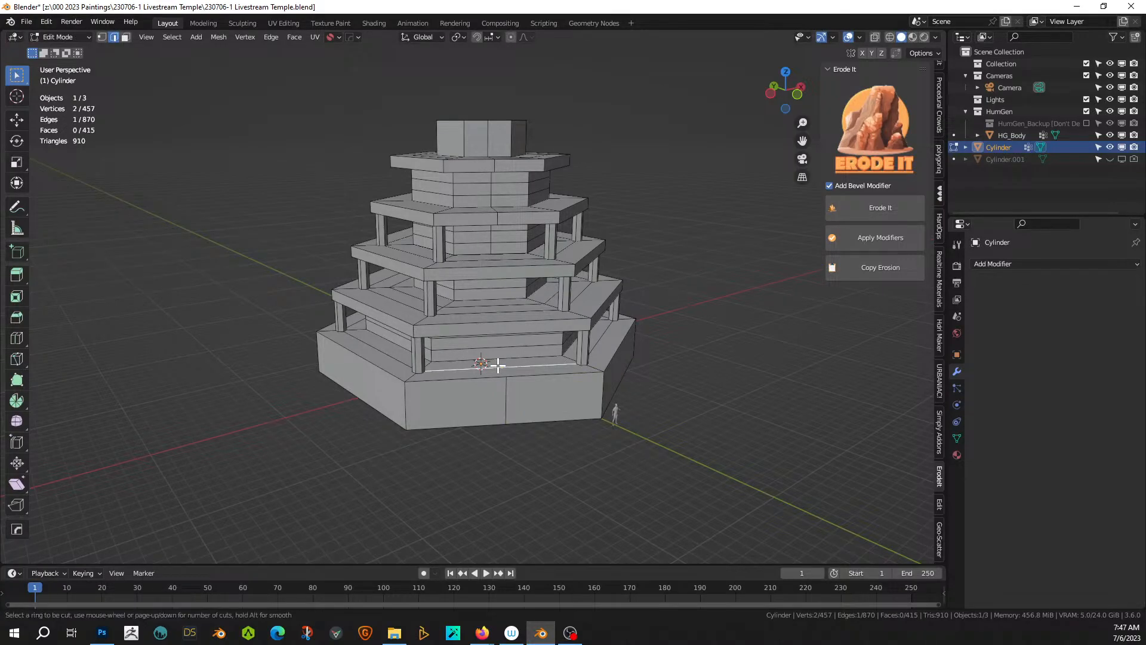
key("Escape")
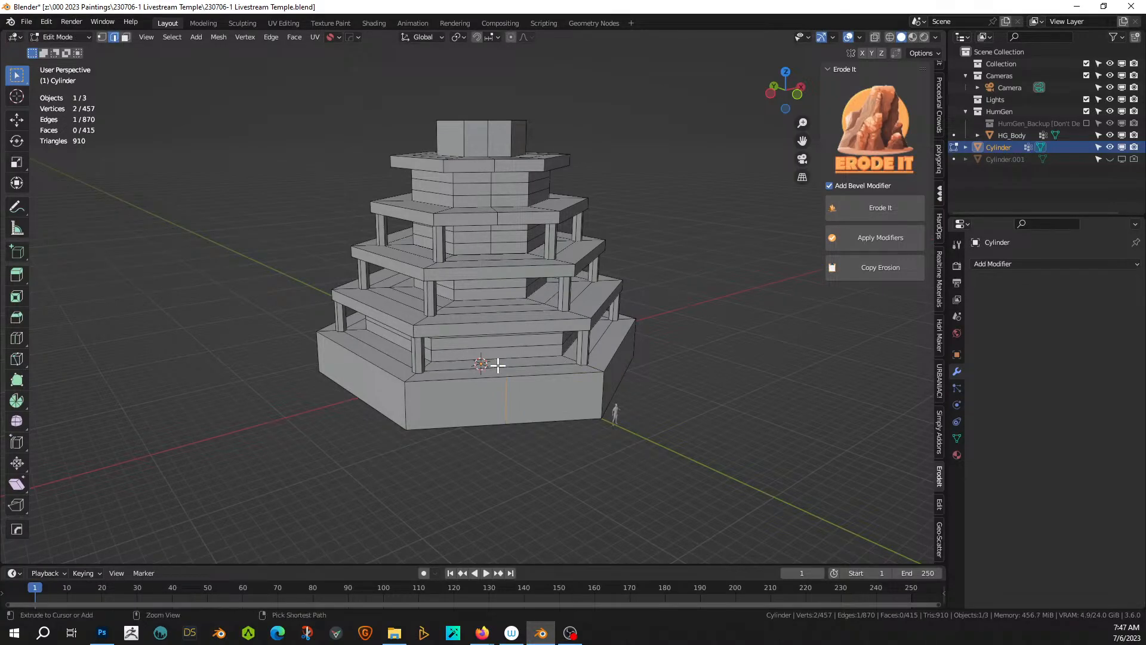
- Select the whole building mesh and merge its vertices by distance
key("a")
key("m")
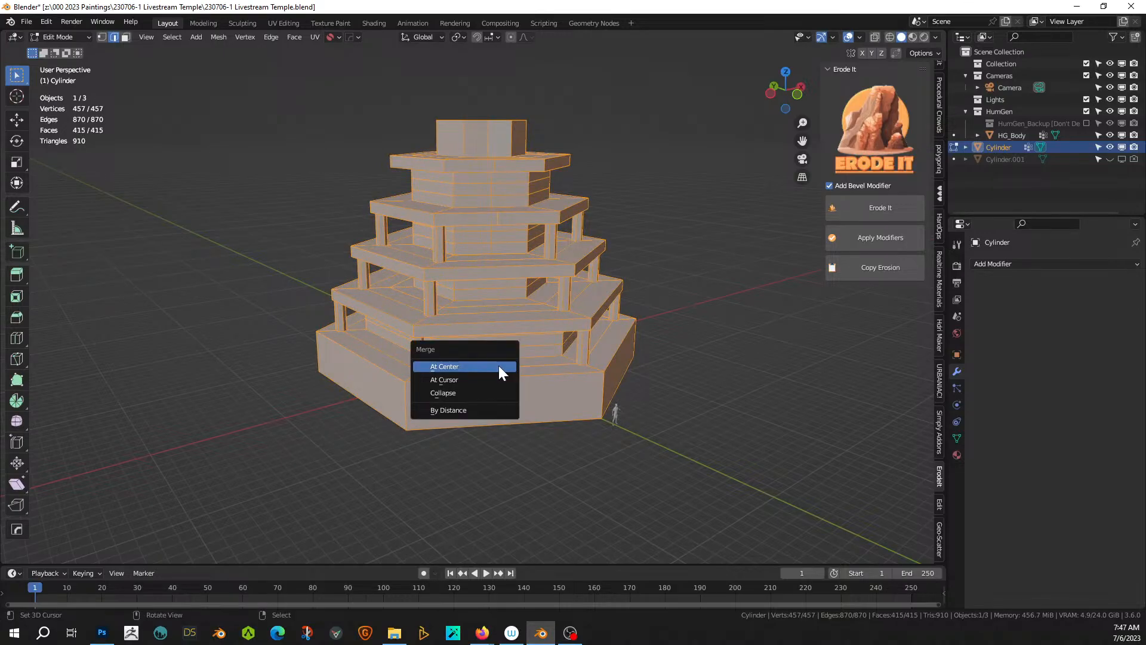
left_click(479, 409)
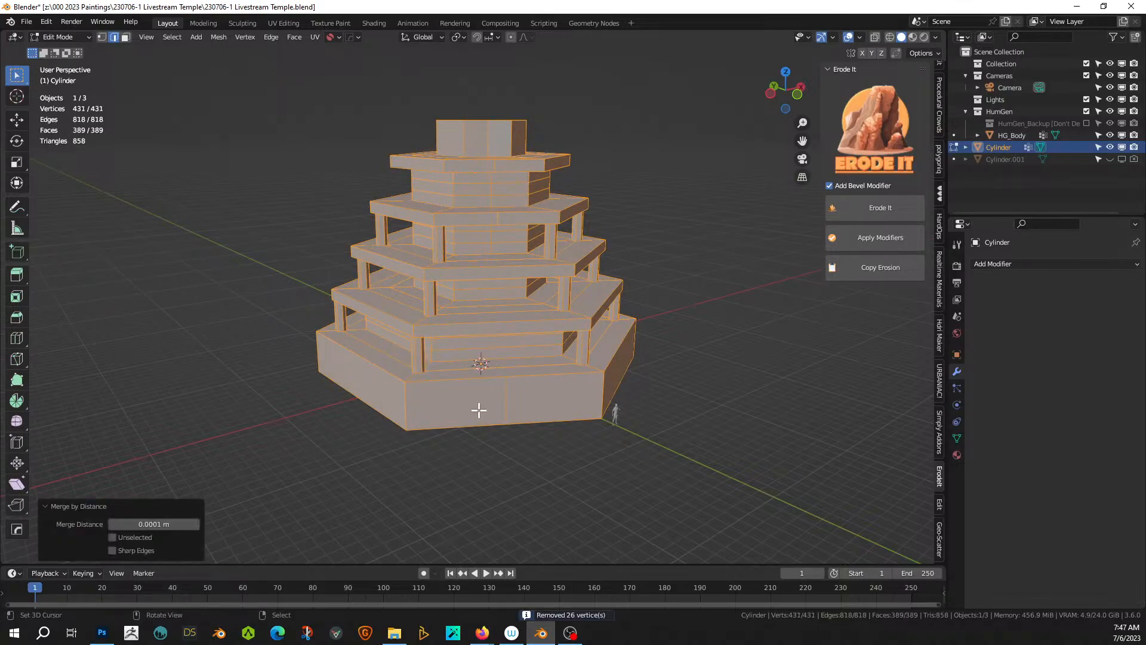
key("Tab")
key("Tab")
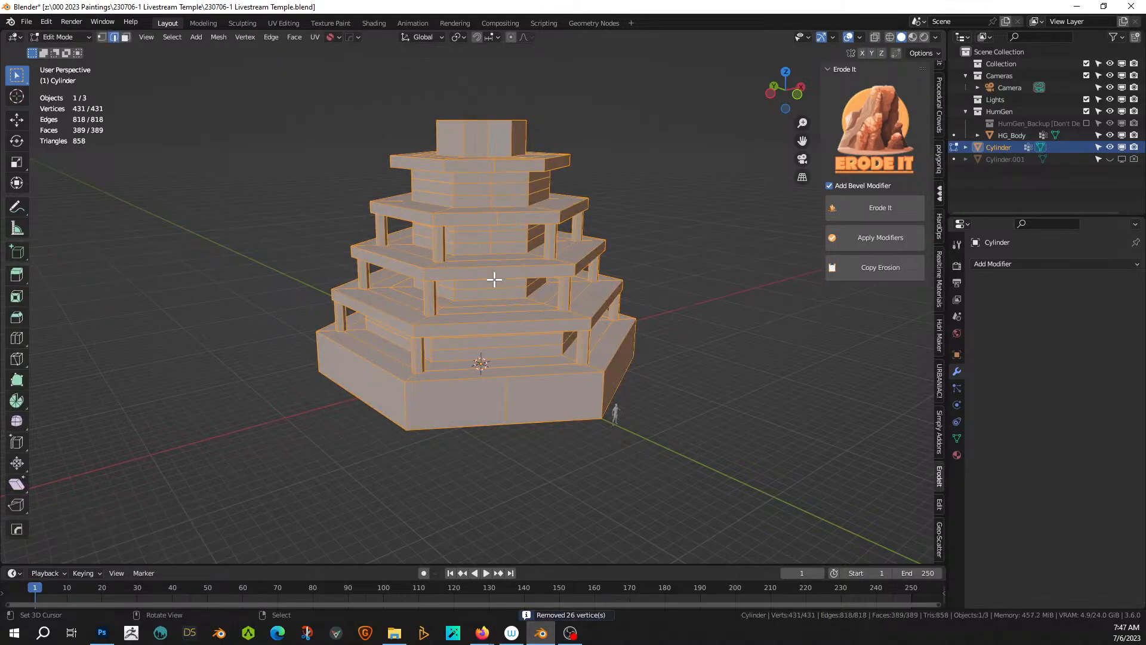
- Add a centred loop cut through the front side of the middle terrace slab and split its inner top edge at the midpoint
left_click(499, 267)
key("ctrl+r")
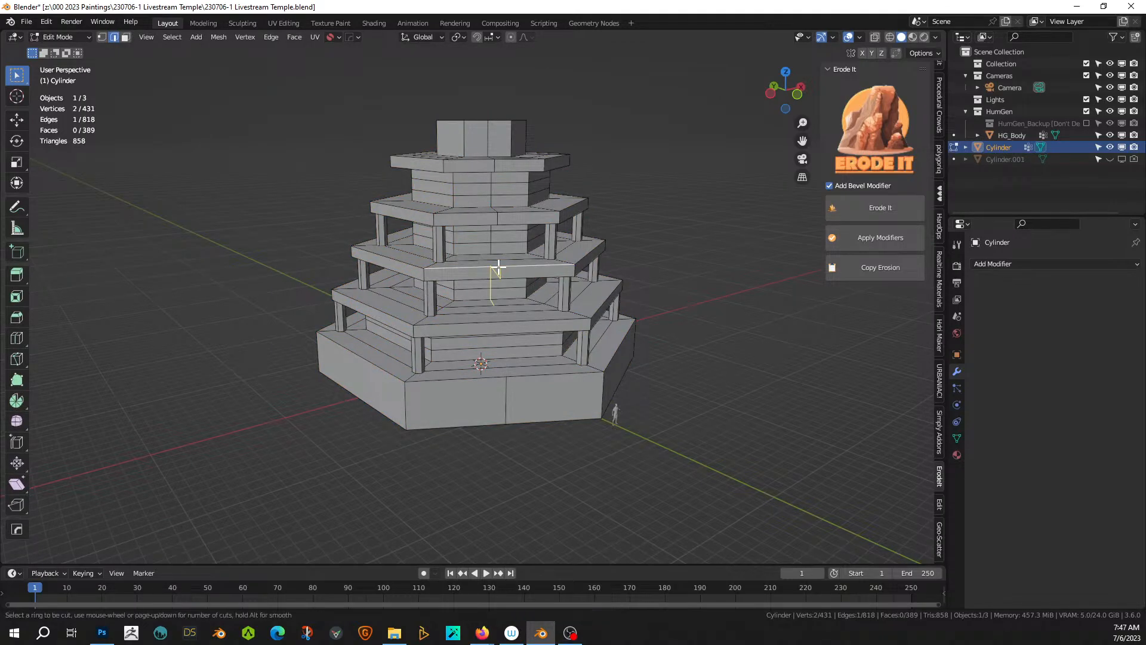
left_click(499, 267)
right_click(499, 266)
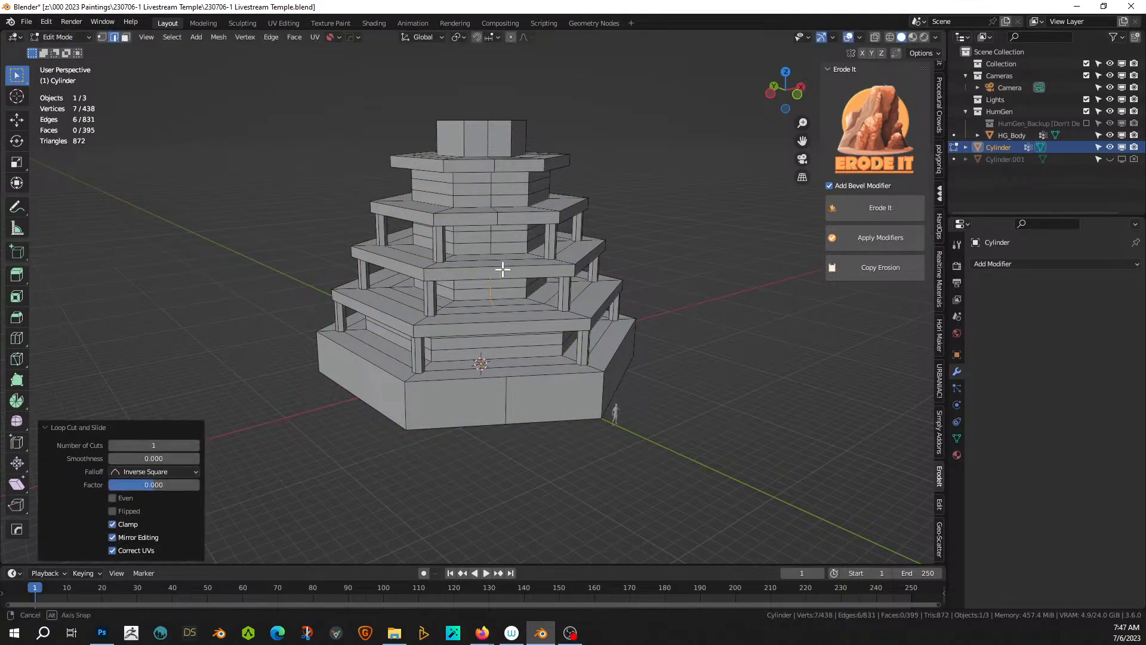
middle_click_drag(504, 266, 523, 287)
left_click(502, 279)
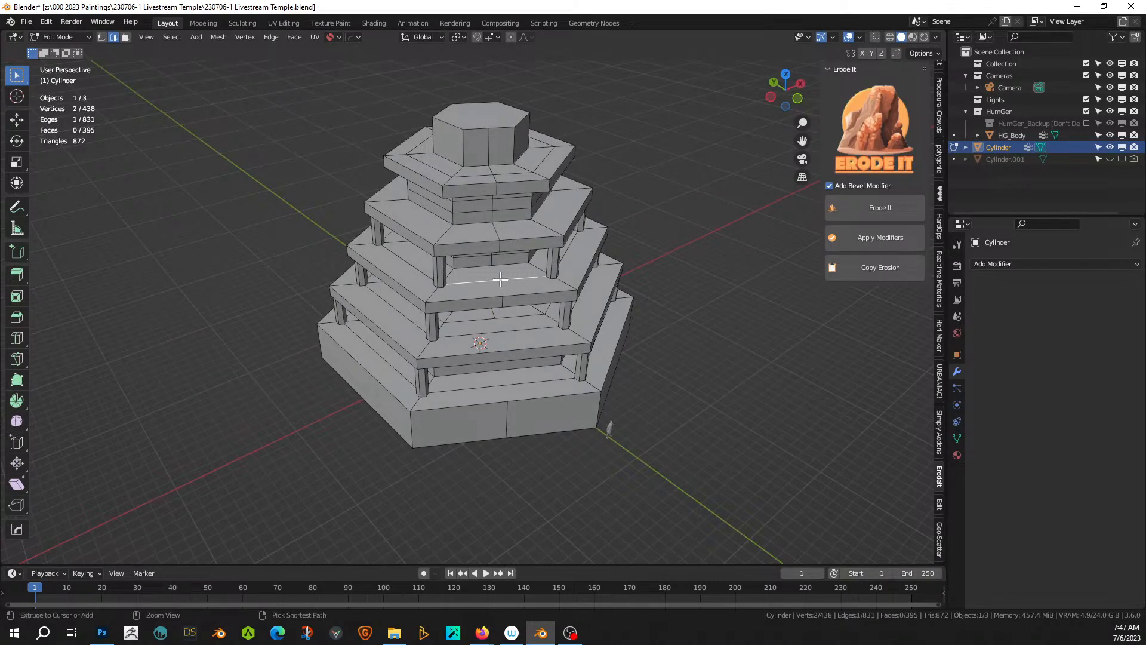
key("ctrl+r")
left_click(501, 278)
right_click(501, 279)
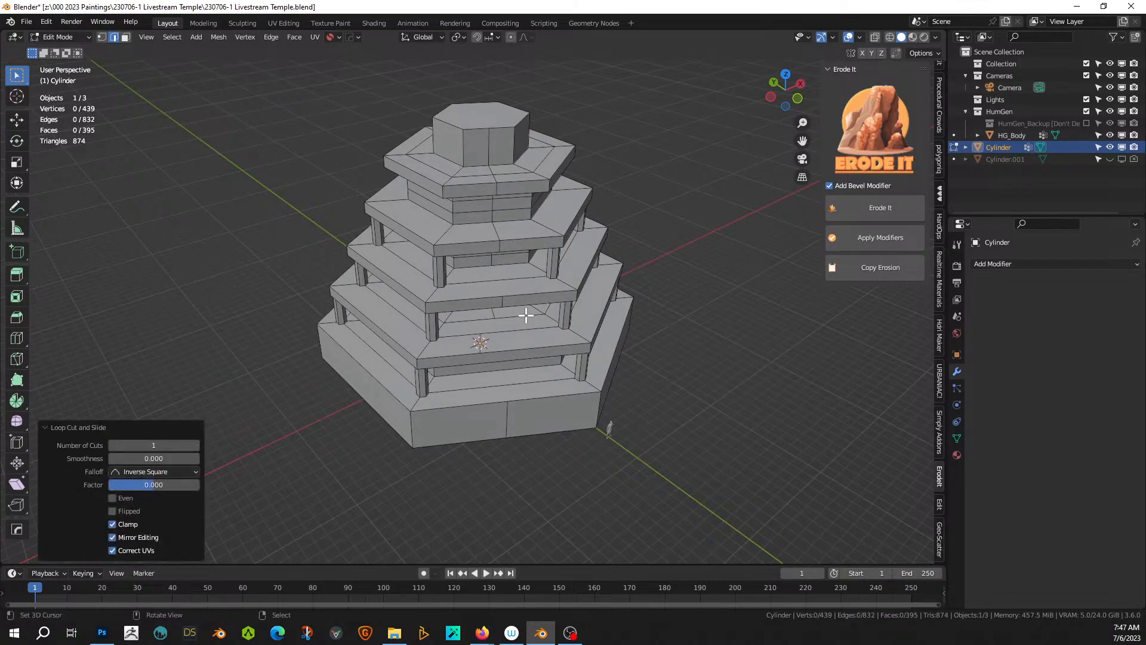
- Add a centred loop cut through the front side of the lowest overhanging terrace slab above the base
middle_click_drag(526, 315, 502, 299)
left_click(474, 332)
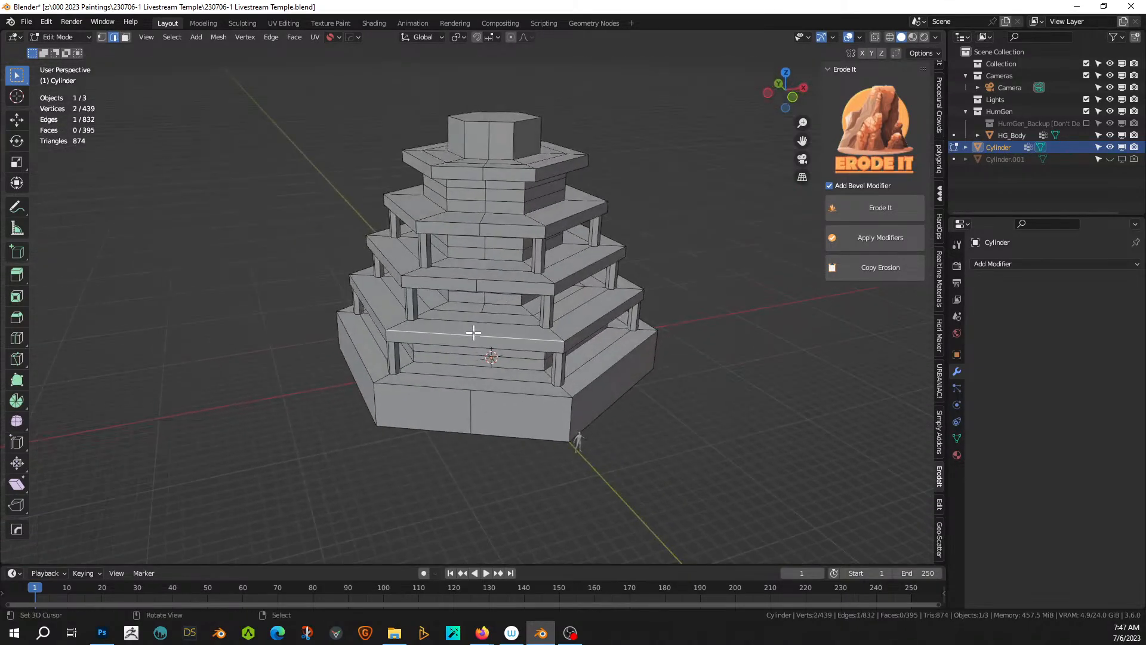
key("ctrl+r")
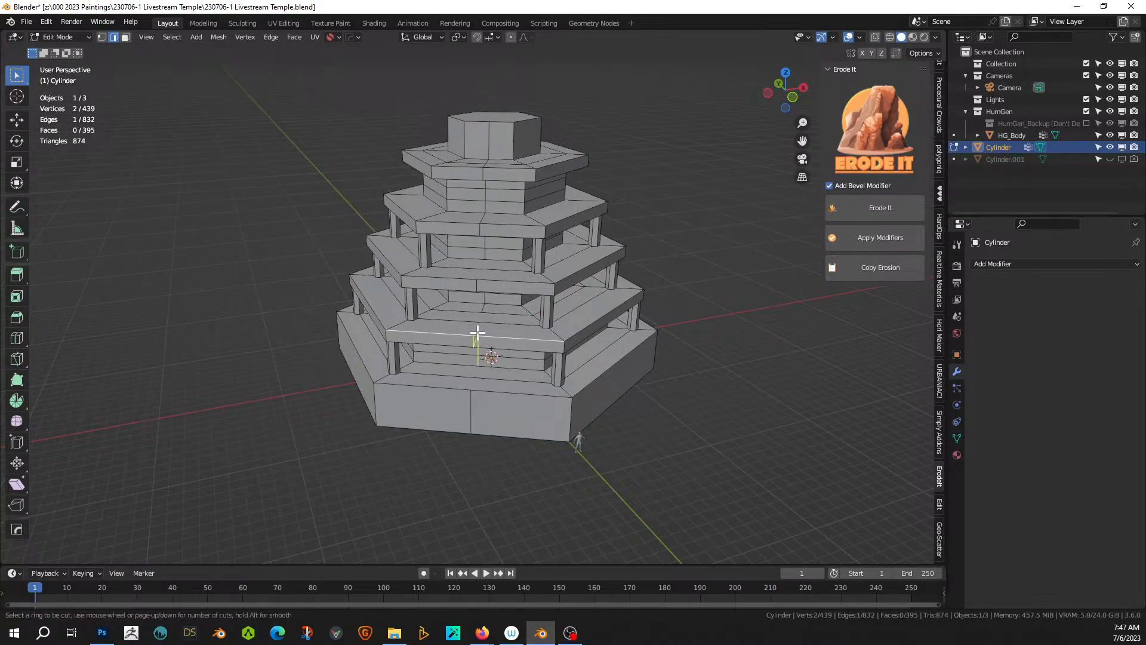
left_click(477, 333)
right_click(478, 333)
- Add a centred vertical loop cut through the top block and upper tiers on the side adjacent to the front
middle_click_drag(513, 380, 482, 303)
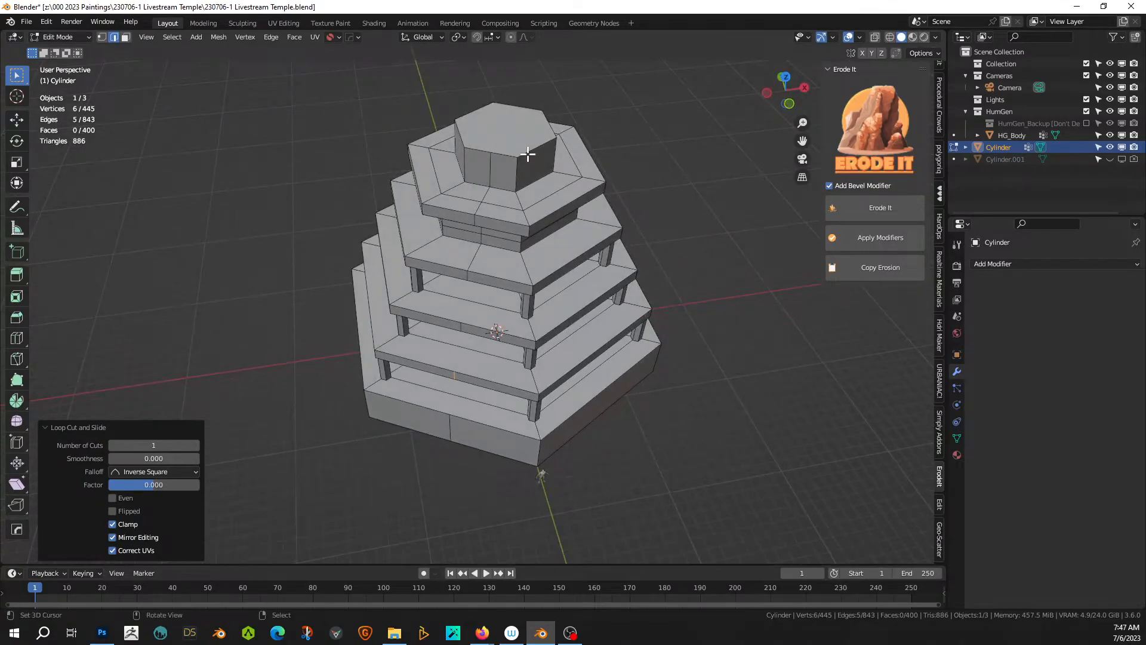
left_click(527, 154)
key("ctrl+r")
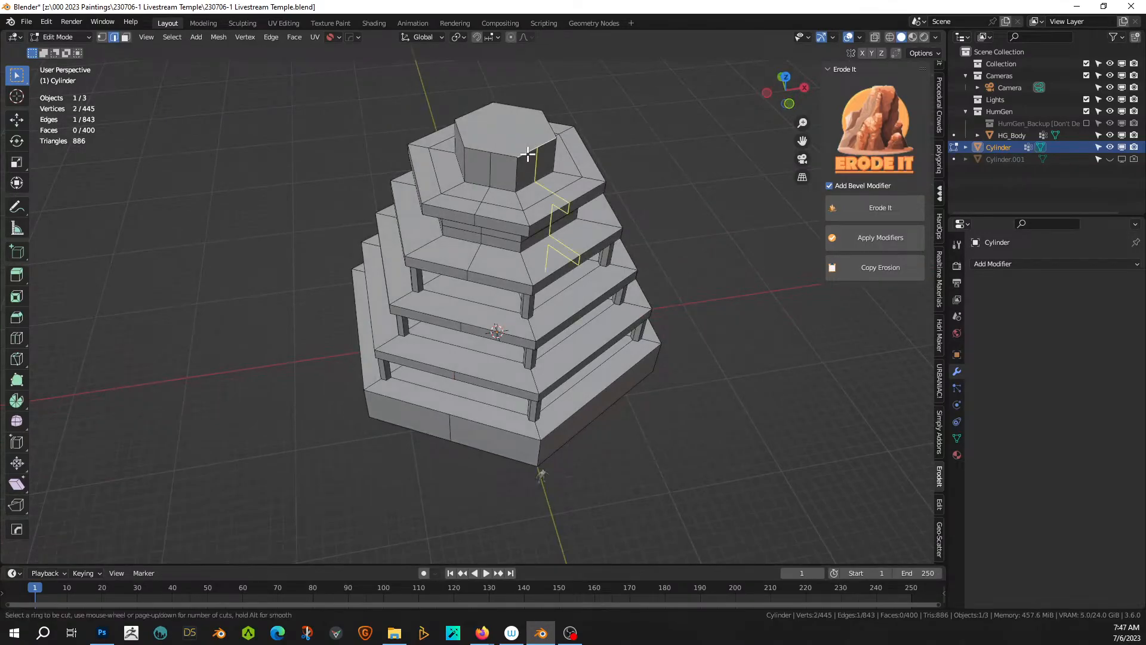
left_click(528, 154)
right_click(610, 319)
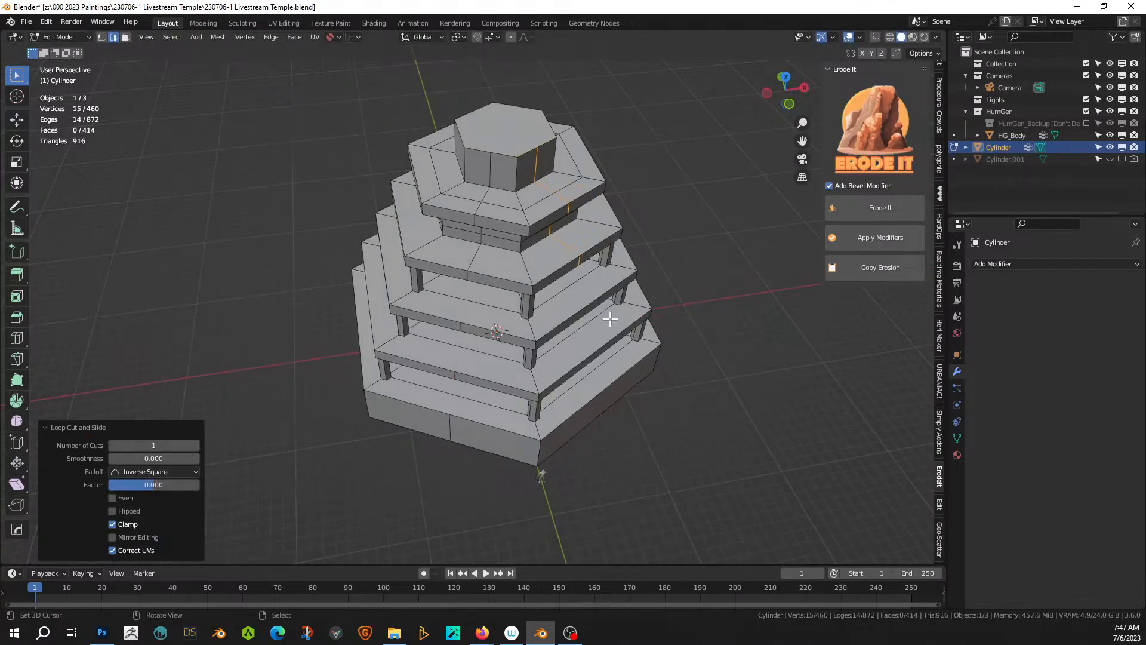
- Add centred vertical loop cuts to the next two uncut side faces of the hexagonal base
middle_click_drag(610, 330, 530, 322)
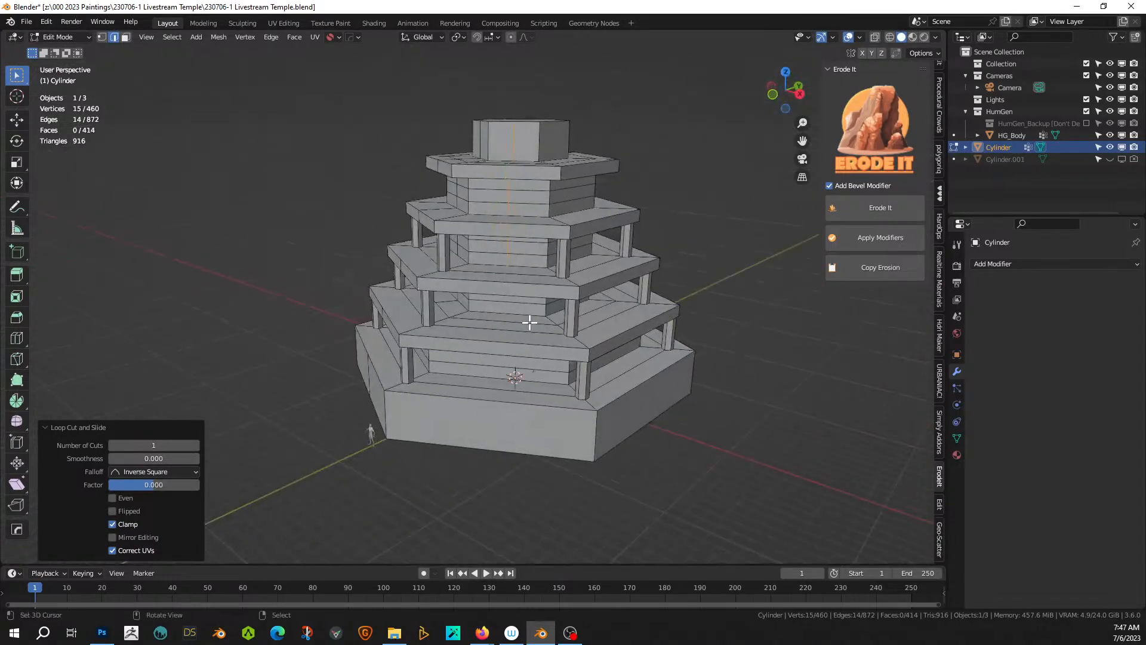
key("ctrl+r")
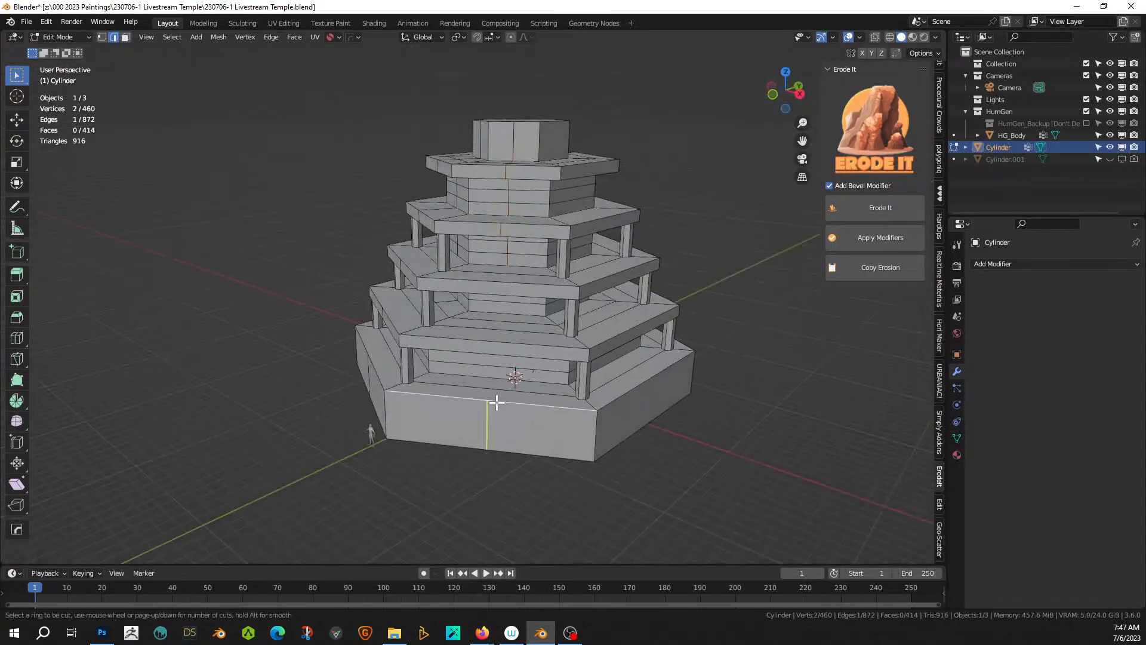
left_click(498, 402)
right_click(498, 403)
key("ctrl+r")
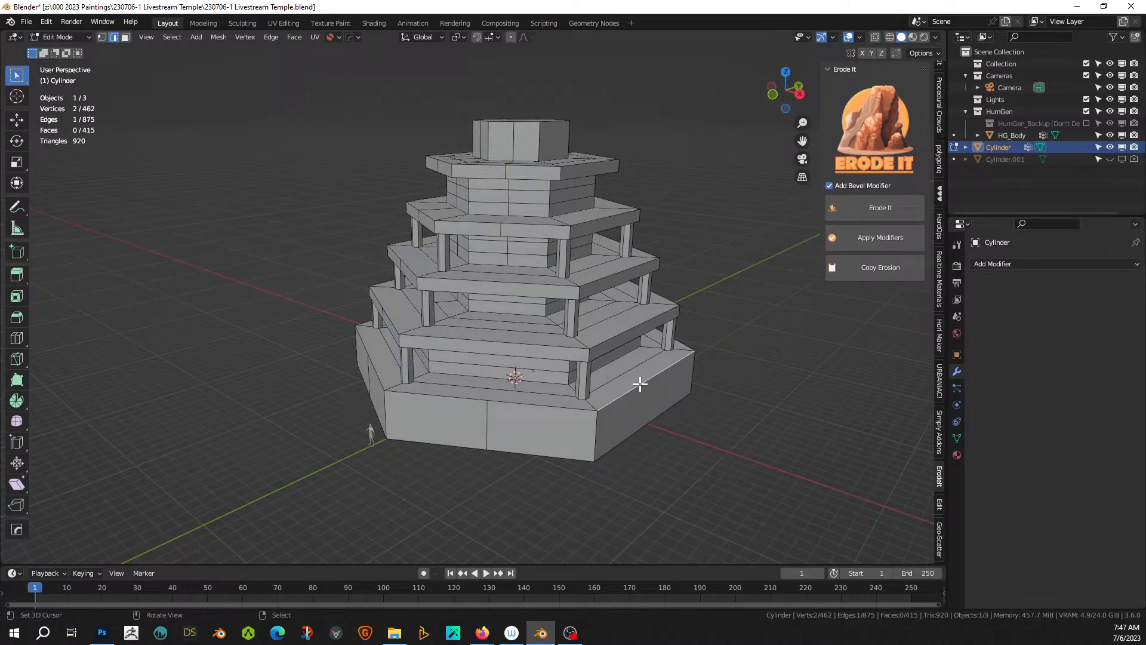
left_click(640, 384)
right_click(640, 384)
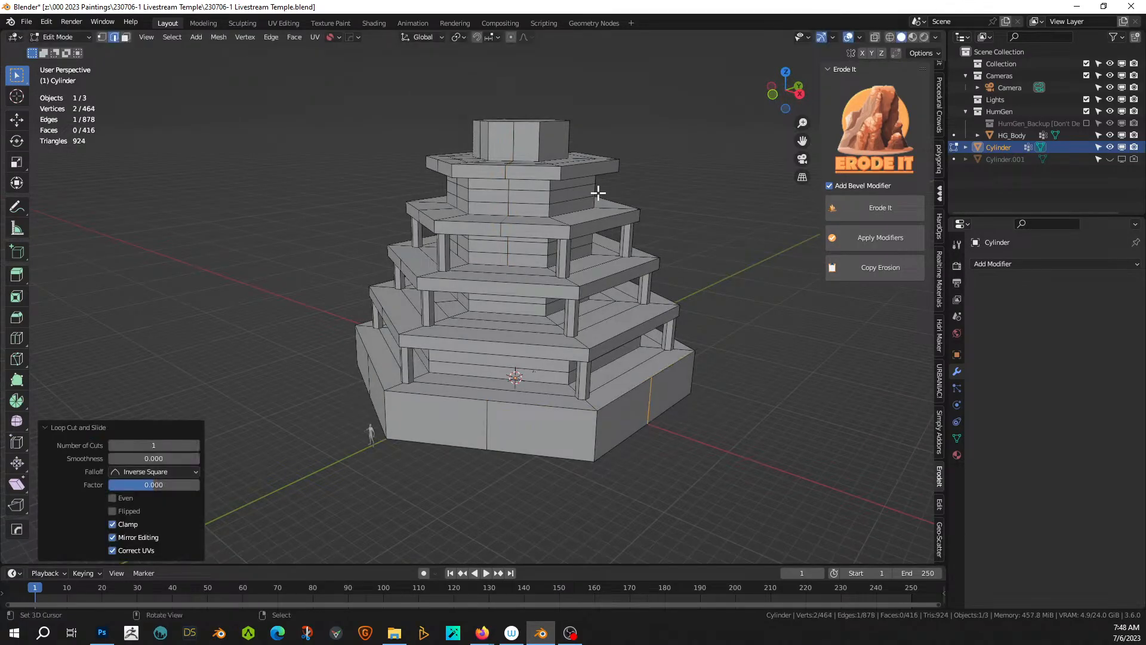
- Add a centred vertical loop cut through the top block and upper tiers on the third side of the building
left_click(585, 157)
middle_click_drag(582, 153, 526, 229)
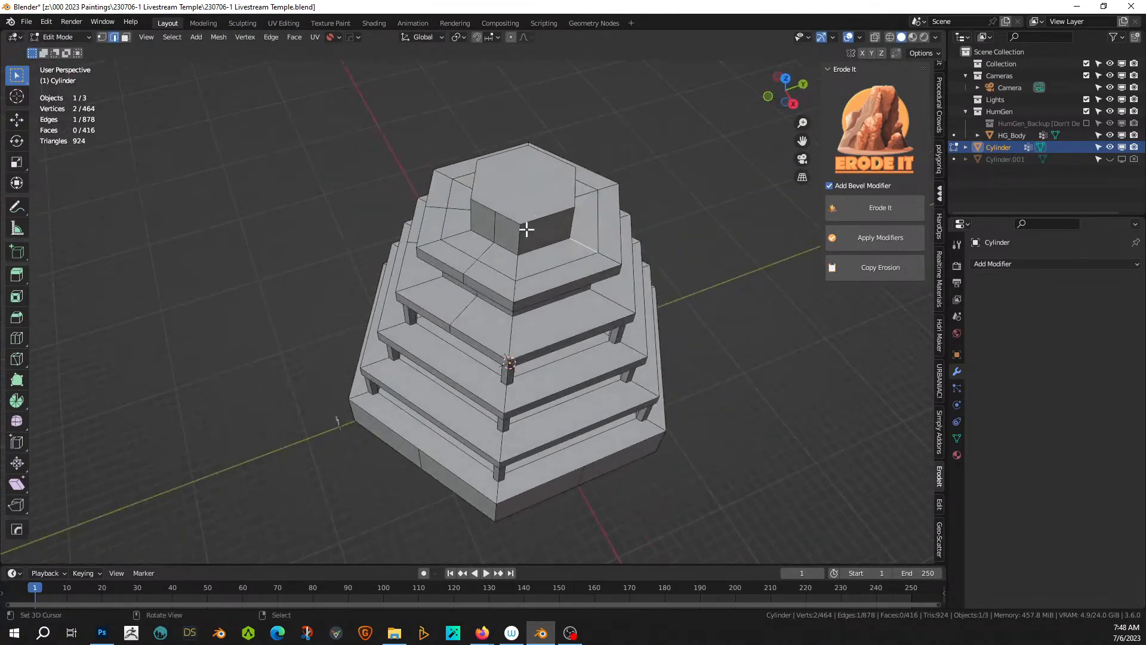
key("ctrl+r")
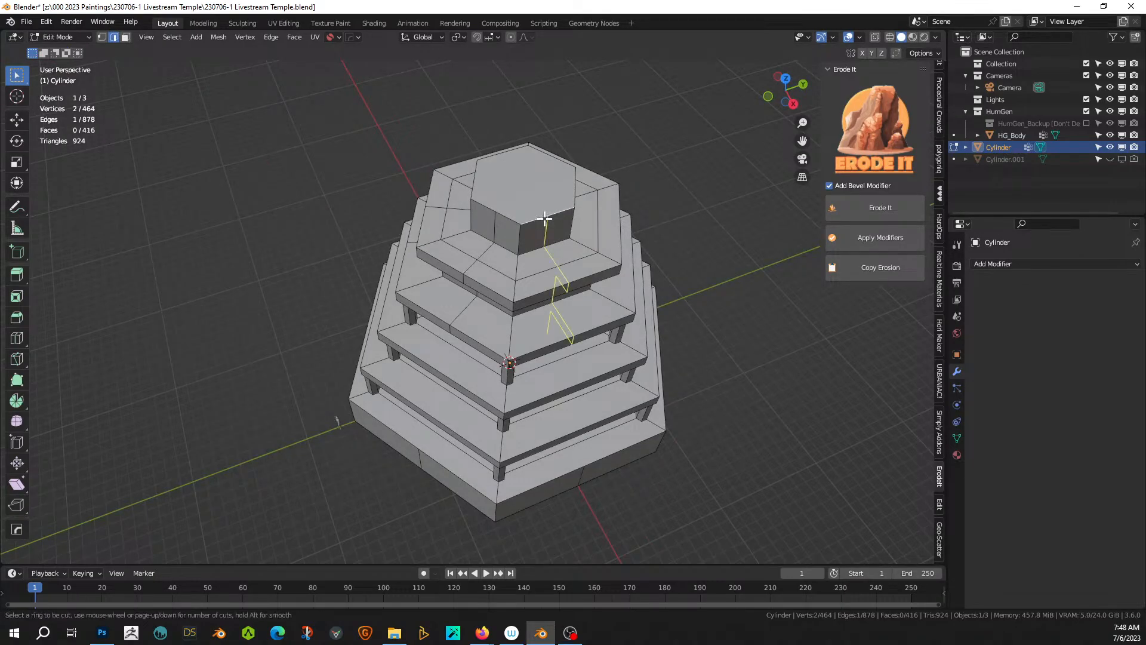
left_click(545, 218)
right_click(544, 218)
- Add centred vertical loop cuts through the upper tiers and top block and through the base on the fourth side of the temple
middle_click_drag(565, 311, 483, 275)
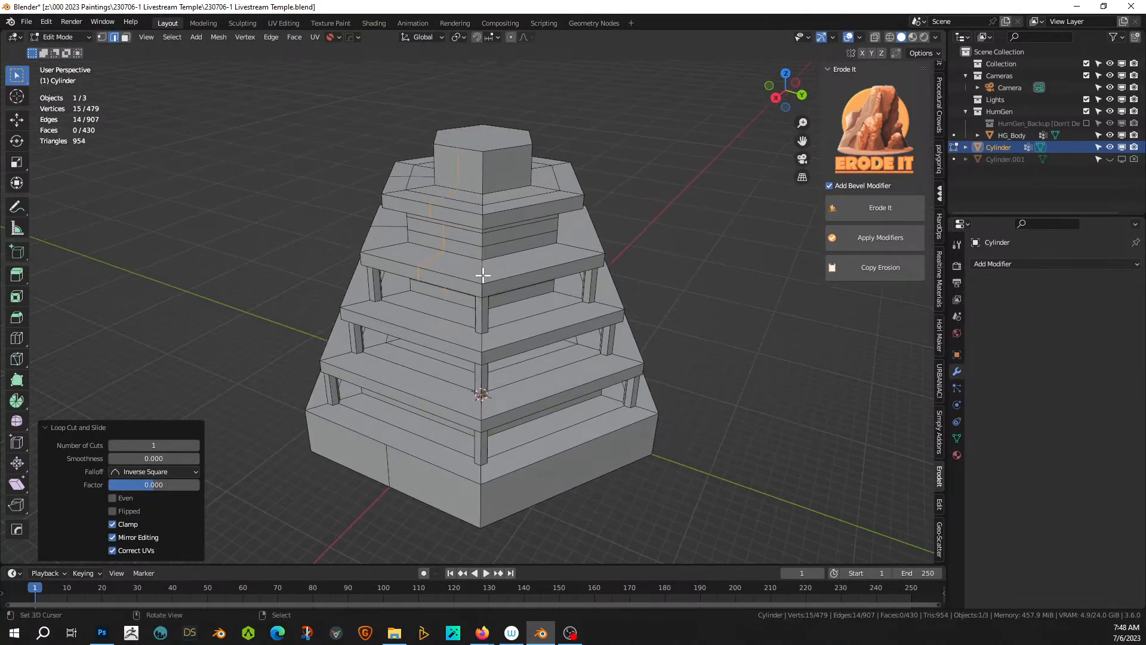
key("ctrl+r")
left_click(510, 149)
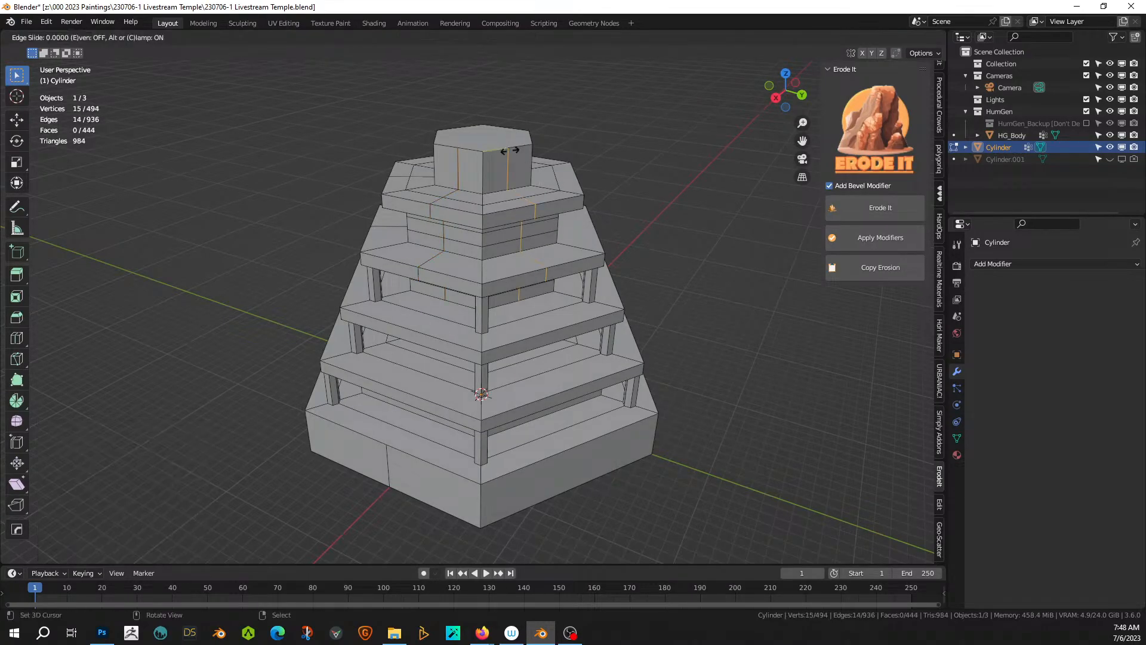
right_click(574, 449)
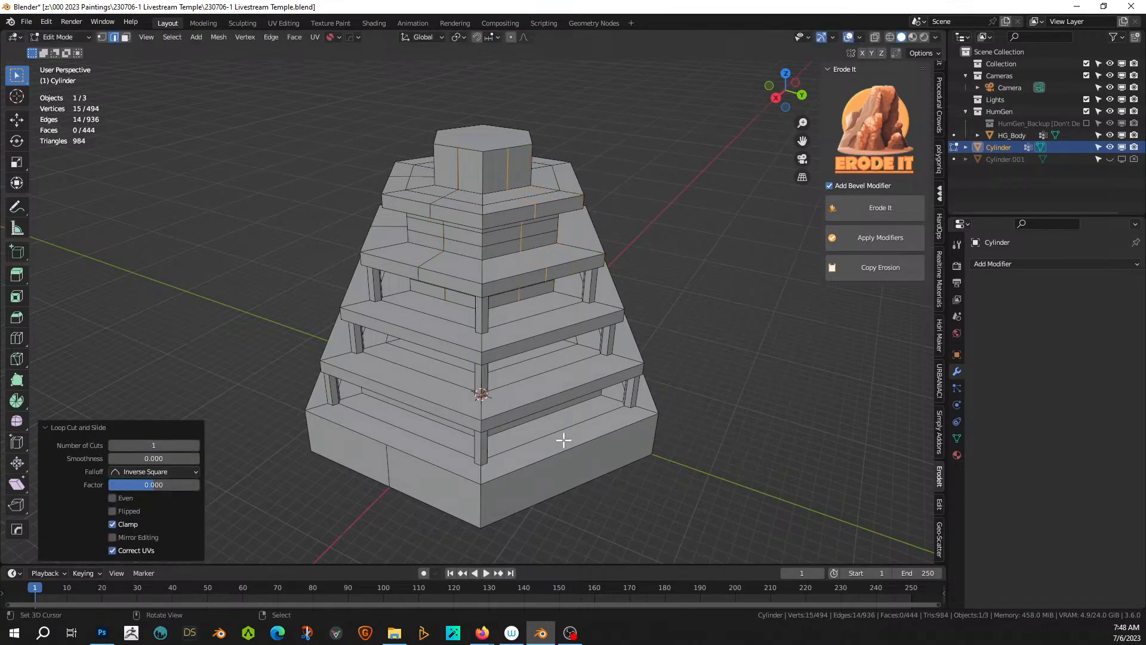
key("ctrl+r")
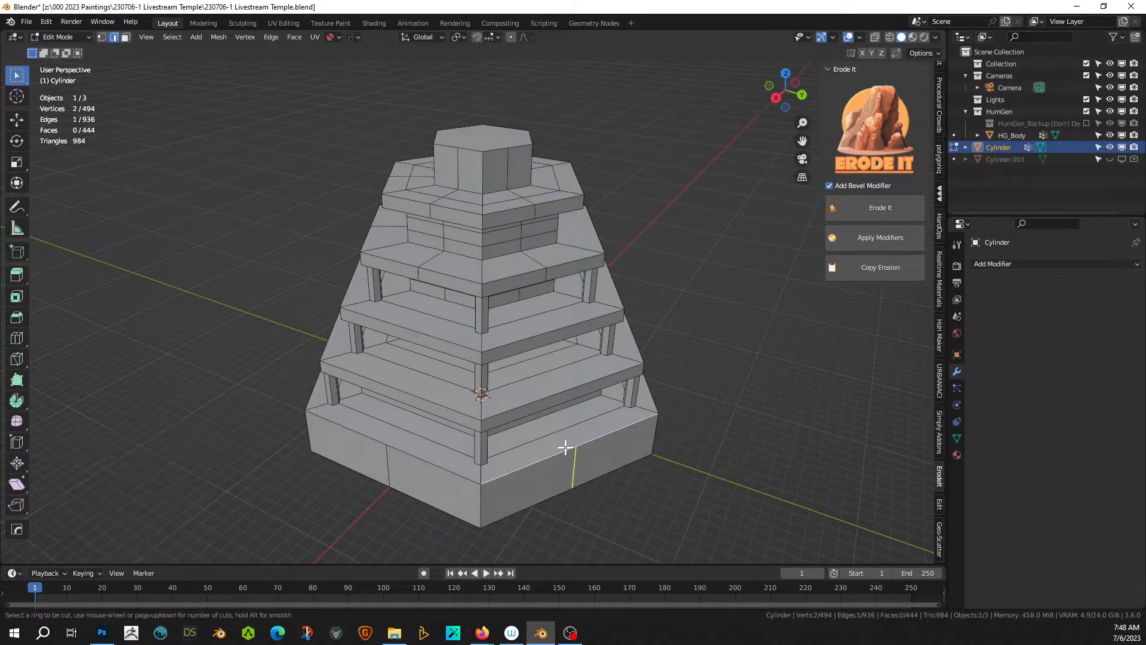
left_click(565, 447)
right_click(565, 447)
- Add centred vertical loop cuts through the base and through the upper tiers and top block on the fifth side
middle_click_drag(622, 436, 537, 448)
key("ctrl+r")
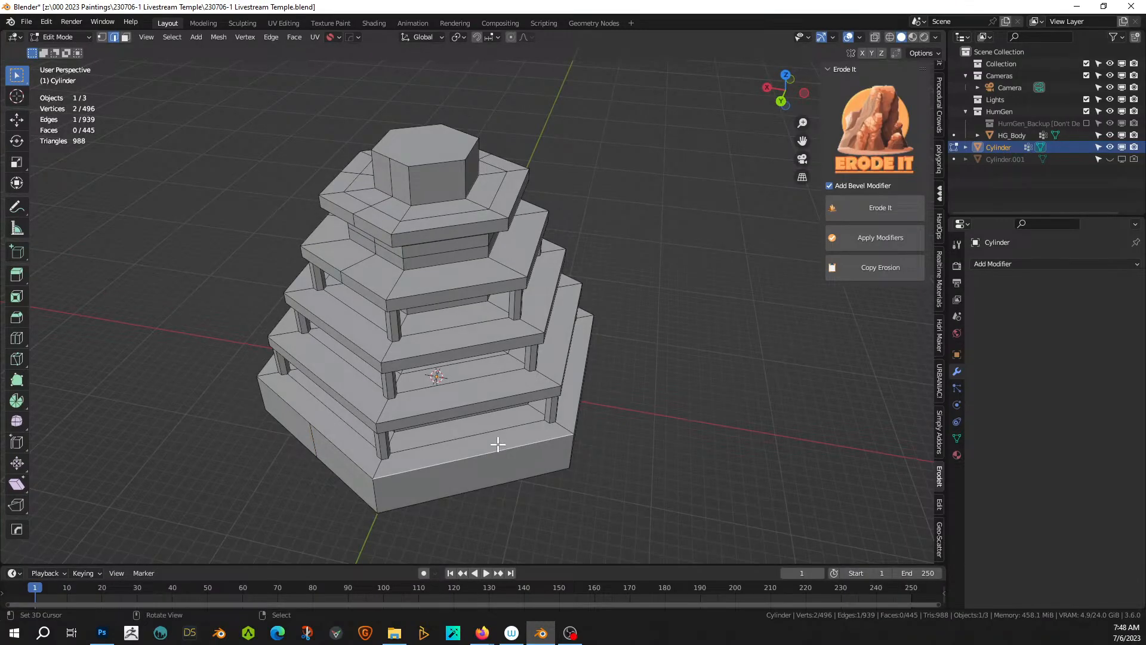
left_click(497, 444)
right_click(497, 444)
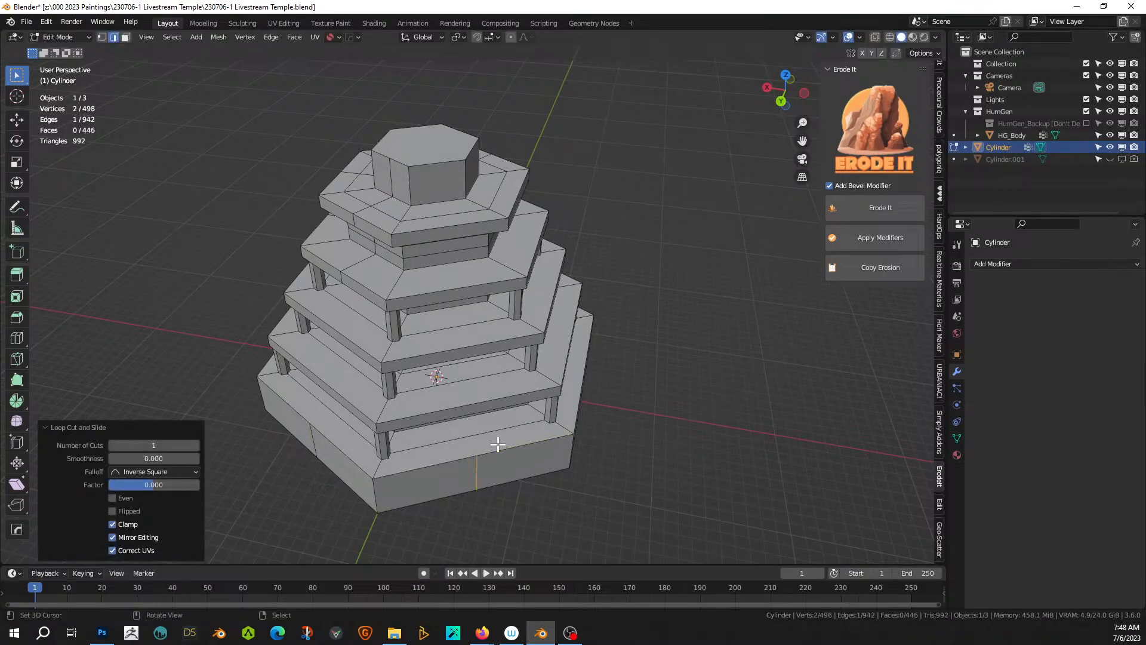
key("ctrl+r")
left_click(430, 168)
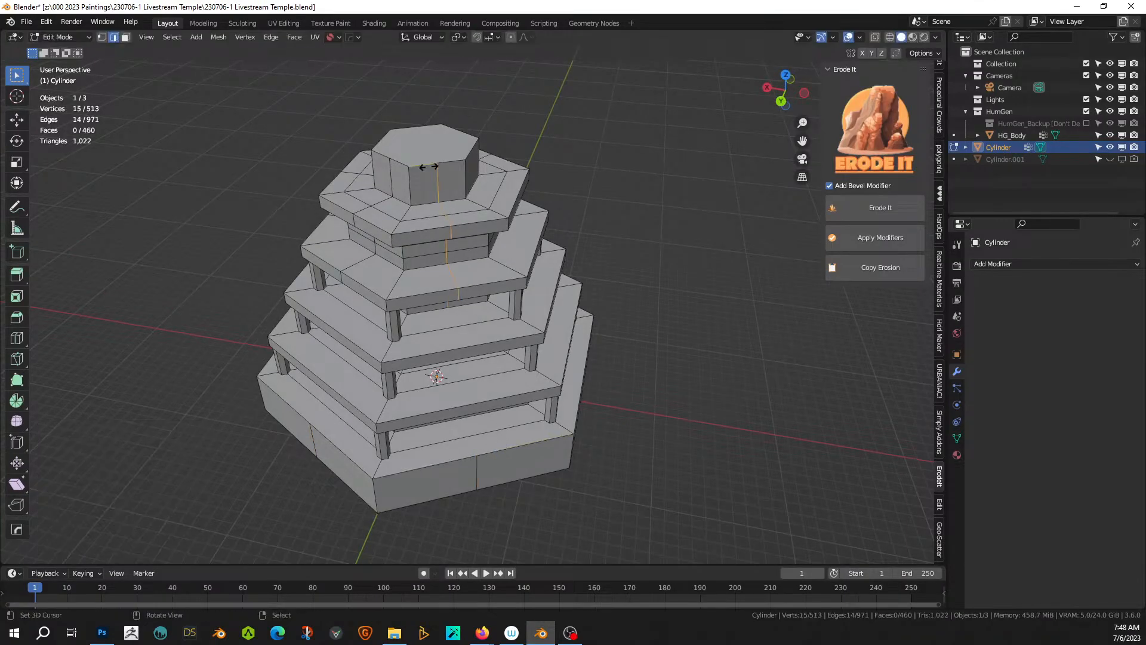
right_click(429, 167)
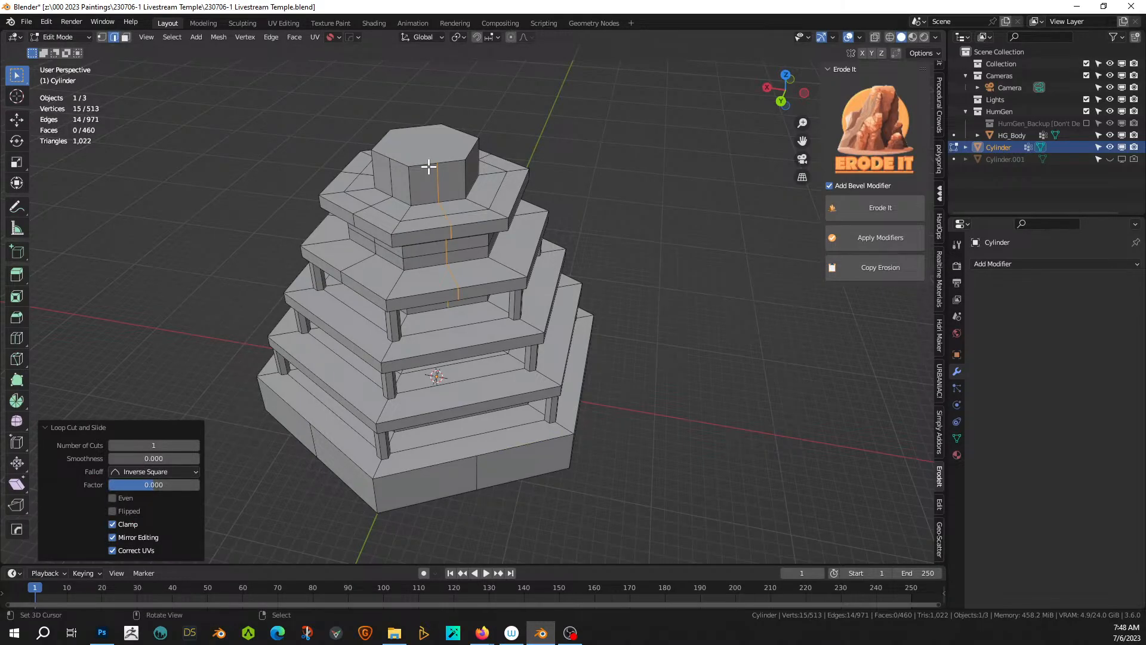
- In top view, add a centred loop cut through the top block and upper tiers on the last uncut side
key("KP_7")
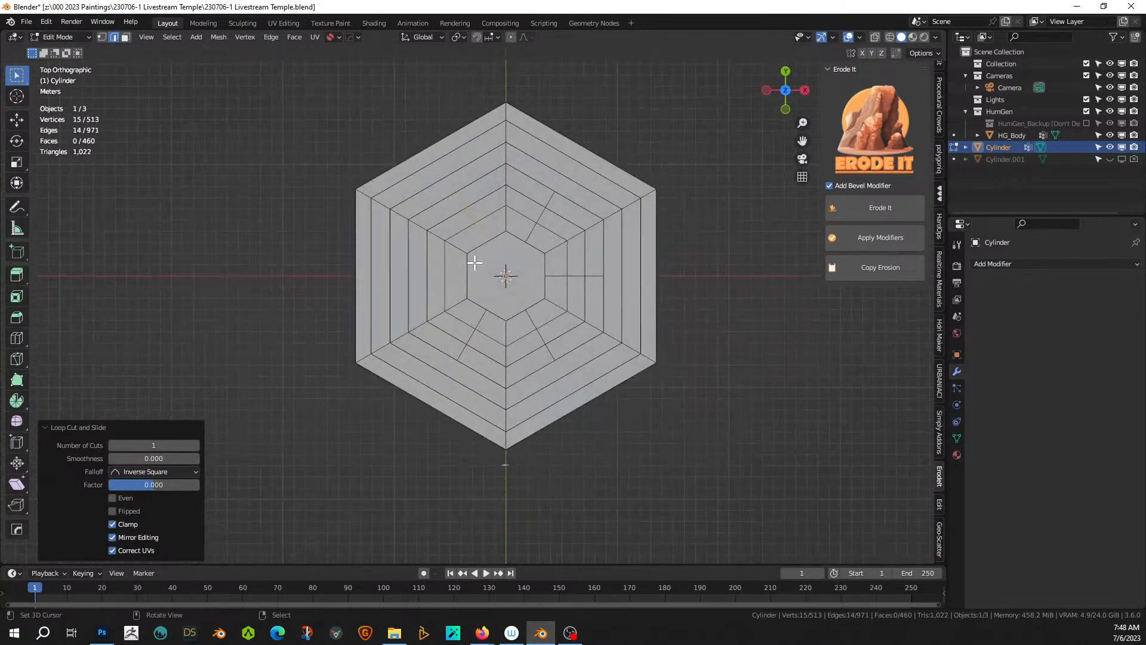
left_click(469, 275)
key("ctrl+r")
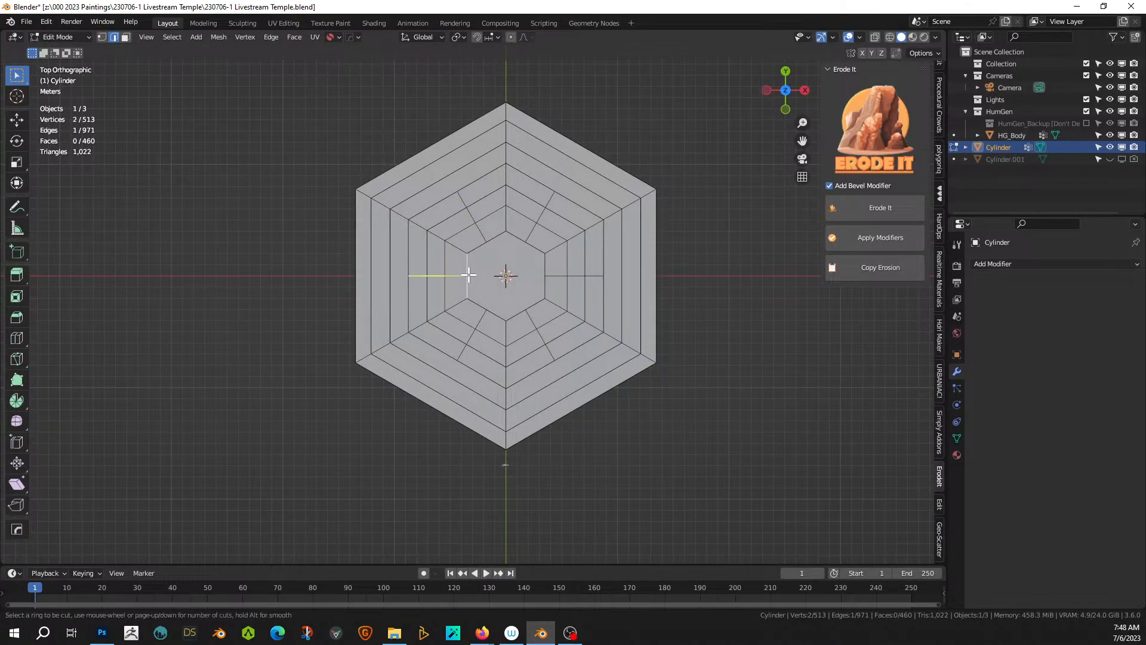
left_click(469, 276)
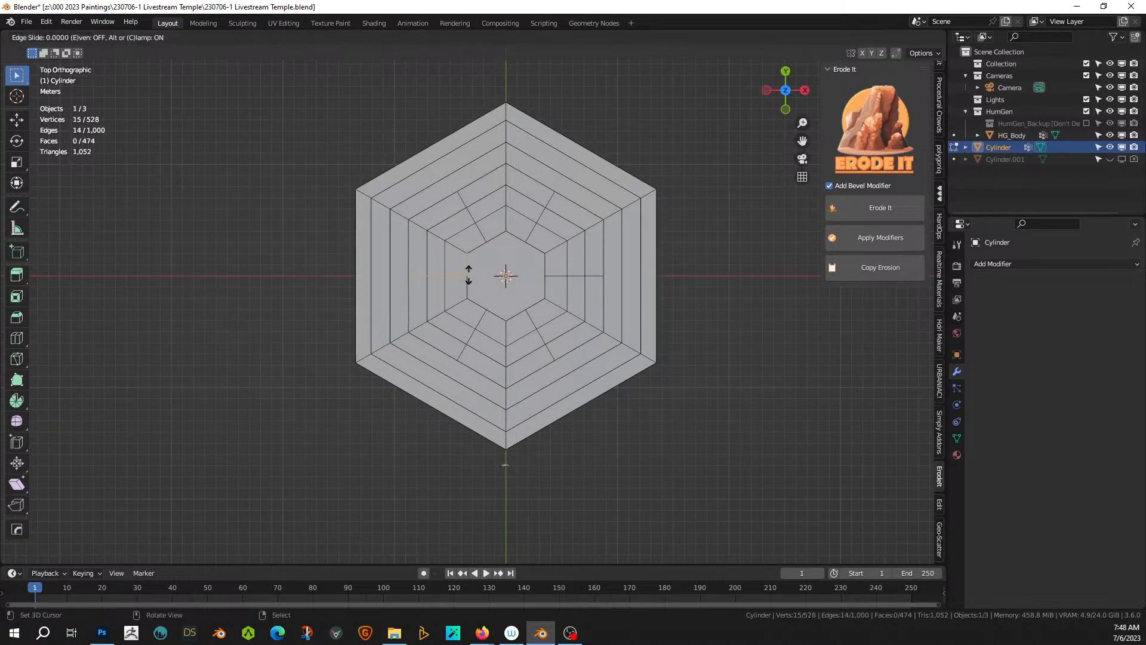
right_click(390, 278)
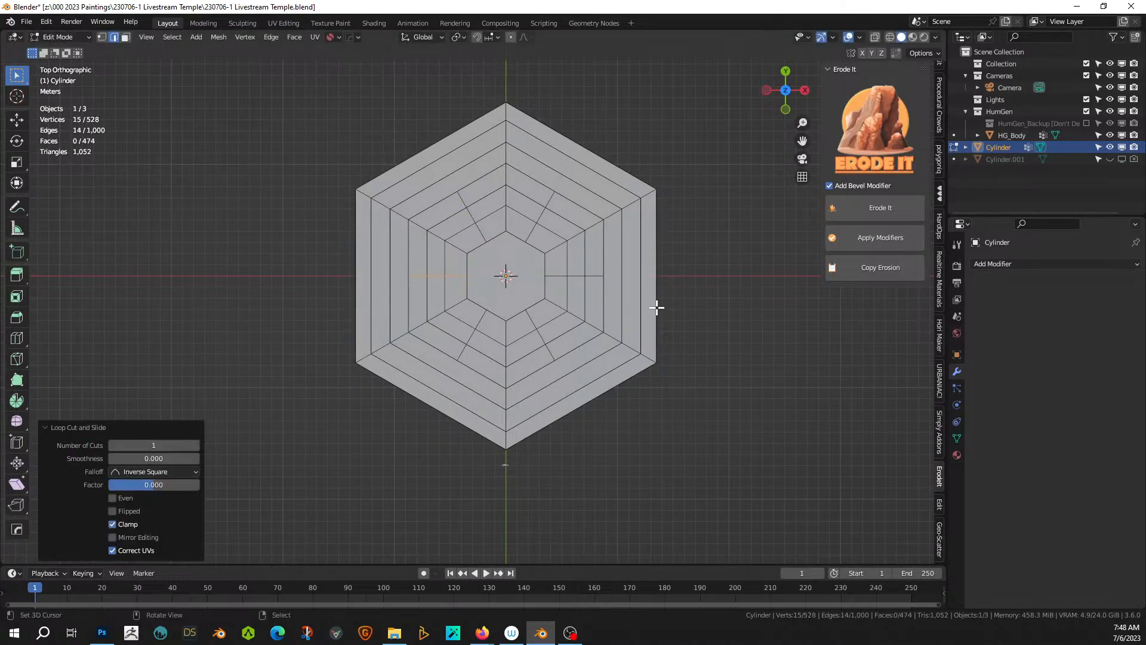
- Add a centred vertical loop cut to the base face on the sixth side
scroll(656, 307, "up", 1)
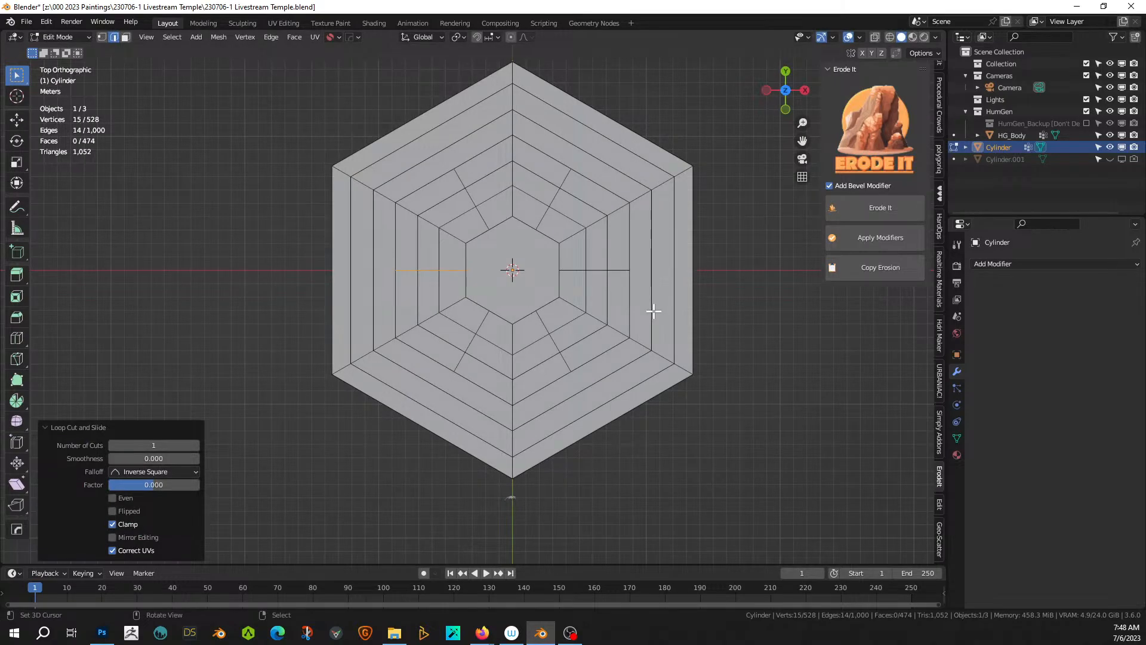
middle_click_drag(448, 283, 499, 319)
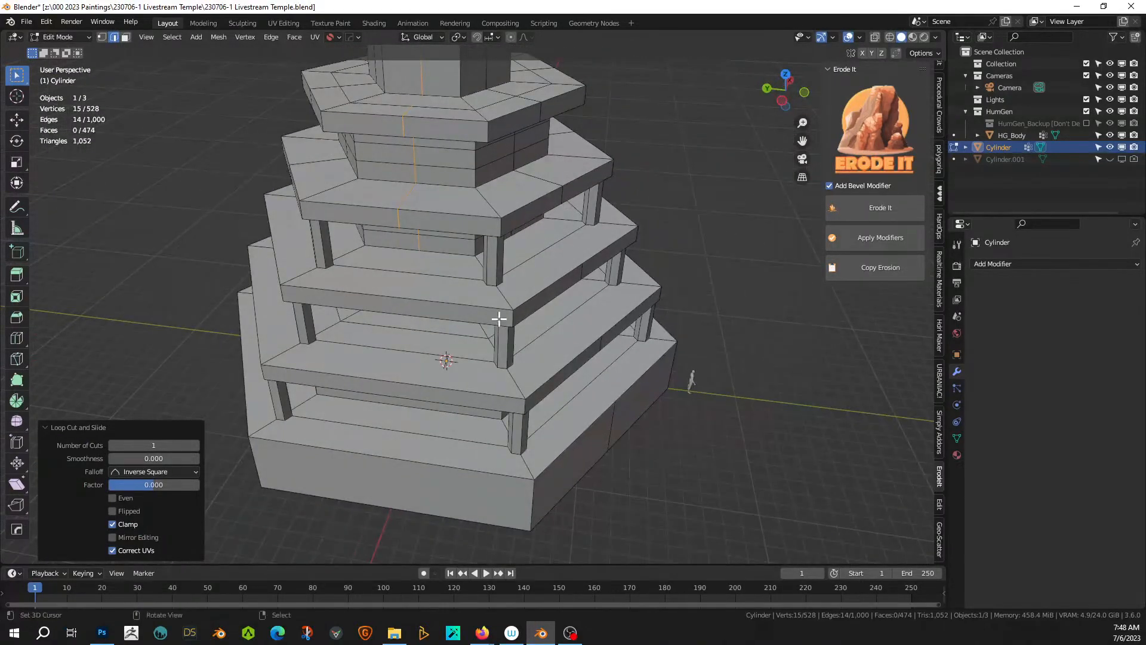
left_click(382, 458)
key("ctrl+r")
left_click(381, 458)
right_click(381, 457)
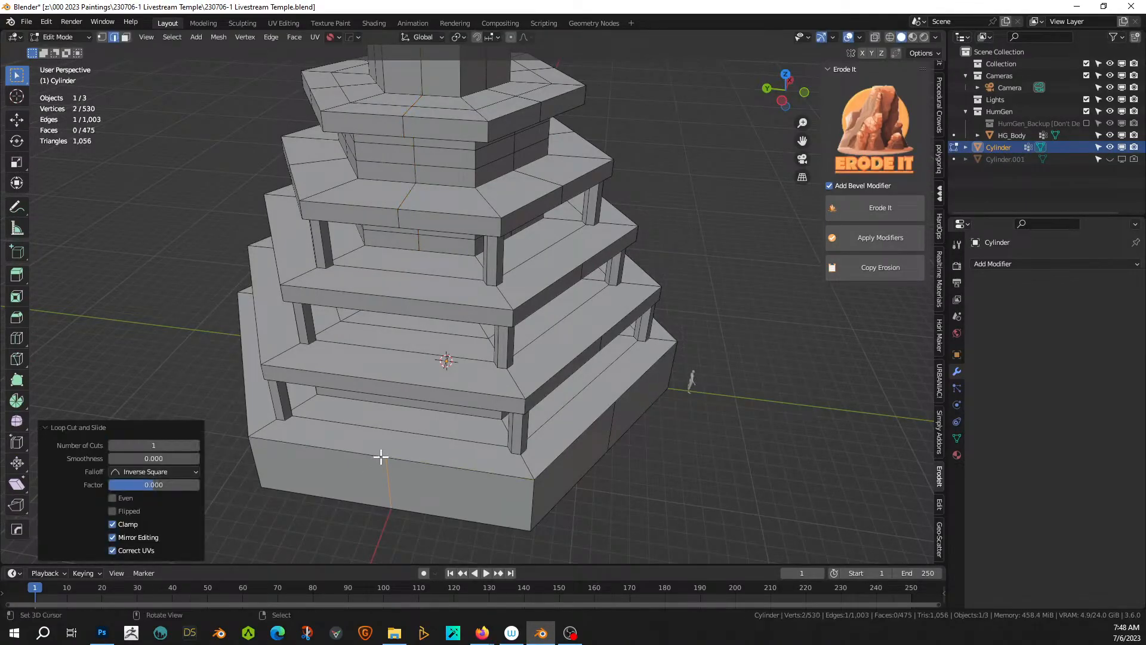
key("k")
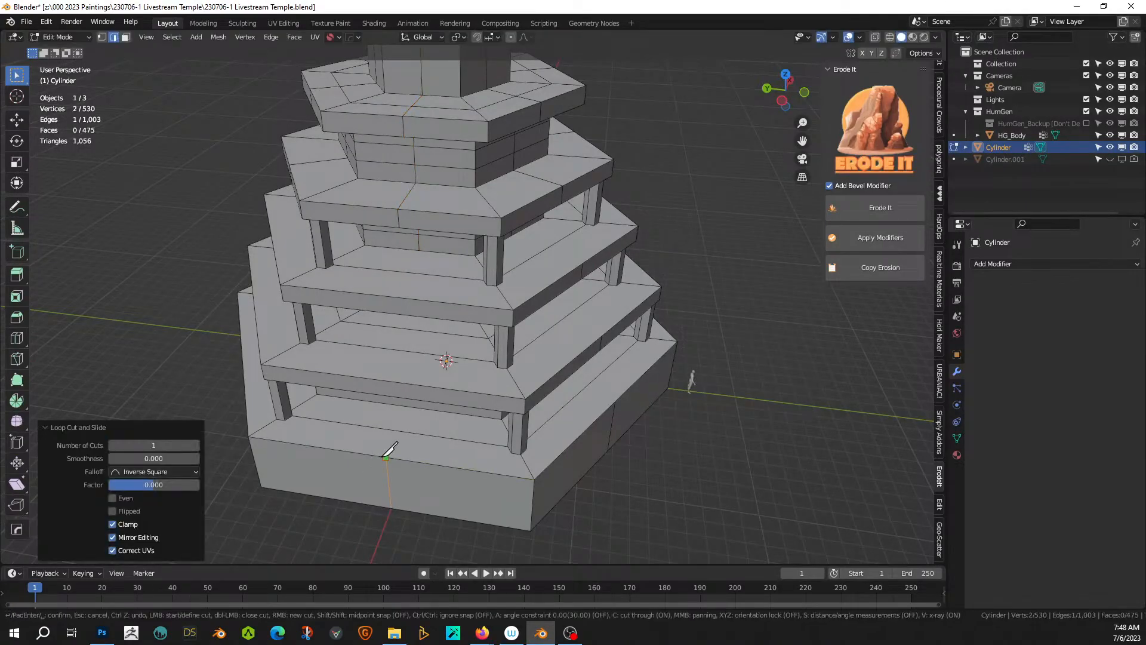
left_click(386, 457)
key("Escape")
- In top view, knife-cut the sixth side's lower terraces straight from the outer end of the upper centre cut to the base's outer edge
middle_click_drag(397, 223, 468, 209)
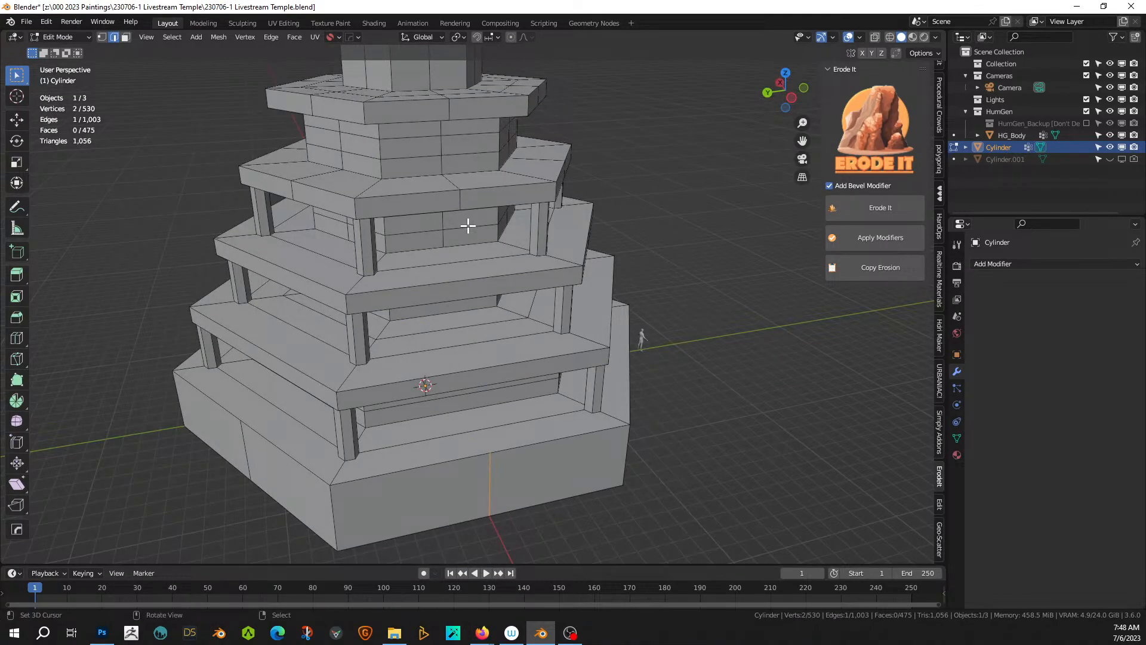
key("KP_7")
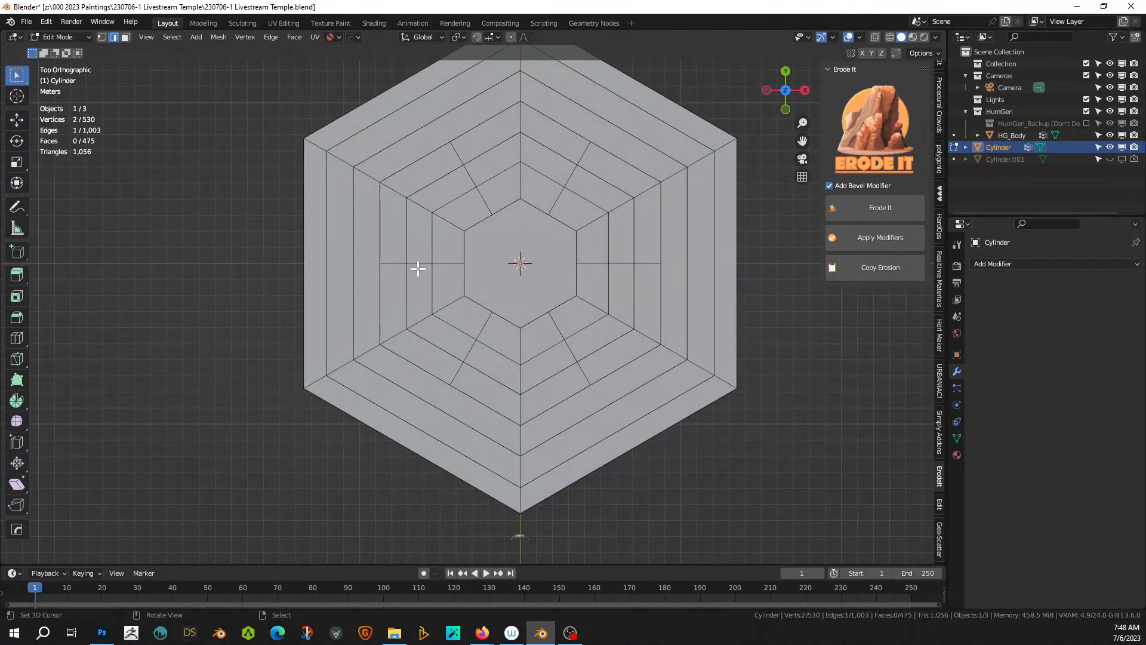
key("k")
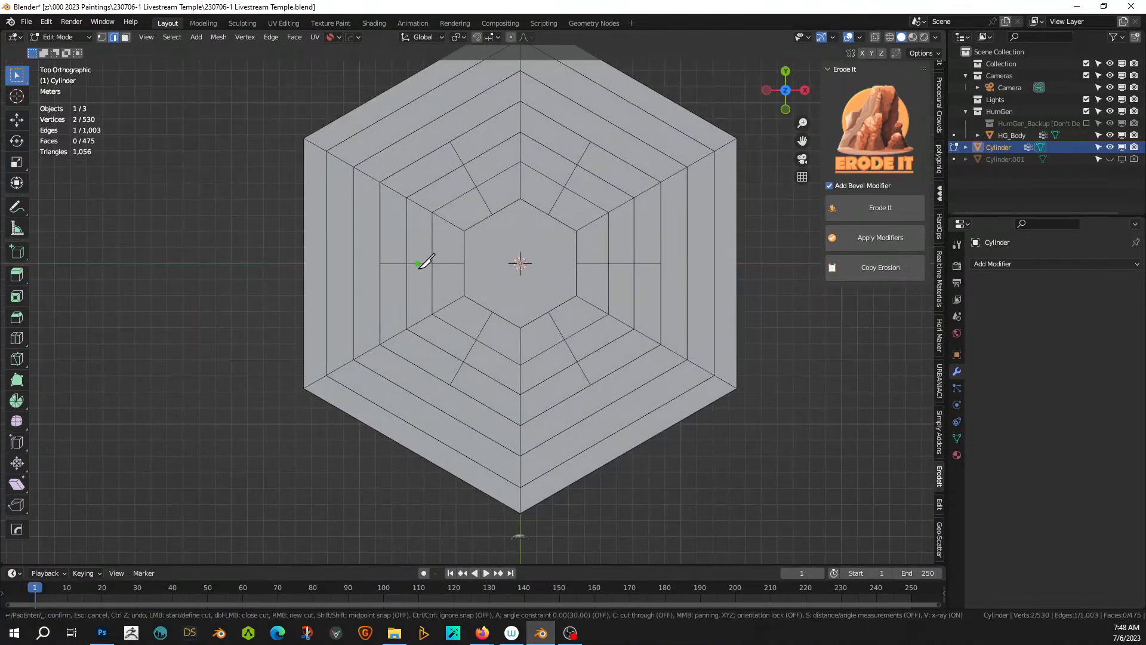
left_click(380, 263)
left_click(304, 263)
key("Return")
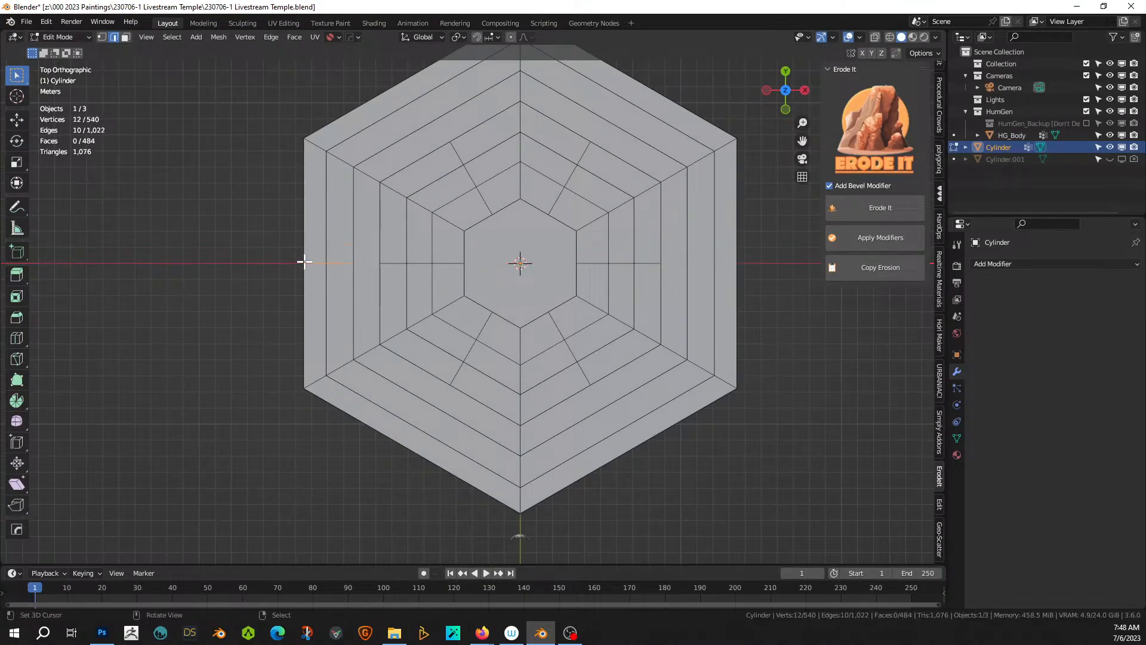
- Try an X-constrained knife cut across the terrace floor, from the top of the front-face cut back to the wall's centre edge
middle_click_drag(446, 270, 544, 188)
scroll(378, 333, "up", 2)
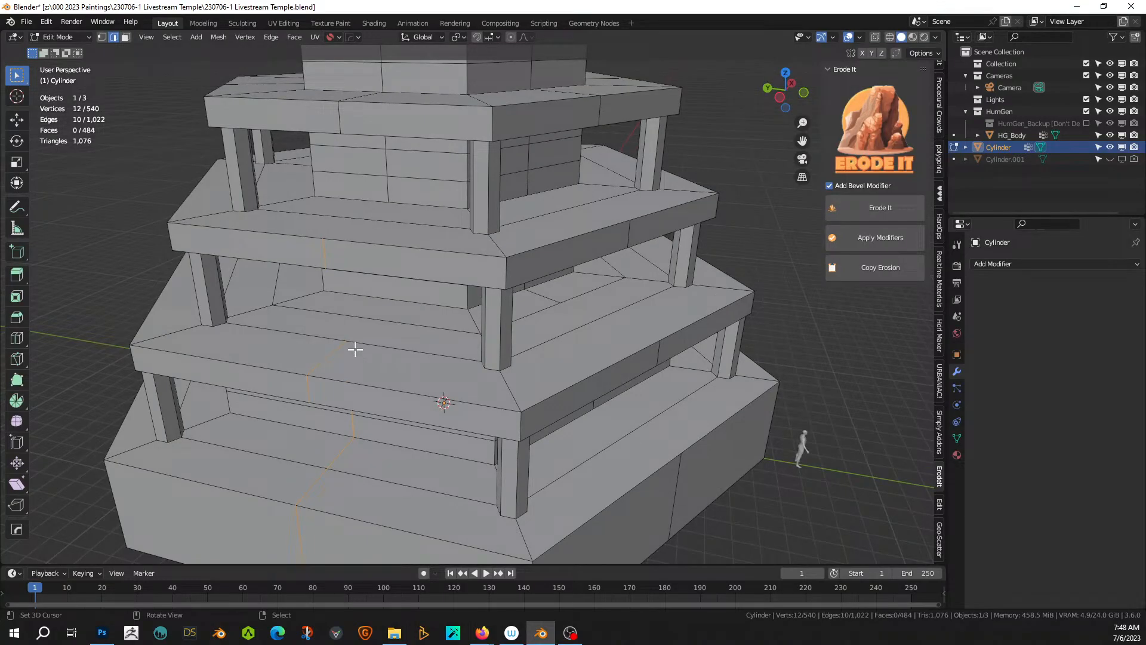
mouse_move(351, 345)
middle_mouse_down()
mouse_move(378, 315)
mouse_move(364, 348)
middle_mouse_up()
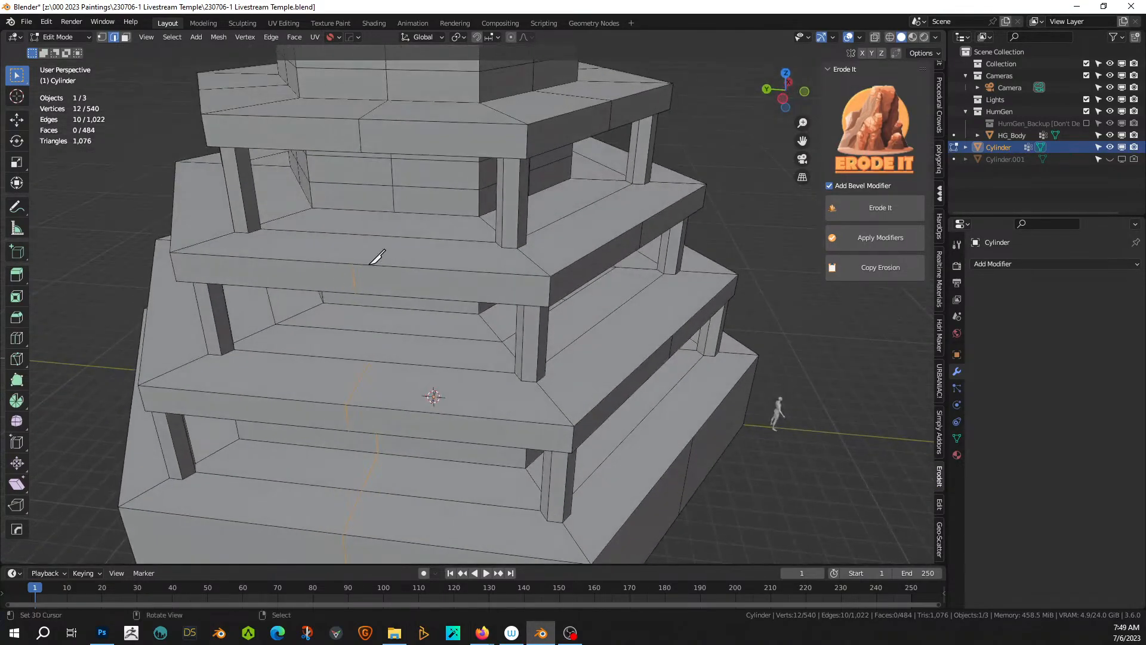
key("k")
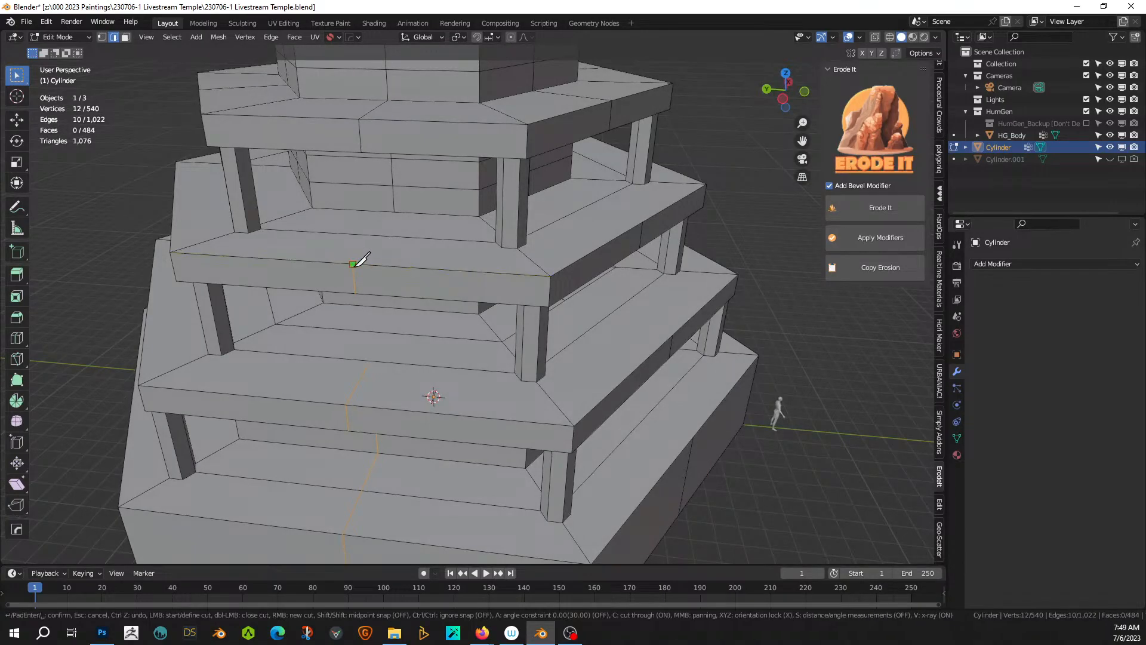
left_click(353, 263)
key("x")
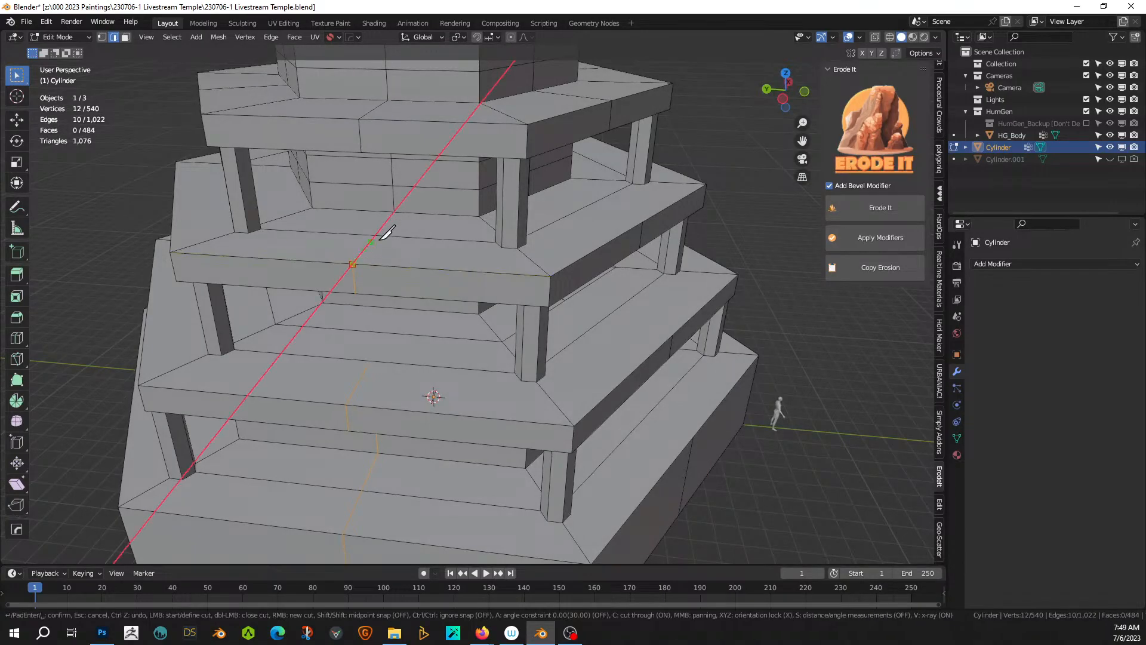
left_click(393, 211)
key("Return")
middle_click_drag(397, 222, 482, 305)
scroll(505, 279, "up", 6)
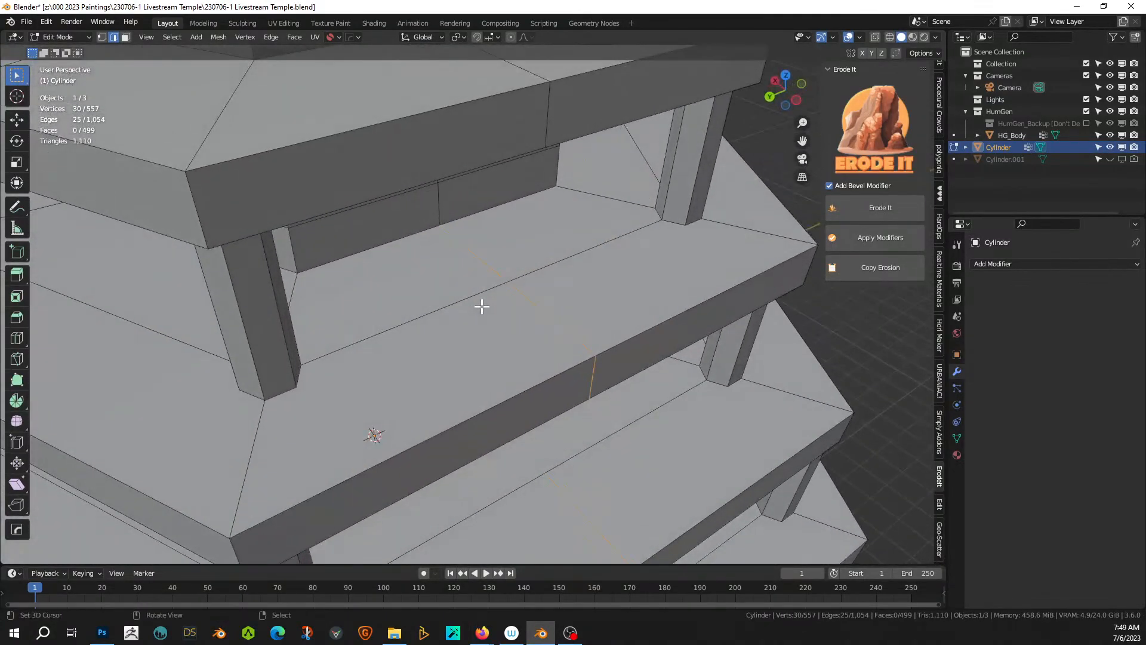
scroll(513, 322, "up", 3)
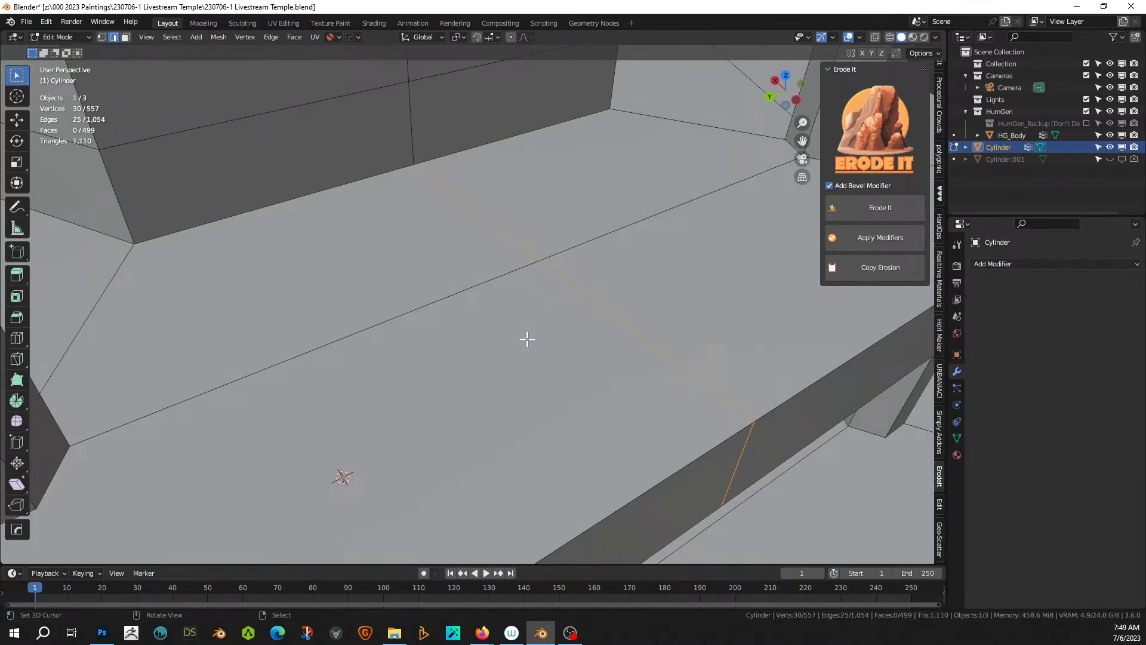
key("1")
middle_click_drag(532, 338, 489, 332)
scroll(549, 341, "down", 3)
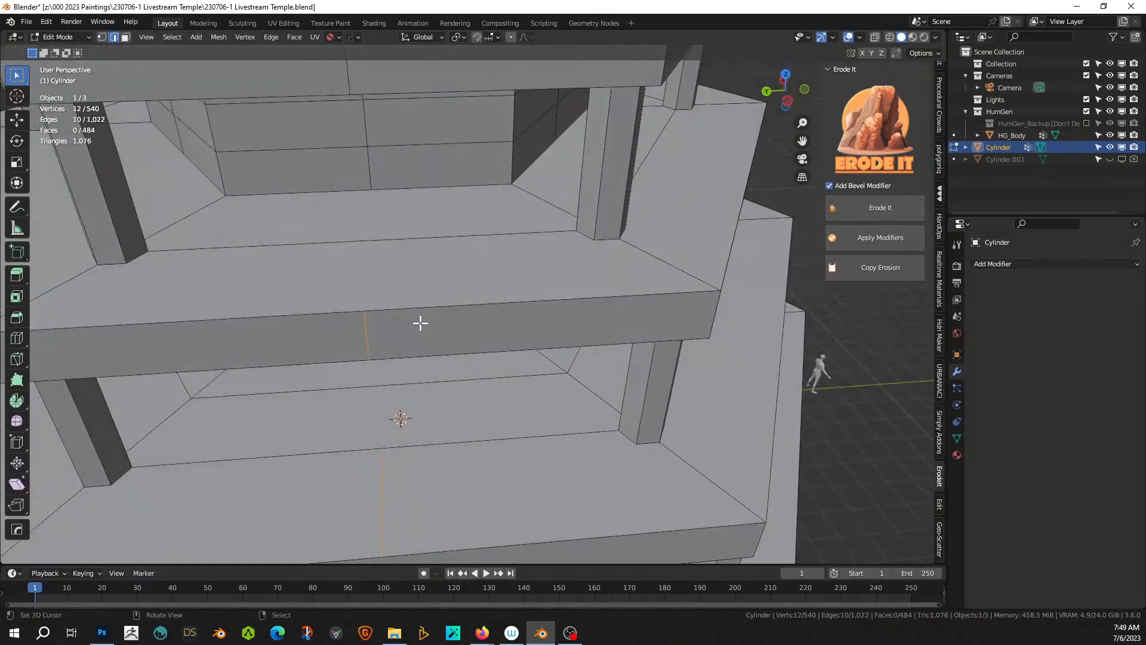
- Knife-cut across the upper terrace floor, connecting the centre cut on its front edge to the centre edge of the wall behind
key("k")
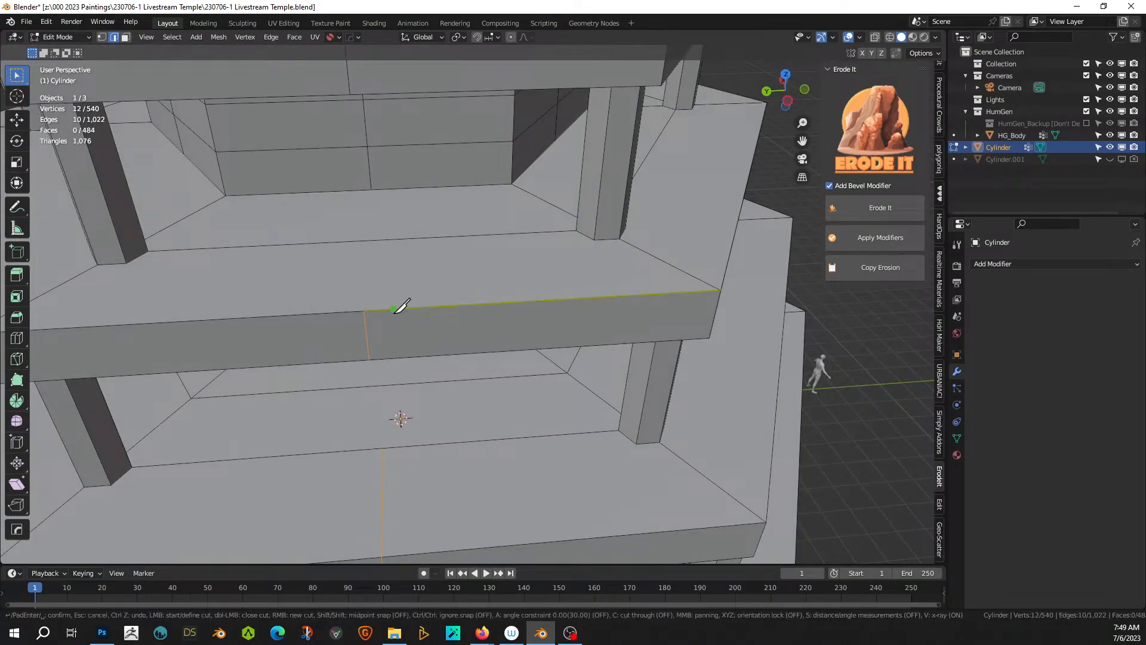
left_click(364, 310)
left_click(368, 240)
left_click(372, 190)
key("Return")
- Extend the centre cut with the knife across the rear floor of the next terrace down, up to the base of its wall
middle_click_drag(376, 243, 401, 349)
key("k")
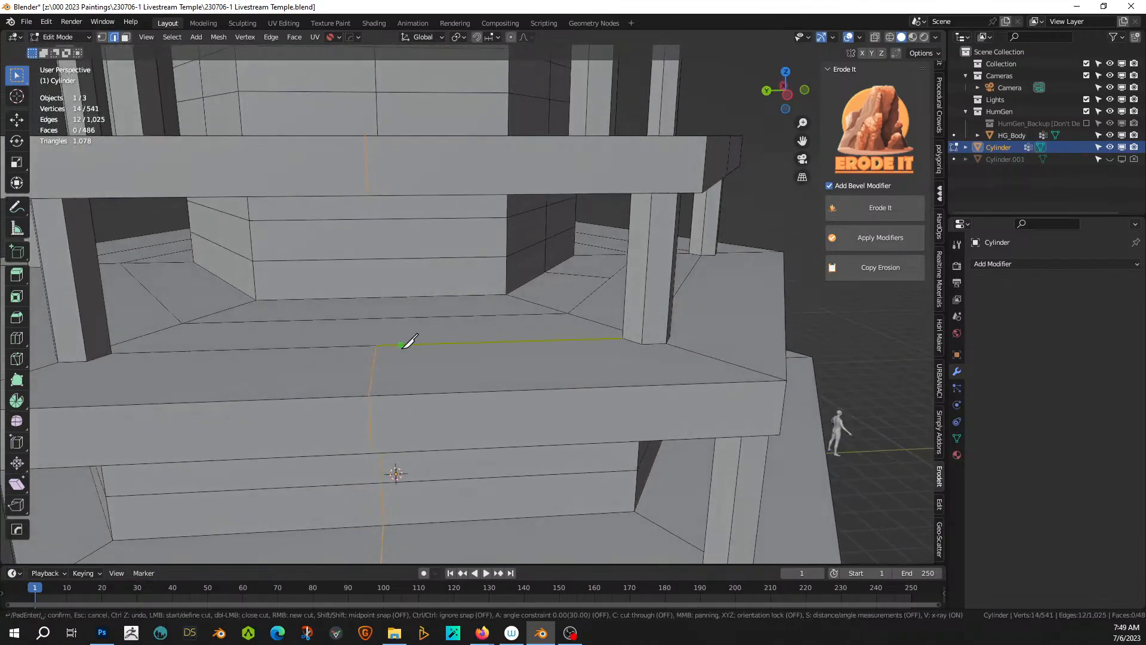
key("x")
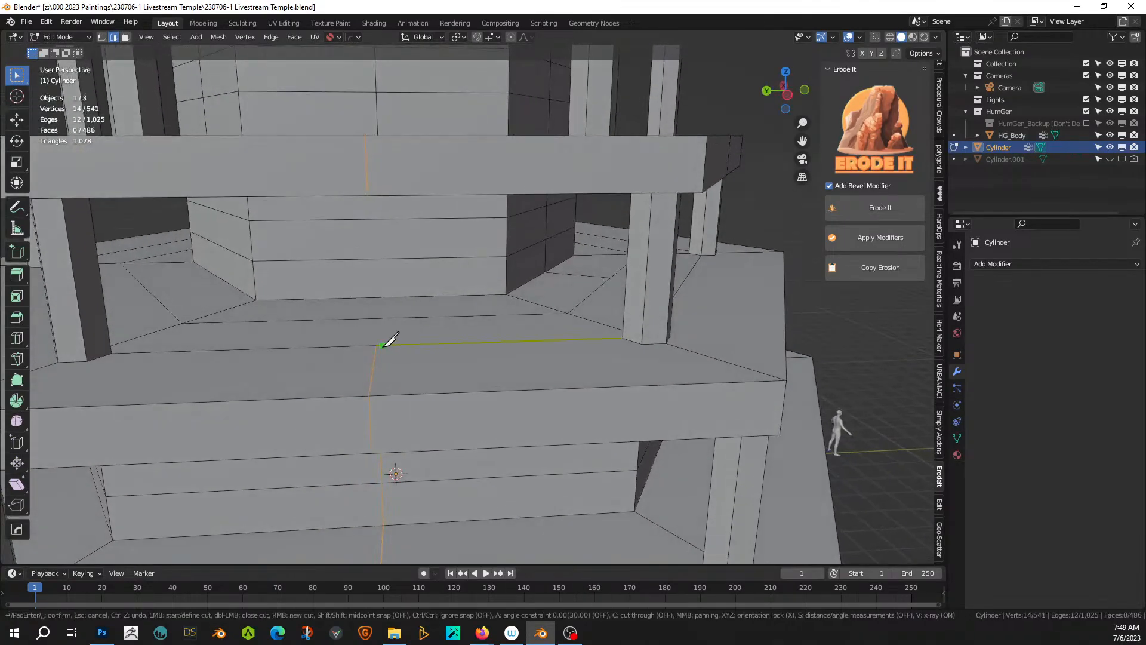
left_click(380, 319)
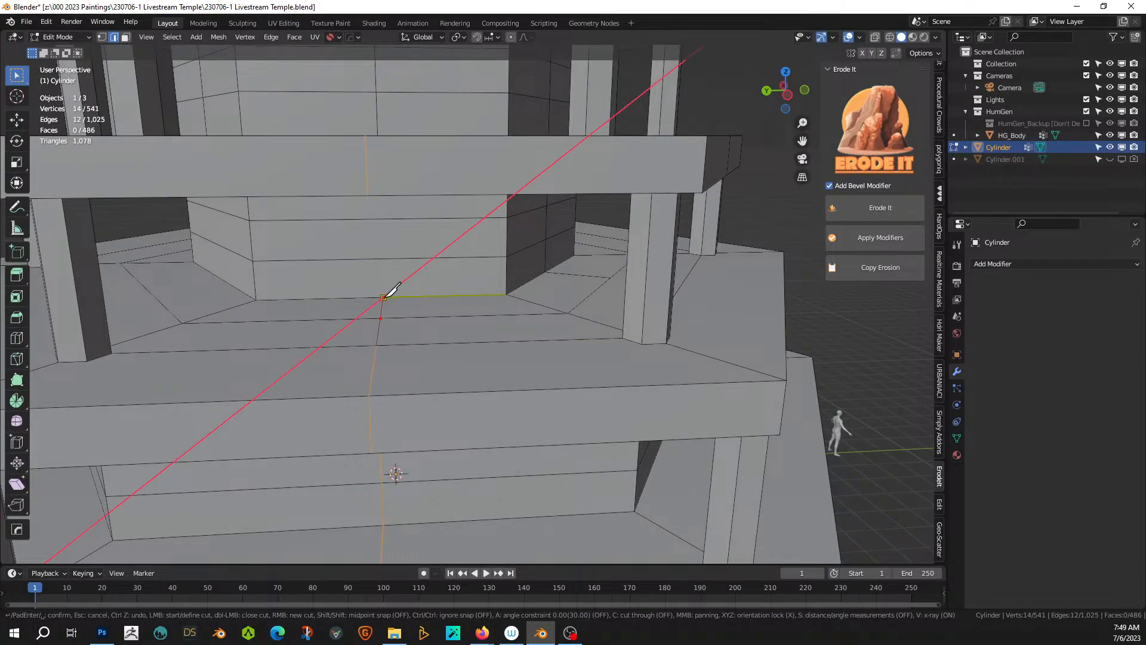
left_click(384, 297)
key("Return")
- Knife-cut the wall behind the terrace vertically, constrained to Z, from the end of the floor cut up to the wall's top edge
mouse_move(402, 297)
middle_mouse_down()
mouse_move(418, 274)
mouse_move(409, 311)
middle_mouse_up()
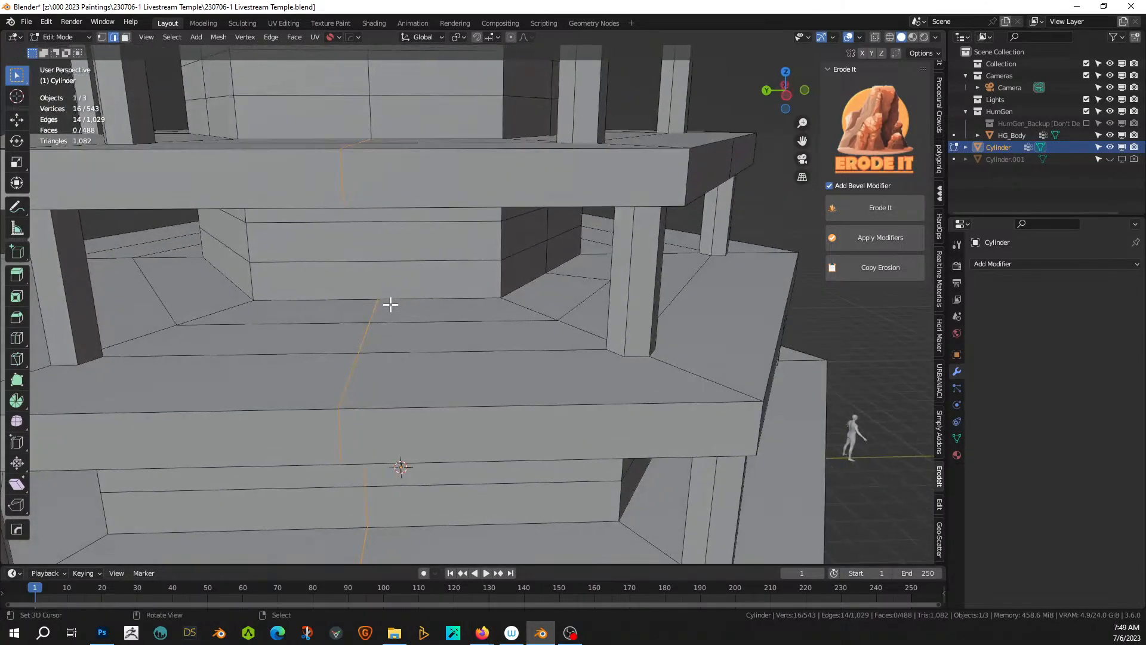
key("k")
key("z")
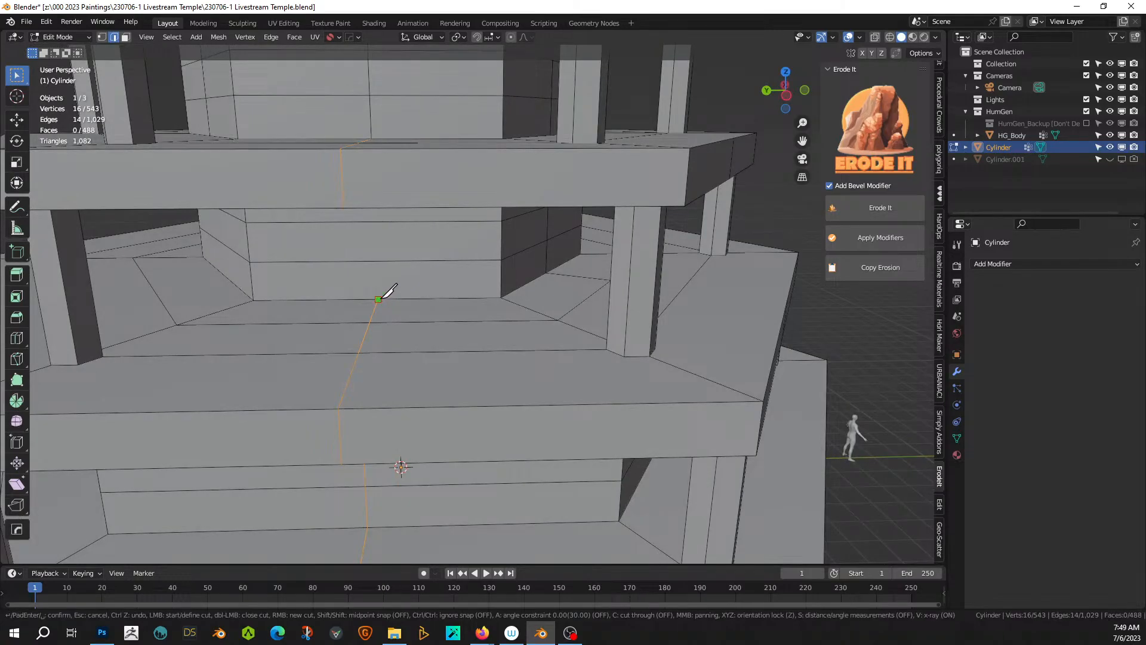
middle_click_drag(383, 245, 392, 268)
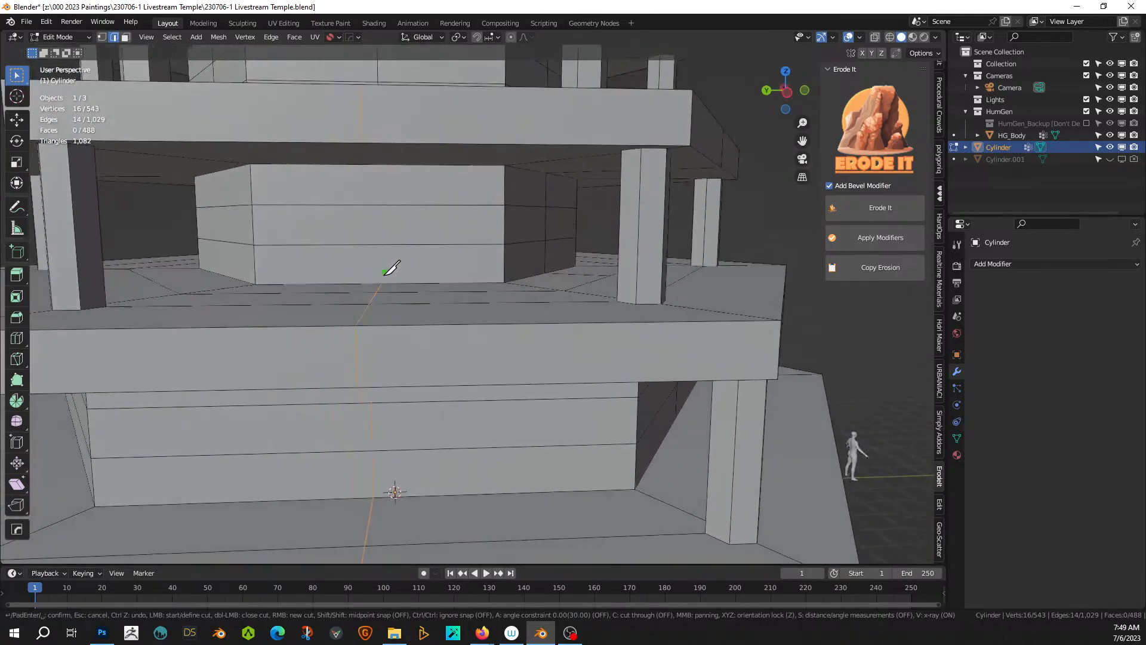
left_click(384, 272)
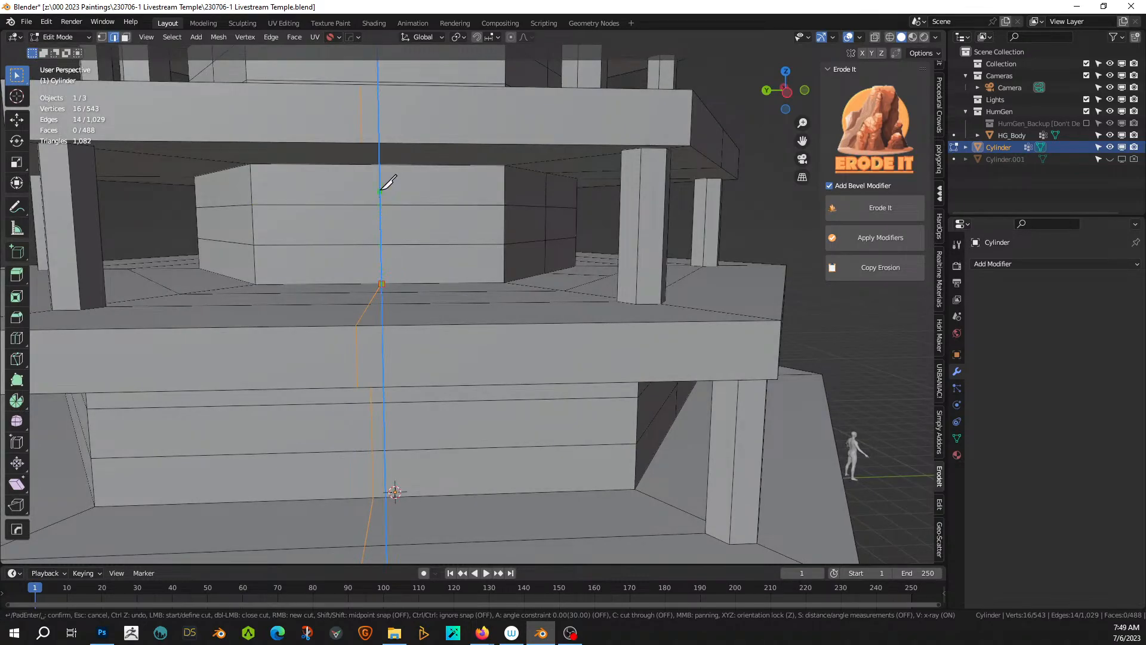
left_click(391, 157)
key("Return")
middle_click_drag(384, 167, 409, 183)
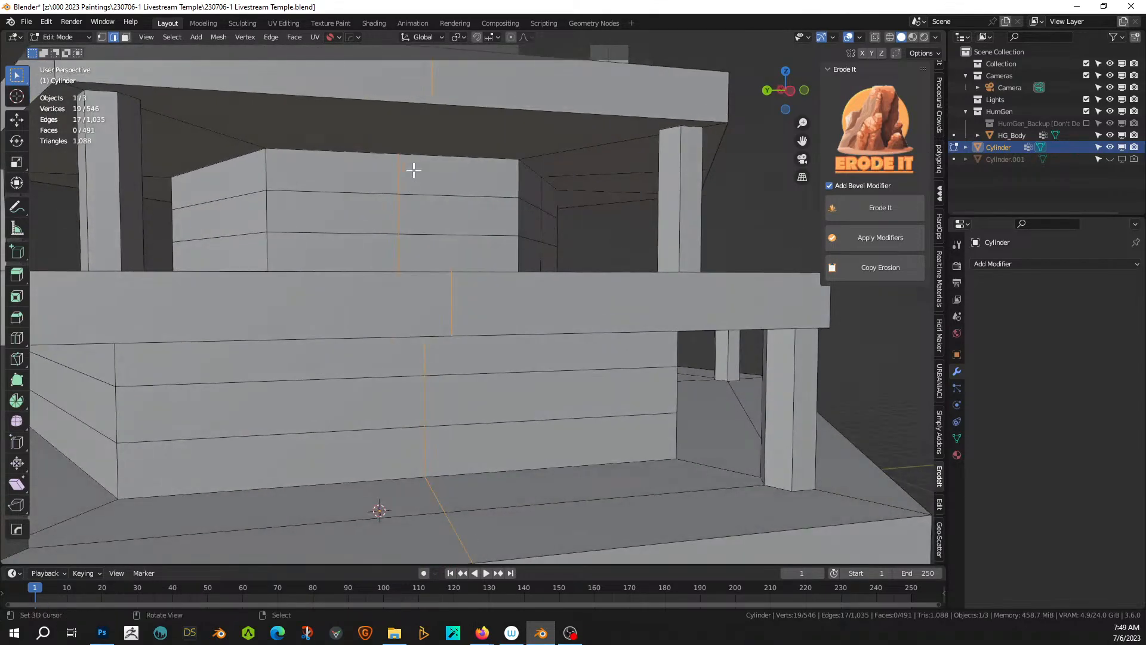
- Knife-cut the underside of the overhang from the top of the wall's centre cut to the centre cut on the overhang's front face
key("k")
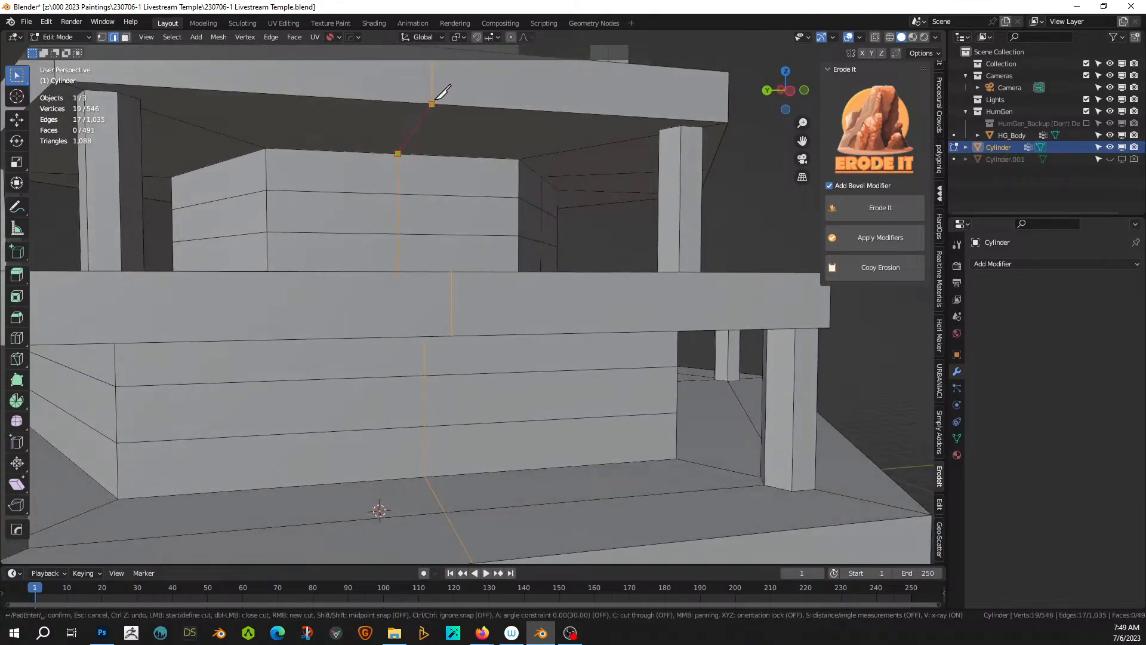
left_click(435, 99)
key("Return")
middle_click_drag(446, 155, 445, 303)
- Return to Object Mode and mirror the temple across X with a bisecting HardOps mirror modifier
scroll(440, 333, "down", 4)
key("Tab")
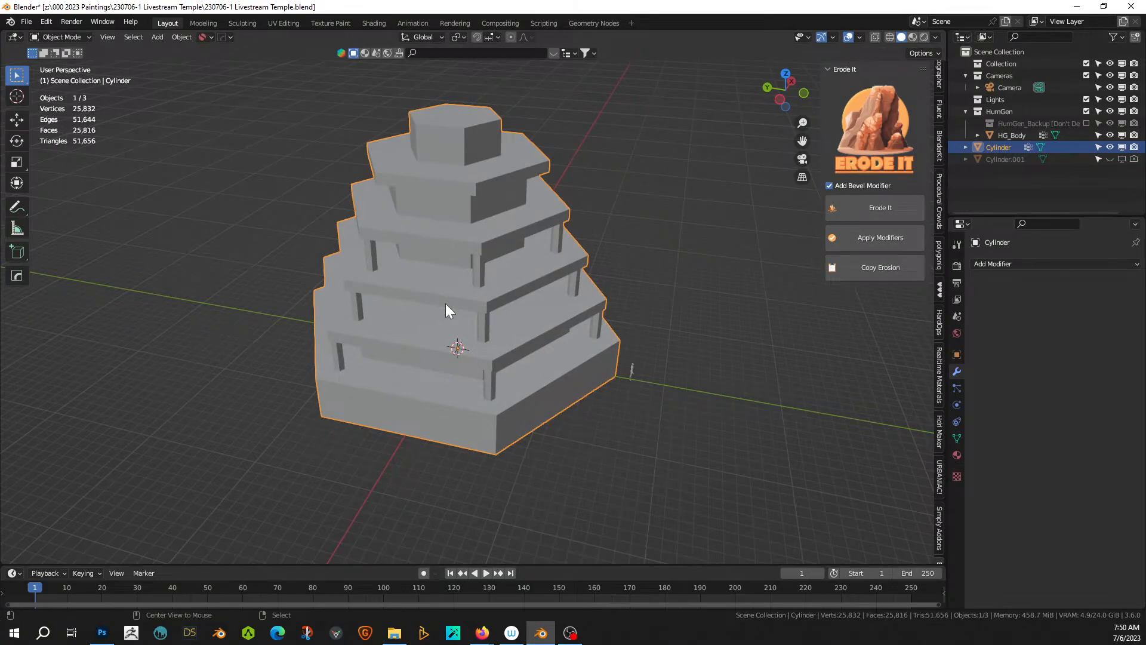
key("alt+x")
left_click(429, 398)
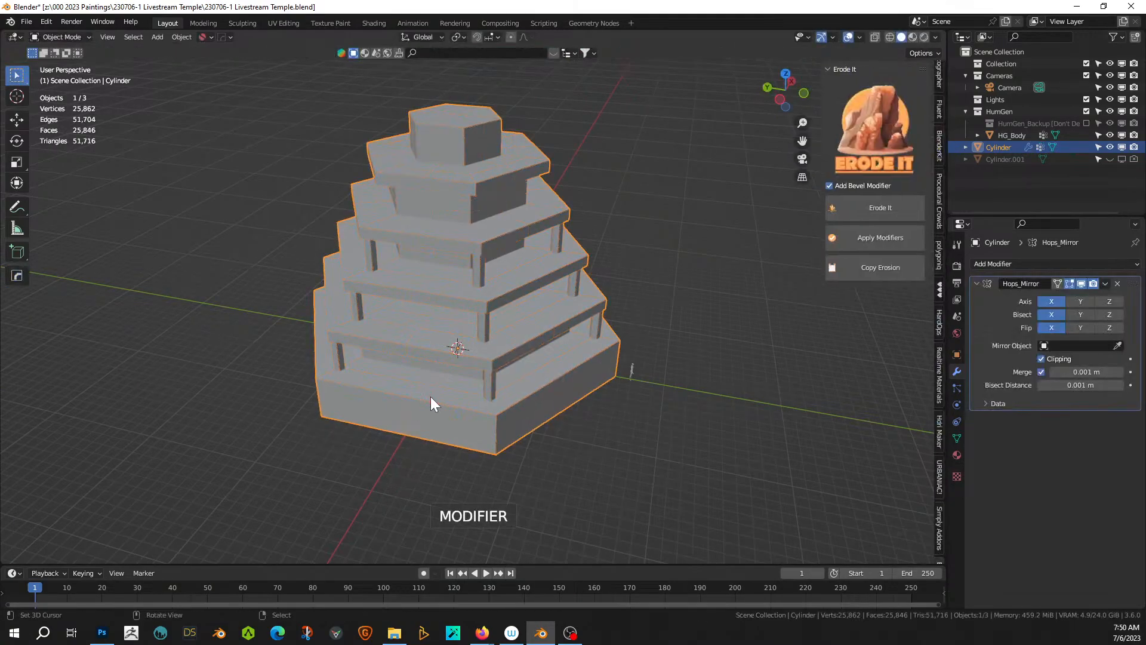
- On a neighbouring side in Edit Mode, knife-cut the base terrace floor from the front face's centre edge to the wall's centre edge
key("Tab")
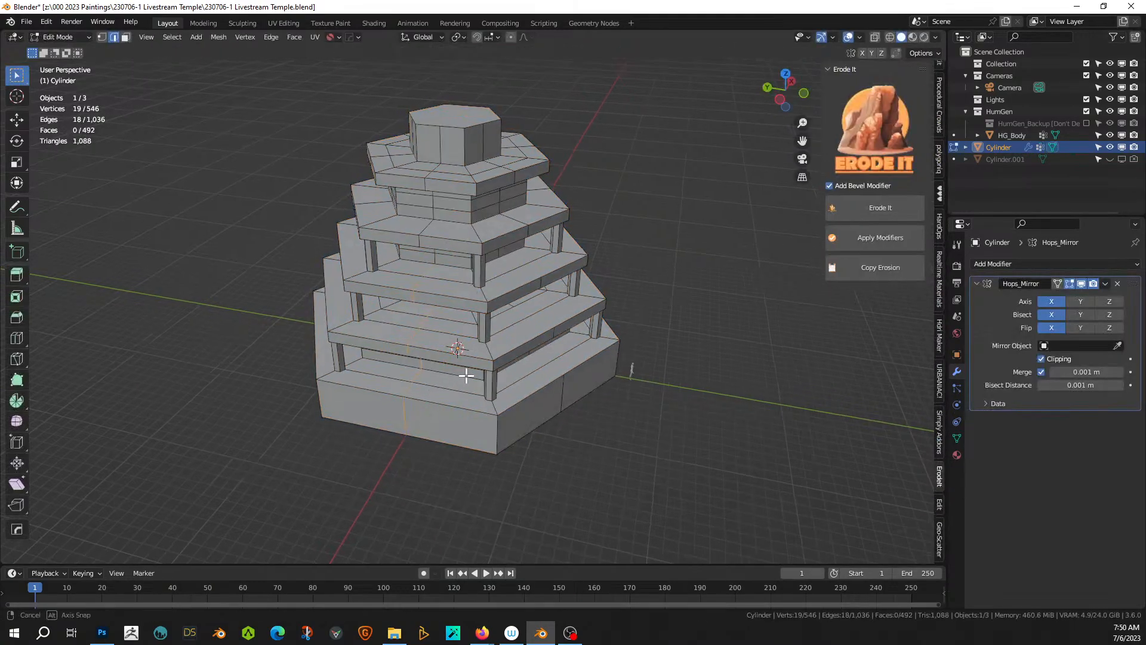
middle_click_drag(463, 378, 419, 349)
scroll(419, 348, "up", 3)
middle_click_drag(417, 353, 451, 392)
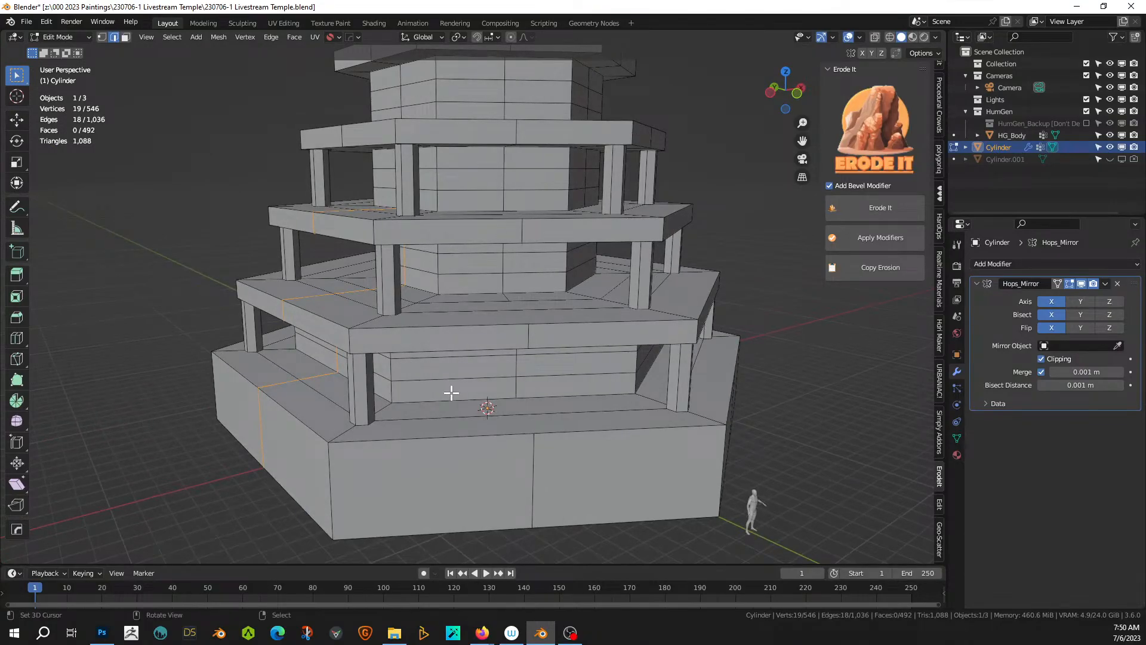
key("k")
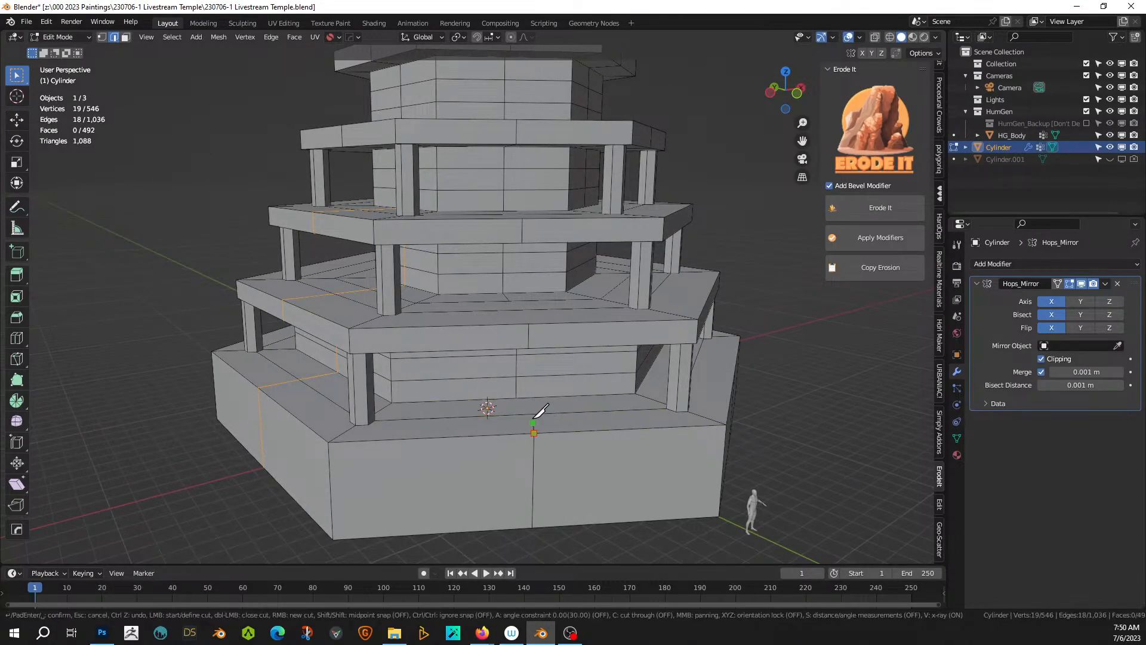
left_click(517, 397)
key("Return")
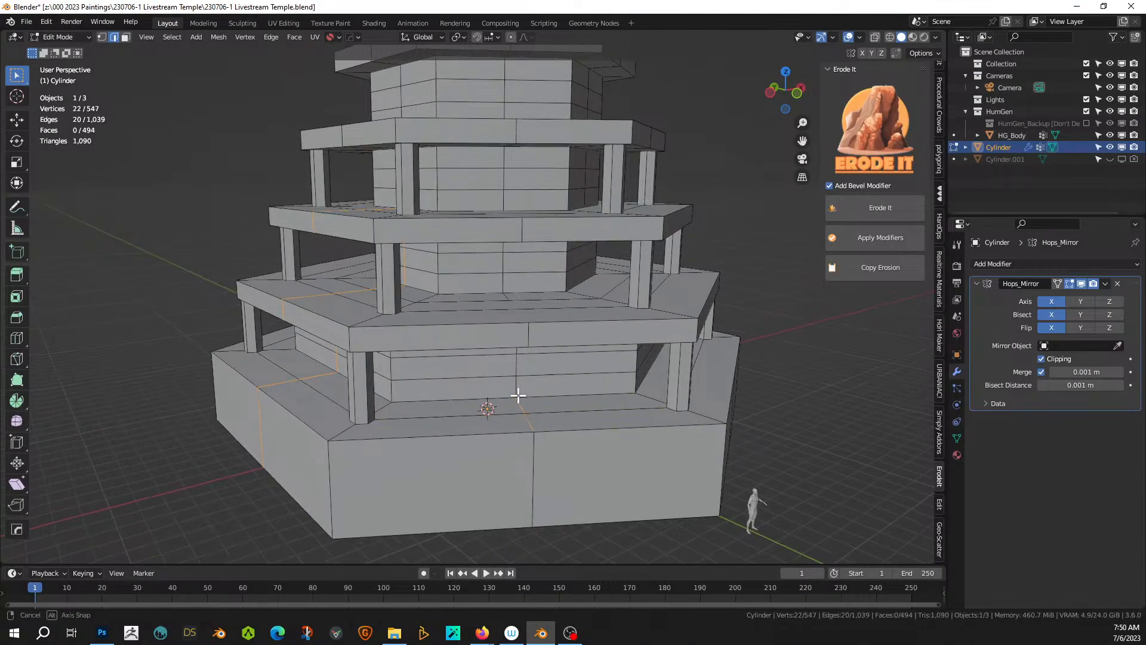
- Knife-cut the floor of the next terrace up, connecting the centre edge of its front face with the existing centre edge near the wall
middle_click_drag(517, 396, 516, 356)
scroll(516, 355, "up", 5)
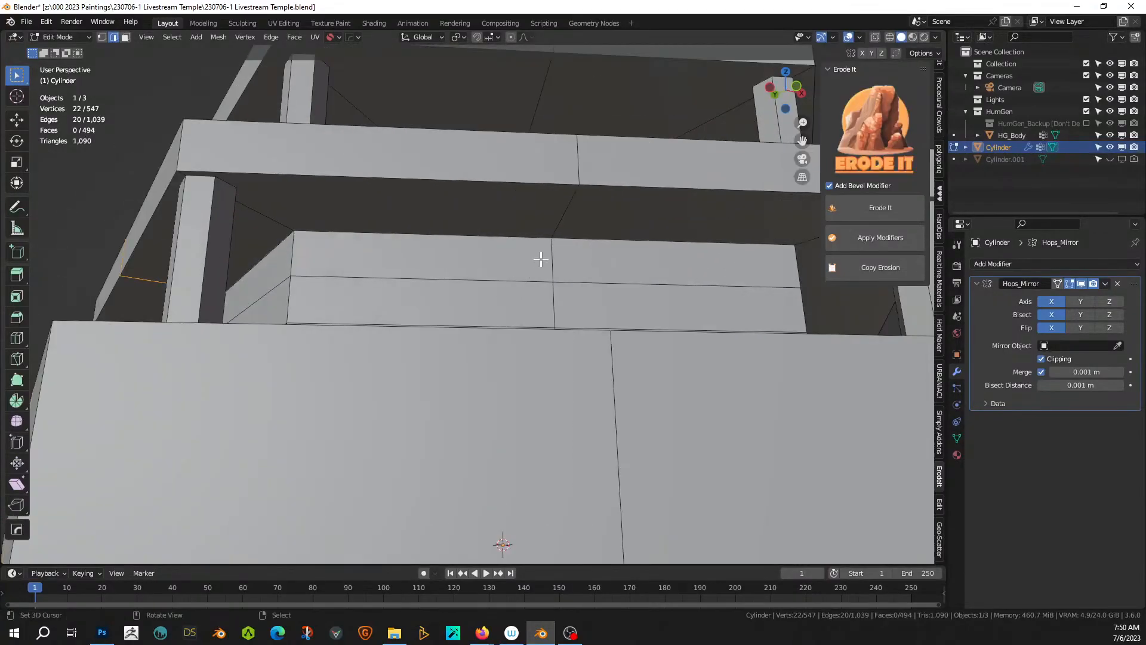
left_click(609, 190)
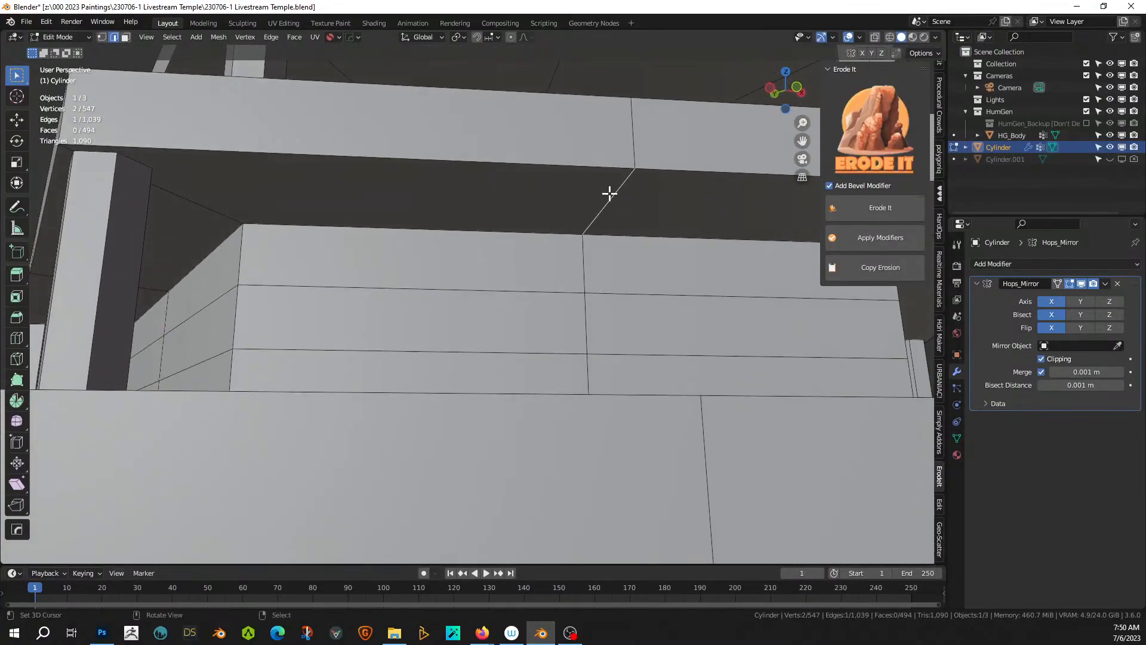
middle_click_drag(609, 191, 545, 355)
key("k")
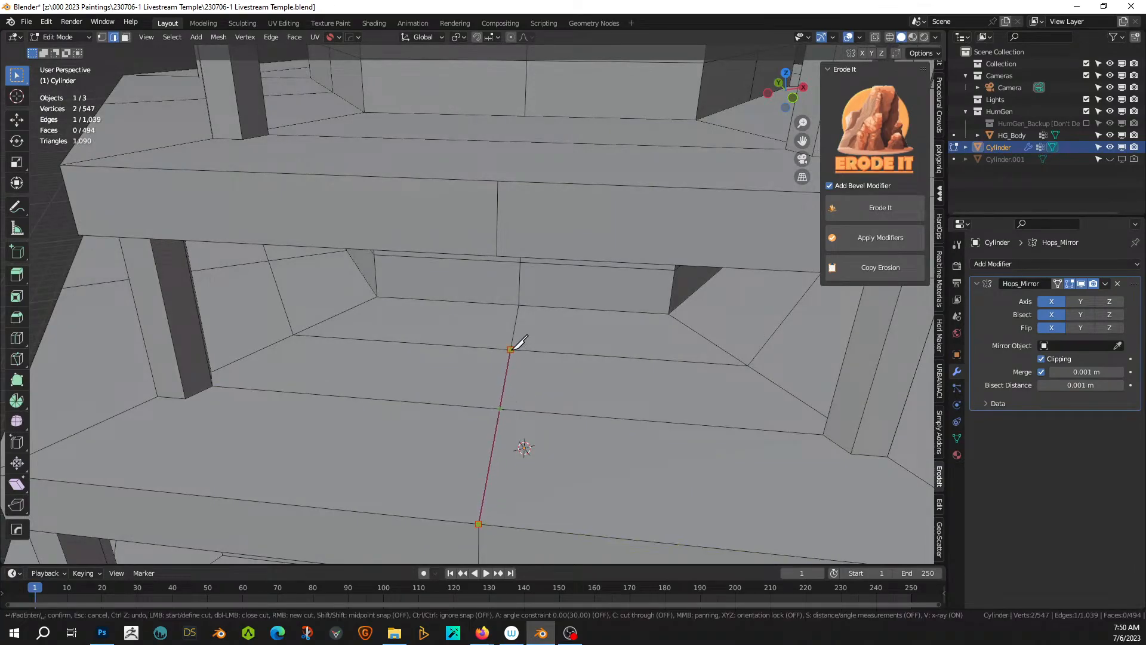
key("Return")
- Knife-cut the third terrace's floor straight back from its front-face centre edge to the centre edge at the foot of the wall
middle_click_drag(512, 349, 509, 445)
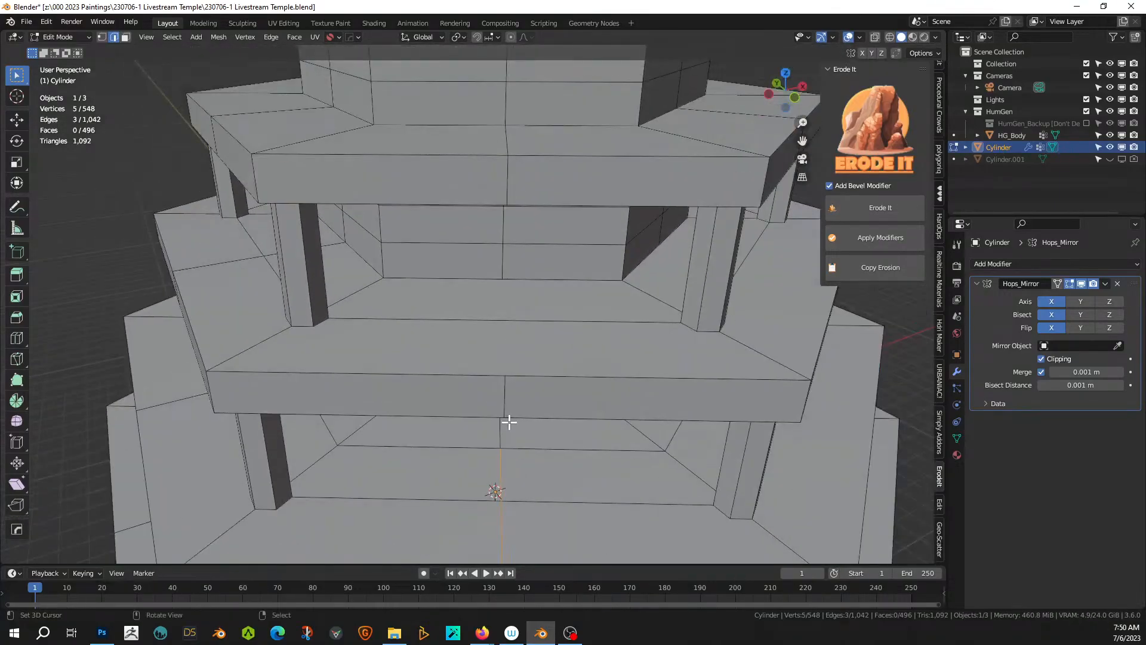
key("k")
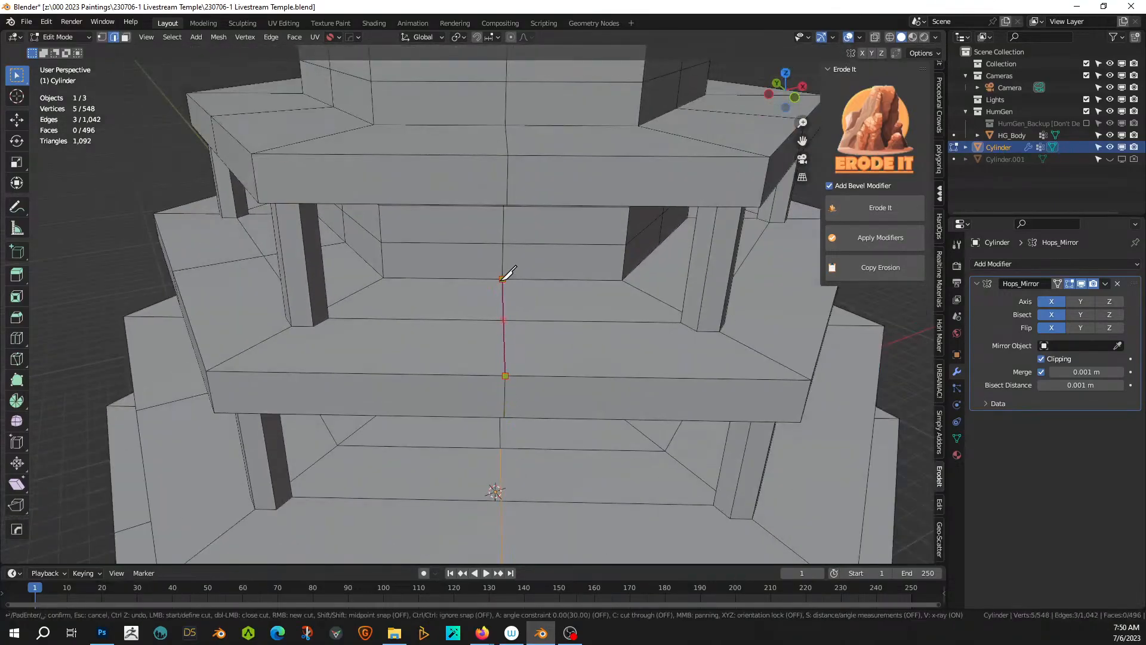
key("Return")
middle_click_drag(504, 275, 365, 267)
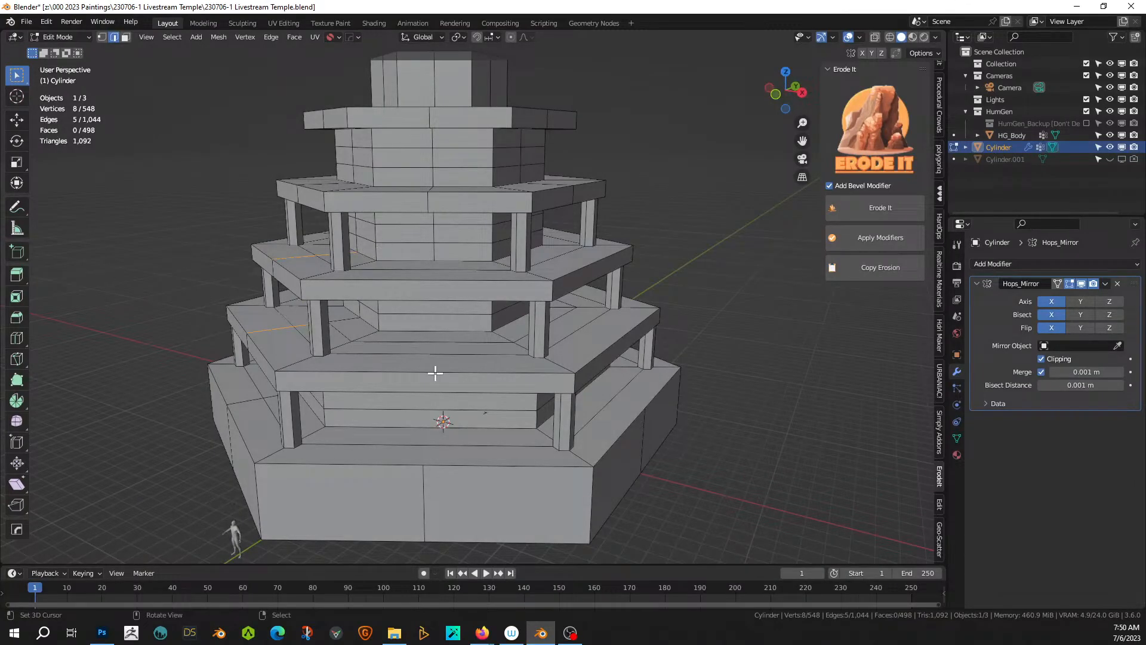
- Check the cuts from the top view, return to Object Mode and apply the X mirror modifier
key("KP_7")
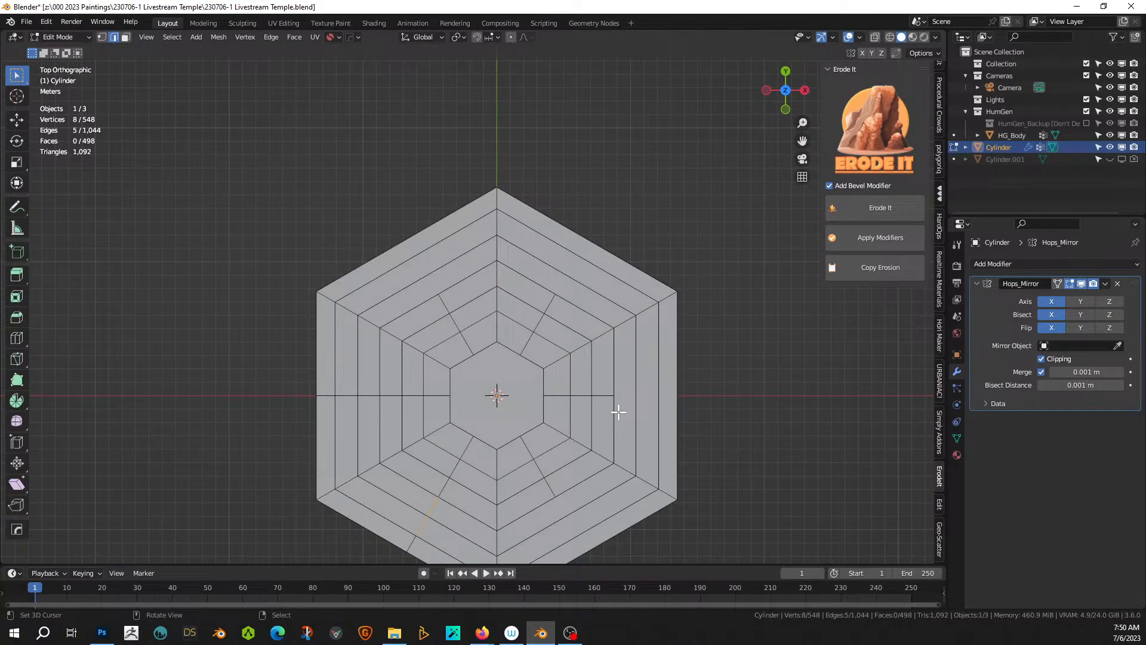
mouse_move(618, 412)
middle_mouse_down()
mouse_move(658, 358)
mouse_move(652, 346)
mouse_move(612, 389)
mouse_move(597, 386)
mouse_move(617, 403)
middle_mouse_up()
key("Tab")
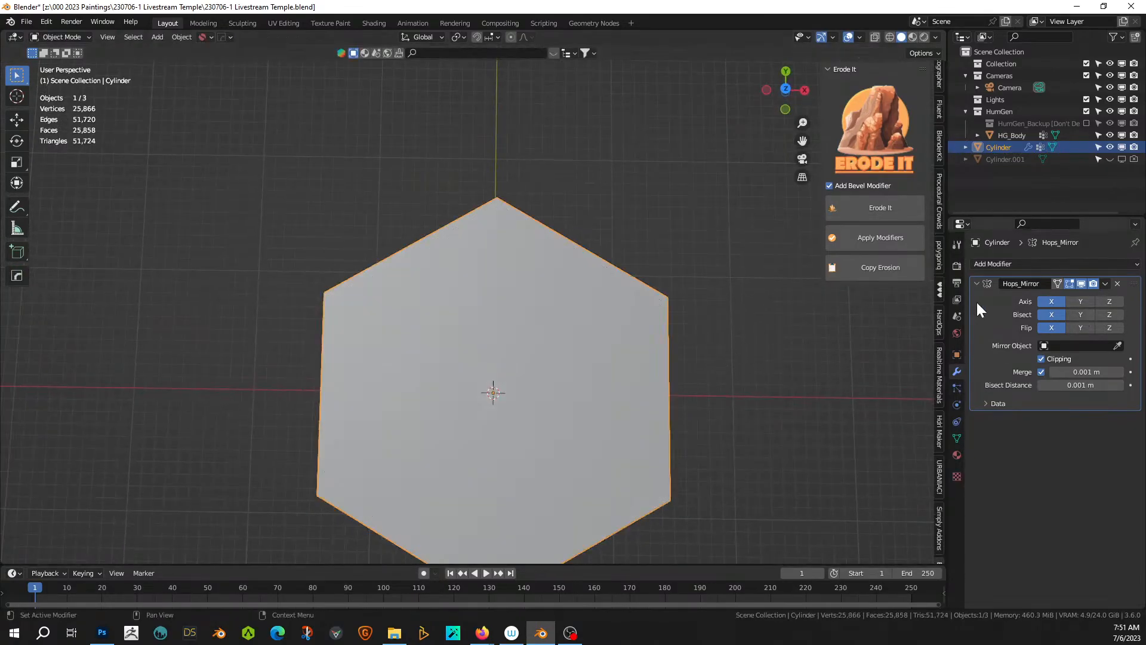
key("ctrl+a")
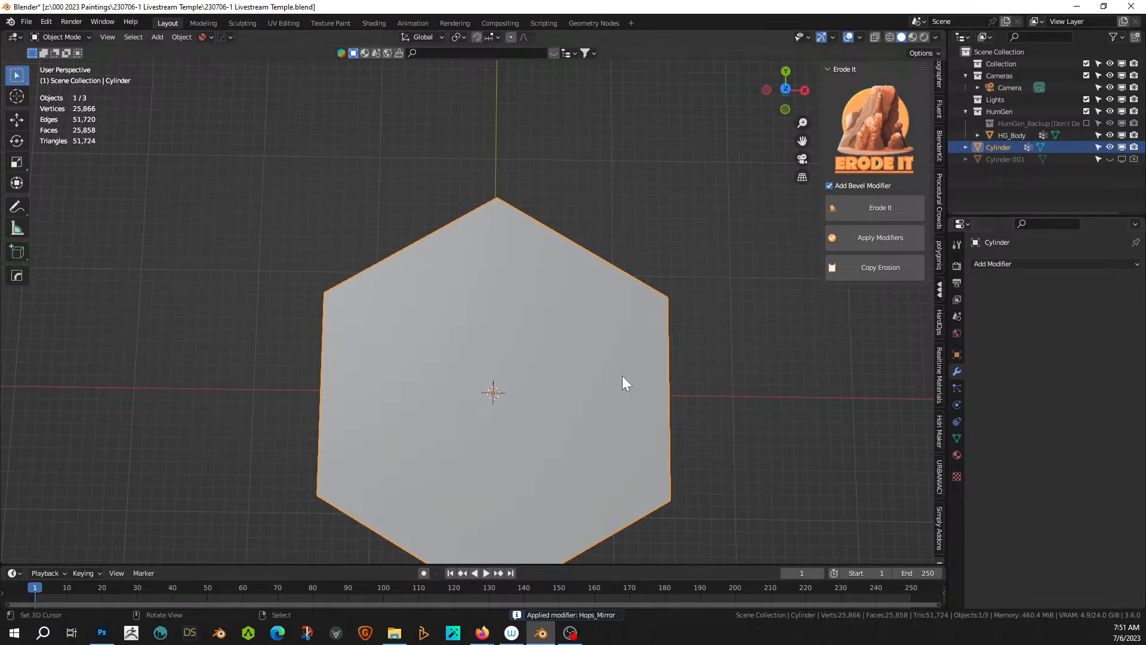
- Mirror the temple across Y with bisect, copying the finished cuts to the opposite half, and apply the mirror modifier
key("Tab")
middle_click_drag(539, 385, 524, 351)
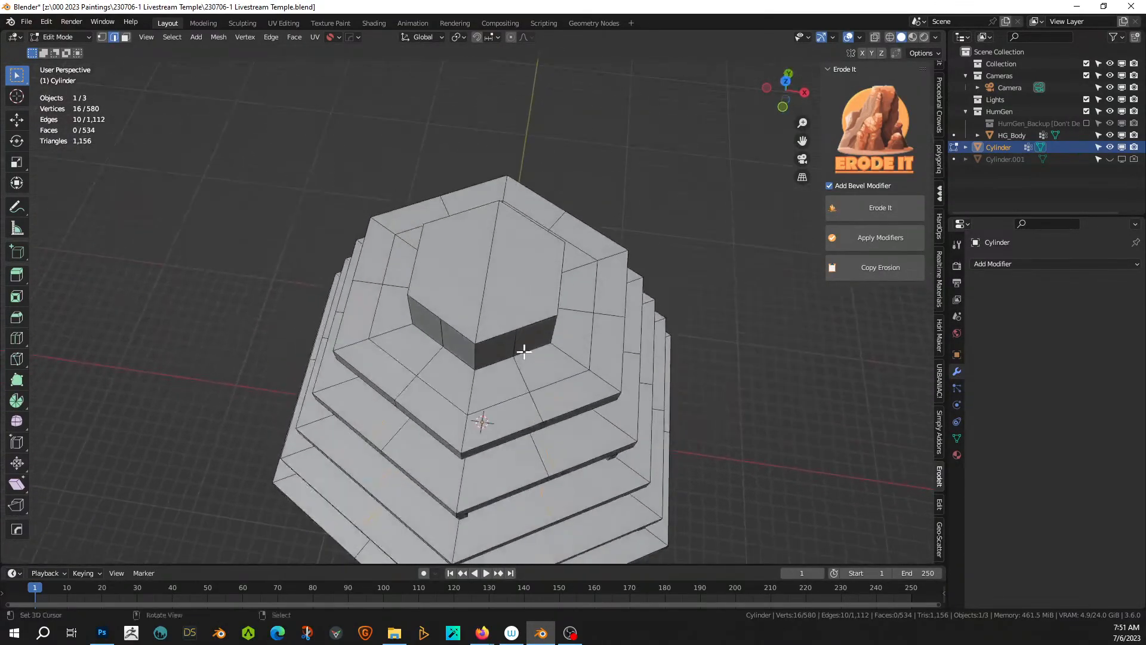
key("KP_7")
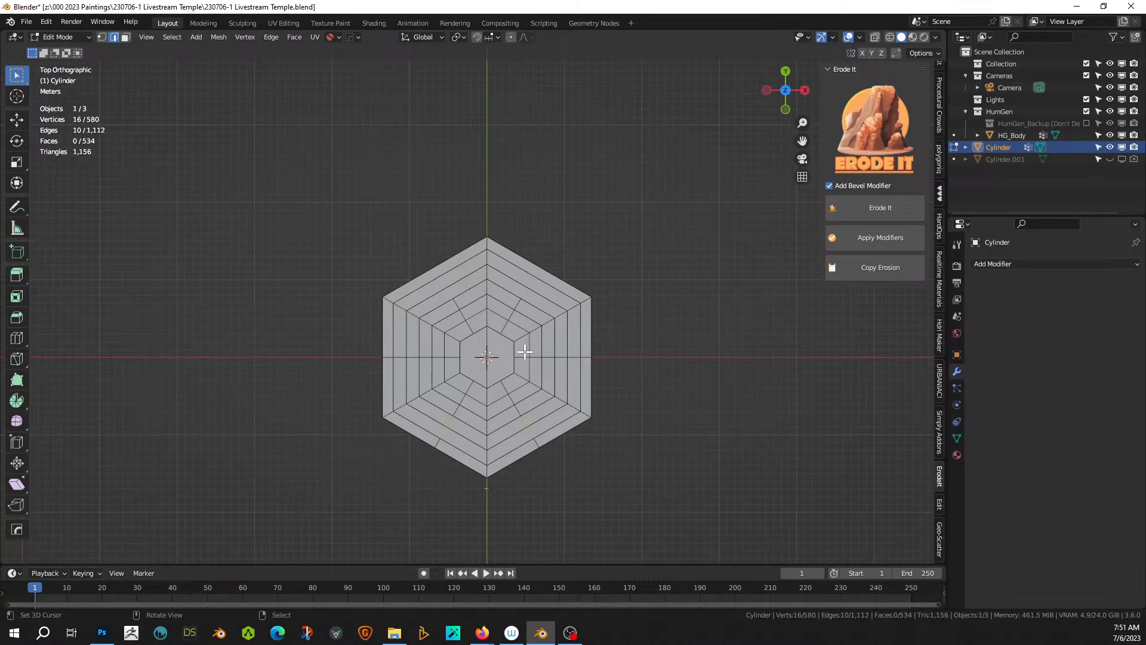
key("Tab")
key("alt+x")
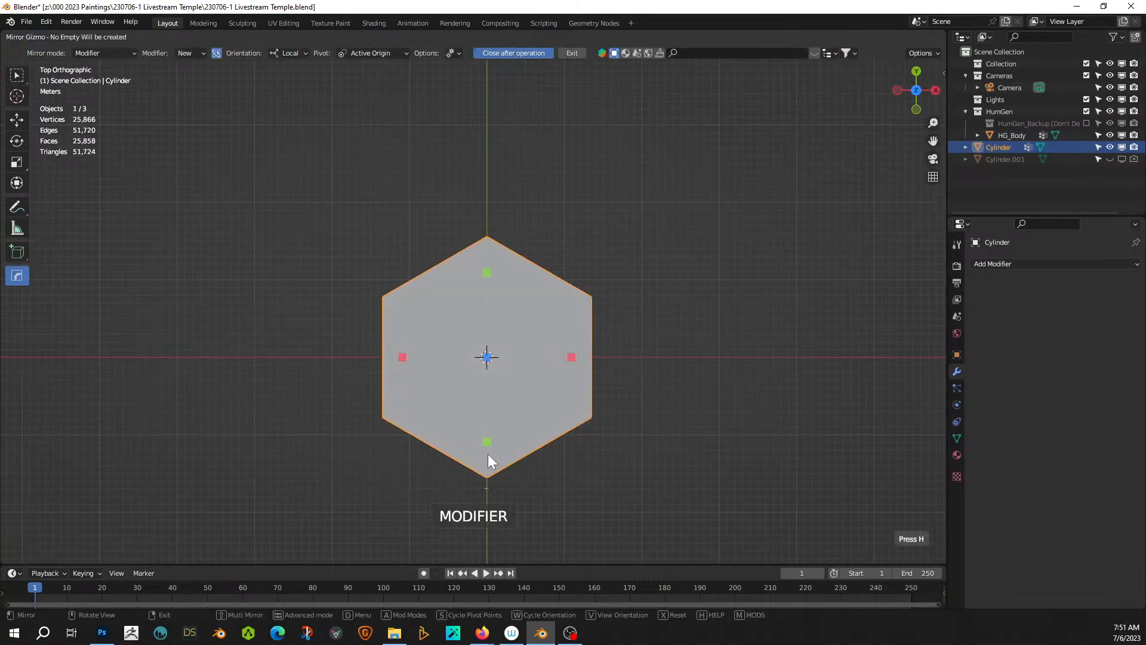
left_click(487, 445)
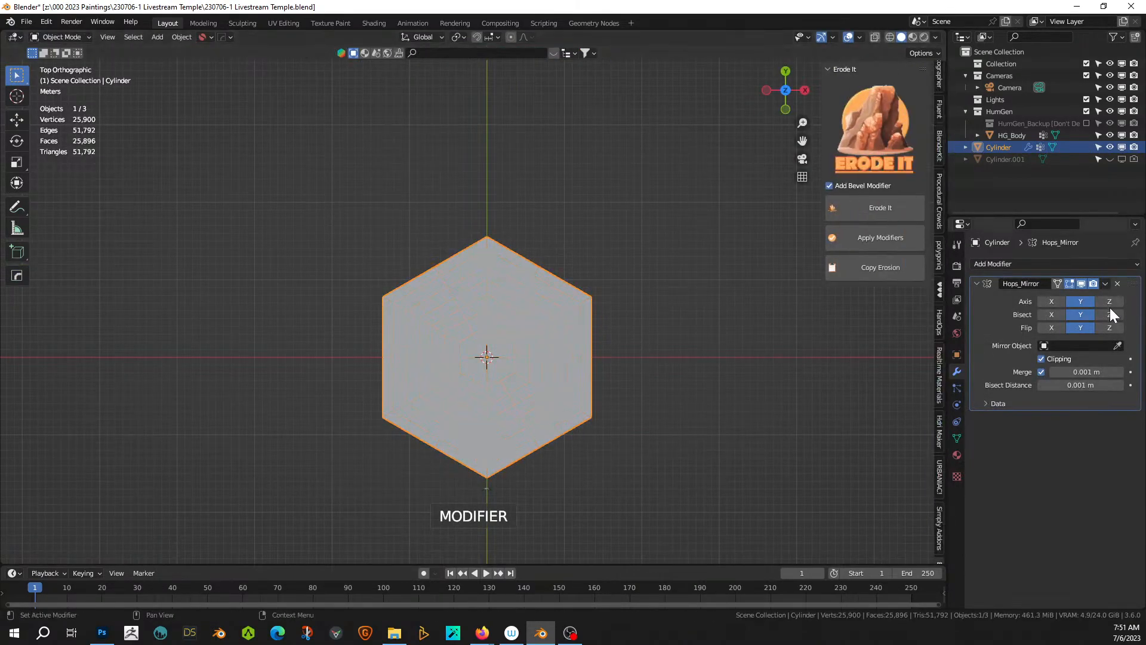
key("ctrl+a")
- In Edit Mode, clear the selection and select the vertical centre edge loops on all six sides of the temple
key("Tab")
middle_click_drag(777, 334, 538, 320)
left_click(701, 300)
scroll(532, 326, "up", 2)
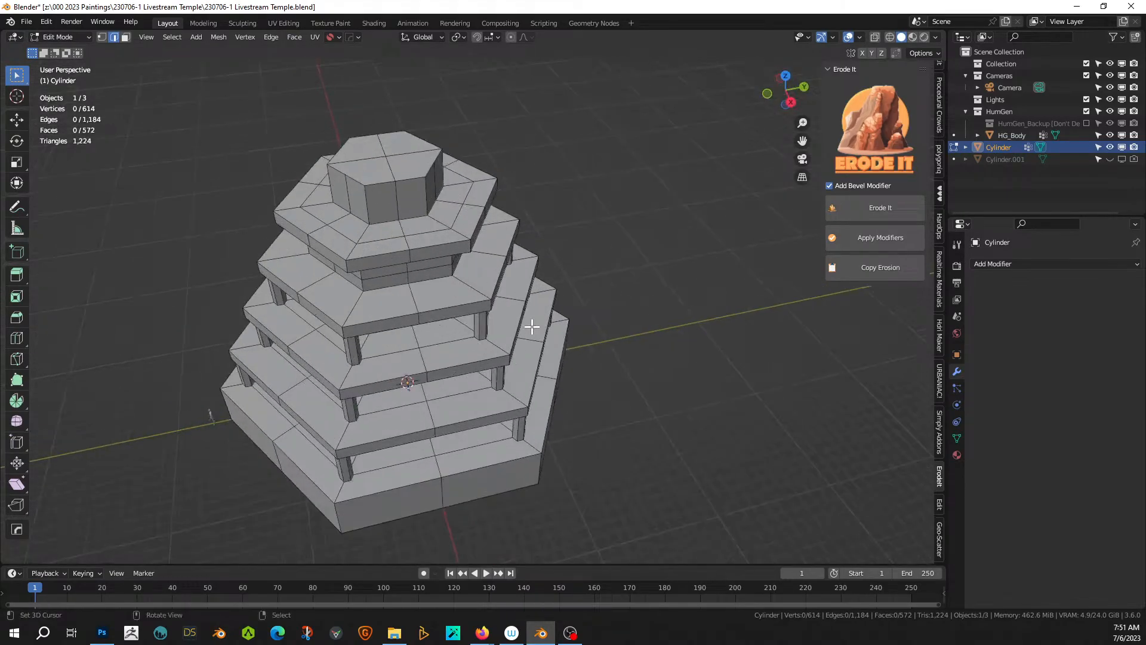
left_click(430, 418, "alt")
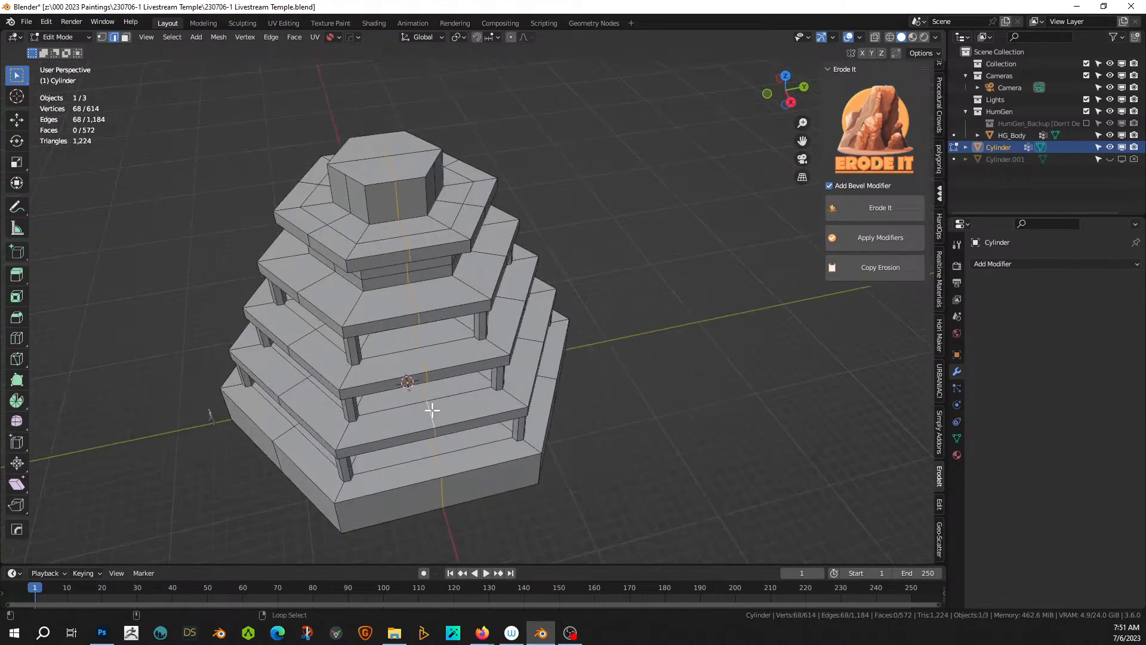
middle_click_drag(440, 384, 455, 365)
left_click(430, 320, "alt+shift")
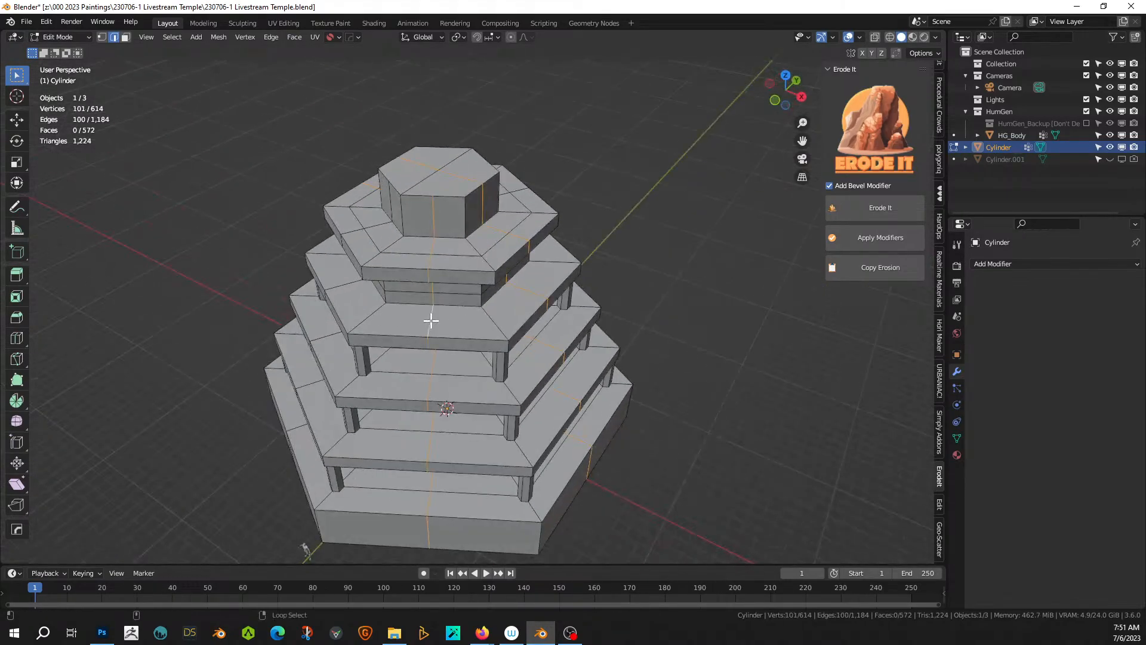
left_click(346, 284, "alt+shift")
middle_click_drag(346, 285, 376, 341)
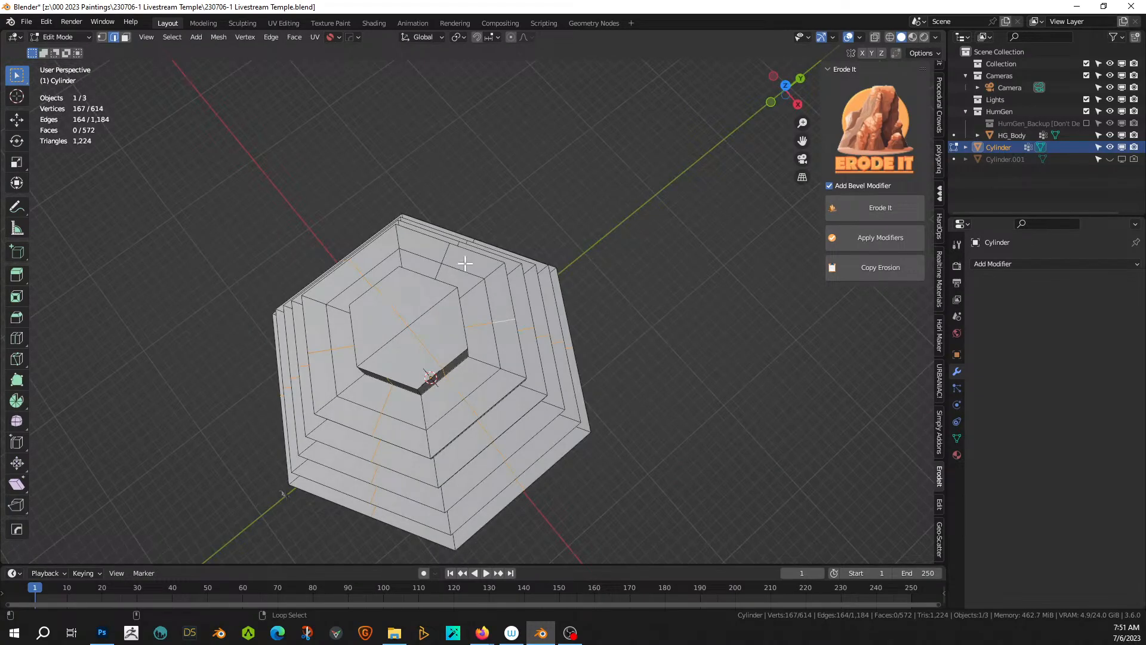
left_click(448, 252, "alt+shift")
middle_click_drag(447, 253, 526, 198)
scroll(507, 260, "up", 2)
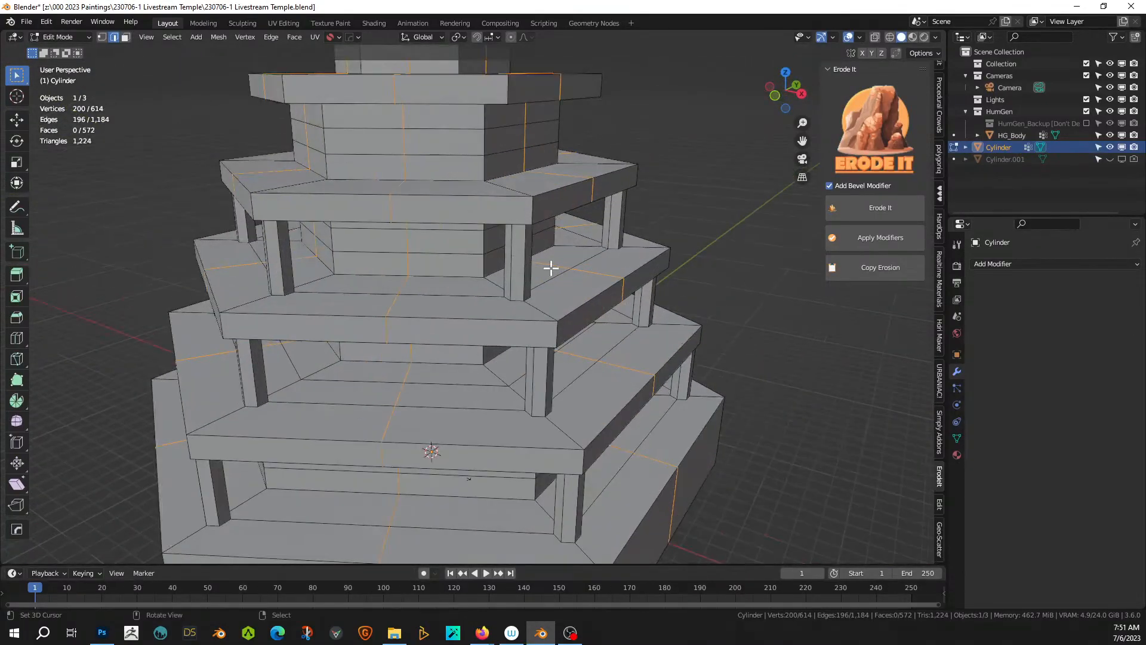
- Bevel the selected centre loops into single-segment strips with a width of 0.753 m
key("ctrl+b")
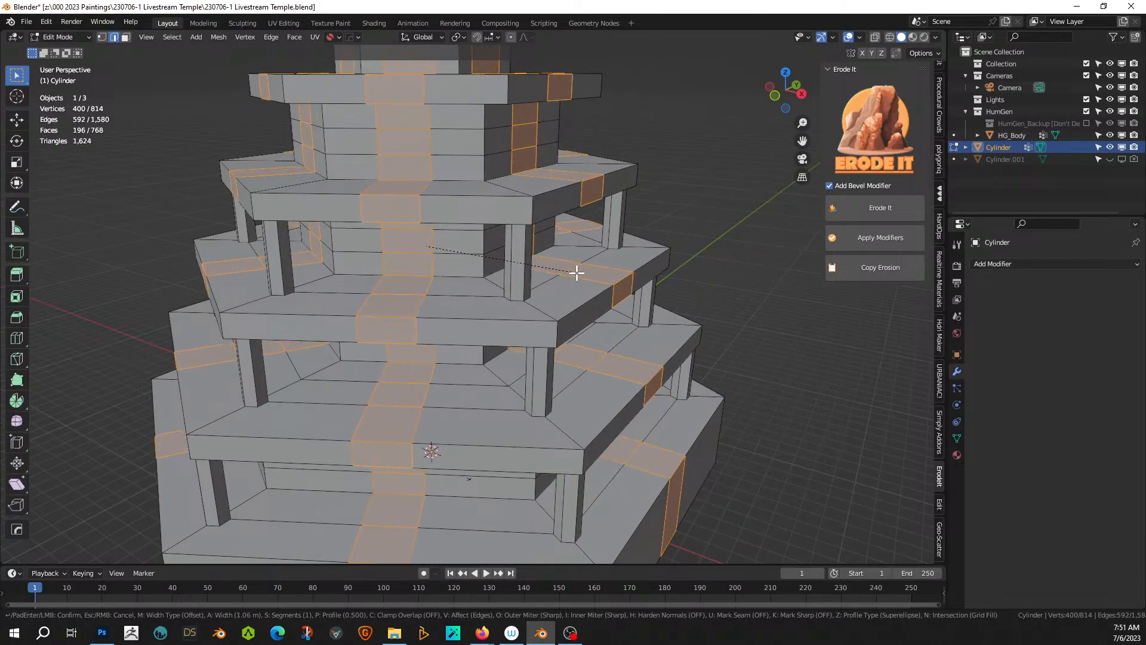
left_click(569, 270)
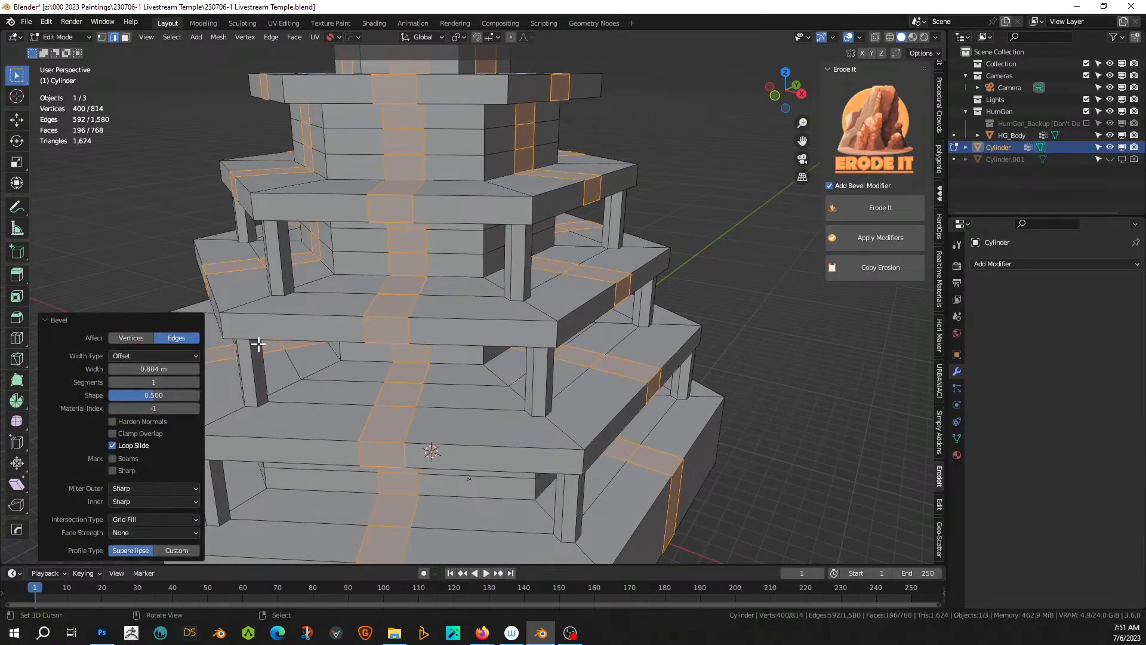
left_click(153, 369)
type(".7")
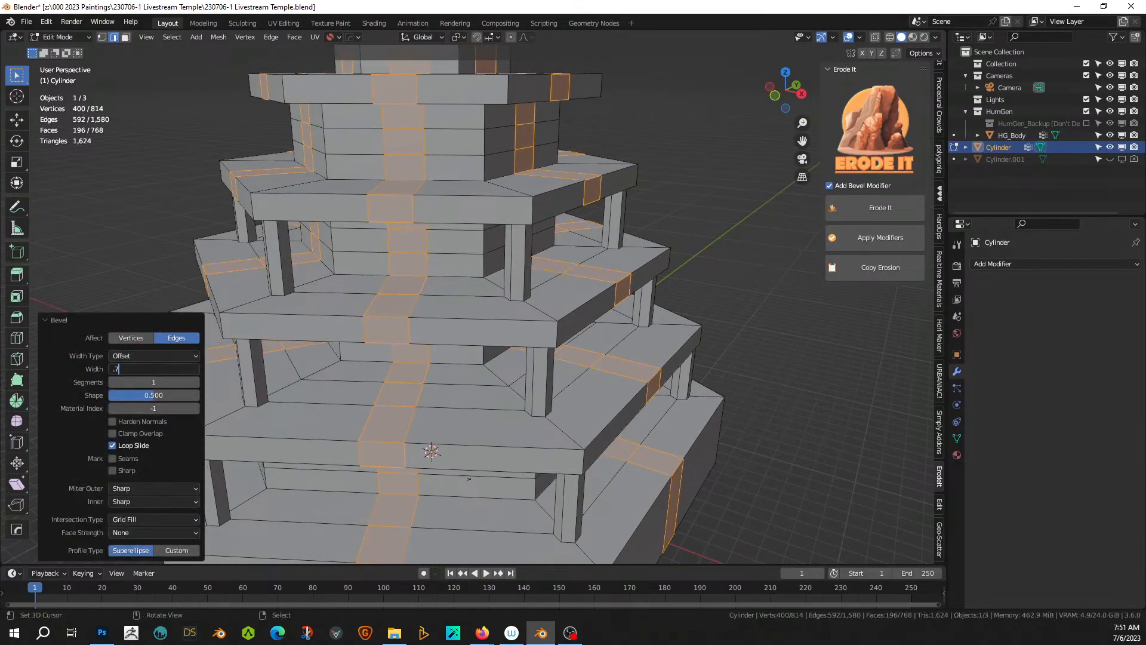
type("53")
key("Return")
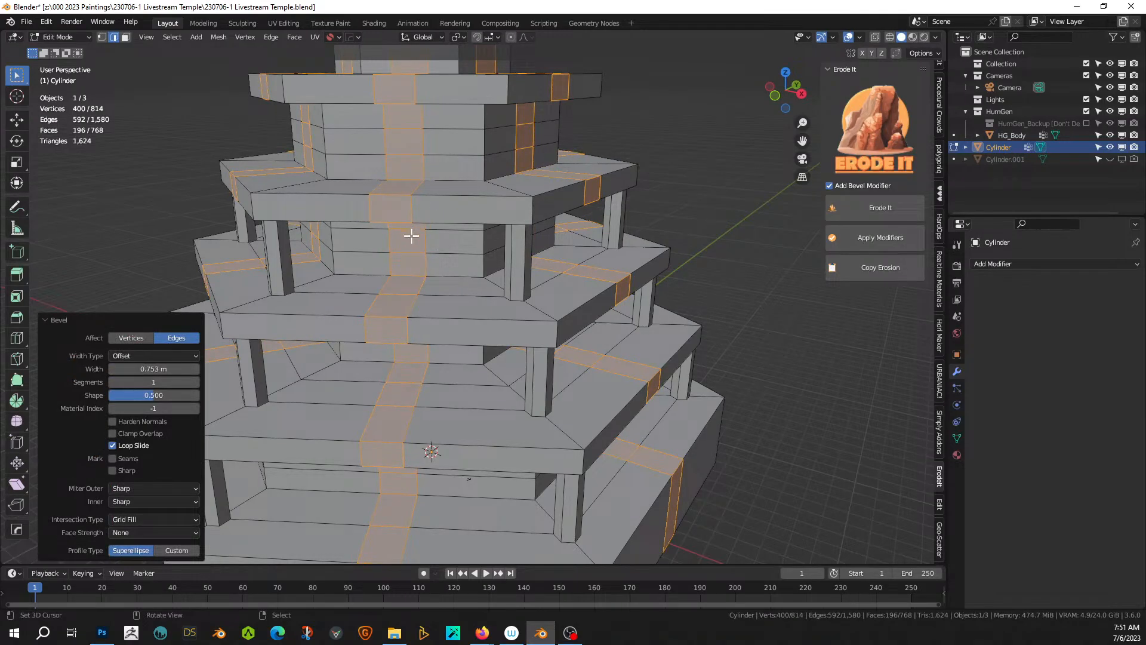
middle_click_drag(411, 235, 440, 225)
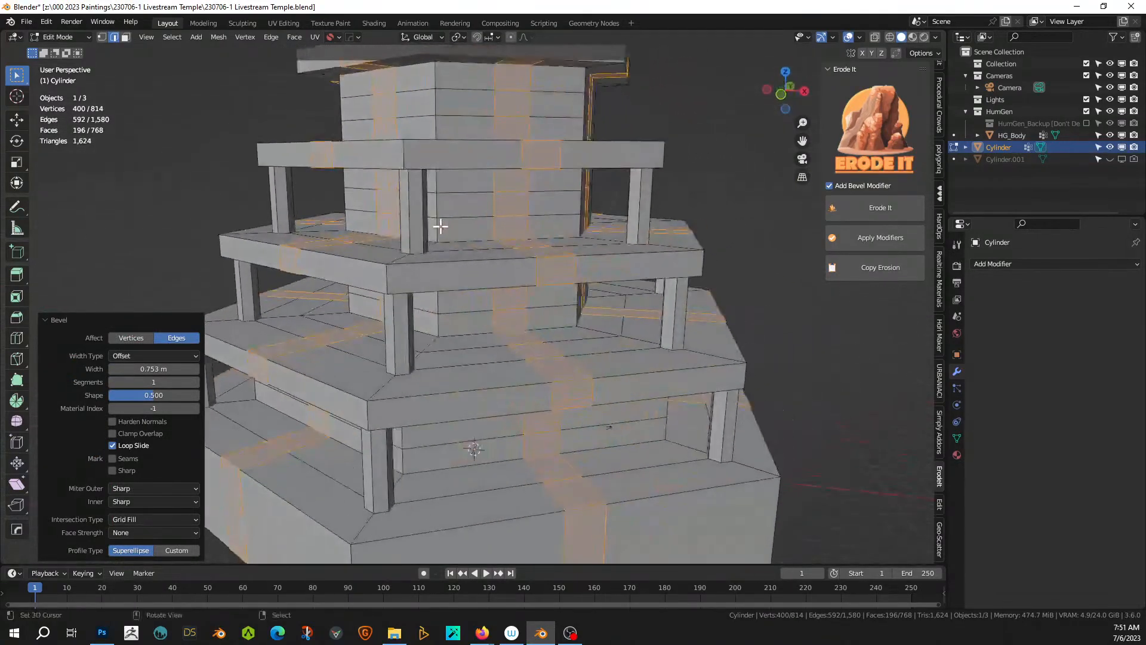
- Extrude the bevelled strips inward along their normals by about 0.3 m and inspect the temple in Object Mode
key("alt+e")
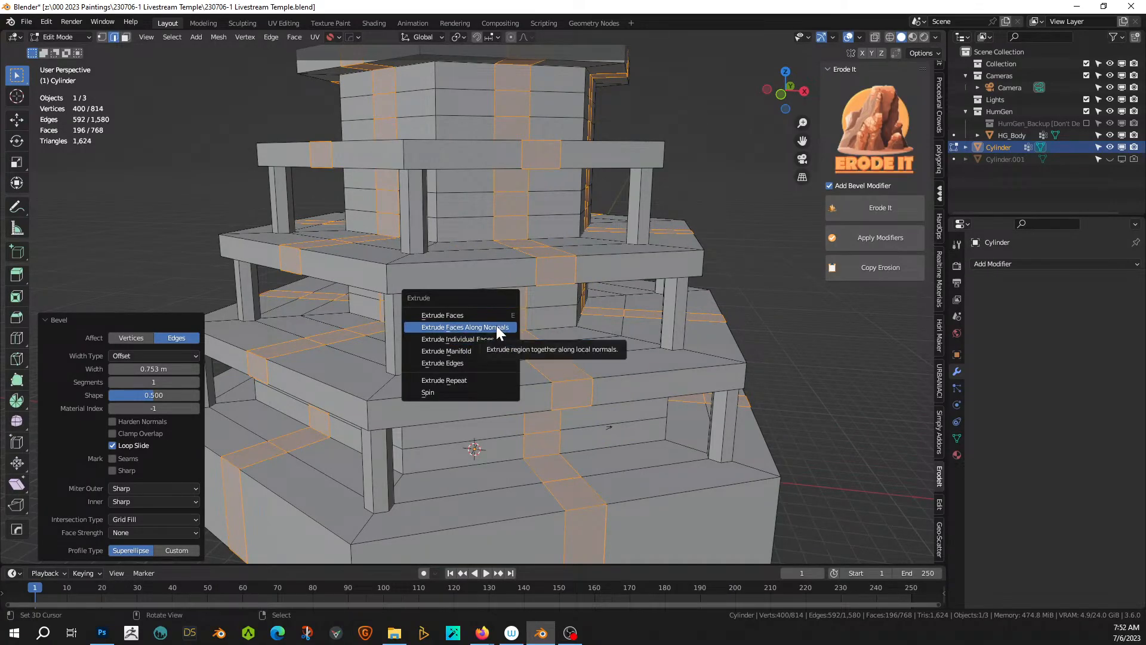
left_click(496, 327)
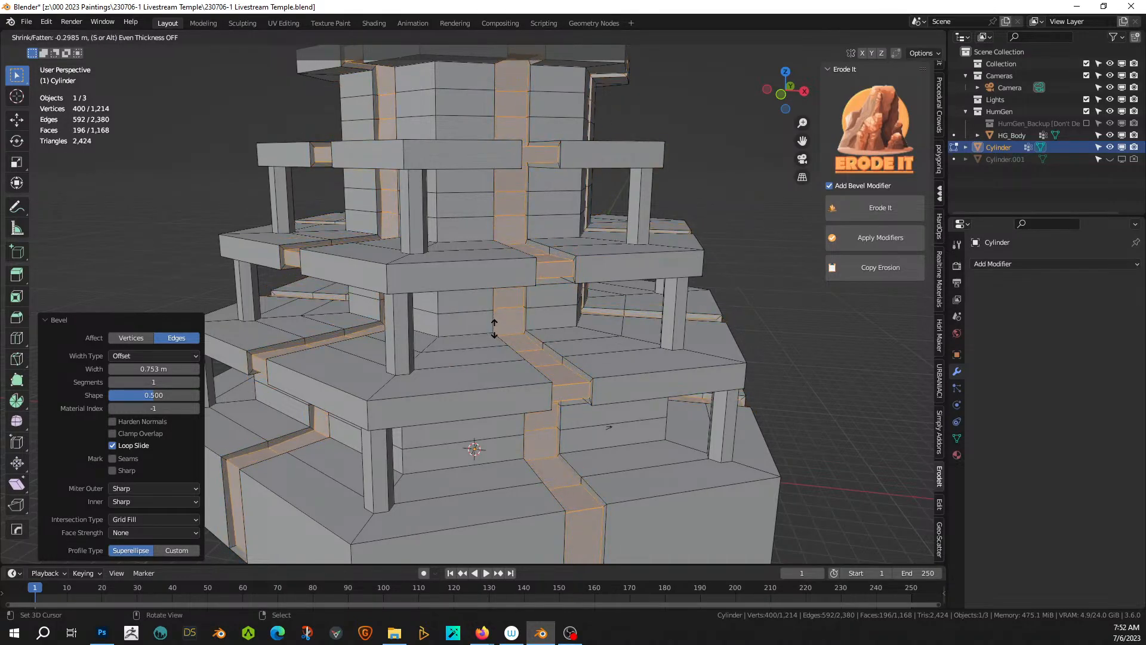
left_click(494, 329)
middle_click_drag(493, 328, 436, 421)
key("Tab")
scroll(516, 330, "down", 5)
scroll(448, 392, "up", 2)
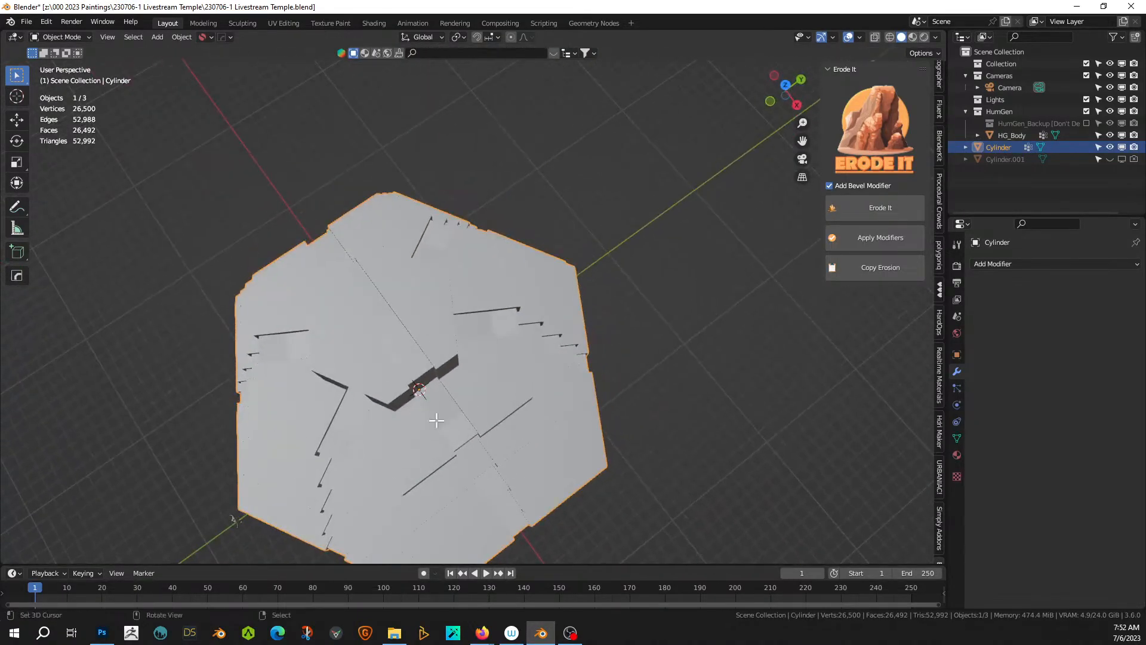
- Return to Edit Mode and undo the strip extrusion together with the preceding bevel of the centre loops
key("Tab")
scroll(436, 421, "up", 2)
key("ctrl+z")
key("ctrl+z")
key("ctrl+z")
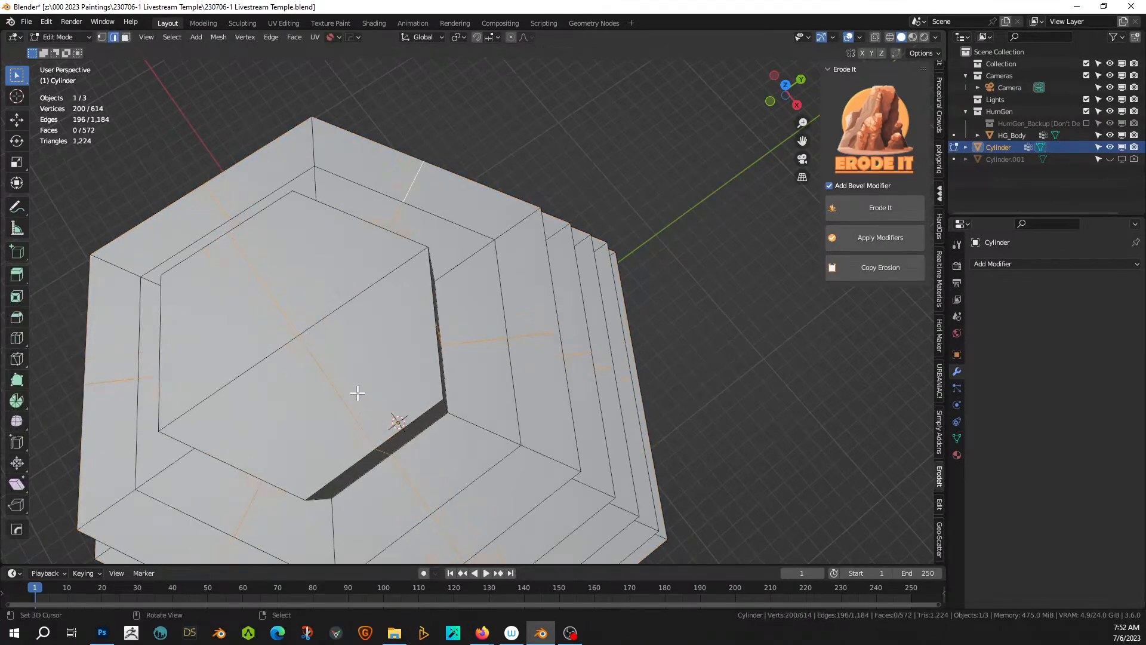
- Try adding another edge loop to the selection and bevelling all selected loops with a width of 0.5 m
right_click(364, 292, "alt+shift")
middle_click_drag(366, 294, 489, 294)
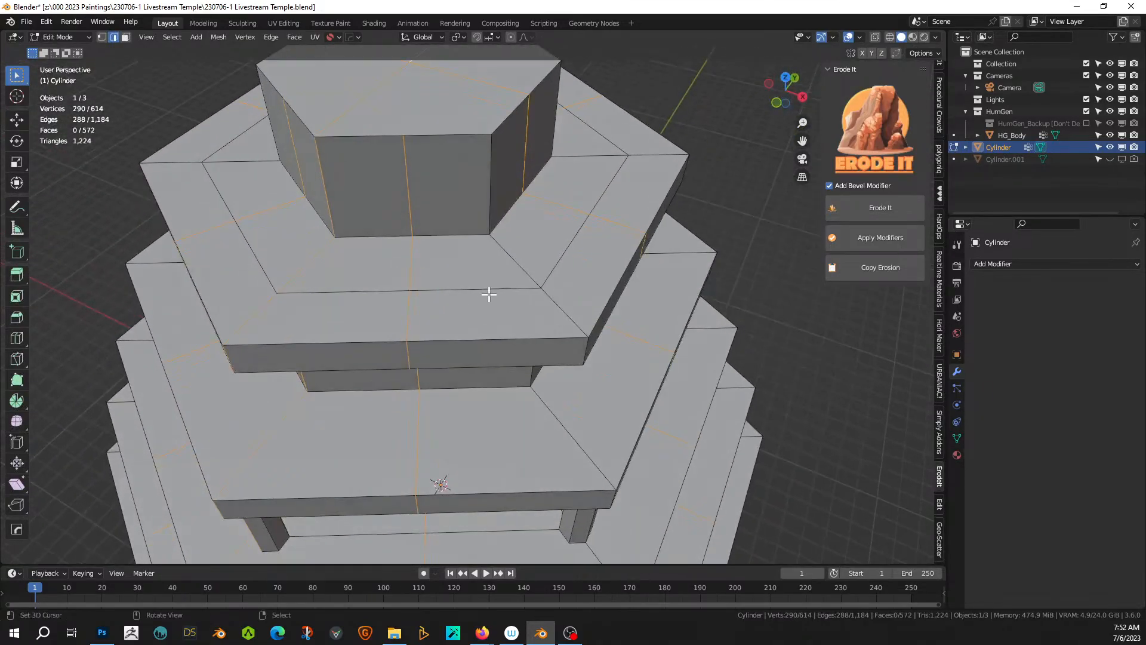
key("ctrl+b")
left_click(547, 340)
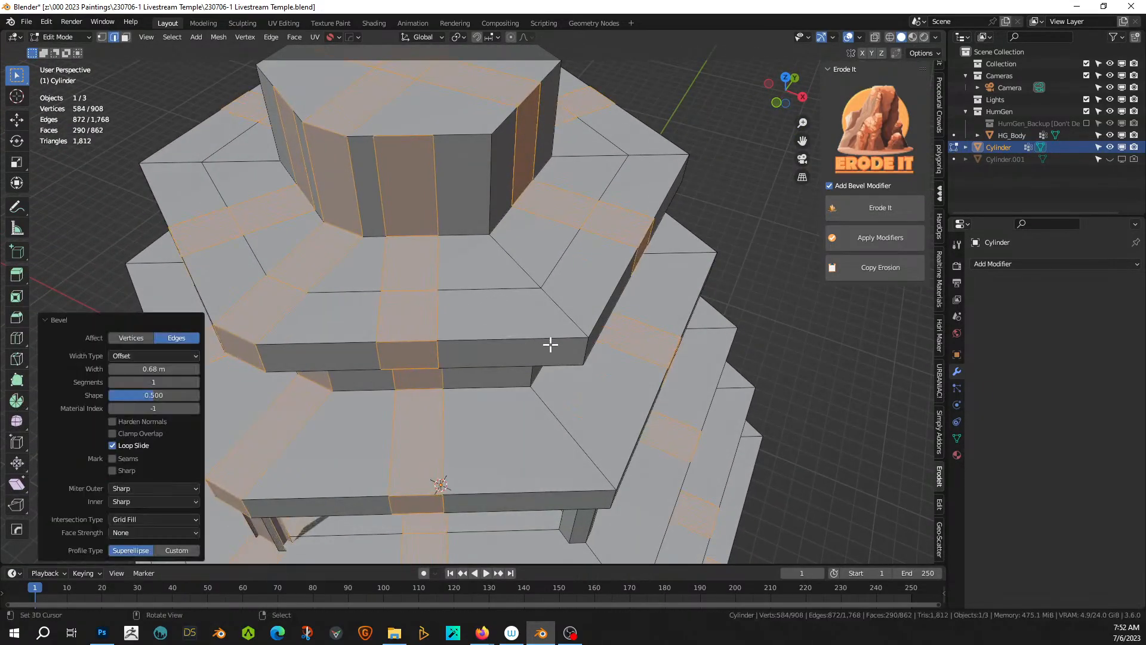
left_click(153, 369)
type(".5")
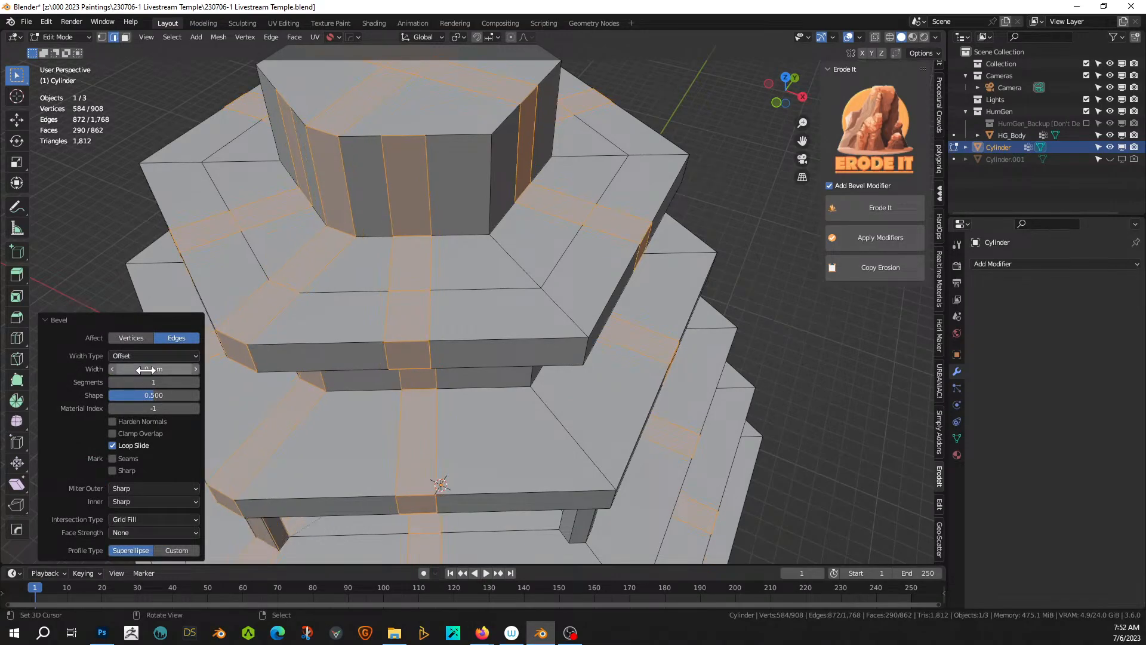
key("Return")
middle_click_drag(134, 263, 256, 302)
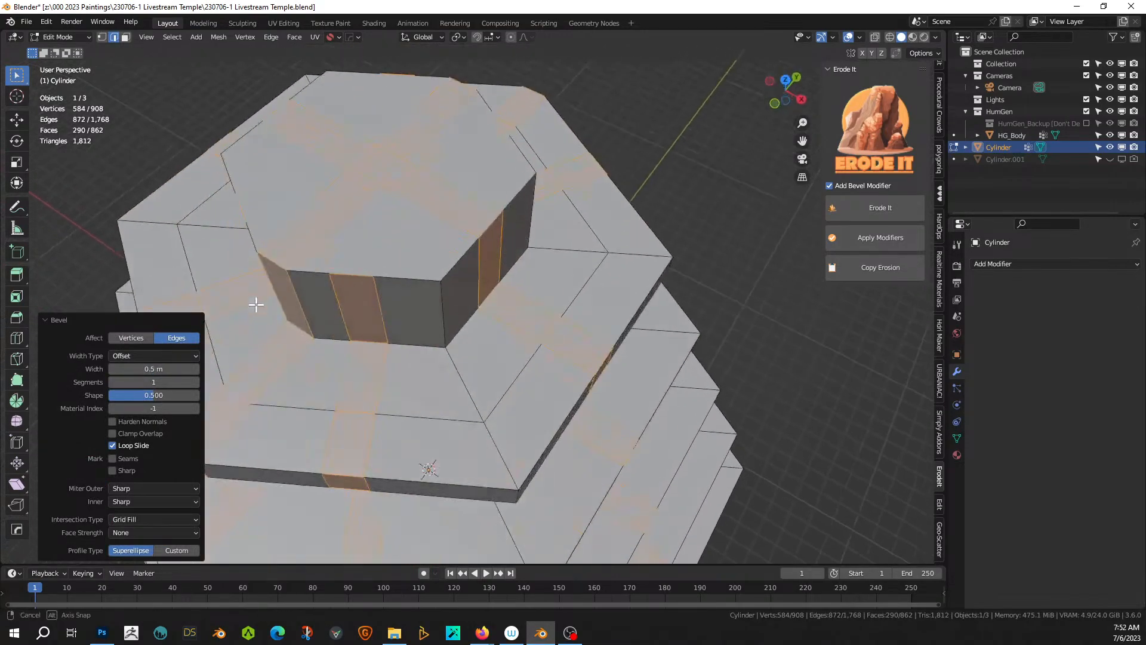
key("ctrl+z")
- Knife-cut two edges across the temple's top face, each from a side's midpoint to the centre vertex
mouse_move(367, 291)
middle_mouse_down()
mouse_move(388, 317)
mouse_move(333, 294)
mouse_move(329, 310)
mouse_move(358, 286)
mouse_move(366, 307)
middle_mouse_up()
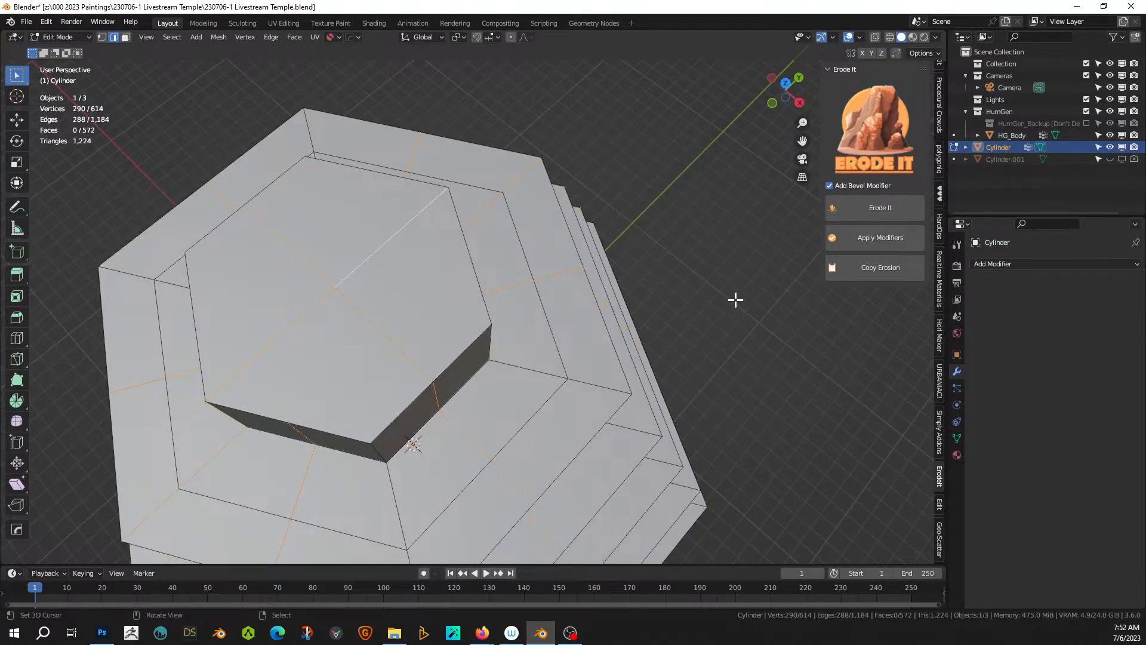
key("k")
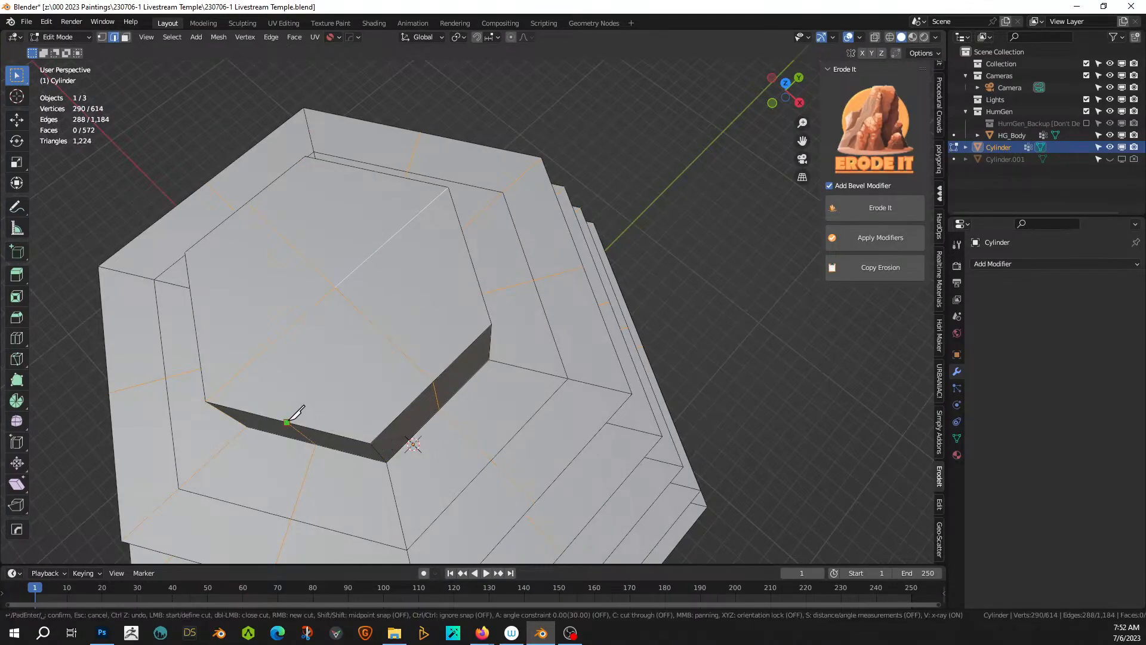
left_click(335, 287)
key("Return")
middle_click_drag(490, 305, 423, 313)
key("k")
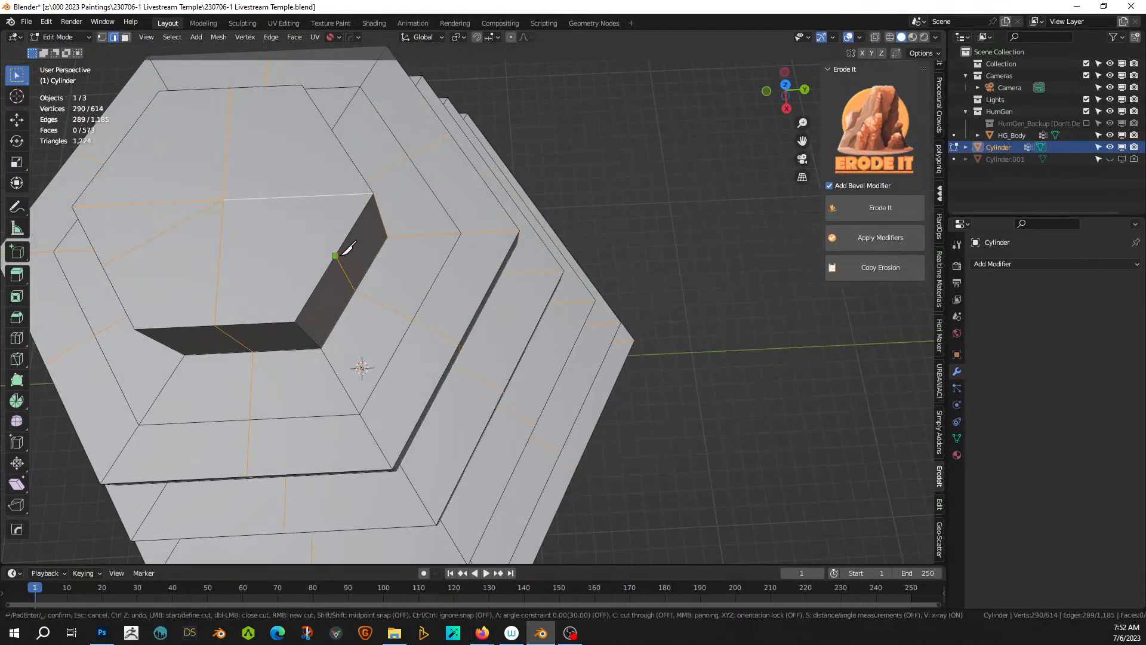
left_click(222, 200)
key("Return")
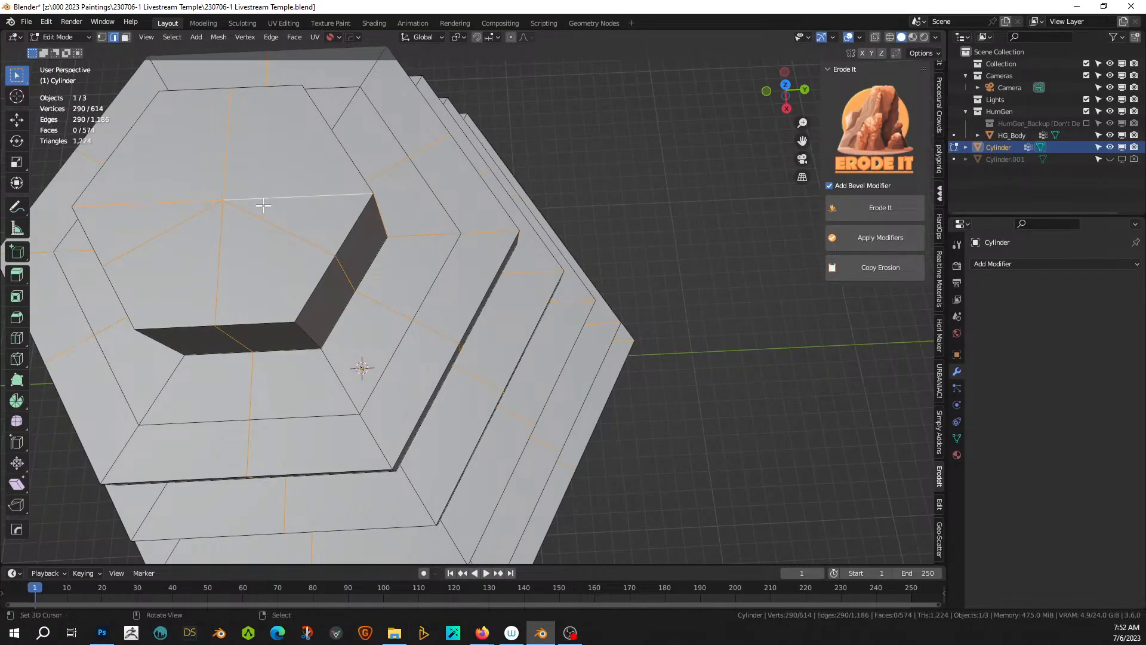
- Knife-cut two more edges on the top face, one from a corner and one from a side's midpoint to the centre
mouse_move(266, 205)
middle_mouse_down()
mouse_move(238, 235)
mouse_move(275, 214)
middle_mouse_up()
key("k")
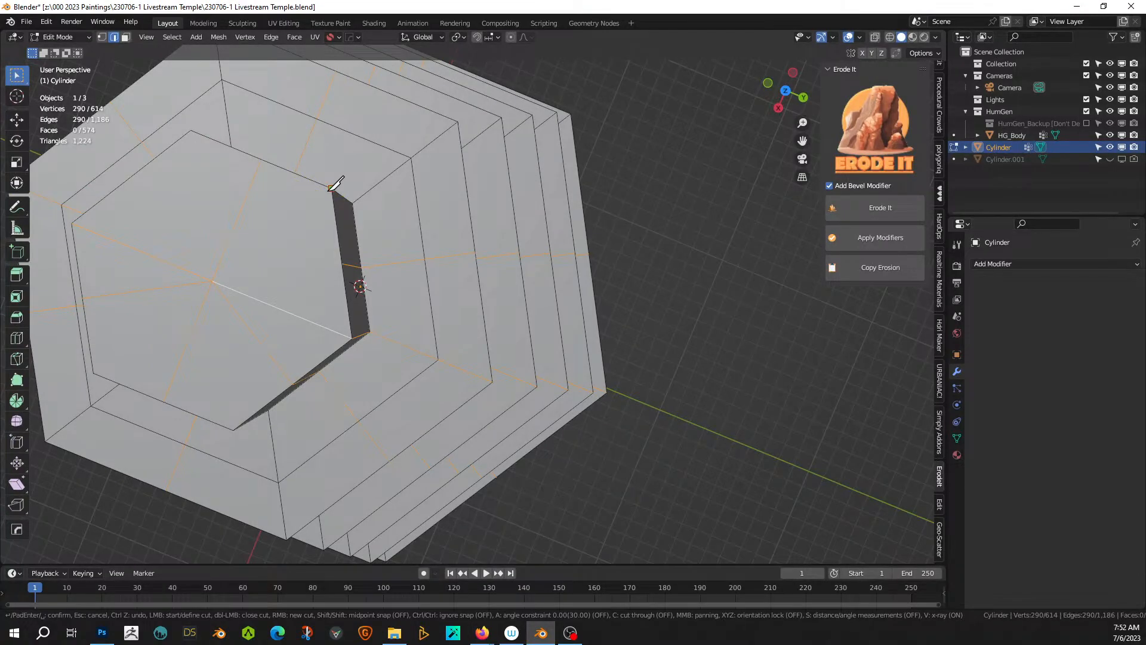
left_click(332, 188)
left_click(213, 280)
key("Return")
middle_click_drag(213, 279, 89, 238)
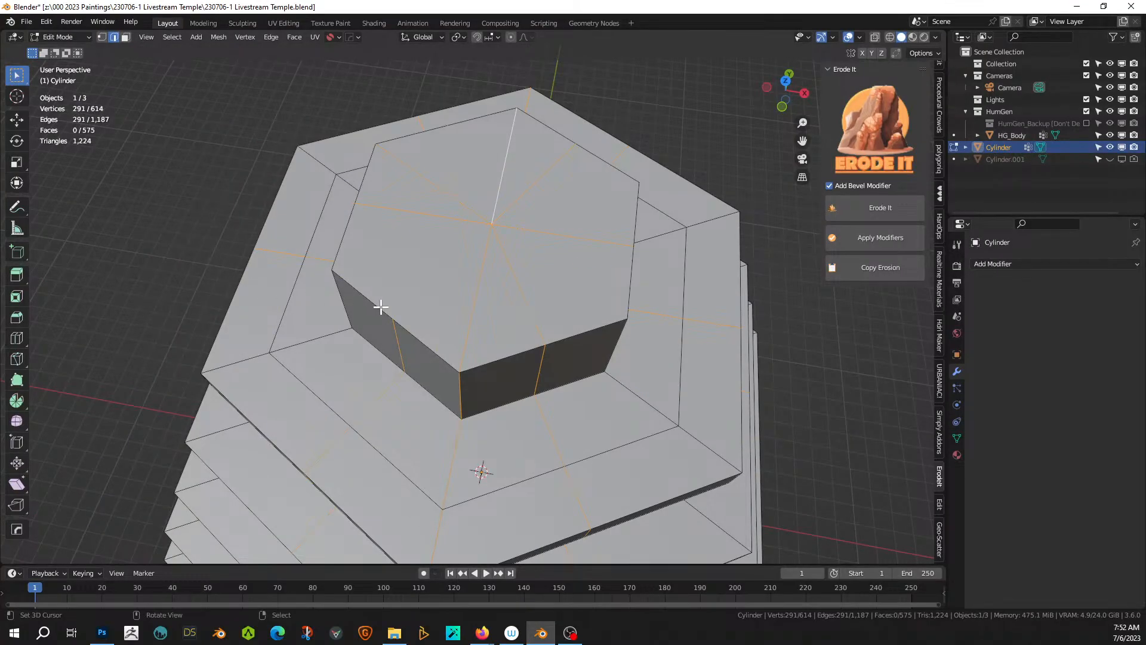
key("k")
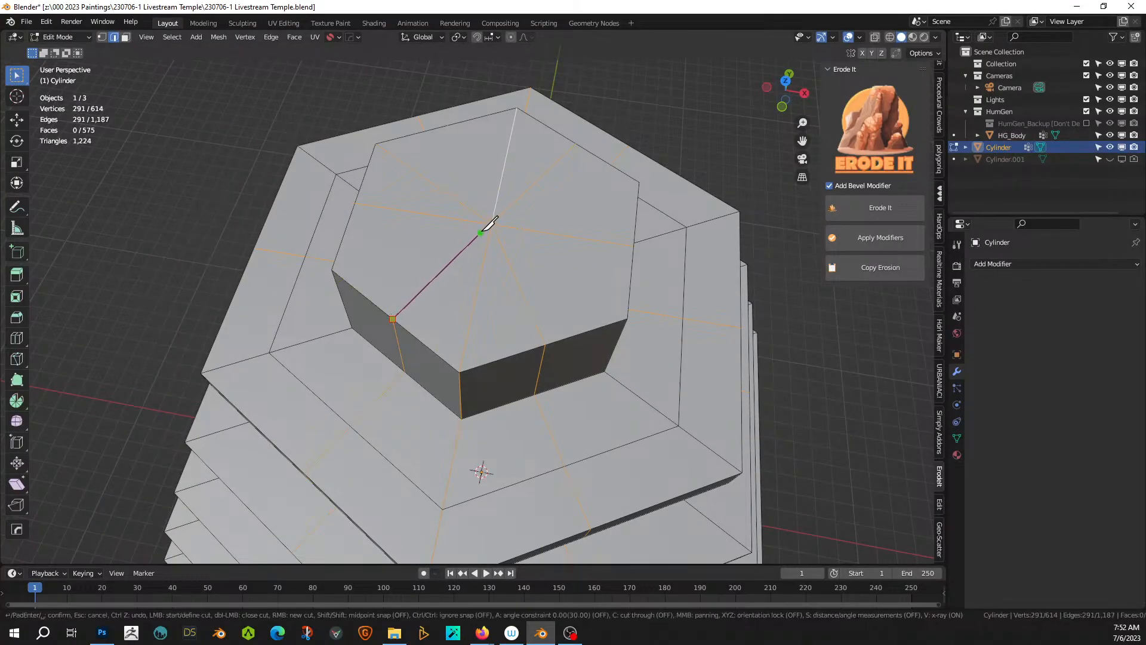
left_click(490, 224)
key("Return")
middle_click_drag(489, 243, 495, 263)
scroll(495, 265, "down", 1)
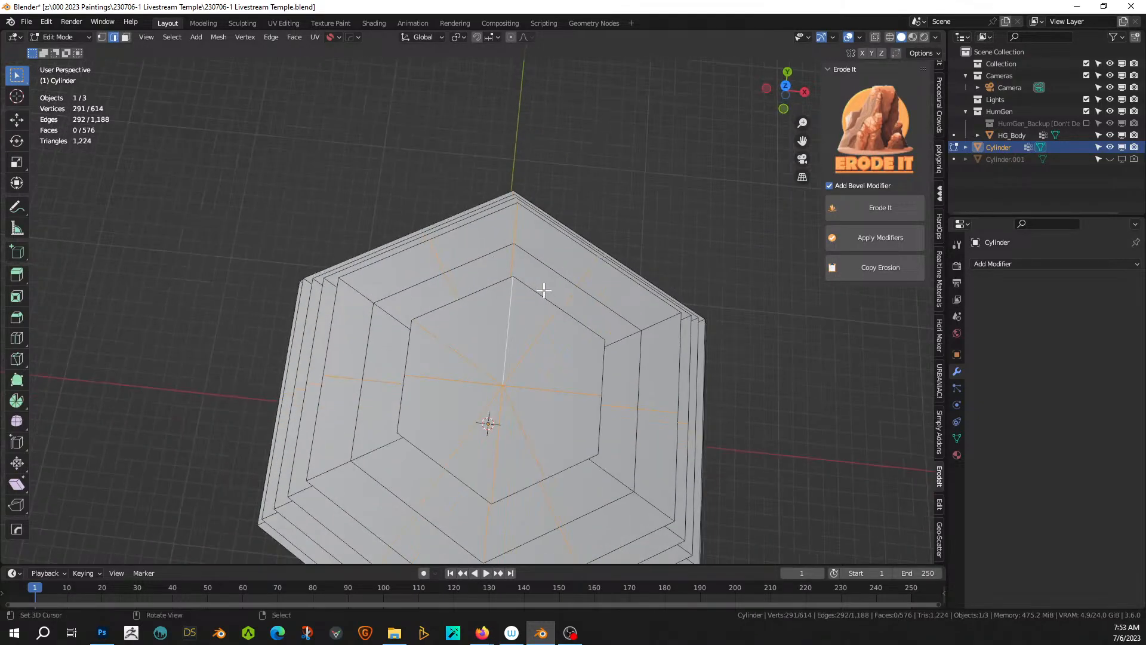
key("ctrl+b")
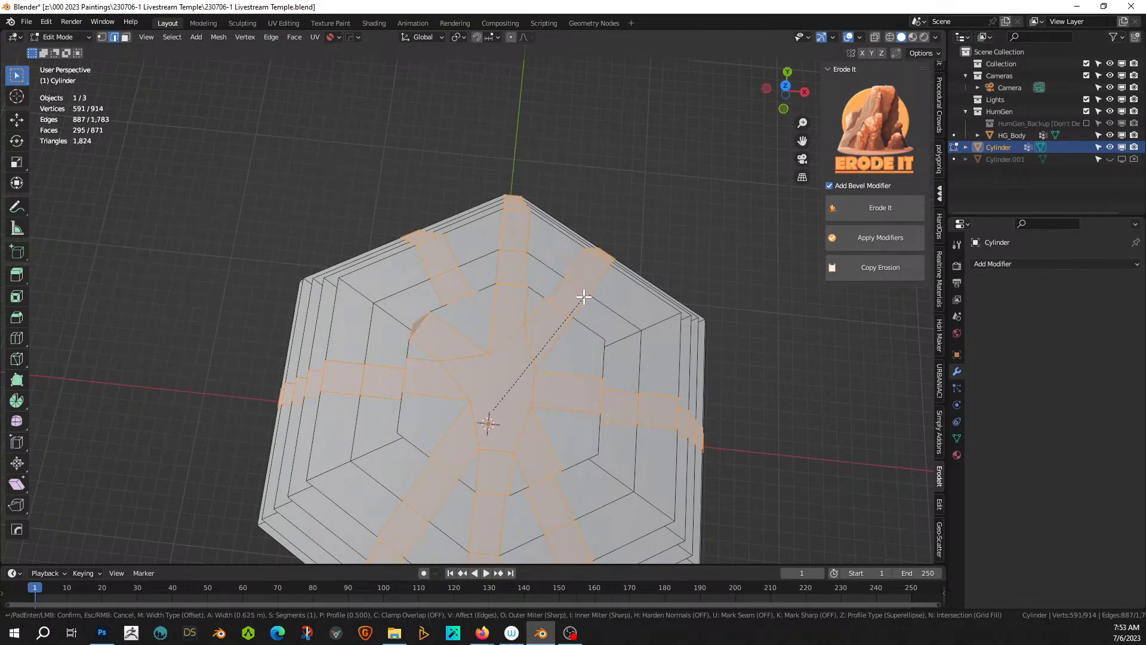
right_click(585, 297)
middle_click_drag(585, 297, 594, 270)
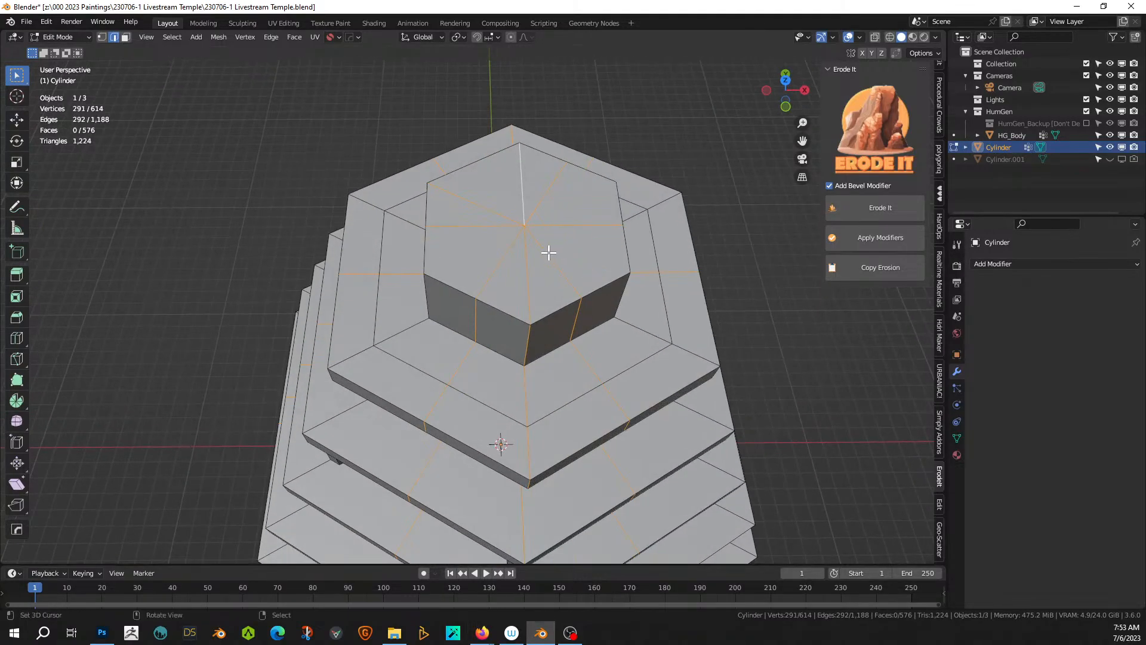
- Deselect the edges radiating across the temple's top face with circle select
key("c")
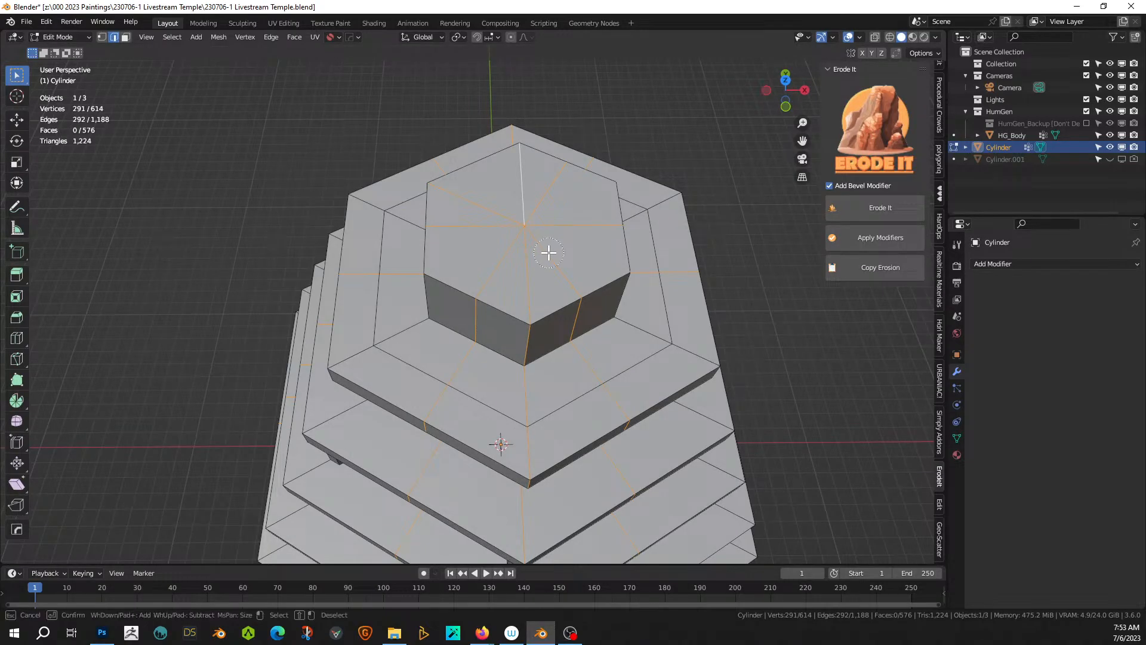
mouse_move(547, 253)
left_mouse_down("shift")
mouse_move(532, 267)
mouse_move(501, 208)
left_mouse_up("shift")
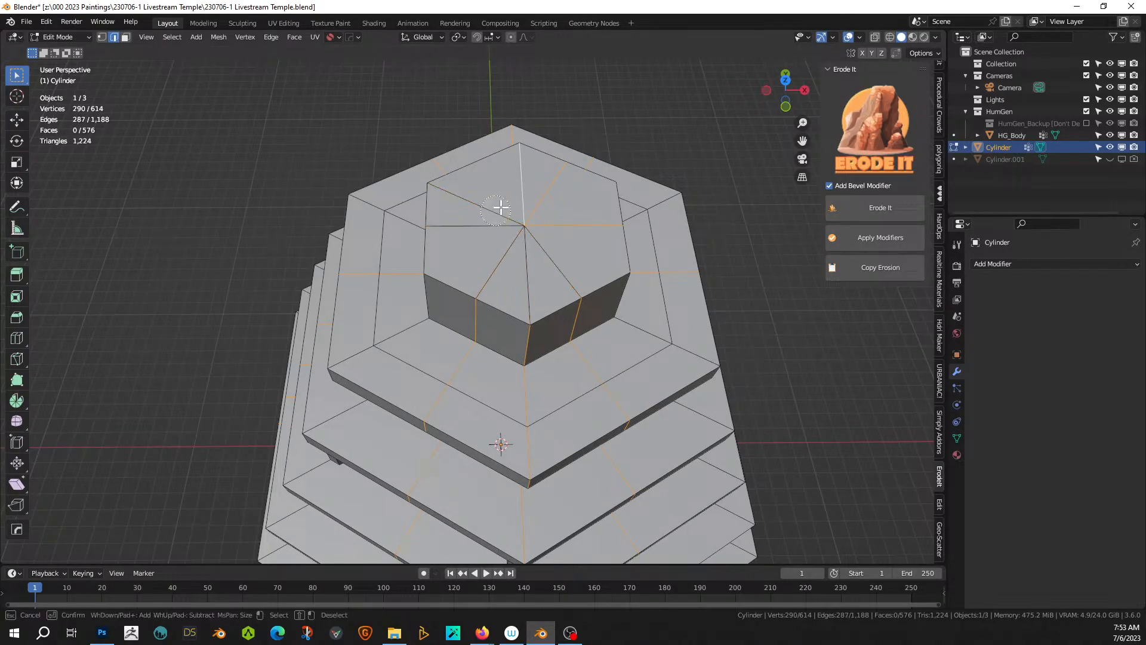
right_click(526, 239)
mouse_move(541, 299)
middle_mouse_down()
mouse_move(568, 284)
mouse_move(555, 291)
middle_mouse_up()
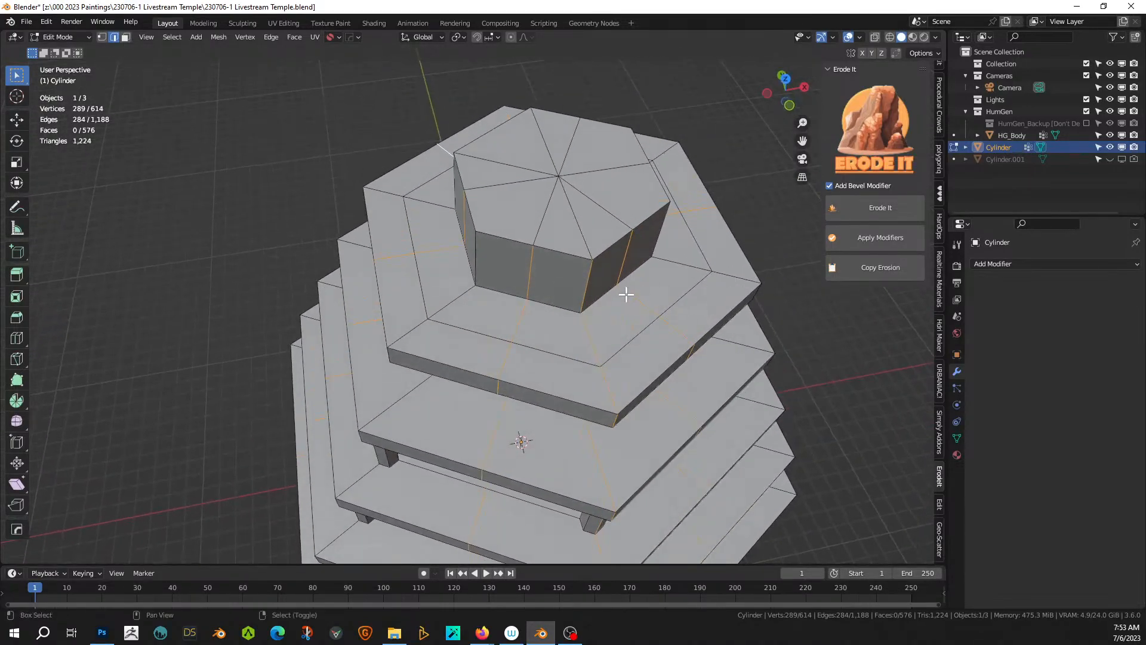
scroll(626, 303, "down", 2)
- Clear the selection and select the vertical centre edge loops on all six sides of the temple again
left_click(725, 293)
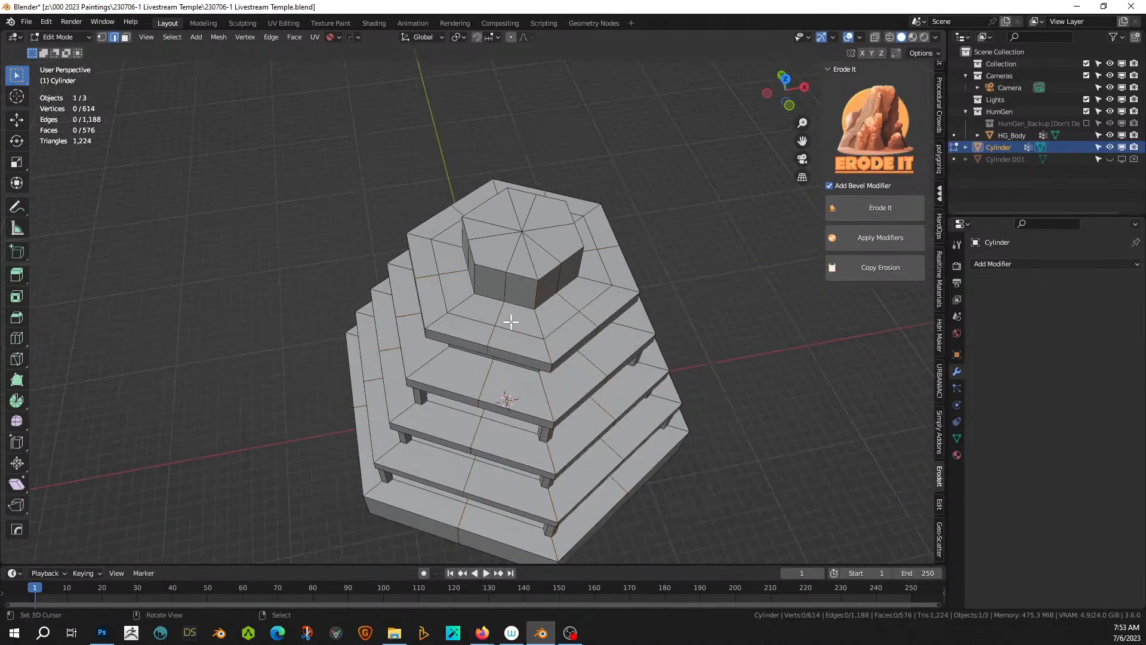
left_click(486, 380, "alt")
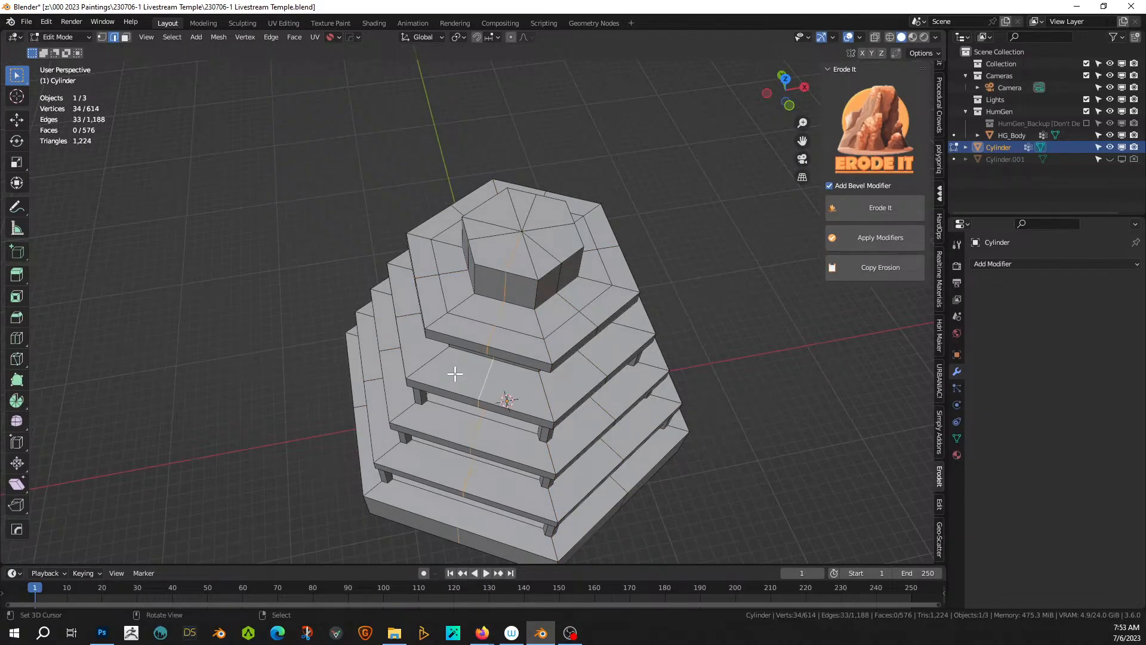
left_click(389, 347, "alt+shift")
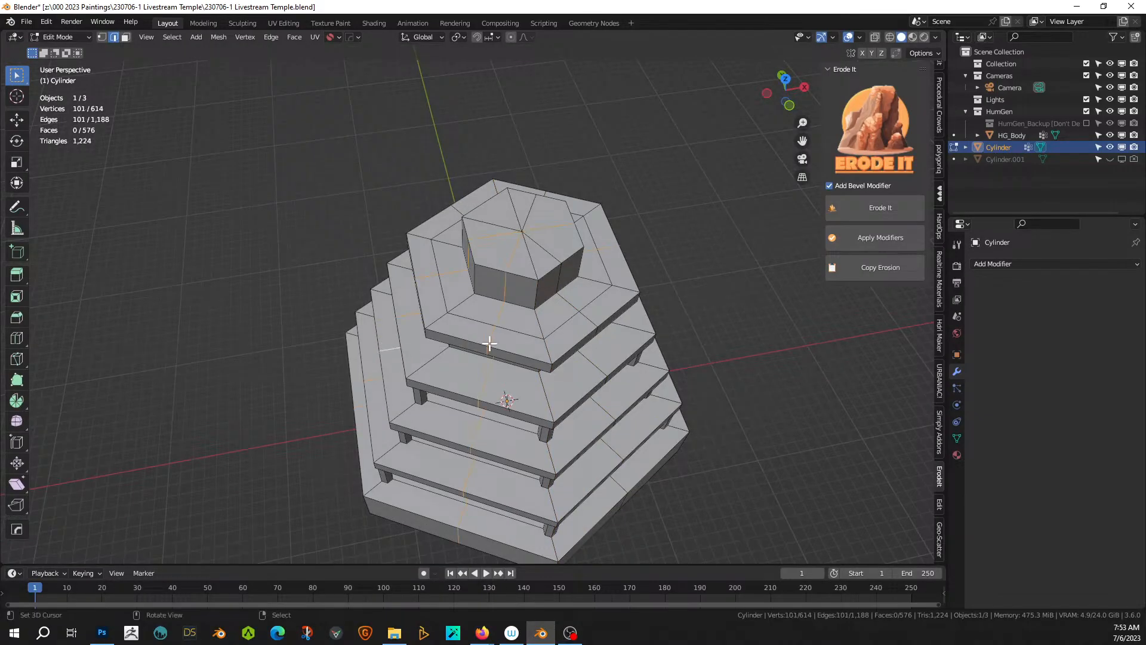
left_click(575, 306, "alt+shift")
middle_click_drag(586, 309, 704, 336)
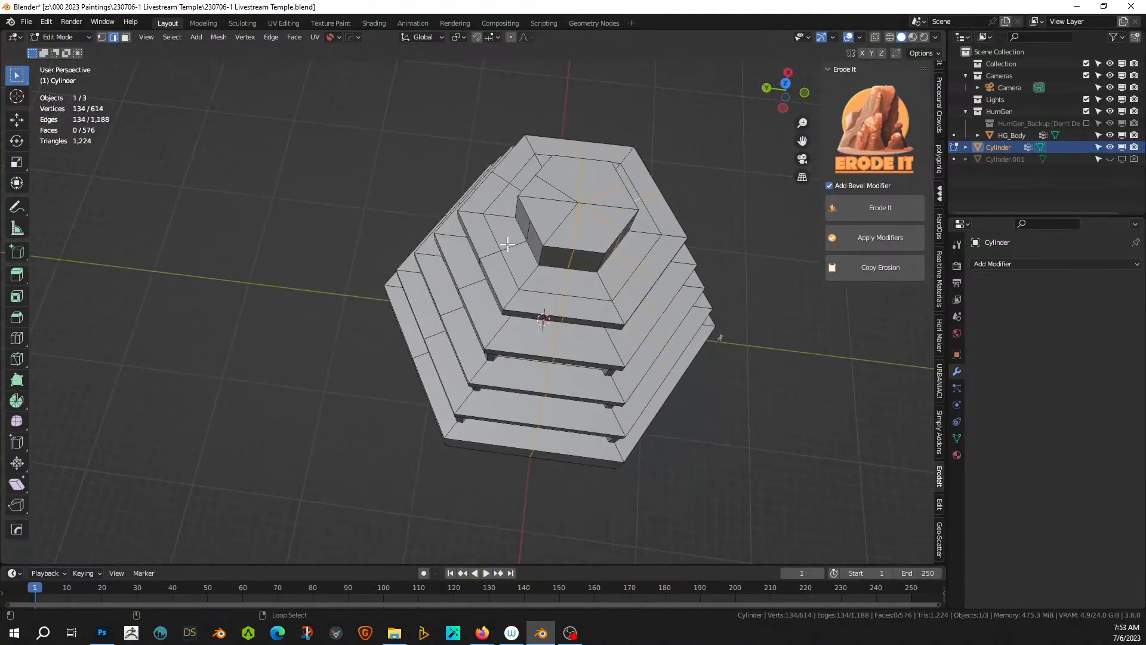
middle_click_drag(509, 244, 465, 259)
scroll(525, 233, "up", 3)
middle_click_drag(465, 258, 488, 219)
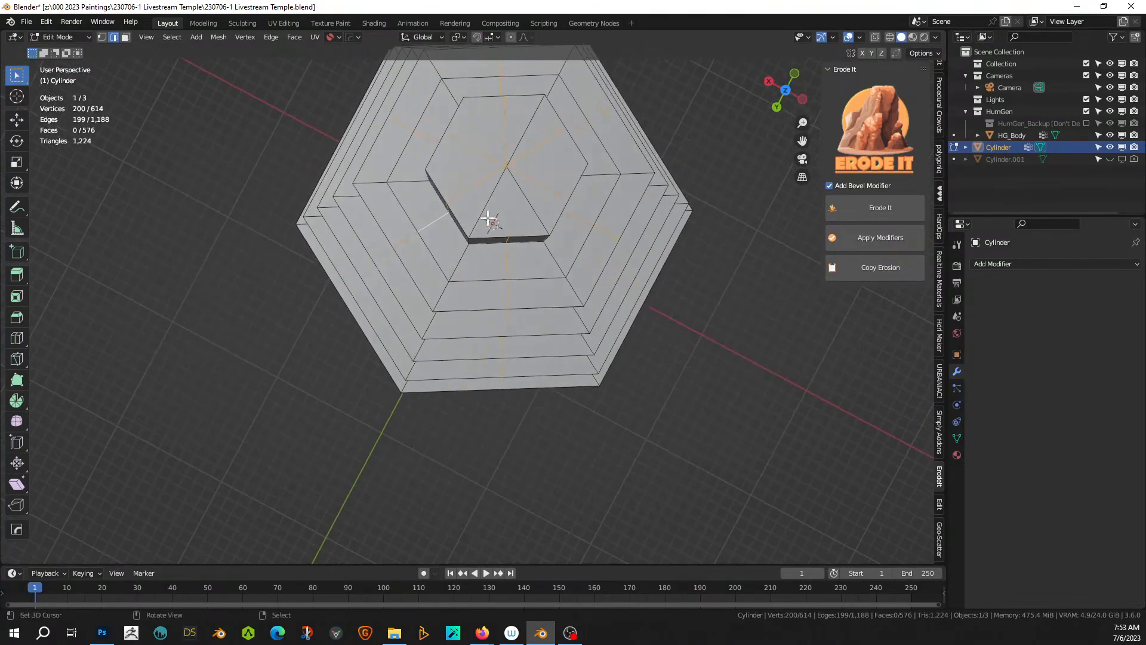
- Remove the radiating edges around the top face's centre from the loop selection using circle select
key("c")
middle_click(501, 172)
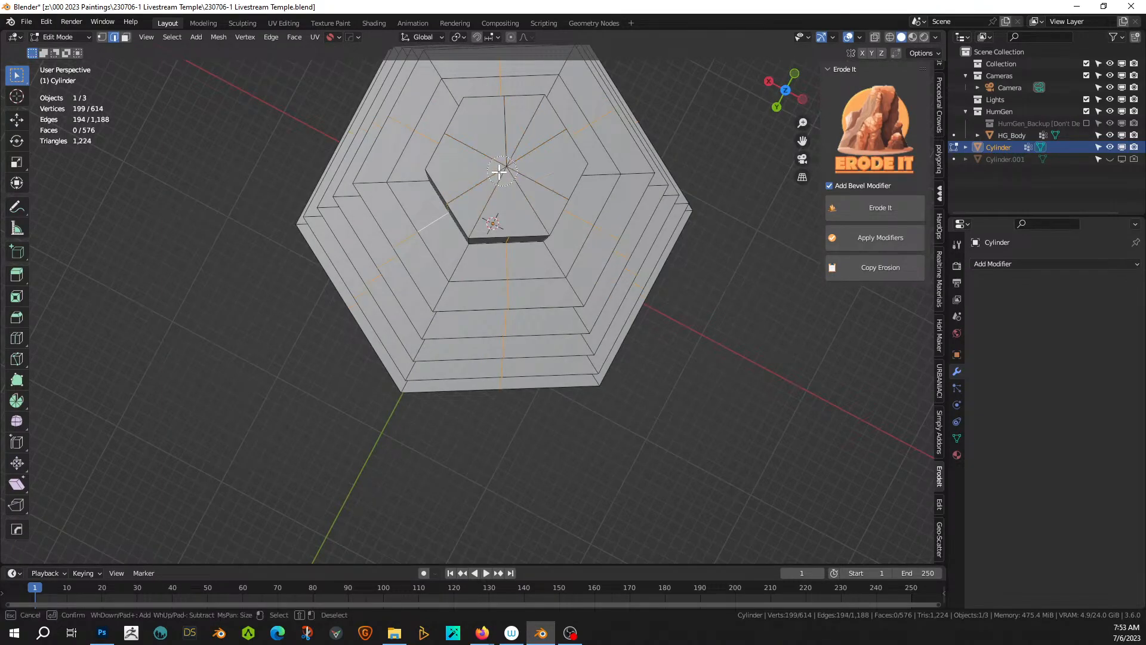
key("Escape")
- Bevel the selected centre loops into single-segment strips with a width of 0.5 m
middle_click_drag(527, 189, 705, 83)
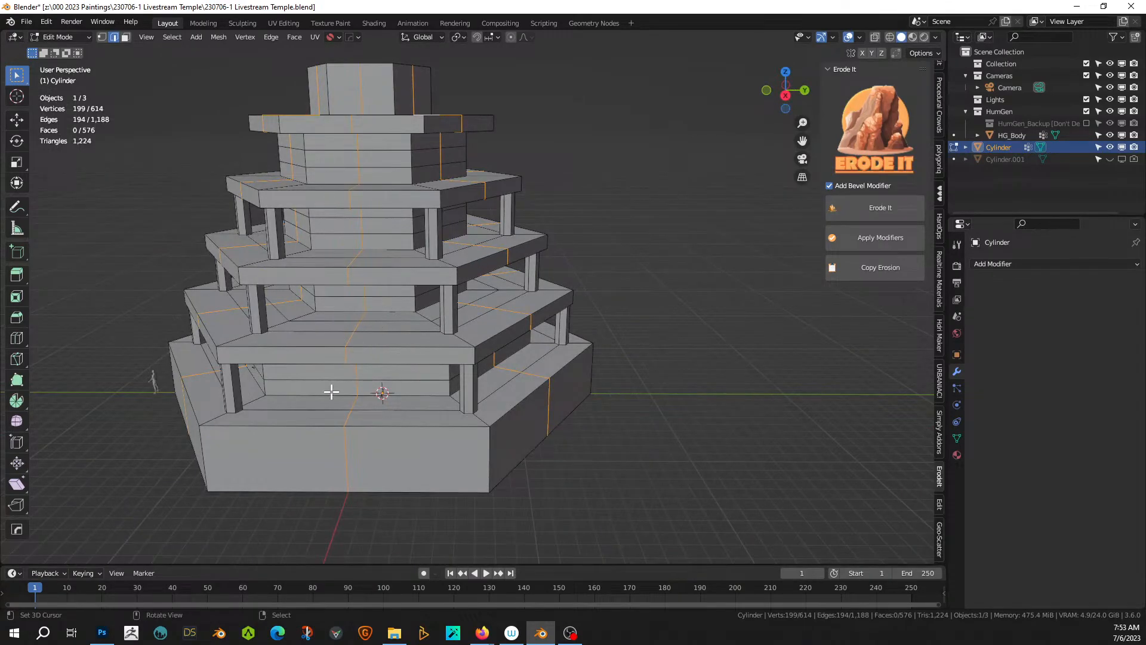
key("ctrl+b")
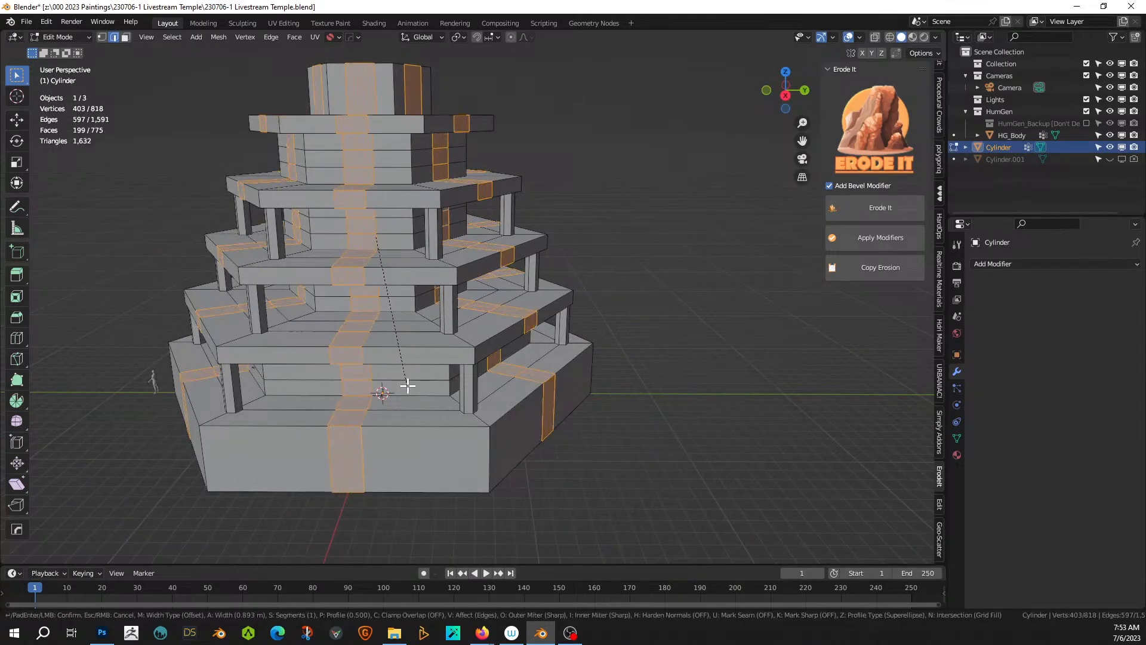
left_click(408, 386)
middle_click_drag(389, 389, 302, 463)
left_click(153, 369)
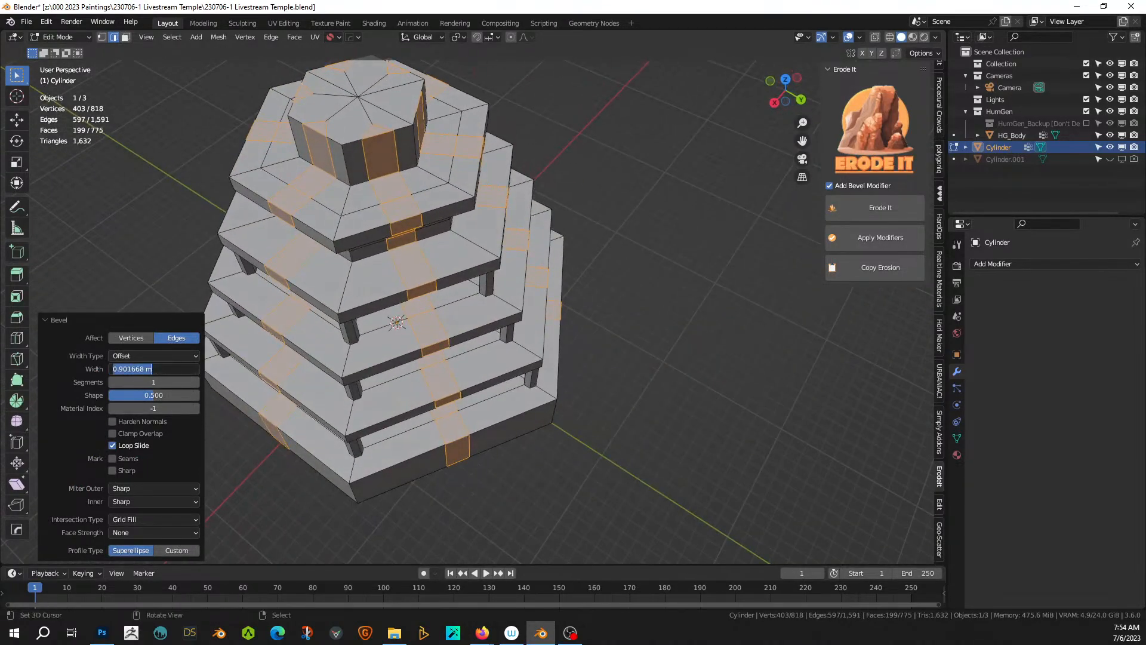
type(".5")
key("Return")
- Extrude the strip faces inward along their normals by about 0.32 m and check the grooves in Object Mode
scroll(249, 368, "up", 5)
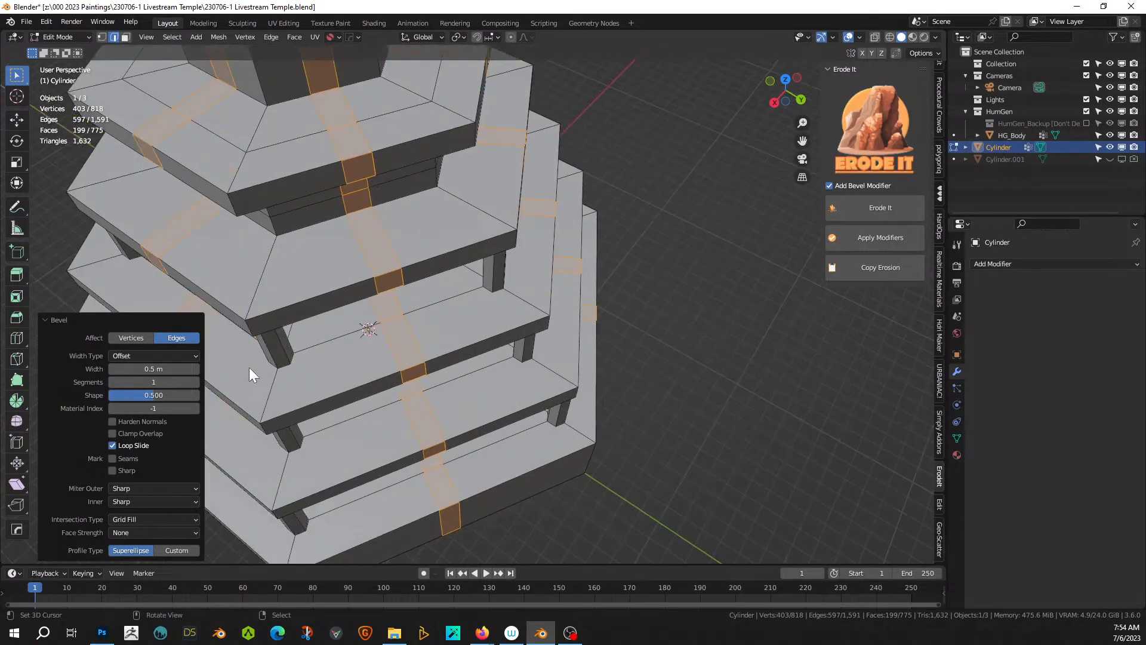
middle_click_drag(249, 367, 292, 352)
key("alt+e")
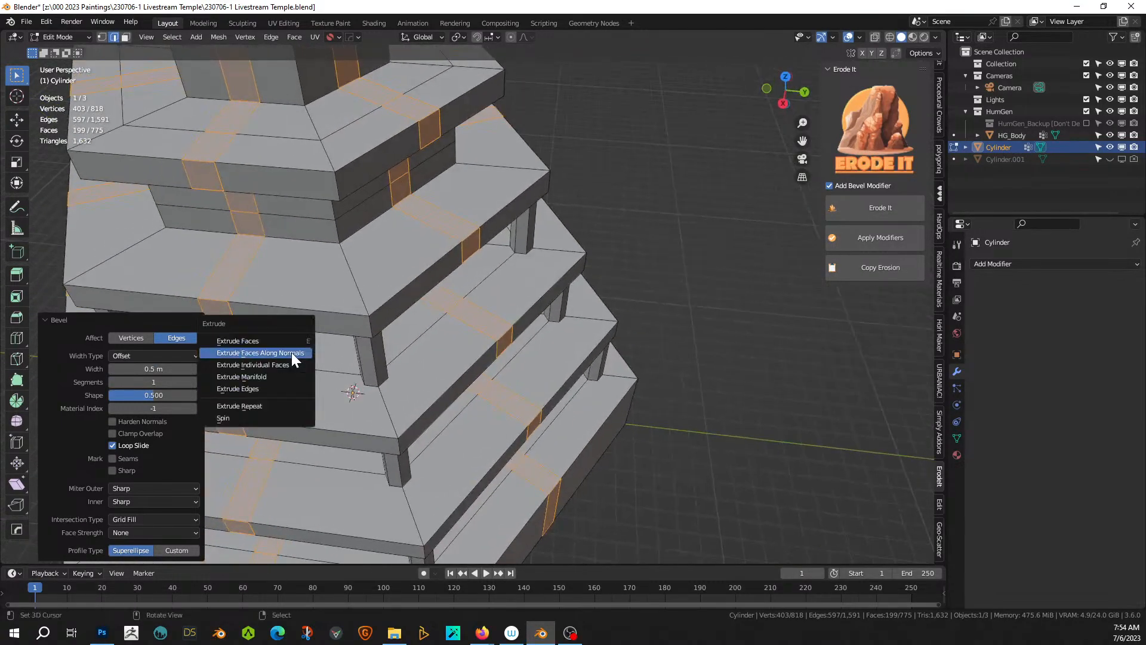
left_click(291, 353)
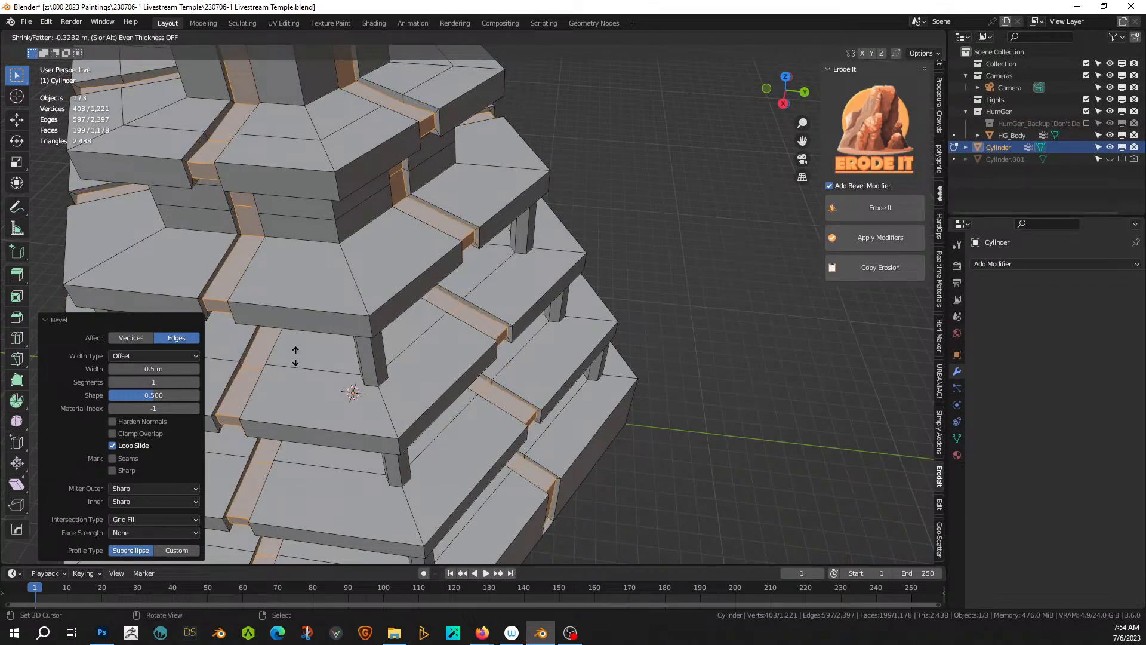
left_click(295, 356)
middle_click_drag(310, 348, 353, 388)
key("Tab")
scroll(353, 388, "up", 4)
middle_click_drag(282, 318, 428, 239)
- In Edit Mode, select the top-face edge running from the centre to a groove notch and switch to vertex selection
key("Tab")
scroll(365, 361, "down", 3)
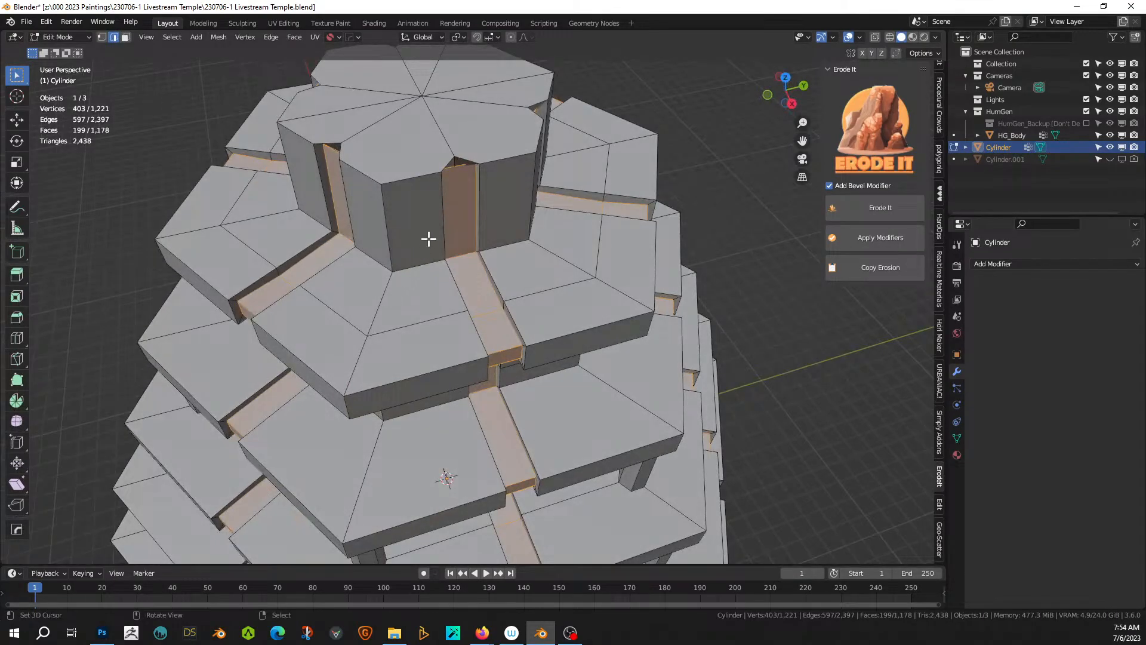
left_click(414, 137)
key("1")
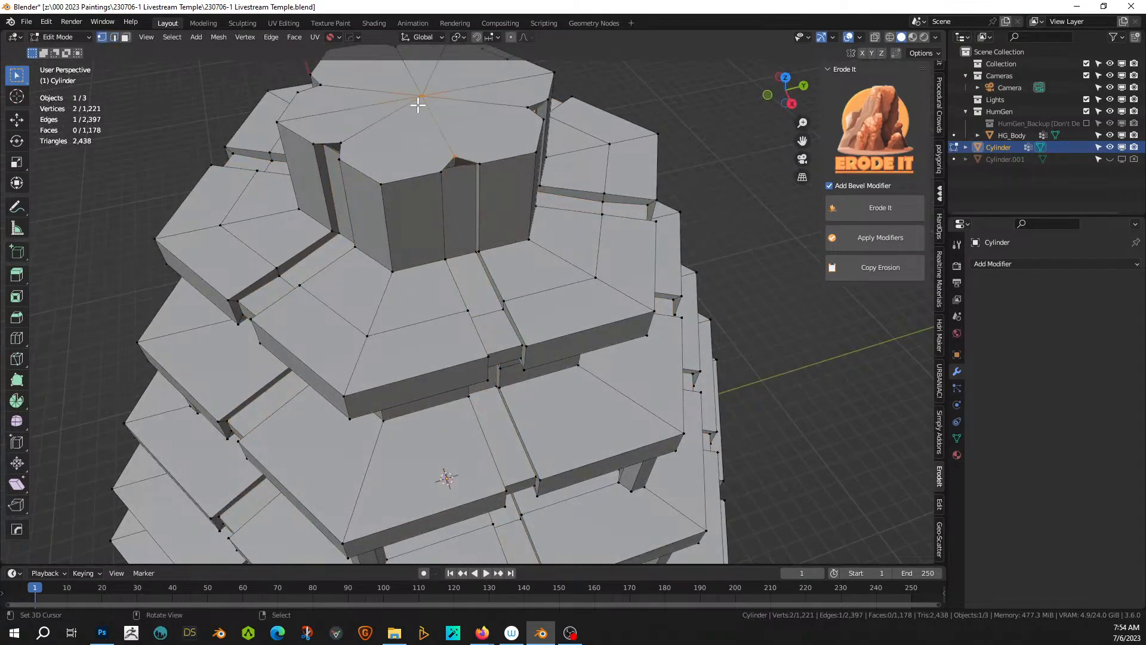
middle_click_drag(420, 123, 426, 188)
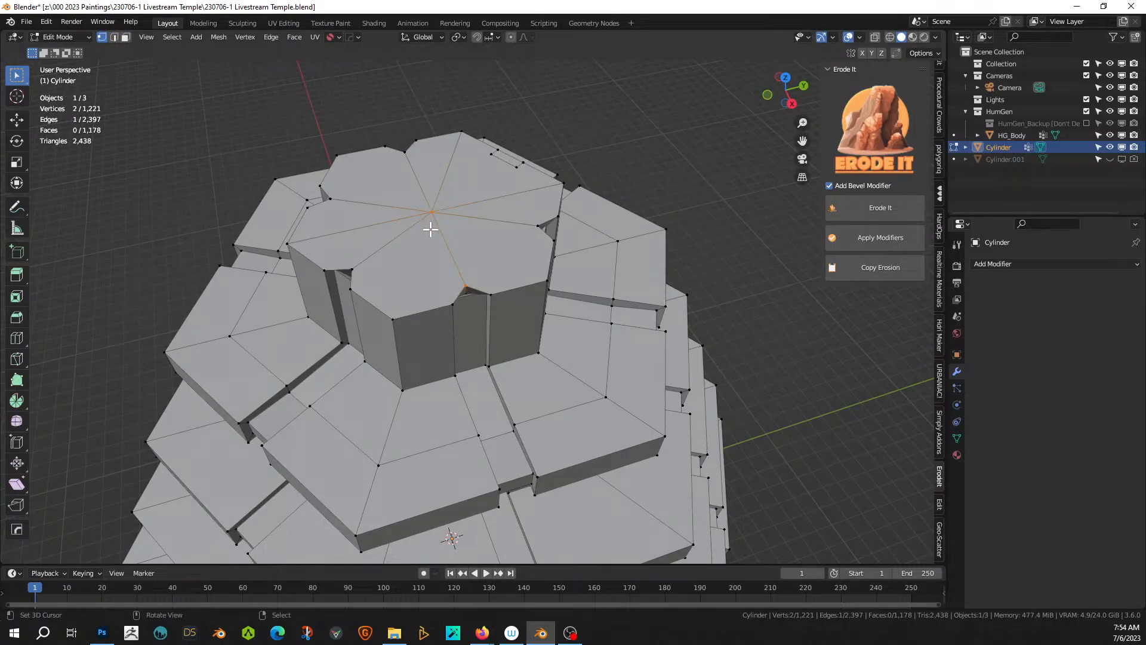
- Select all coplanar top faces of the tower's uppermost block and raise them about 0.84 m along Z
key("3")
left_click(424, 259)
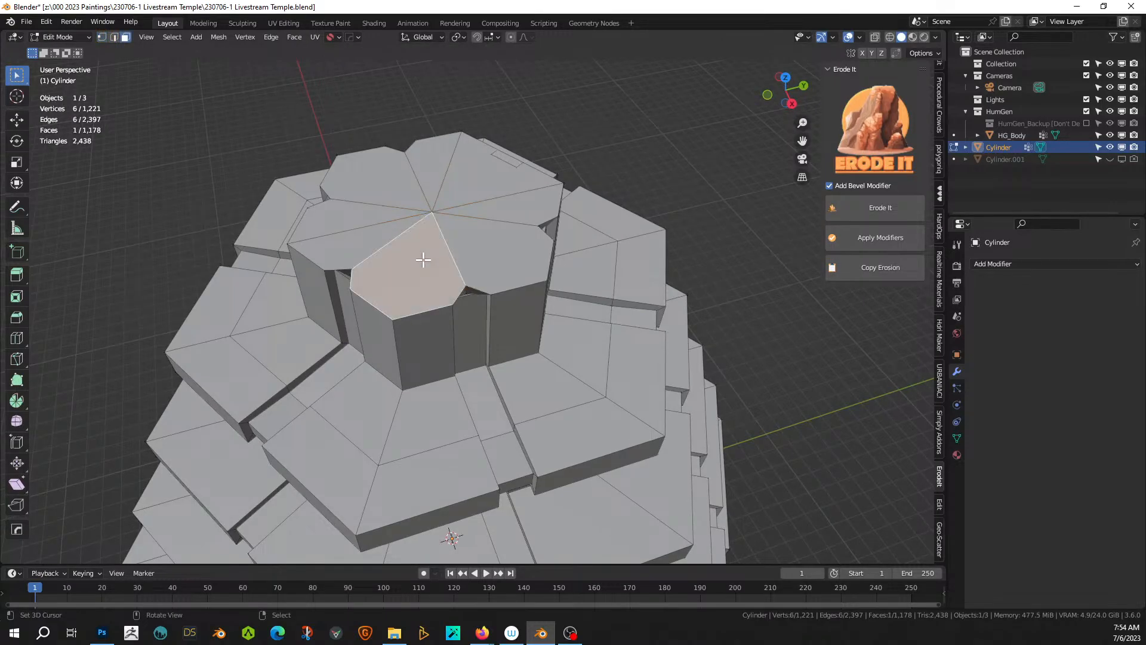
key("shift+g")
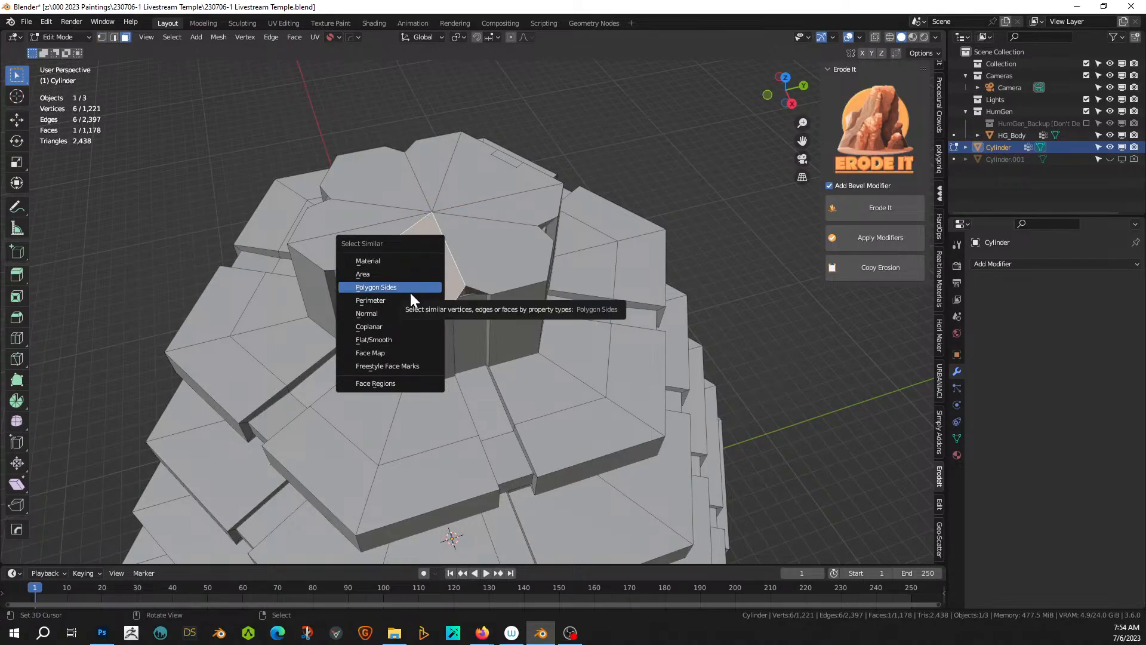
left_click(394, 326)
key("g")
key("z")
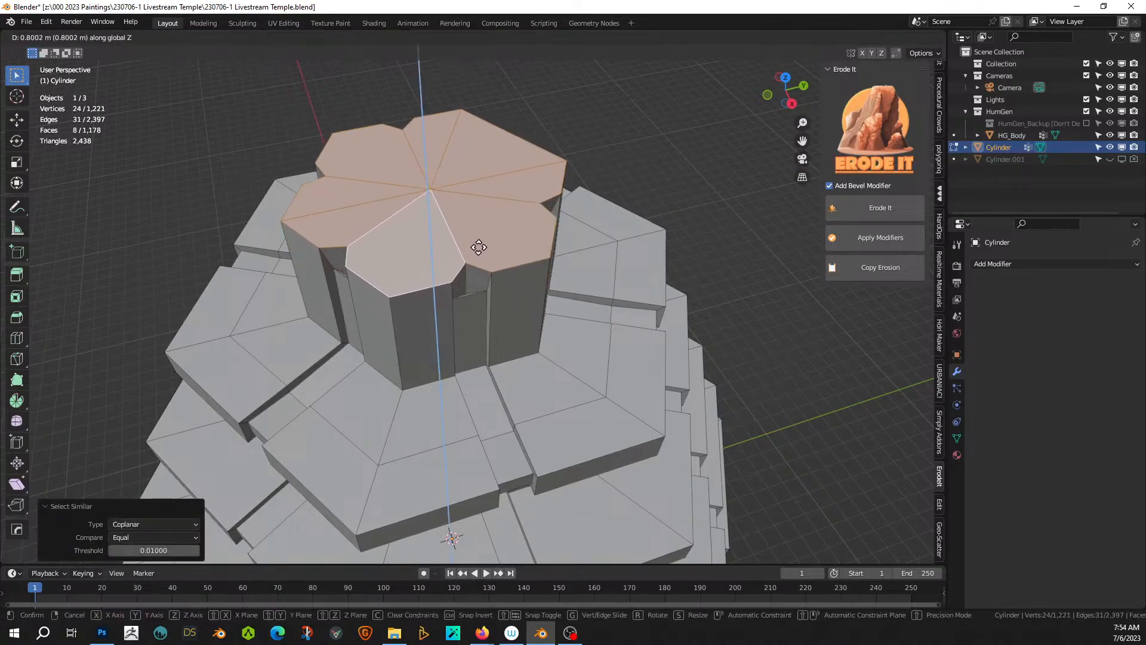
left_click(516, 251)
key("s")
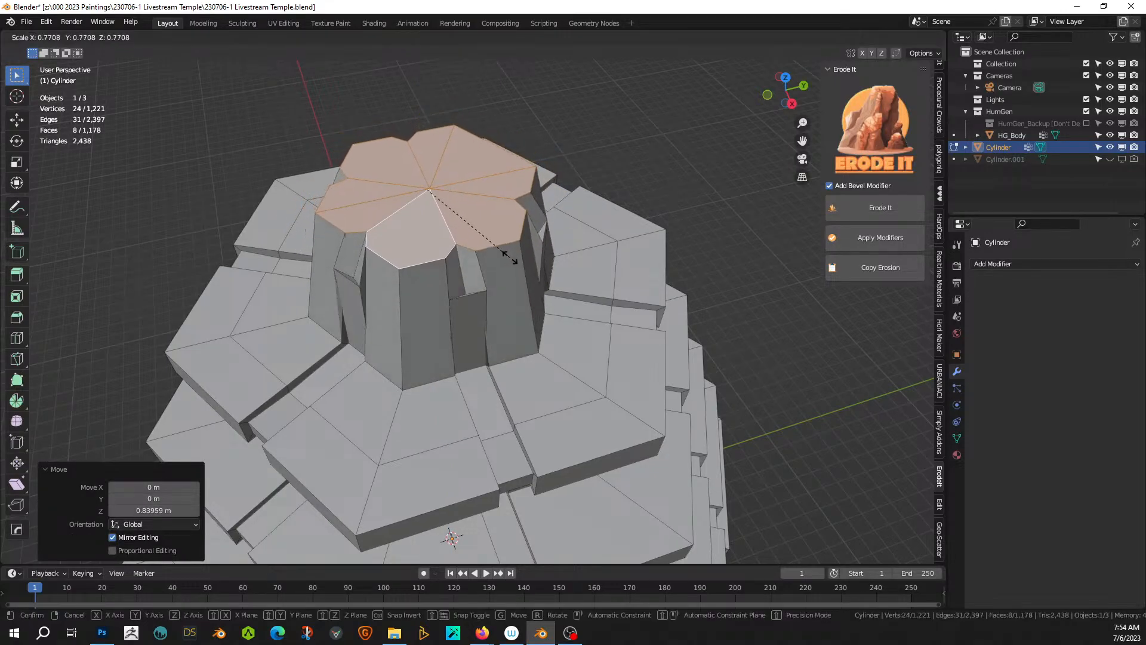
right_click(510, 257)
middle_click_drag(507, 257, 511, 255)
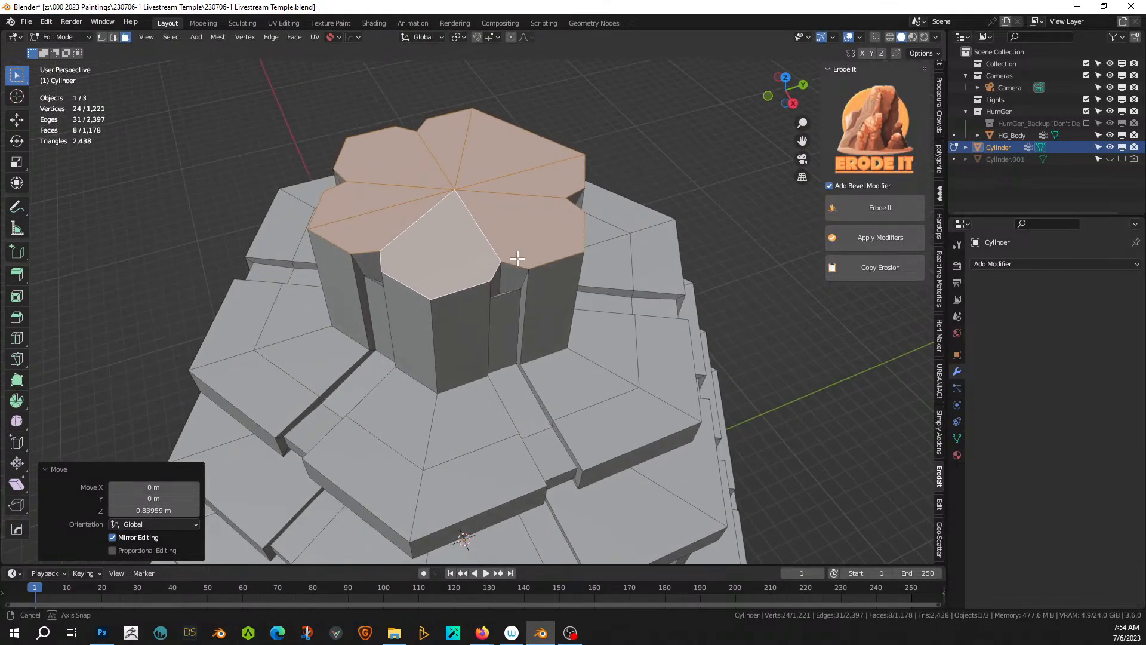
- Try raising the top cap's centre vertex about 1.59 m along Z and undo the move
key("1")
left_click(458, 193)
key("g")
key("z")
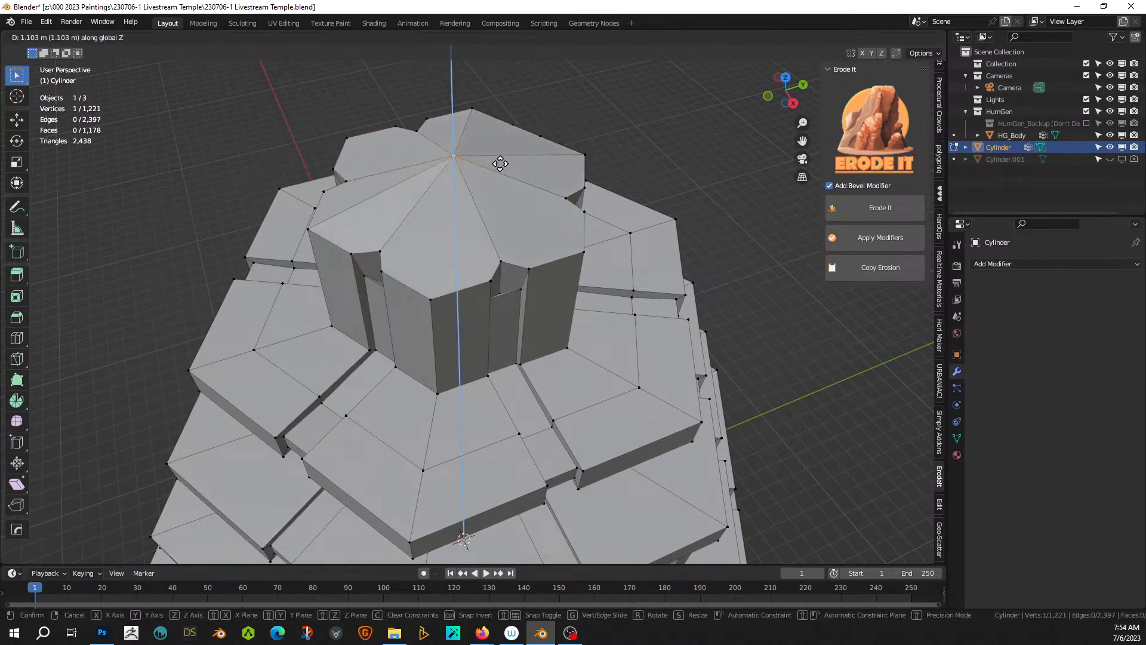
left_click(502, 145)
middle_click_drag(502, 145, 473, 173)
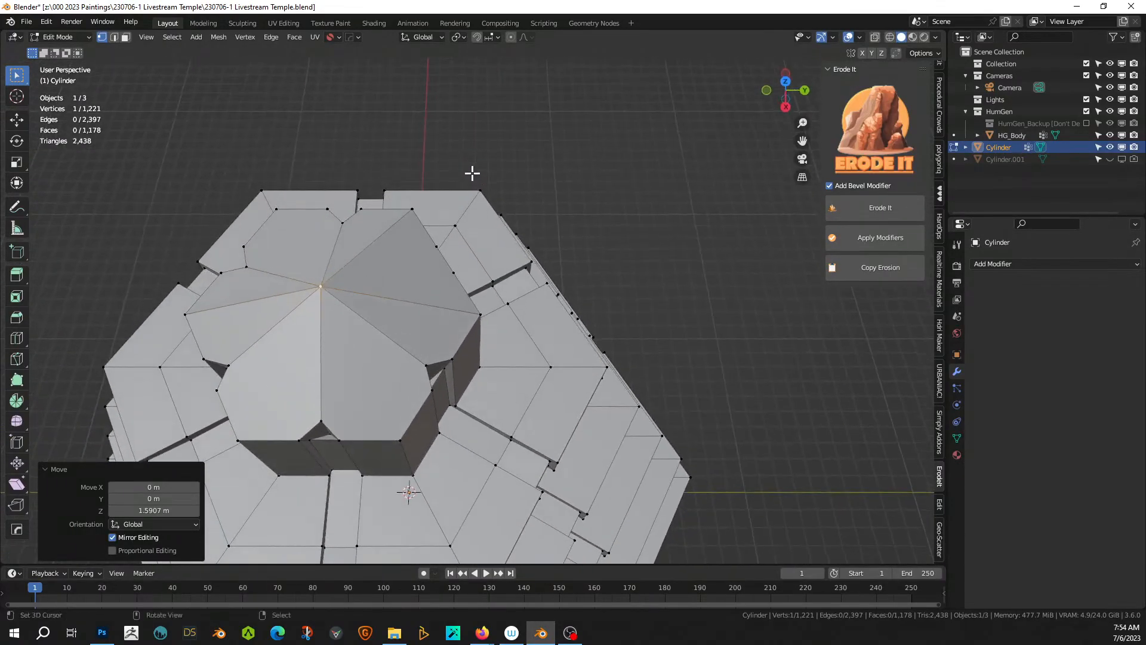
key("ctrl+z")
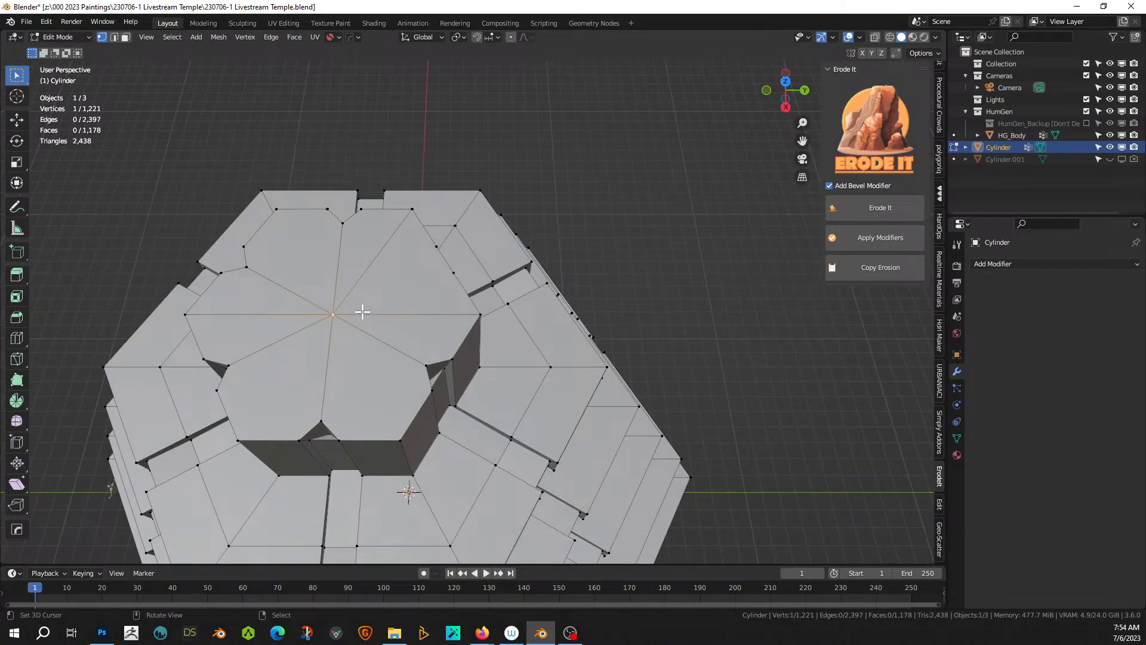
- Dissolve the centre vertex of the tower's top cap to merge its segments into one face
middle_click_drag(358, 339, 375, 336)
key("c")
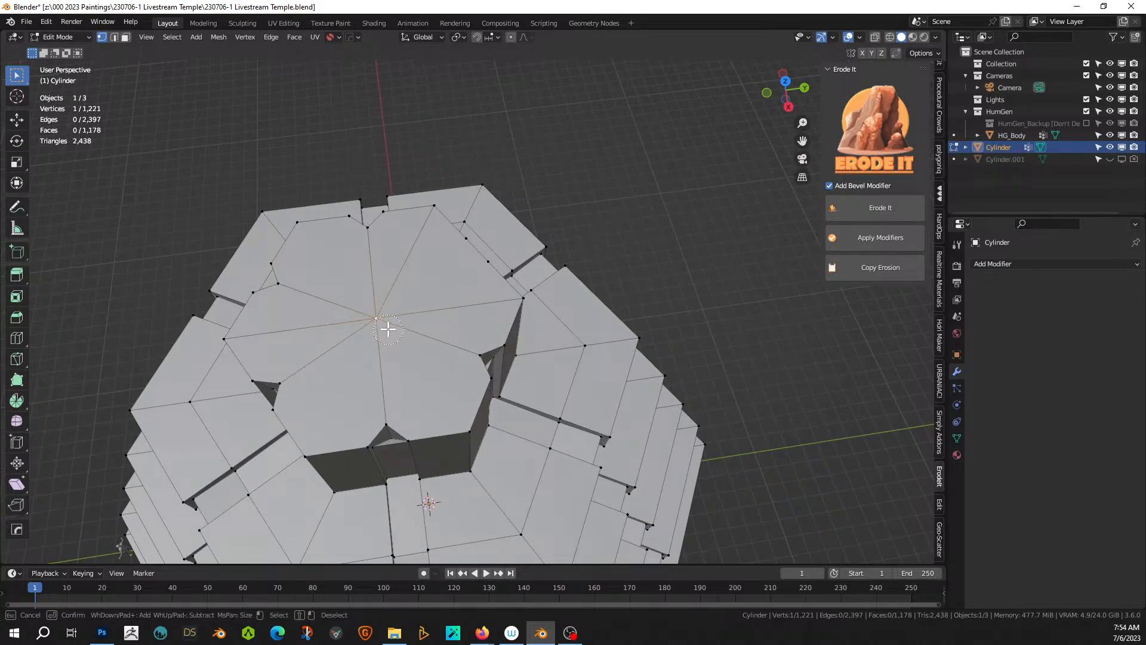
key("Escape")
key("x")
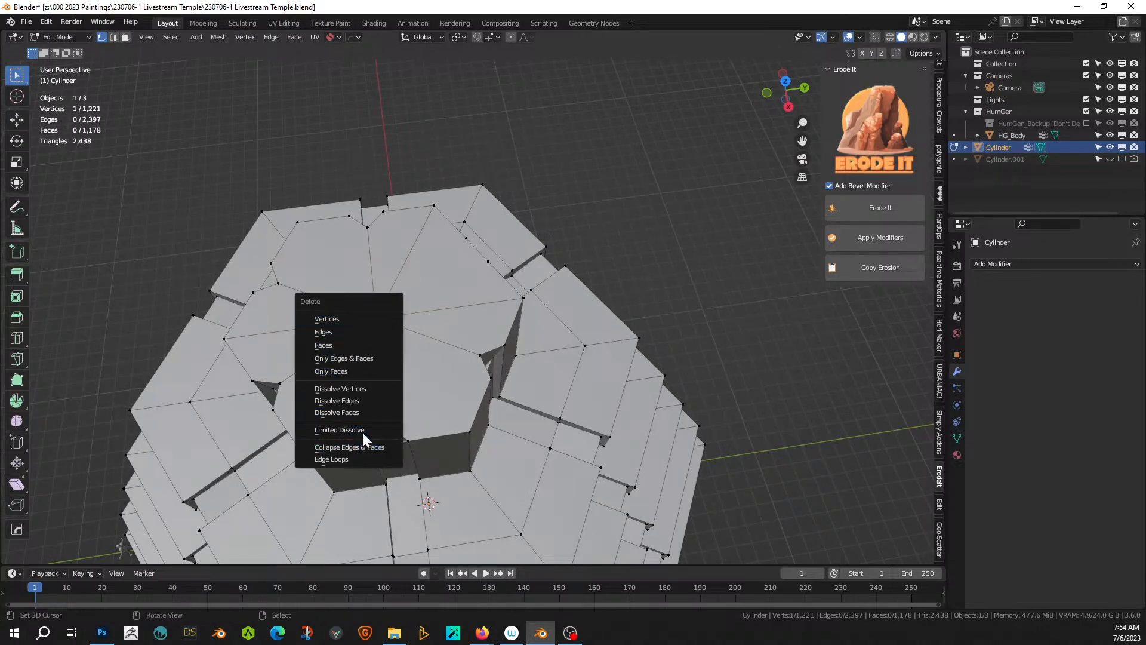
left_click(364, 387)
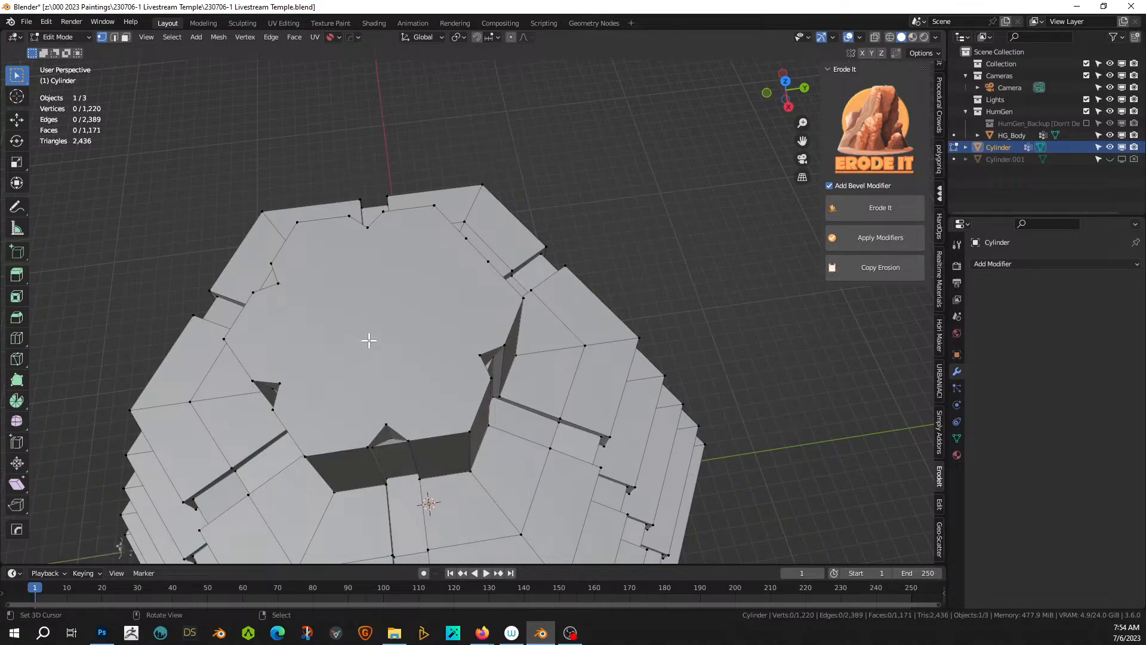
- Poke the tower's single top face with Poke Faces so its triangles meet at a new centre vertex
key("3")
left_click(369, 341)
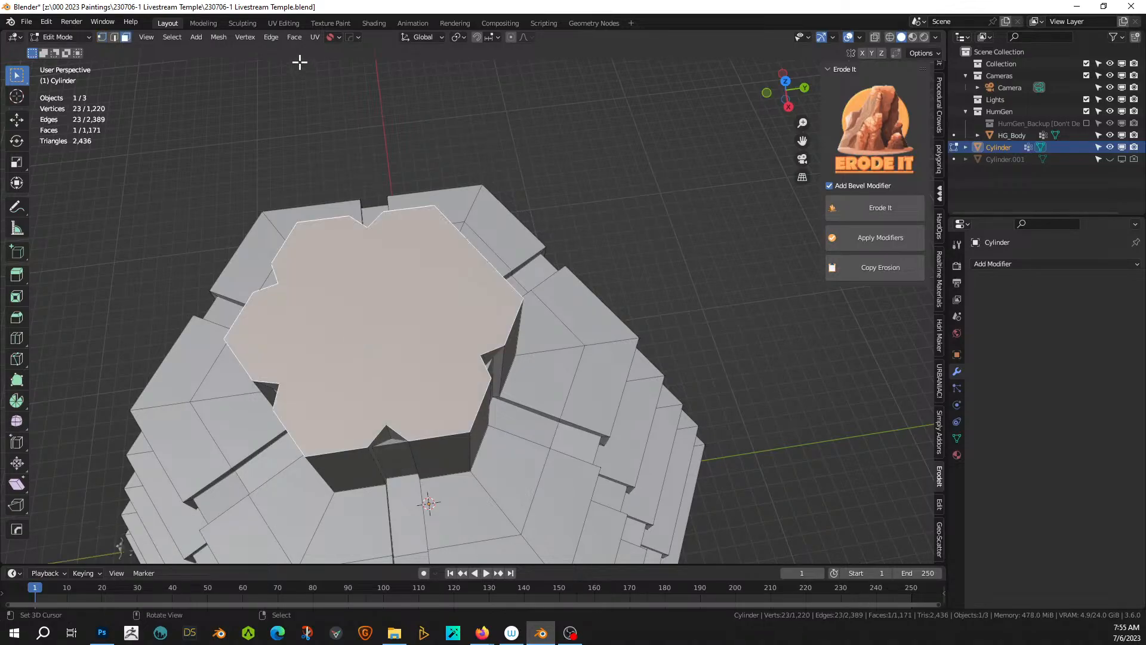
left_click(293, 38)
left_click(322, 99)
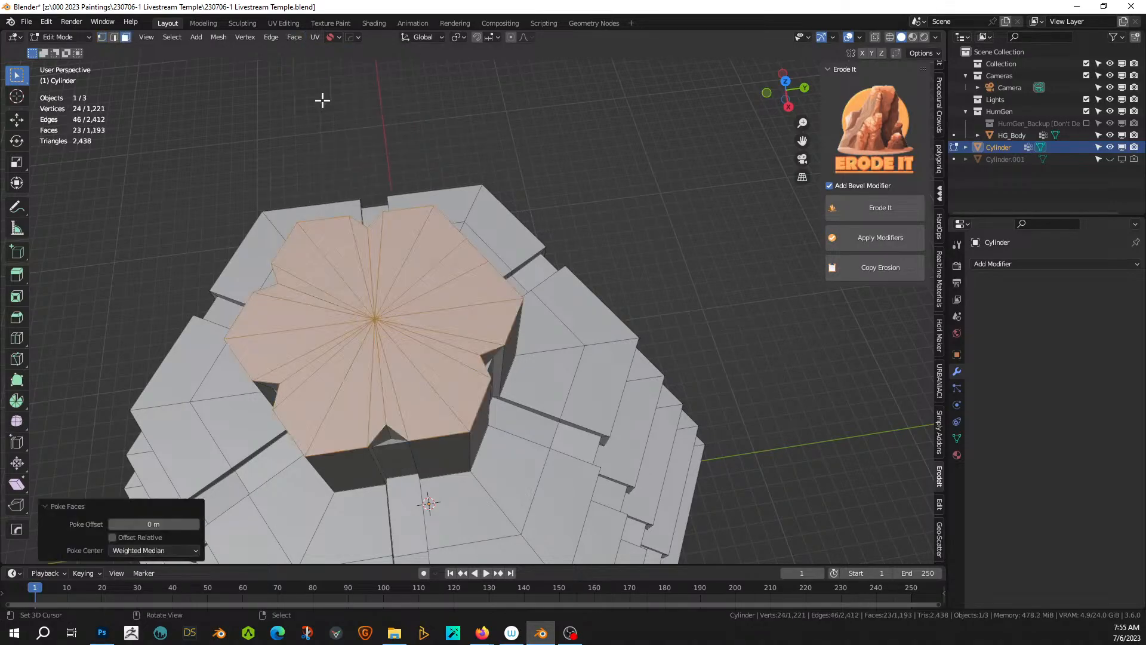
- Raise the poked cap's centre vertex along Z to form a pointed roof and return to Object Mode
key("1")
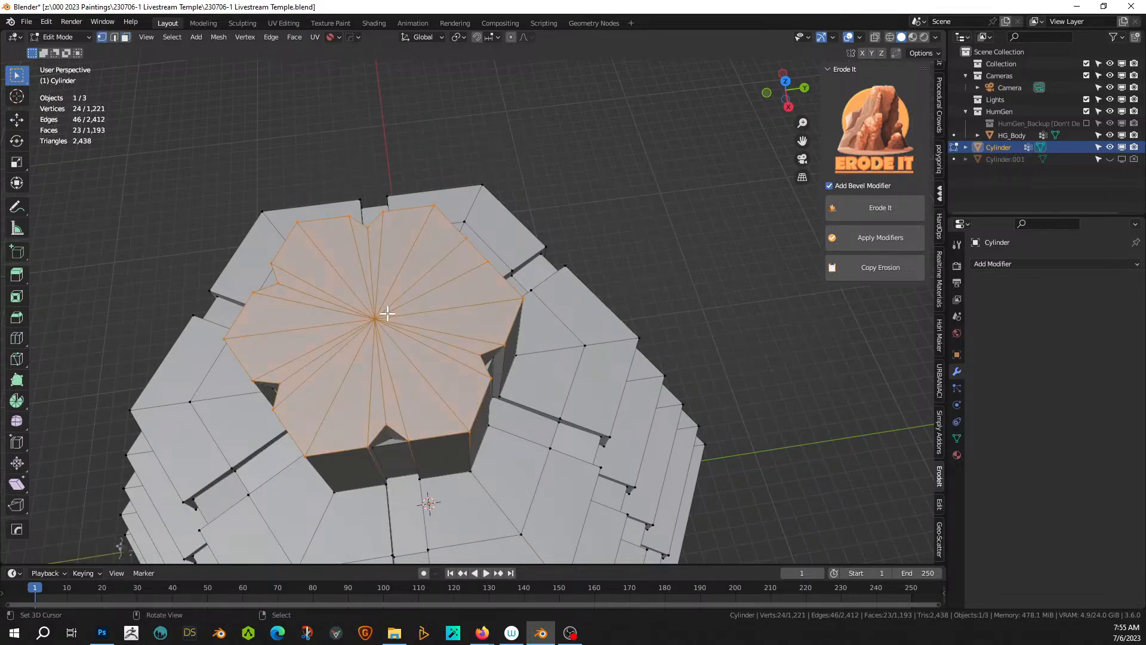
left_click(377, 318)
middle_click_drag(376, 319, 397, 294)
key("g")
key("z")
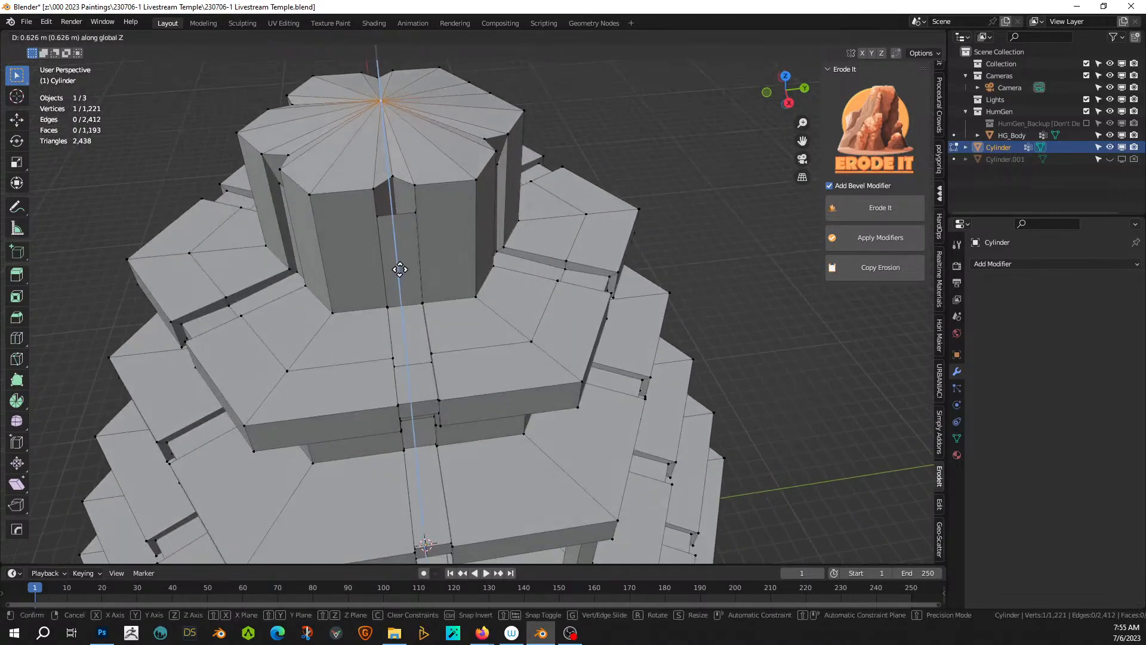
left_click(396, 216)
mouse_move(396, 216)
middle_mouse_down()
mouse_move(442, 247)
mouse_move(310, 201)
mouse_move(373, 201)
mouse_move(414, 220)
middle_mouse_up()
key("Tab")
scroll(317, 219, "down", 3)
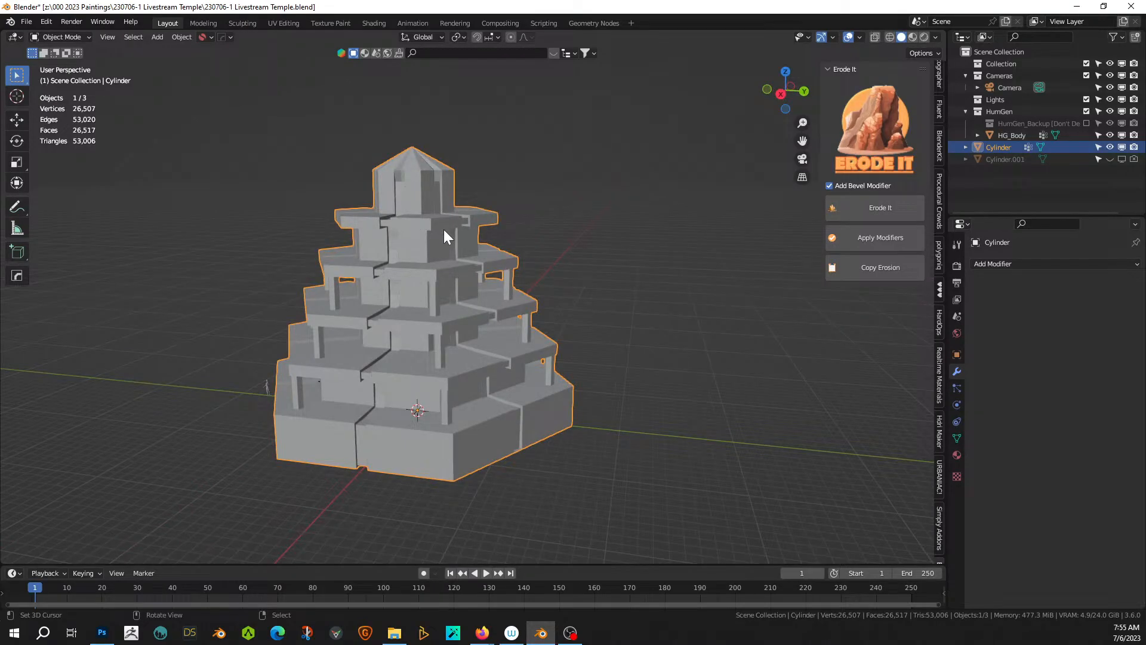
- Mirror the temple across its local X and Y axes with the HardOps mirror, bisecting both axes and flipping Y
middle_click_drag(327, 325, 418, 333)
scroll(432, 313, "up", 2)
scroll(317, 335, "down", 5)
scroll(333, 390, "up", 3)
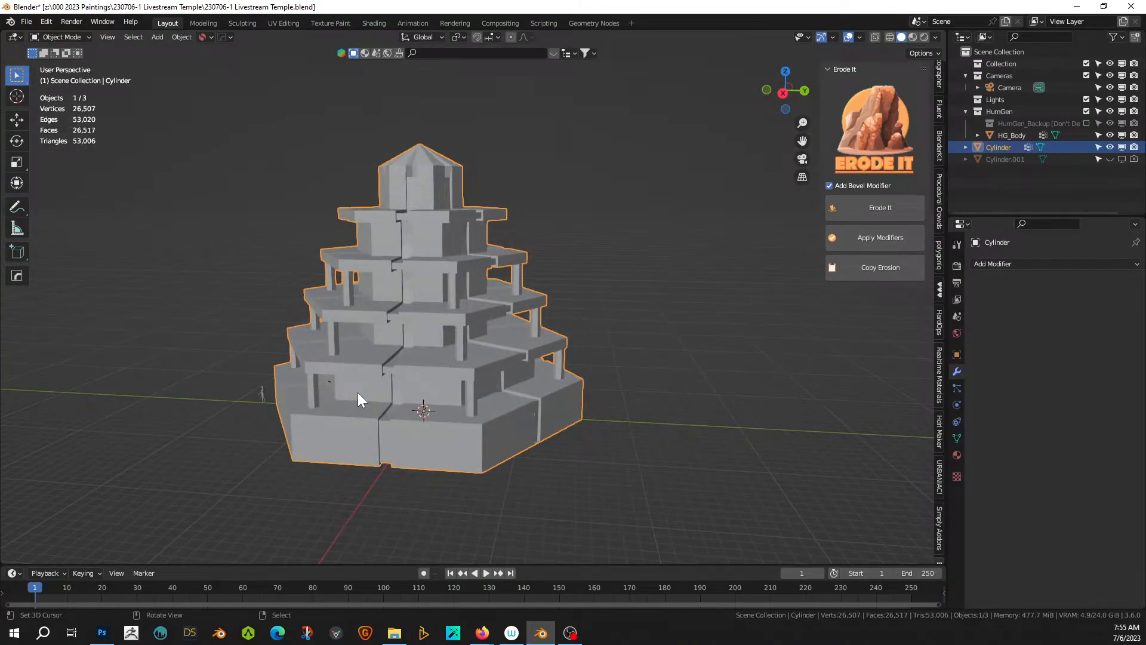
key("alt+x")
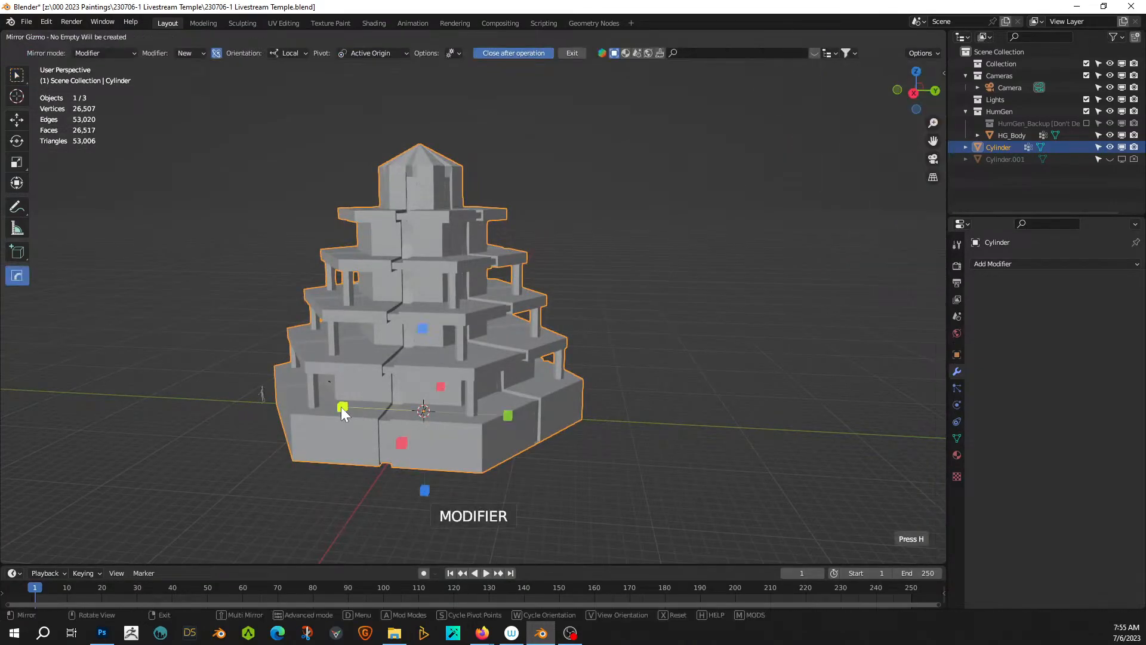
left_click(400, 443)
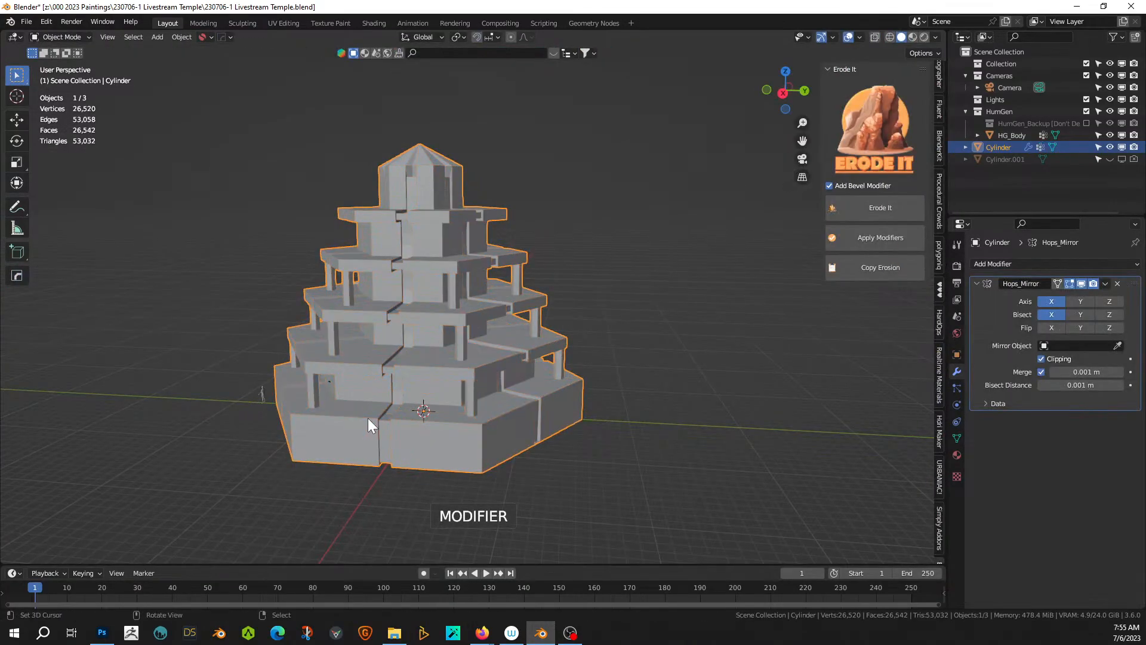
left_click(342, 406)
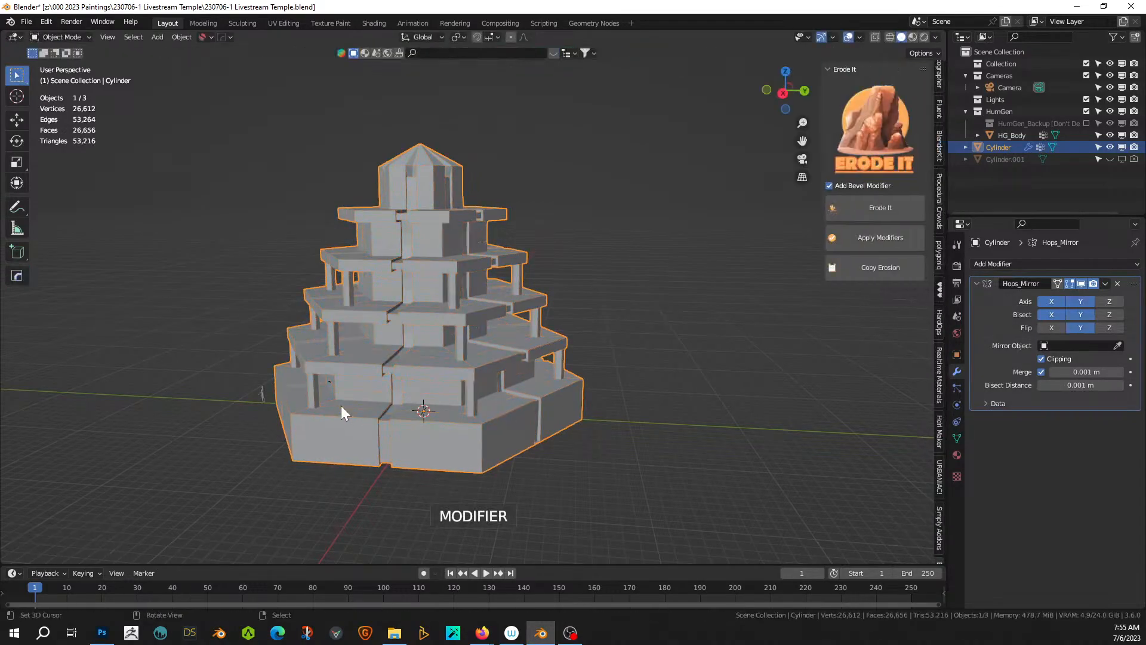
middle_click_drag(342, 406, 389, 439)
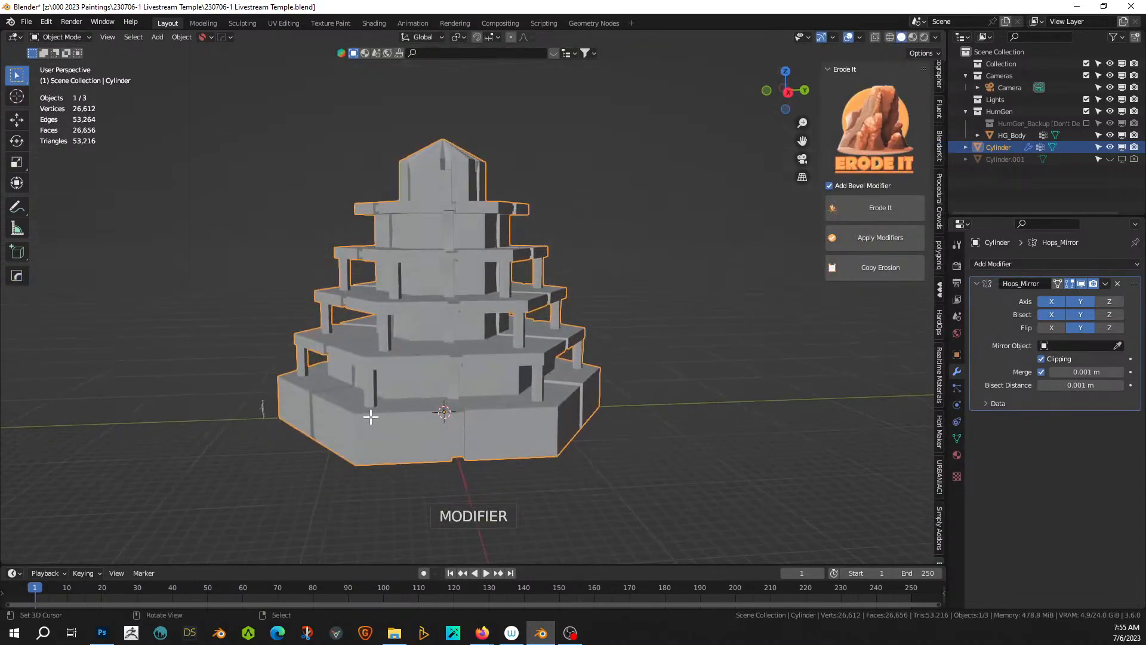
- Add two evenly spaced horizontal loop cuts around the temple's base tier in Edit Mode, without sliding them
key("Tab")
key("2")
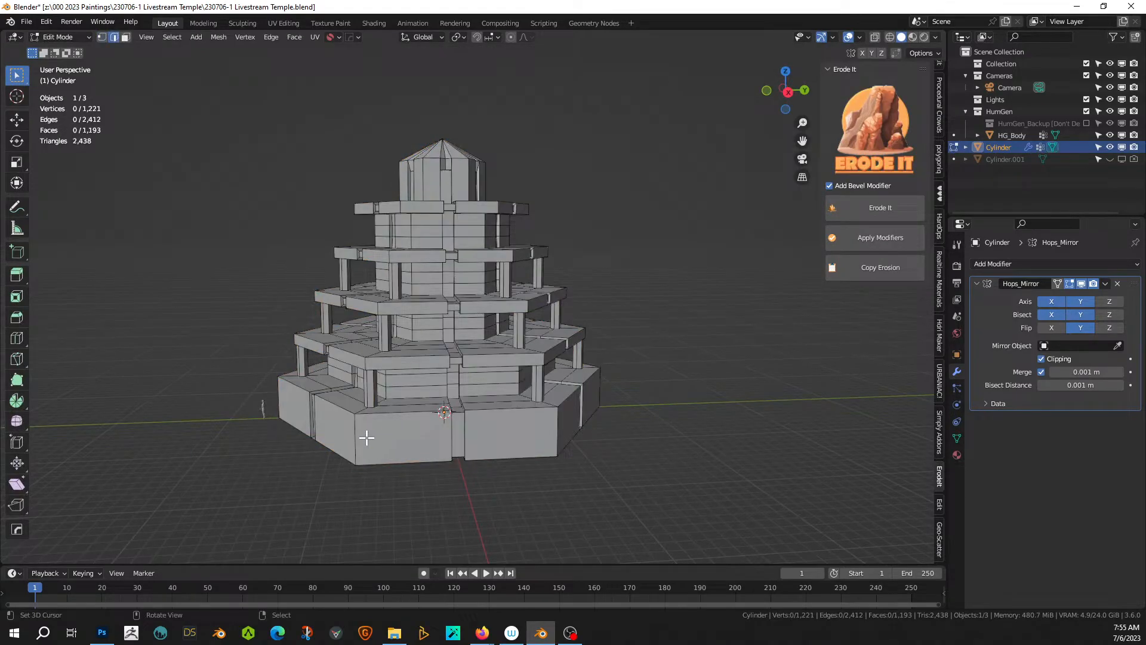
key("ctrl+r")
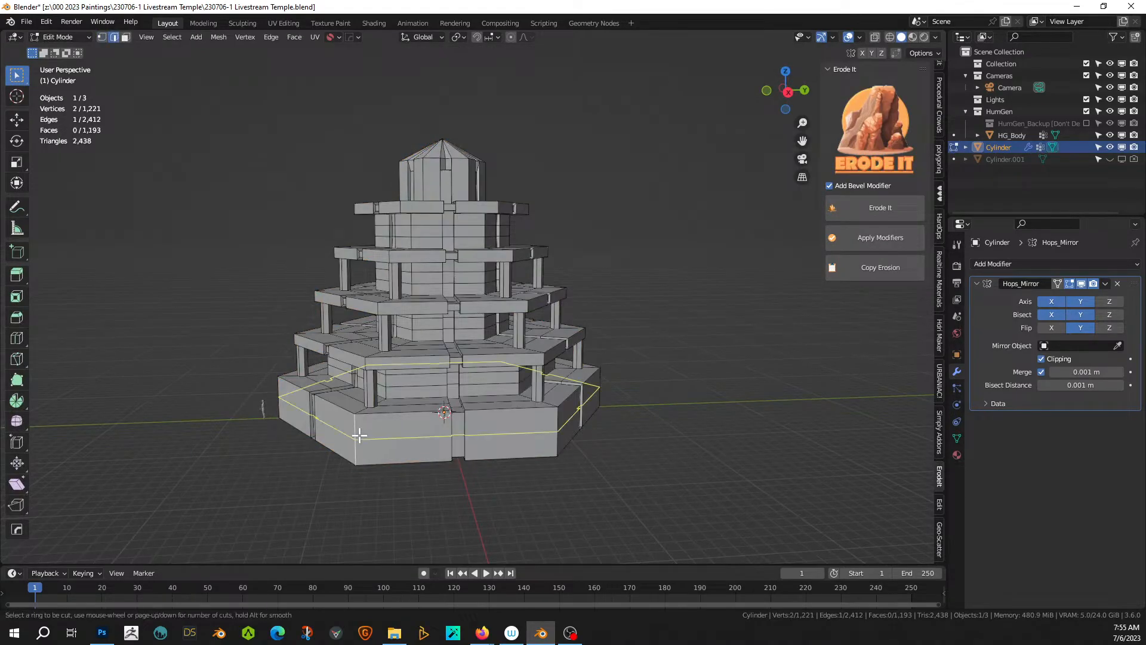
scroll(360, 436, "up", 1)
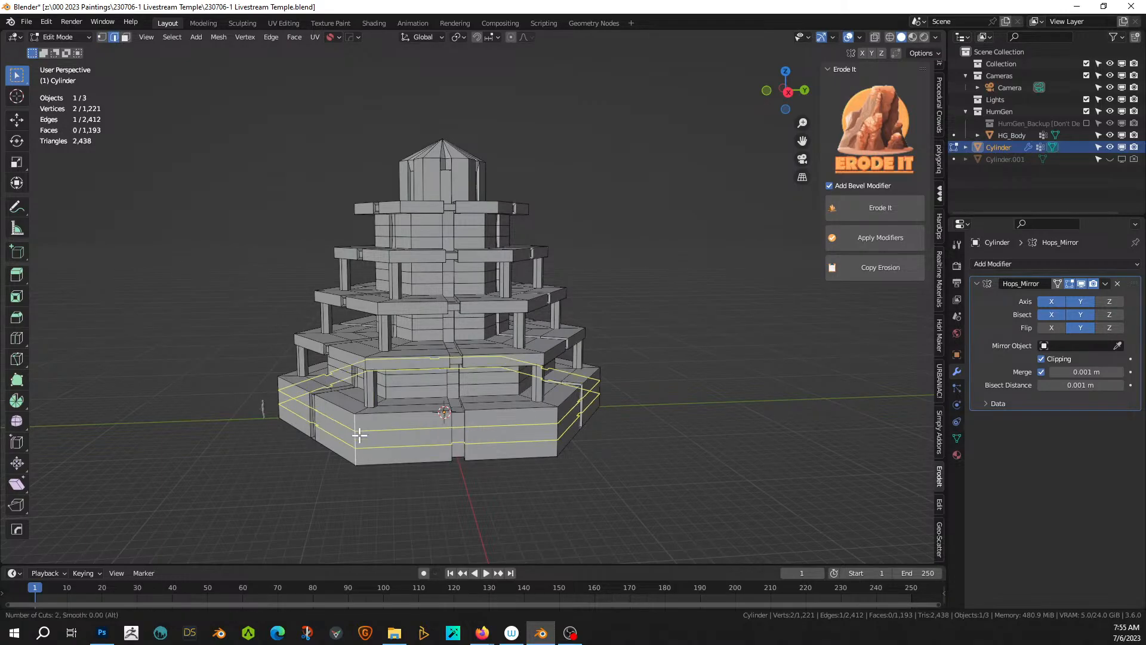
left_click(360, 435)
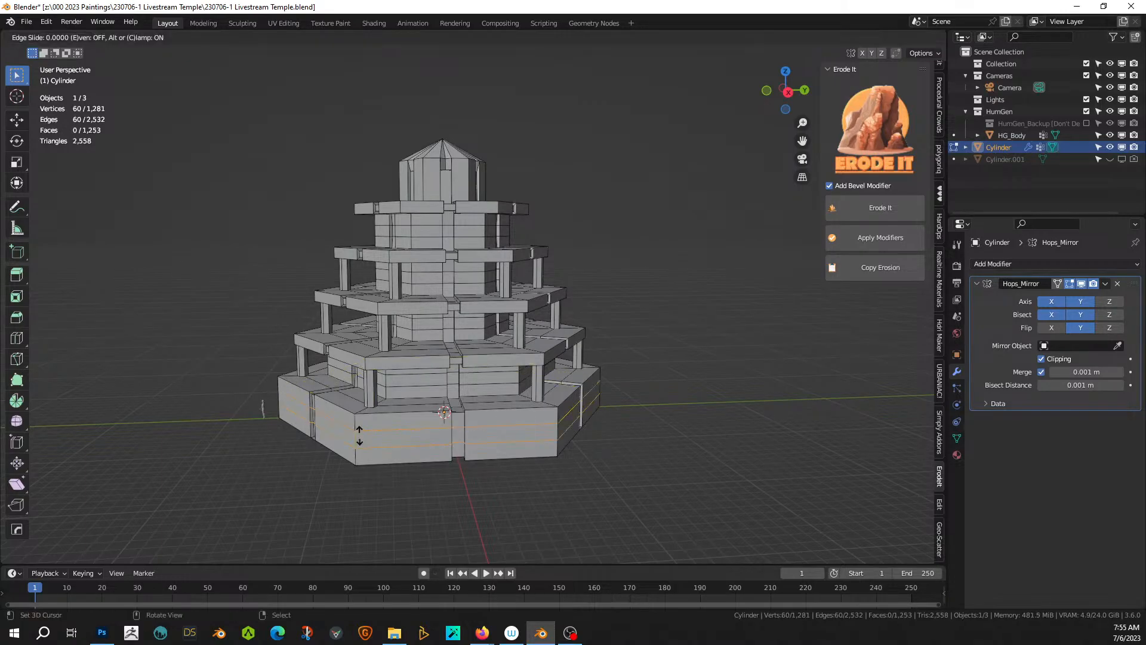
right_click(360, 435)
- Add two evenly spaced vertical loop cuts to each of the two base blocks right of the near corner
middle_click_drag(467, 443, 518, 441)
scroll(497, 440, "up", 1)
left_click(539, 426)
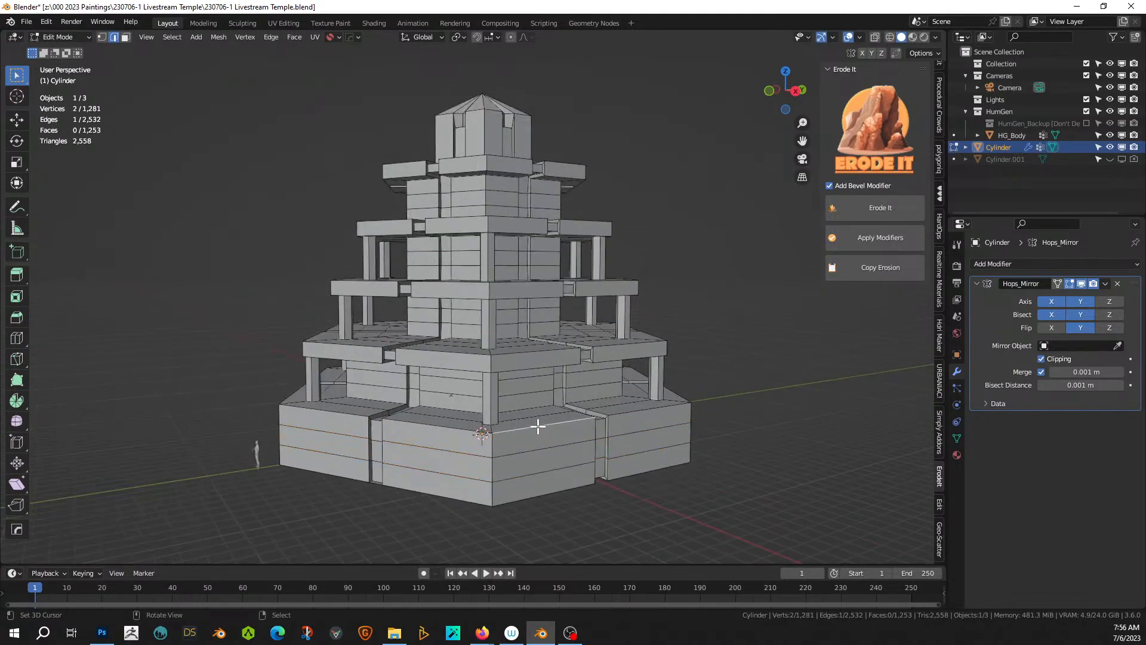
key("ctrl+r")
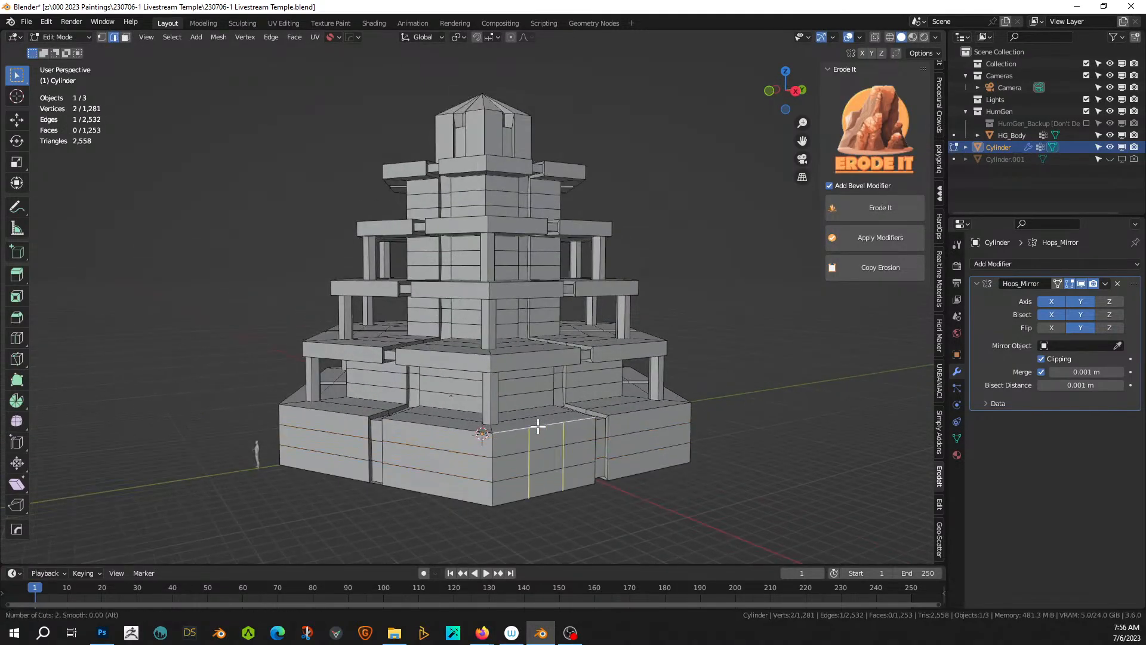
left_click(538, 426)
right_click(539, 427)
left_click(637, 412)
key("ctrl+r")
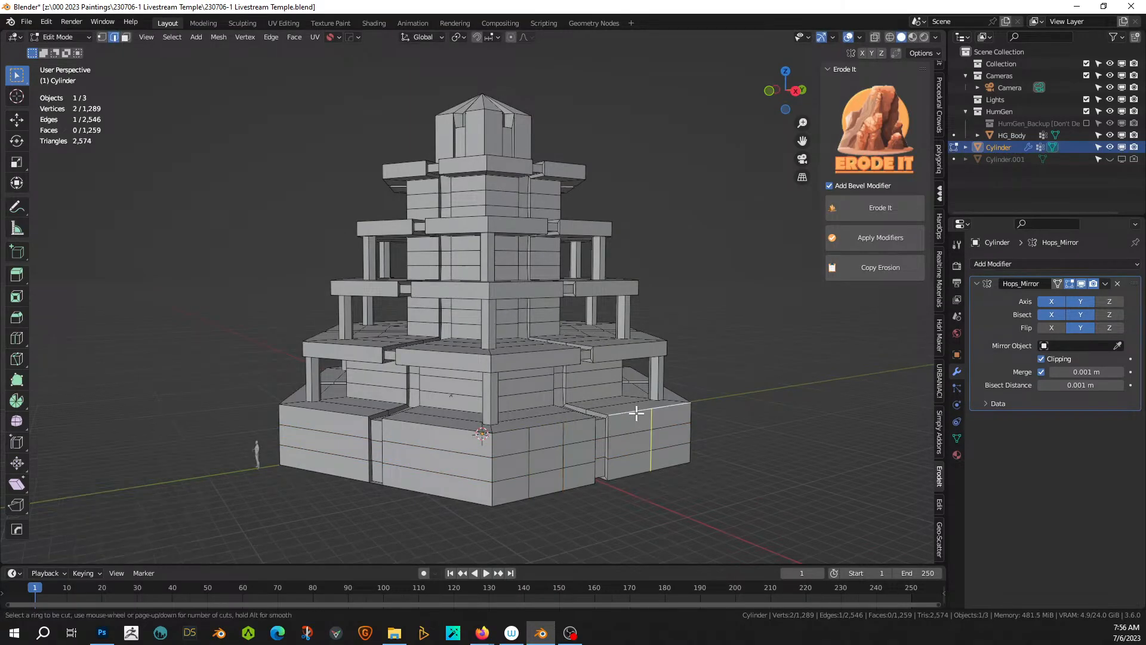
left_click(636, 412)
right_click(557, 427)
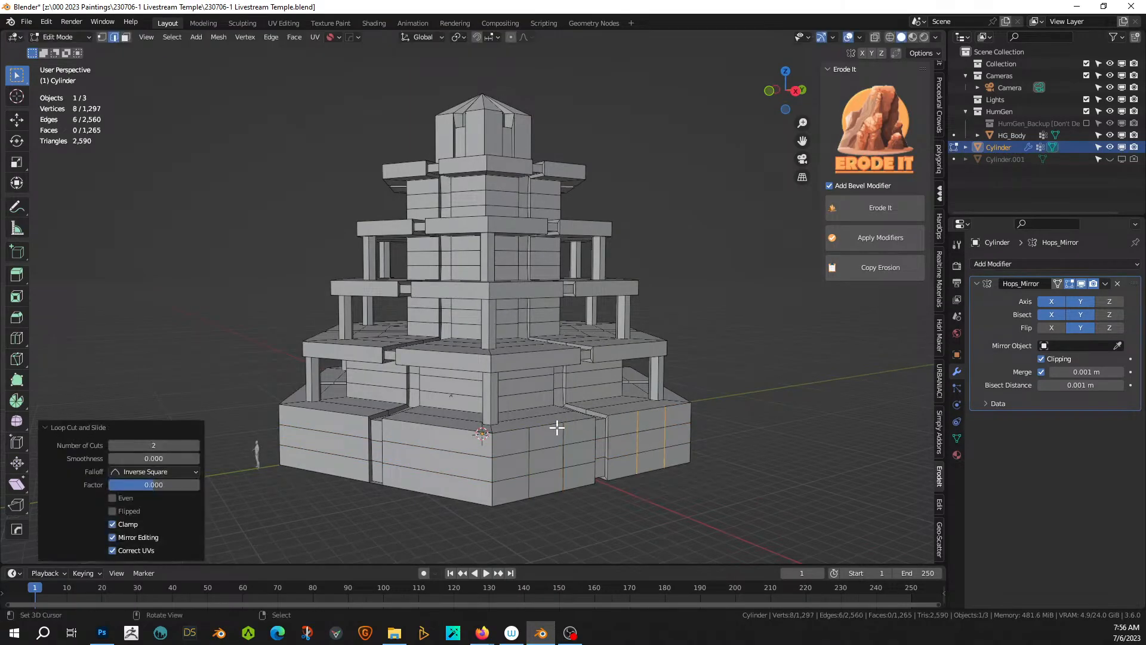
- Add two evenly spaced vertical loop cuts to each of the two base blocks left of the near corner
key("ctrl+r")
left_click(444, 430)
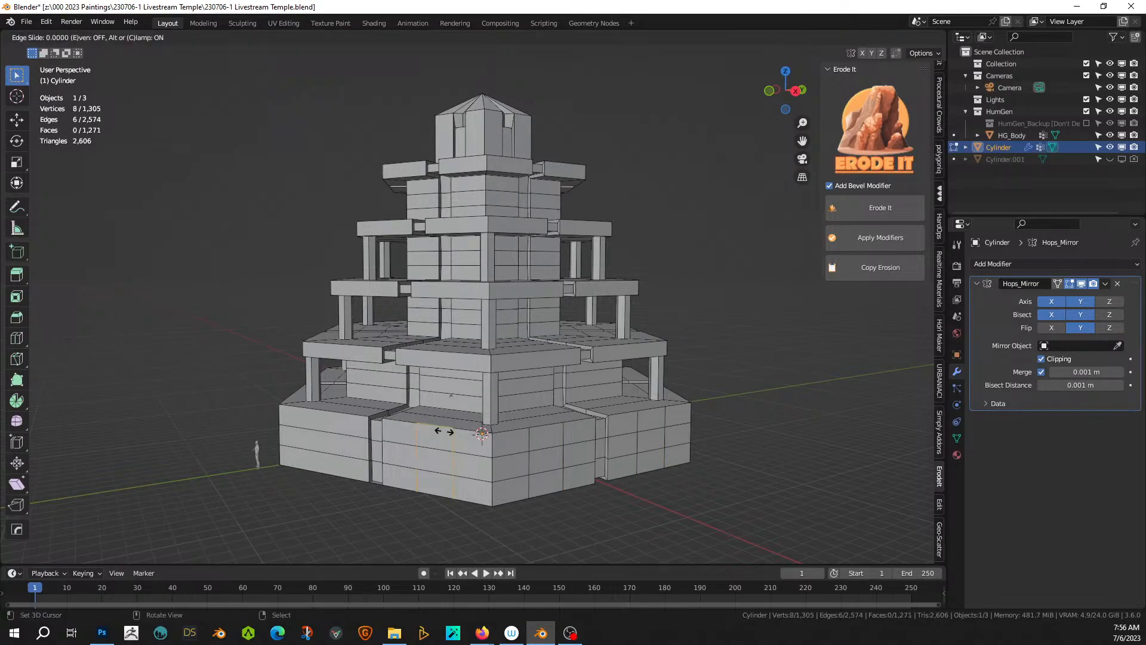
right_click(419, 430)
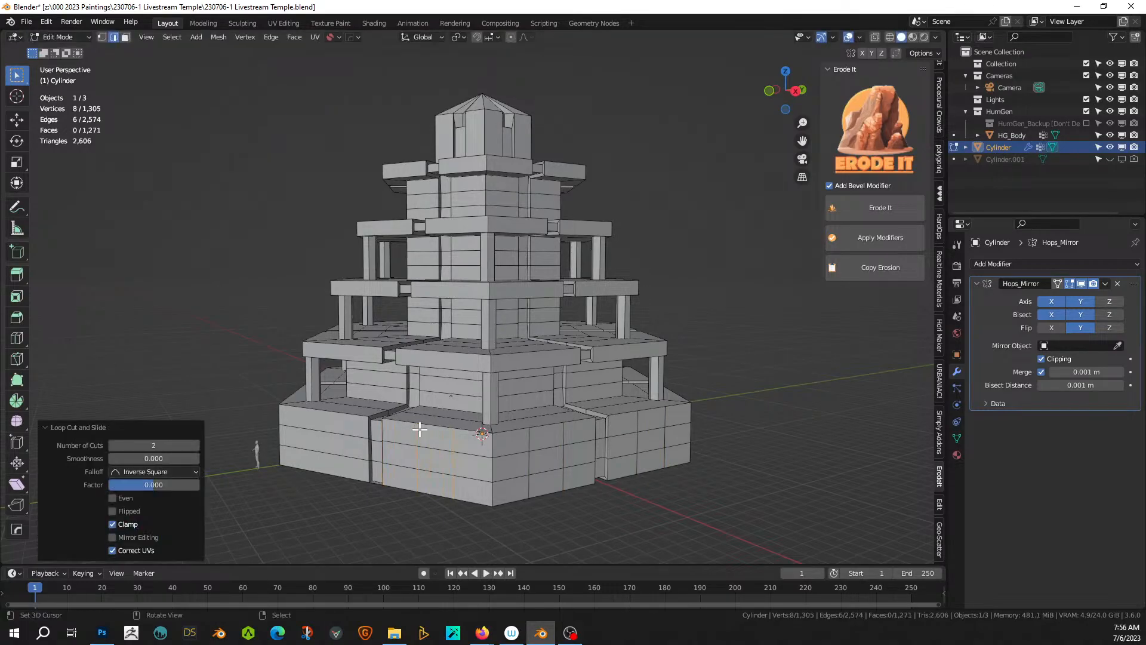
left_click(321, 409)
key("ctrl+r")
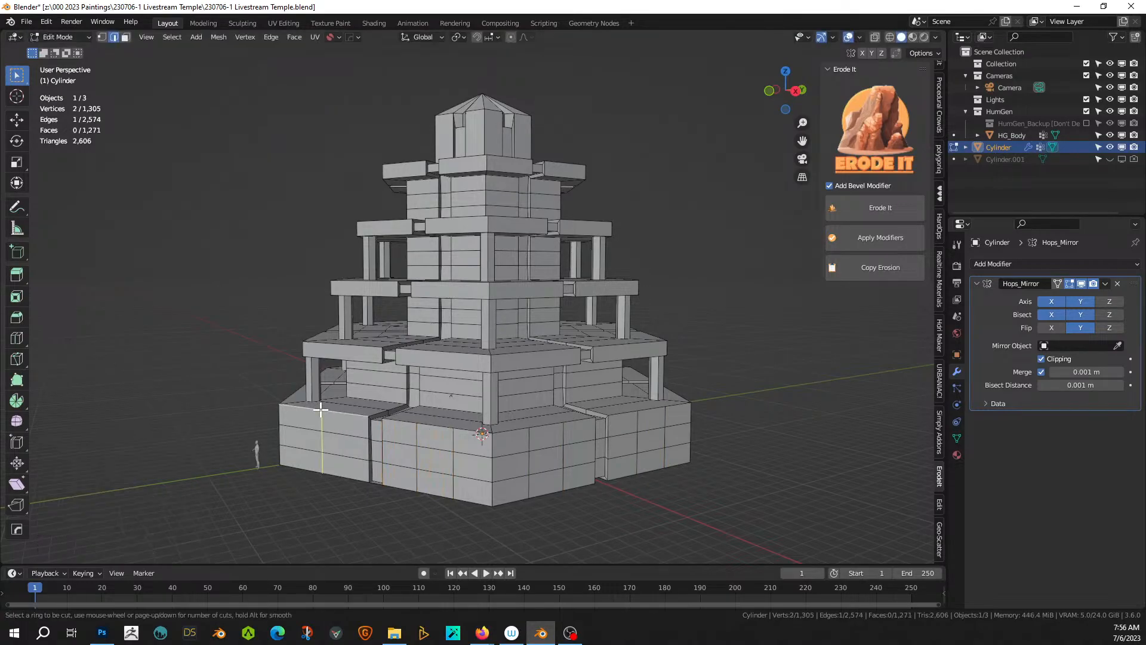
left_click(320, 409)
right_click(338, 412)
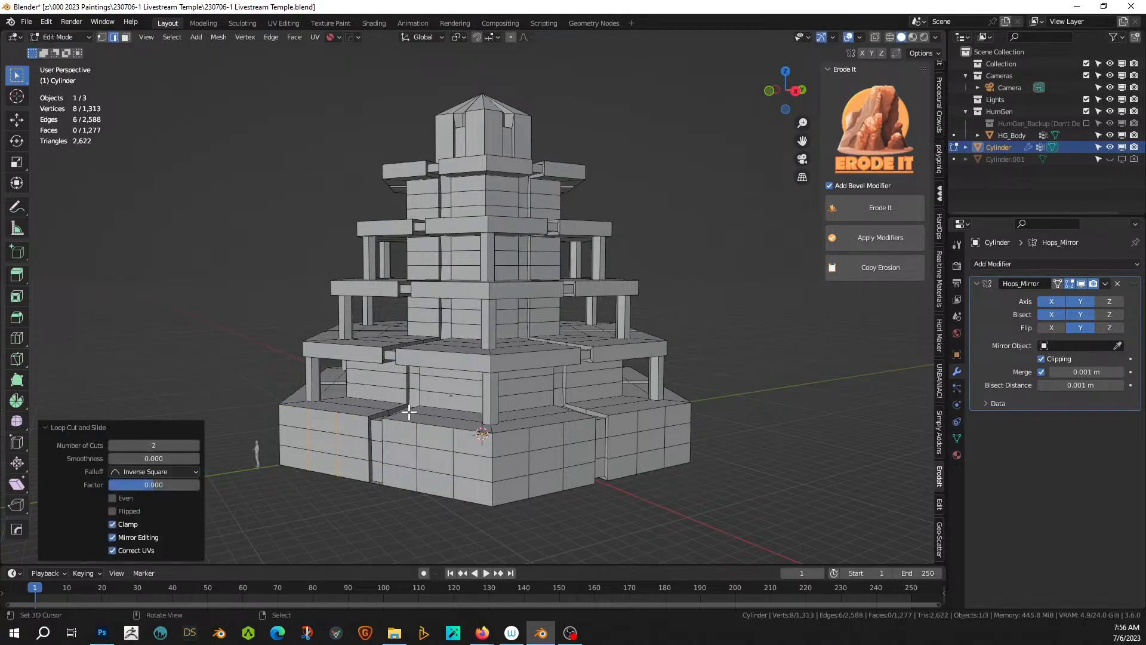
middle_click_drag(409, 412, 291, 454)
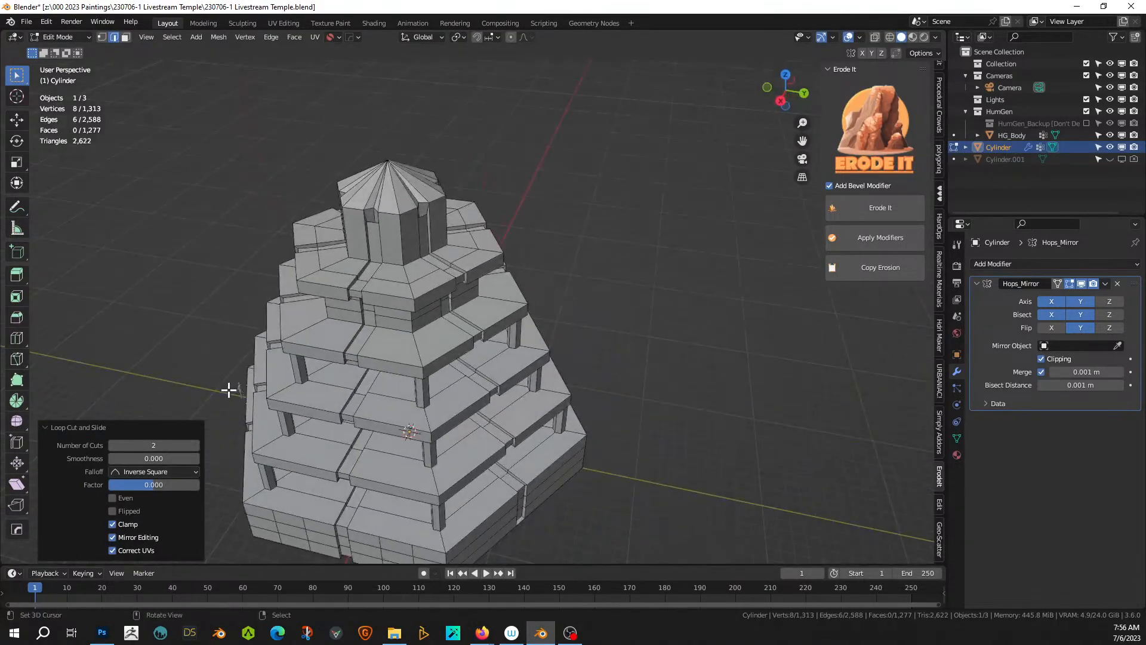
middle_click_drag(568, 432, 616, 387)
middle_click_drag(540, 397, 545, 422)
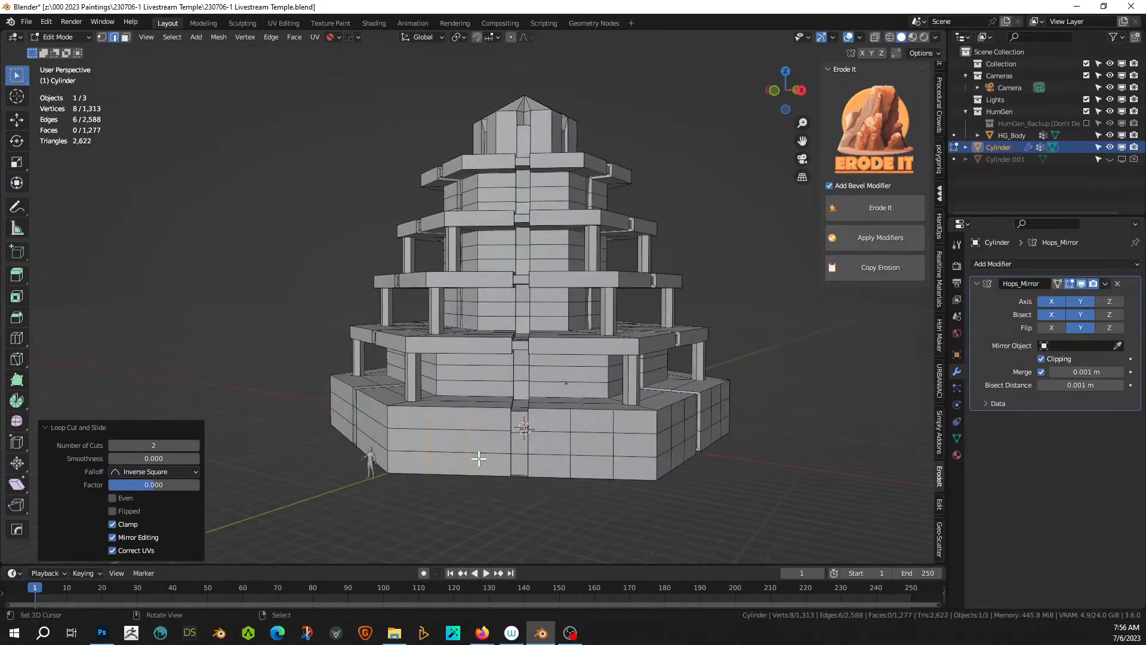
- Select the lower two centre faces on each of the four base blocks as doorway areas
key("3")
left_click(449, 464)
left_click(448, 445, "shift")
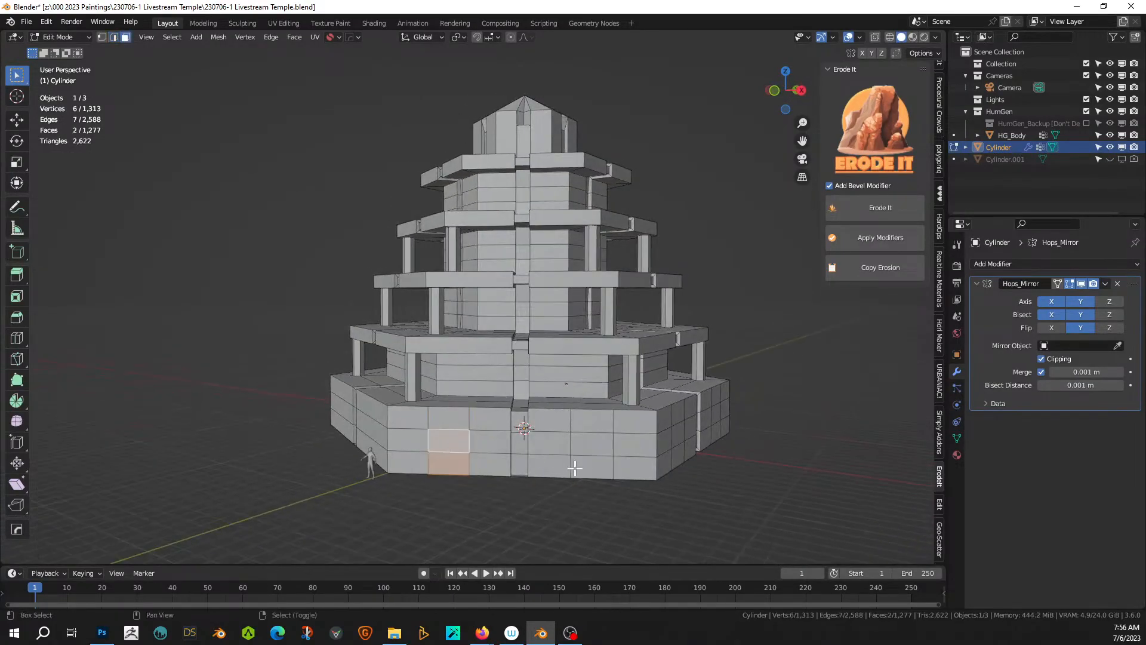
left_click(592, 457, "shift")
left_click(592, 444, "shift")
middle_click_drag(614, 451, 573, 451)
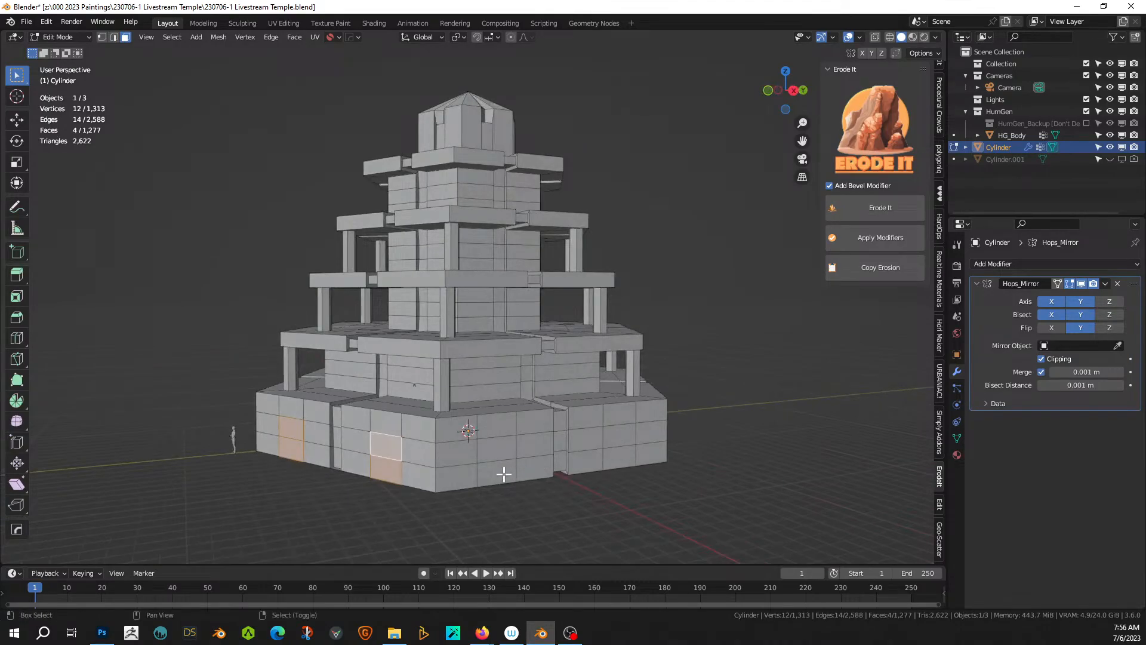
left_click(501, 473, "shift")
left_click(498, 456, "shift")
left_click(621, 457, "shift")
left_click(620, 437, "shift")
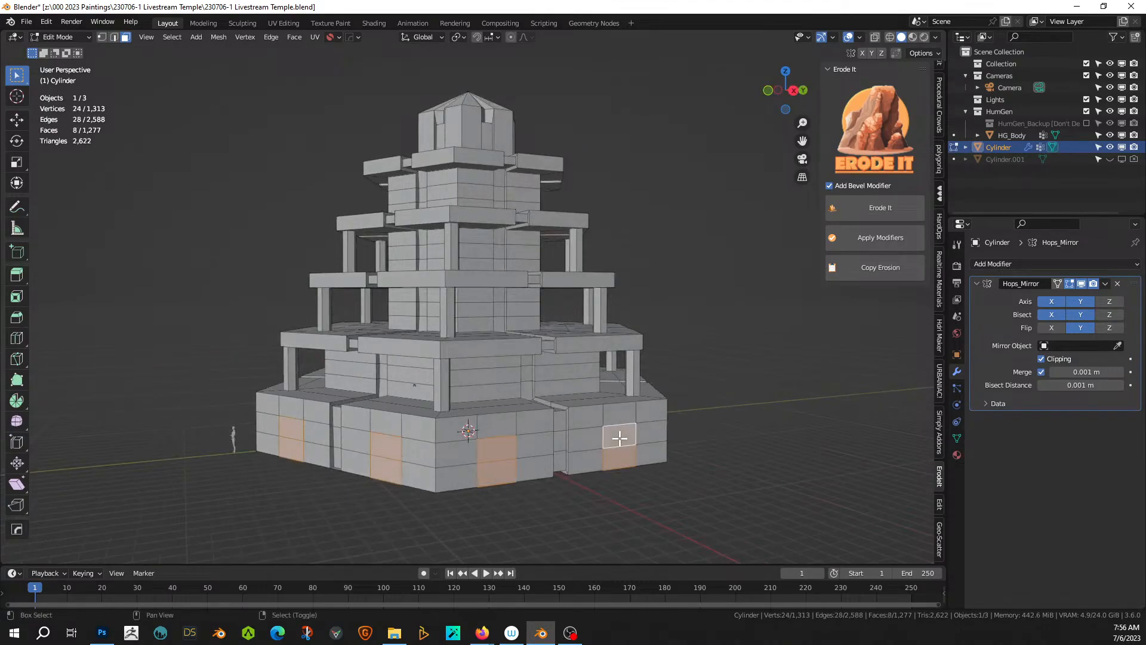
- Try to extrude the selected doorway faces about 1.34 m inward along their normals and check their depth
key("alt+e")
left_click(587, 466)
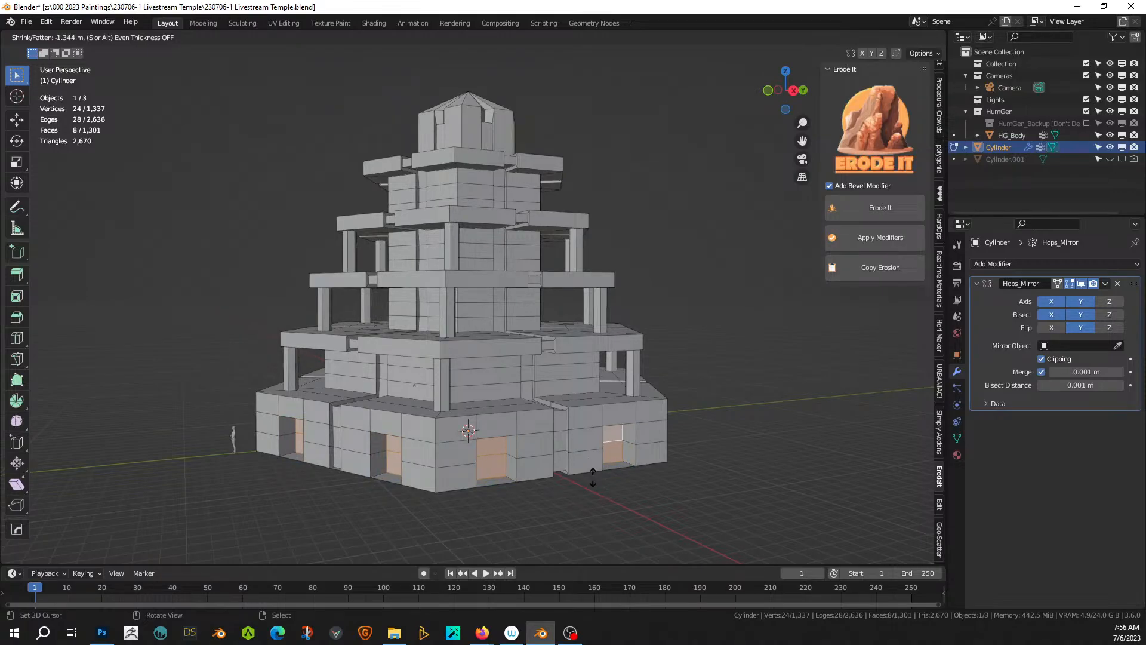
left_click(591, 471)
middle_click_drag(591, 471, 550, 384)
key("Tab")
scroll(584, 481, "up", 3)
key("Tab")
scroll(542, 440, "up", 2)
middle_click_drag(543, 439, 542, 421)
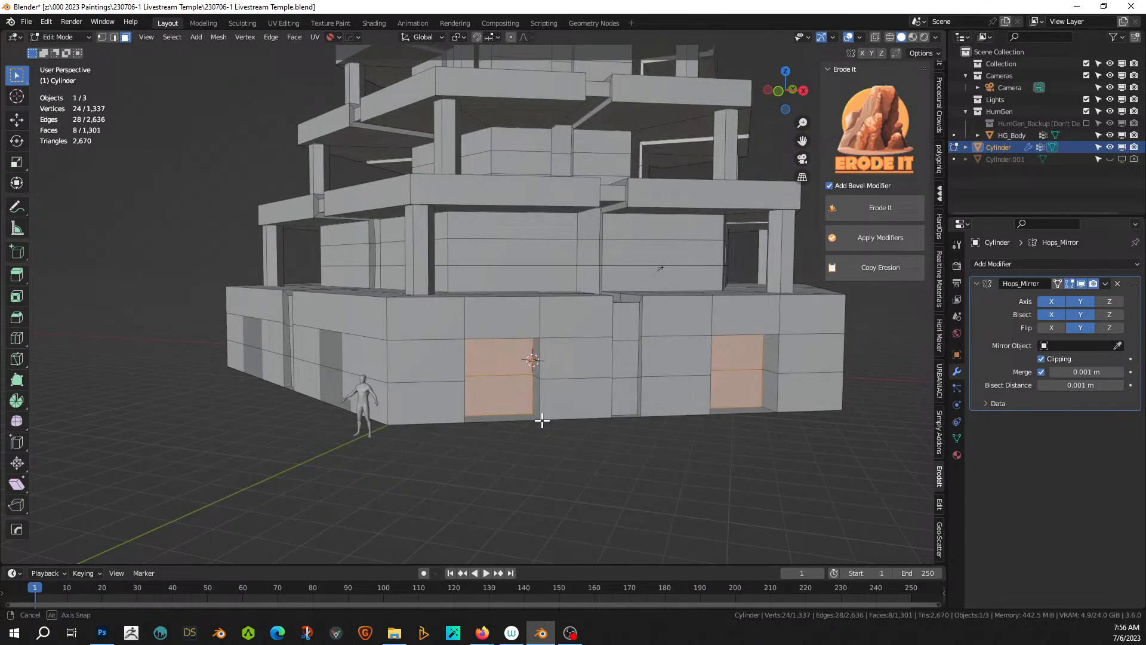
middle_click_drag(542, 420, 524, 435)
- Undo the inward extrusion of the doorway faces
key("ctrl+z")
key("ctrl+z")
key("ctrl+z")
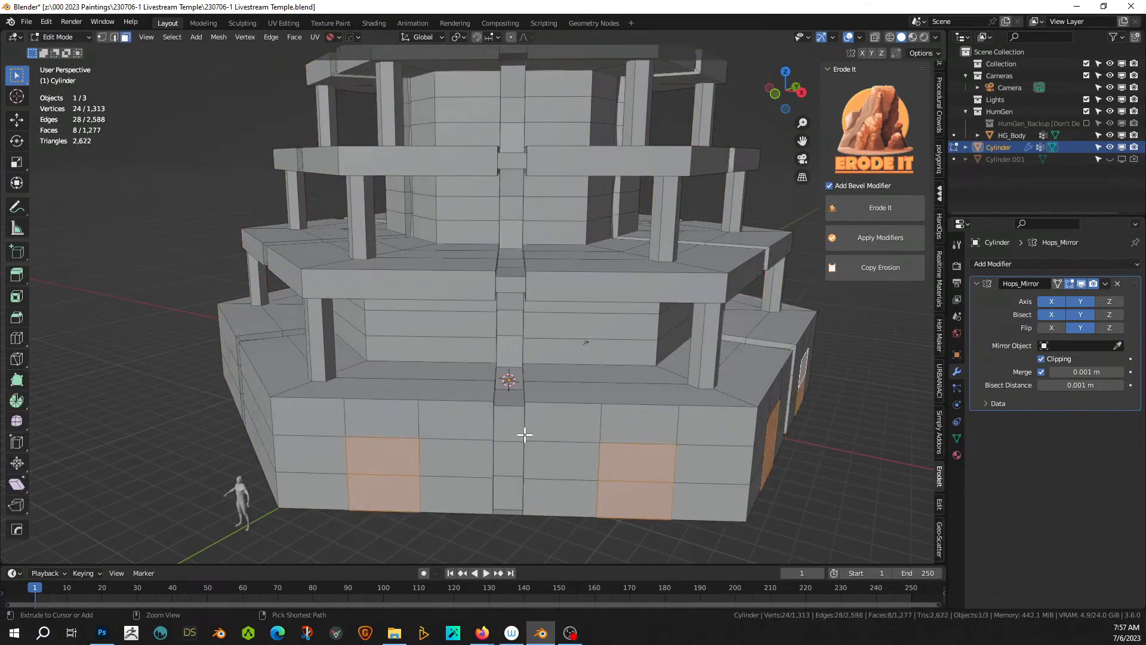
- Inset the selected doorway faces by about 0.16 m to form a door frame
middle_click_drag(481, 491, 477, 480)
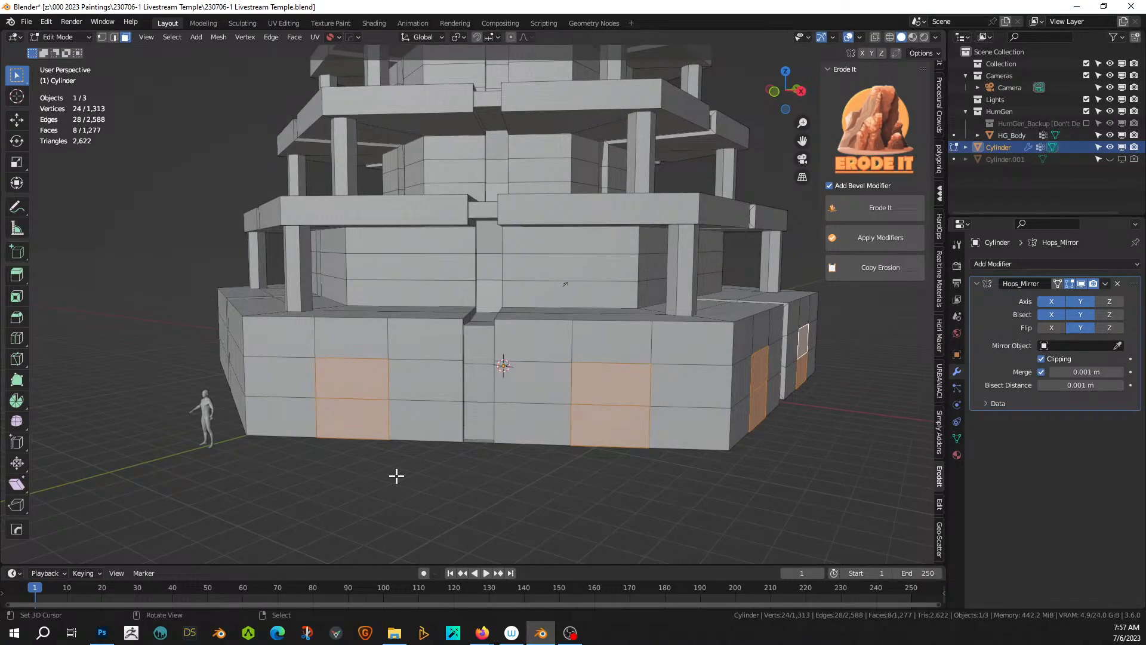
key("i")
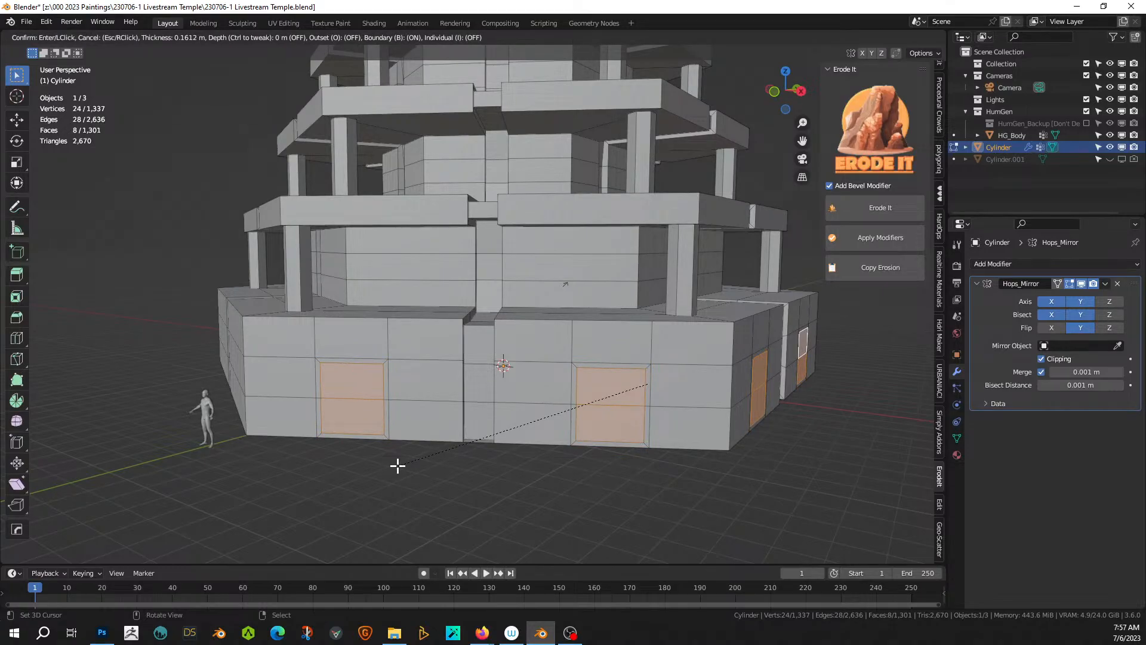
left_click(397, 465)
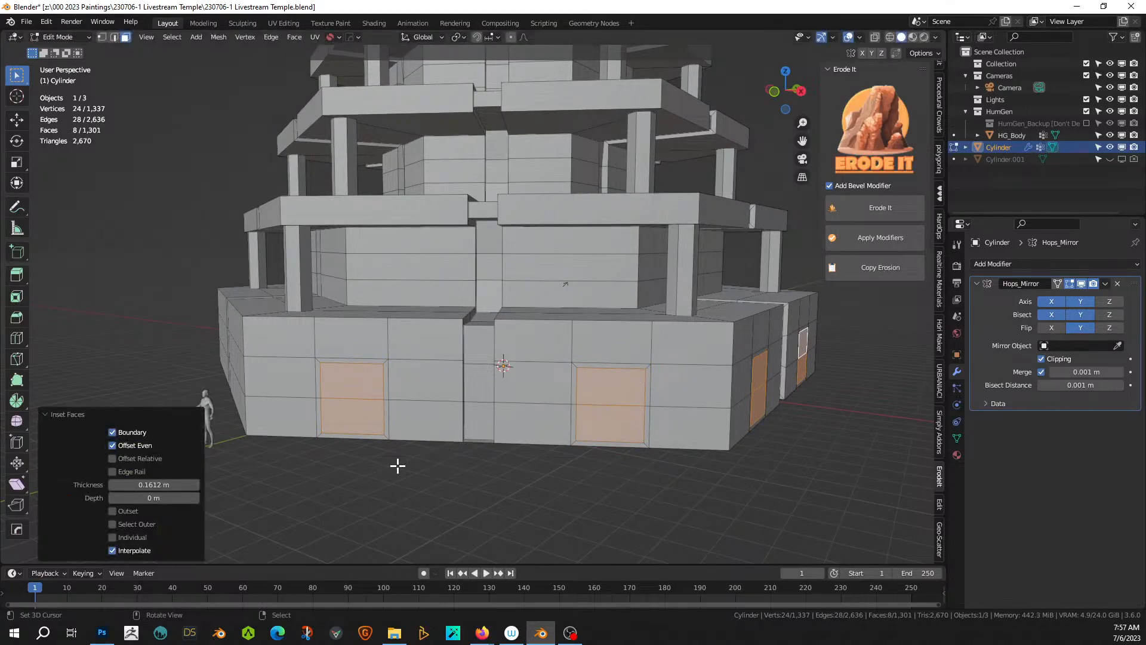
- Select the bottom edges of the four doorway insets, adding the base edges beneath the doorways on the X-facing side
middle_click_drag(397, 466, 370, 460)
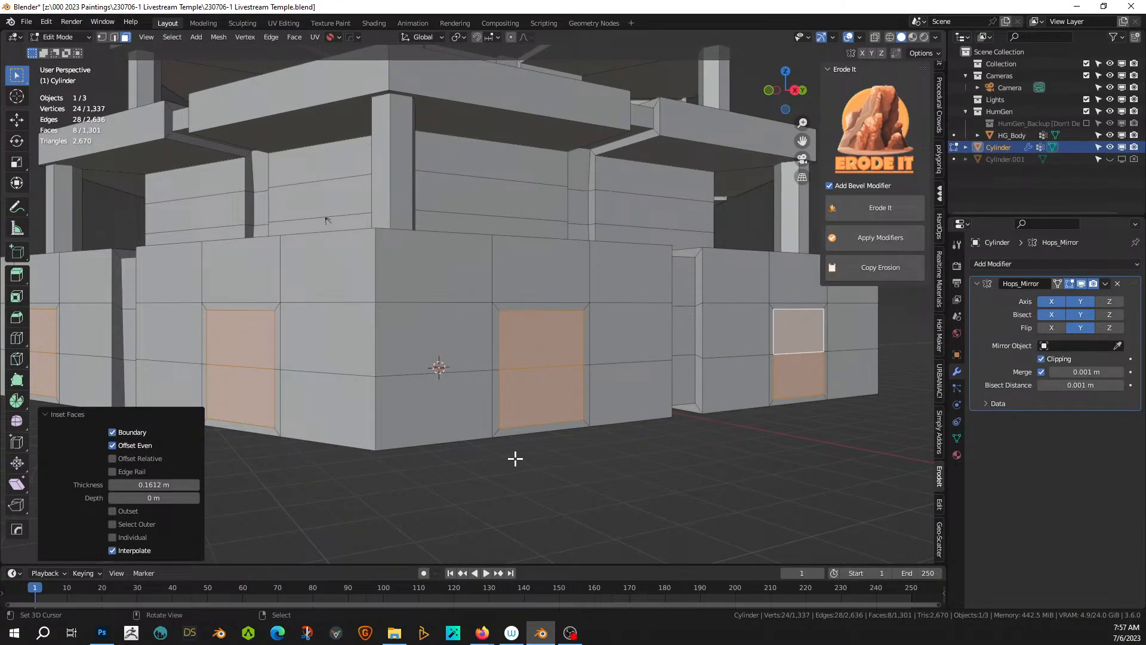
left_click(515, 426)
key("2")
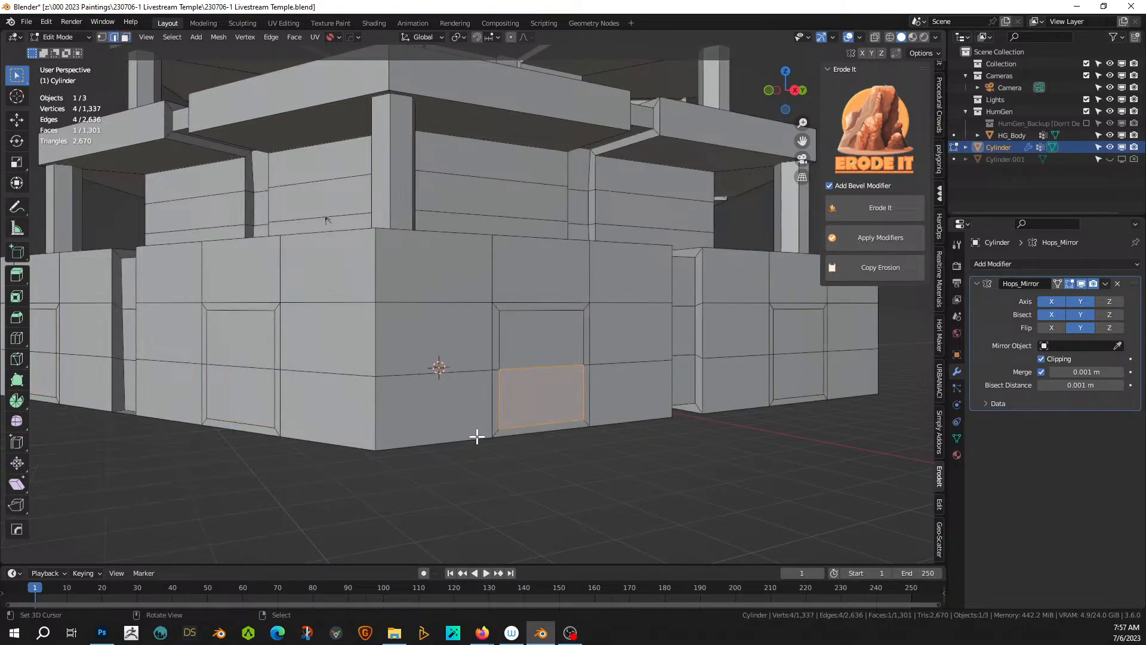
left_click(541, 427)
left_click(802, 397, "shift")
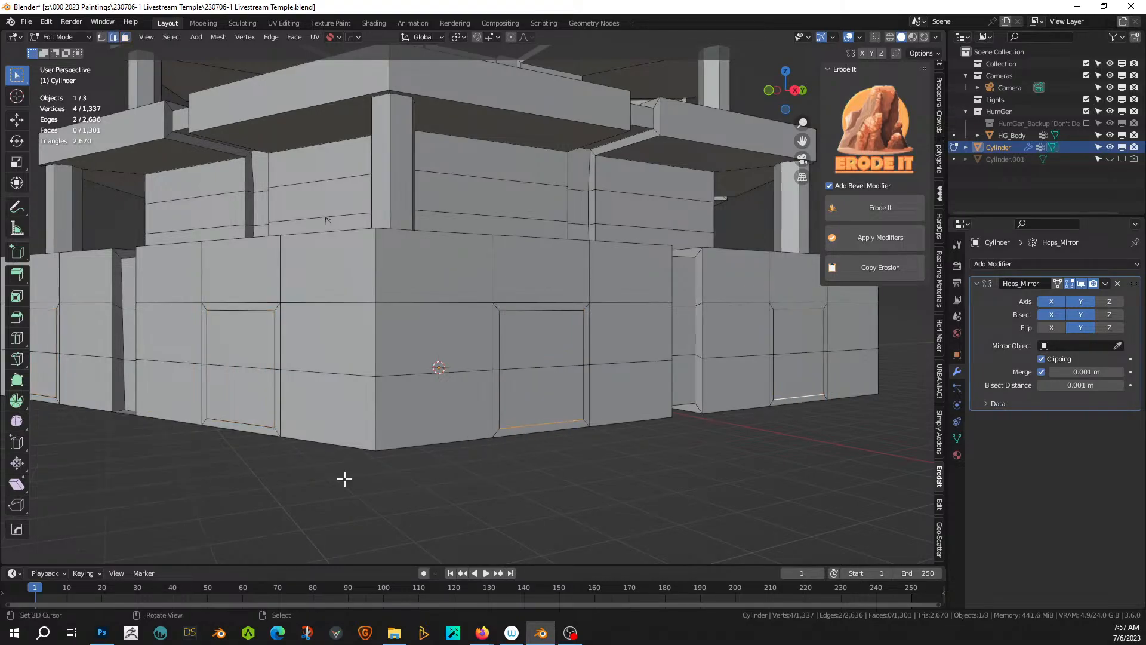
left_click(249, 423, "shift")
left_click(45, 394, "shift")
left_click(42, 398, "shift")
left_click(510, 434, "shift")
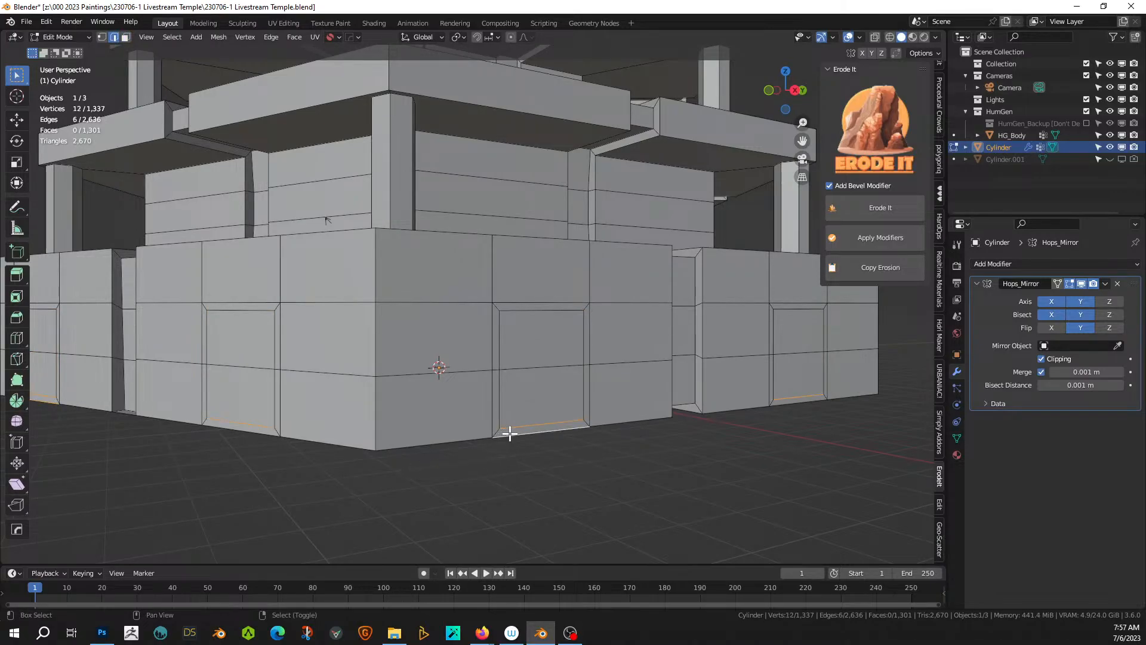
left_click(795, 399, "shift")
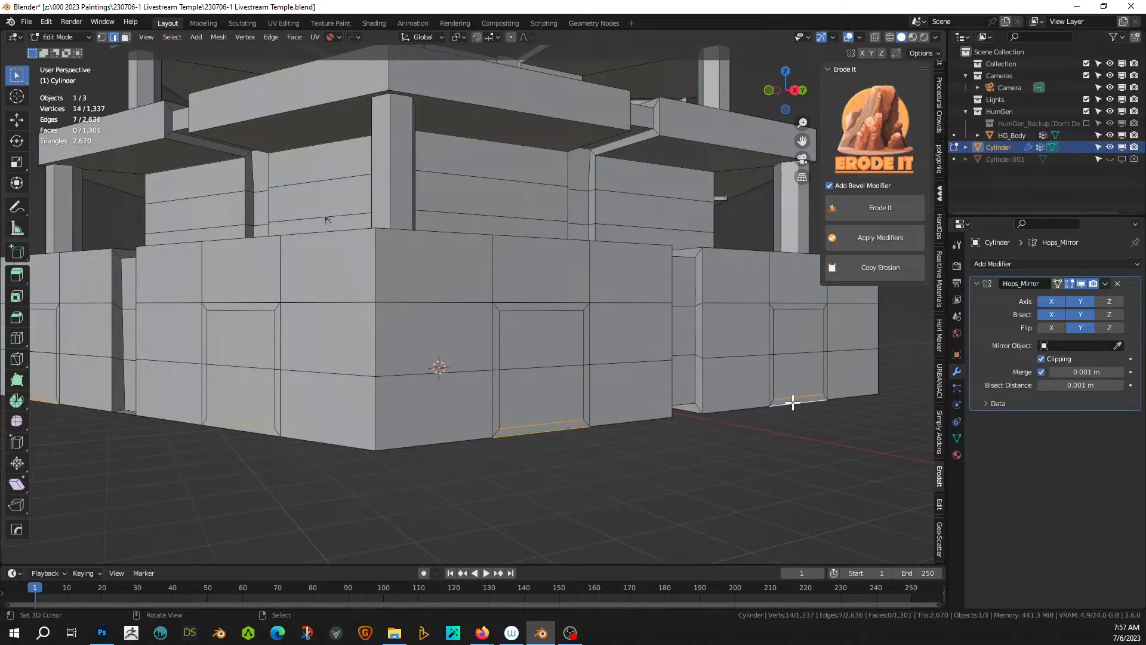
- Try to flatten the selected doorway edges onto one level by scaling them to 0 along Z
type("sz")
type("0")
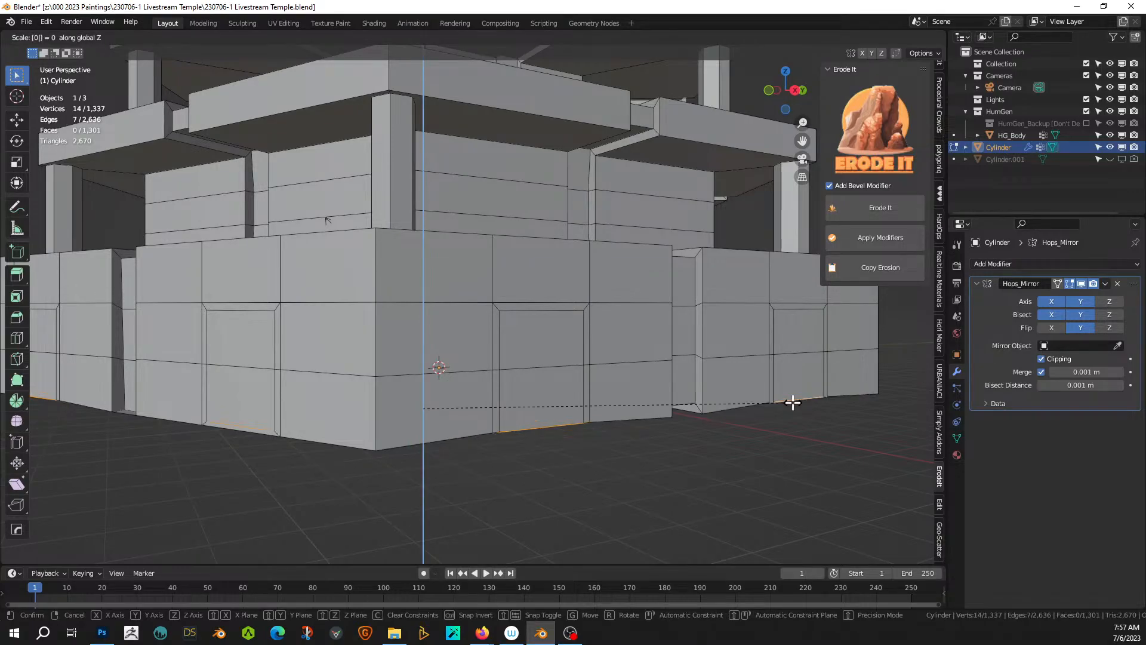
key("Return")
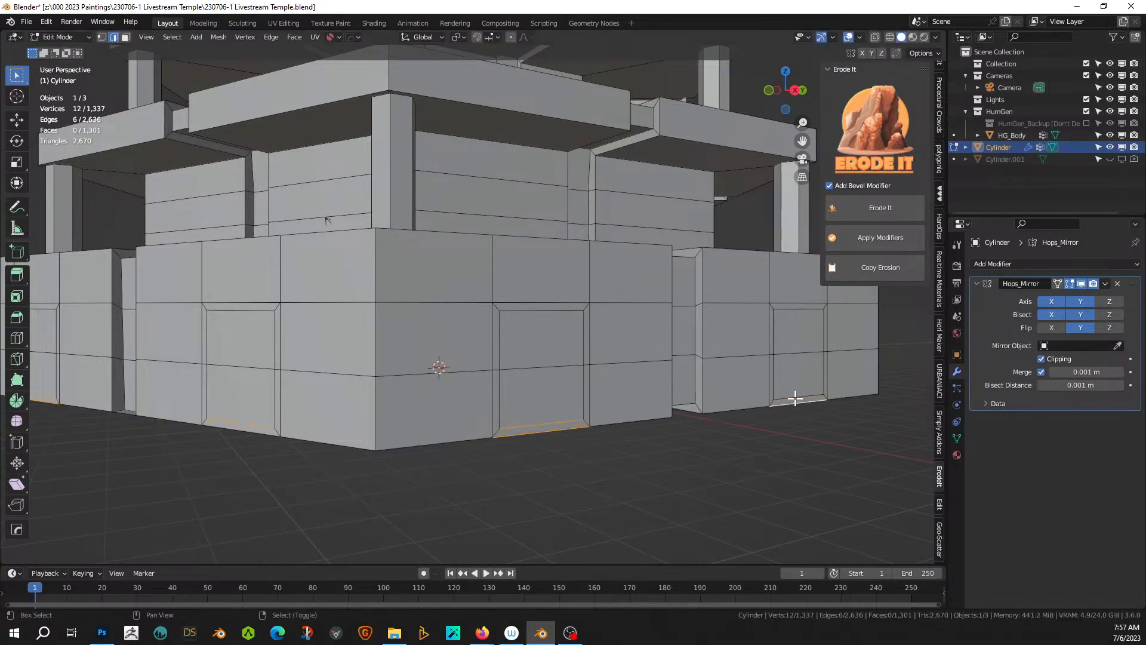
- Reselect the far doorway's bottom edges, retry the flattening with a Z scale of 0, and undo it
left_click(794, 399, "shift")
left_click(803, 395, "shift")
key("s")
key("z")
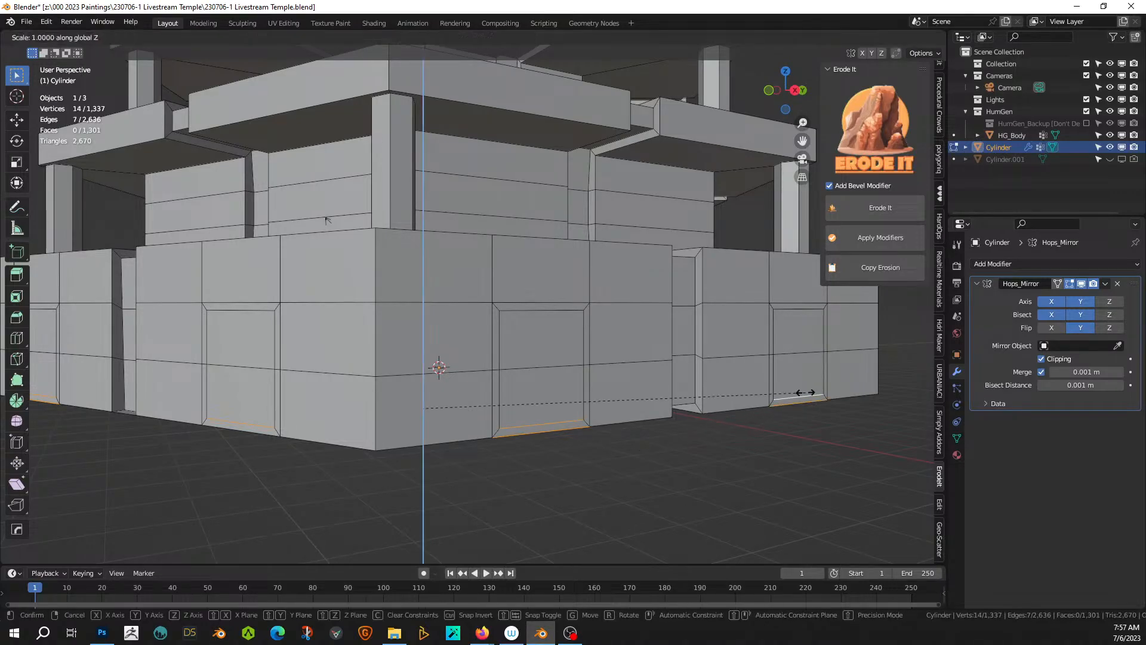
key("0")
key("Return")
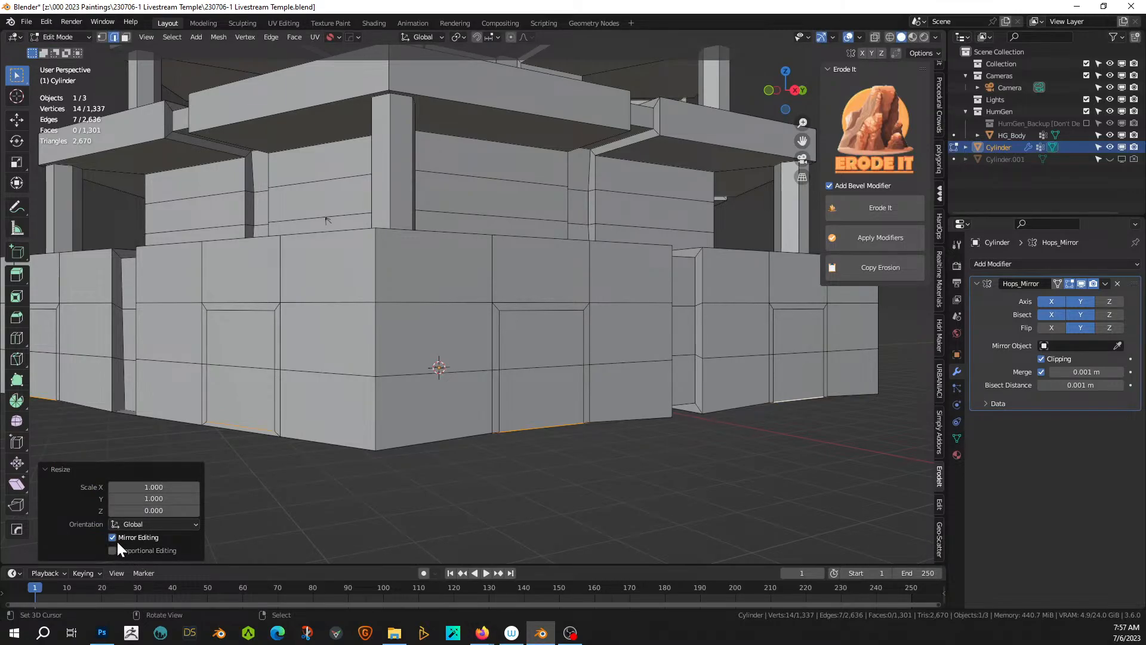
key("ctrl+z")
- Knife-cut vertically from the lower left inset corner to the base edge on the Y-facing doorway left of the recess
middle_click_drag(306, 536, 247, 482)
scroll(456, 525, "down", 3)
scroll(455, 526, "up", 4)
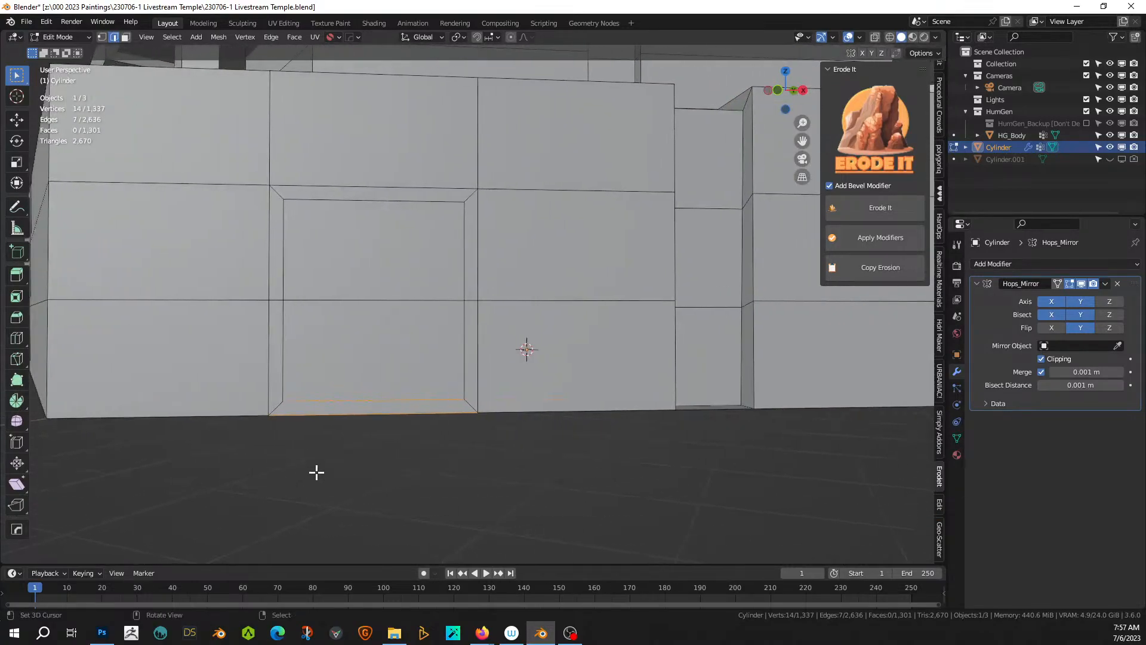
key("k")
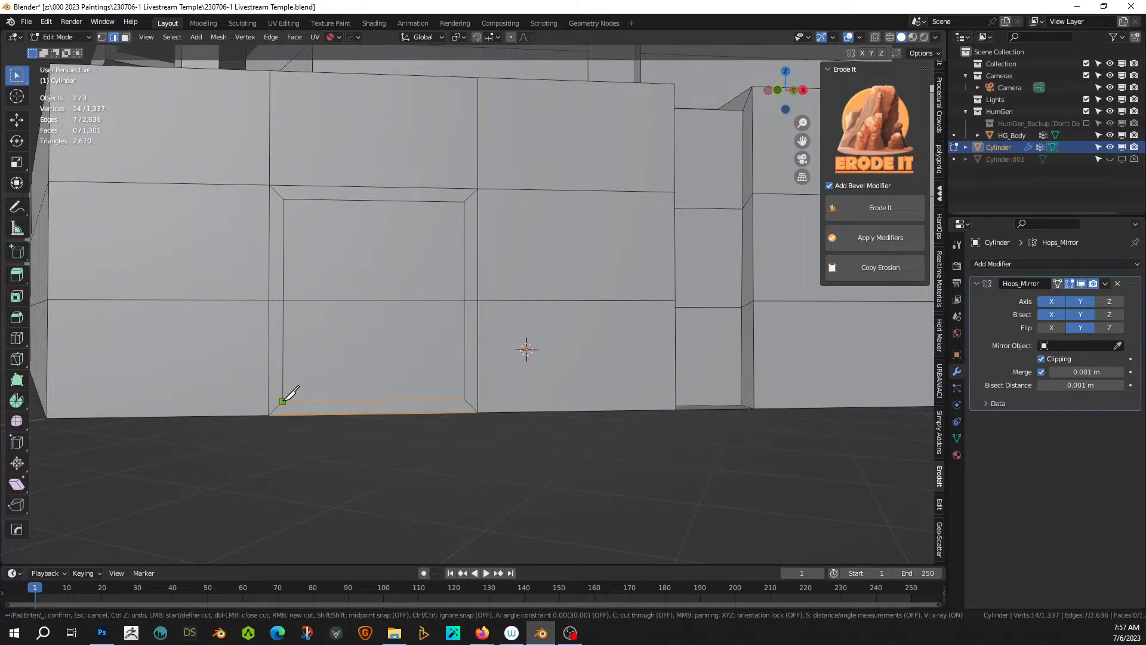
left_click(283, 402)
key("z")
left_click(282, 413)
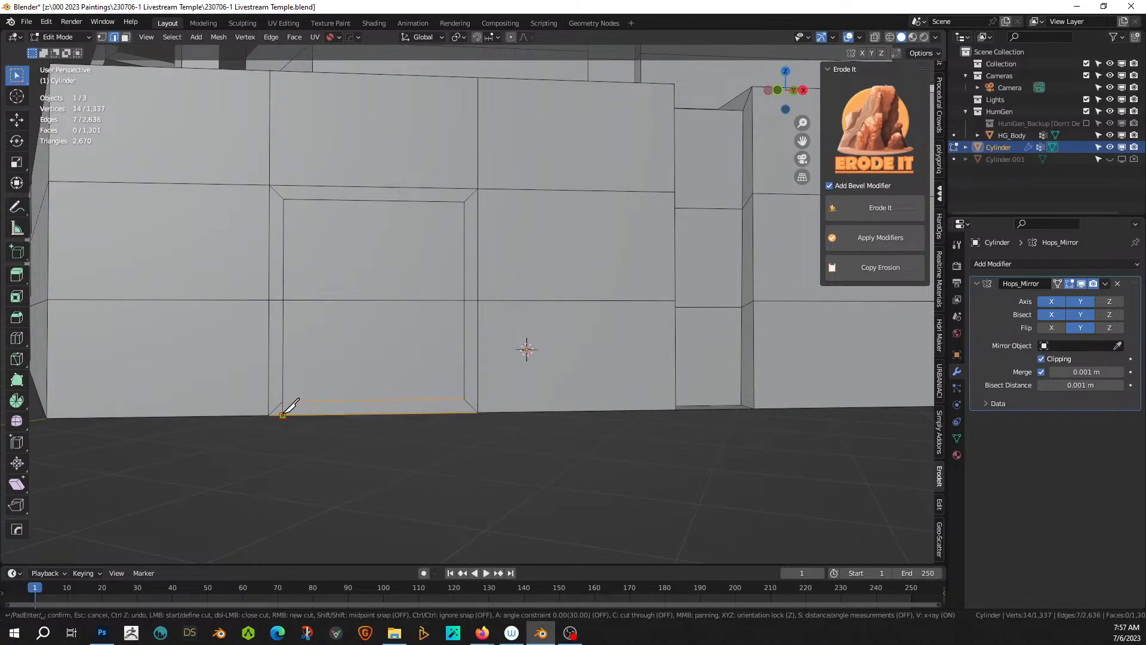
key("space")
- Knife-cut vertically from the same doorway's lower right inset corner down to the base edge
key("k")
left_click(464, 399)
key("z")
left_click(465, 412)
key("space")
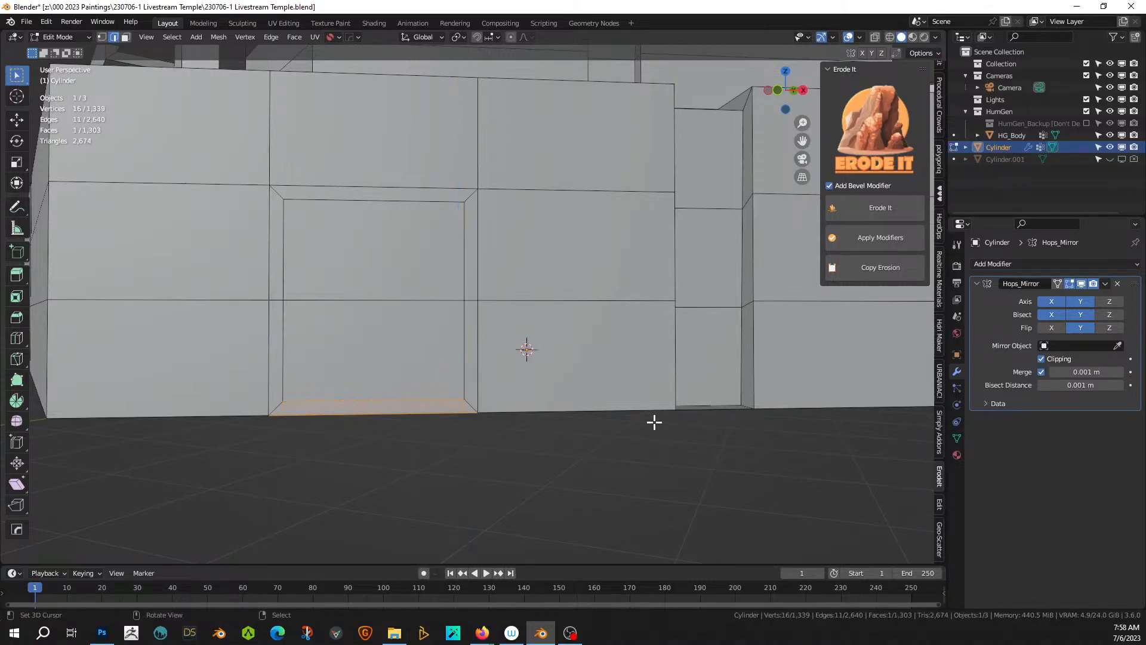
- Knife-cut vertically from both lower inset corners to the base edge on the Y-facing doorway right of the recess
middle_click_drag(739, 465, 569, 487, "shift")
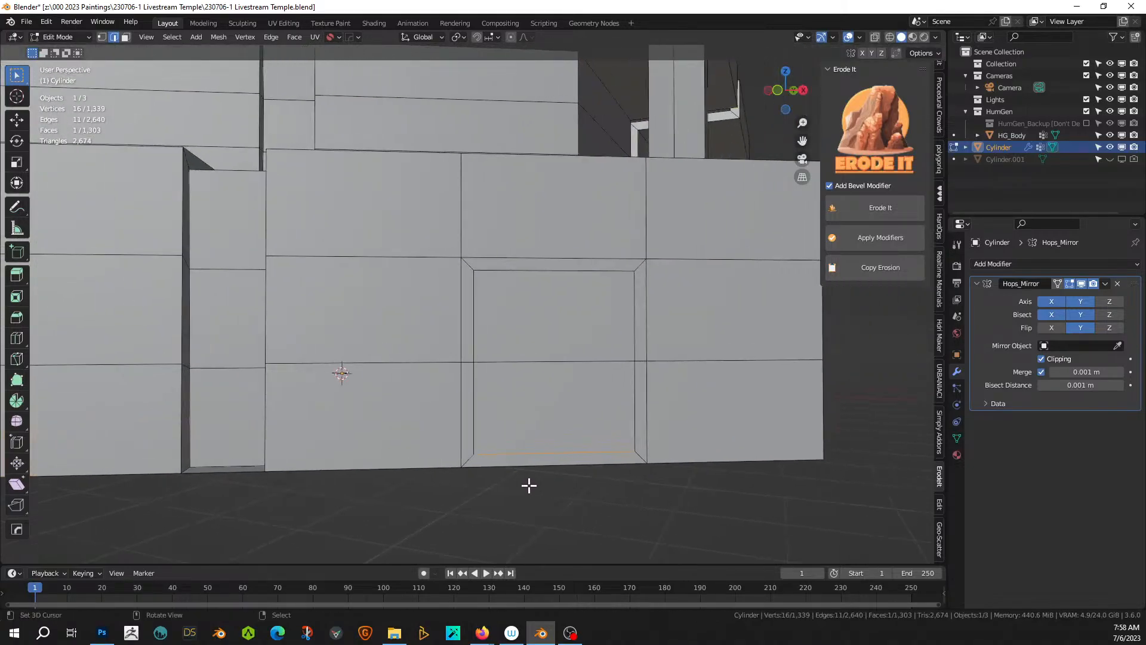
key("k")
left_click(483, 456)
key("z")
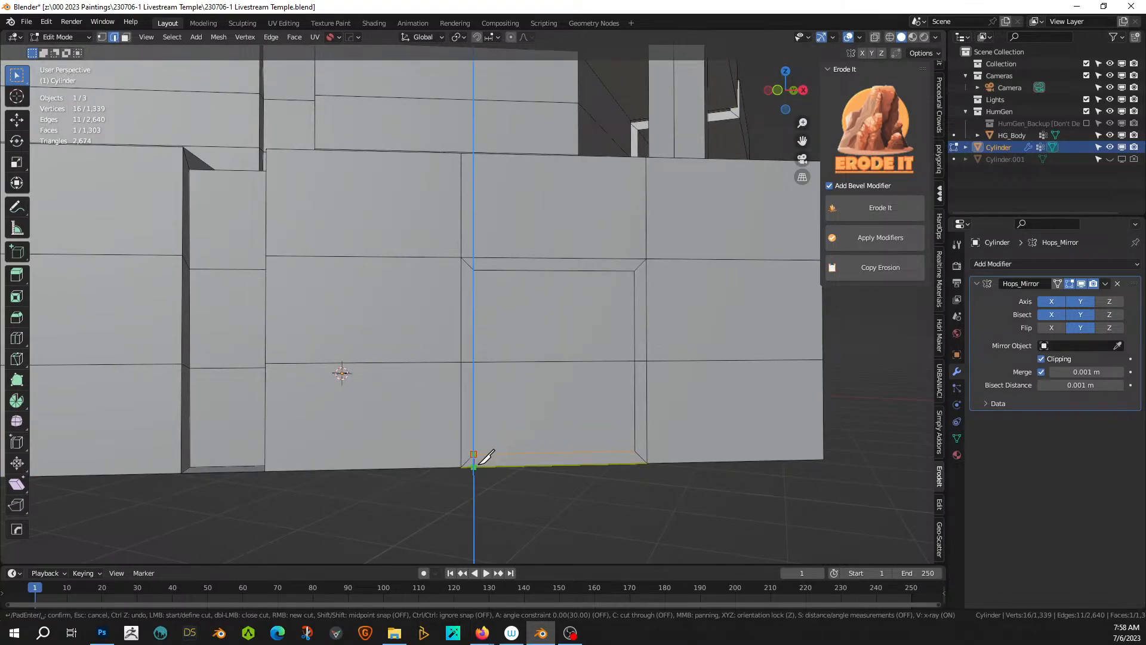
left_click(478, 461)
key("space")
key("k")
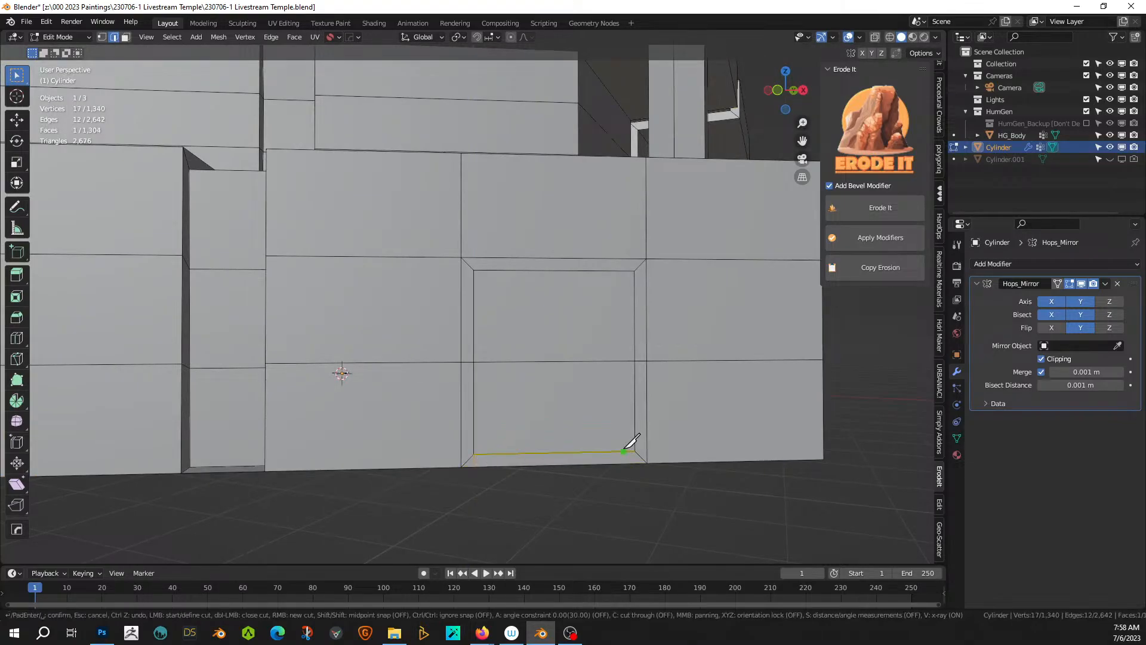
left_click(635, 452)
key("z")
left_click(644, 455)
key("space")
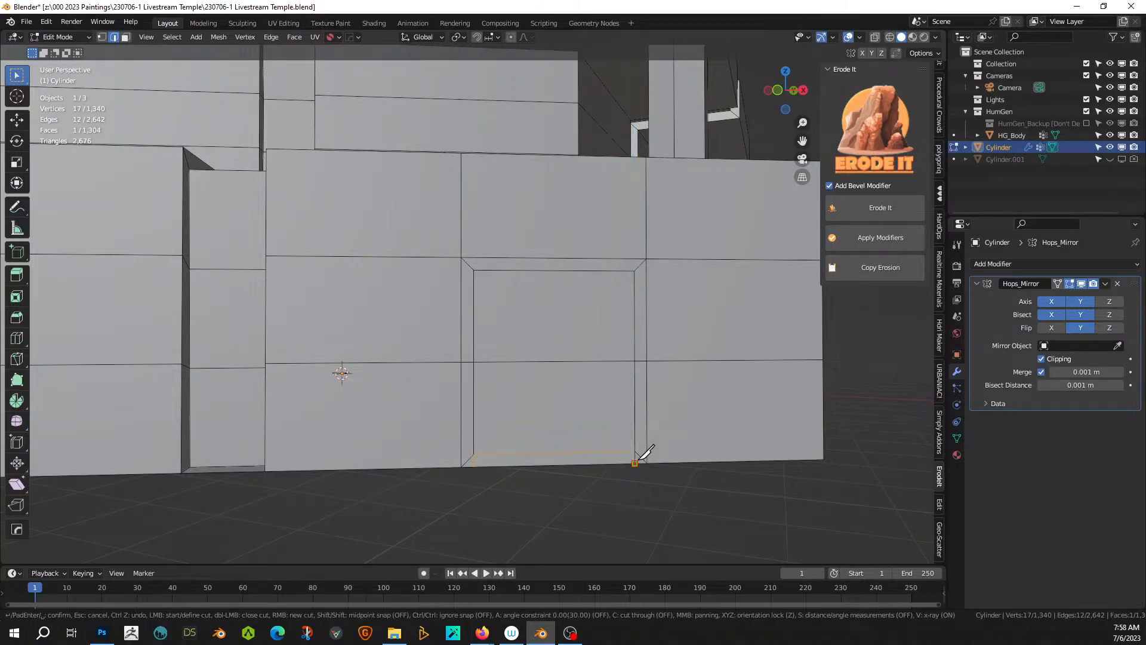
- Knife-cut vertically from the lower left inset corner to the base edge on the X-facing doorway left of the recess
middle_click_drag(776, 489, 518, 532)
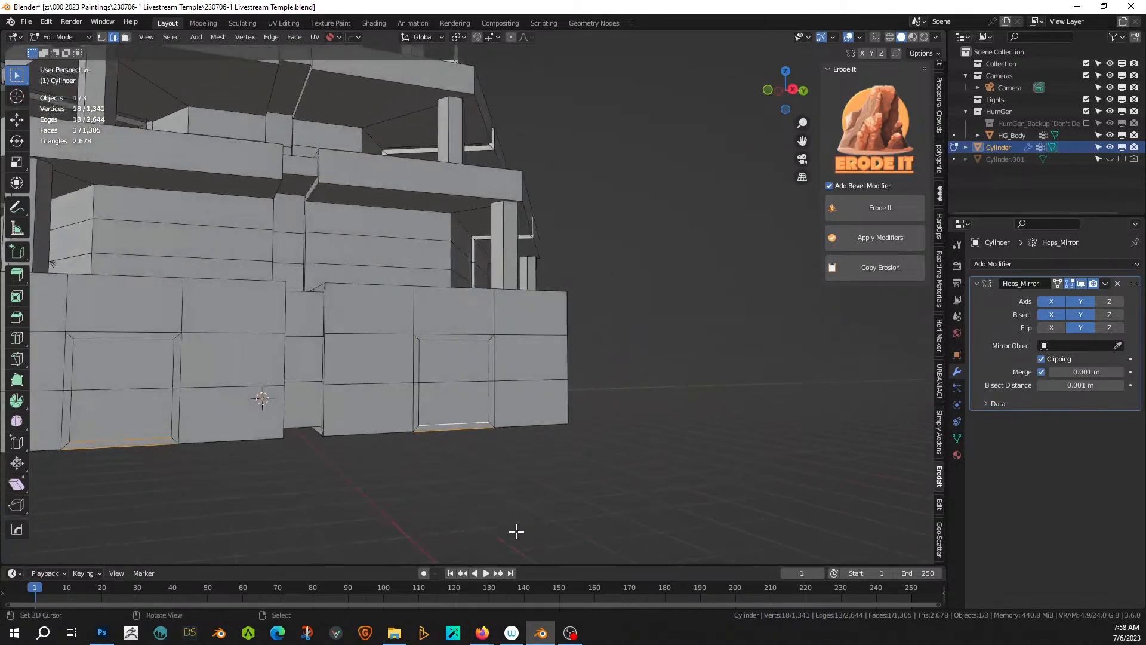
middle_click_drag(364, 503, 545, 484, "shift")
key("k")
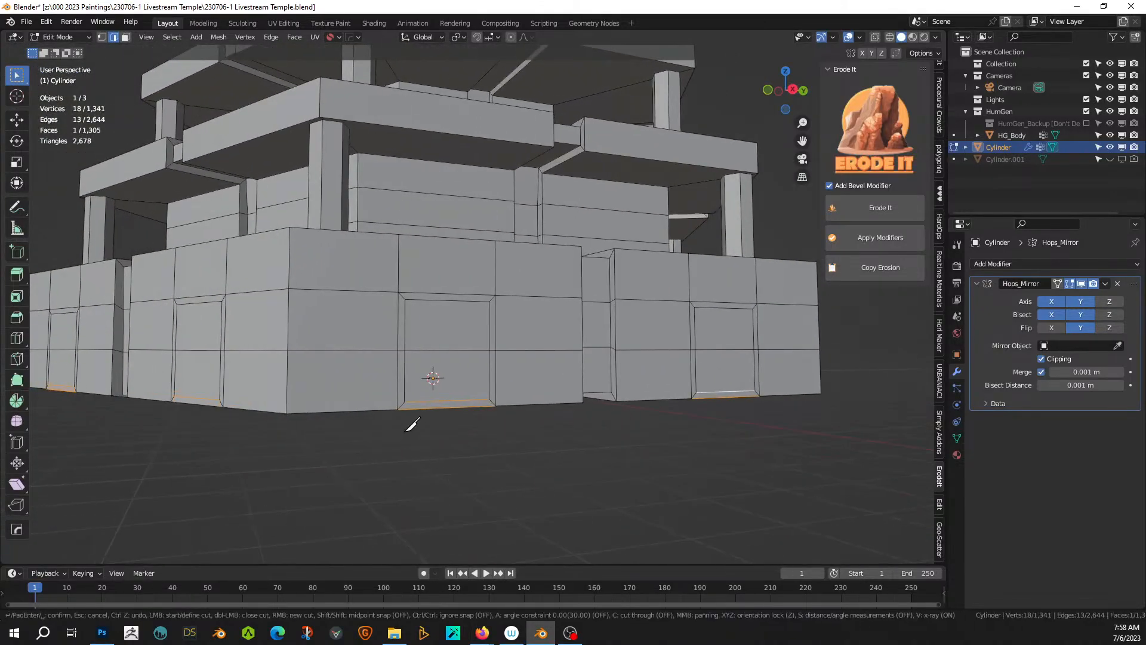
left_click(404, 402)
key("z")
left_click(404, 412)
key("space")
- Knife-cut from that X-facing doorway's lower right inset corner down to the base edge
scroll(451, 431, "up", 3)
scroll(451, 438, "up", 3)
key("k")
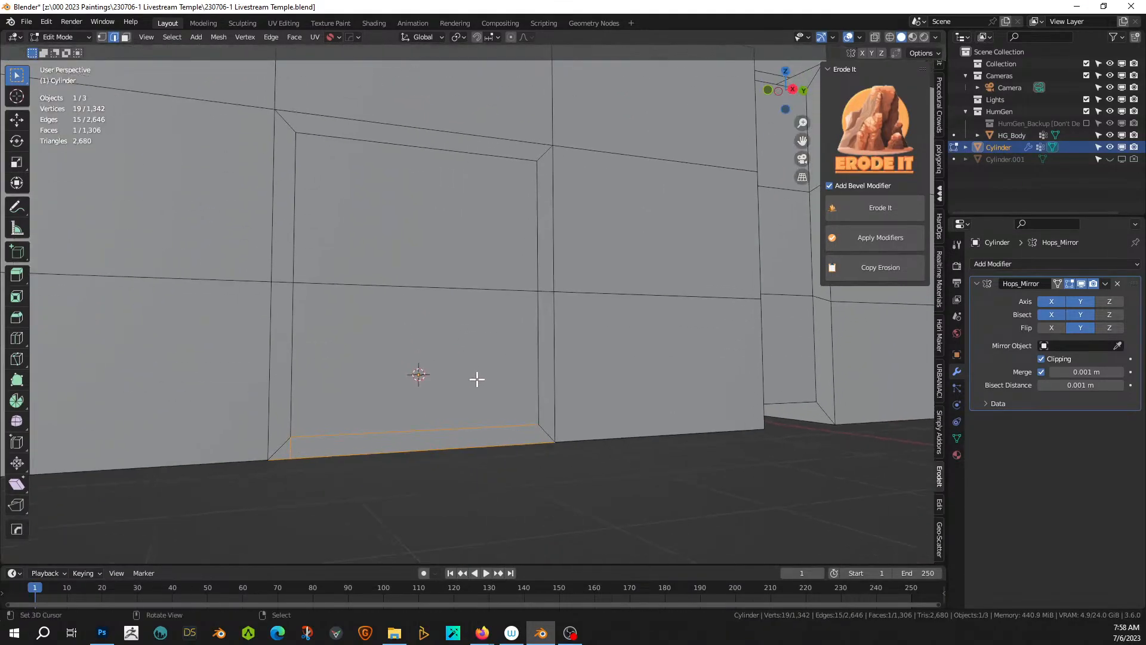
left_click(540, 429)
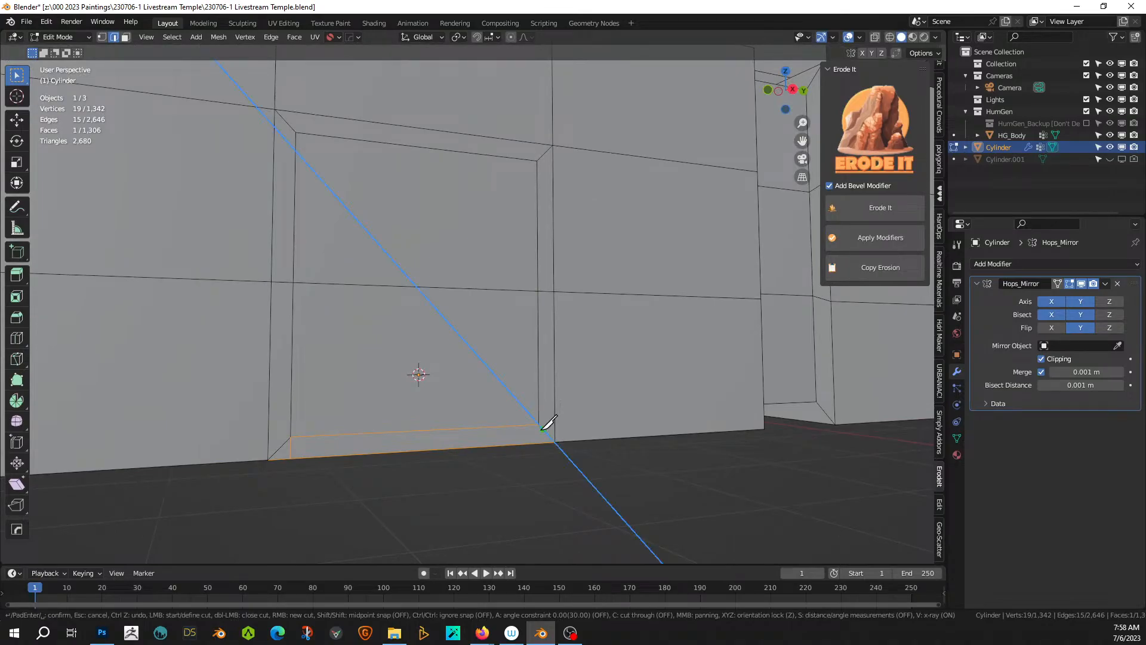
key("Escape")
key("k")
left_click(539, 443)
key("Return")
- Knife-cut vertically from both lower inset corners to the base edge on the X-facing doorway right of the recess
middle_click_drag(643, 451, 449, 458)
key("k")
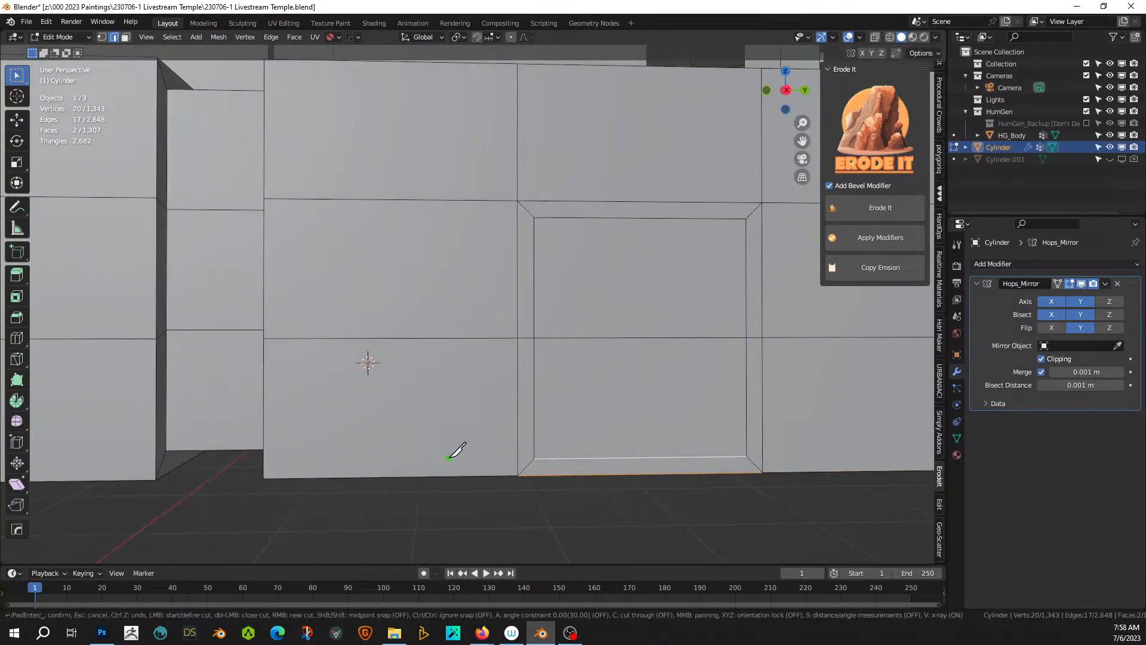
left_click(535, 457)
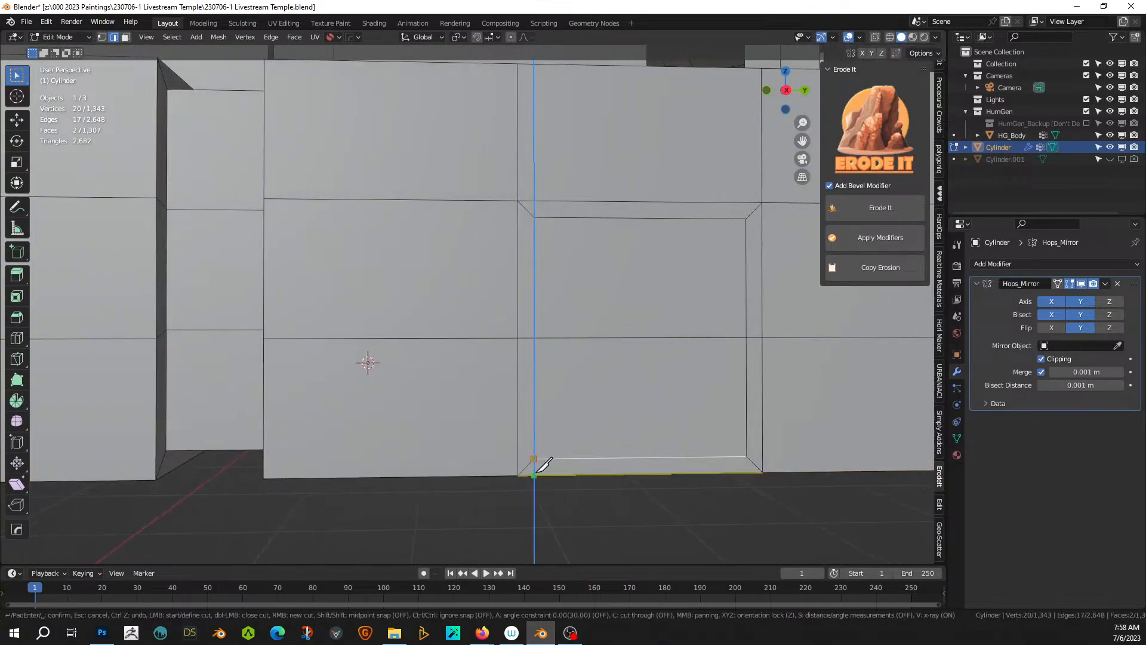
left_click(536, 472)
key("Return")
key("k")
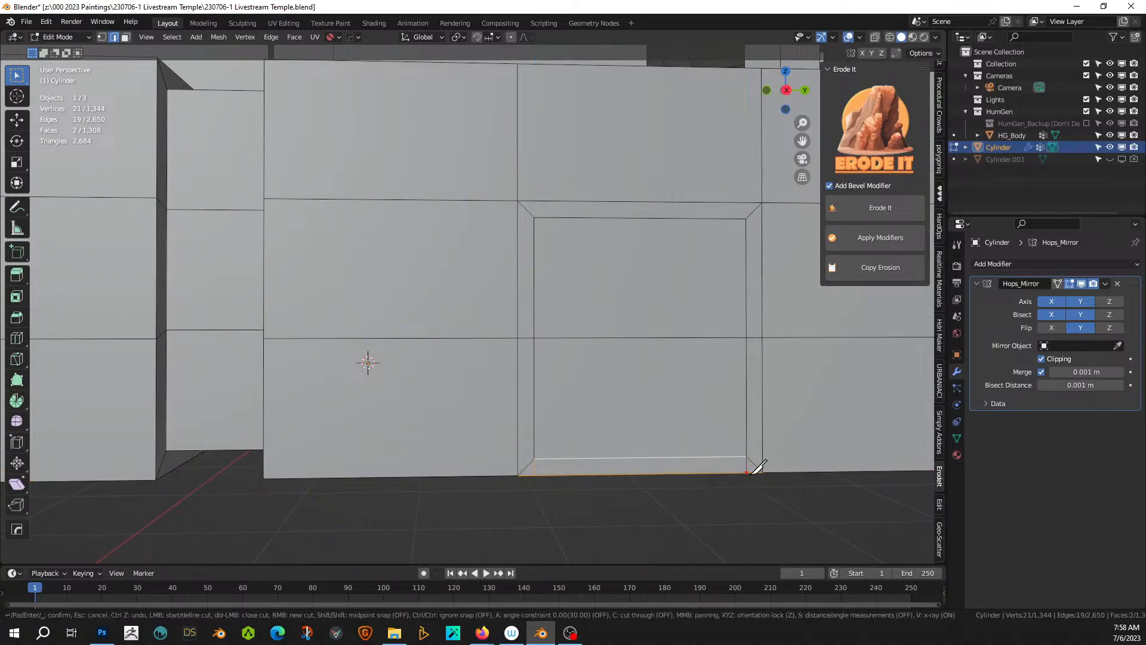
left_click(747, 458)
left_click(748, 473)
key("Return")
scroll(771, 452, "down", 3)
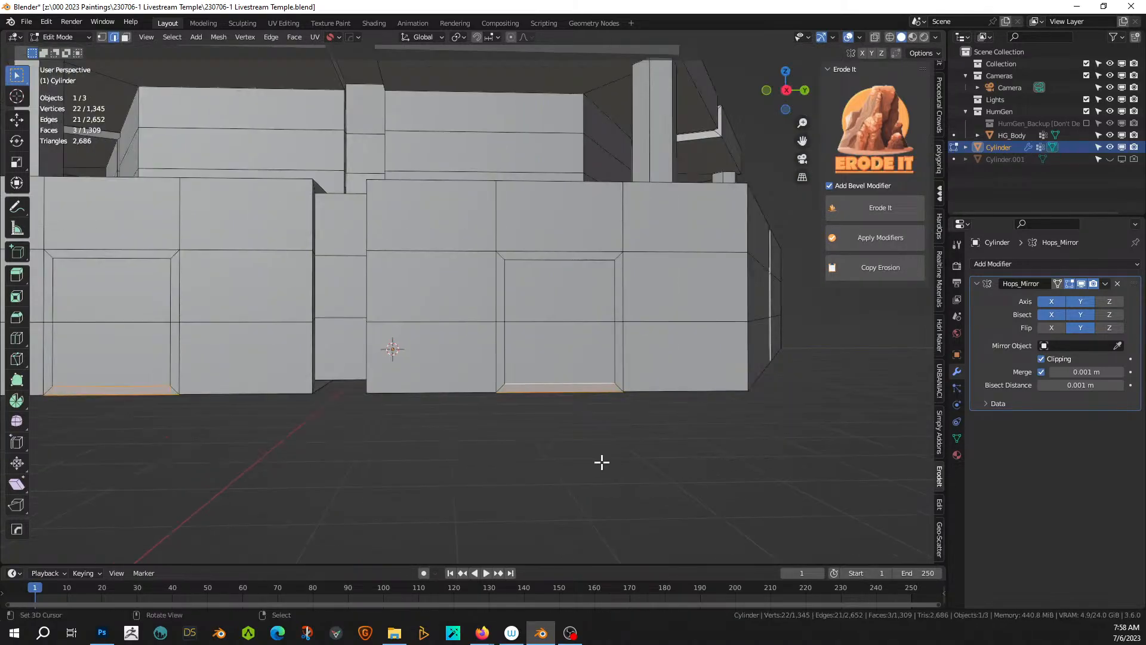
scroll(505, 396, "up", 2)
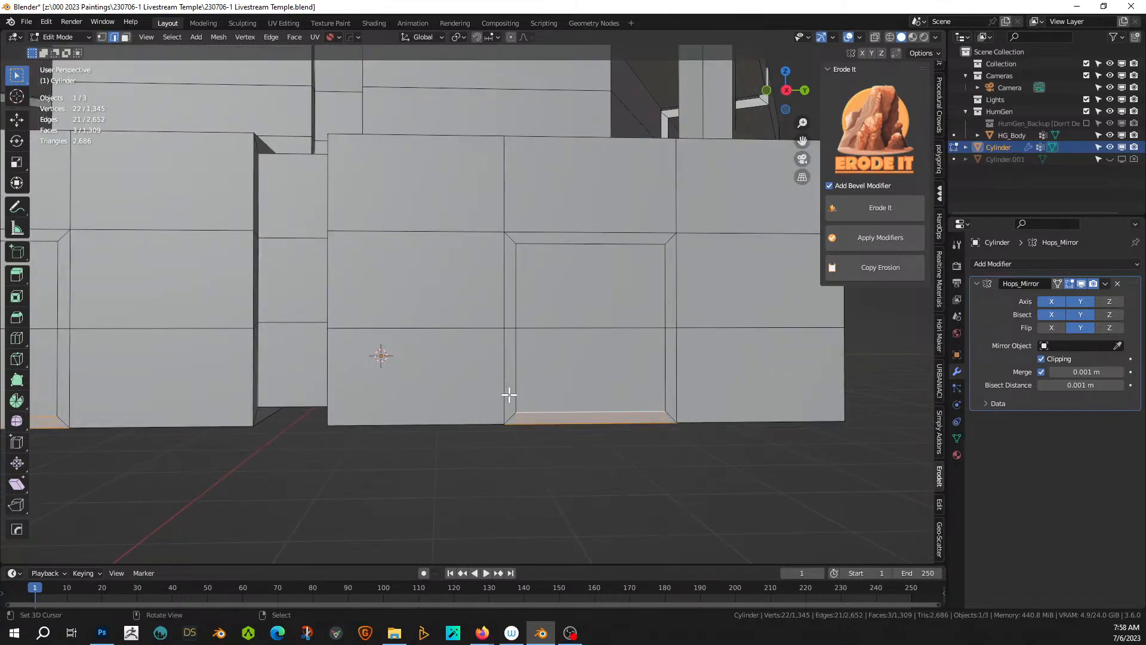
- Select the side and top frame faces, down to the ground, of the X-facing doorway right of the recess
key("3")
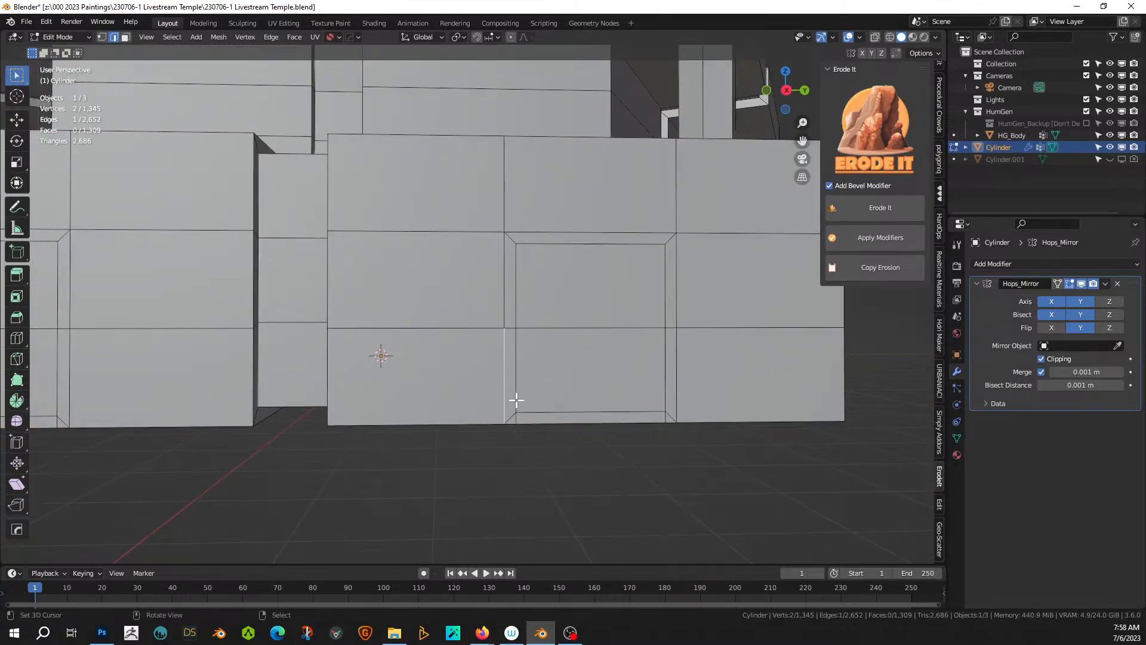
left_click(516, 401)
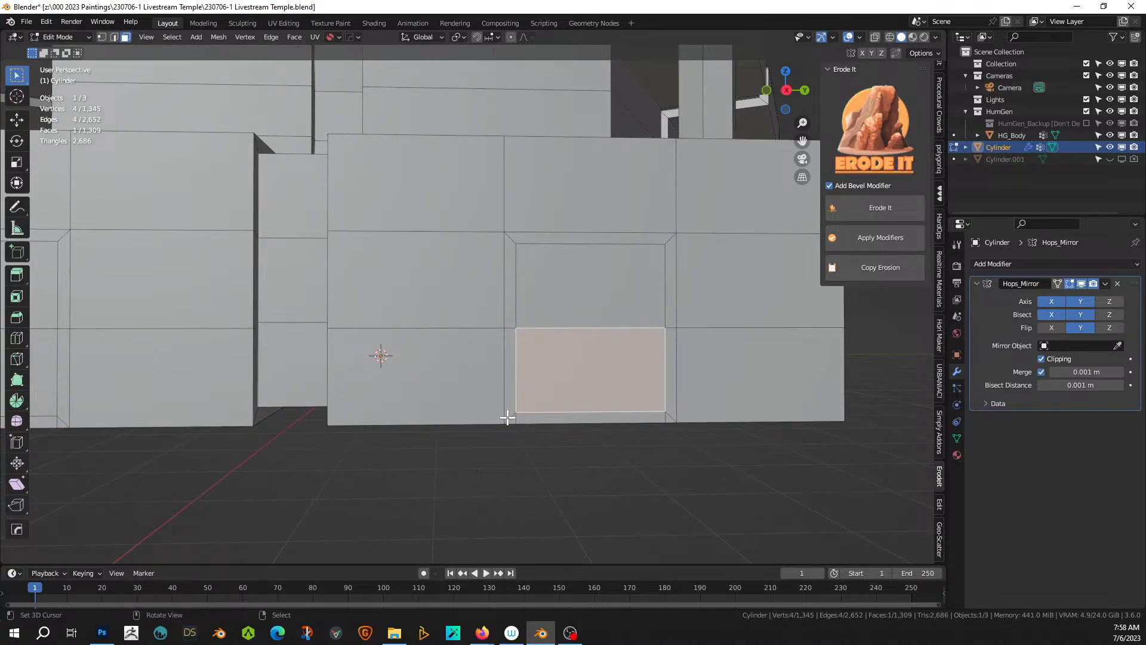
left_click(507, 418)
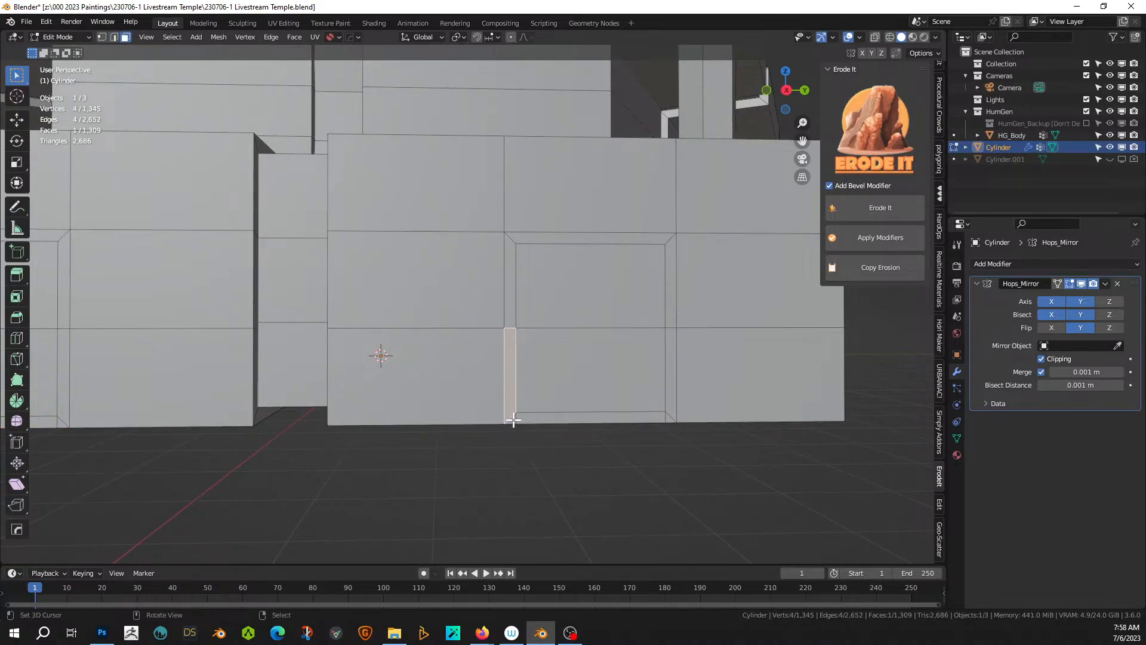
left_click(512, 419)
left_click(506, 246, "shift")
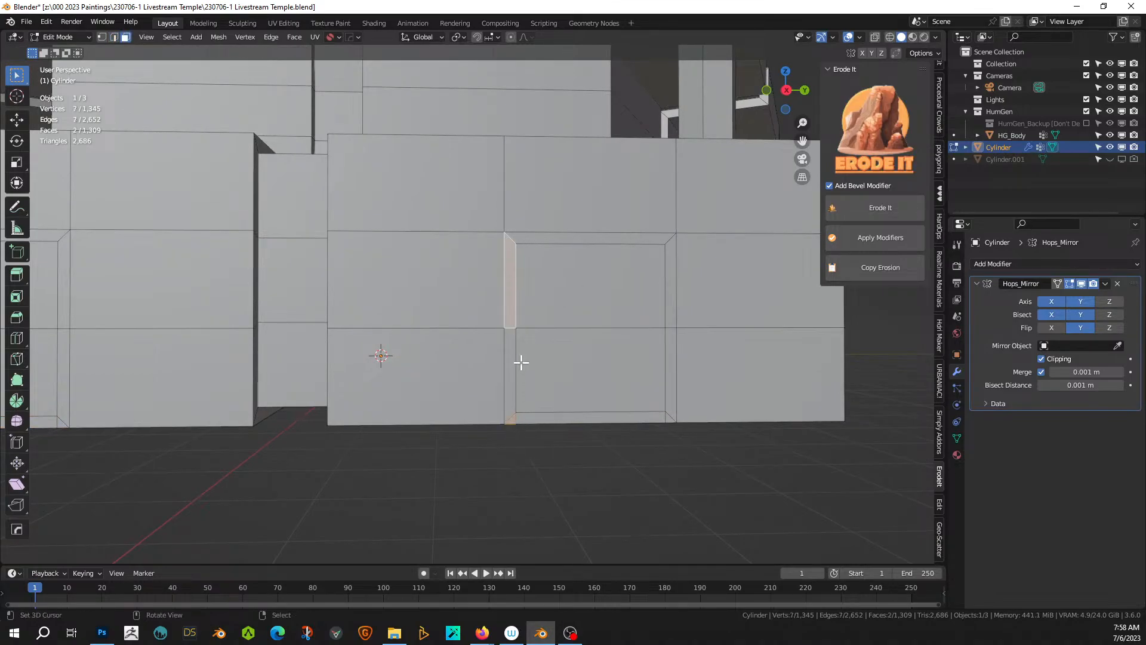
left_click(510, 382, "ctrl")
left_click(642, 239, "ctrl")
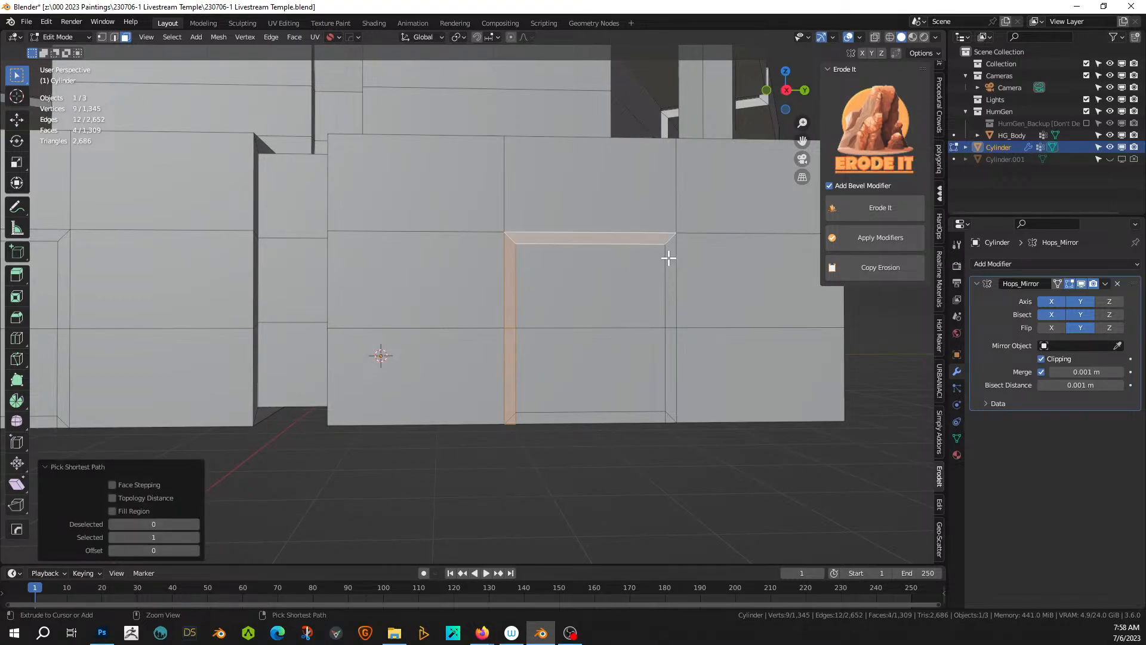
left_click(669, 256, "ctrl")
left_click(668, 417, "ctrl")
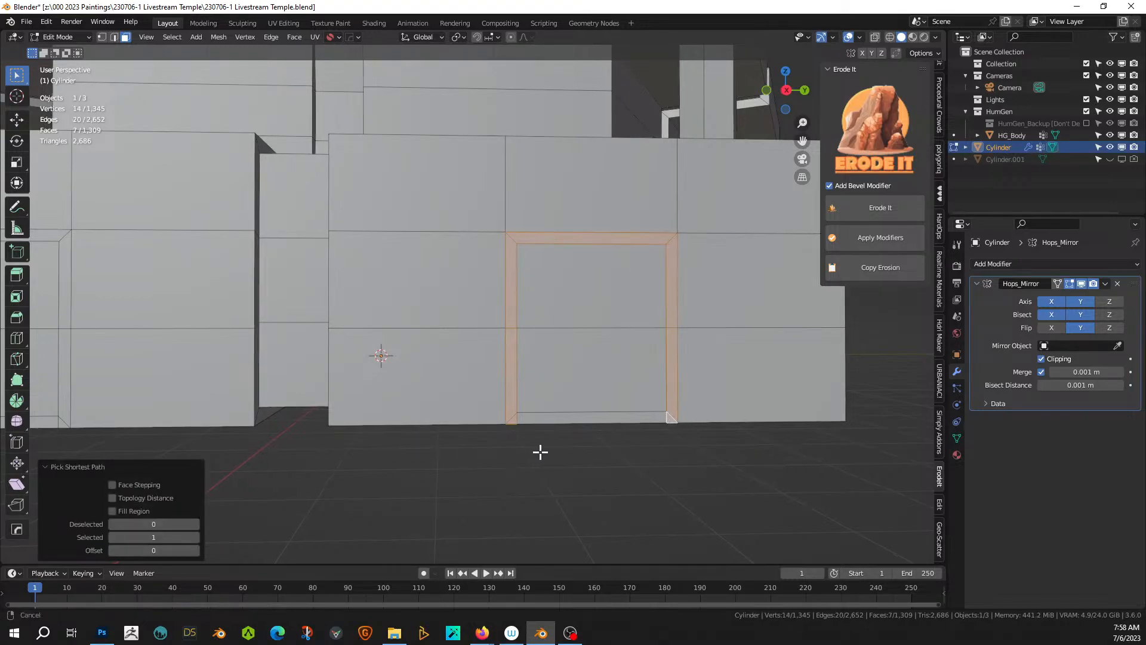
- Add the side and top frame faces of the X-facing doorway left of the recess to the selection
middle_click_drag(540, 453, 708, 478, "shift")
left_click(425, 475, "shift")
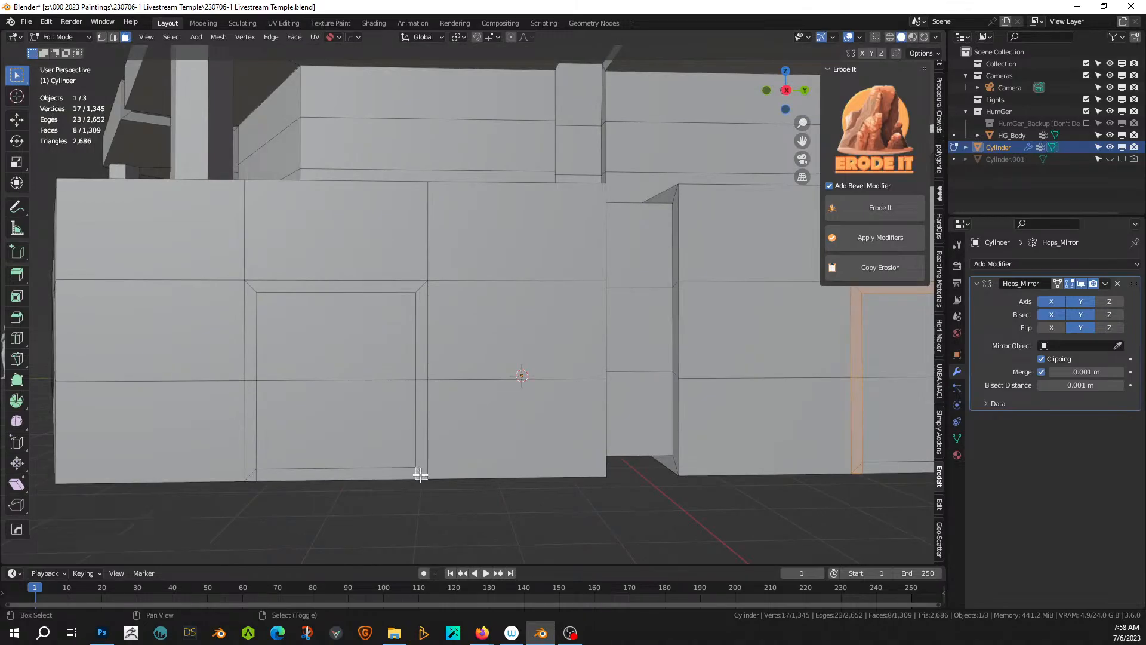
left_click(420, 292, "ctrl")
left_click(312, 291, "ctrl")
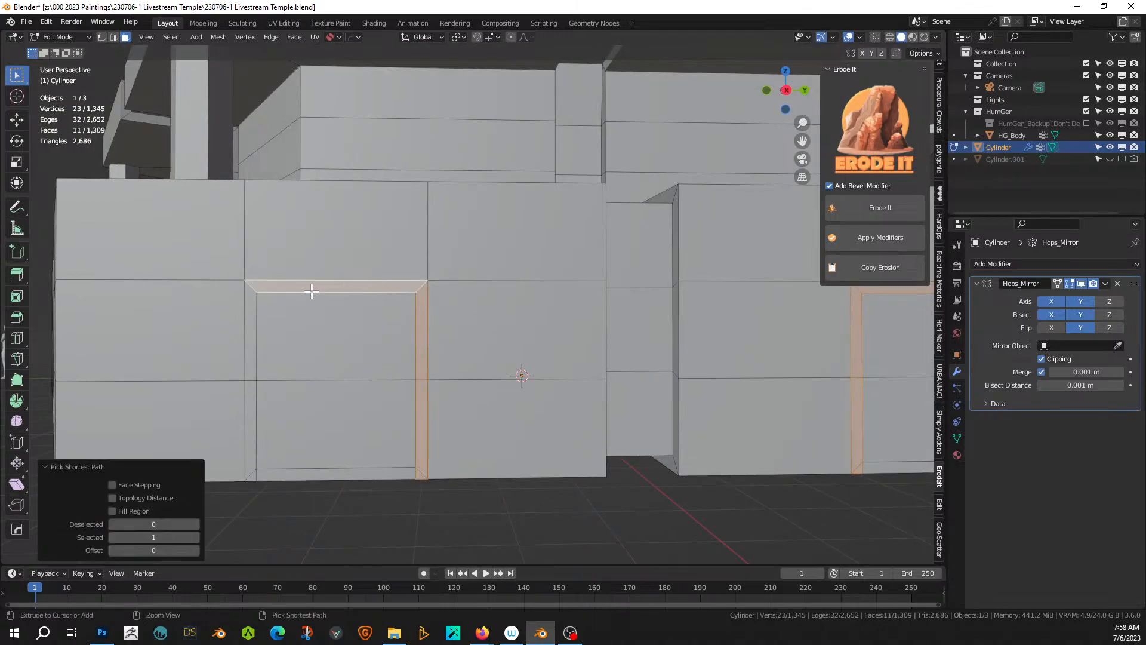
left_click(252, 310, "ctrl")
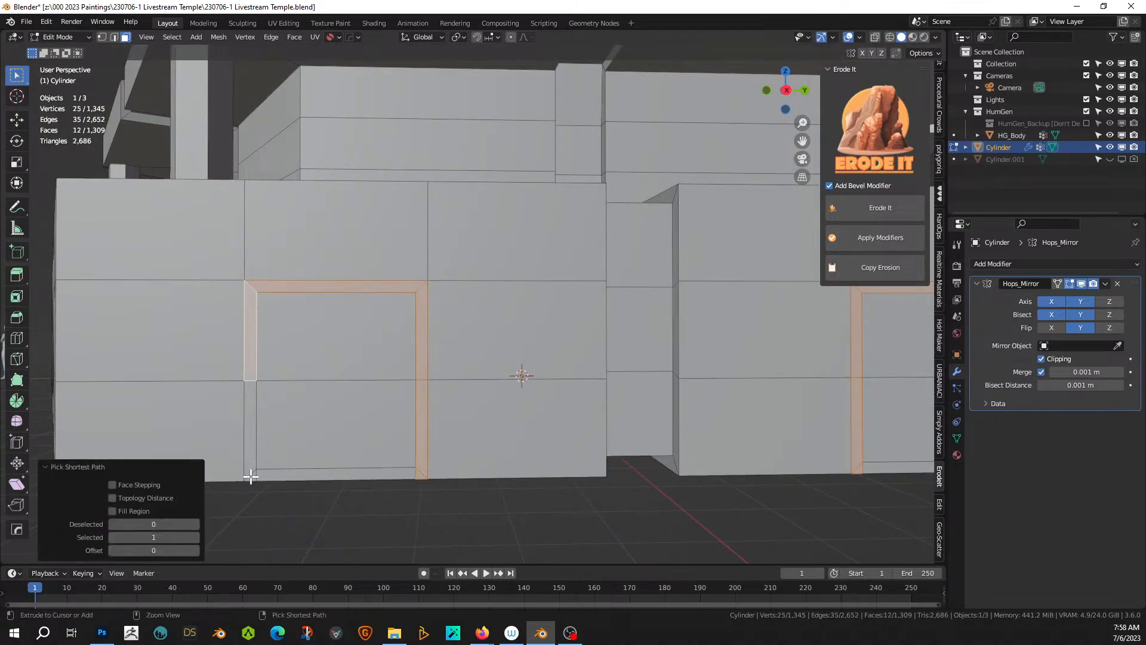
left_click(251, 476, "ctrl")
- Add the side and top frame faces of the Y-facing doorway right of the recess to the selection
middle_click_drag(249, 474, 294, 474)
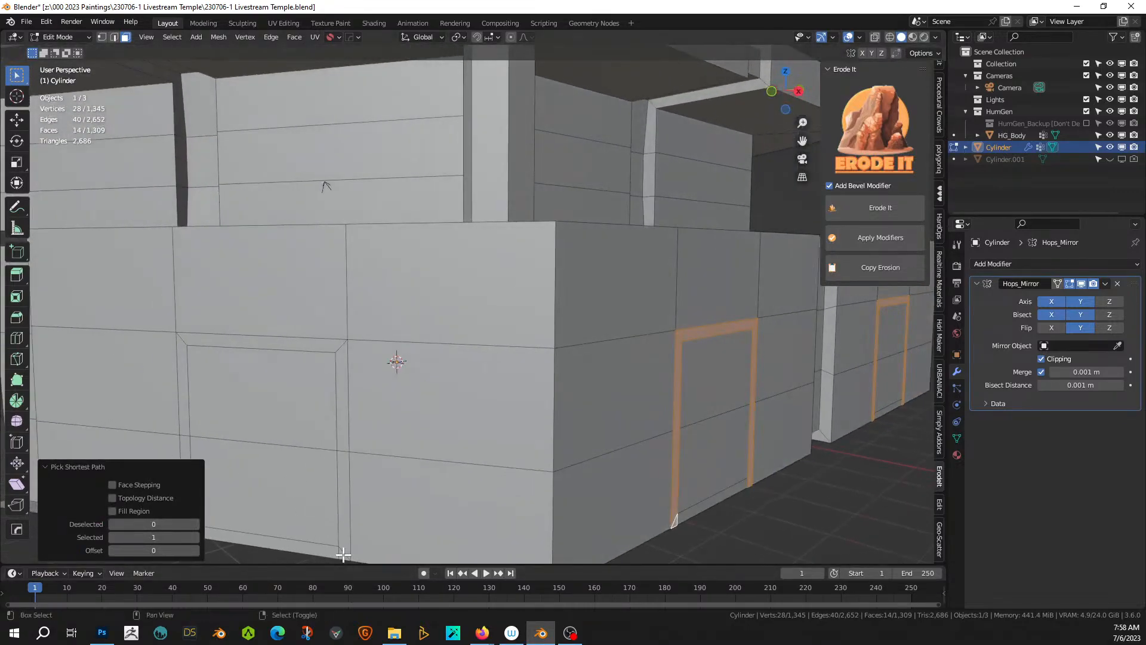
left_click(340, 366, "ctrl")
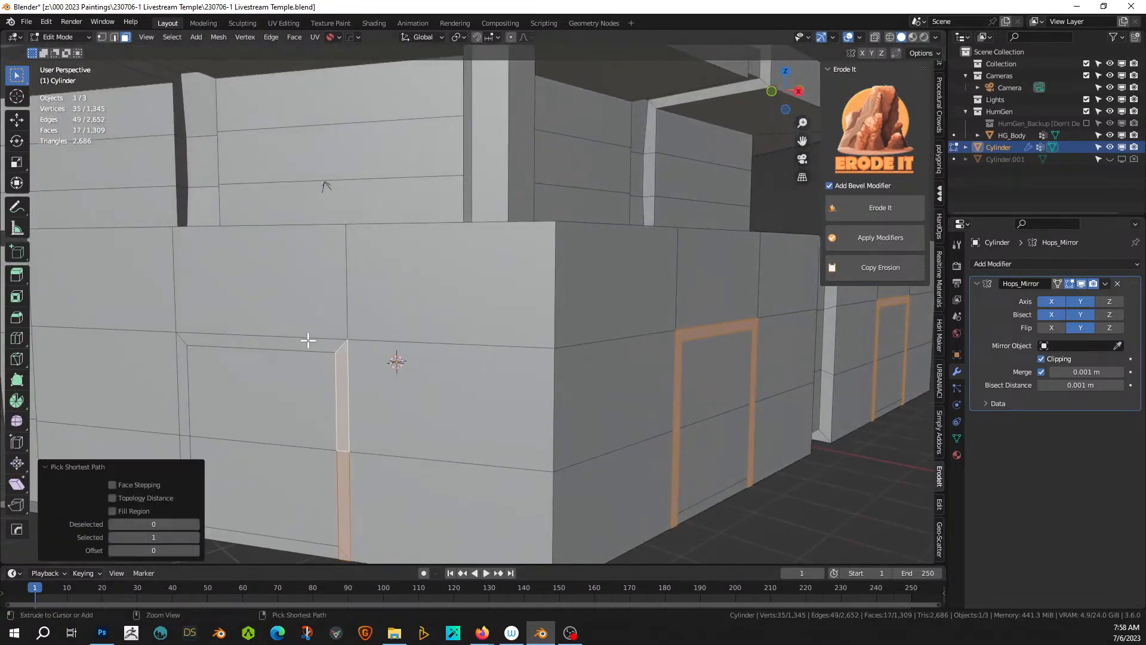
left_click(309, 341, "ctrl")
left_click(178, 361, "ctrl")
middle_click_drag(178, 361, 238, 338)
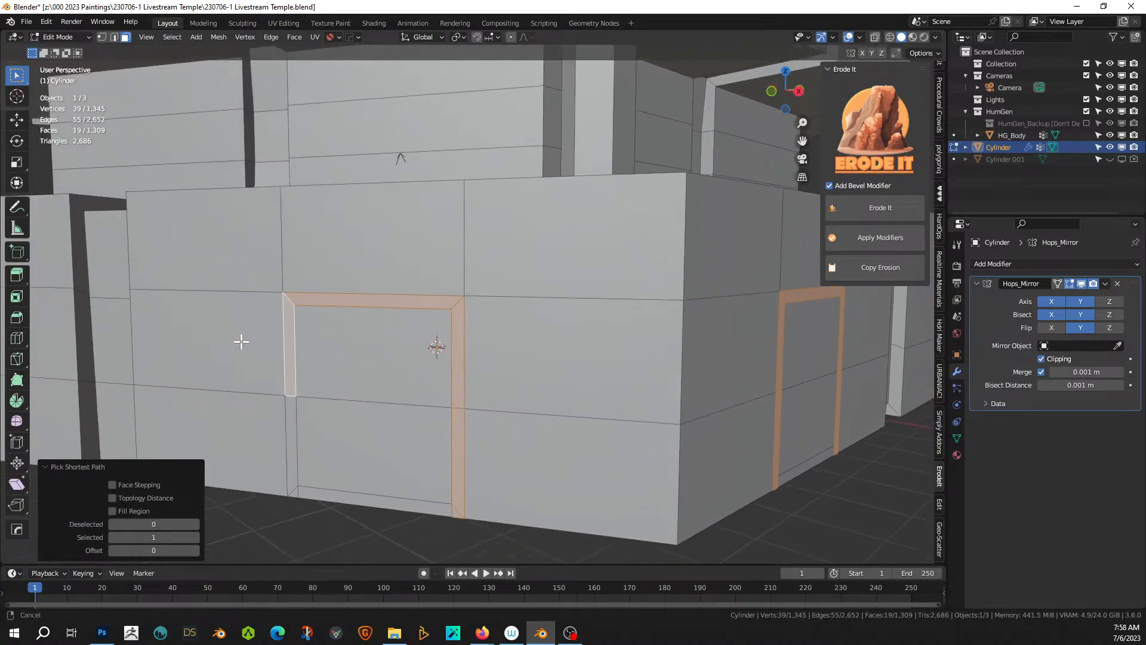
left_click(297, 493, "ctrl")
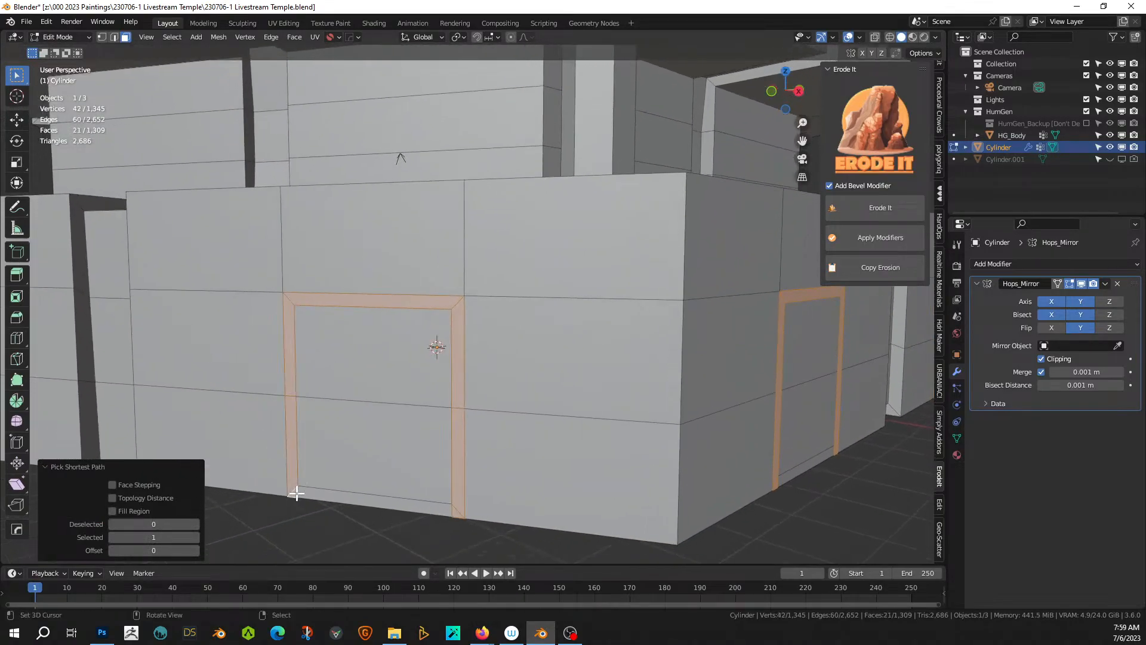
- Add the side and top frame faces of the Y-facing doorway left of the recess to the selection
middle_click_drag(294, 492, 445, 488)
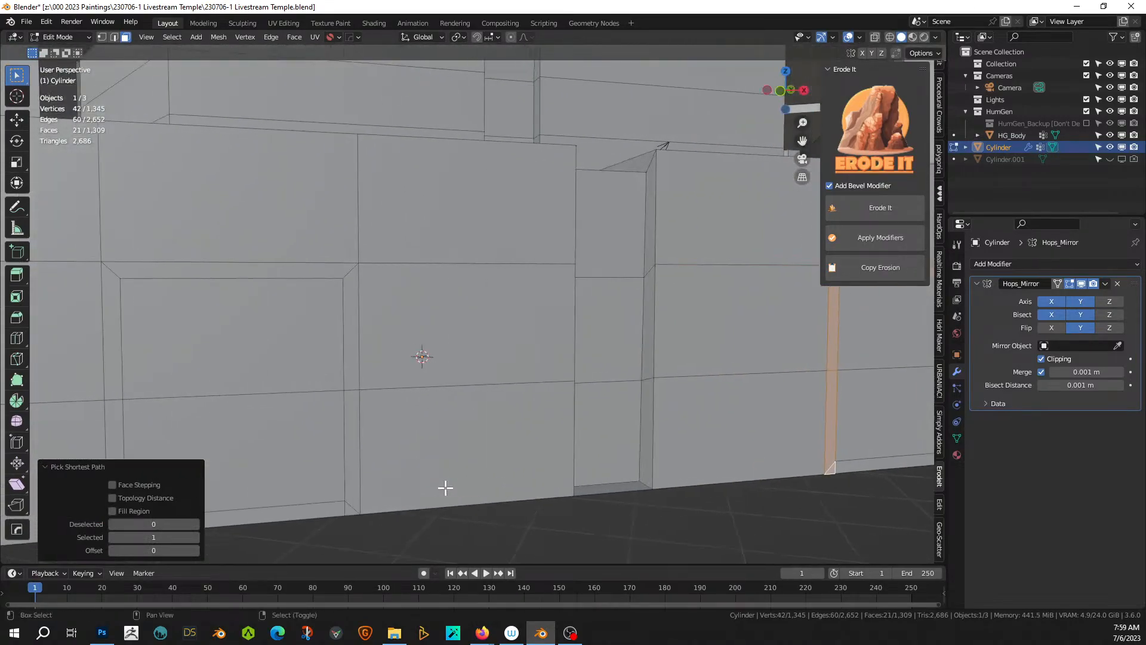
left_click(355, 511, "ctrl")
key("ctrl+z")
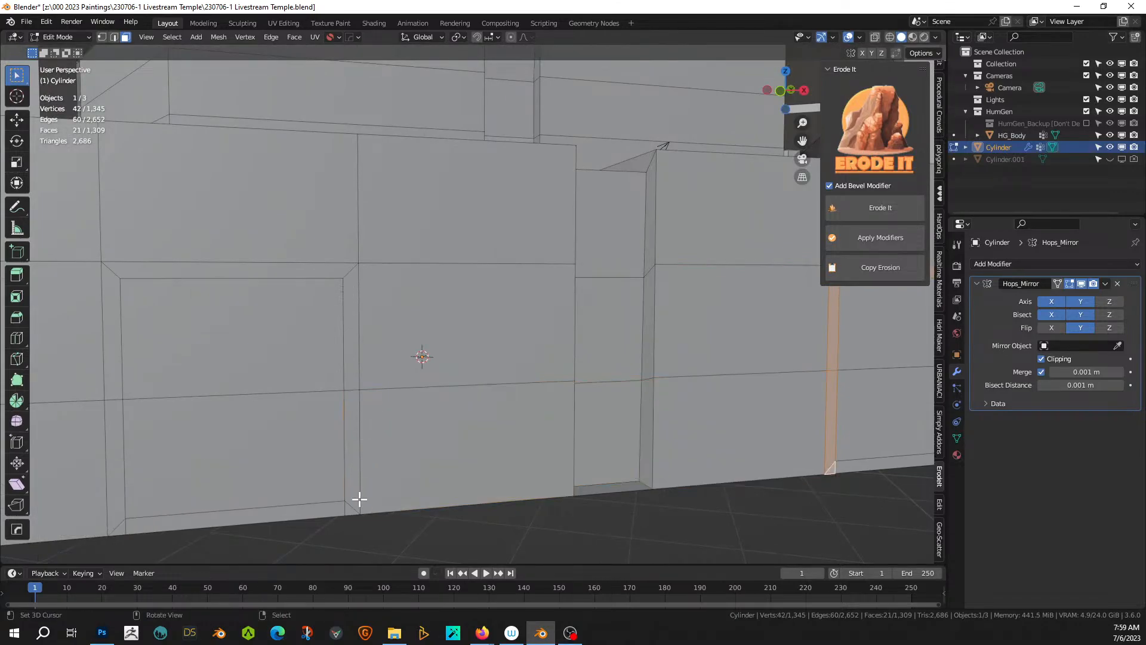
left_click(295, 269, "ctrl")
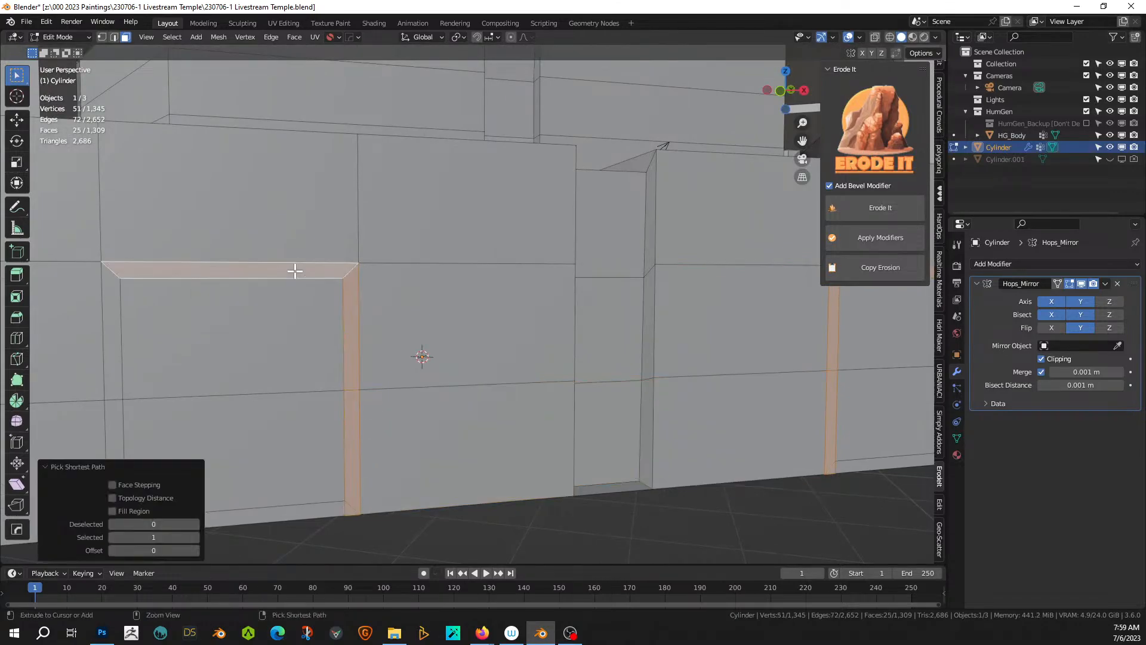
left_click(111, 293, "ctrl")
middle_click_drag(119, 302, 297, 223, "shift")
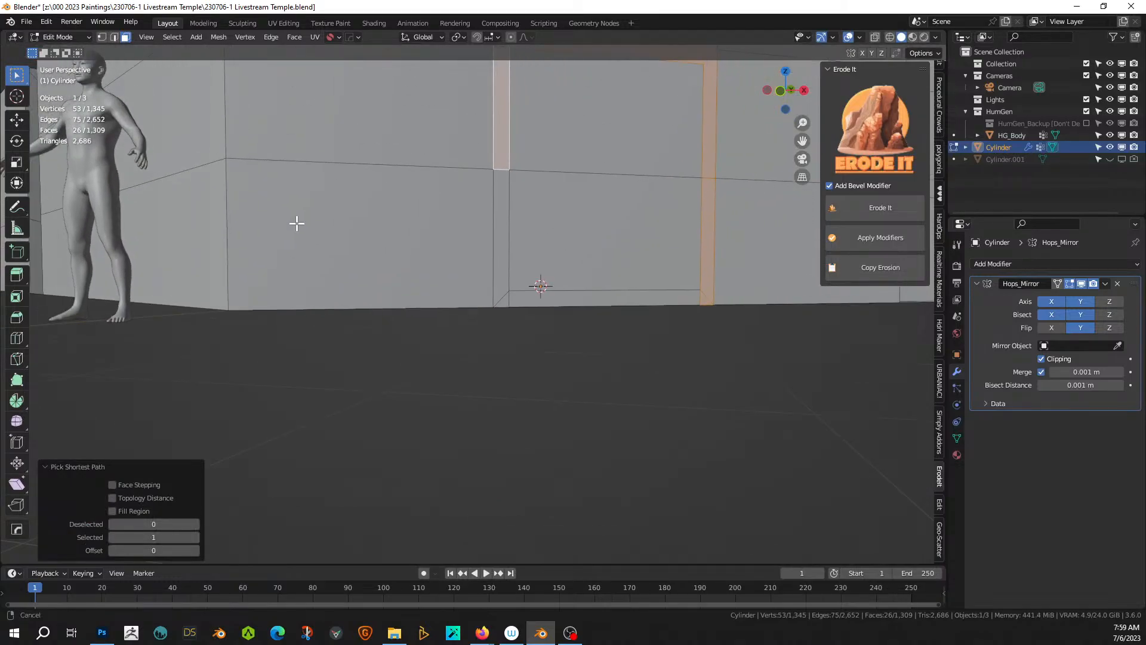
left_click(502, 303, "ctrl")
- Extrude the selected frame faces of all four doorways outward along their normals by about 0.384 m
middle_click_drag(511, 301, 426, 341)
scroll(469, 339, "down", 6)
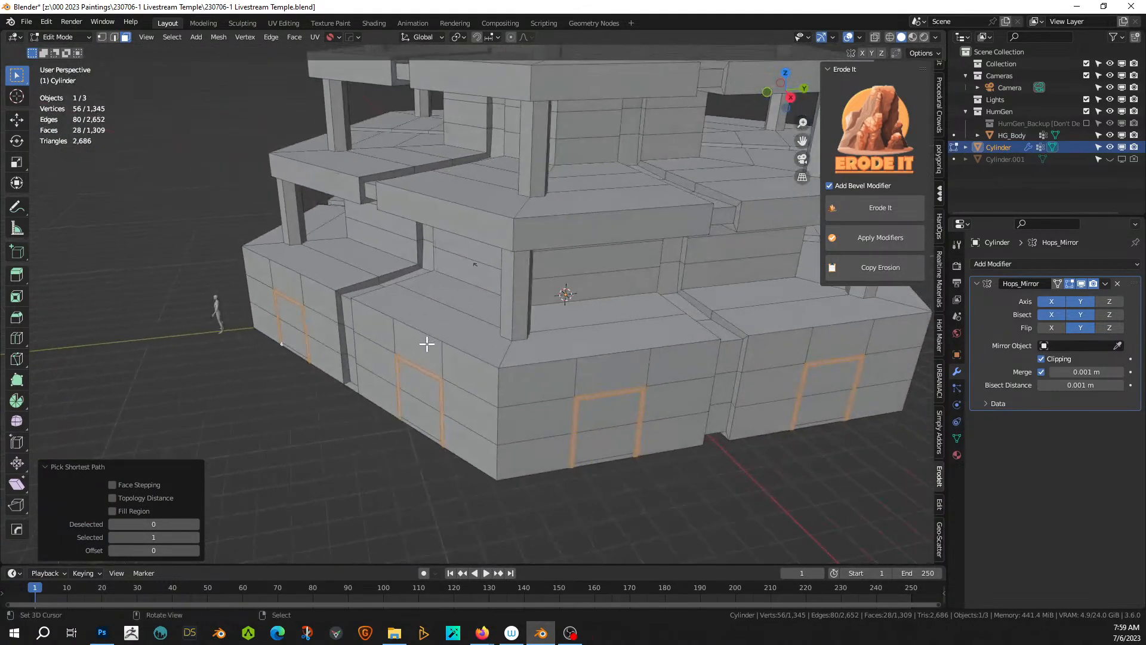
key("alt+e")
left_click(427, 343)
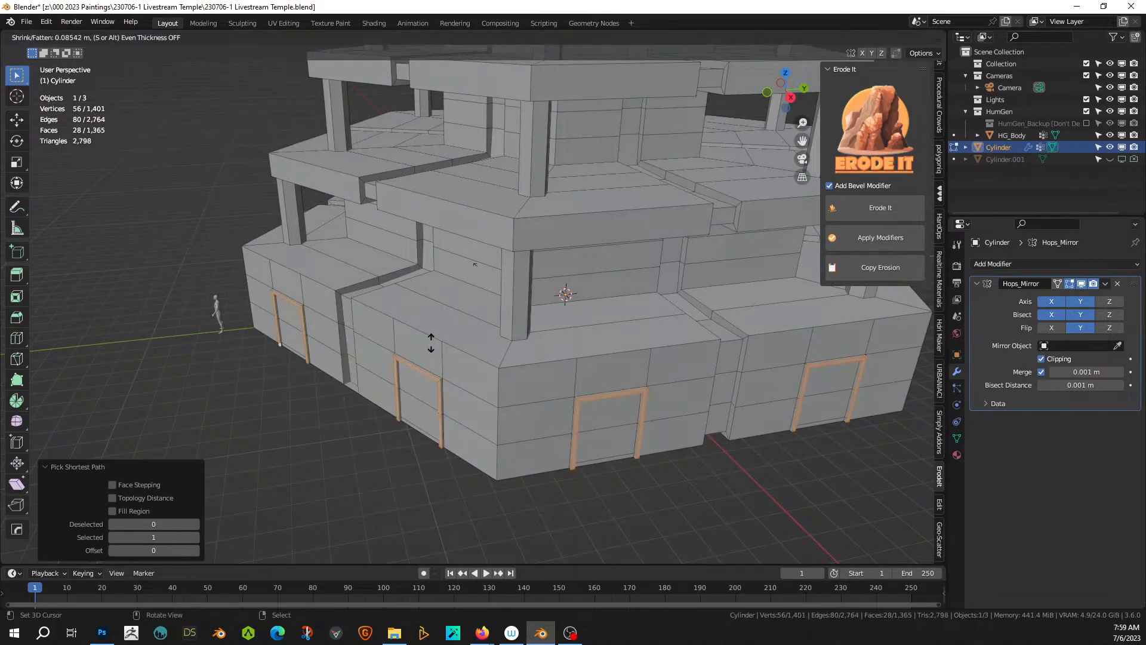
left_click(433, 338)
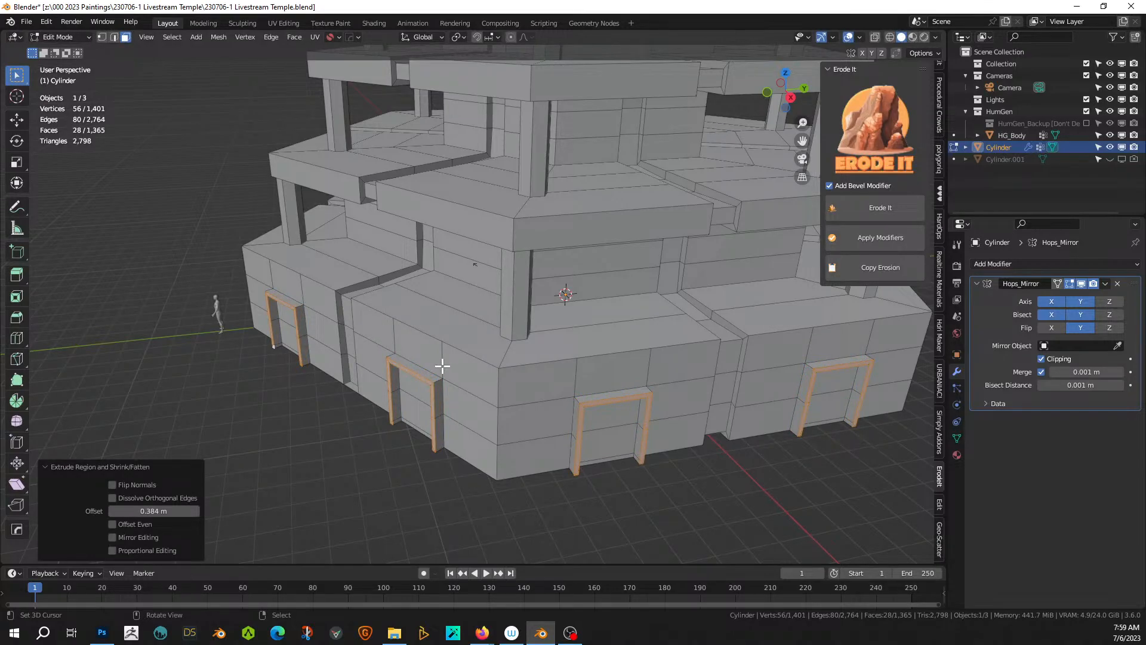
- Select all the panel faces inside the frames of both Y-facing doorways
middle_click_drag(442, 366, 478, 356)
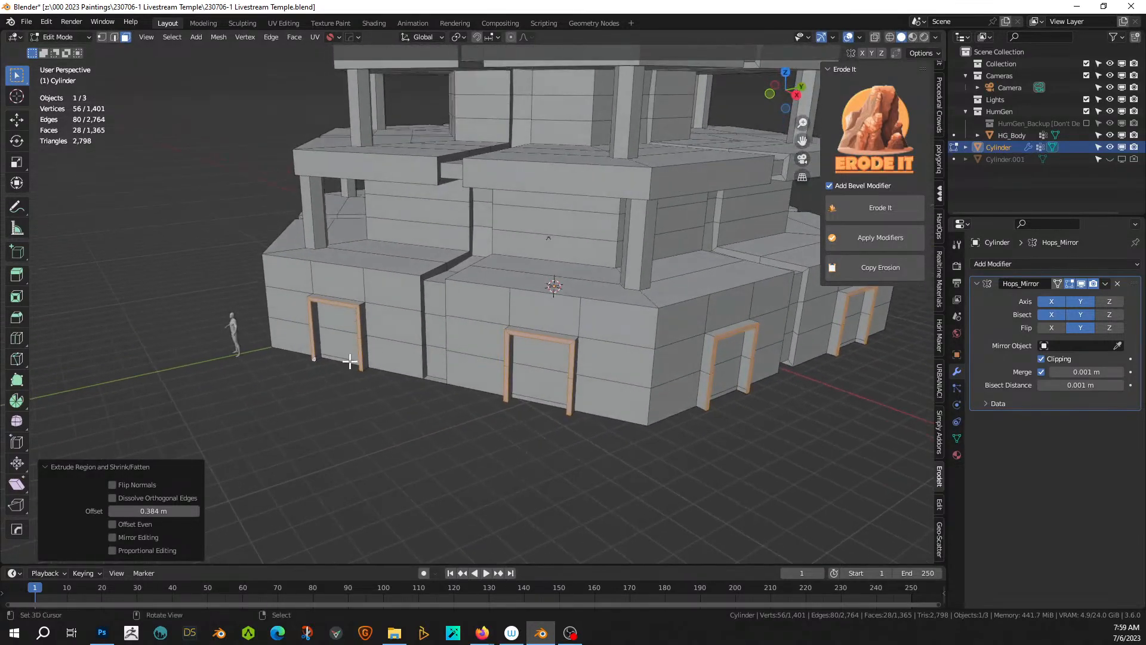
scroll(340, 356, "up", 3)
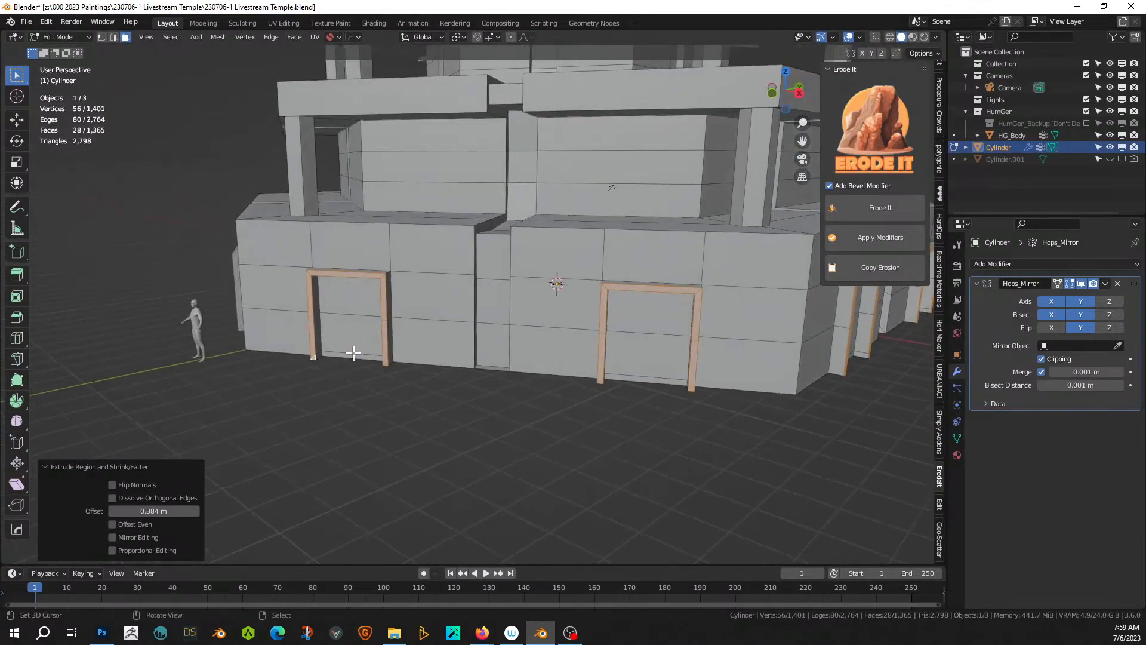
left_click(354, 356)
left_click(360, 315, "shift")
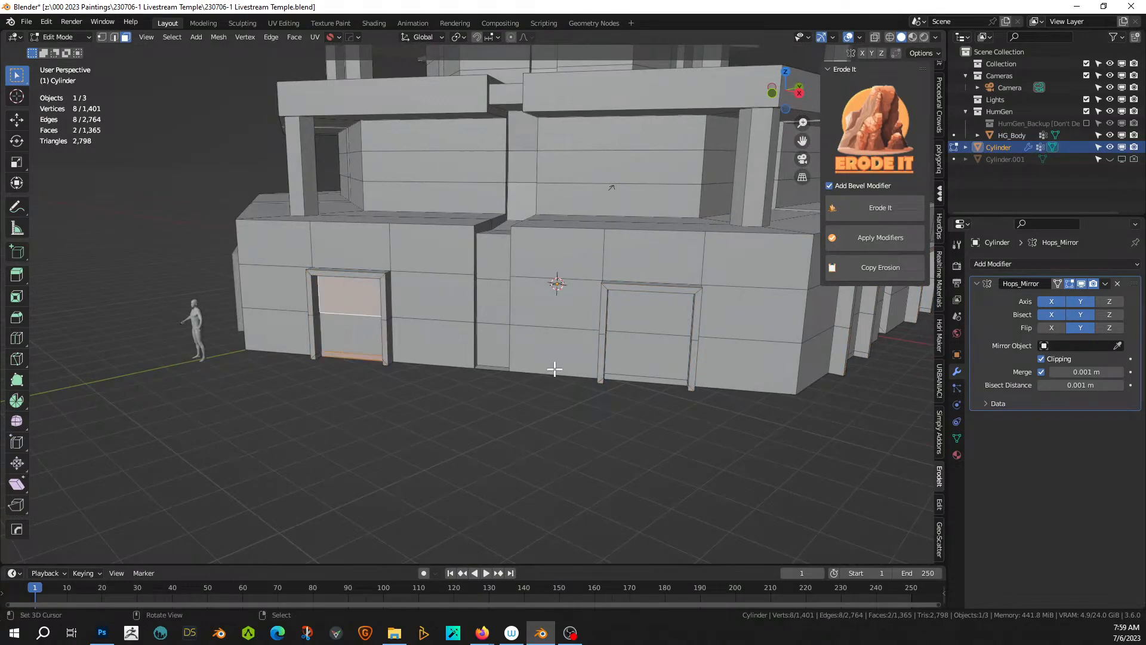
left_click(379, 335, "shift")
key("c")
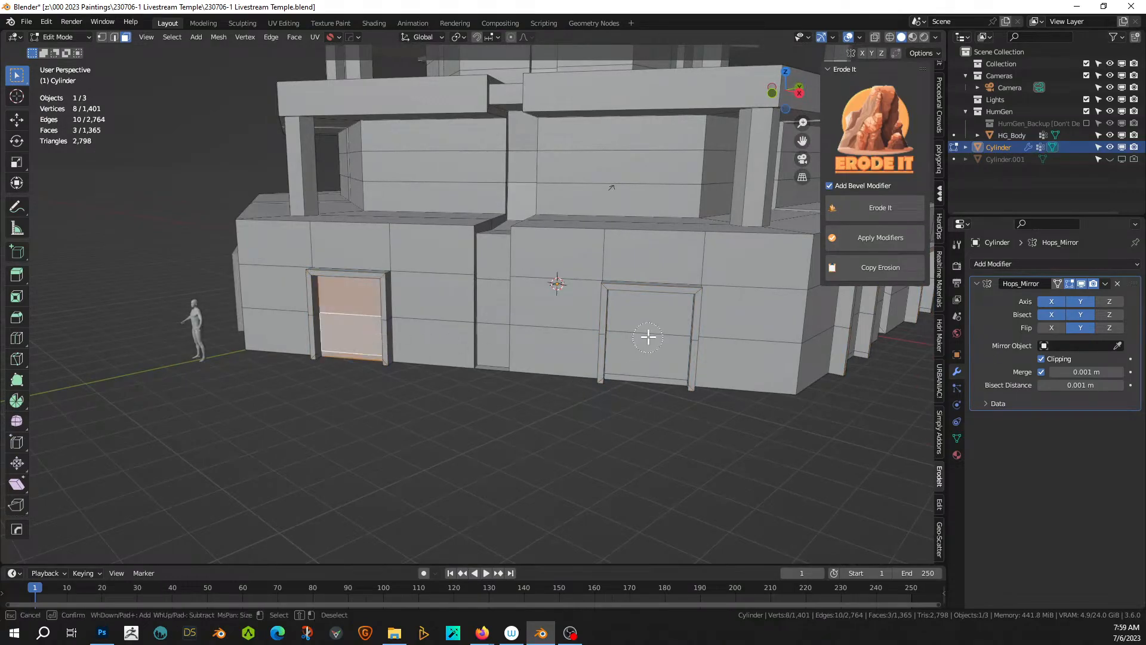
left_click_drag(647, 335, 648, 363)
- Add the panel faces inside both X-facing doorway frames to the selection with Circle Select
middle_click_drag(652, 366, 384, 389)
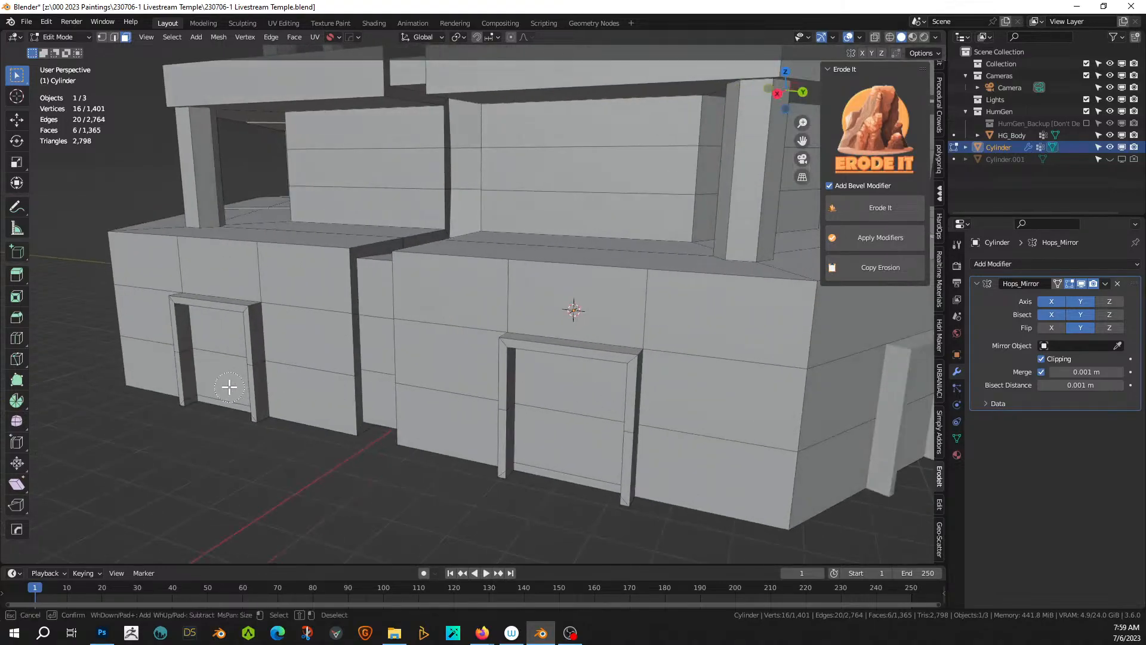
left_click_drag(230, 389, 221, 358)
left_click_drag(565, 458, 573, 412)
right_click(576, 412)
- Extrude the selected doorway panels inward along their normals by about 1.56 m to form openings
scroll(598, 415, "down", 5)
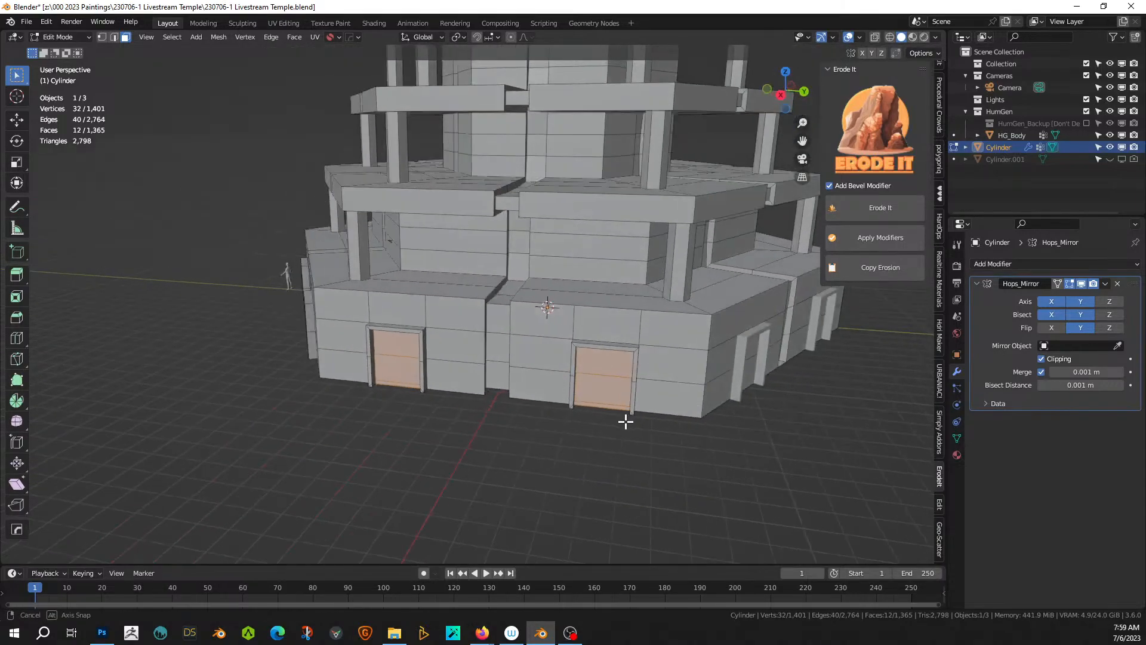
middle_click_drag(624, 417, 681, 425)
key("alt+e")
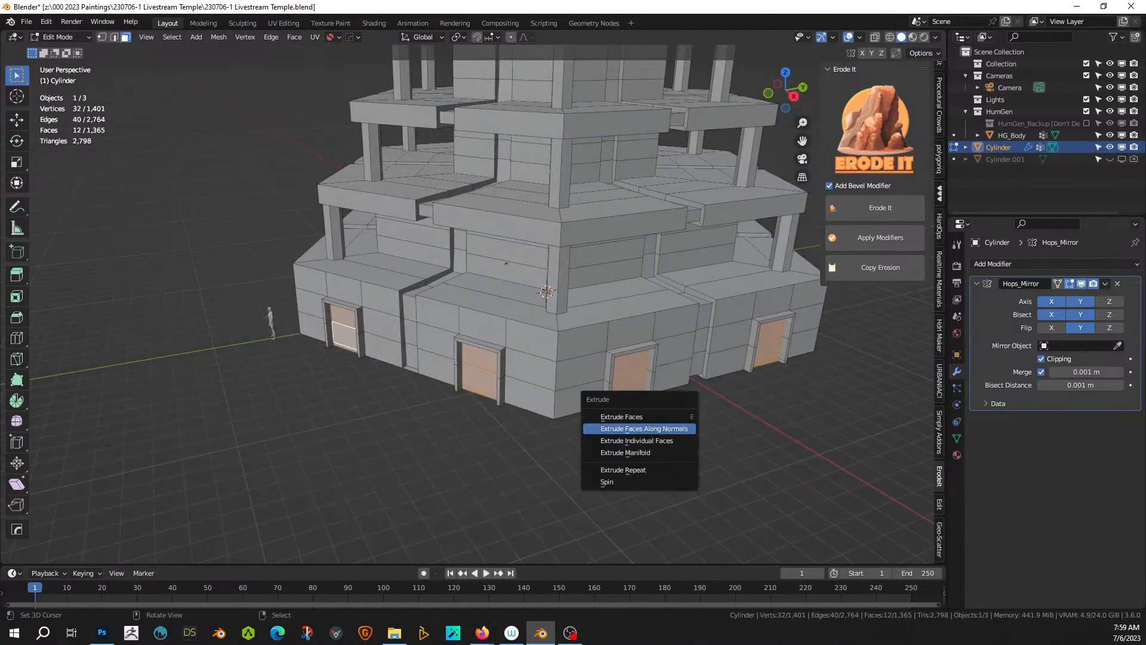
left_click(675, 428)
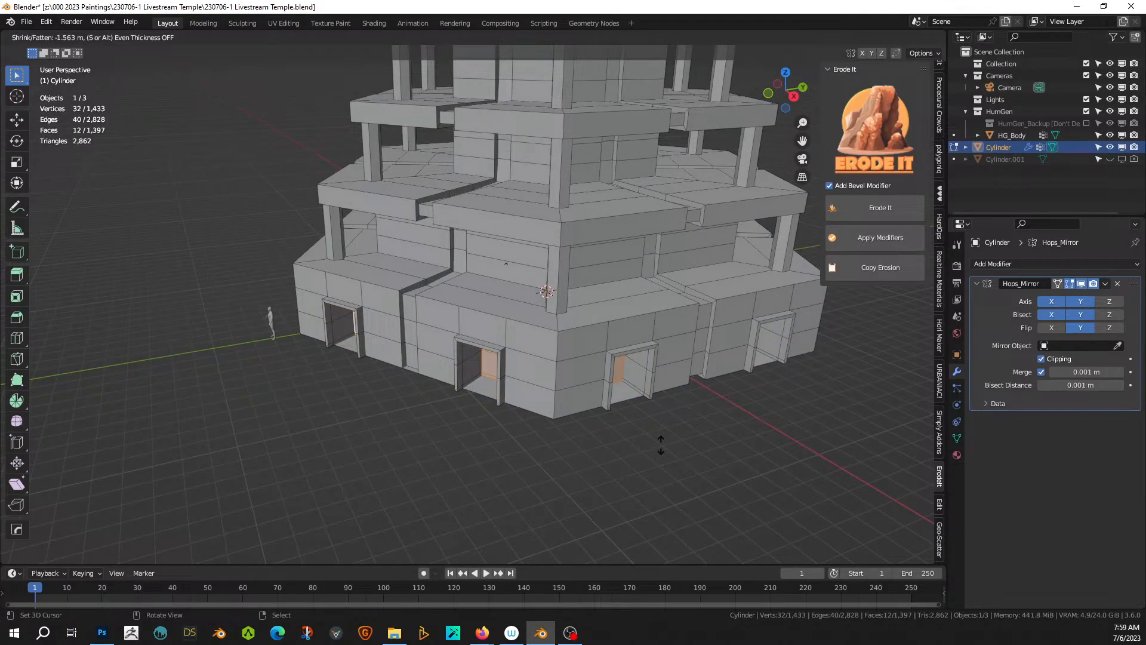
left_click(661, 443)
- Leave mesh editing and examine the whole mirrored temple and its doorways from several sides
key("Tab")
middle_click_drag(660, 443, 624, 472)
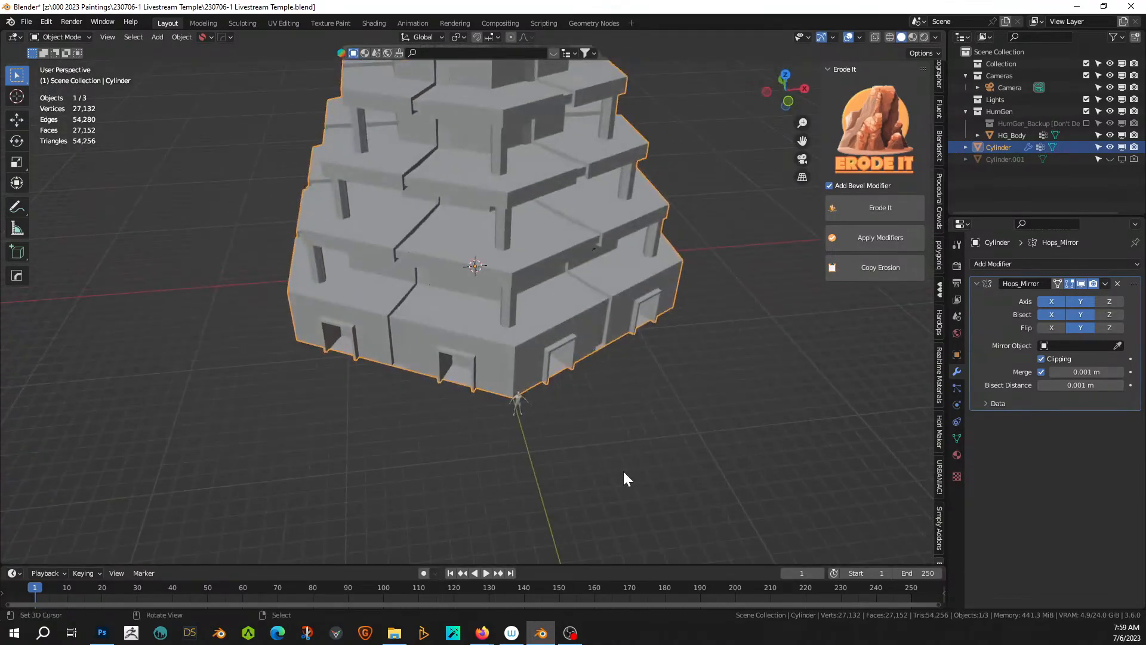
middle_click_drag(624, 473, 497, 452)
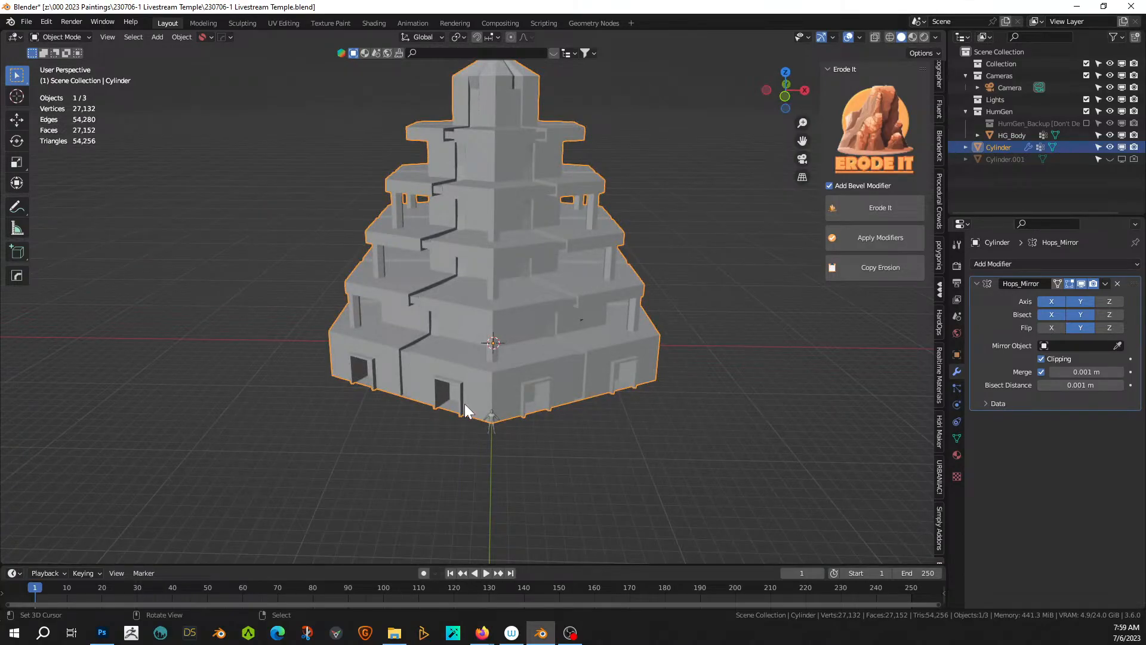
middle_click_drag(467, 385, 493, 346)
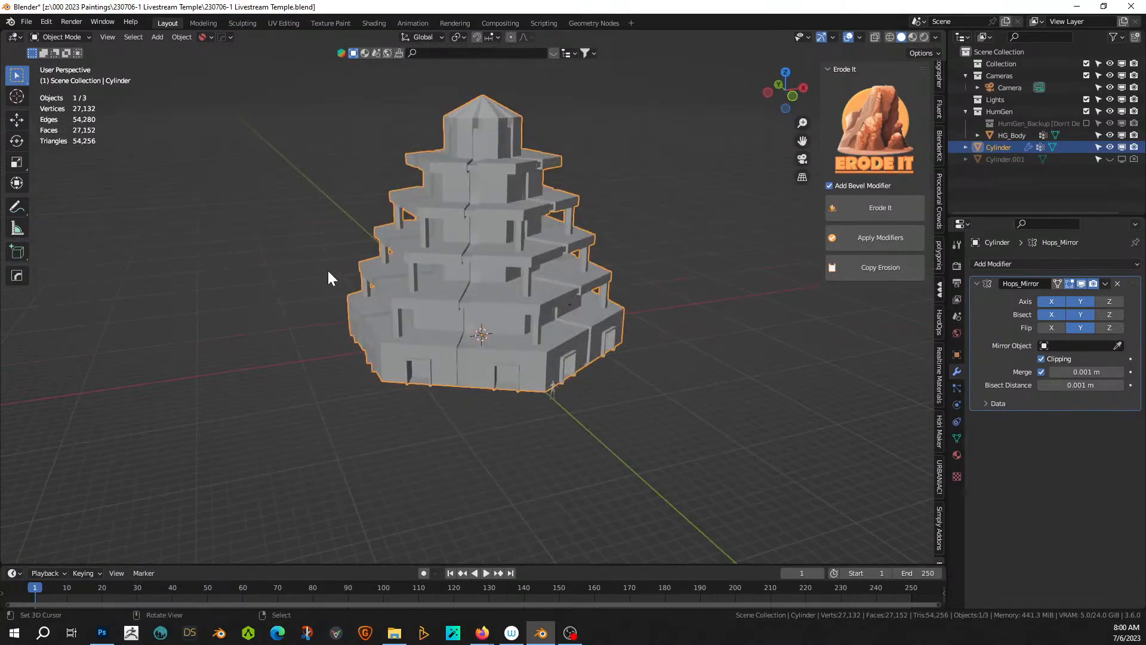
middle_click_drag(536, 424, 156, 406)
scroll(391, 409, "up", 3)
scroll(471, 406, "up", 2)
middle_click_drag(185, 389, 277, 390)
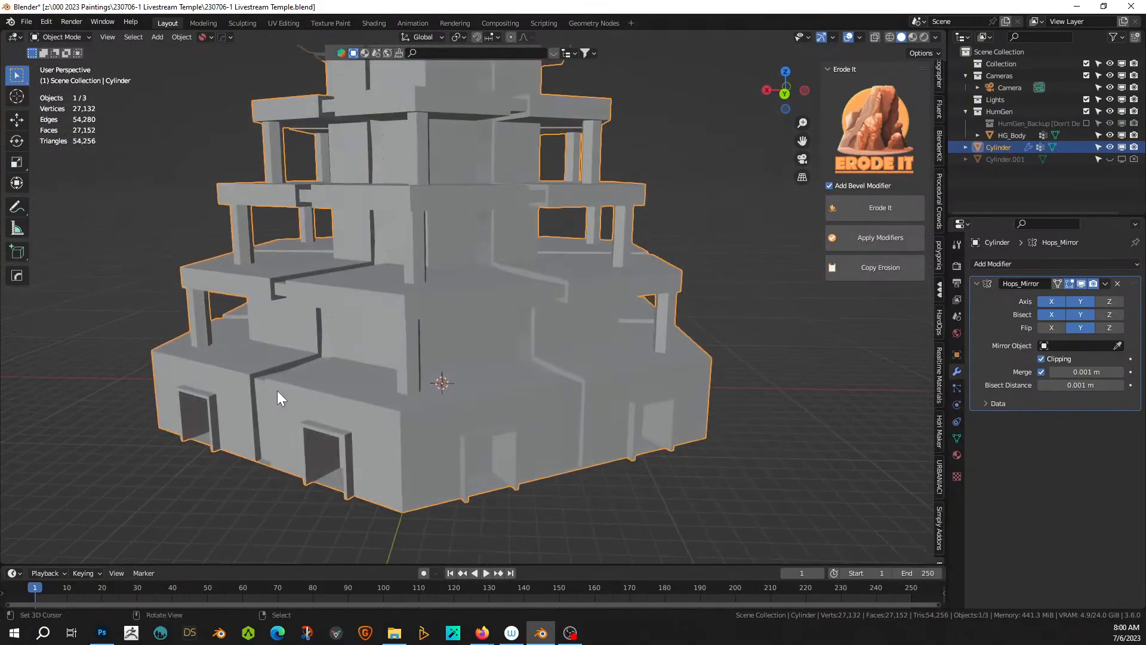
scroll(277, 391, "up", 4)
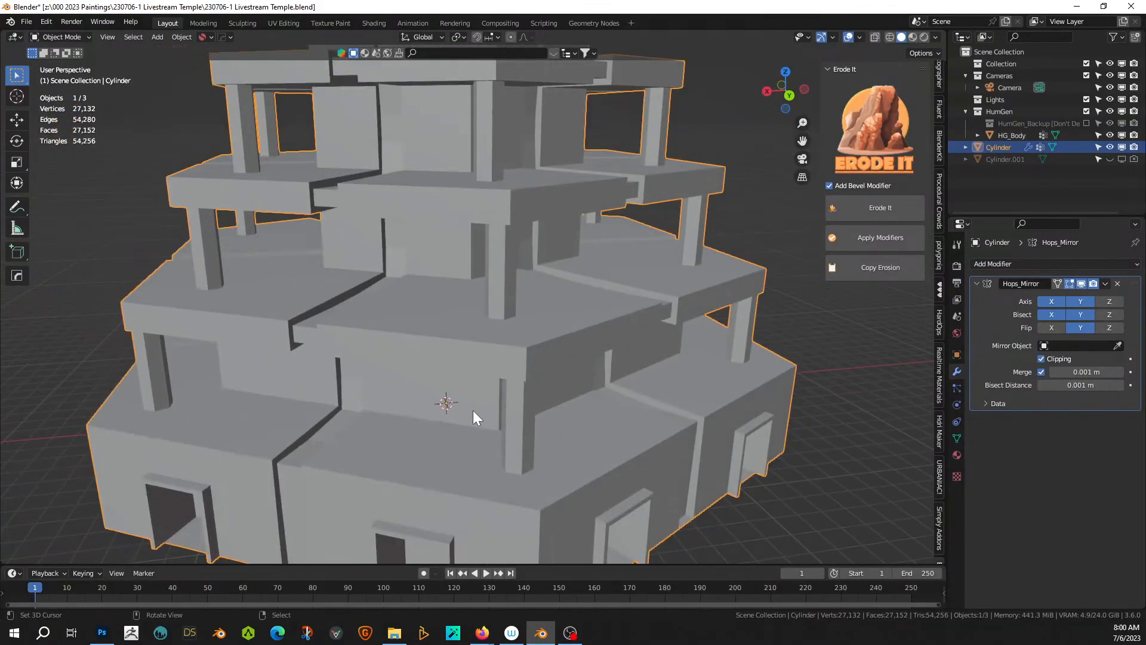
- Edit the temple mesh and add one centred horizontal loop cut around the rim of each of the two lower overhanging slabs
key("Tab")
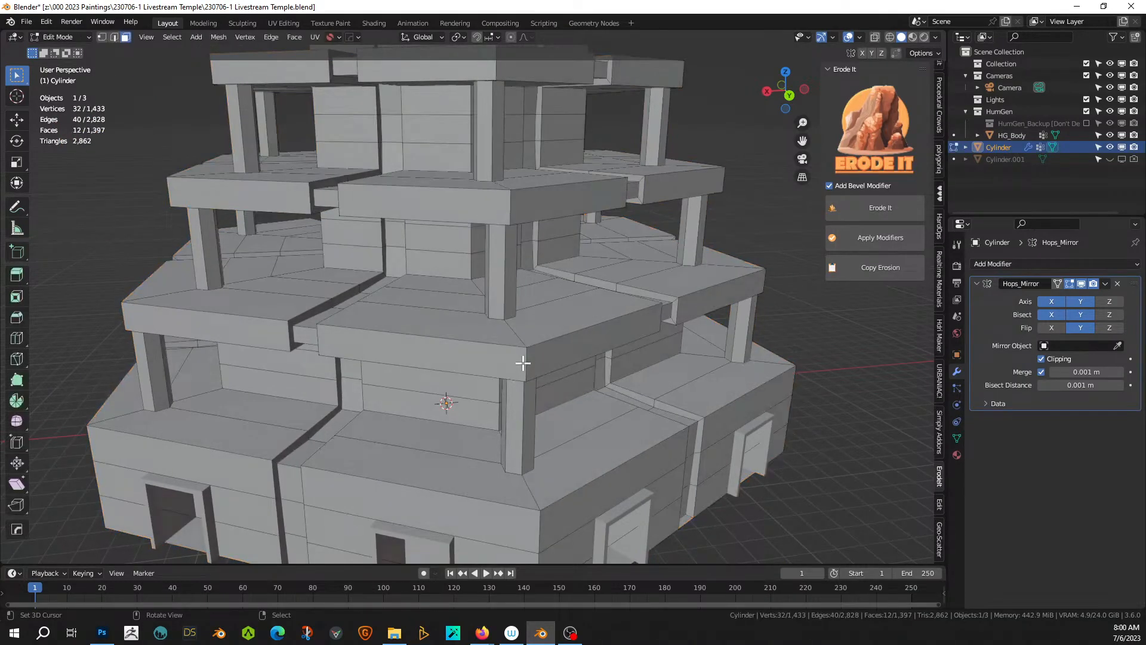
left_click(525, 359)
key("ctrl+r")
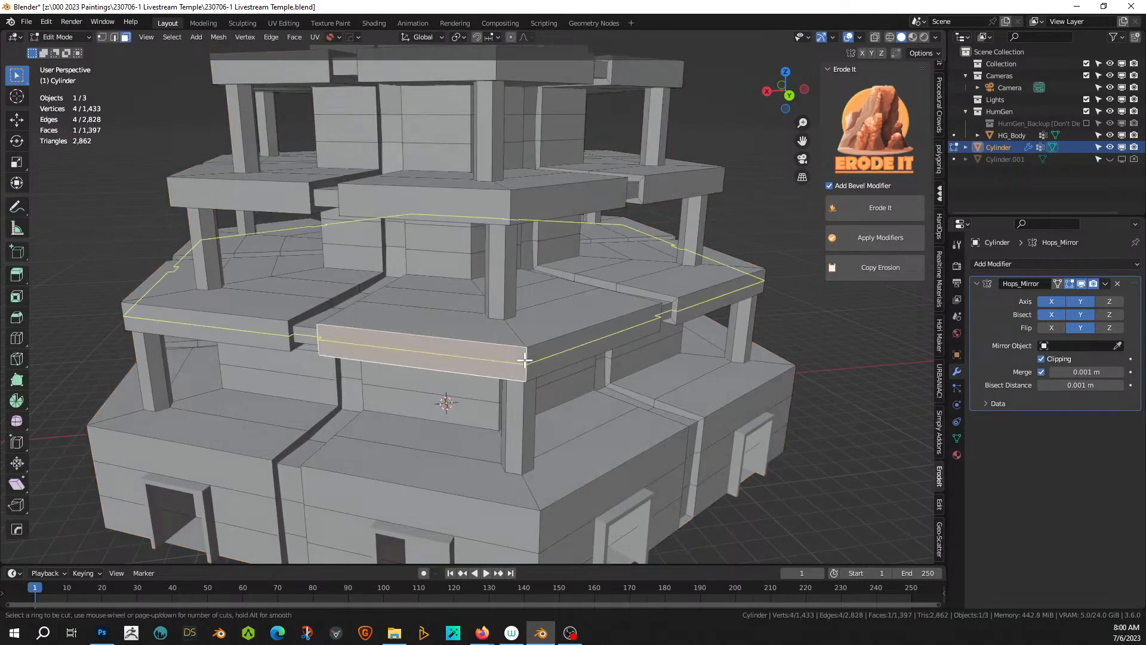
left_click(525, 359)
right_click(525, 359)
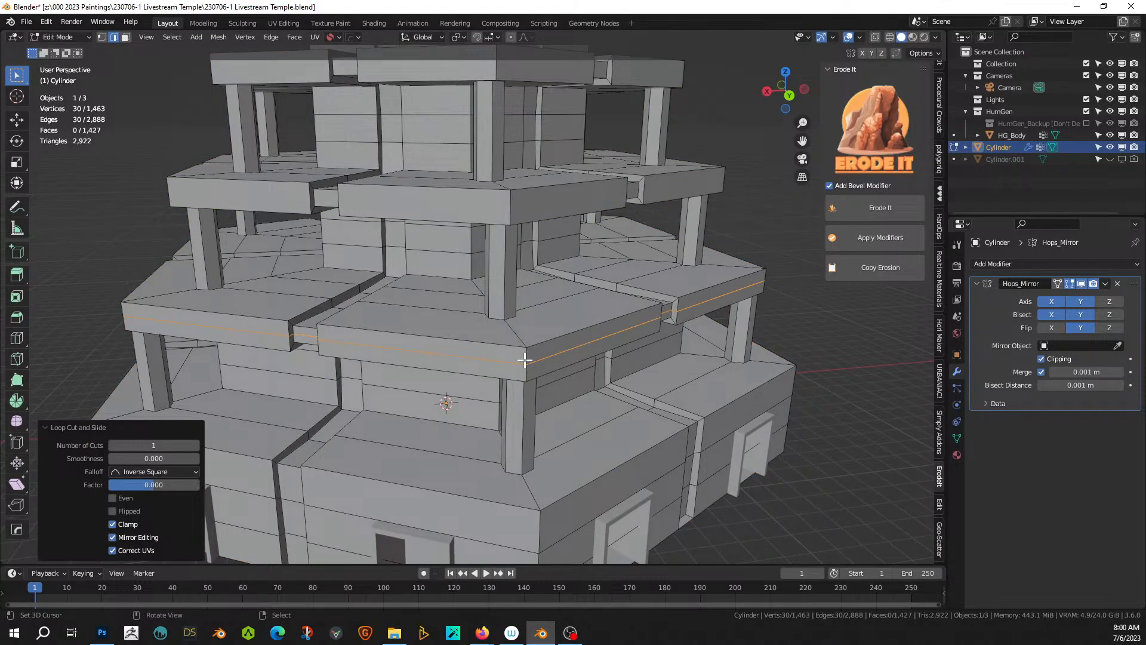
key("ctrl+r")
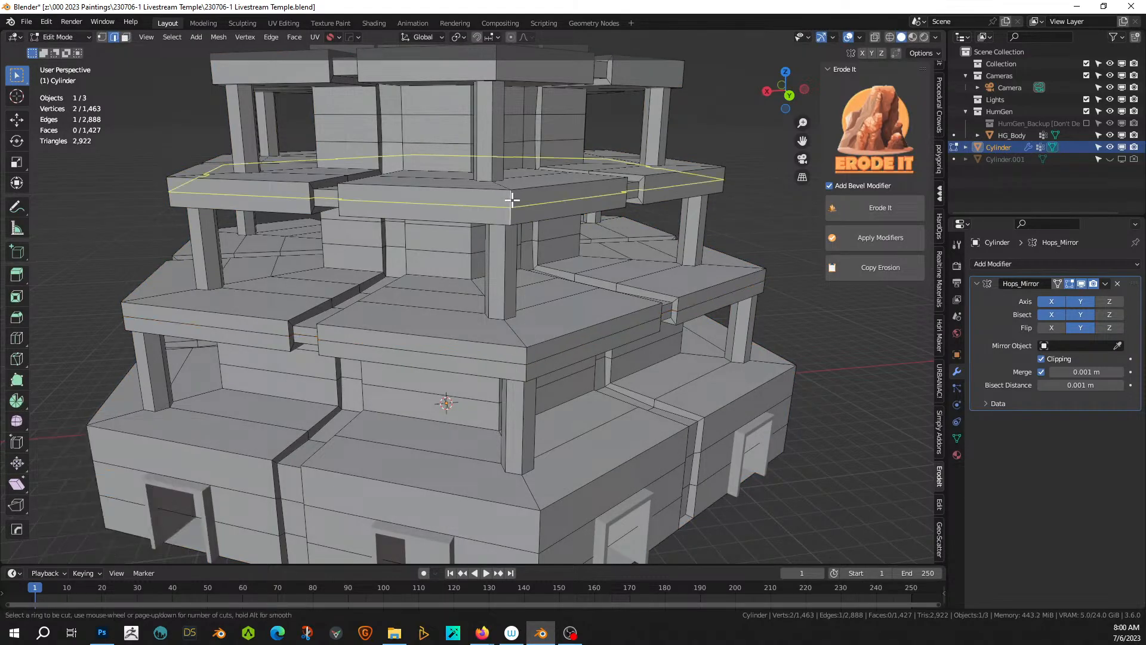
left_click(512, 200)
right_click(513, 200)
- Add one centred horizontal loop cut around the rim of each of the two upper overhanging slabs
middle_click_drag(512, 200, 493, 274)
key("ctrl+r")
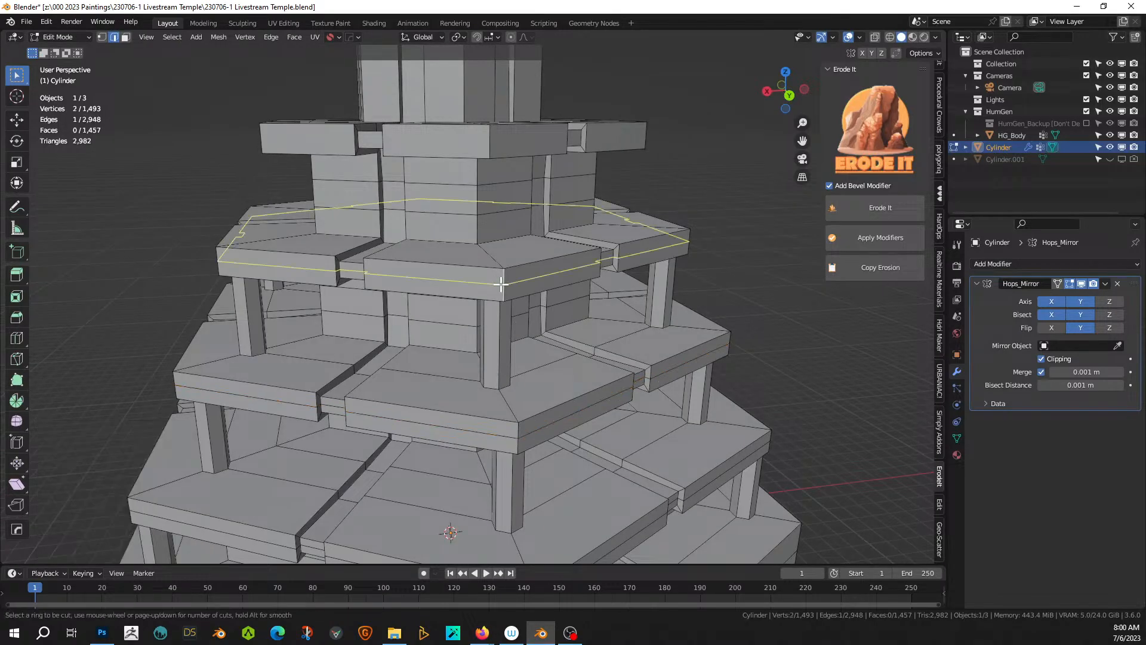
left_click(500, 279)
right_click(501, 278)
key("ctrl+r")
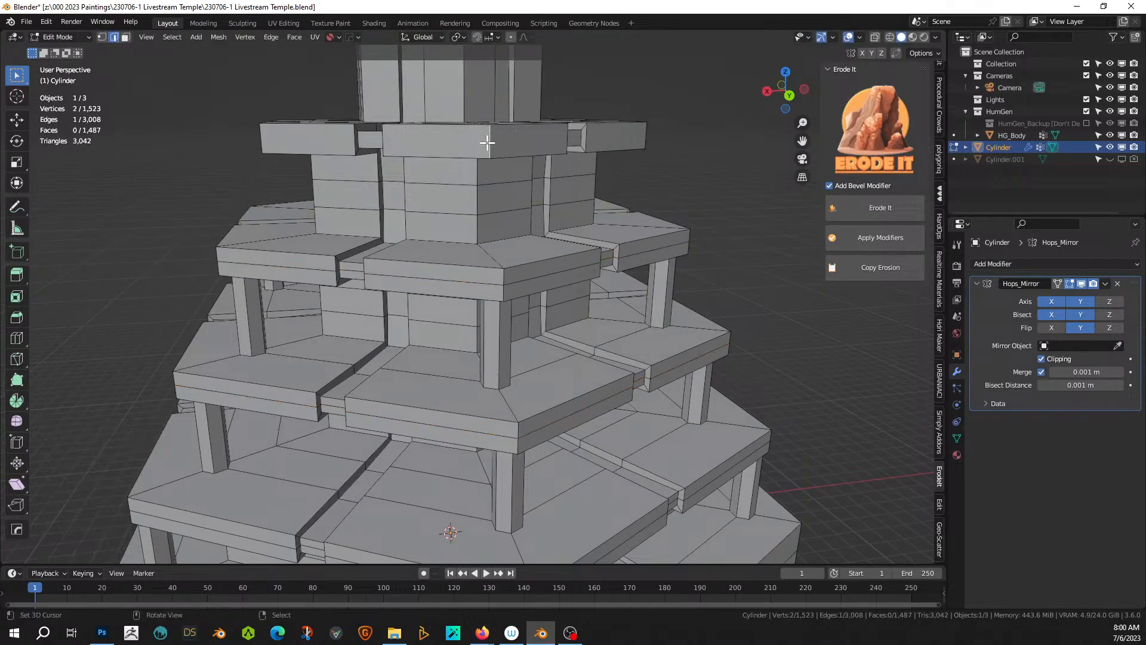
left_click(488, 142)
right_click(487, 141)
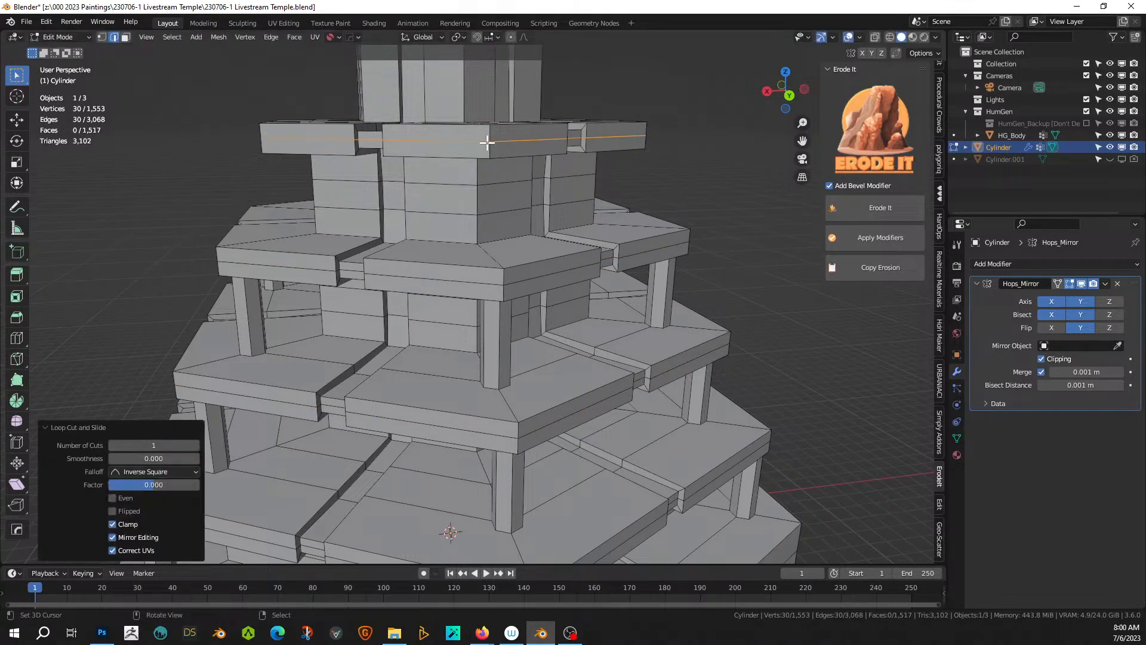
- Select the face loops forming the upper half of the rim on all four overhanging slabs
middle_click_drag(502, 174, 497, 217)
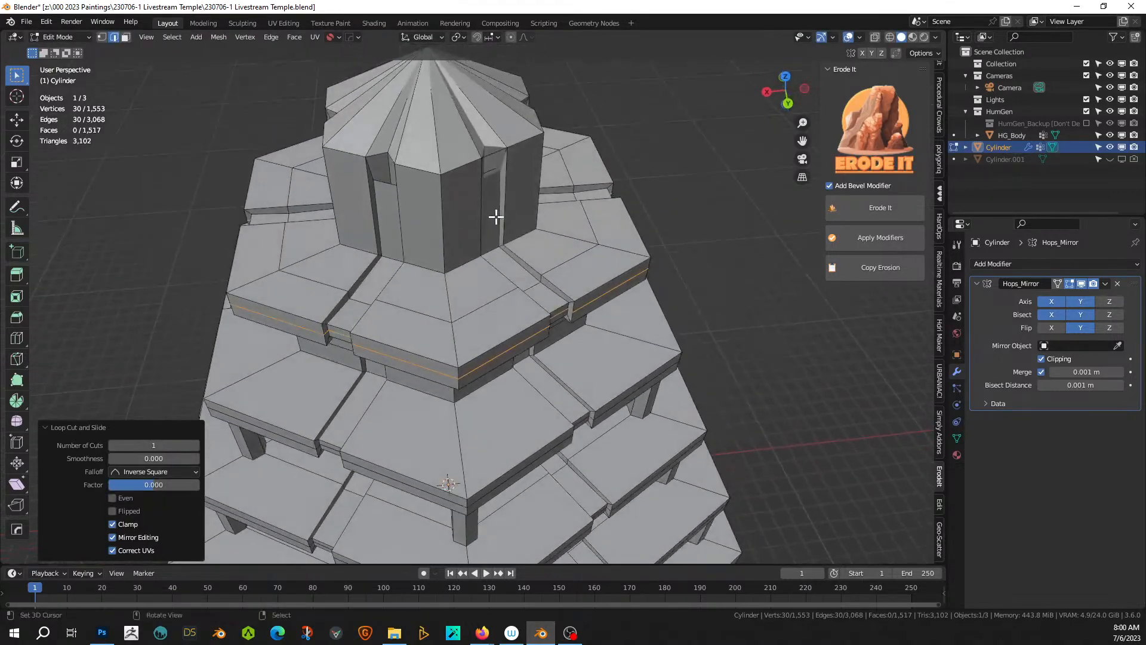
middle_click_drag(419, 328, 420, 305)
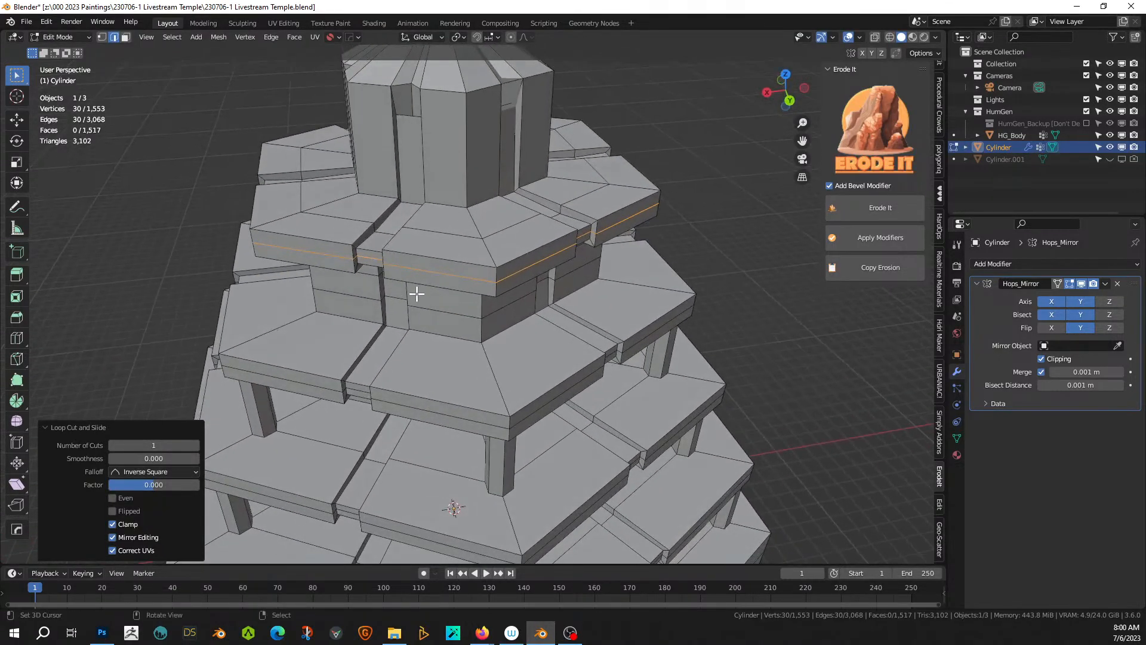
key("3")
left_click(496, 270, "alt")
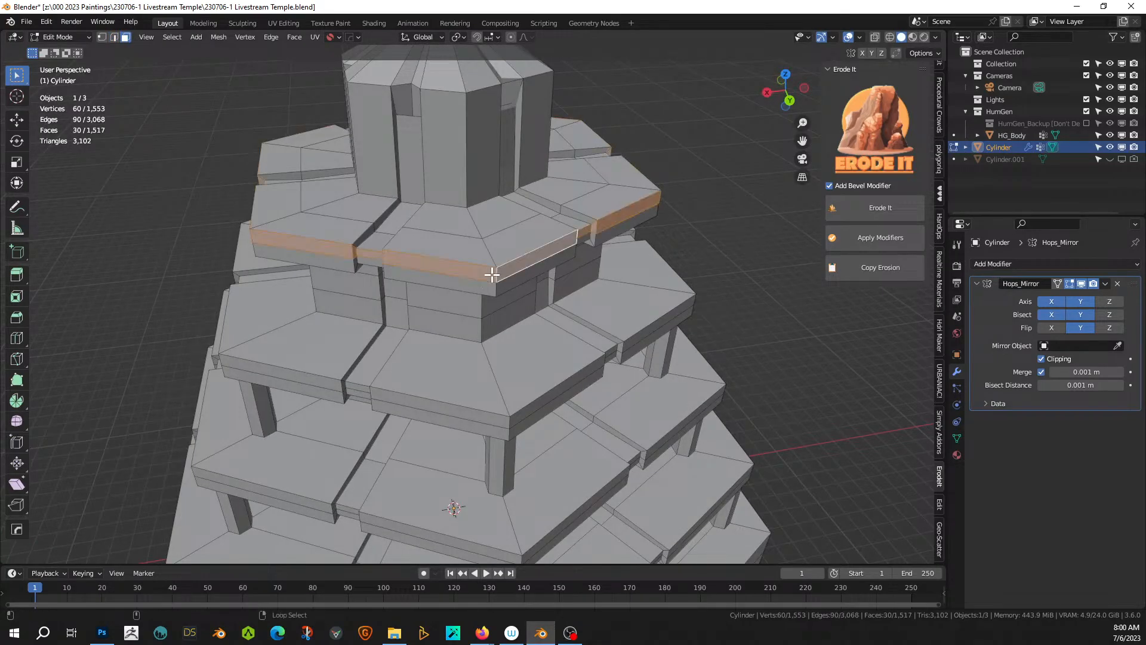
left_click(509, 416, "alt+shift")
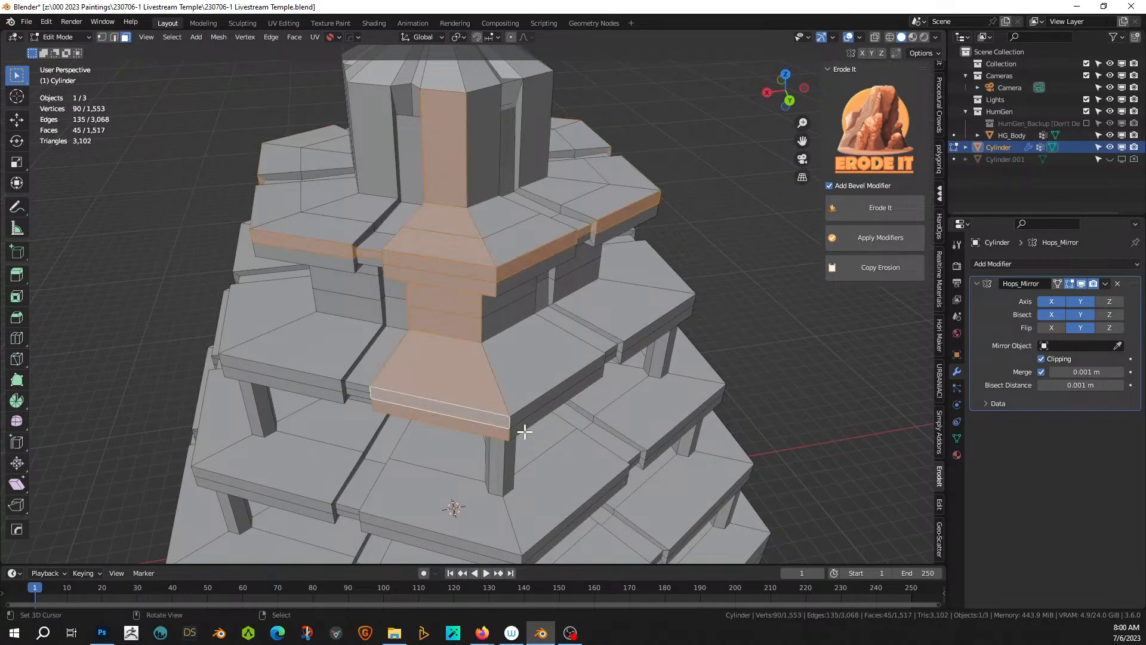
key("ctrl+z")
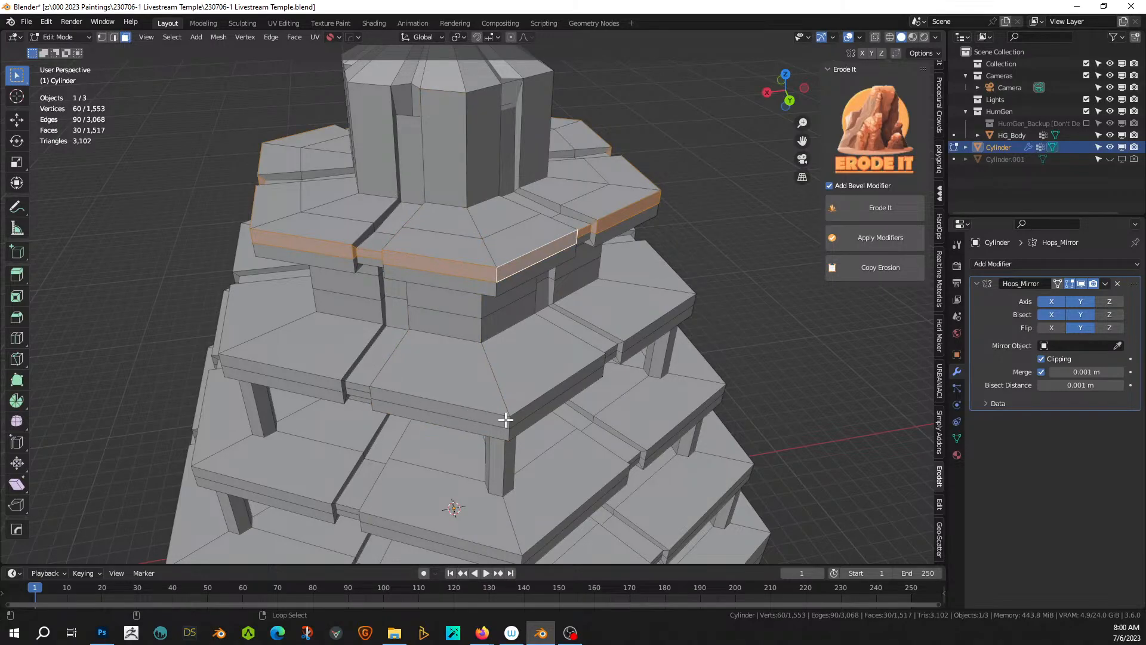
left_click(509, 422, "alt+shift")
middle_click_drag(522, 422, 537, 289, "shift")
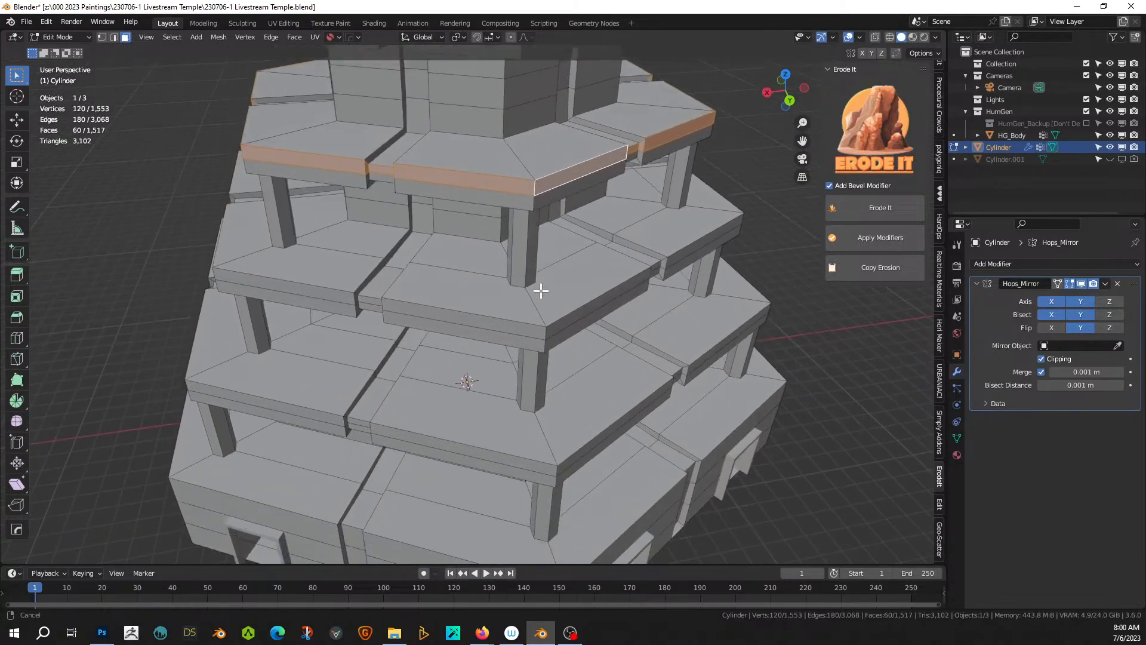
left_click(546, 333, "alt+shift")
middle_click_drag(563, 364, 605, 368)
left_click(571, 317, "alt+shift")
- Try to extrude the selected rim face loops of all four slabs along their normals
key("alt+e")
left_click(603, 372)
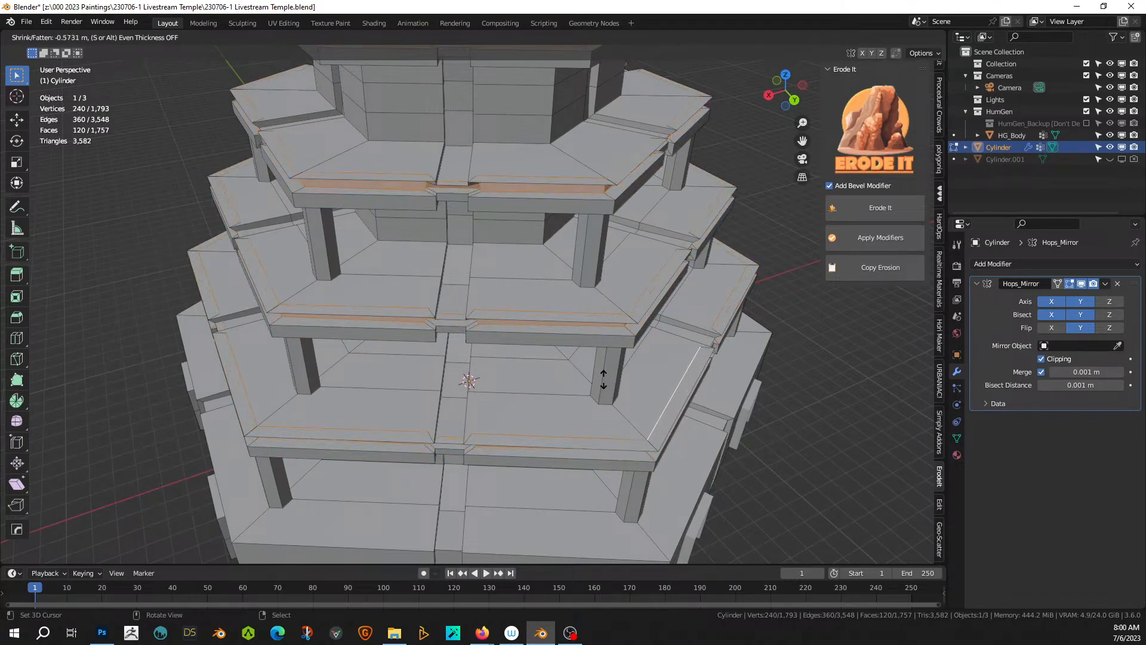
key("Escape")
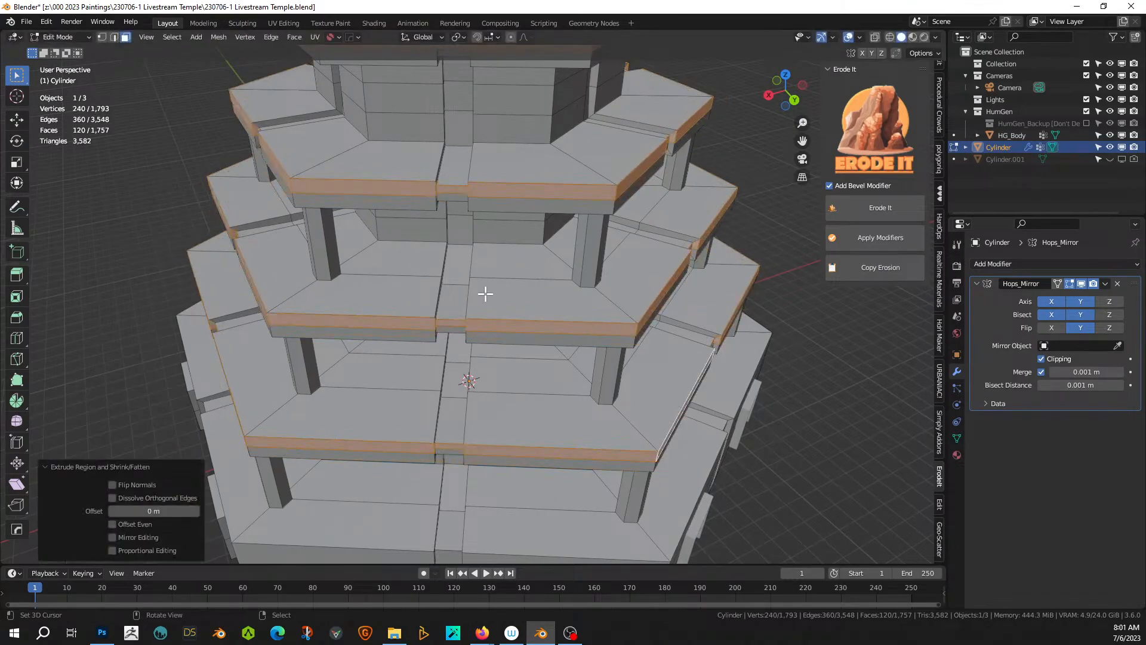
- Deselect the recessed rim faces in the gaps between the segments of the column-supported slabs
left_click(451, 446, "shift")
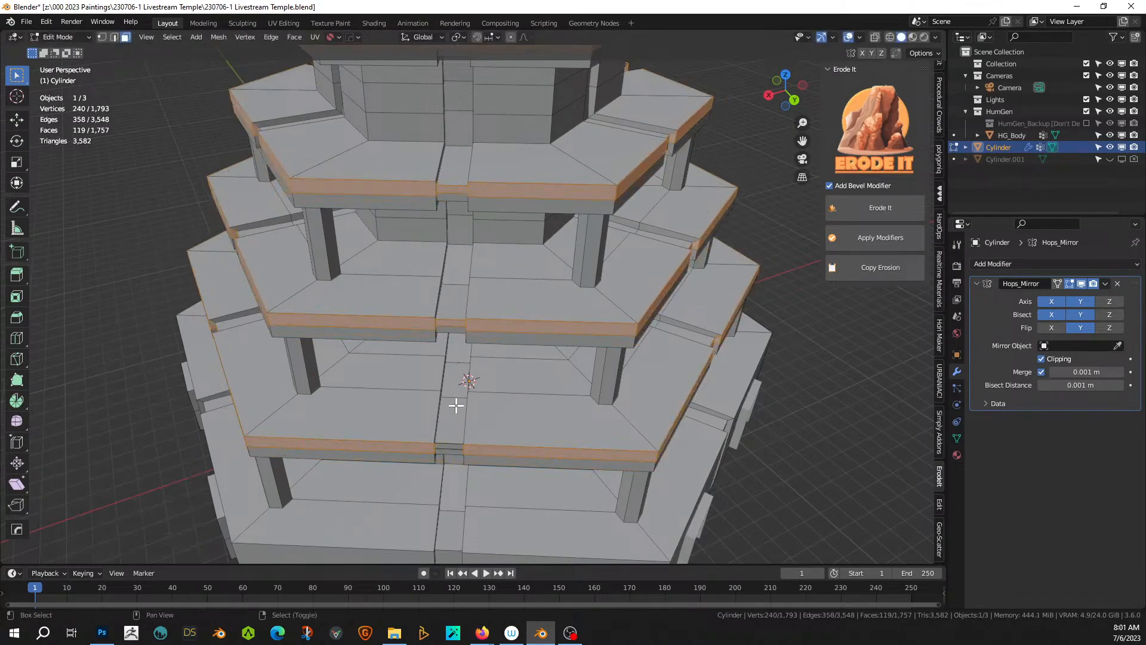
middle_click_drag(454, 193, 500, 173)
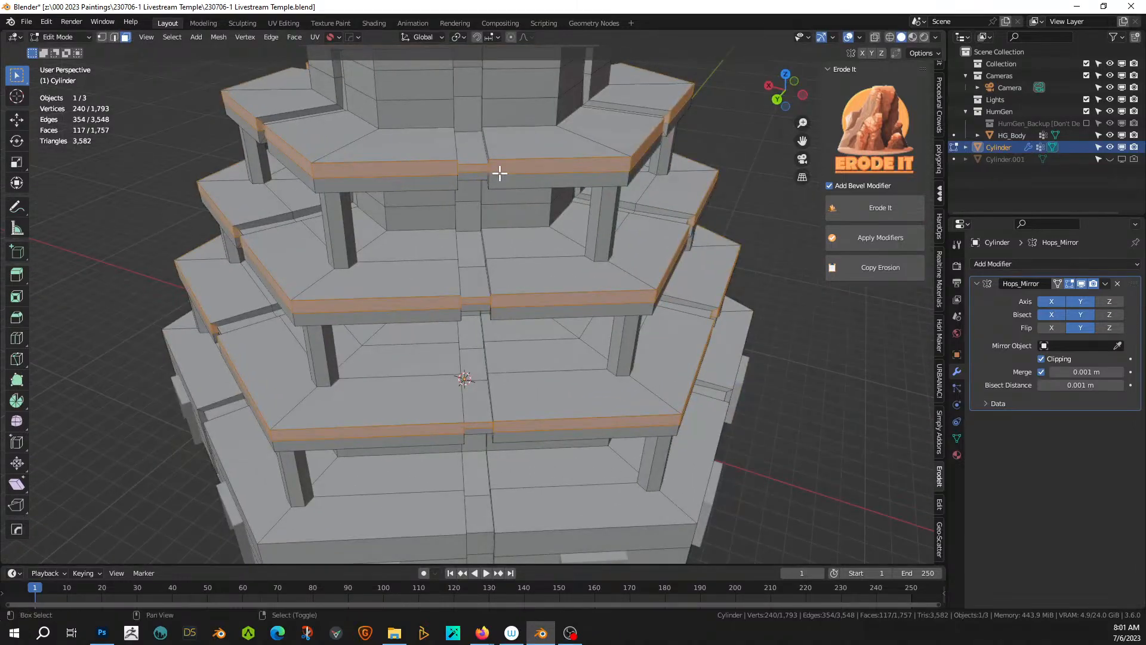
left_click(474, 423, "shift")
middle_click_drag(583, 428, 678, 370)
scroll(541, 371, "down", 1)
key("ctrl+z")
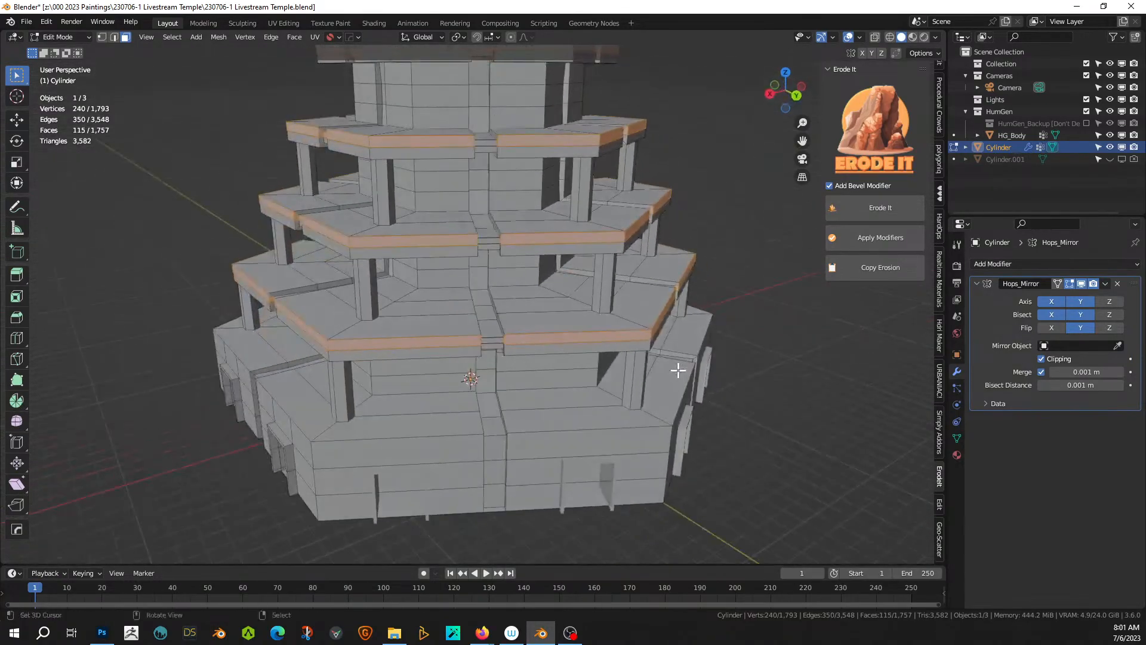
- Select four upper rim faces on two adjoining sides of the lowest overhanging slab, leaving out the recessed gap faces
middle_click_drag(512, 360, 550, 389)
key("KP_1")
left_click(440, 351)
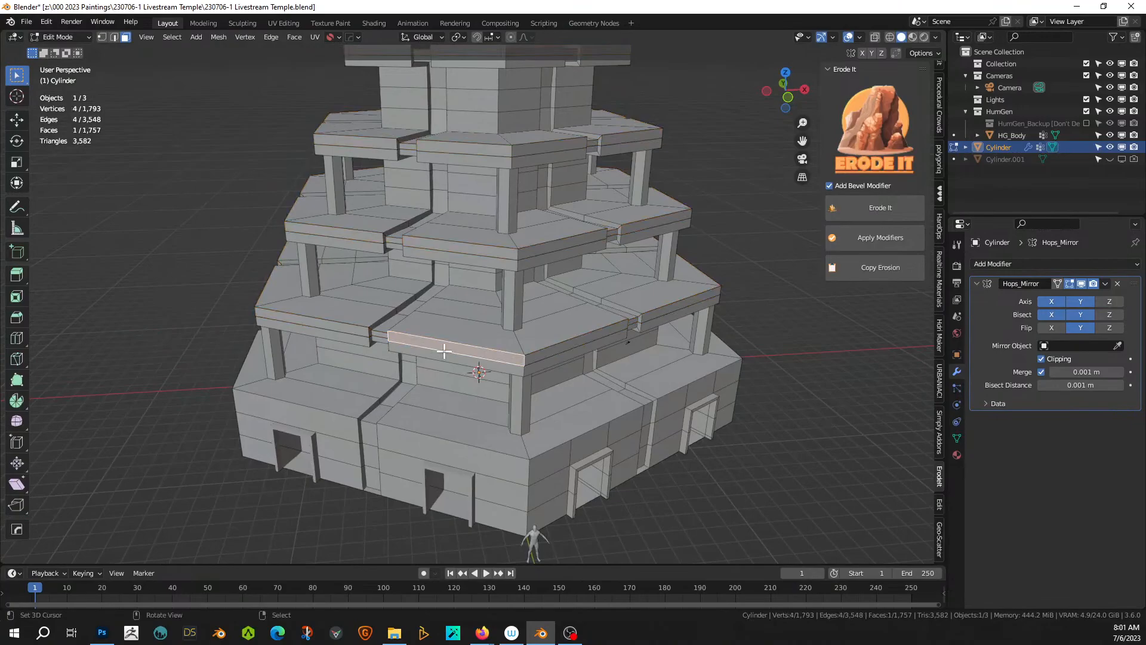
left_click(340, 324, "shift")
middle_click_drag(353, 328, 422, 340)
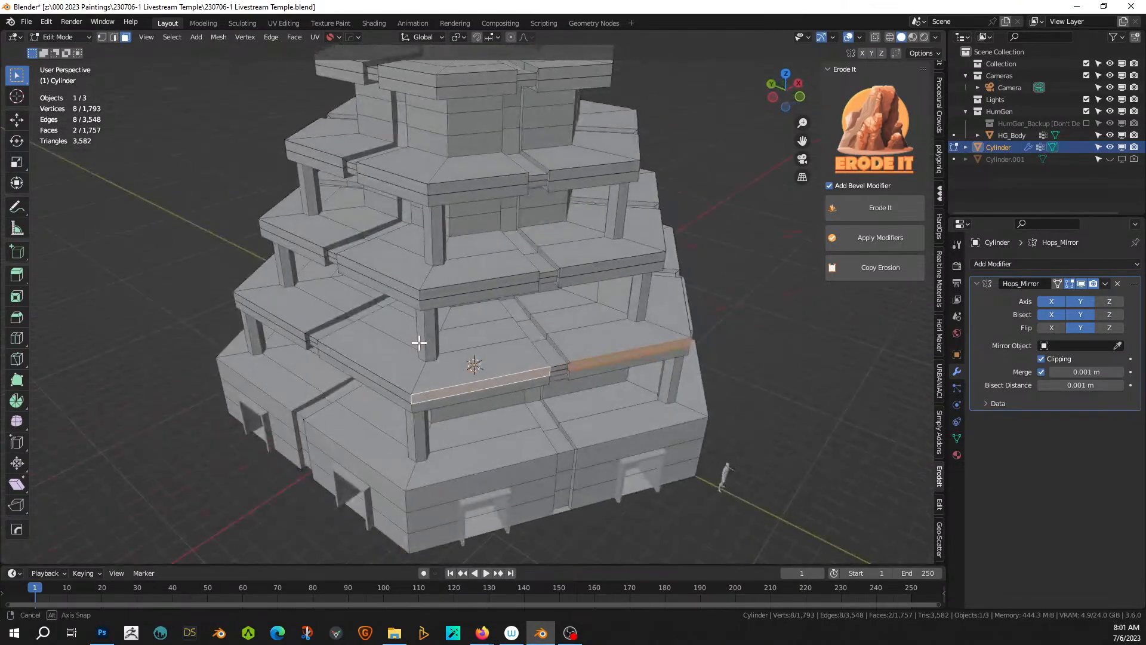
left_click(384, 380, "shift")
left_click(296, 326, "shift")
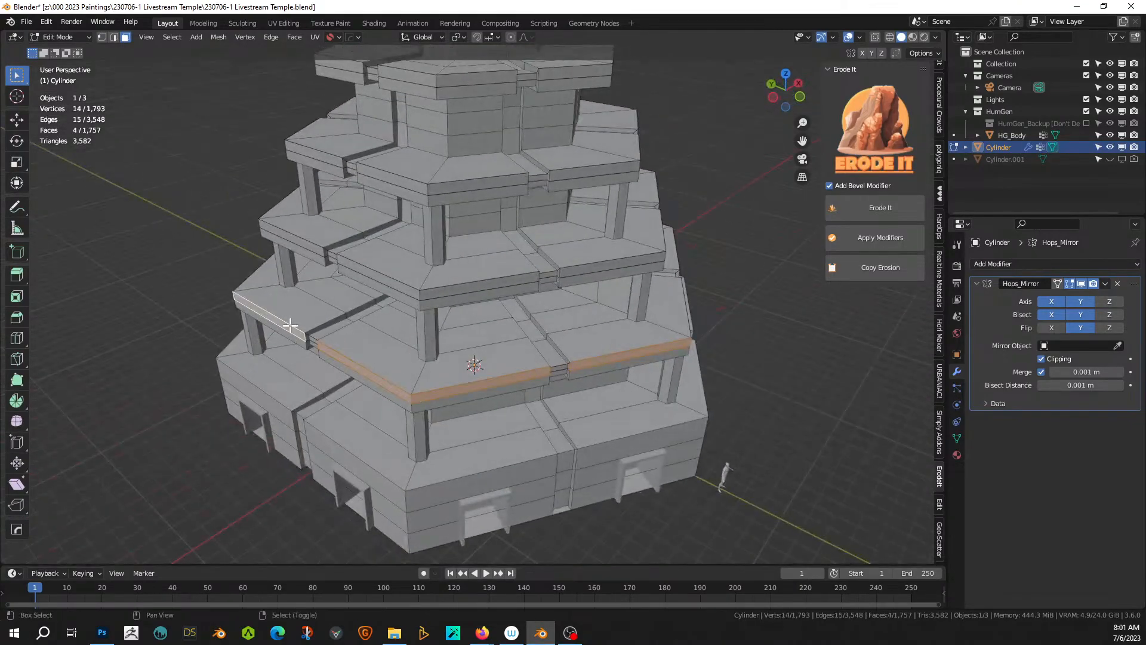
- Try to extrude the four selected rim faces of the lowest slab along their normals
key("alt+e")
left_click(466, 399)
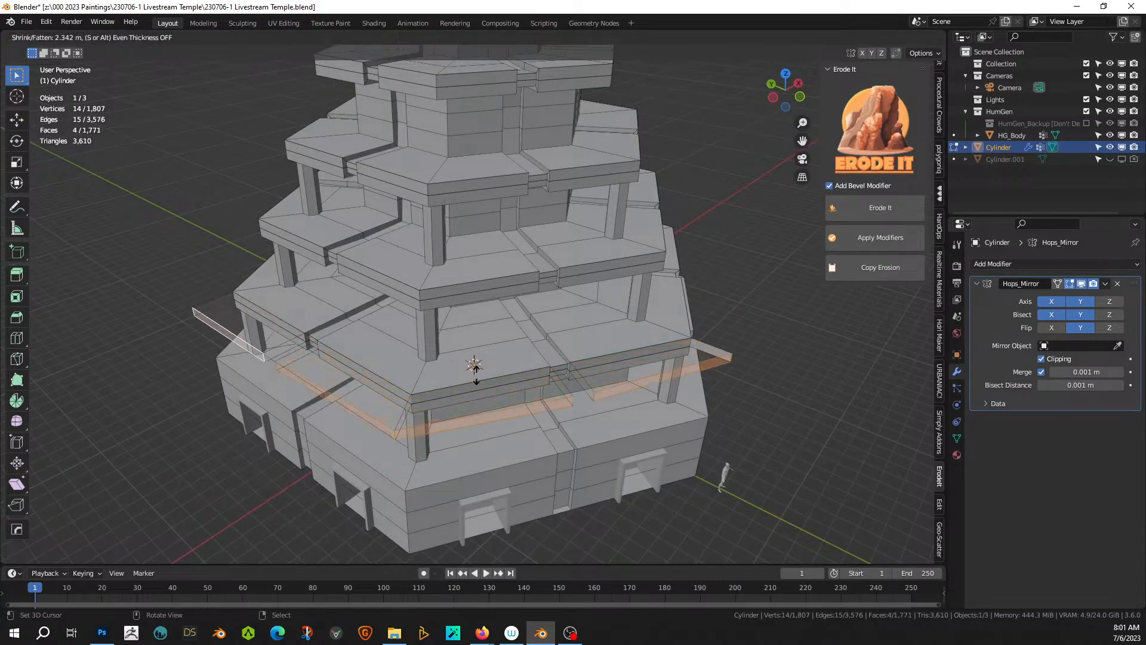
key("Escape")
middle_click_drag(549, 396, 512, 411)
key("ctrl+z")
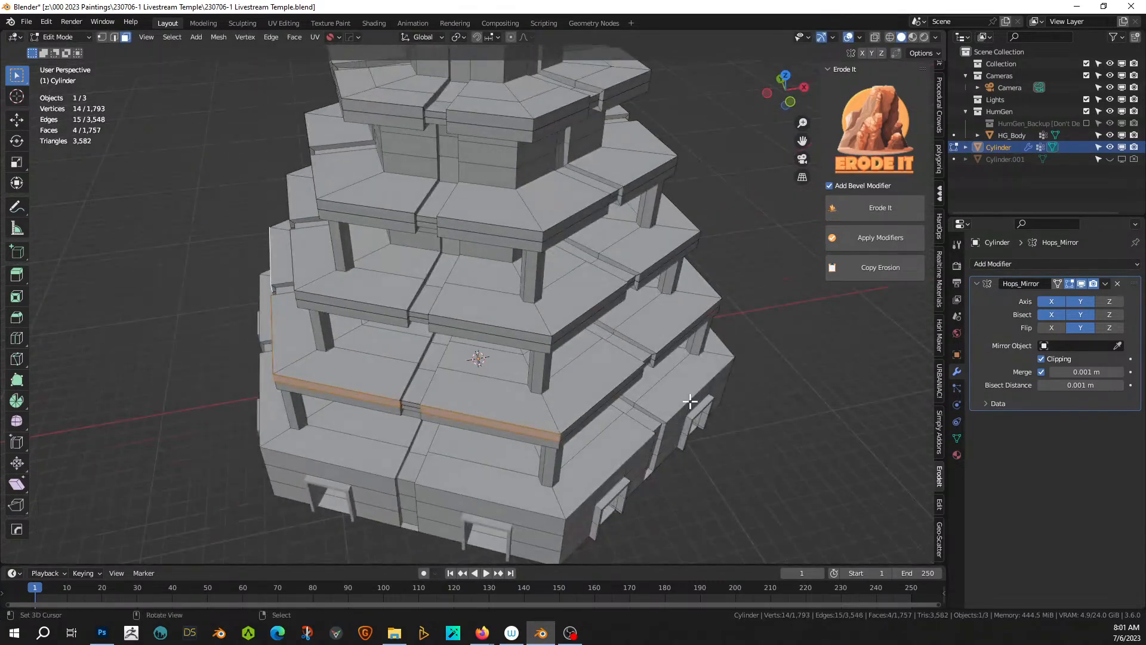
- Add the upper rim faces on the remaining sides of the lowest overhanging slab to the selection, without the recessed gap faces
middle_click_drag(754, 397, 522, 375)
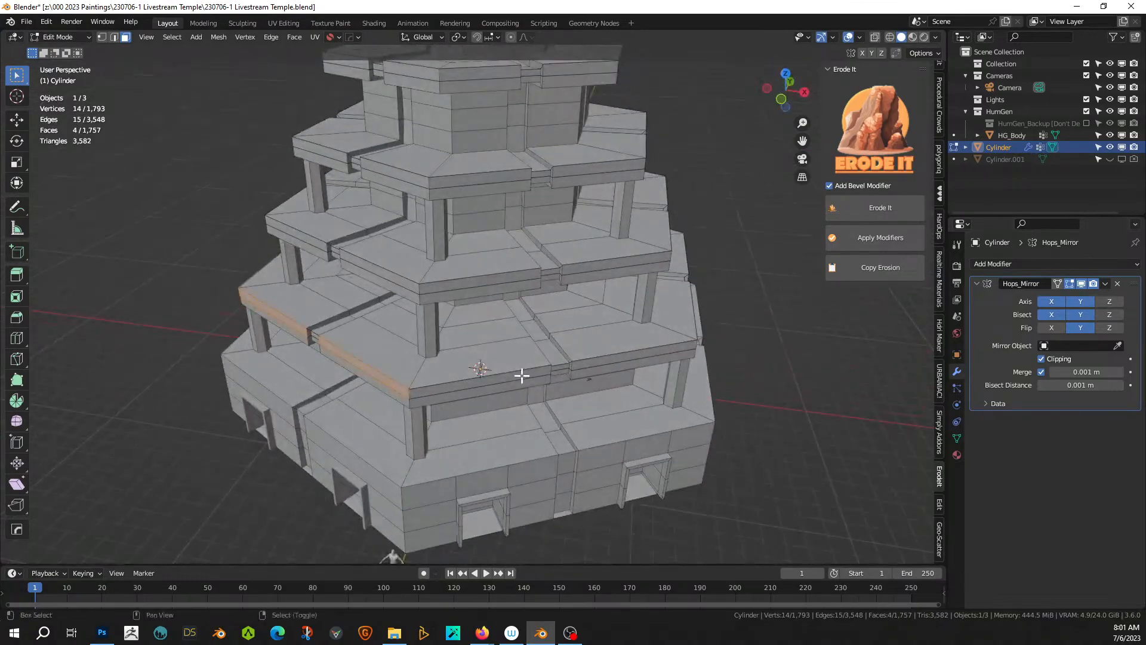
left_click(498, 375, "shift")
left_click(641, 358, "shift")
middle_click_drag(641, 358, 491, 395)
left_click(530, 379, "shift")
left_click(586, 371, "shift")
left_click(491, 400, "shift")
left_click(642, 359, "shift")
middle_click_drag(642, 359, 563, 361)
left_click(487, 393, "shift")
left_click(579, 376, "shift")
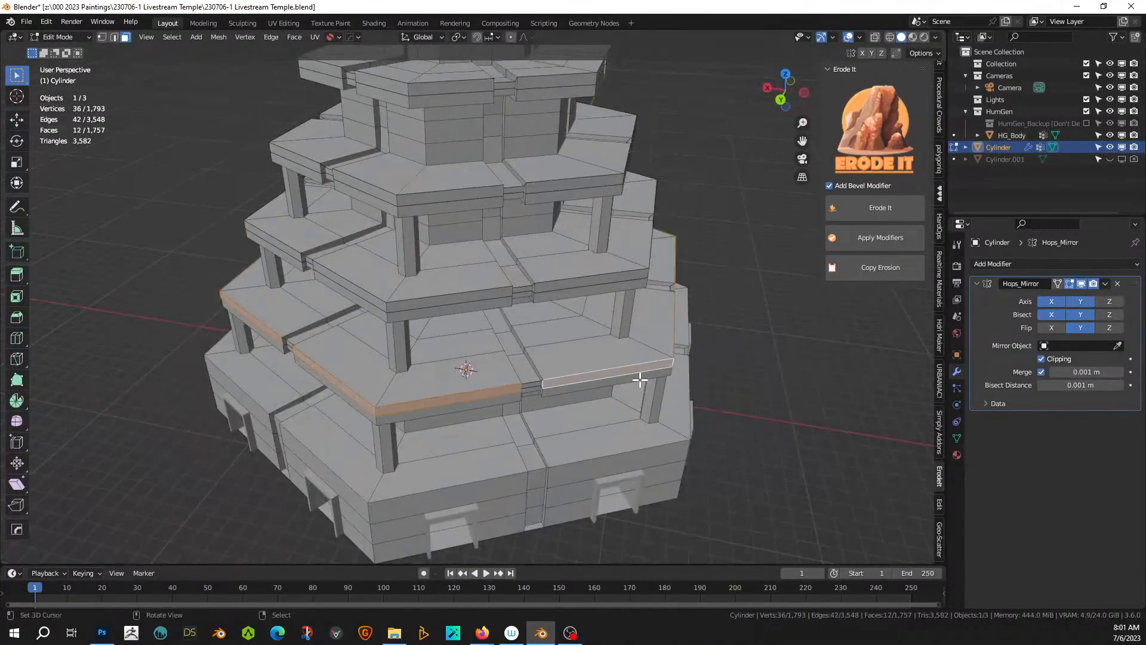
- Try to extrude the full ring of selected upper rim faces on the lowest slab along their normals
middle_click_drag(639, 378, 579, 379)
key("alt+e")
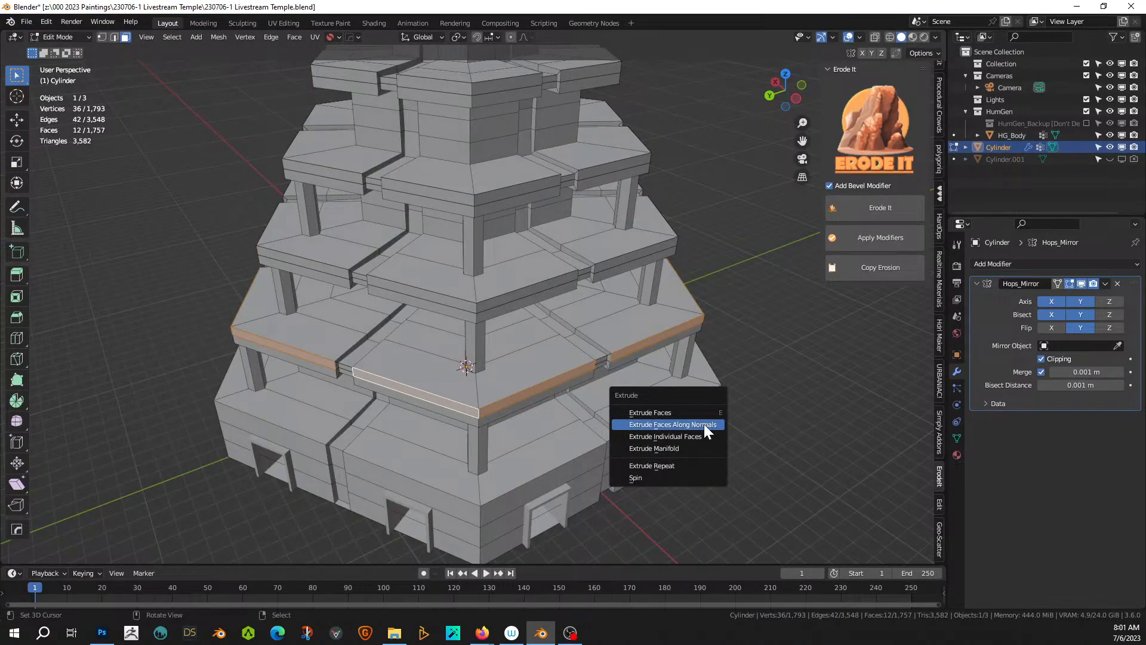
left_click(704, 424)
key("Escape")
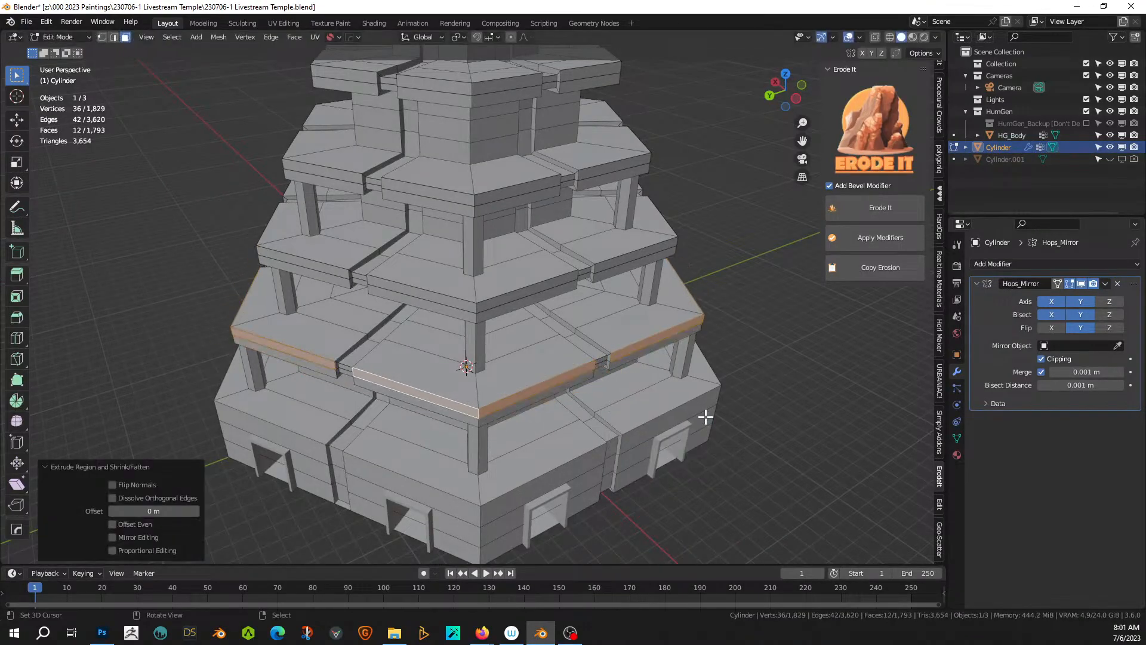
- Add the upper rim faces of the second and third column-supported slabs to the selection on two adjoining sides
left_click(462, 308, "shift")
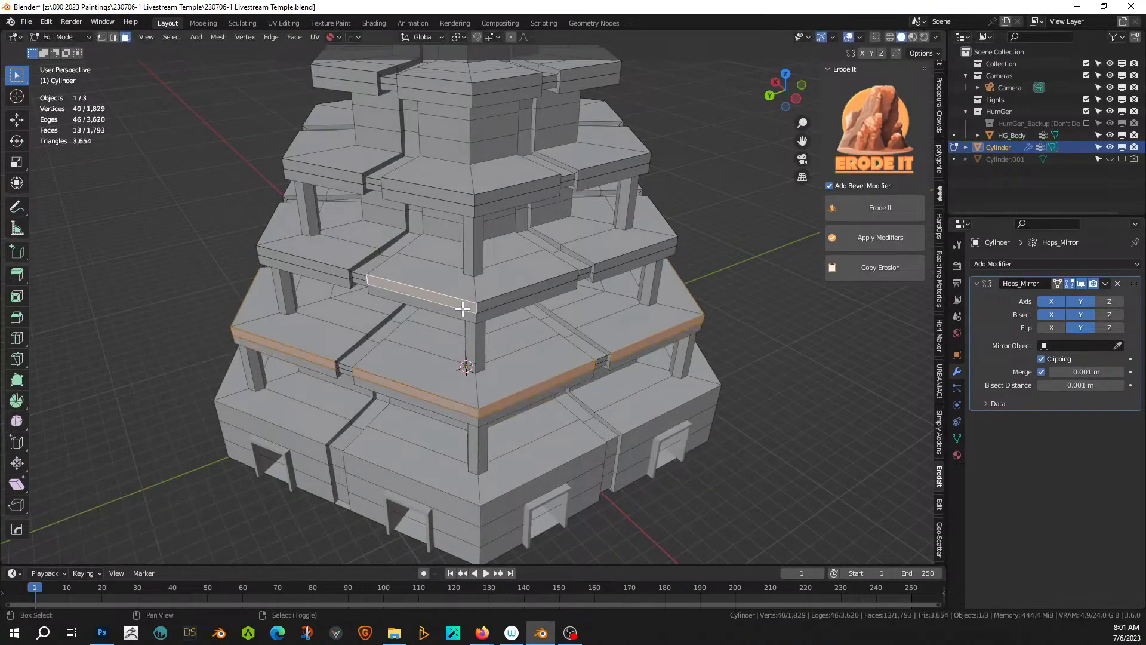
left_click(325, 271, "shift")
left_click(327, 173, "shift")
left_click(445, 192, "shift")
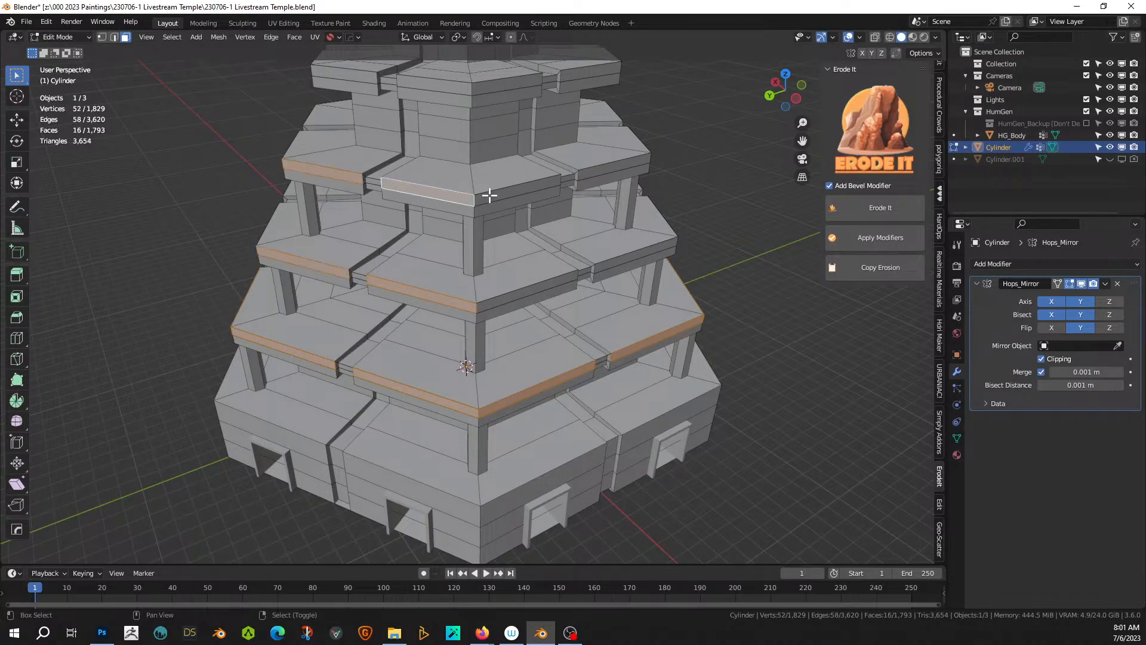
left_click(525, 191, "shift")
left_click(605, 174, "shift")
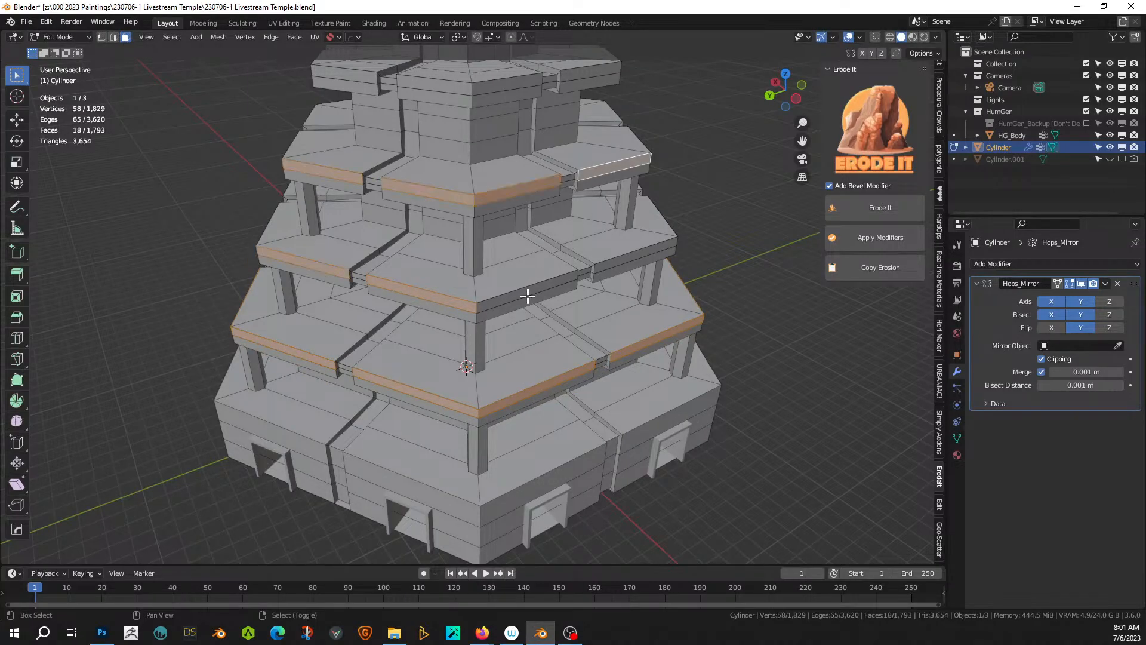
left_click(528, 296, "shift")
left_click(601, 266, "shift")
- Add the four upper rim faces of the second and third column-supported slabs on the next side to the selection
middle_click_drag(600, 265, 618, 298)
left_click(439, 288, "shift")
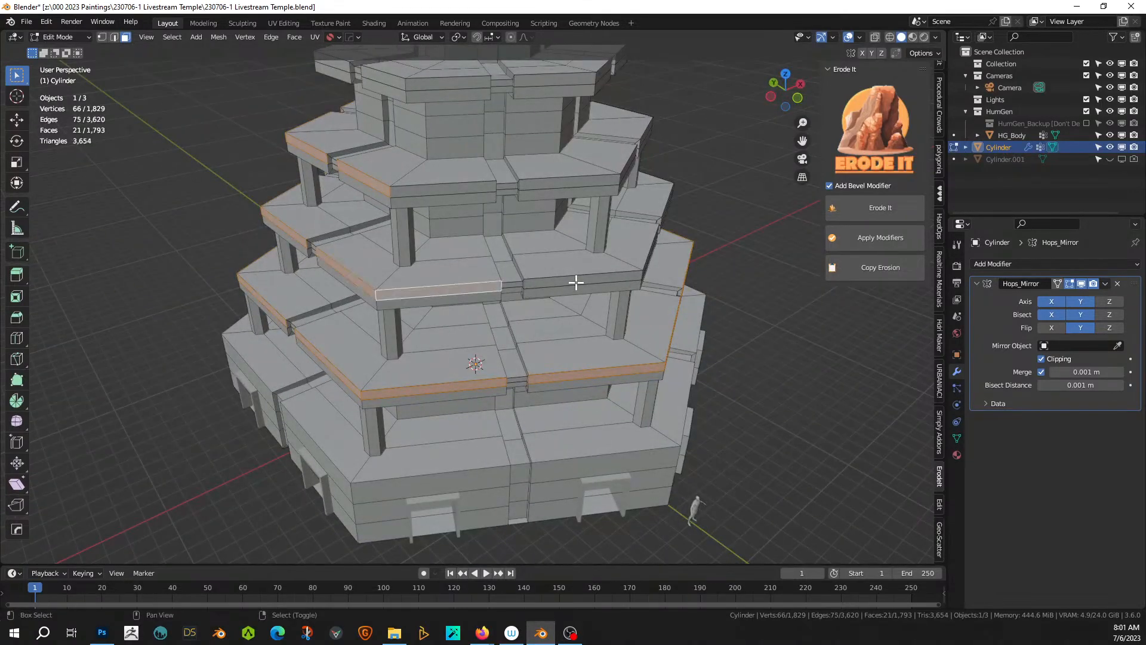
left_click(576, 283, "shift")
left_click(563, 182, "shift")
left_click(468, 183, "shift")
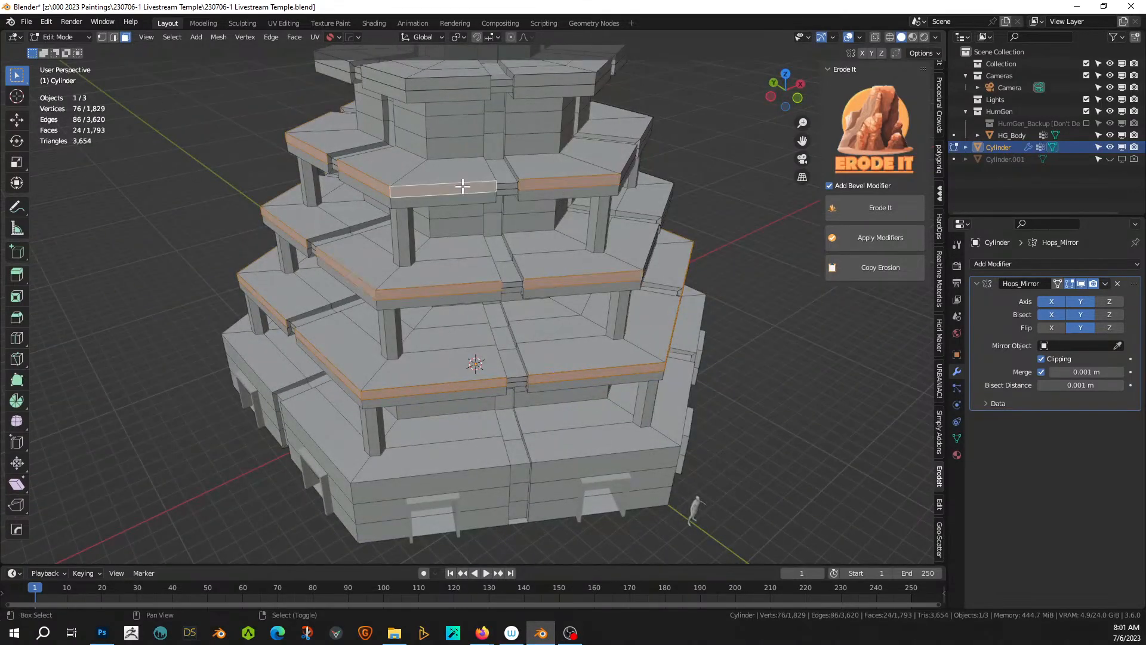
- Add the upper rim faces of the second and third overhanging slabs to the selection on the next two adjoining sides
middle_click_drag(468, 184, 580, 294)
left_click(502, 265, "shift")
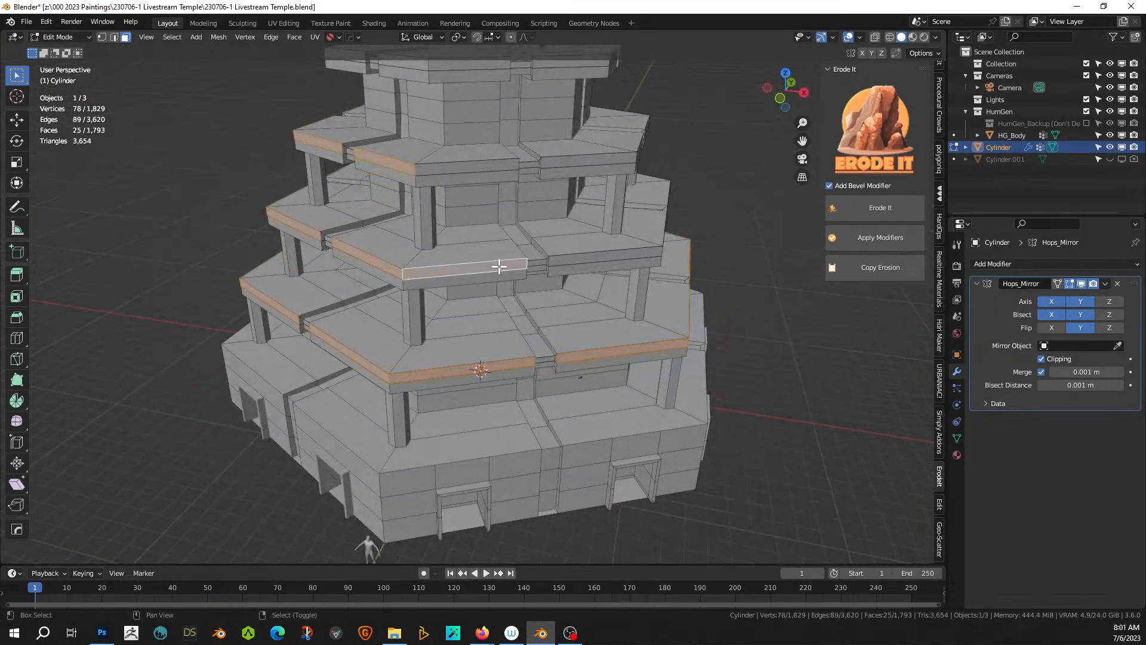
left_click(604, 258, "shift")
left_click(591, 160, "shift")
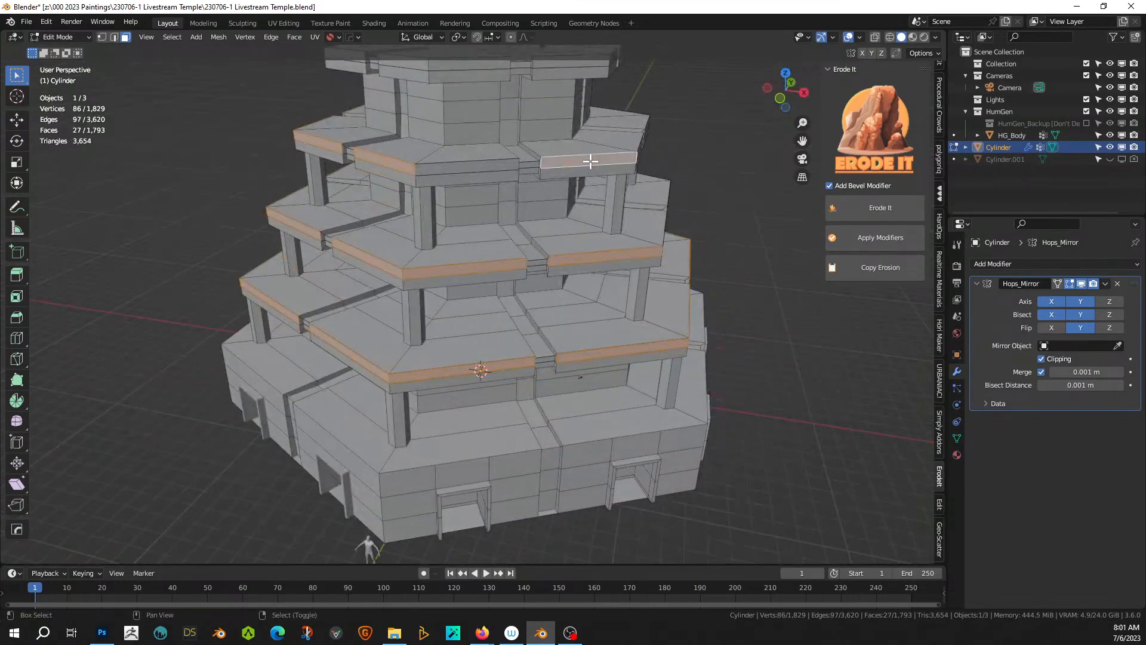
left_click(468, 161, "shift")
middle_click_drag(469, 161, 567, 320)
left_click(492, 290, "shift")
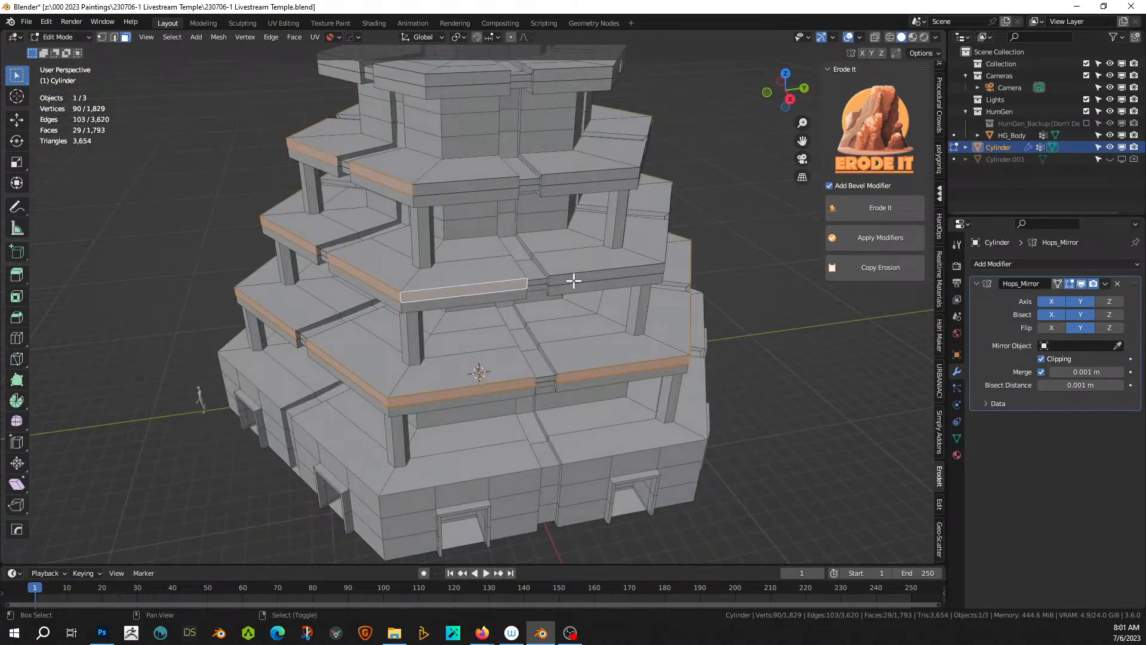
left_click(579, 279, "shift")
left_click(473, 183, "shift")
left_click(563, 179, "shift")
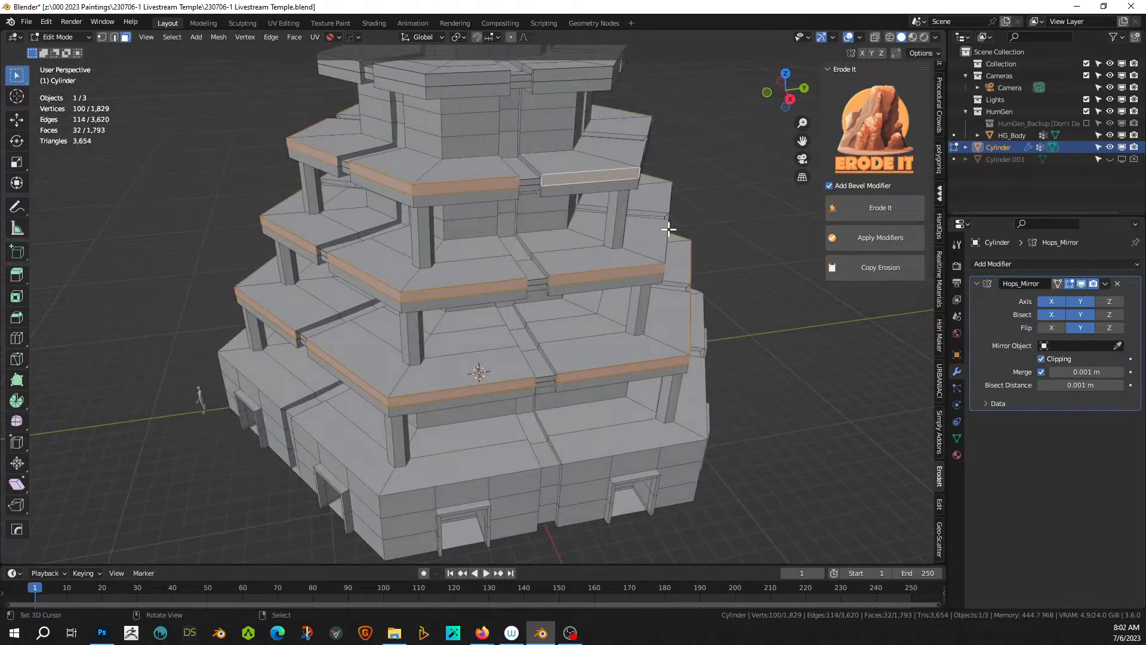
- Complete the selection of the second and third overhanging slabs' upper rims with the four faces on their last side
middle_click_drag(670, 231, 518, 304)
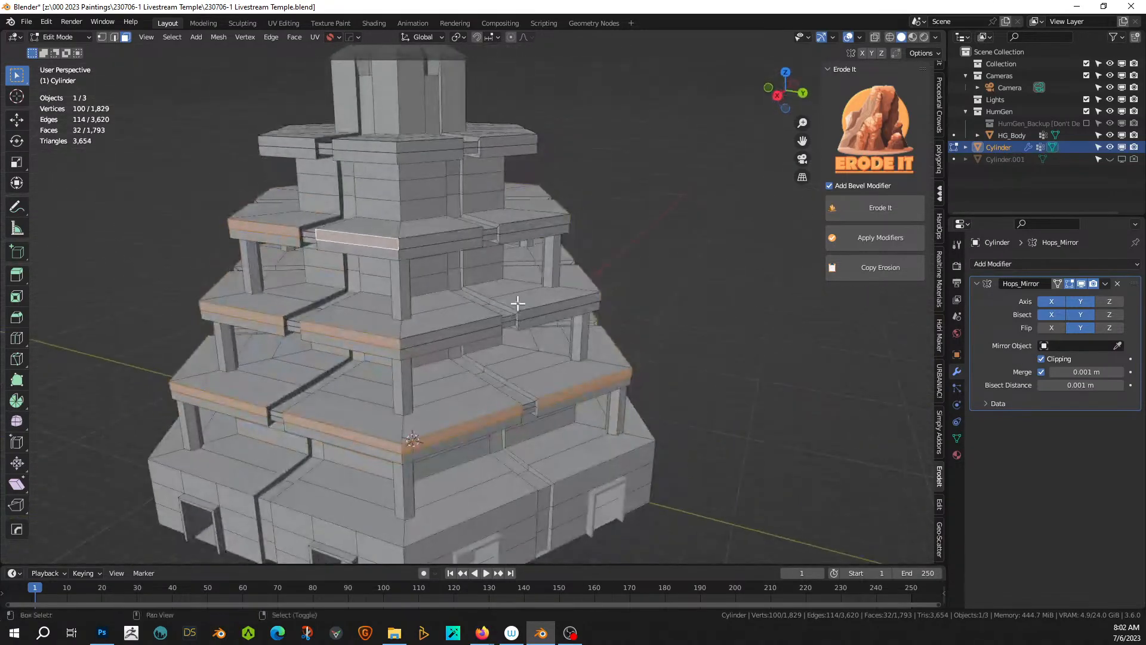
left_click(477, 328, "shift")
left_click(562, 308, "shift")
left_click(450, 241, "shift")
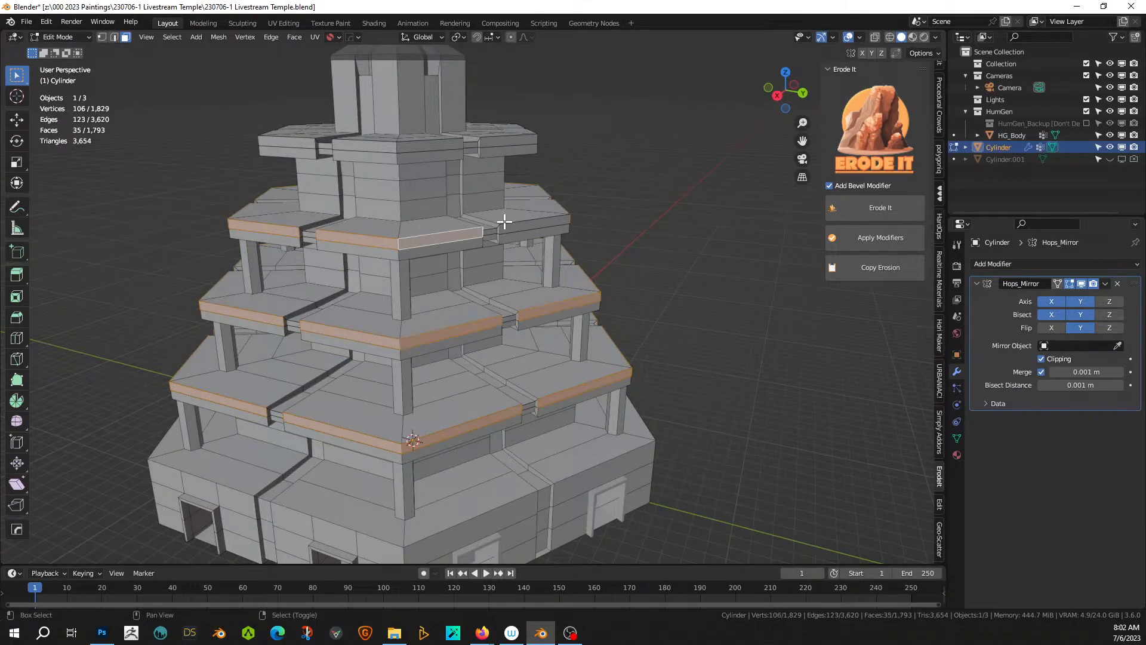
left_click(524, 222, "shift")
- Add the upper rim faces of the topmost overhanging slab to the selection on three adjoining sides, without the recessed gap faces
left_click(511, 142, "shift")
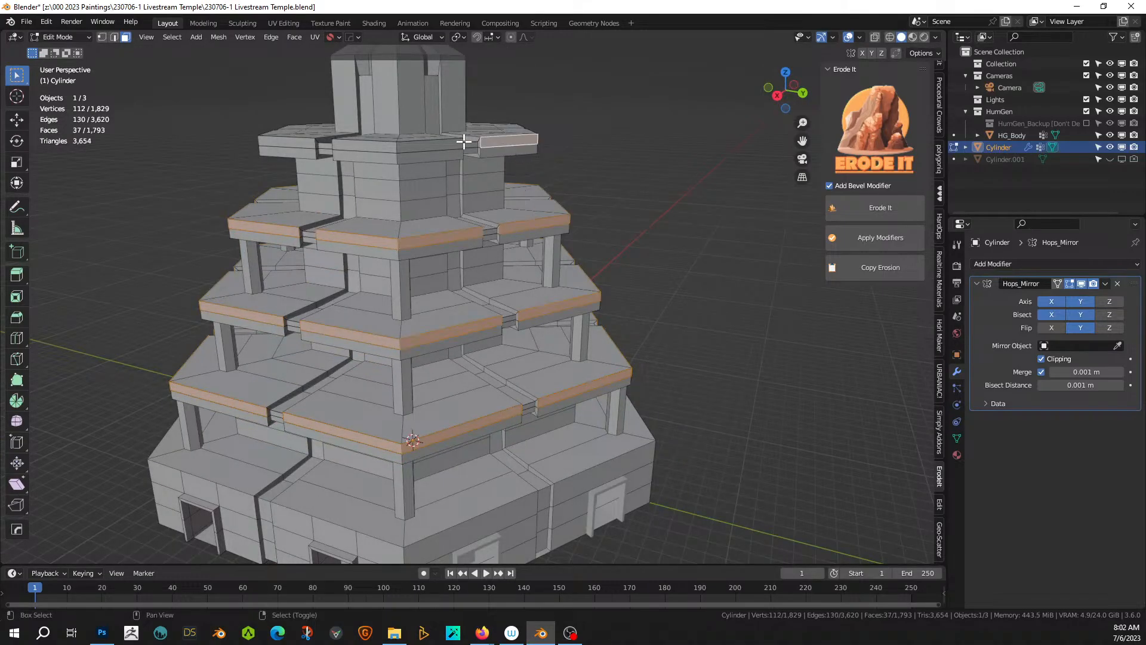
left_click(434, 145, "shift")
left_click(378, 147, "shift")
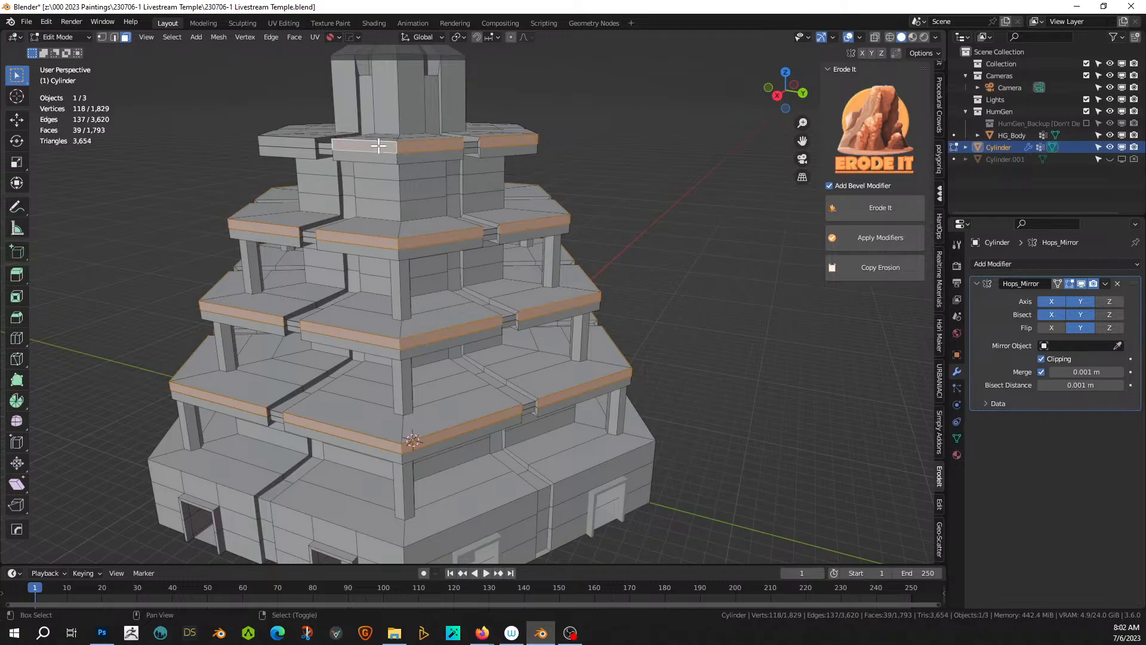
left_click(293, 141, "shift")
middle_click_drag(292, 141, 397, 191)
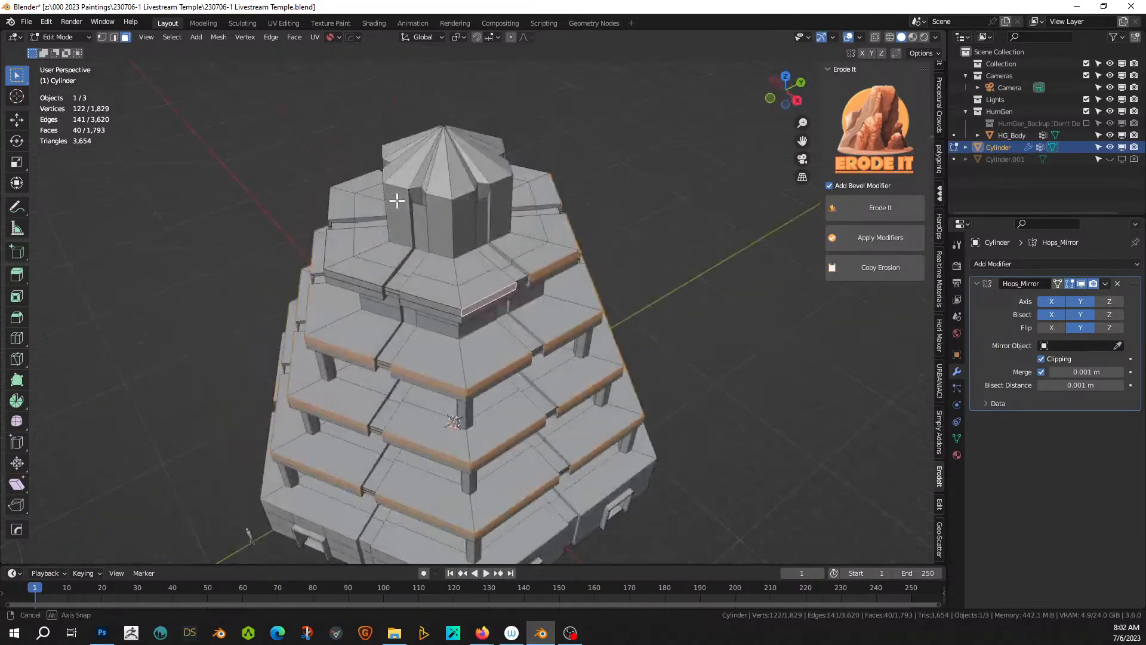
left_click(432, 311, "shift")
left_click(366, 280, "shift")
- Add the upper rim faces on the remaining three sides of the topmost overhanging slab to the selection
middle_click_drag(366, 279, 571, 220)
left_click(527, 252, "shift")
left_click(450, 238, "shift")
left_click(571, 220, "shift")
left_click(468, 213, "shift")
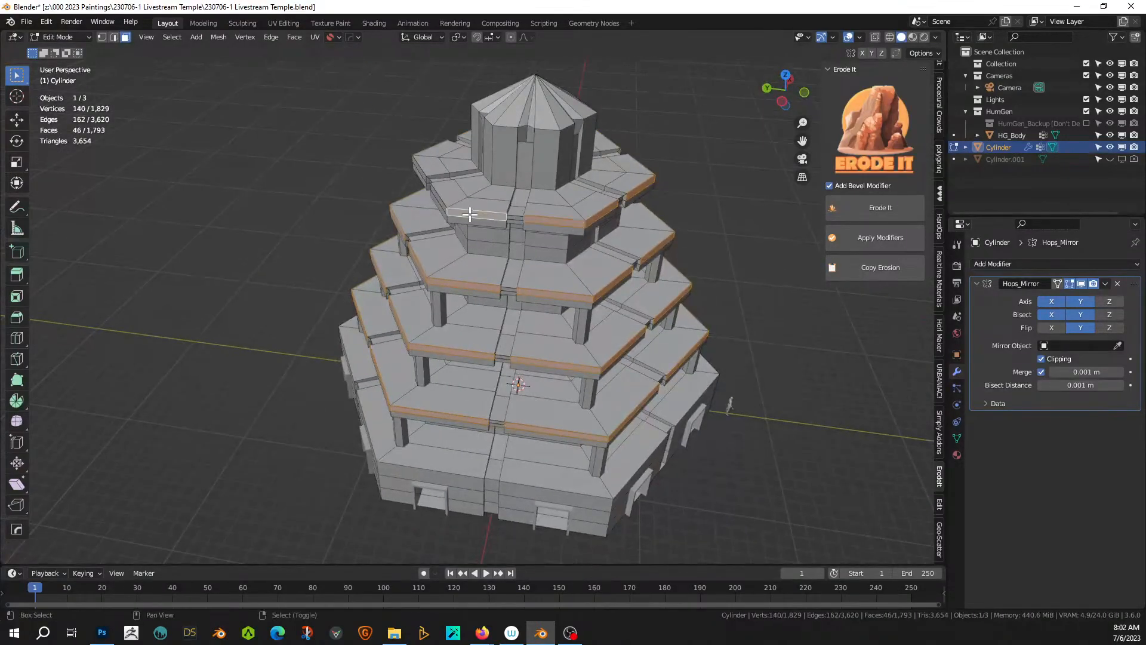
middle_click_drag(468, 213, 513, 195)
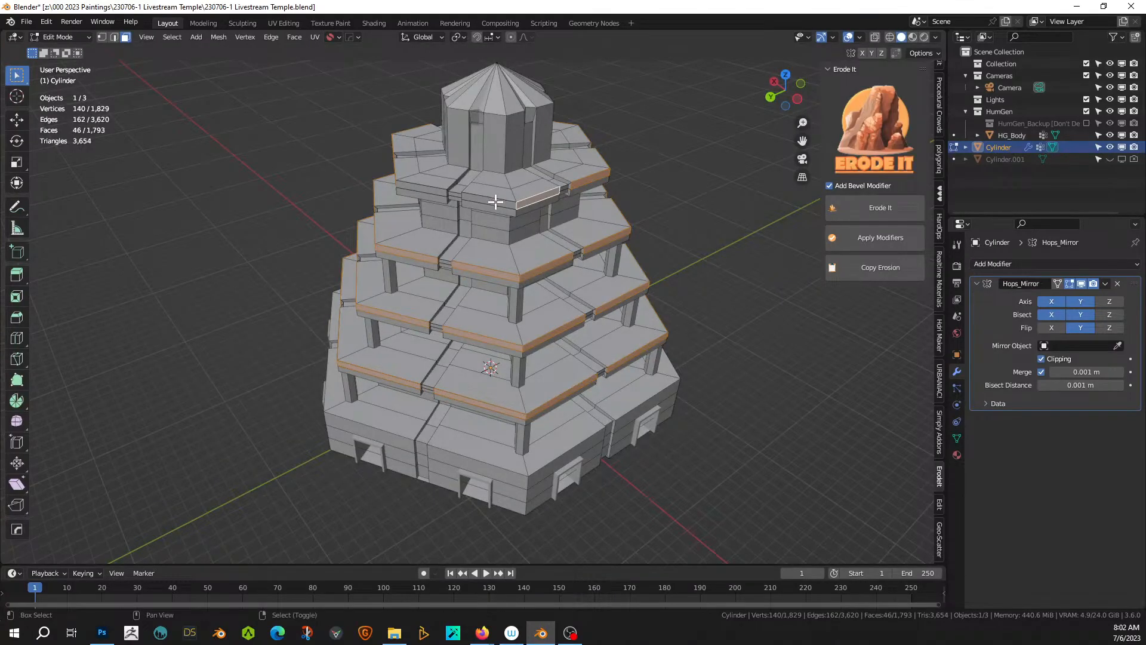
left_click(494, 202, "shift")
left_click(440, 192, "shift")
- Extrude the selected upper rim faces of all four overhanging slabs about 1.28 m outward along their normals
middle_click_drag(537, 307, 493, 323)
scroll(493, 323, "up", 3)
key("alt+e")
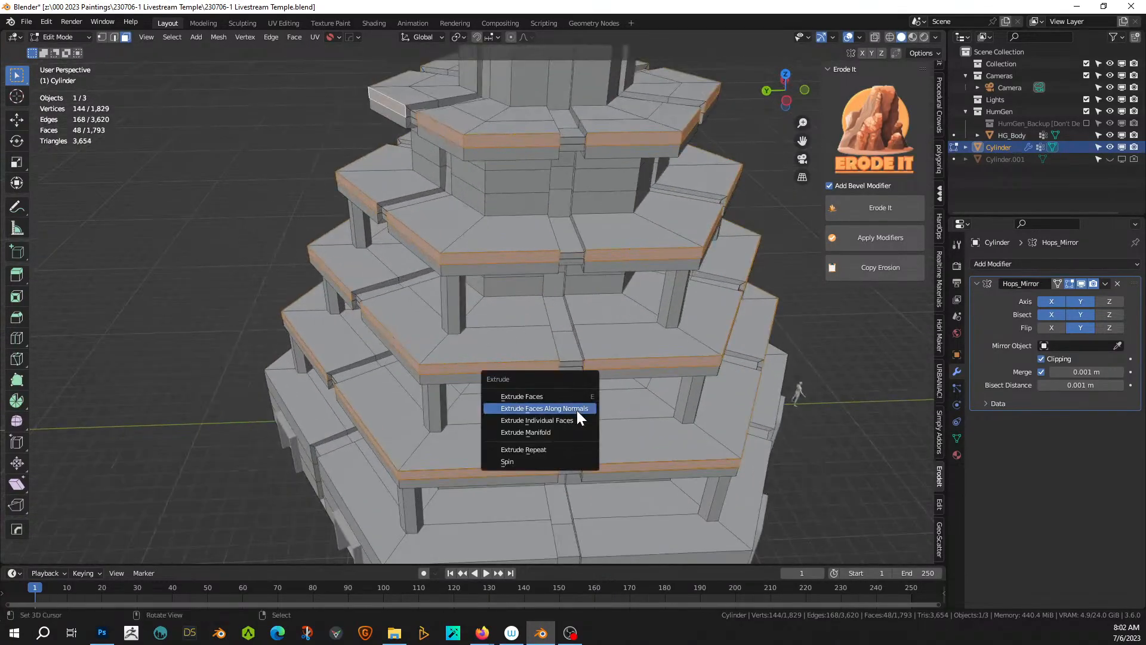
left_click(577, 412)
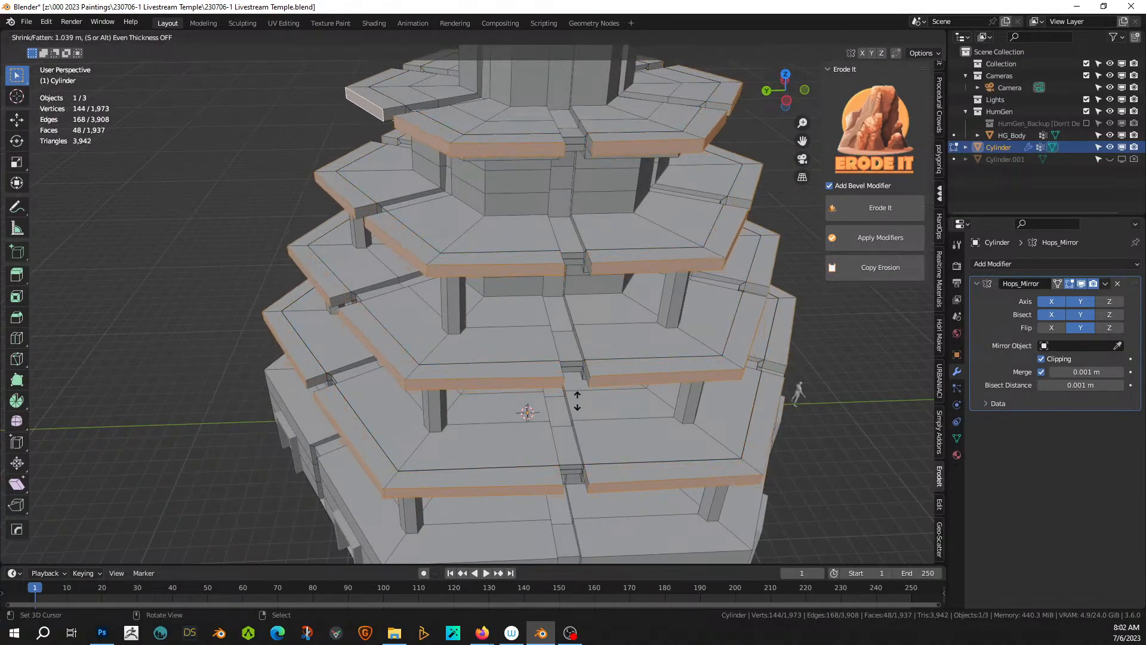
left_click(576, 418)
- Set the pivot to individual origins and scale the extruded rim faces to about 0.387 along global Z
middle_click_drag(573, 469, 552, 345)
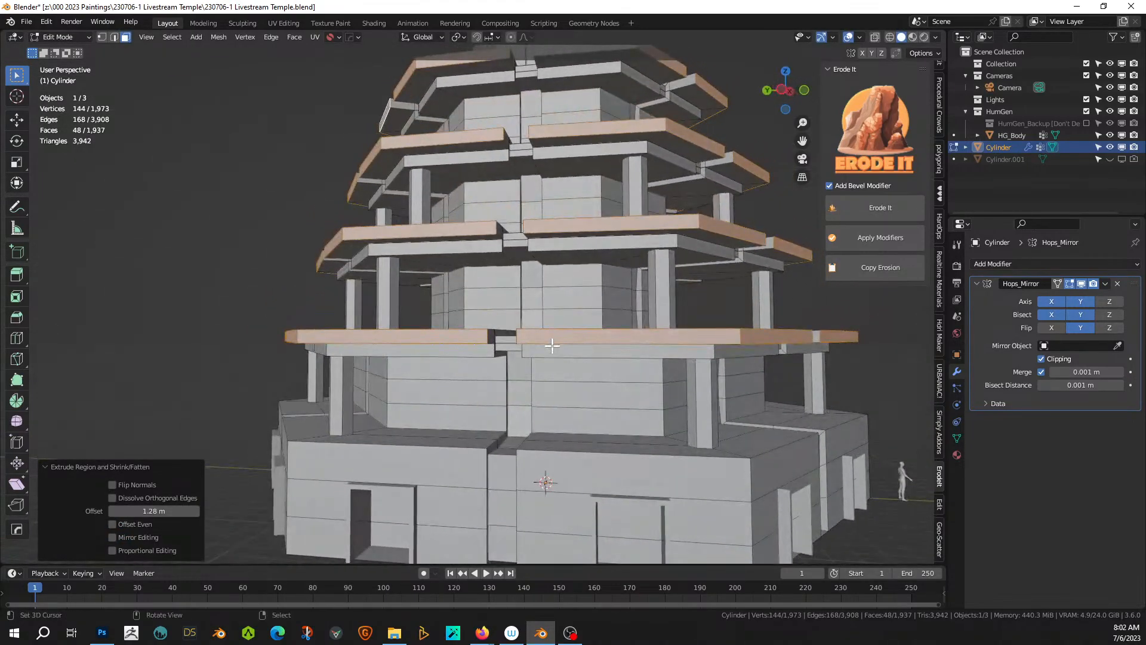
left_click(462, 35)
left_click(486, 77)
key("s")
key("z")
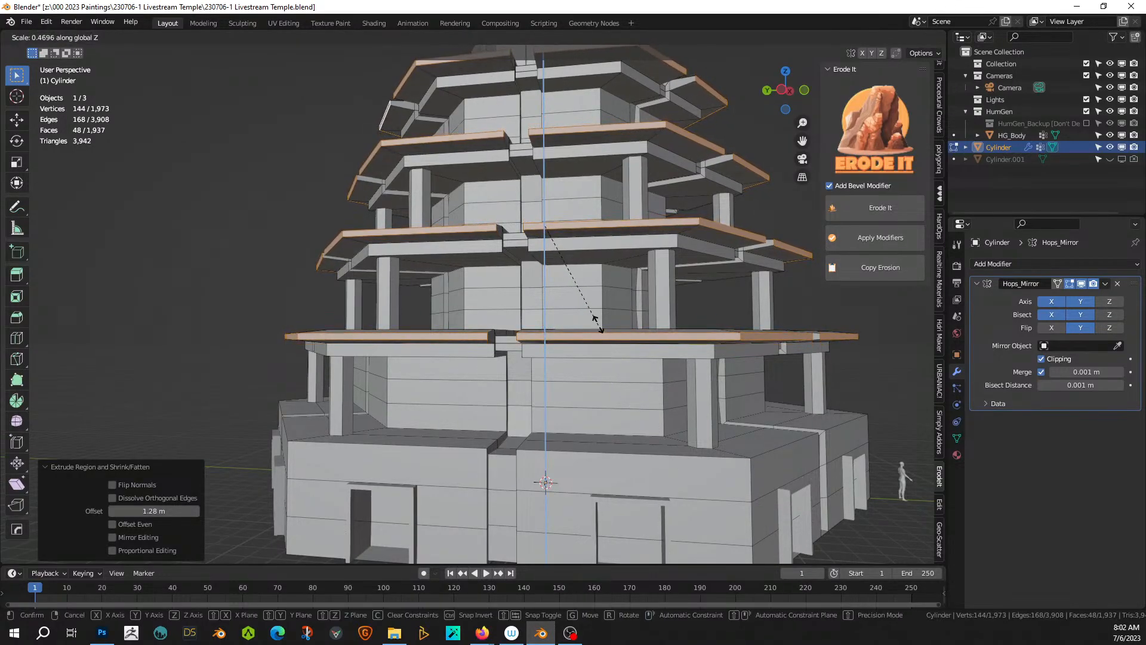
left_click(594, 305)
middle_click_drag(594, 305, 505, 309)
scroll(566, 334, "down", 1)
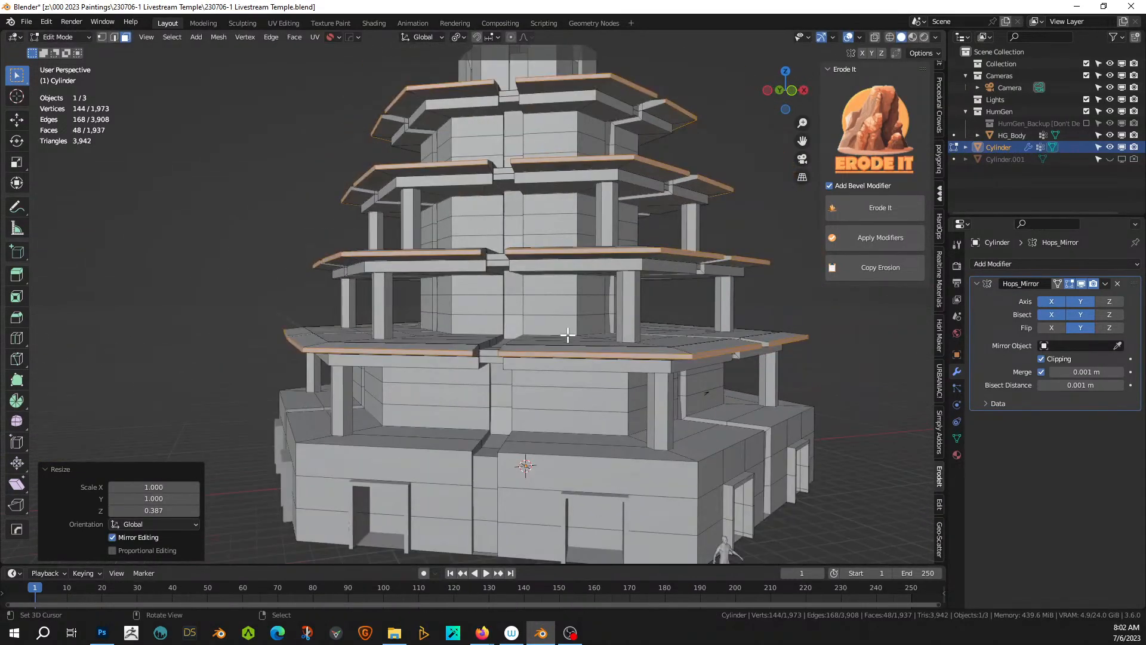
- Move the thinned rim faces about 0.65 m down along global Z so the slab edges slope like eaves
middle_click_drag(568, 335, 618, 340)
scroll(592, 338, "down", 2)
scroll(592, 337, "down", 1)
scroll(606, 354, "up", 2)
scroll(619, 340, "up", 1)
key("g")
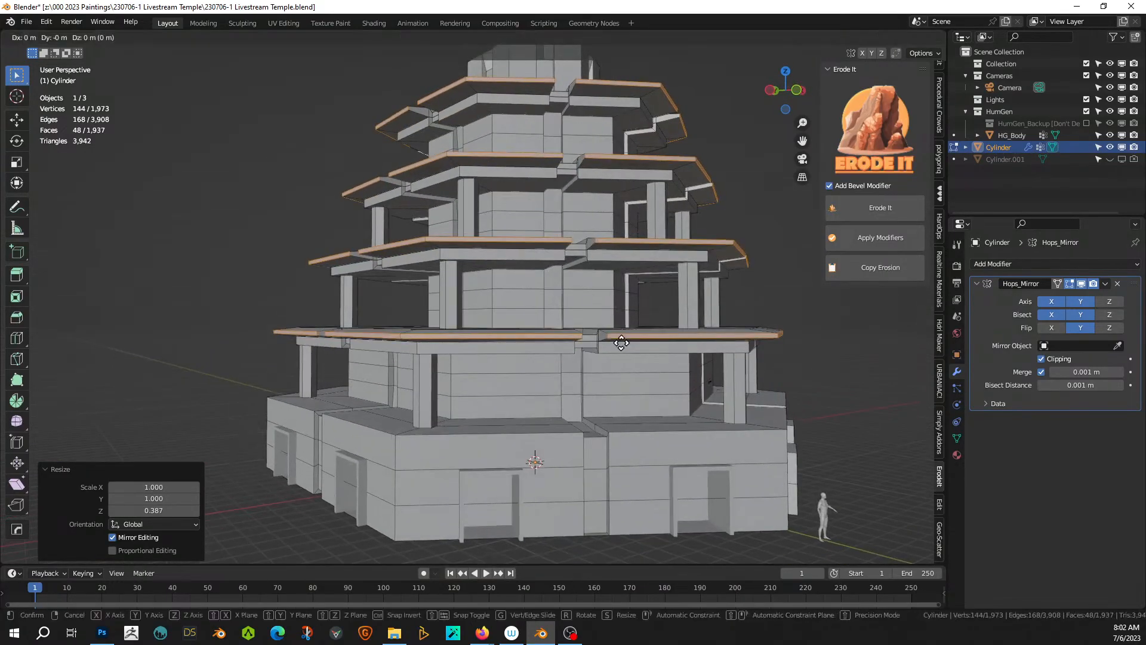
key("z")
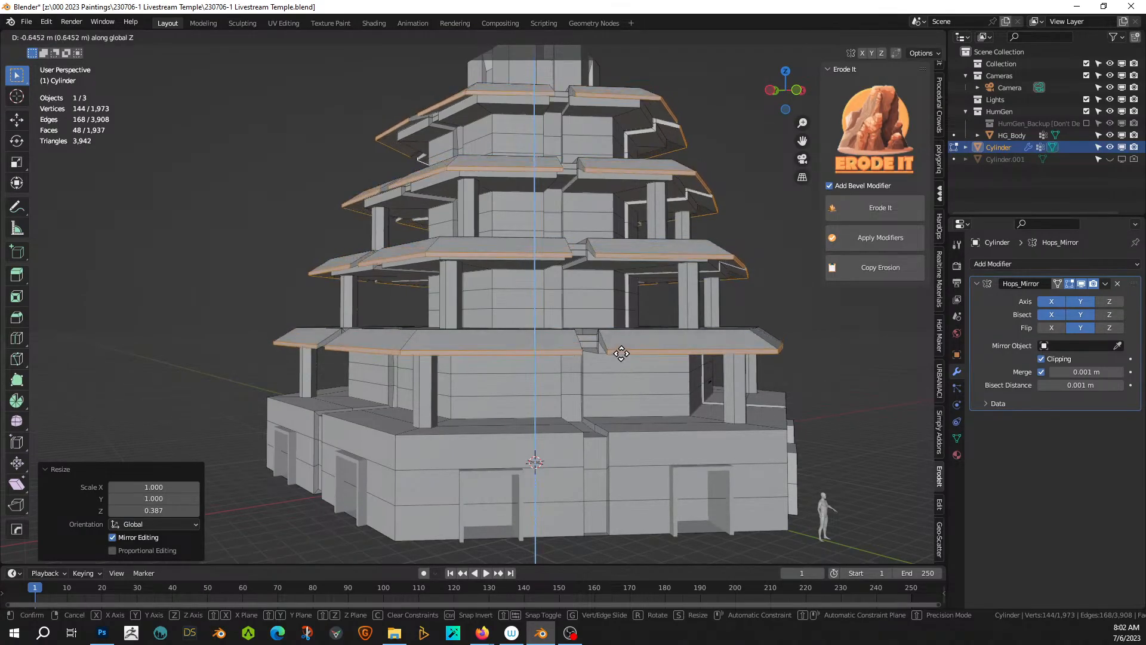
left_click(622, 354)
- Examine the sloped eaves of the temple from above and at different distances, with all faces deselected
scroll(615, 359, "up", 2)
middle_click_drag(615, 366, 574, 490)
scroll(534, 384, "down", 3)
scroll(539, 383, "down", 3)
scroll(571, 376, "up", 3)
scroll(514, 435, "up", 3)
scroll(556, 437, "down", 3)
left_click(749, 474)
scroll(620, 476, "up", 4)
scroll(574, 491, "down", 2)
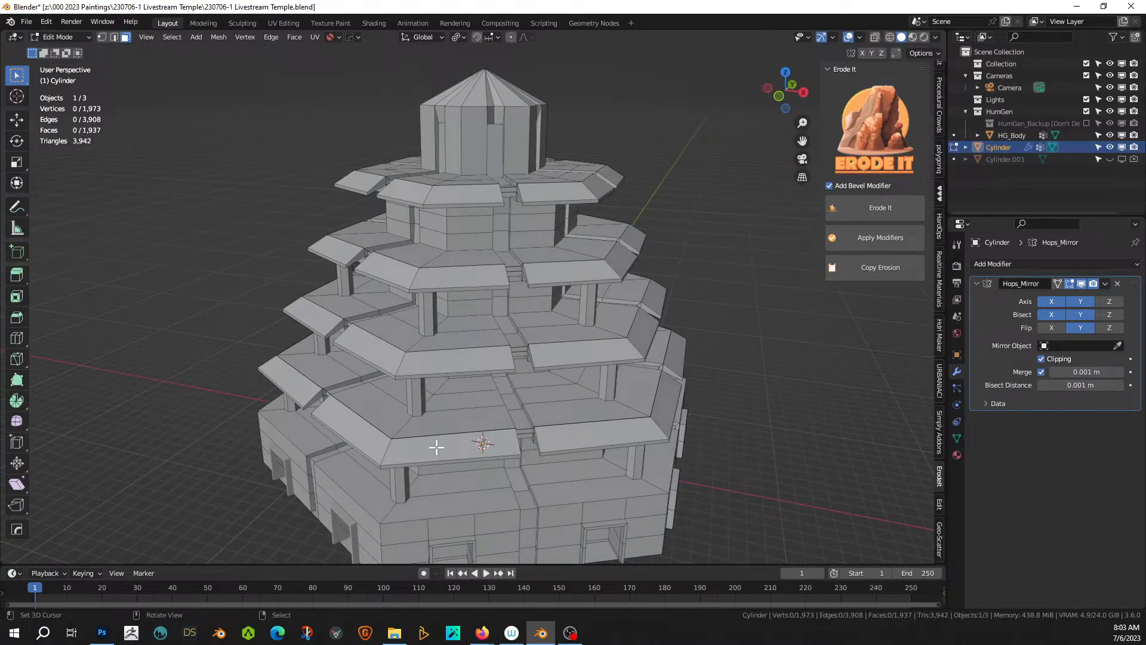
- Select the eight sloped eave faces of all four overhanging slabs on one side of the temple
left_click(435, 451)
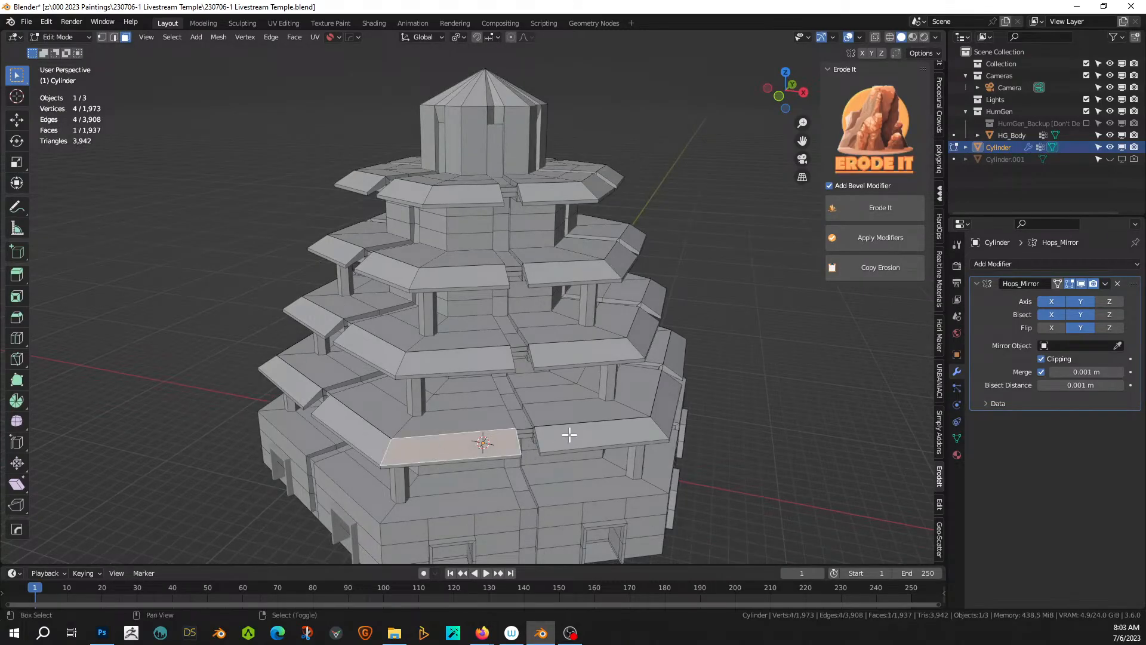
left_click(538, 442, "shift")
left_click(559, 349, "shift")
left_click(479, 354, "shift")
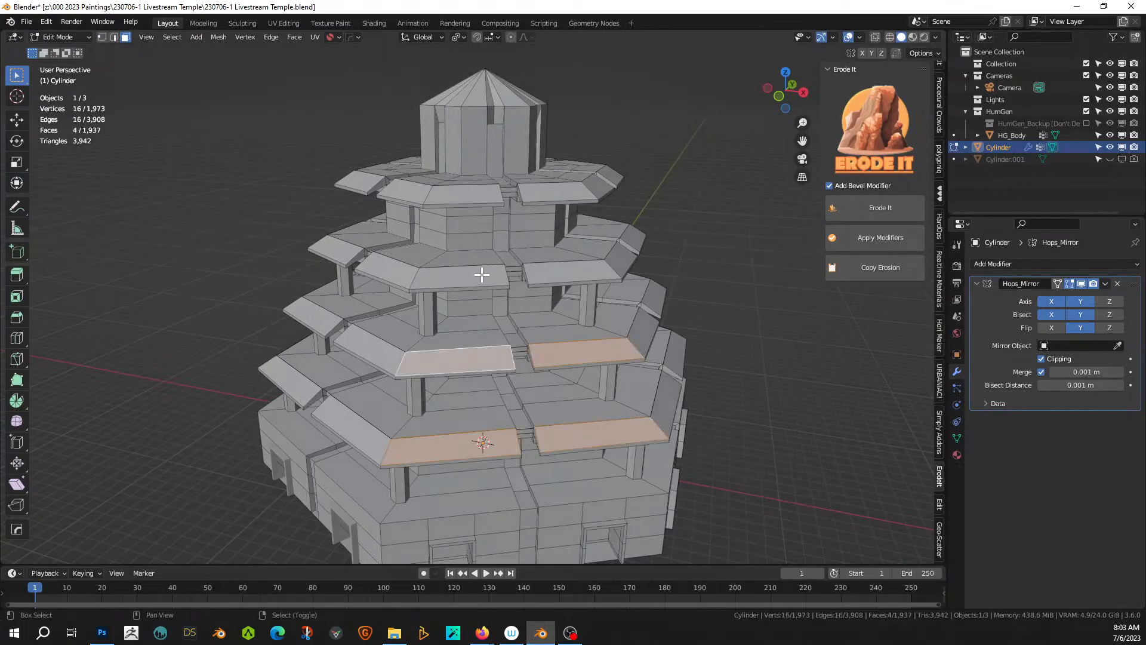
left_click(482, 275, "shift")
left_click(568, 273, "shift")
left_click(554, 192, "shift")
left_click(460, 191, "shift")
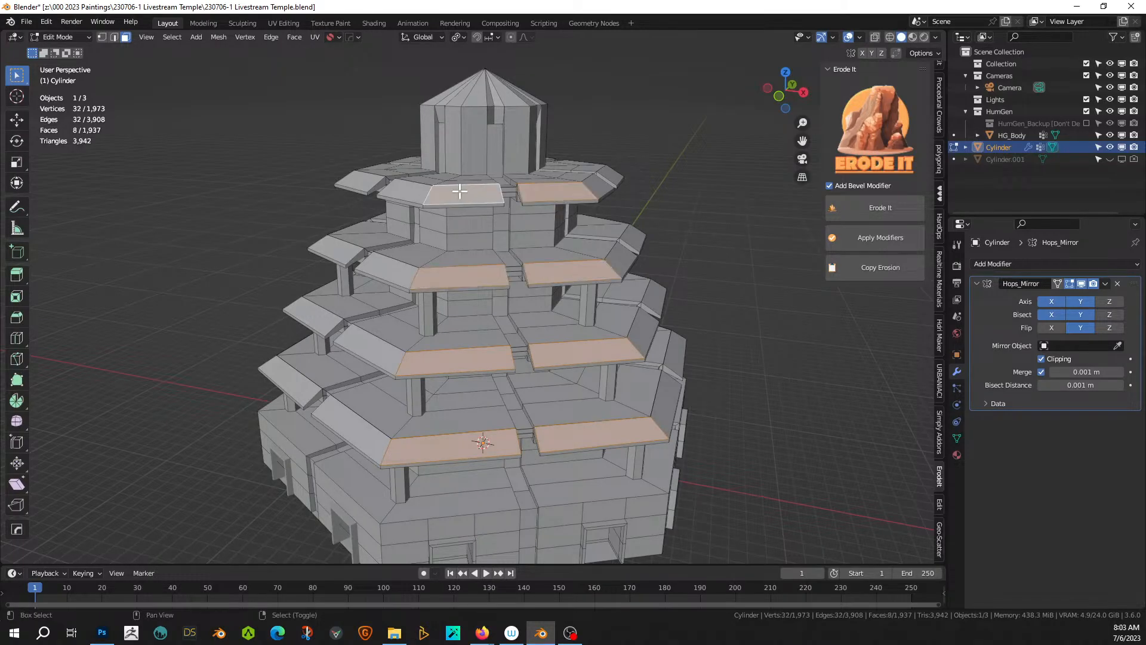
- Add the eight sloped eave faces of all four slabs on the adjoining side to the selection
left_click(394, 191, "shift")
left_click(364, 178, "shift")
left_click(338, 246, "shift")
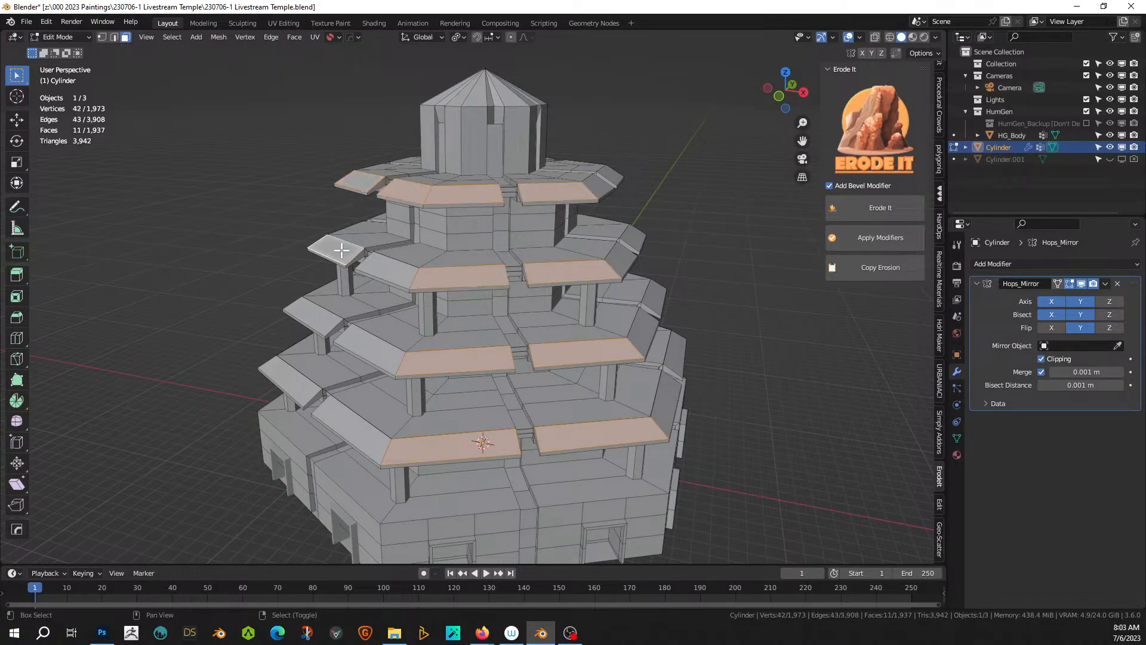
left_click(369, 263, "shift")
left_click(362, 345, "shift")
left_click(309, 313, "shift")
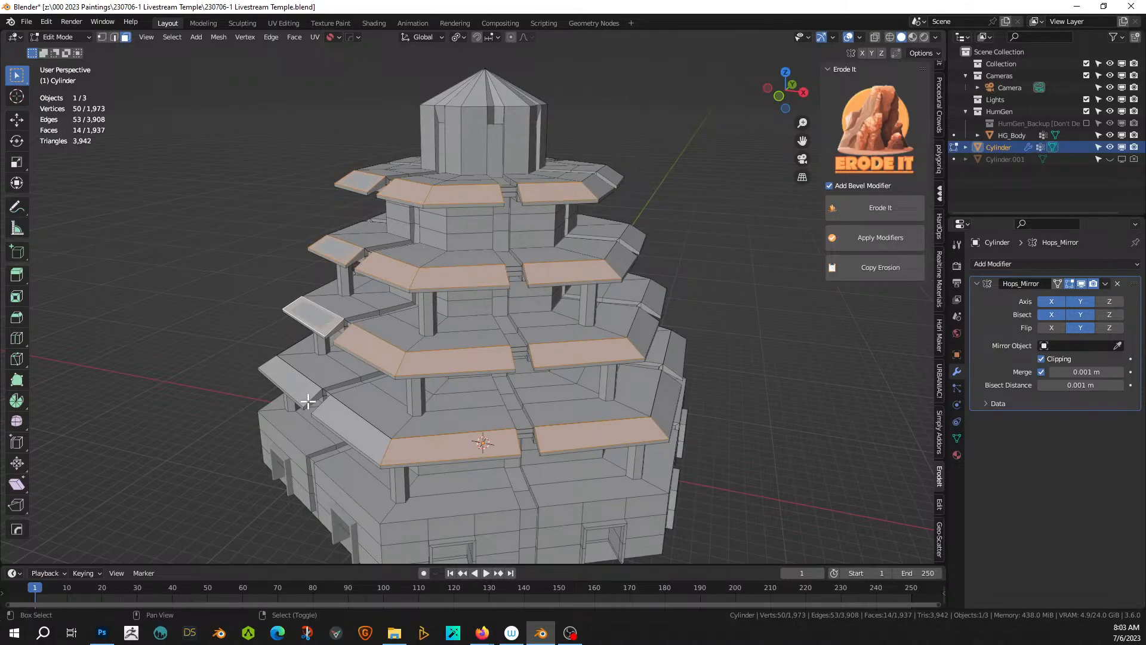
left_click(301, 388, "shift")
left_click(354, 427, "shift")
- Extend the selection with the sloped eave faces of all four slabs on a third side of the temple
middle_click_drag(354, 428, 424, 453)
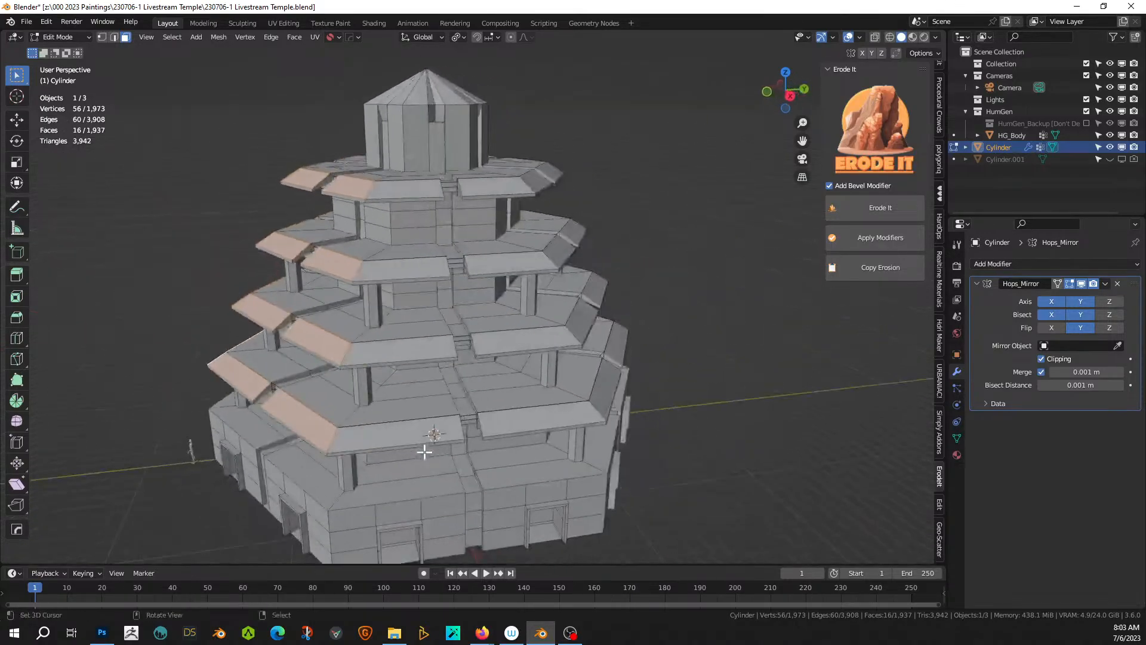
left_click(461, 424, "shift")
left_click(559, 415, "shift")
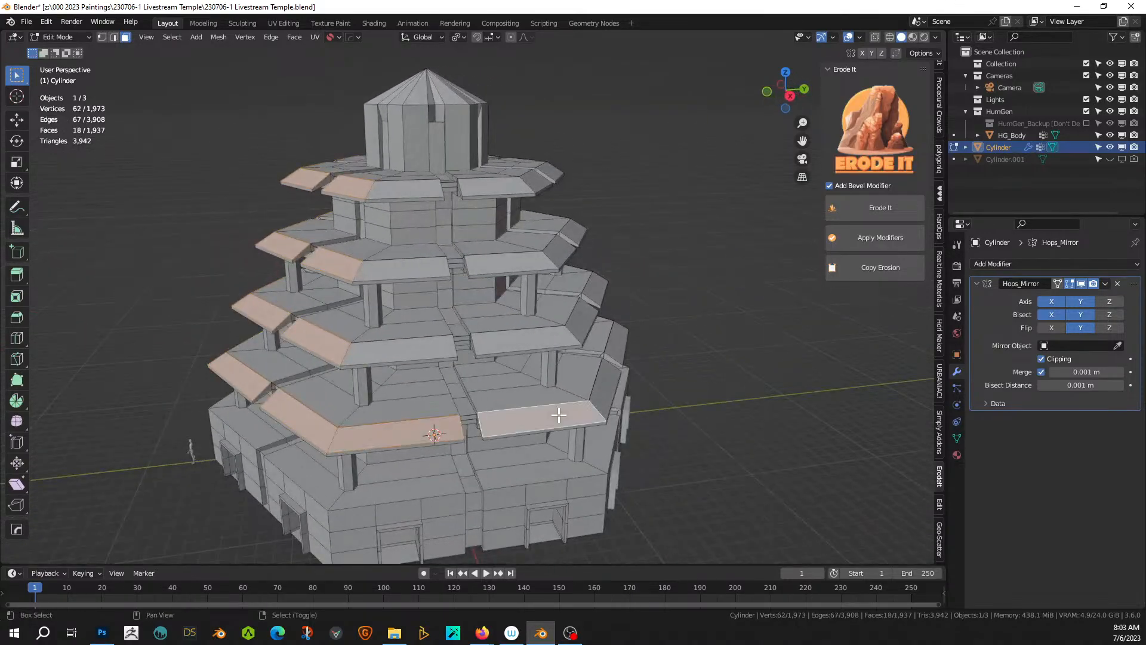
left_click(540, 340, "shift")
left_click(439, 343, "shift")
left_click(426, 264, "shift")
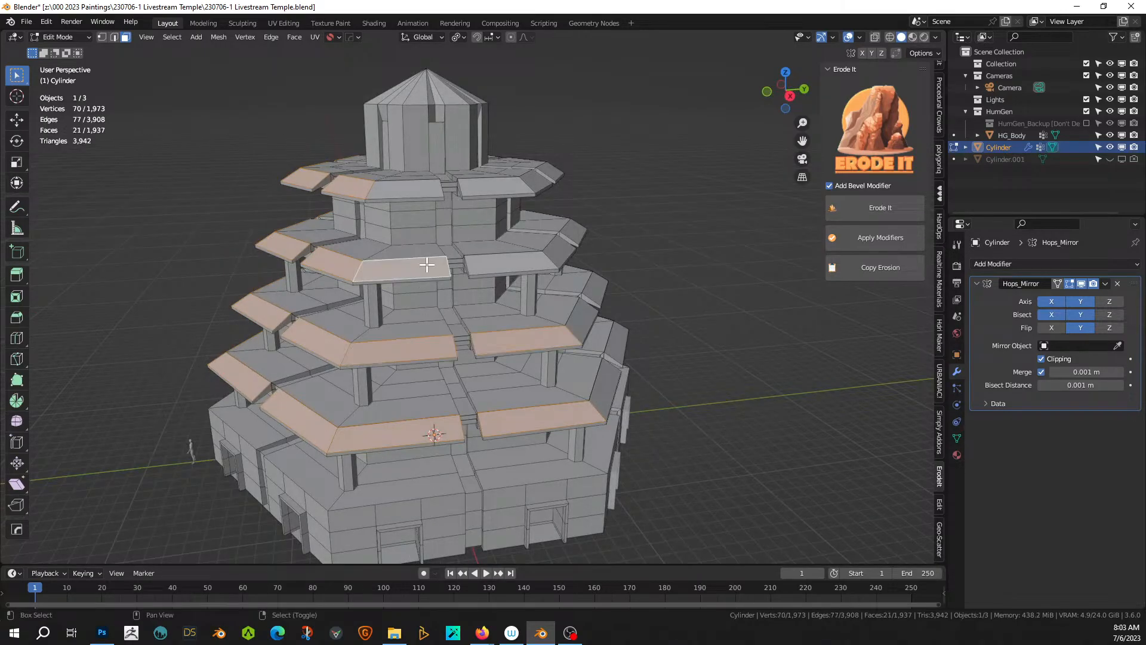
left_click(503, 256, "shift")
left_click(502, 187, "shift")
left_click(424, 190, "shift")
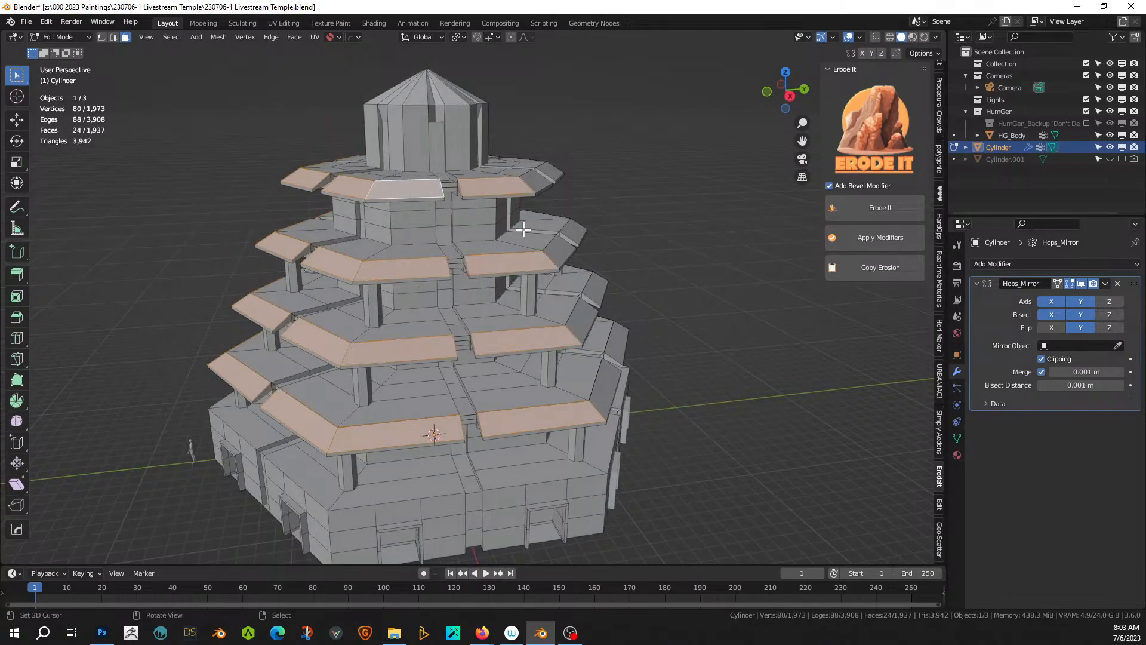
- Extend the selection with the sloped eave faces of all four slabs on a fourth side of the temple
middle_click_drag(525, 230, 407, 405)
left_click(335, 403, "shift")
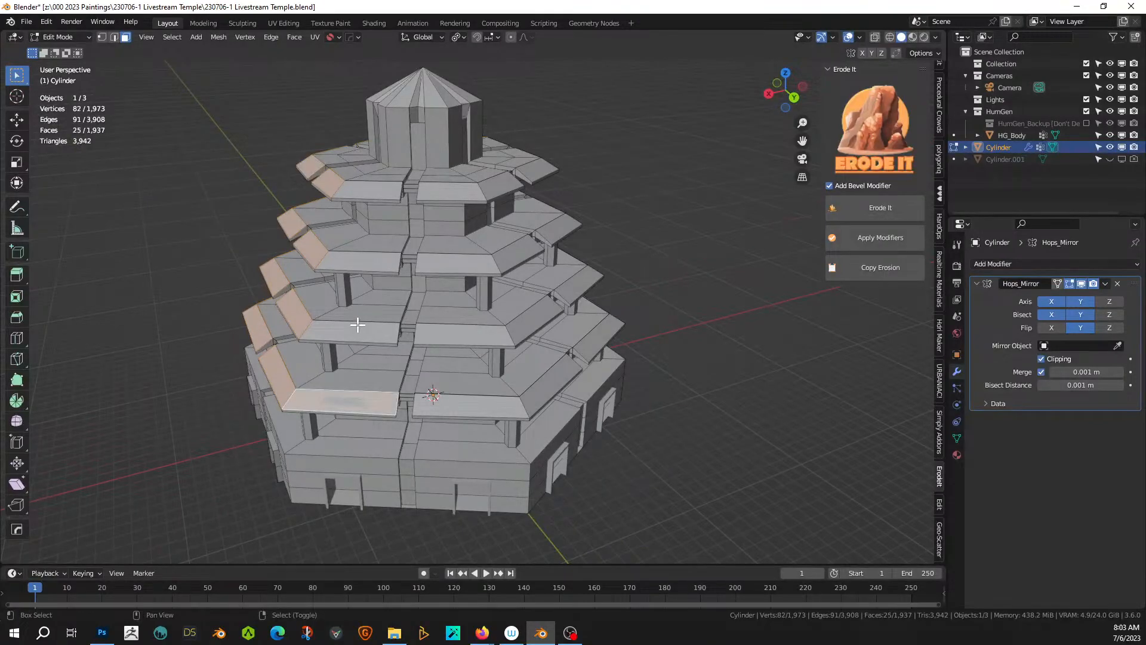
left_click(360, 324, "shift")
left_click(366, 267, "shift")
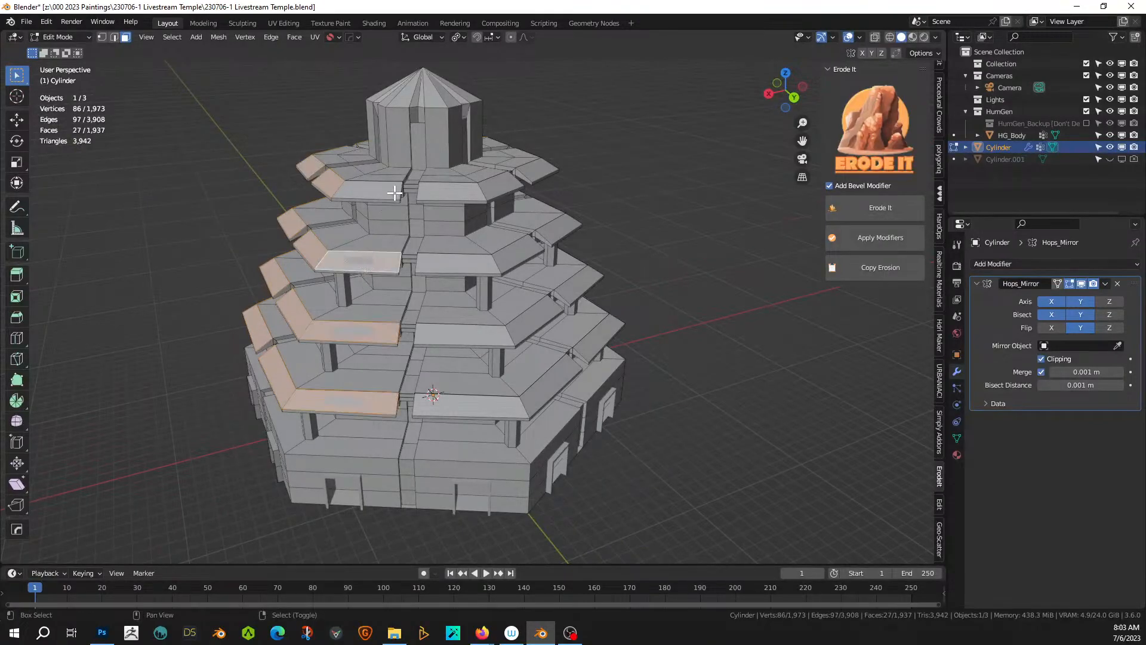
left_click(394, 193, "shift")
left_click(443, 192, "shift")
left_click(445, 258, "shift")
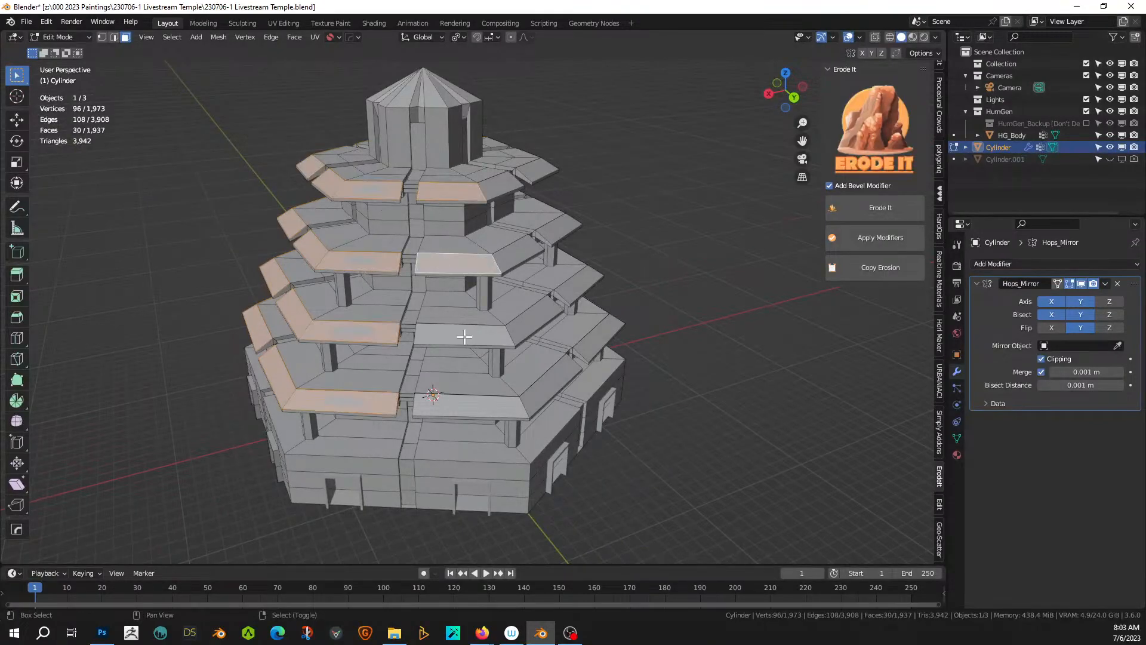
left_click(465, 337, "shift")
left_click(475, 404, "shift")
- Extend the selection with the sloped eave faces of all four slabs on a fifth side of the temple
left_click(547, 391, "shift")
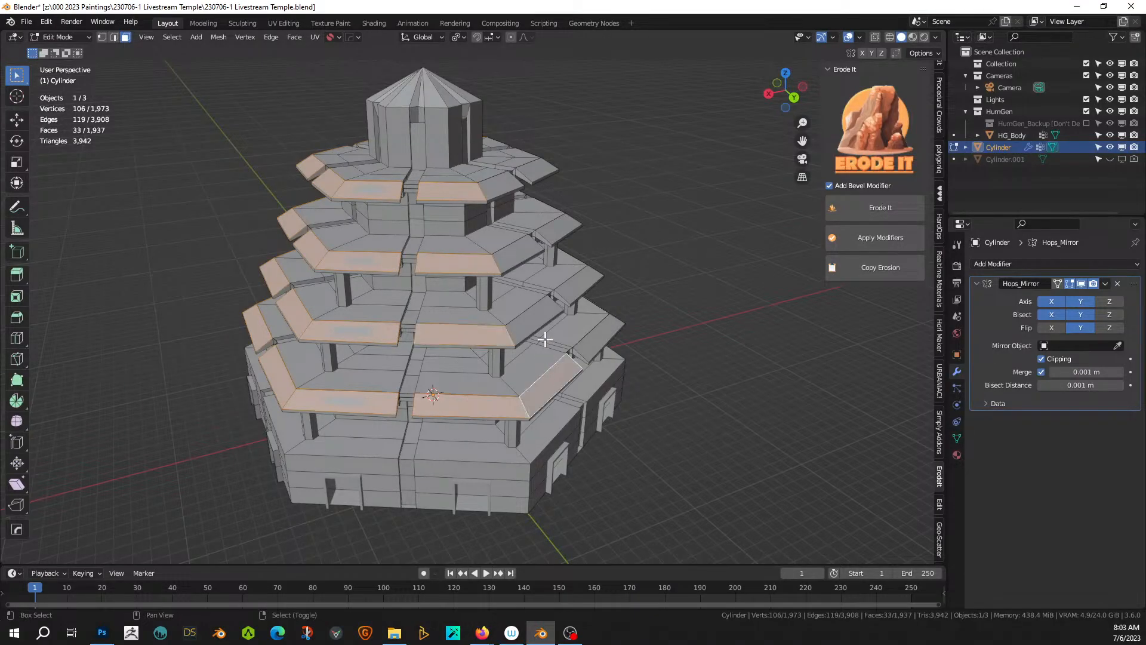
left_click(542, 314, "shift")
left_click(521, 246, "shift")
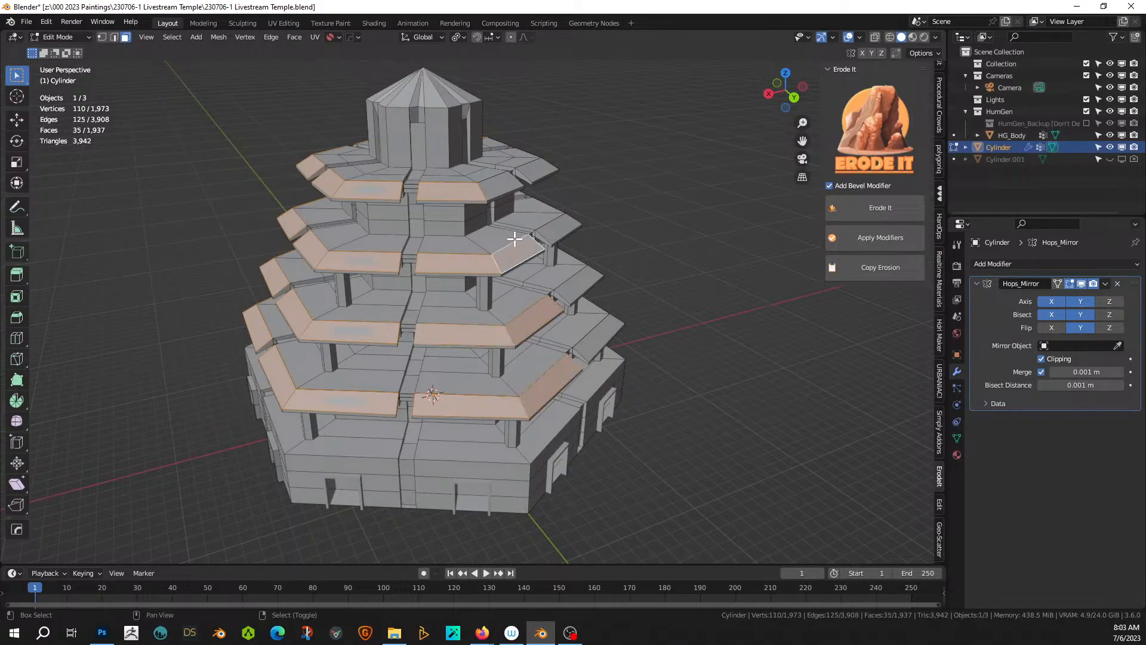
left_click(501, 186, "shift")
left_click(540, 170, "shift")
left_click(566, 232, "shift")
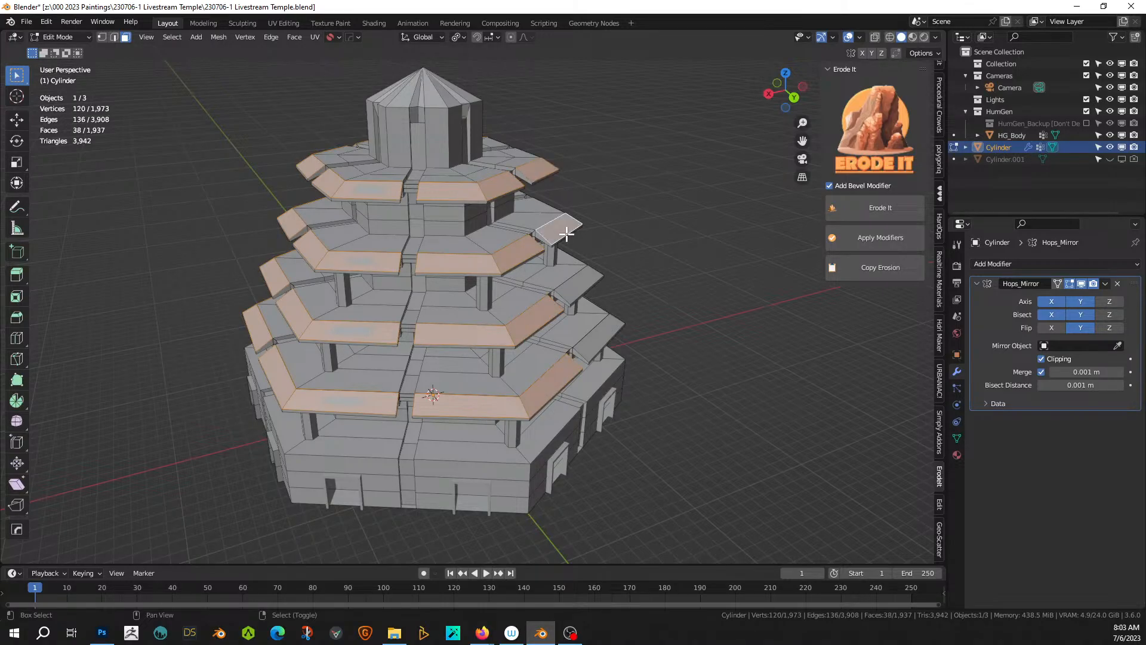
left_click(584, 288, "shift")
left_click(604, 332, "shift")
- Extend the selection with the sloped eave faces of all four slabs on the last remaining side of the temple
middle_click_drag(679, 409, 558, 419)
left_click(565, 383, "shift")
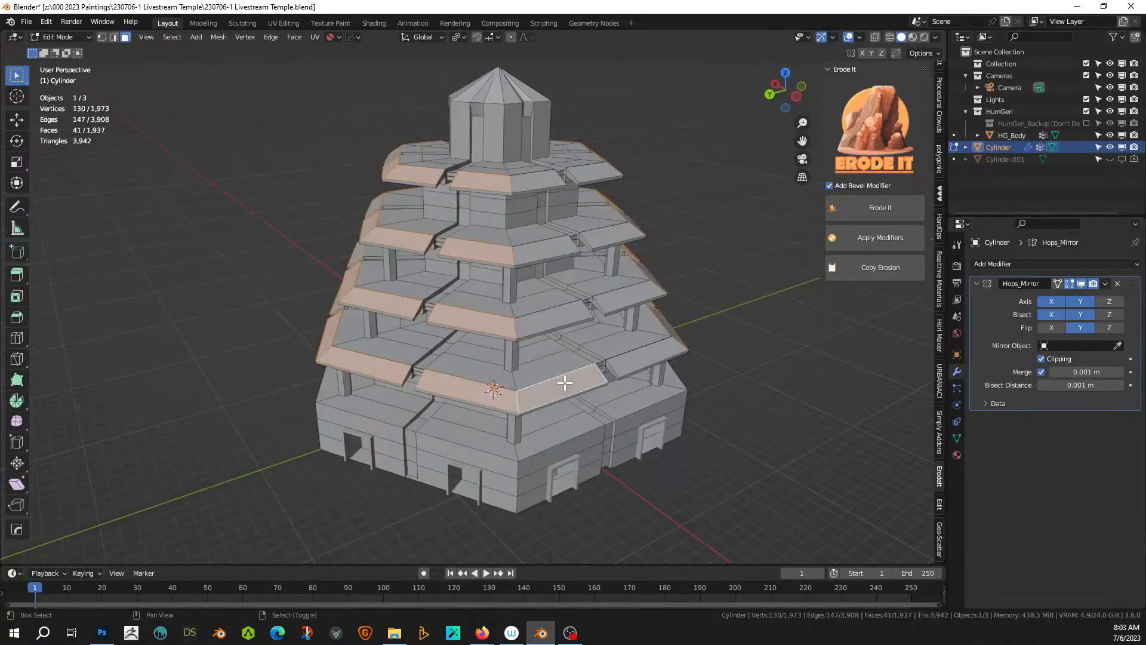
left_click(651, 359, "shift")
left_click(647, 291, "shift")
left_click(566, 317, "shift")
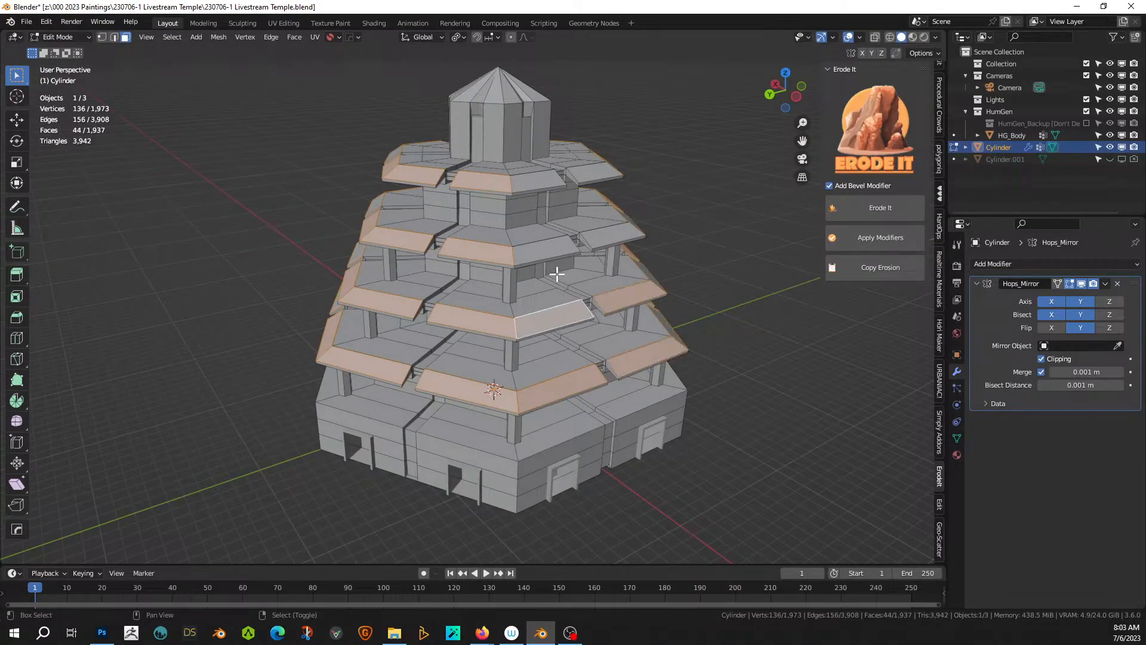
left_click(553, 249, "shift")
left_click(620, 230, "shift")
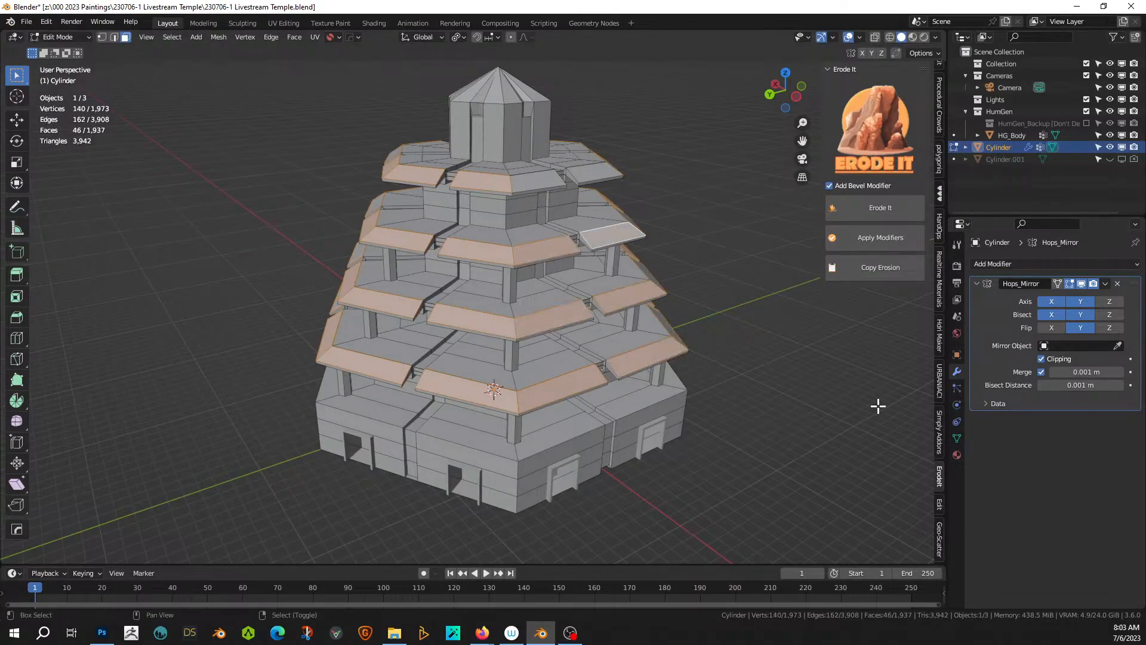
left_click(596, 173, "shift")
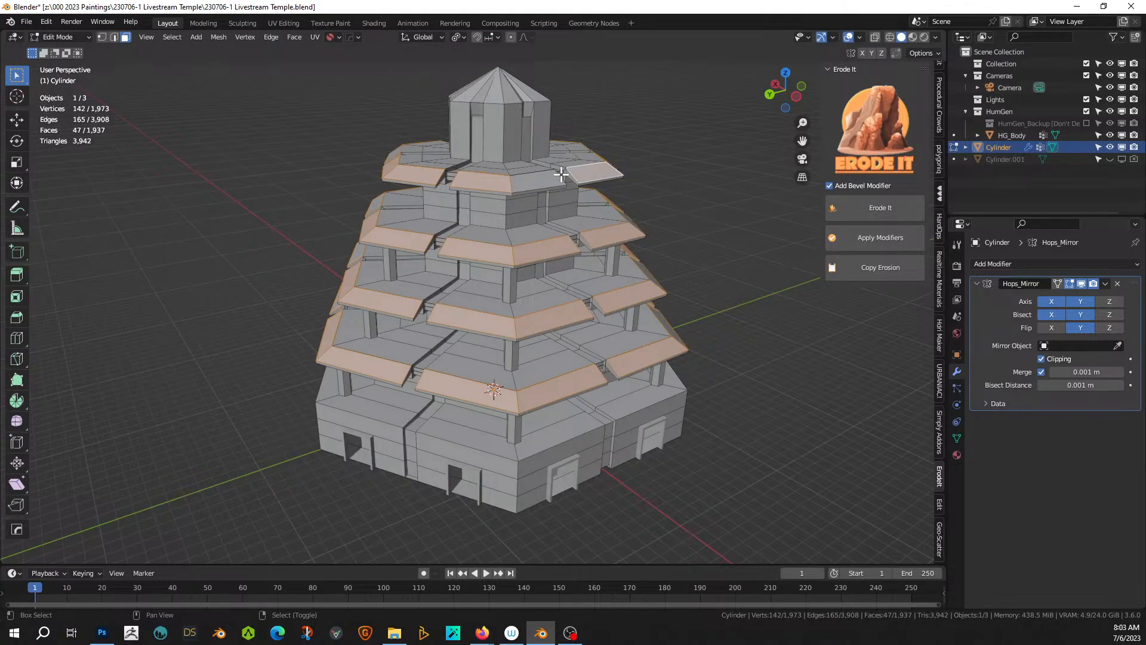
left_click(541, 179, "shift")
- Inset all the selected eave faces individually with a thickness of about 0.37 m
middle_click_drag(747, 446, 684, 459)
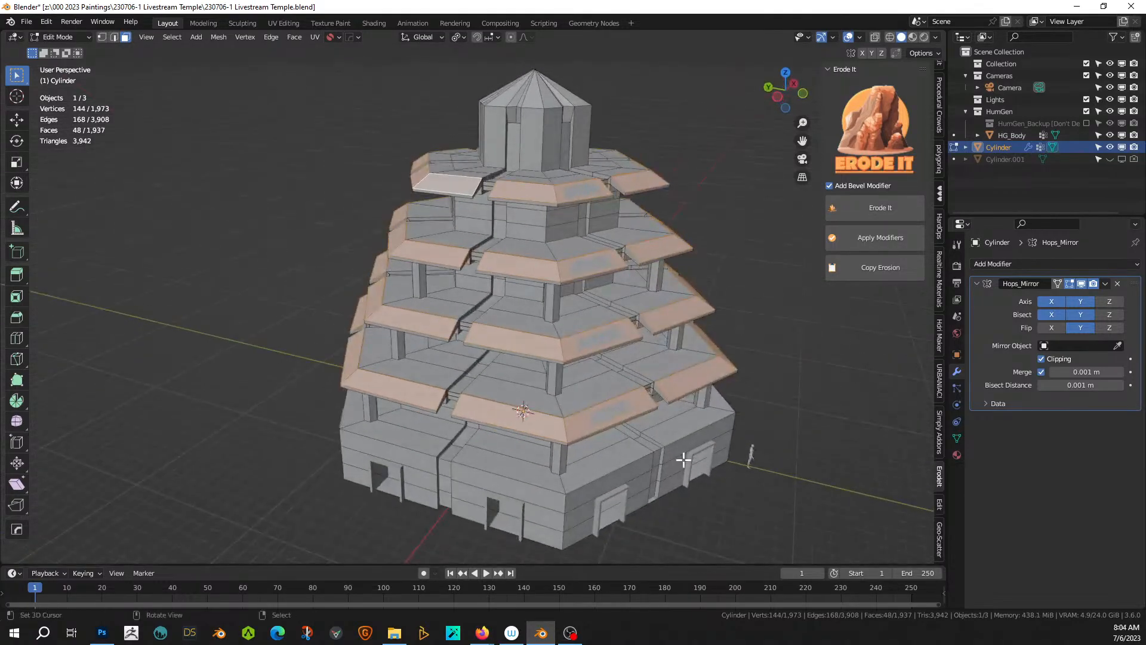
key("i")
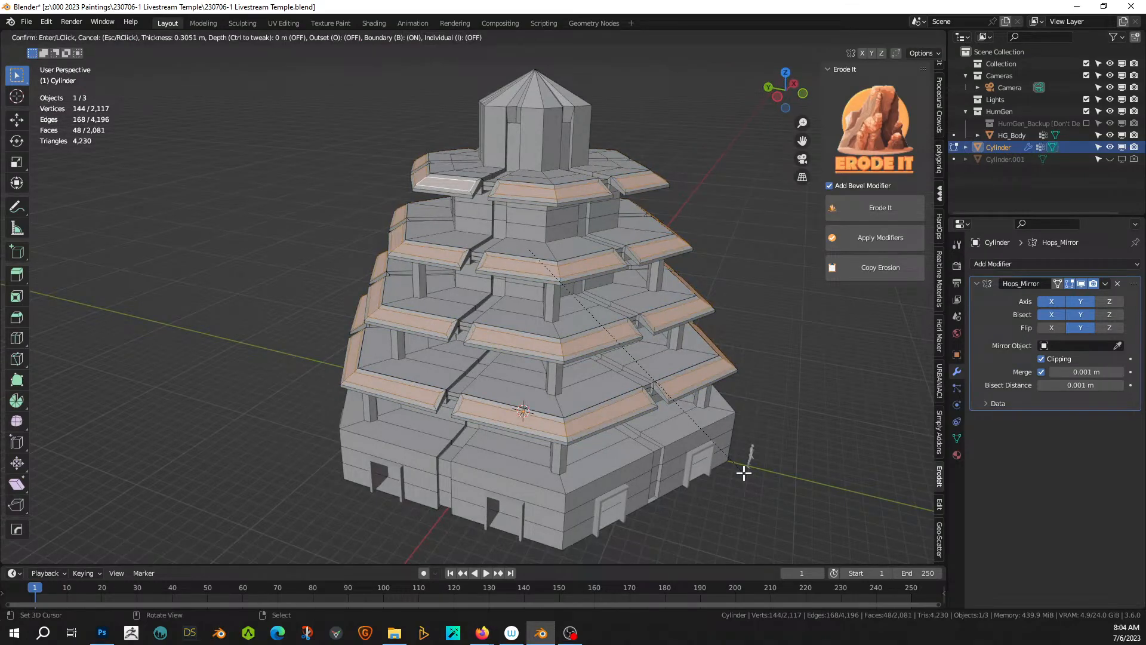
key("i")
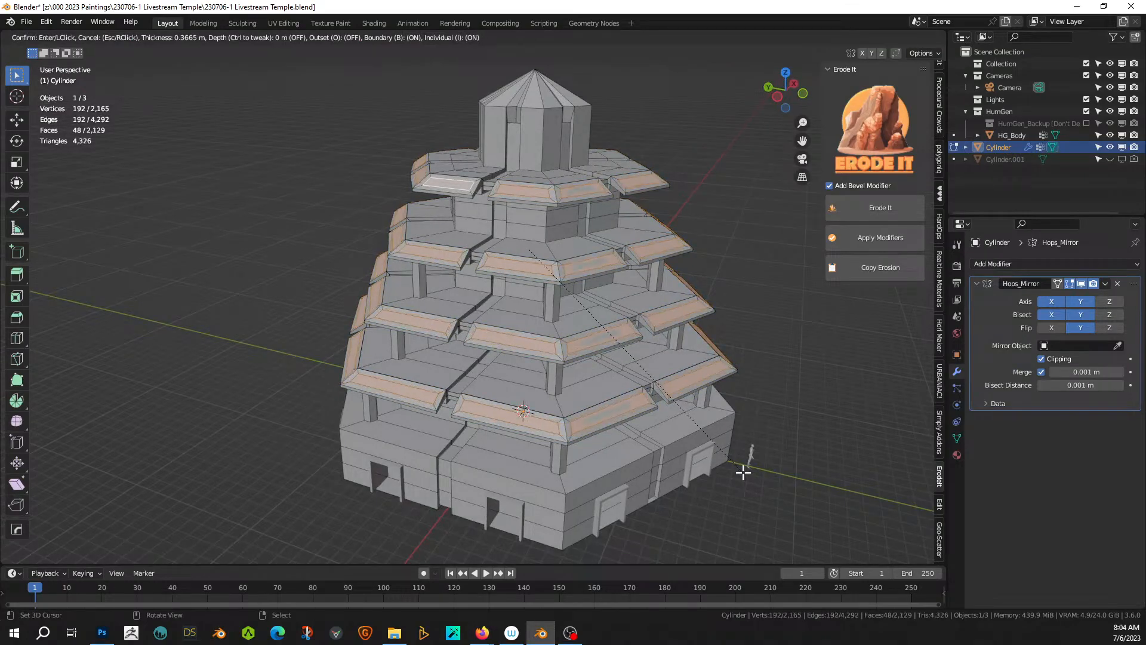
left_click(744, 472)
- Extrude the inset eave faces outward along their normals by about 0.37 m
middle_click_drag(742, 472, 821, 460)
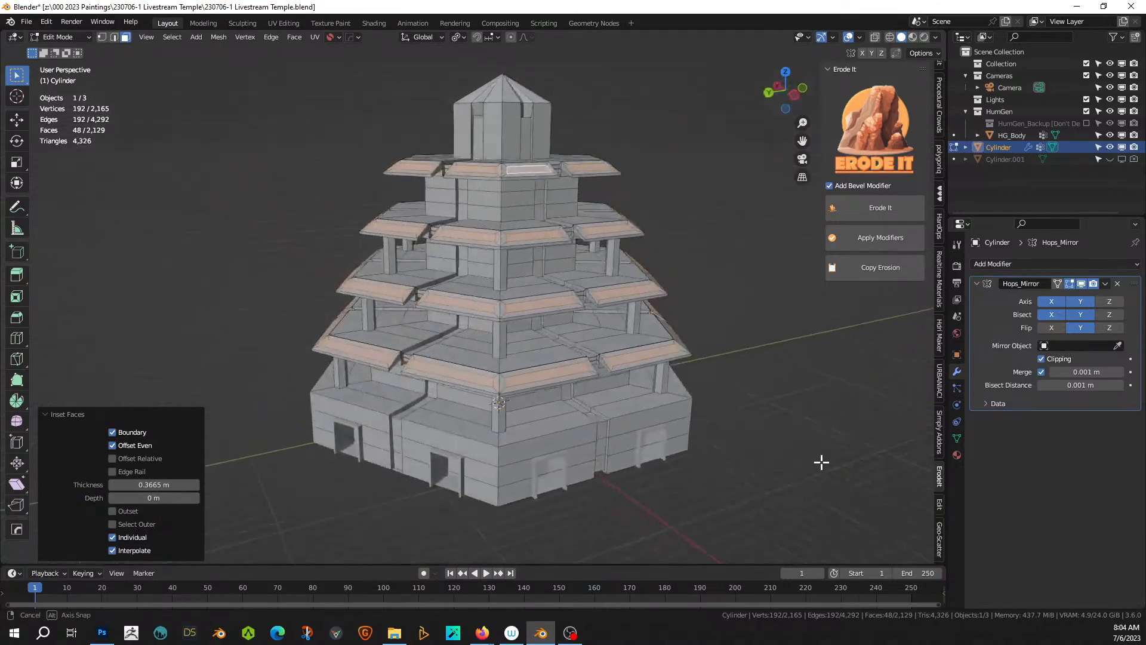
key("alt+e")
left_click(743, 464)
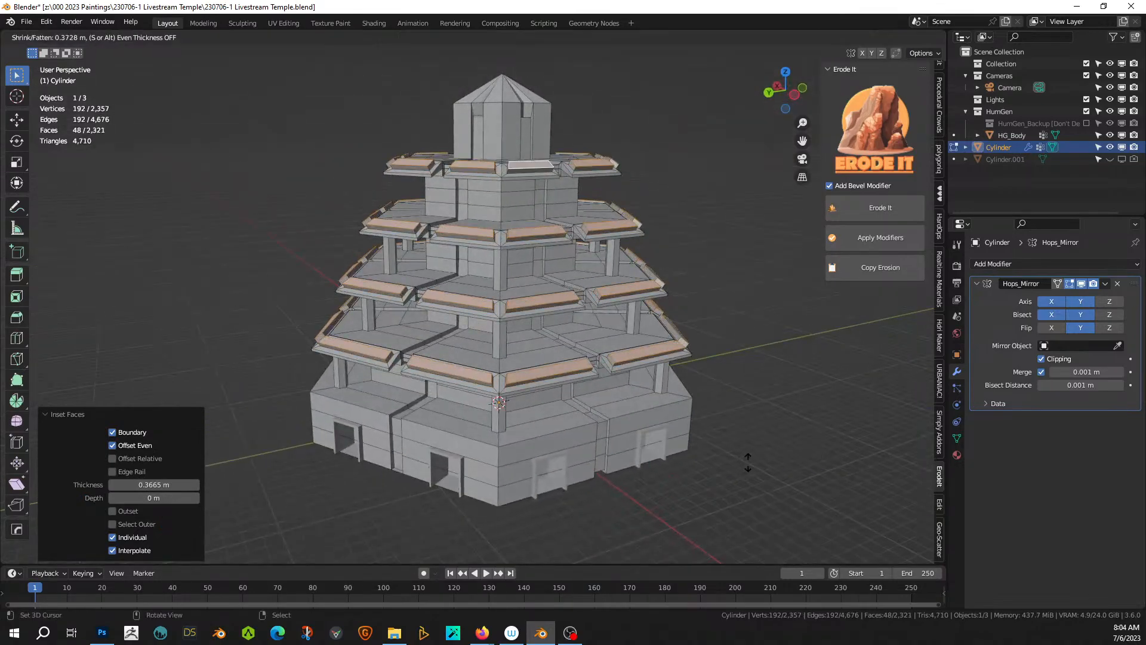
left_click(747, 461)
- Scale down the extruded eave faces to taper their raised panels and return to Object Mode
middle_click_drag(740, 468, 574, 456)
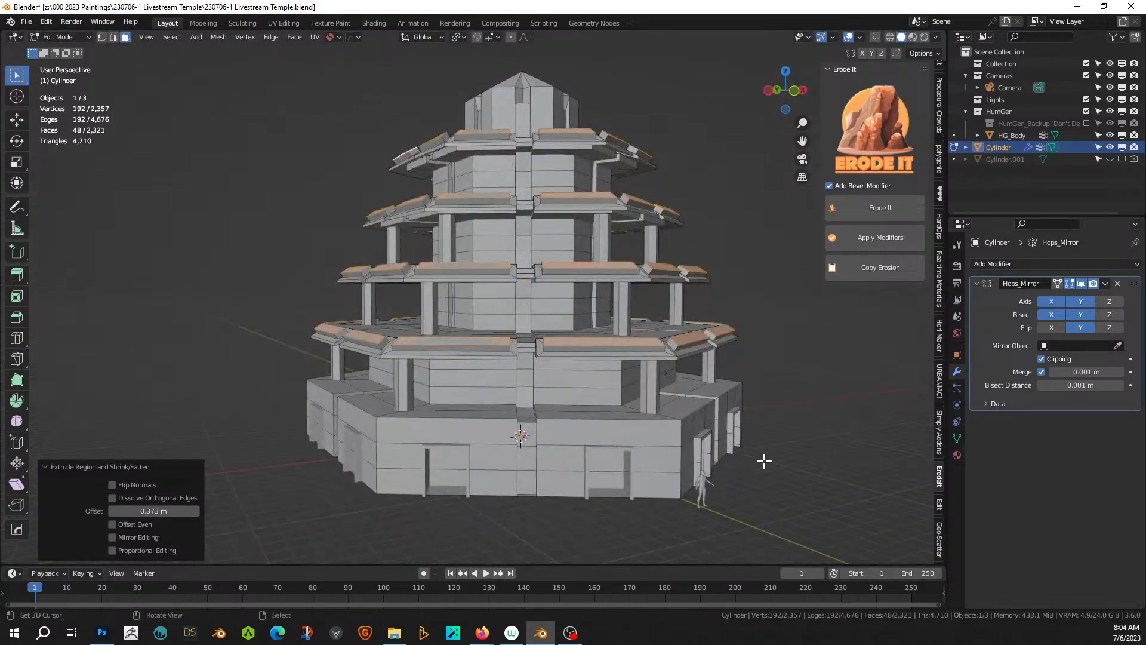
key("s")
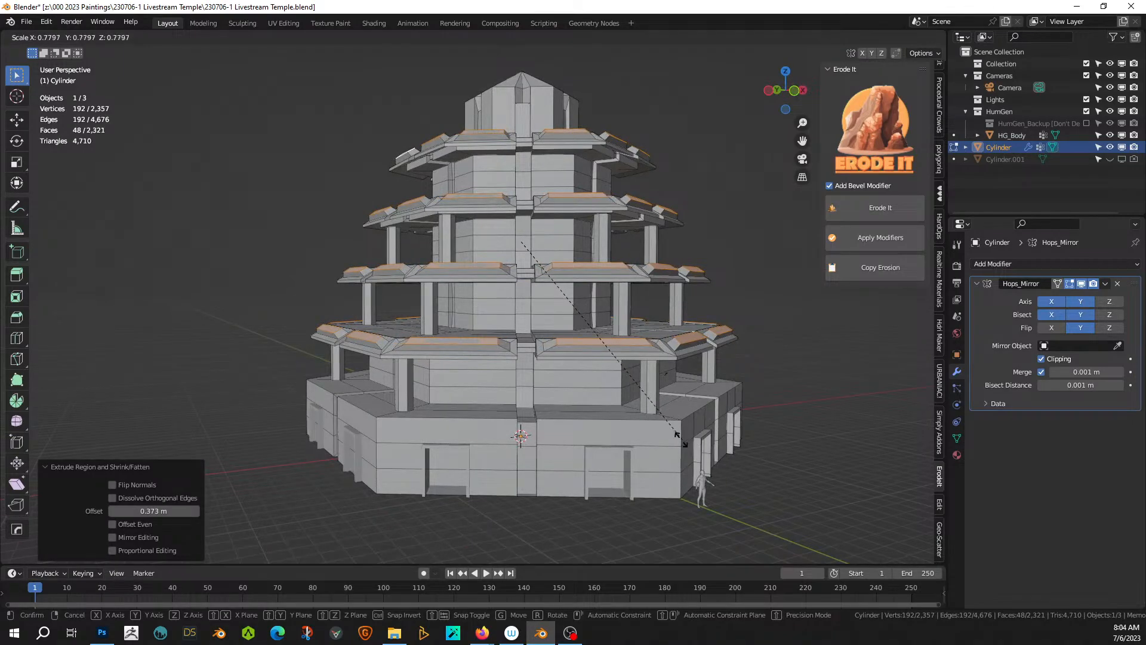
left_click(630, 428)
middle_click_drag(678, 428, 552, 457)
key("Tab")
- Apply the Hops_Mirror modifier to the temple and save the file
scroll(693, 455, "down", 2)
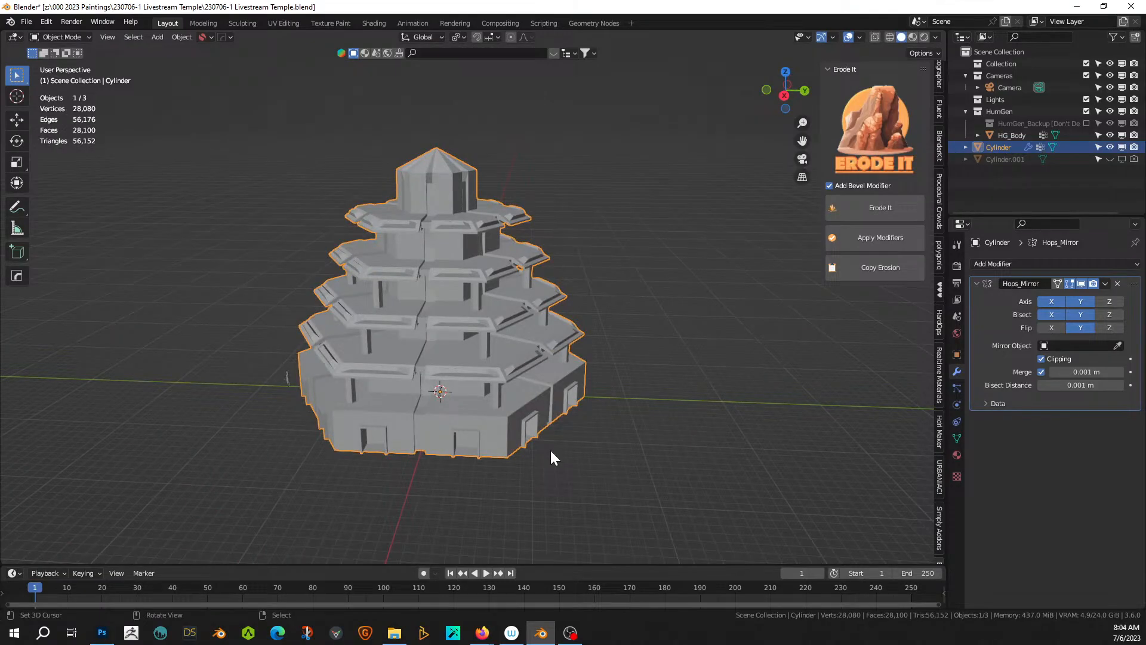
middle_click_drag(551, 452, 663, 432)
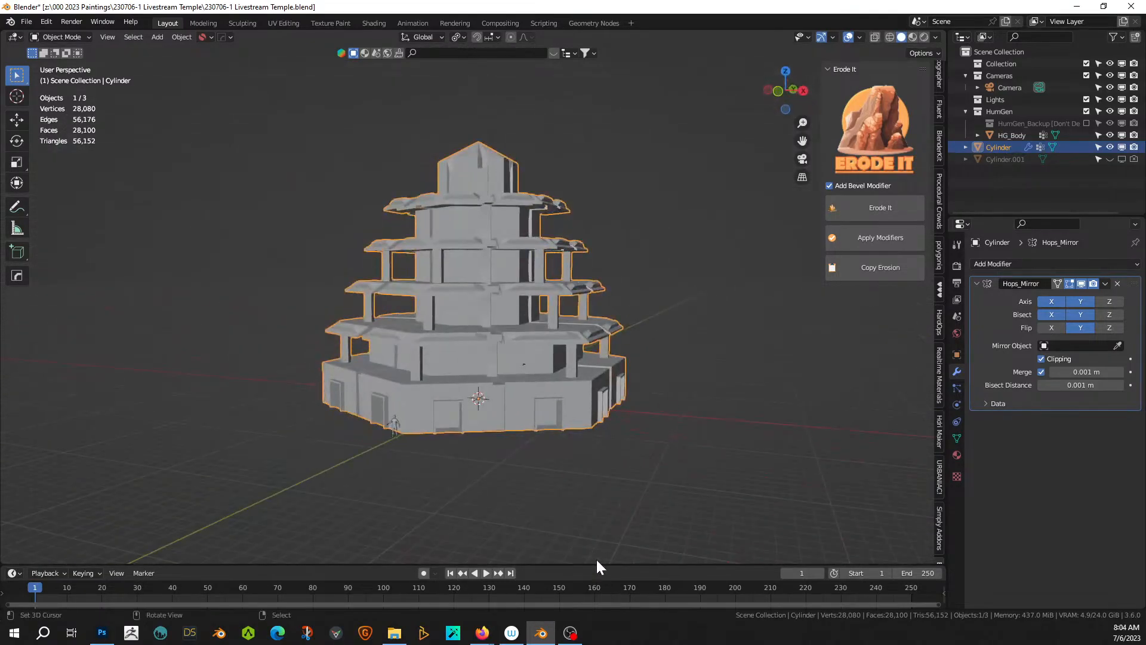
scroll(555, 442, "up", 3)
middle_click_drag(555, 442, 775, 471)
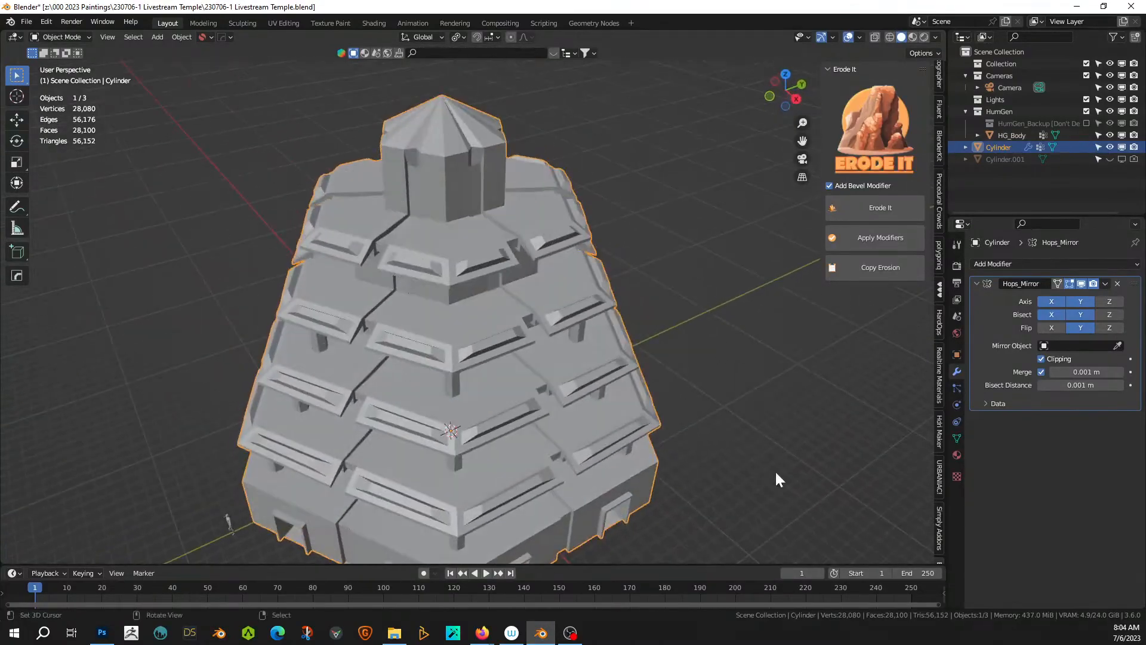
key("ctrl+a")
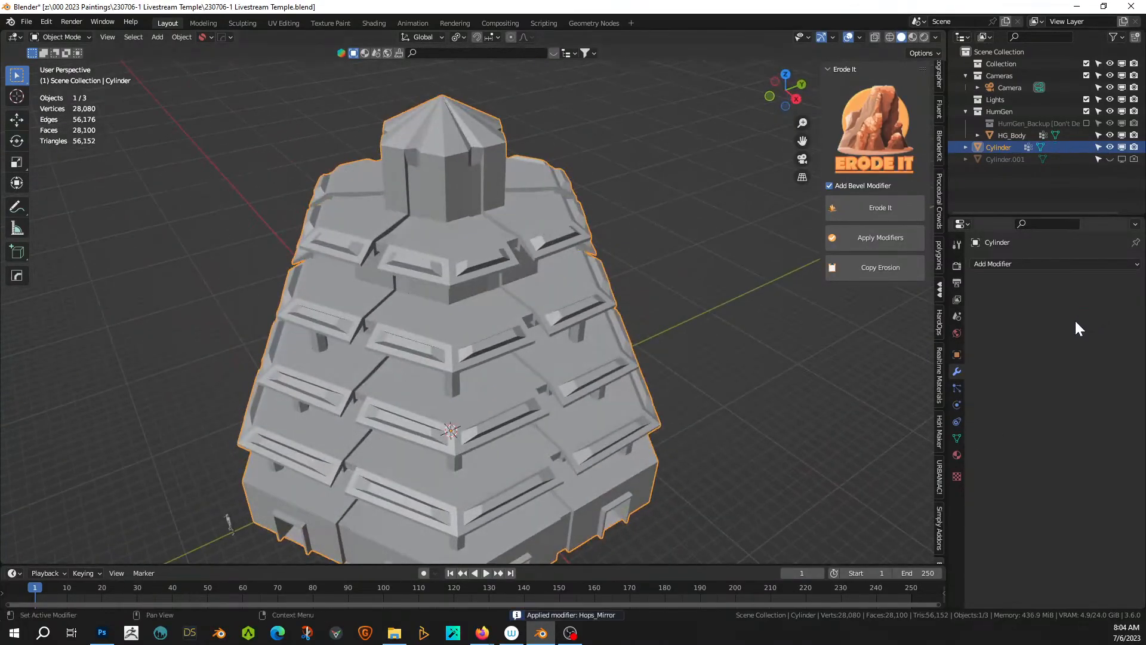
scroll(611, 471, "down", 2)
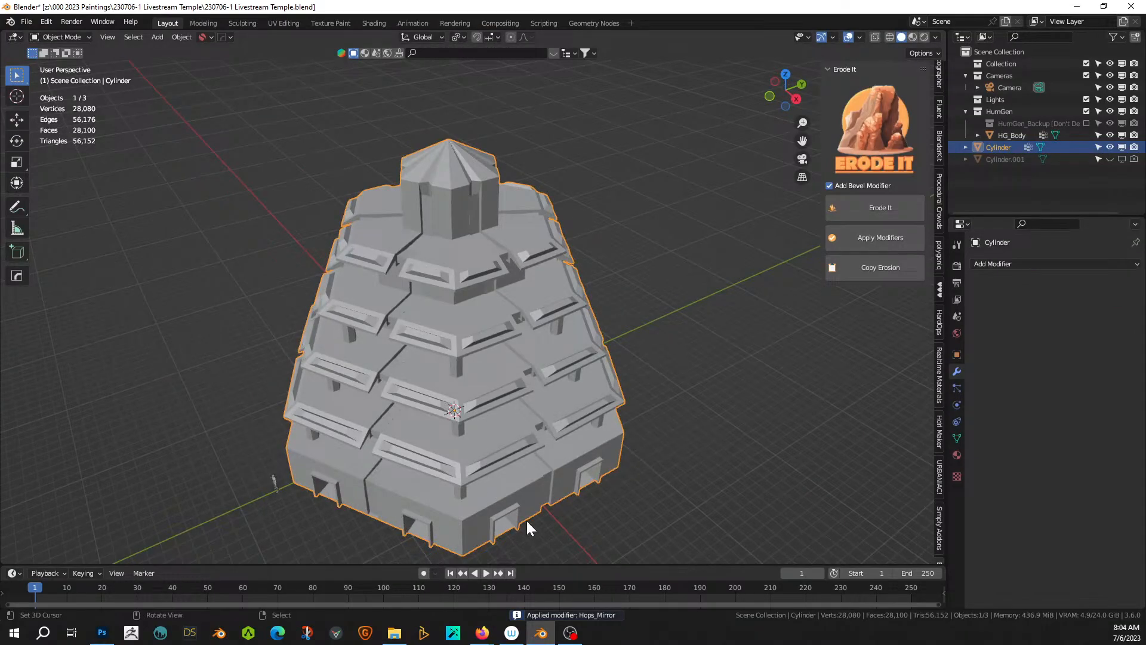
key("ctrl+s")
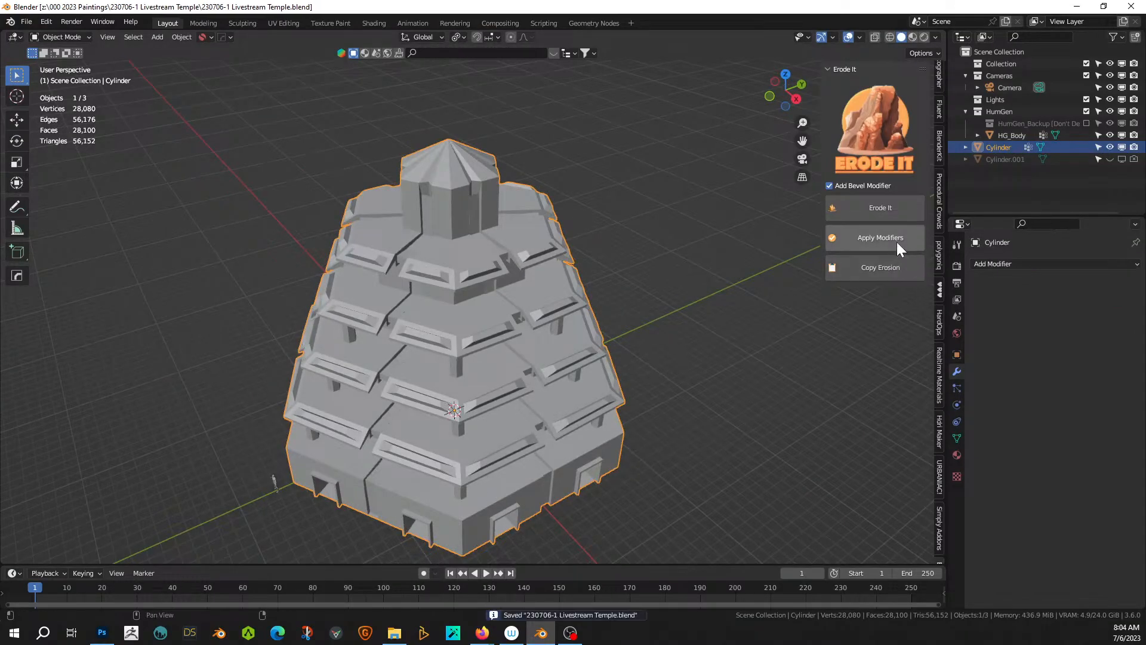
- Try the Erode It add-on on the temple, and add a Geometry Nodes modifier using the Erode It node group
left_click(861, 209)
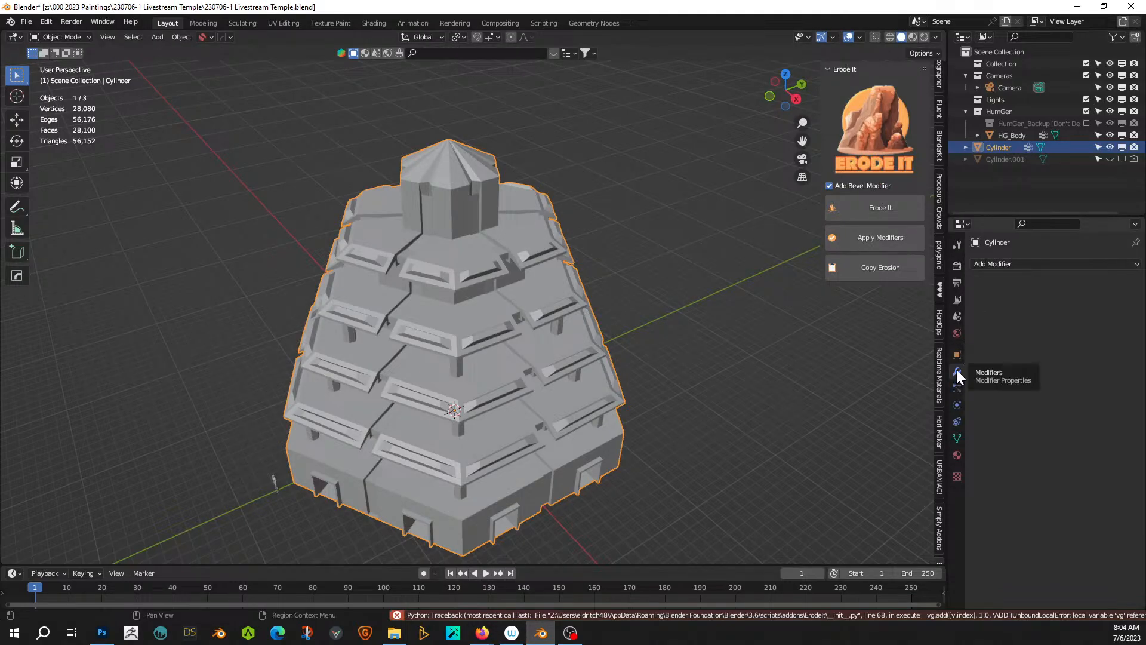
left_click(988, 264)
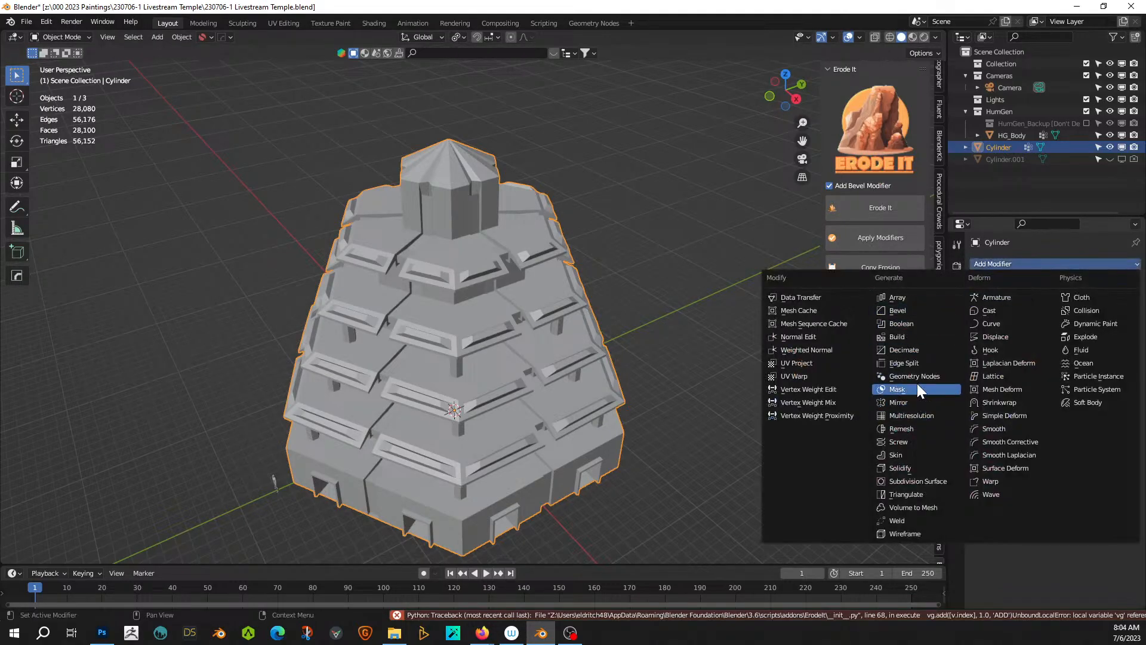
left_click(918, 376)
left_click(987, 302)
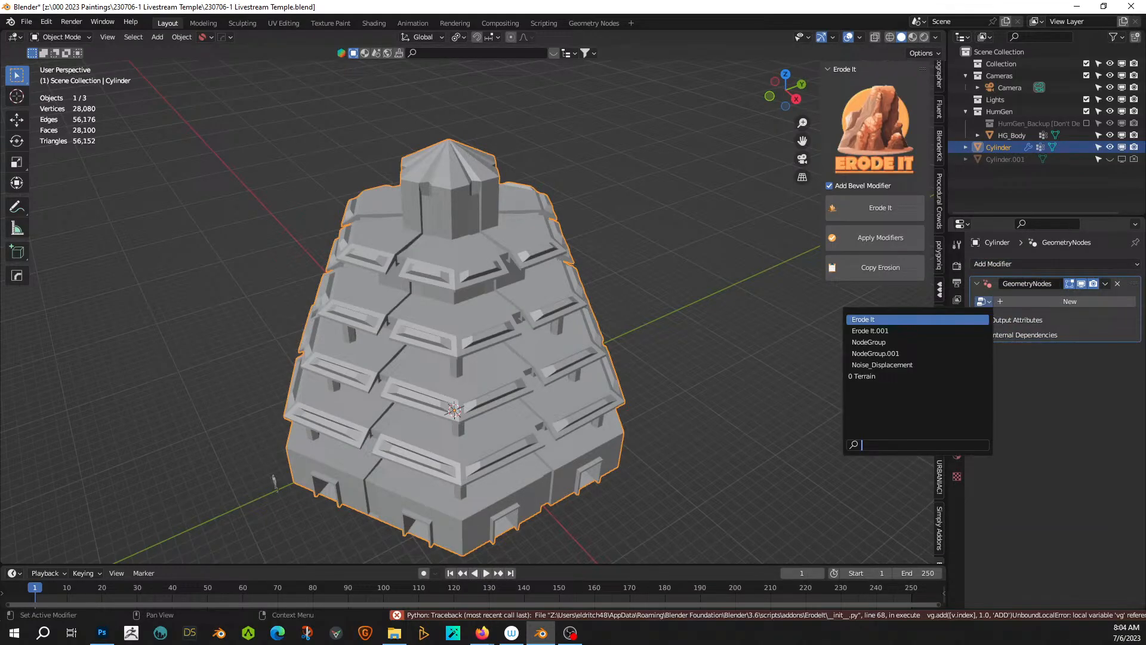
left_click(865, 320)
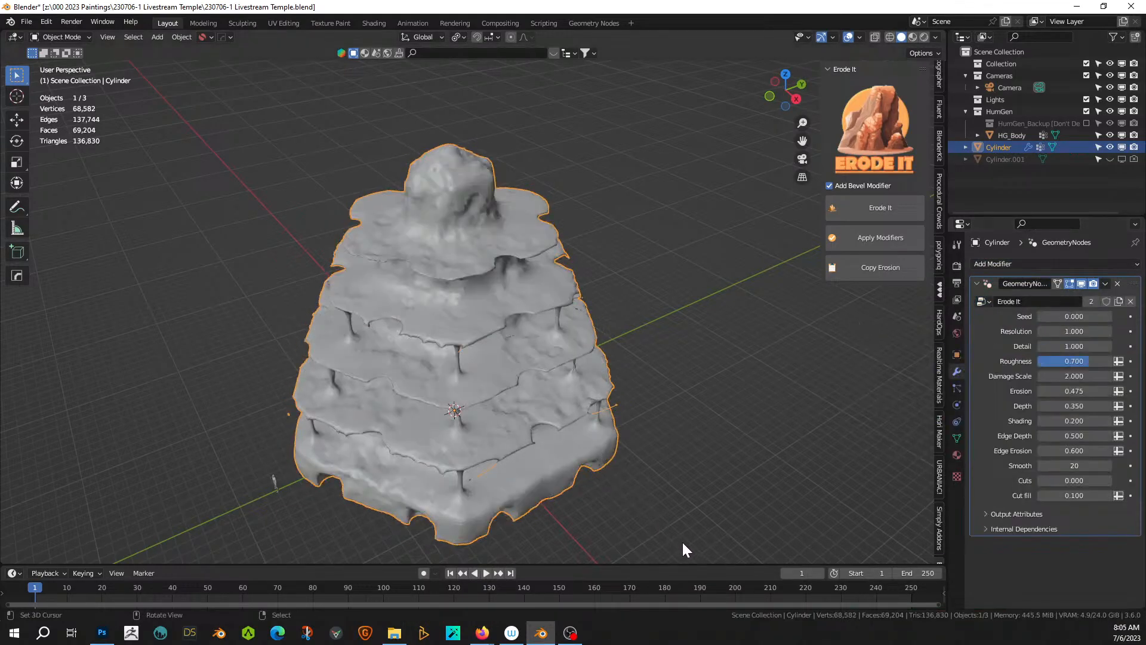
- Examine the eroded temple from all sides and set the erosion modifier's Resolution to 5
middle_click_drag(596, 515, 733, 462)
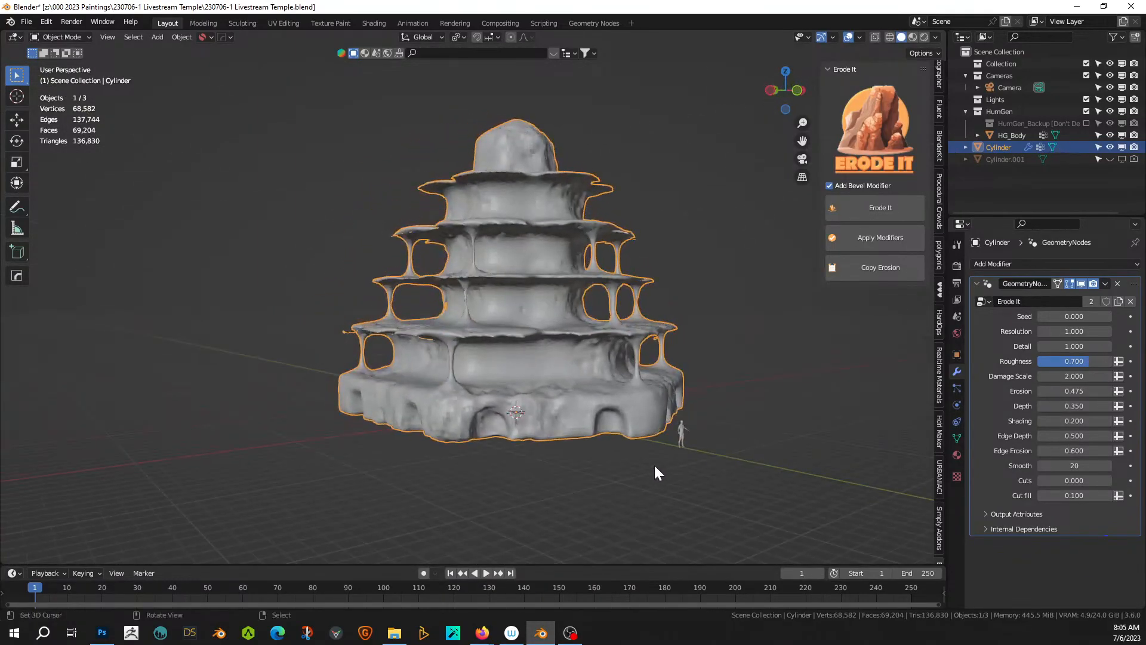
scroll(654, 465, "up", 3)
middle_click_drag(654, 465, 377, 551)
scroll(653, 463, "up", 3)
middle_click_drag(482, 421, 621, 327)
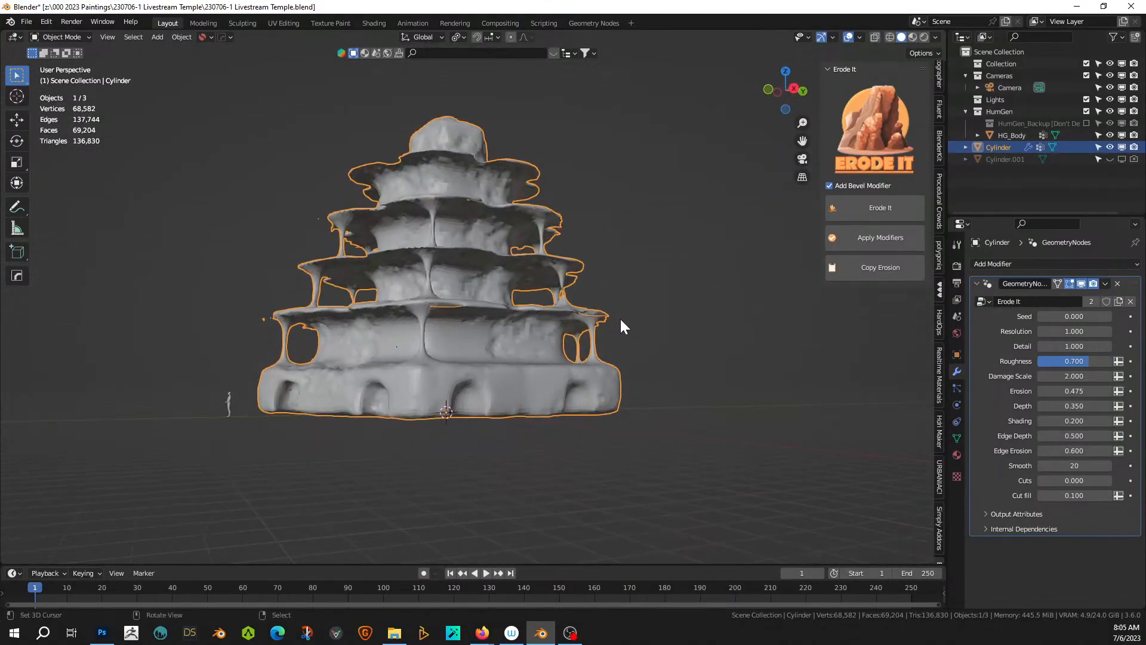
middle_click_drag(630, 394, 610, 421)
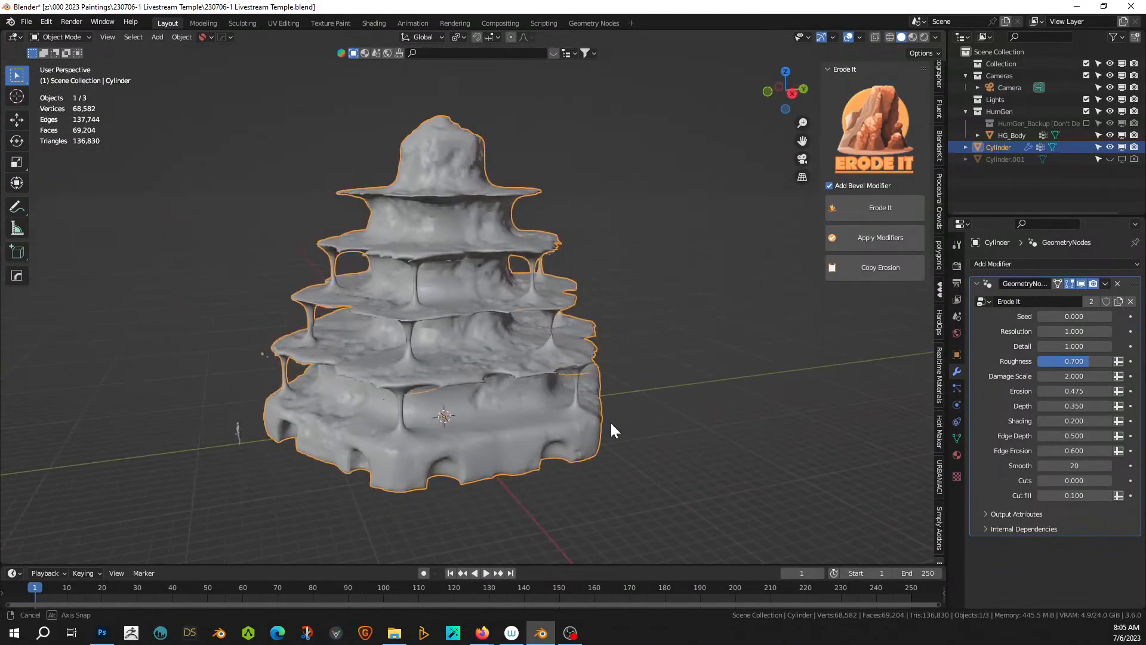
left_click(1069, 330)
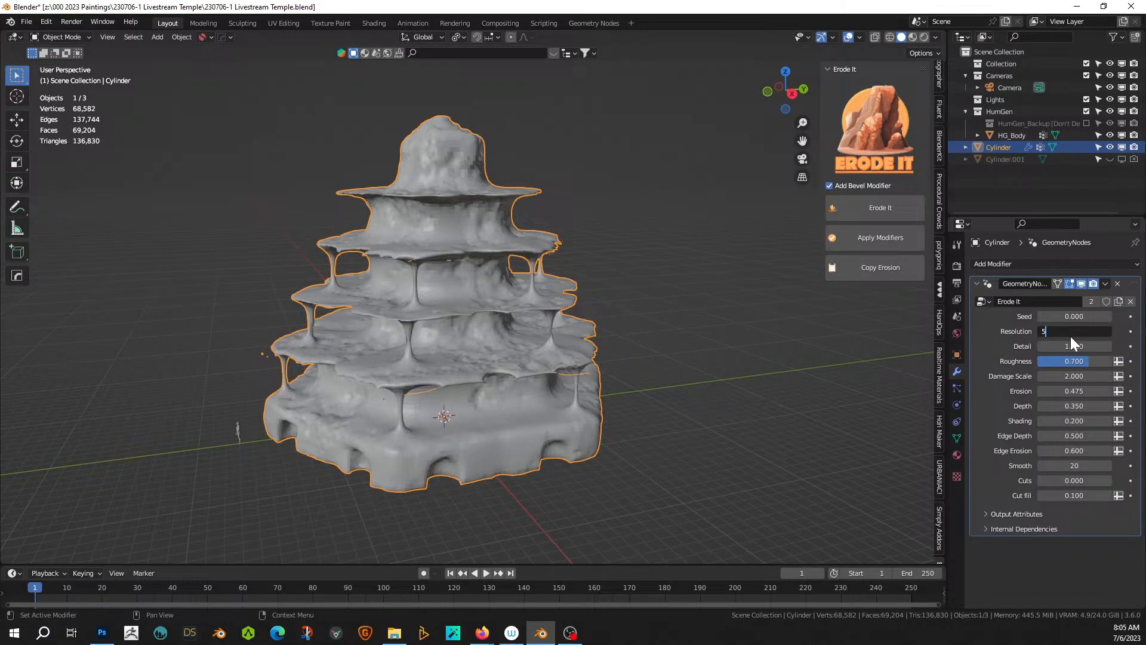
key("Return")
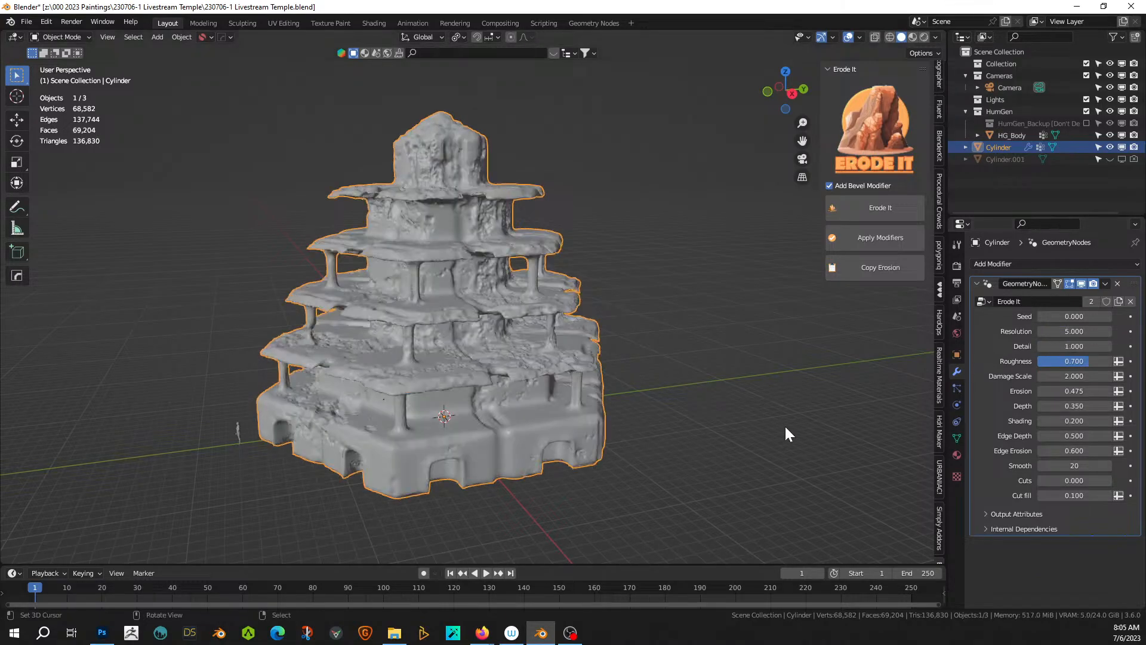
- Set the erosion modifier's Resolution back to 1
middle_click_drag(784, 425, 621, 500)
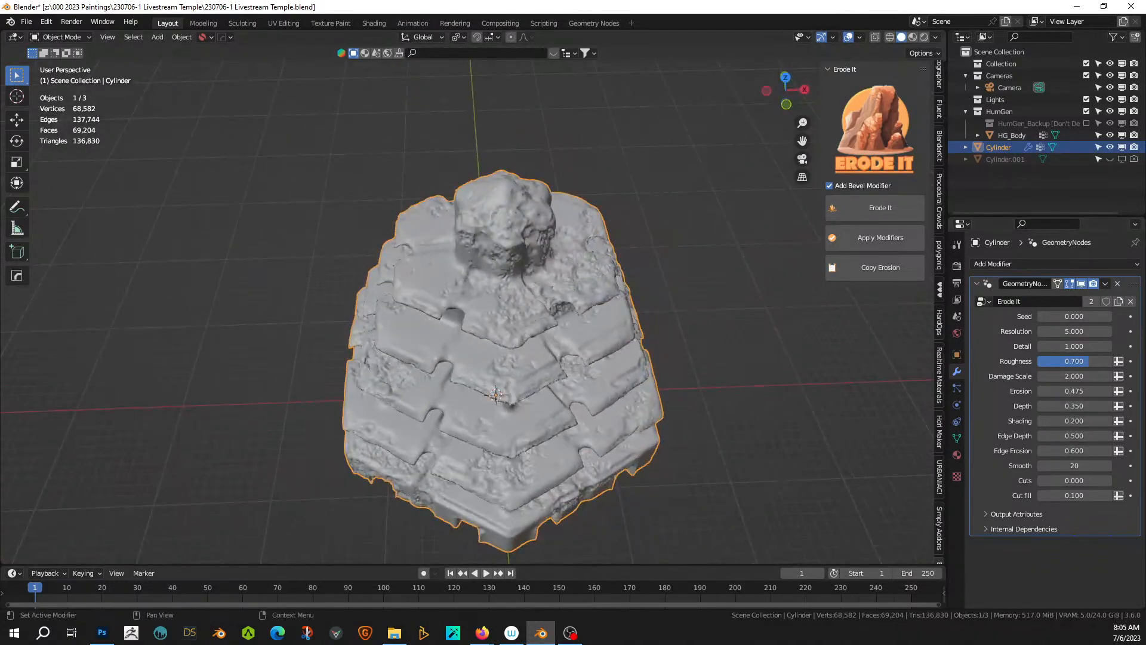
double_click(1074, 331)
type("1")
key("Return")
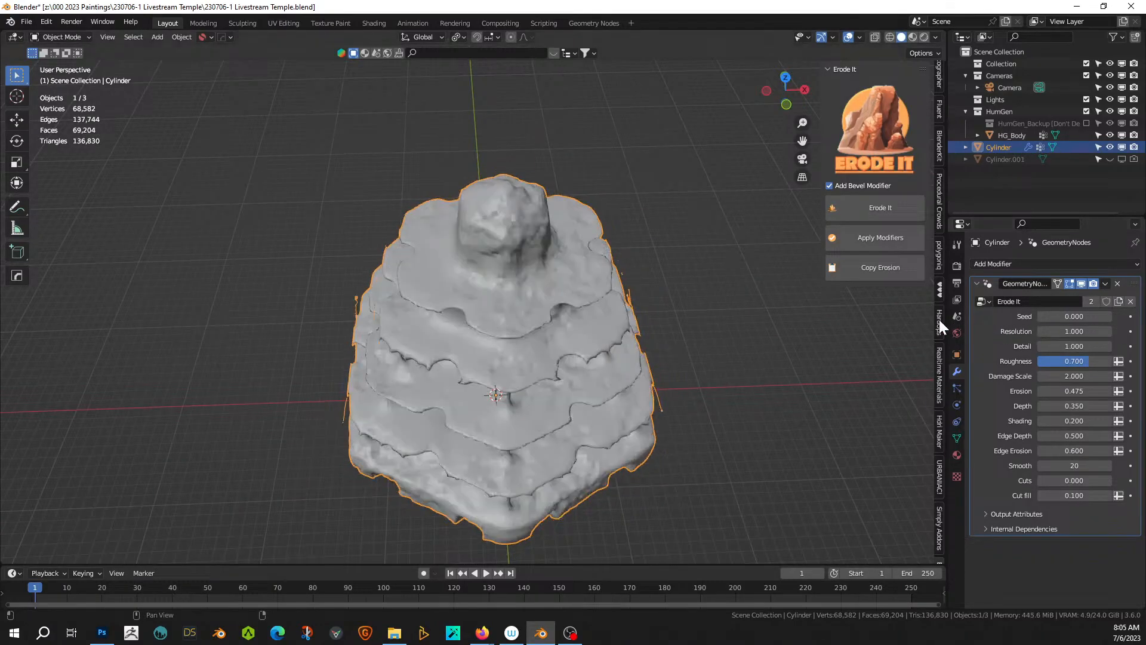
- Add a Bevel modifier to the temple and move it above the Erode It modifier in the stack
middle_click_drag(729, 461, 639, 454)
left_click(987, 264)
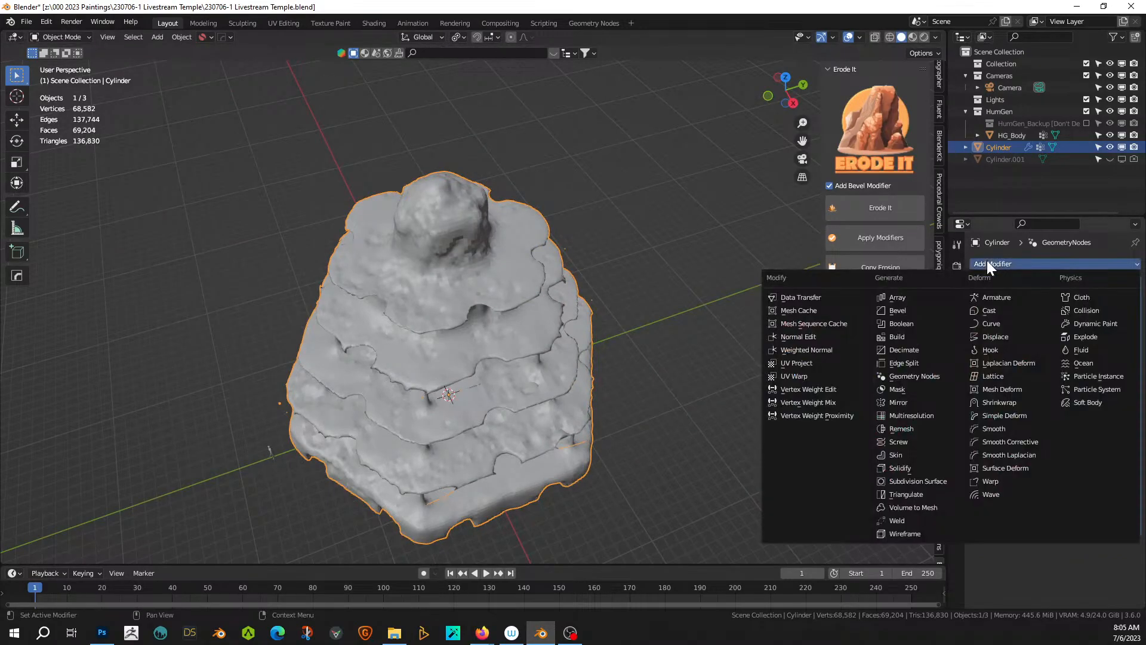
left_click(914, 311)
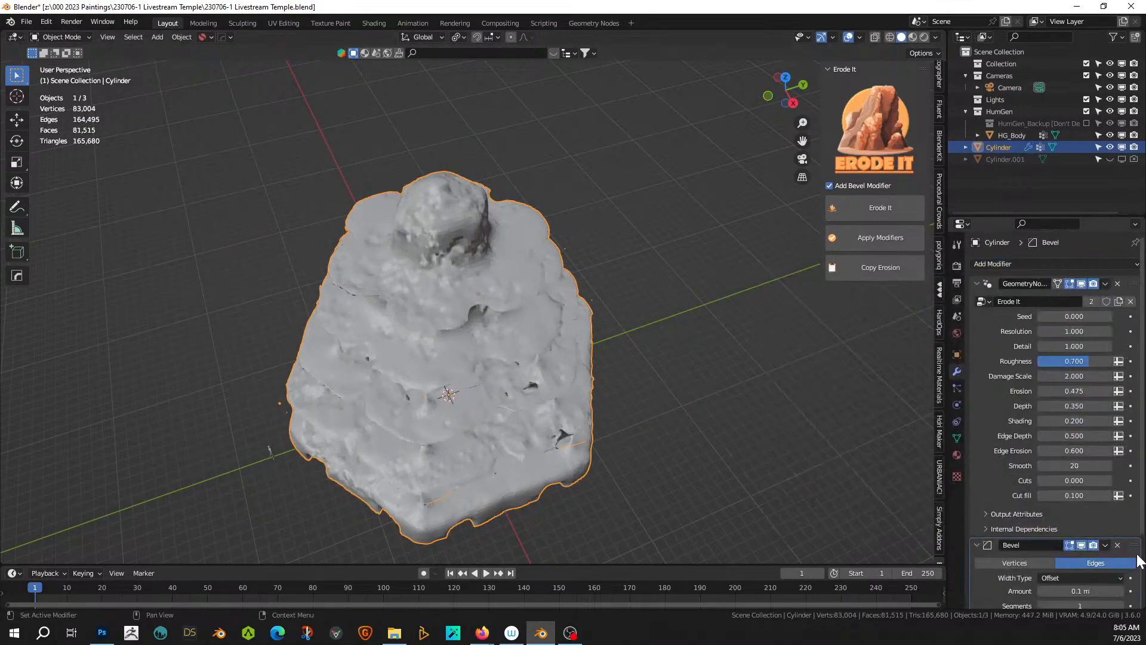
left_click_drag(1134, 545, 1134, 284)
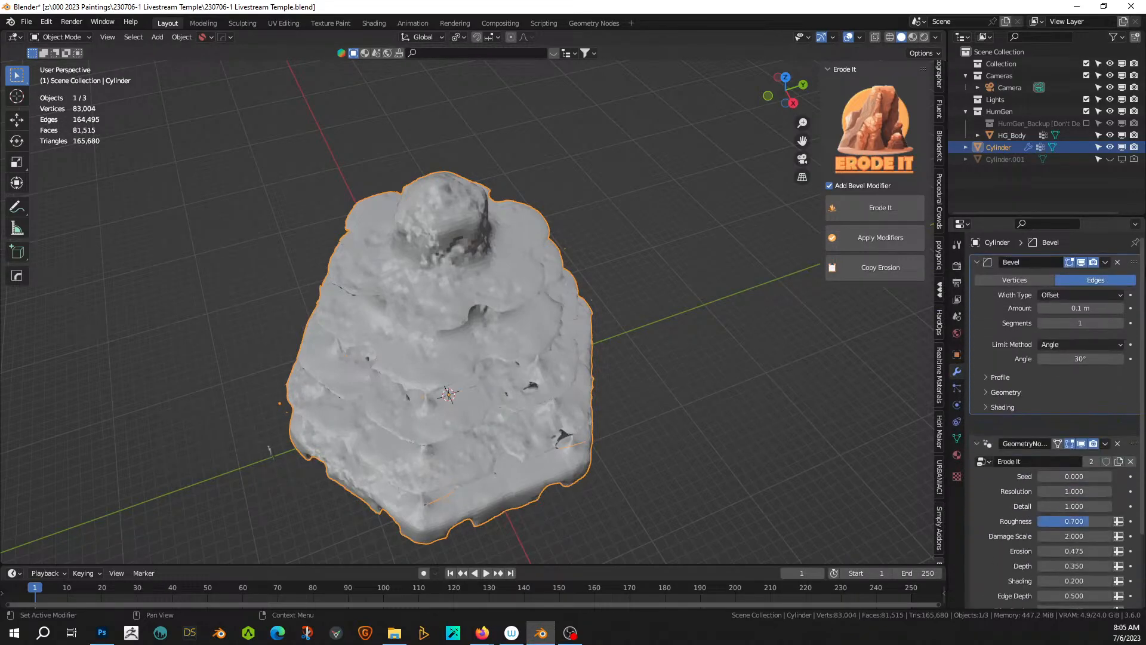
- Compare the temple with the Bevel modifier's viewport display off and on, and remove the Bevel modifier
middle_click_drag(660, 390, 704, 389)
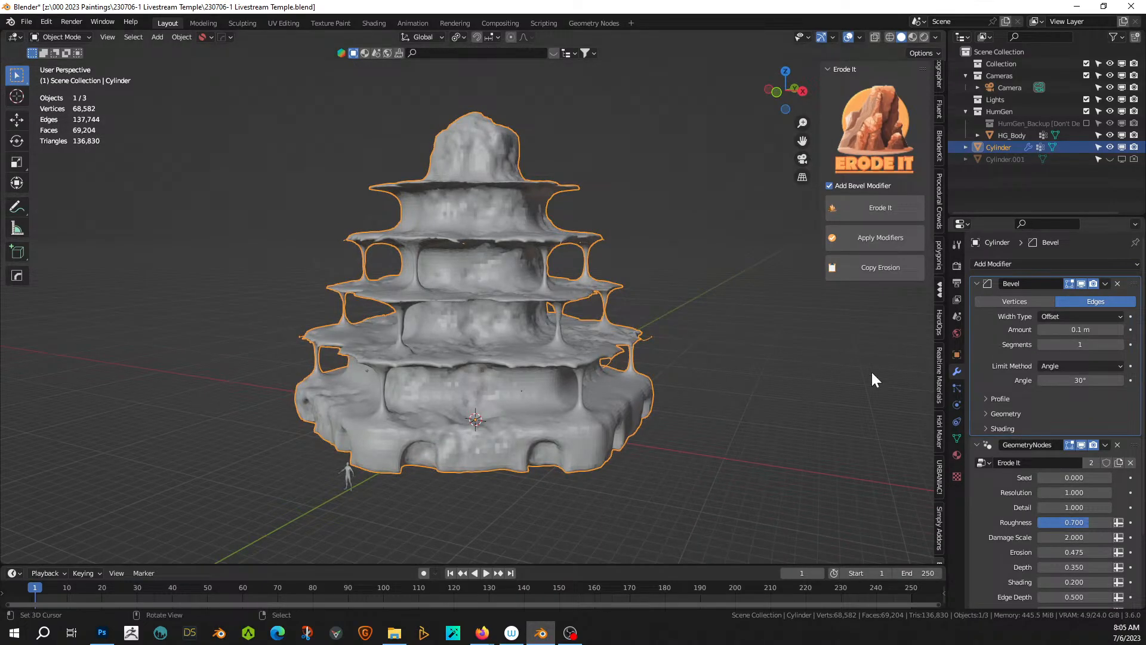
left_click(1080, 283)
left_click(1081, 283)
left_click(1118, 283)
- Save the file with the eroded temple and check the temple from above
middle_click_drag(666, 386, 636, 424)
scroll(557, 403, "up", 3)
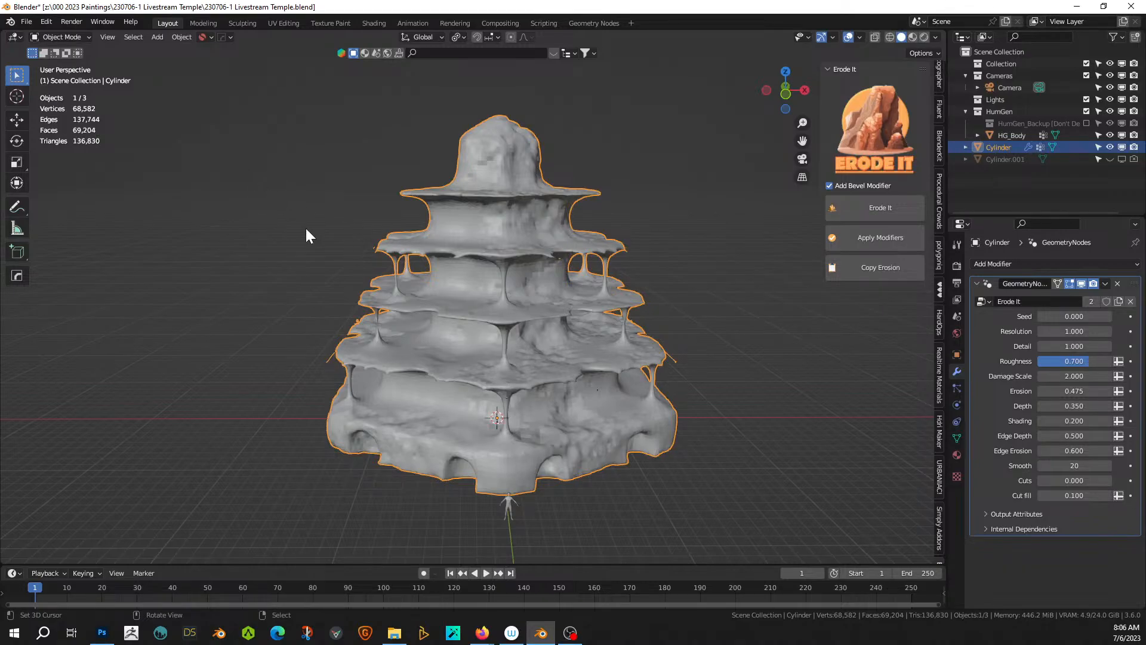
key("ctrl+s")
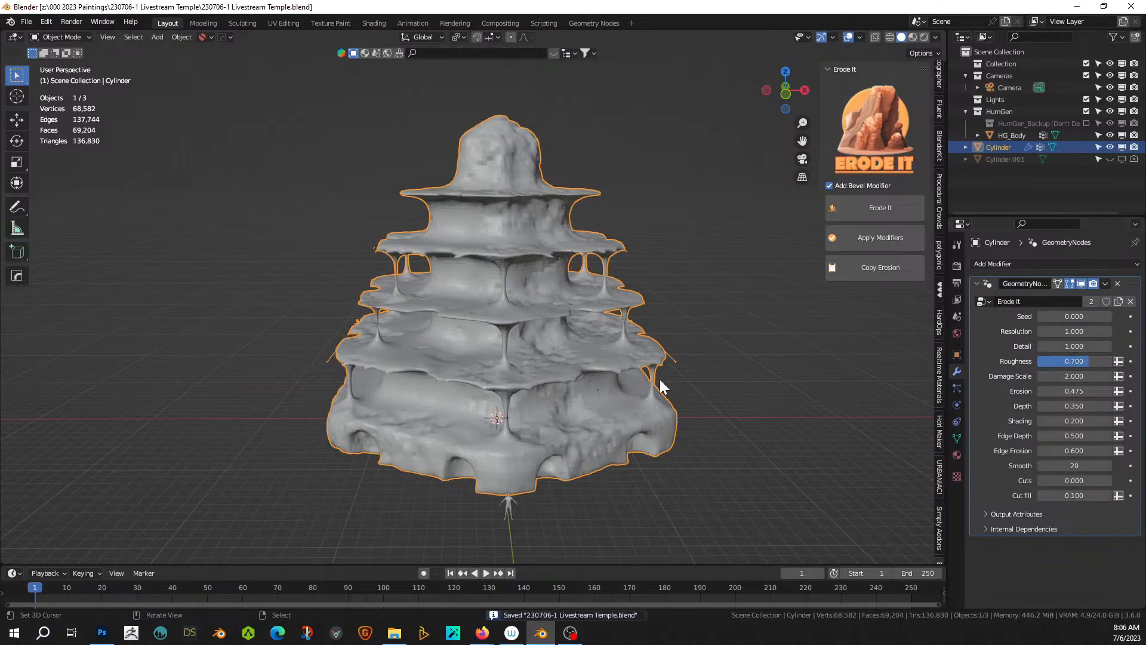
middle_click_drag(660, 379, 634, 412)
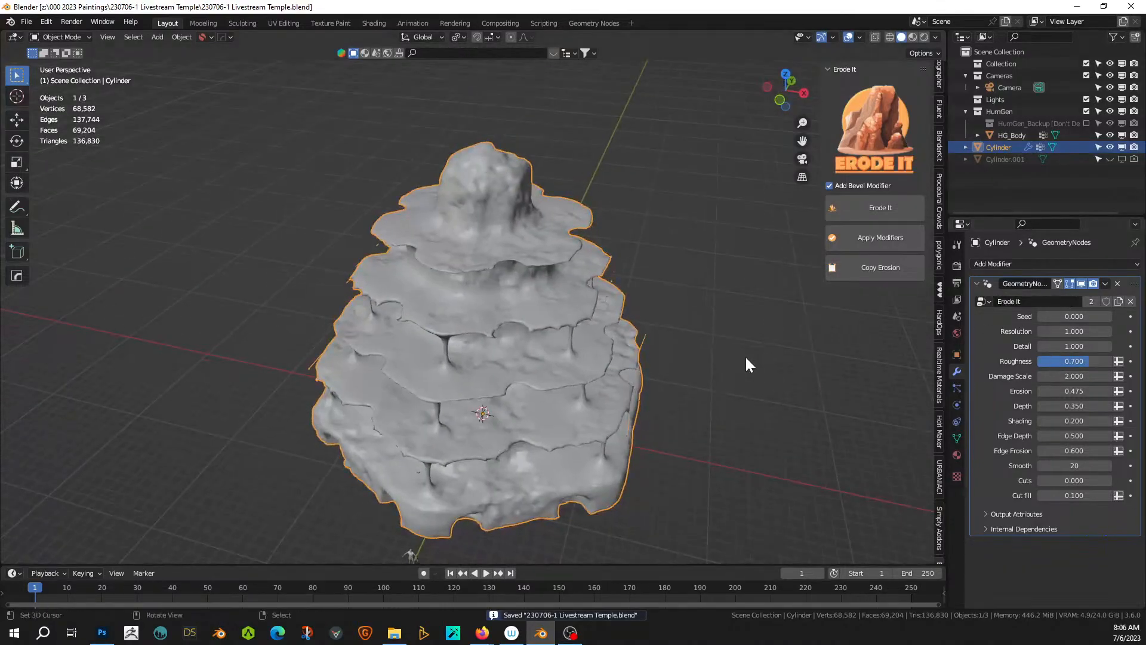
- Spawn the Stream downward effect from the aquatiq assets with Make editable enabled
middle_click_drag(747, 358, 636, 393)
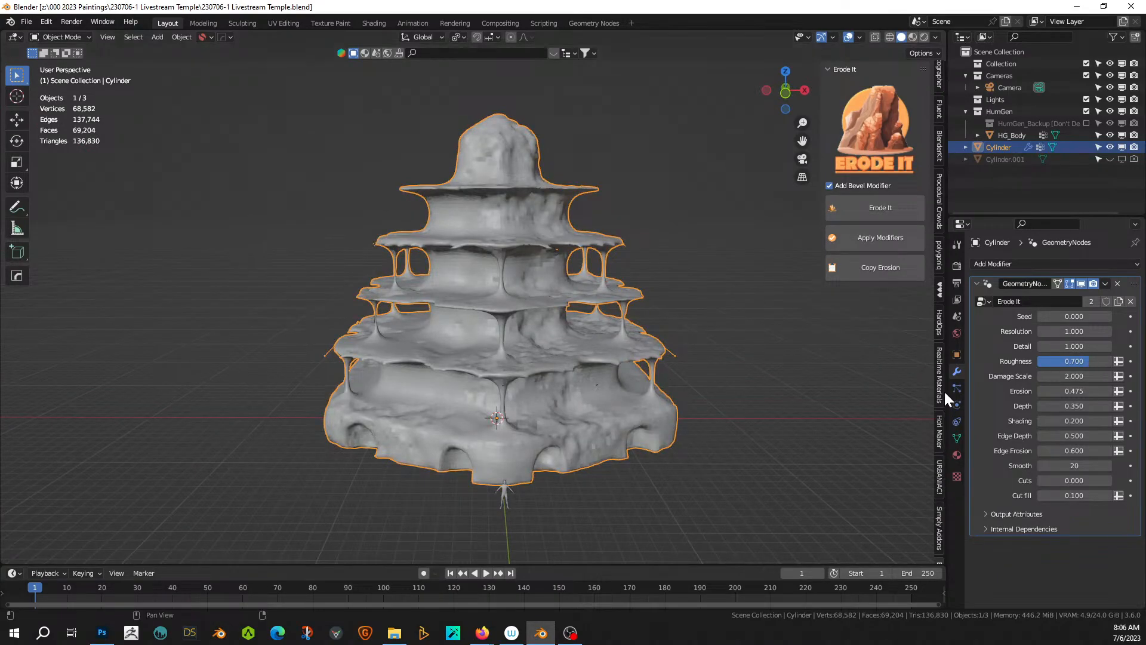
left_click(934, 253)
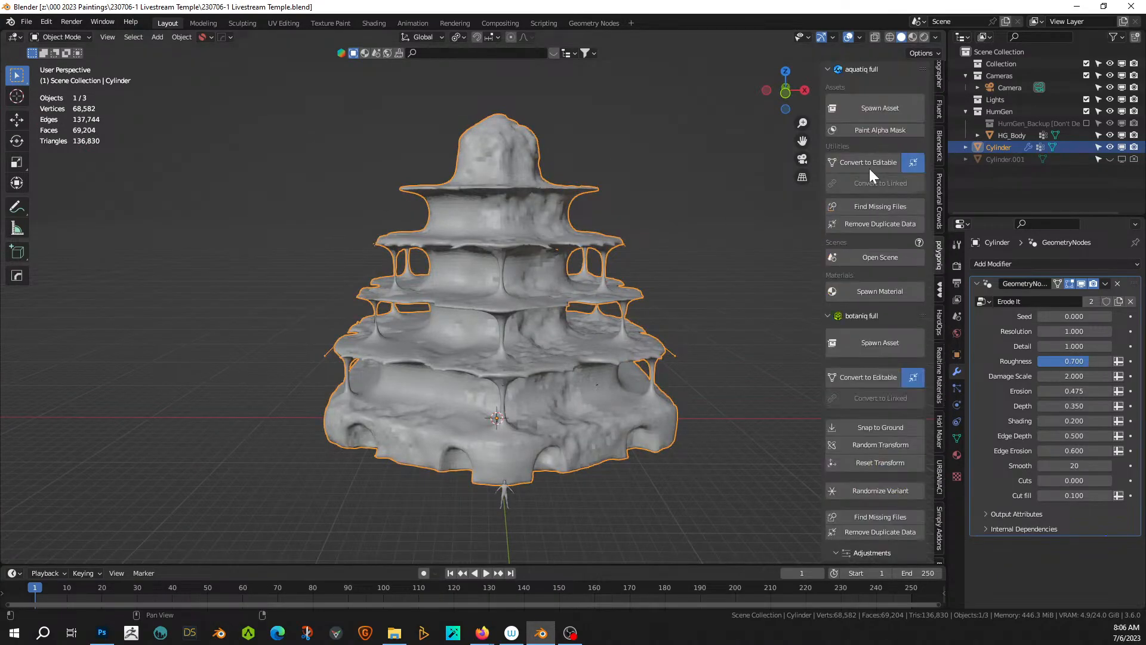
left_click(881, 110)
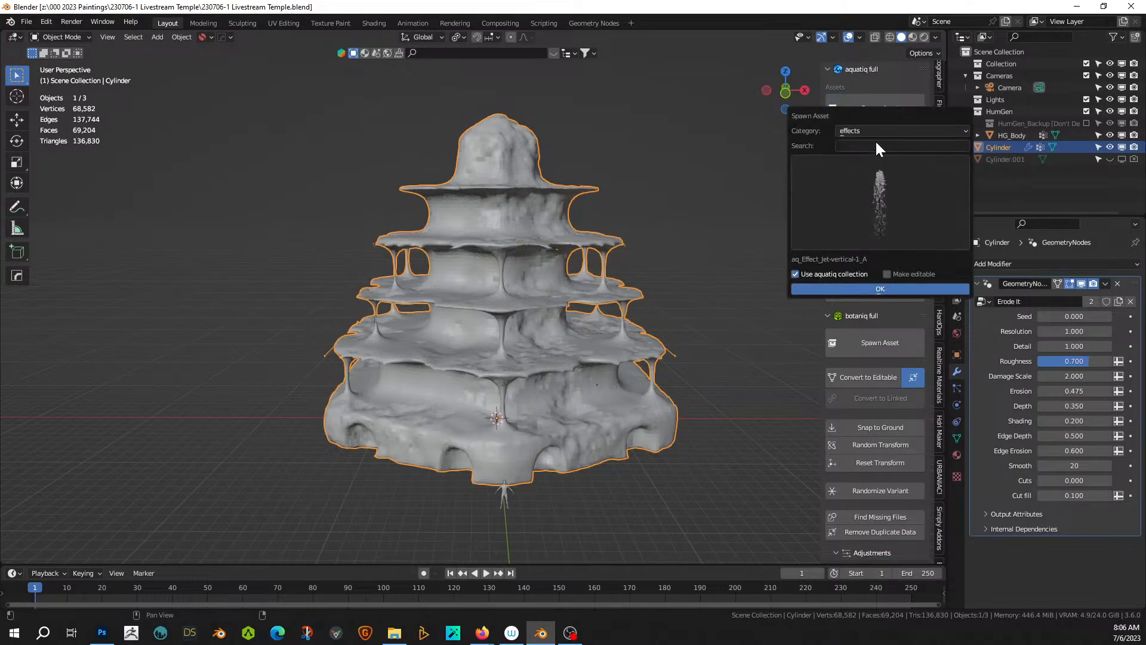
left_click(876, 196)
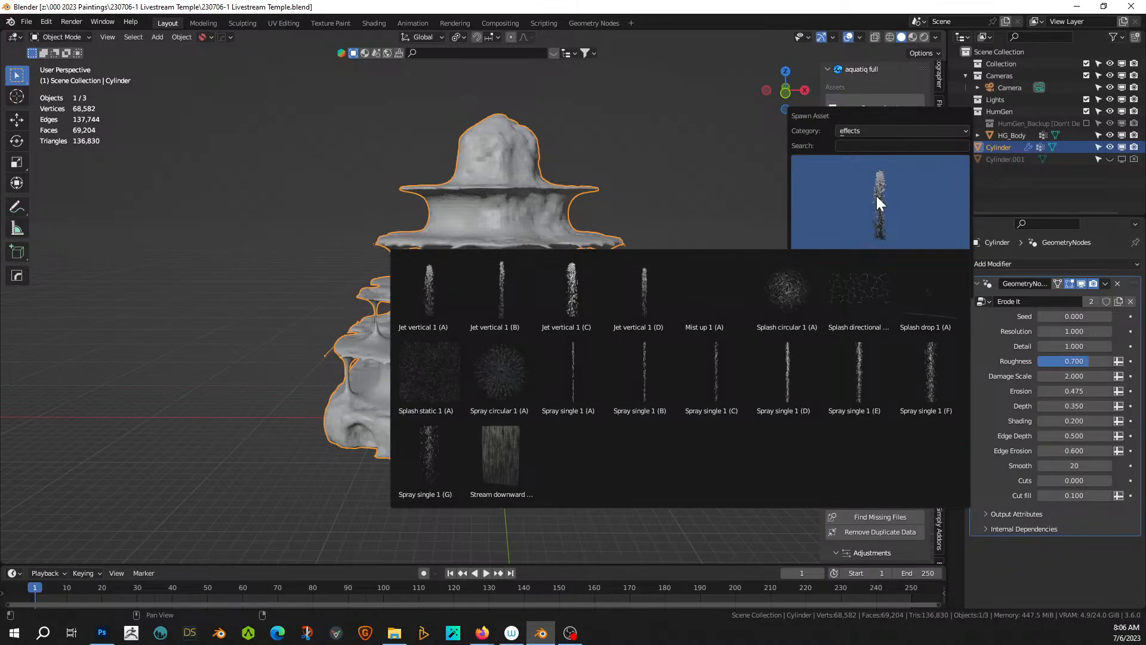
left_click(501, 475)
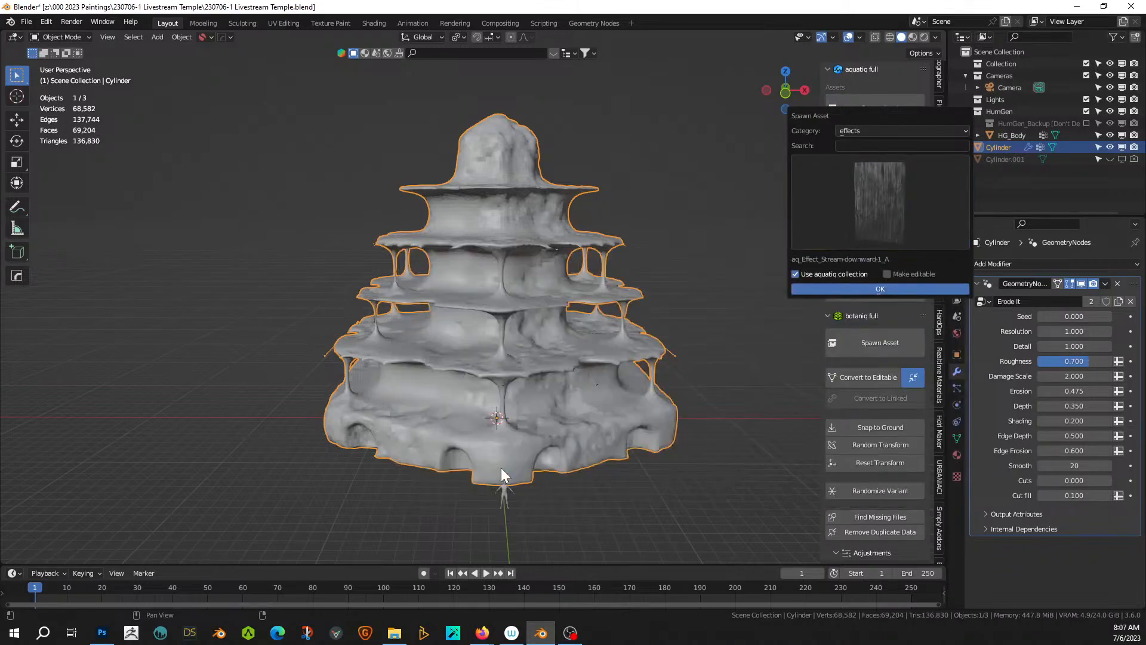
left_click(887, 274)
left_click(854, 290)
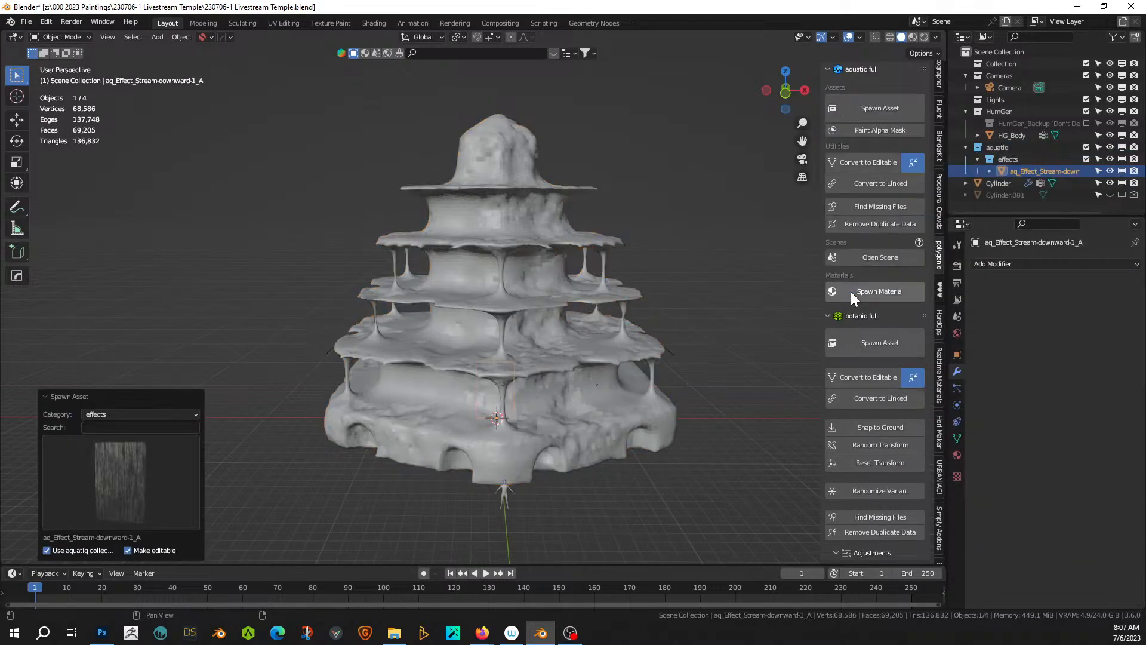
- Move the stream plane about -14.8 m along X, out to the edge of the temple's base
middle_click_drag(528, 415, 596, 464)
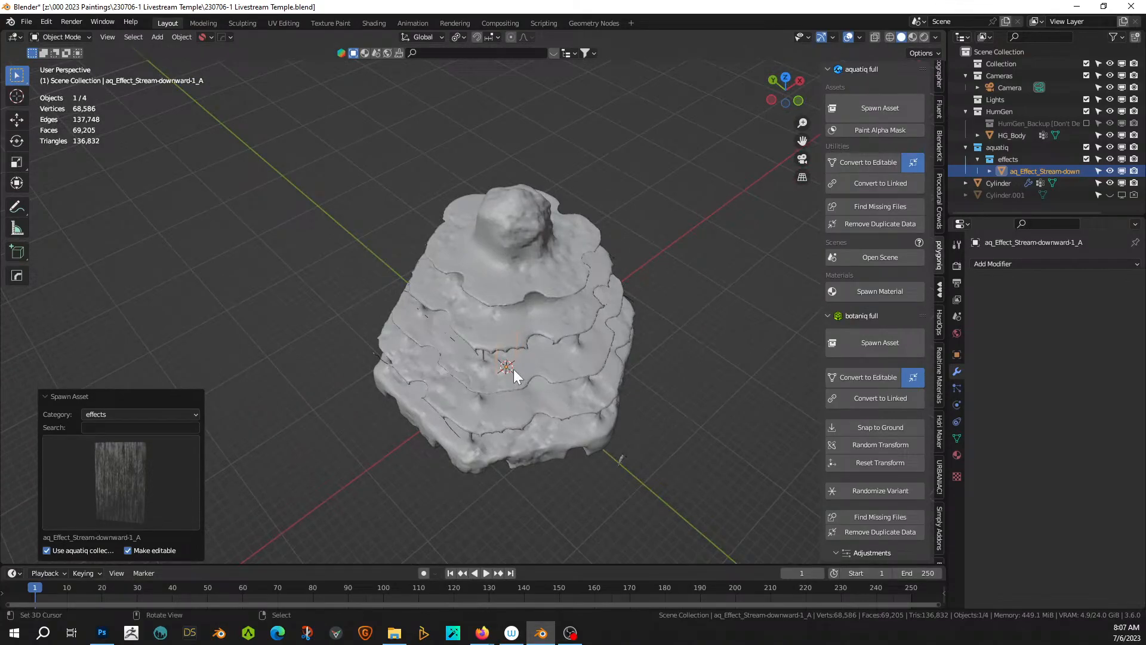
key("g")
key("x")
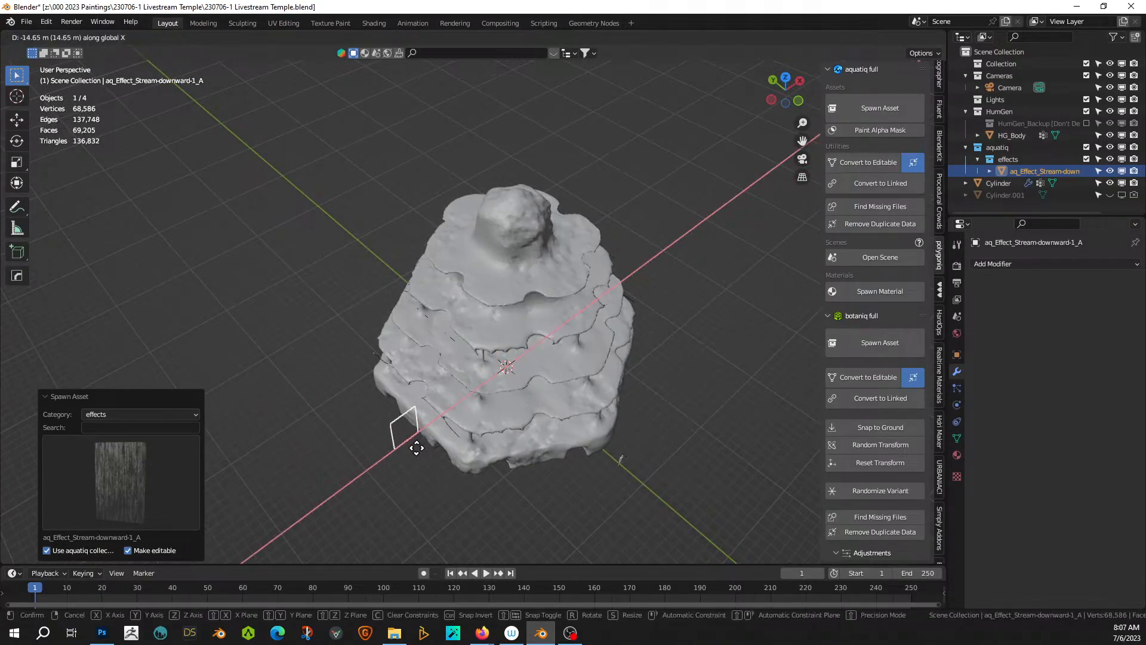
left_click(417, 448)
key("KP_Decimal")
middle_click_drag(429, 460, 550, 430)
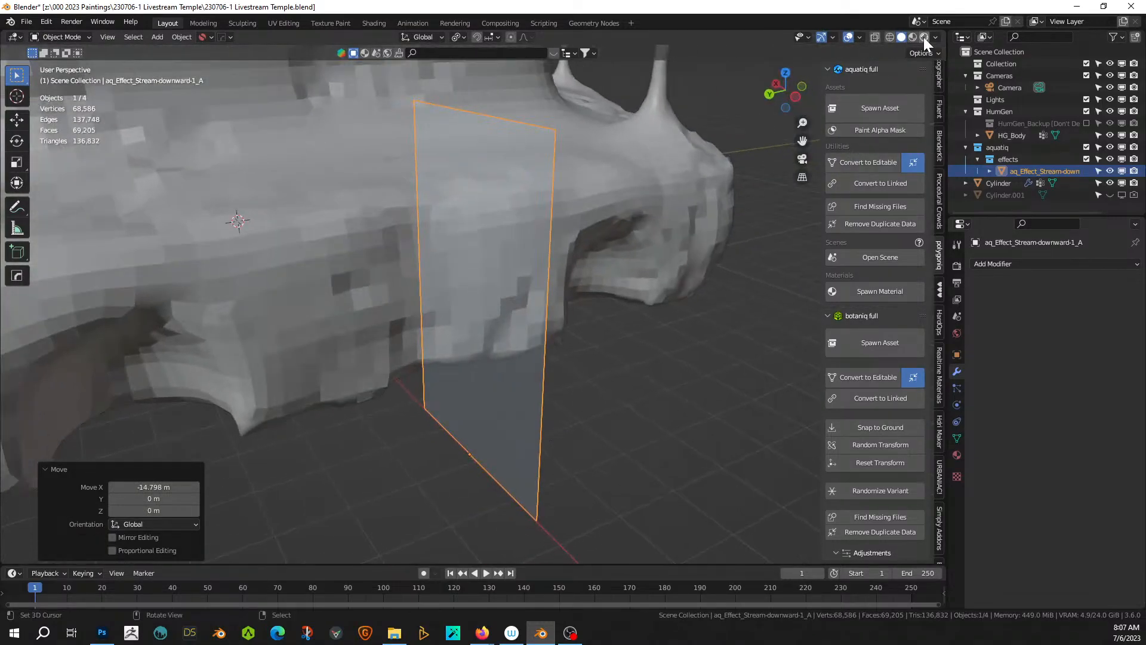
- Examine the stream plane's water texture in rendered and material preview shading, and return the viewport to solid shading
left_click(924, 37)
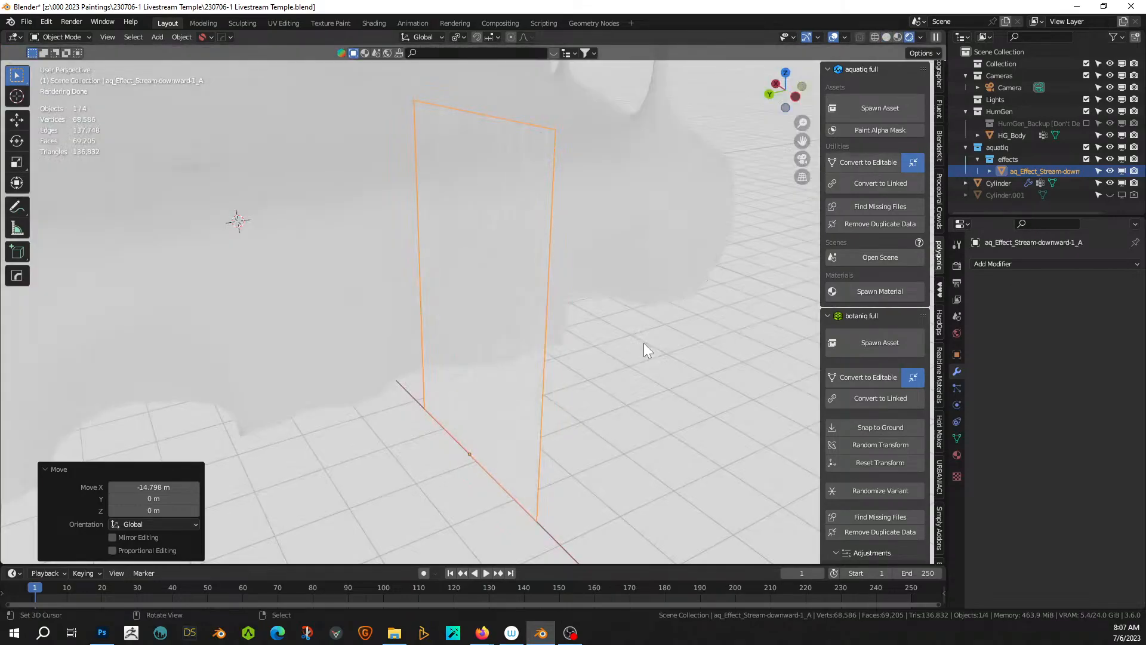
middle_click_drag(649, 376, 506, 375)
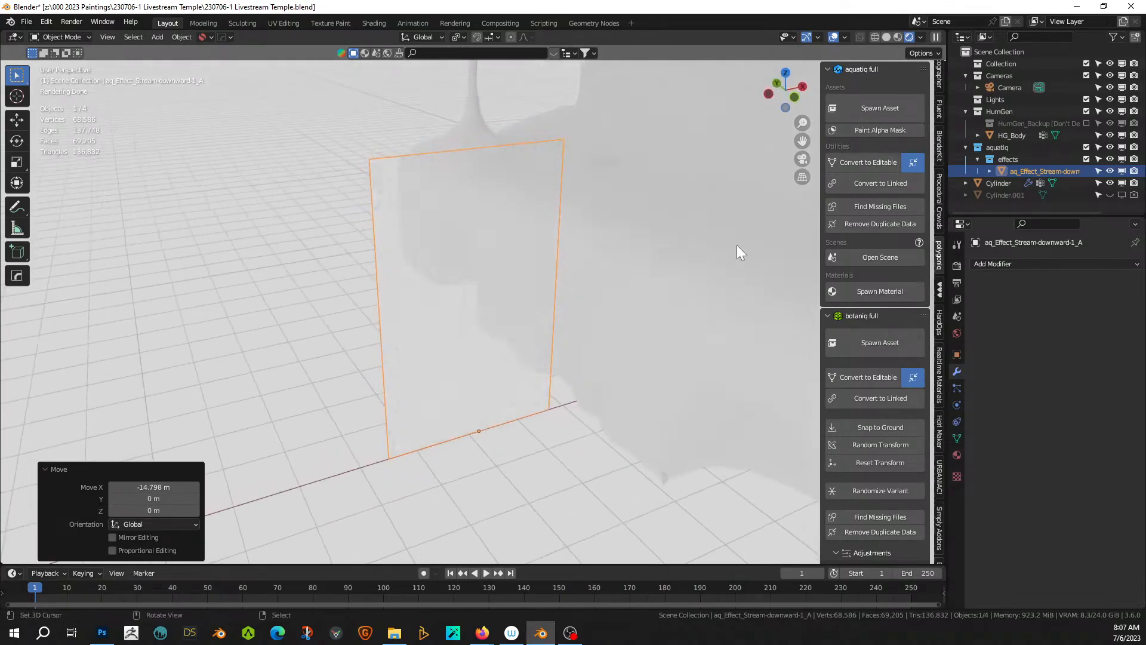
left_click(898, 36)
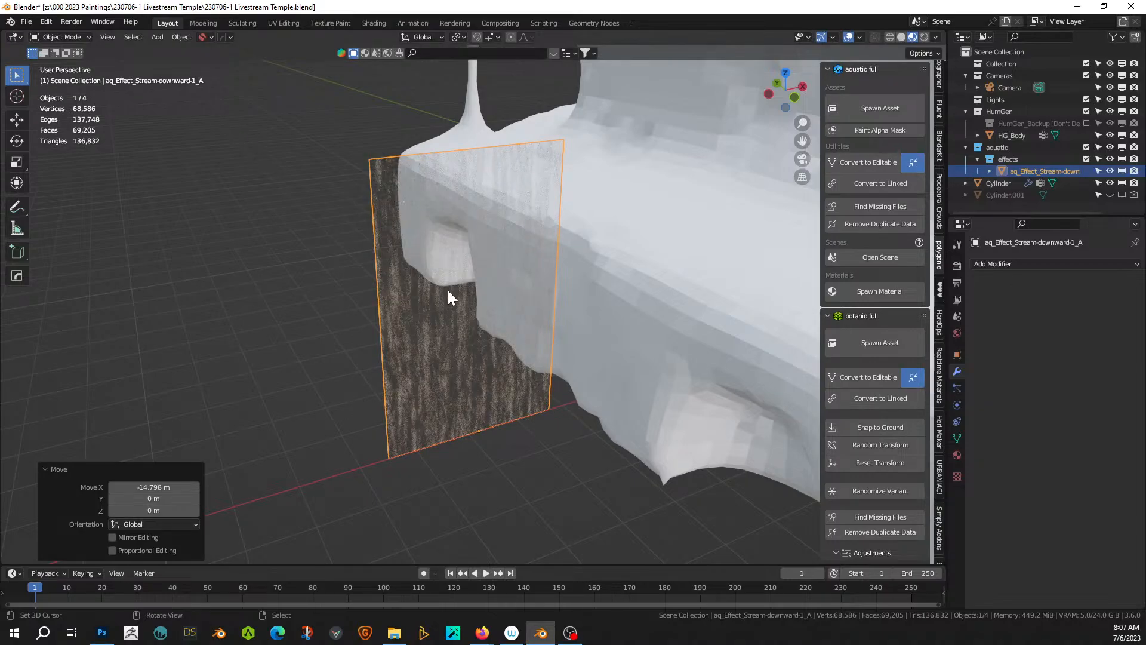
middle_click_drag(448, 291, 596, 220)
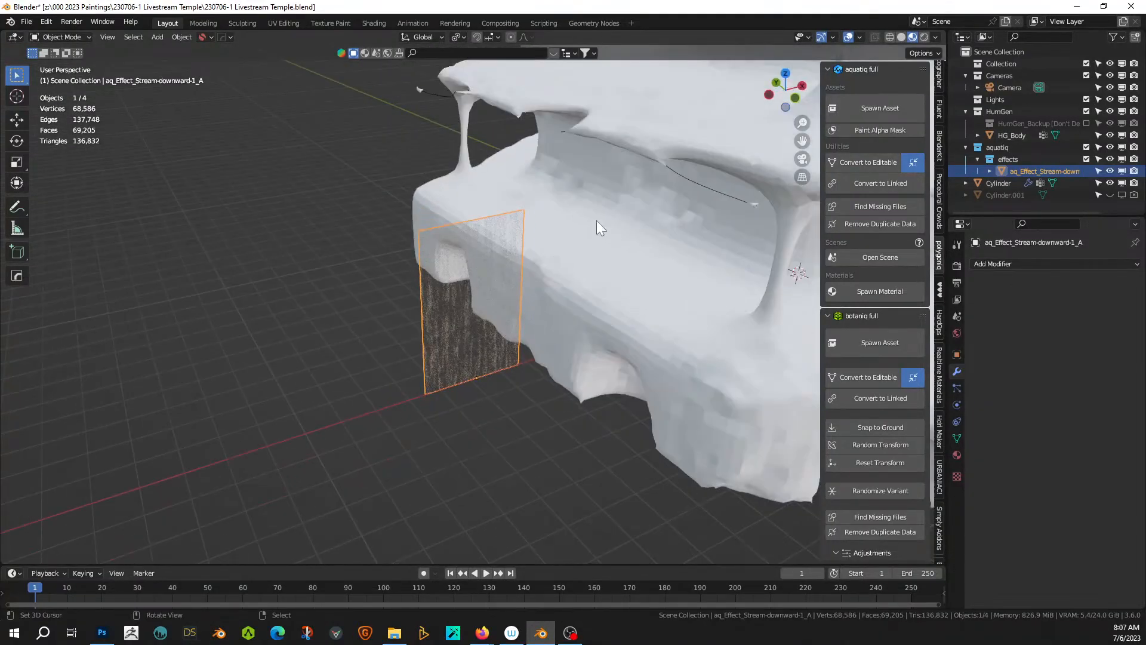
left_click(900, 37)
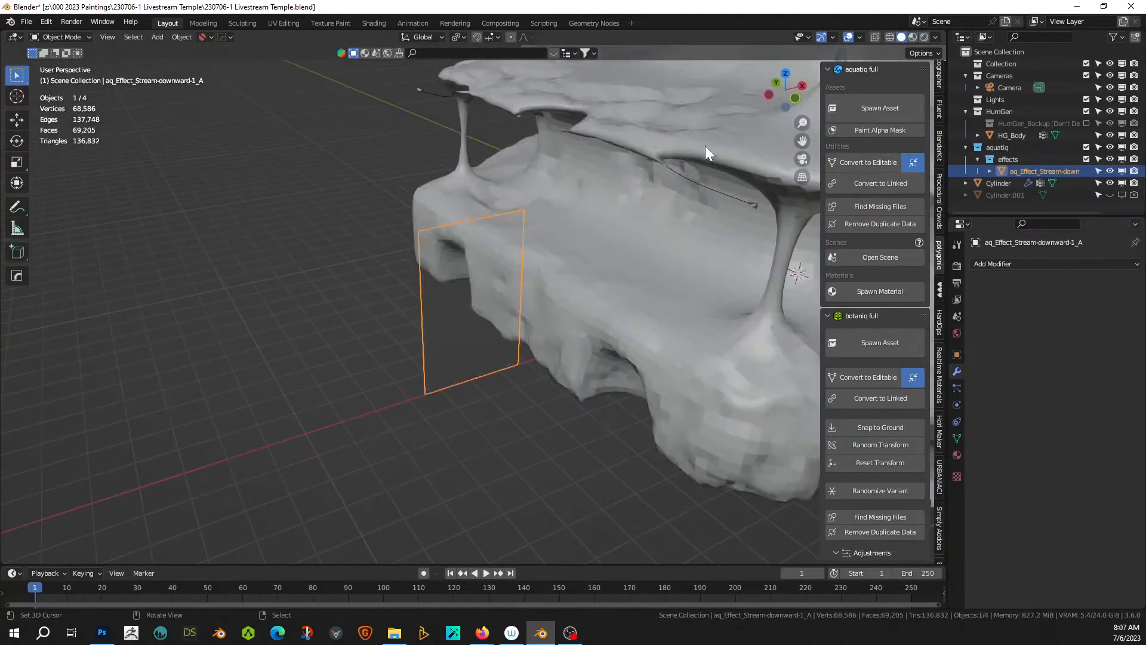
- Narrow the stream plane along X by about 0.445 and again by about 0.791, and rotate it 90° around Z
mouse_move(704, 146)
middle_mouse_down()
mouse_move(568, 273)
mouse_move(574, 317)
middle_mouse_up()
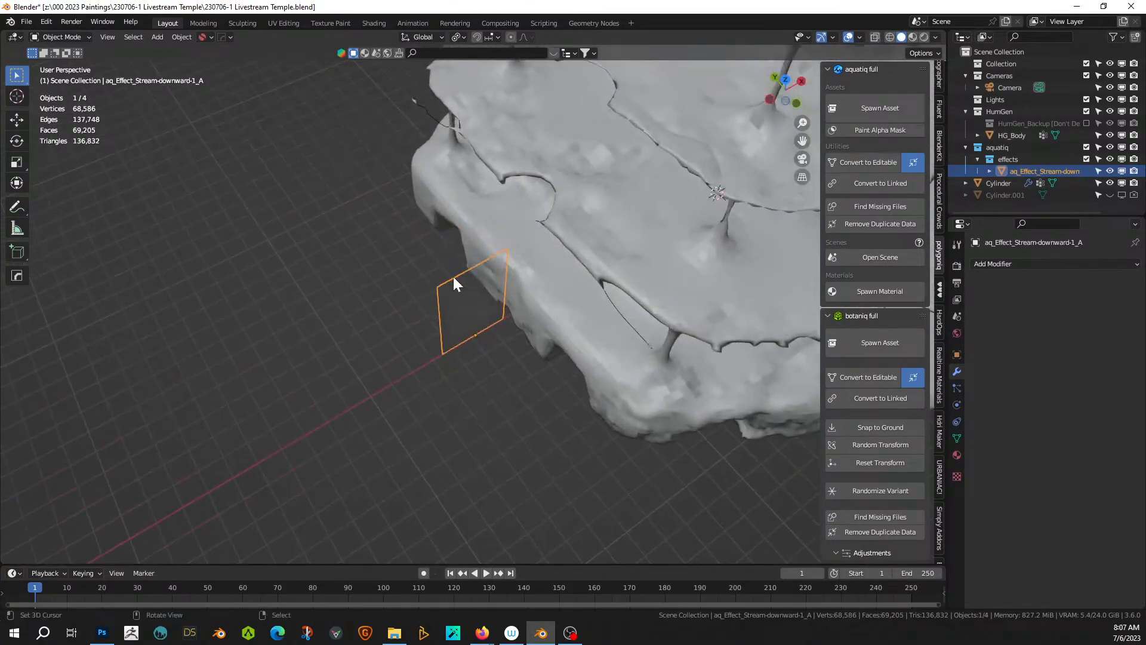
left_click(15, 185)
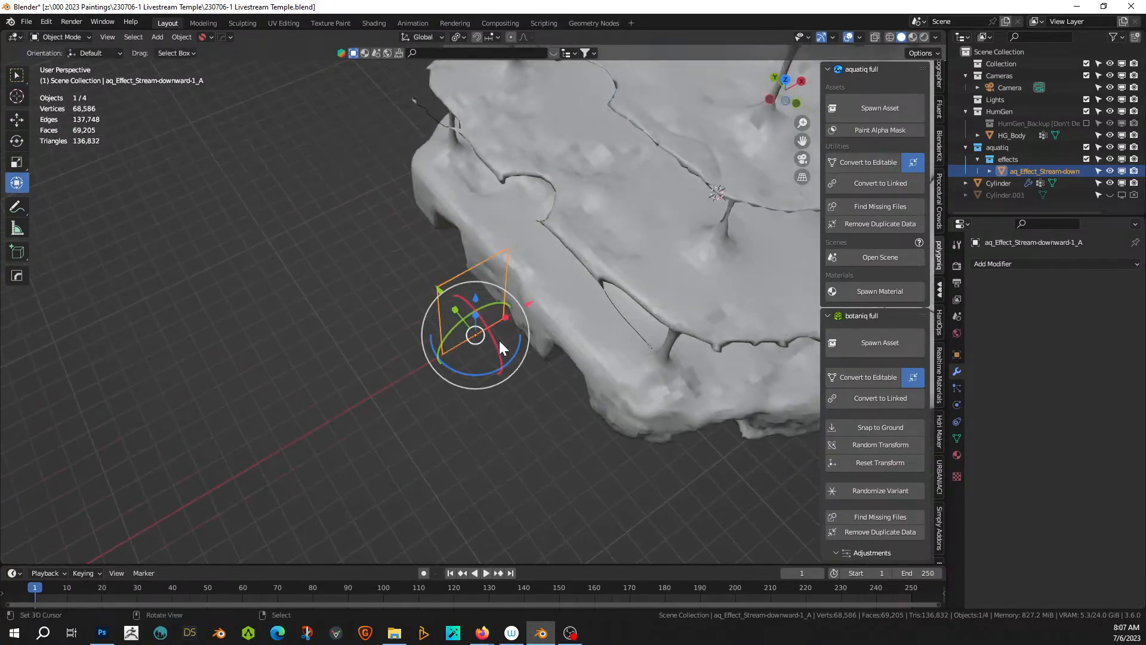
left_click_drag(522, 328, 496, 332)
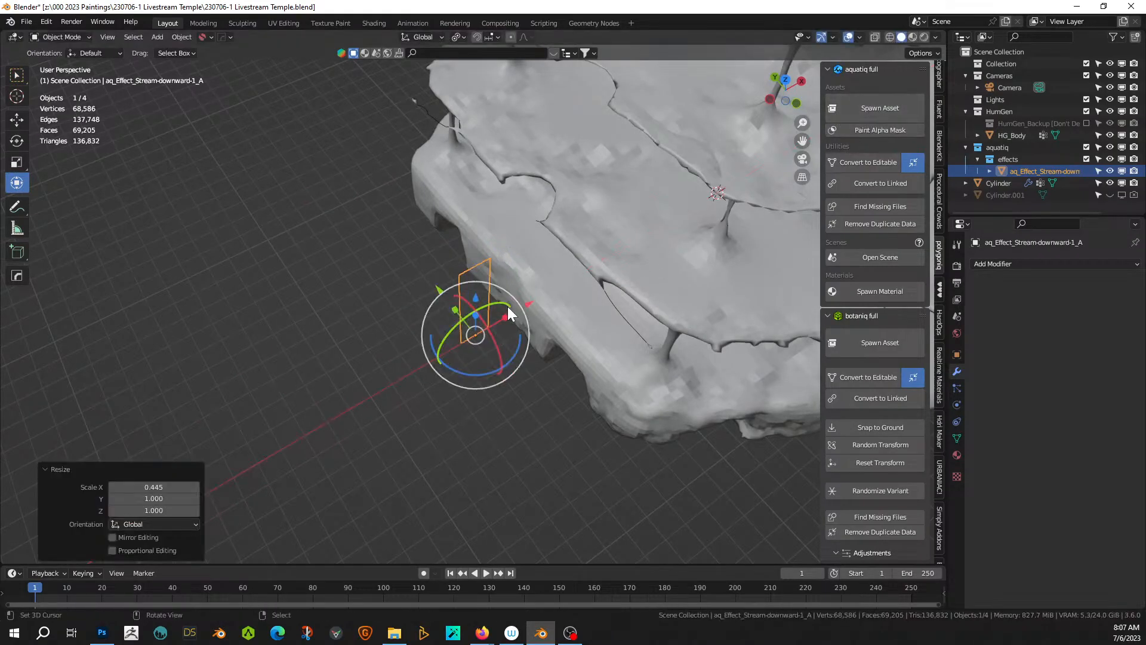
left_click_drag(509, 308, 511, 312)
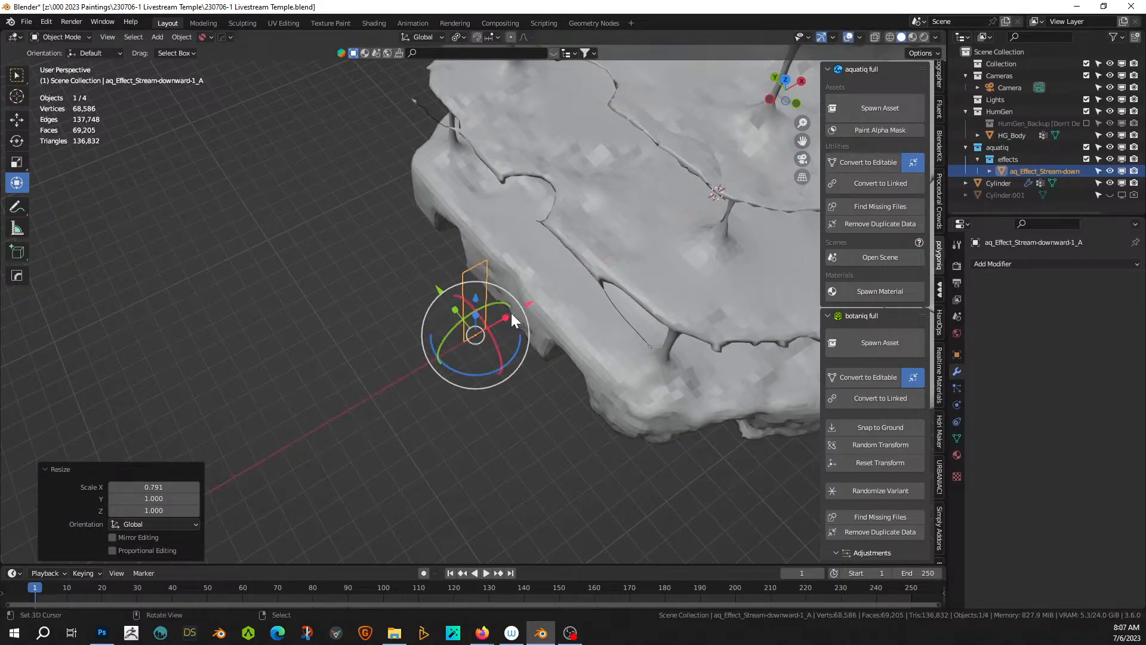
middle_click_drag(512, 313, 627, 259)
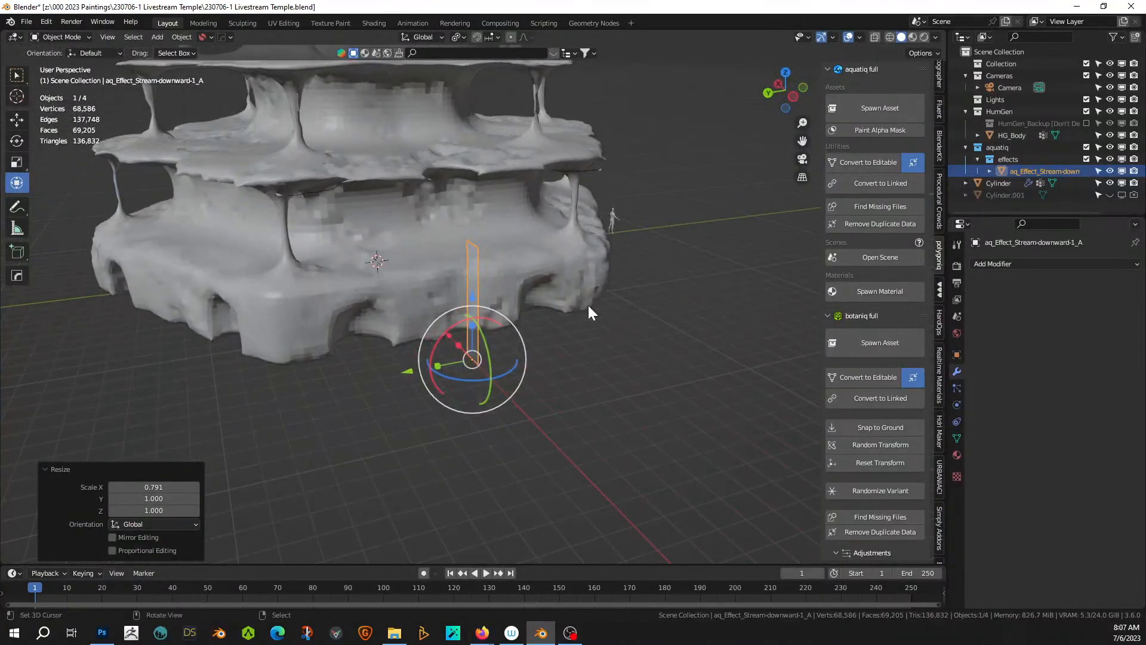
type("rz90")
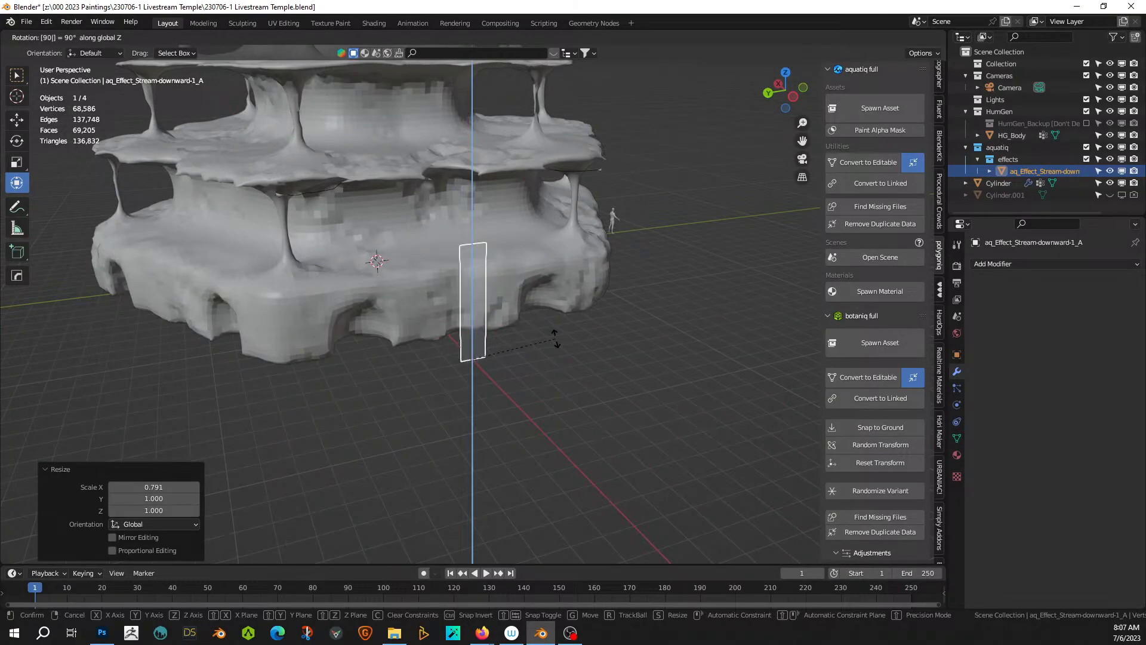
key("Return")
- Raise the stream plane about 18.86 m along Z, up to the level of the temple's top tier
middle_click_drag(550, 339, 526, 110)
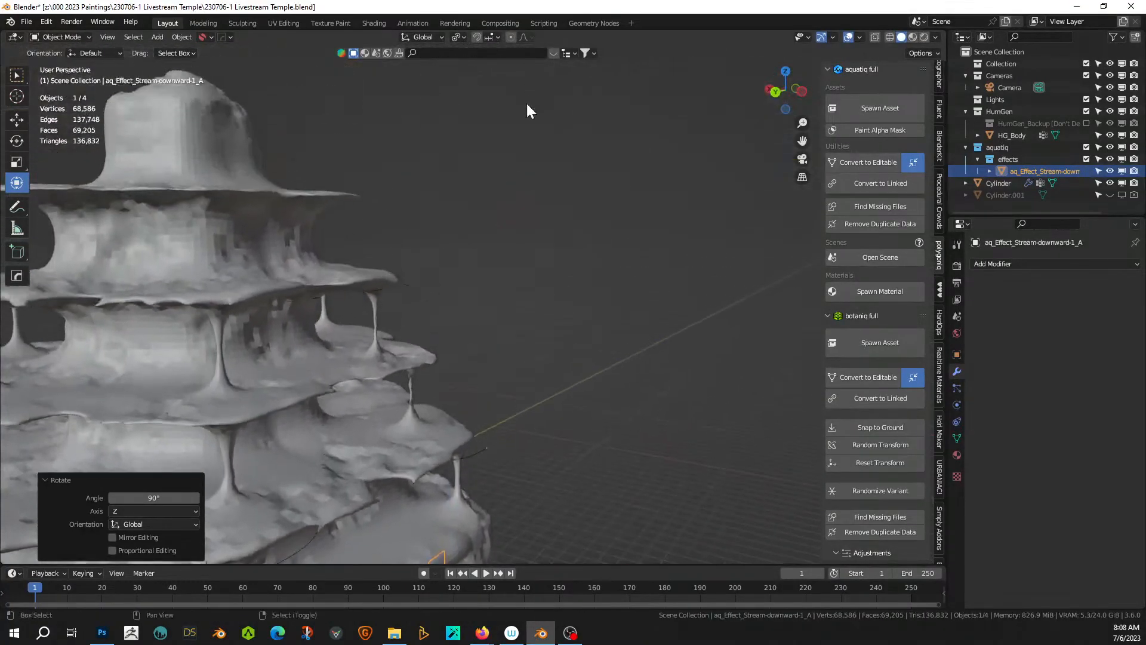
middle_click_drag(447, 289, 445, 315)
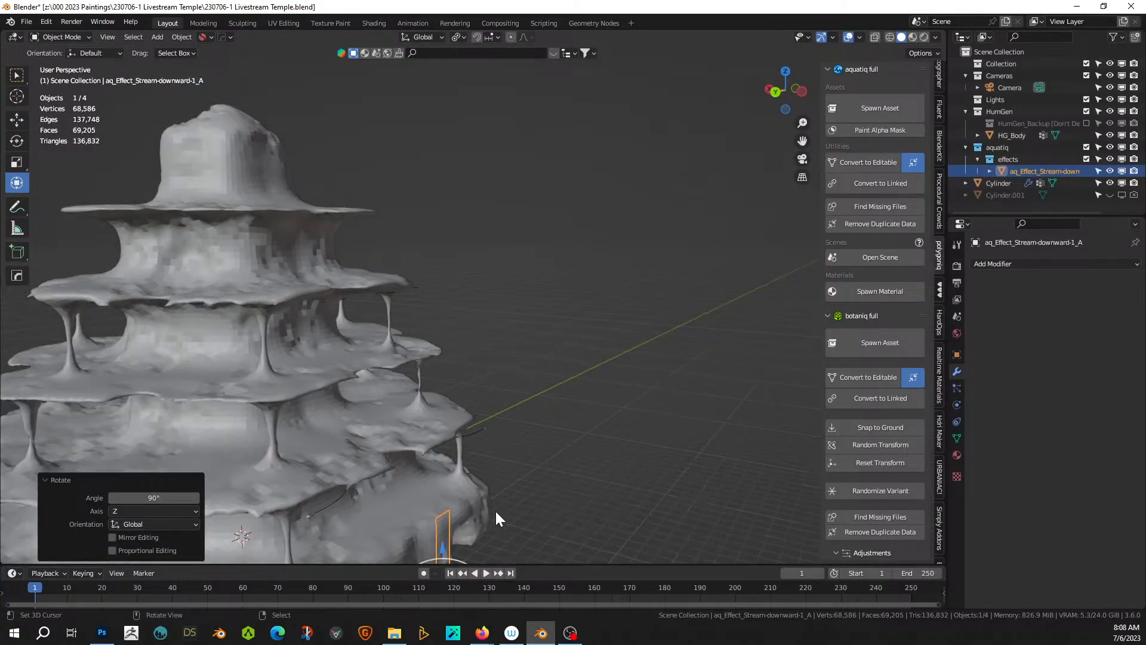
key("g")
key("z")
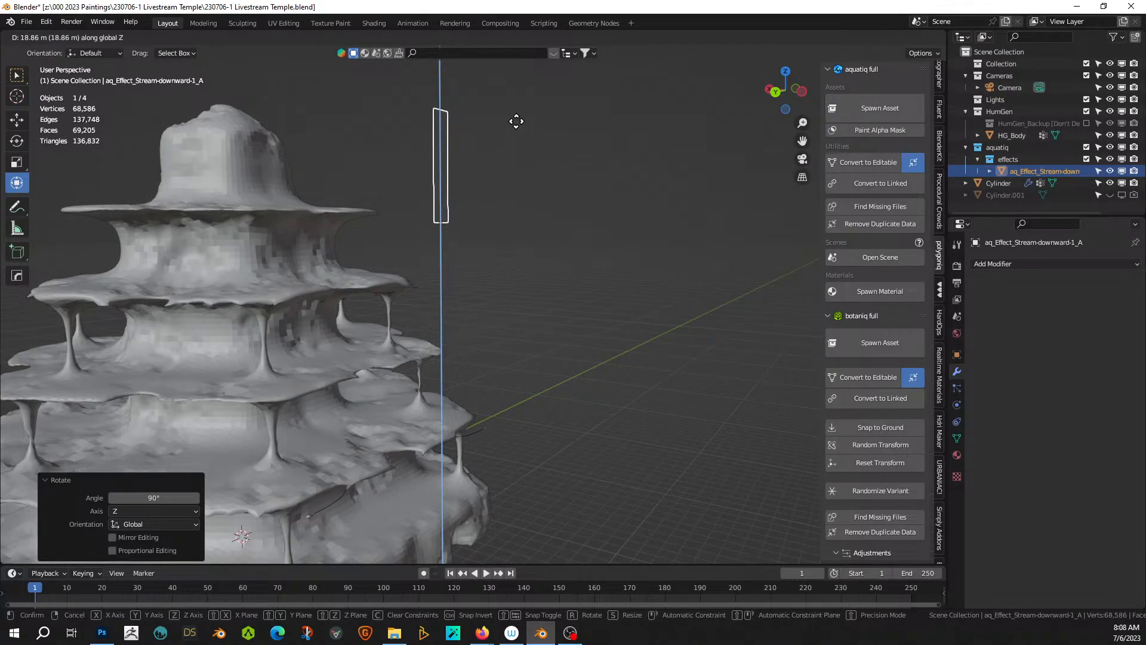
left_click(517, 121)
- Move the stream plane about 10.3 m along X, in over the temple's top eave
middle_click_drag(514, 130, 544, 213)
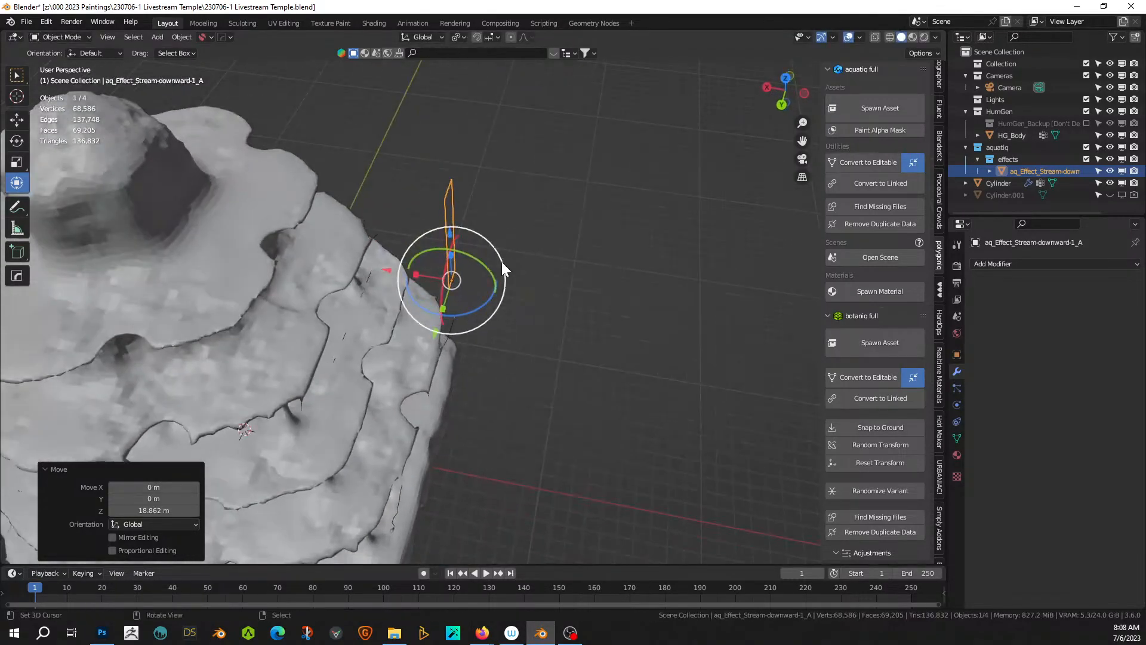
key("g")
key("x")
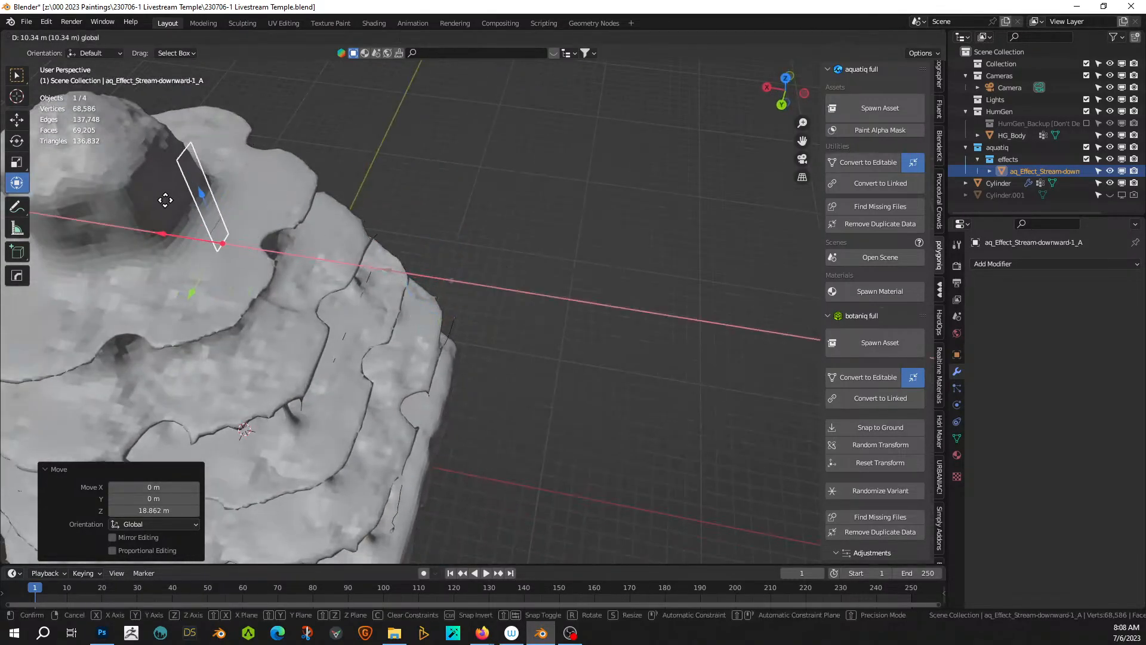
left_click(165, 200)
middle_click_drag(188, 195, 403, 241)
right_click(378, 260)
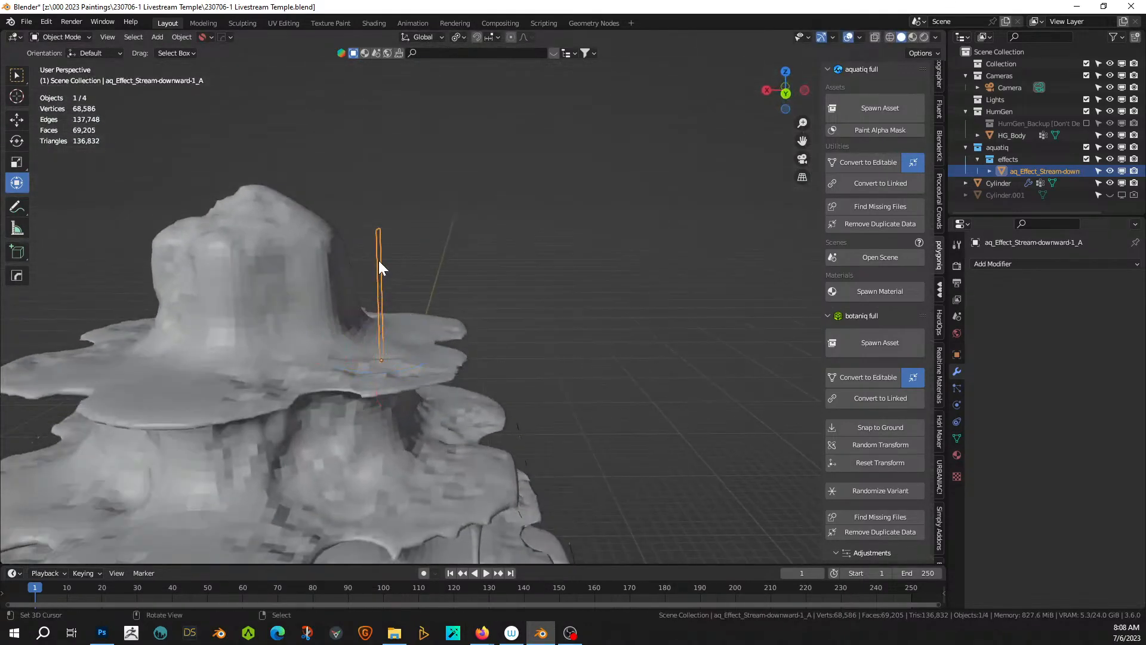
- Raise the stream plane about 1.31 m along Z and move it about 1.04 m along X, closer to the top spire
key("g")
key("z")
left_click(383, 230)
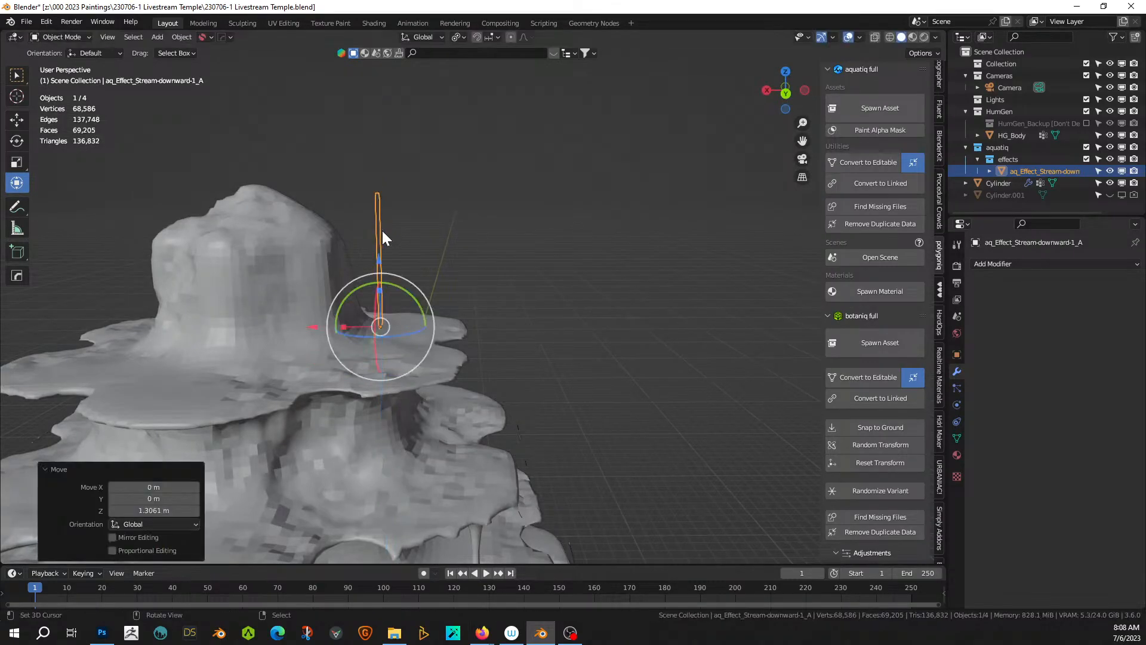
key("g")
key("x")
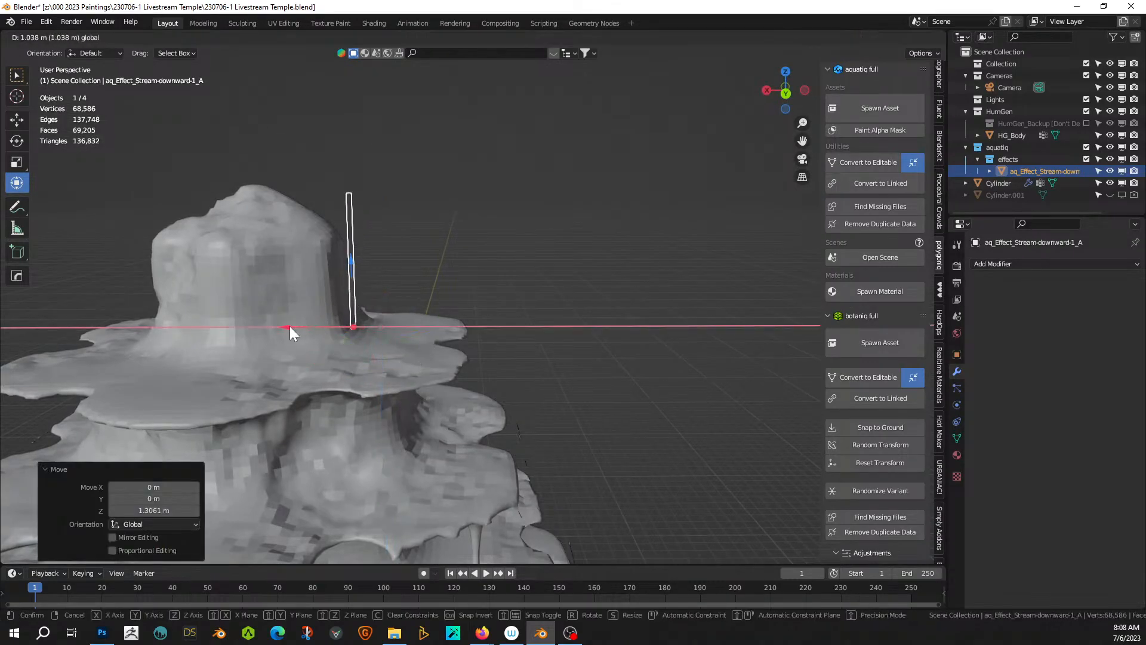
left_click(289, 326)
- Examine the stream plane's position beside the top spire from the front, side and back, and up close
middle_click_drag(289, 326, 80, 309)
scroll(242, 273, "up", 4)
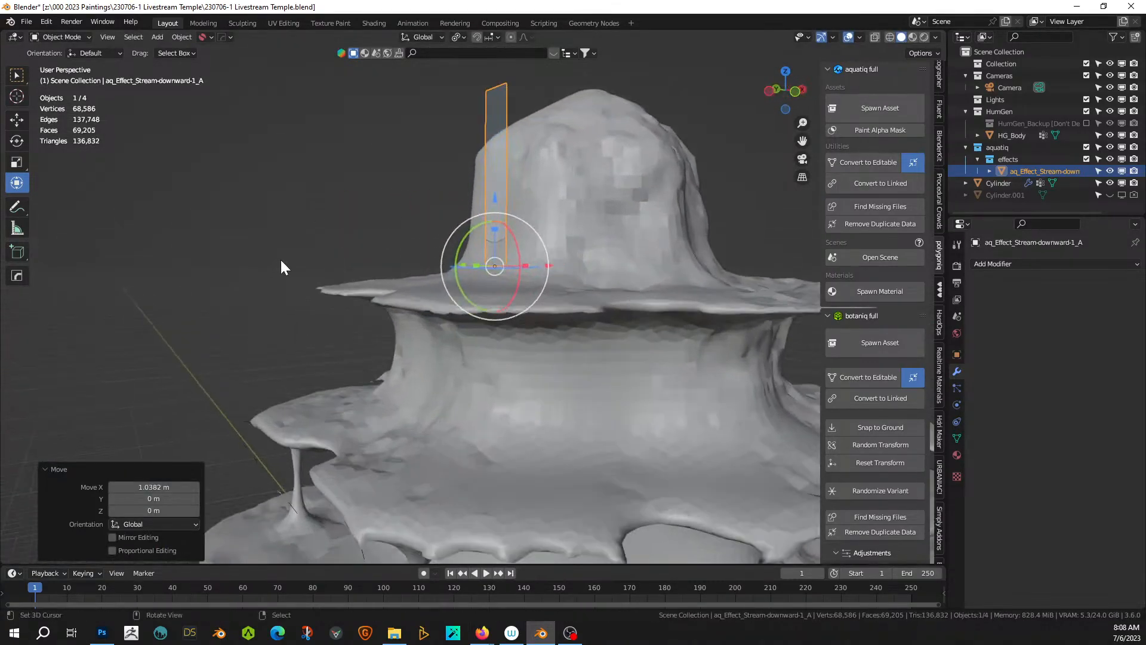
middle_click_drag(281, 258, 229, 259)
key("KP_1")
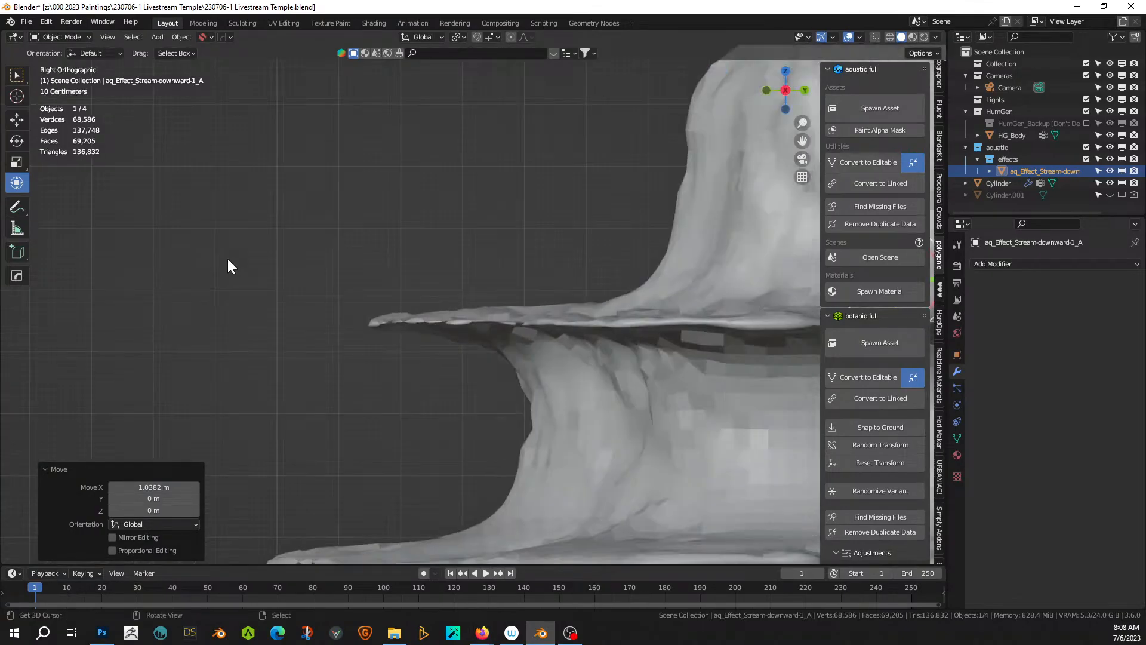
key("KP_3")
scroll(525, 285, "down", 6)
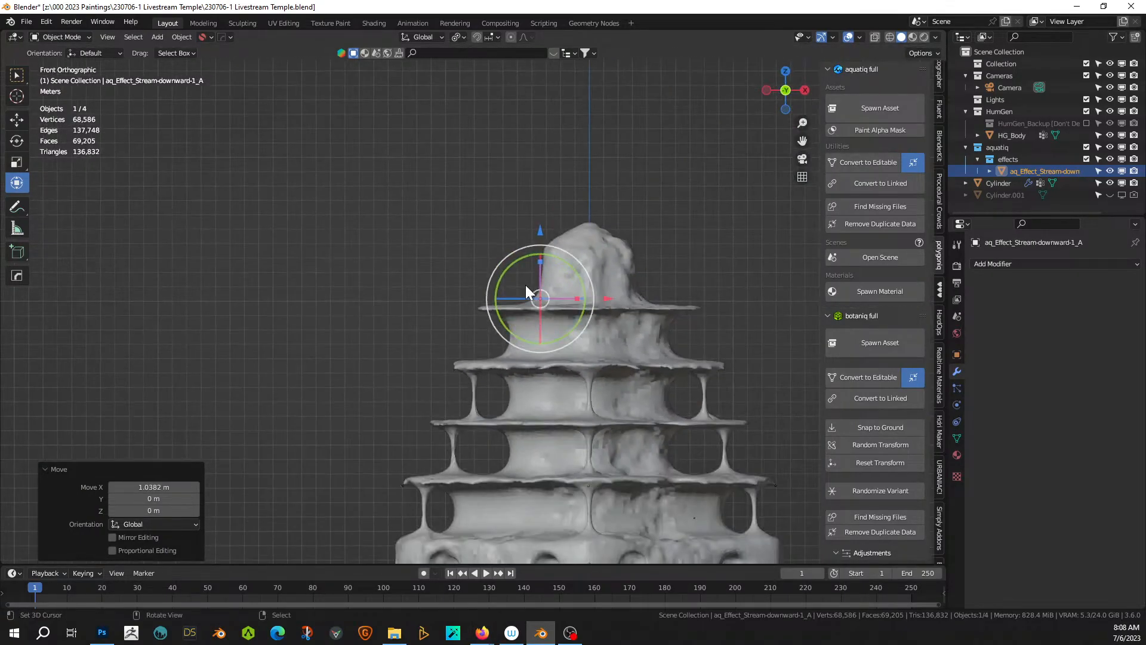
key("KP_1")
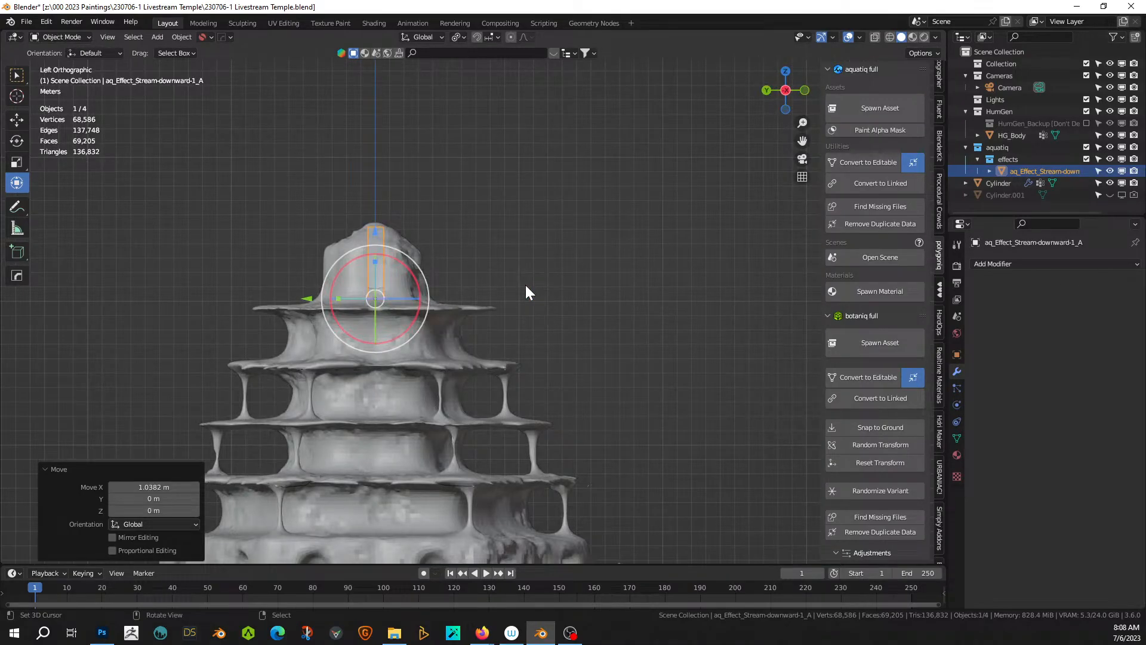
key("KP_7")
key("KP_1")
key("ctrl+KP_1")
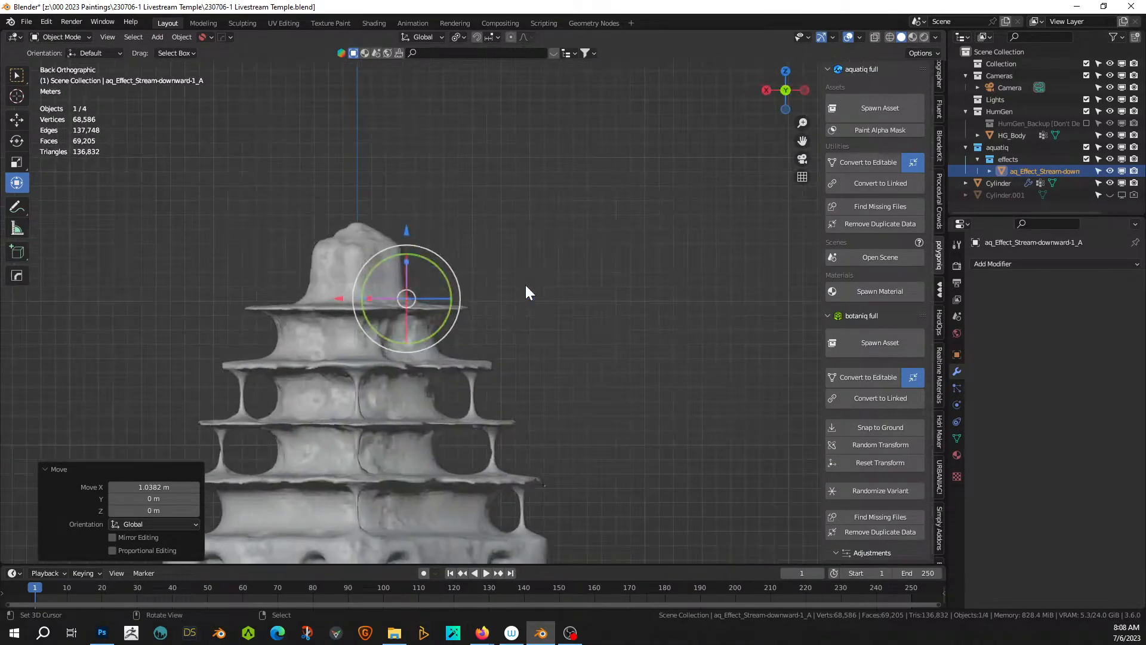
scroll(452, 287, "up", 4)
middle_click_drag(450, 286, 457, 263)
scroll(352, 306, "down", 3)
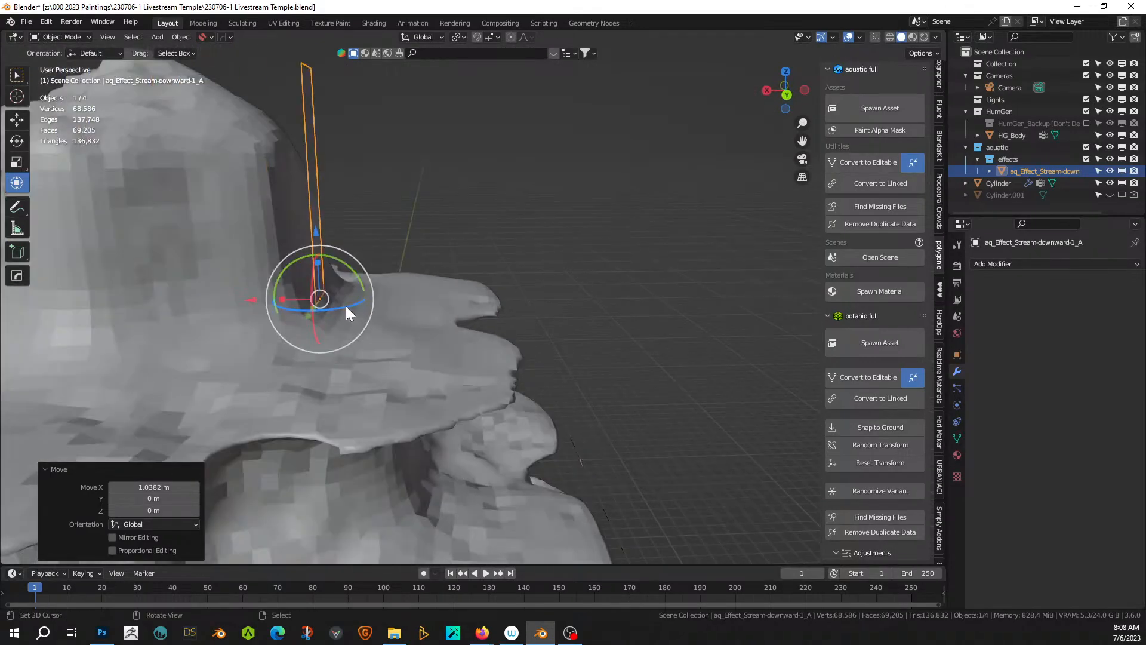
middle_click_drag(369, 295, 382, 298)
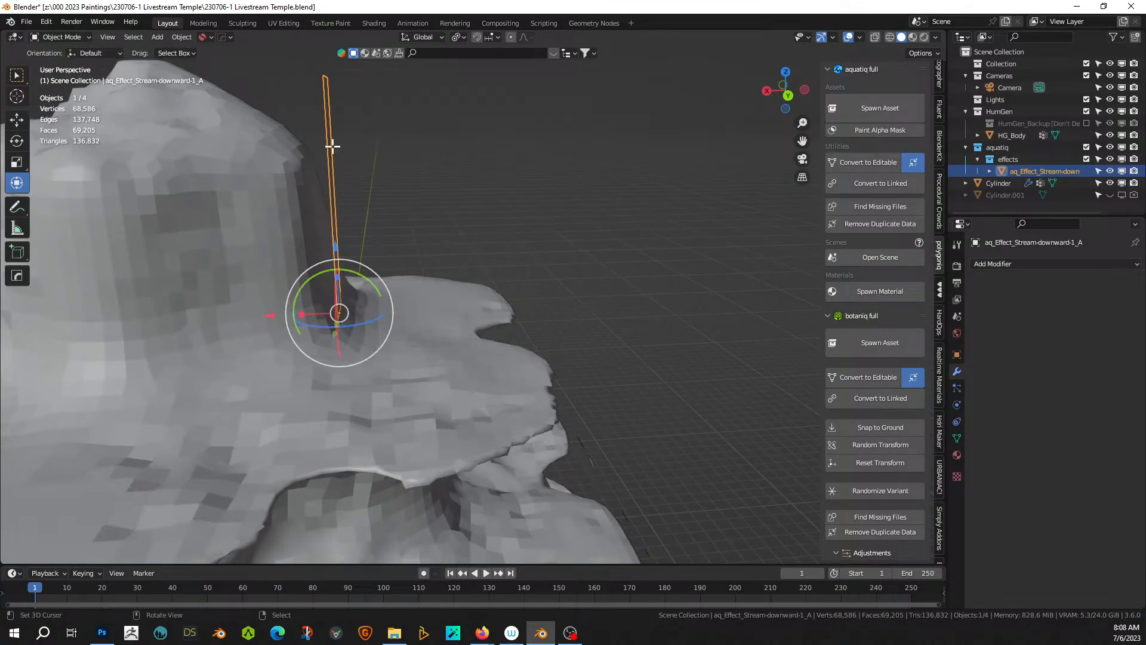
- Add a loop cut across the stream plane and slide it up to the shoulder of the top spire
key("Tab")
middle_click_drag(332, 146, 263, 228)
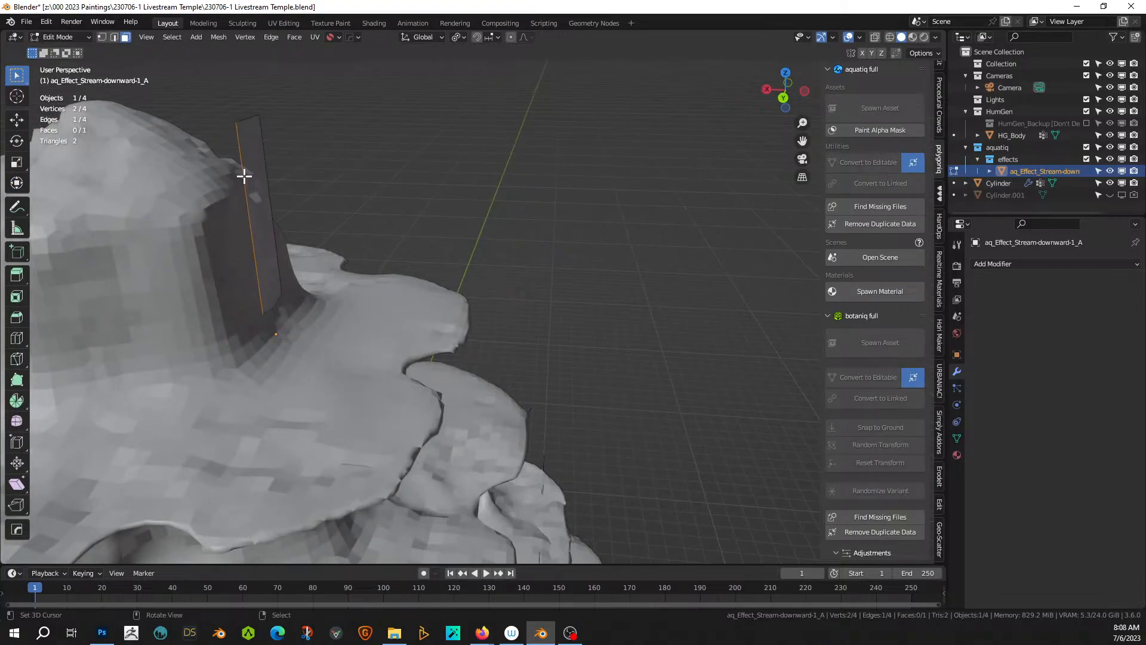
key("ctrl+r")
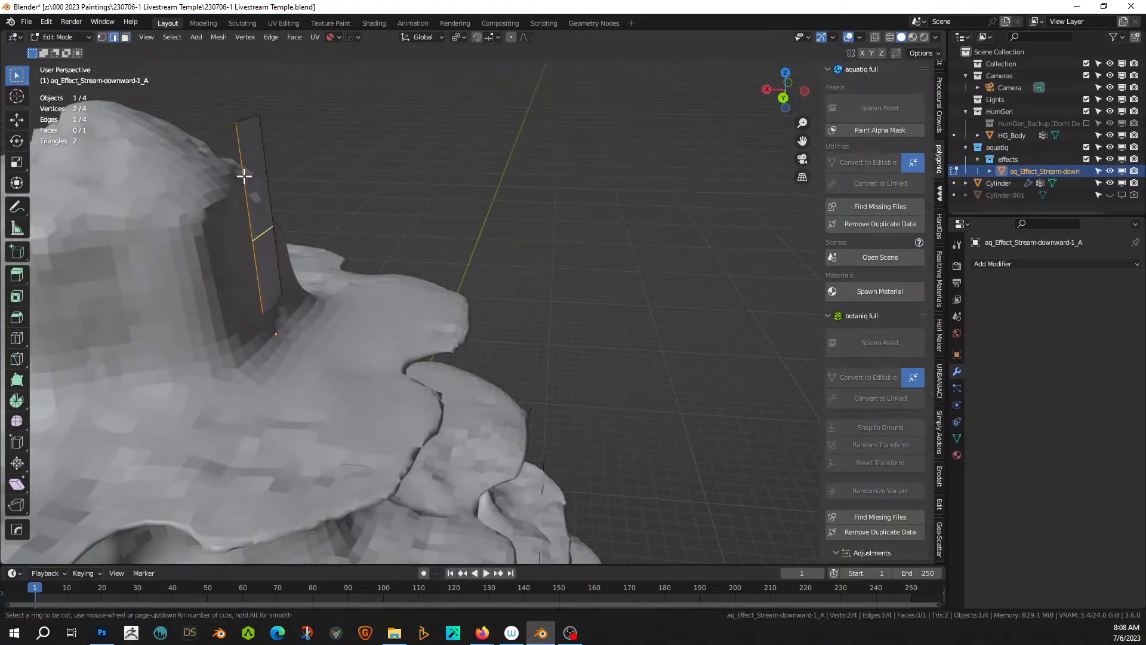
left_click(244, 175)
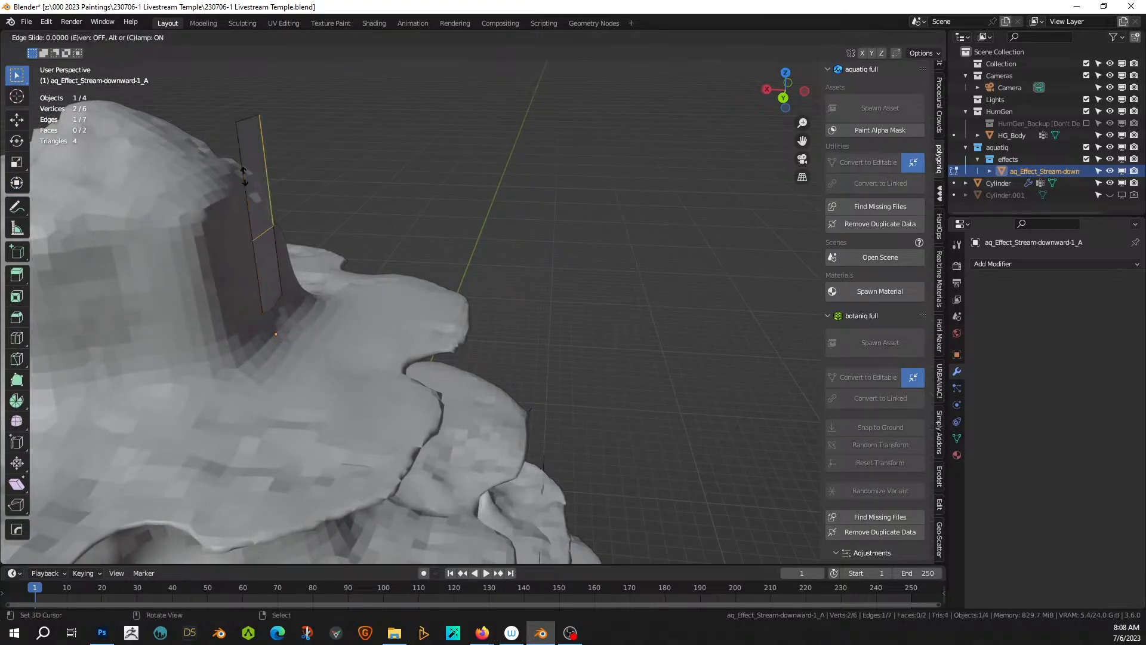
left_click(241, 122)
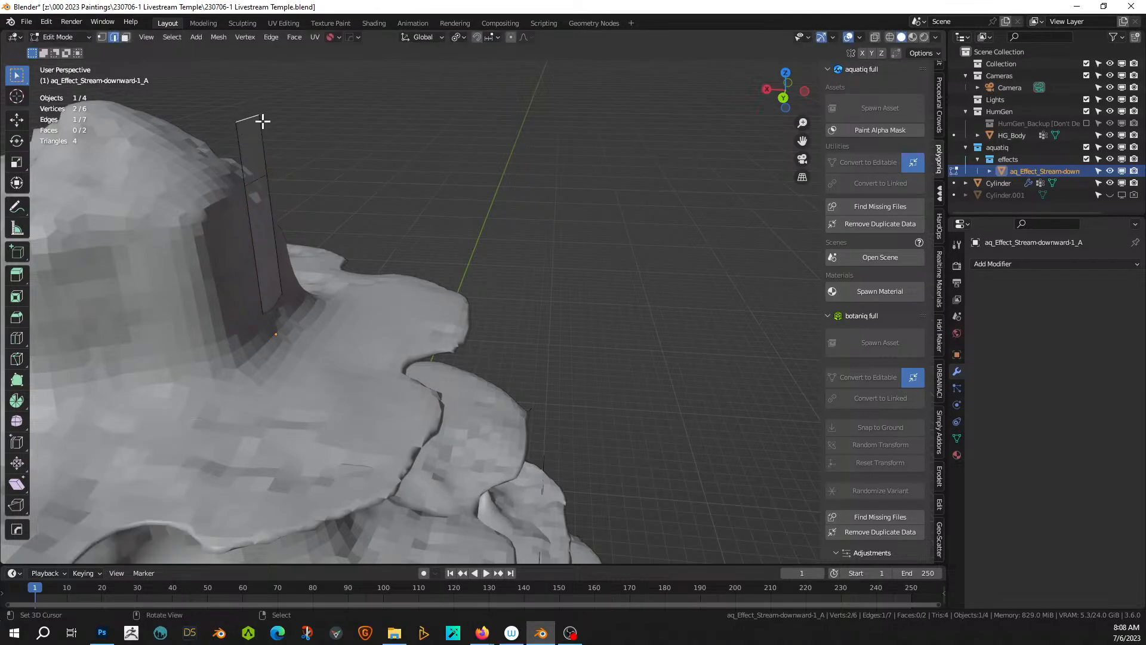
- Move the stream plane's top edge about 1.88 m along X so it slopes over the spire's dome
key("g")
key("x")
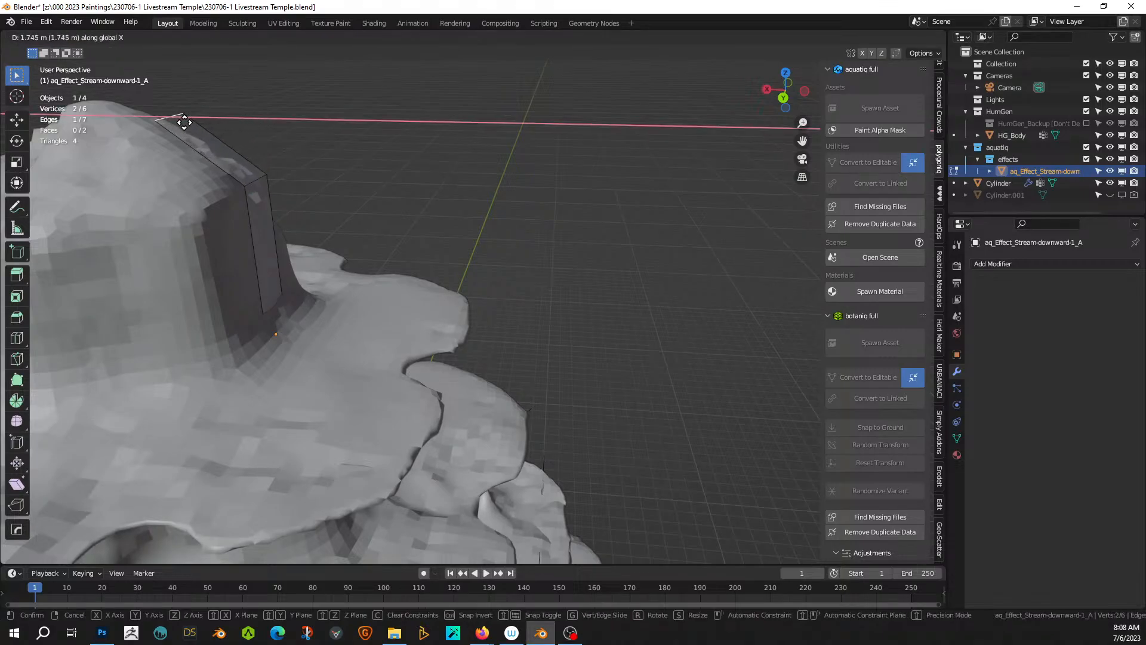
left_click(174, 120)
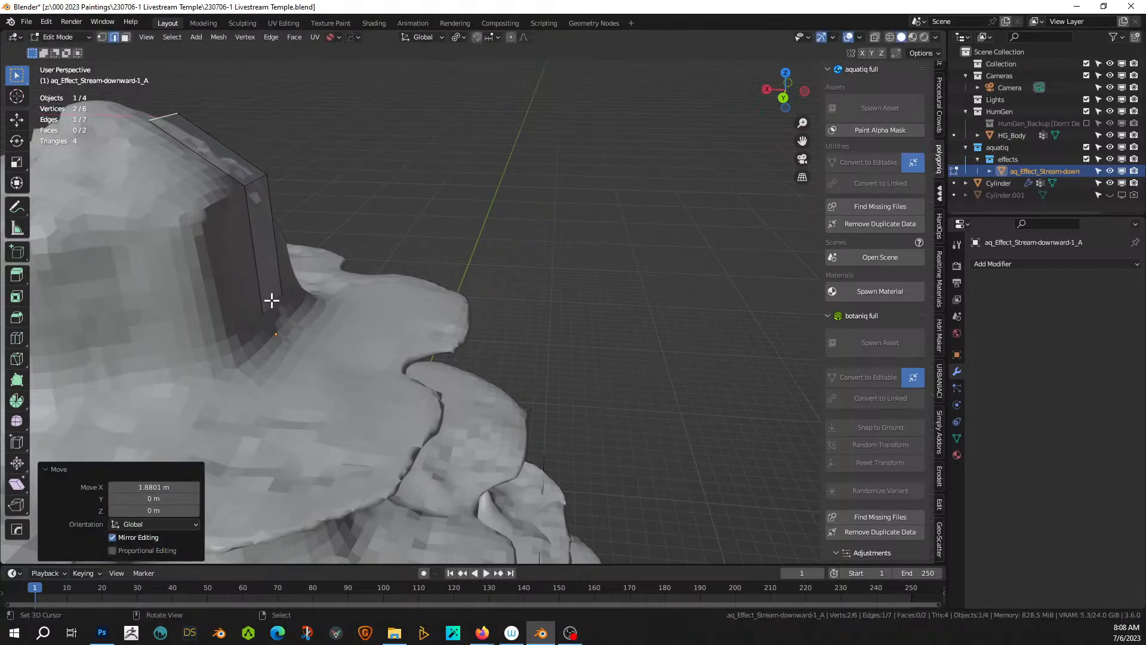
- Raise the stream plane's bottom edge about 0.84 m along Z above the foot of the spire
left_click(272, 301)
key("KP_7")
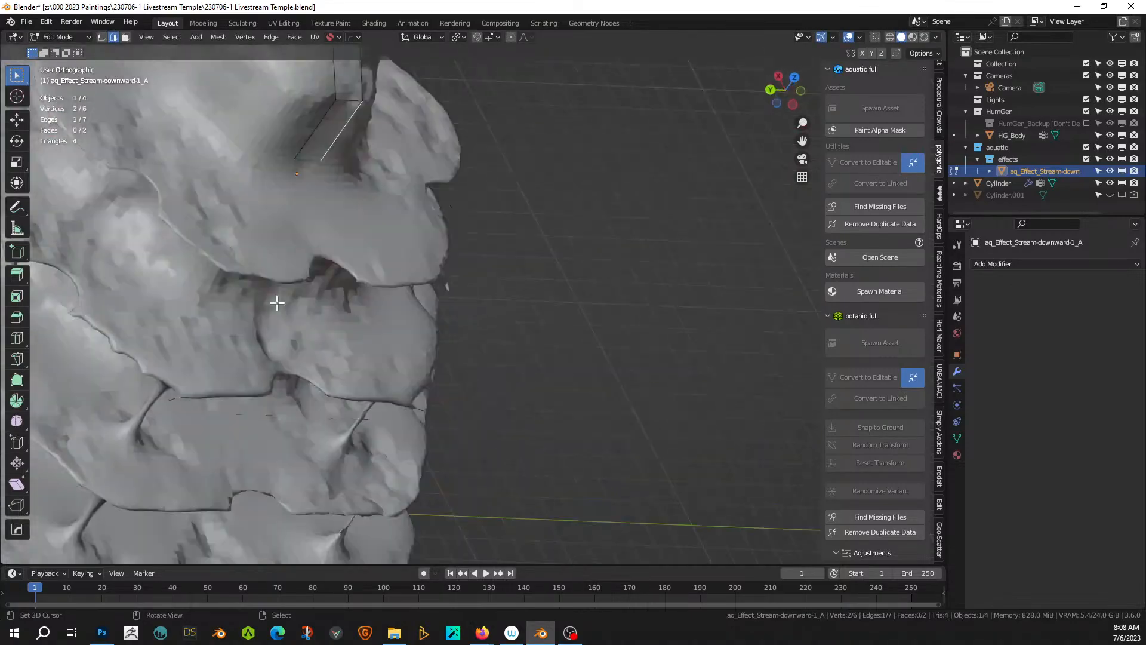
middle_click_drag(535, 229, 539, 256)
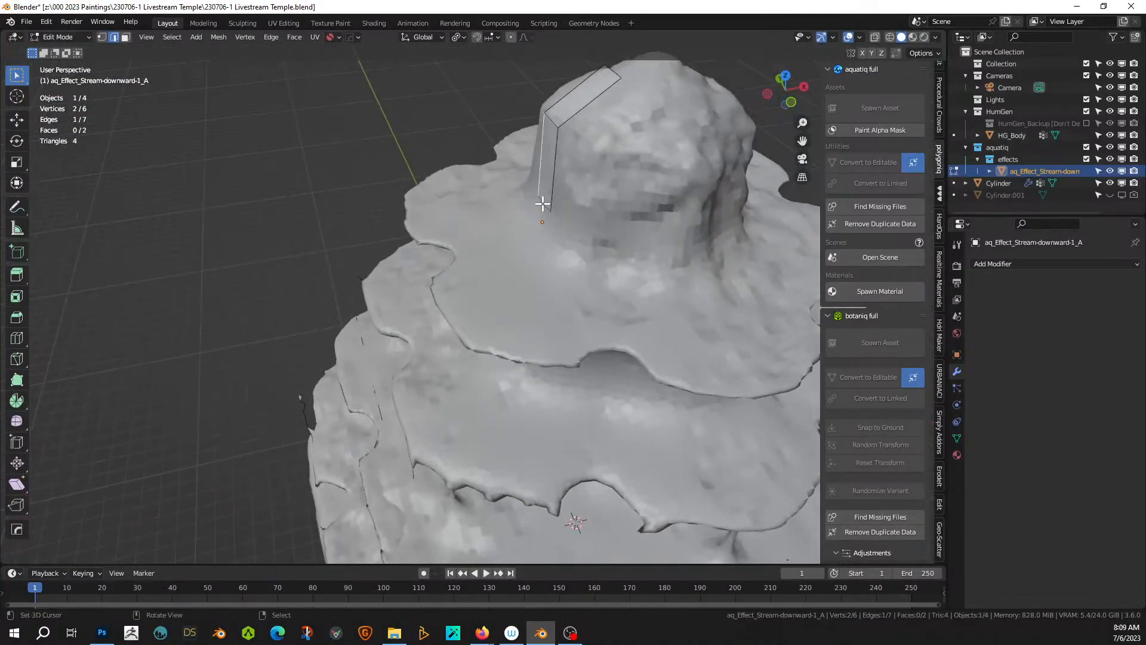
scroll(549, 193, "up", 2)
middle_click_drag(548, 192, 519, 364)
scroll(553, 173, "up", 3)
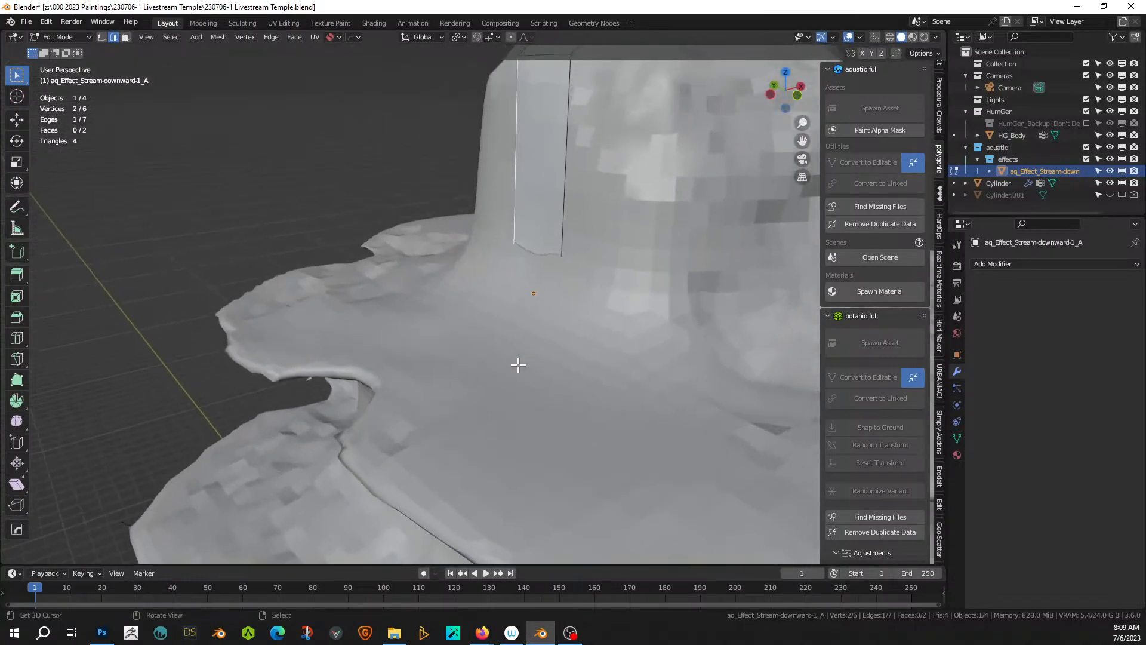
key("KP_Divide")
left_click(418, 485)
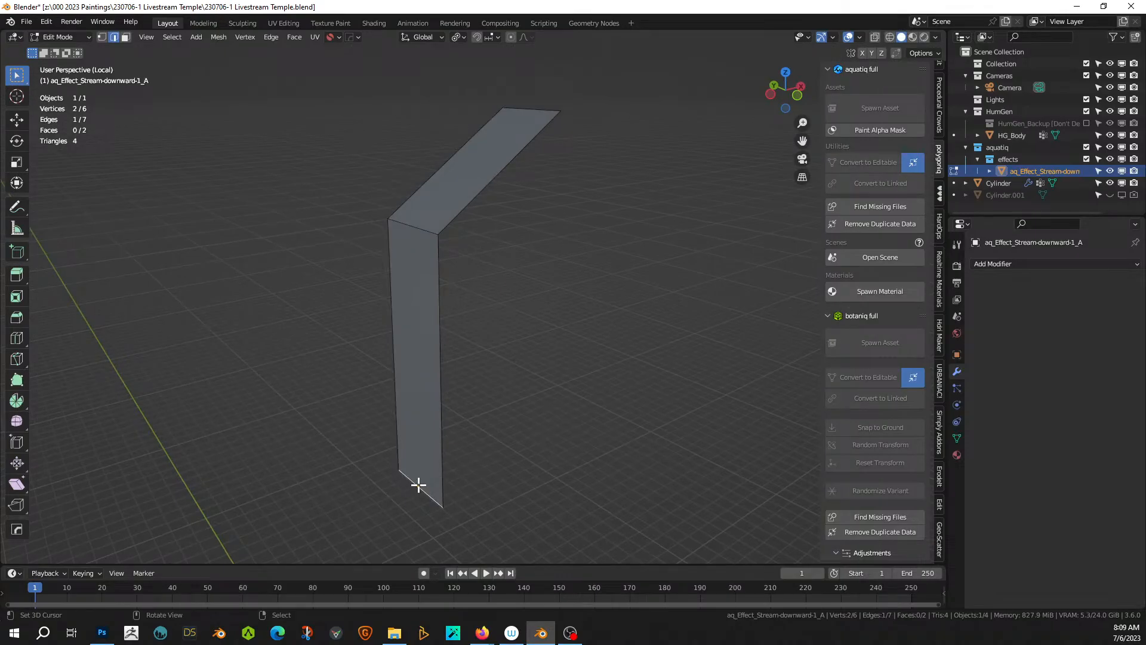
key("KP_Divide")
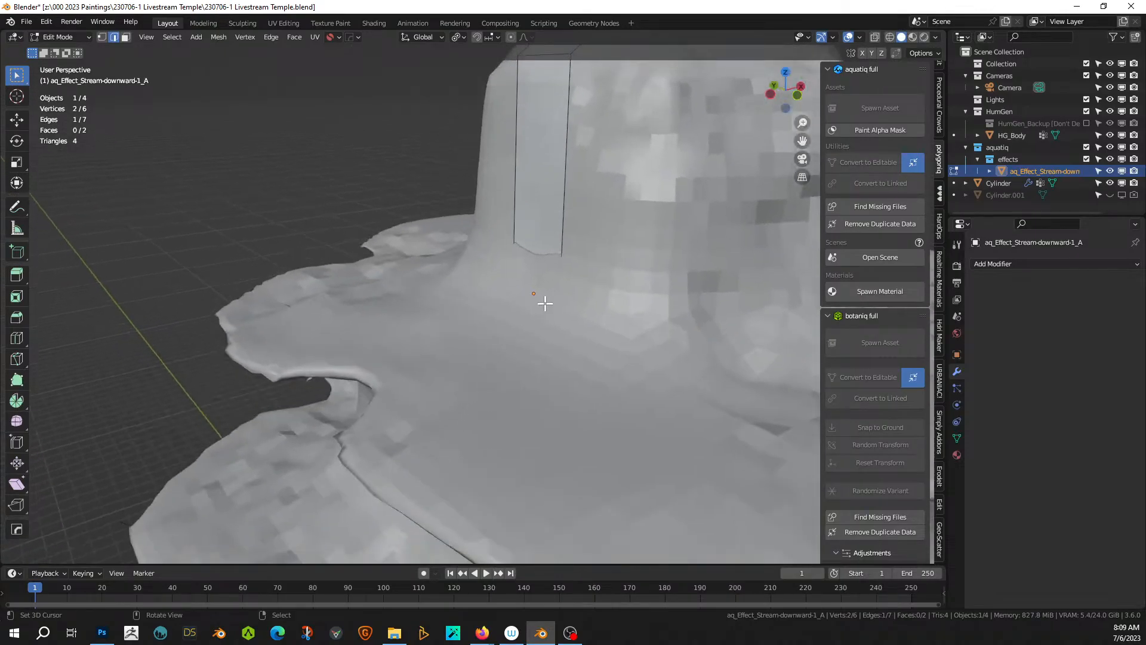
key("g")
key("z")
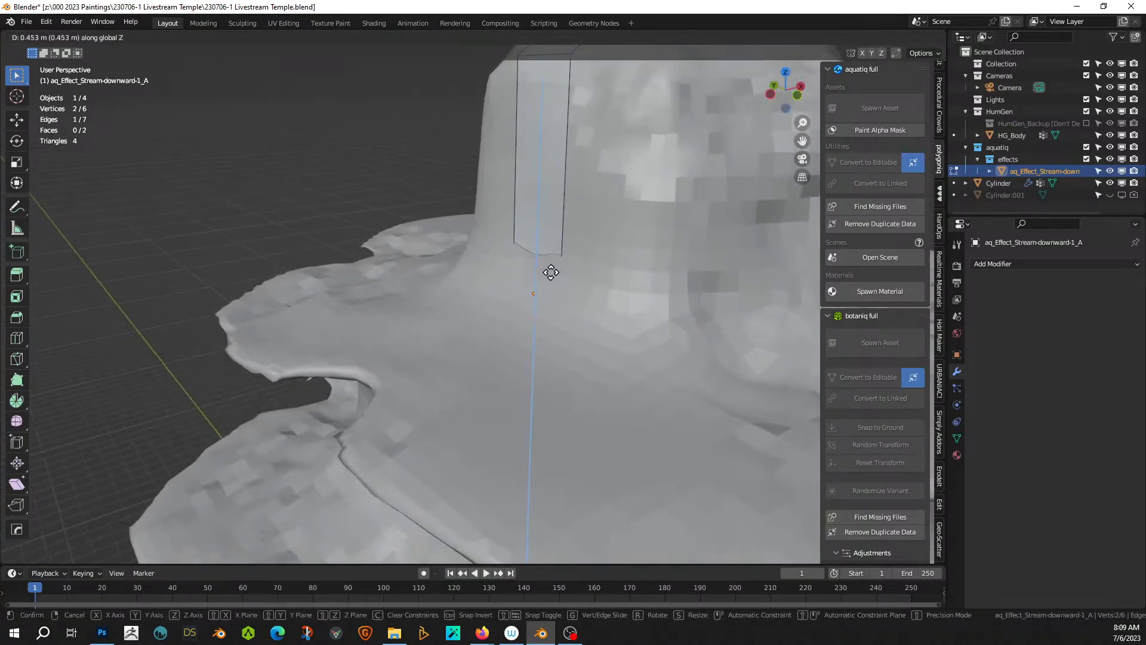
left_click(545, 249)
- Extrude the bottom edge about -0.66 m in X and -0.90 m in Z, and again about -2.73 m and -0.49 m to the top eave's rim
middle_click_drag(546, 248, 570, 258)
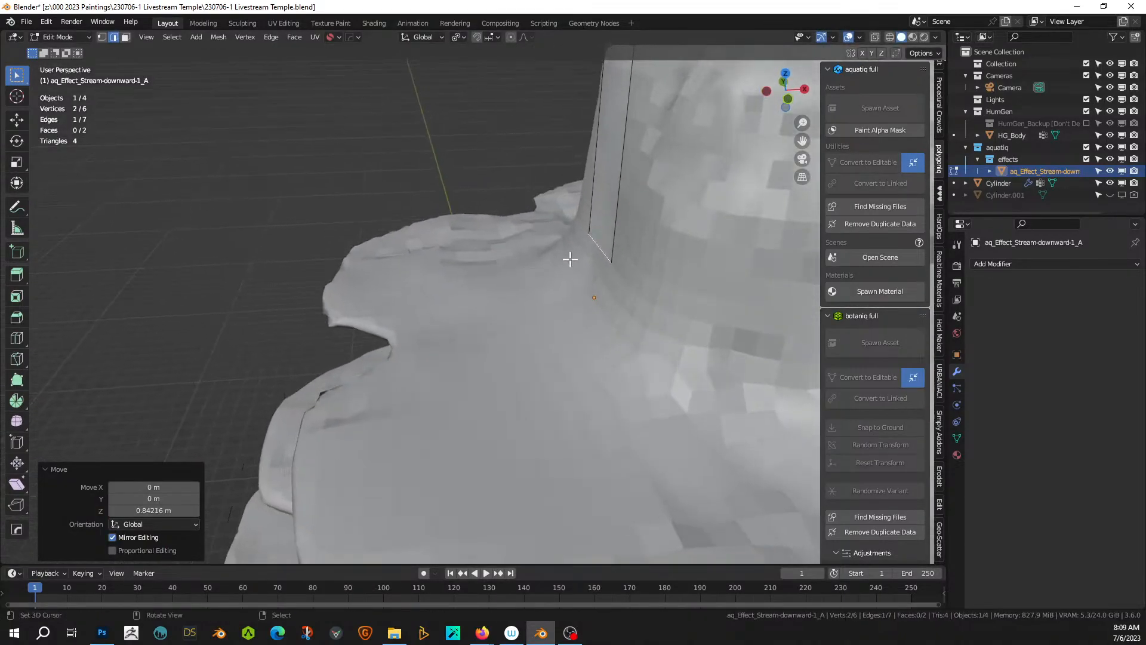
key("e")
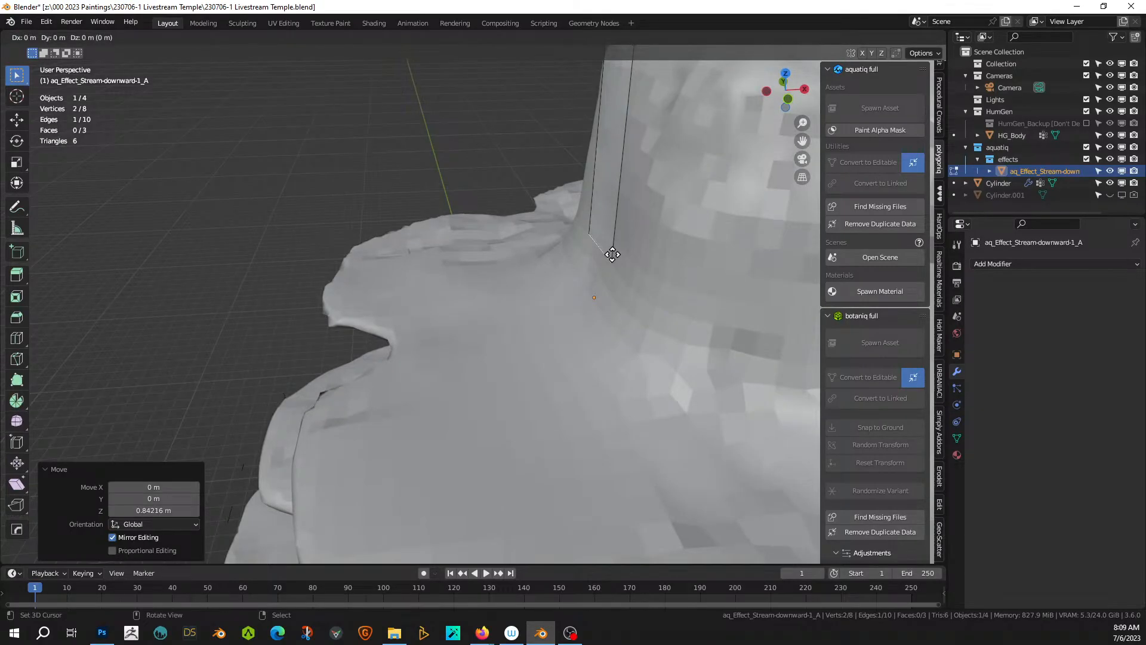
key("shift+y")
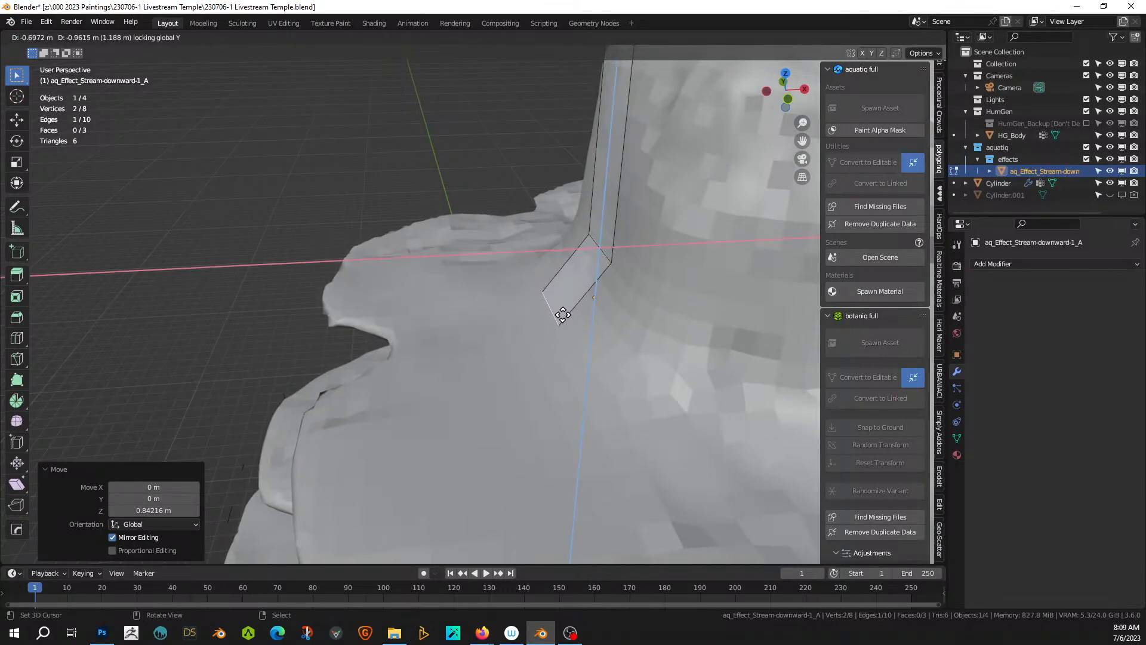
left_click(561, 313)
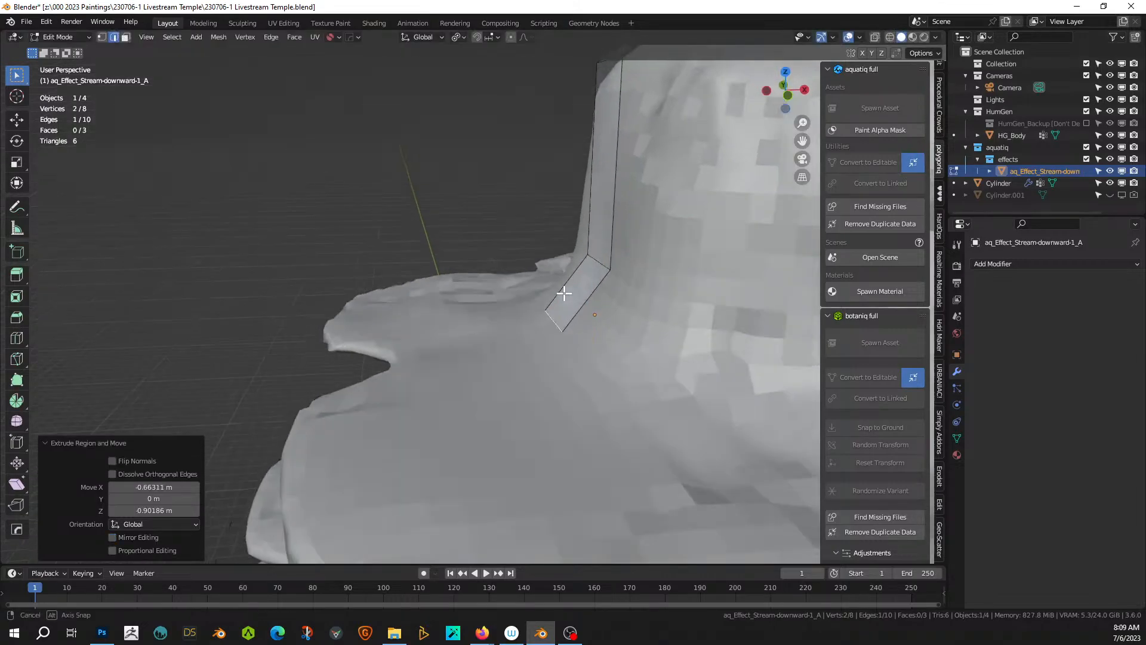
key("e")
key("shift+y")
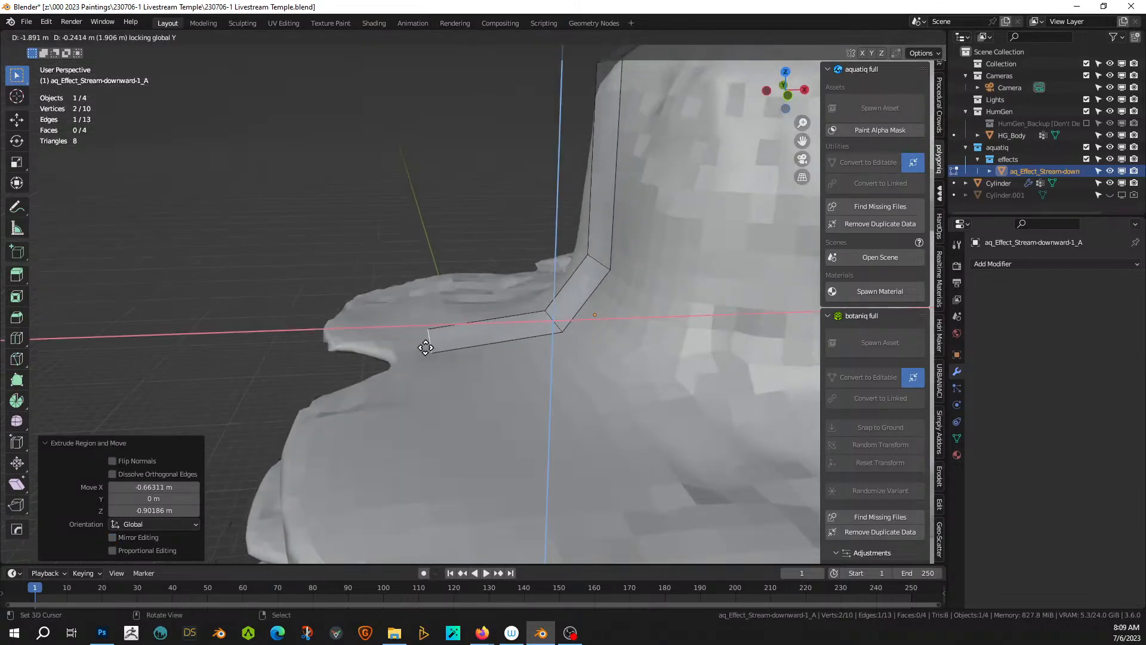
left_click(378, 362)
- Extrude the stream's end edge about 3.80 m down to the second tier and about 1.81 m outward along X to its rim
middle_click_drag(378, 361, 485, 241)
key("e")
key("shift+y")
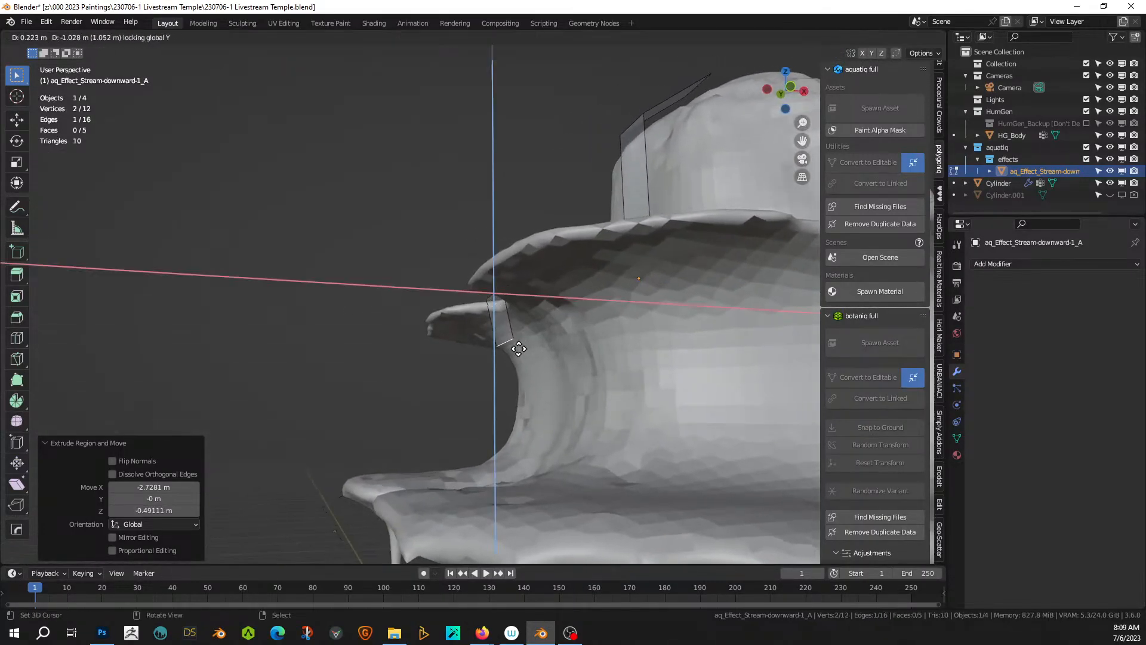
left_click(506, 485)
middle_click_drag(507, 476, 645, 468)
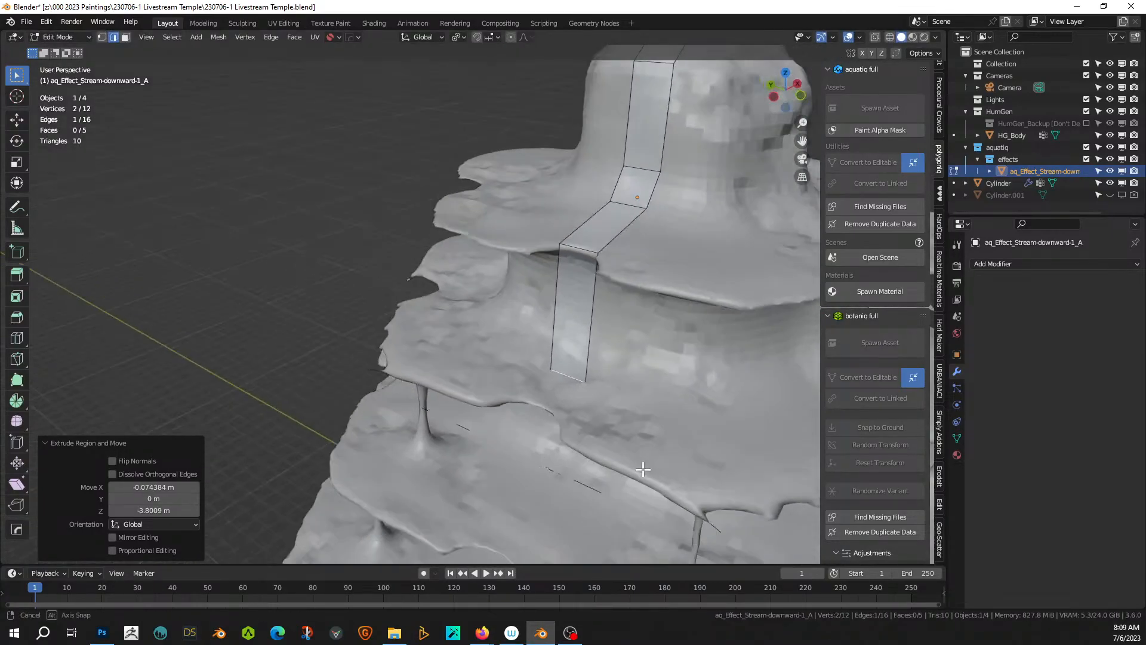
key("e")
key("shift+y")
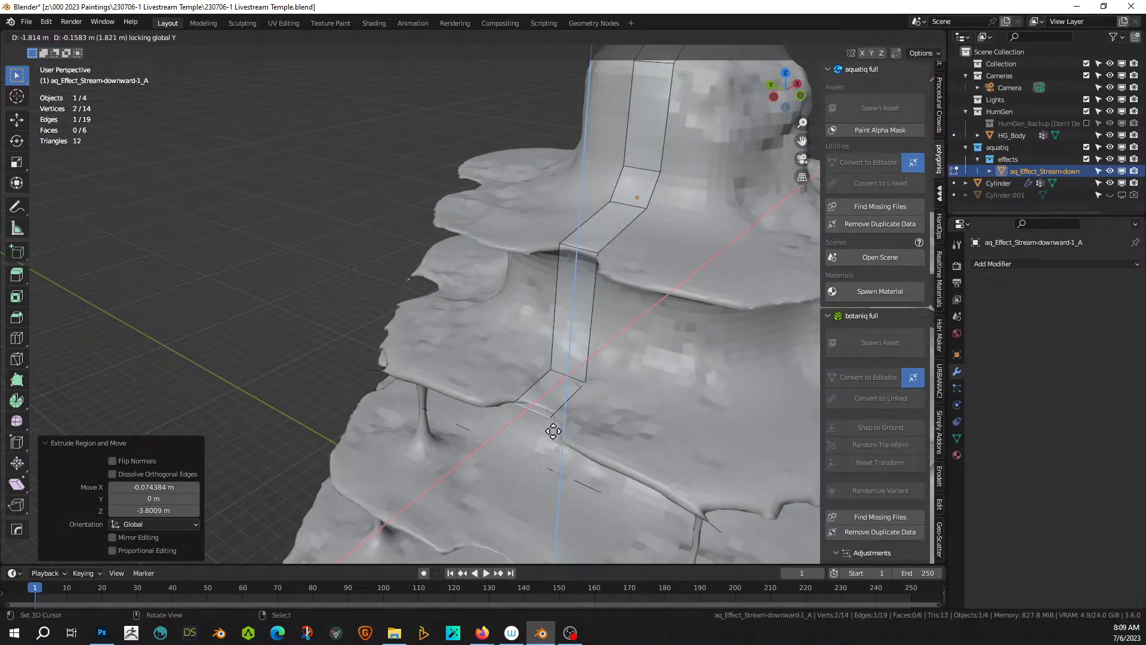
left_click(553, 431)
- Extrude the end edge about 3.79 m down from the second tier and about 1.45 m outward to the third tier's rim
middle_click_drag(553, 431, 518, 216)
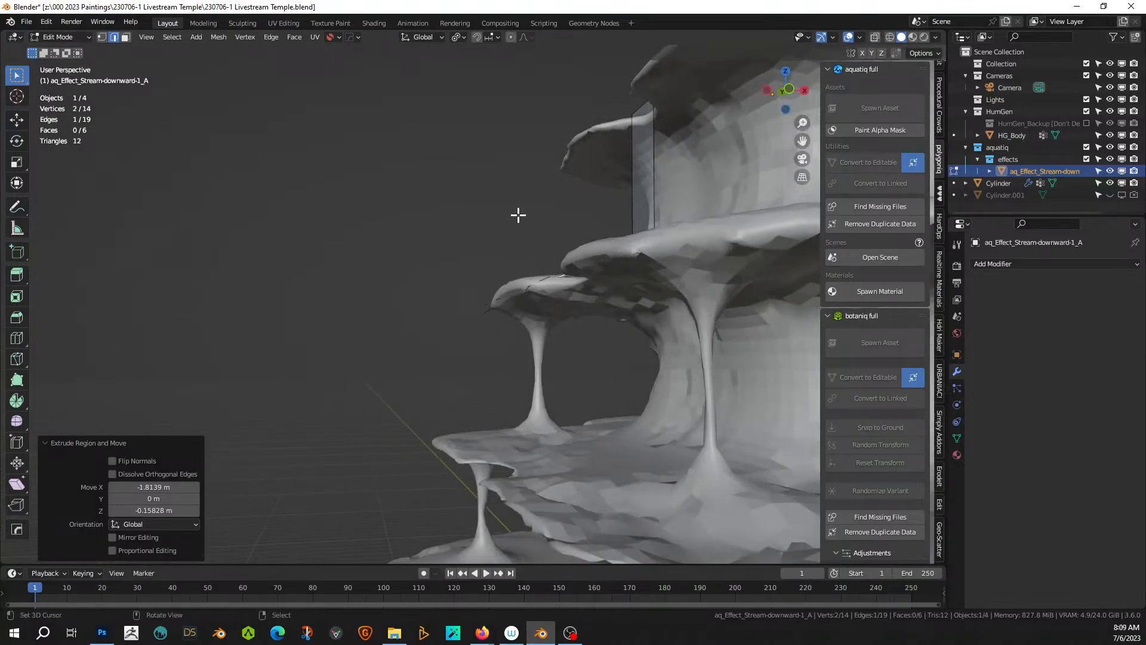
key("e")
key("shift+y")
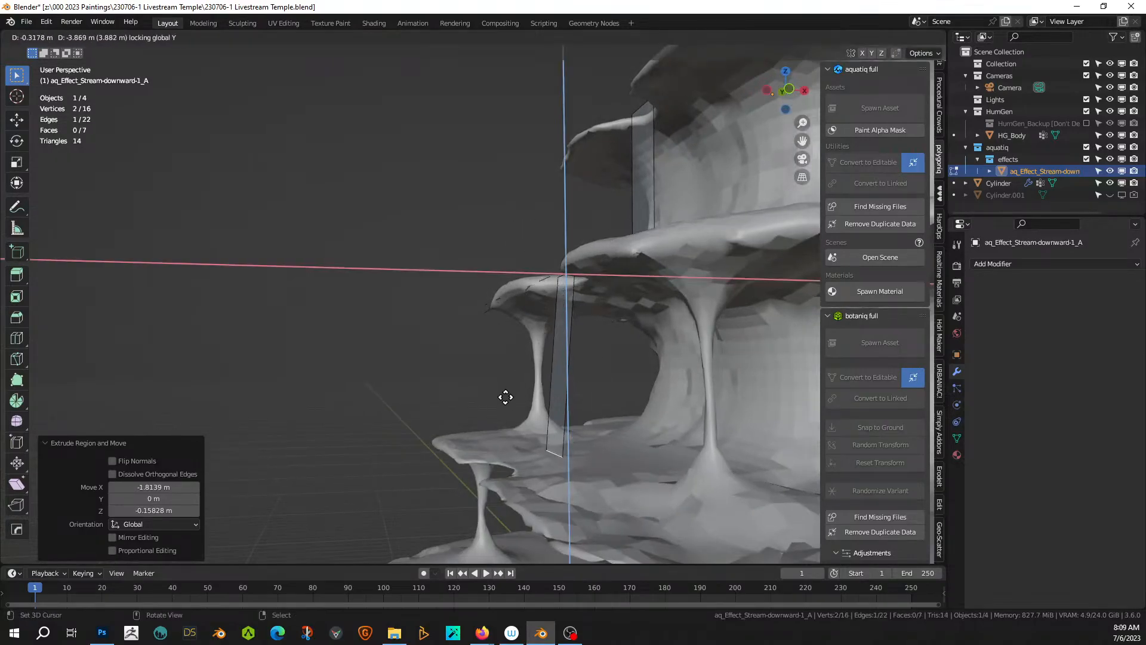
left_click(516, 391)
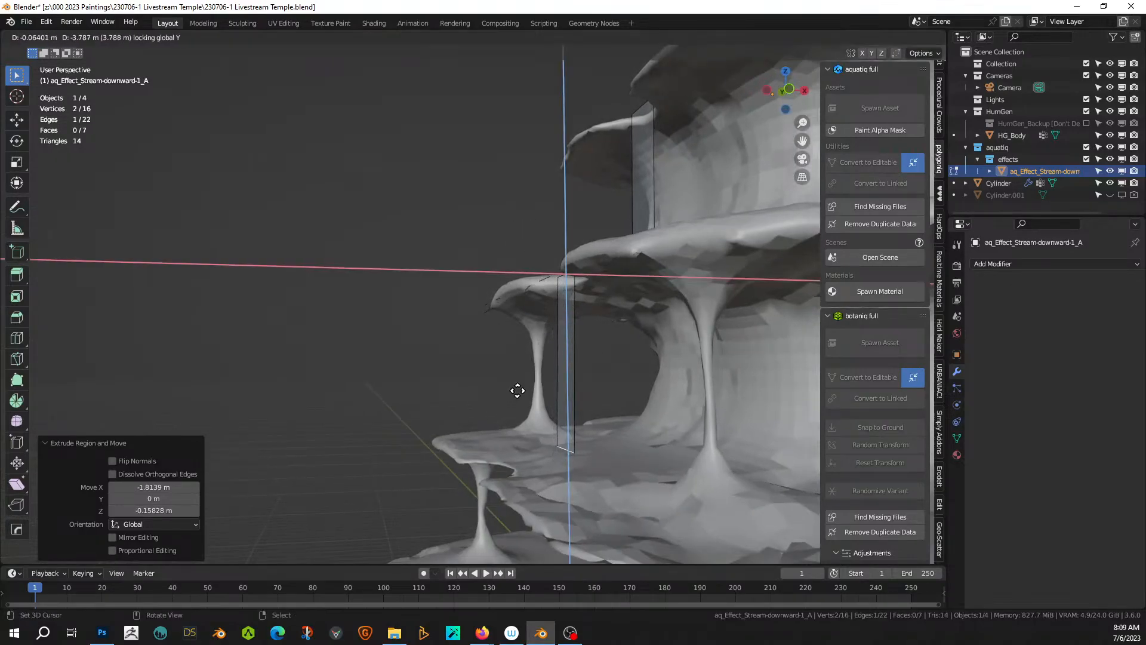
mouse_move(517, 389)
middle_mouse_down()
mouse_move(492, 376)
mouse_move(512, 397)
middle_mouse_up()
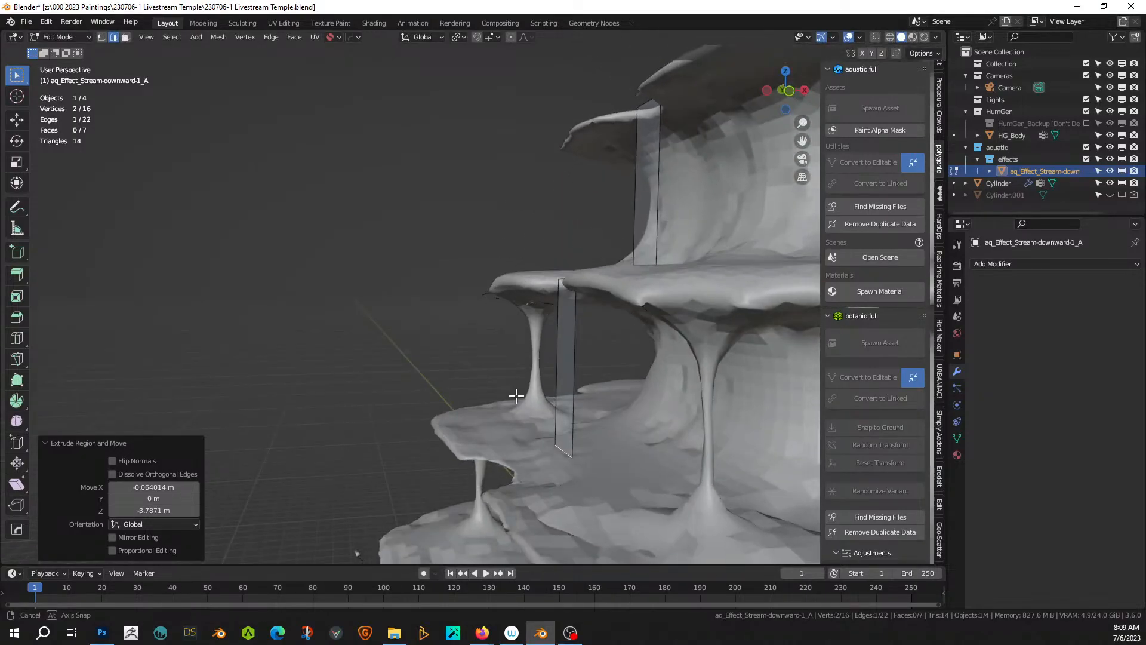
key("e")
key("shift+y")
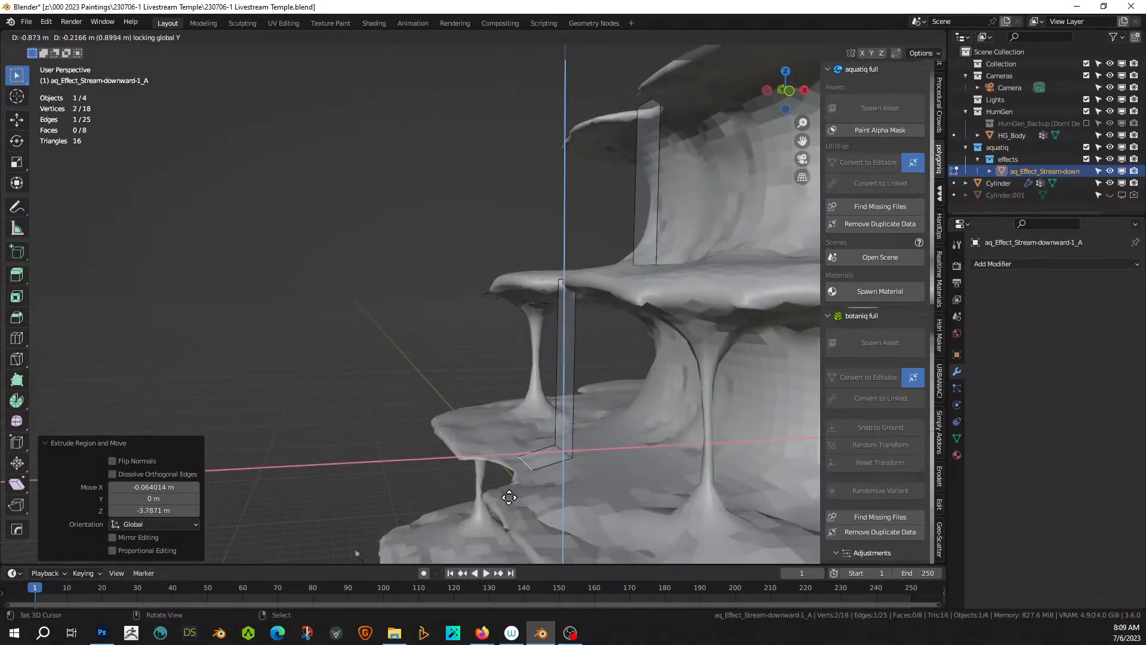
left_click(484, 505)
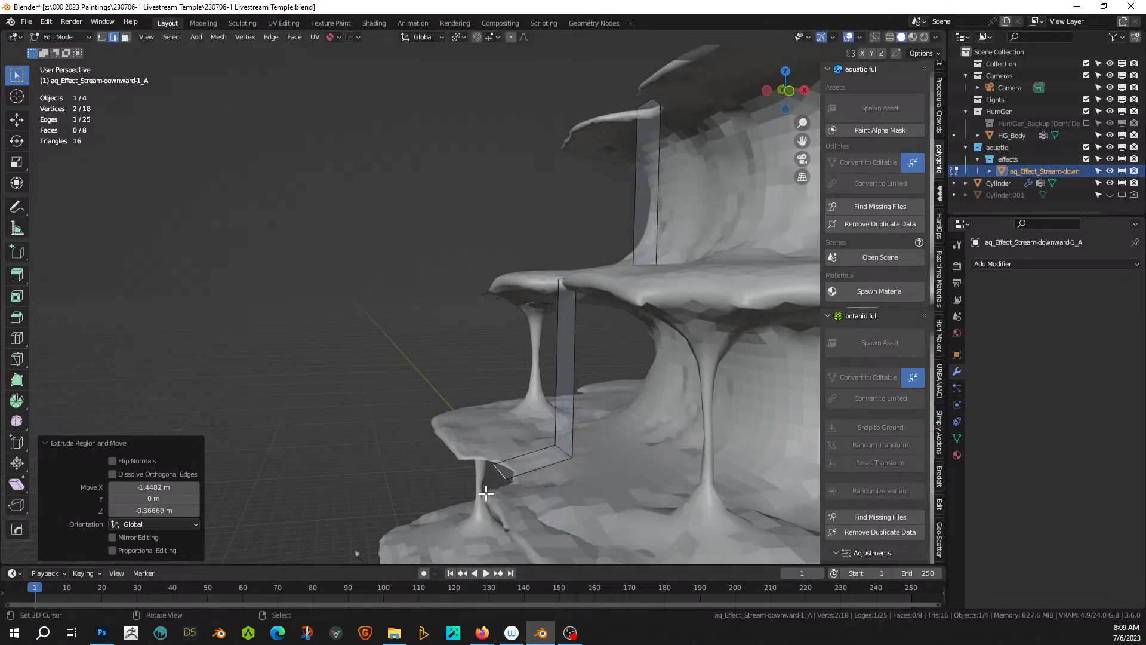
- Extrude the end edge about 3.35 m down from the third tier's rim to the fourth tier, keeping Y locked
middle_click_drag(485, 502, 577, 359)
key("e")
key("shift+y")
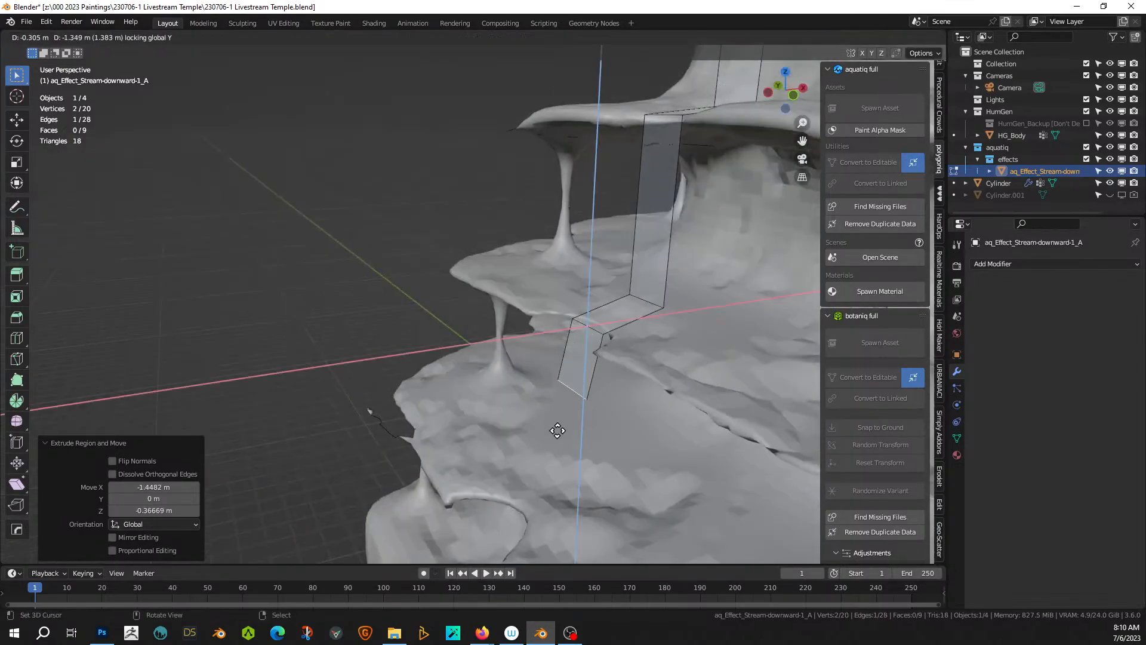
left_click(559, 507)
- Move the new end edge about 0.23 m along X and lower it about 0.26 m along Z onto the fourth tier's surface
middle_click_drag(559, 507, 521, 460)
key("g")
key("x")
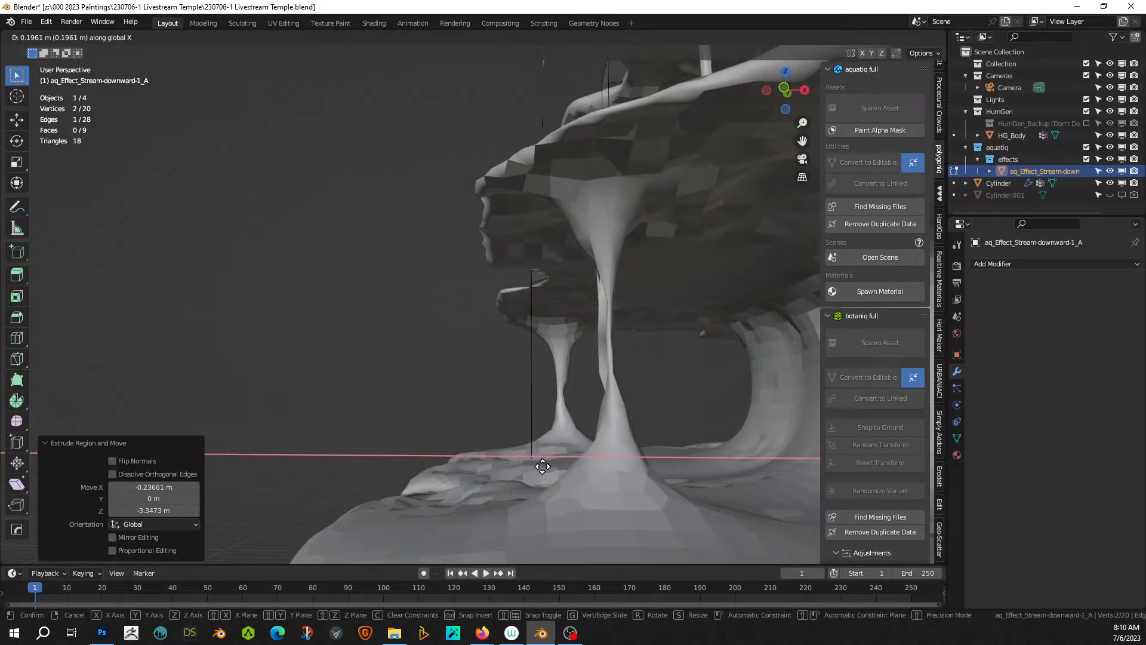
left_click(544, 467)
middle_click_drag(544, 466, 598, 466)
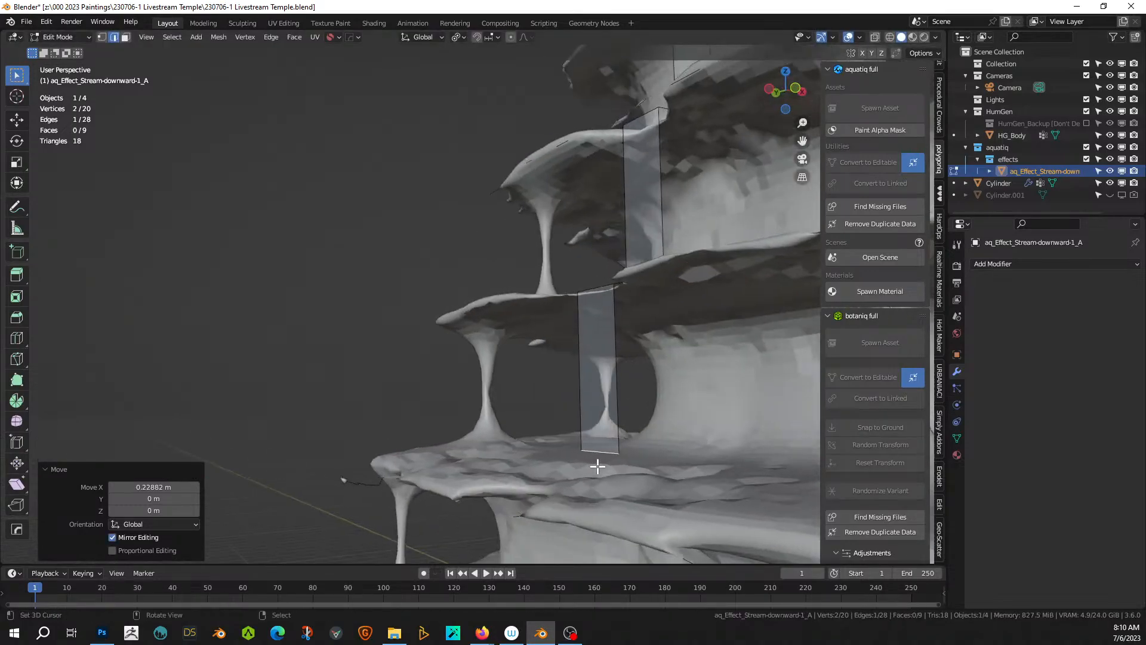
key("g")
key("z")
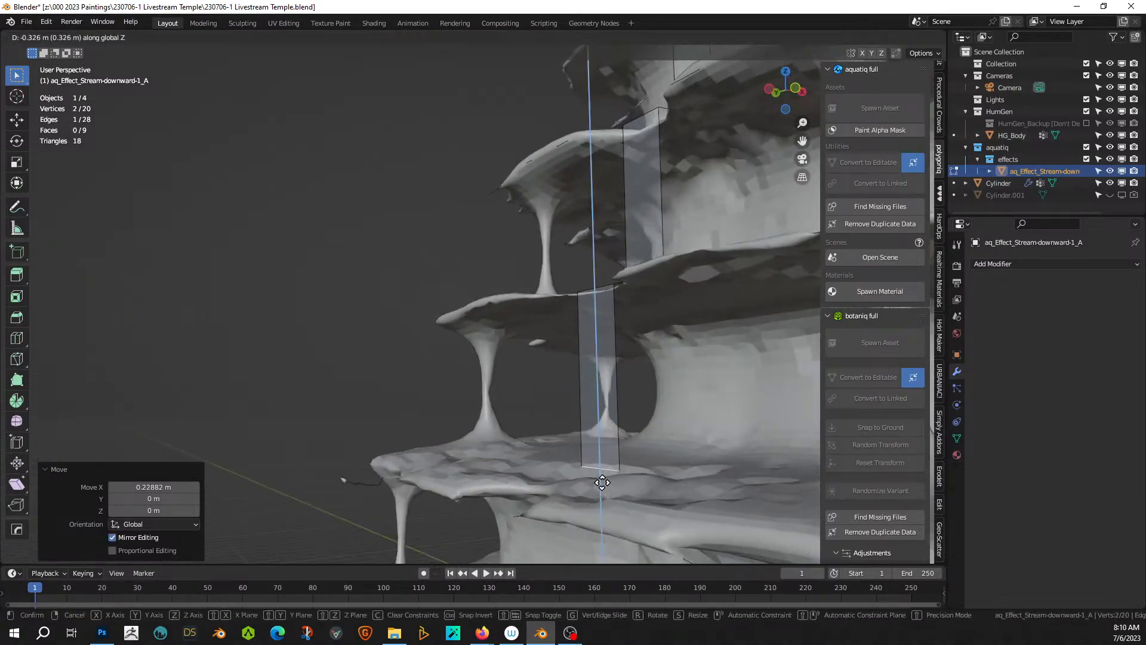
left_click(604, 479)
- Extrude the end edge about -1.86 m in X and -0.31 m in Z across the fourth tier to its rim
key("e")
key("shift+y")
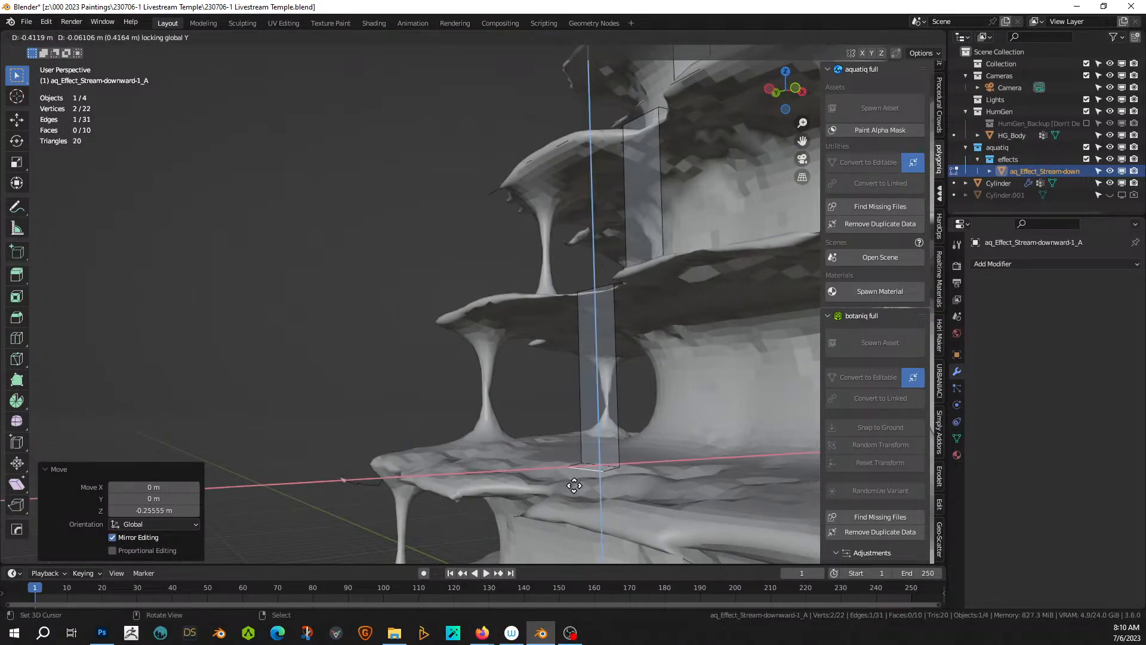
left_click(520, 500)
- Extrude the end edge about 3.62 m down from the fourth tier's rim, offset about -0.96 m in X and -0.87 m in Y
middle_click_drag(555, 495, 562, 301)
scroll(531, 522, "down", 1)
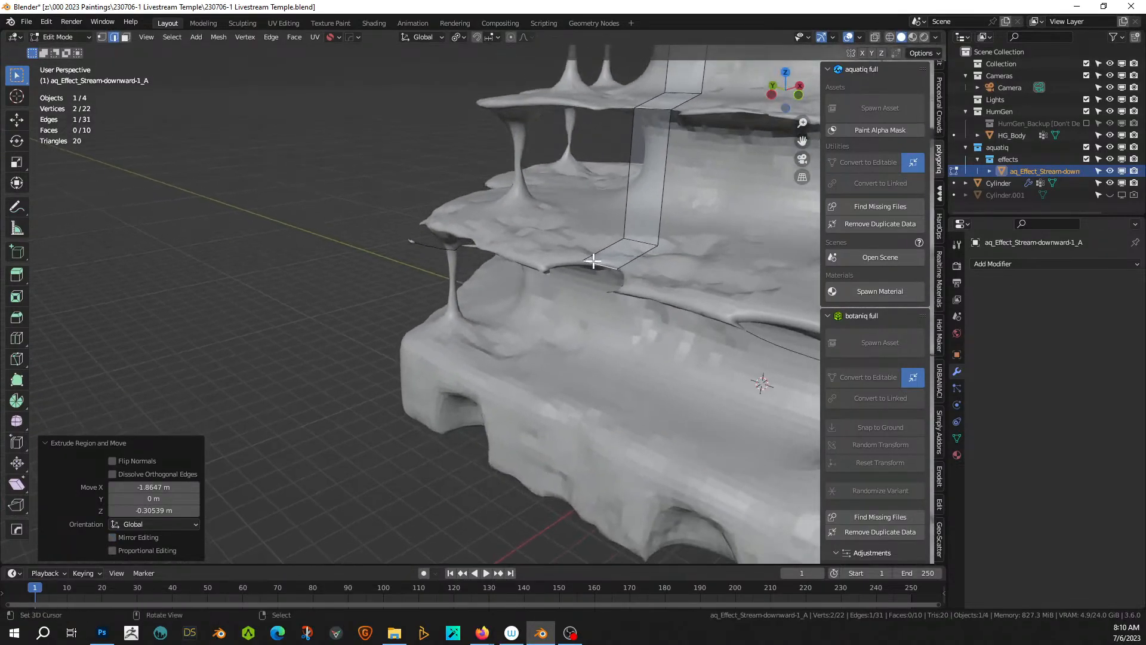
key("e")
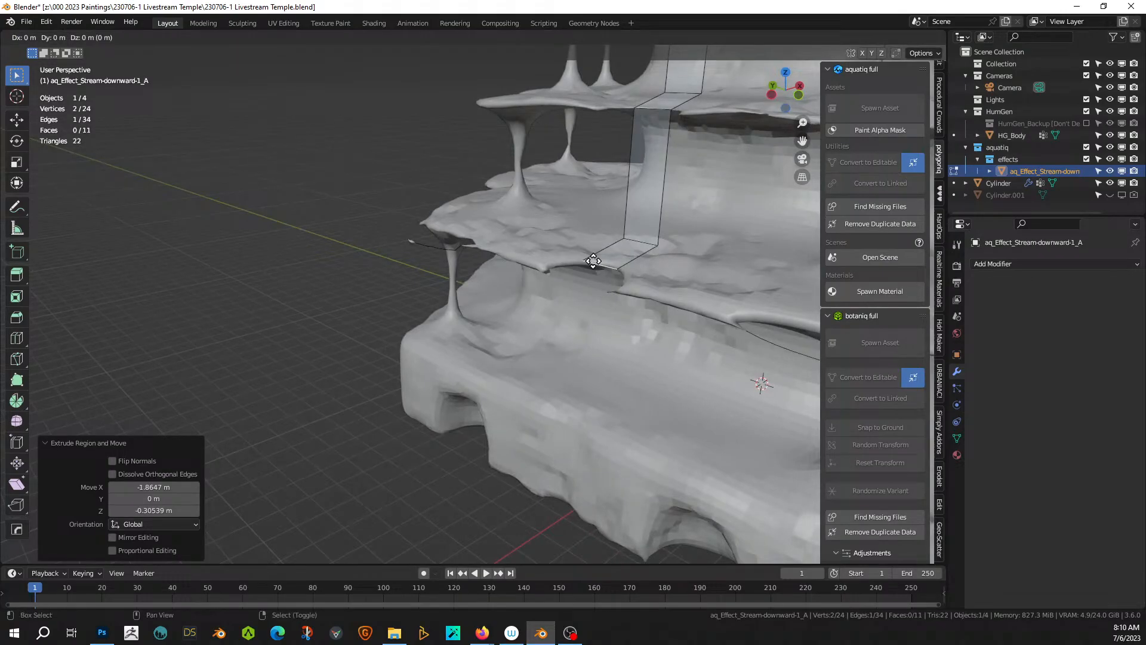
right_click(593, 261)
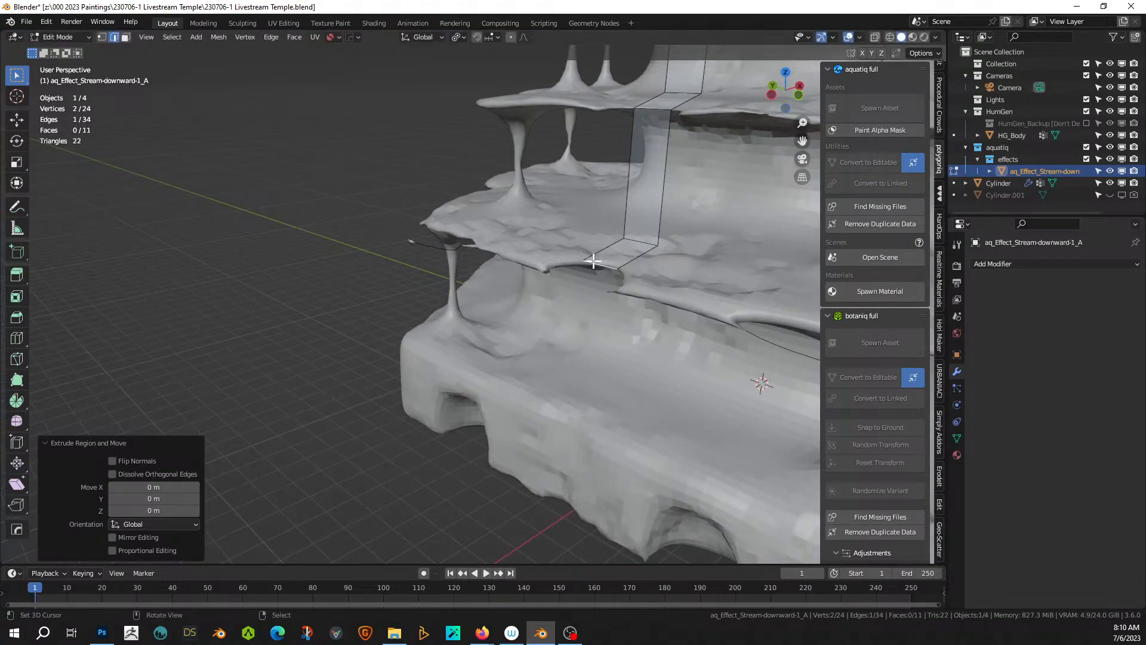
key("e")
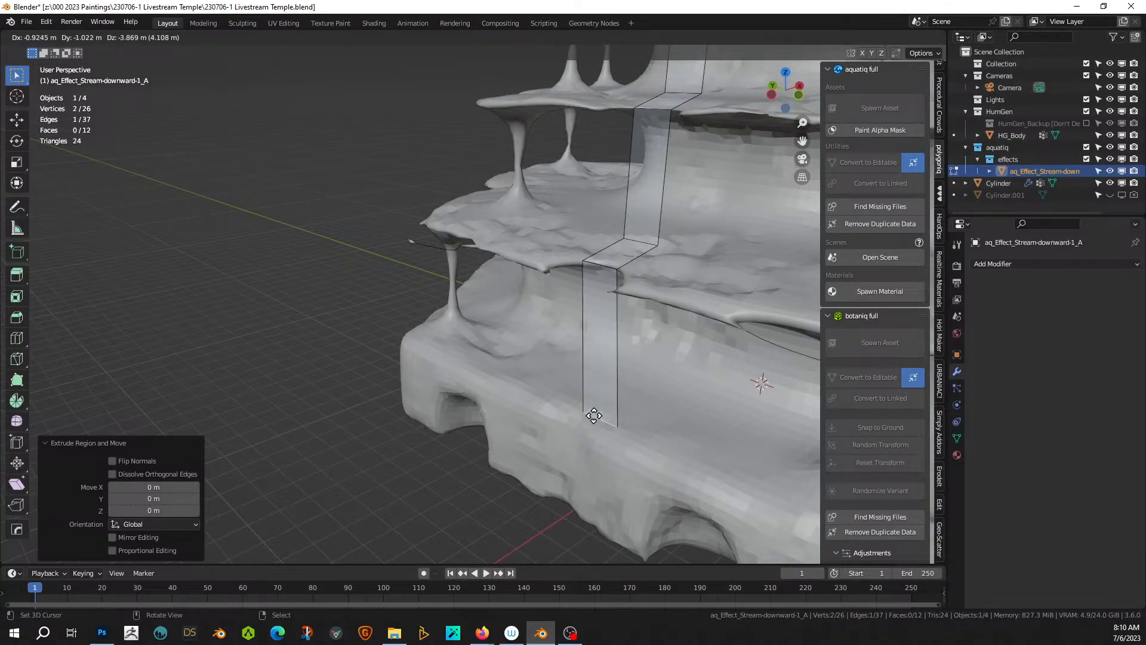
left_click(590, 396)
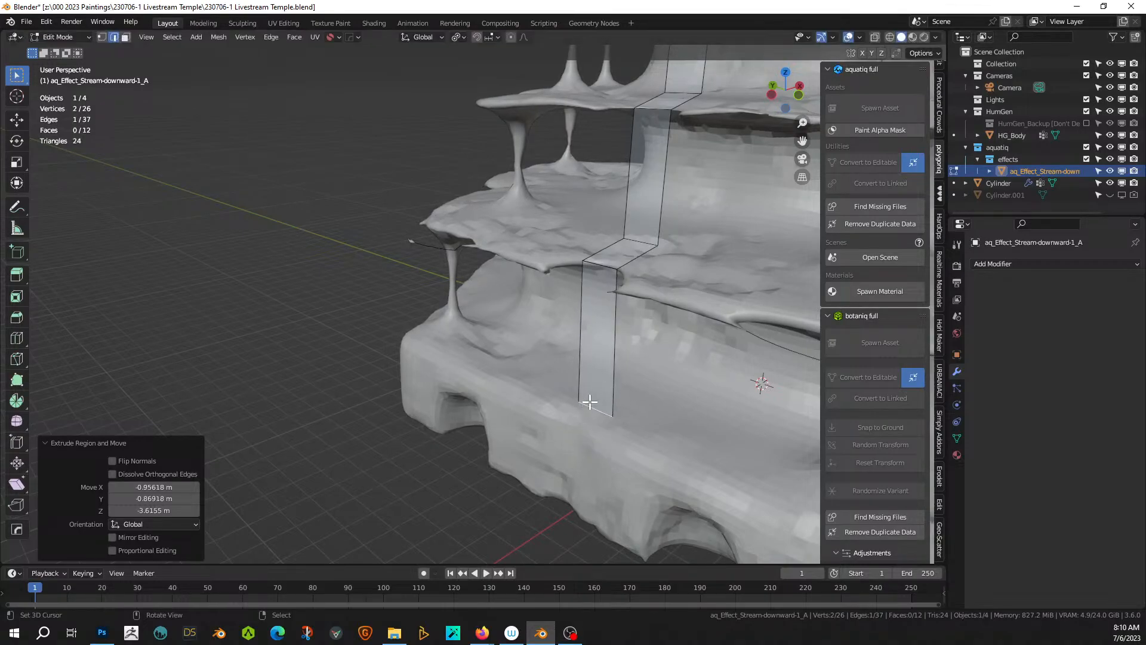
- Move the new end edge about 1.10 m along X and lower it about 0.25 m along Z onto the base's top surface
middle_click_drag(590, 397, 538, 368)
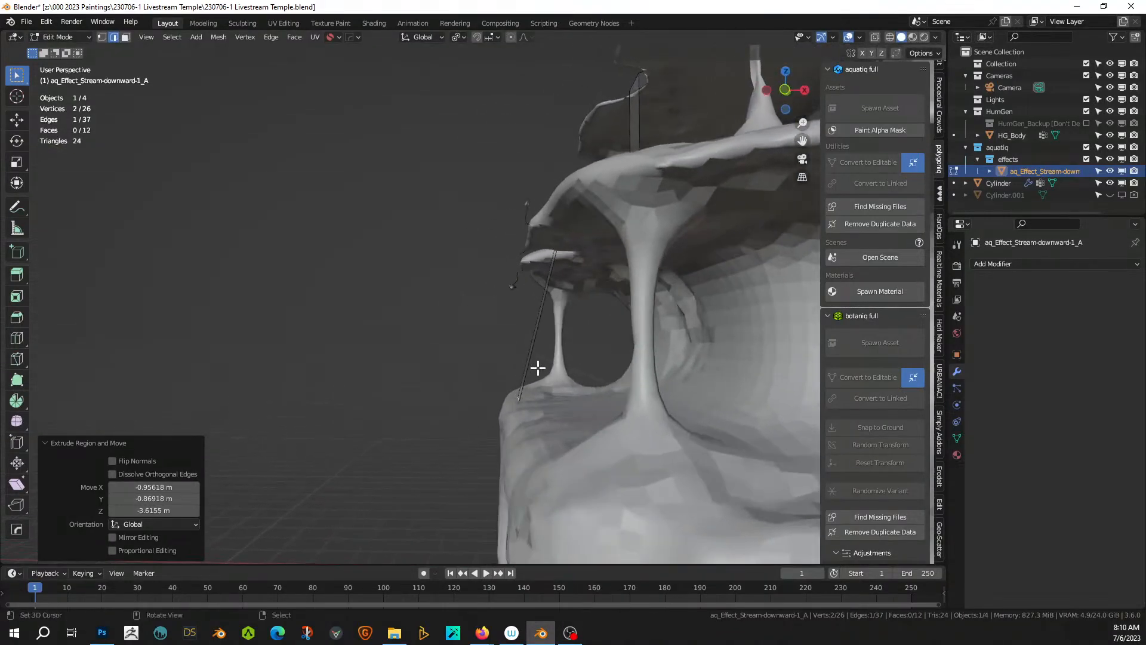
key("g")
key("x")
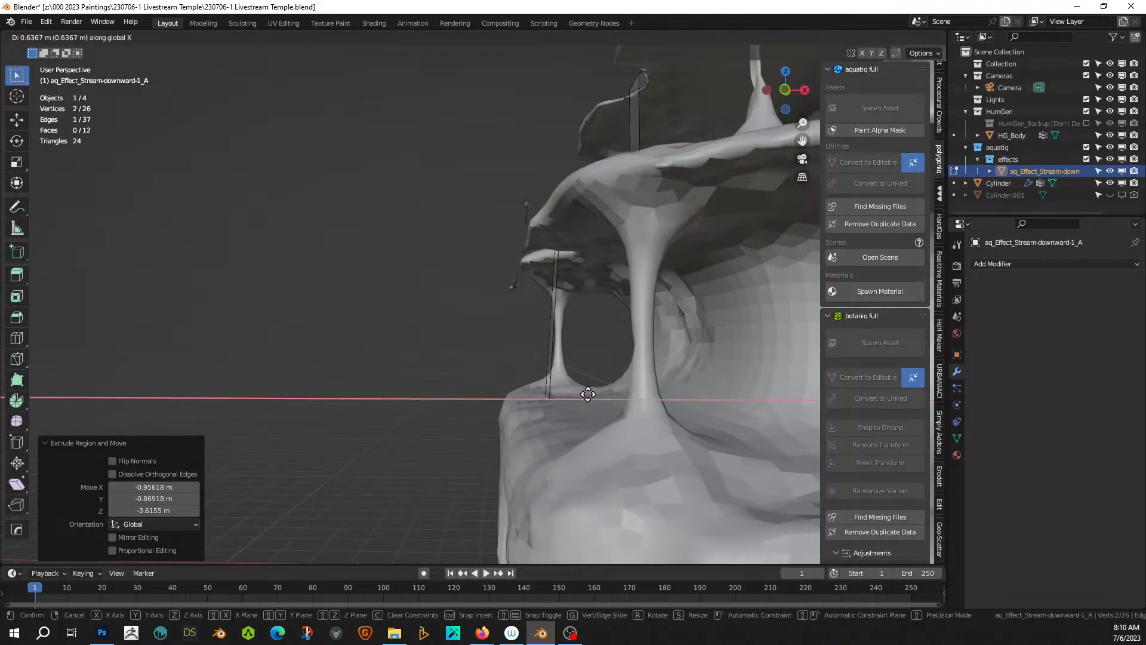
left_click(607, 396)
key("g")
key("z")
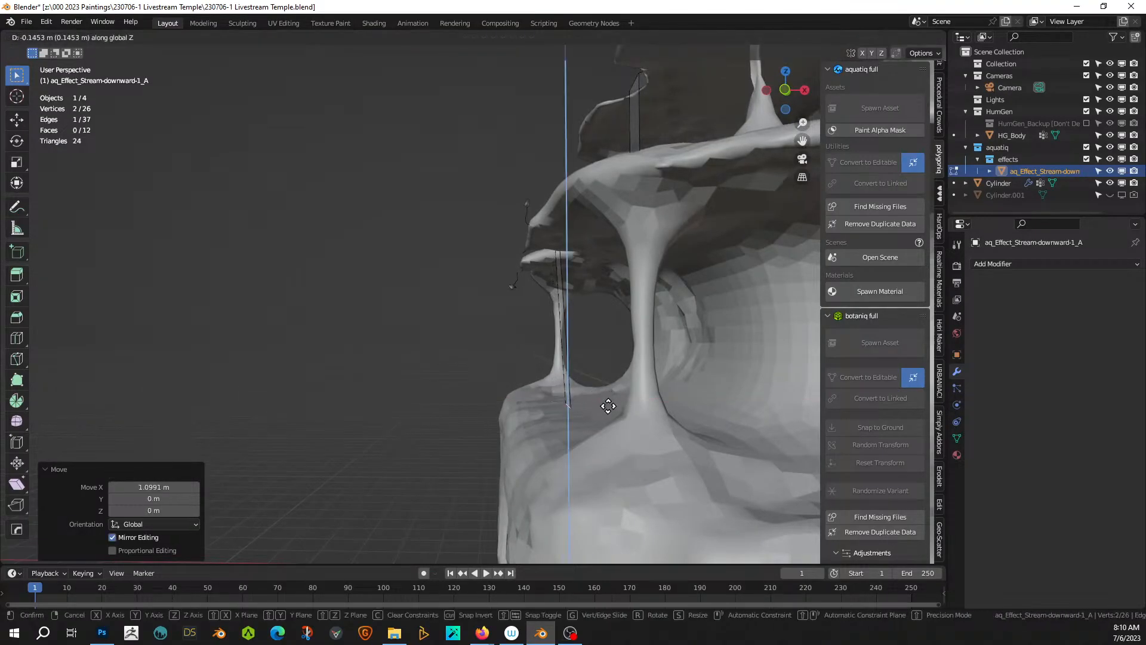
left_click(601, 408)
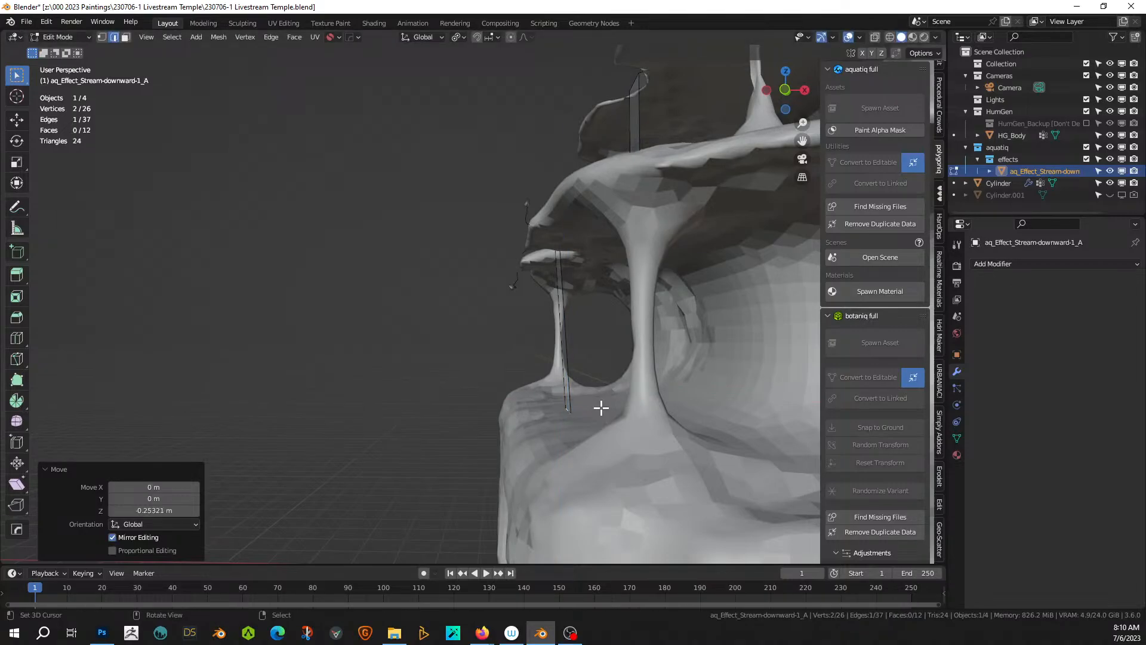
- Extrude the end edge about -1.14 m in X and -0.19 m in Z across the base's top, keeping Y locked
key("e")
key("shift+y")
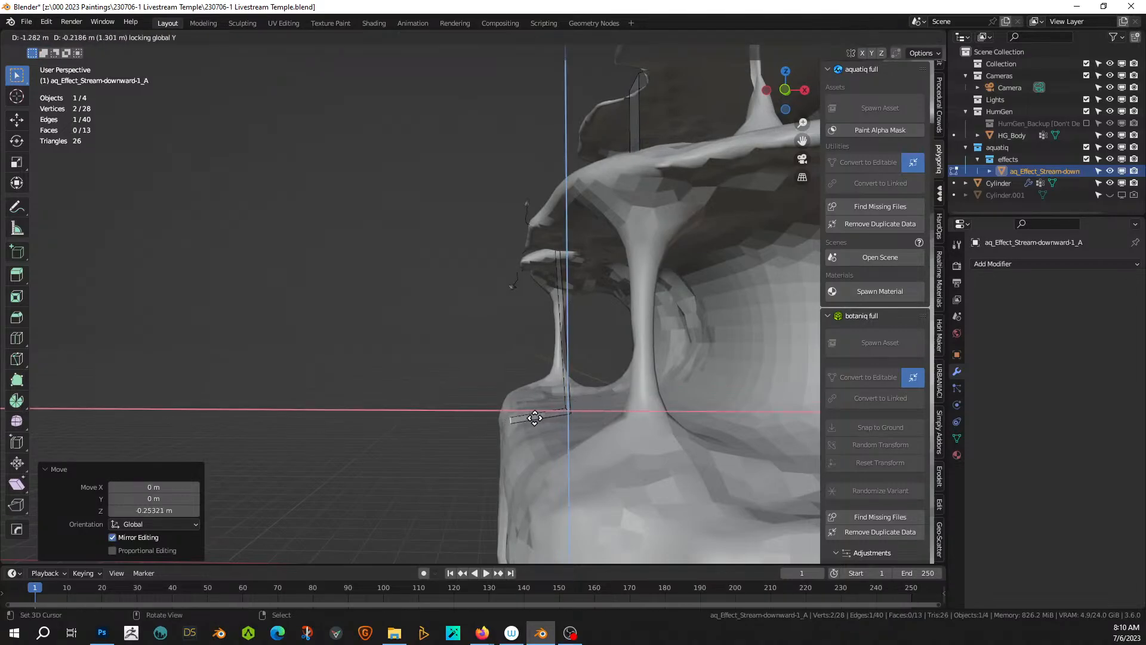
left_click(540, 418)
middle_click_drag(542, 416, 564, 420)
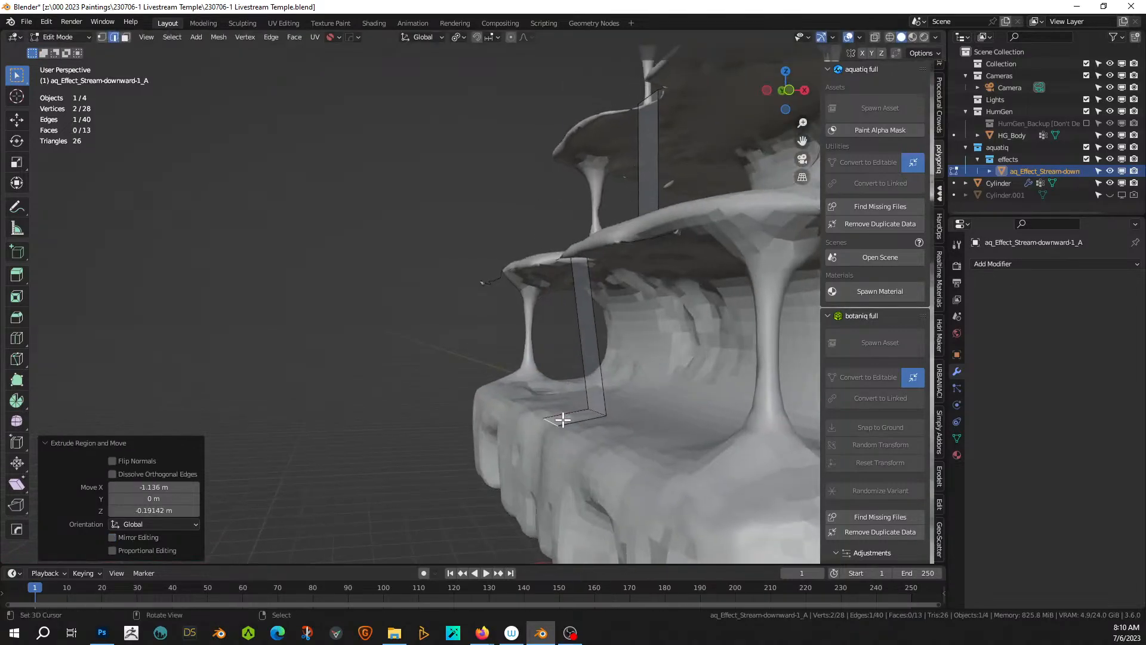
- Extrude the end edge twice with Y locked, about 0.36 m down over the base's rim and about 2.75 m down its outer wall
key("e")
key("shift+y")
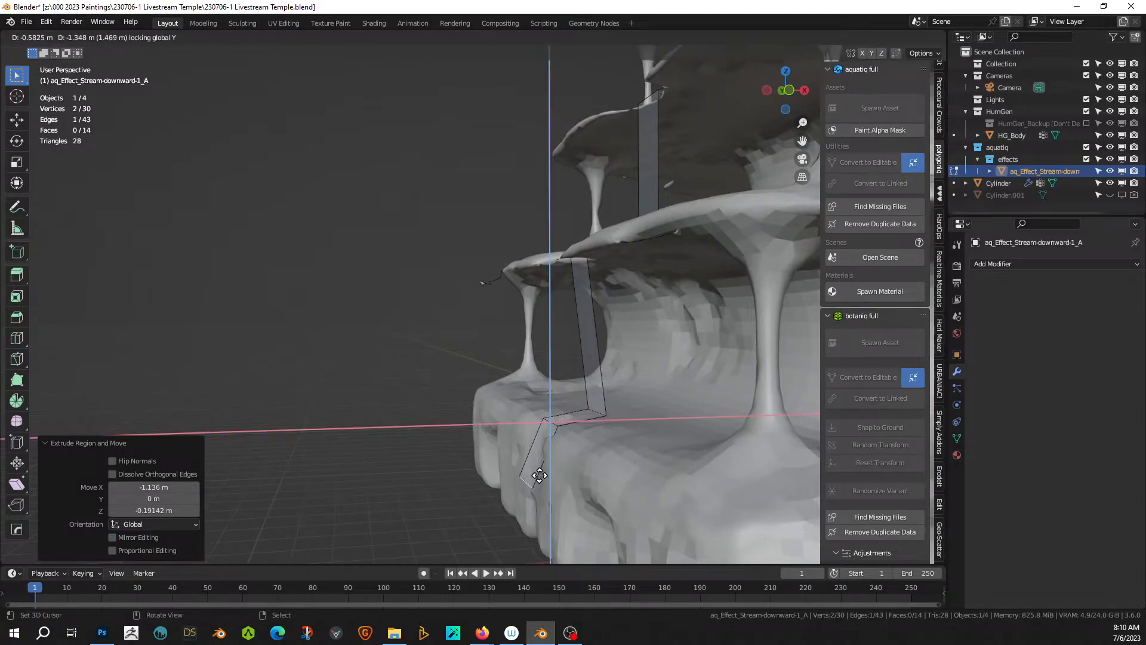
left_click(549, 436)
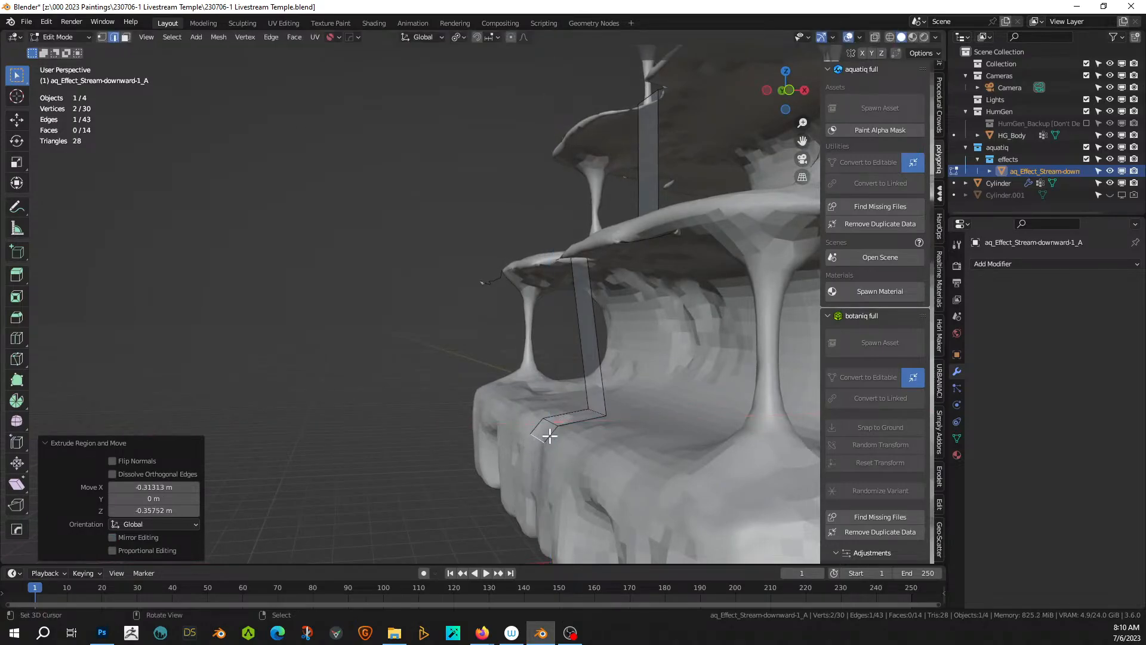
key("e")
key("shift+y")
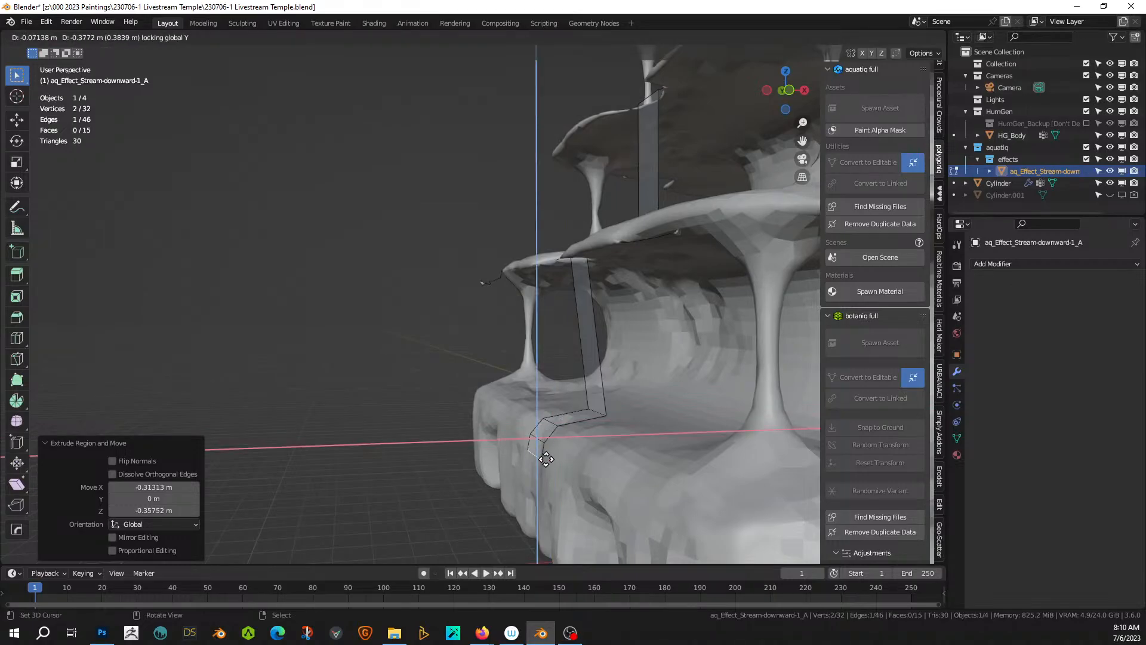
left_click(542, 551)
middle_click_drag(542, 551, 752, 531)
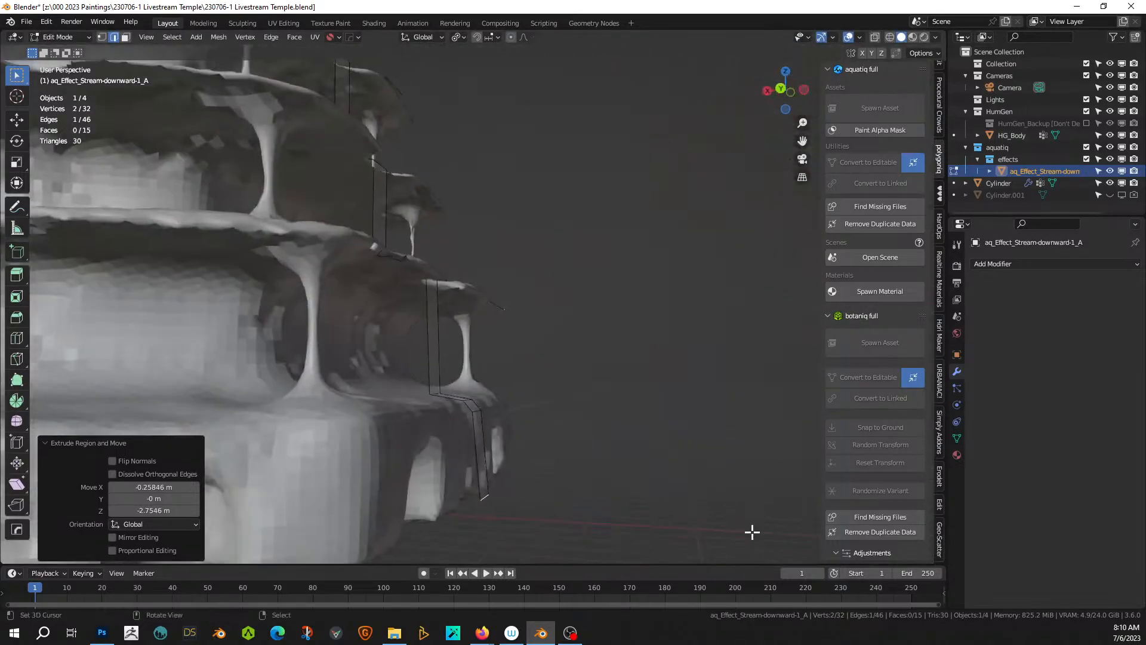
- Lower the stream's end edge along Z past ground level and return to Object Mode
key("g")
key("z")
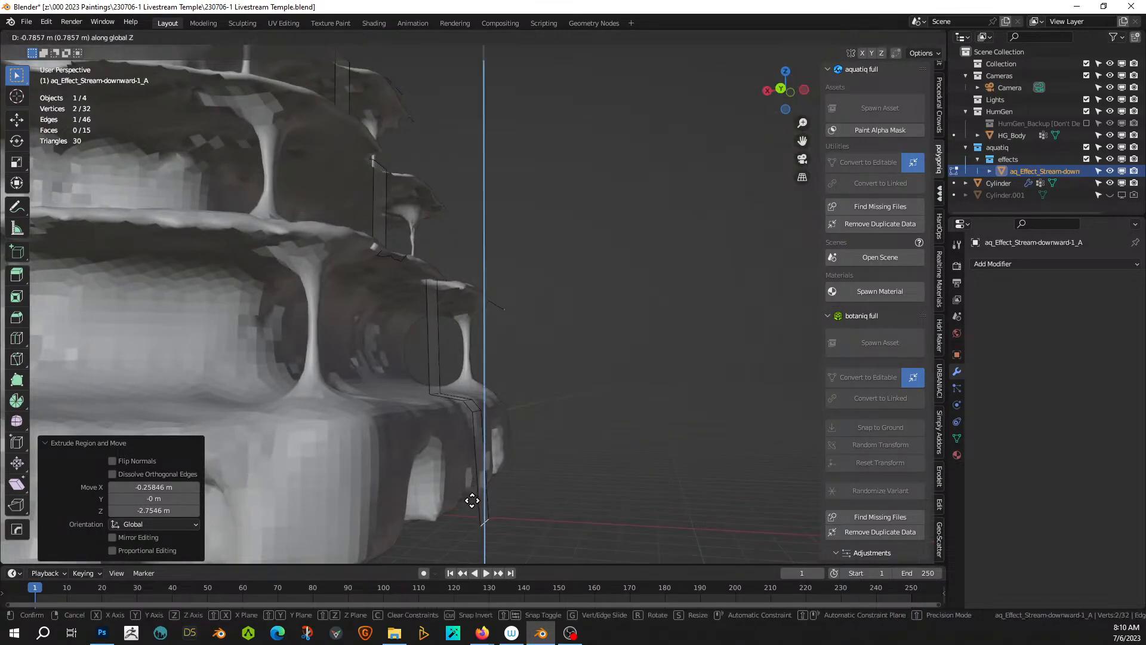
left_click(472, 495)
middle_click_drag(471, 495, 449, 496)
scroll(448, 496, "down", 5)
mouse_move(463, 435)
middle_mouse_down()
mouse_move(469, 517)
mouse_move(502, 399)
mouse_move(471, 432)
middle_mouse_up()
key("Tab")
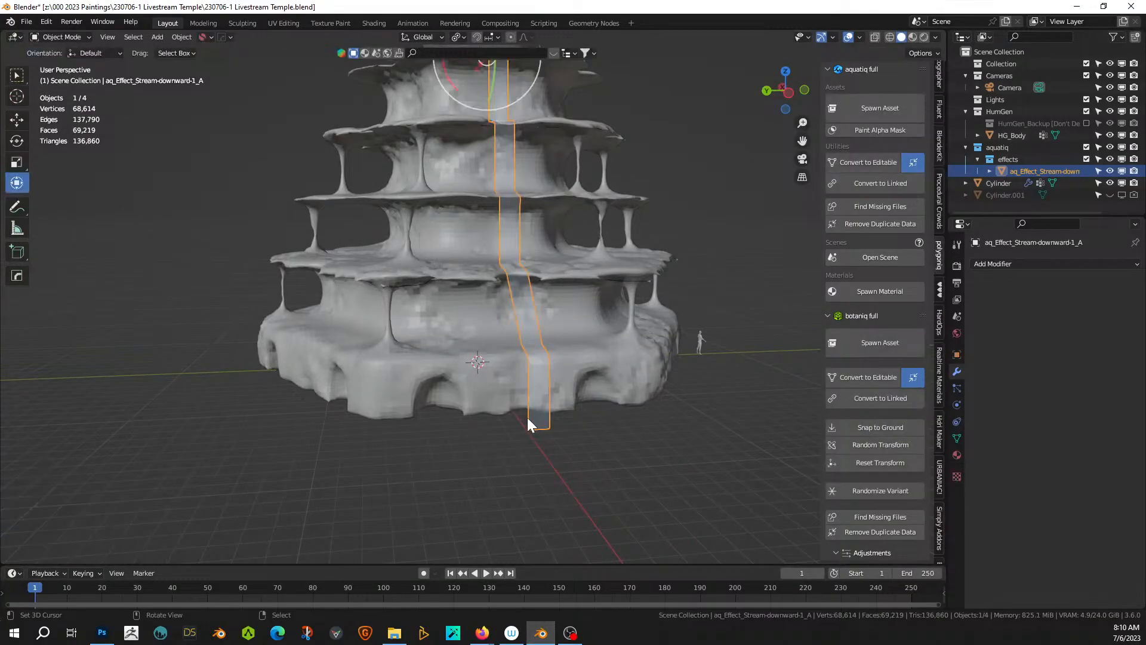
- Make a linked duplicate of the stream plane in place and set the transform pivot point to the 3D cursor
scroll(571, 387, "down", 1)
middle_click_drag(572, 381, 481, 453)
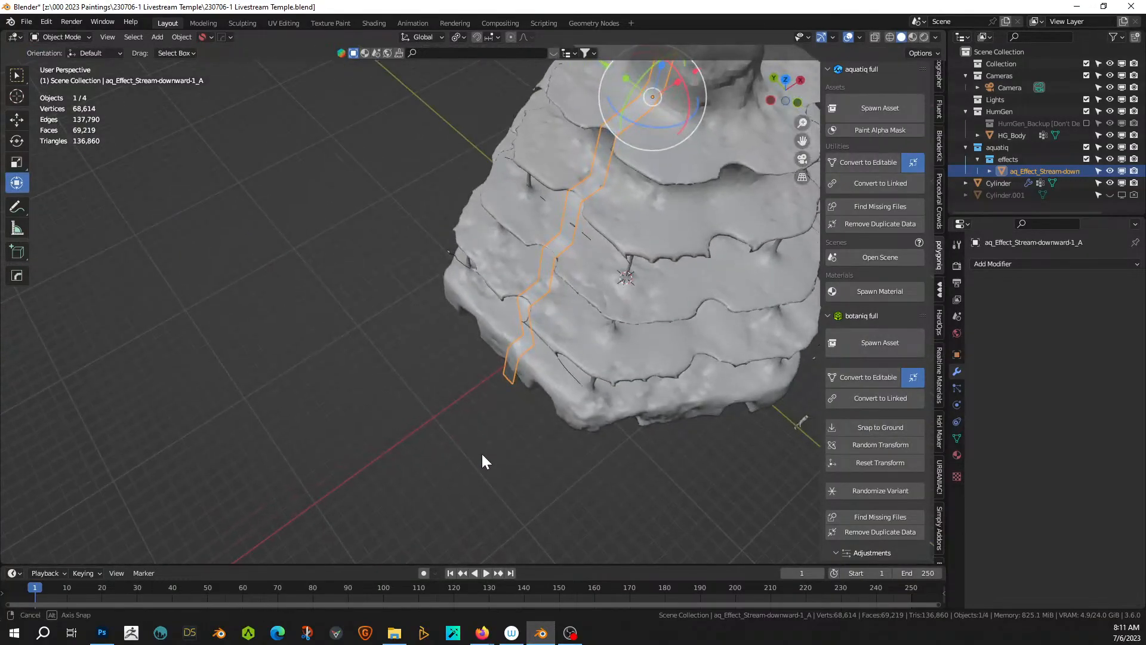
middle_click_drag(529, 424, 347, 471)
mouse_move(408, 442)
middle_mouse_down()
mouse_move(416, 479)
mouse_move(425, 441)
middle_mouse_up()
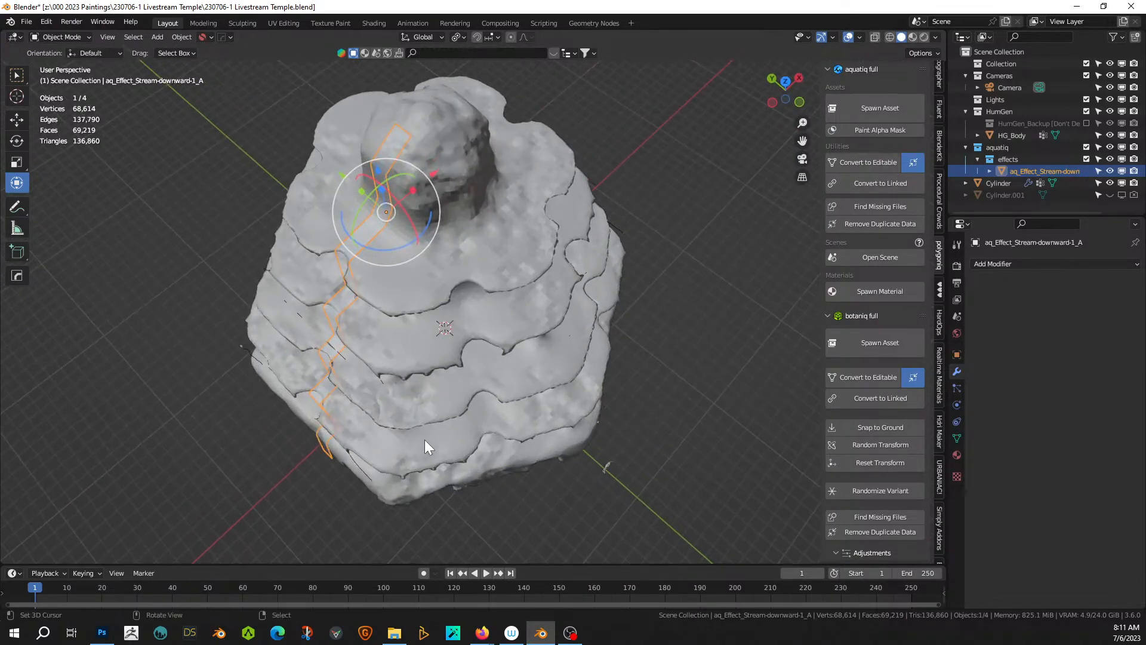
key("KP_7")
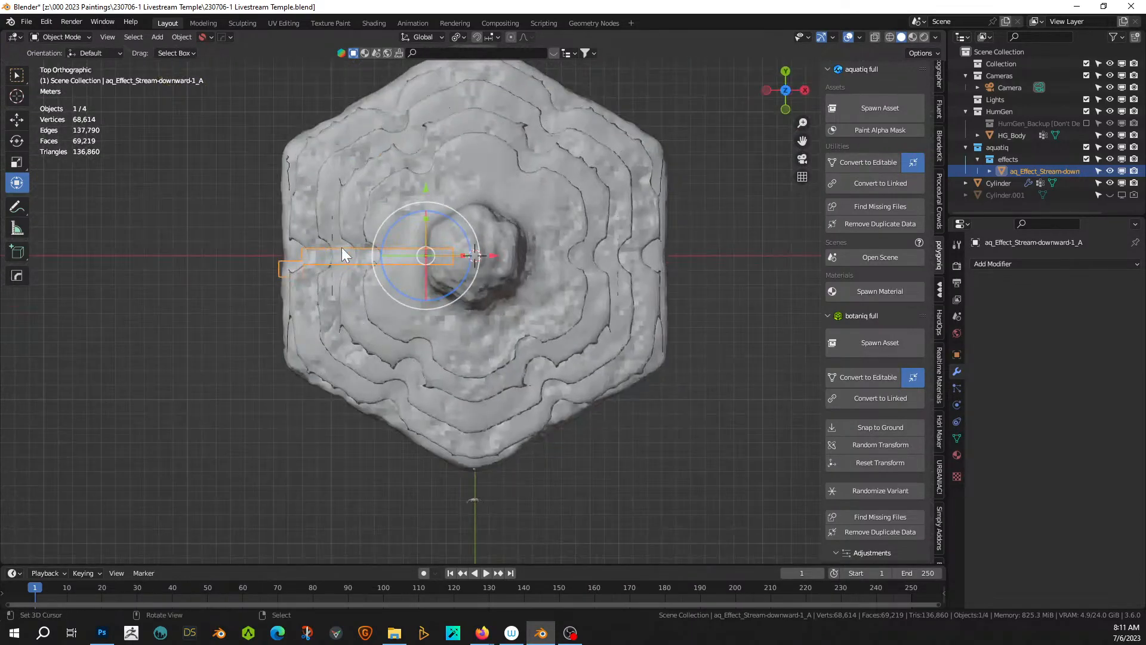
key("alt+d")
right_click(387, 271)
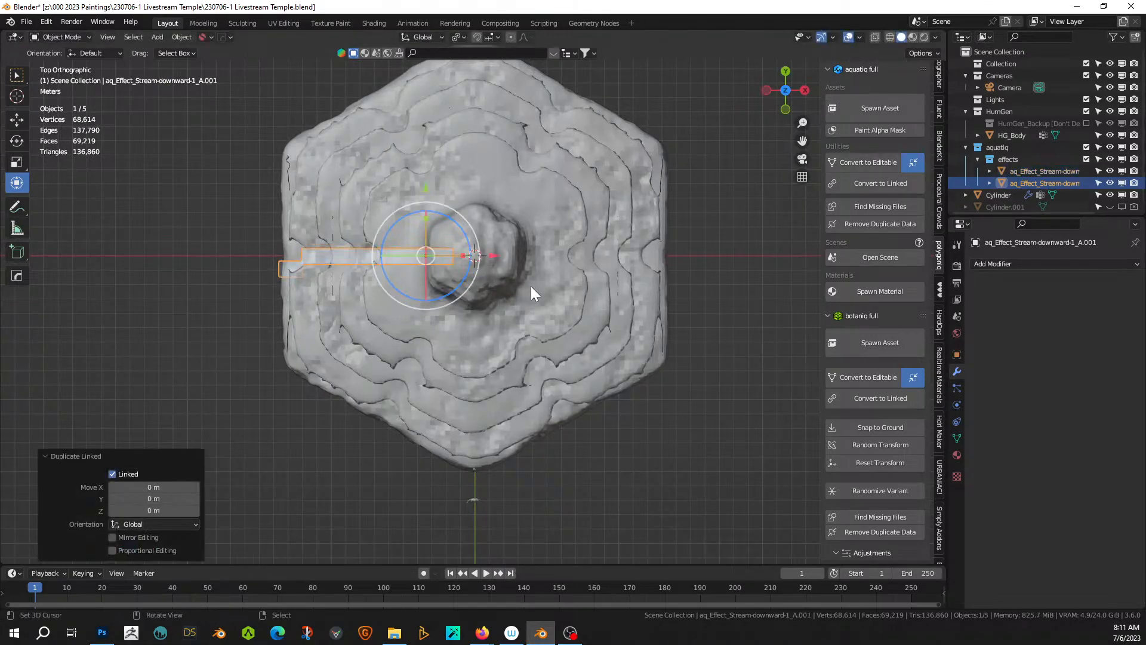
left_click(465, 37)
left_click(468, 62)
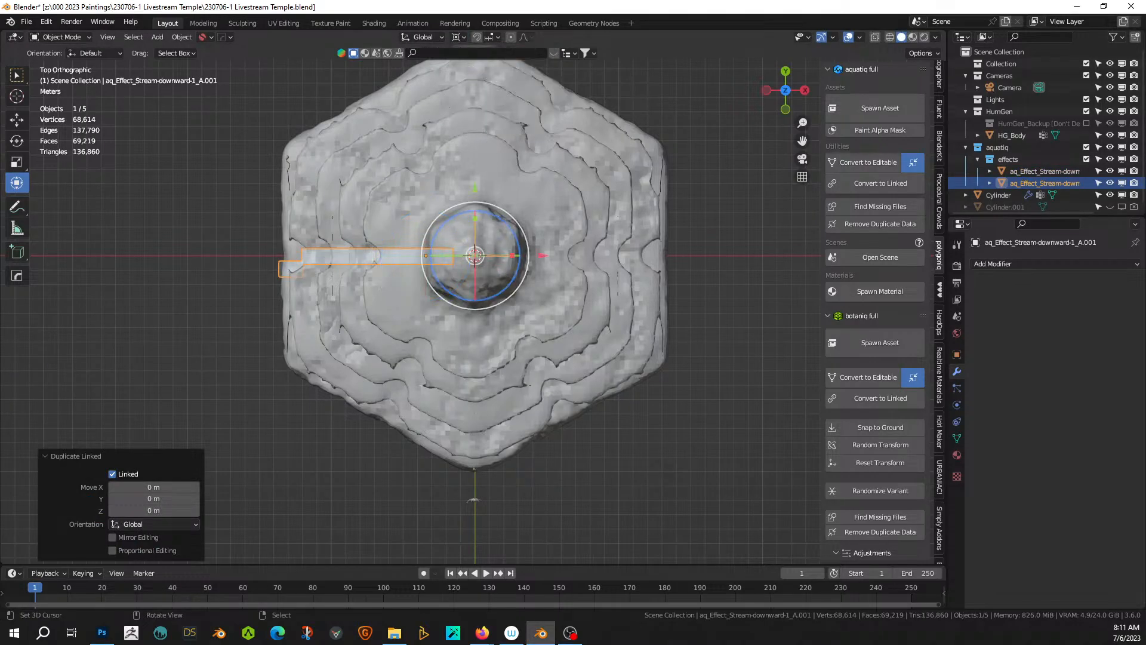
- Try rotating the duplicated stream by -60° about the 3D cursor in the top view
key("r")
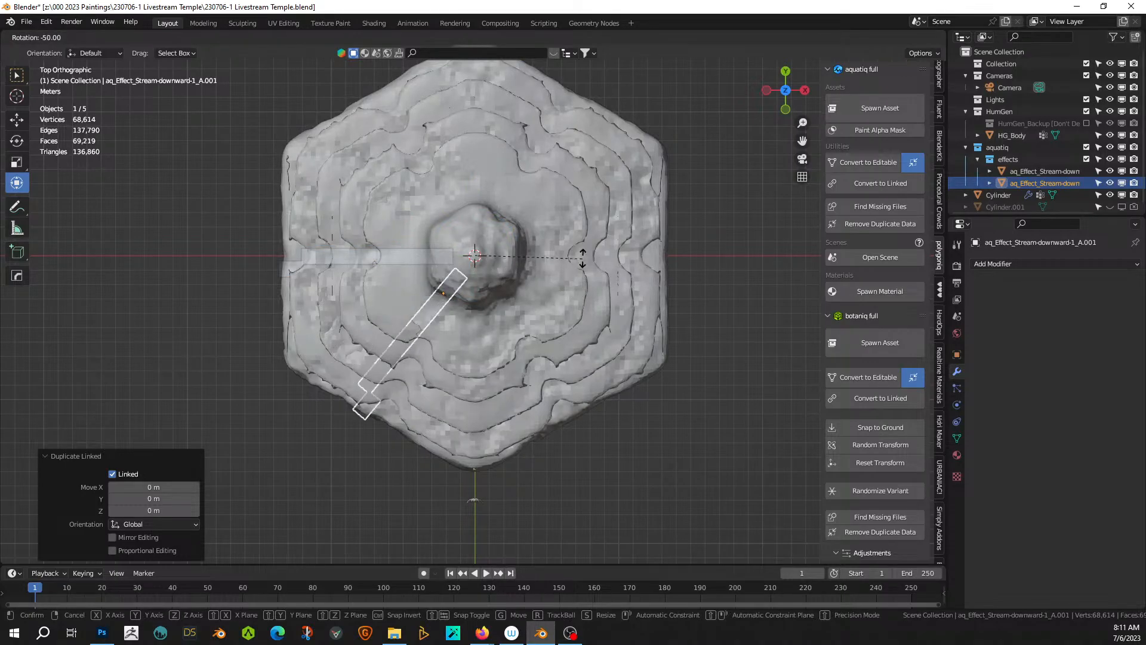
left_click(583, 238)
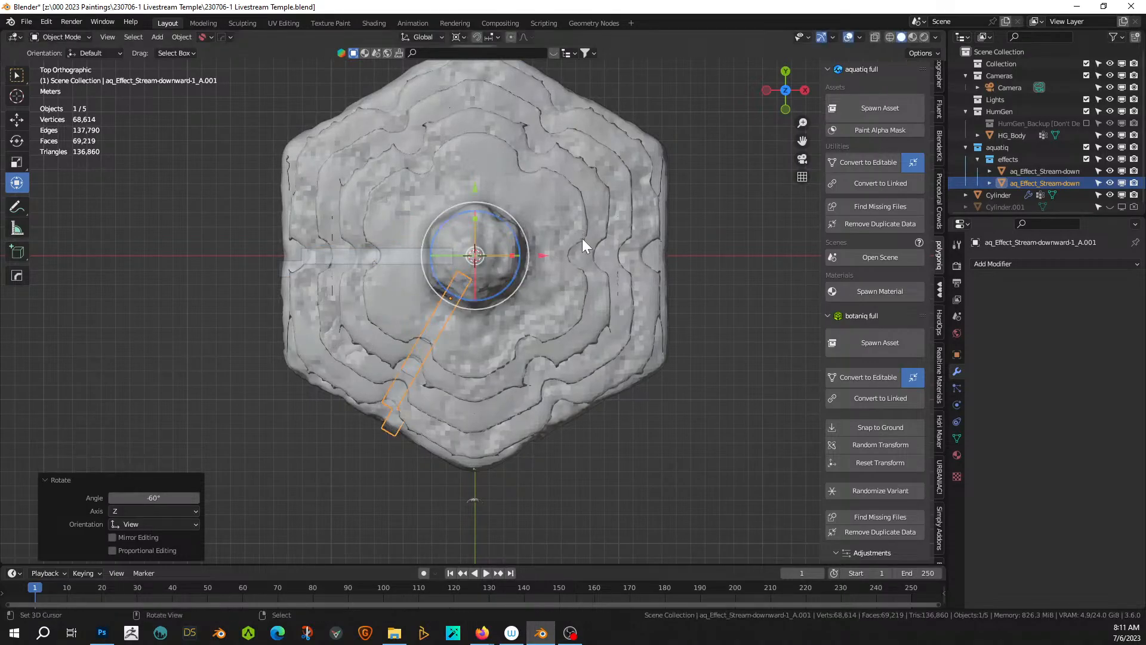
middle_click_drag(529, 382, 607, 322)
scroll(542, 286, "up", 3)
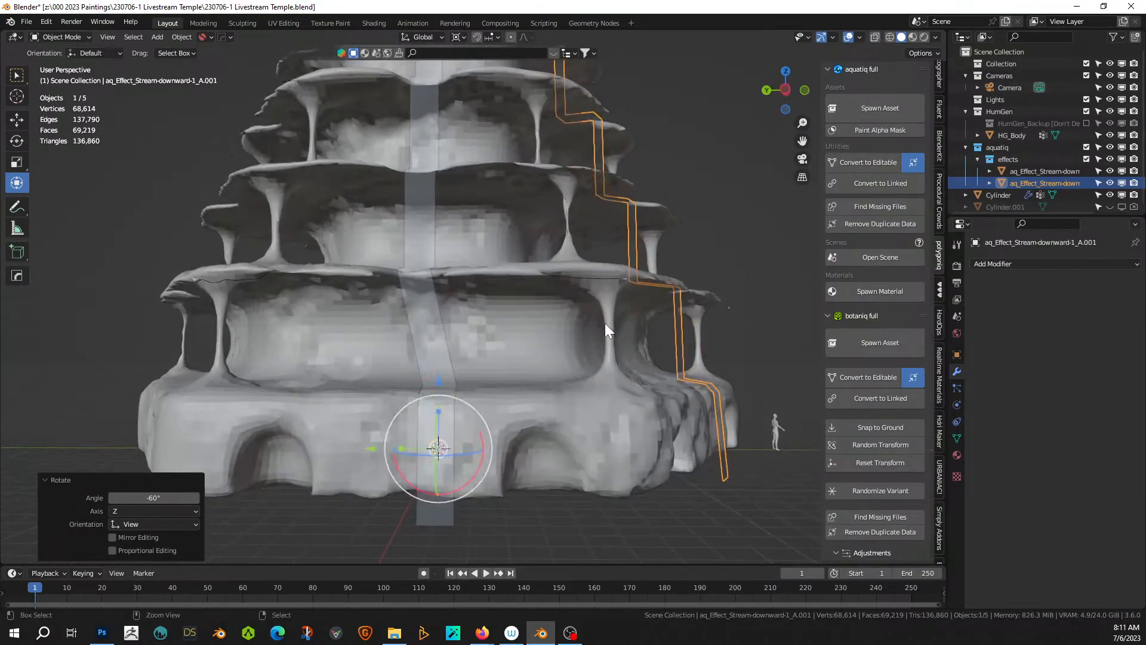
key("ctrl+z")
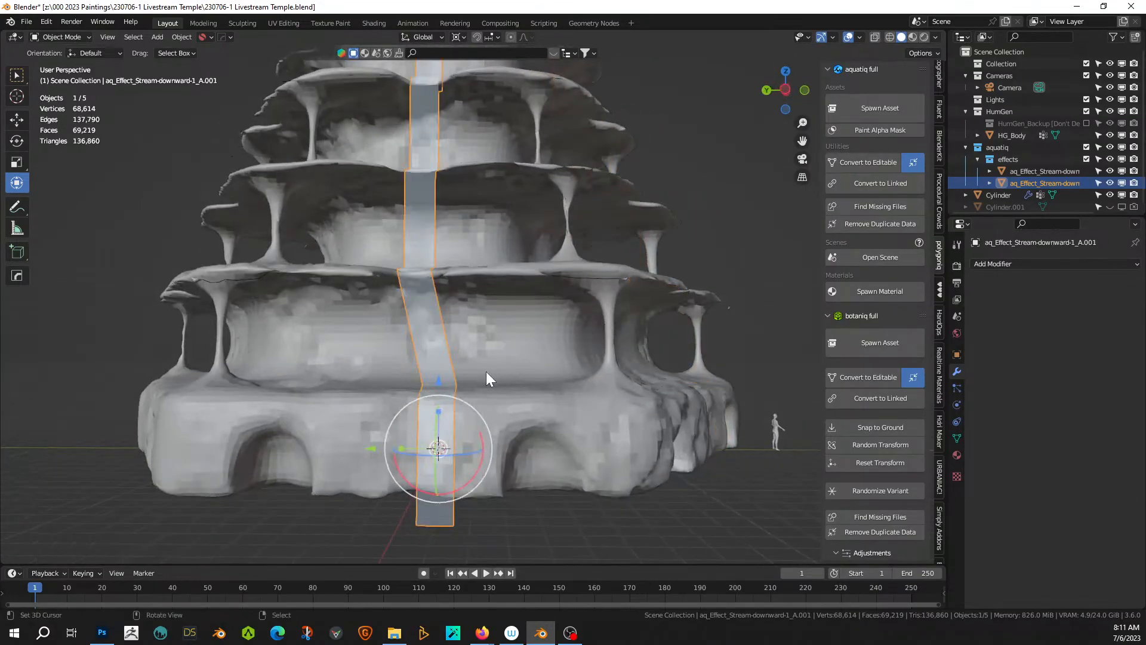
- Show the duplicated stream in the left orthographic view and open its mesh in Edit Mode
key("KP_1")
key("ctrl+KP_1")
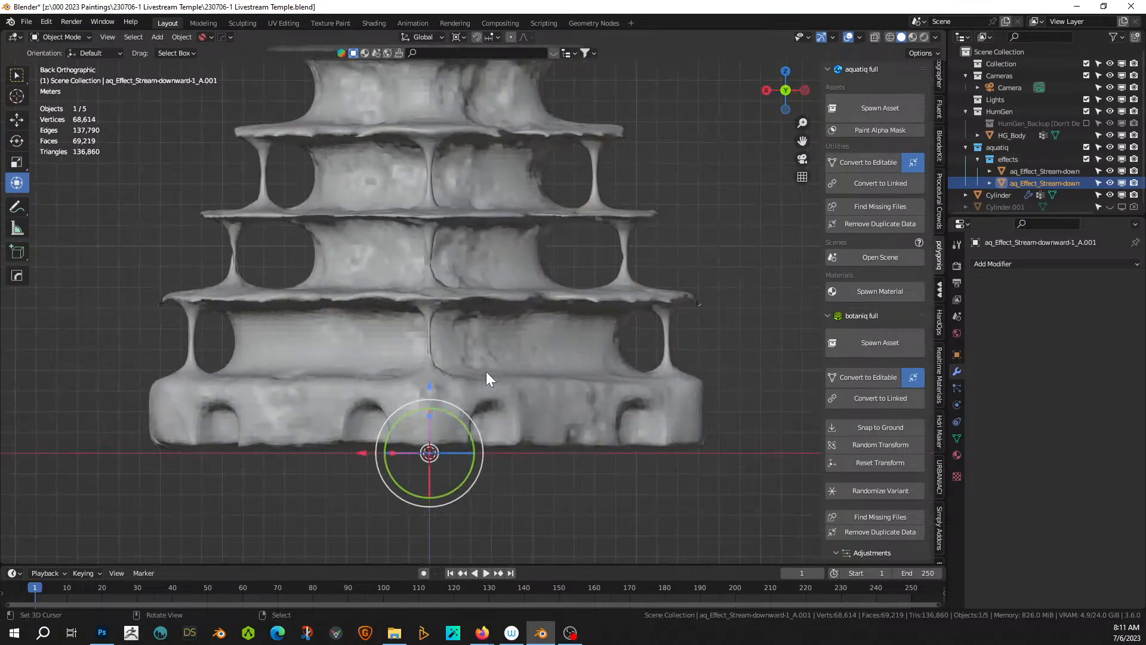
key("KP_3")
key("ctrl+KP_3")
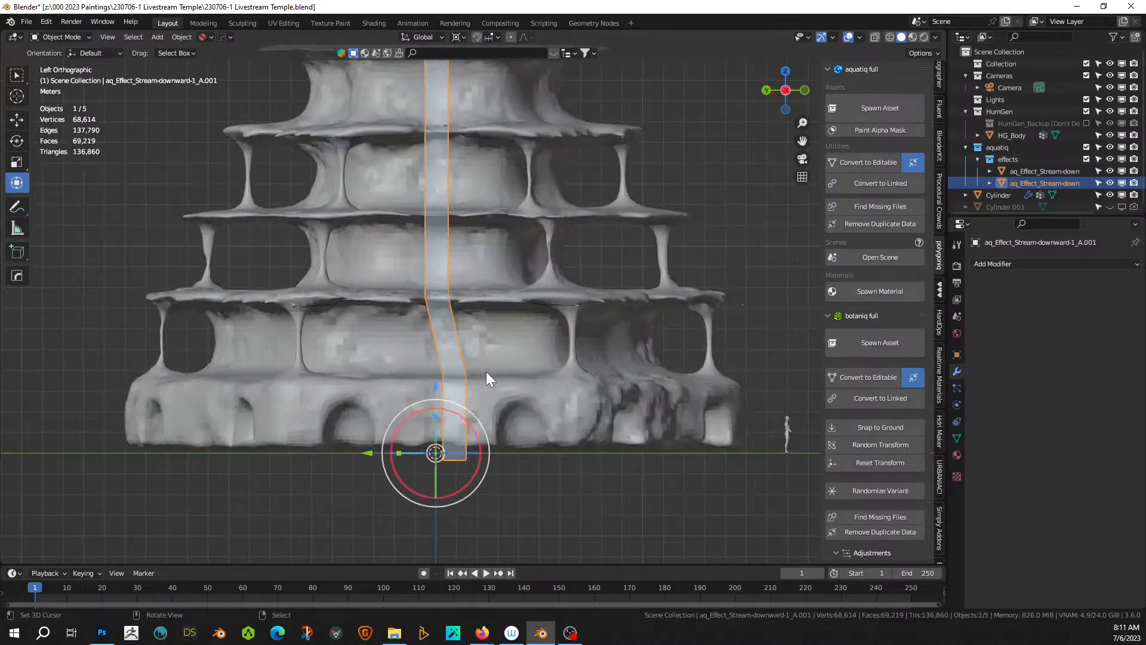
scroll(478, 387, "up", 1)
key("Tab")
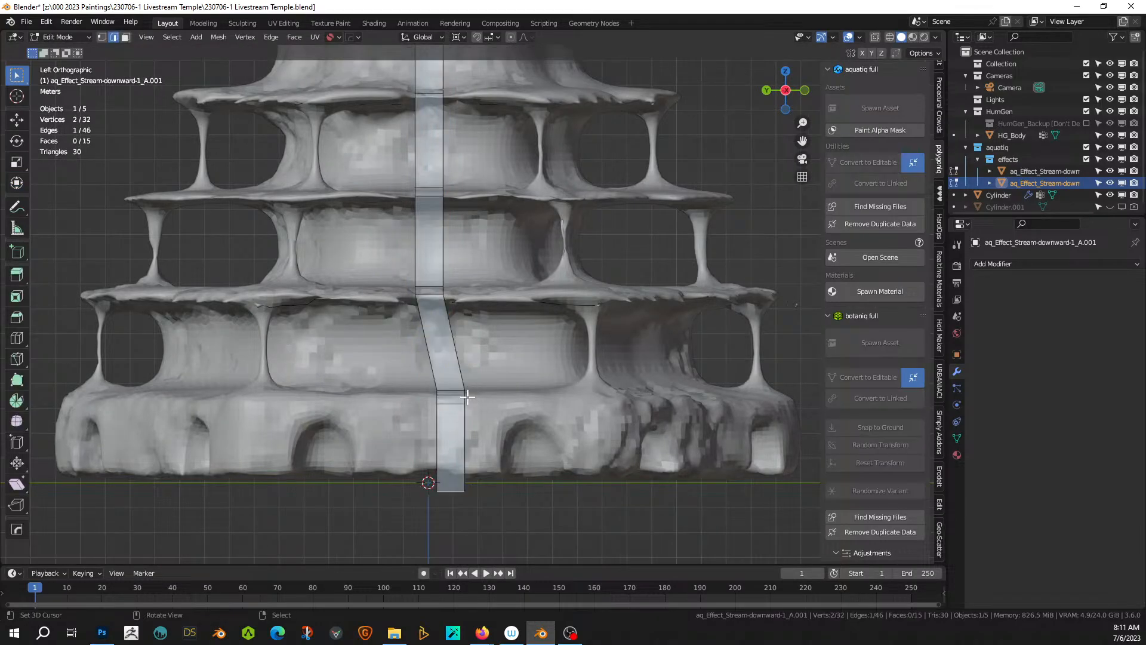
key("c")
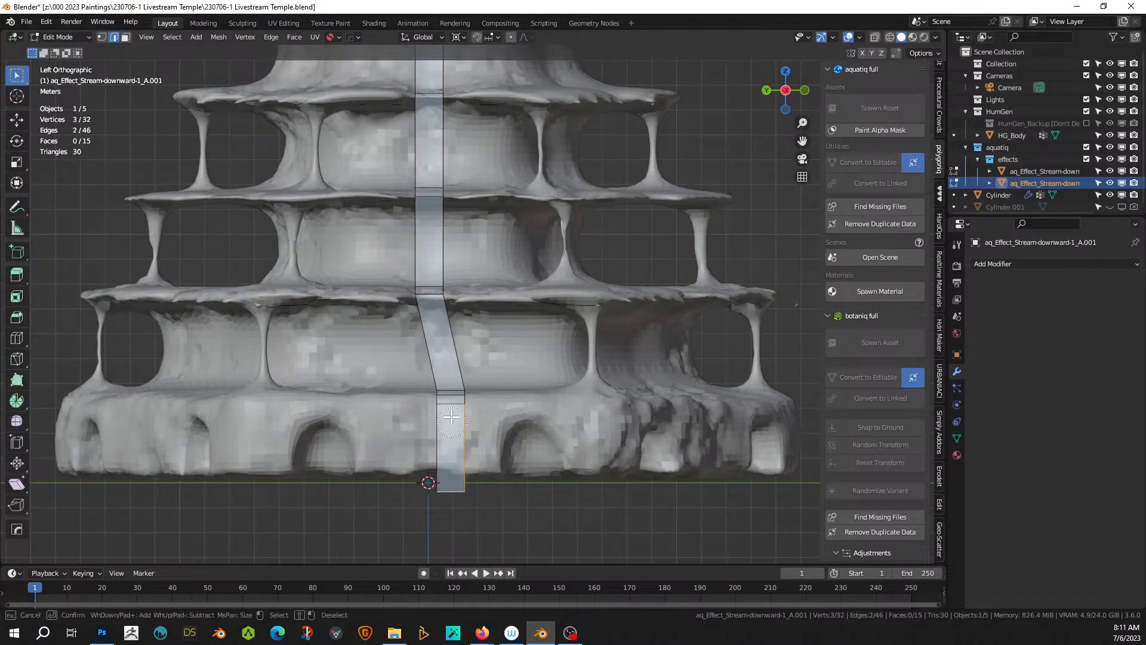
left_click_drag(476, 418, 472, 421)
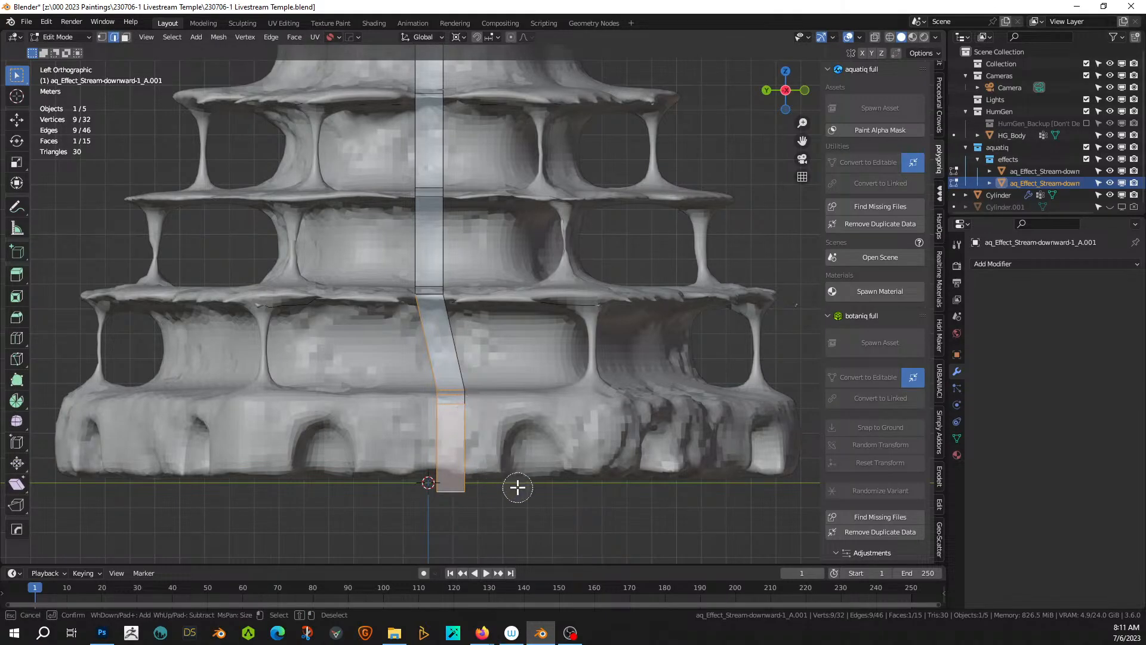
key("Escape")
- Select the duplicate stream's lowest edges, shift them about 0.82 m along Y in line with the section above, and return to Object Mode
left_click(451, 392)
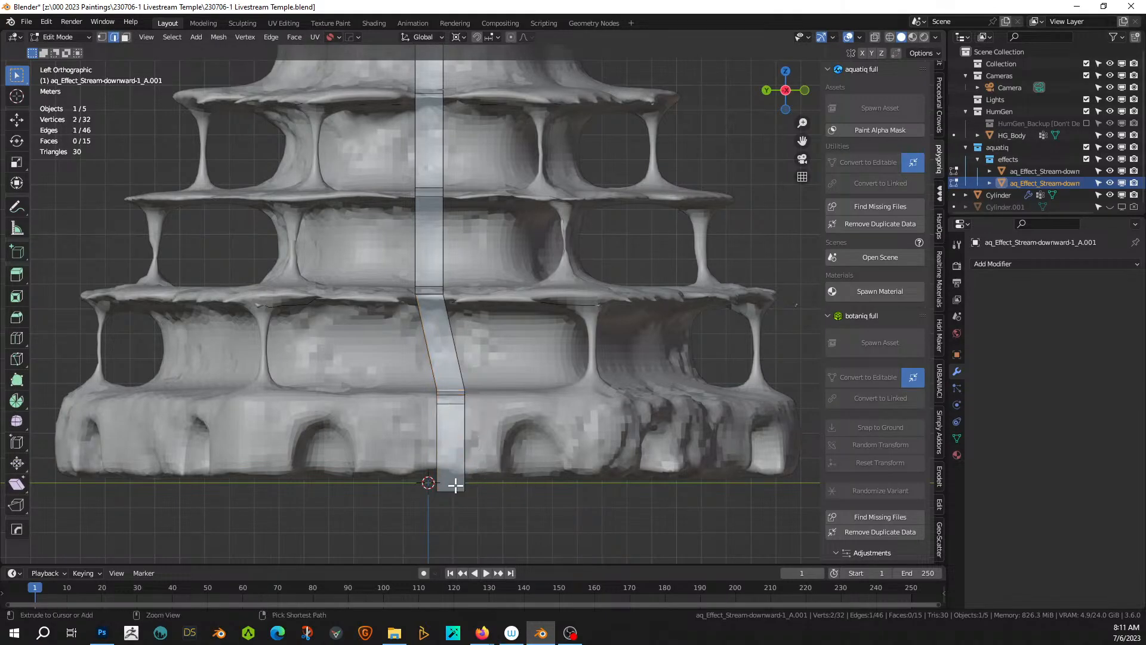
left_click(448, 394, "ctrl")
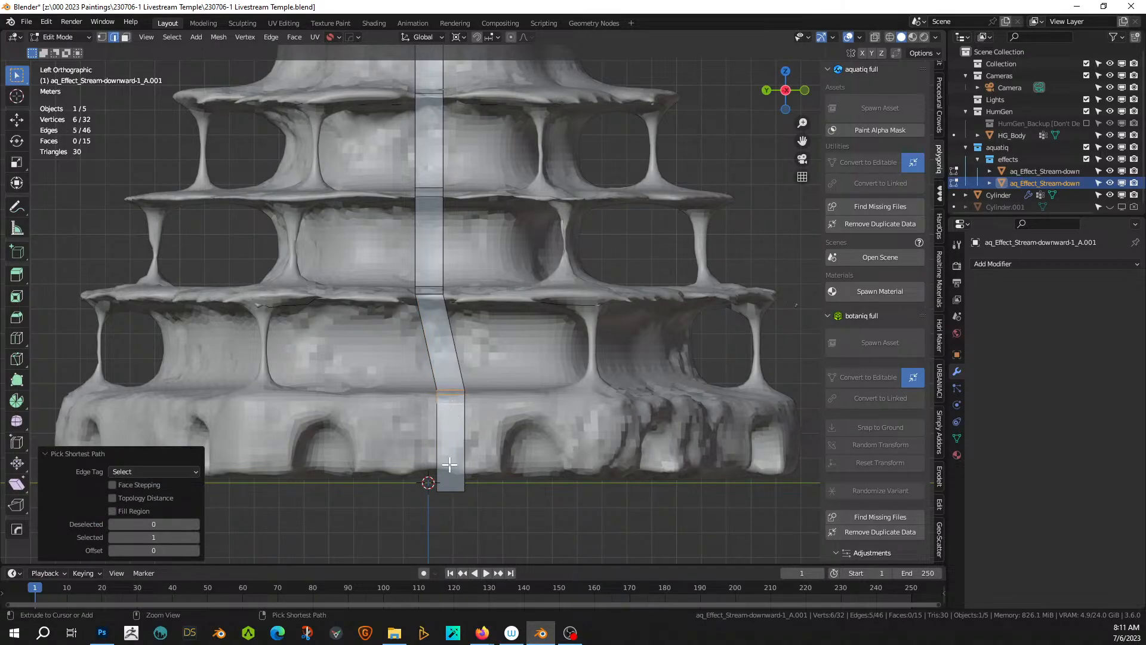
left_click(451, 491, "ctrl")
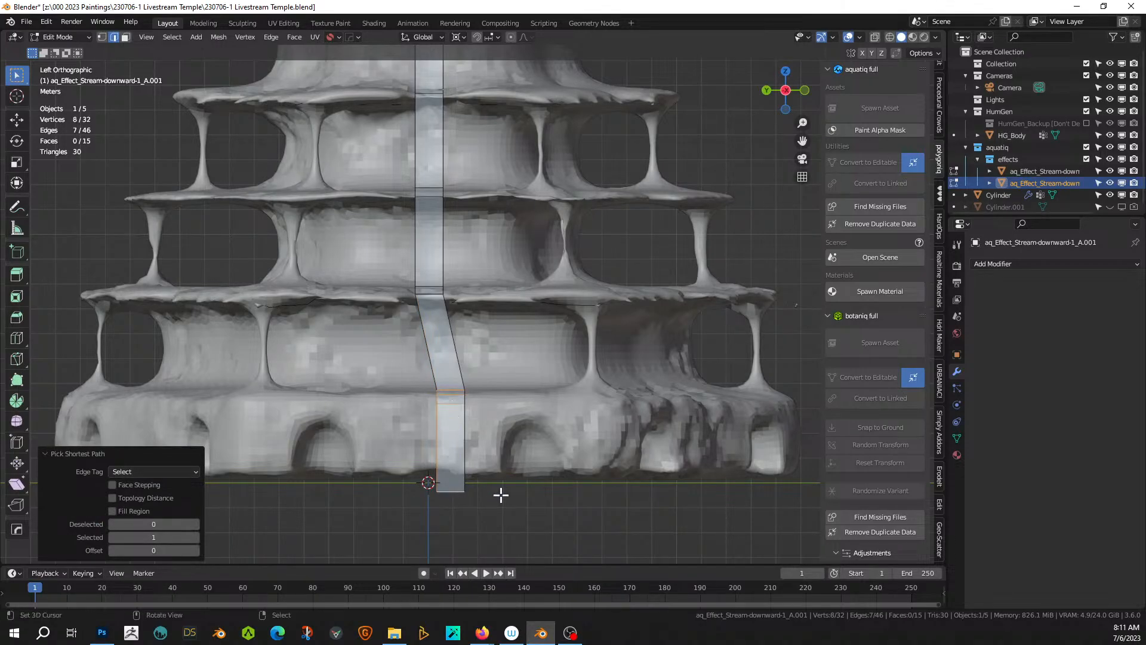
key("g")
key("y")
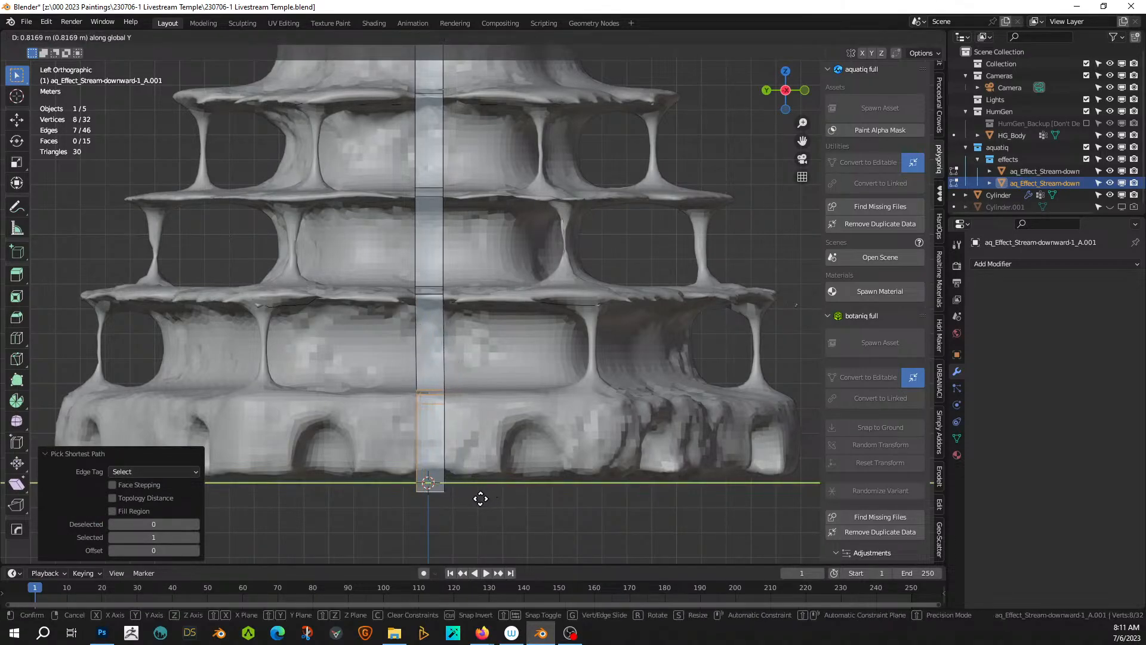
left_click(480, 498)
key("Tab")
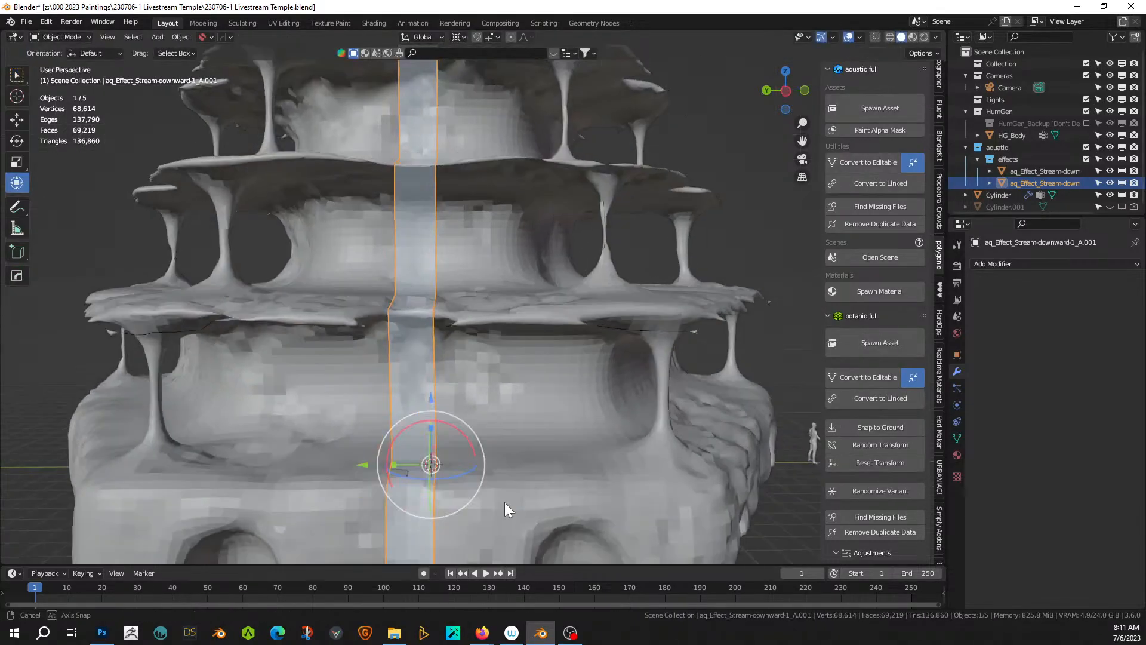
- Make a linked duplicate of the straightened stream in place and rotate it -60° about the 3D cursor in the top view
middle_click_drag(504, 503, 455, 524)
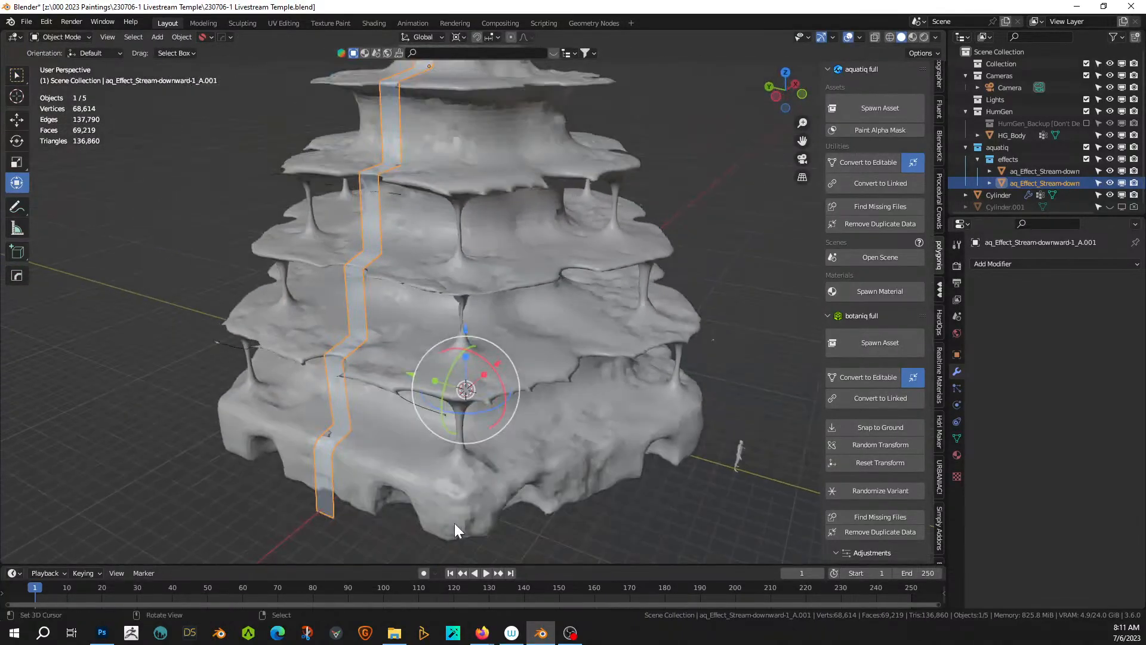
key("KP_7")
key("alt+d")
key("Escape")
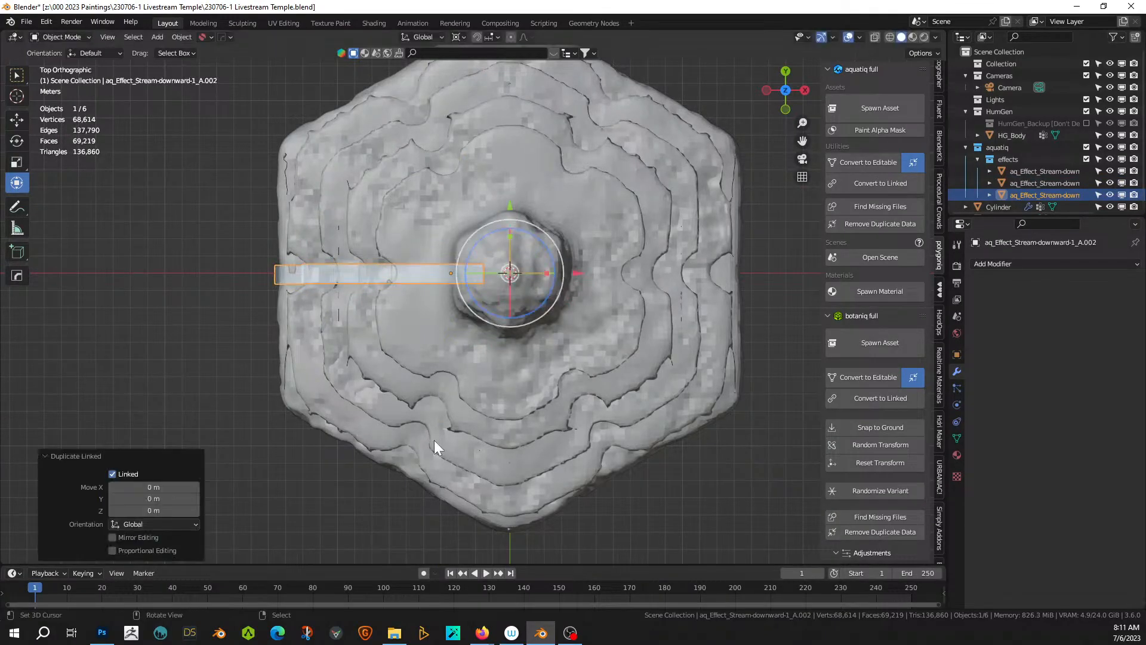
key("r")
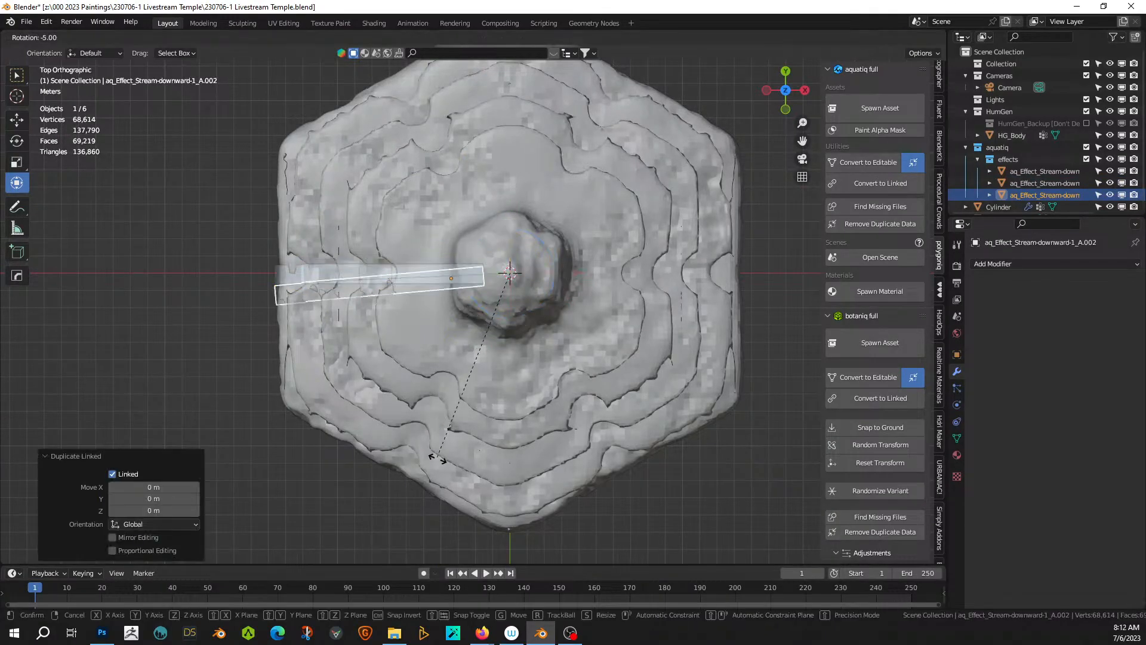
left_click(700, 540)
middle_click_drag(623, 503, 661, 471)
scroll(662, 476, "down", 3)
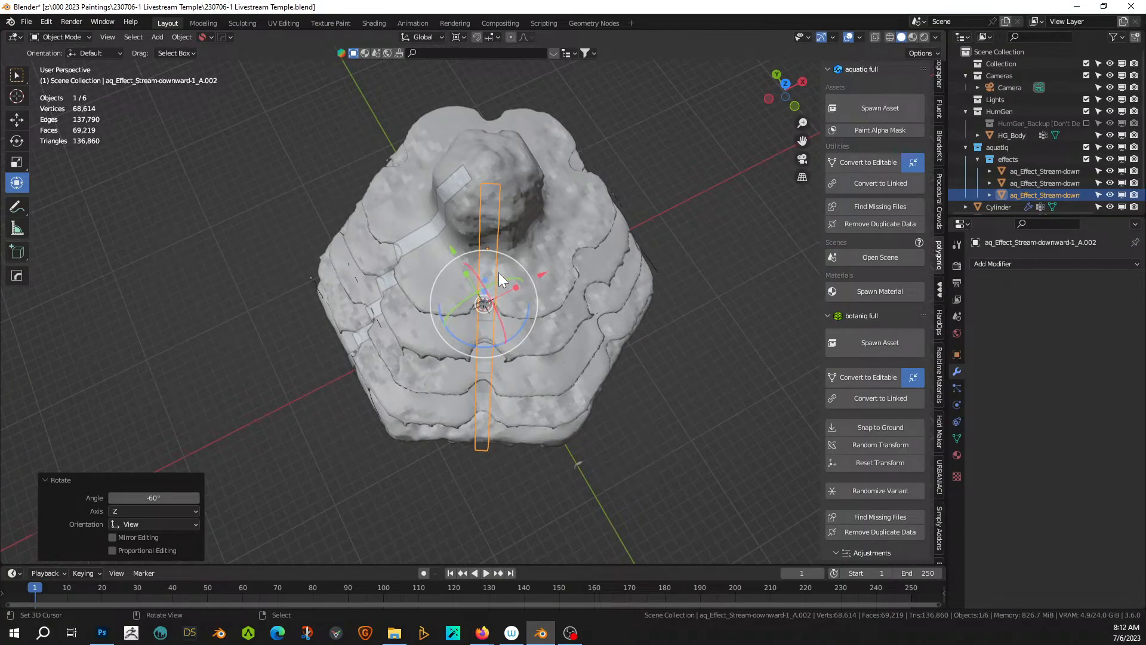
- Mirror the rotated stream across the temple cylinder's local Y and X axes with the HardOps mirror modifier
left_click(485, 169, "shift")
key("alt+x")
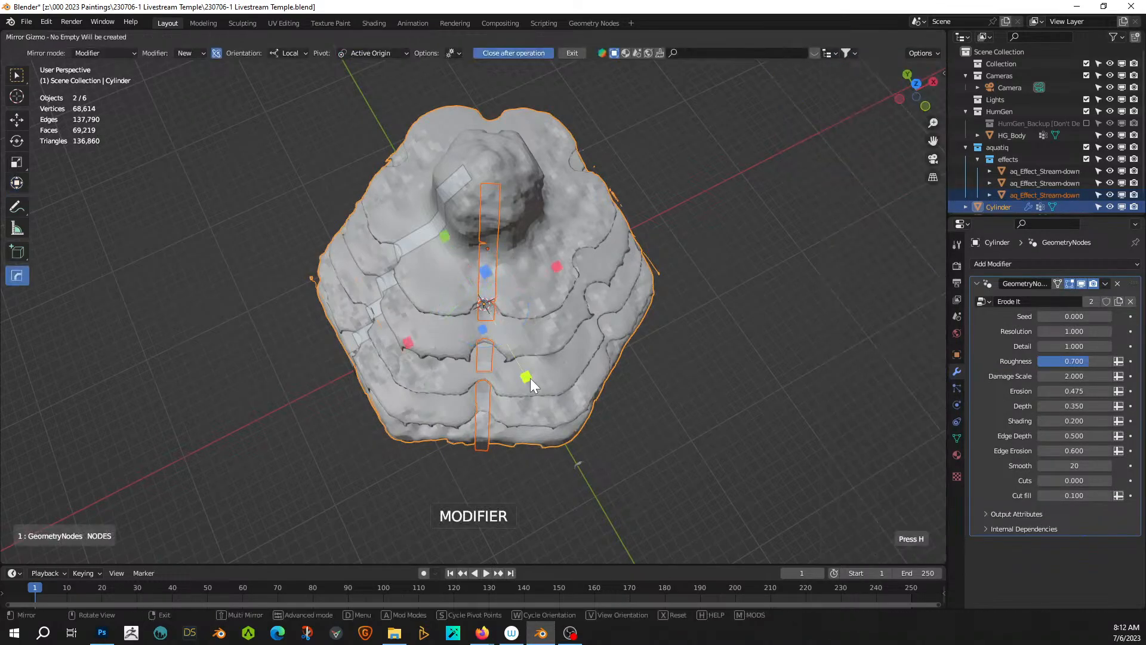
left_click(529, 377)
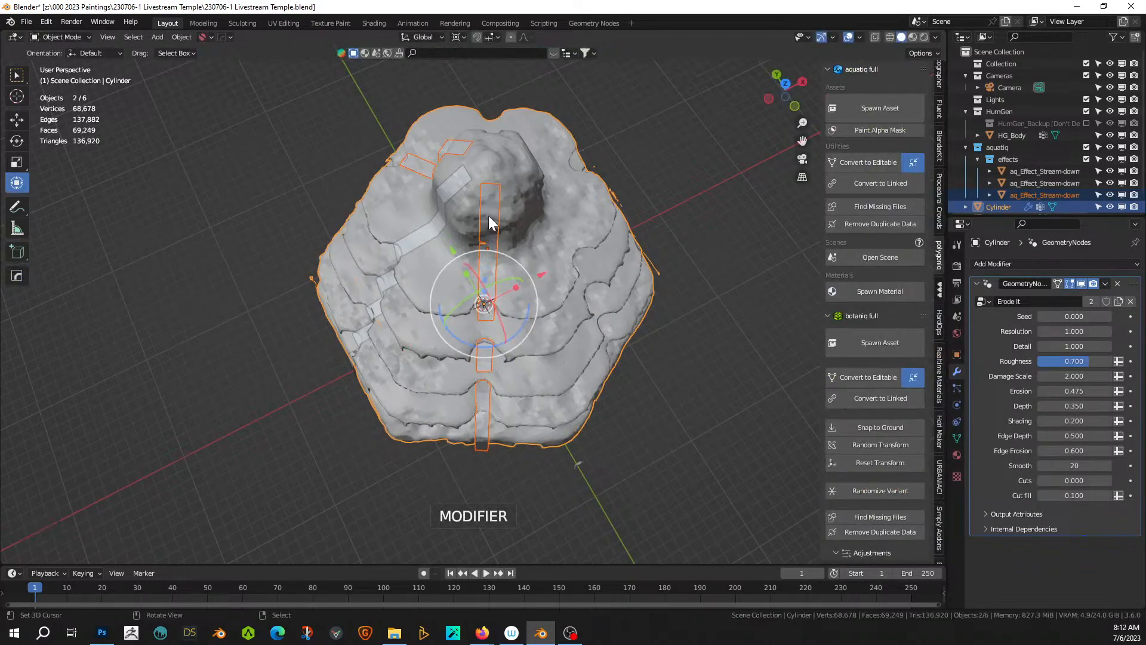
key("alt+x")
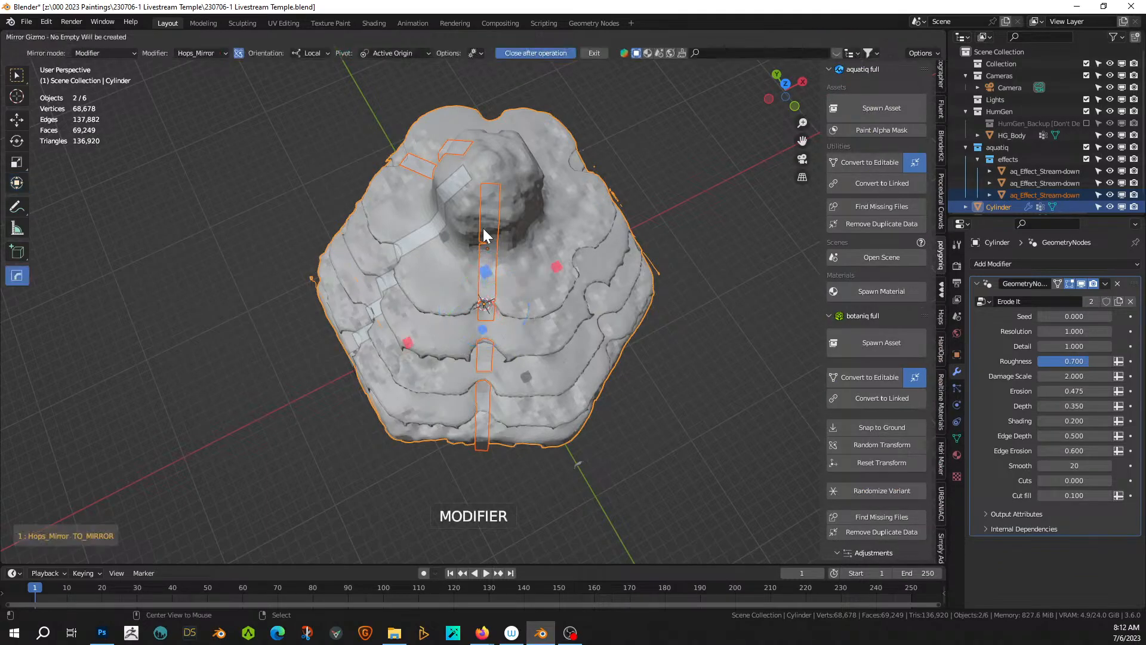
left_click(408, 342)
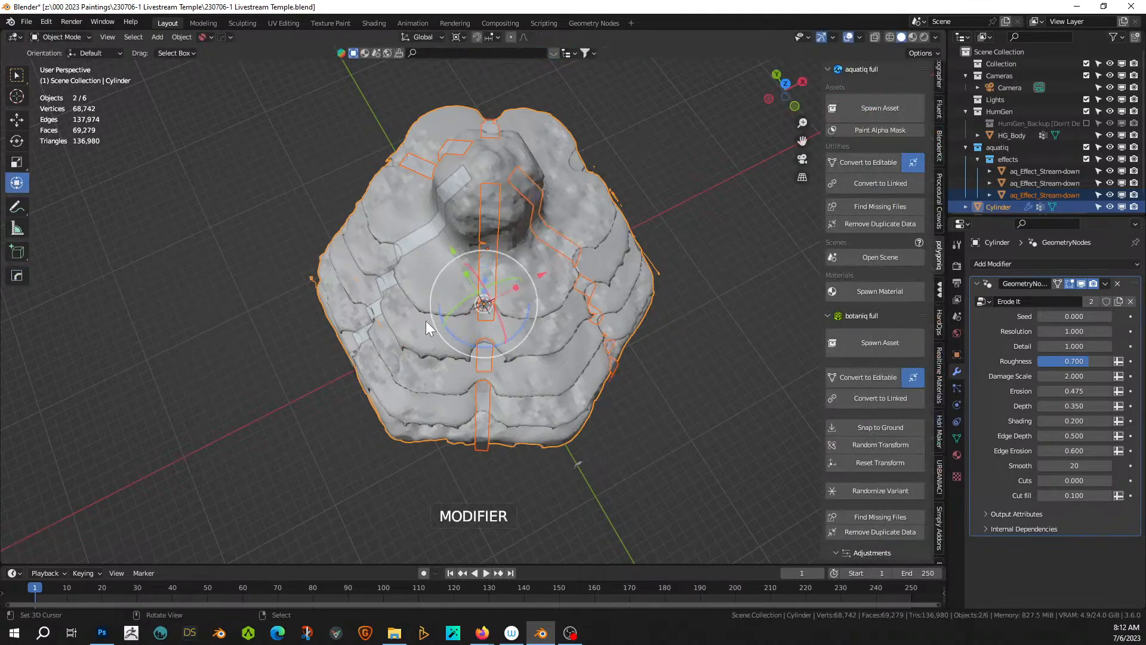
- Mirror the unrotated duplicate stream across the temple cylinder's local X axis and save the file
left_click(424, 235)
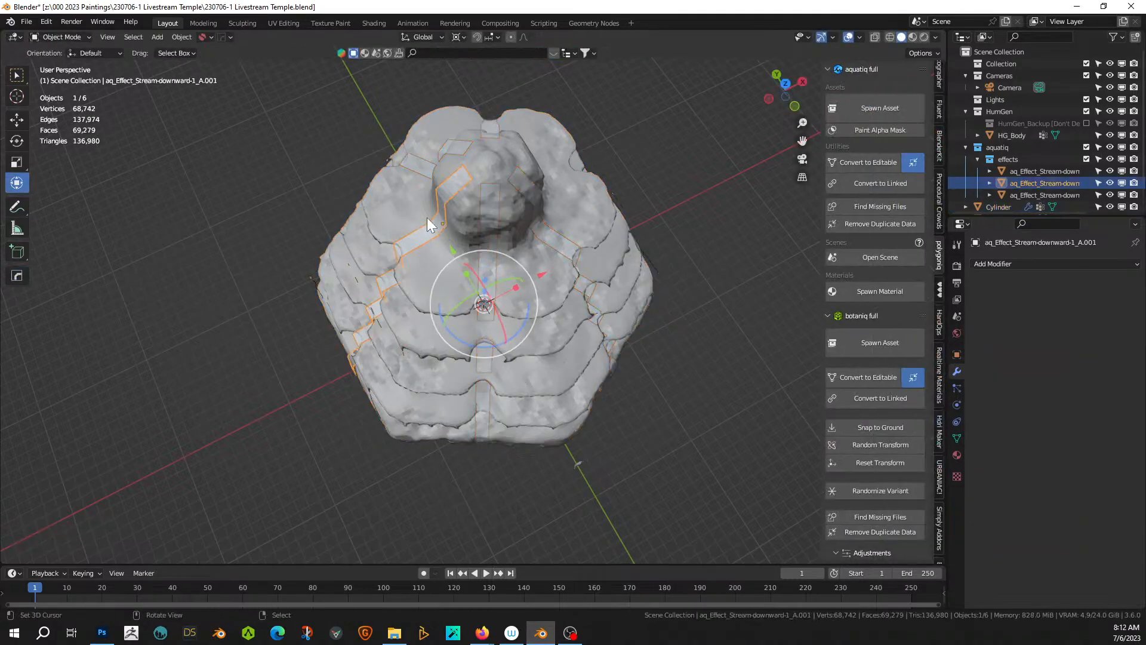
left_click(487, 156, "shift")
key("alt+x")
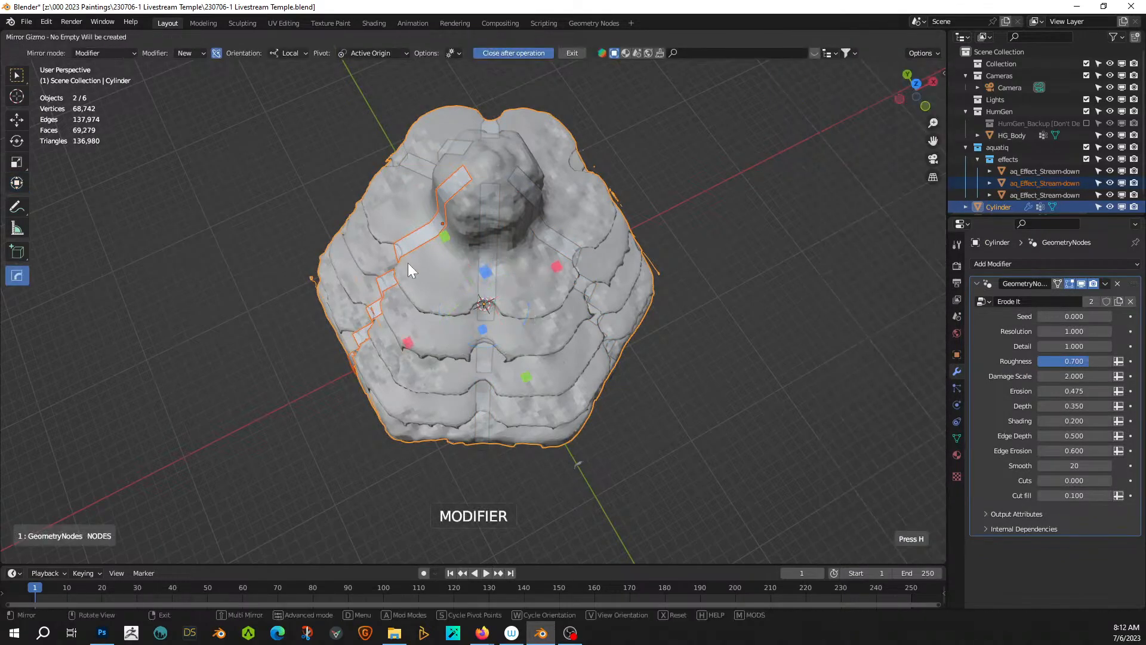
left_click(410, 341)
middle_click_drag(481, 326, 543, 224)
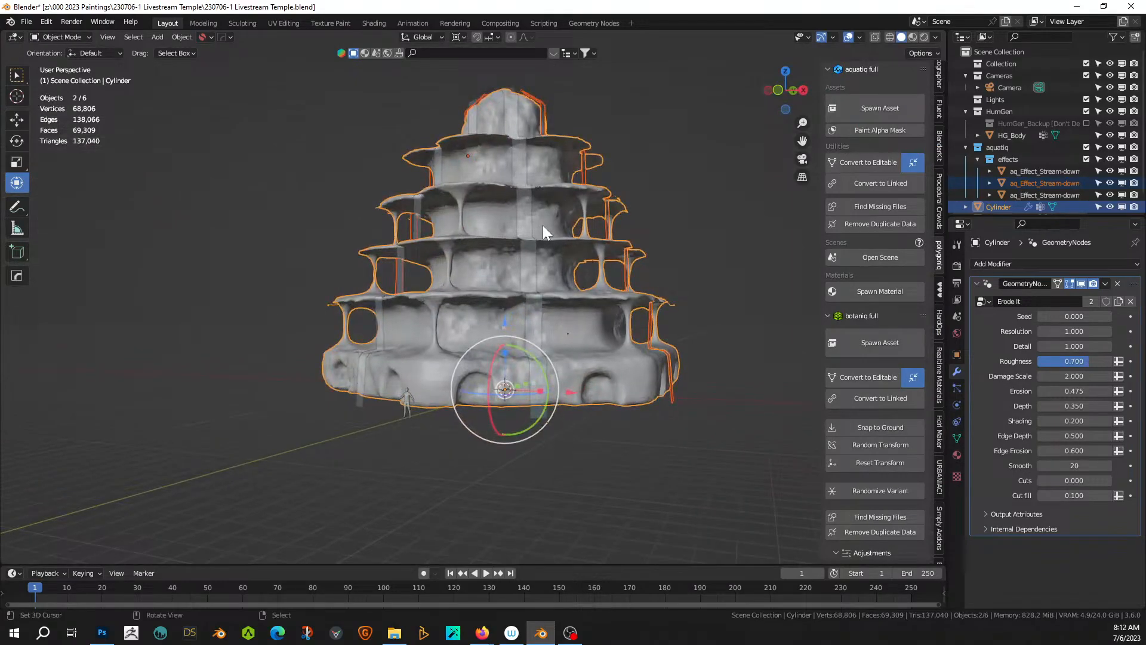
key("ctrl+s")
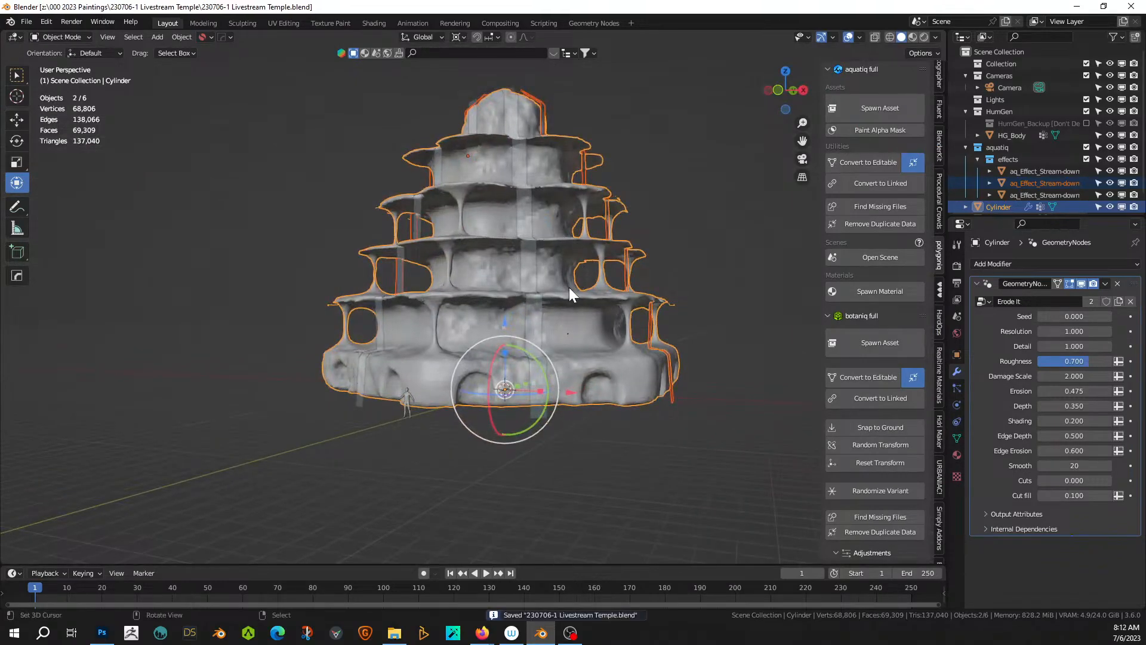
- Select the rotated, mirrored stream, open it in the UV Editing workspace and isolate it in local view
scroll(569, 288, "up", 1)
middle_click_drag(553, 290, 518, 363)
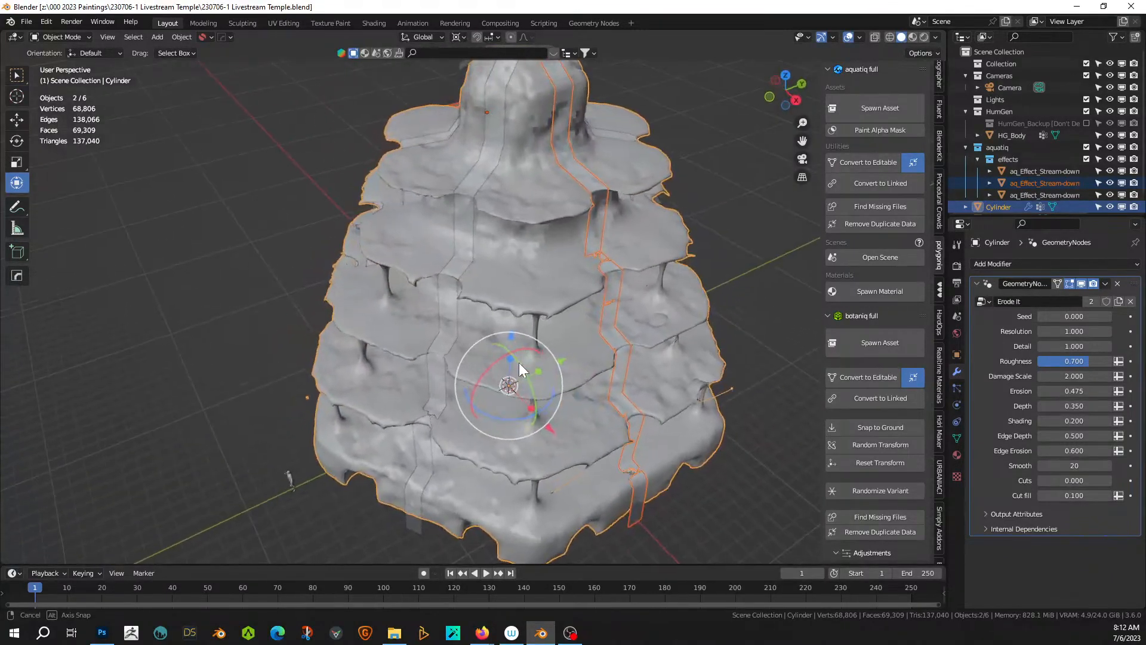
left_click(474, 195)
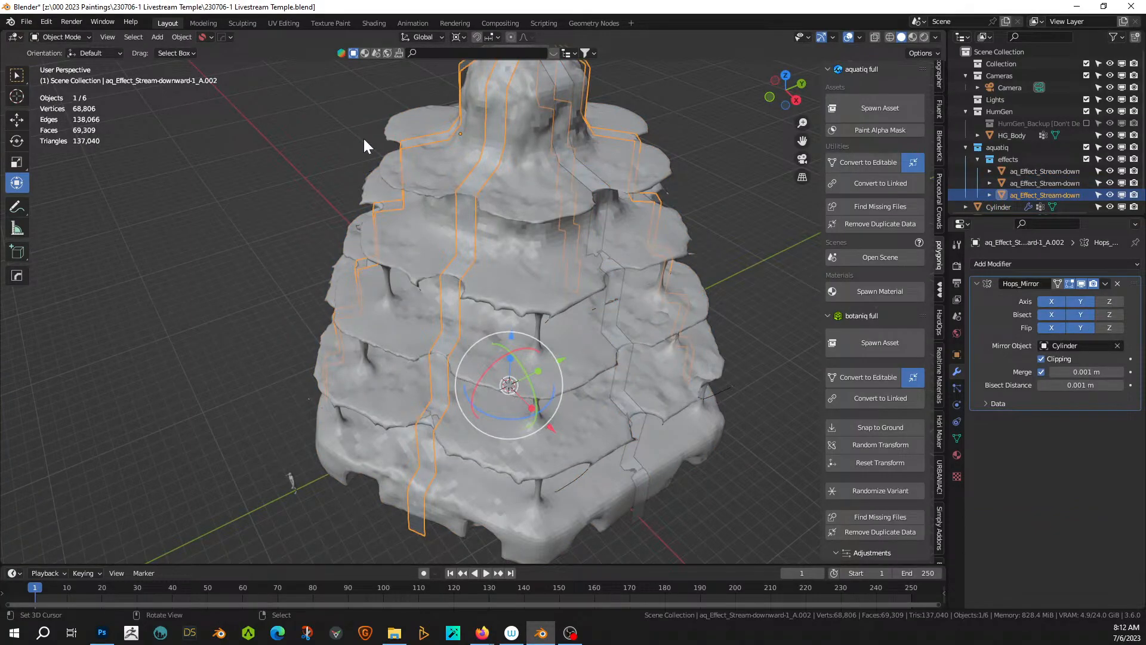
left_click(284, 23)
scroll(660, 339, "down", 10)
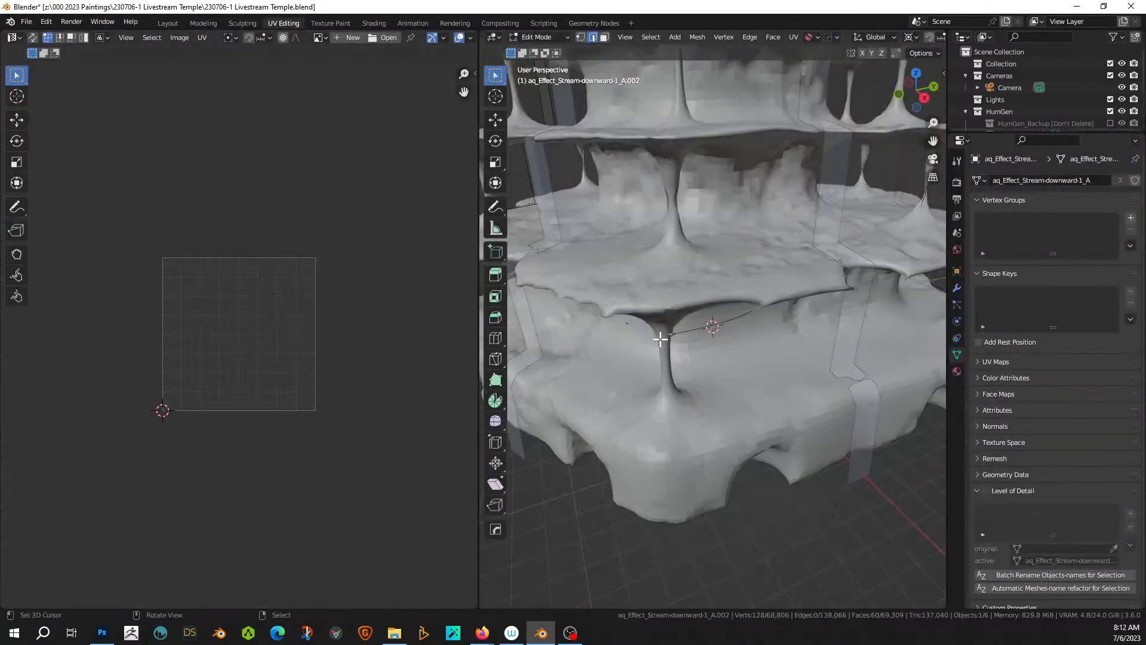
key("KP_Divide")
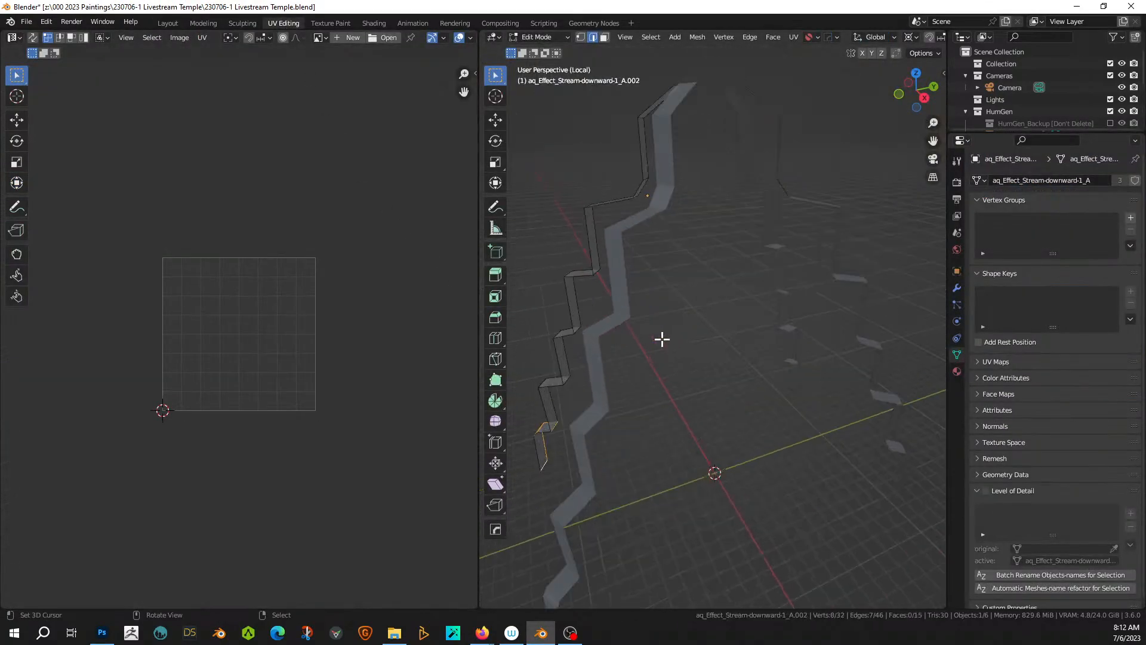
- Select the whole linked stream mesh and examine its UV layout over the normal texture
left_click(621, 324)
middle_click_drag(608, 323, 633, 345)
key("ctrl+l")
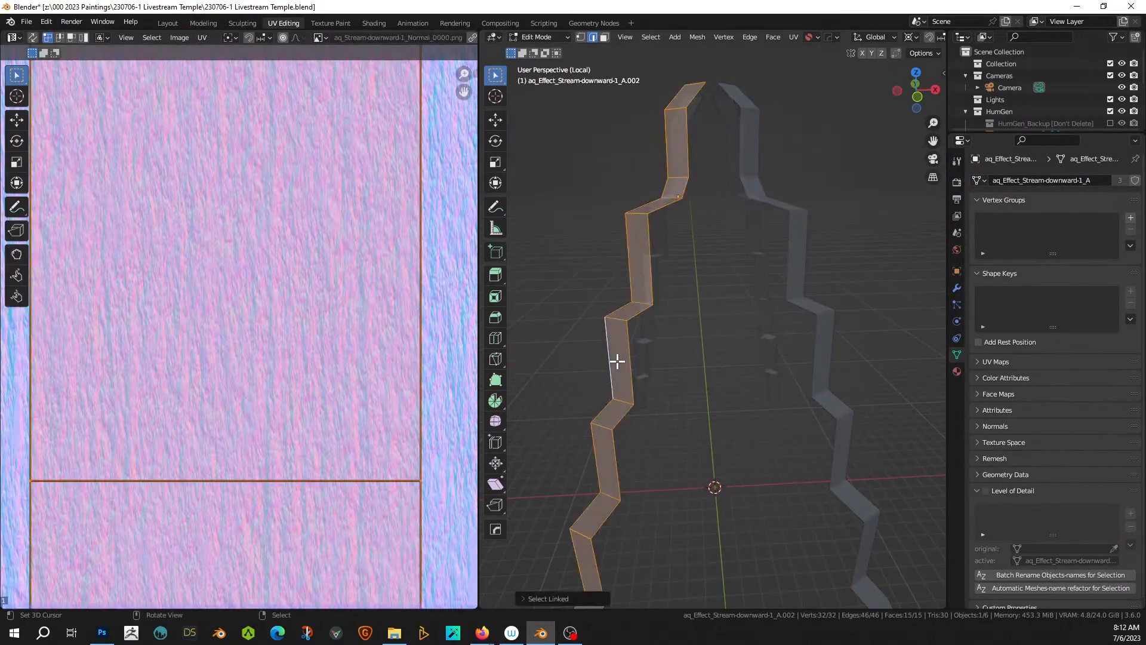
scroll(618, 362, "down", 1)
scroll(370, 361, "down", 5)
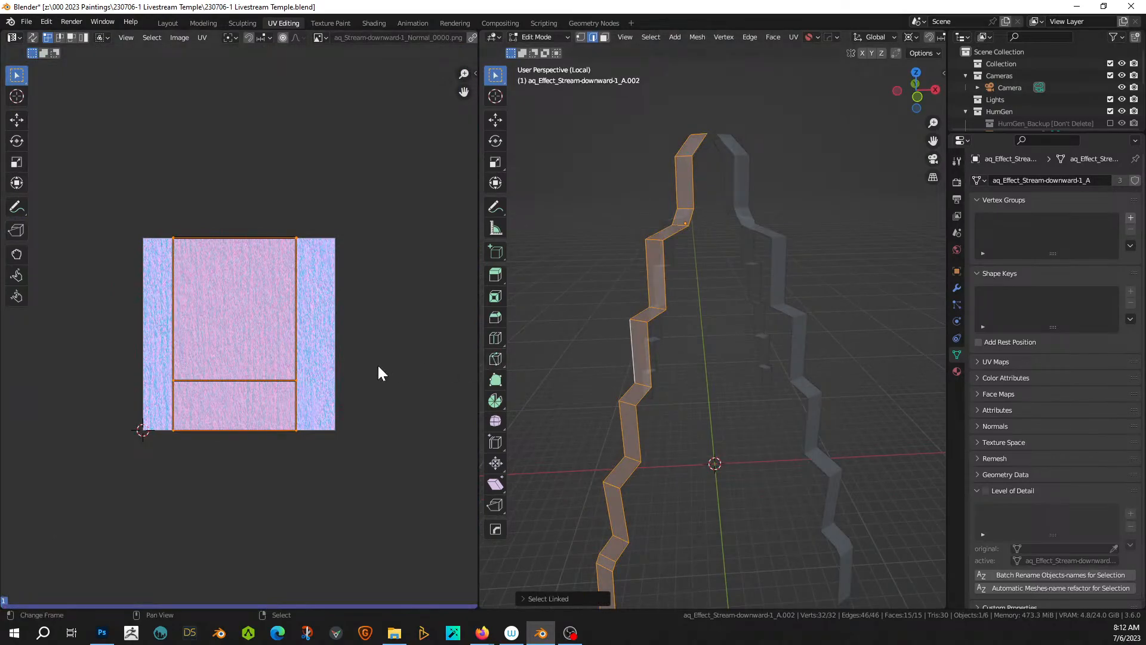
scroll(378, 367, "up", 1)
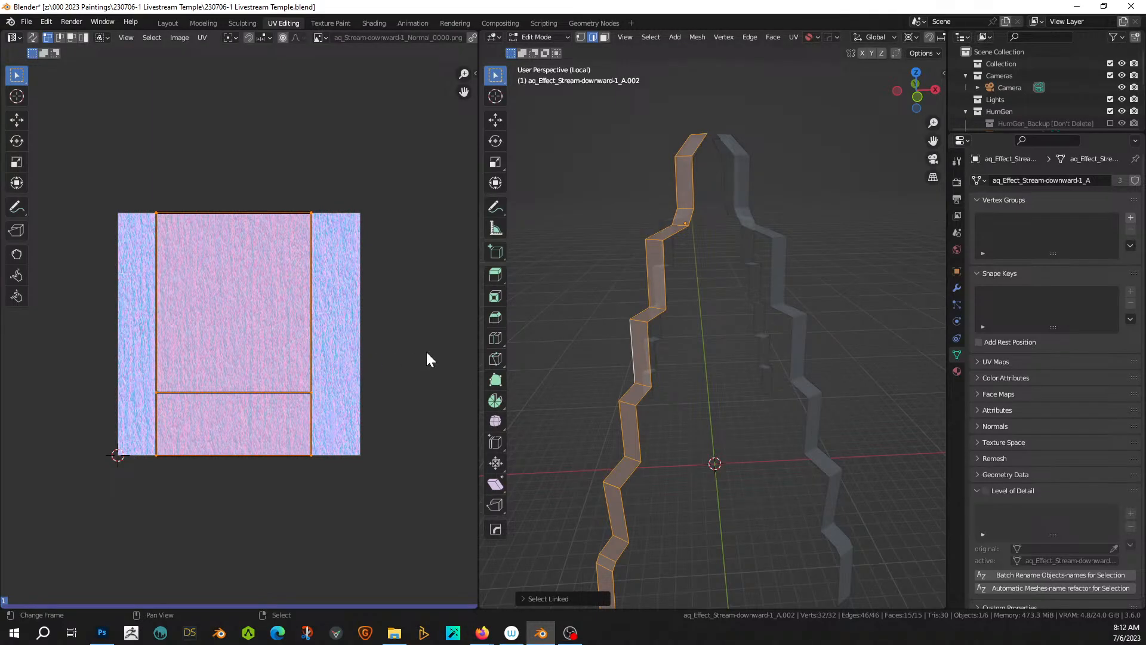
- Return the isolated stream to Object Mode and preview its material with Rendered viewport shading
key("Tab")
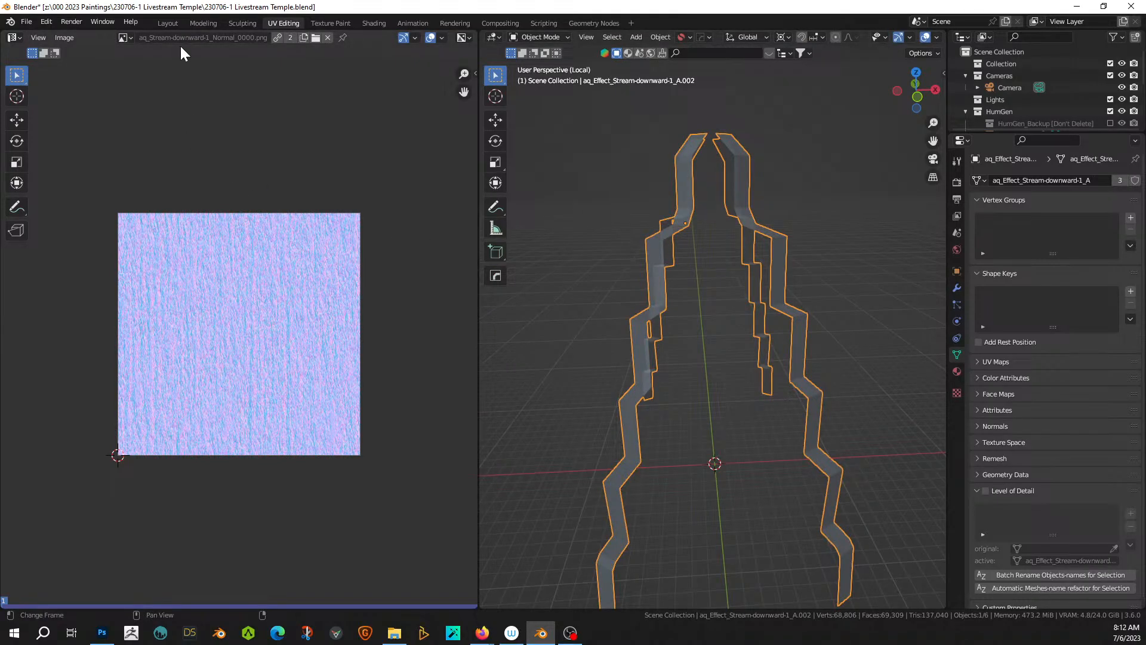
key("z")
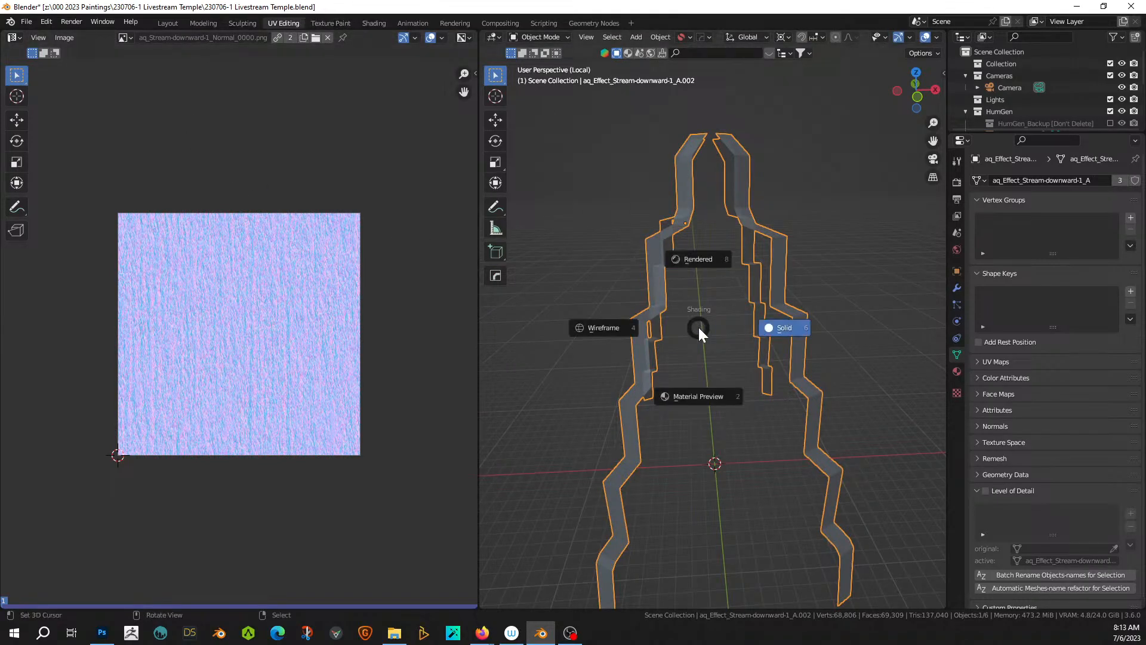
key("8")
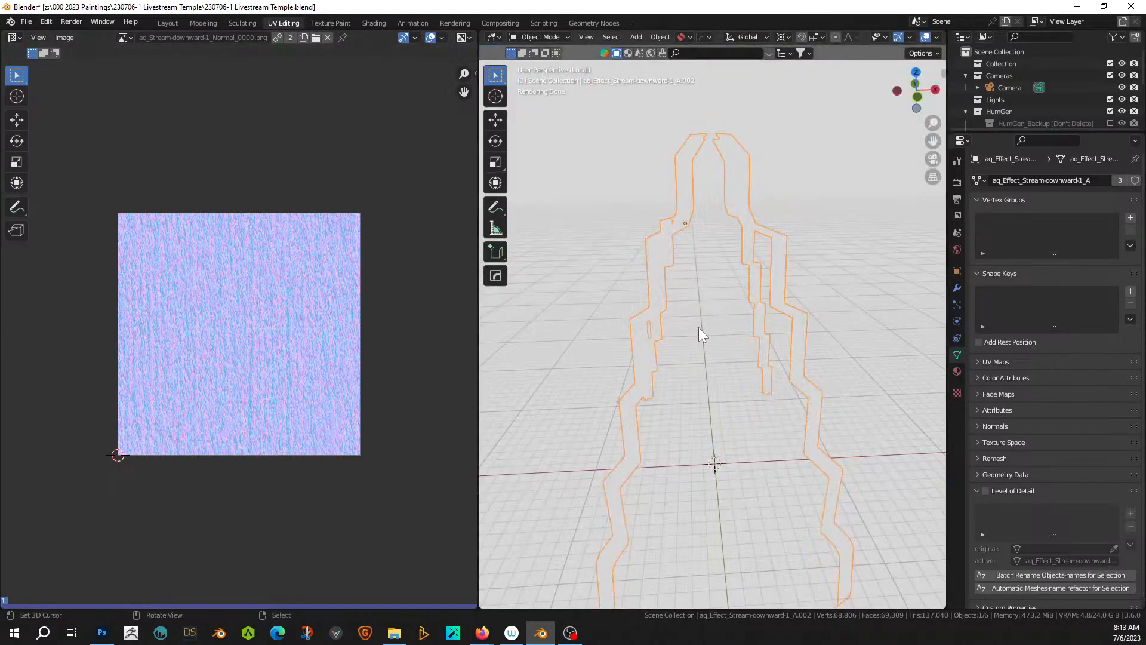
scroll(721, 335, "up", 2)
middle_click_drag(720, 343, 743, 338)
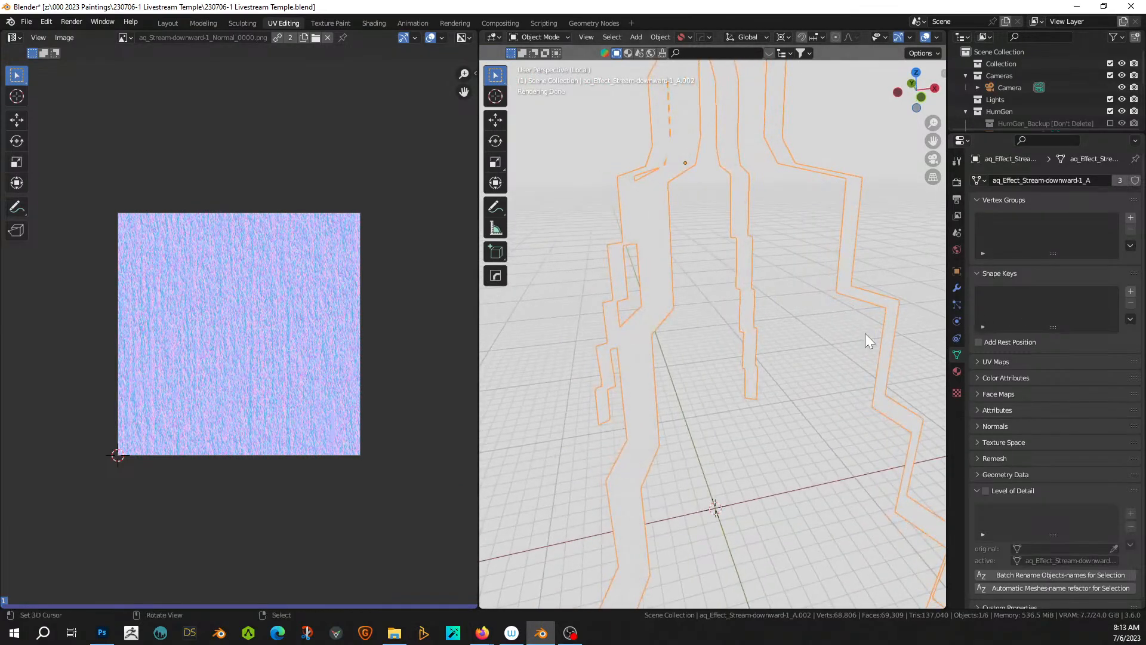
- Darken the world background colour to a value of 0.095 and examine the rendered streams from several angles
left_click(958, 249)
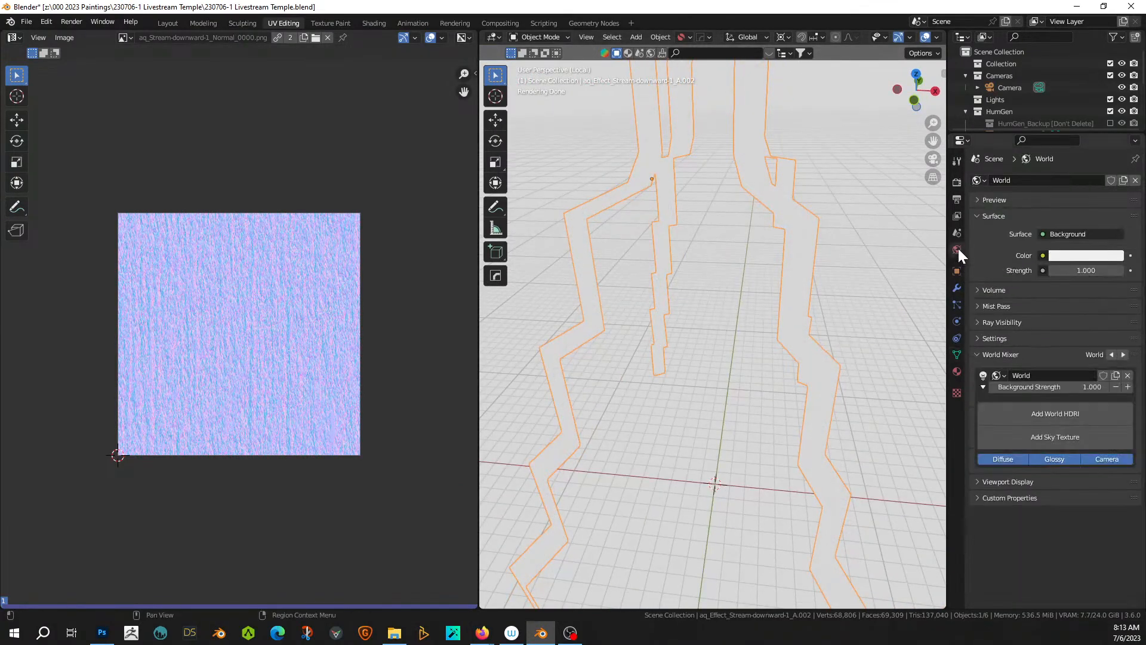
left_click(1069, 255)
left_click_drag(1116, 136, 1114, 144)
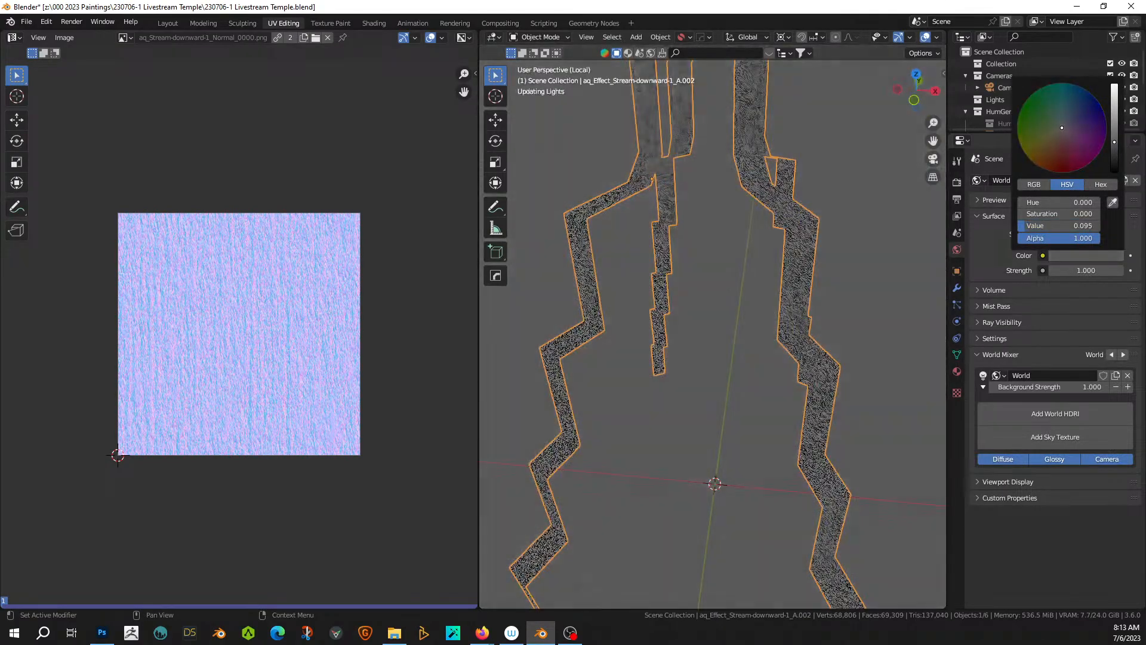
middle_click_drag(770, 325, 955, 209)
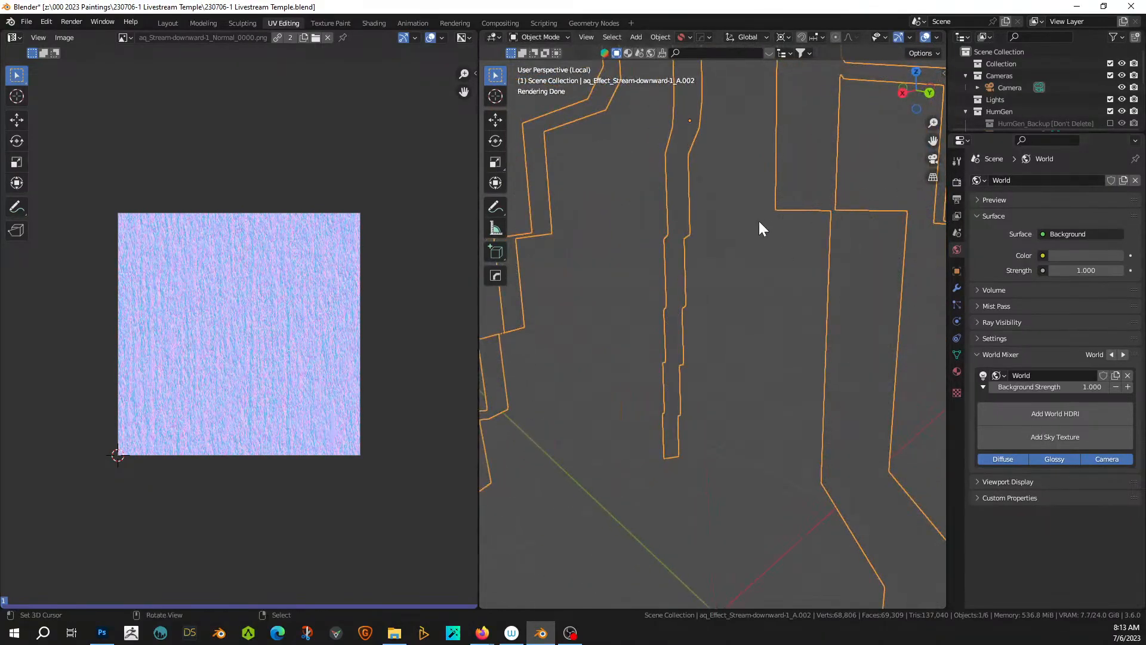
middle_click_drag(588, 346, 779, 321)
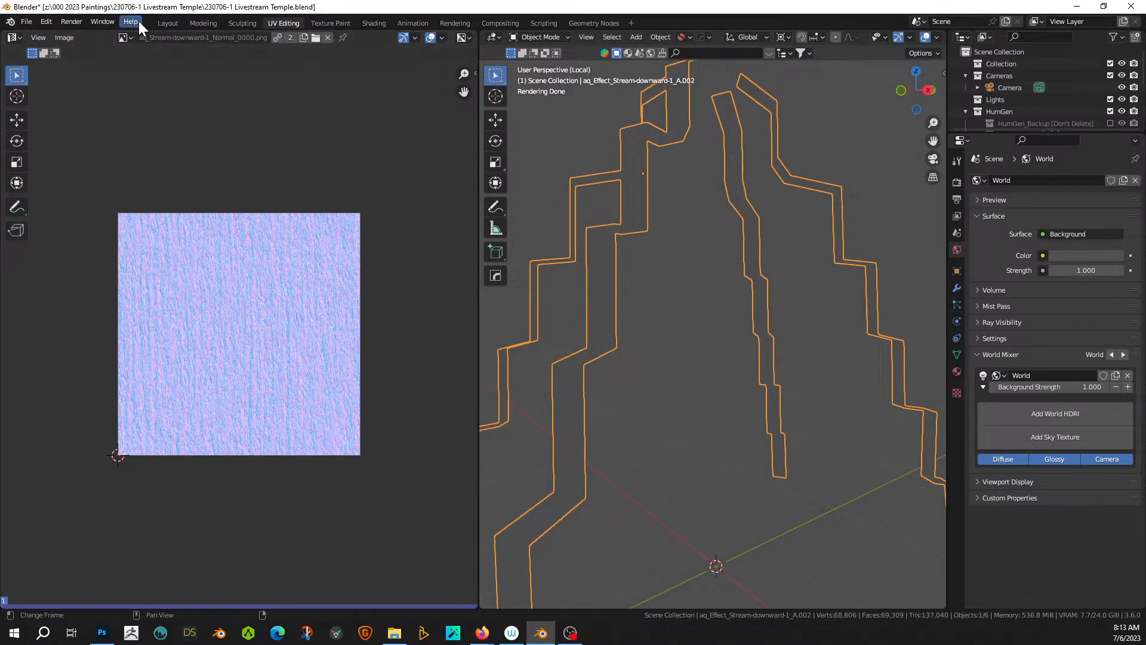
- Go back to the Layout workspace, deselect the stream and inspect the waterfalls around the temple tiers
left_click(171, 19)
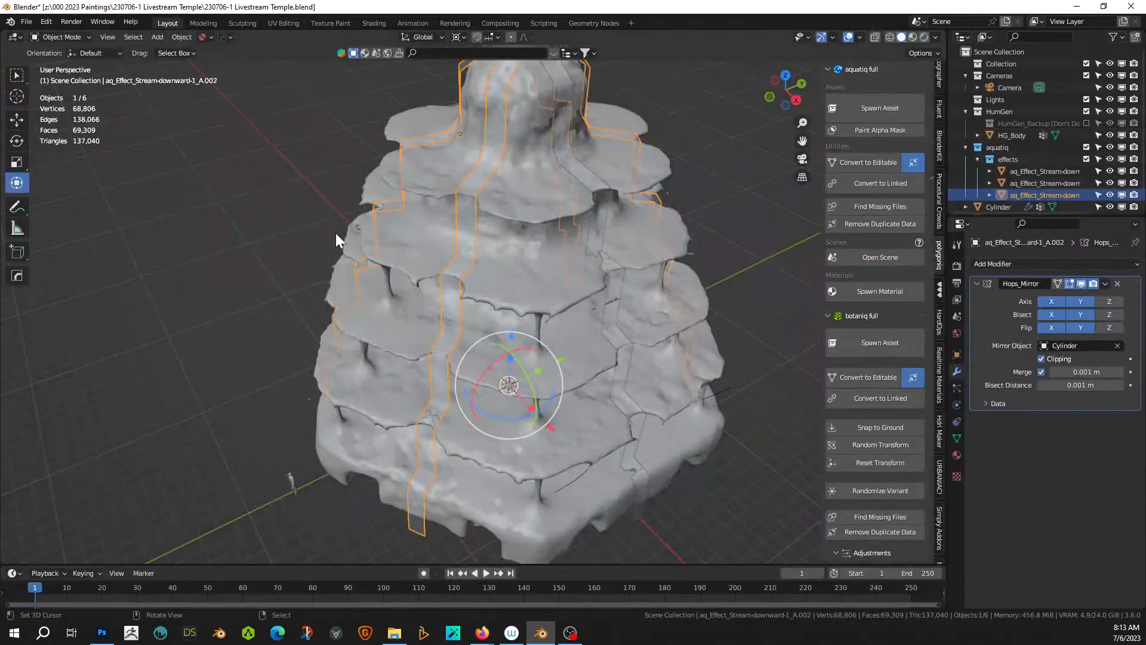
left_click(696, 242)
mouse_move(718, 218)
middle_mouse_down()
mouse_move(696, 240)
mouse_move(718, 203)
middle_mouse_up()
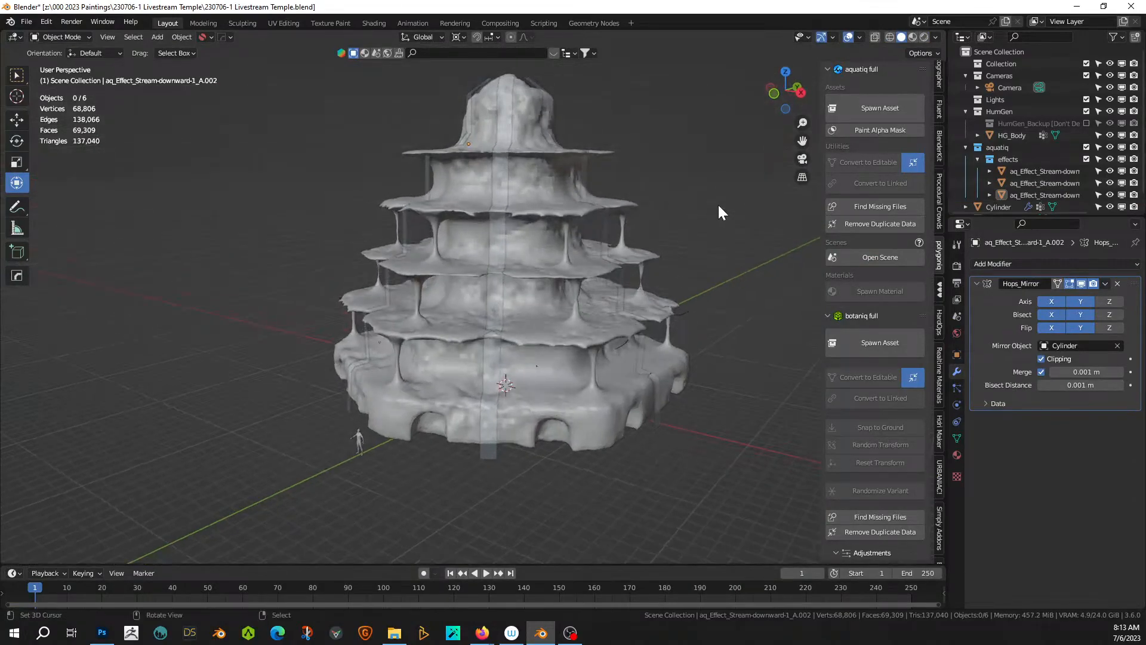
middle_click_drag(414, 397, 492, 369)
scroll(518, 375, "up", 1)
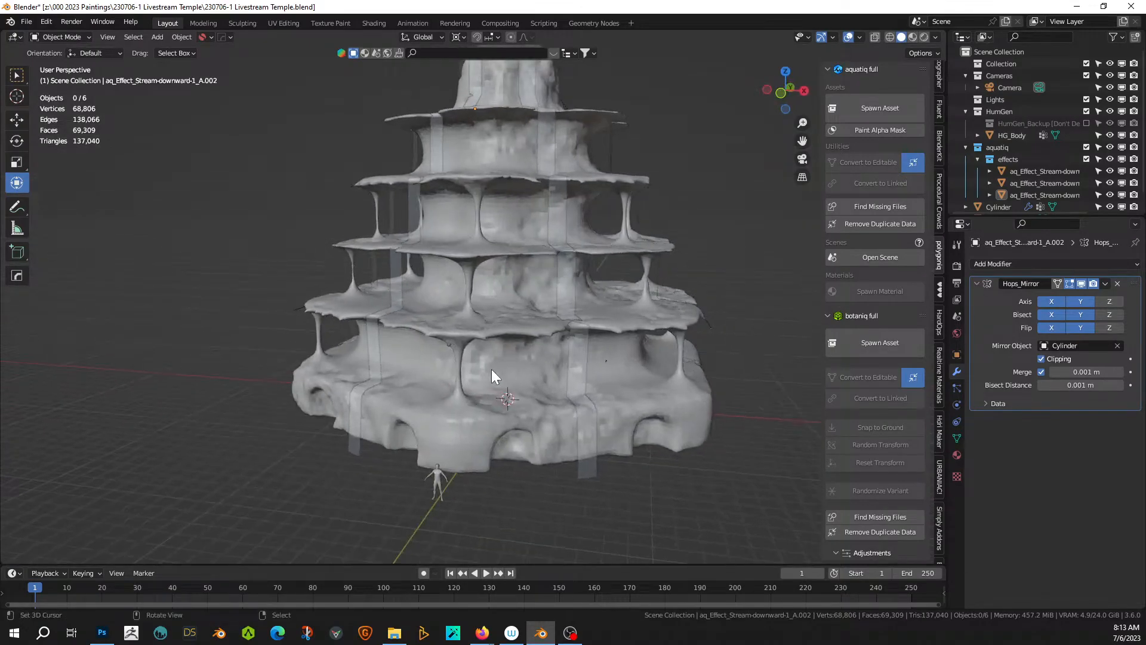
- Add the Stone_White material from the Seth Materials pack in KIT OPS to the temple
left_click(474, 421)
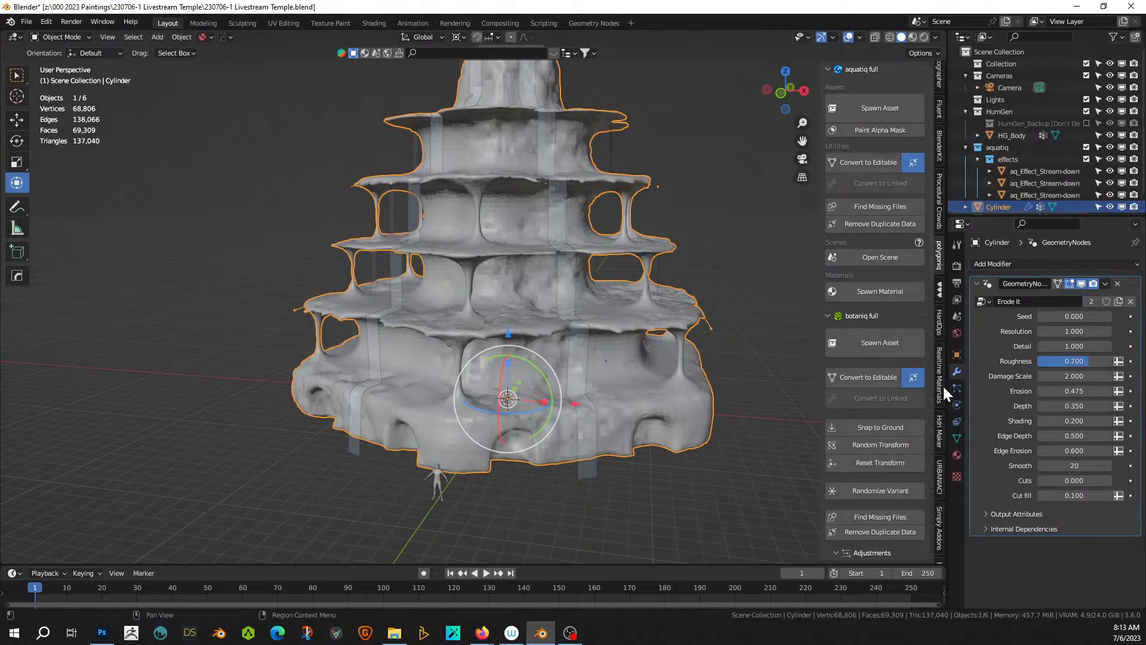
left_click(940, 286)
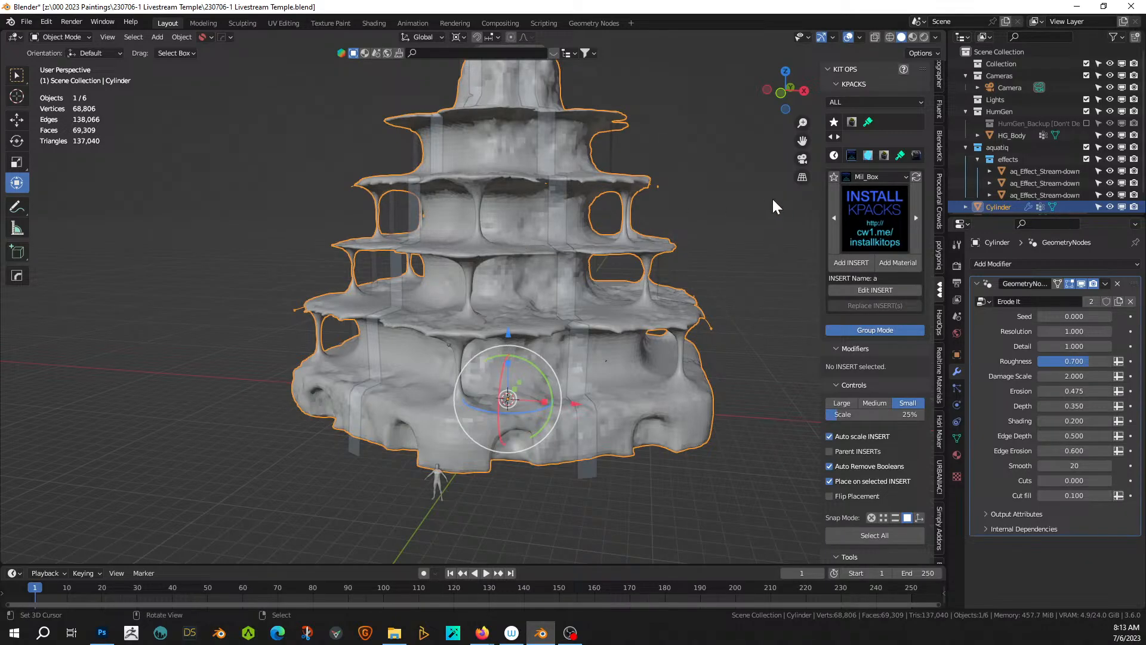
left_click(851, 122)
left_click(879, 206)
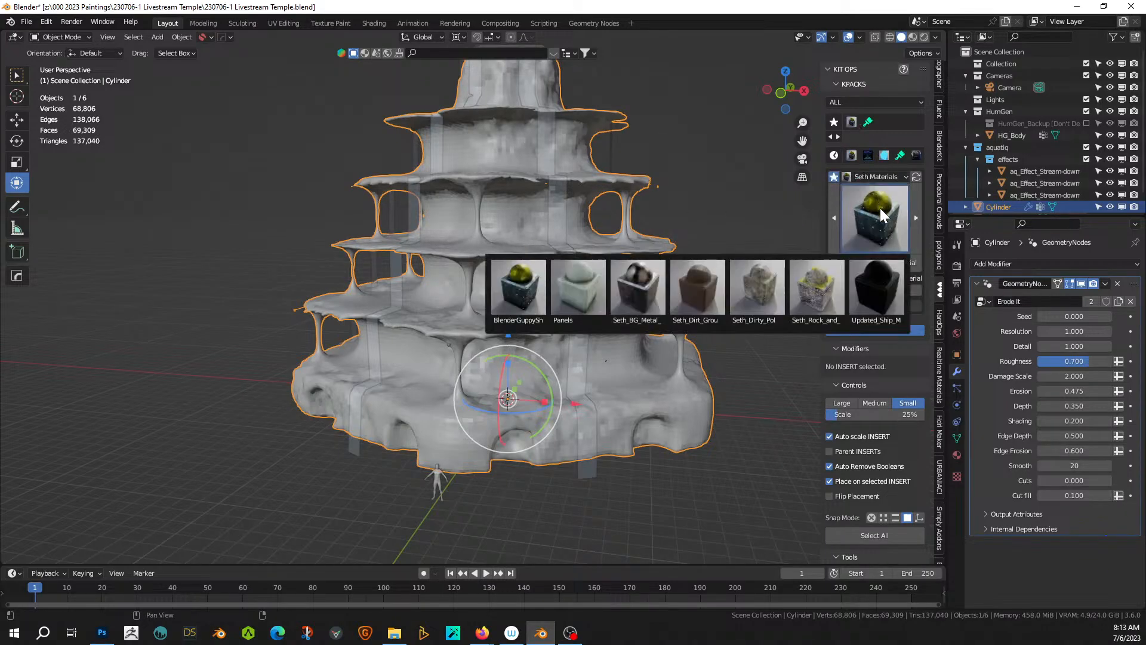
left_click(766, 298)
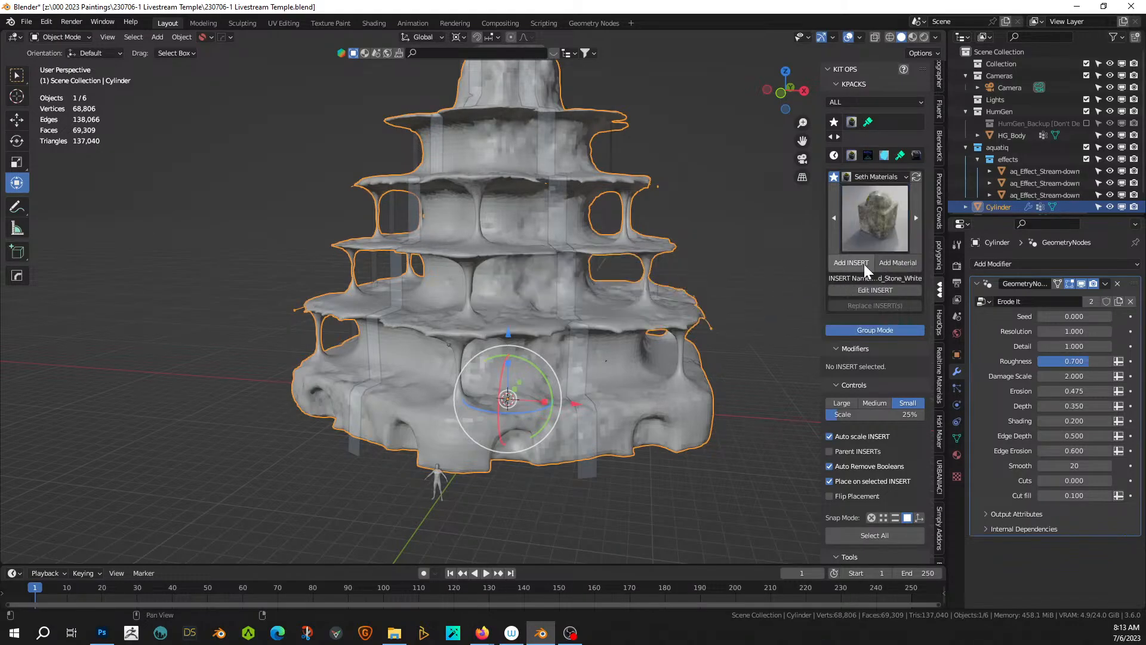
left_click(893, 262)
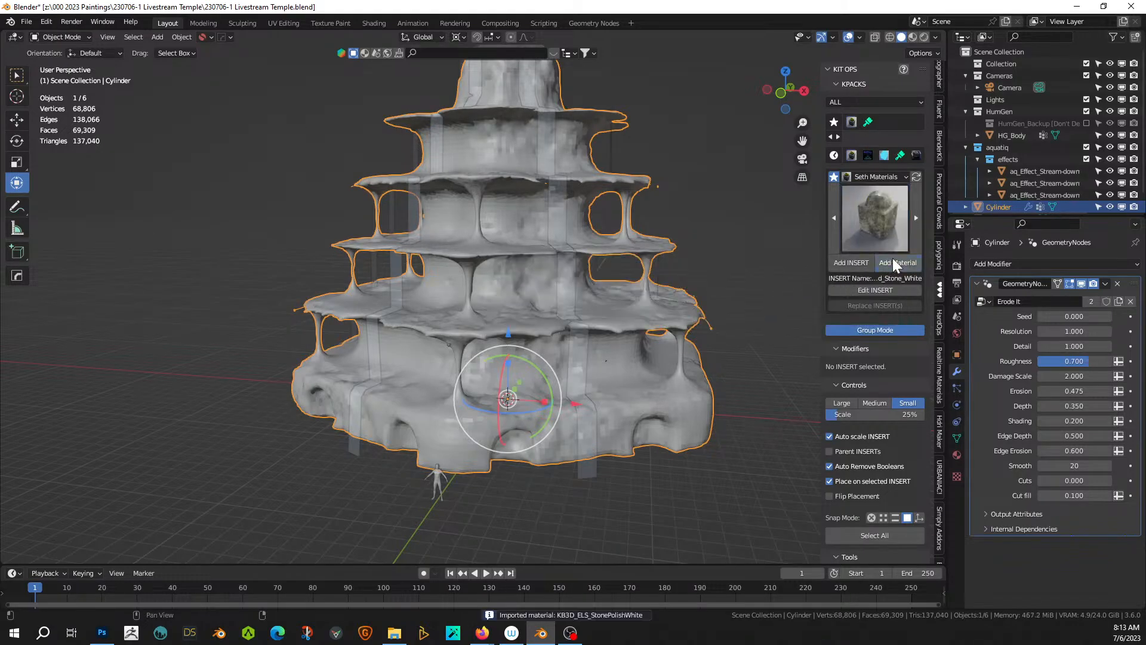
- Preview the temple with Rendered viewport shading, brighten the world background colour to near white, and check the temple's material
left_click(925, 36)
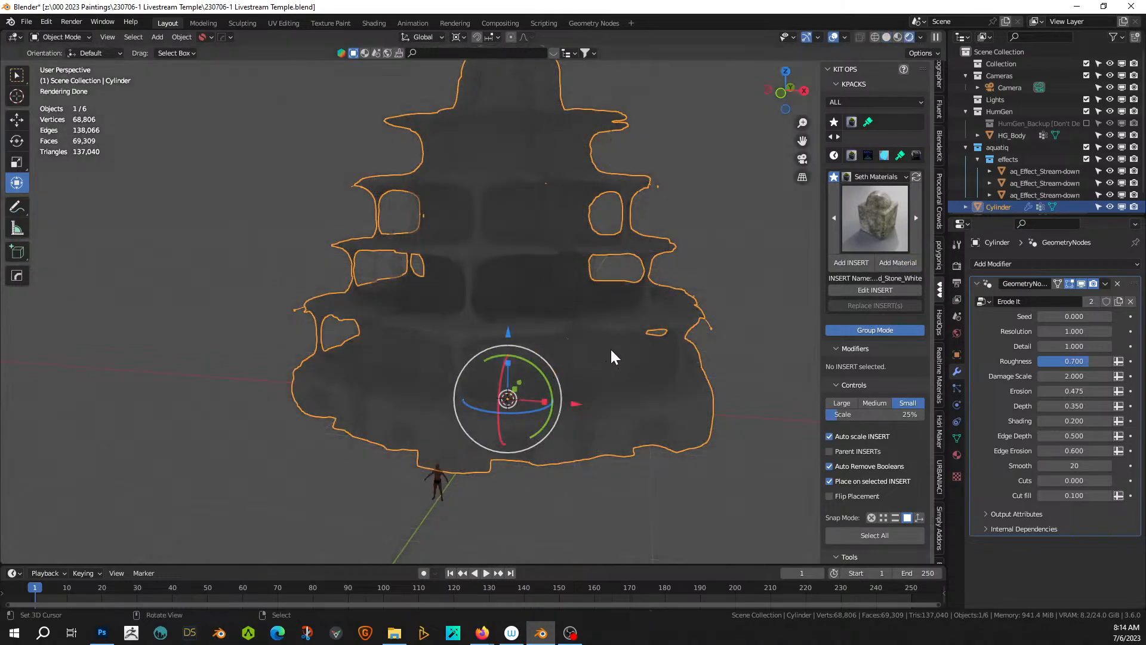
scroll(611, 357, "up", 2)
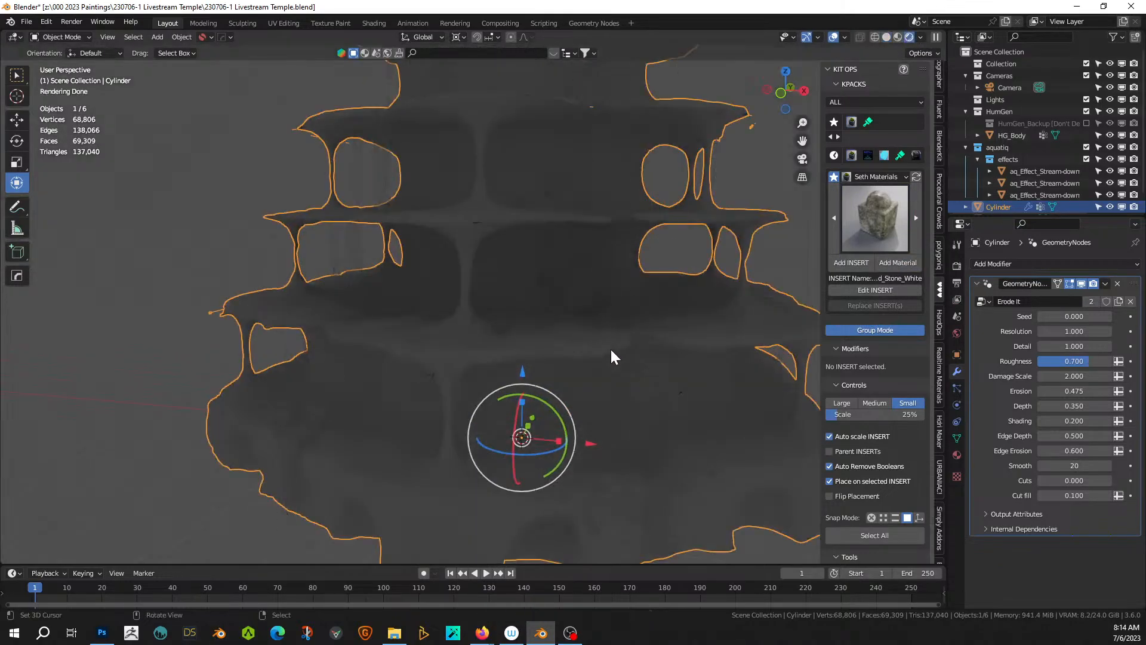
left_click(957, 333)
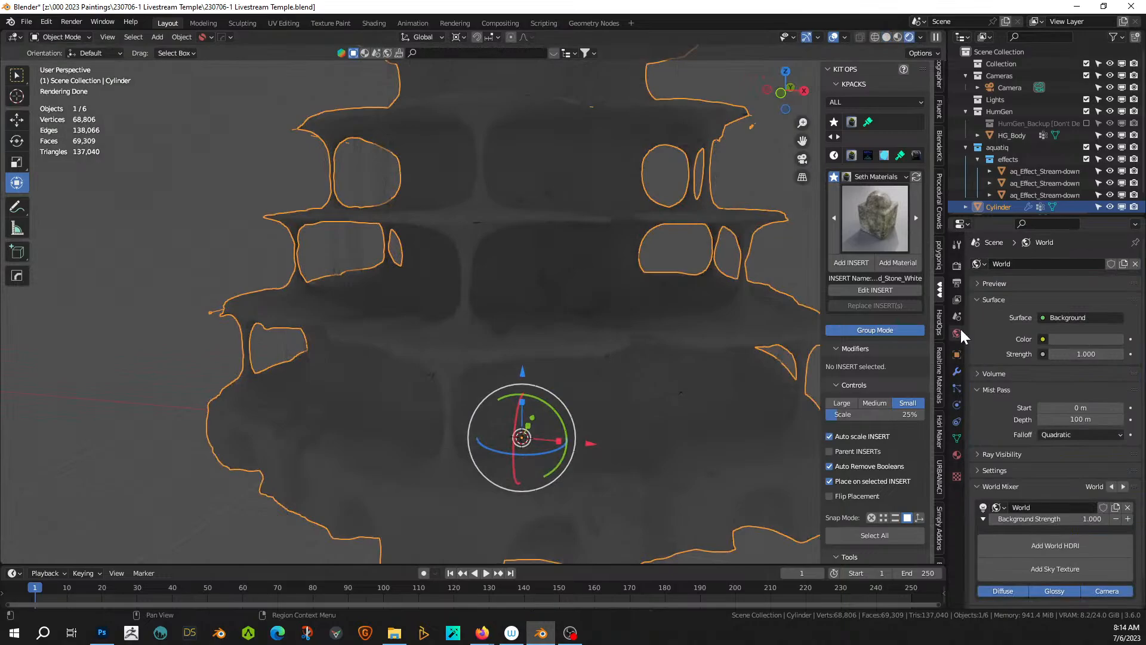
left_click(1070, 338)
left_click_drag(1116, 183, 1115, 170)
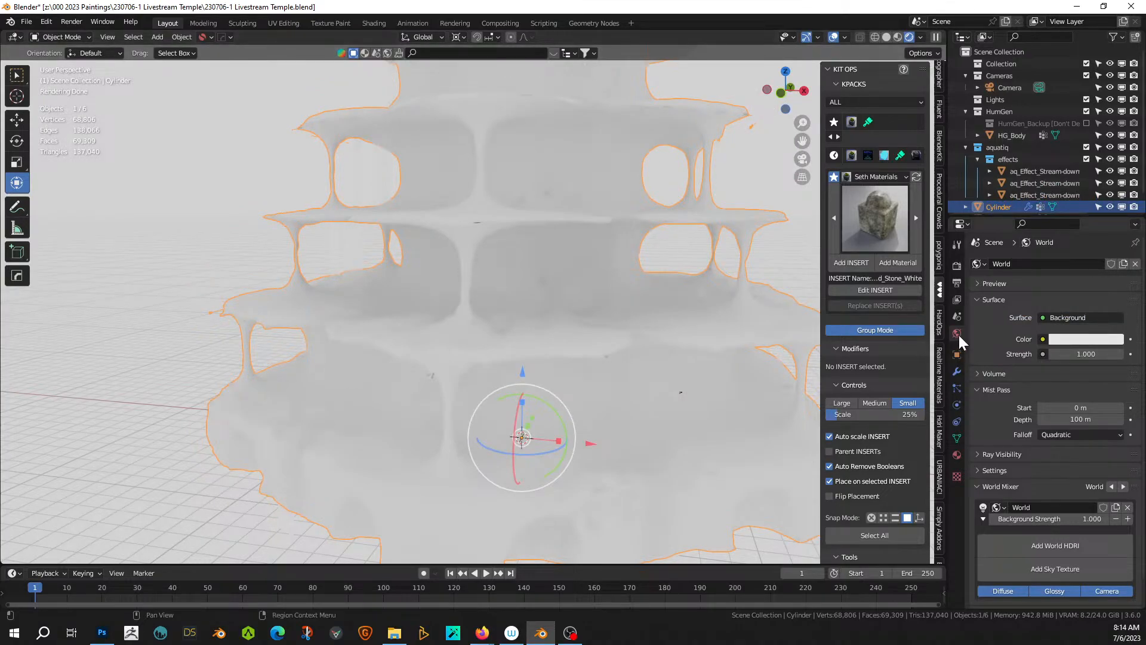
left_click(957, 456)
scroll(556, 242, "down", 5)
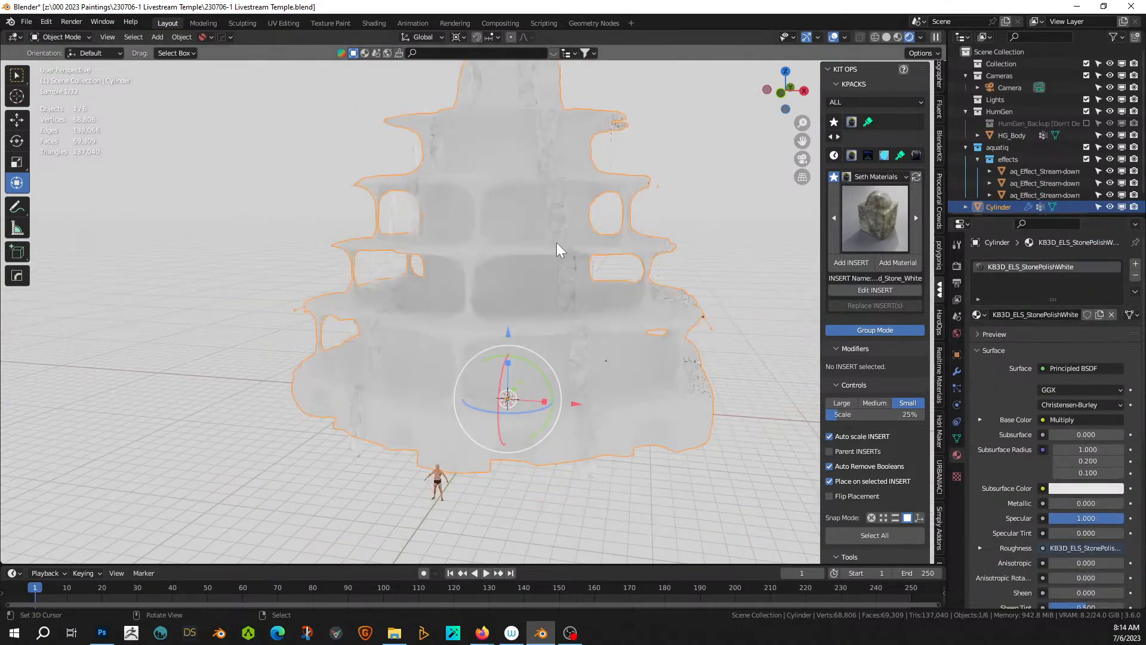
scroll(495, 260, "down", 1)
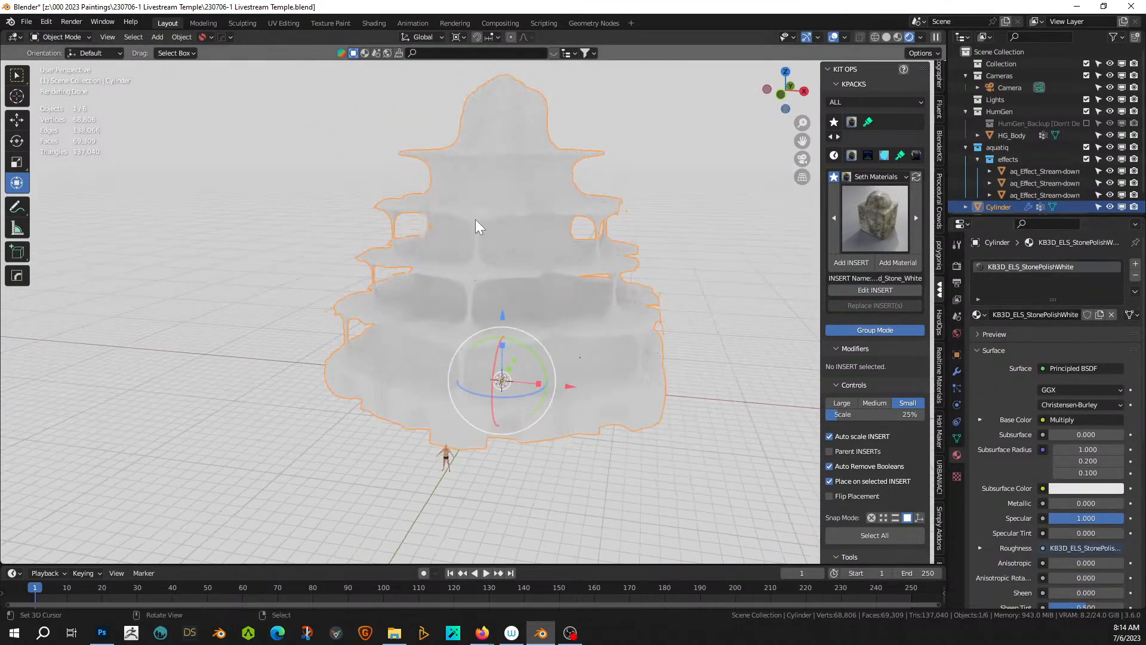
- Apply the temple's Erode It geometry nodes modifier and unwrap the resulting mesh with Cube Projection
left_click(957, 371)
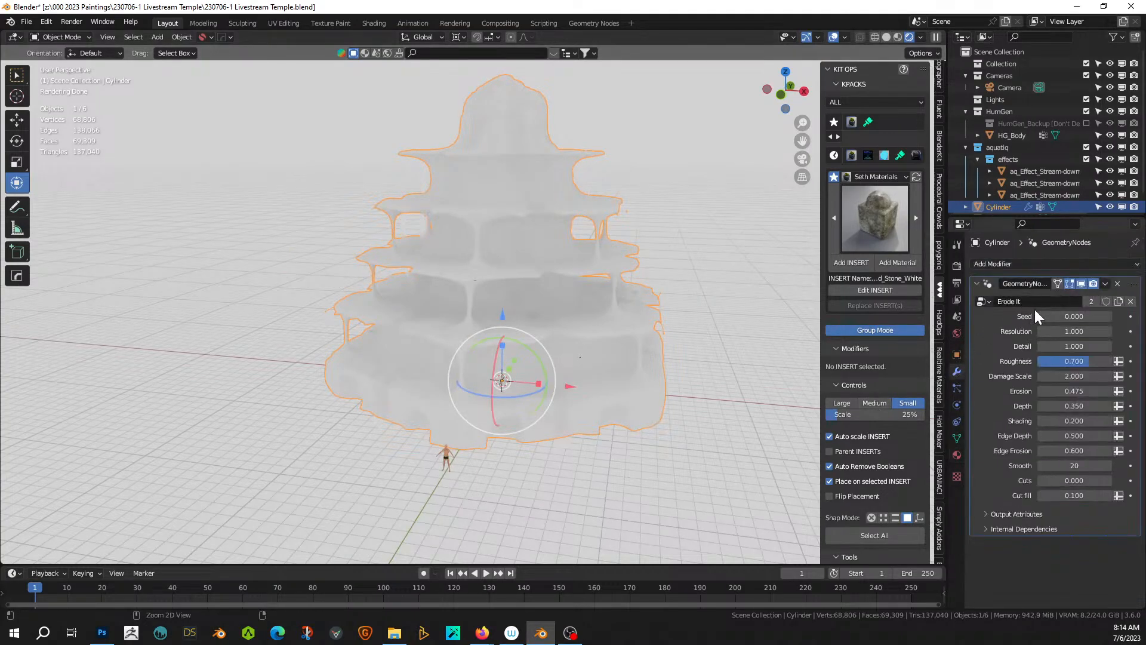
key("ctrl+a")
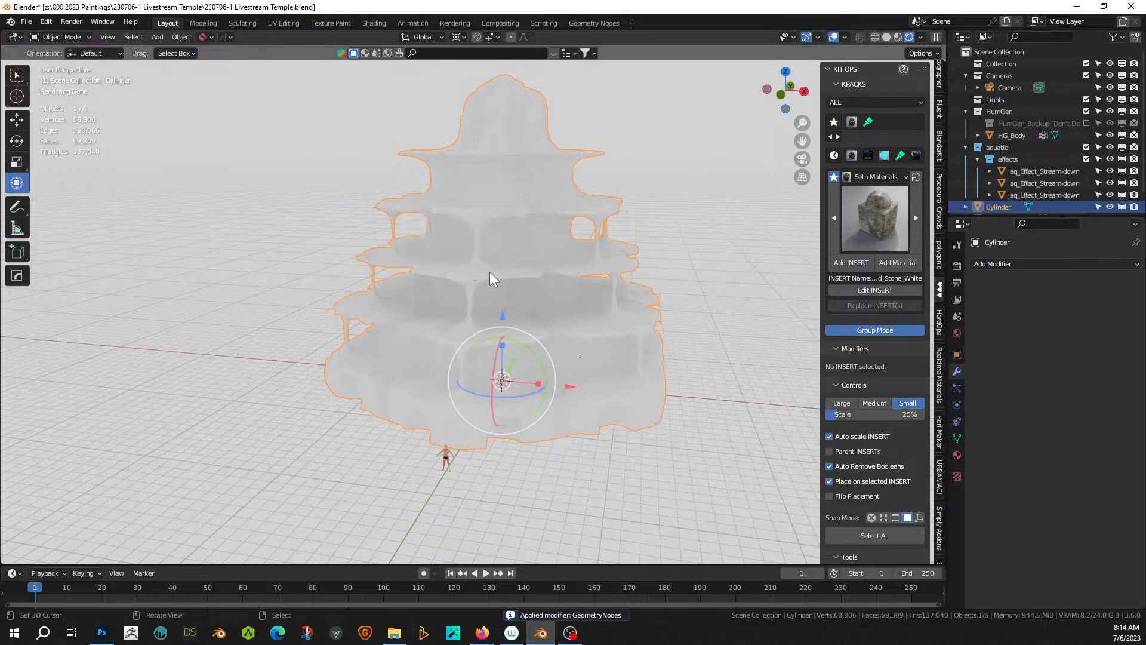
key("Tab")
key("u")
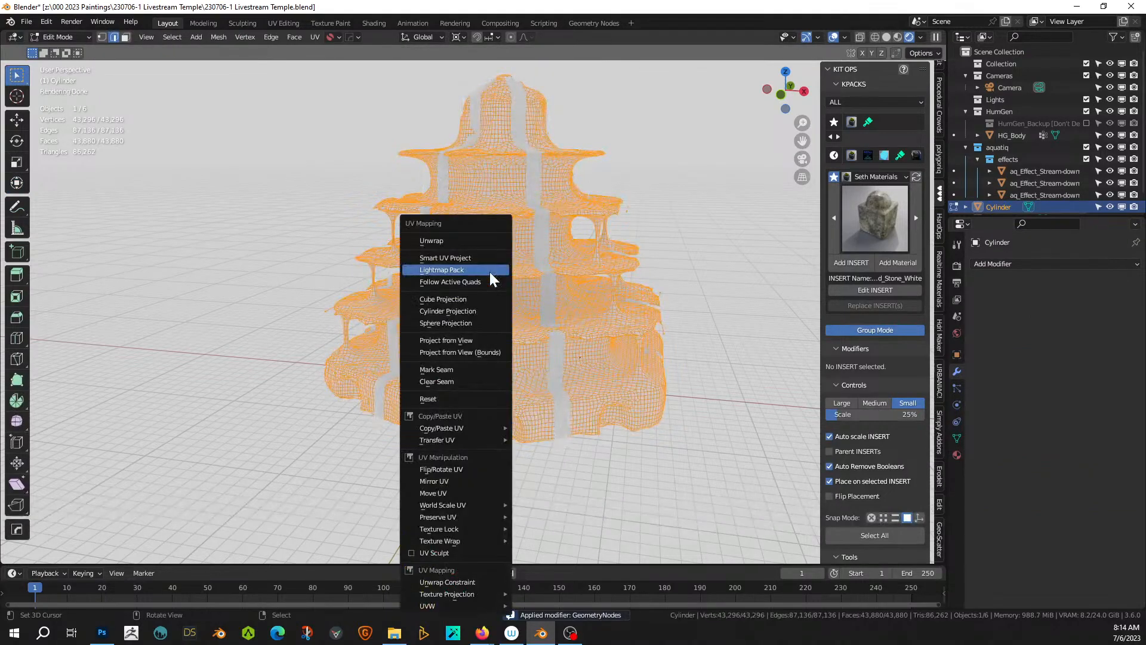
left_click(464, 298)
key("Tab")
- Add the KIT OPS Stone_White material to the temple again, filling its empty slot, and inspect the rendered stone from several angles
scroll(465, 297, "up", 6)
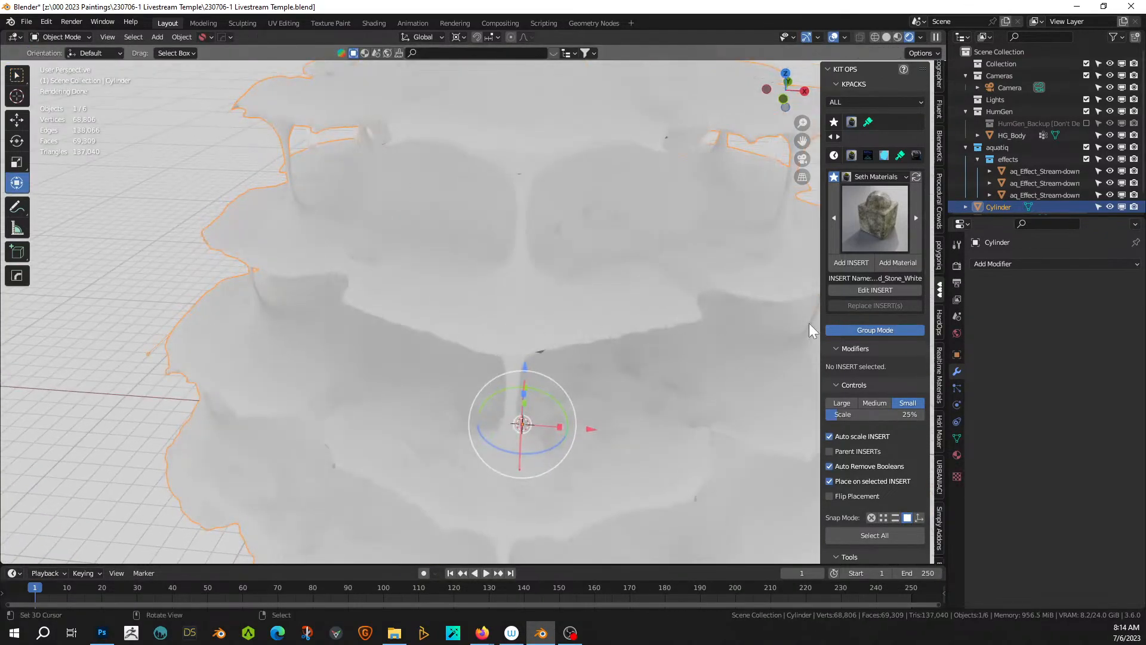
left_click(957, 455)
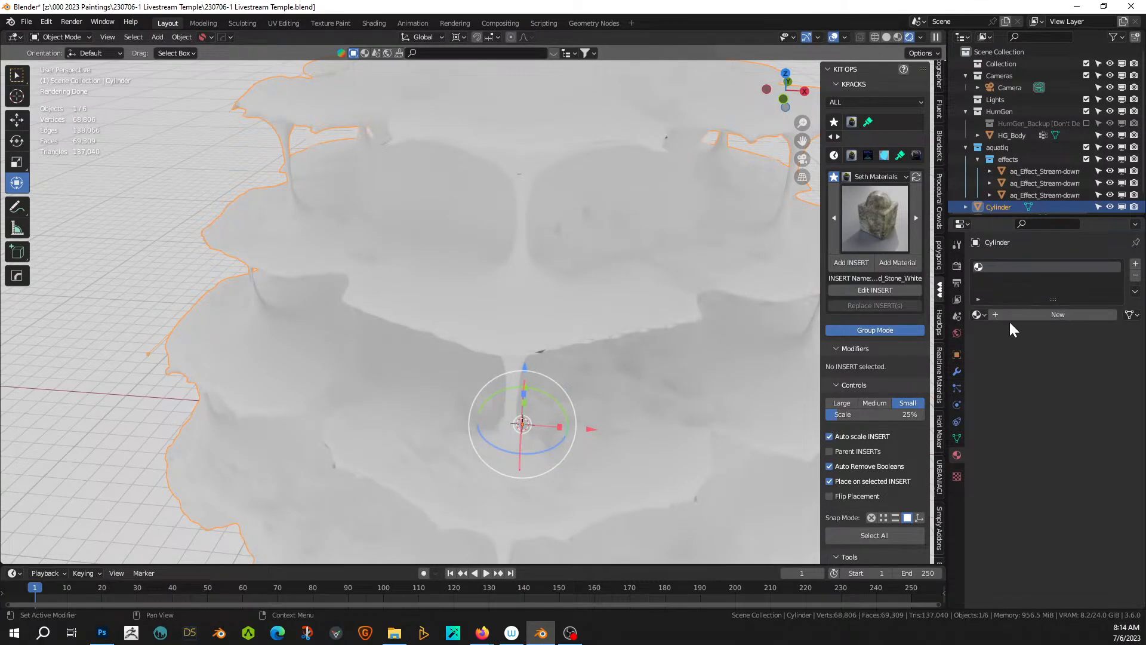
left_click(899, 263)
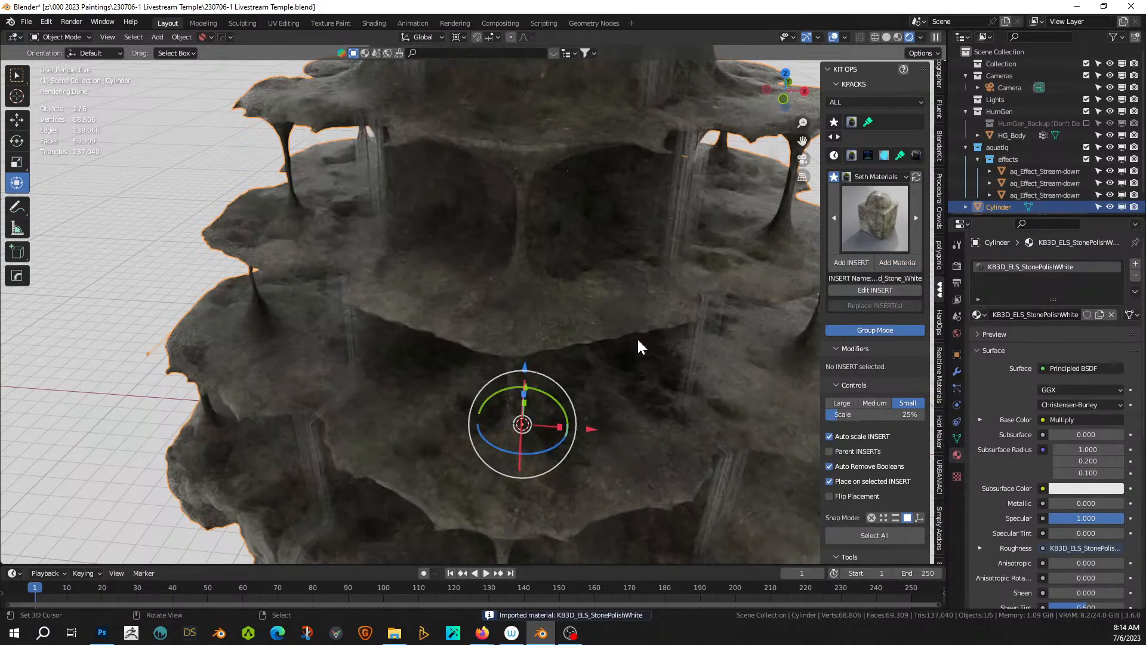
middle_click_drag(638, 347, 386, 316)
scroll(580, 299, "down", 5)
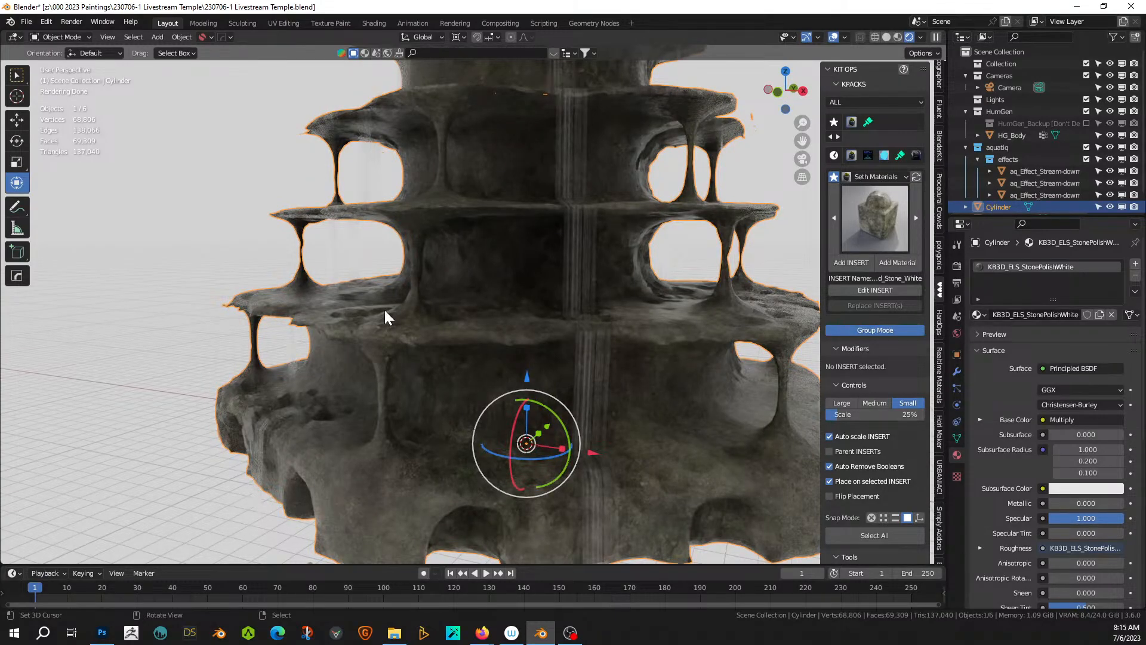
middle_click_drag(512, 322, 462, 315)
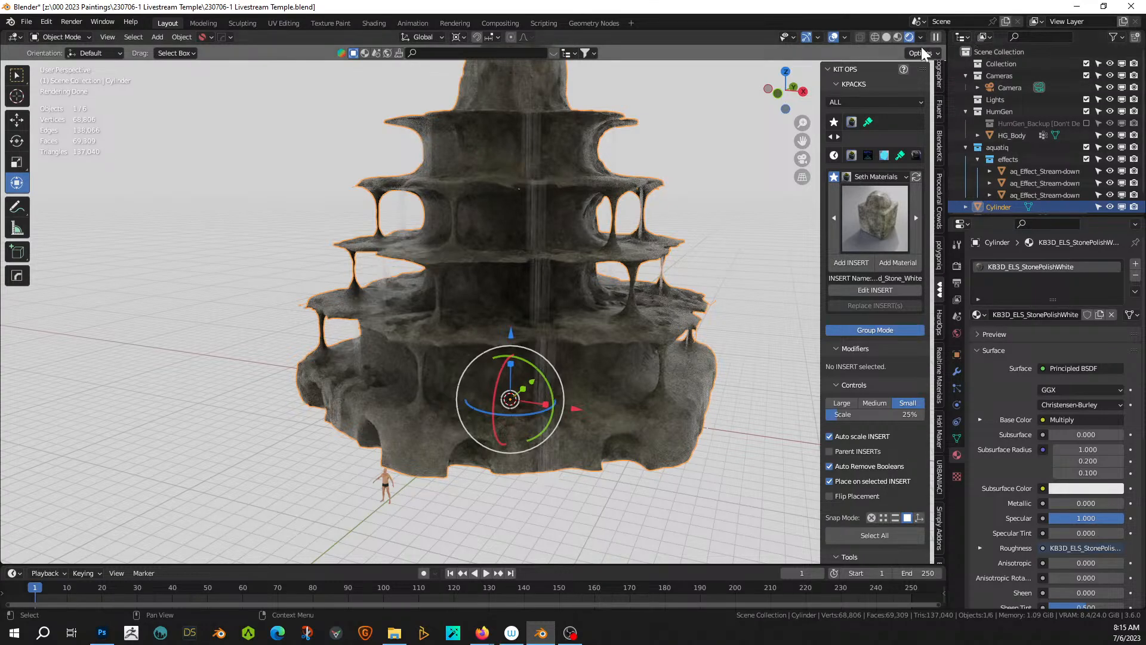
- Return to Solid viewport shading, add a mesh plane under the temple, and scale it up by about 35.6 as ground
left_click(888, 37)
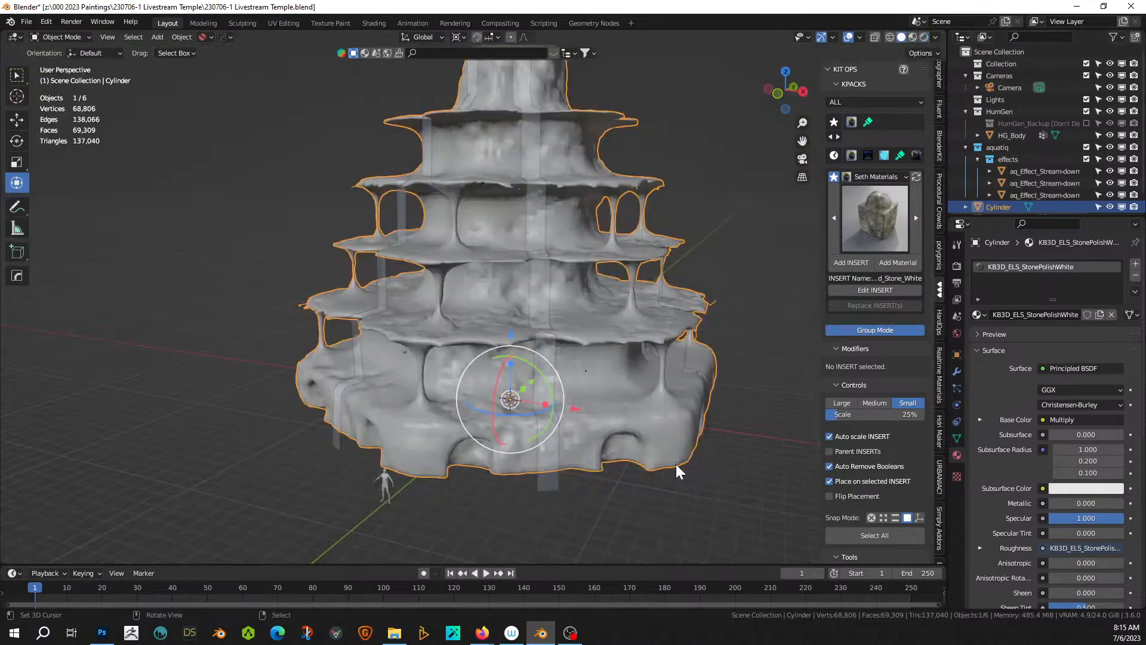
key("shift+a")
mouse_move(558, 306)
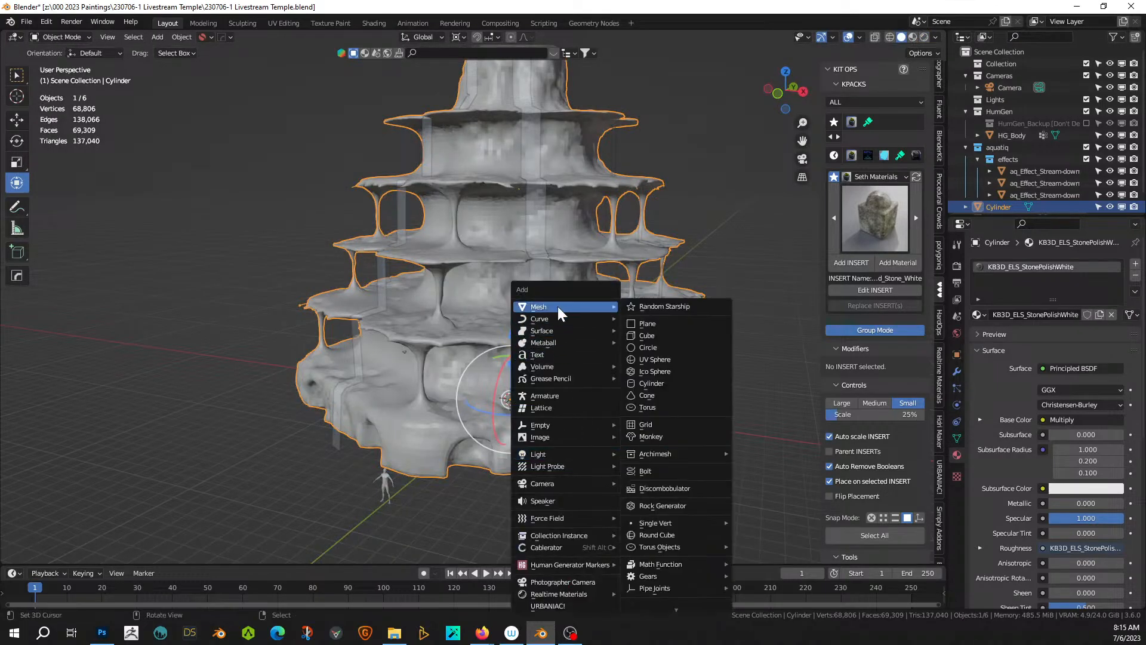
left_click(661, 323)
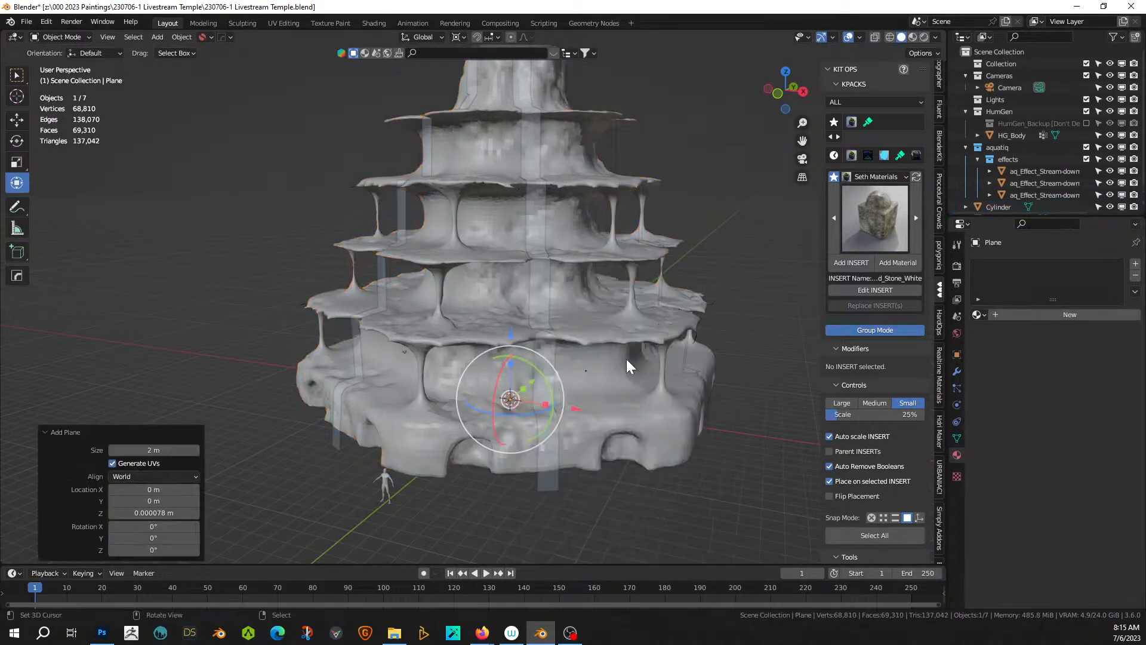
key("s")
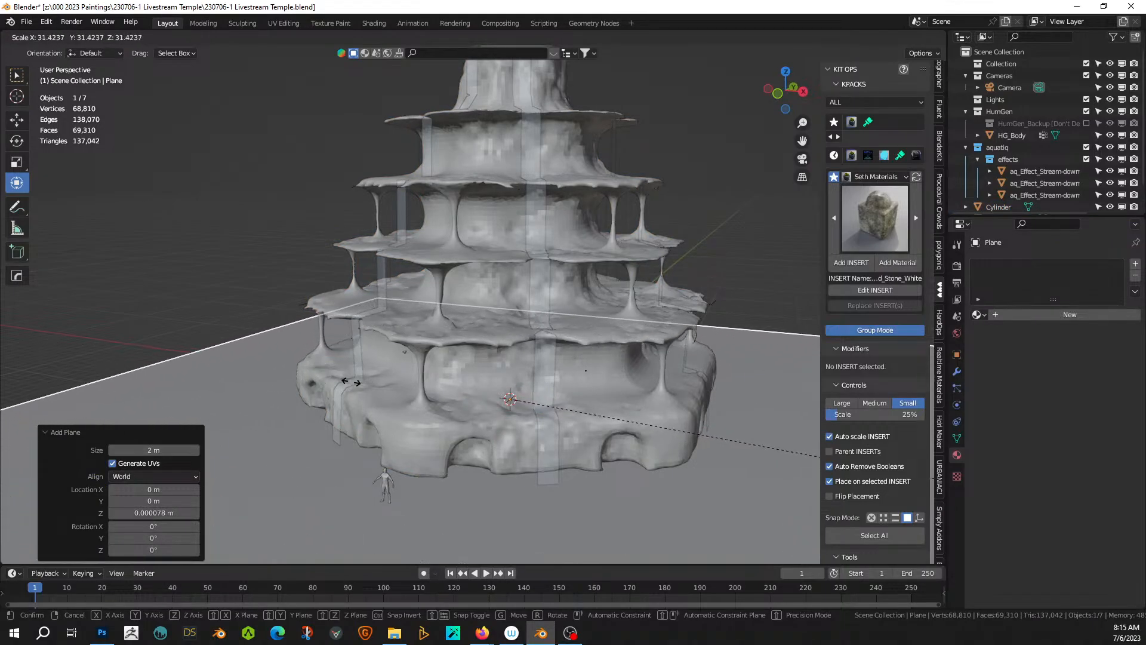
left_click(701, 420)
- Move the ground plane about 10.9 m in the negative Y direction relative to the temple
scroll(523, 353, "down", 2)
middle_click_drag(521, 352, 419, 398)
scroll(420, 399, "down", 3)
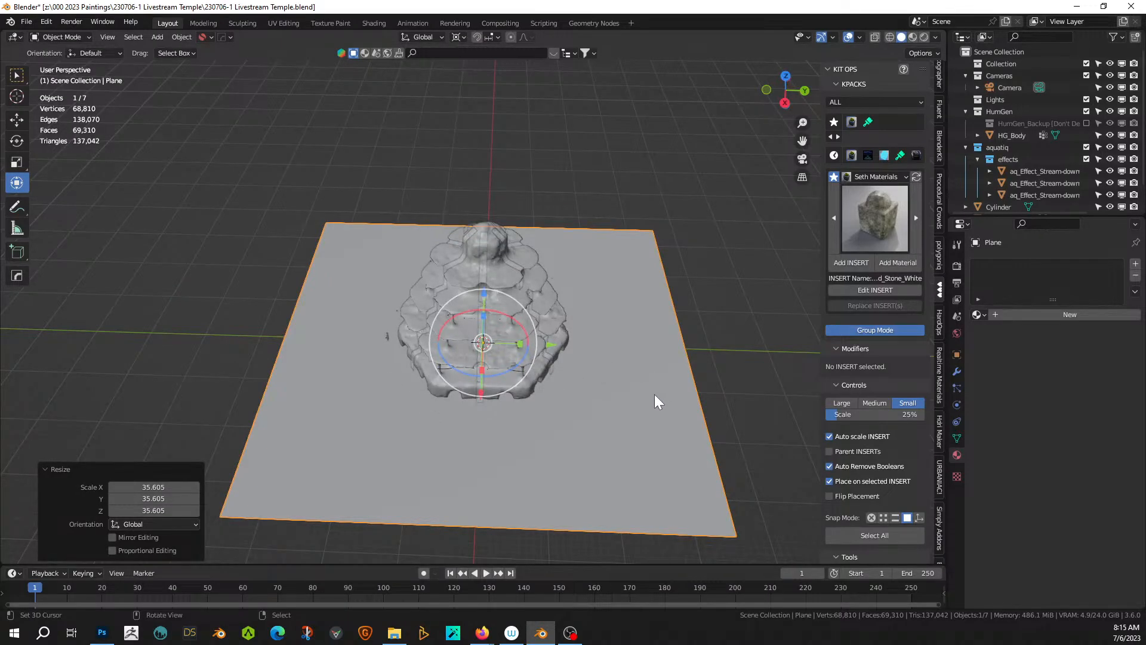
key("g")
key("y")
left_click(593, 401)
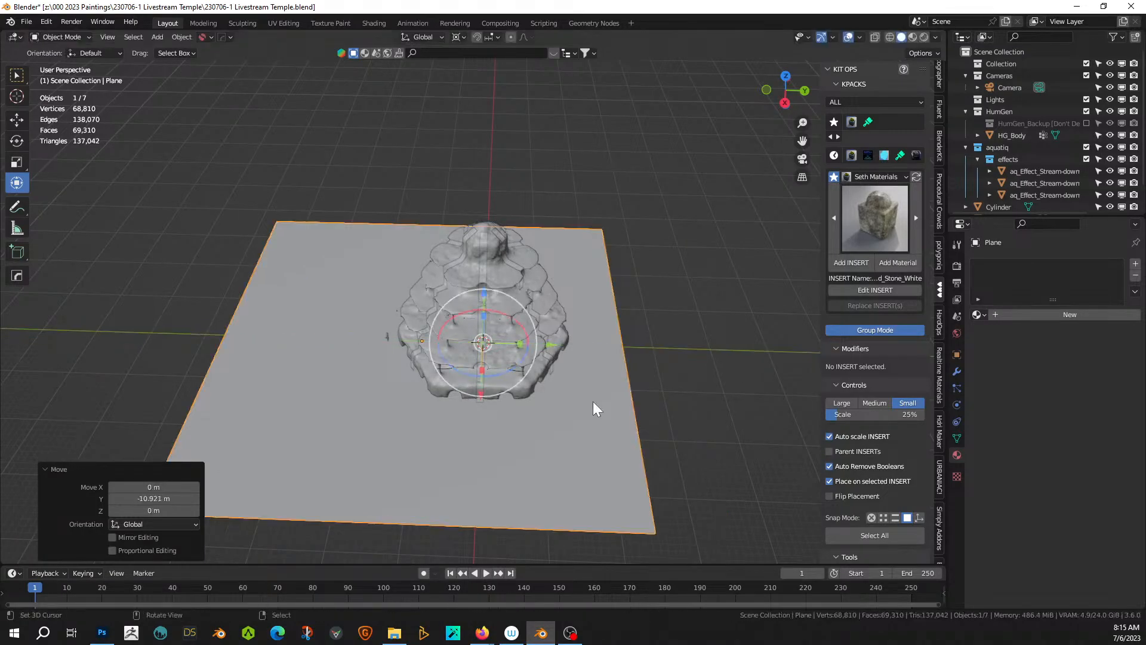
- Extrude the ground plane's negative-X edge about 38 m outward and upward into a sloping side wall
middle_click_drag(592, 401, 718, 382)
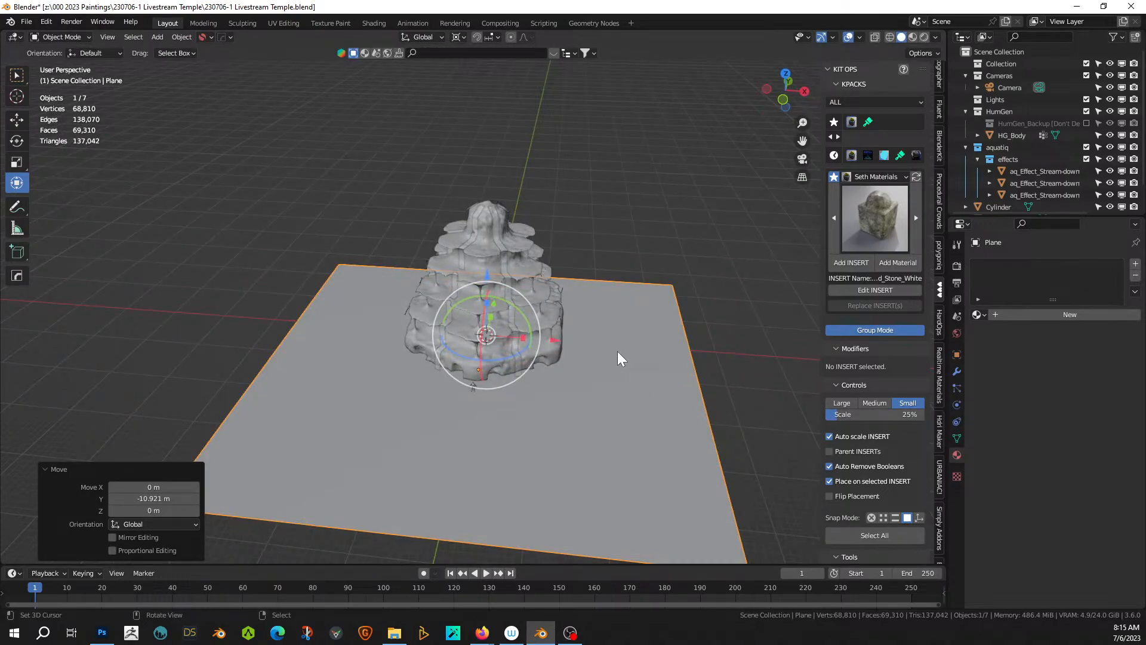
middle_click_drag(618, 352, 573, 351)
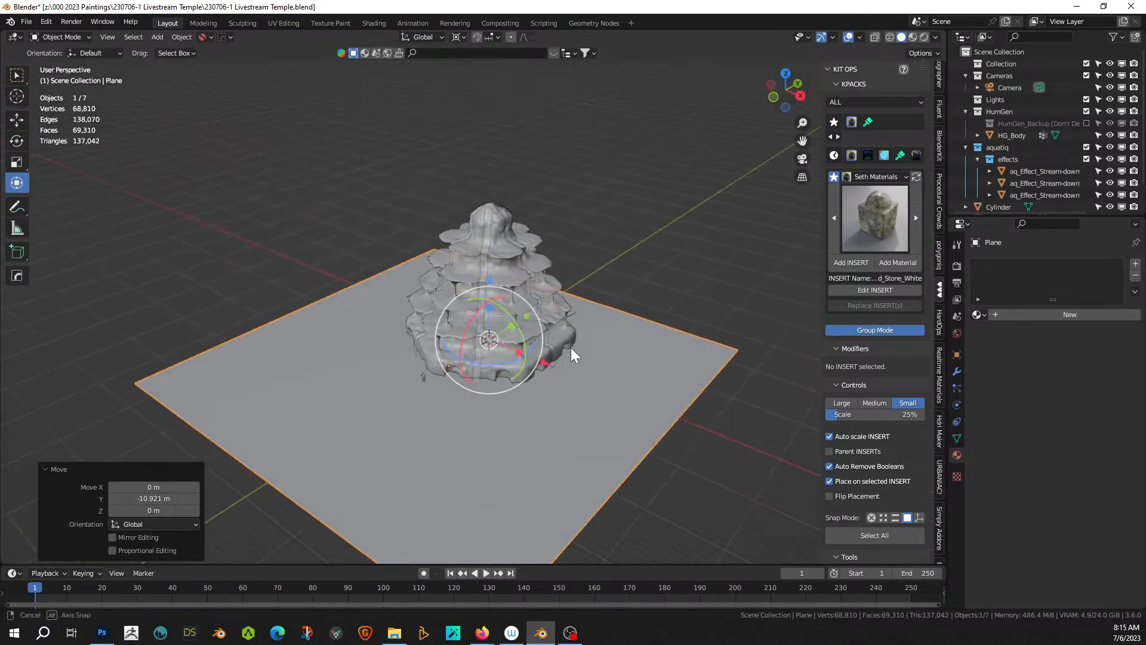
middle_click_drag(375, 331, 724, 389)
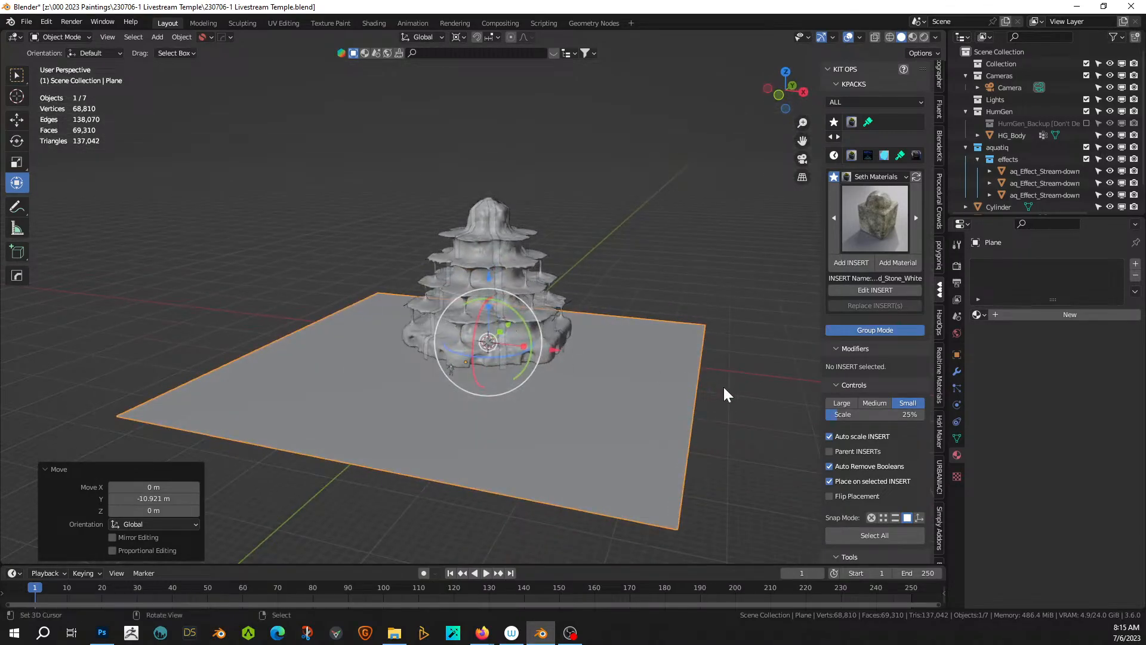
key("Tab")
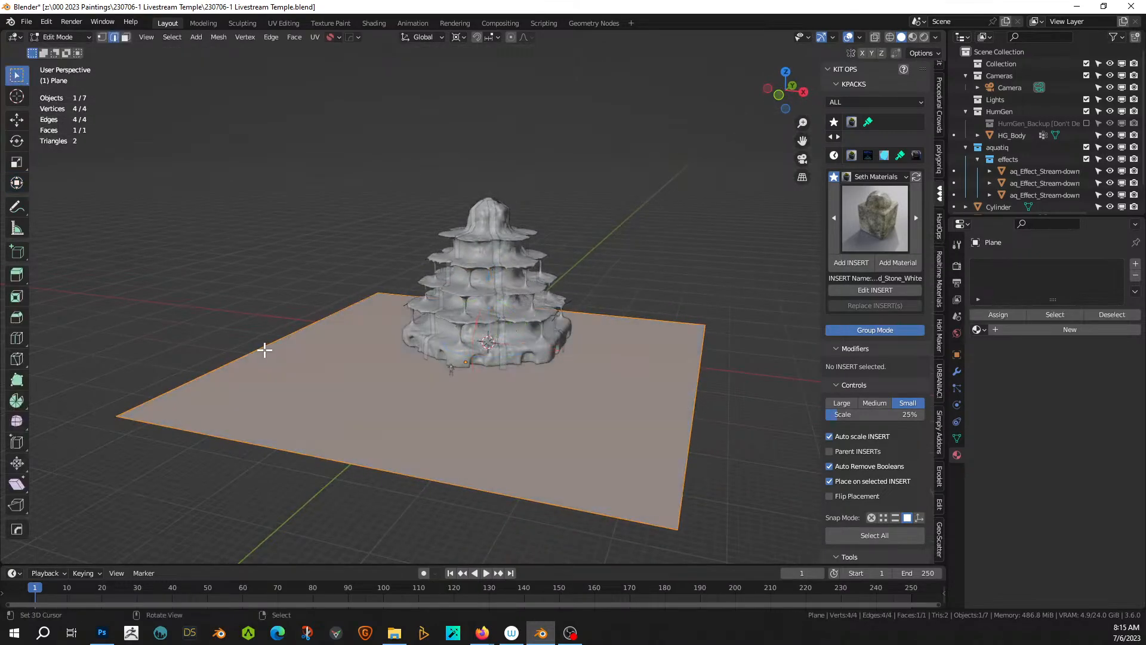
left_click(264, 350)
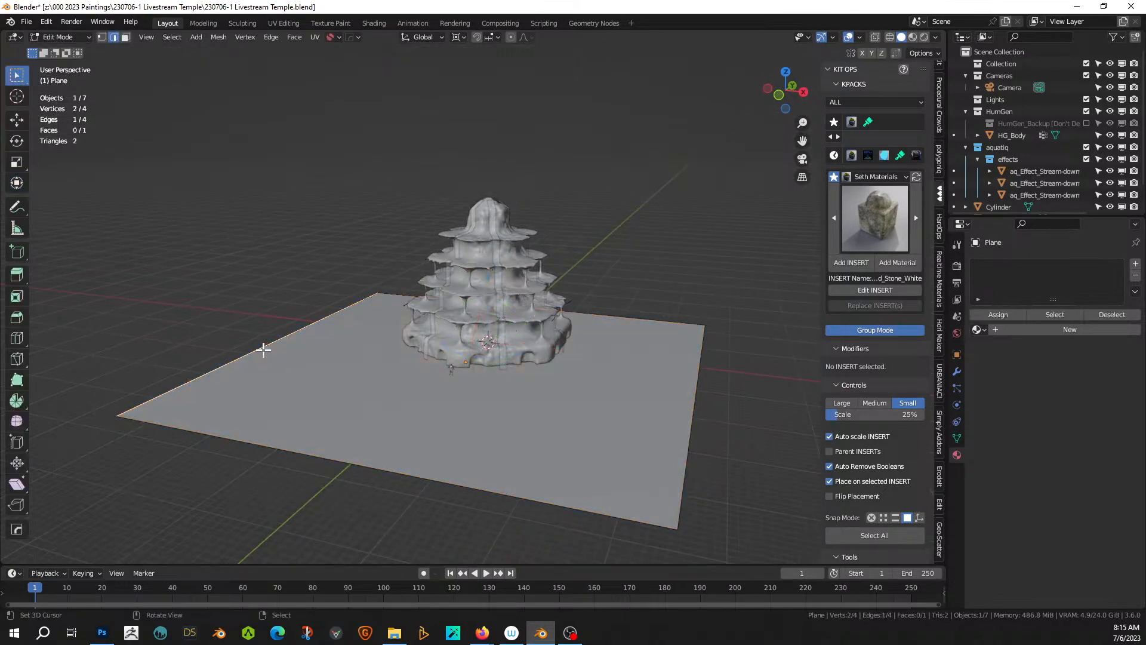
key("e")
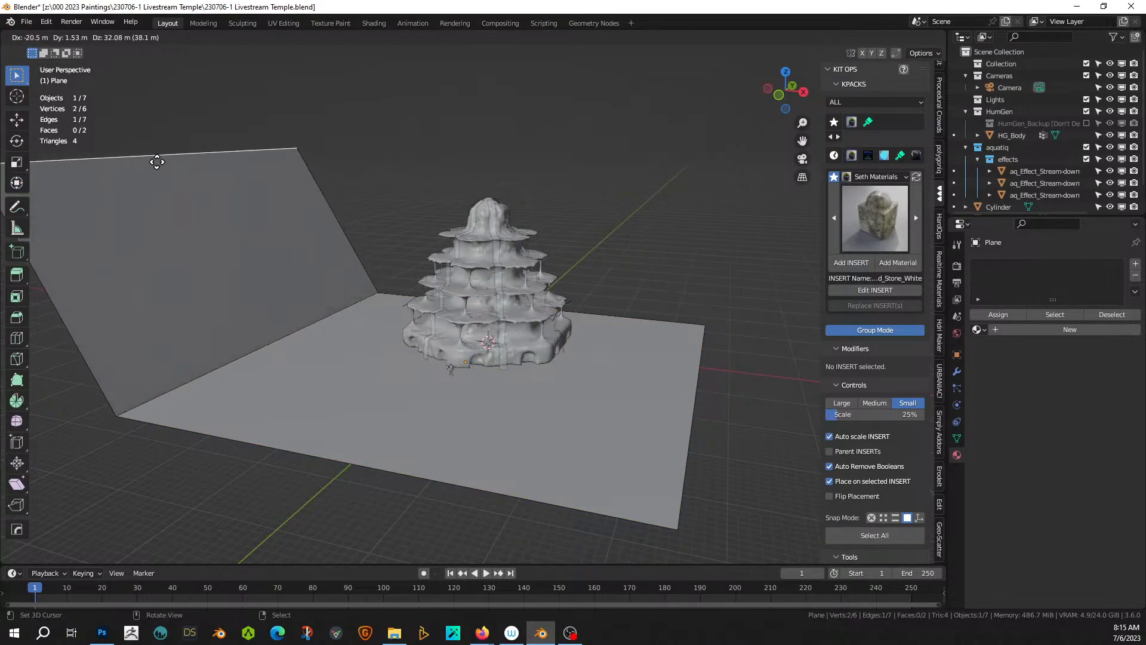
left_click(155, 160)
- Extrude the ground plane's positive-X edge outward and upward into a second sloping side wall
left_click(688, 428)
key("e")
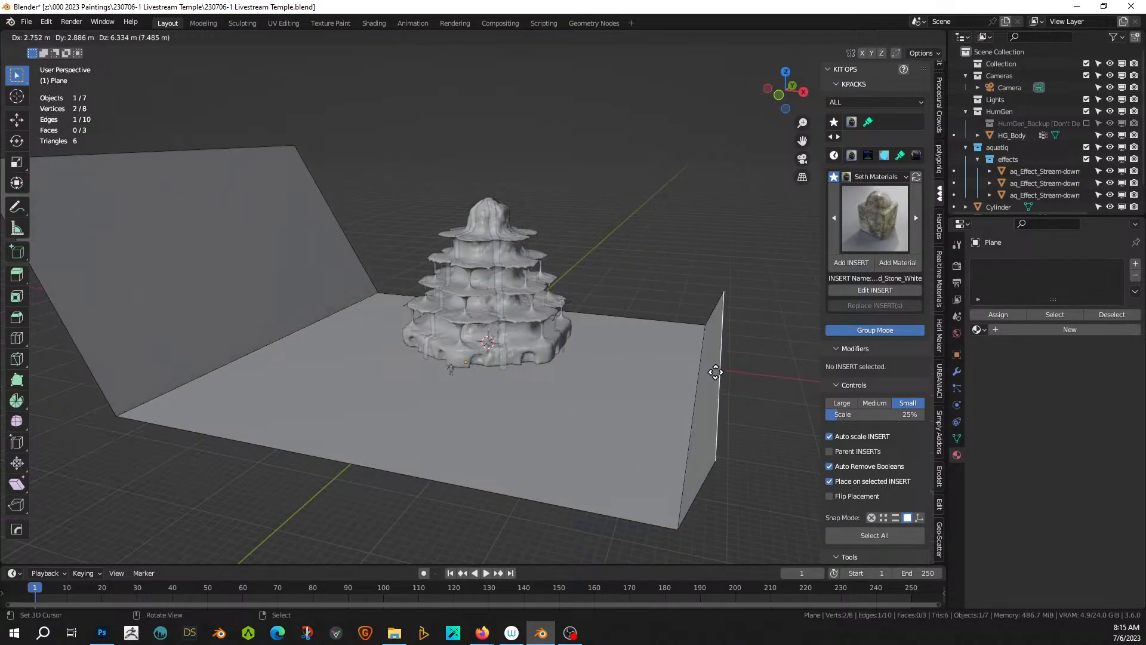
- Place the extruded right wall and extrude the floor's back edge into a back wall about 34 m high
left_click(771, 303)
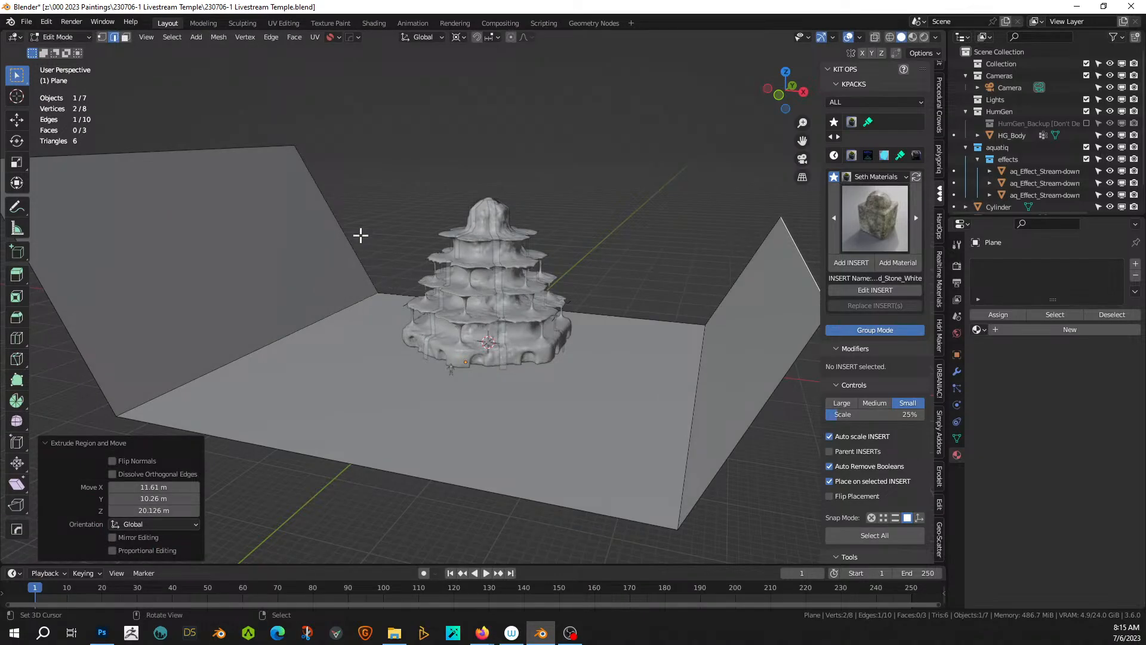
left_click(598, 313)
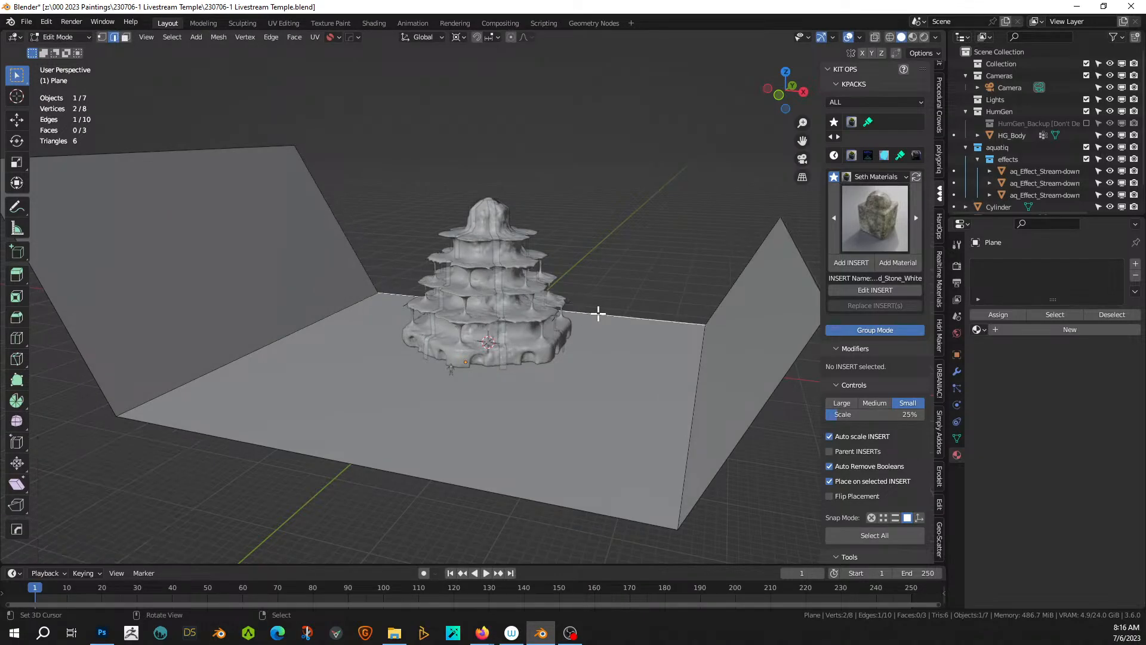
key("e")
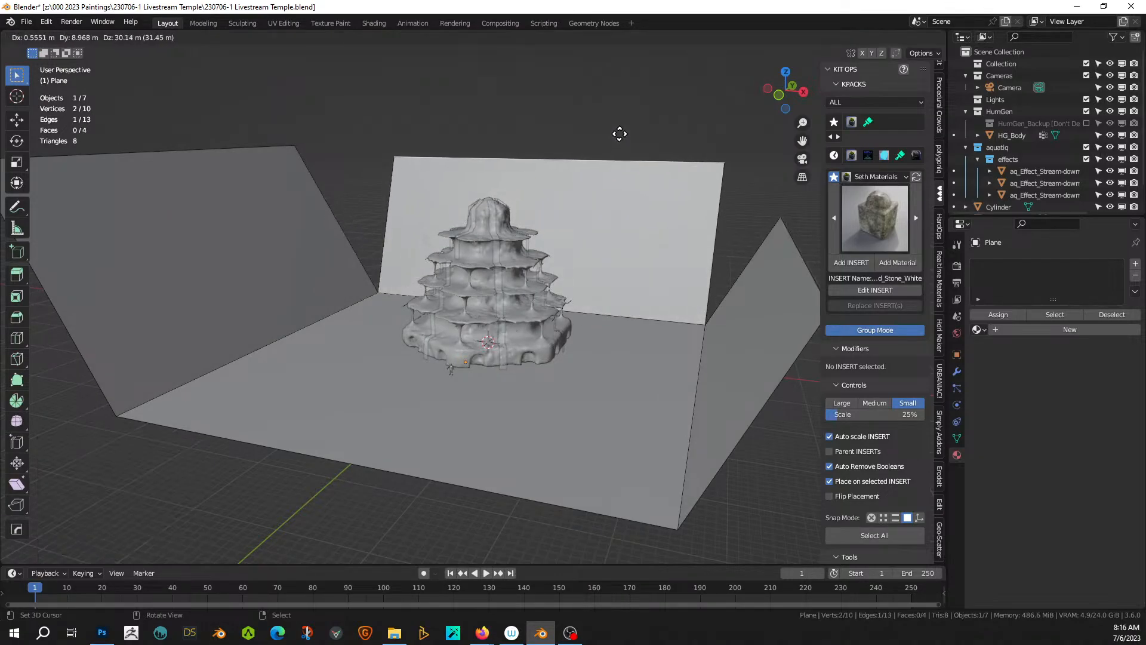
left_click(629, 114)
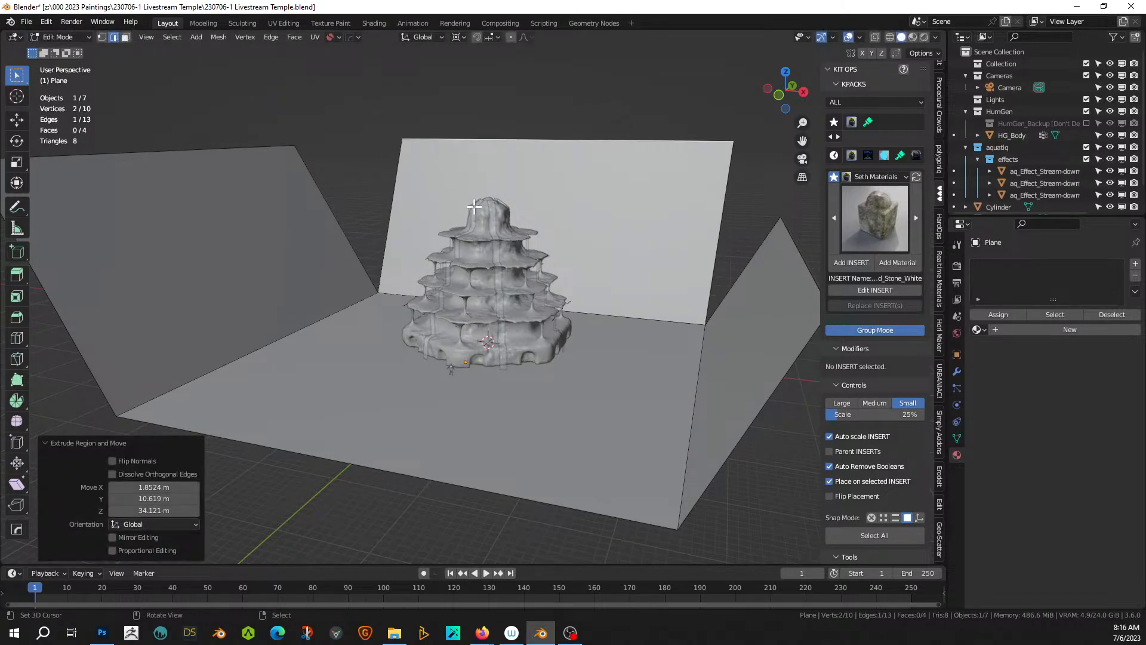
- Fill the two corner gaps between the back wall and the side walls with faces
left_click(390, 194)
left_click(317, 195, "shift")
key("f")
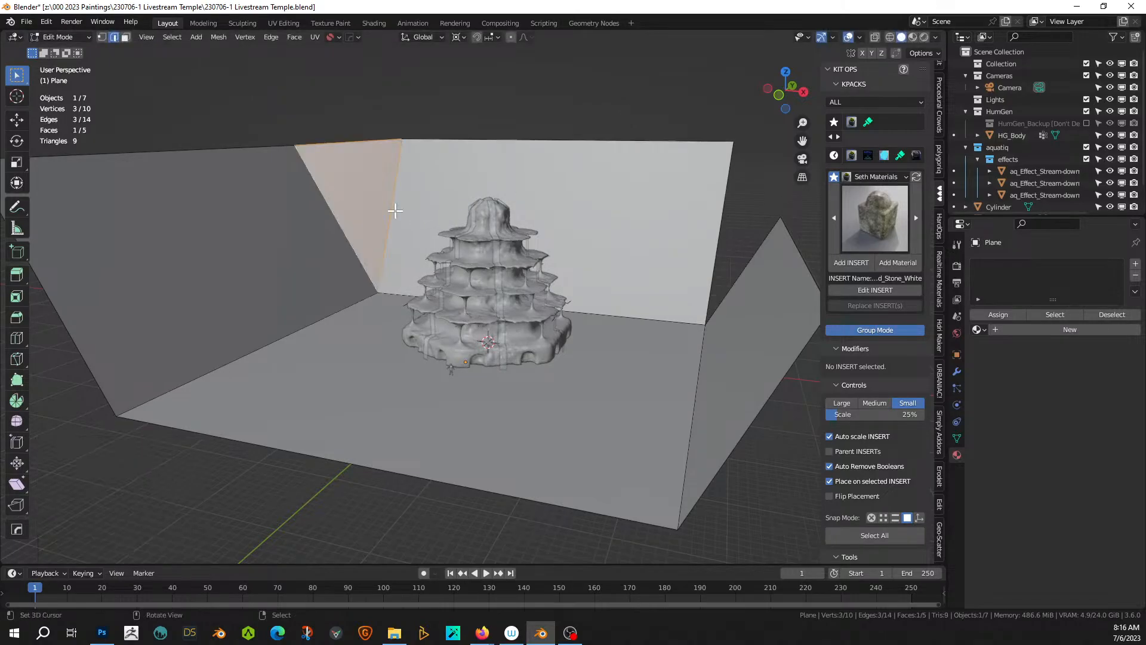
left_click(751, 257)
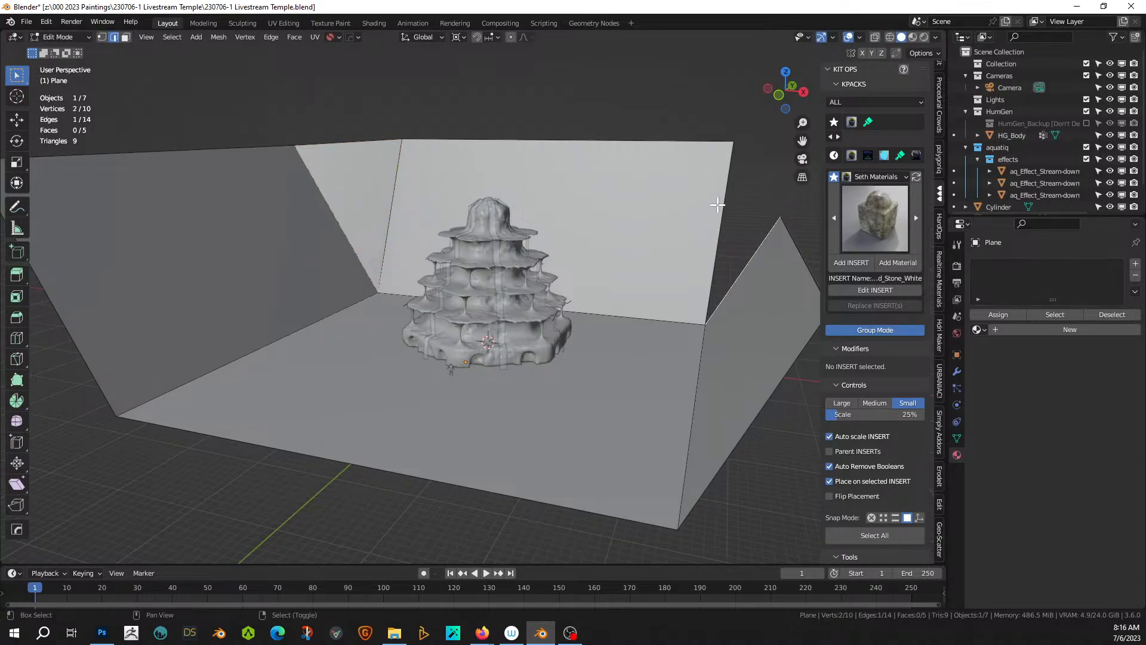
left_click(719, 204, "shift")
key("f")
- Add one centred loop cut running across the left wall, floor and right wall
middle_click_drag(718, 204, 678, 340)
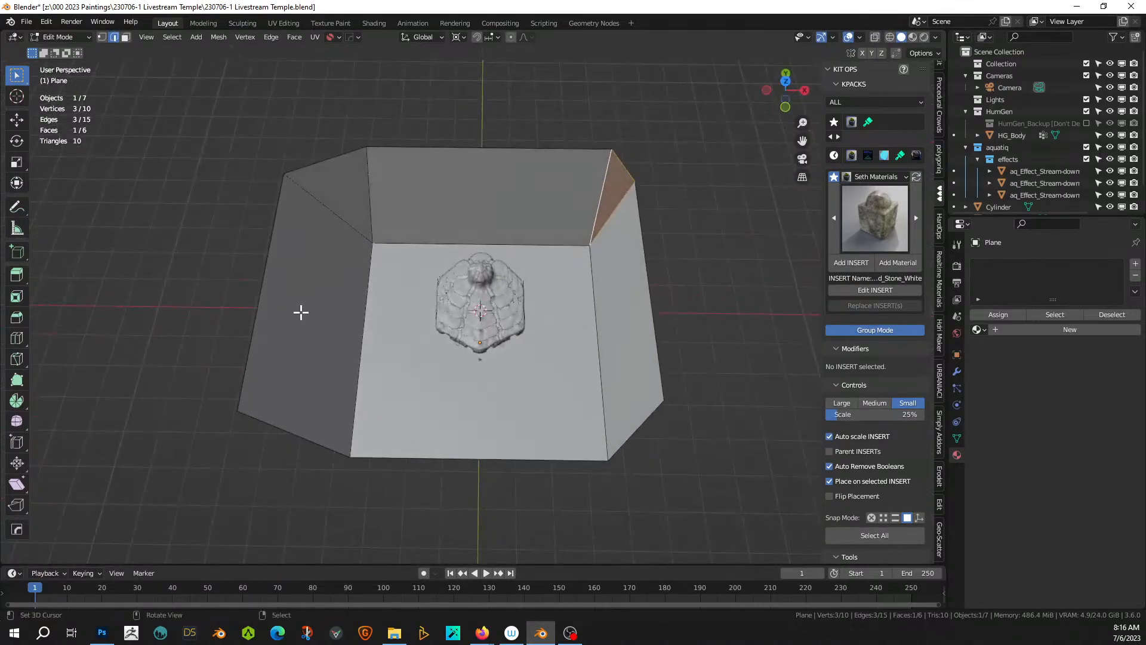
left_click(272, 295)
key("ctrl+r")
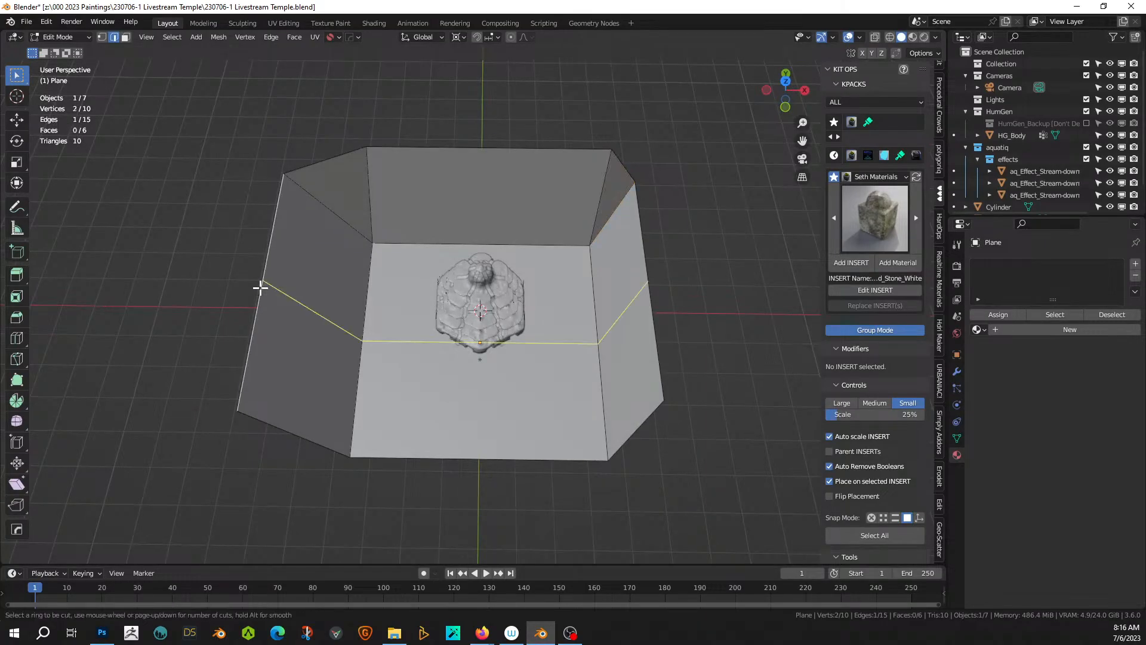
left_click(260, 287)
right_click(260, 288)
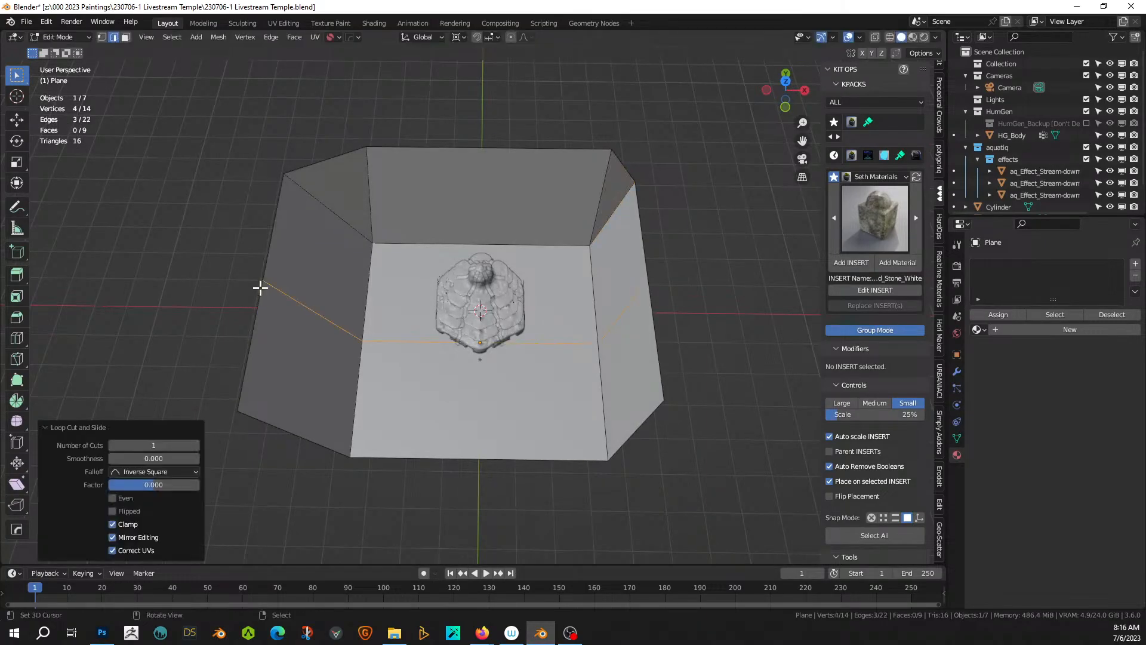
- Extrude the upper rim of the rear half of the walls upward and scale it inward to about 0.8
left_click(275, 216)
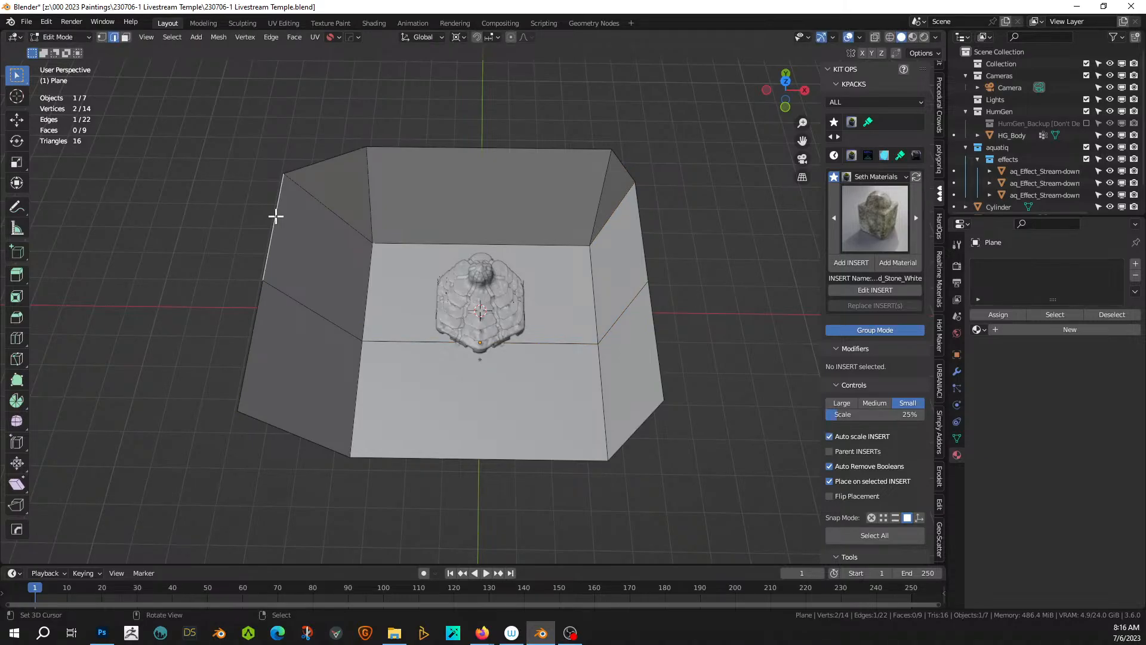
key("e")
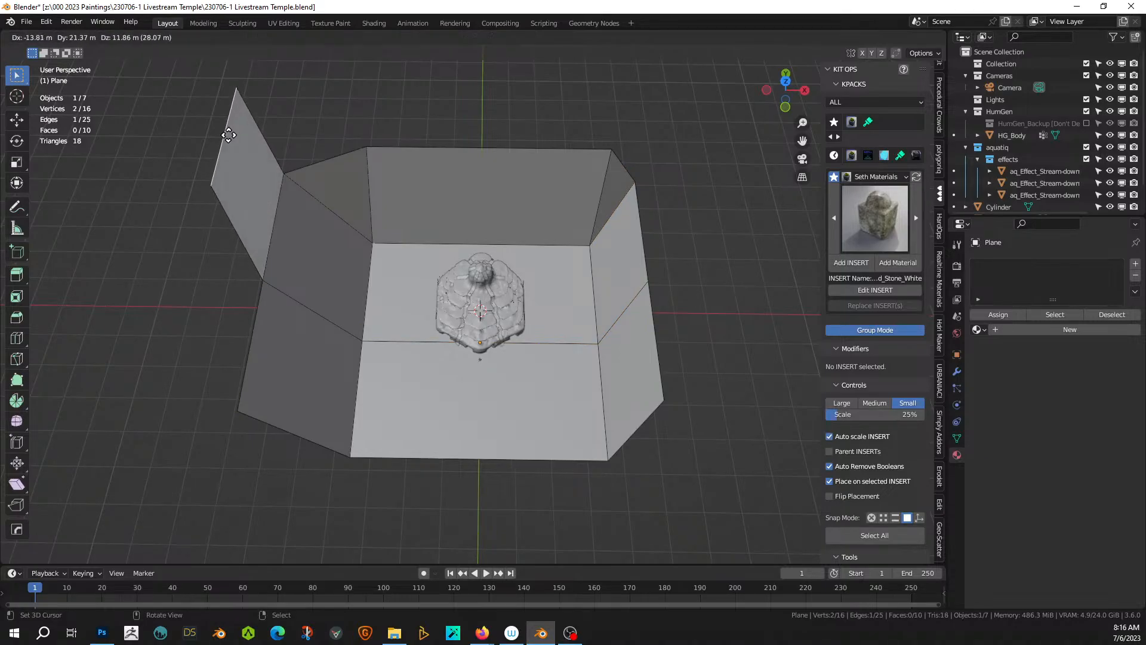
right_click(222, 132)
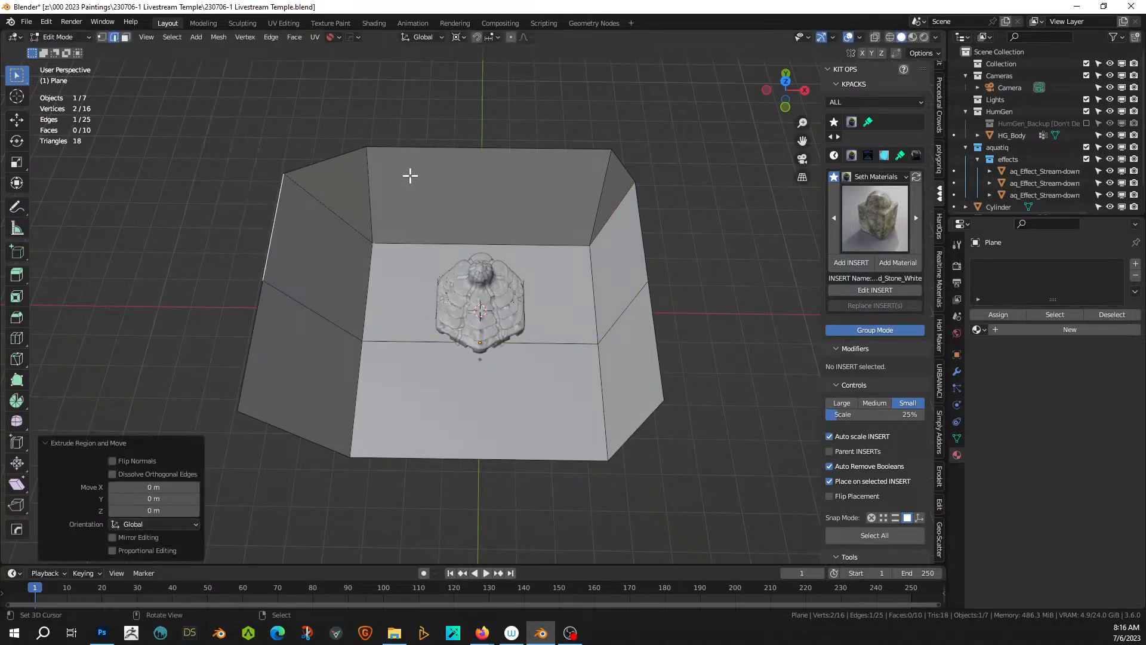
left_click(643, 228, "ctrl")
key("e")
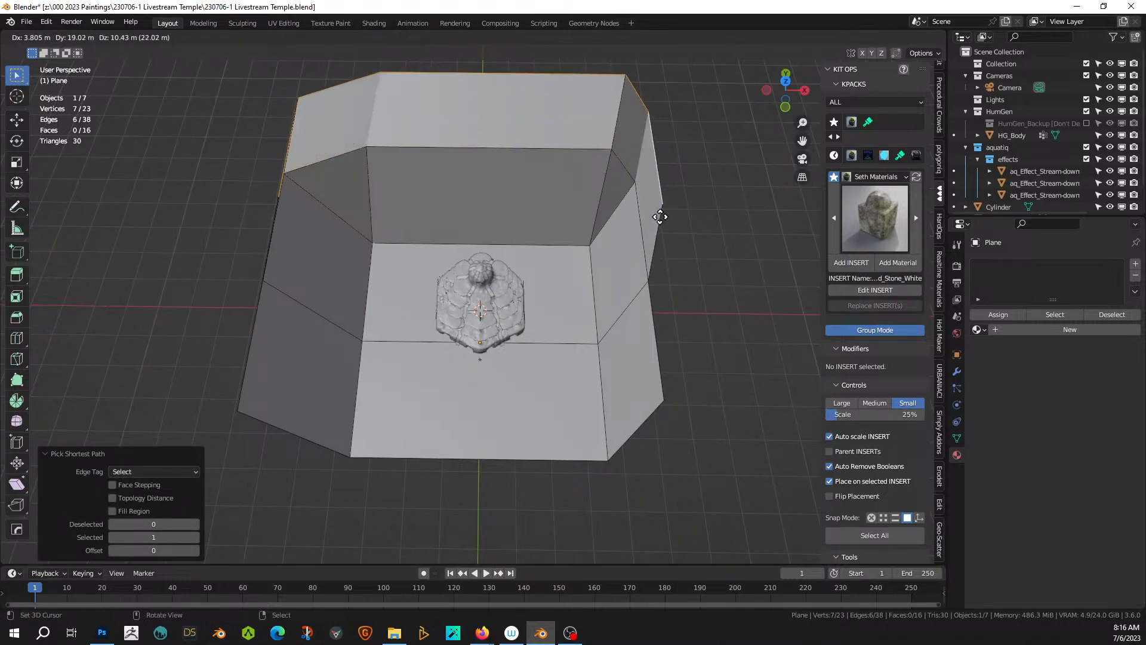
left_click(648, 213)
key("s")
left_click(600, 212)
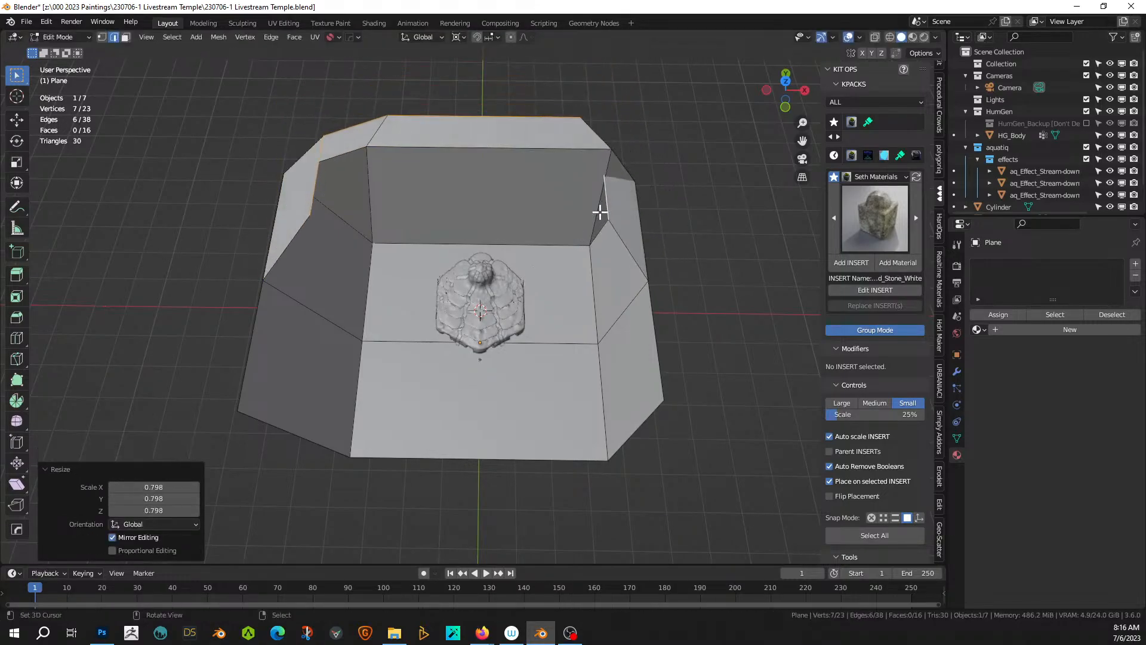
- Raise the right-hand edge of the new rim about 13.6 m along the Z axis
middle_click_drag(600, 212, 582, 185)
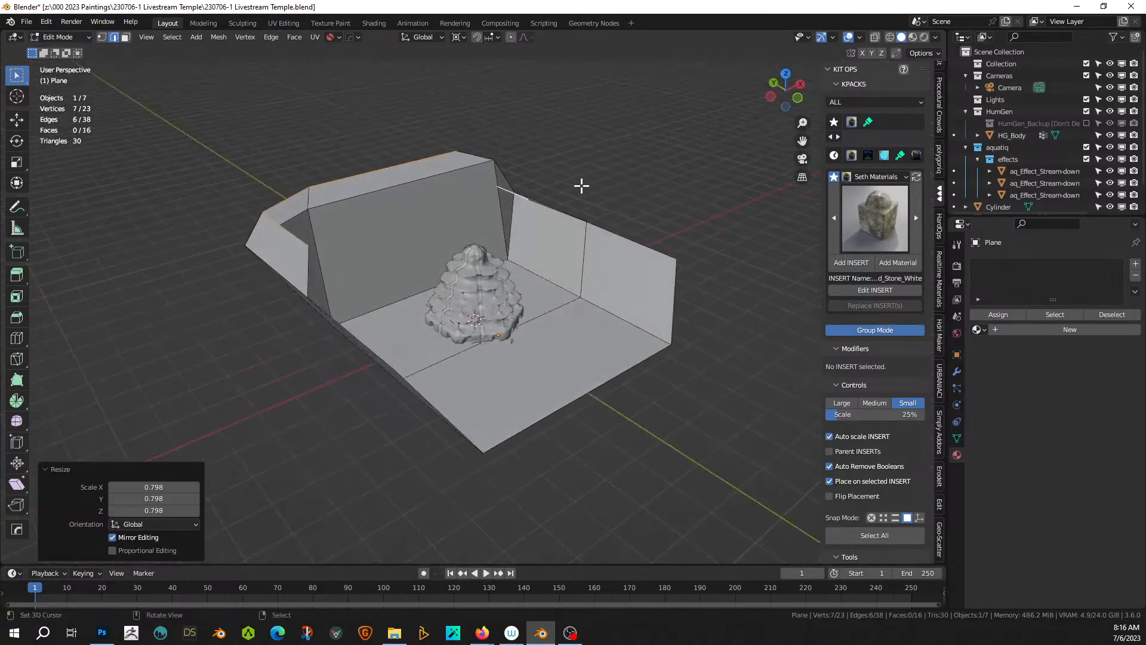
left_click(517, 196)
key("g")
key("z")
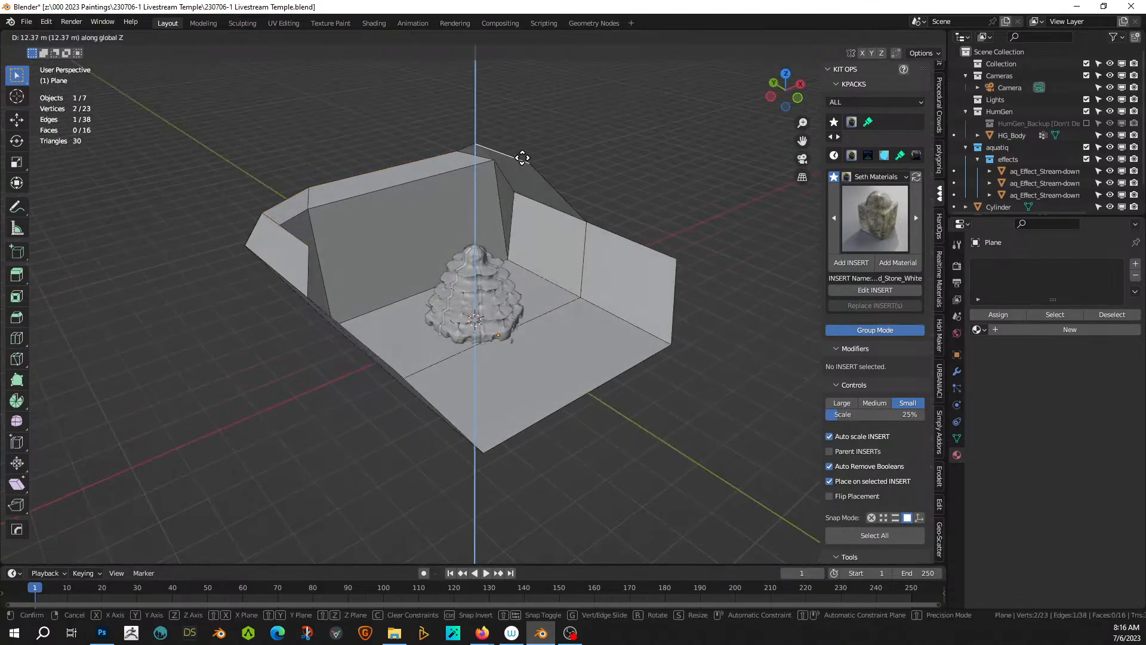
left_click(525, 159)
- Extrude the whole rim path again, about 18.4 m up, 17.6 m toward the front and 10.5 m in X
middle_click_drag(525, 158, 605, 167)
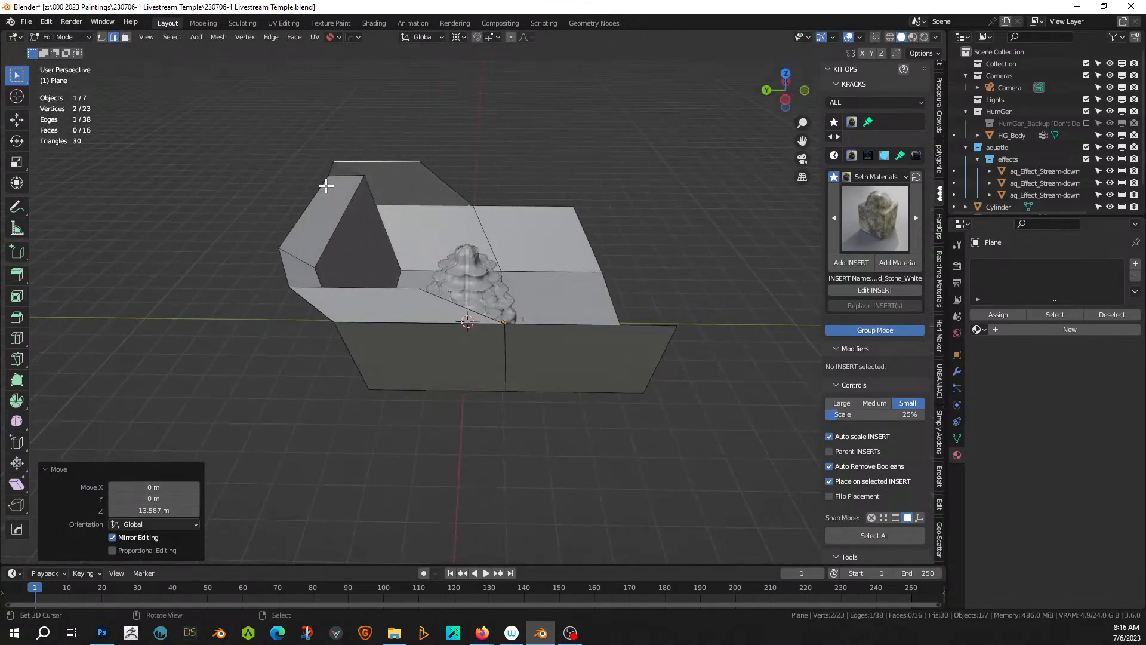
left_click(392, 287, "ctrl")
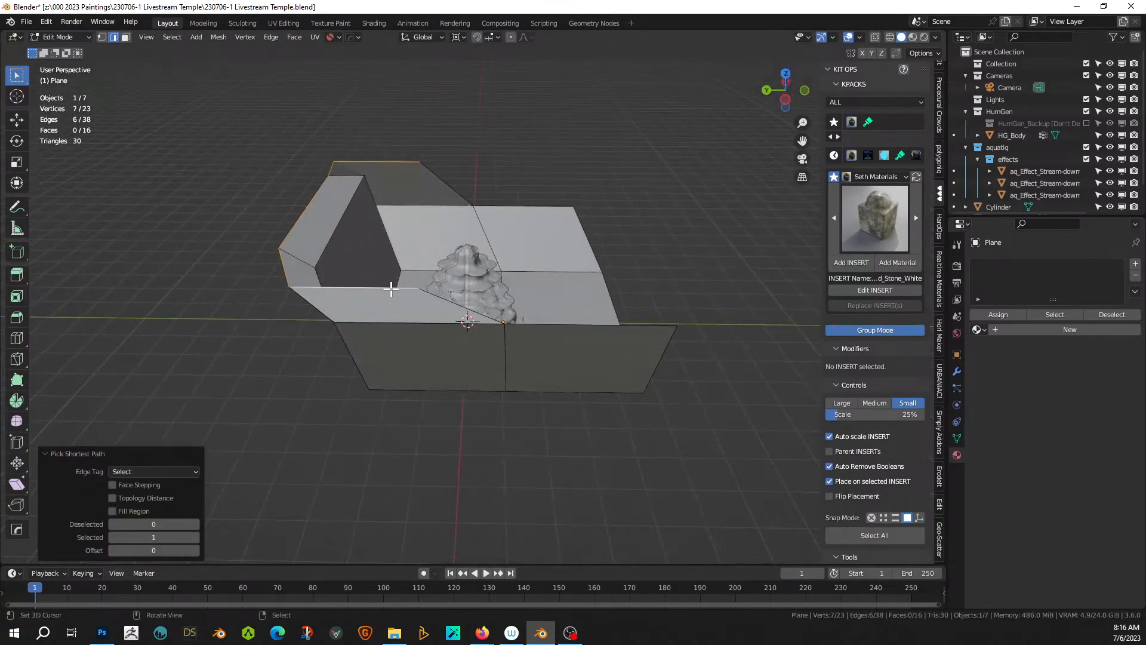
key("e")
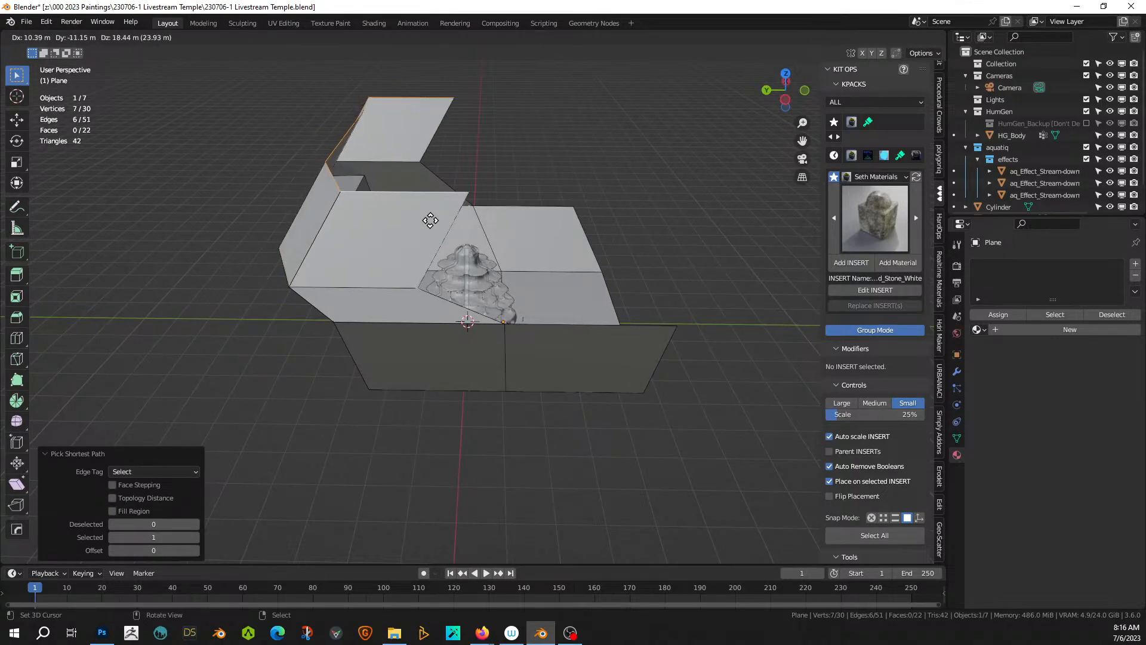
left_click(452, 225)
- Pull the rim's right edge inward about 16 m, and move the adjoining corner edge up about 5.4 m and inward about 5.8 m
middle_click_drag(452, 225, 357, 279)
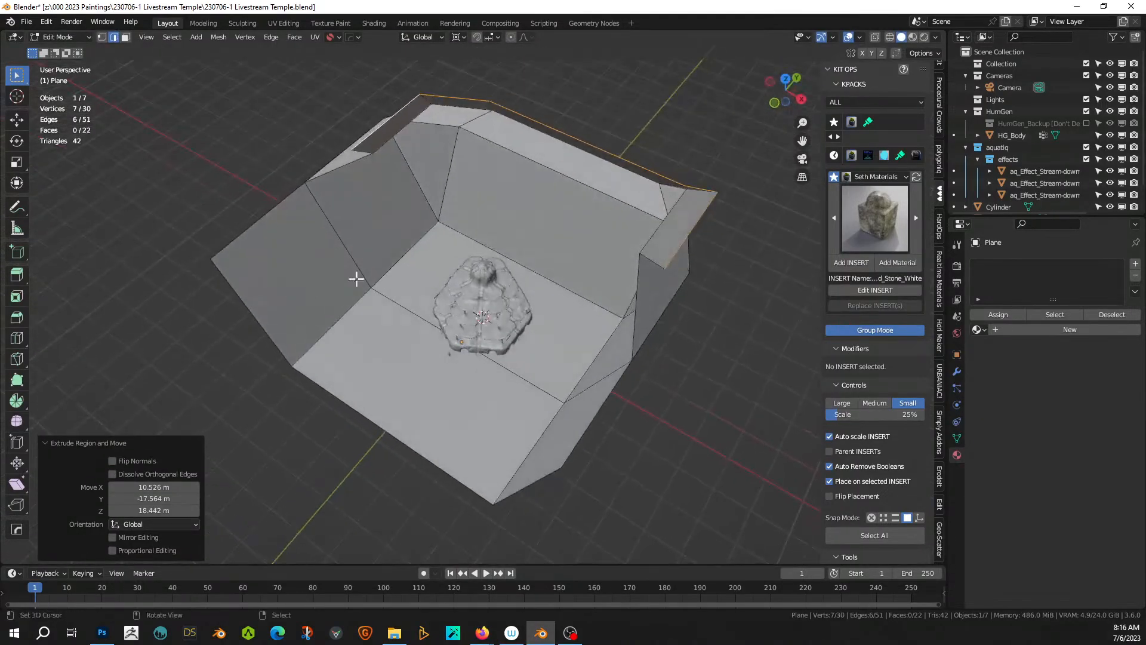
left_click(691, 218)
key("g")
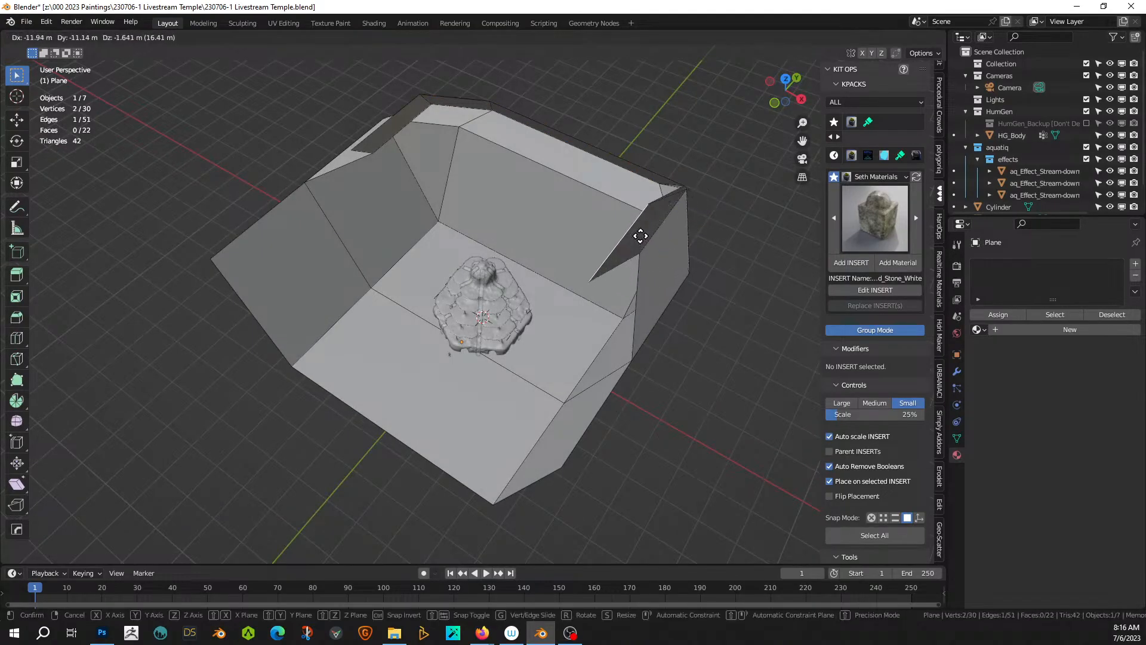
left_click(640, 236)
middle_click_drag(640, 235, 530, 231)
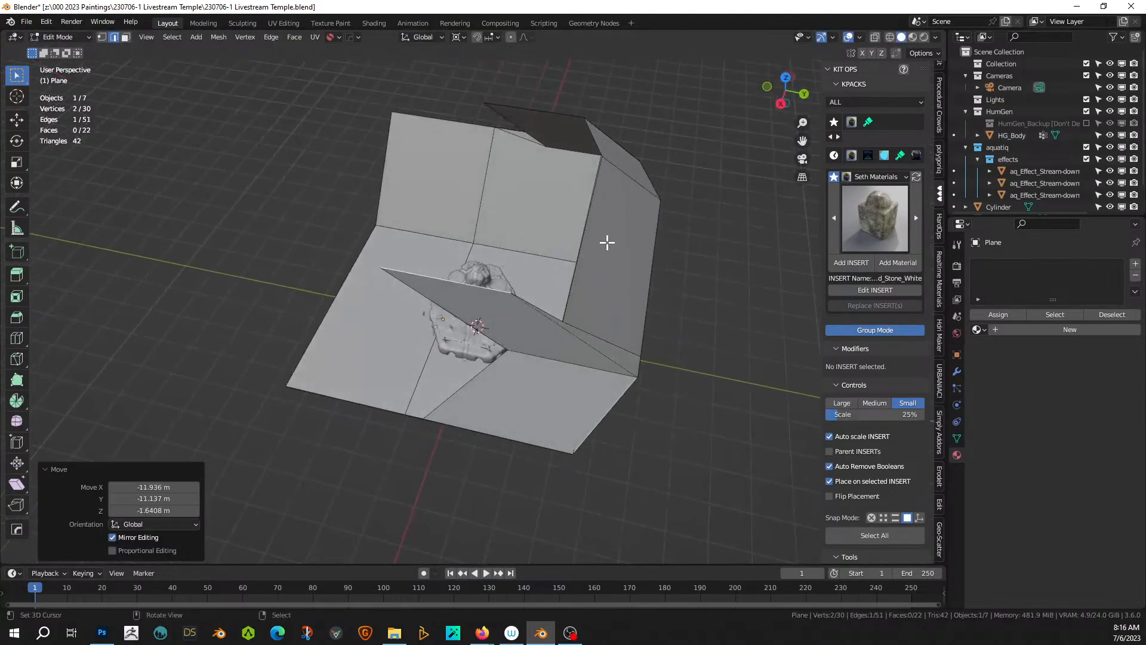
scroll(607, 241, "up", 1)
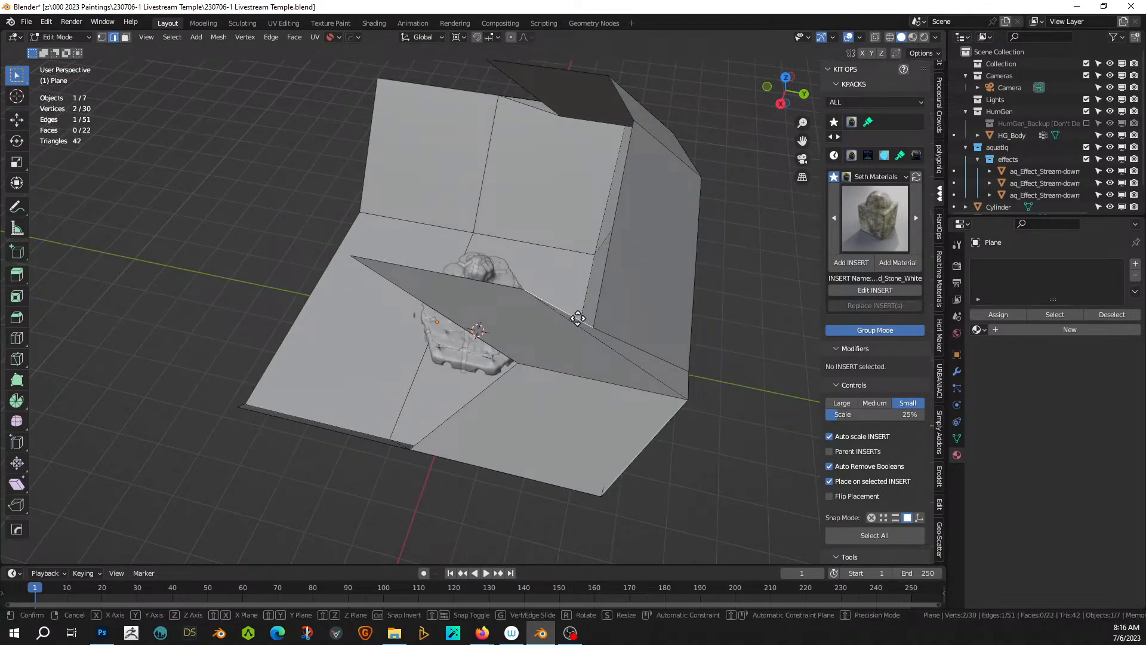
key("g")
left_click(579, 289)
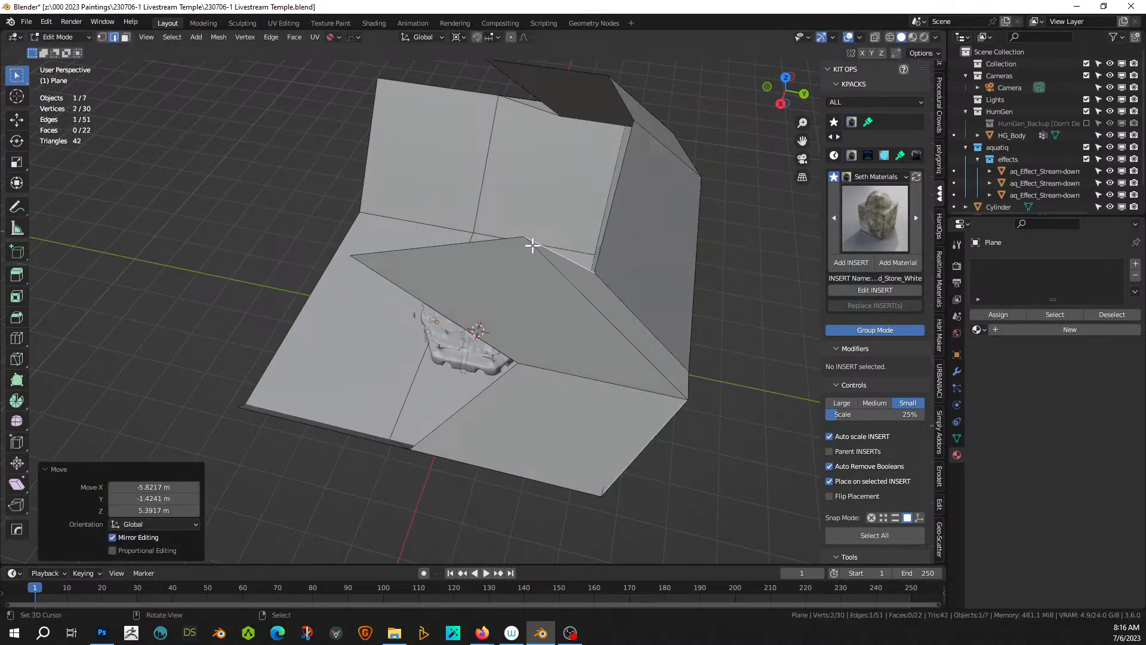
- Move the right overhang's rim vertex down about 6.4 m and outward about 7.2 m, and refine its position from the front
left_click(525, 239)
key("g")
left_click(527, 282)
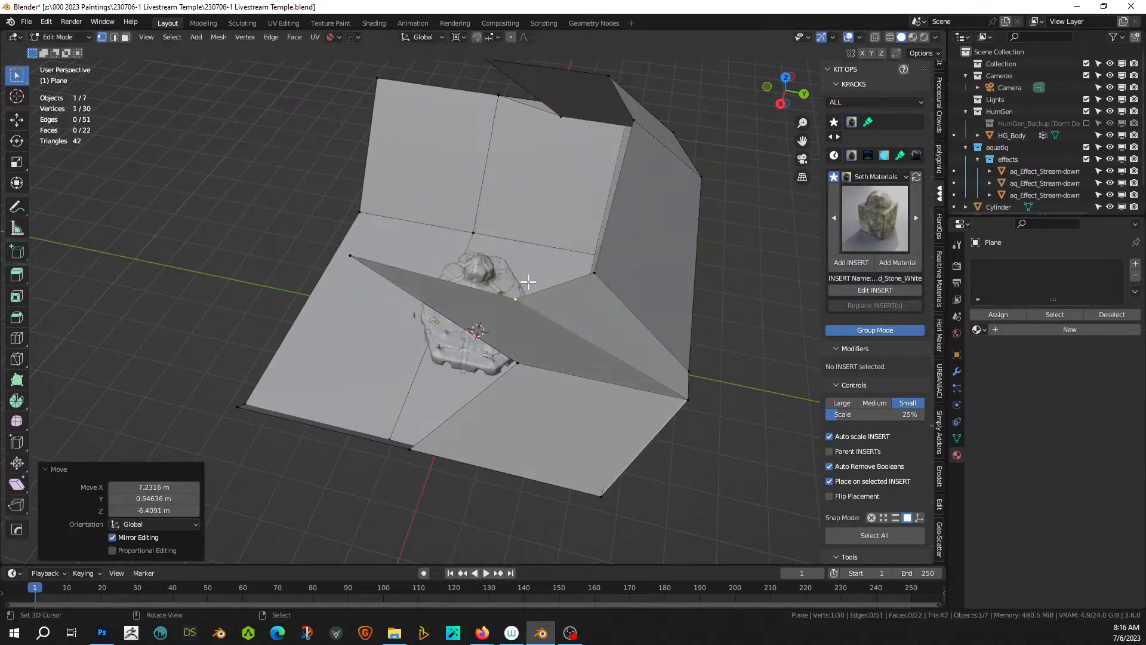
middle_click_drag(528, 279, 698, 209)
middle_click_drag(566, 209, 567, 225)
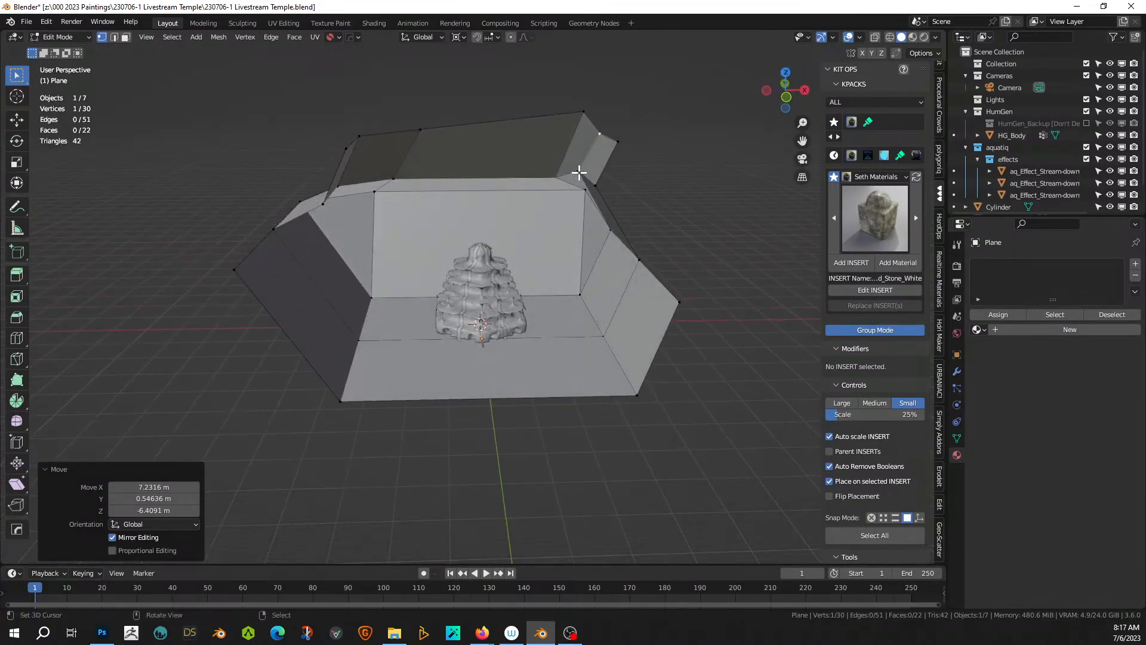
key("g")
left_click(597, 176)
- Move the left overhang's front vertex about 9.8 m inward and 10.9 m toward the front
middle_click_drag(305, 251, 370, 312)
key("g")
left_click(387, 271)
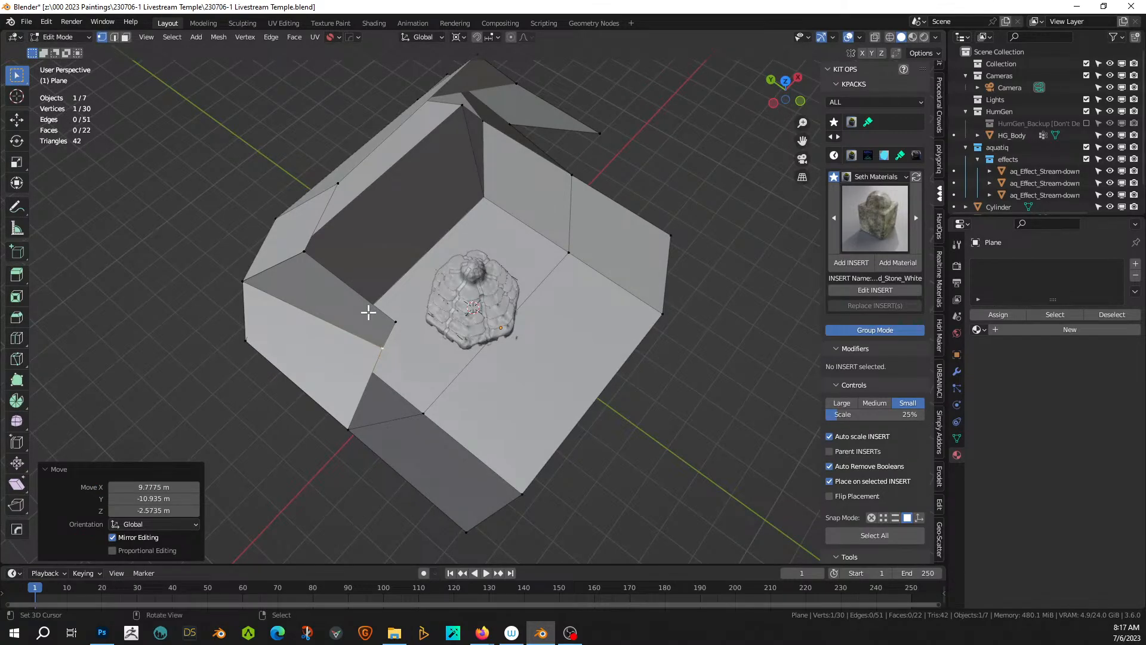
- Close the top opening by filling the upper rim edge loop with a roof face
key("2")
left_click(367, 302, "alt")
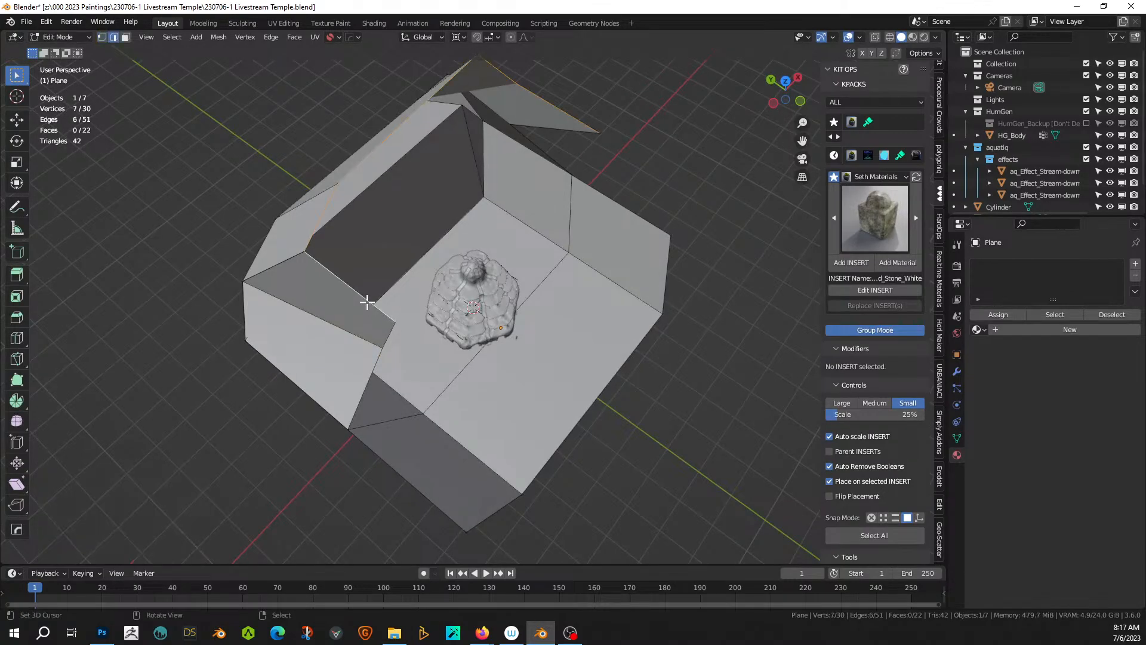
key("f")
- Fill two adjacent triangular gaps between the roof overhang and the front part of the right wall with faces
middle_click_drag(371, 299, 446, 287)
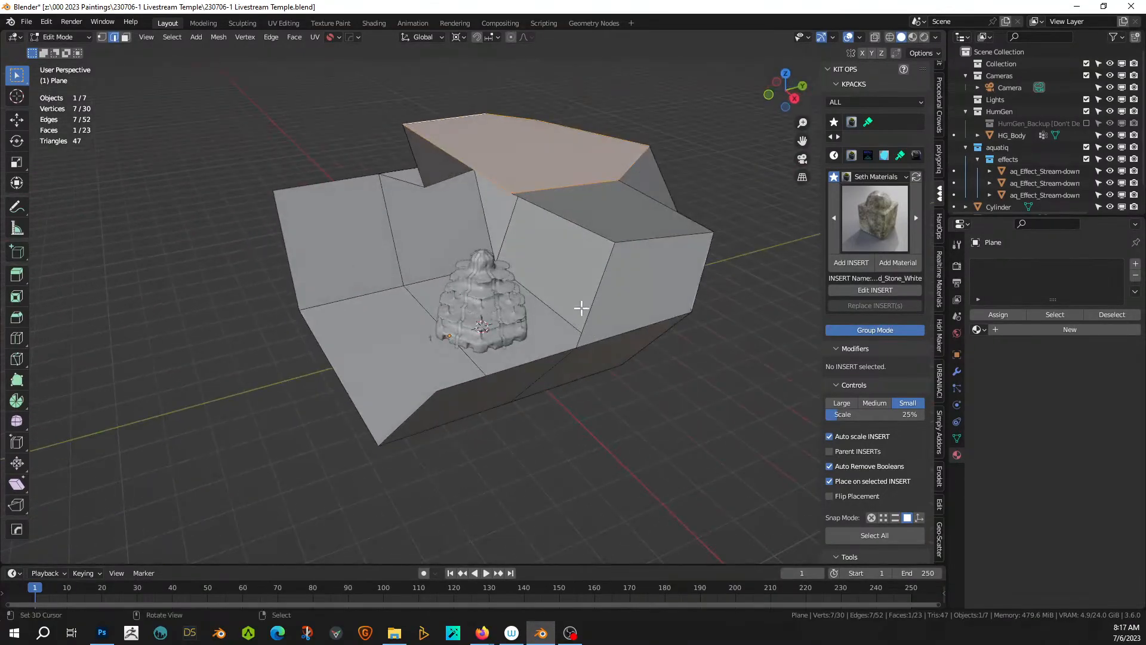
left_click(590, 313)
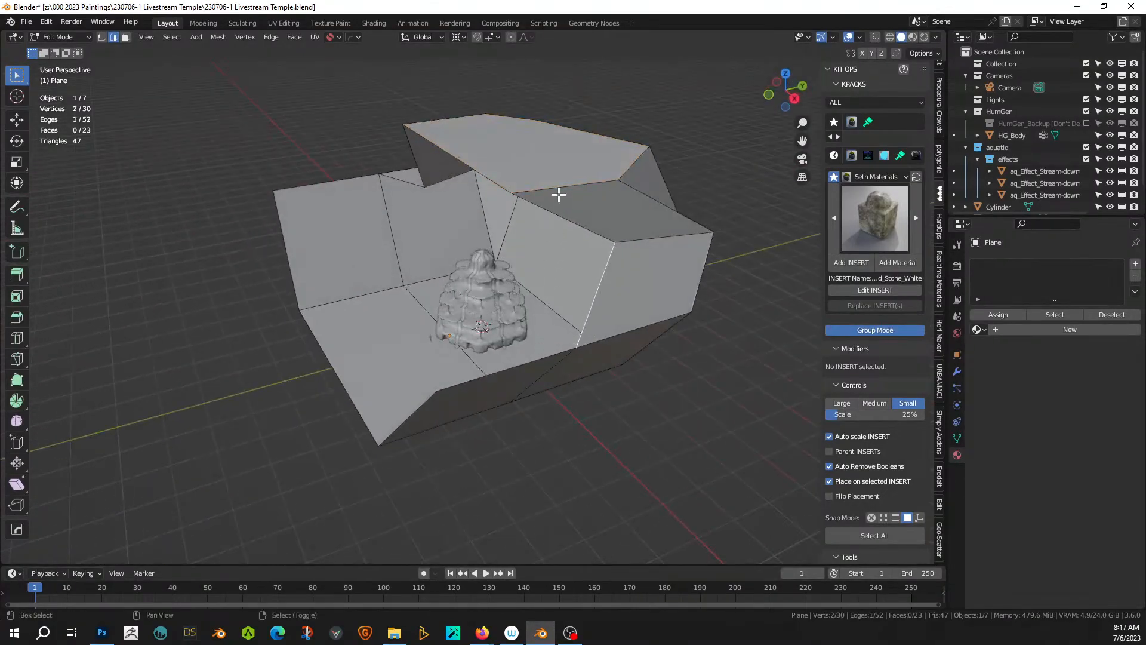
key("f")
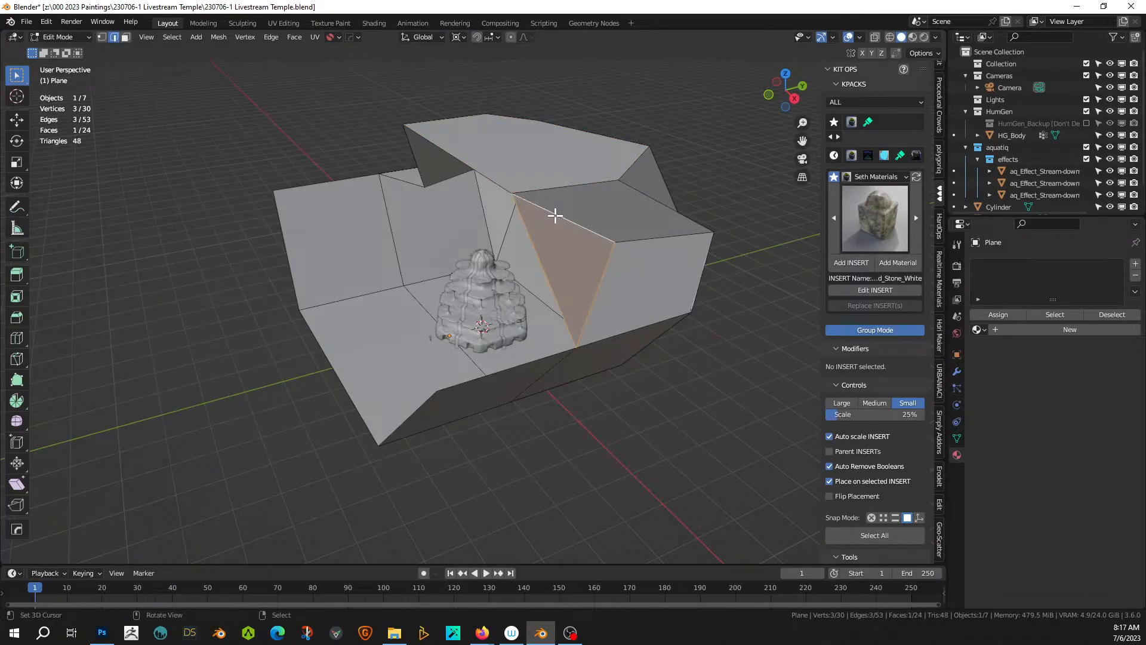
middle_click_drag(556, 213, 697, 205)
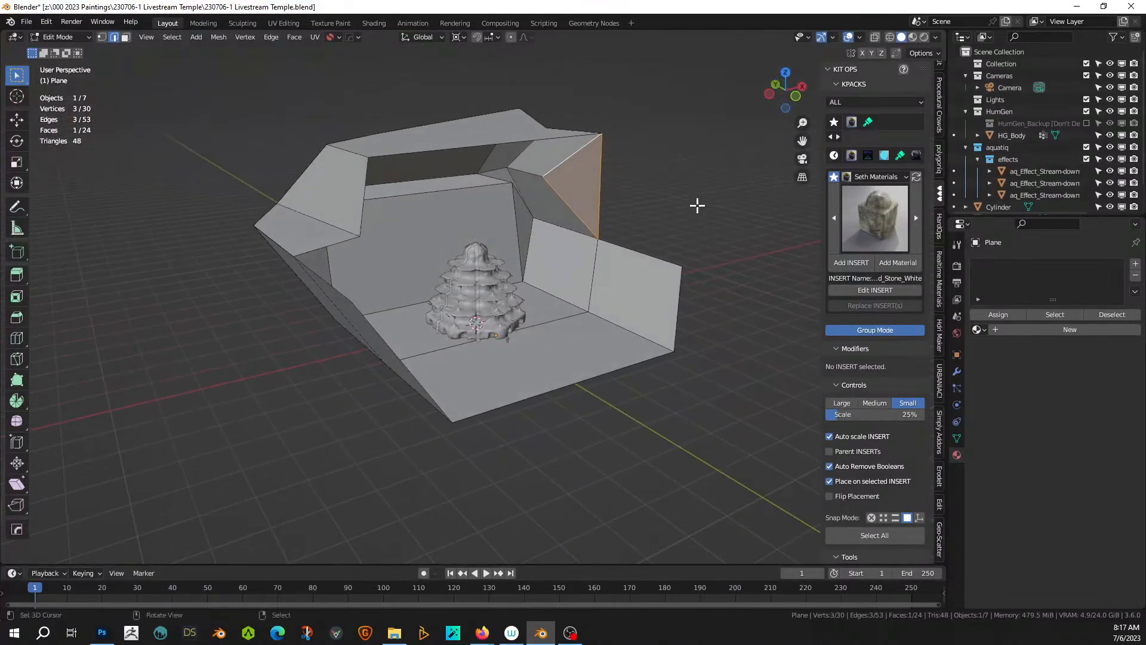
left_click(615, 186)
key("f")
- Extrude the left wall's two front rim edges about 17.7 m inward, and raise the new edges about 18.3 m
middle_click_drag(496, 234, 315, 241)
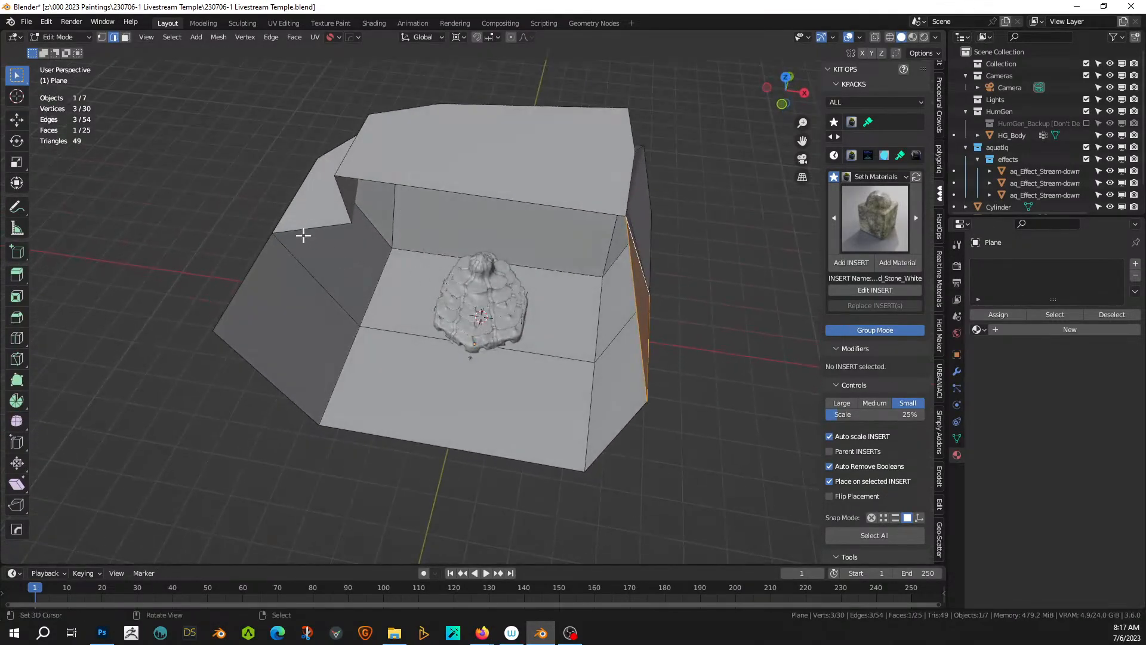
left_click(294, 229)
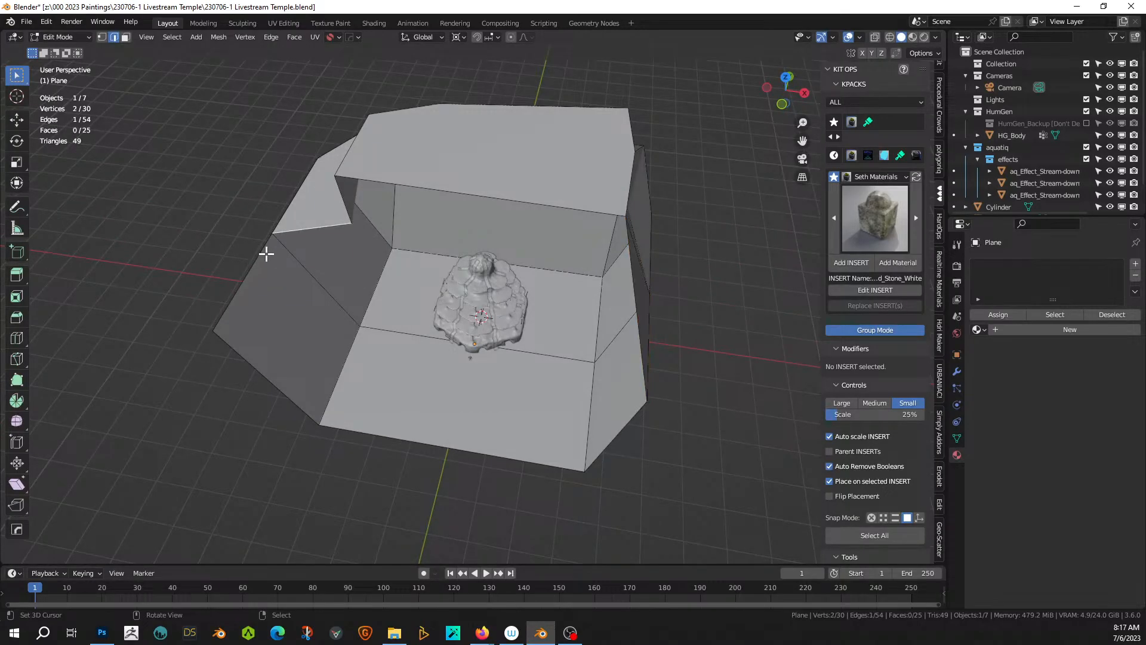
left_click(258, 259, "shift")
key("e")
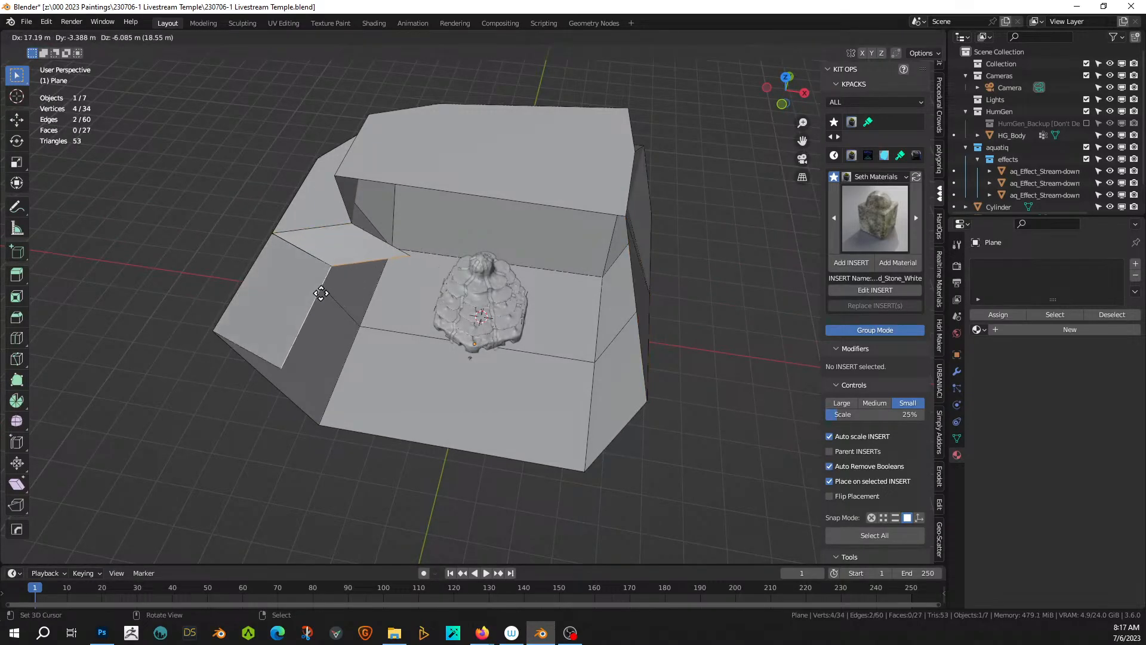
left_click(323, 299)
middle_click_drag(323, 299, 324, 234)
key("g")
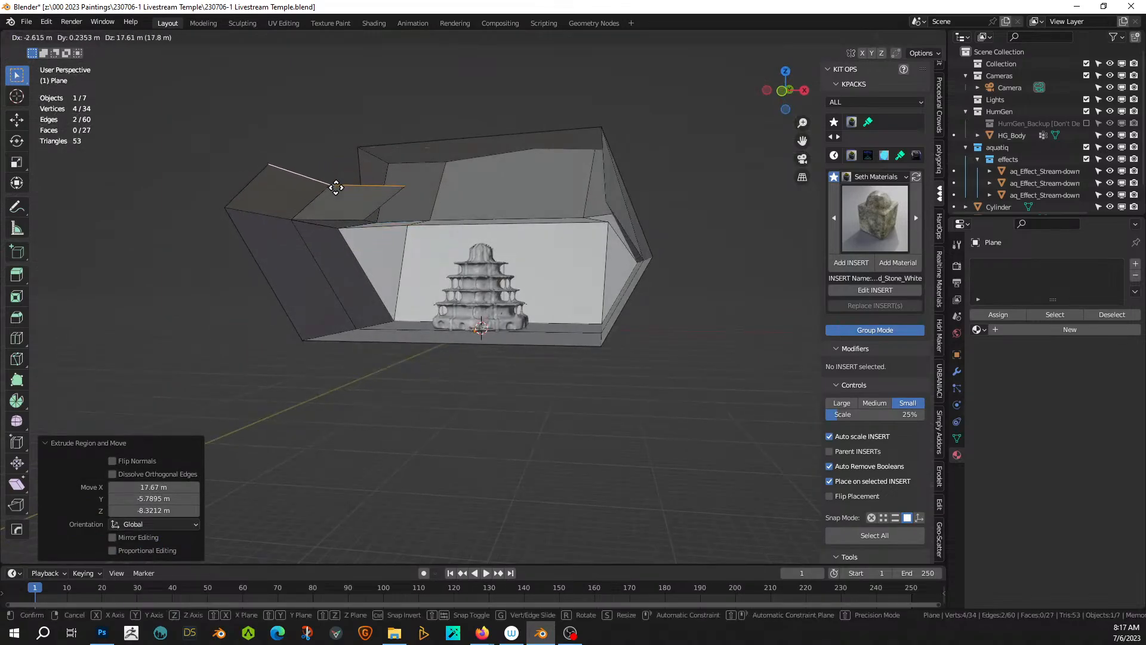
left_click(333, 187)
- Fill the triangular gap between the left roof overhang and the inner edge of the extruded wall ledge with a face
middle_click_drag(332, 187, 375, 286)
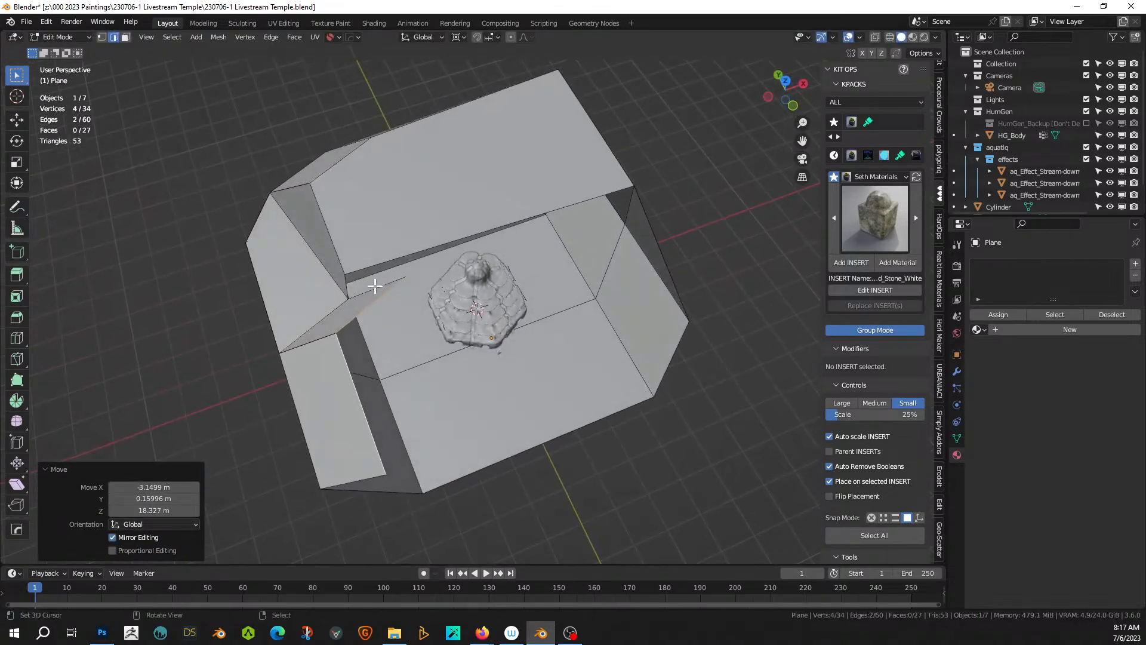
left_click(364, 294)
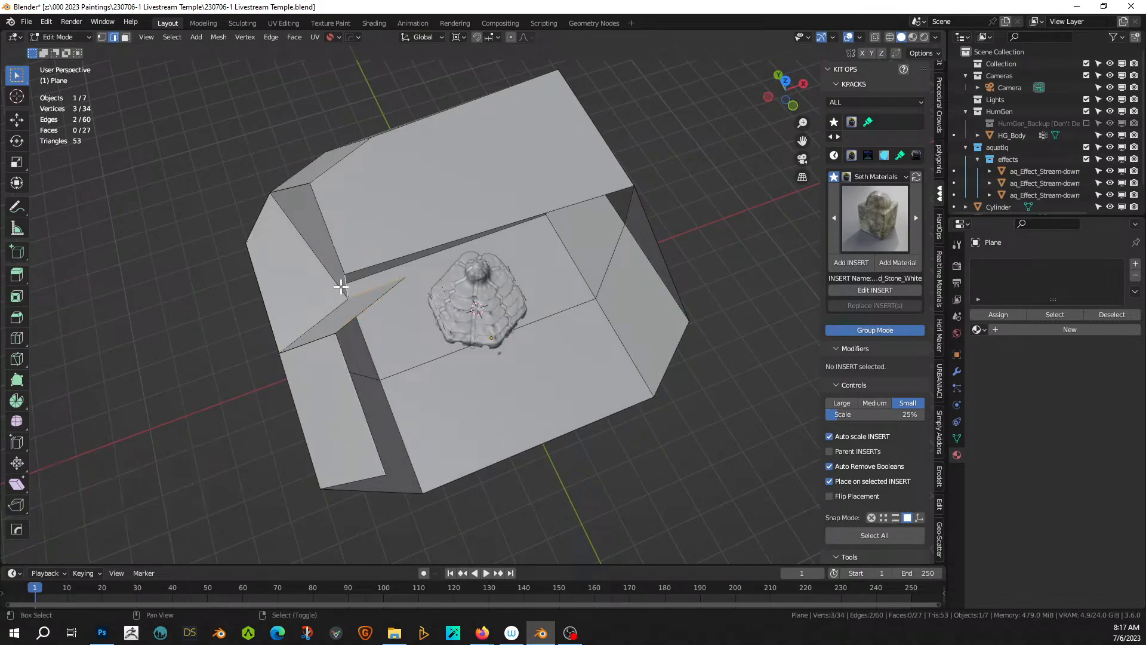
key("f")
- Move the new triangle's lower edge about 3.4 m outward along X and 2.8 m up
middle_click_drag(341, 287, 405, 182)
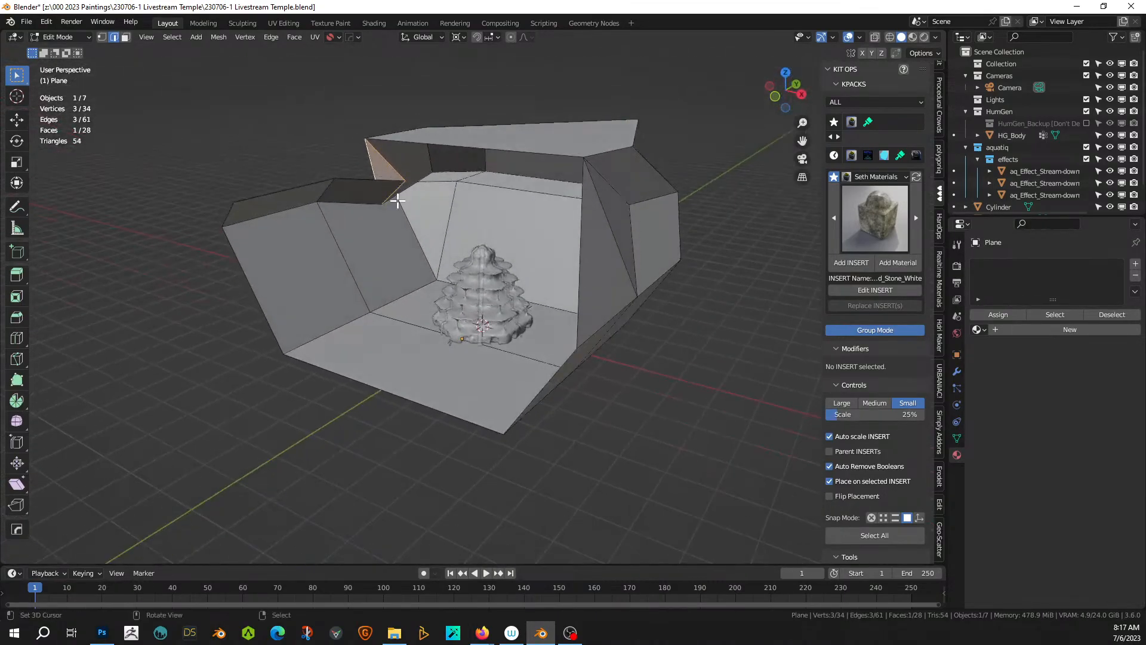
left_click(393, 194)
key("g")
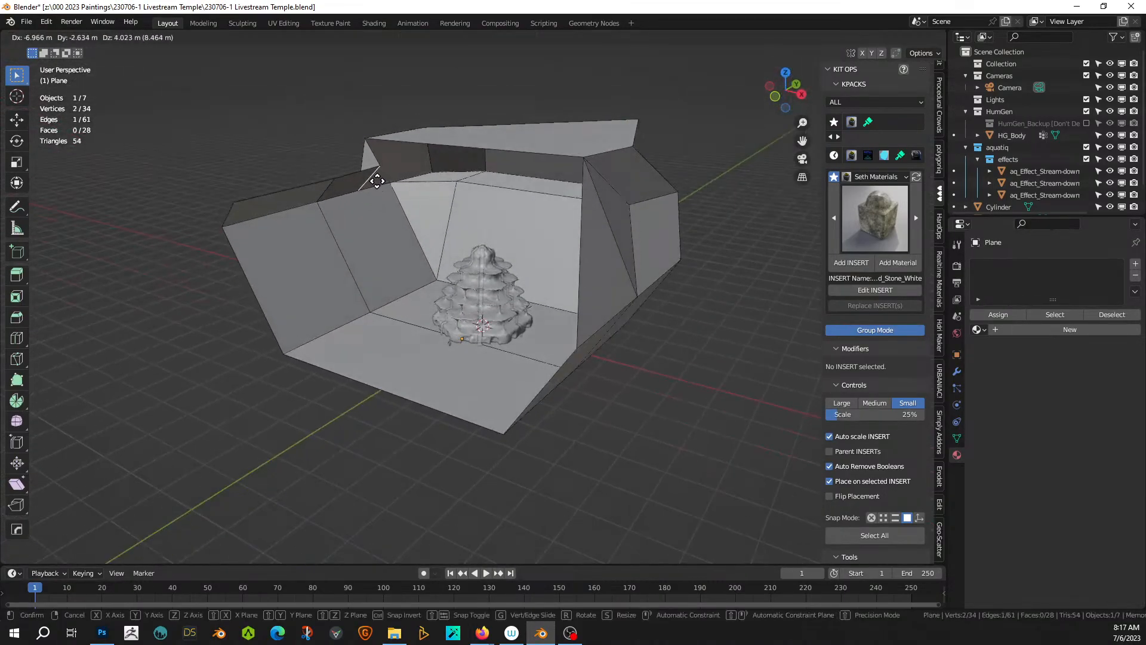
left_click(383, 182)
- Add a triangular face between the roof's front edge and the left ledge's inner corner
middle_click_drag(384, 184, 557, 225)
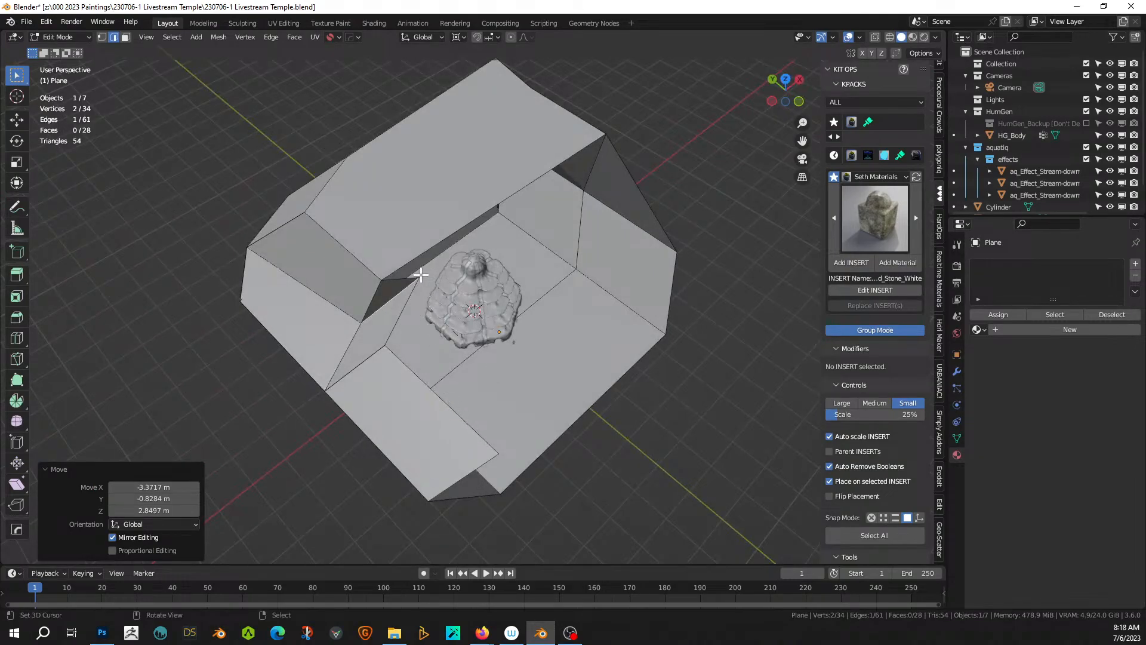
middle_click_drag(401, 299, 338, 273)
right_click(370, 195)
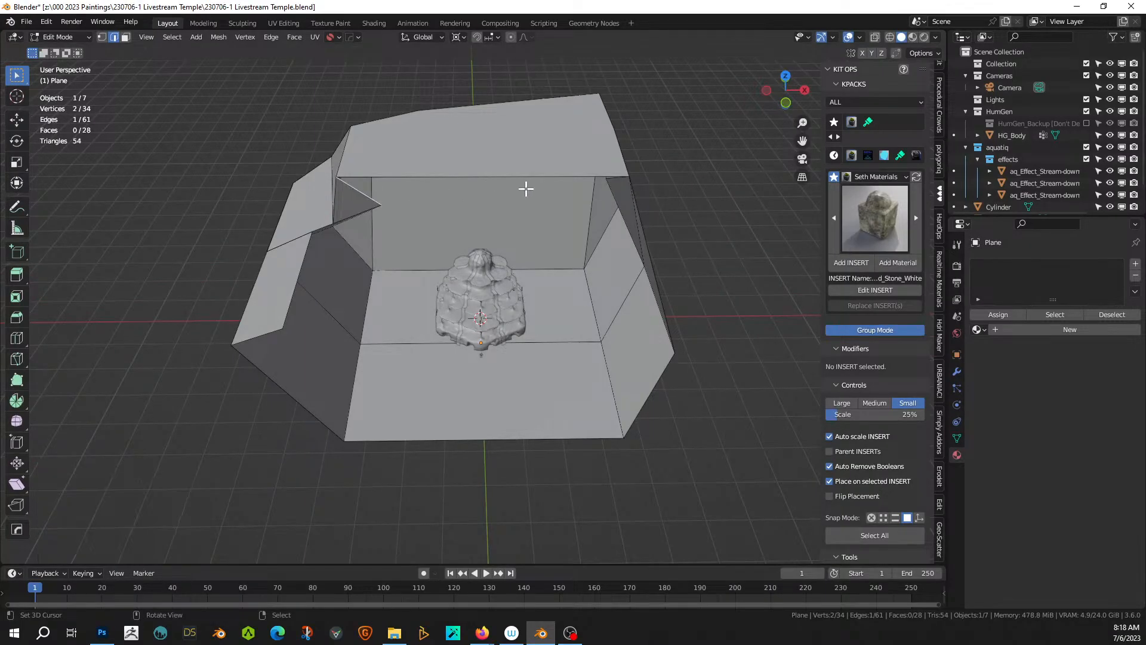
key("f")
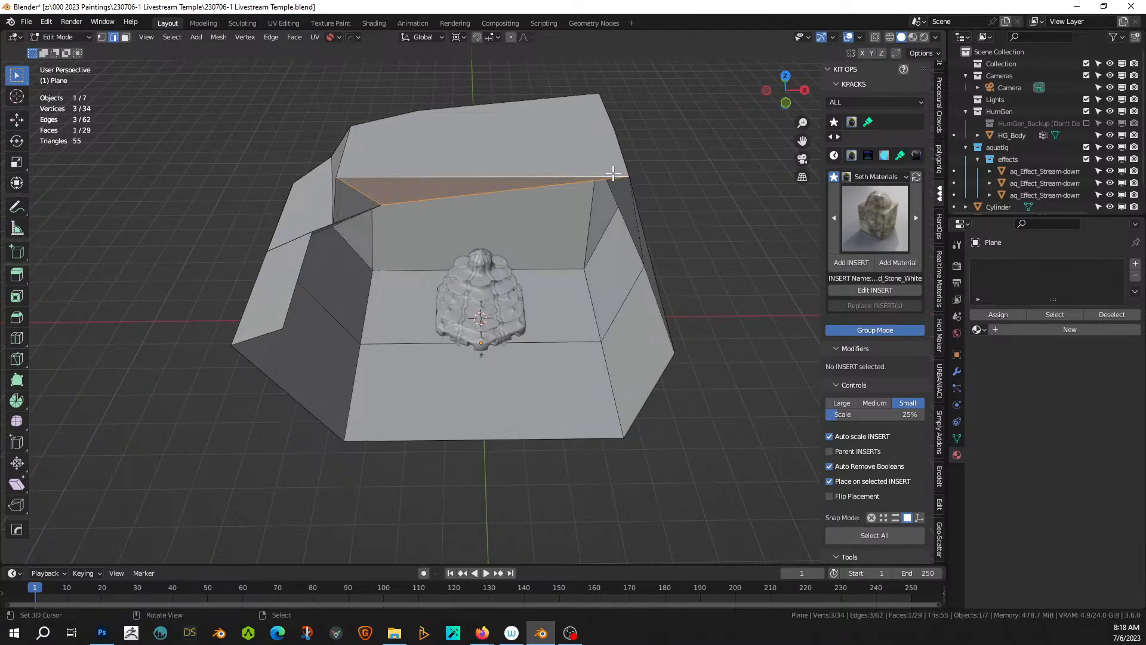
- Try to fill the front opening between the left ledge, the roof edge and the right wall with one face
middle_click_drag(615, 169, 583, 233)
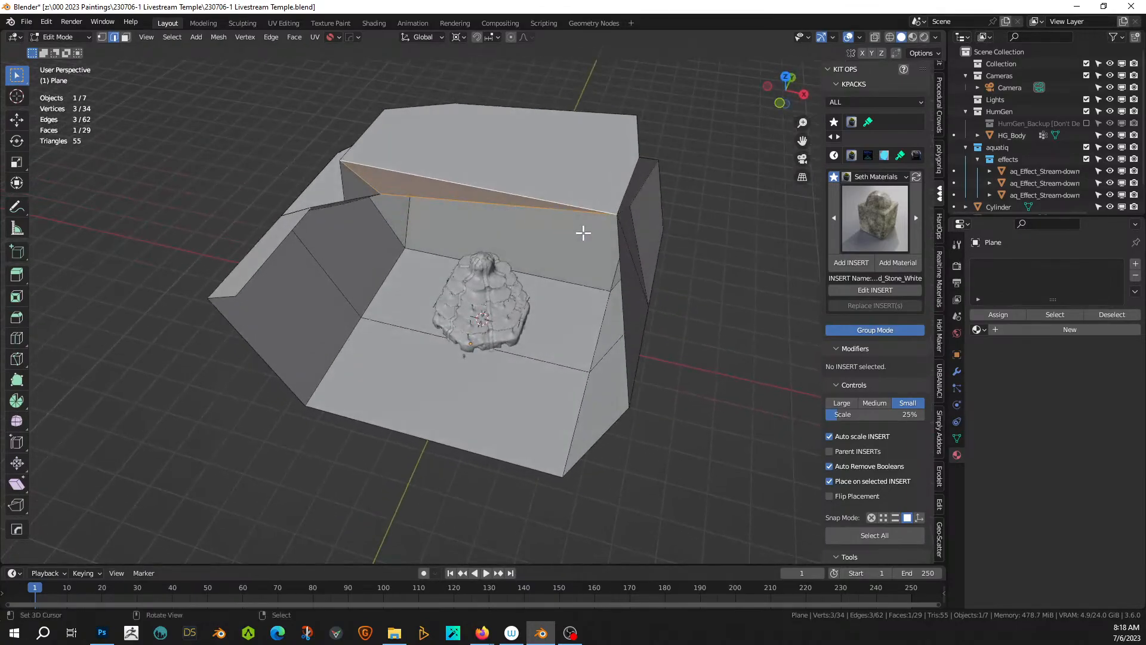
left_click(628, 374)
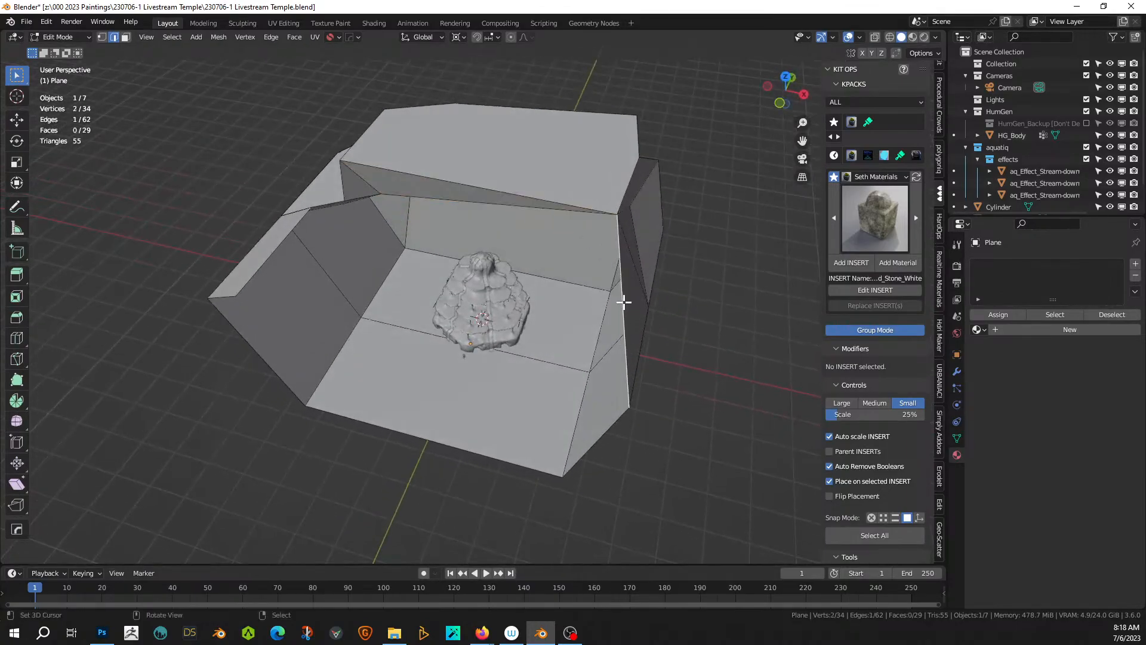
left_click(252, 275, "ctrl")
middle_click_drag(252, 275, 313, 278)
key("f")
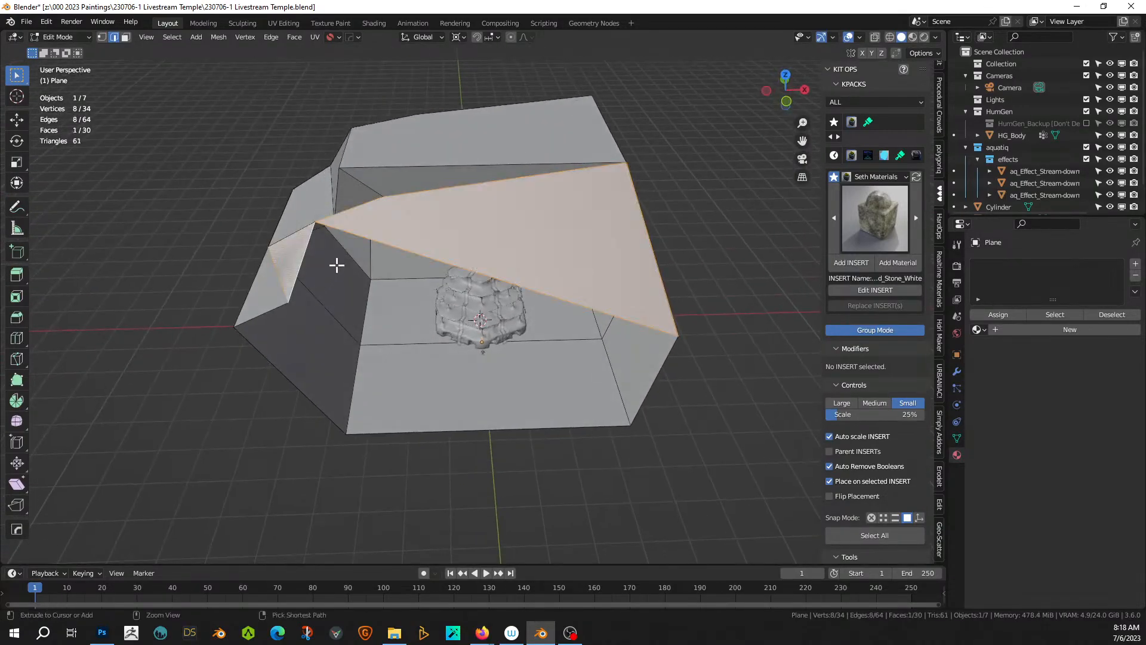
key("ctrl+z")
- Fill a four-sided face across the front opening from the roof's front edge down along the right wall's edges
left_click(344, 216)
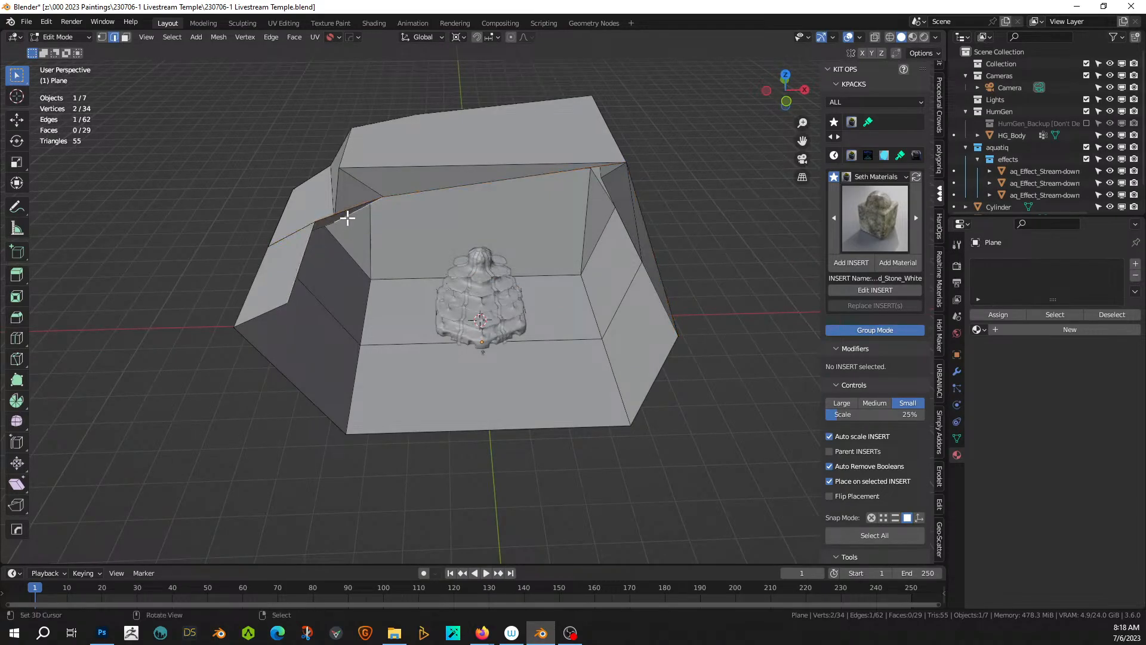
middle_click_drag(397, 195, 439, 230)
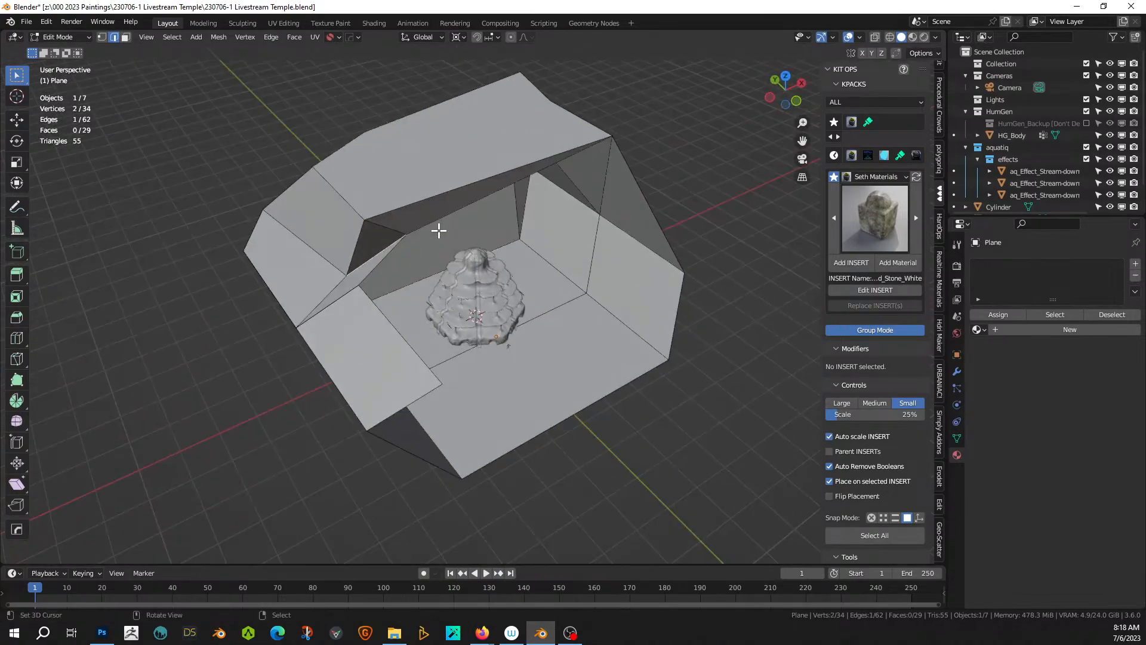
left_click(628, 174, "shift")
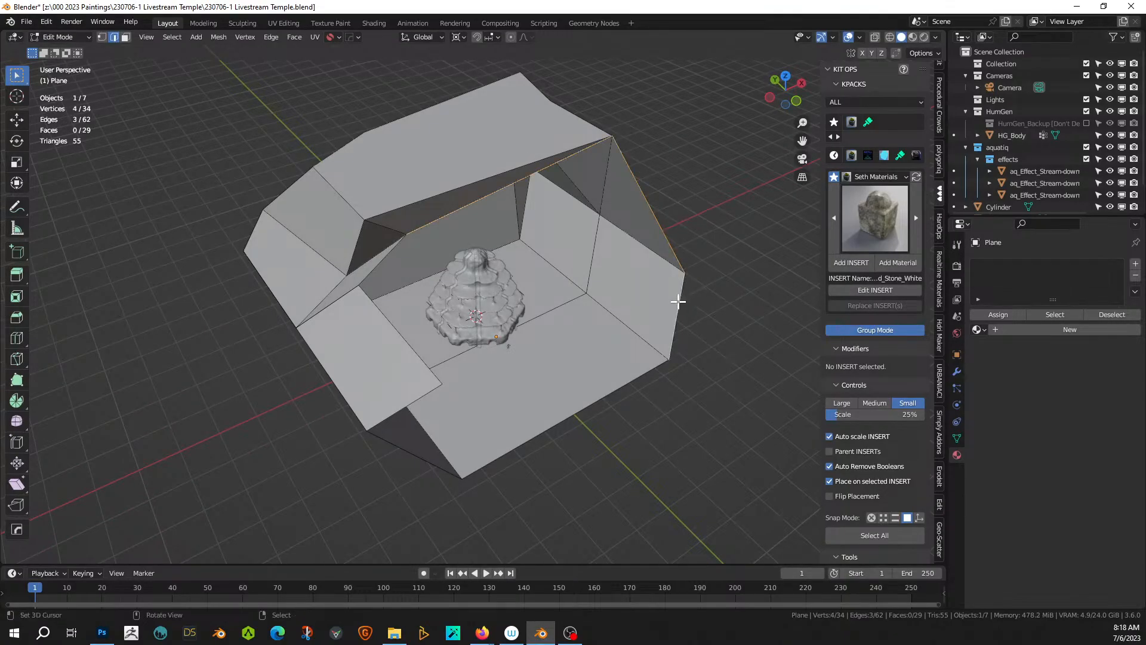
key("f")
- Move the new front face's free diagonal edge about 19.7 m along X, 10.7 m toward the front and 7.2 m up
middle_click_drag(650, 296, 655, 249)
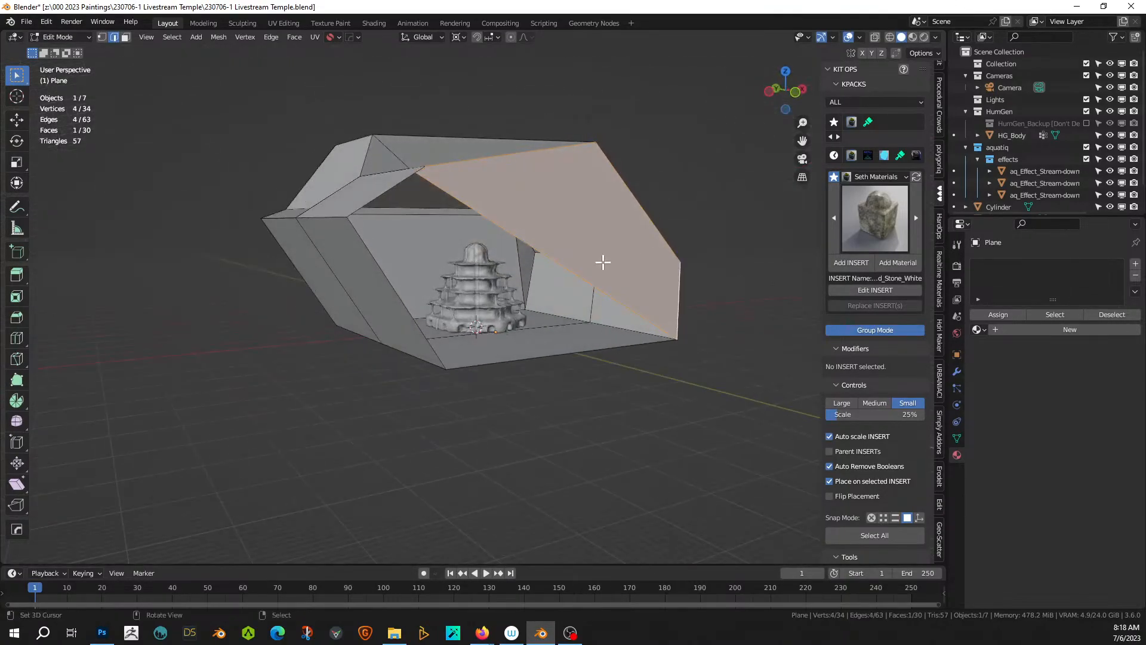
key("g")
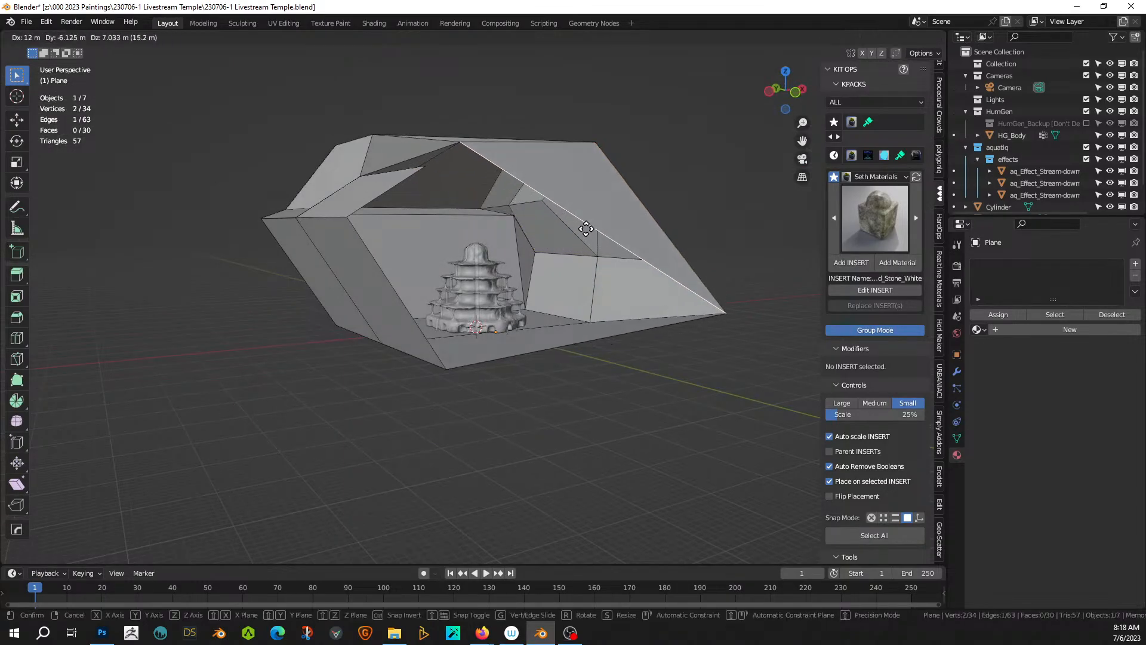
left_click(609, 233)
- Check the temple inside the enclosure up close and from outside, and save the file
middle_click_drag(609, 233, 556, 280)
scroll(555, 258, "up", 3)
scroll(556, 280, "up", 5)
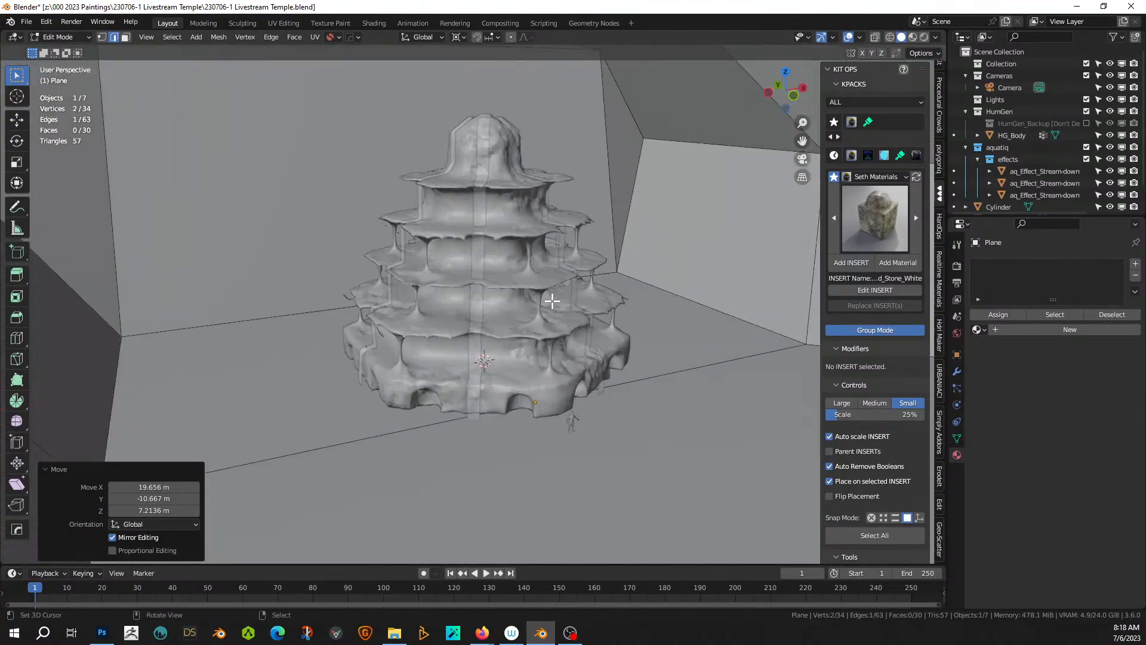
scroll(536, 317, "down", 8)
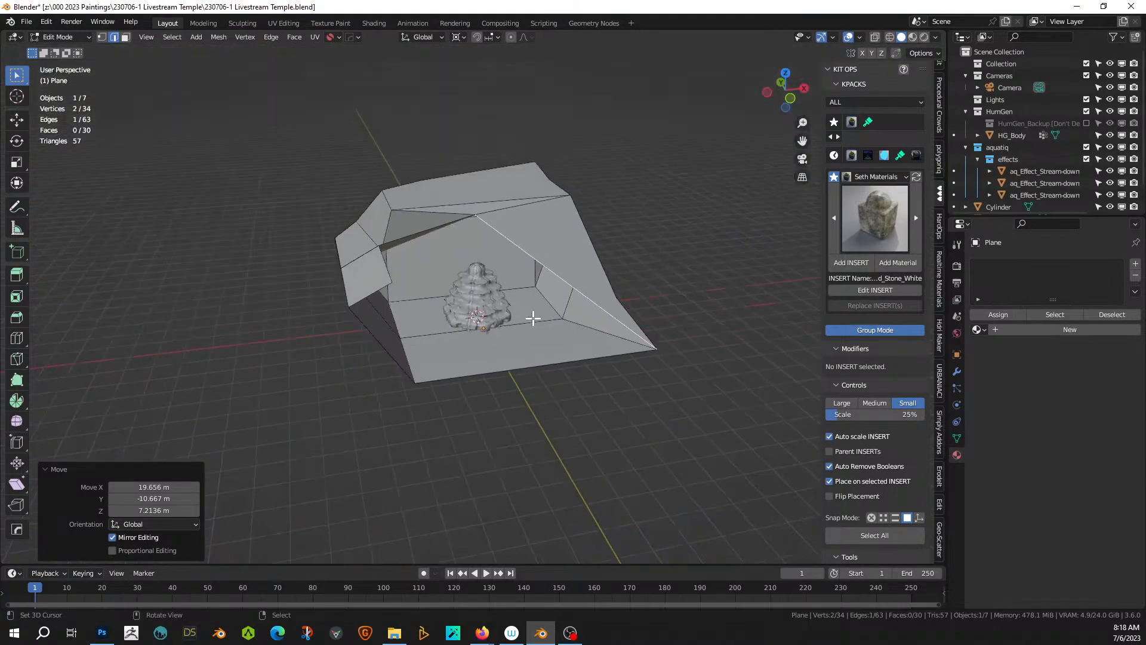
mouse_move(532, 317)
middle_mouse_down()
mouse_move(549, 316)
mouse_move(579, 283)
mouse_move(524, 302)
middle_mouse_up()
key("ctrl+s")
- Move the floor's dividing edge in front of the temple about 3.7 m along X, 4.1 m forward and 3.8 m down
scroll(519, 323, "up", 8)
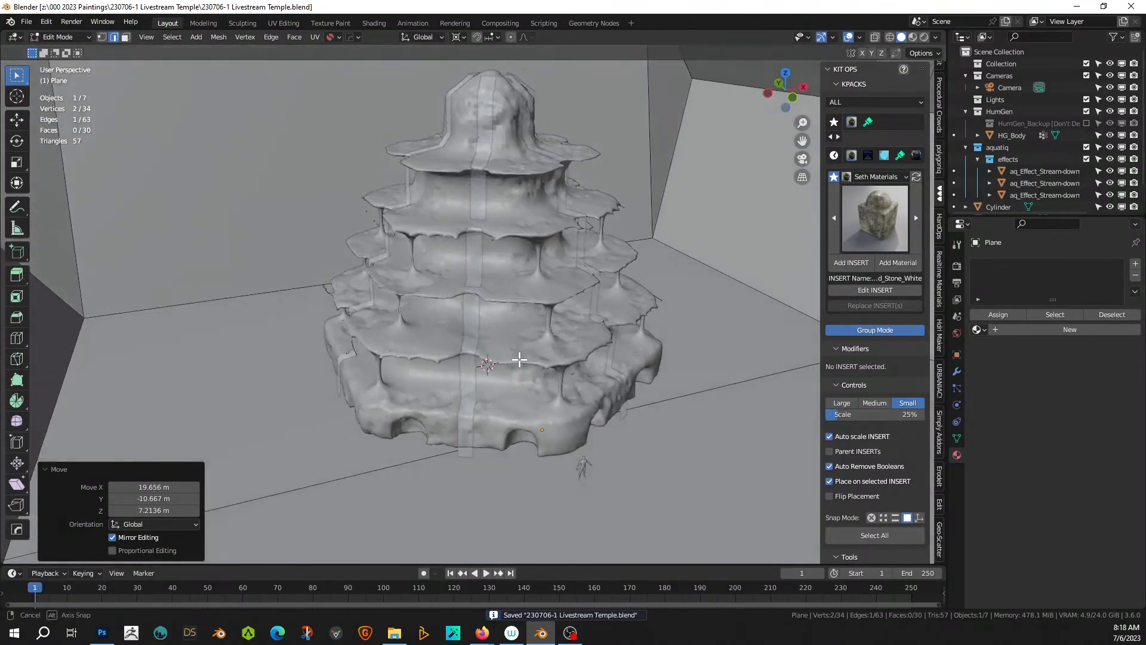
middle_click_drag(519, 359, 537, 353)
scroll(537, 353, "down", 2)
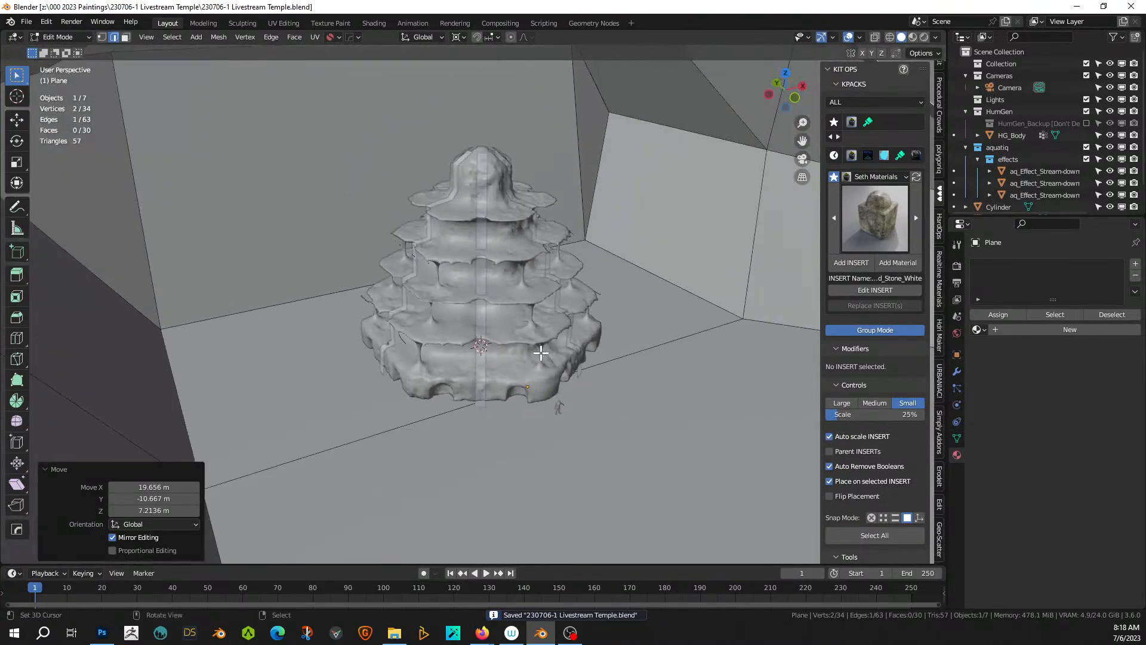
right_click(382, 429)
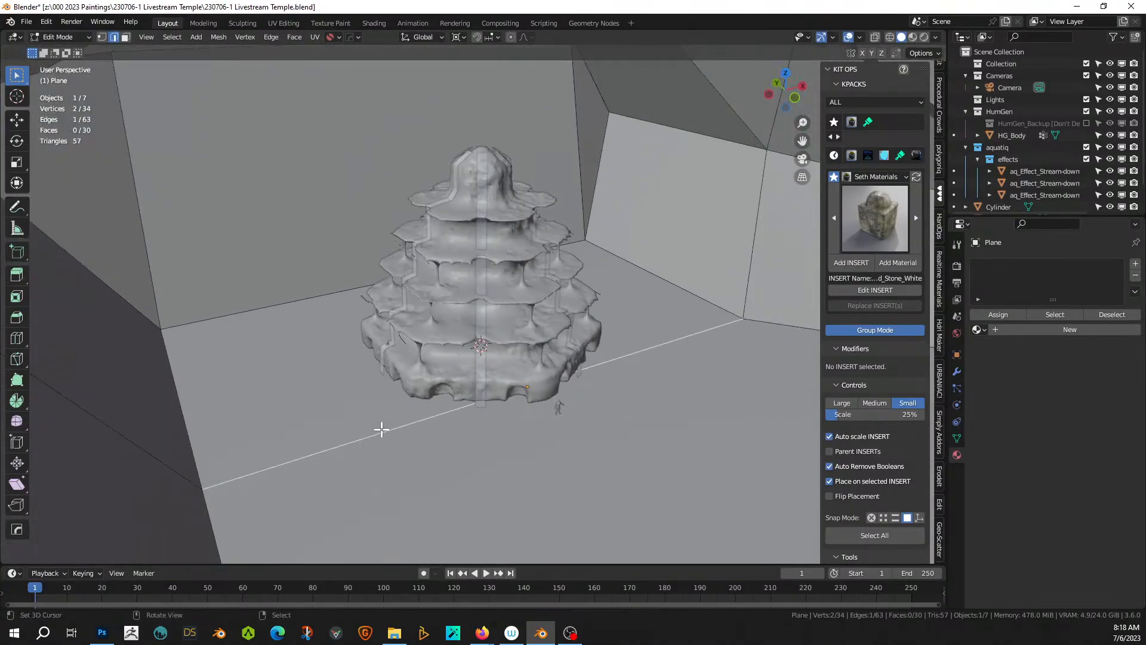
key("g")
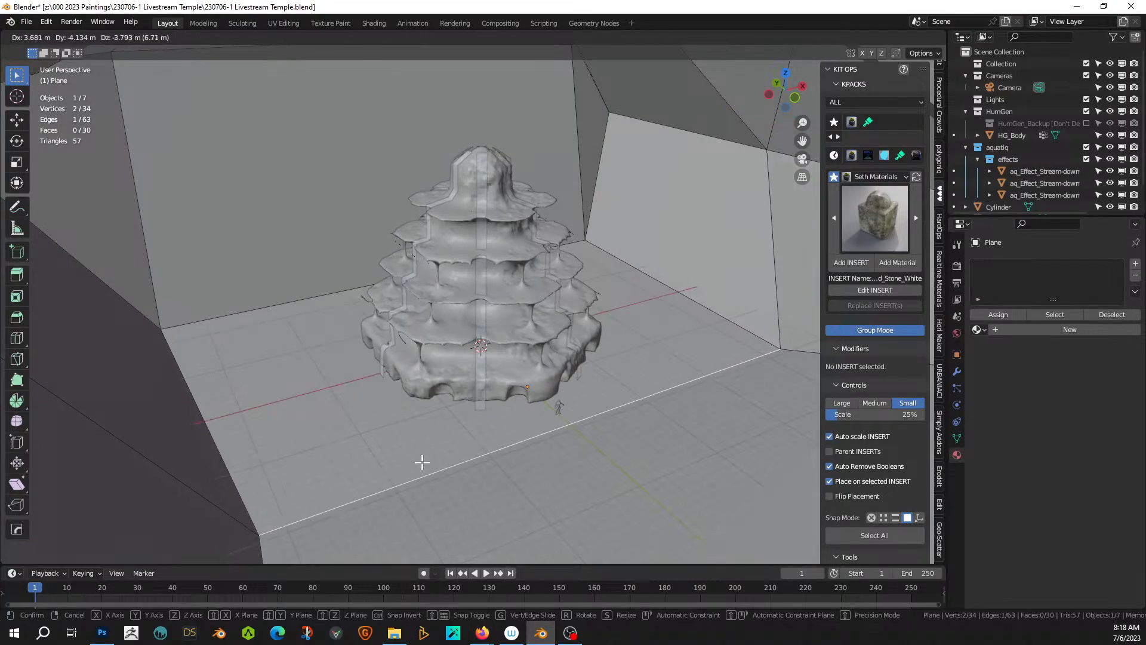
left_click(422, 462)
- Inset the floor face beneath the temple by about 0.064 m
key("3")
right_click(343, 417)
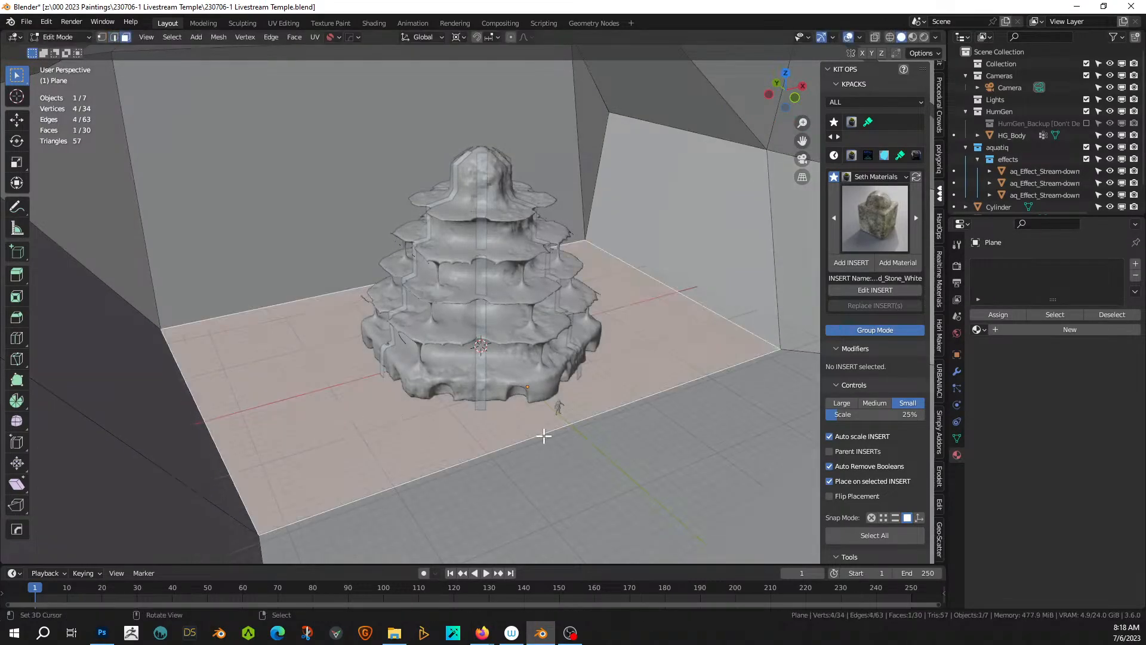
key("i")
left_click(580, 441)
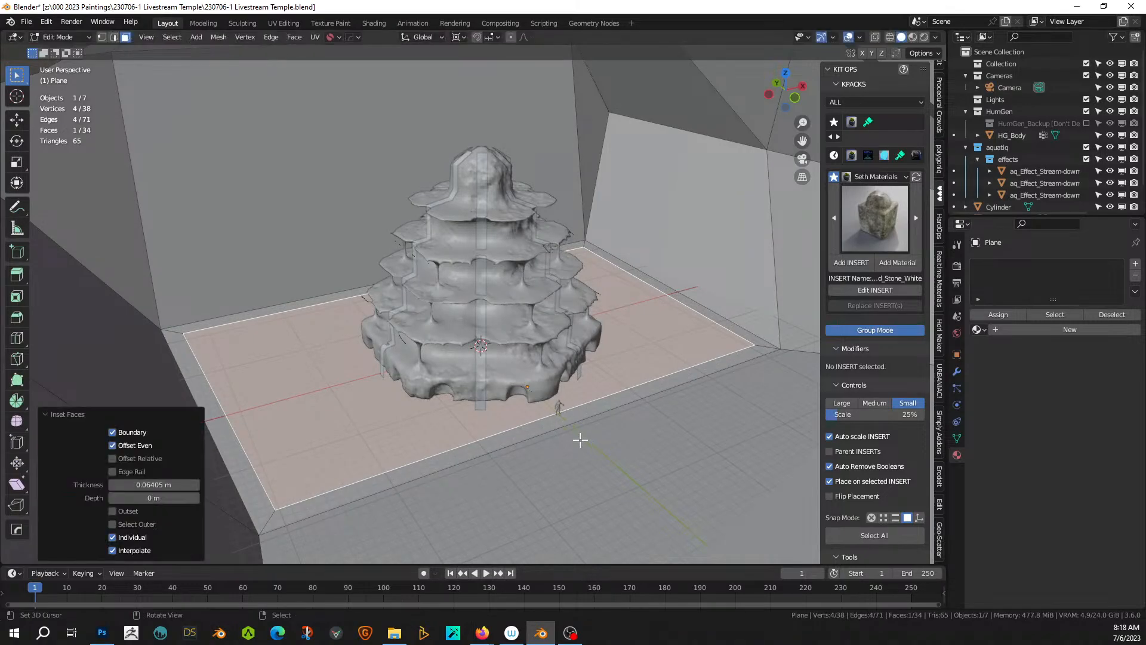
- Move the inset floor face's left edge about 14 m along X toward the temple
right_click(236, 432)
key("2")
right_click(236, 432)
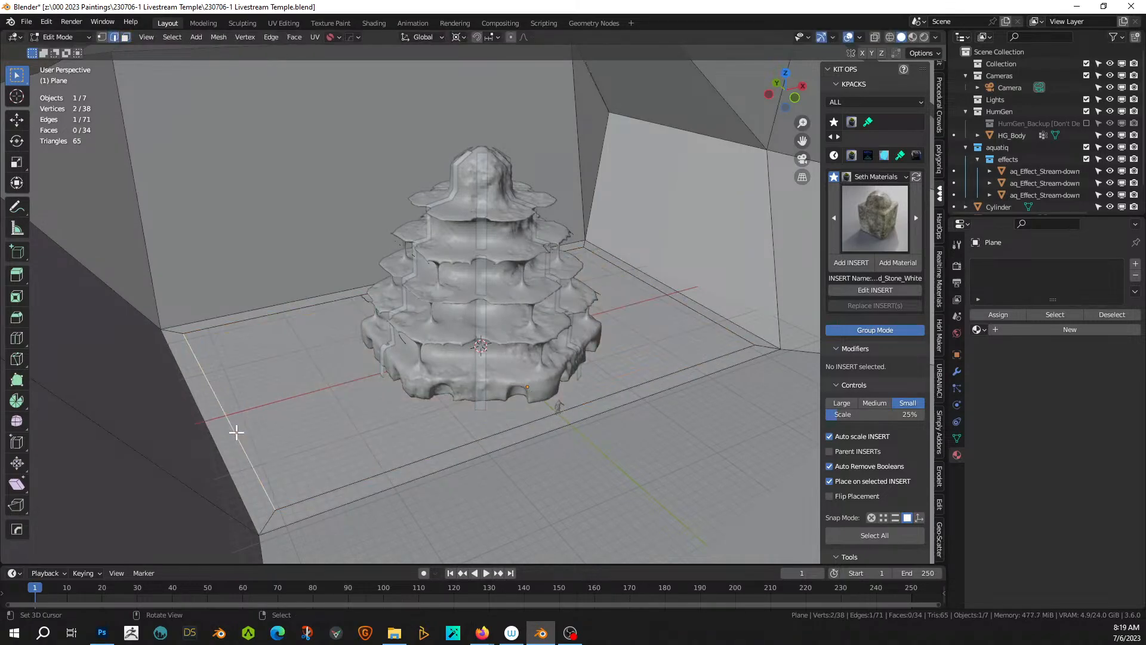
key("g")
right_click(322, 394)
key("g")
key("x")
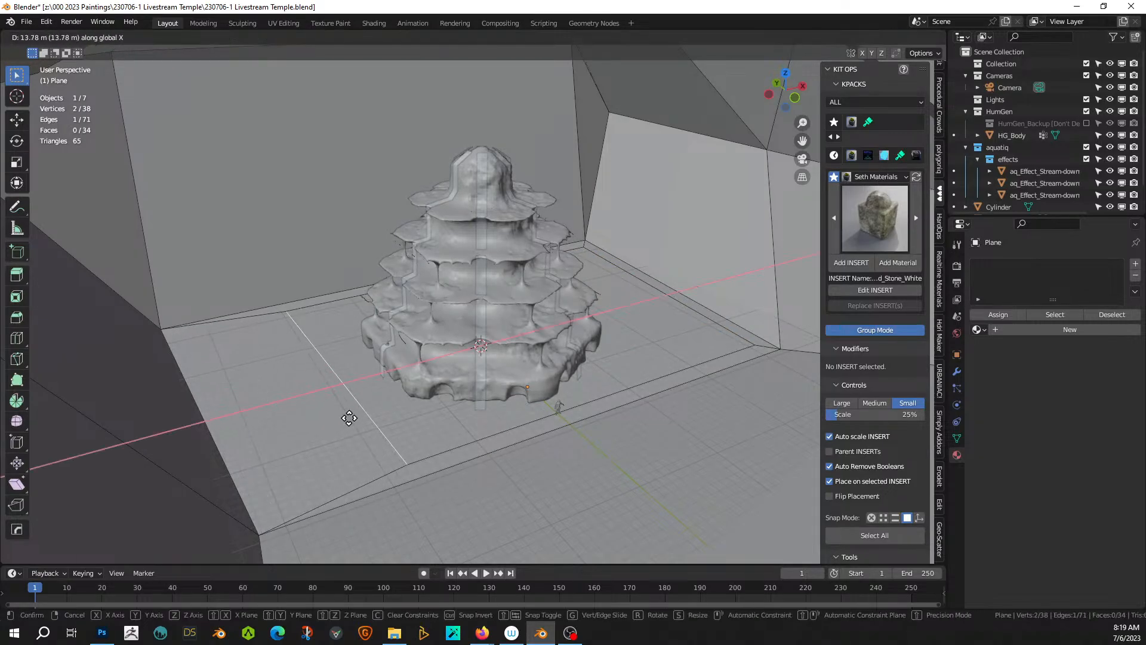
left_click(351, 417)
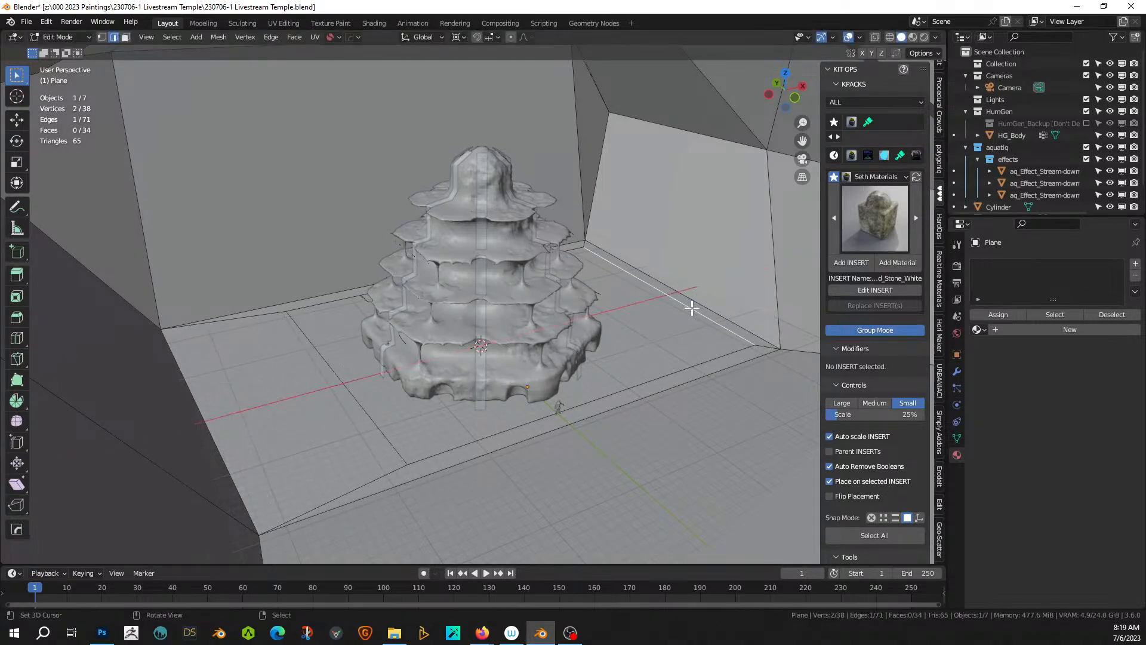
- Move the inset floor face's right edge about 7.9 m along X toward the temple
key("g")
key("x")
left_click(637, 329)
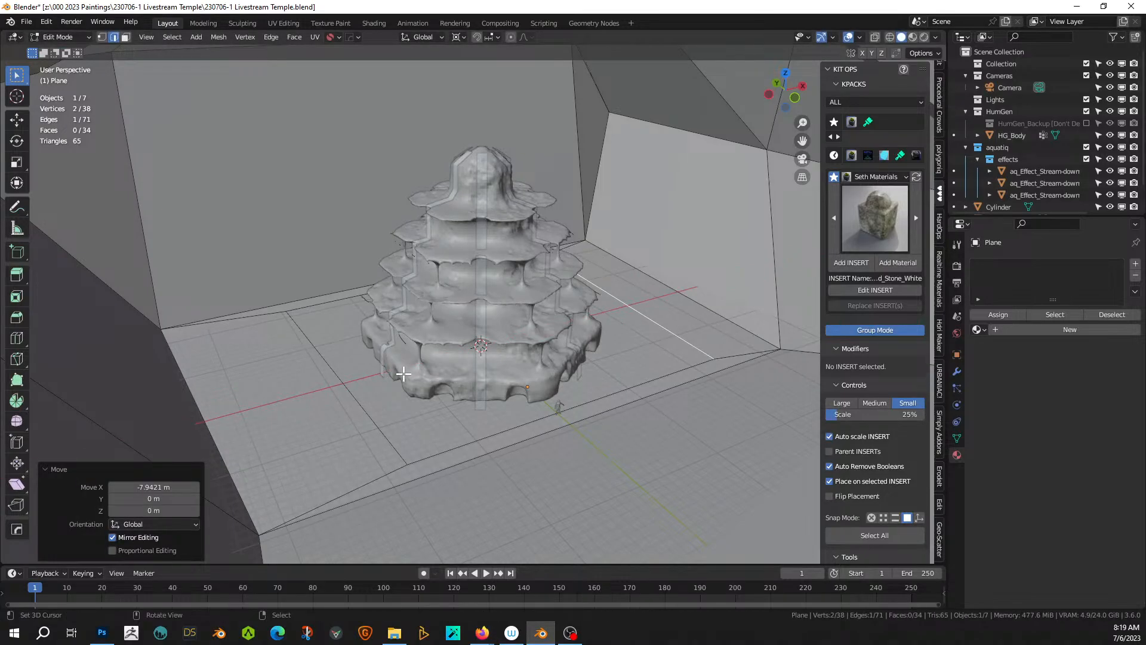
- Bevel the four corner vertices of the inset floor face with a width of about 0.187 m and 3 segments
key("alt+a")
key("1")
right_click(291, 311)
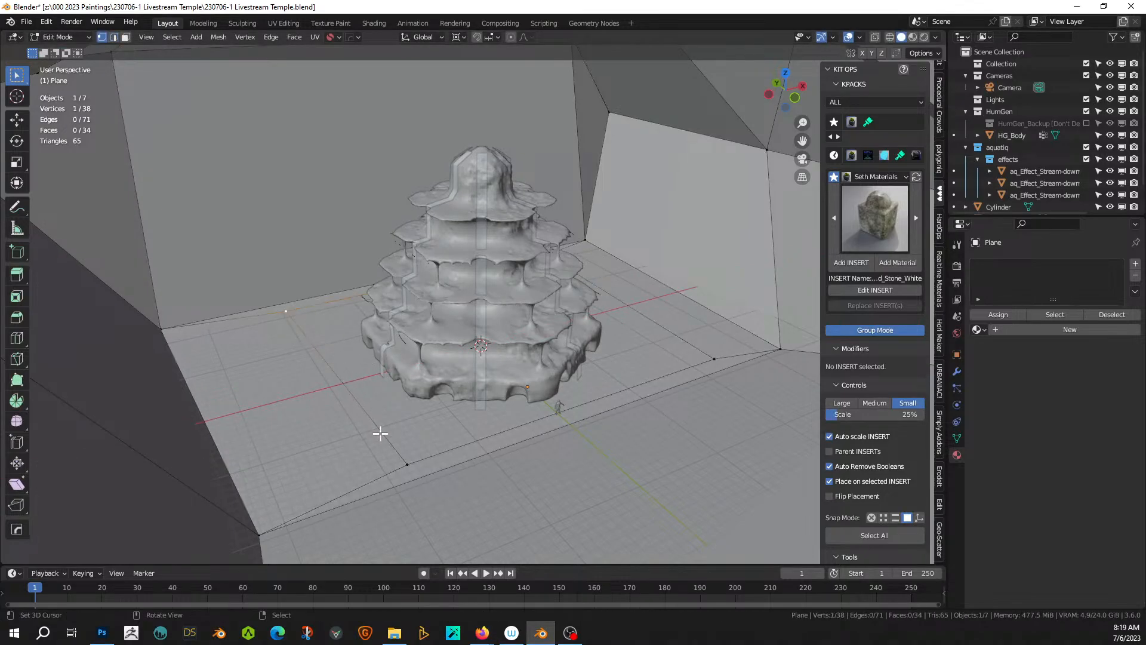
middle_click_drag(713, 358, 760, 287)
right_click(651, 273, "shift")
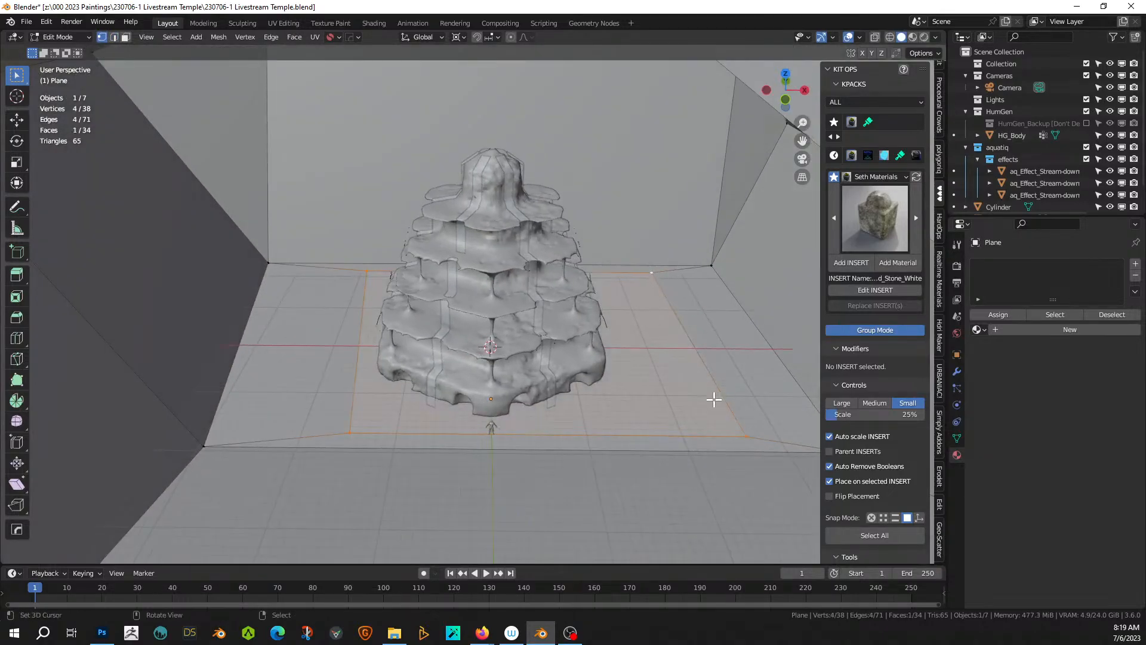
key("ctrl+shift+b")
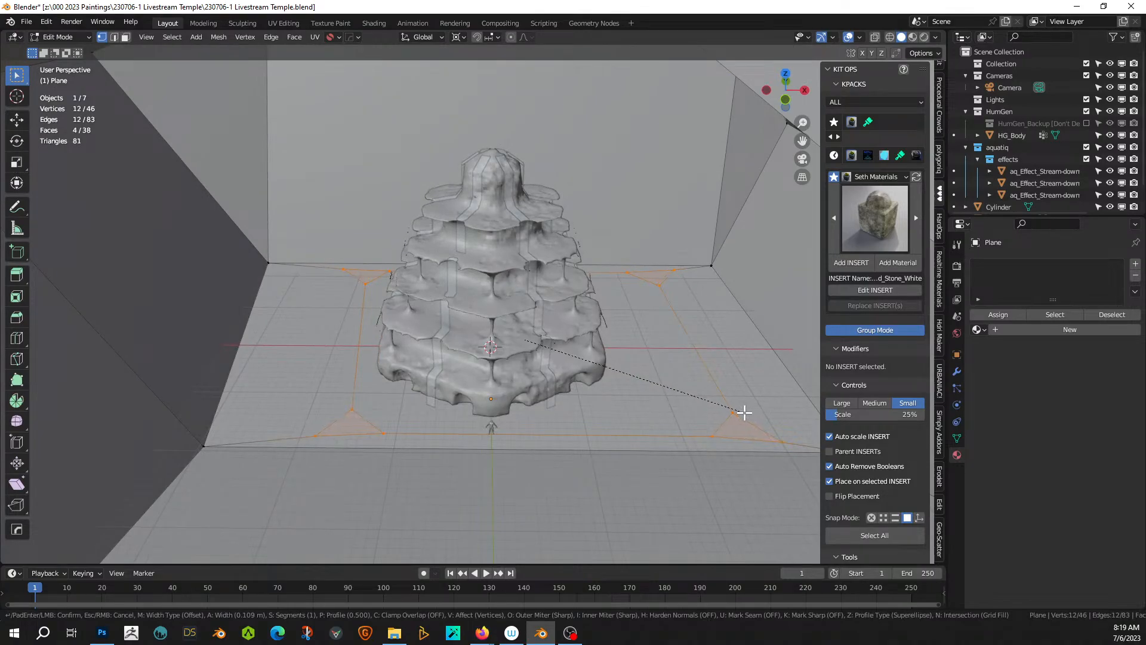
scroll(751, 417, "up", 2)
left_click(761, 421)
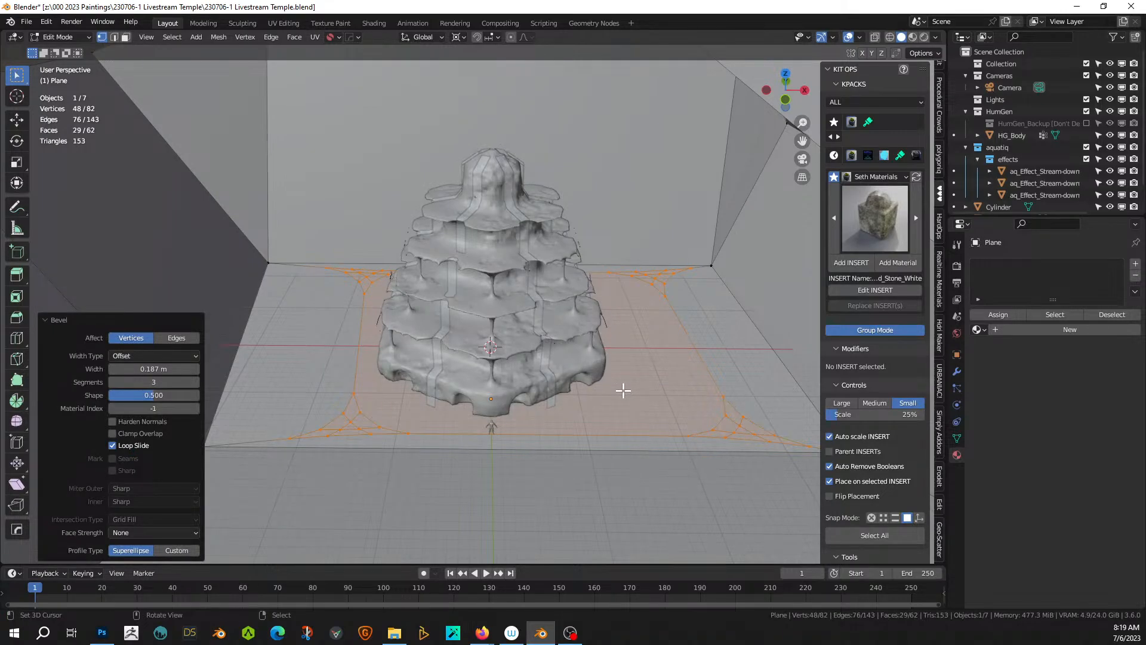
- Move the bevelled floor patch beneath the temple about 4.9 m along negative X
key("g")
key("x")
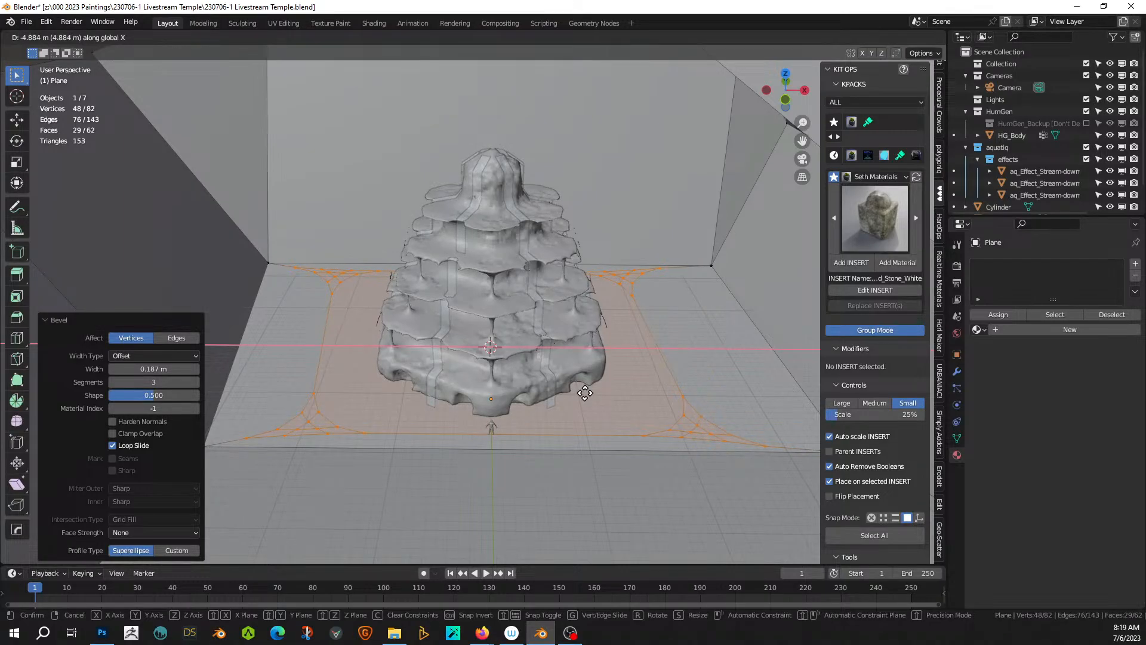
left_click(585, 393)
- Select the rounded floor face beneath the temple and try extruding and insetting it with zero offset
middle_click_drag(585, 393, 610, 359)
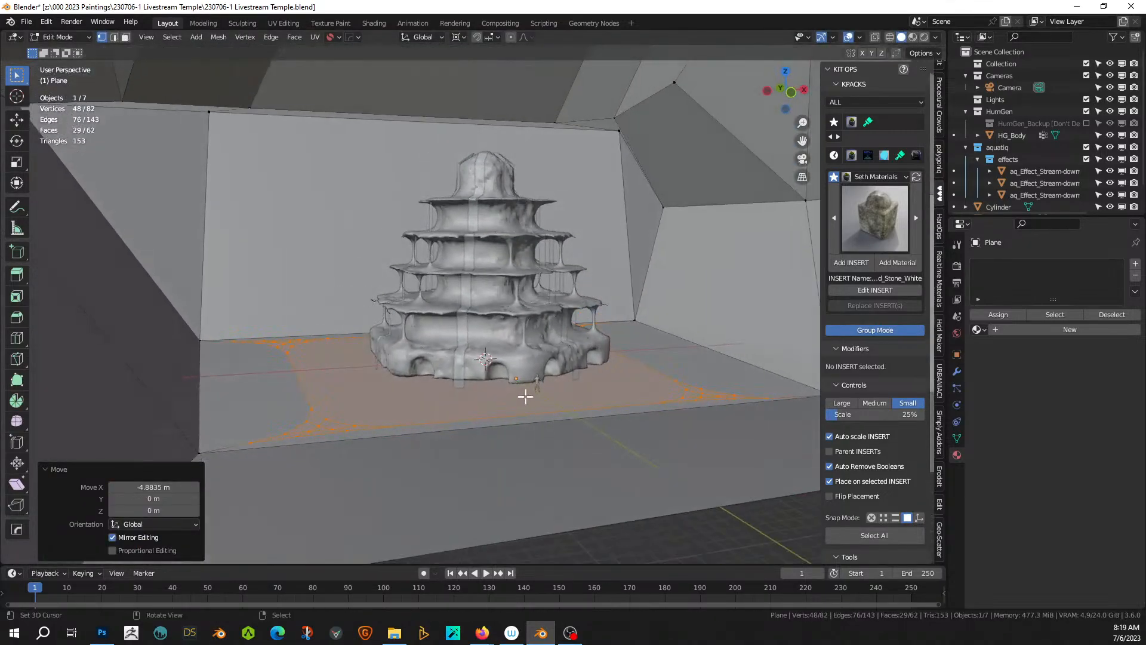
key("3")
left_click(400, 375)
key("e")
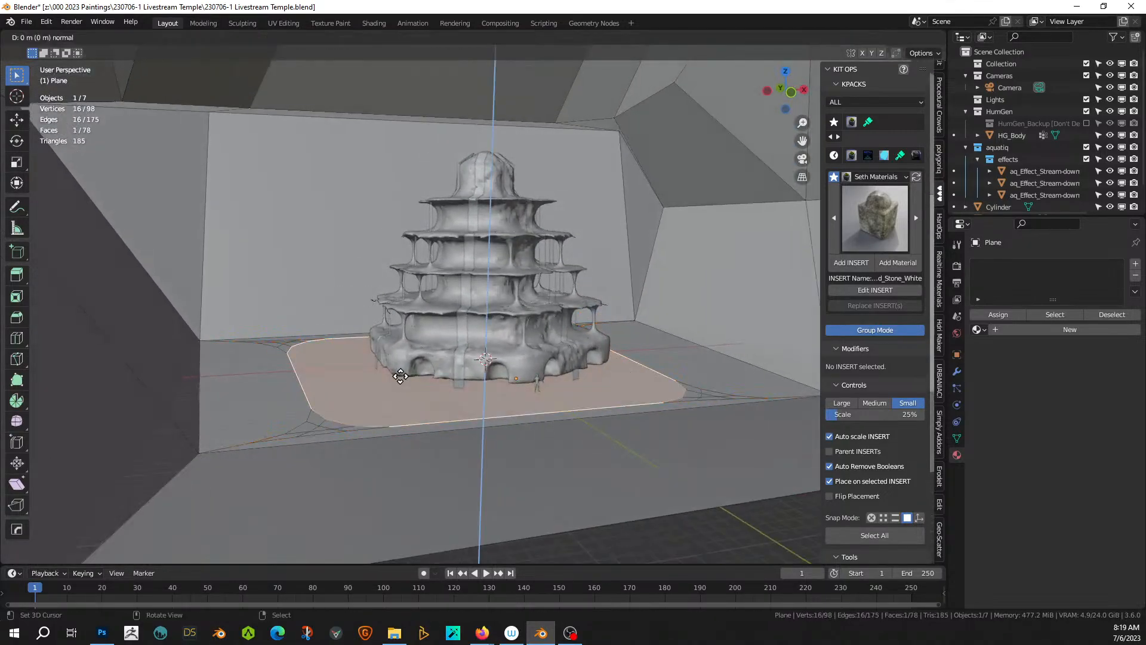
right_click(400, 375)
key("i")
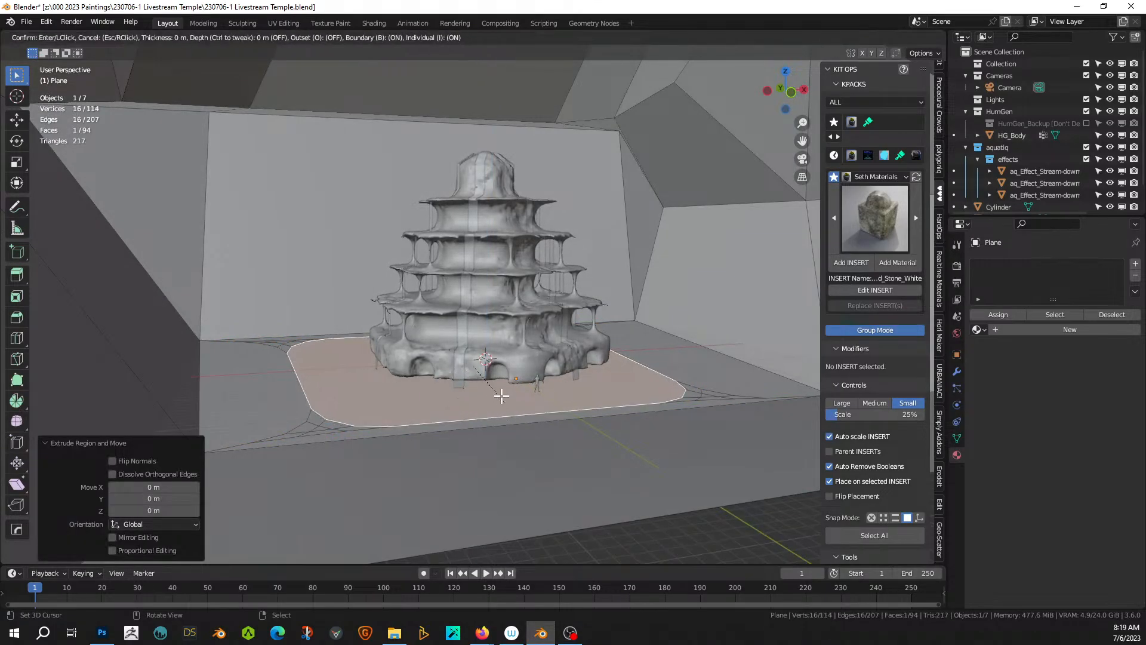
left_click(501, 395)
- Inset the rounded floor face by about 0.073 m with Select Outer enabled so the surrounding ring is selected
middle_click_drag(502, 388, 614, 442)
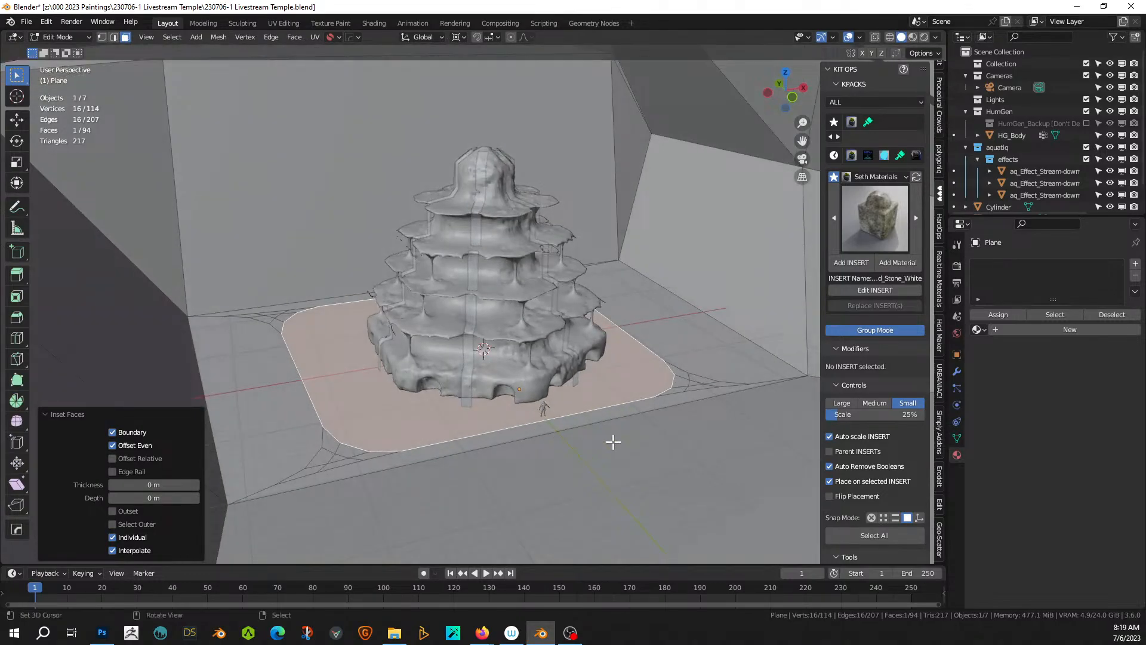
key("i")
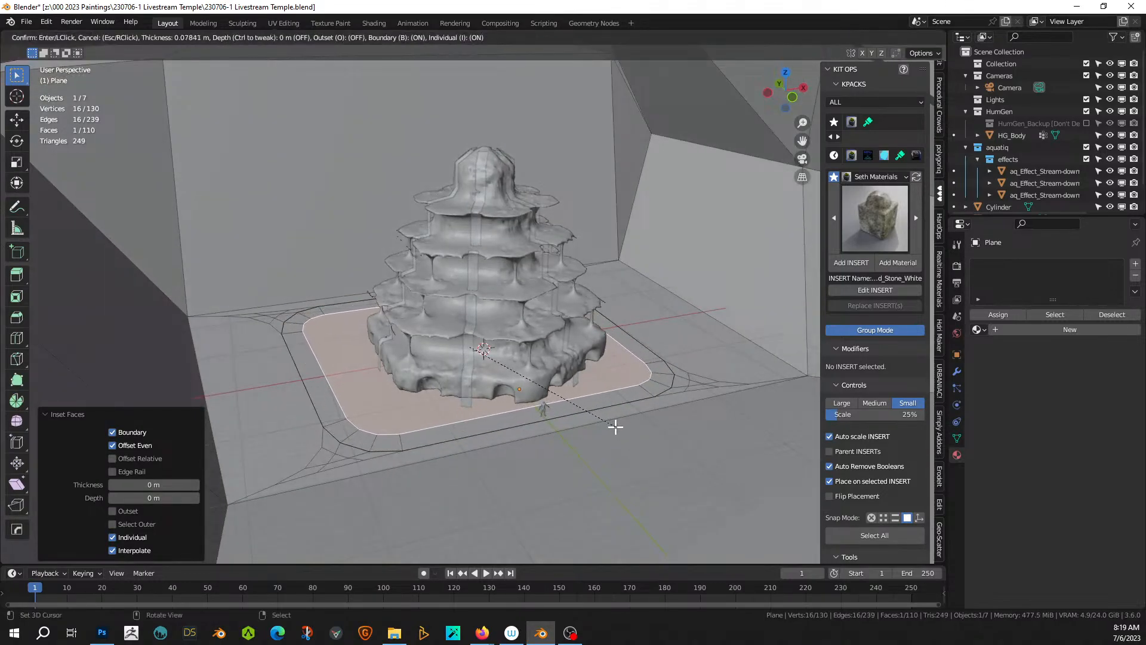
left_click(617, 427)
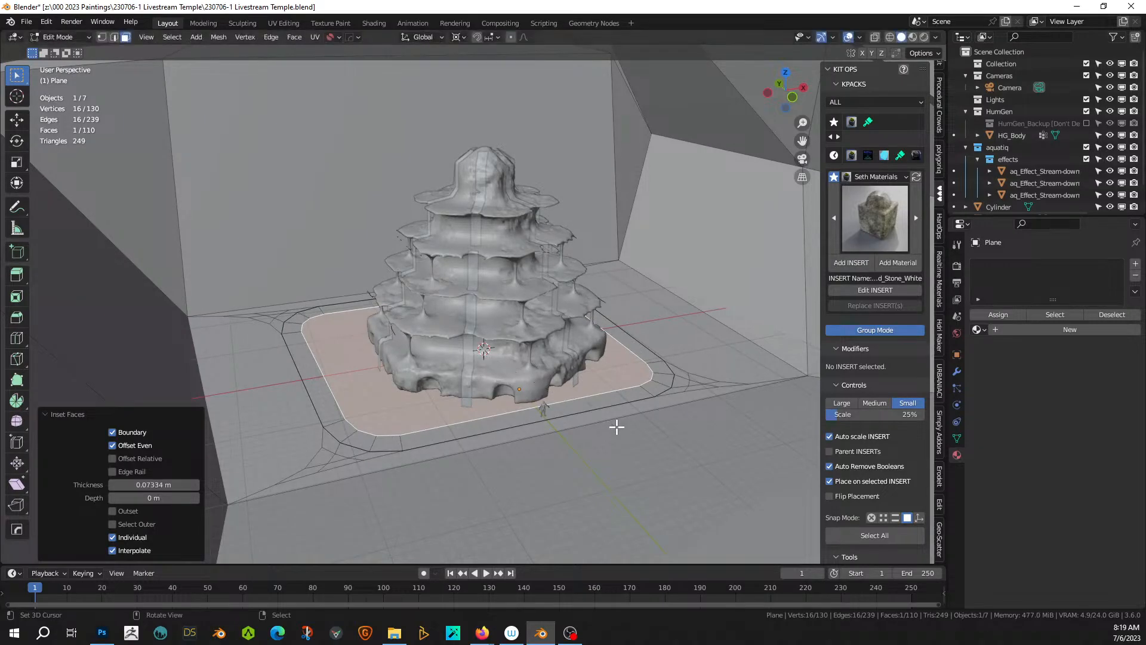
left_click(131, 524)
- Extrude the ring of floor faces around the temple about 3.2 m downward to form a channel, and return to Object Mode
middle_click_drag(471, 476, 474, 468)
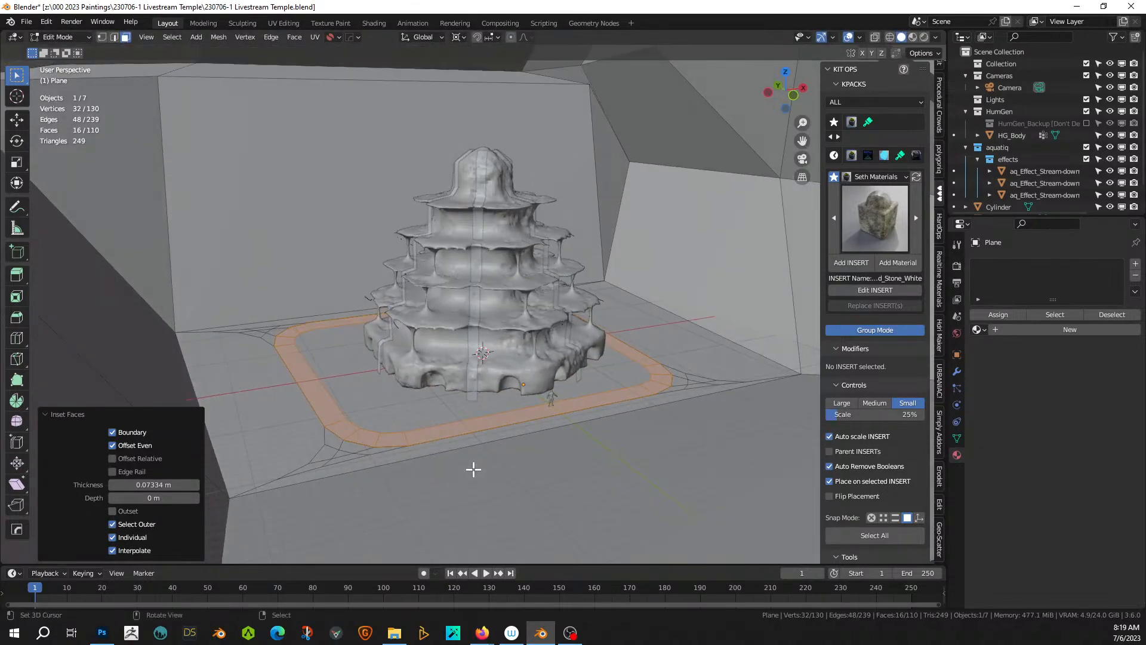
key("g")
key("z")
key("z")
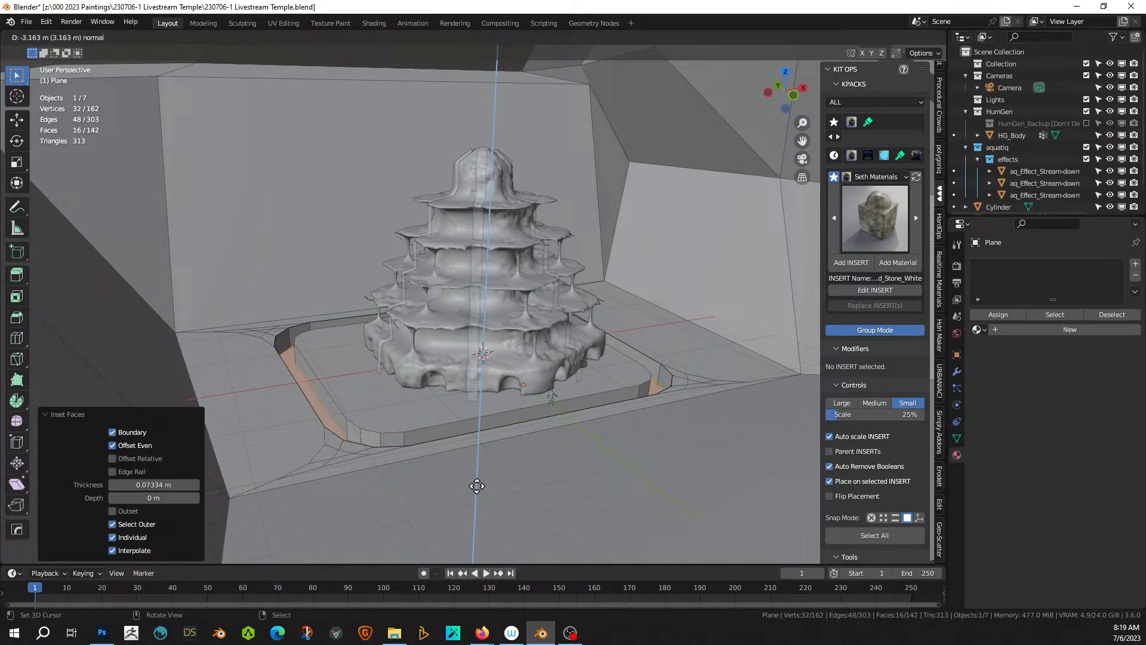
left_click(477, 487)
key("Tab")
middle_click_drag(478, 485, 432, 442)
scroll(485, 472, "up", 6)
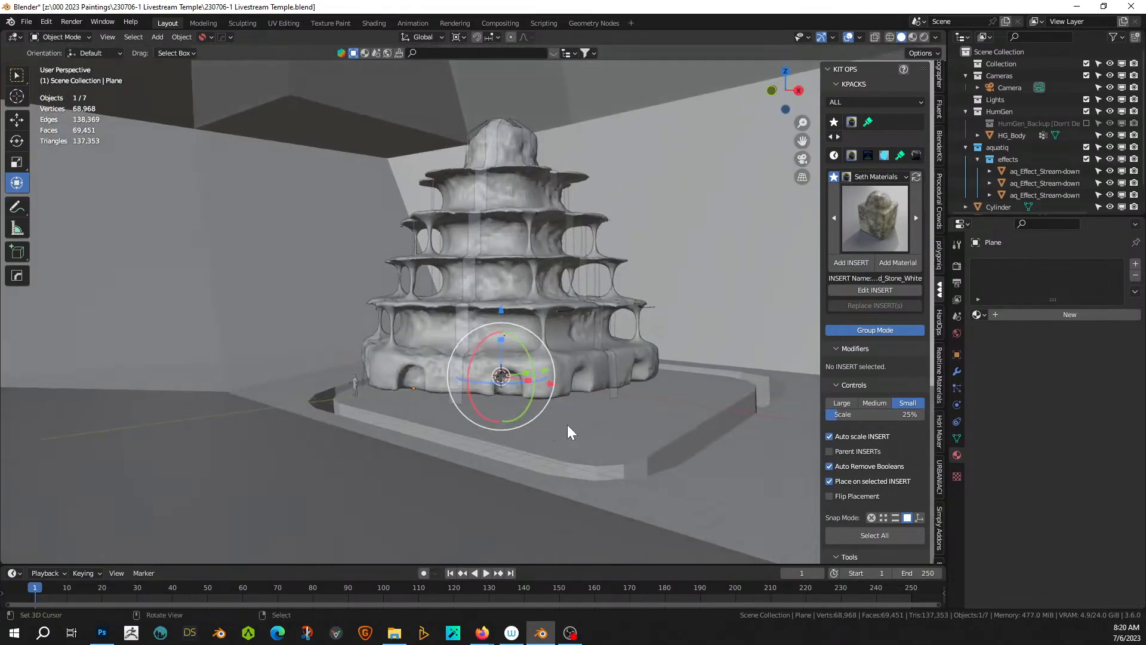
- Flatten the platform face beneath the temple by scaling it to 0 along global Z in Edit Mode
key("3")
key("Tab")
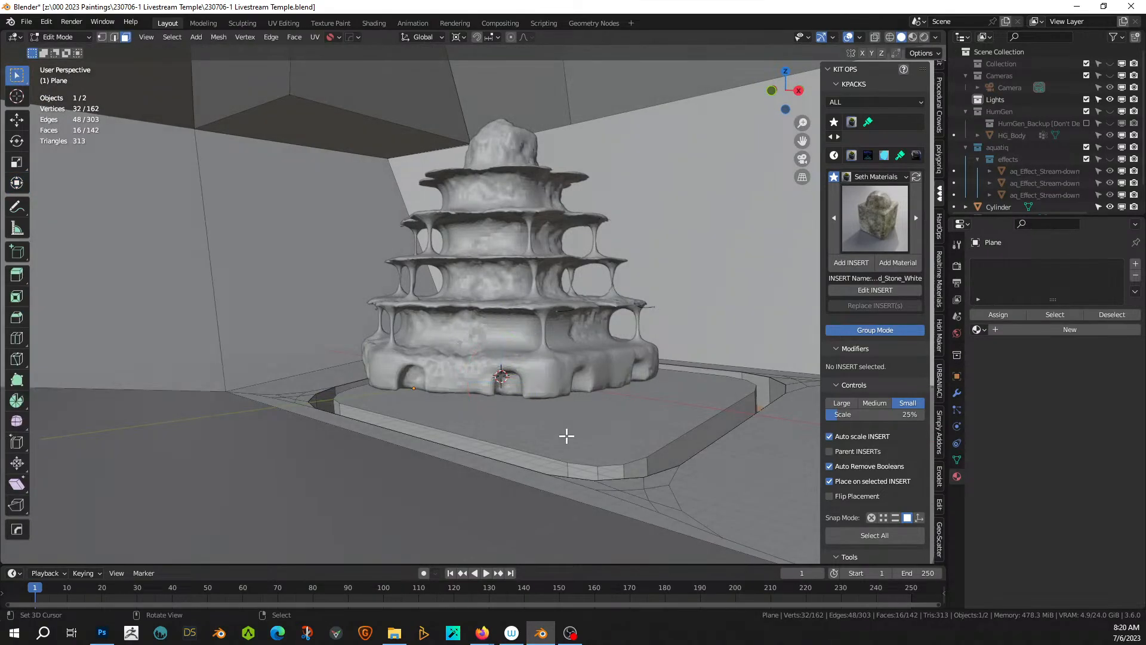
left_click(566, 435)
key("s")
key("z")
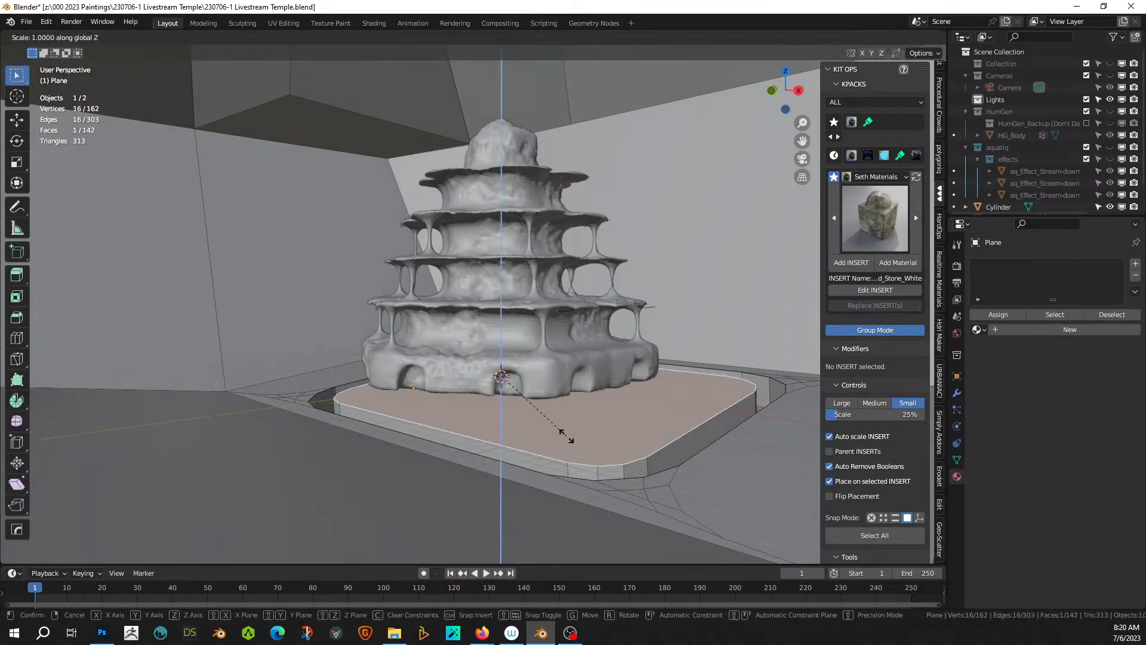
key("0")
key("Return")
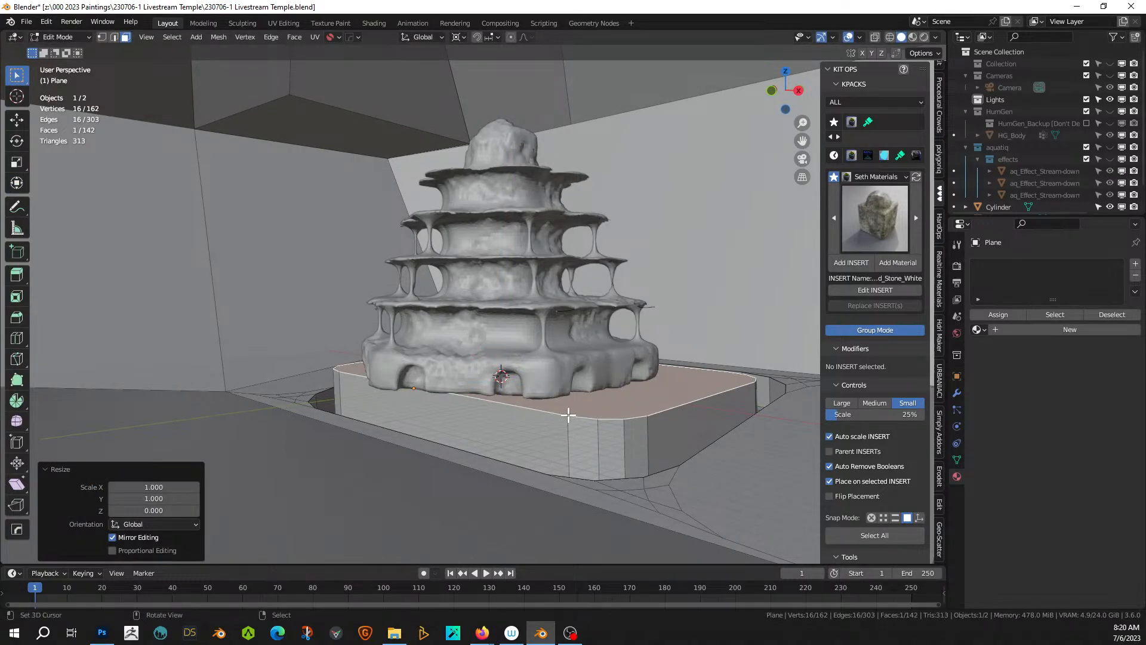
- Enlarge the platform face to about 1.1 times its size and move it about 3.1 m along negative Y
mouse_move(570, 405)
middle_mouse_down()
mouse_move(558, 402)
mouse_move(567, 413)
middle_mouse_up()
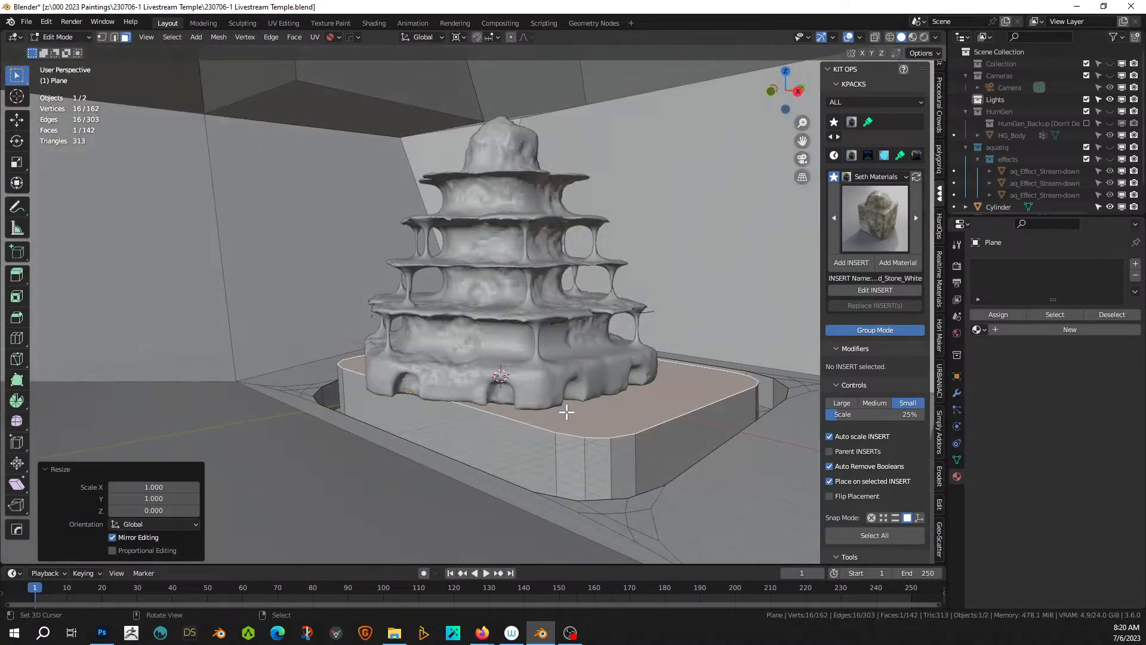
key("s")
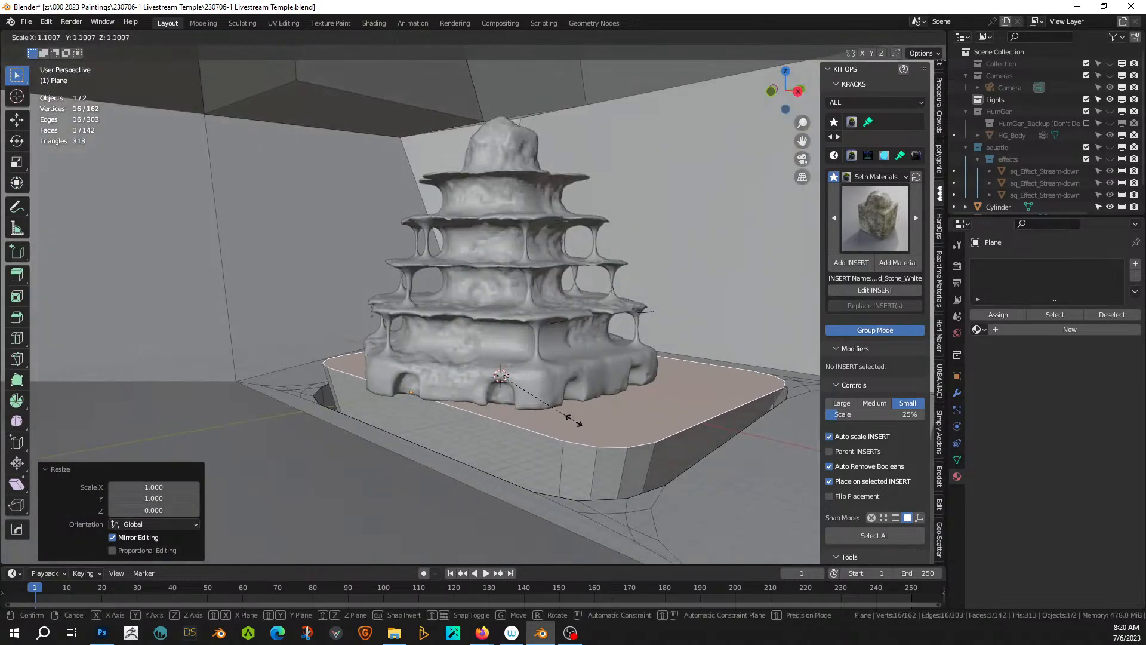
left_click(572, 420)
key("g")
key("y")
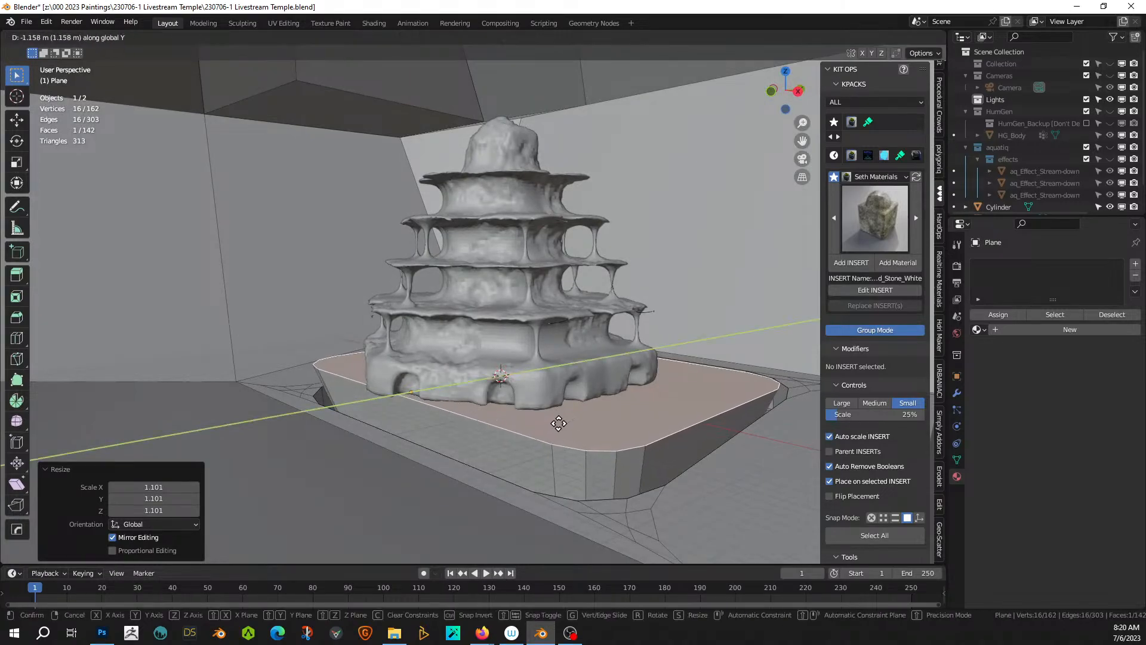
left_click(546, 430)
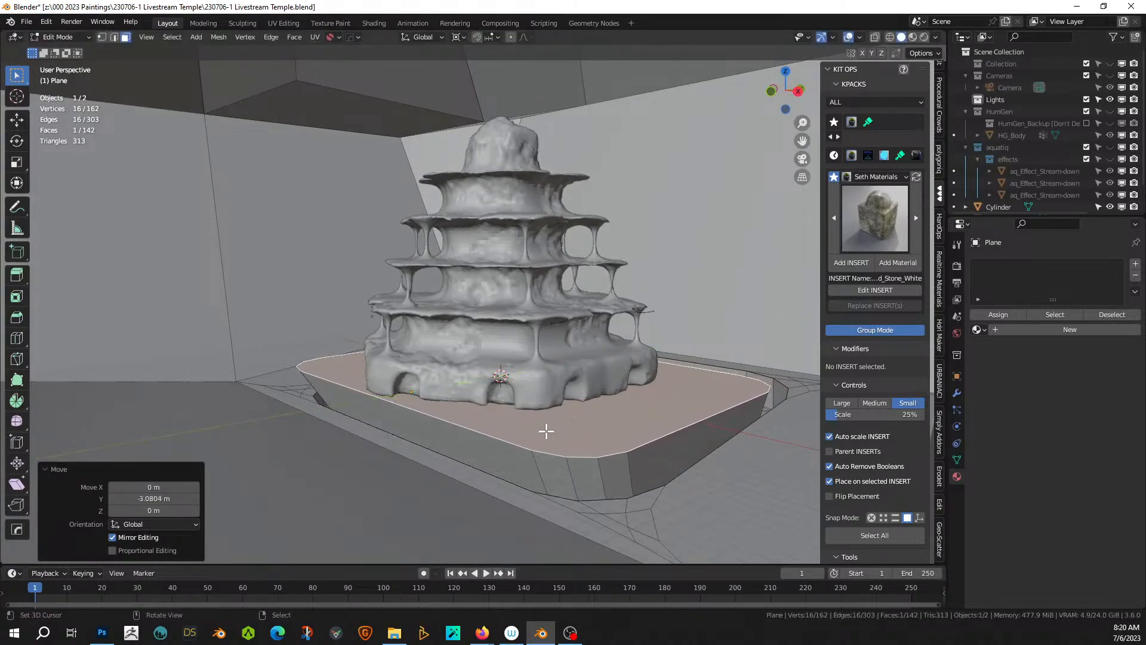
- Return to Object Mode and move the whole cave plane about 3.1 m along negative Y beneath the temple
middle_click_drag(545, 430, 522, 437)
middle_click_drag(521, 437, 629, 471)
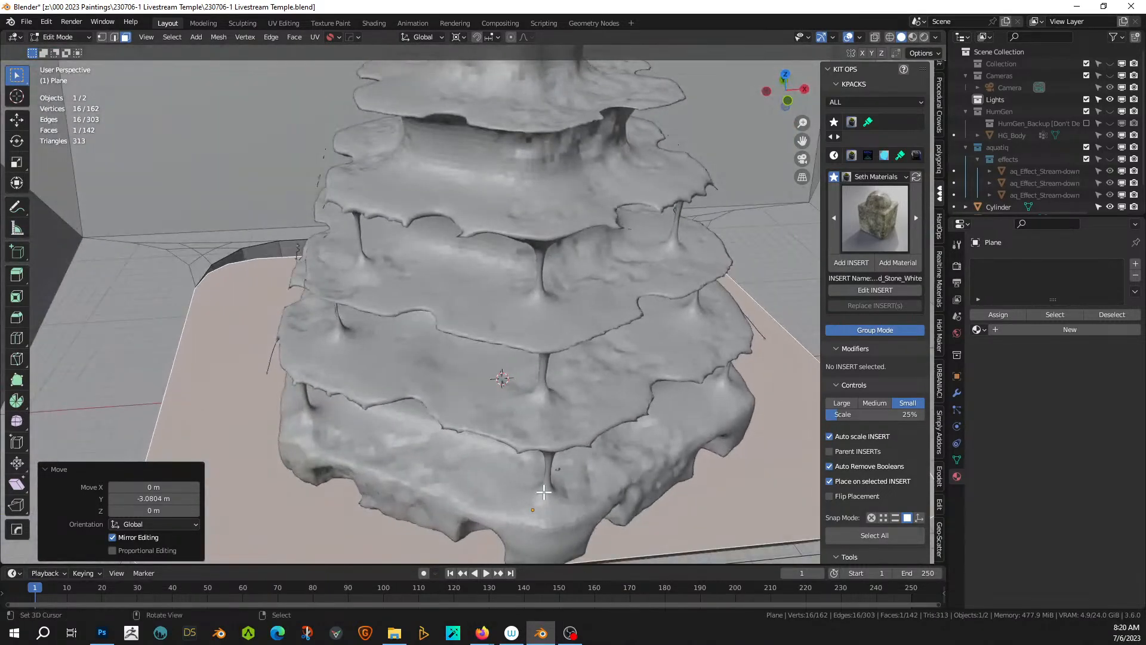
scroll(544, 492, "down", 5)
middle_click_drag(543, 487, 648, 483)
key("Tab")
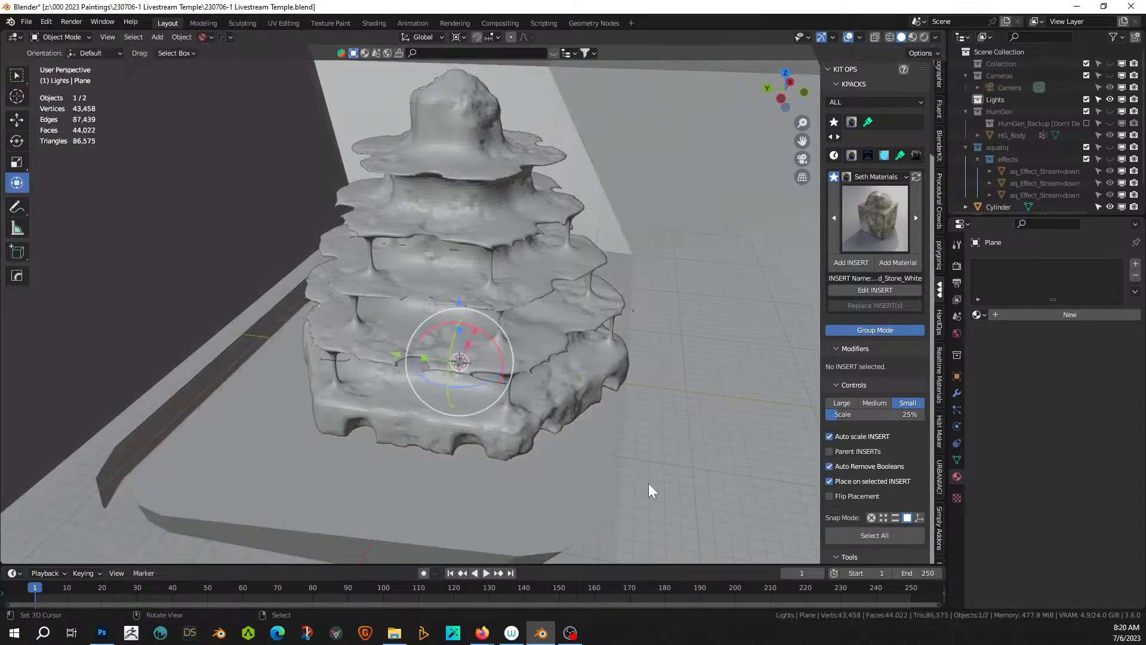
key("g")
key("y")
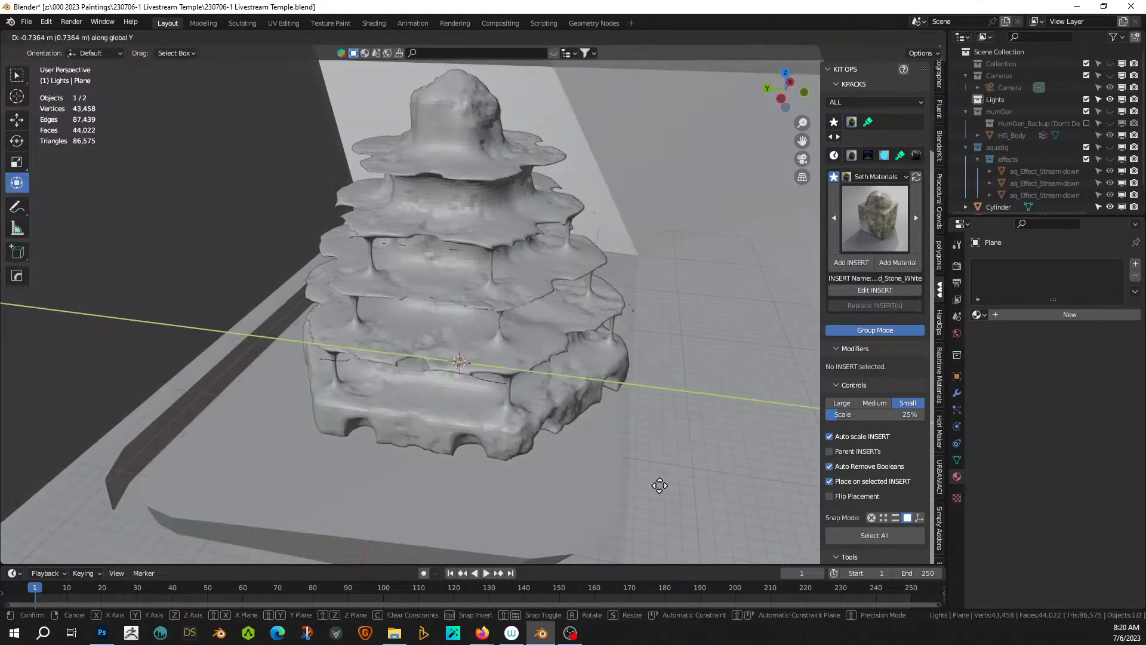
left_click(678, 486)
middle_click_drag(675, 486, 502, 457)
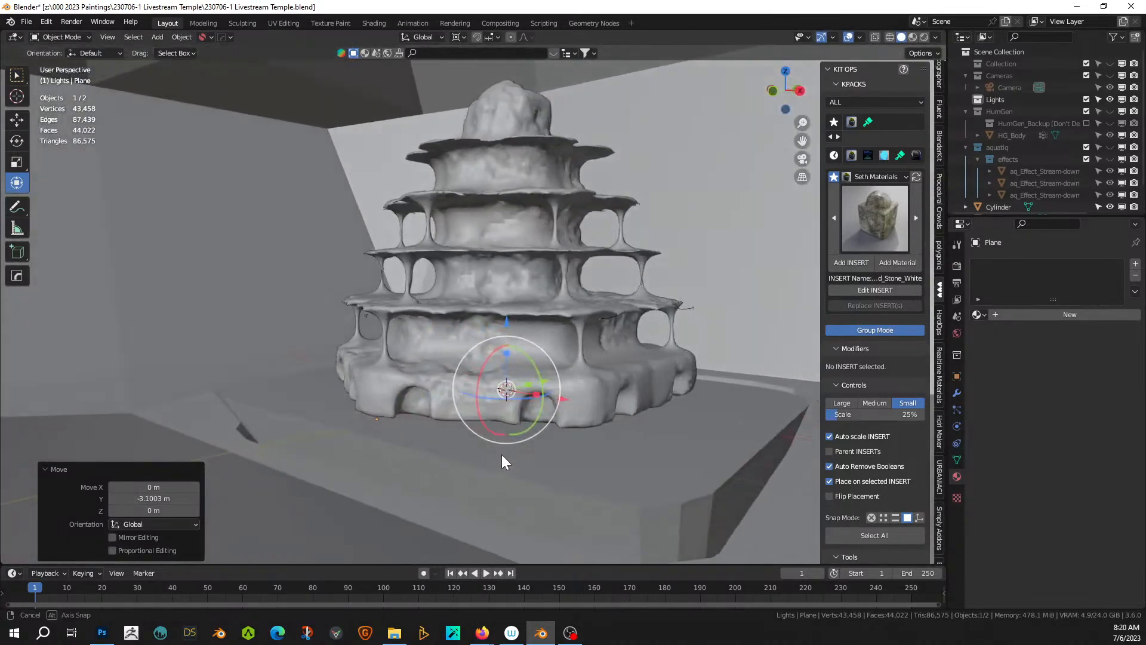
- Unhide the aquatiq and effects collections and save the file
left_click(1111, 148)
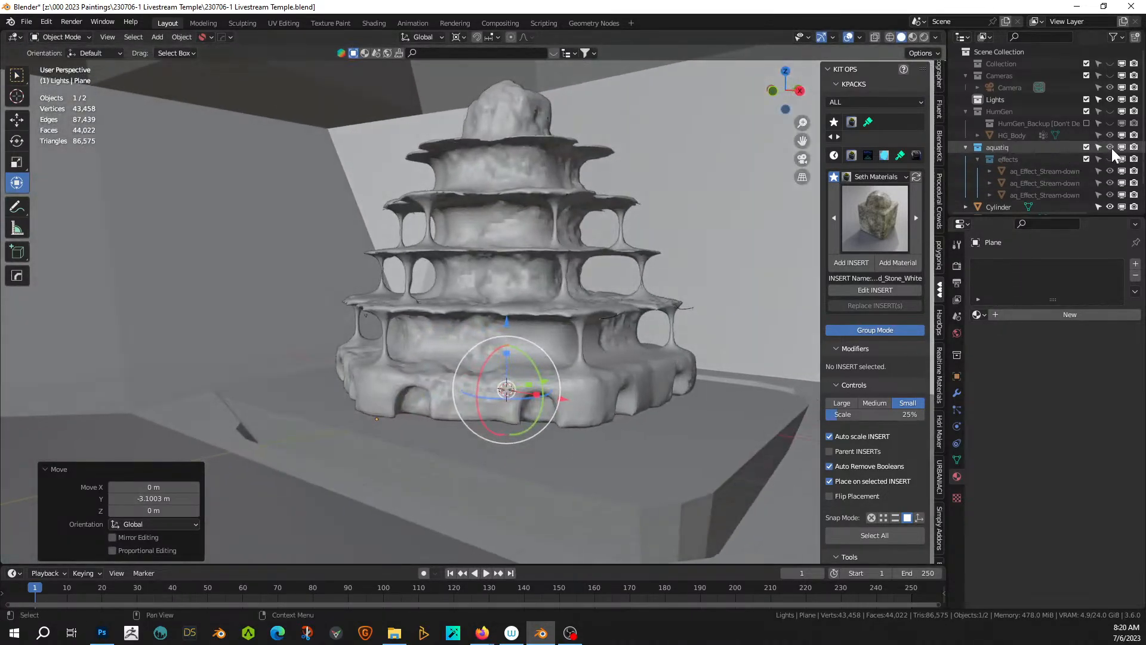
left_click(1110, 159)
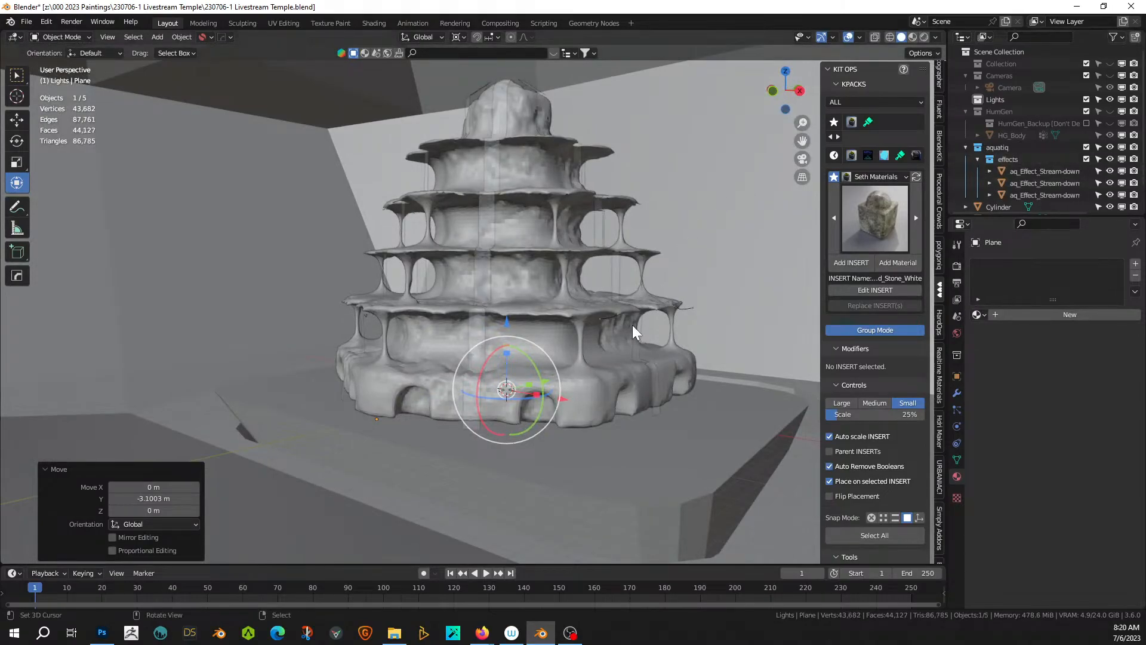
scroll(565, 363, "down", 6)
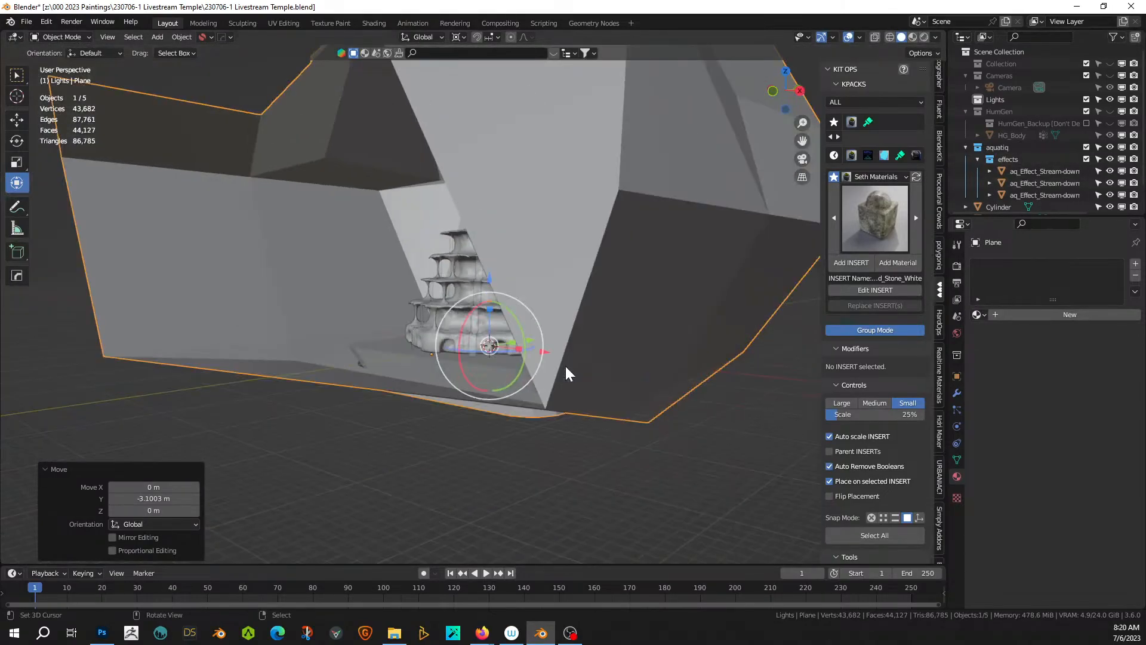
middle_click_drag(460, 300, 1026, 409)
key("ctrl+s")
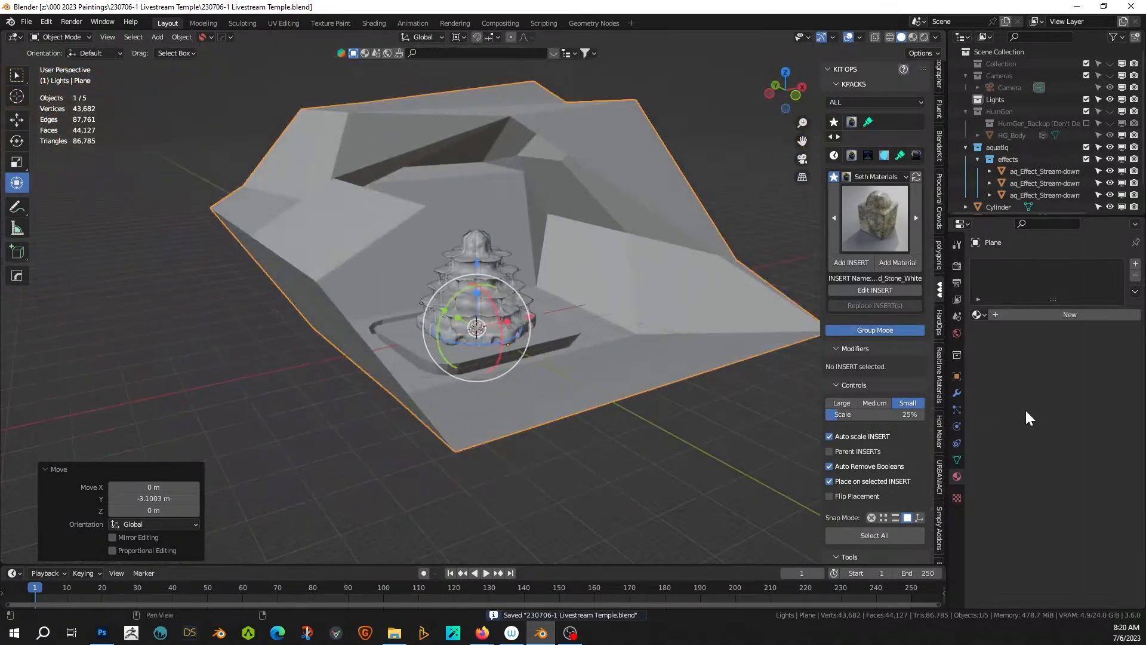
- Add a Geometry Nodes modifier to the cave plane and assign the Terrain node group to it
left_click(957, 392)
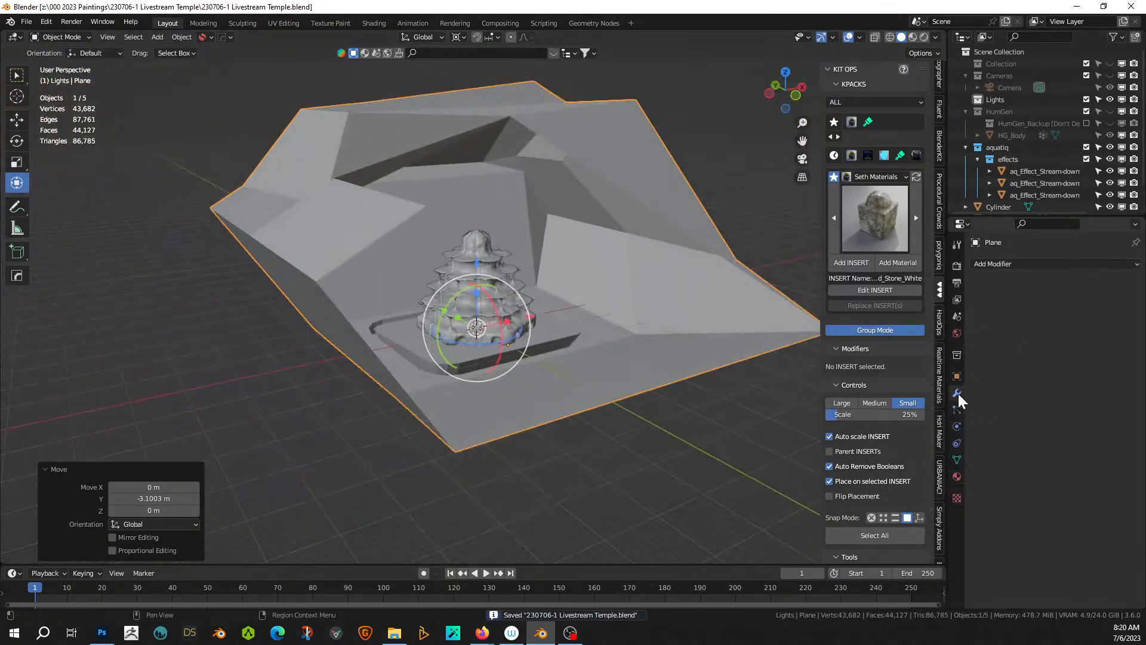
left_click(976, 263)
left_click(910, 376)
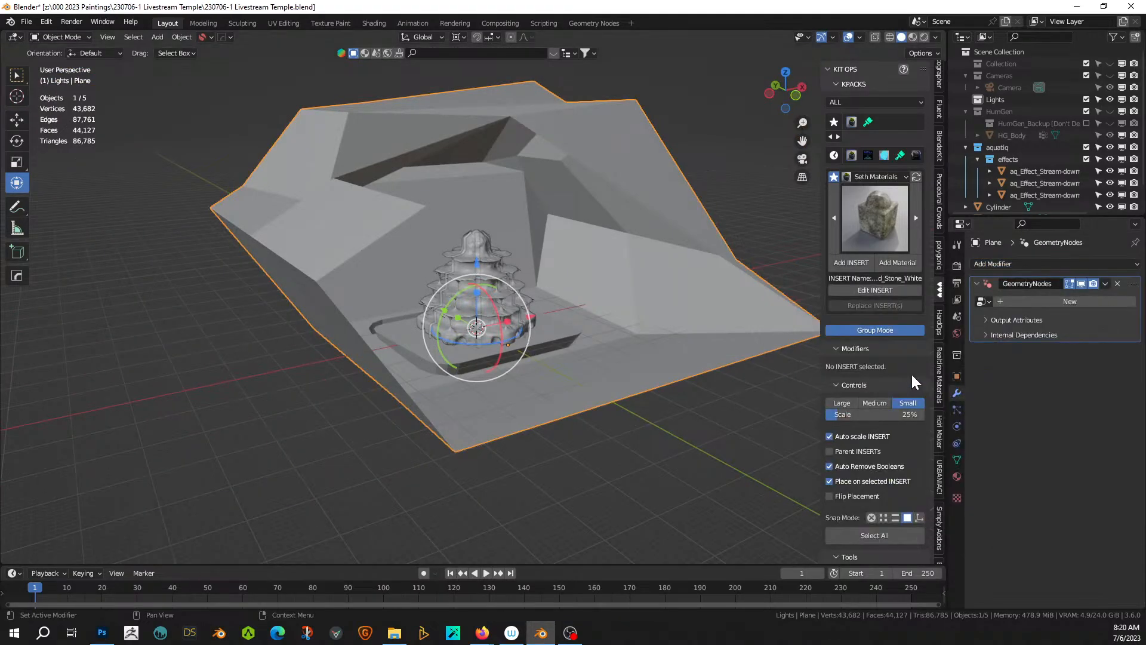
left_click(983, 301)
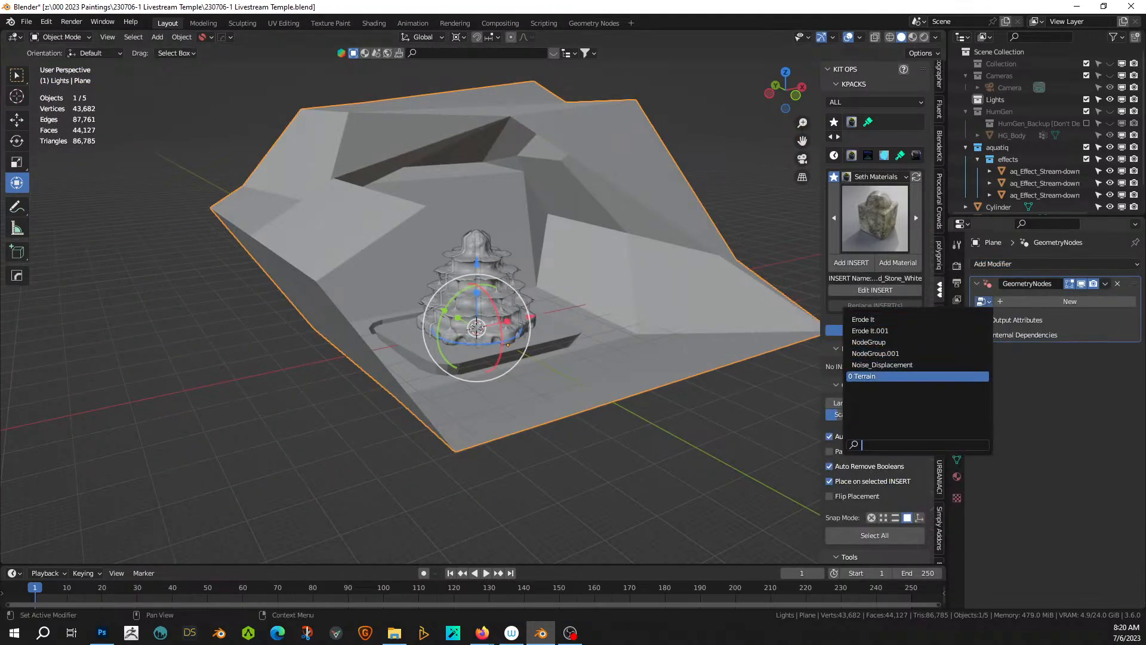
left_click(873, 376)
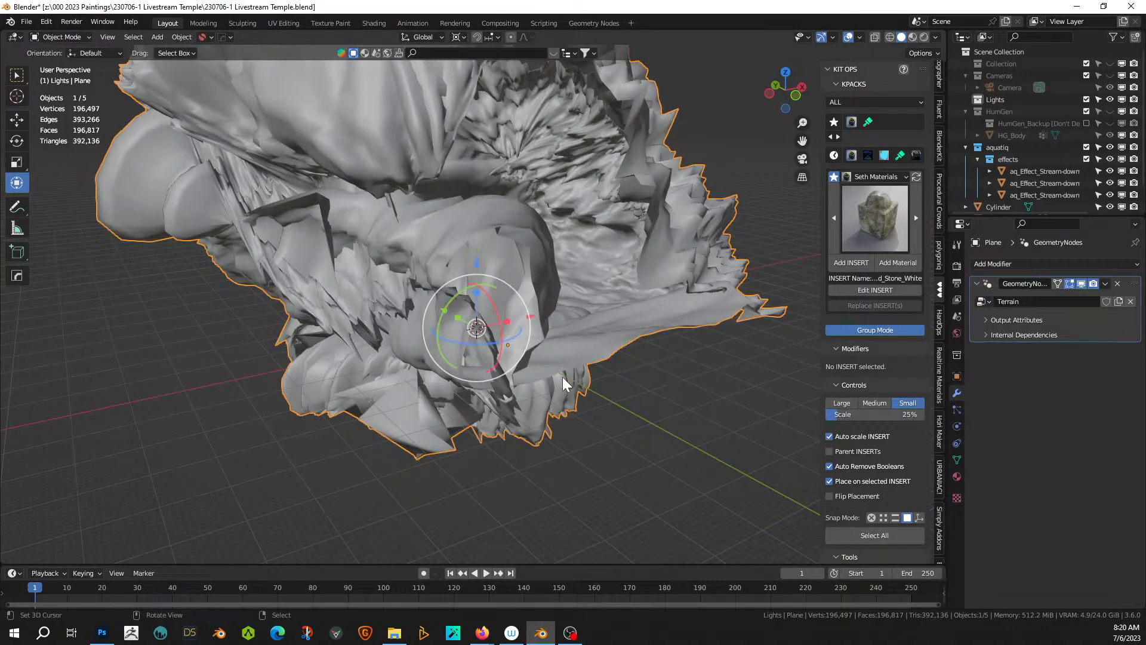
- Apply the rotation and scale of the cave plane and check how the terrain surface displaces around the temple
middle_click_drag(563, 377, 517, 378)
key("ctrl+a")
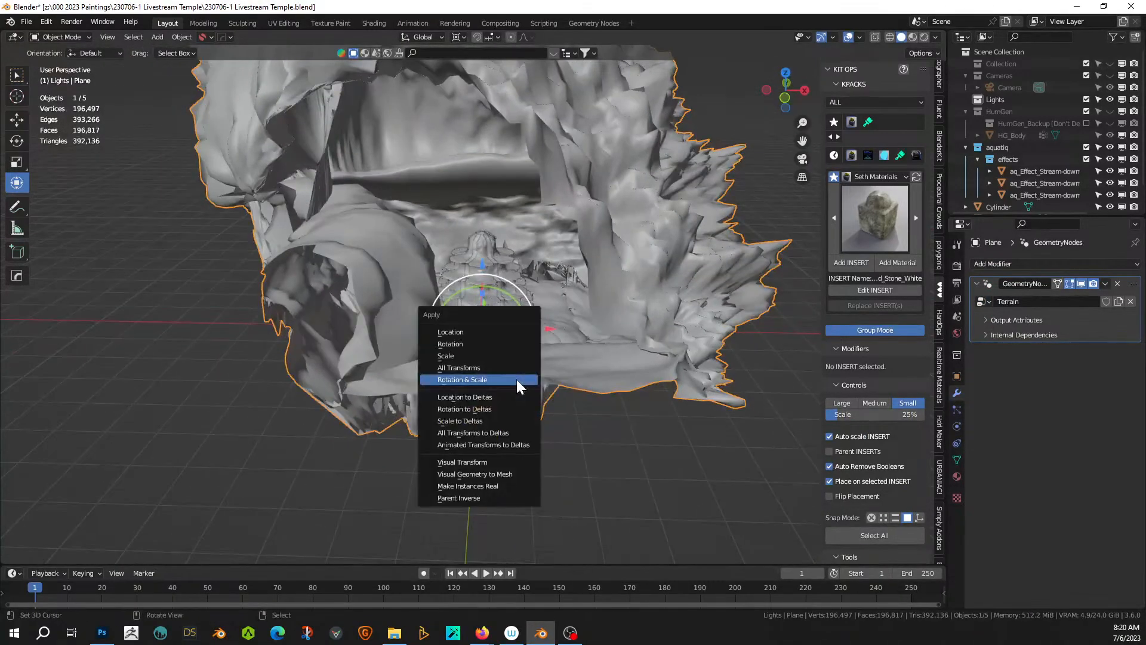
left_click(517, 380)
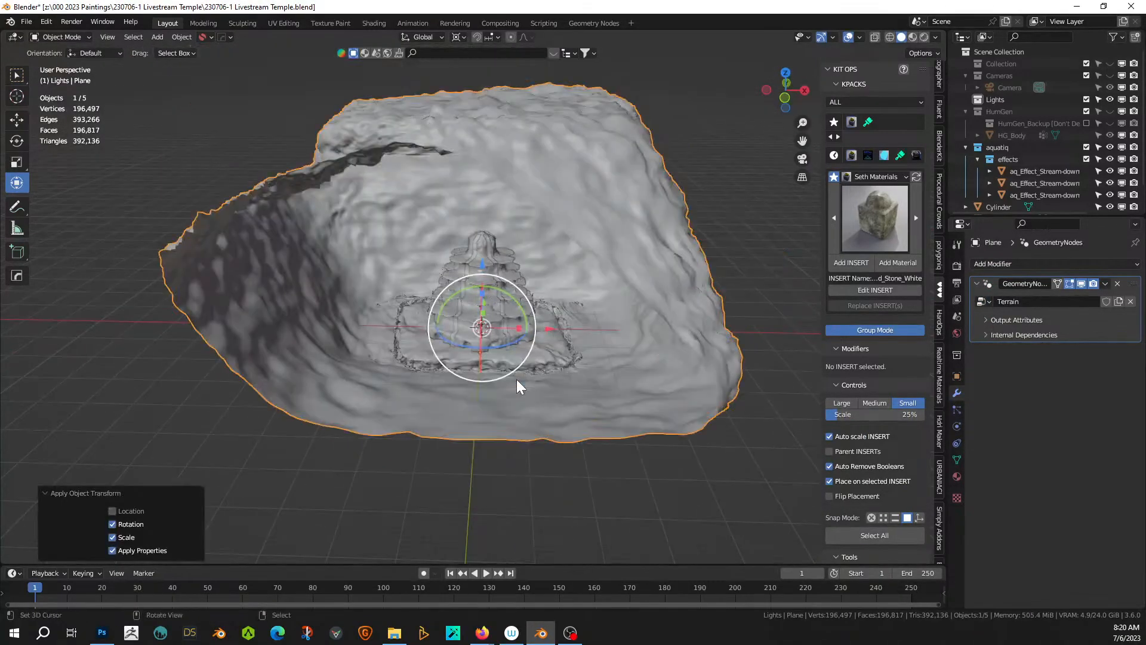
middle_click_drag(517, 379, 584, 391)
scroll(578, 374, "up", 4)
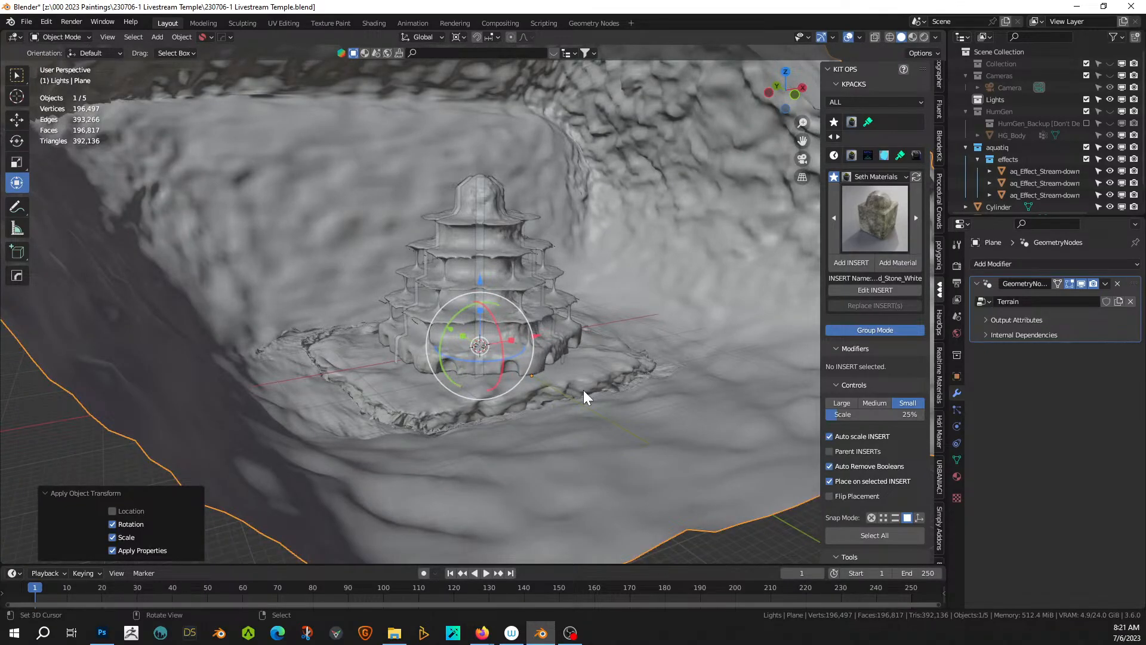
scroll(583, 390, "down", 5)
middle_click_drag(583, 389, 609, 376)
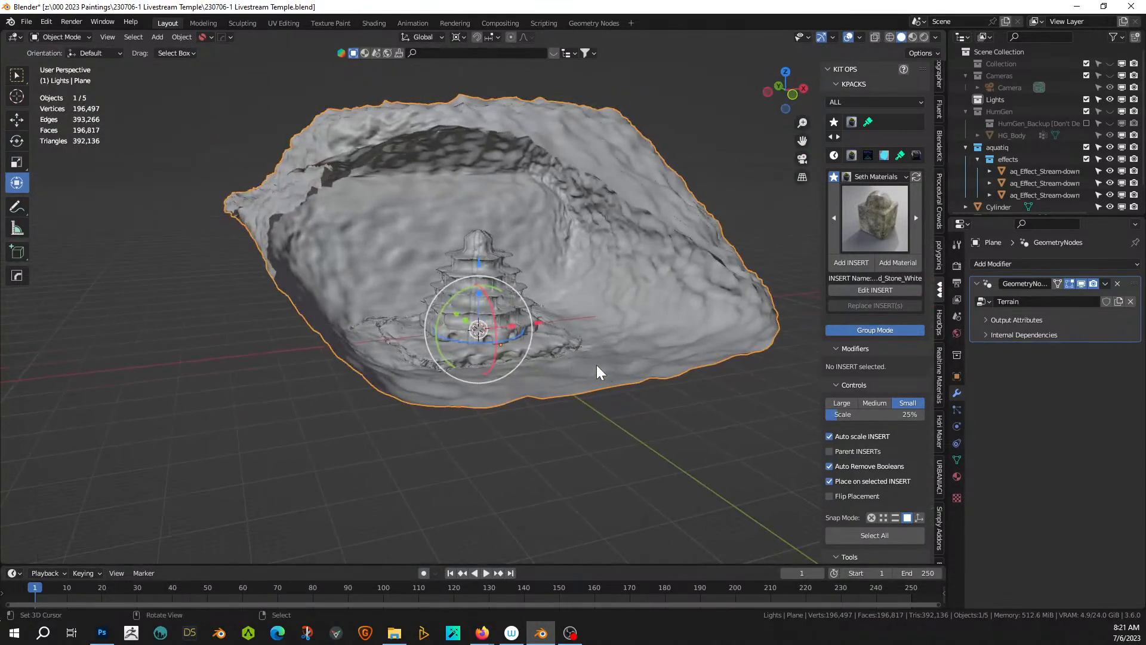
key("Tab")
right_click(571, 385)
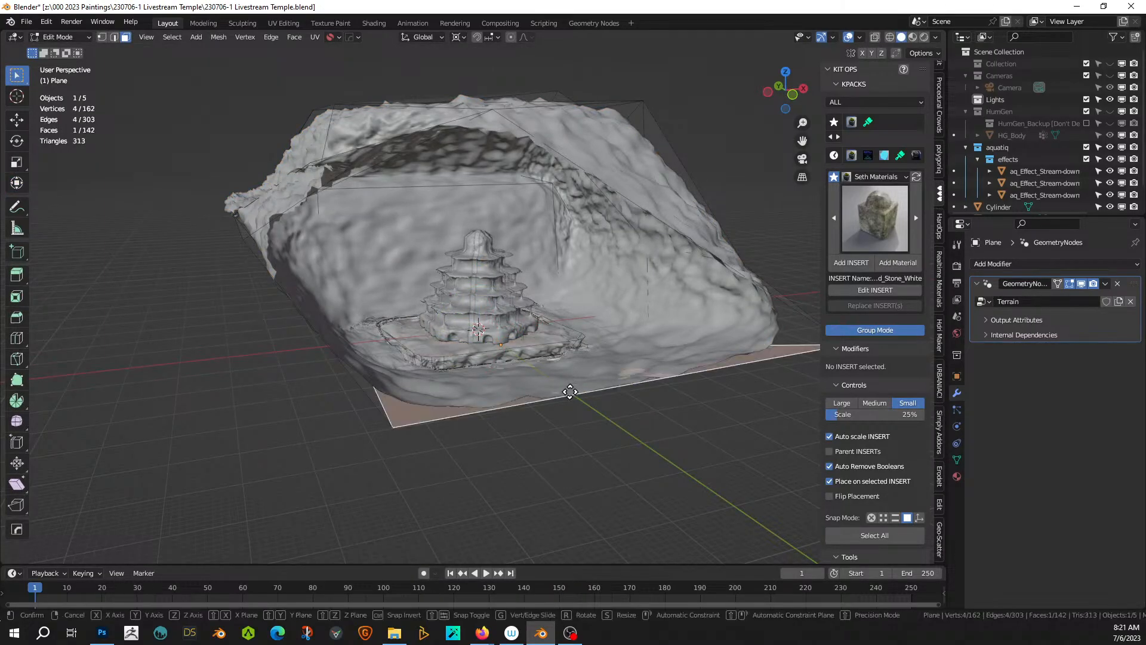
key("g")
key("z")
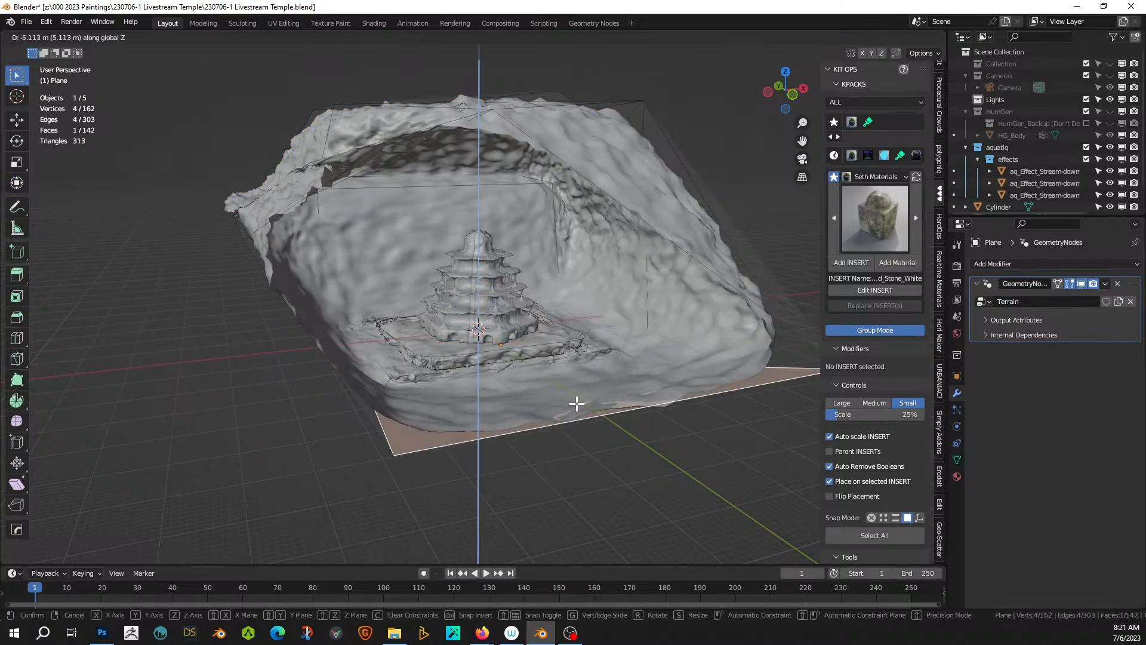
left_click(576, 404)
- Lower the front bottom edge of the cave floor about 8.35 m along Z, then return to Object Mode
key("2")
right_click(576, 393)
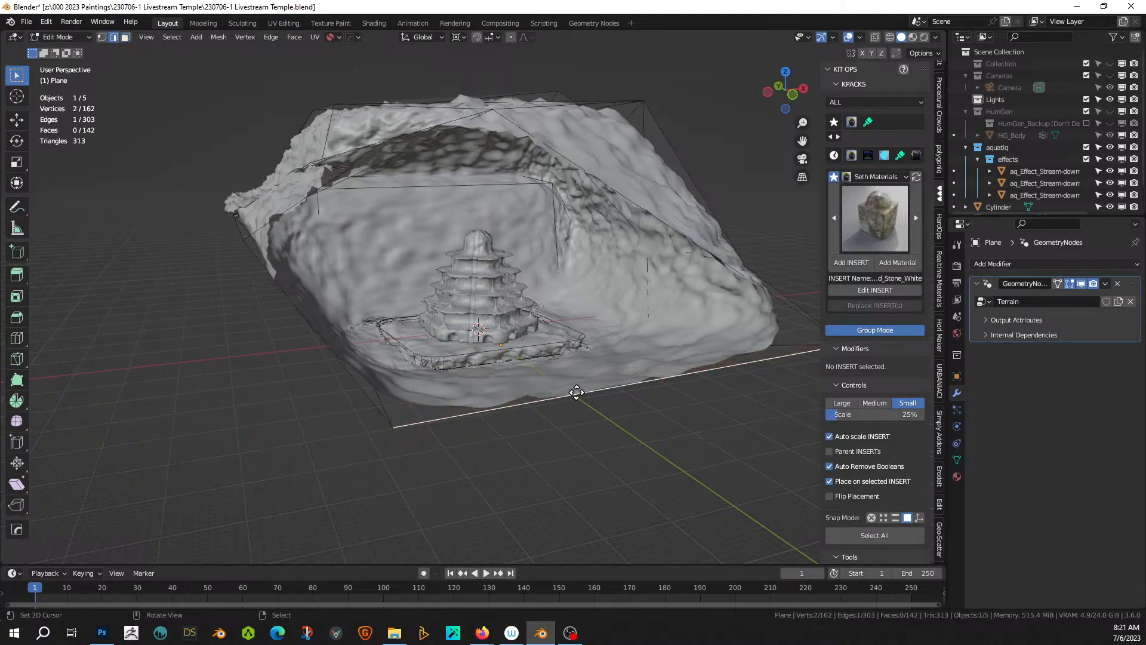
key("g")
key("z")
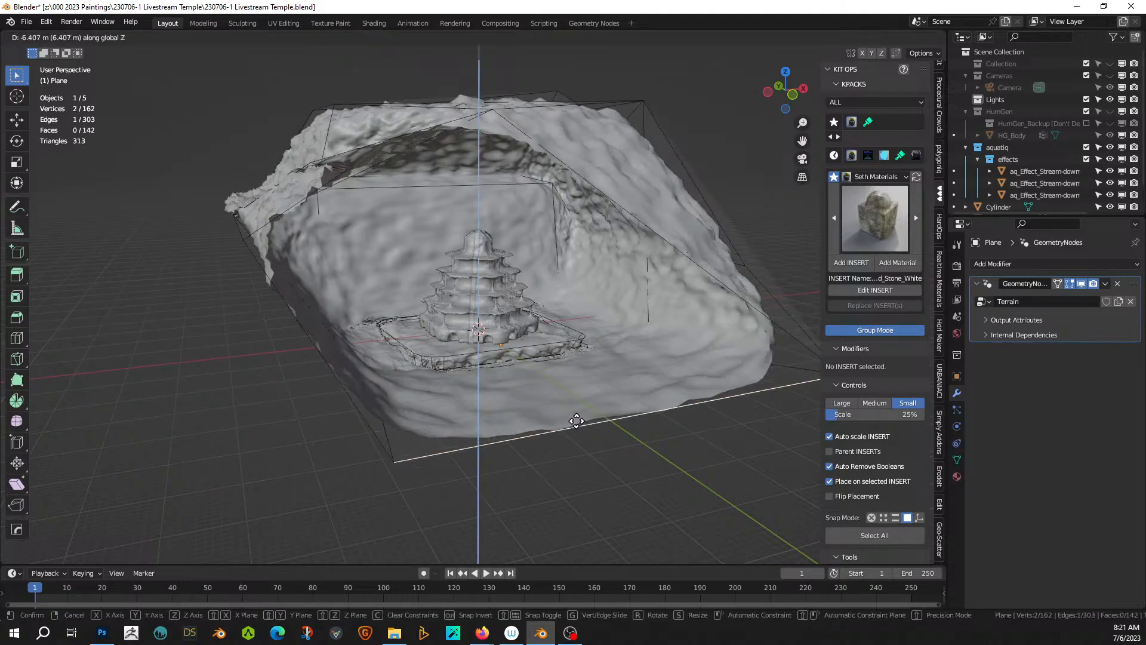
left_click(579, 415)
middle_click_drag(580, 415, 530, 440)
scroll(518, 474, "down", 5)
scroll(529, 442, "down", 2)
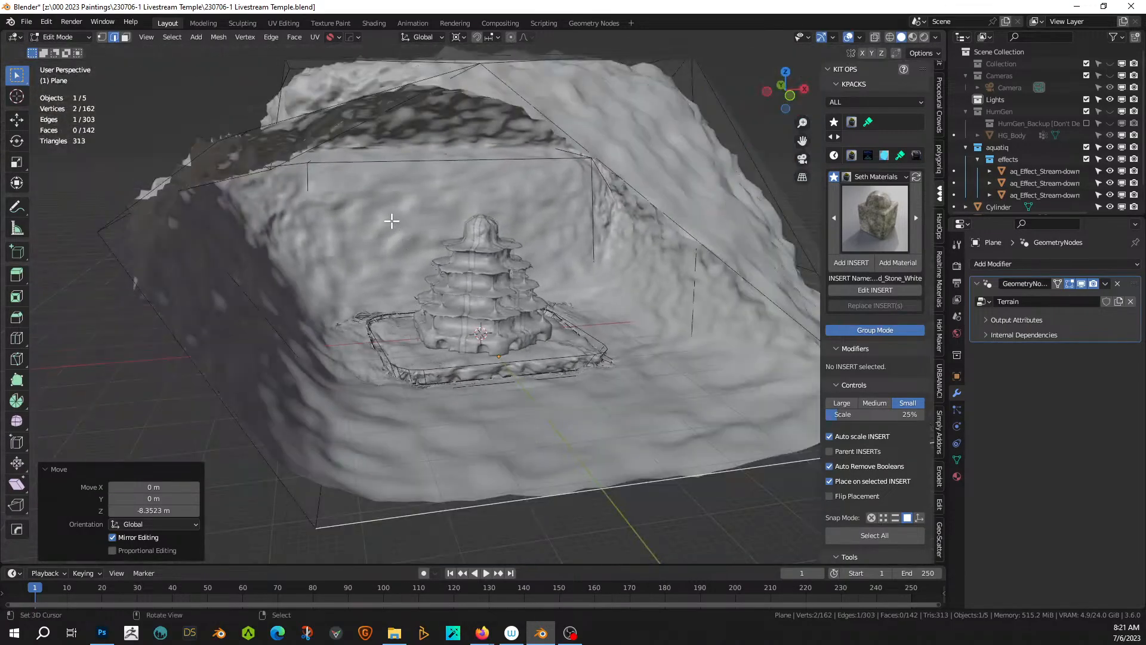
key("Tab")
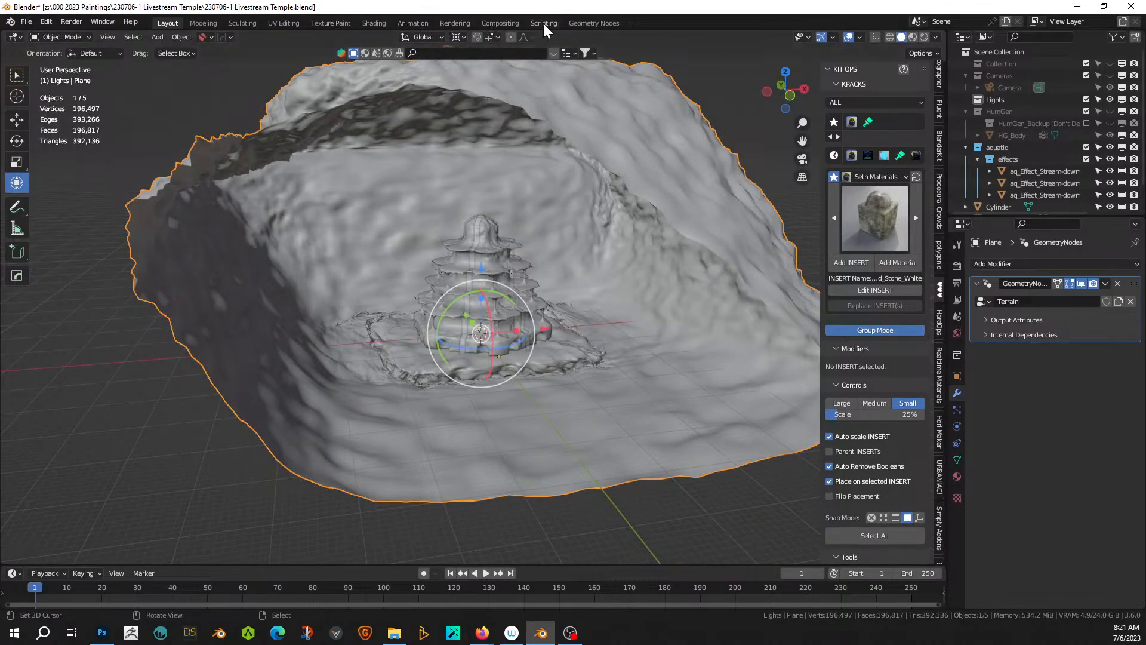
- Open the Terrain node tree in the Geometry Nodes workspace and set the Cliff displacement node's Strength to 3
left_click(591, 24)
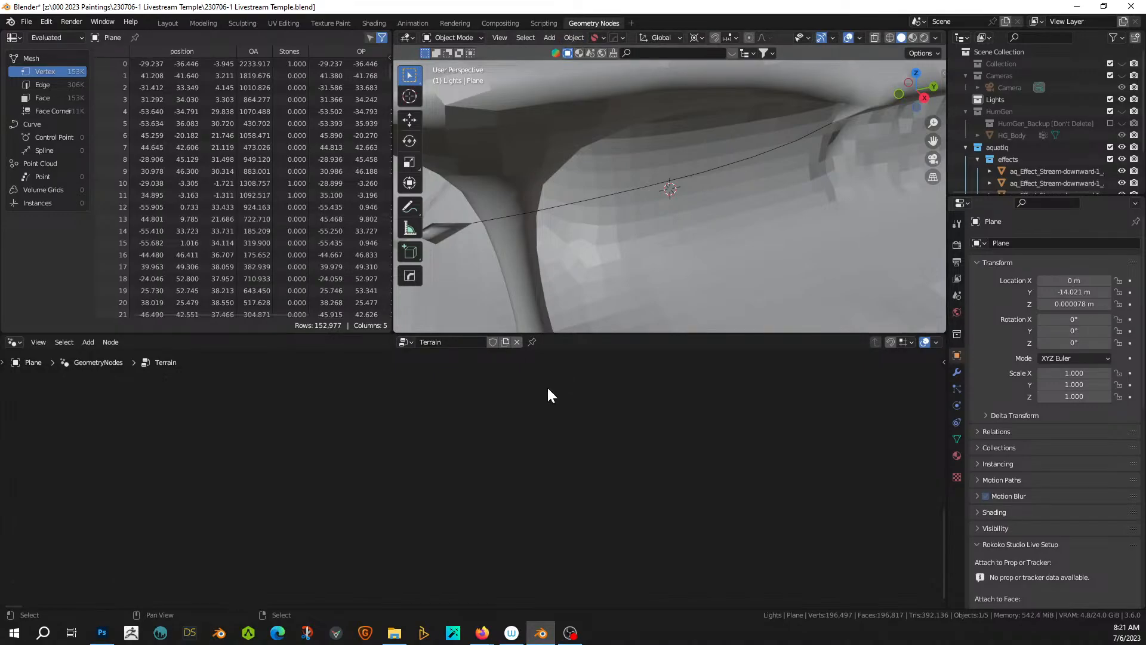
key("Home")
scroll(386, 486, "up", 4)
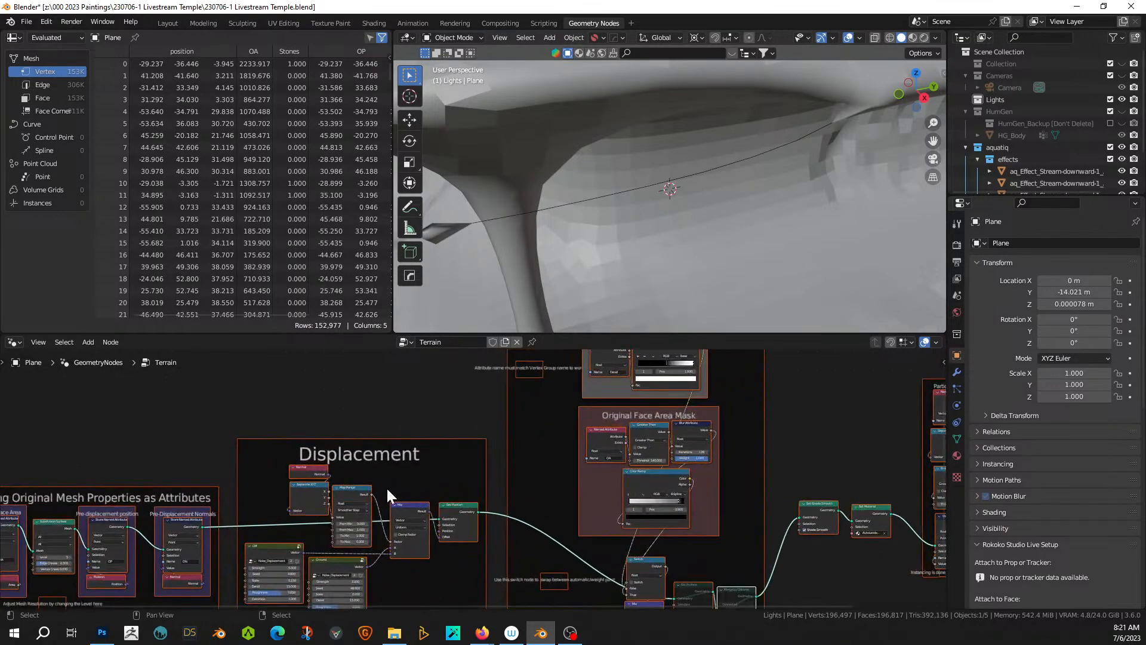
middle_click_drag(386, 486, 476, 384)
scroll(421, 450, "up", 3)
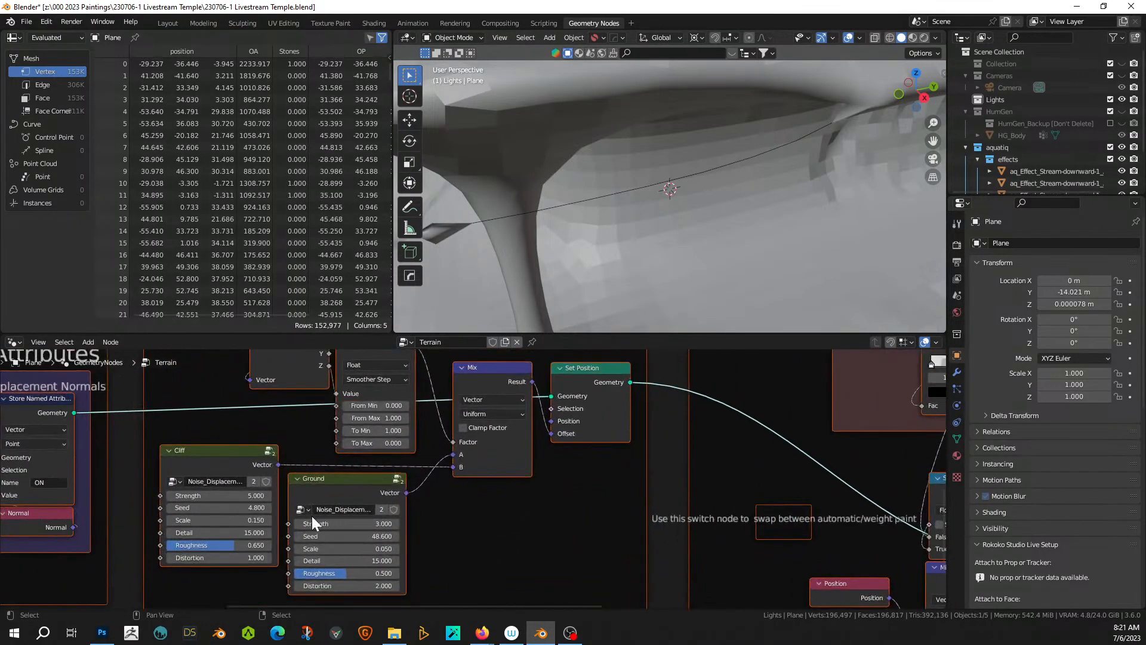
left_click(176, 498)
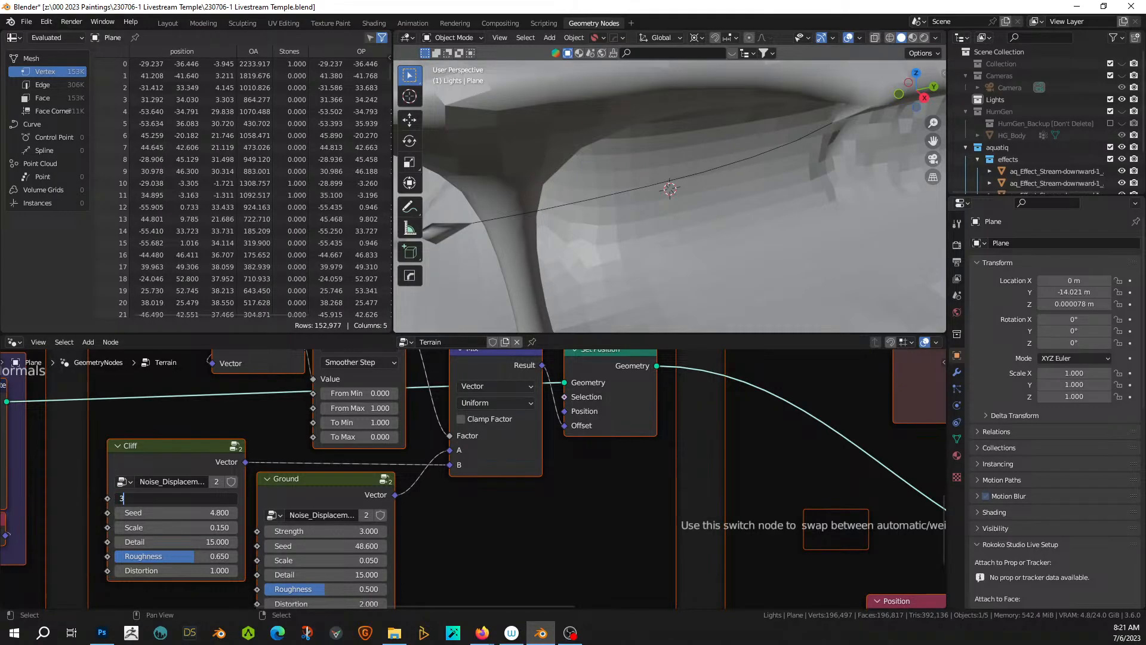
type("3")
key("Return")
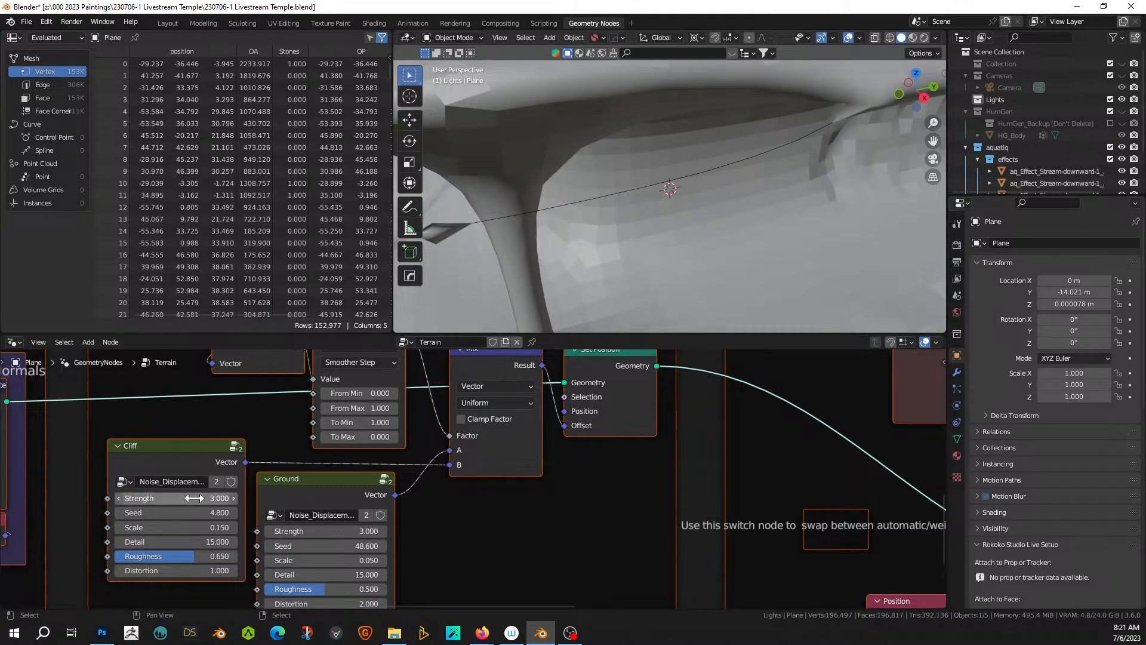
- Set the Cliff displacement node's Scale to 0.1 and check the terrain around the temple base
left_click(205, 528)
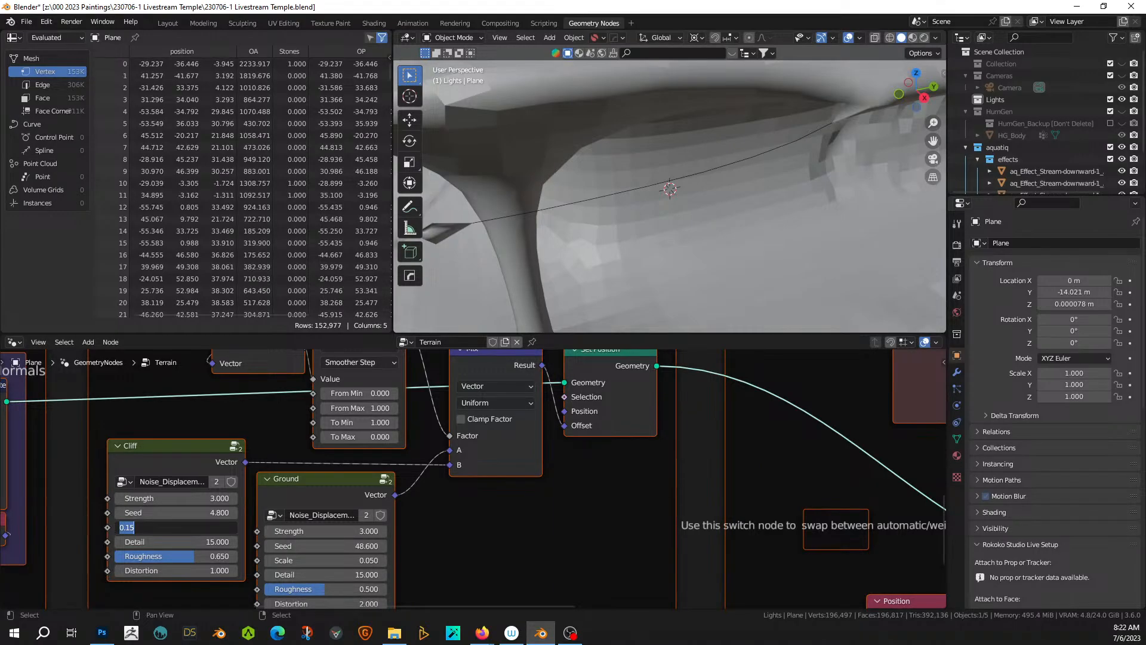
key("Return")
middle_click_drag(643, 266, 605, 253)
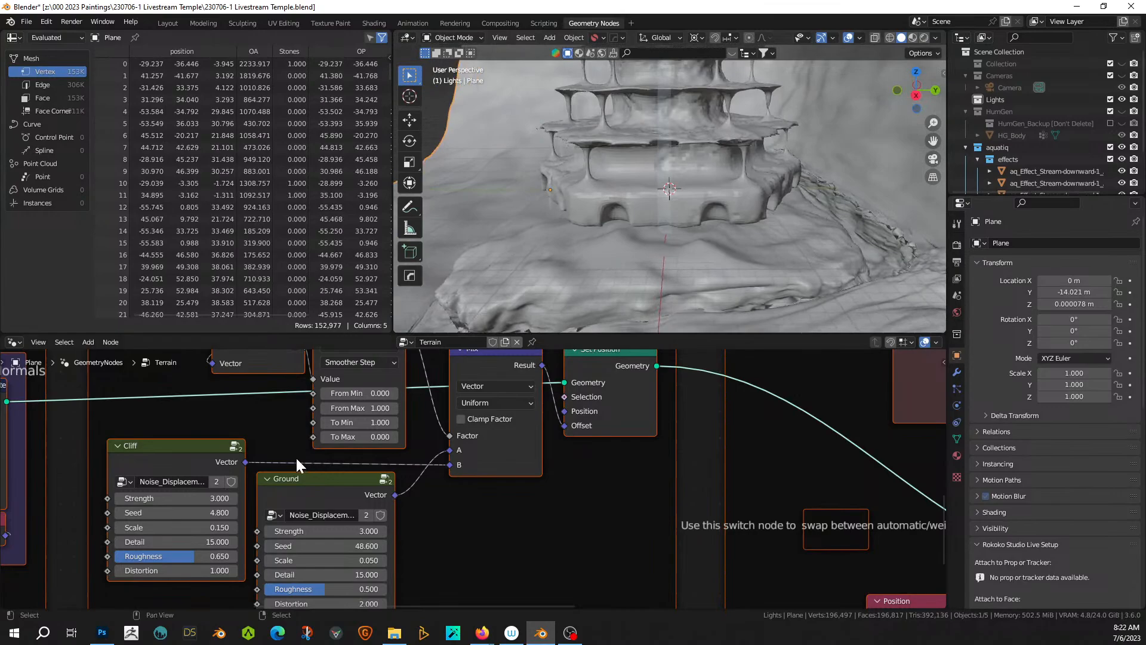
left_click(210, 530)
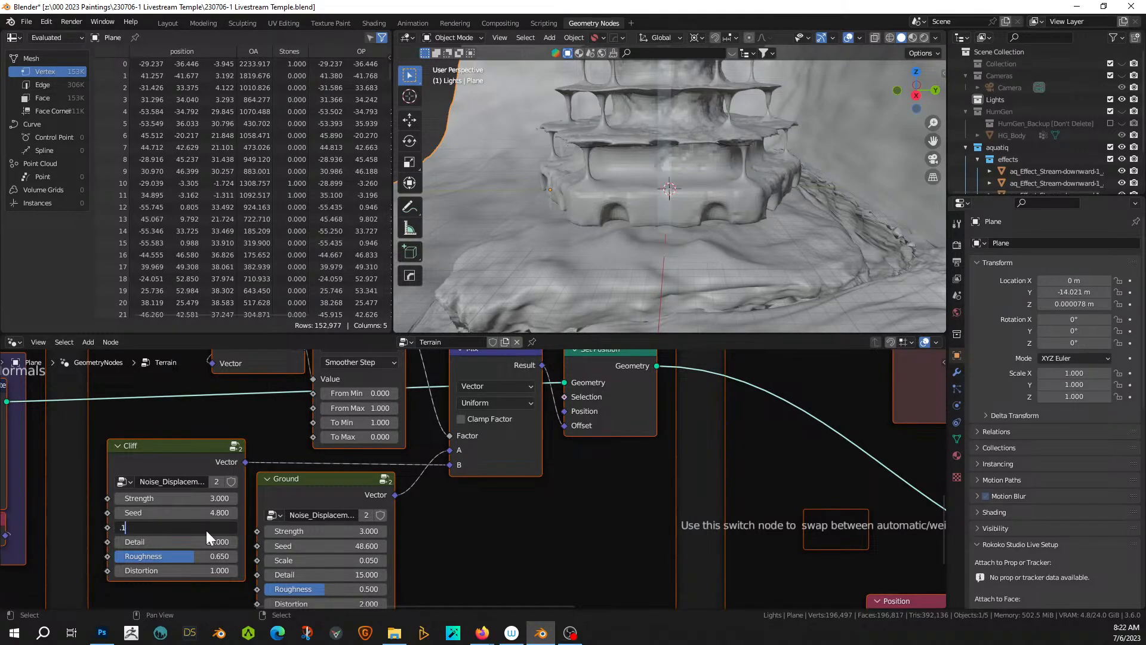
key("Return")
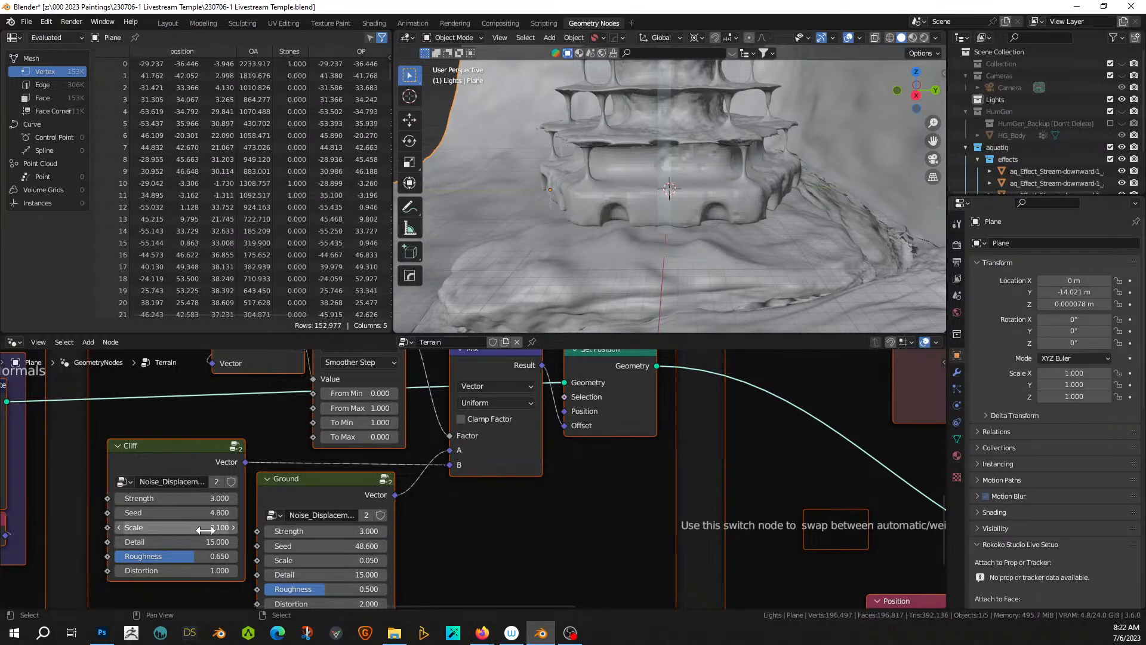
middle_click_drag(633, 322, 698, 307)
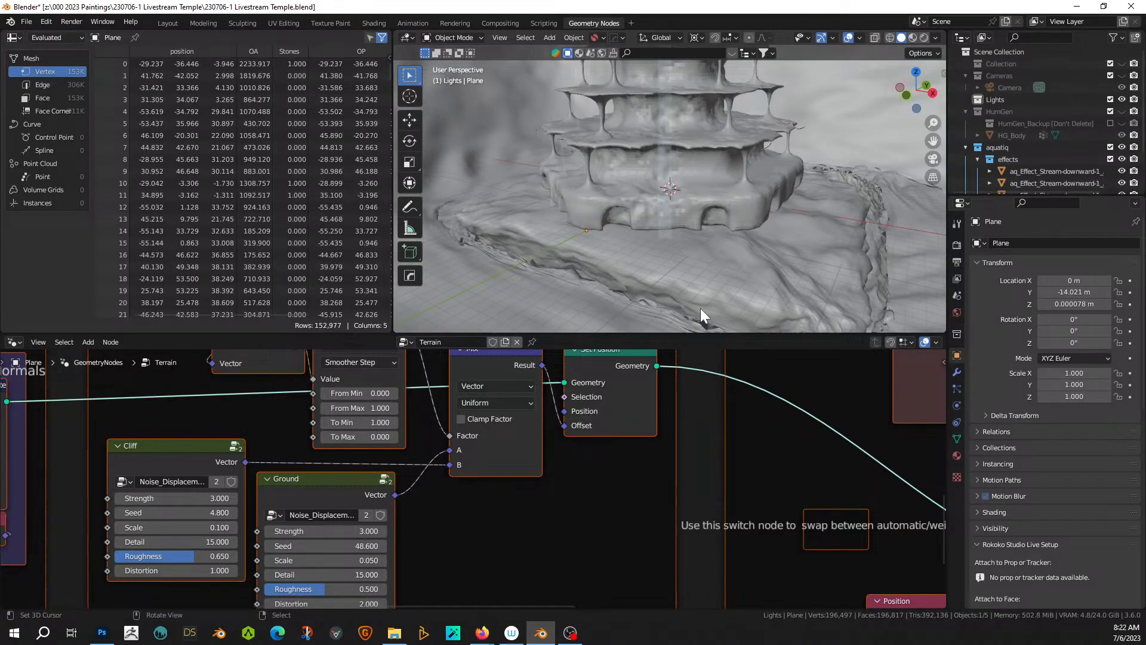
- Examine the temple base and the diagonal water stream strips, isolating the strips in local view from above
middle_click_drag(754, 148, 709, 150)
scroll(661, 194, "up", 2)
middle_click_drag(662, 195, 686, 193)
left_click(665, 123)
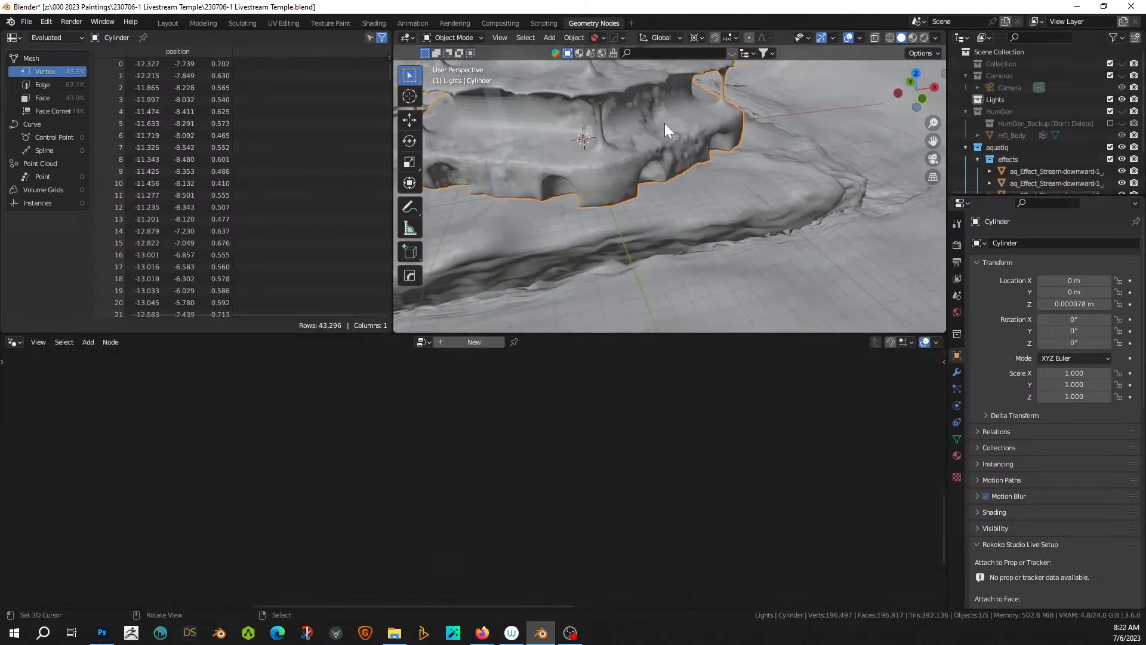
left_click(524, 145)
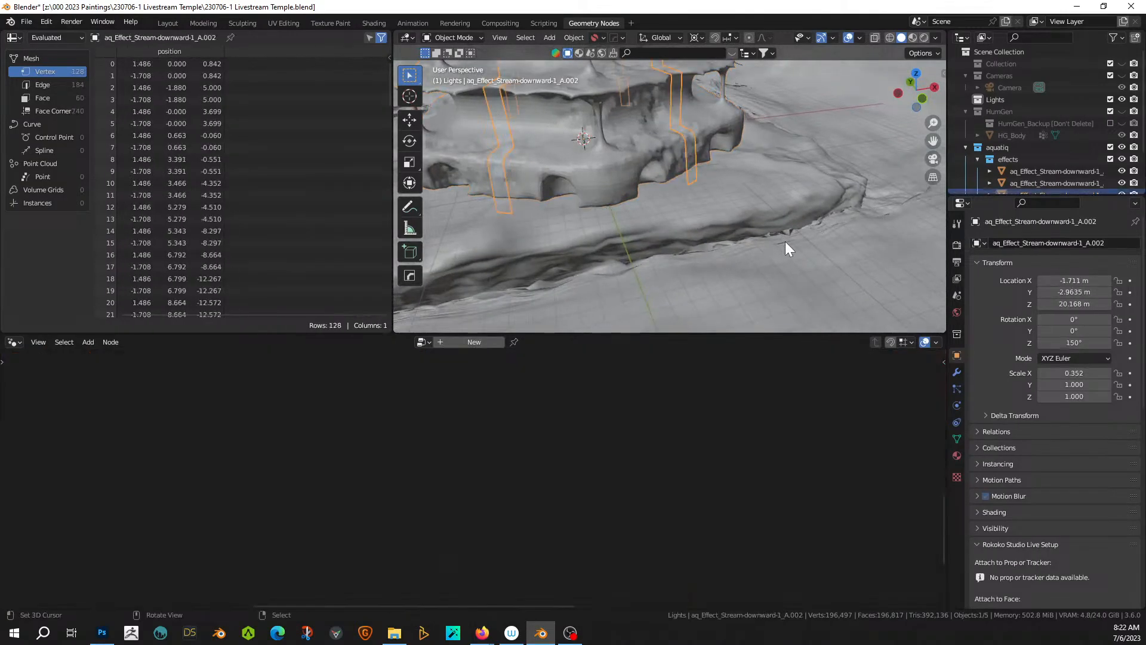
key("KP_Divide")
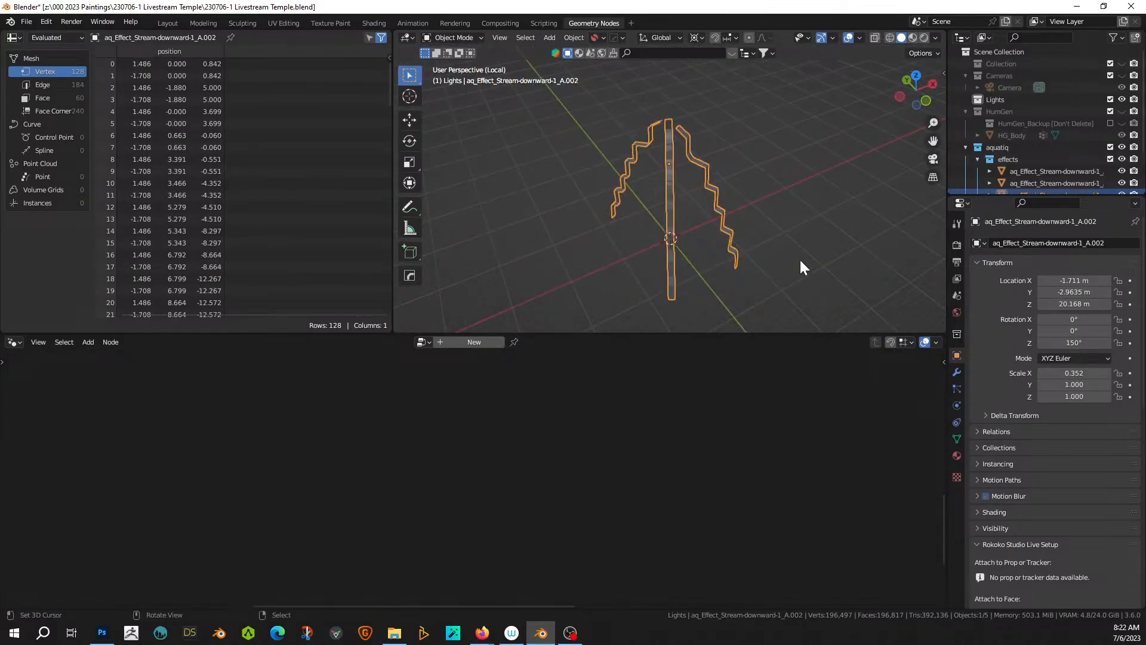
key("KP_7")
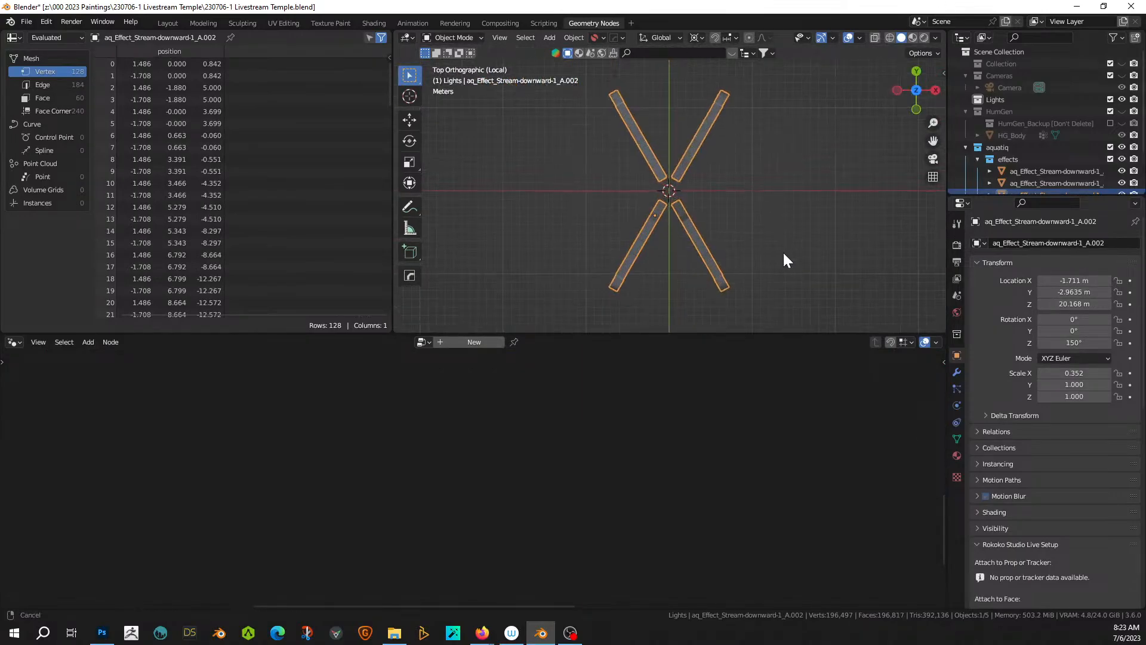
middle_click_drag(784, 254, 756, 317, "shift")
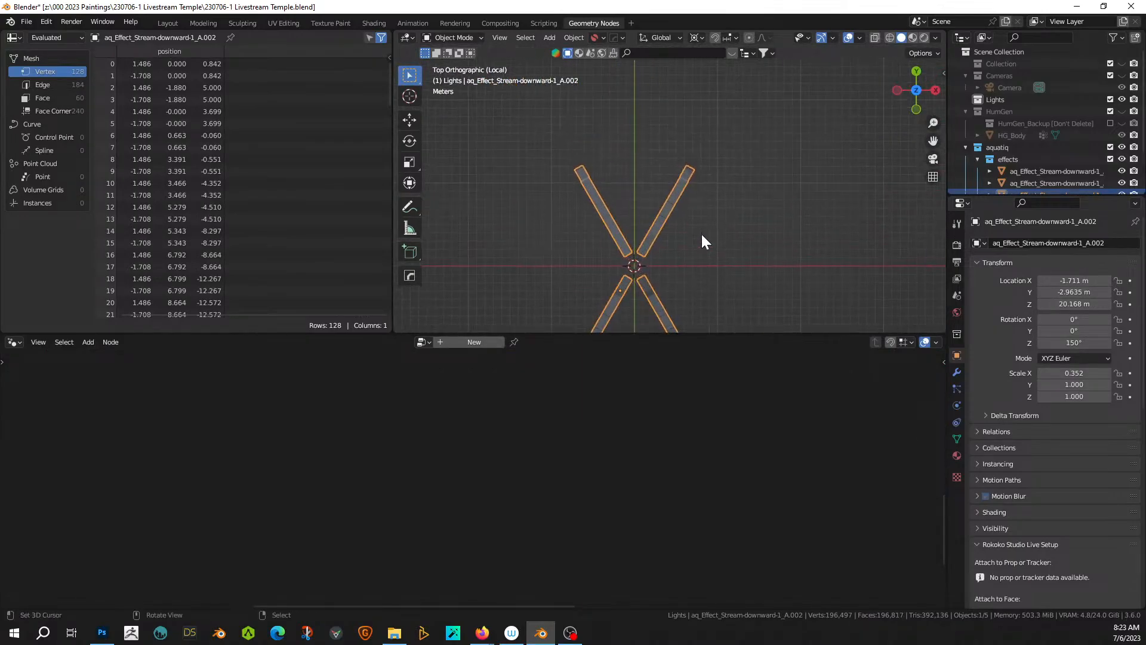
key("KP_Divide")
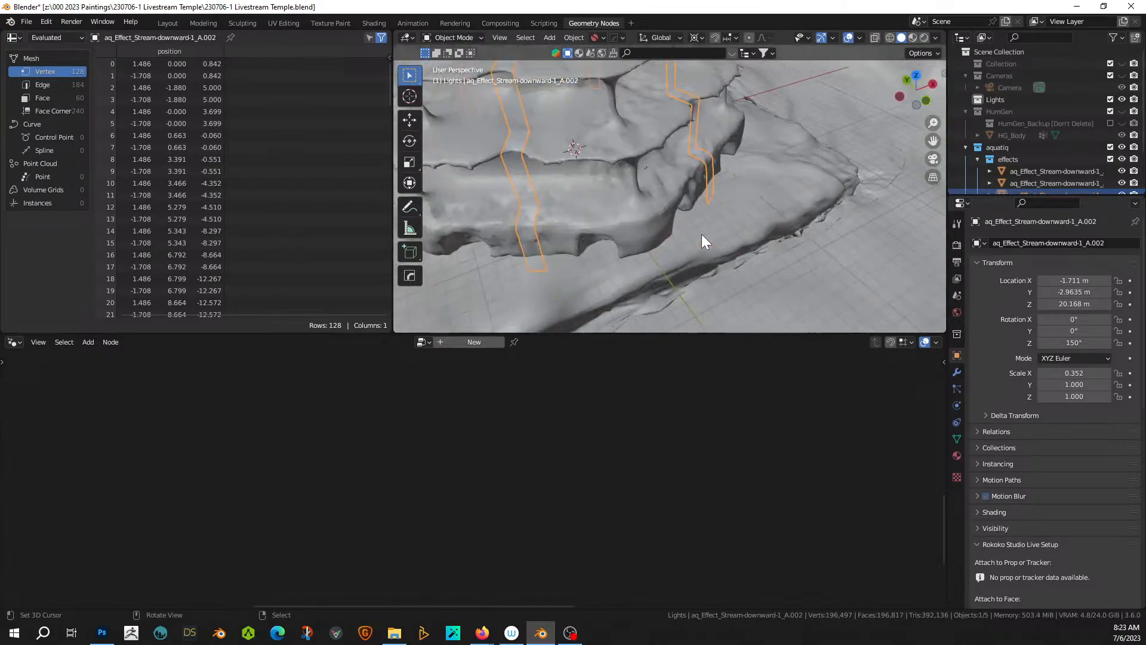
- Join the diagonal and side stream strips into one object and enable Y for Axis, Bisect and Flip in its mirror modifier
middle_click_drag(709, 235, 775, 256)
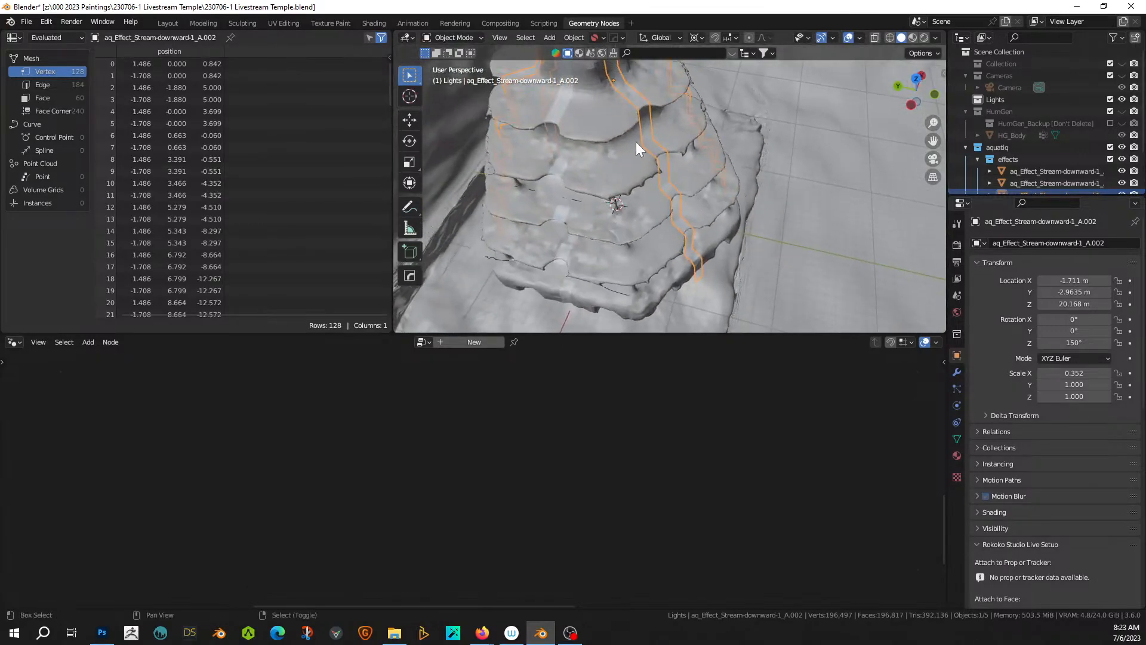
left_click(568, 95)
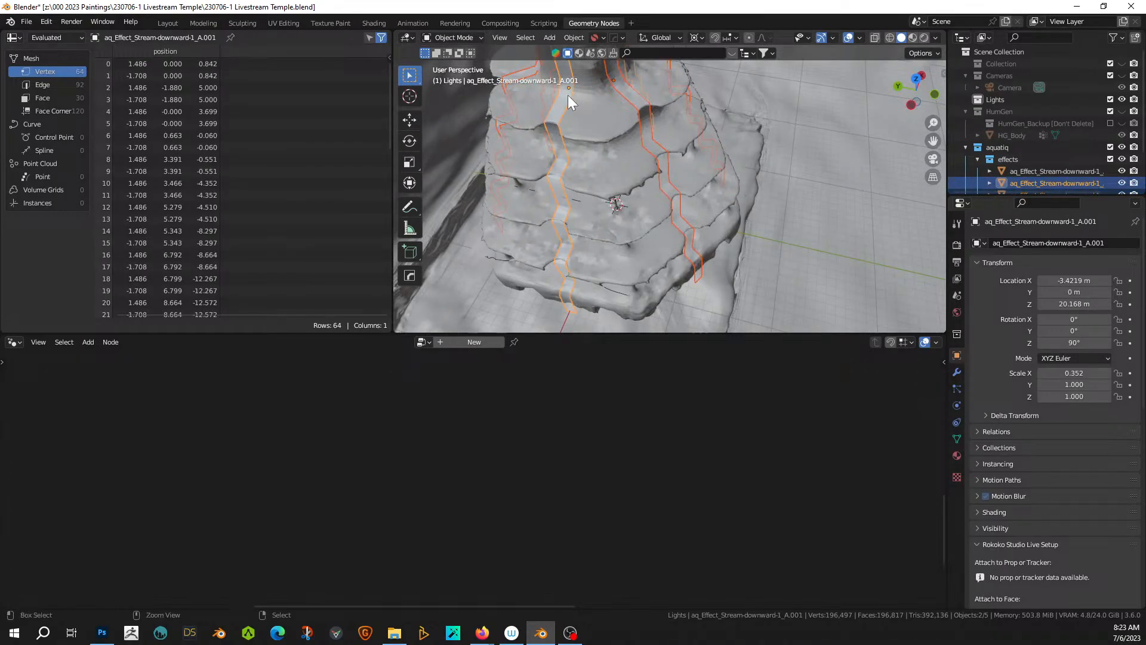
middle_click_drag(568, 95, 787, 209)
left_click(957, 372)
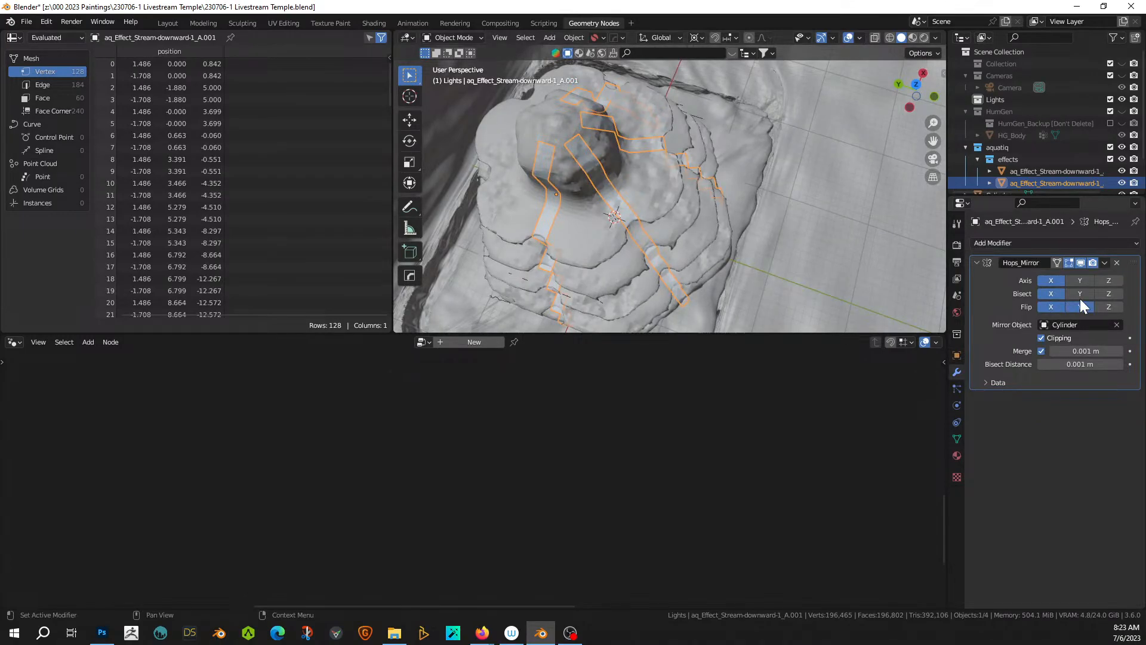
left_click_drag(1080, 300, 1082, 282)
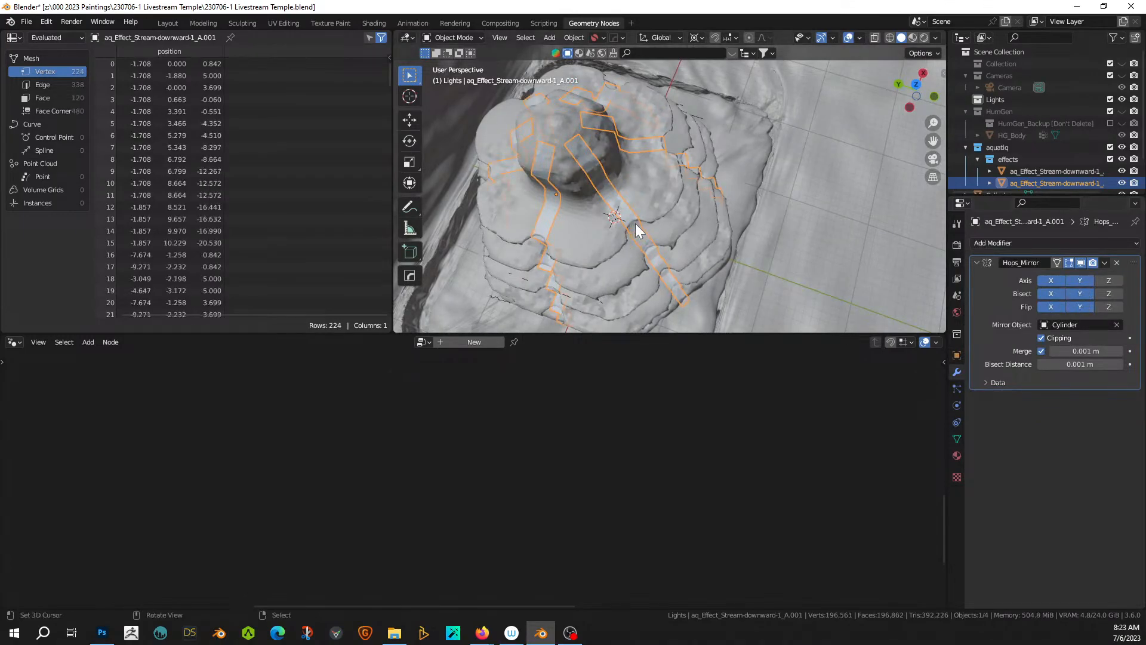
- In Edit Mode, extrude the side stream strip's bottom edge about 7.6 m outward across the platform with Y locked
middle_click_drag(636, 225, 605, 177)
key("Tab")
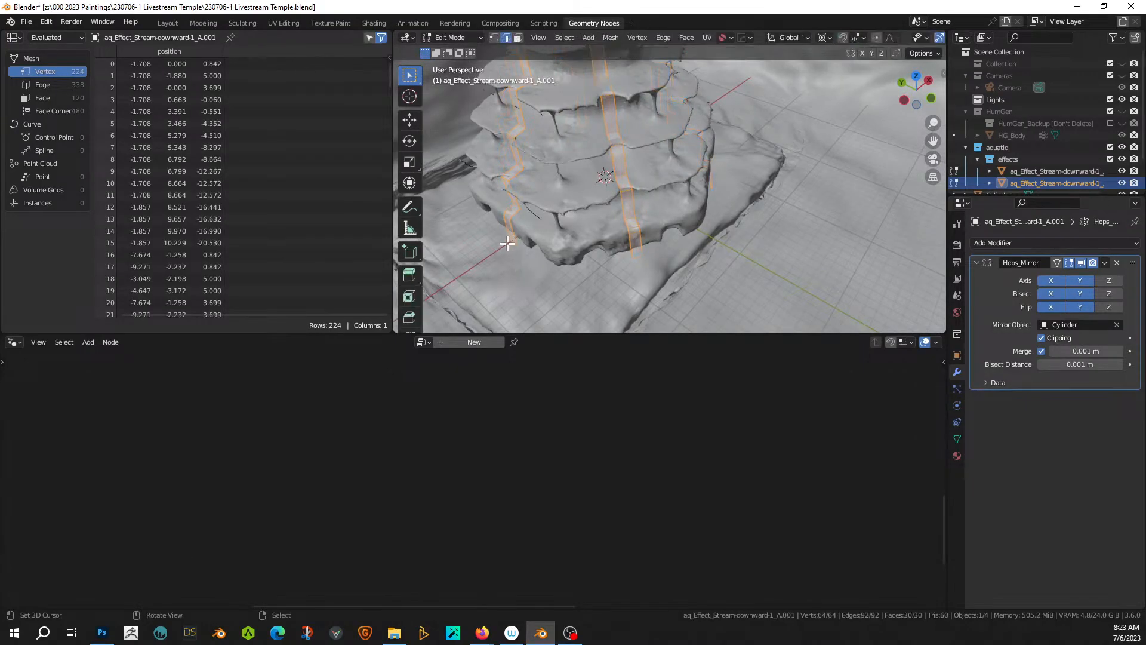
left_click(516, 249)
middle_click_drag(525, 265, 609, 246)
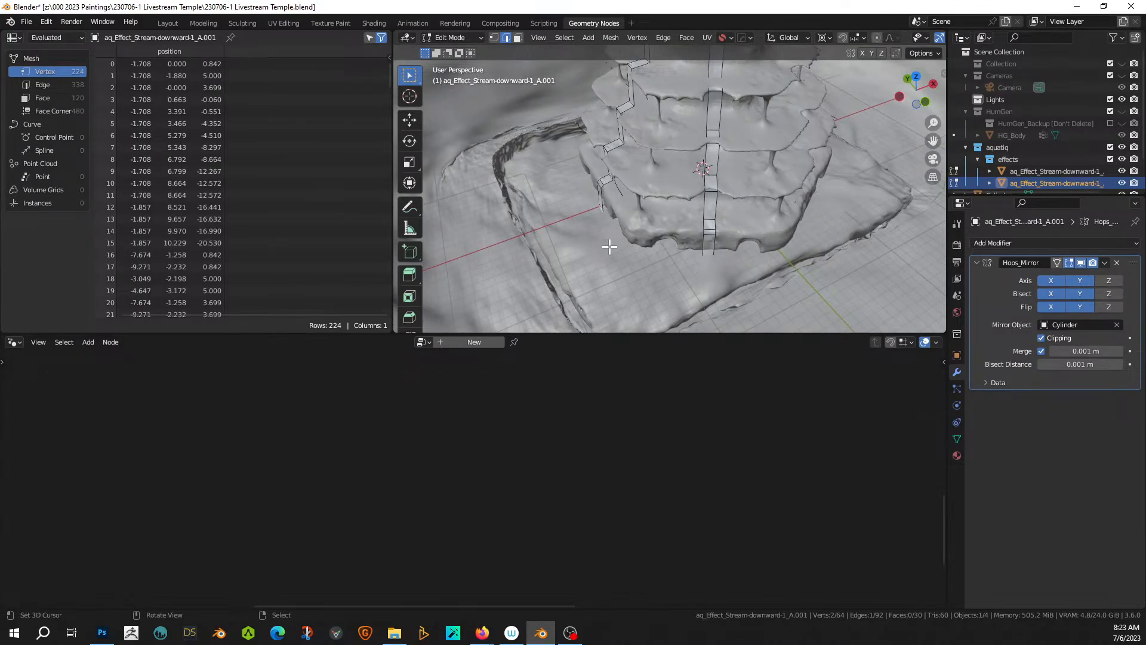
key("e")
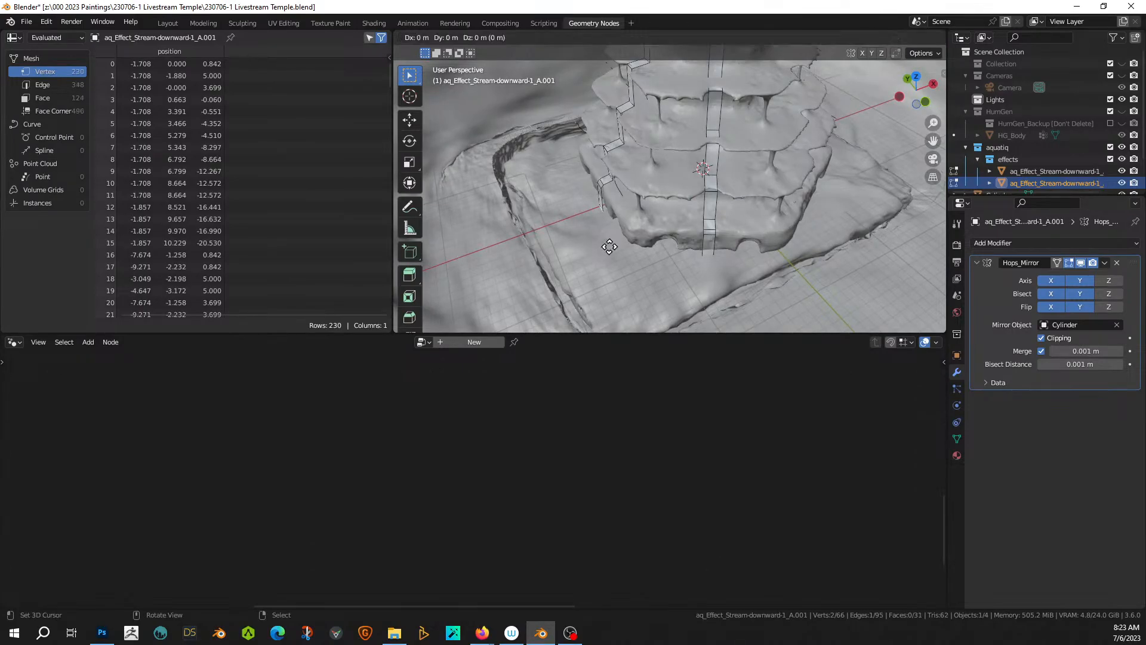
key("shift+y")
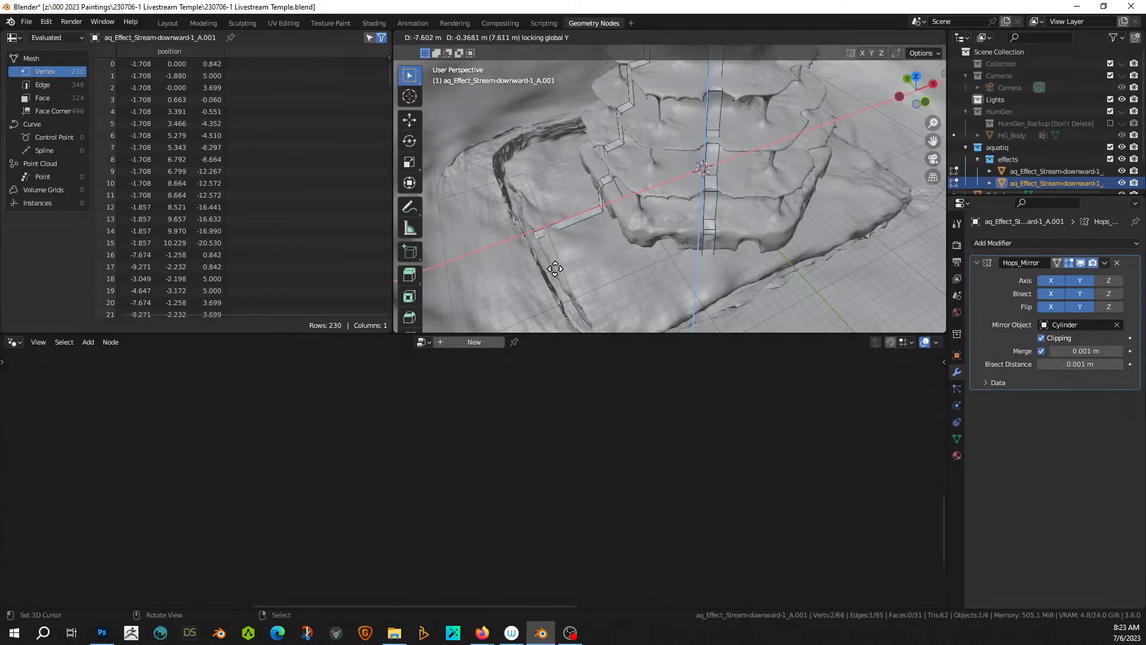
left_click(555, 266)
middle_click_drag(555, 266, 612, 222)
middle_click_drag(563, 239, 674, 203)
key("e")
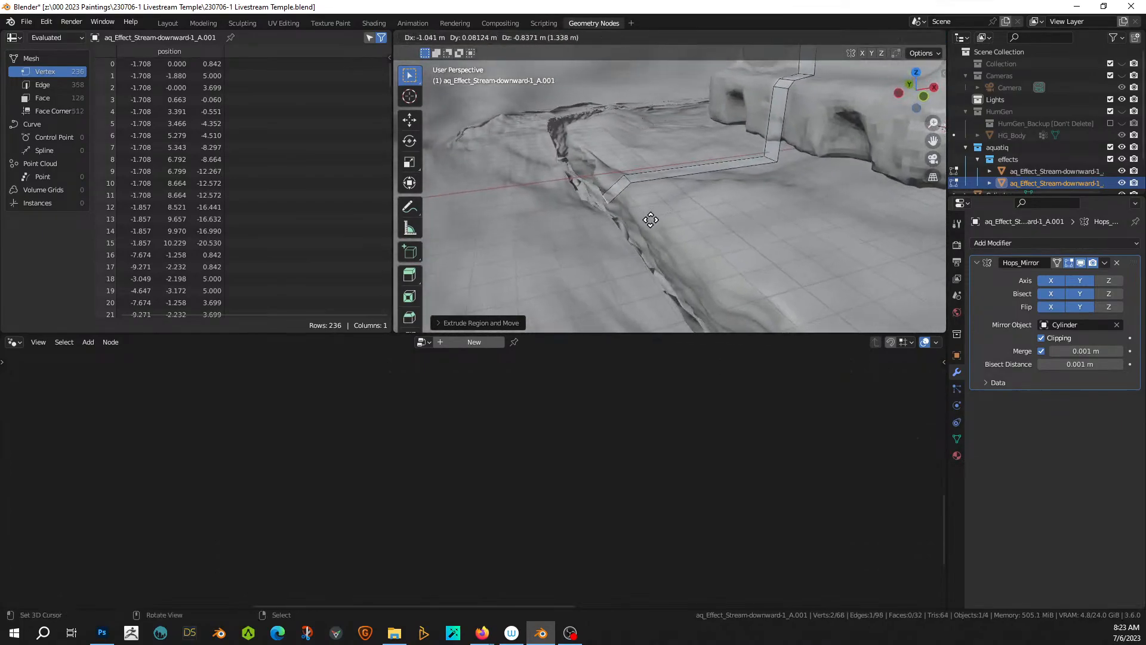
left_click(653, 220)
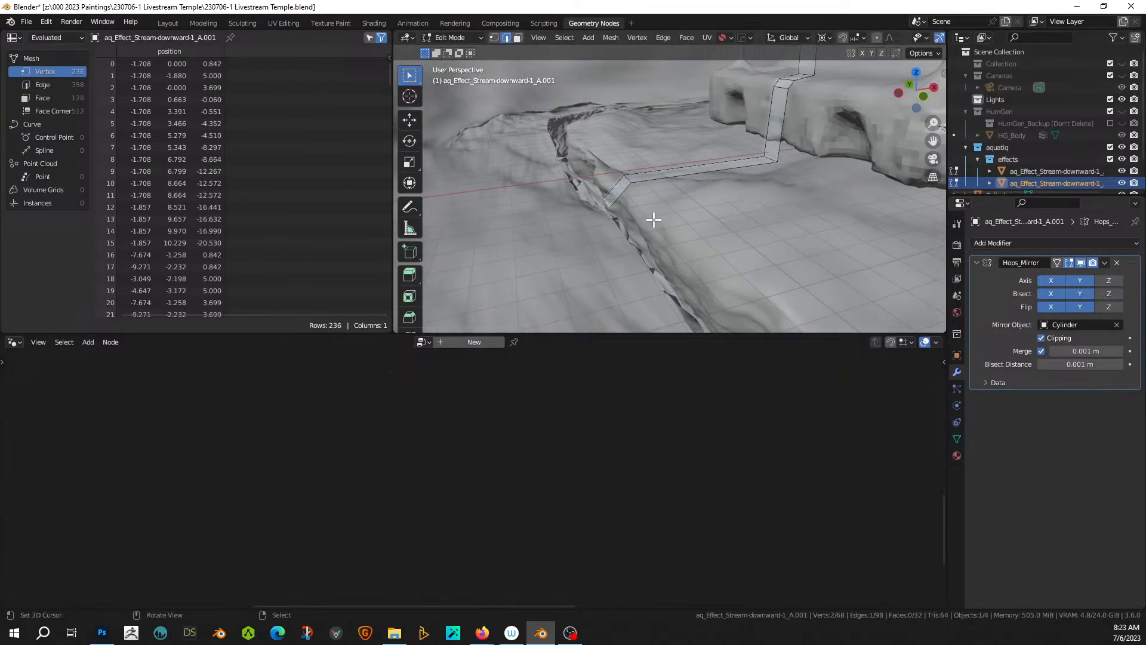
key("ctrl+z")
- Extrude the strip's outer end edge twice down over the platform rim into the channel, locking Y on the first extrusion
key("g")
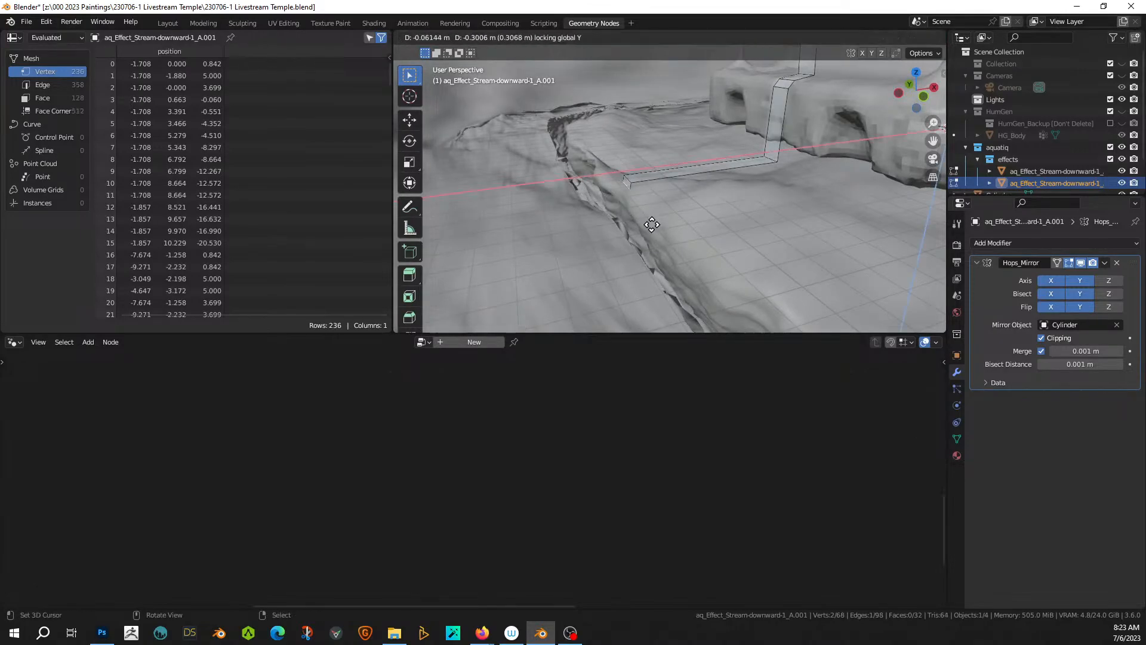
left_click(642, 238)
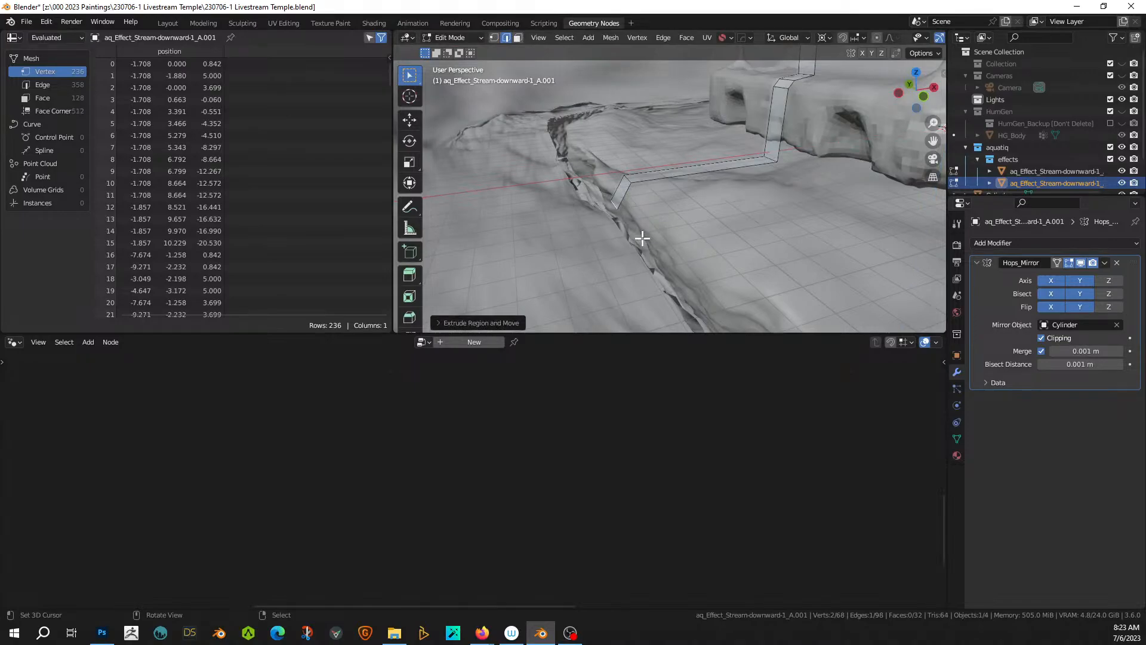
key("e")
left_click(647, 271)
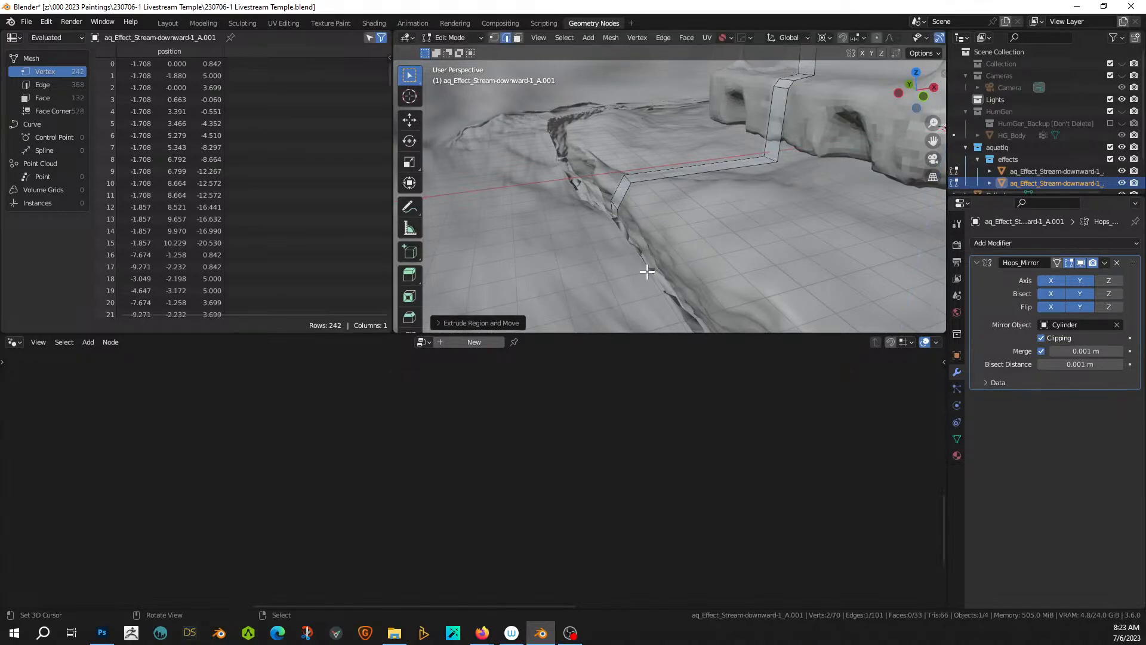
- Raise the diagonal stream strip's lower end edge about 0.7 m along Z, checking it in local view
key("Tab")
scroll(672, 259, "down", 3)
middle_click_drag(687, 256, 602, 286)
scroll(561, 258, "down", 3)
middle_click_drag(602, 285, 668, 196, "shift")
scroll(632, 209, "up", 3)
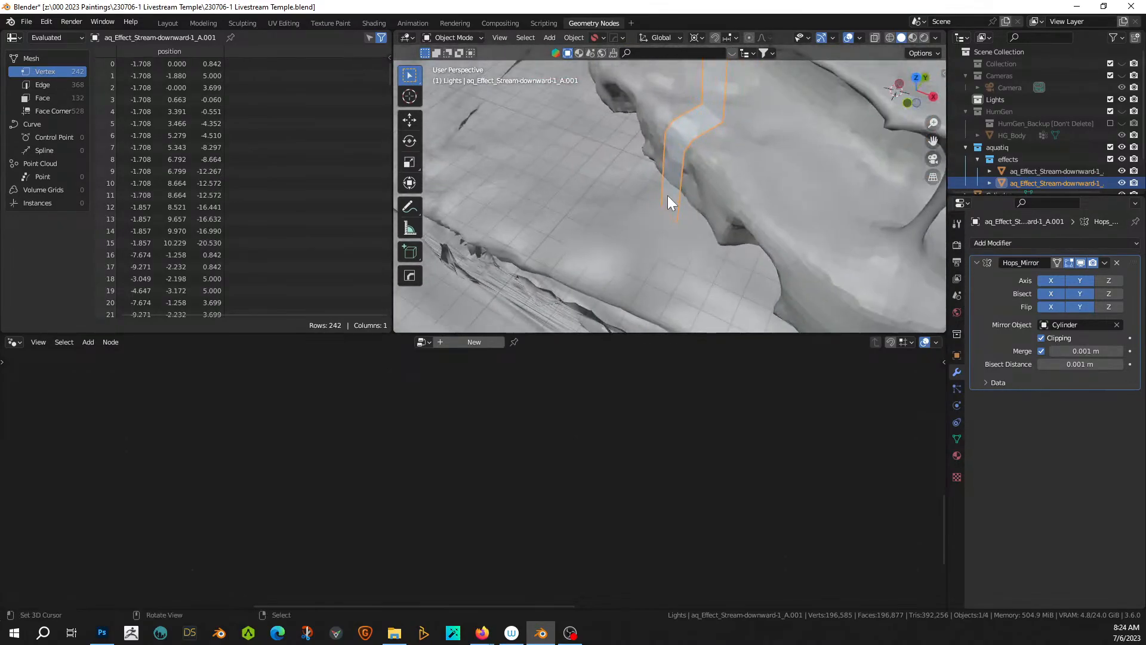
key("Tab")
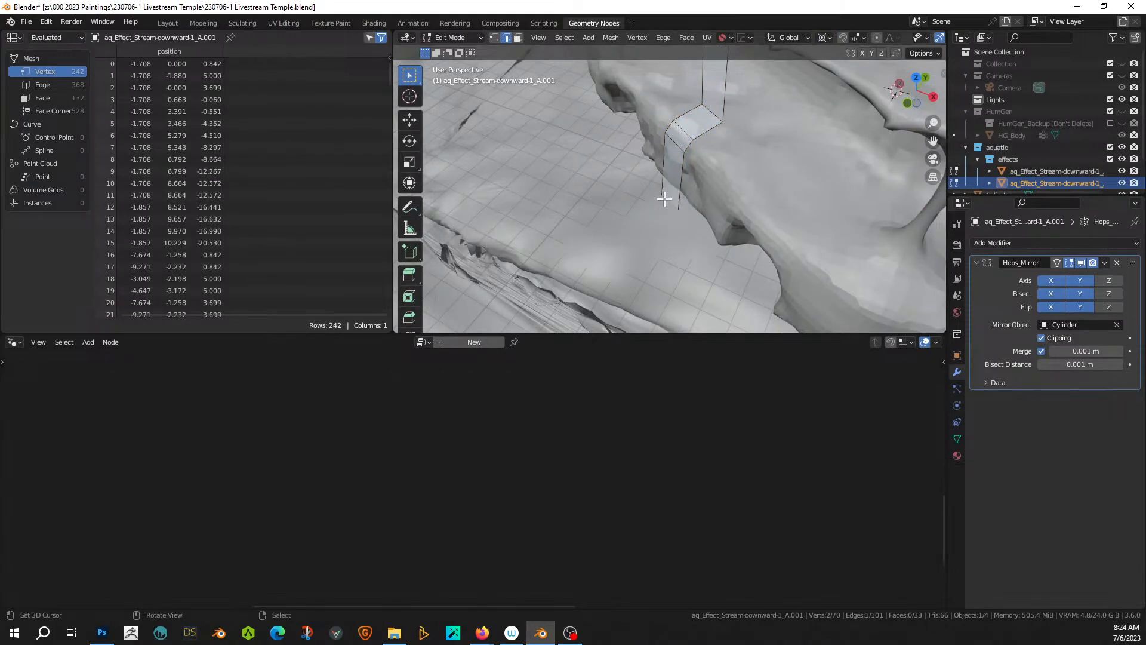
key("KP_Divide")
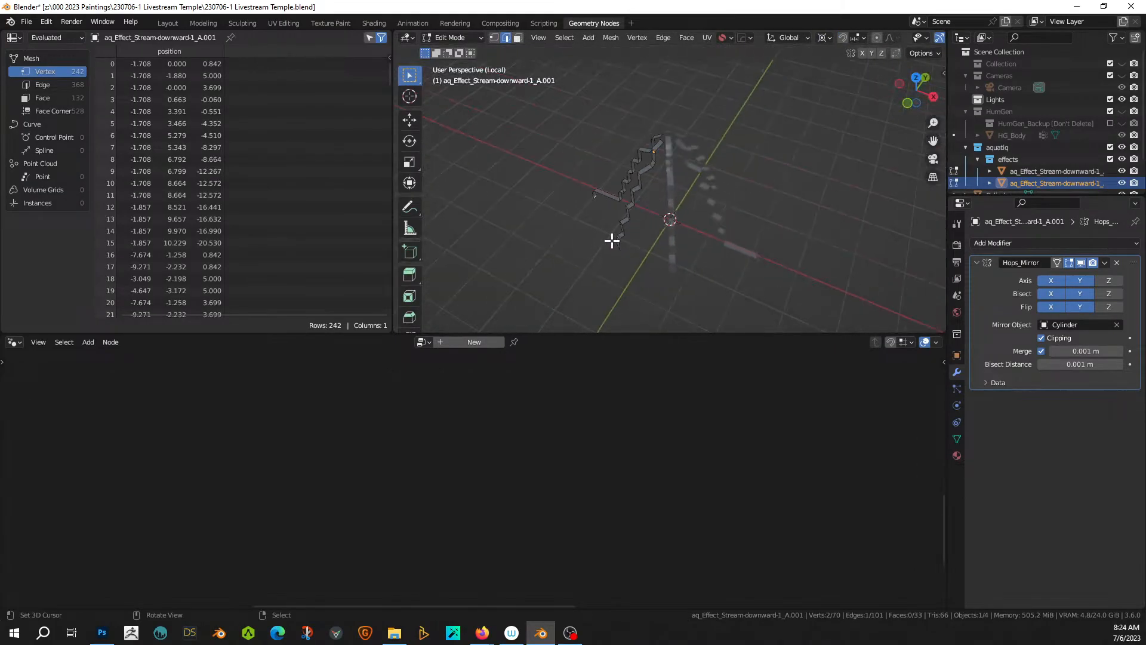
key("KP_Decimal")
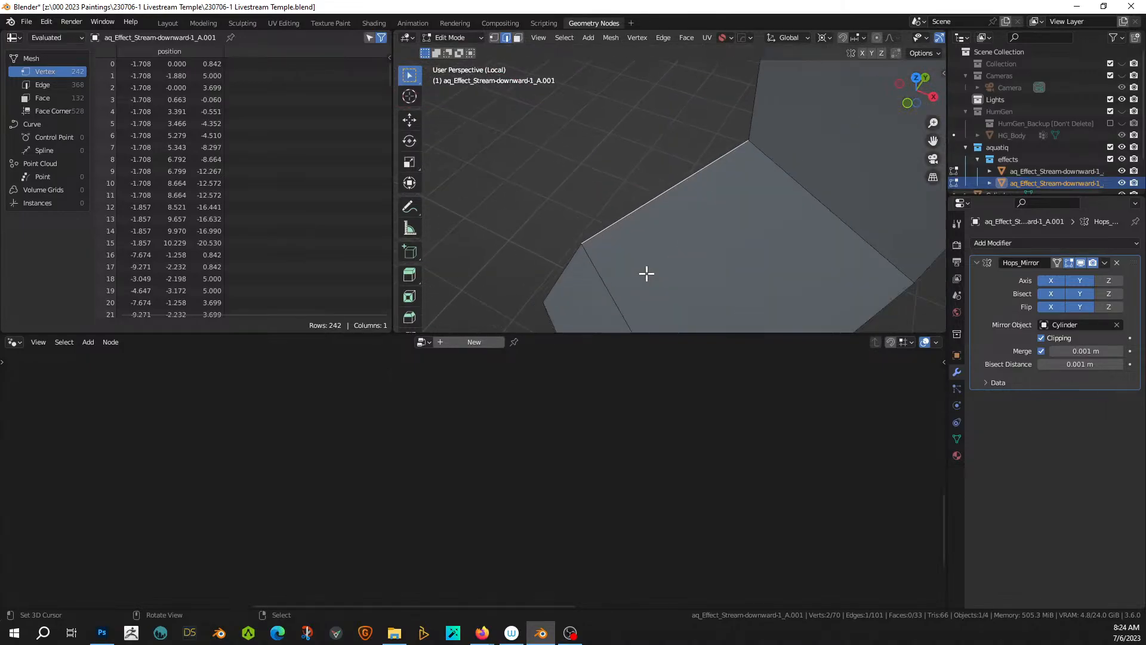
scroll(645, 274, "down", 3)
middle_click_drag(658, 267, 699, 199)
key("KP_Divide")
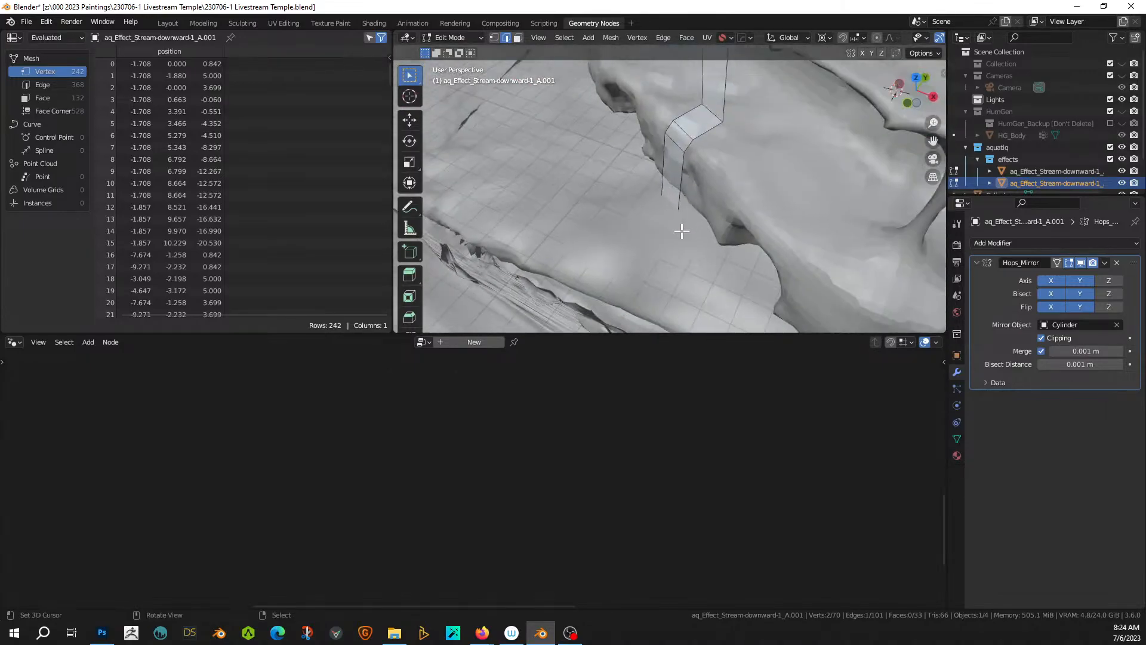
key("g")
key("z")
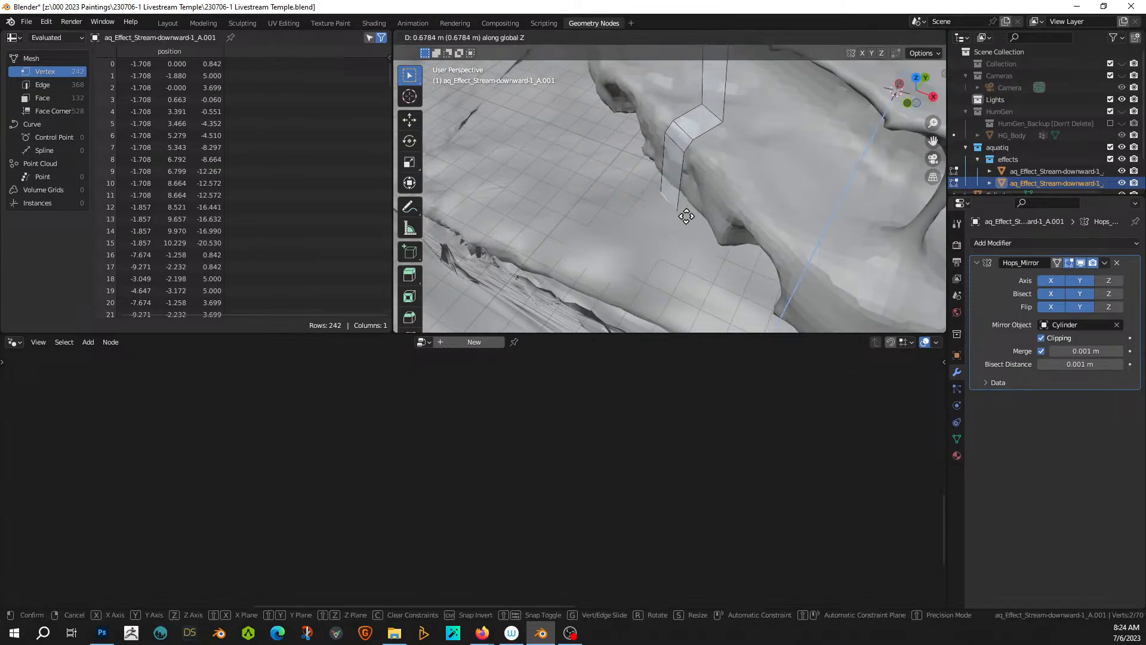
left_click(686, 214)
- Isolate the strips from above and extrude the diagonal strip's end edge about 6.4 m outward along its direction
middle_click_drag(686, 213, 710, 217)
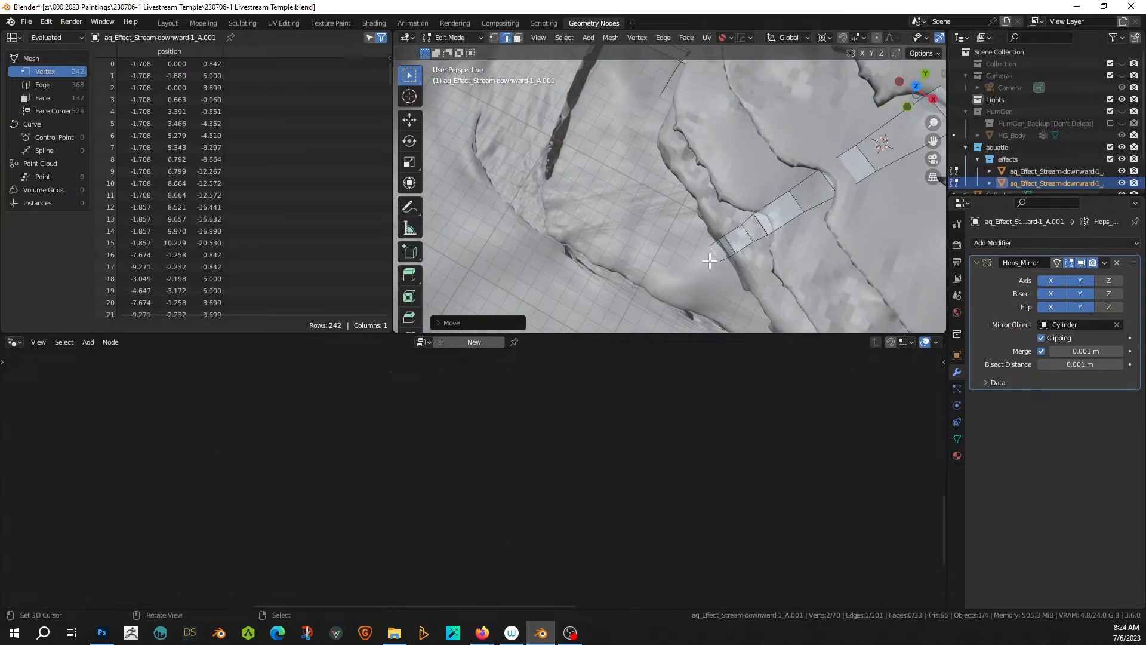
middle_click_drag(710, 261, 670, 264)
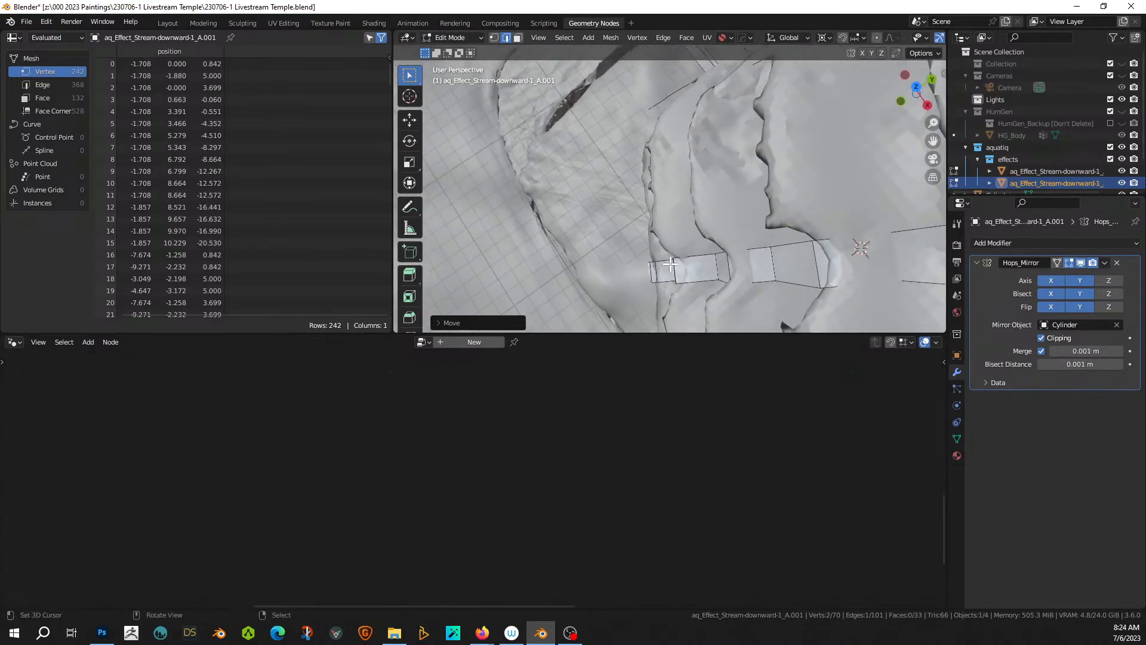
key("KP_7")
key("KP_Divide")
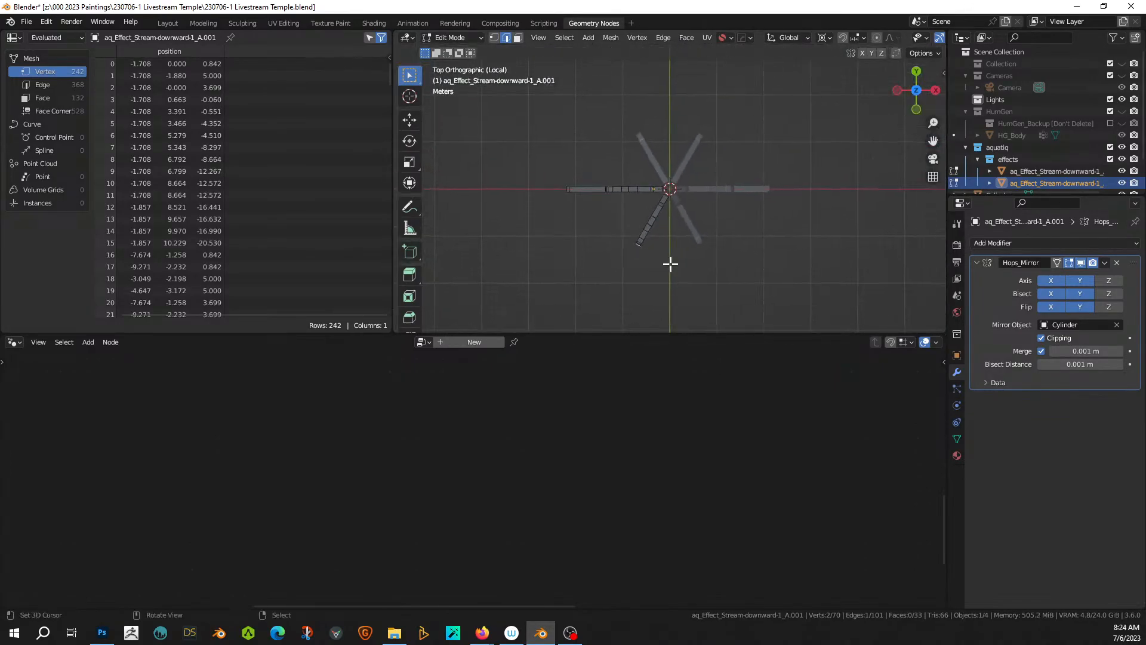
key("e")
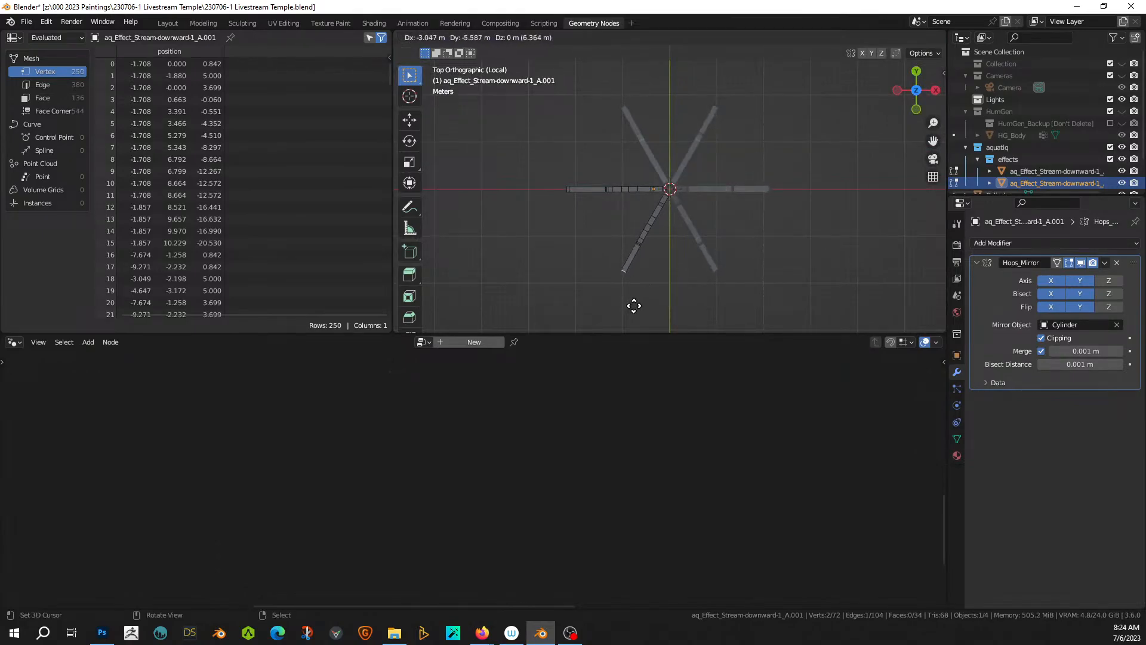
left_click(634, 305)
key("KP_Divide")
- Pull the diagonal strip's extruded end edge back to the platform rim and lower it slightly along Z
middle_click_drag(639, 299, 585, 240)
middle_click_drag(641, 124, 646, 154)
scroll(633, 183, "up", 2)
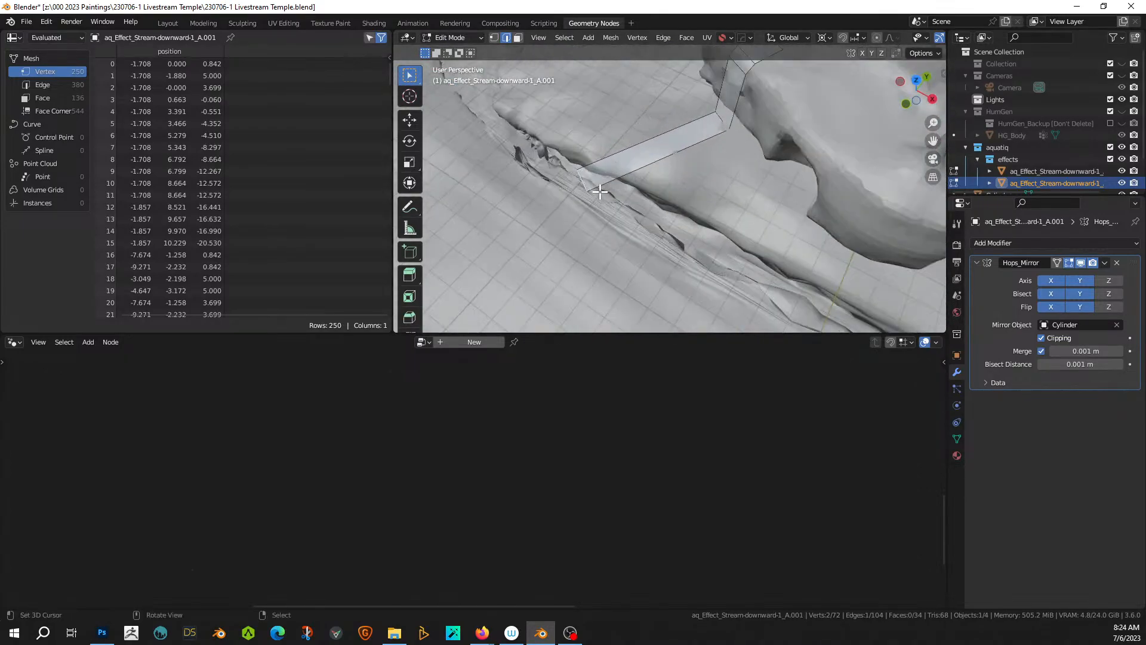
key("g")
left_click(618, 182)
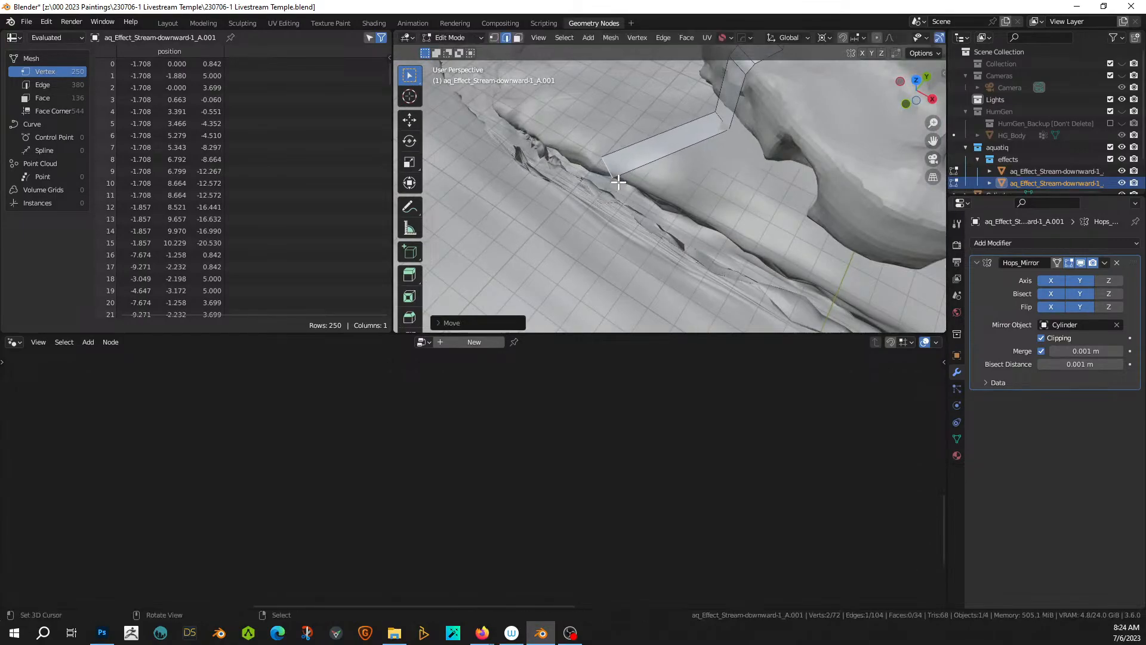
middle_click_drag(618, 182, 584, 146)
key("g")
key("z")
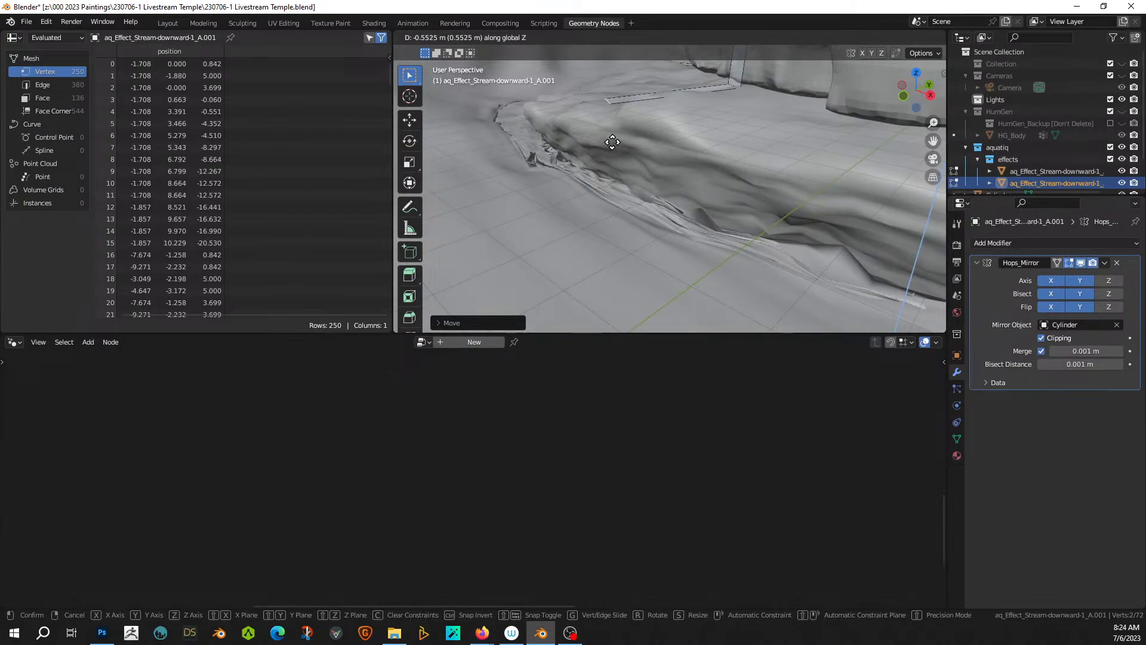
left_click(619, 139)
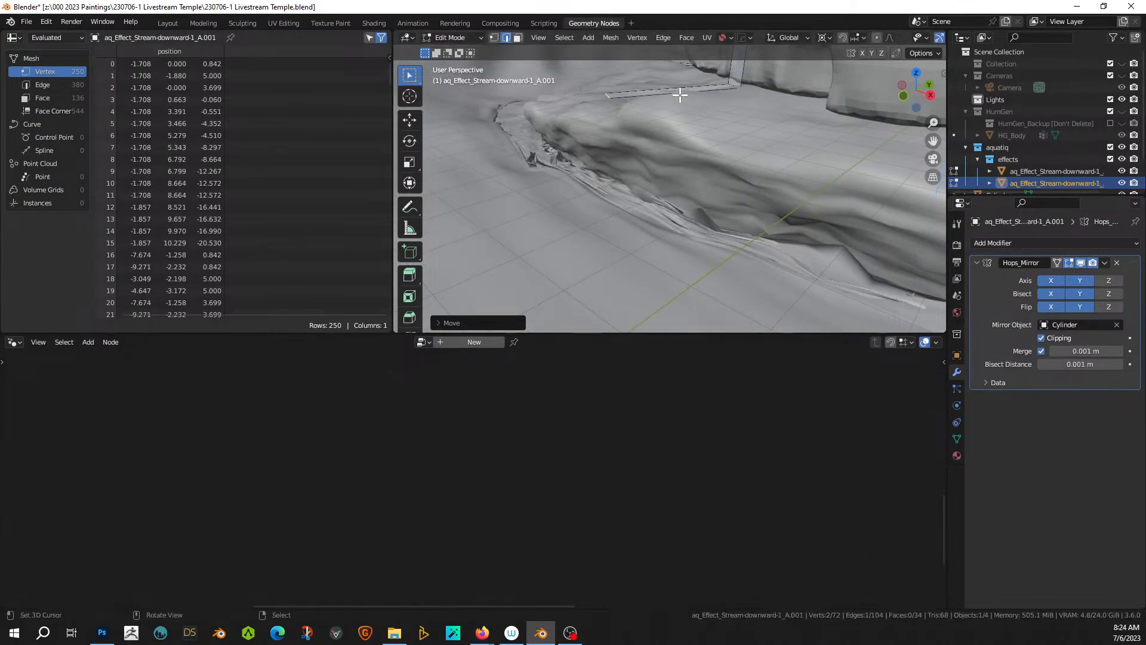
- Extrude the diagonal strip's outer end edge down over the platform rim into the channel
key("e")
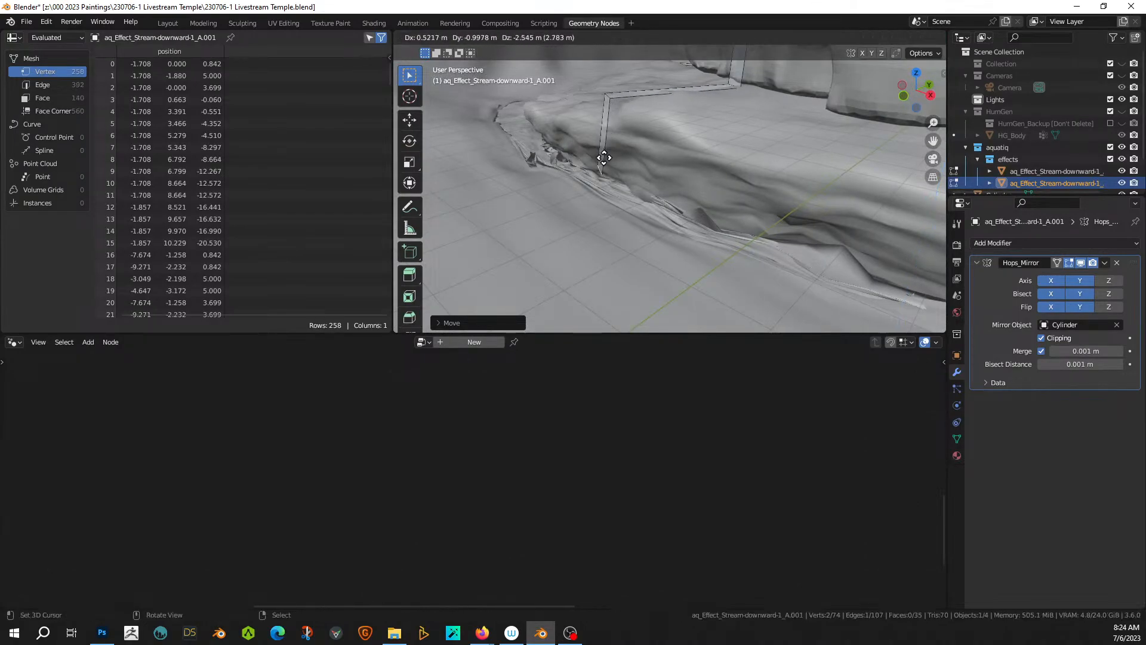
left_click(607, 179)
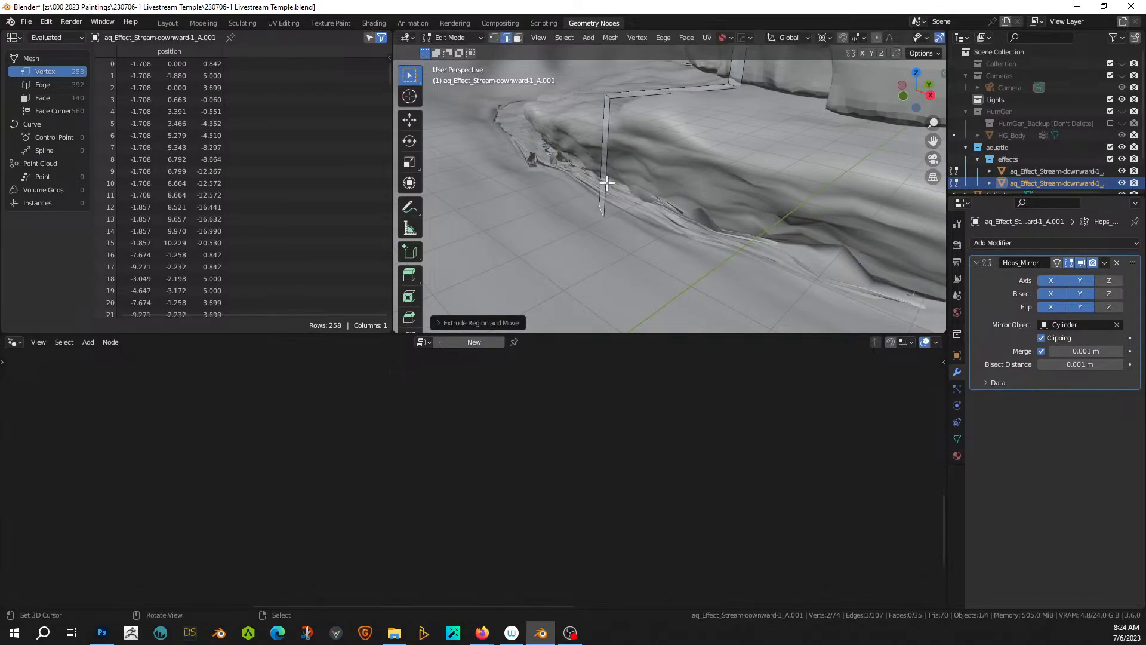
middle_click_drag(607, 179, 632, 202)
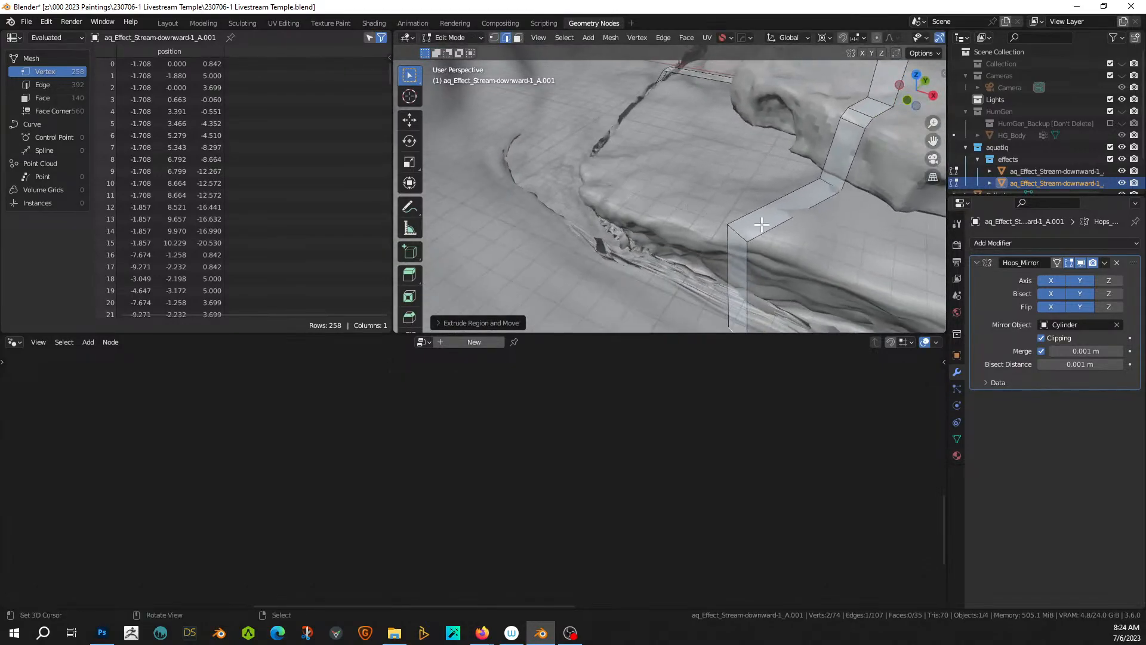
- Leave Edit Mode and add a Solidify modifier to the stream strips through the HardOps menu
scroll(763, 231, "down", 3)
middle_click_drag(763, 231, 693, 212)
scroll(734, 233, "down", 4)
key("Tab")
scroll(771, 228, "up", 5)
scroll(744, 237, "up", 4)
key("q")
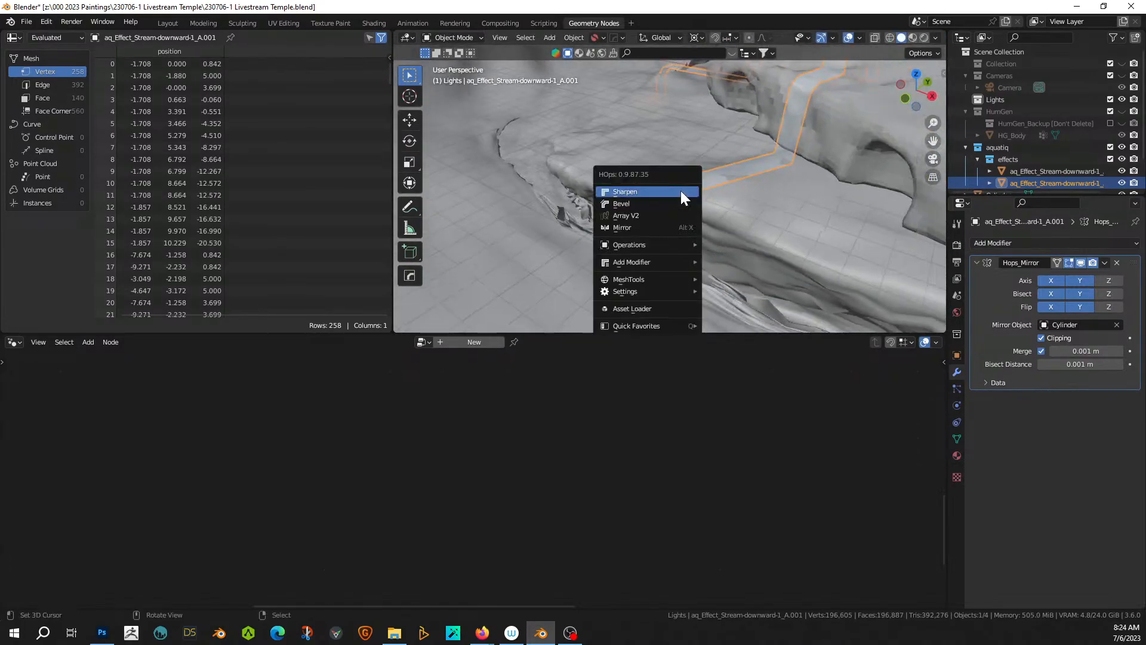
mouse_move(651, 263)
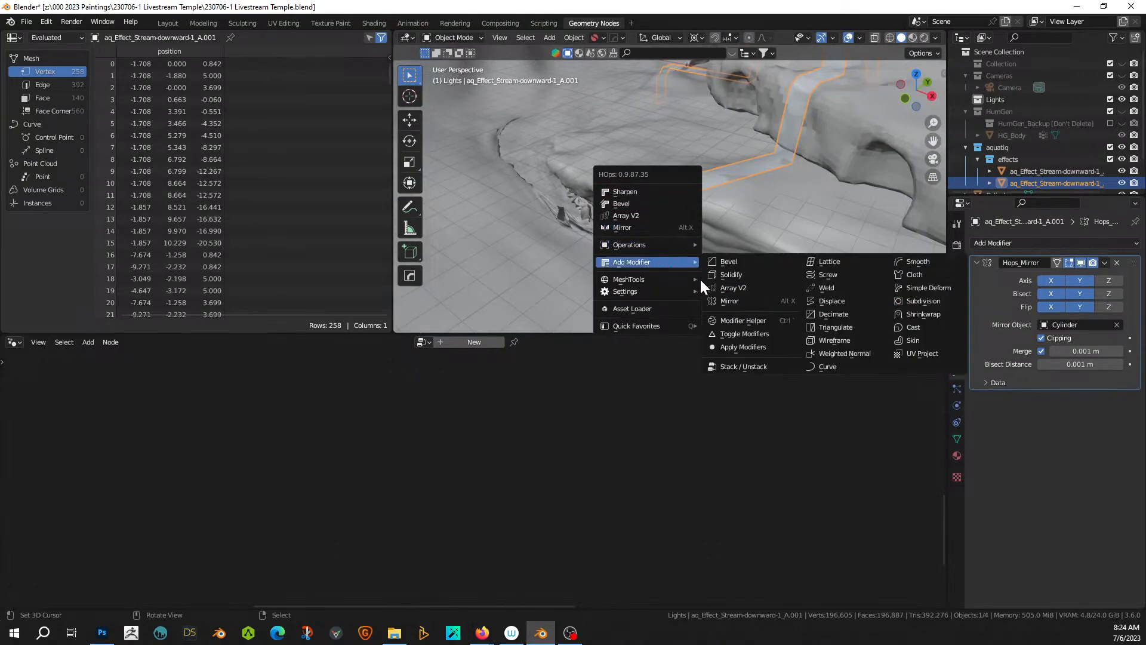
left_click(749, 275)
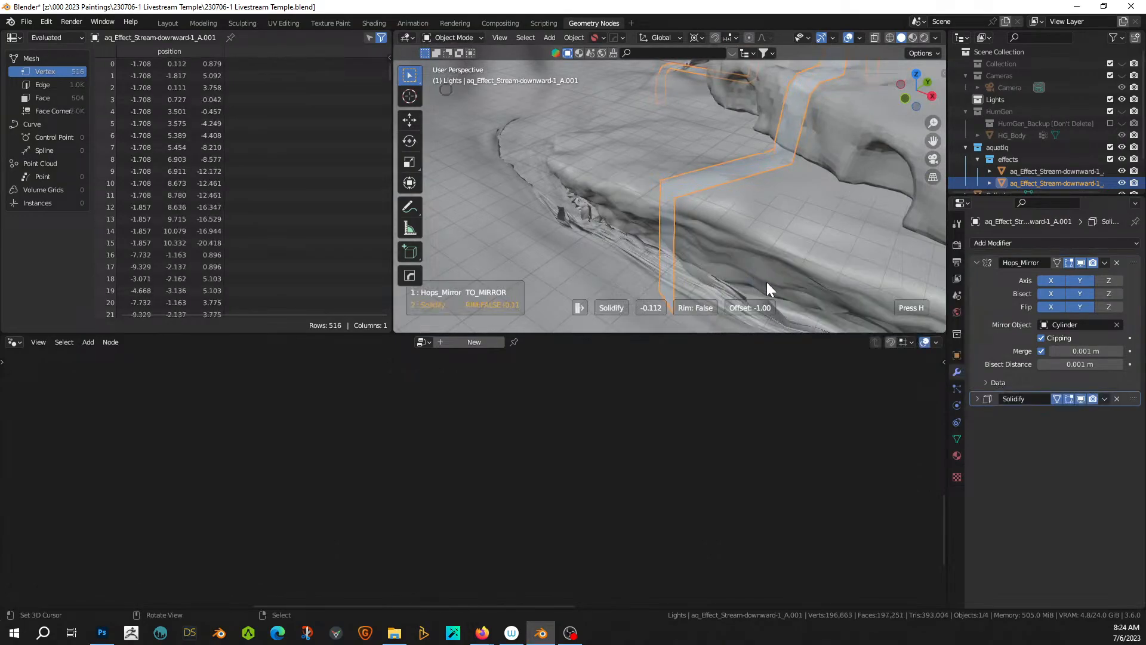
left_click(655, 214)
- Switch to the Layout workspace and save the file
middle_click_drag(654, 213, 582, 222)
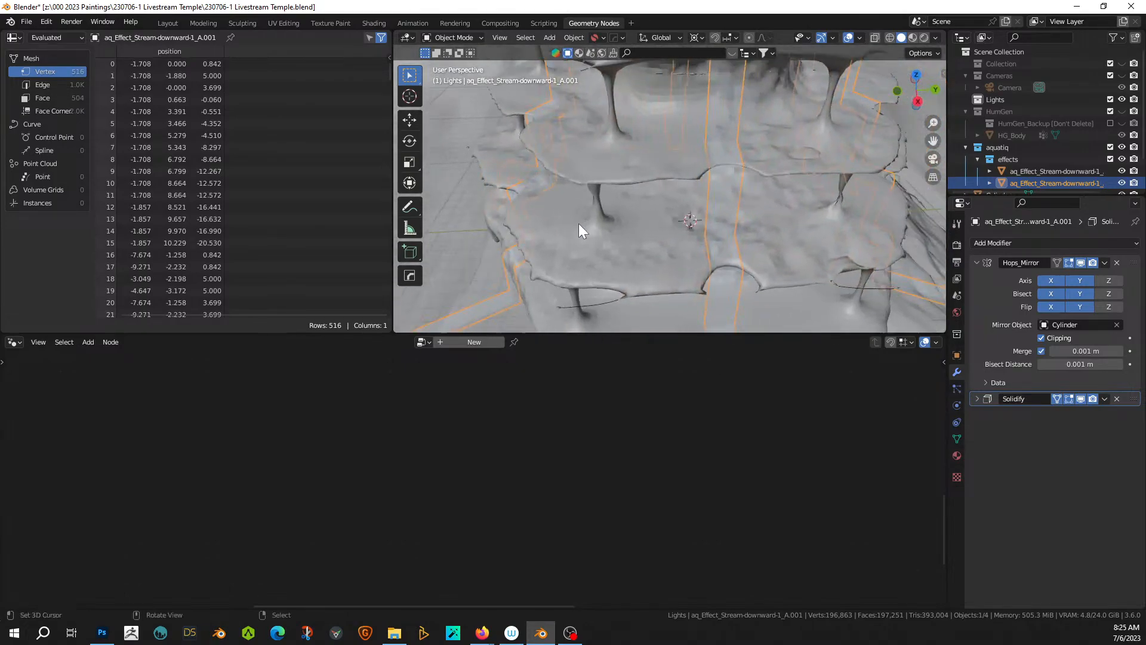
scroll(573, 226, "down", 3)
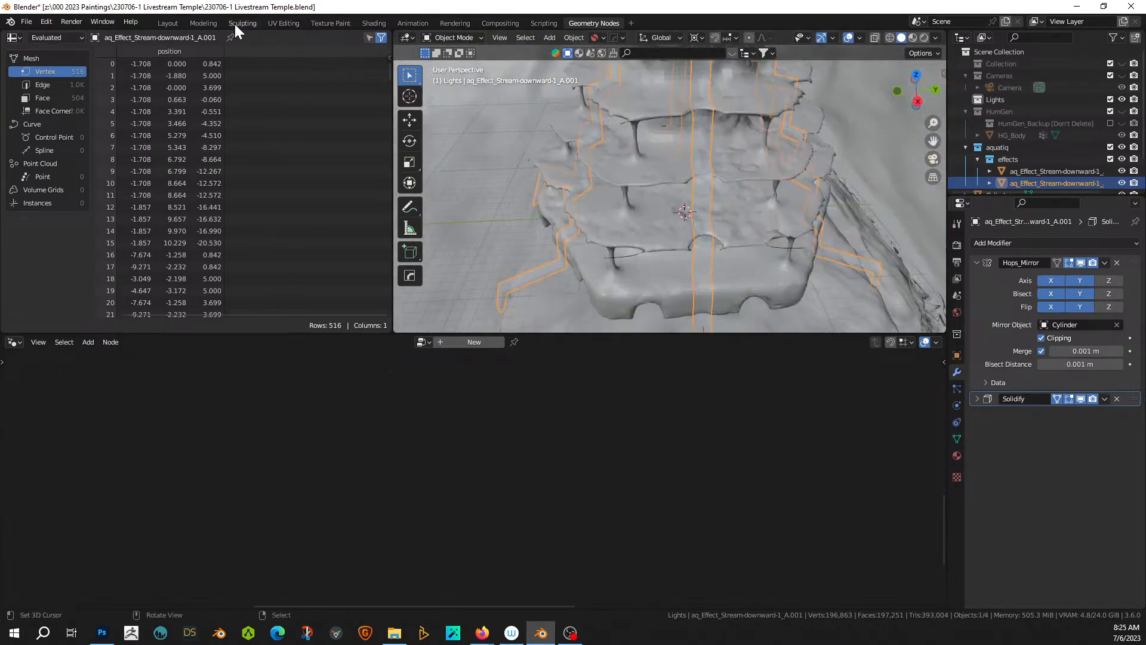
left_click(168, 23)
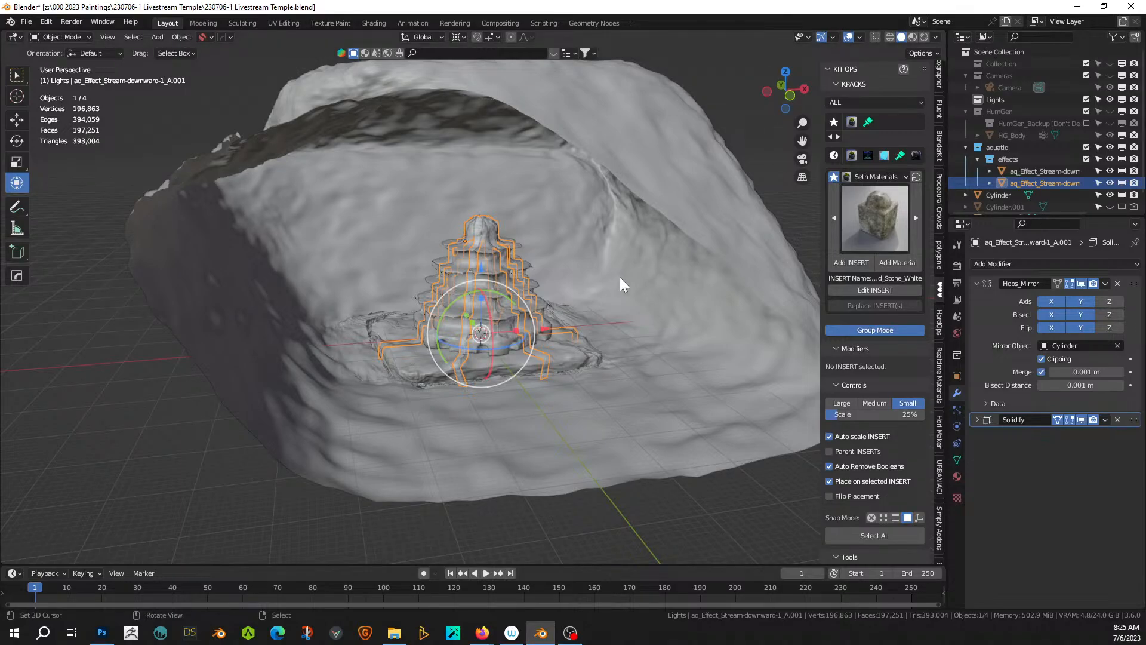
key("ctrl+s")
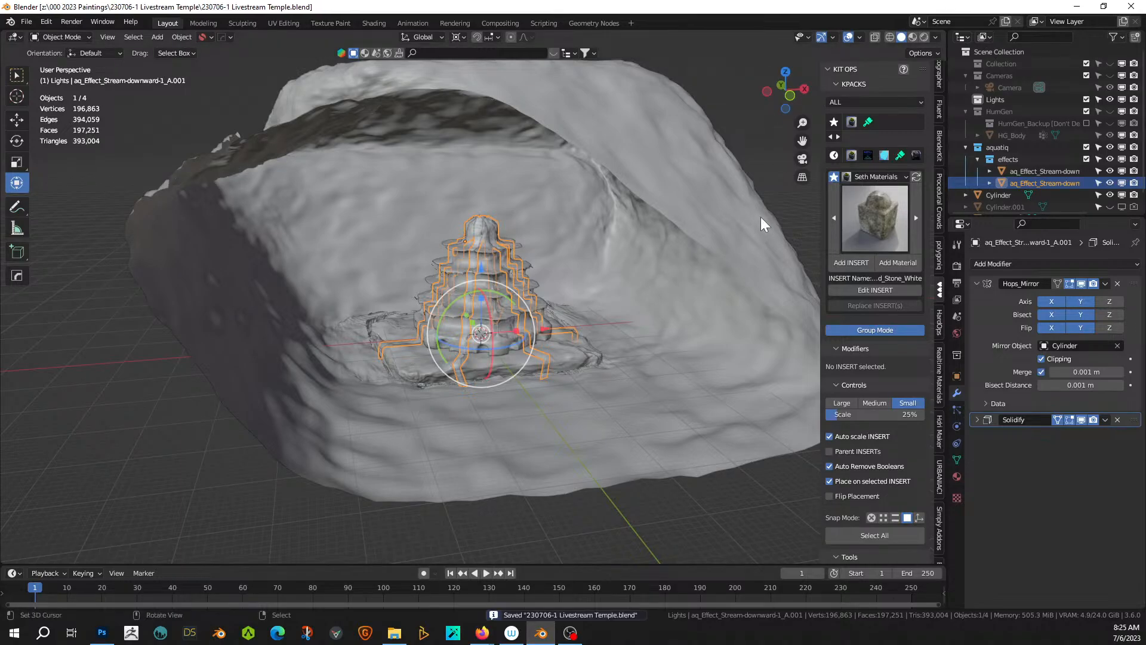
- Examine the temple, streams and cave terrain in rendered shading, up close and from above
left_click(924, 38)
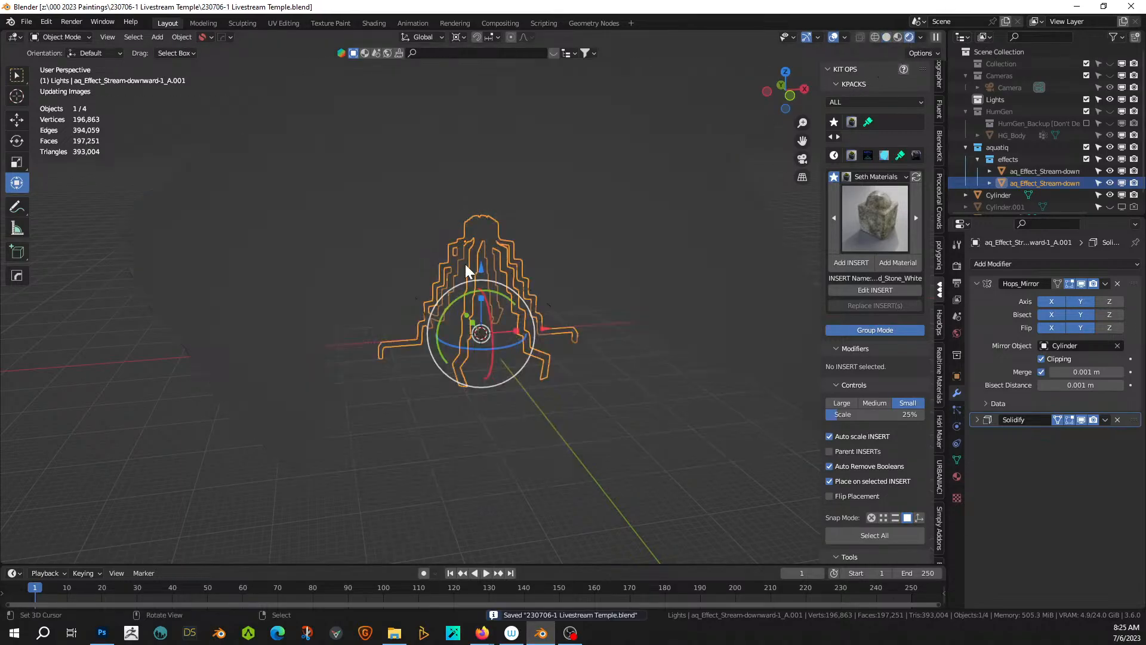
scroll(439, 415, "up", 4)
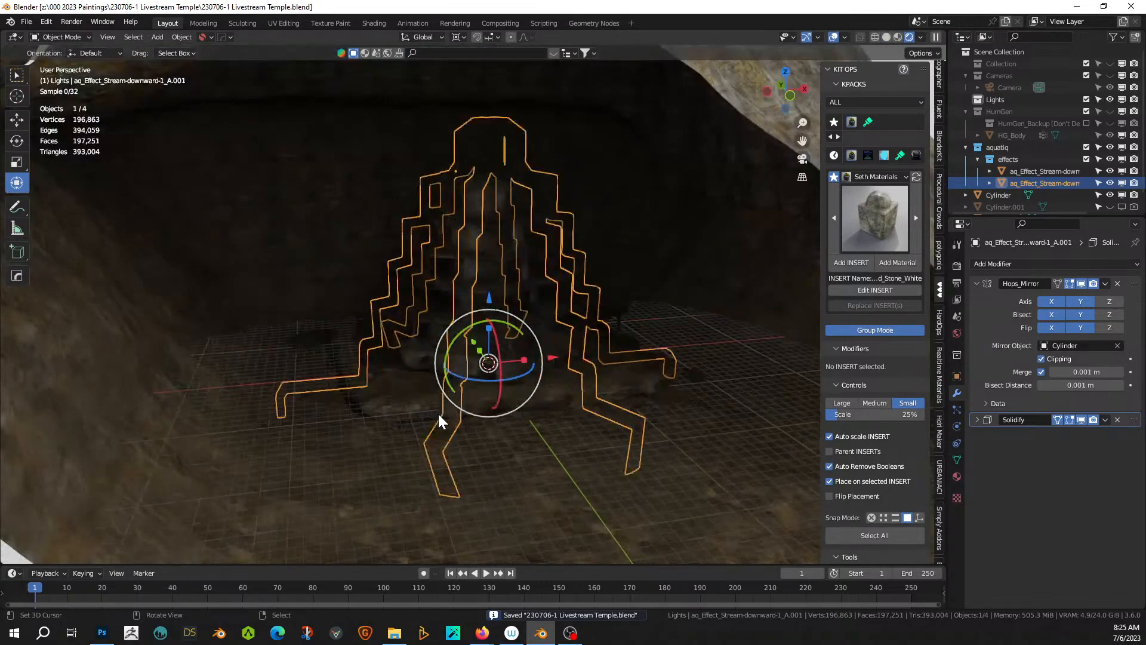
middle_click_drag(439, 414, 533, 483)
left_click(484, 377)
scroll(488, 388, "up", 2)
scroll(439, 388, "down", 5)
scroll(558, 448, "down", 3)
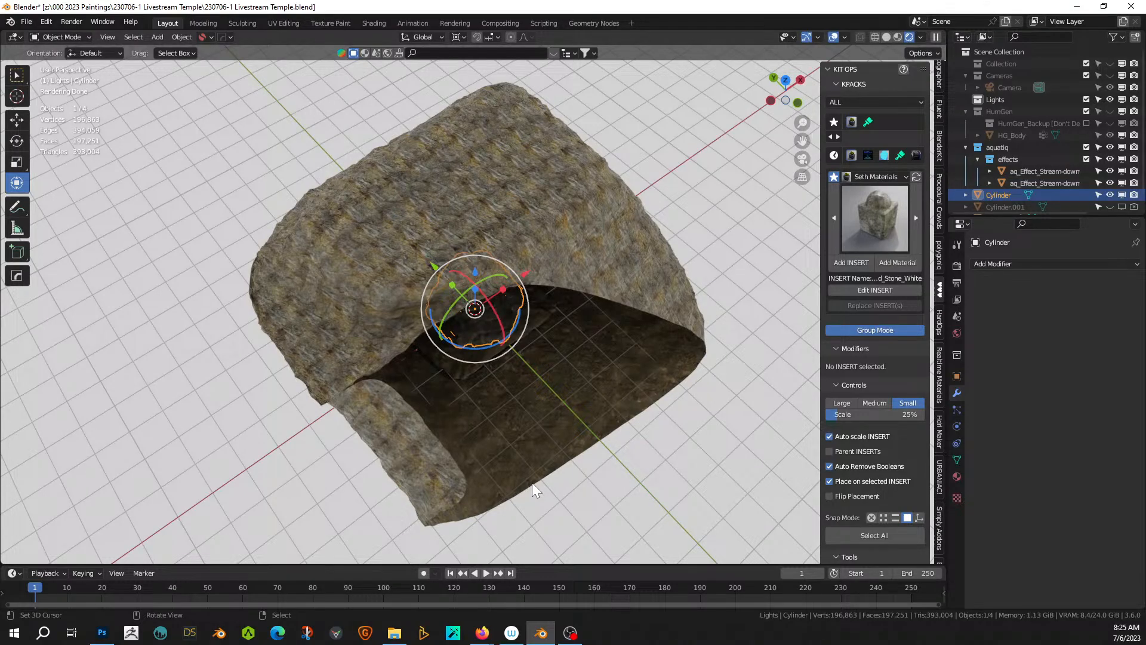
scroll(532, 484, "up", 5)
middle_click_drag(530, 486, 447, 467)
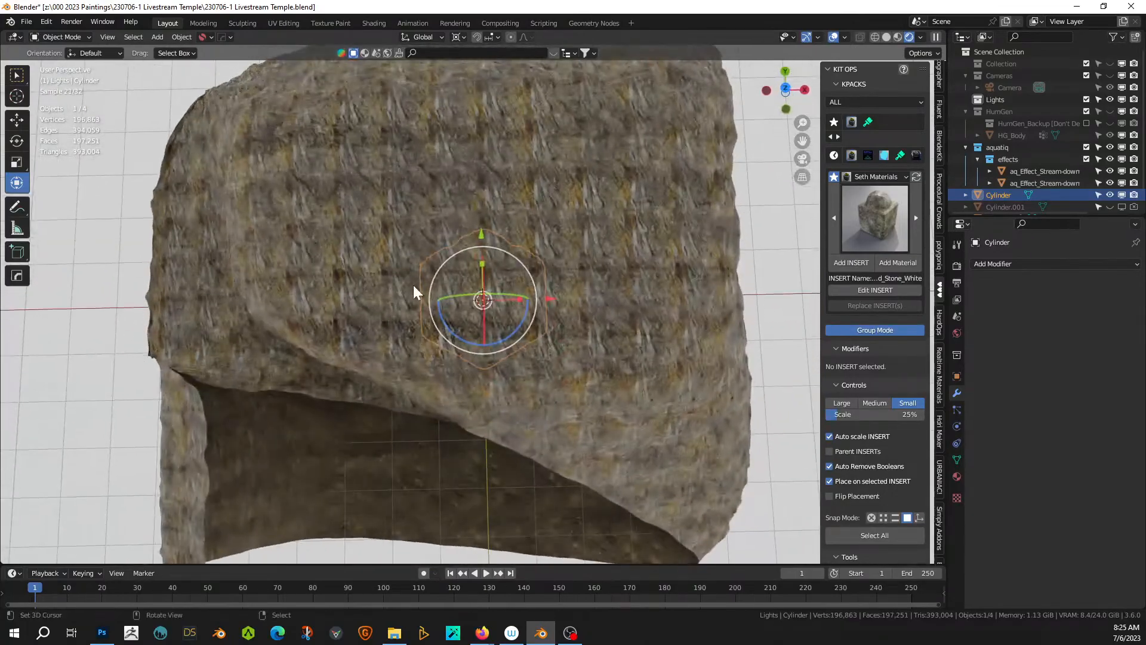
- Select the cave terrain's large roof face in Edit Mode and turn off the GeometryNodes modifier's viewport display
left_click(428, 241)
key("Tab")
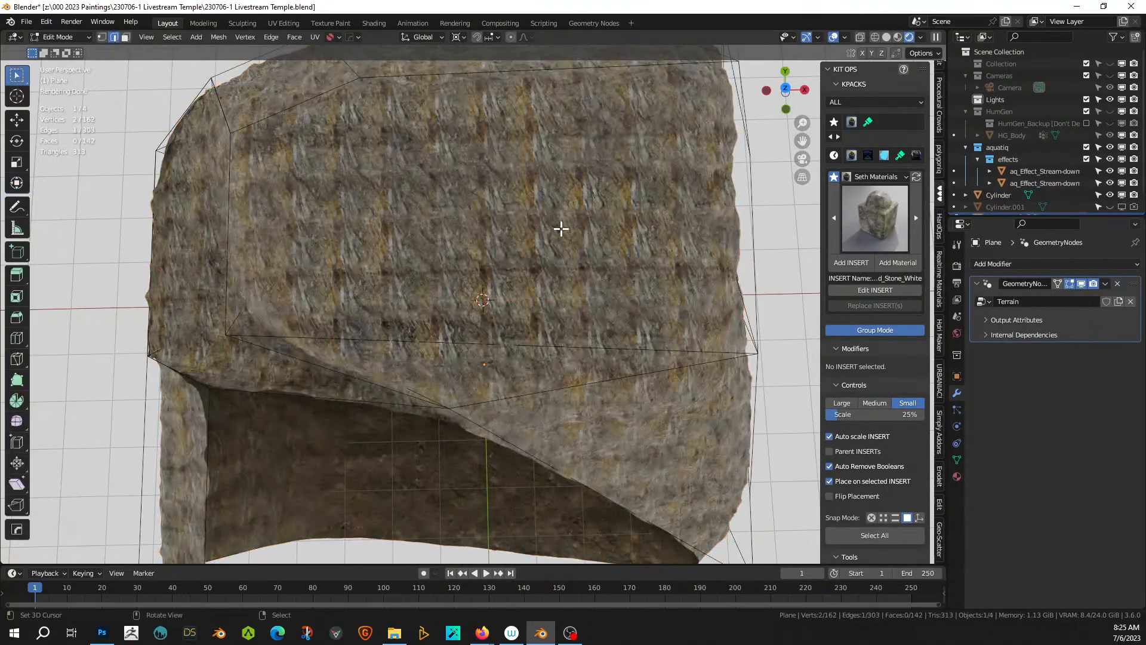
middle_click_drag(482, 229, 487, 296)
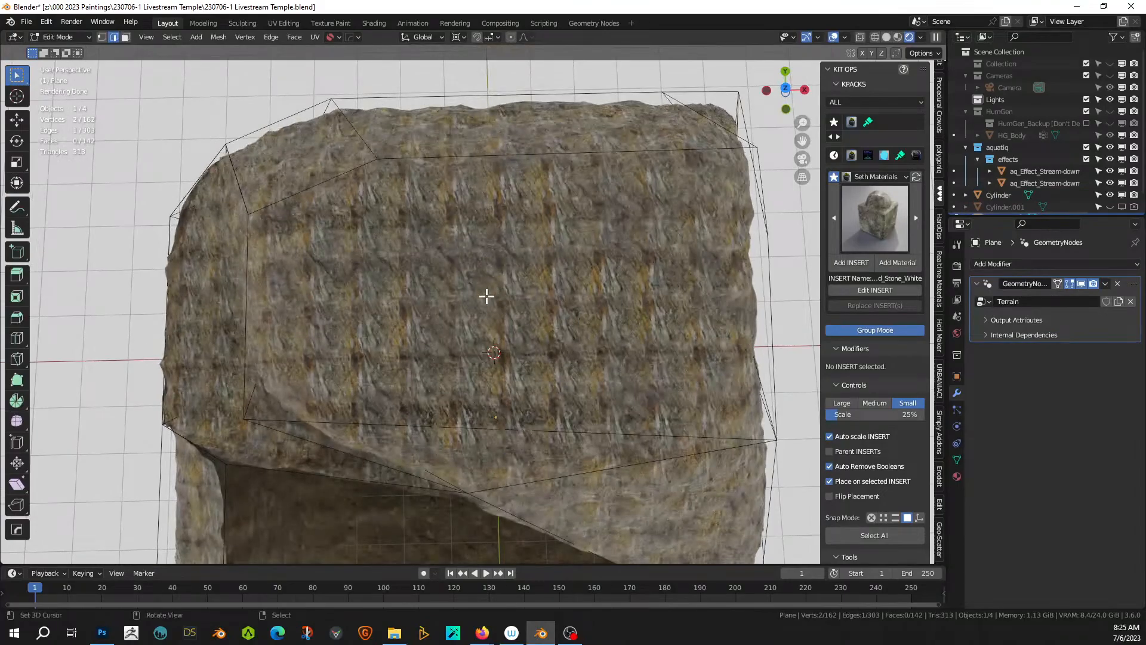
key("3")
left_click(486, 296)
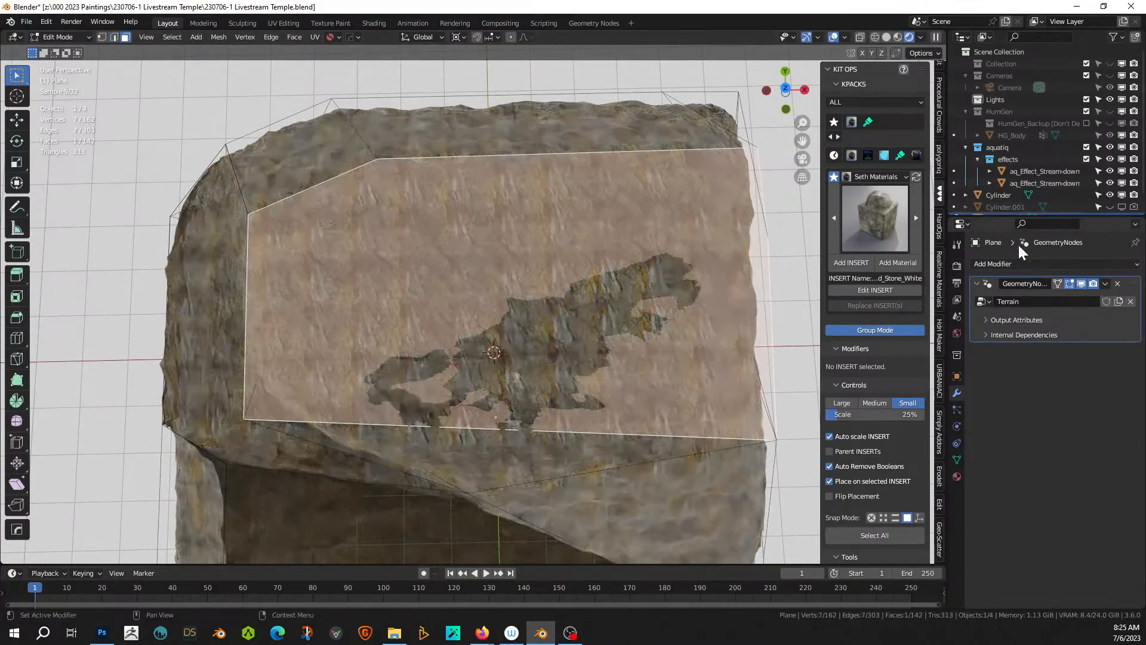
left_click(1081, 284)
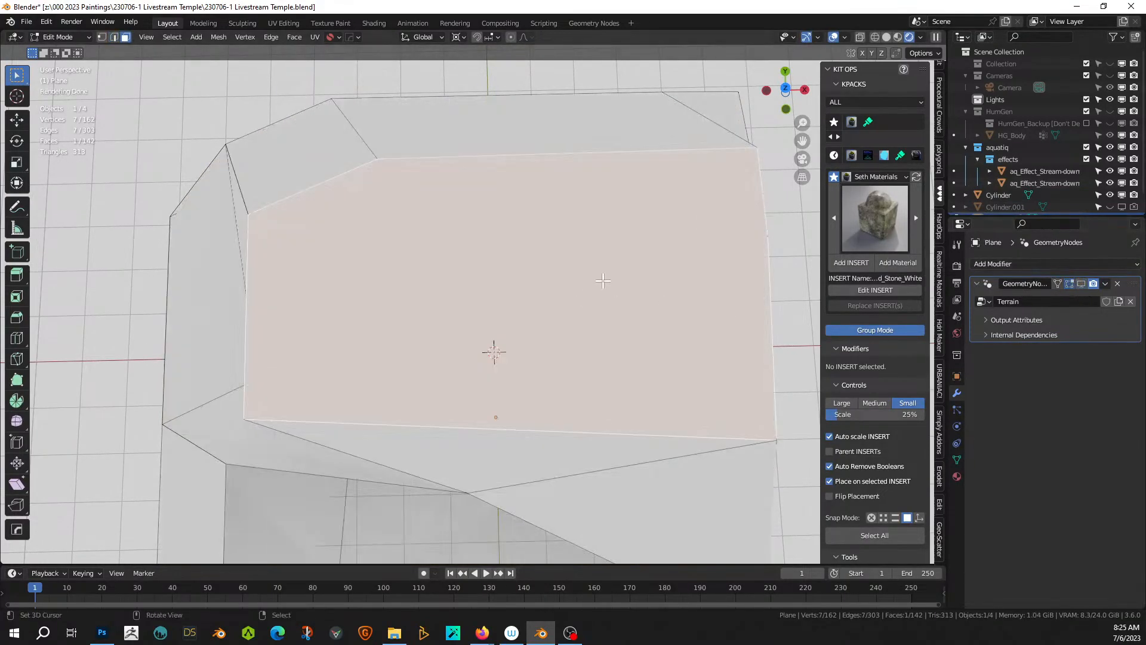
- Return to solid shading and apply Poke Faces to the selected roof face of the cave
left_click(888, 39)
mouse_move(670, 209)
middle_mouse_down()
mouse_move(632, 166)
mouse_move(542, 235)
mouse_move(553, 222)
mouse_move(527, 253)
mouse_move(499, 351)
mouse_move(522, 304)
mouse_move(508, 326)
mouse_move(531, 327)
middle_mouse_up()
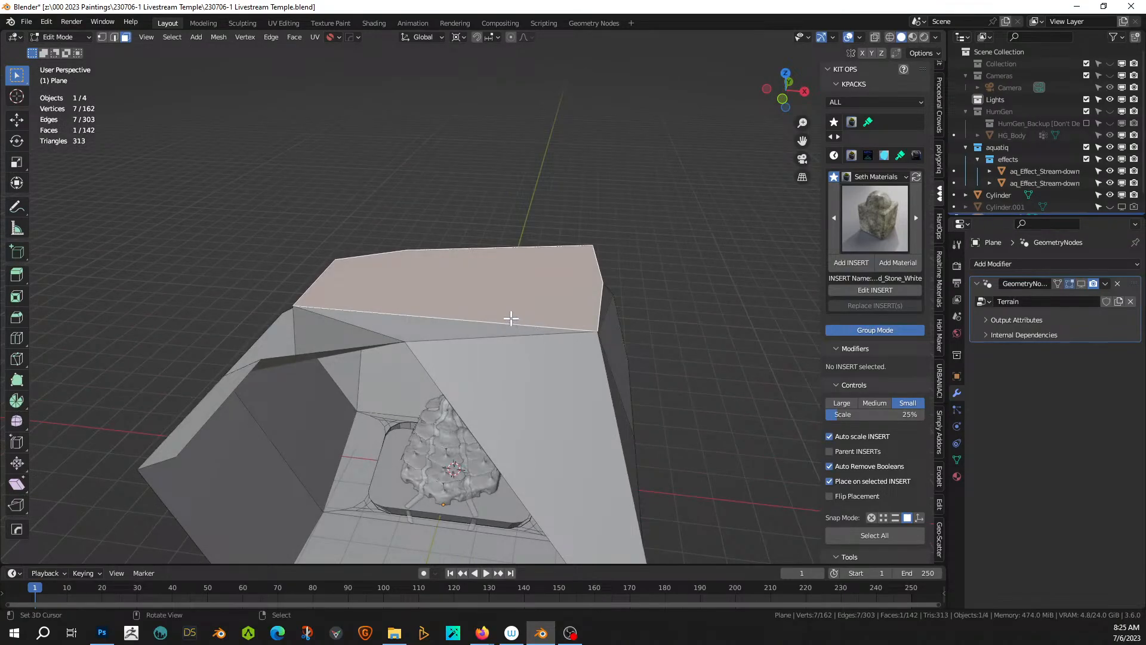
left_click(296, 35)
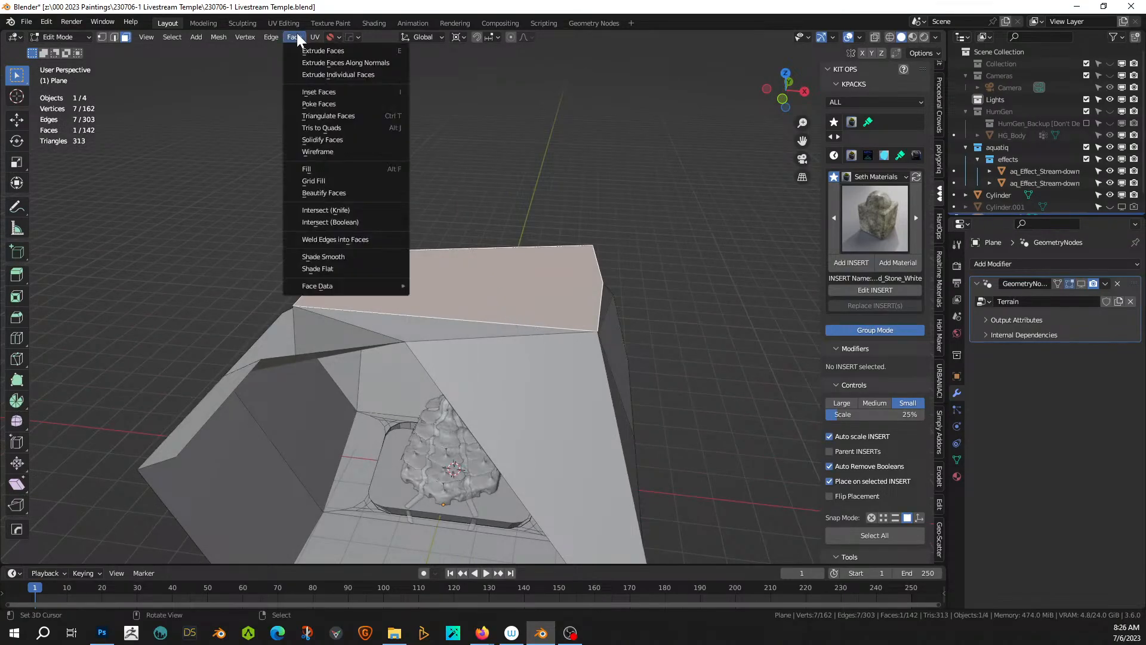
left_click(338, 104)
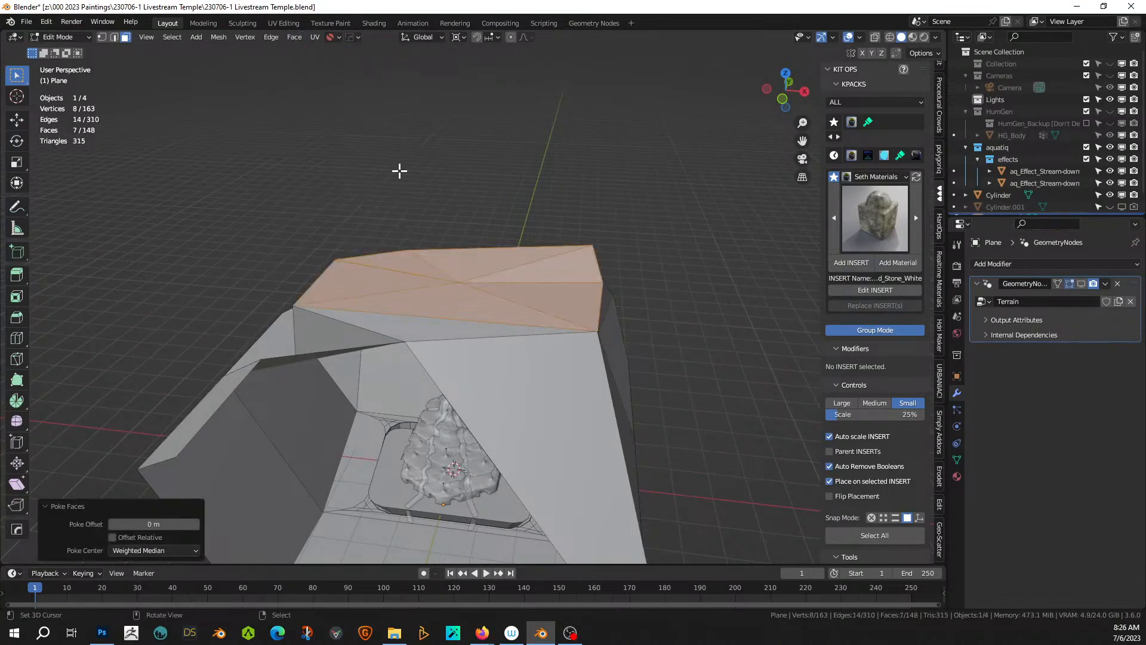
- Turn the centre vertex of the poked roof into a Hard Ops circle with radius about 15.3 and 32 target segments
middle_click_drag(498, 282, 505, 374)
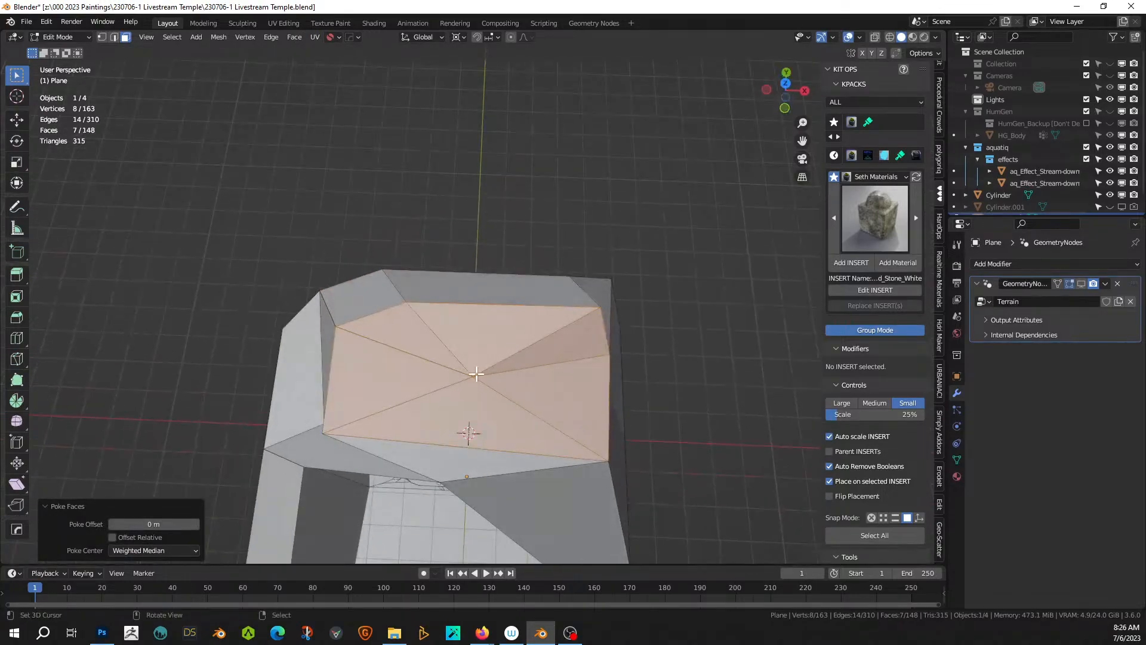
key("1")
left_click(477, 374)
key("q")
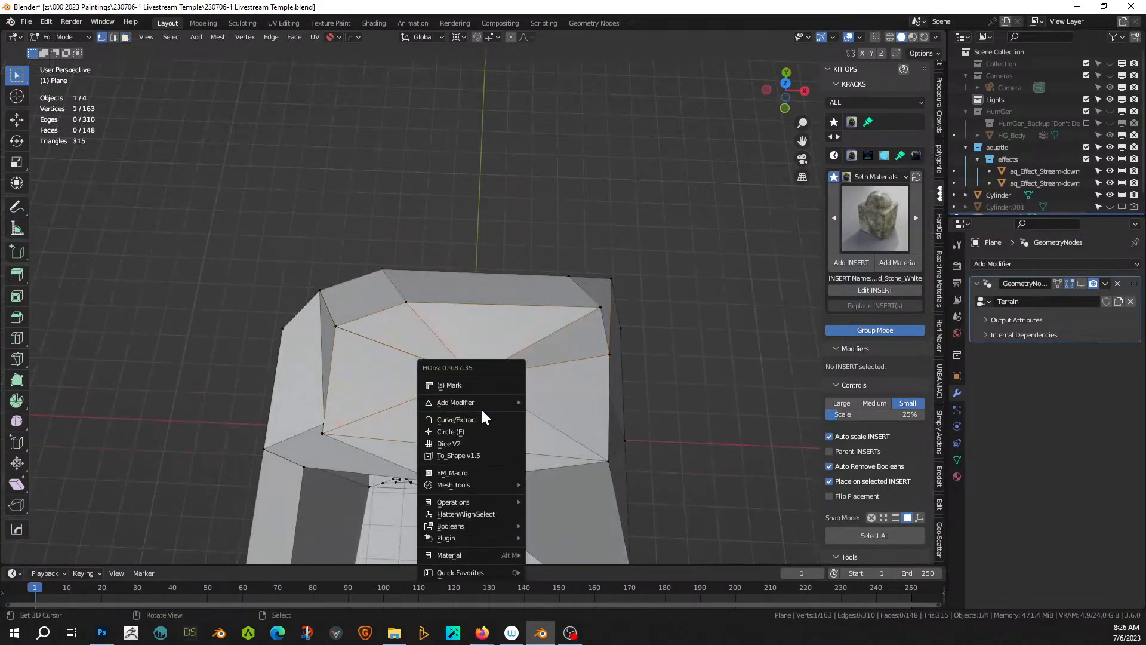
left_click(474, 432)
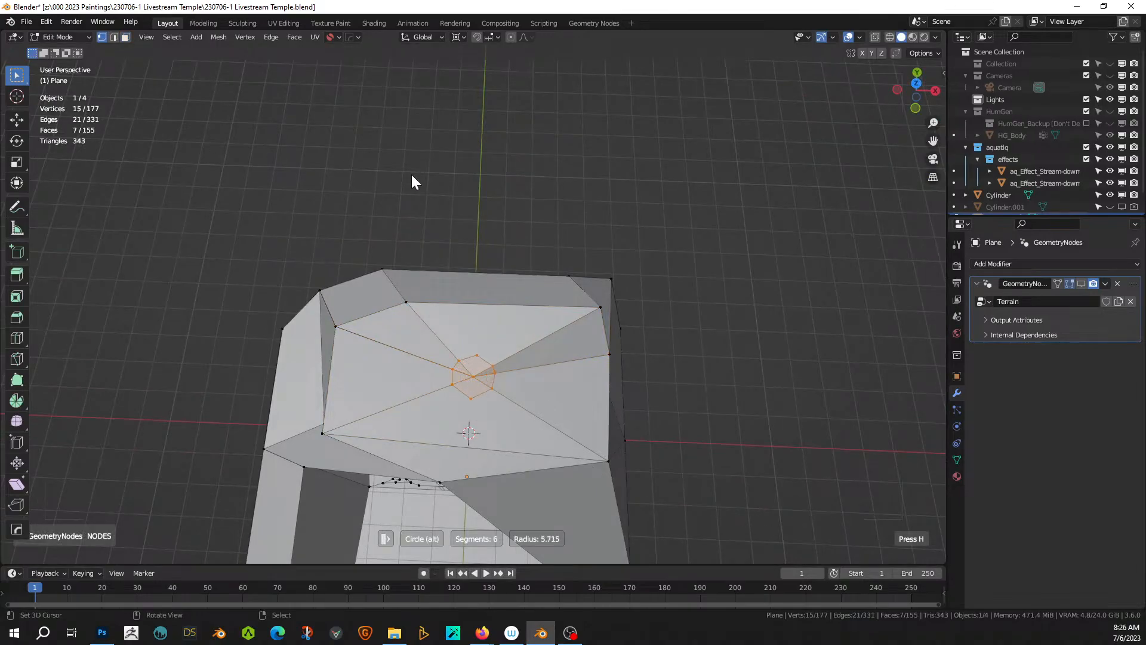
left_click(711, 484)
key("n")
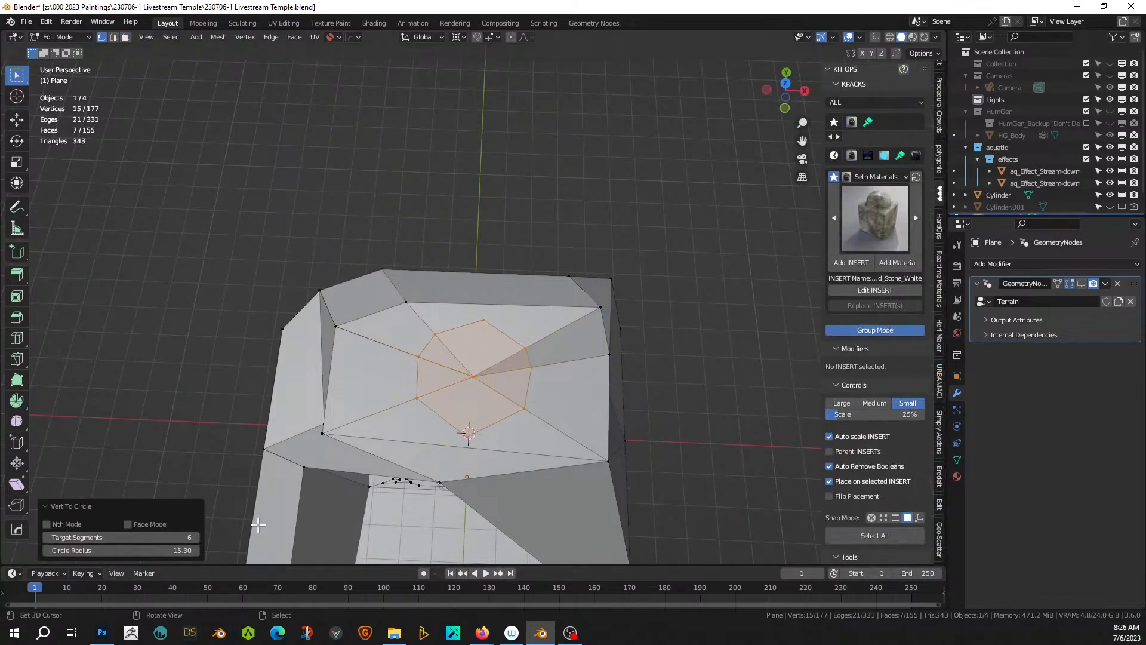
left_click(146, 537)
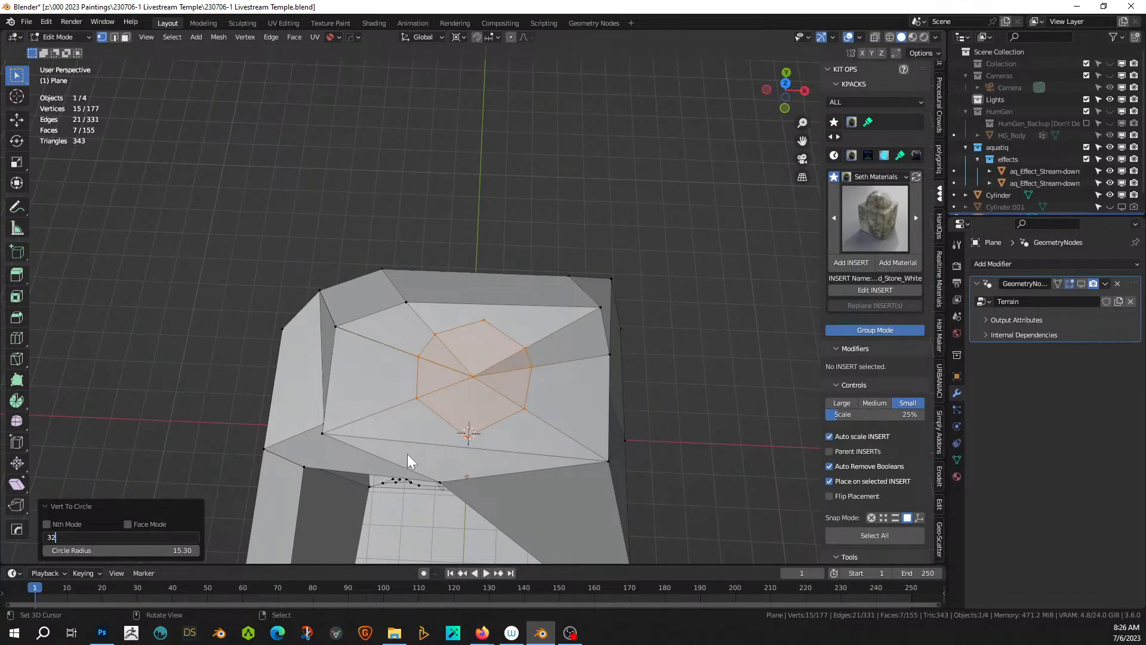
type("32")
key("Return")
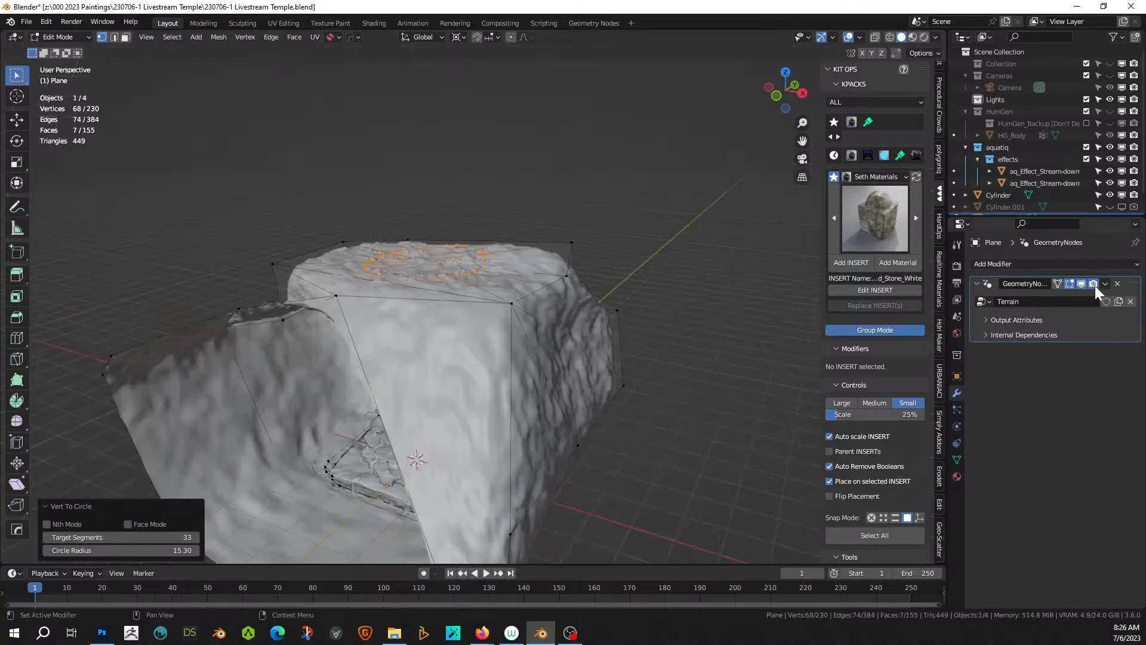
- Hide the GeometryNodes result in the viewport and extrude the circular roof faces about 56 m upward into a shaft
left_click(1082, 285)
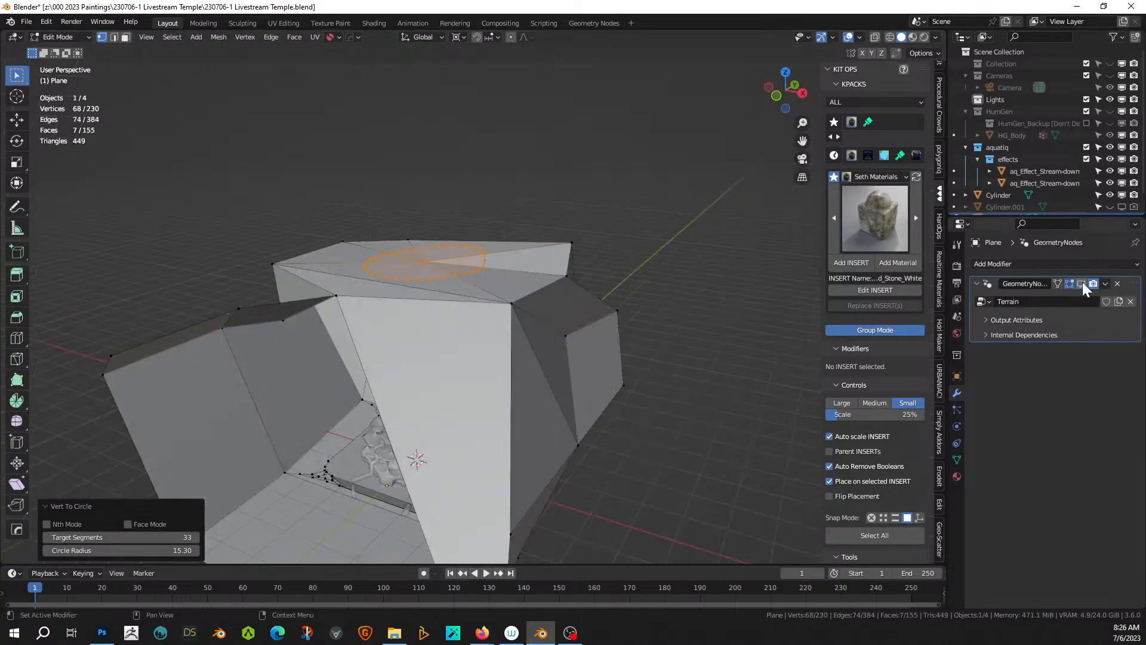
middle_click_drag(576, 314, 591, 354)
key("e")
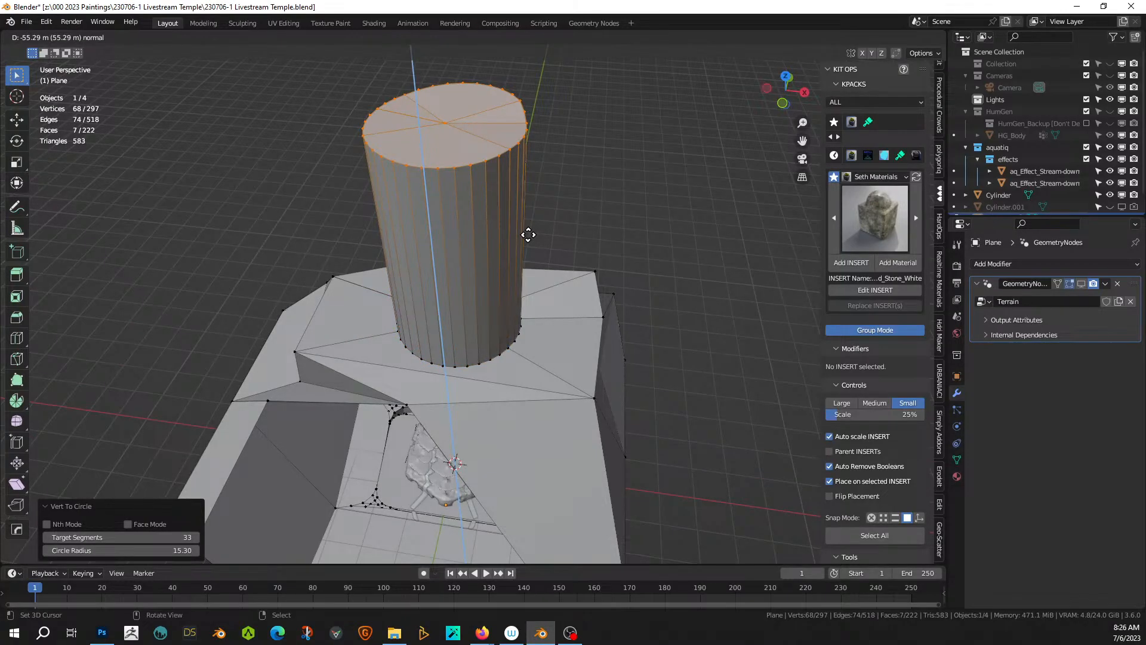
left_click(529, 235)
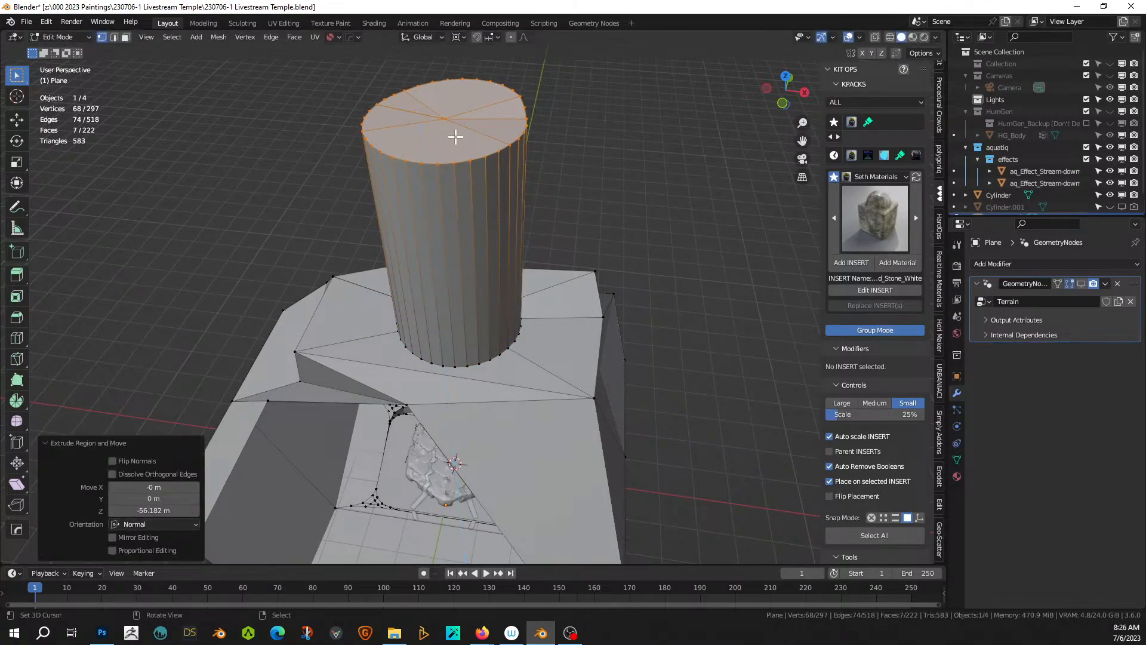
- Delete the faces capping the extruded shaft and return to Object Mode
key("x")
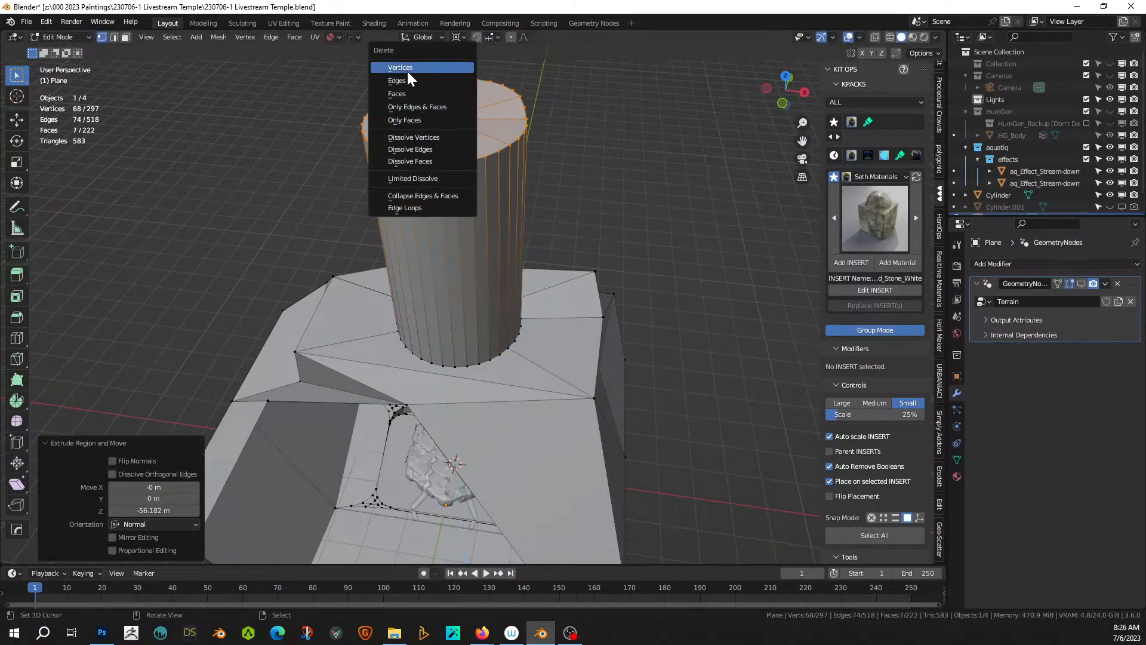
left_click(403, 94)
key("Tab")
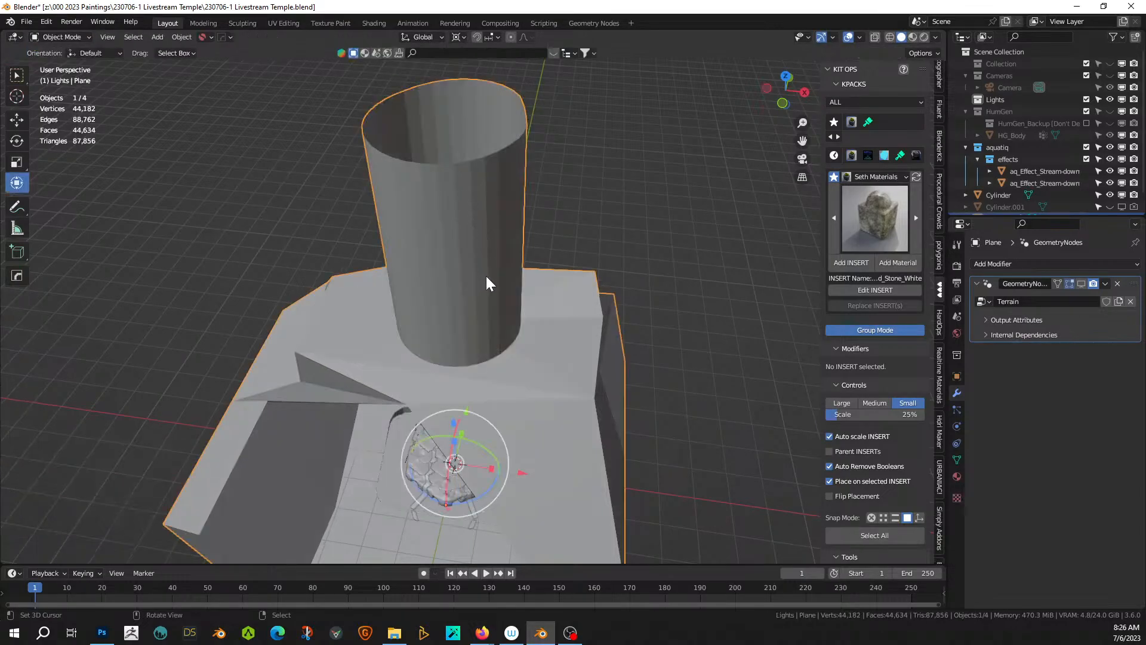
- Turn the GeometryNodes modifier's viewport display back on and inspect the shaft opening above the temple
middle_click_drag(486, 282, 500, 205)
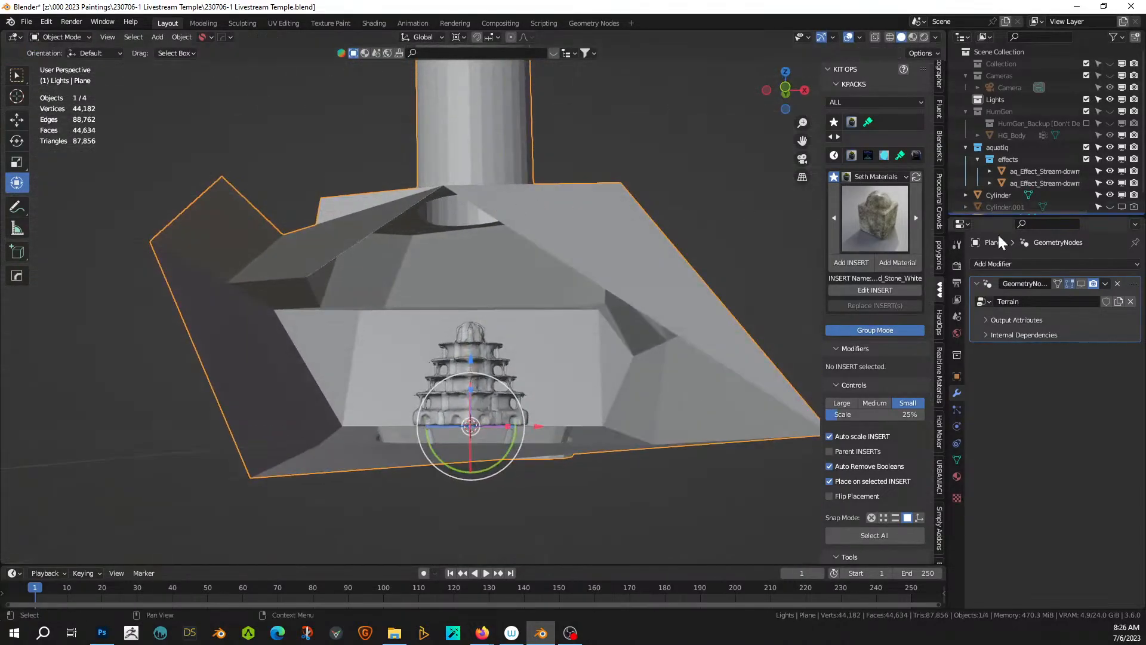
left_click(1083, 283)
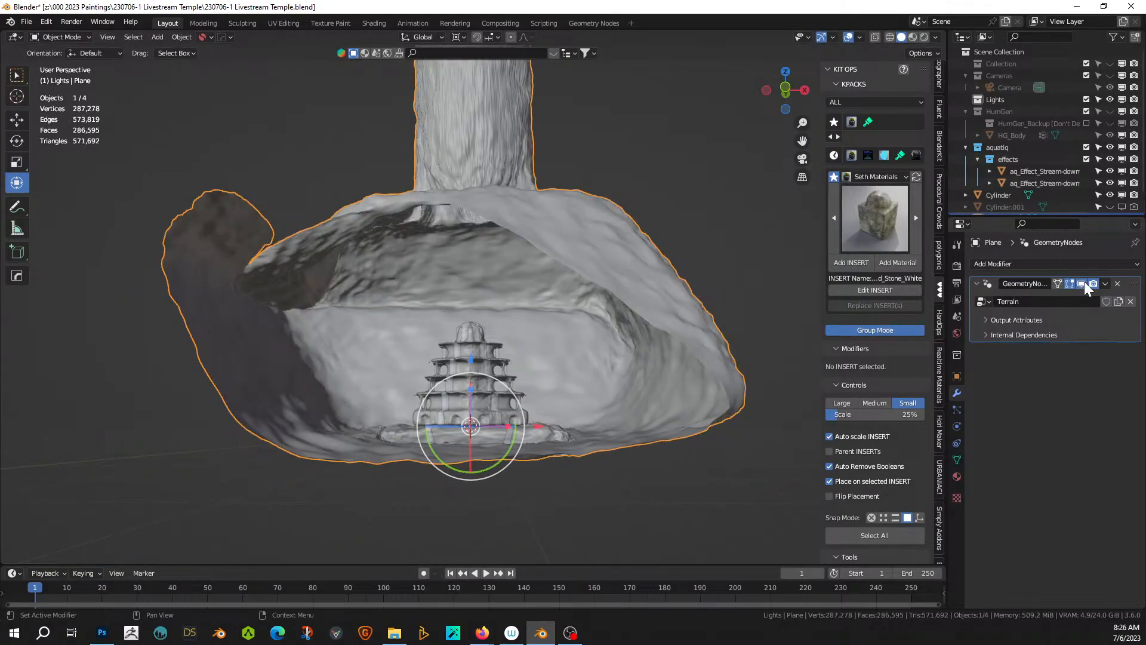
middle_click_drag(637, 400, 501, 410)
scroll(562, 385, "up", 6)
scroll(504, 415, "up", 2)
scroll(503, 414, "down", 2)
scroll(501, 409, "up", 3)
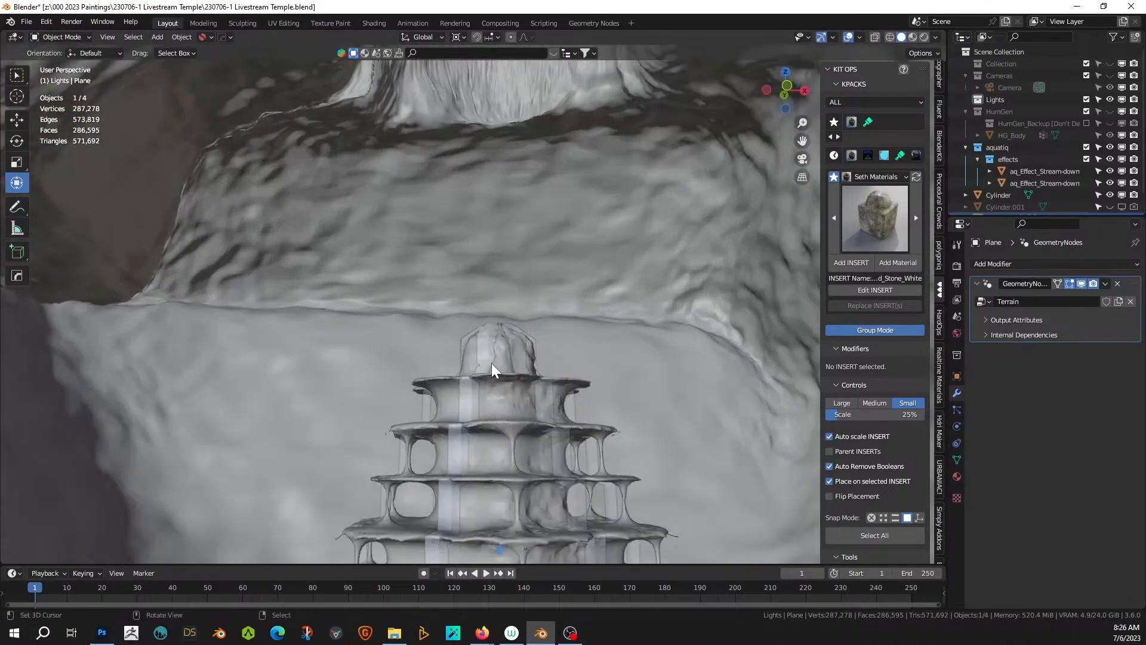
middle_click_drag(506, 348, 507, 368)
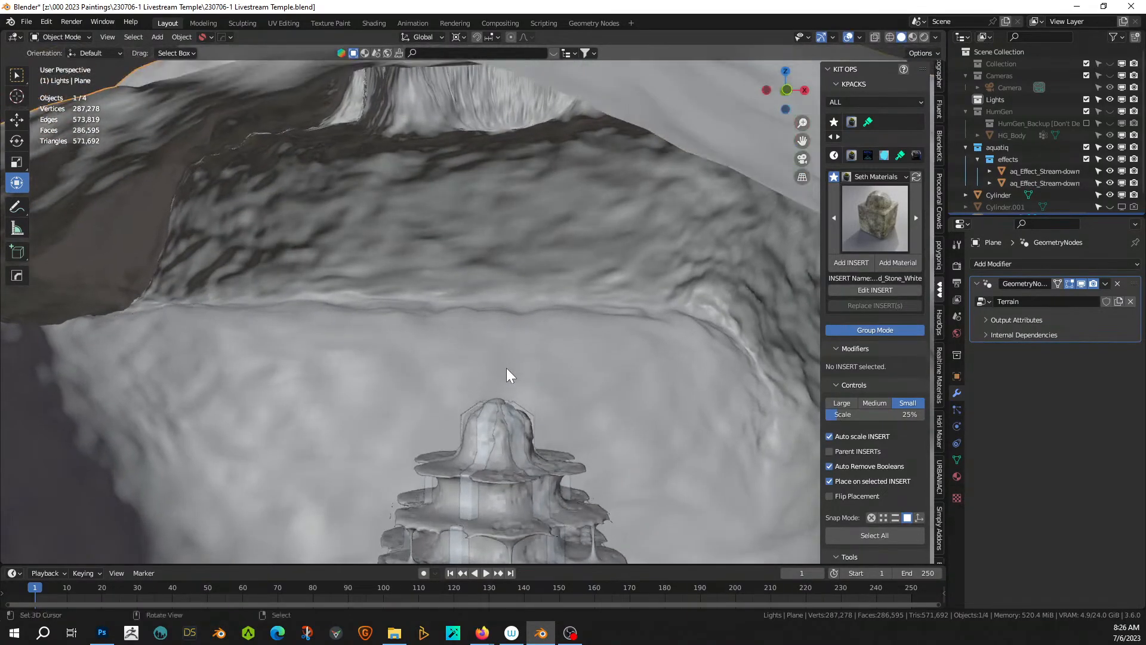
- Duplicate the stepped water stream on the temple and raise the copy about 32 m along Z
left_click(492, 408)
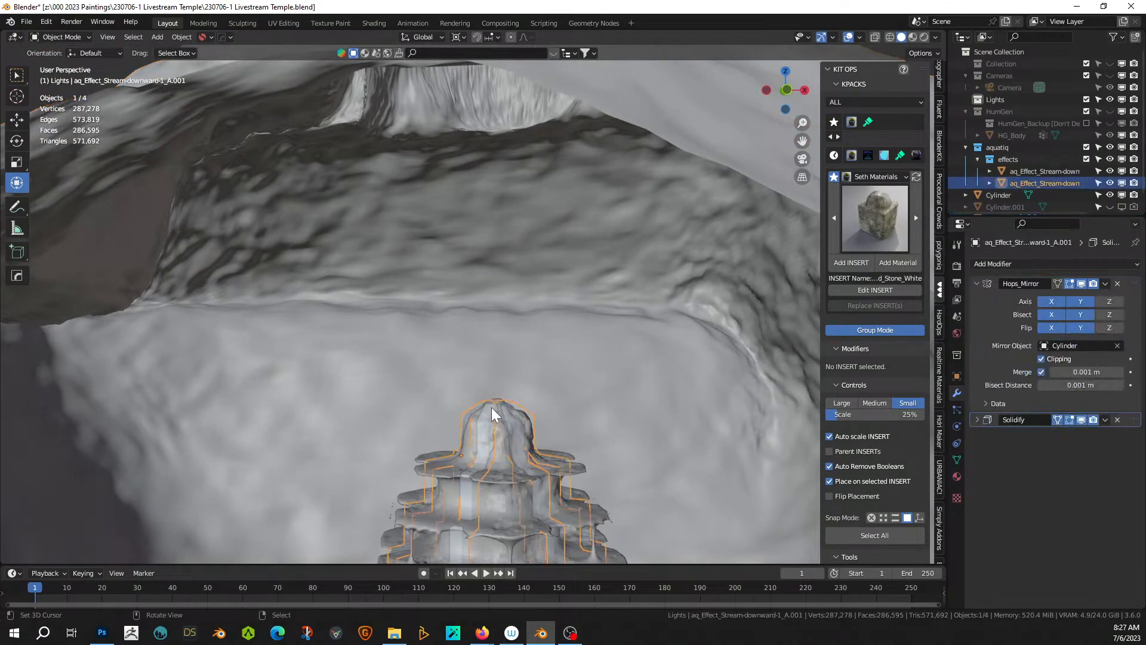
key("shift+d")
right_click(492, 407)
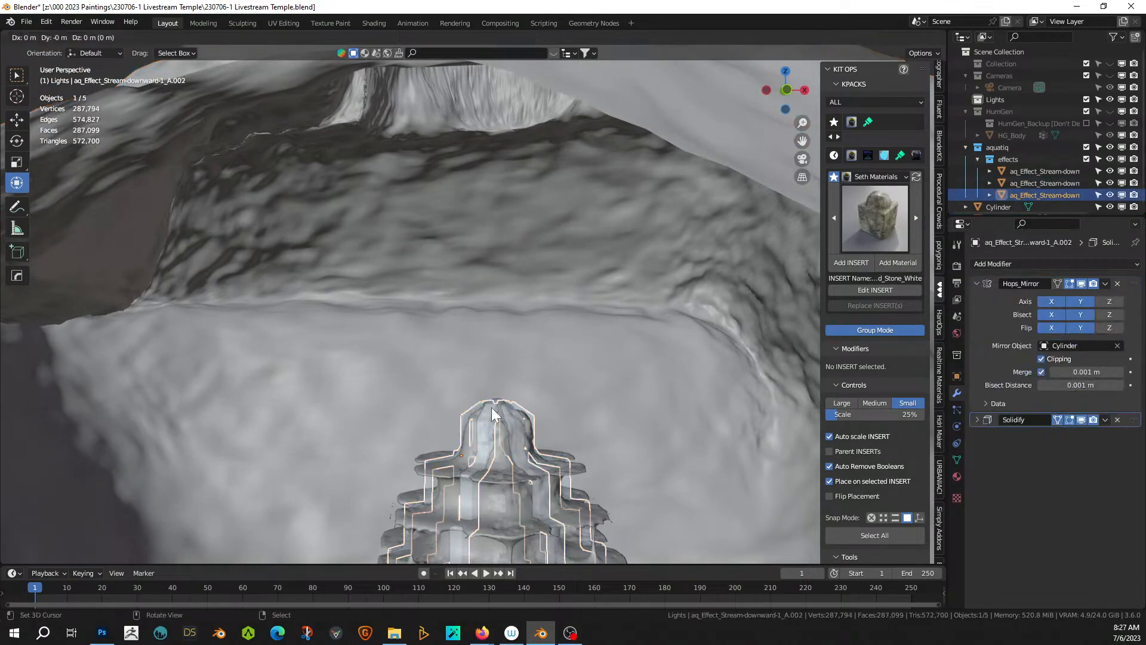
key("g")
key("z")
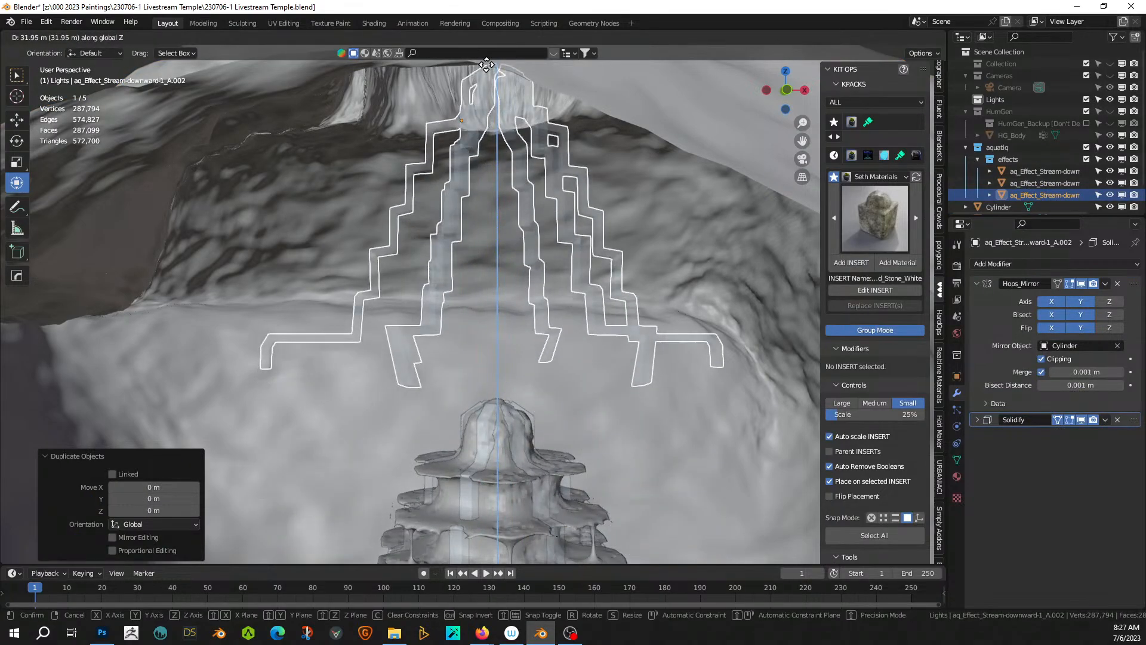
left_click(514, 137)
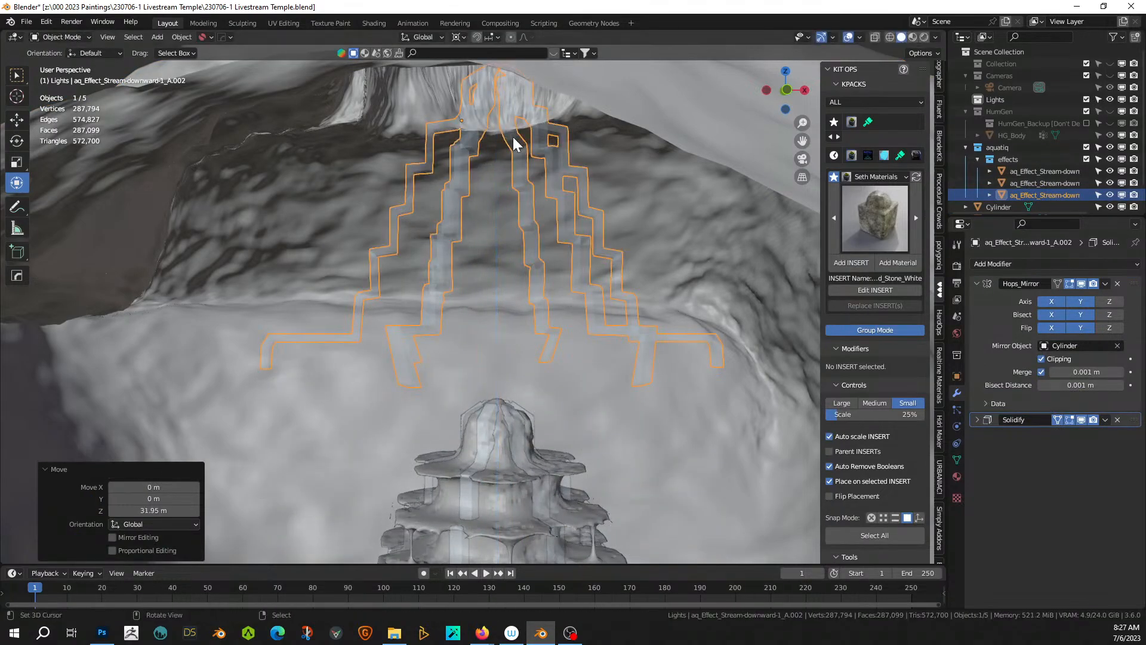
- Remove the Hops_Mirror modifier from the raised stream copy and delete the faces of its inner linked strip
left_click(1118, 285)
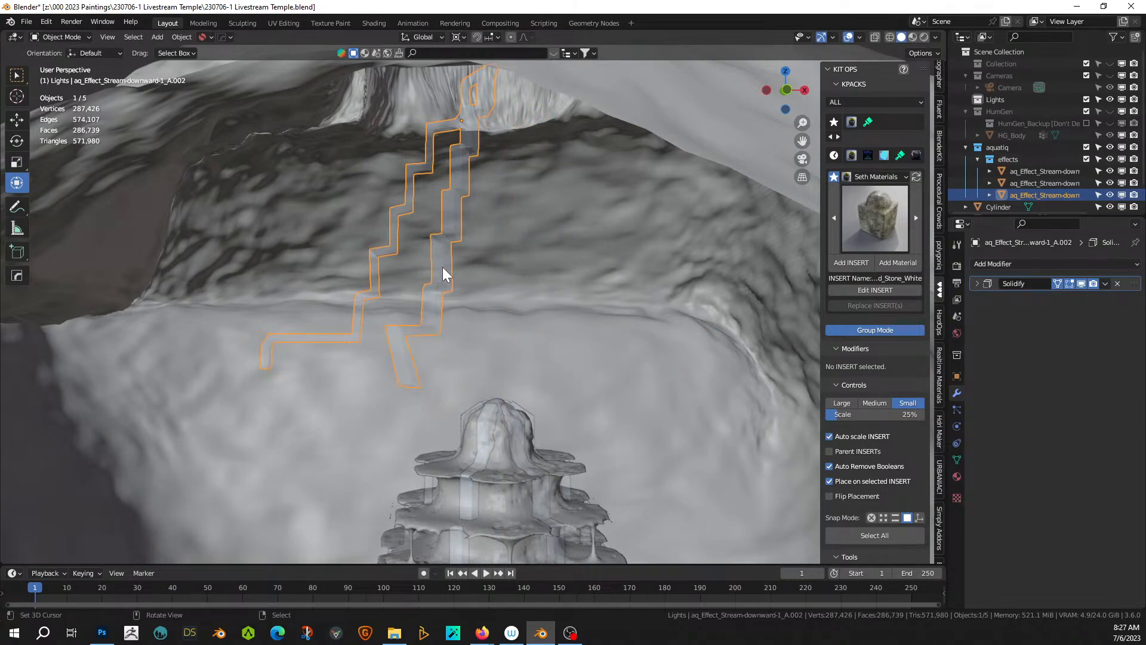
key("Tab")
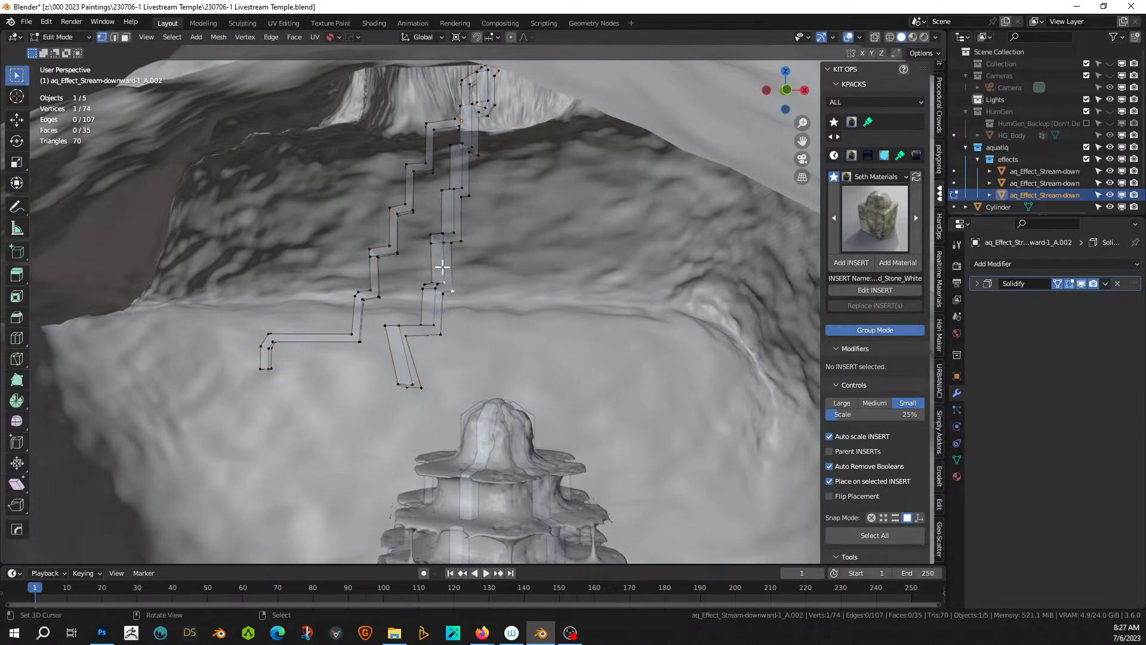
key("l")
key("x")
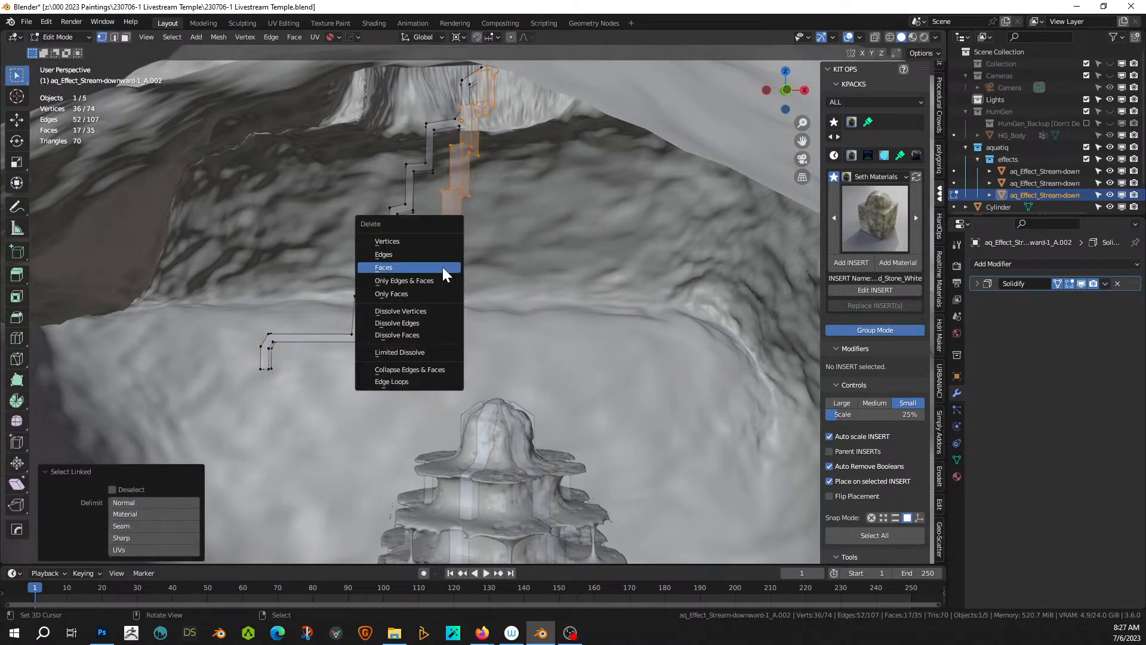
left_click(443, 267)
- Isolate the remaining stream strip in local view
middle_click_drag(425, 258, 565, 307)
key("KP_Divide")
- Try to flatten the whole stream strip by scaling its vertices to 0 along Y
key("a")
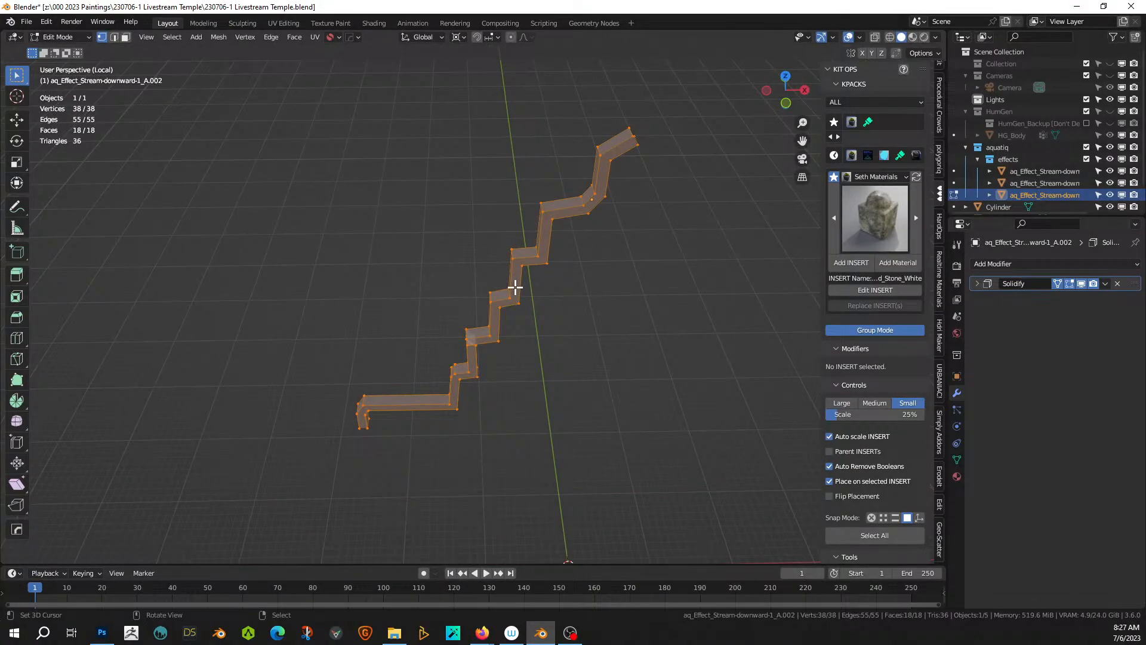
key("s")
key("y")
key("0")
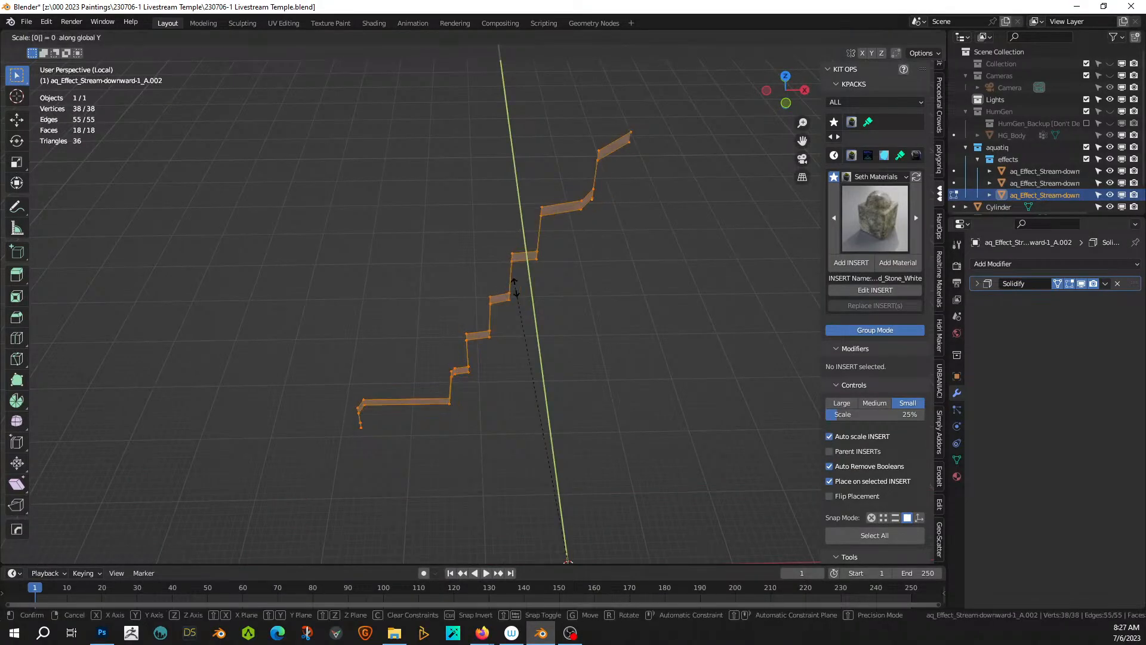
key("Return")
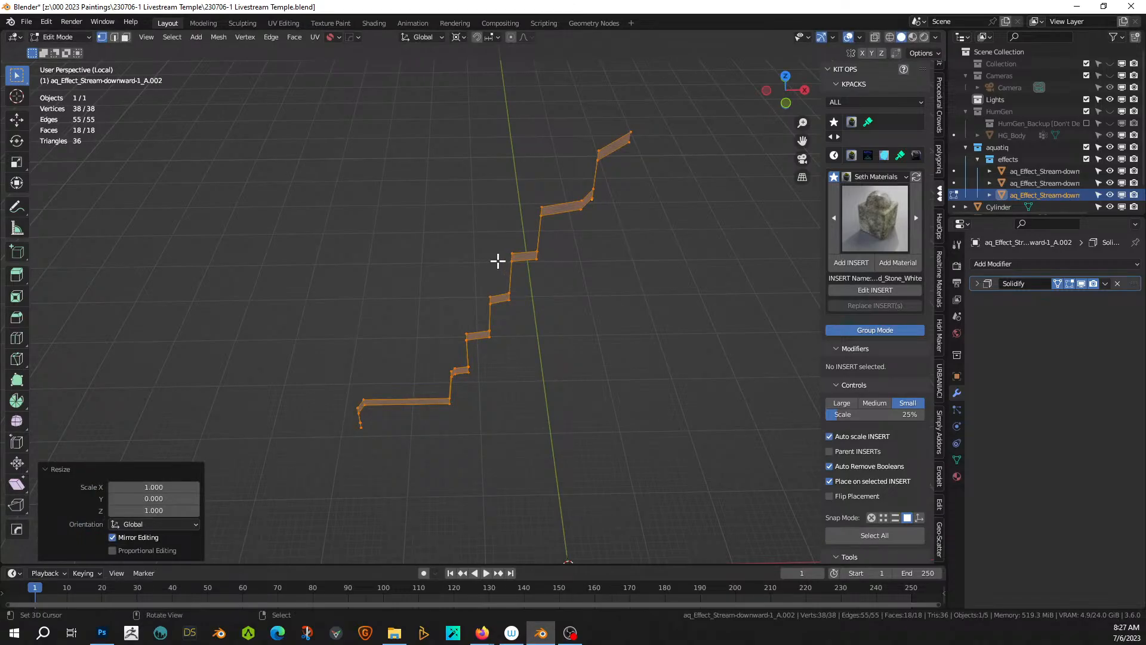
- Try to flatten the strip's vertices with a scale of 0 along X, and undo the flattening attempts
middle_click_drag(498, 261, 555, 323)
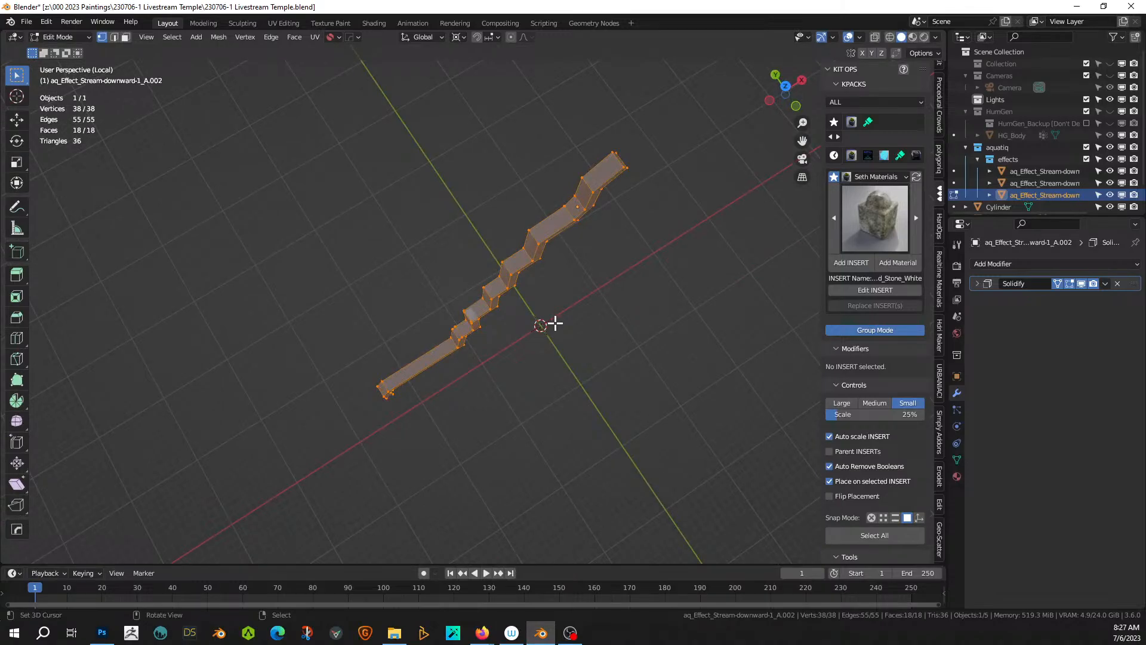
key("s")
key("x")
key("0")
key("Return")
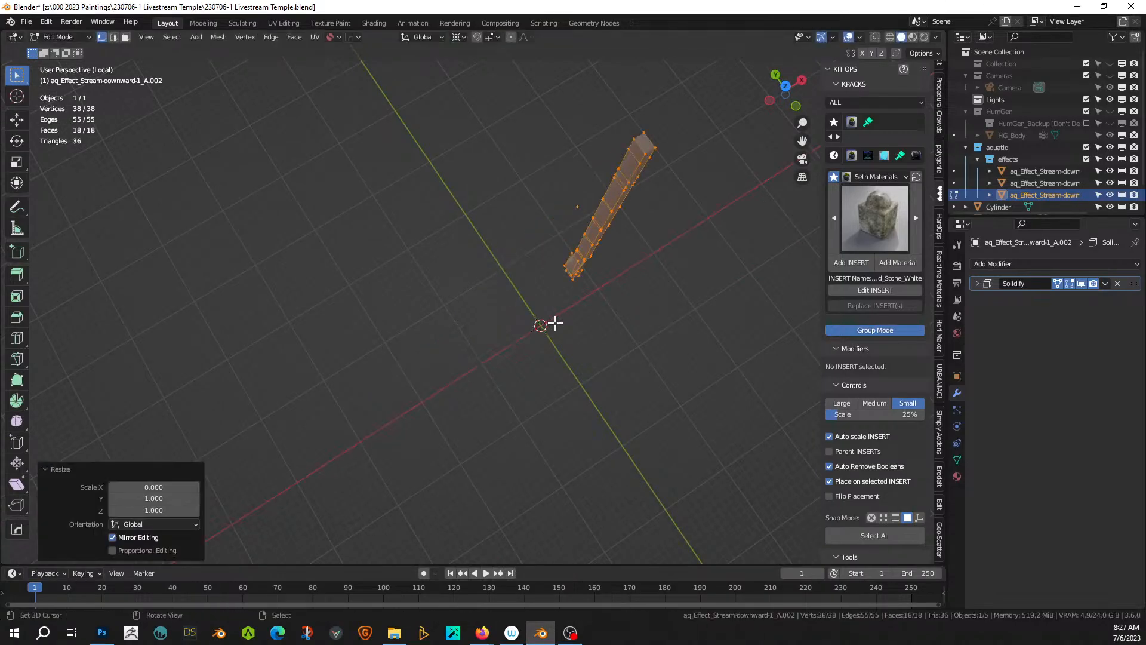
middle_click_drag(556, 323, 486, 228)
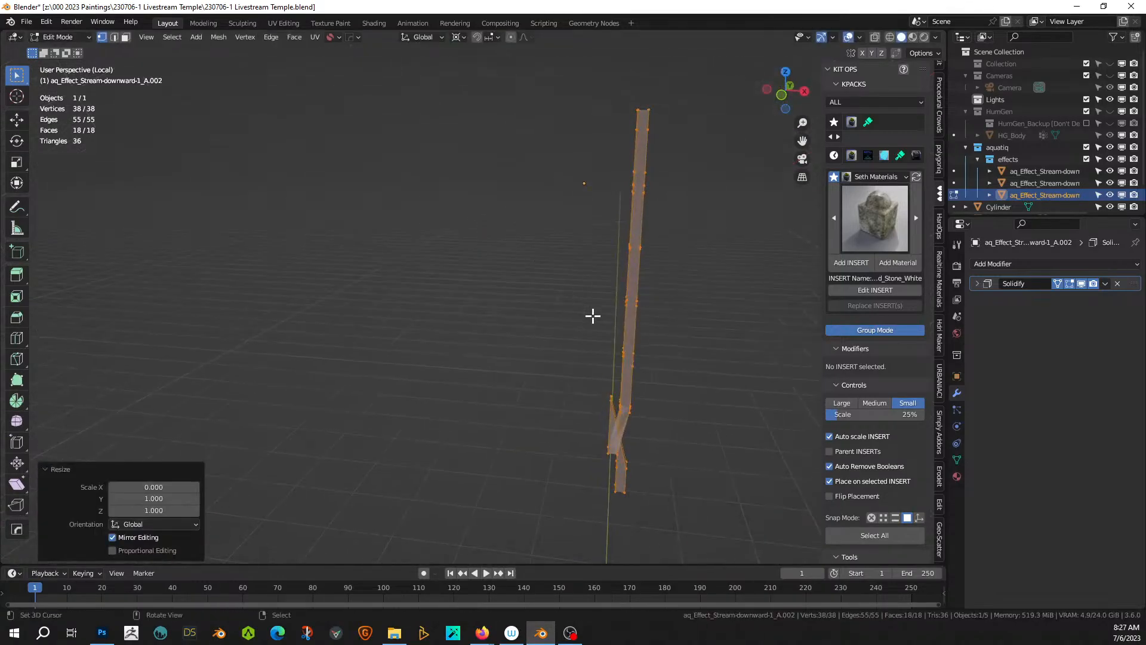
middle_click_drag(611, 364, 621, 381)
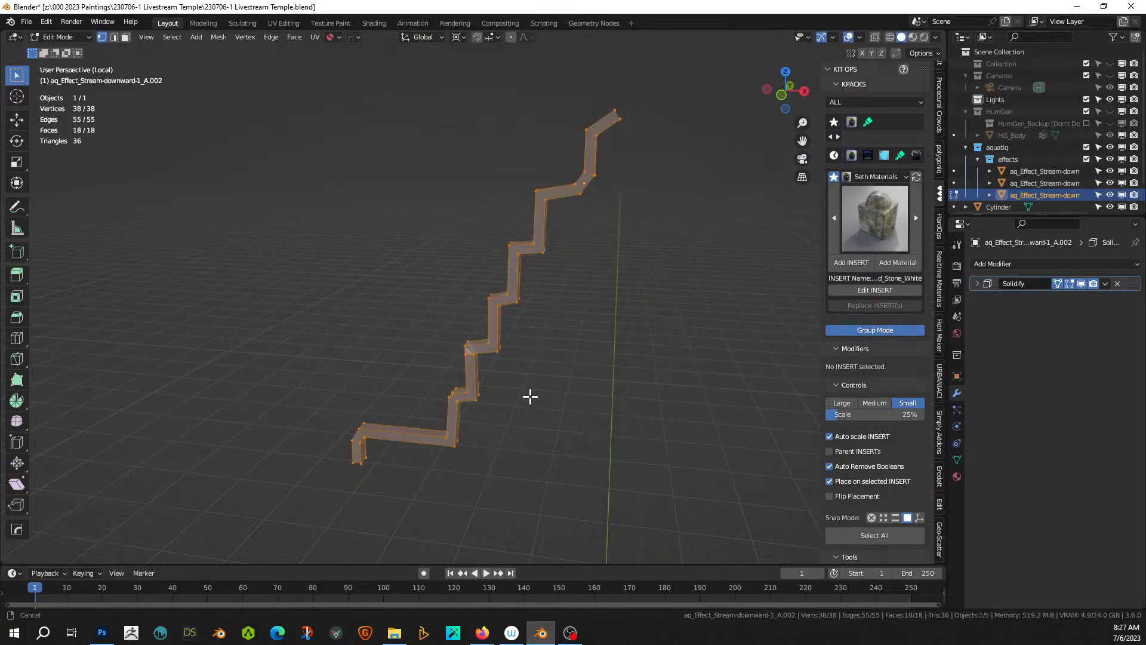
- Move the vertices at the strip's lower end down along Z and return to Object Mode
middle_click_drag(530, 397, 575, 306)
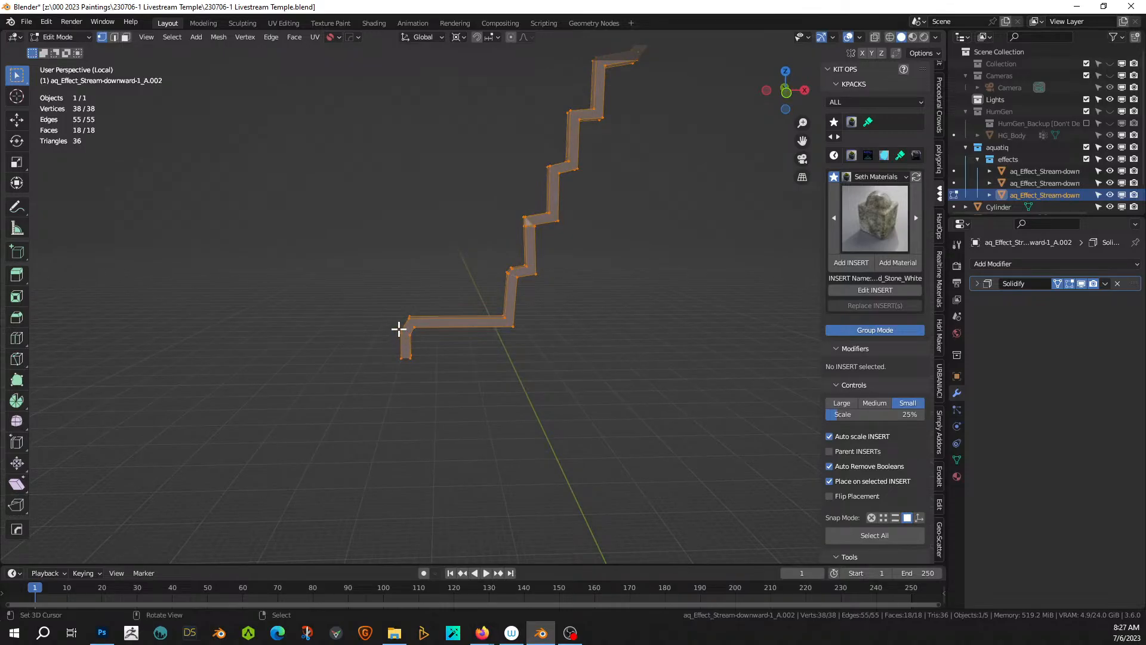
key("alt+a")
left_click_drag(374, 292, 449, 404)
key("g")
key("z")
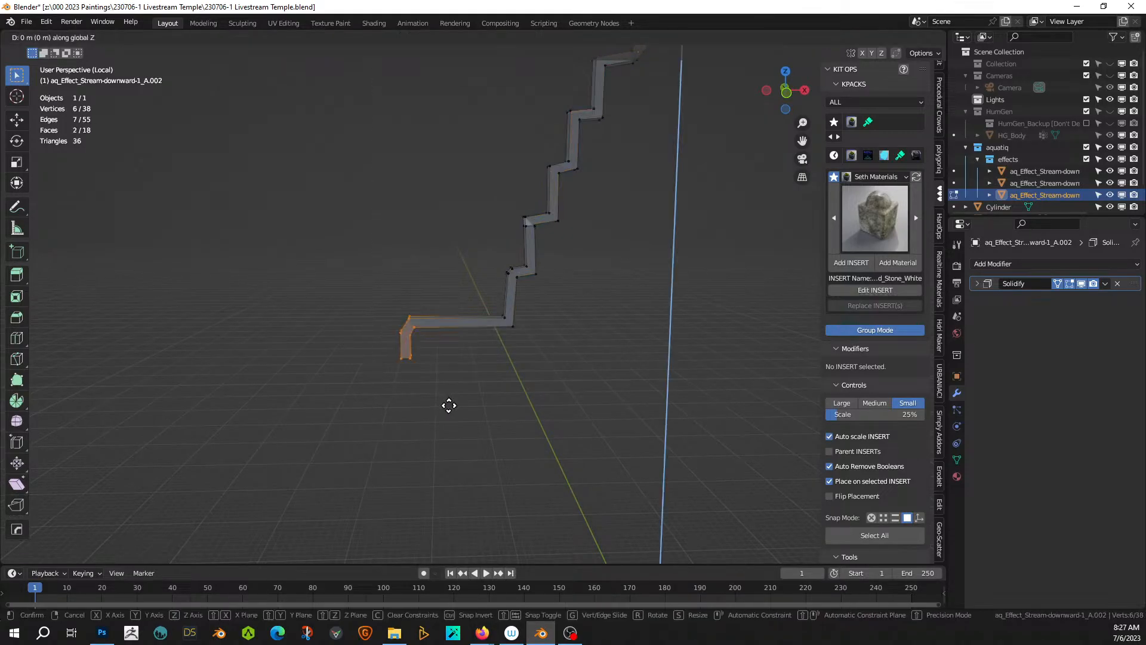
left_click(451, 459)
key("Tab")
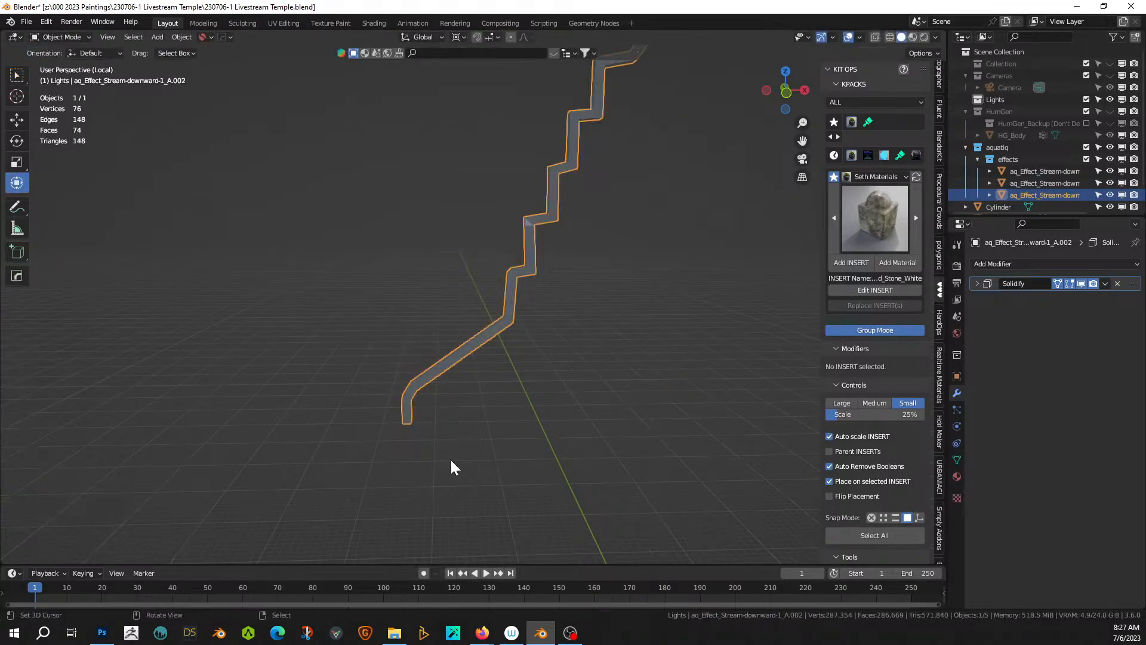
- Flatten the stream object along X with a scale of 0 and leave local view to see it above the temple
key("s")
key("x")
key("0")
key("Return")
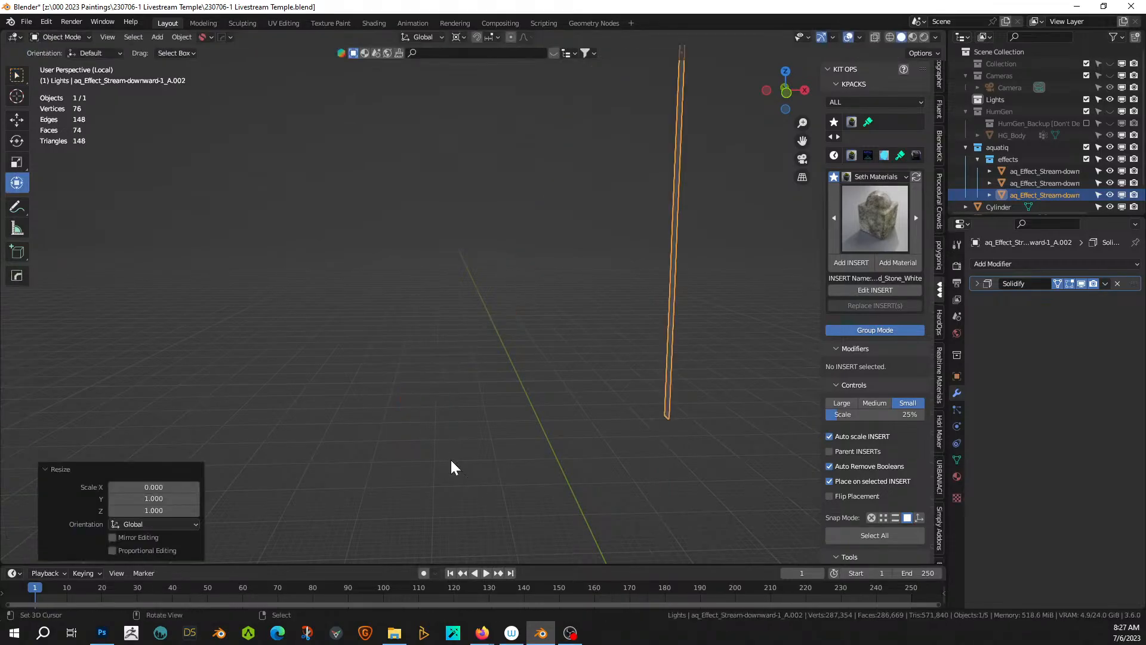
middle_click_drag(452, 468, 600, 475)
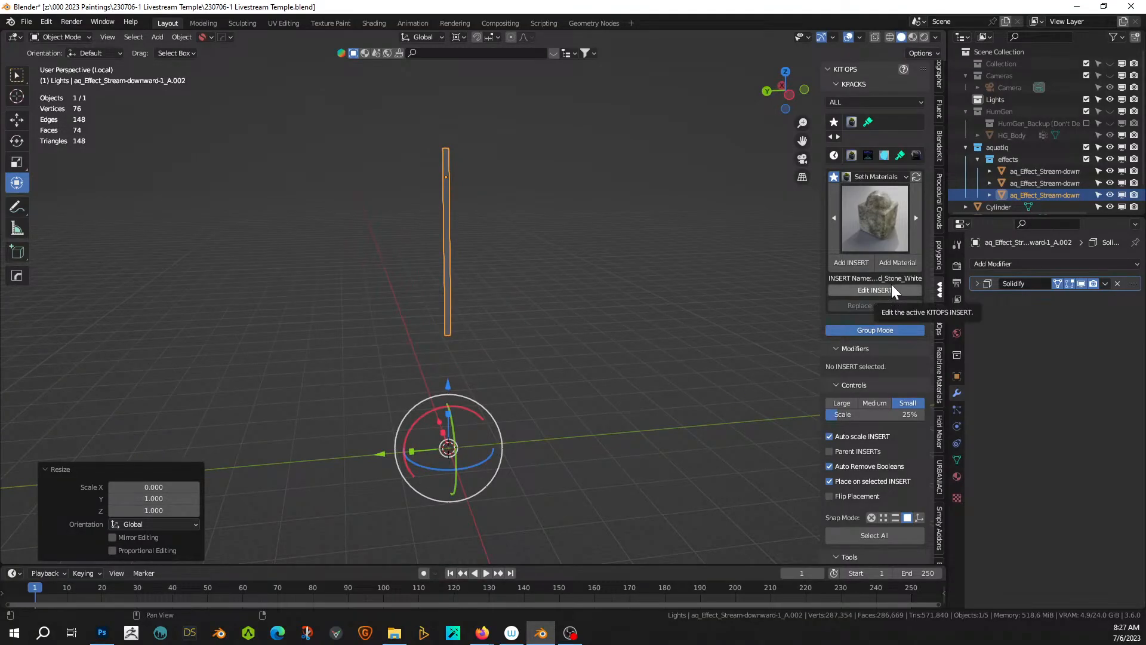
middle_click_drag(633, 315, 582, 258)
key("KP_Divide")
scroll(579, 269, "up", 2)
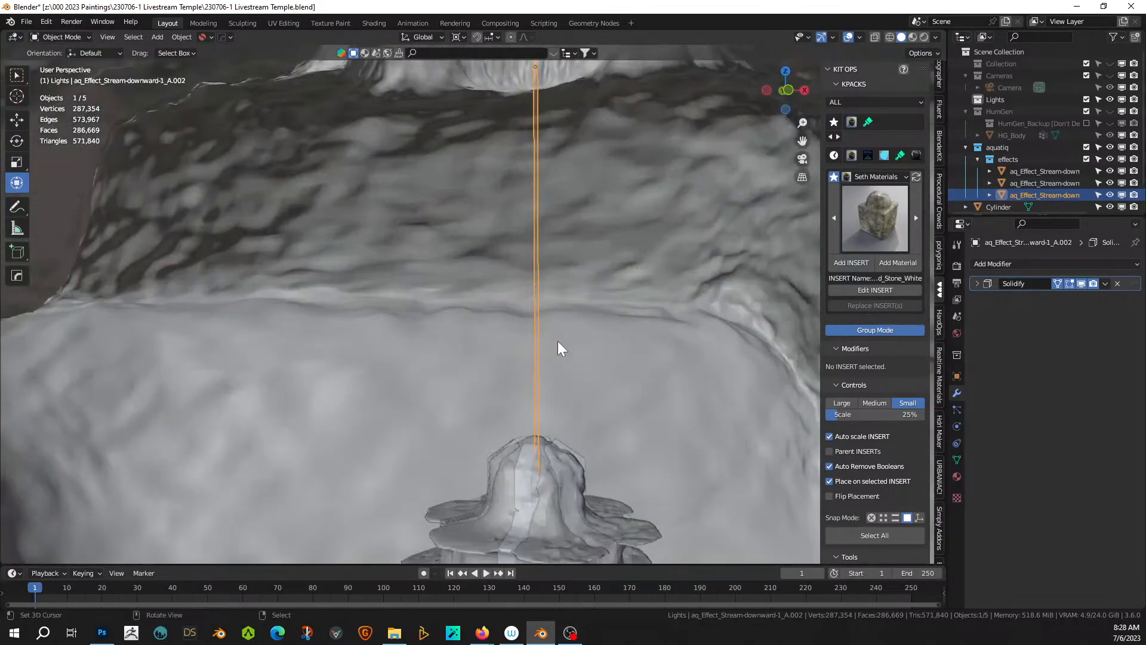
- Move the stream strip up about 2.03 m along Z so its lower end meets the temple's top
key("g")
key("z")
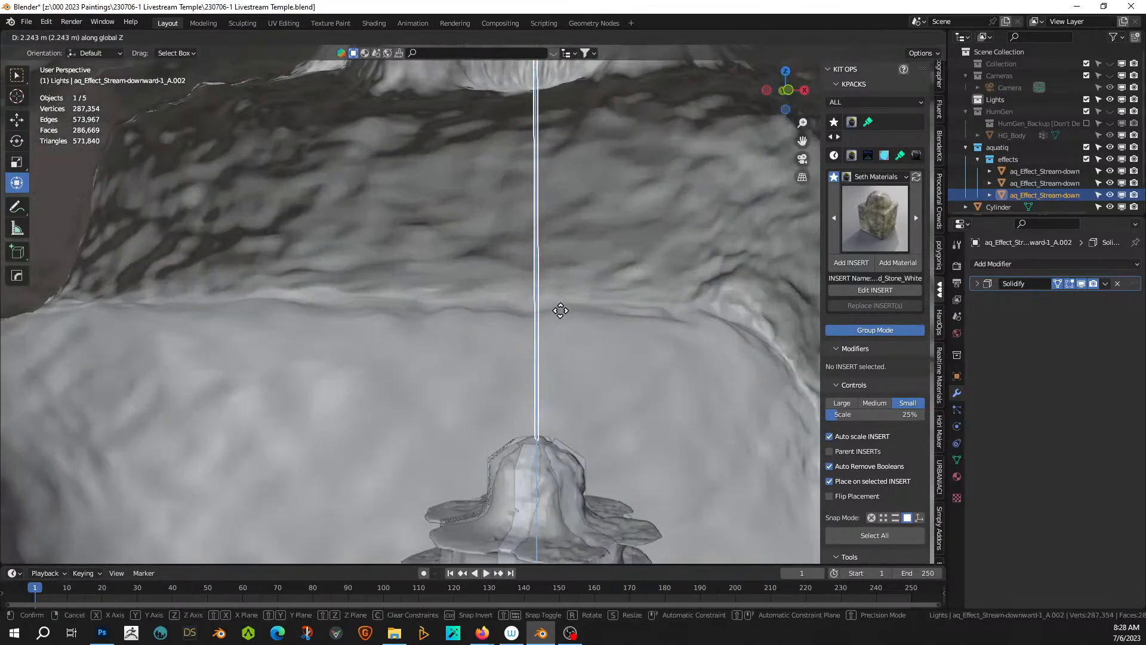
left_click(560, 312)
middle_click_drag(560, 311, 554, 303)
scroll(550, 307, "up", 3)
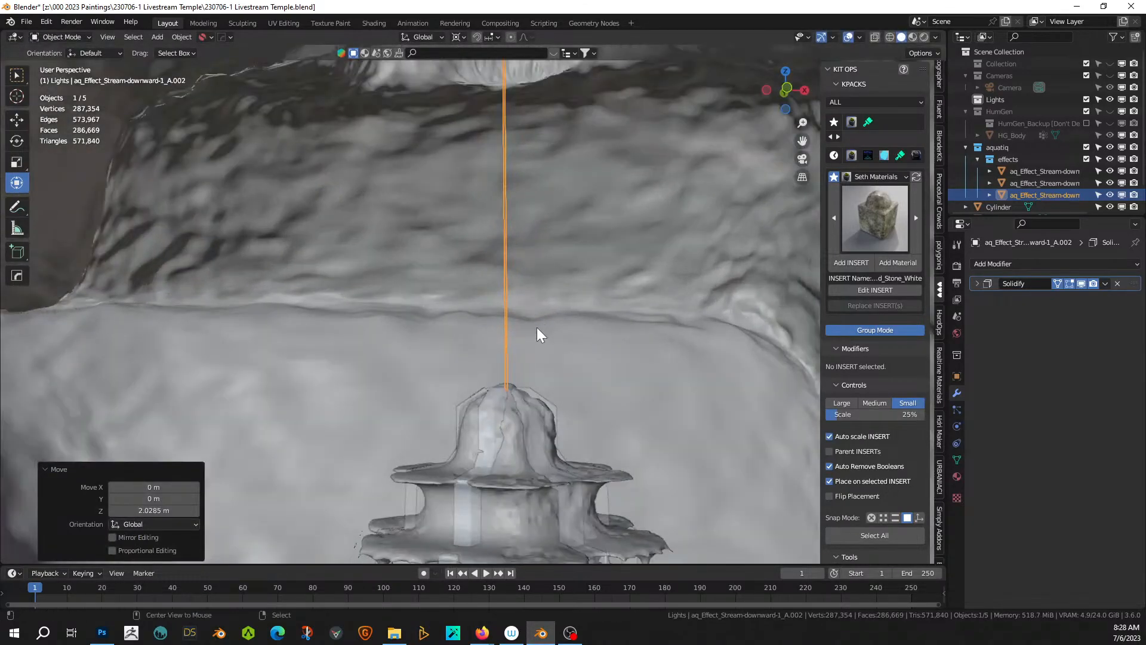
- Make a linked duplicate of the stream strip in place and rotate the copy 90° about Z
key("alt+d")
right_click(536, 327)
key("r")
key("z")
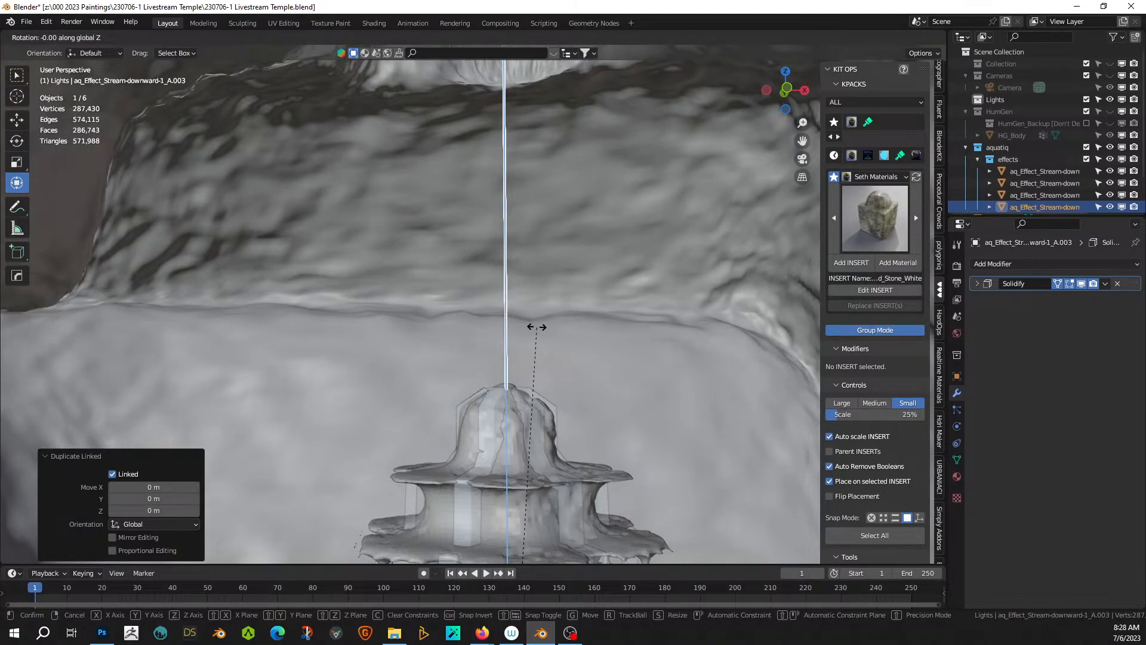
key("9")
key("0")
key("Return")
right_click(537, 327)
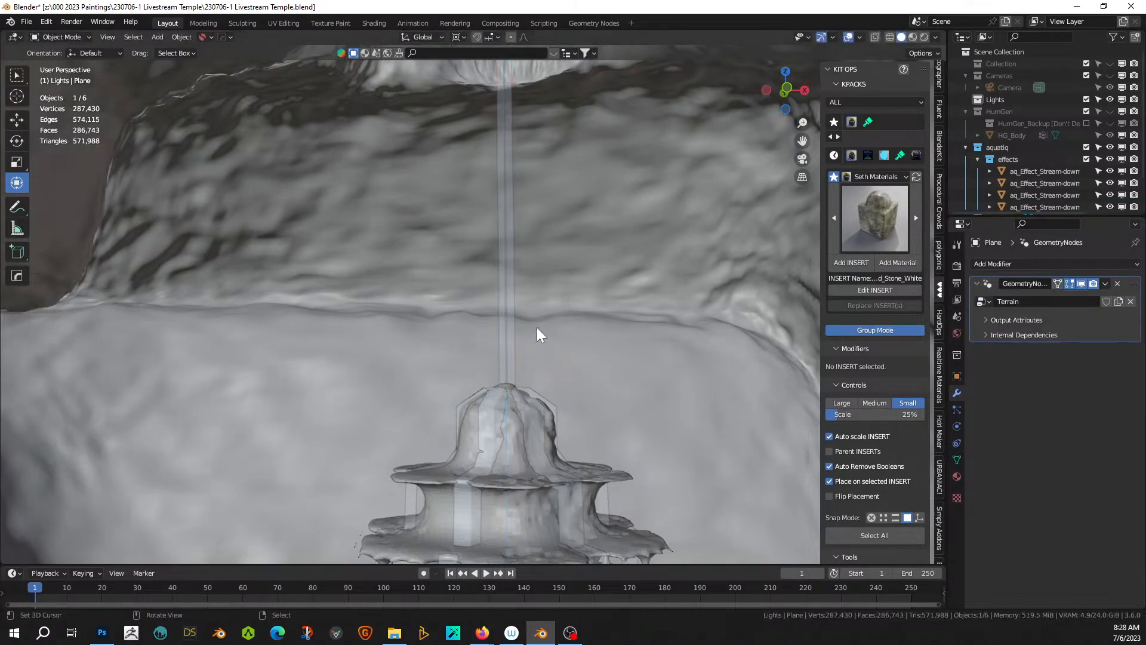
- Save the file and switch the viewport to rendered shading
mouse_move(536, 327)
middle_mouse_down("ctrl")
mouse_move(536, 345)
mouse_move(535, 327)
middle_mouse_up("ctrl")
scroll(535, 327, "down", 2)
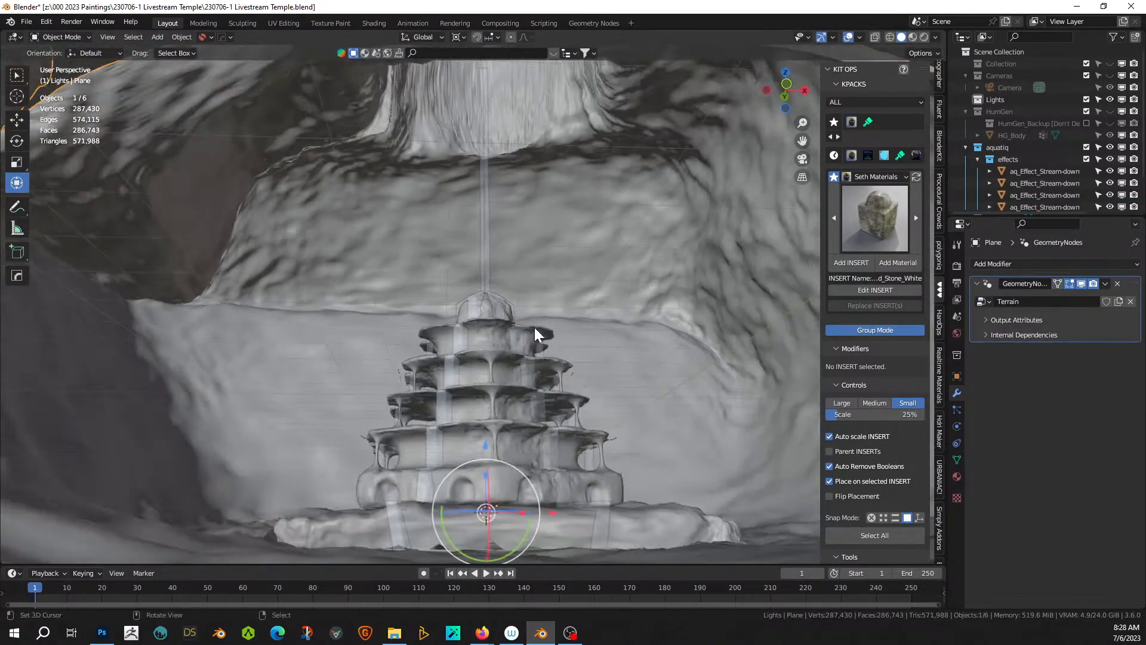
scroll(535, 327, "down", 2)
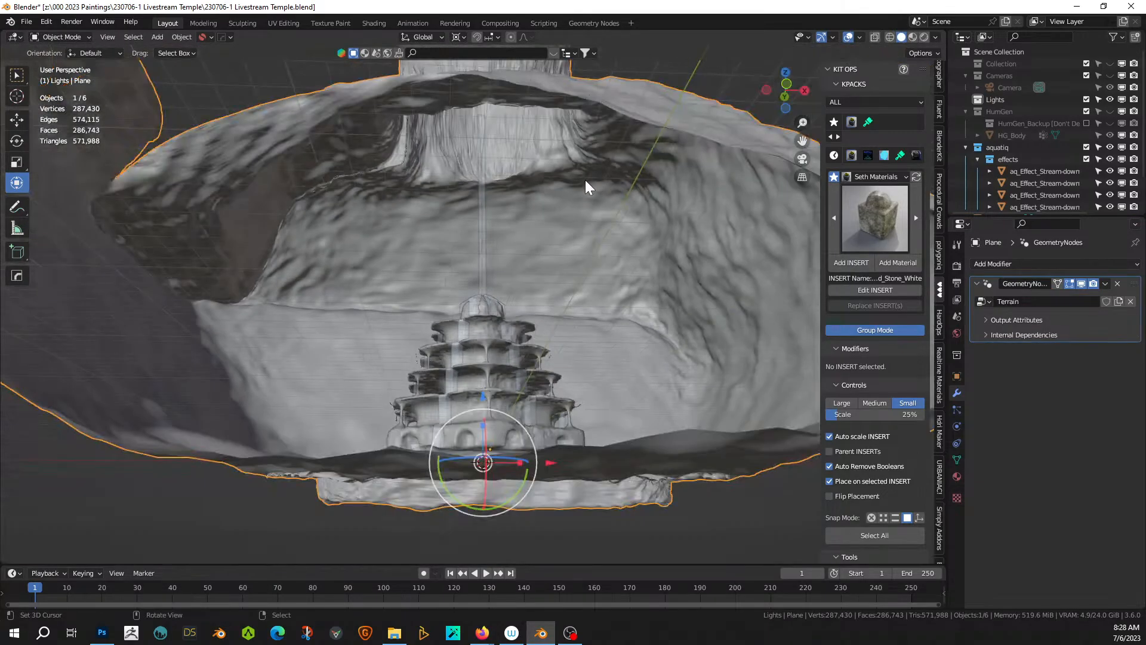
key("ctrl+s")
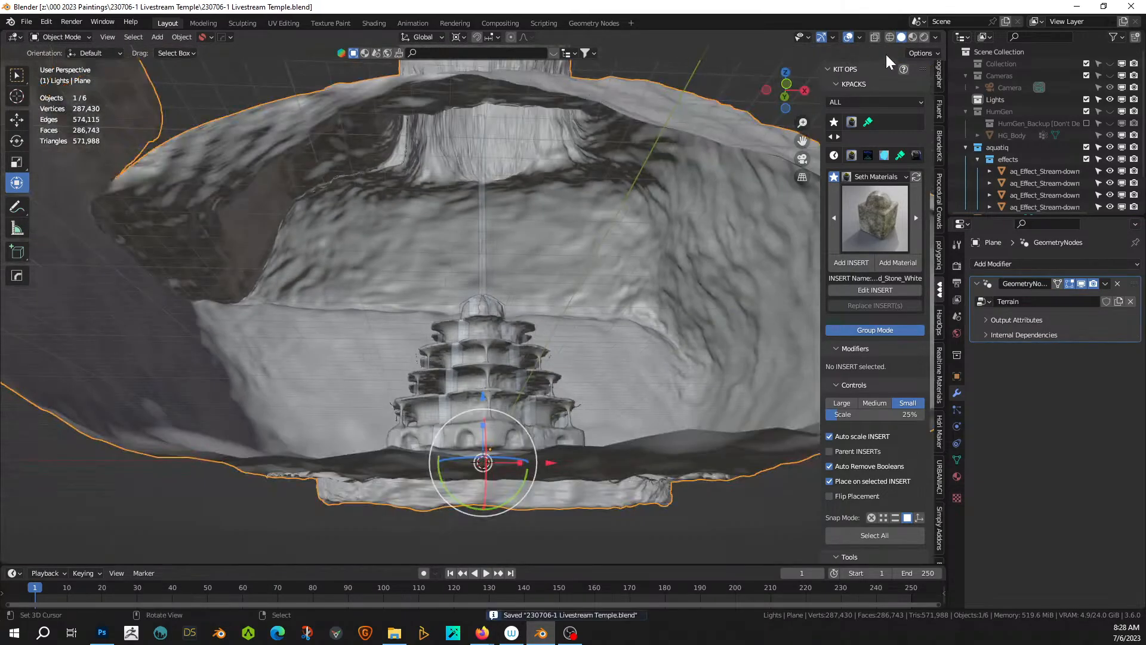
left_click(925, 37)
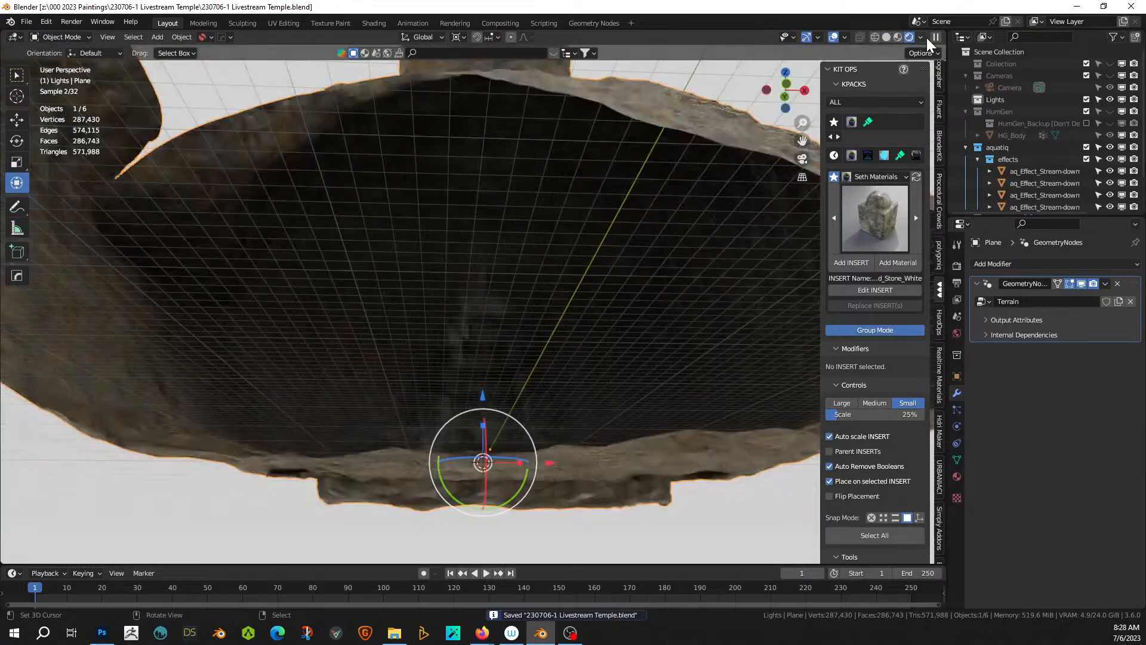
- Add a spot light to the Lights collection at the scene origin
middle_click_drag(728, 257, 674, 457)
scroll(712, 280, "up", 2)
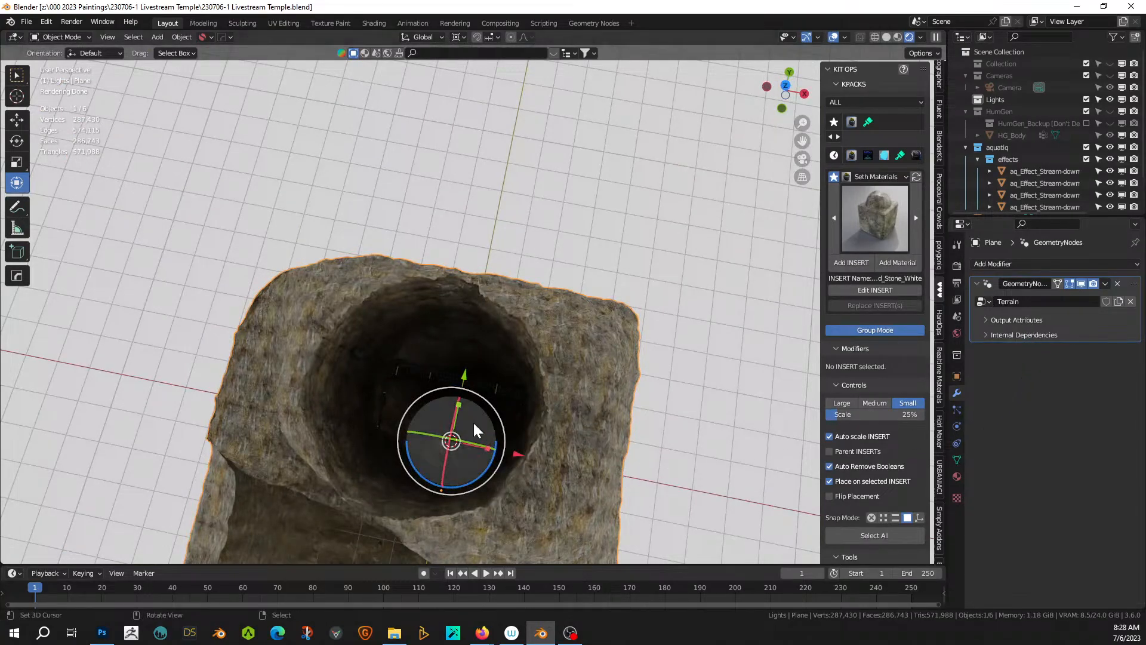
left_click(1005, 99)
key("shift+a")
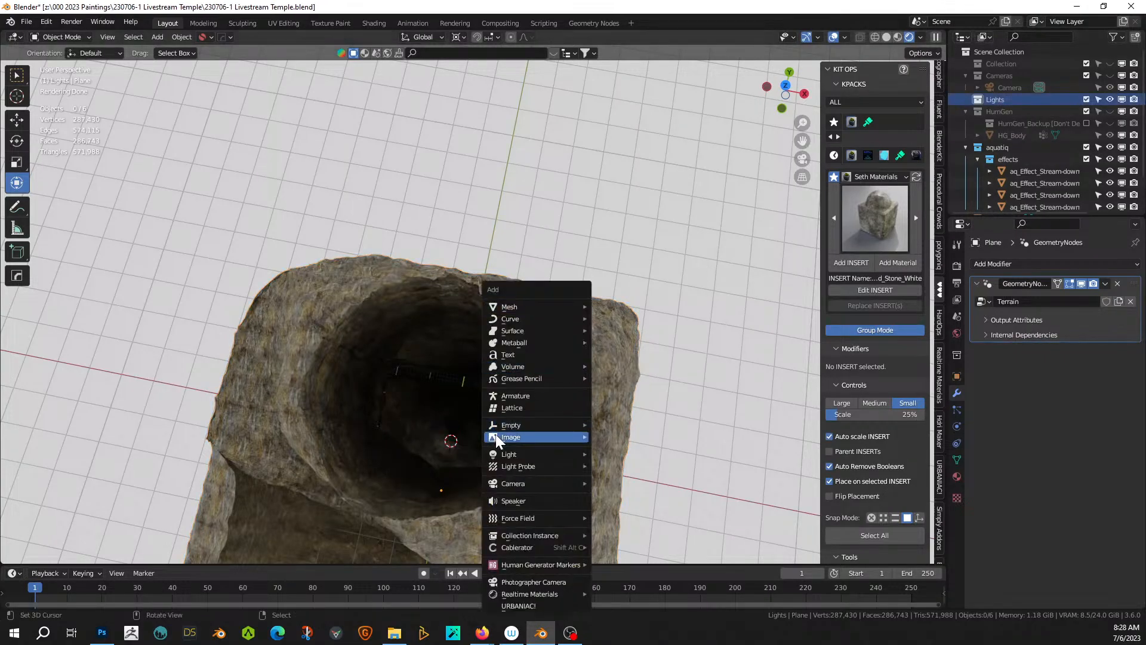
mouse_move(522, 456)
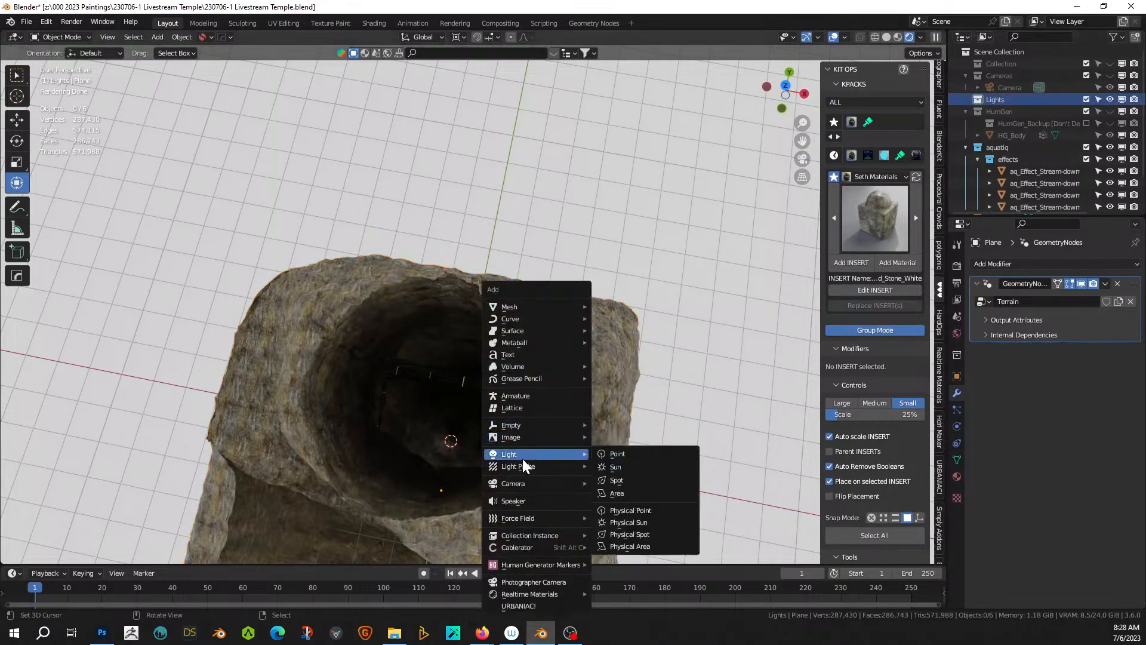
left_click(637, 479)
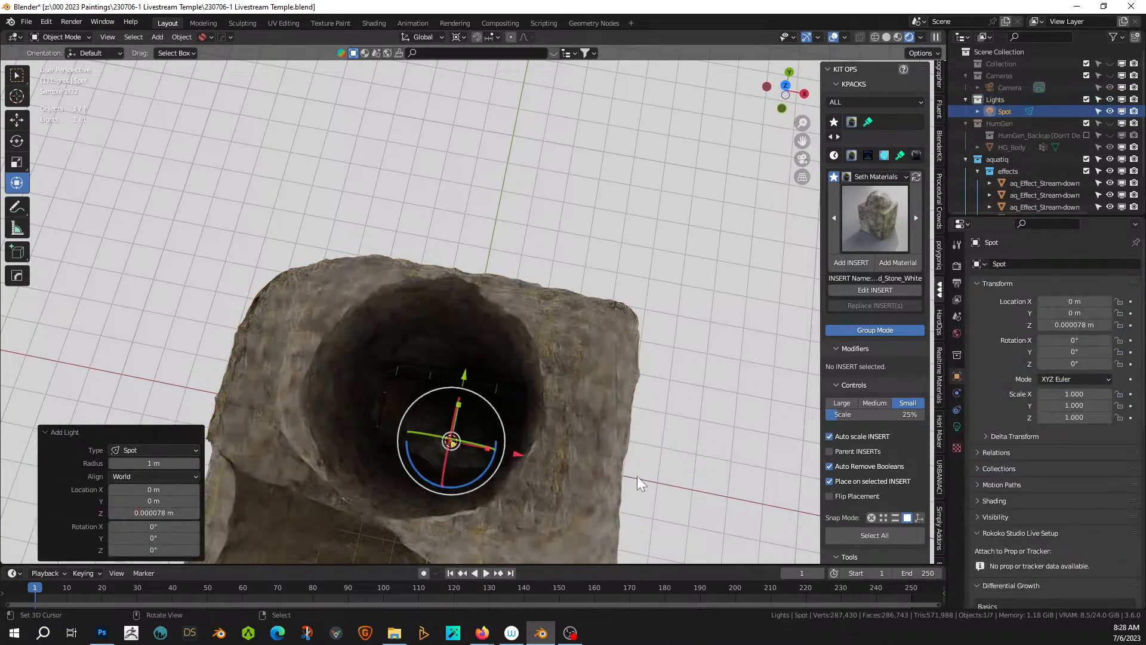
- Raise the spot light about 104.73 m along Z into the cave's roof shaft
middle_click_drag(637, 475, 589, 442)
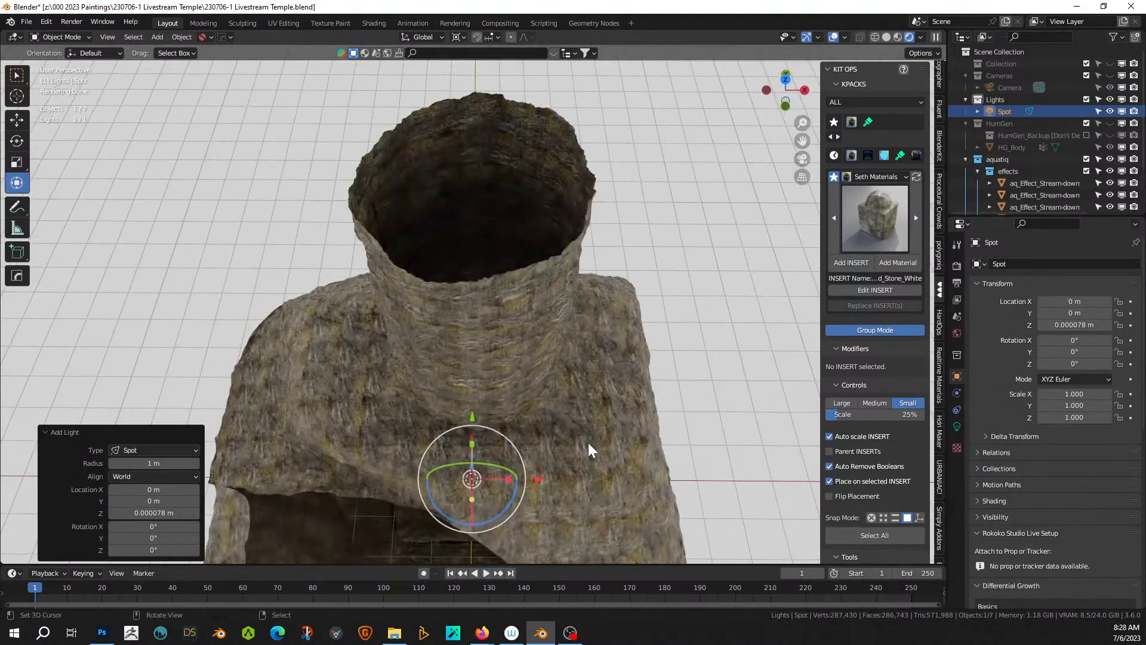
key("g")
key("z")
left_click(575, 179)
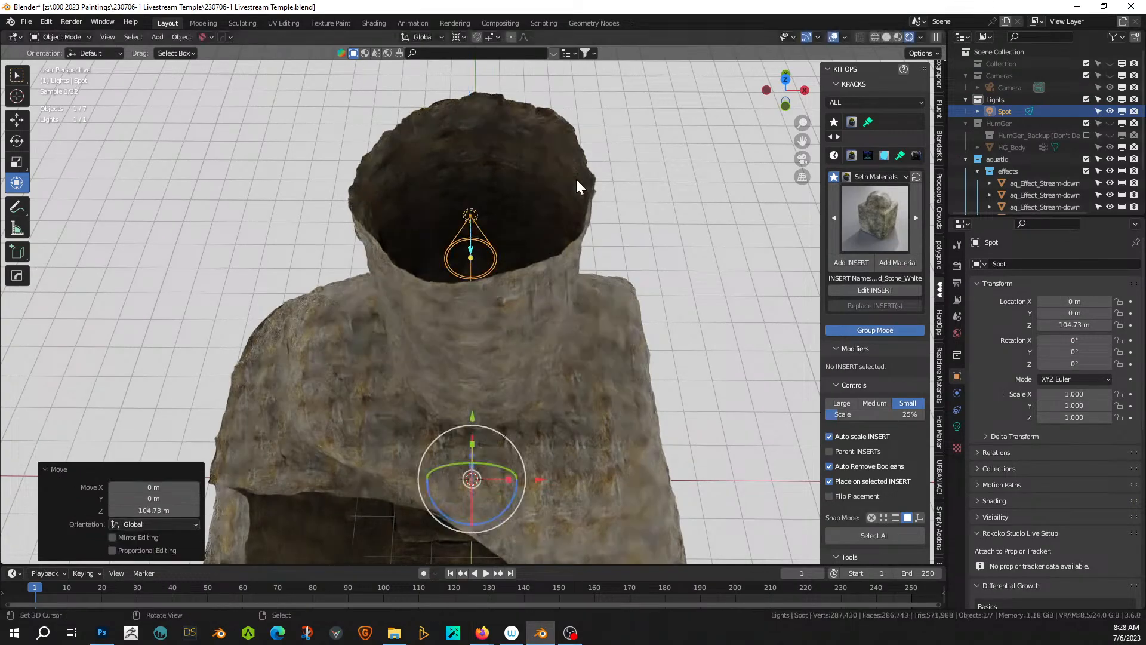
- Set the spot light's power to 100000 W
left_click(957, 425)
left_click(1081, 359)
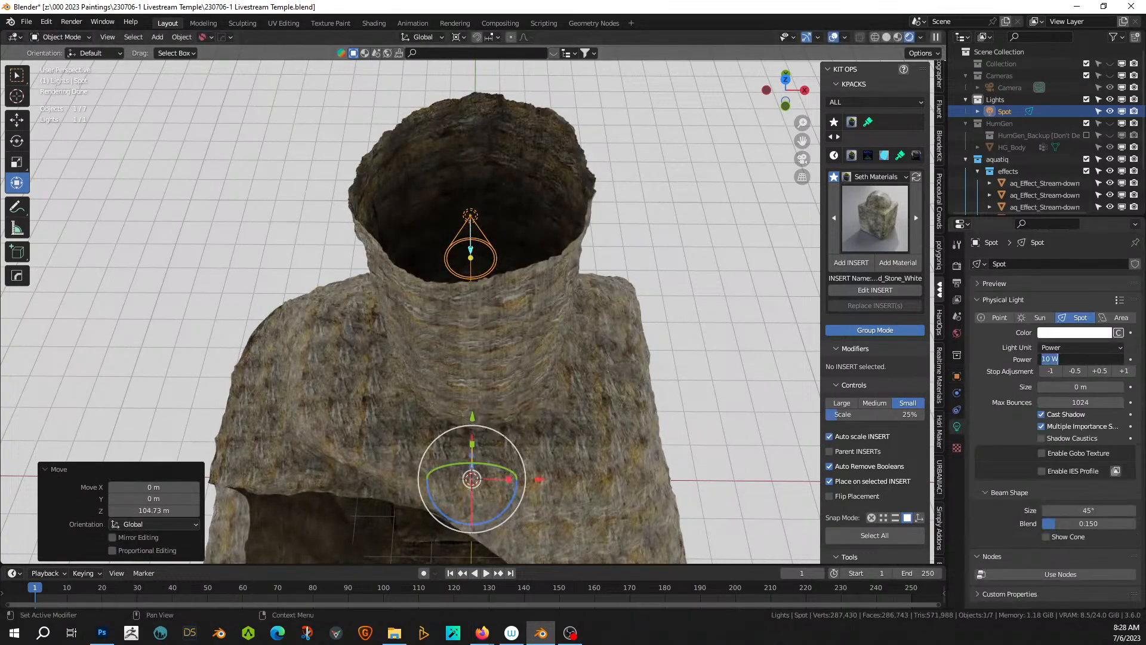
type("100000")
key("Return")
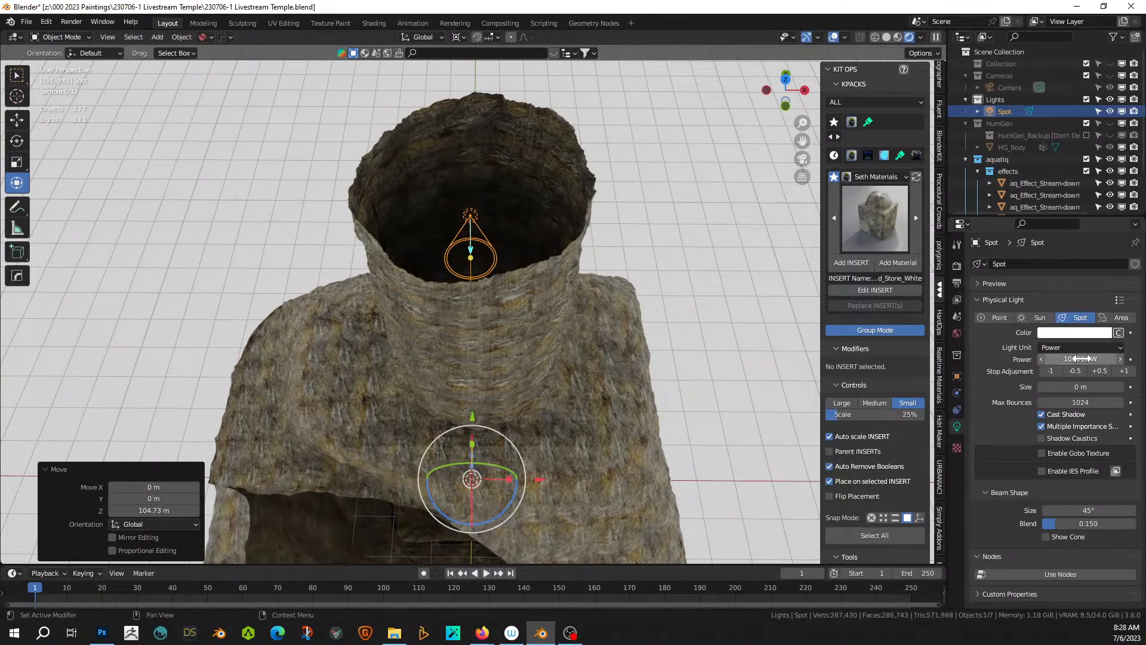
middle_click_drag(632, 339, 639, 240)
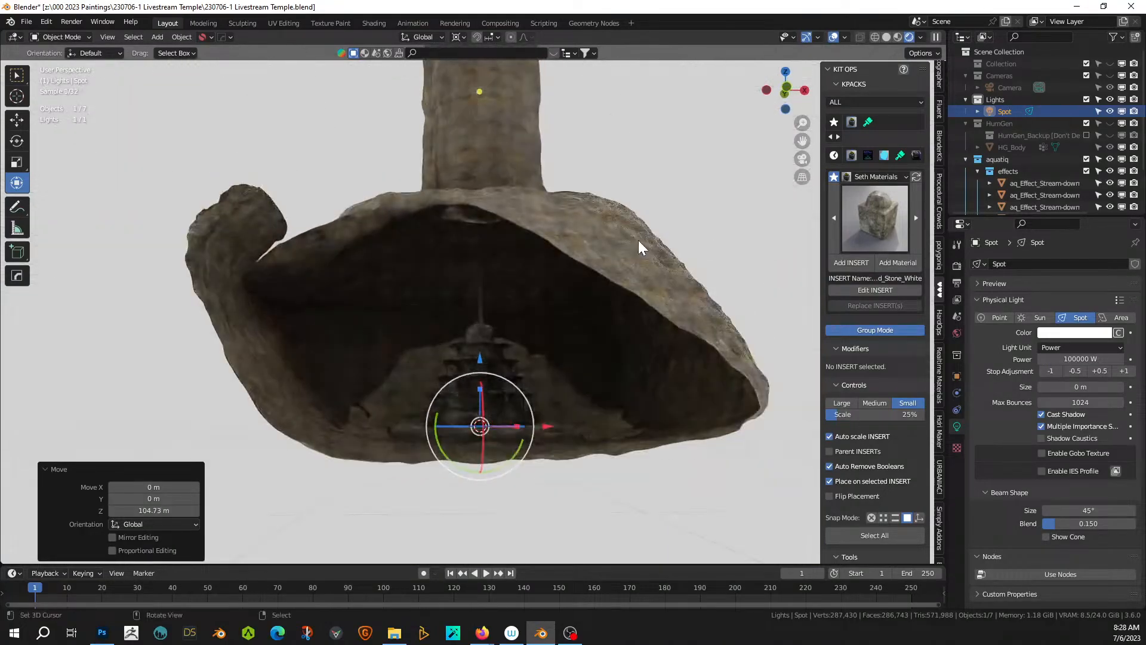
- Darken the world background color to nearly black
left_click(957, 332)
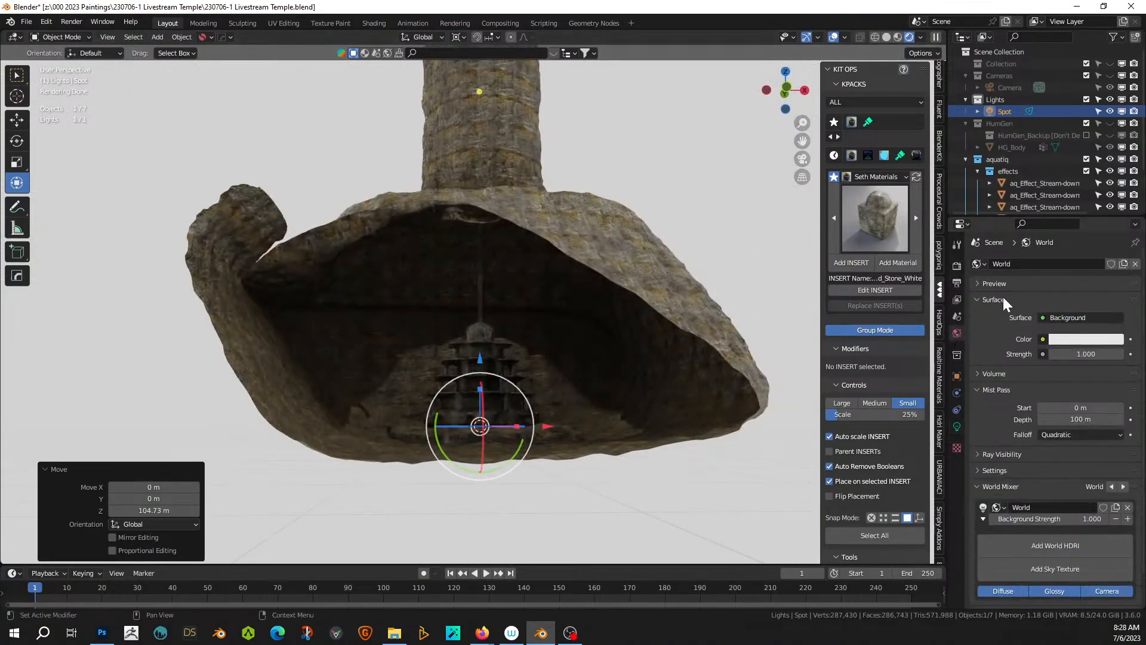
left_click(1068, 338)
left_click(1114, 227)
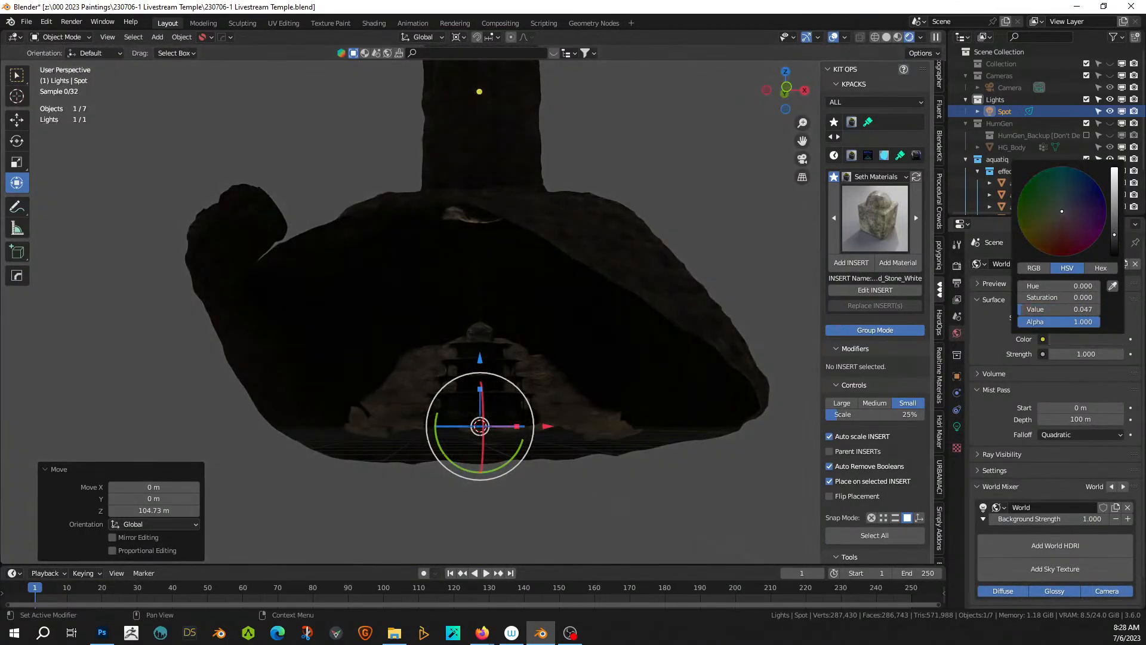
- Increase the spot light's power to 1000000 W
scroll(629, 381, "up", 3)
scroll(629, 381, "up", 2)
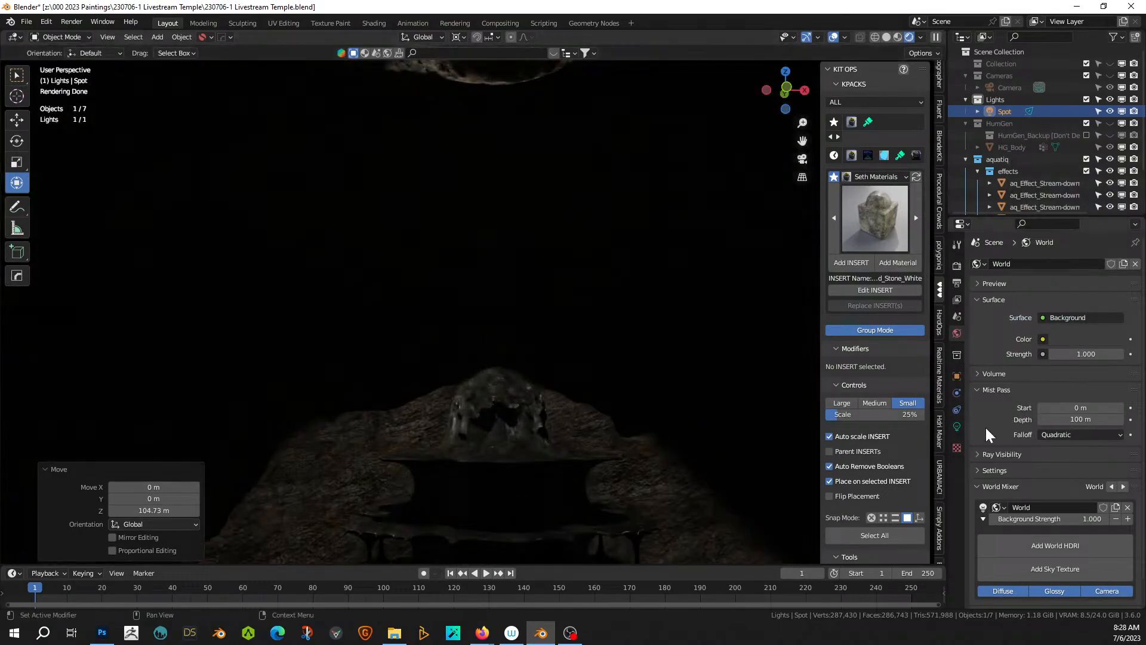
left_click(956, 426)
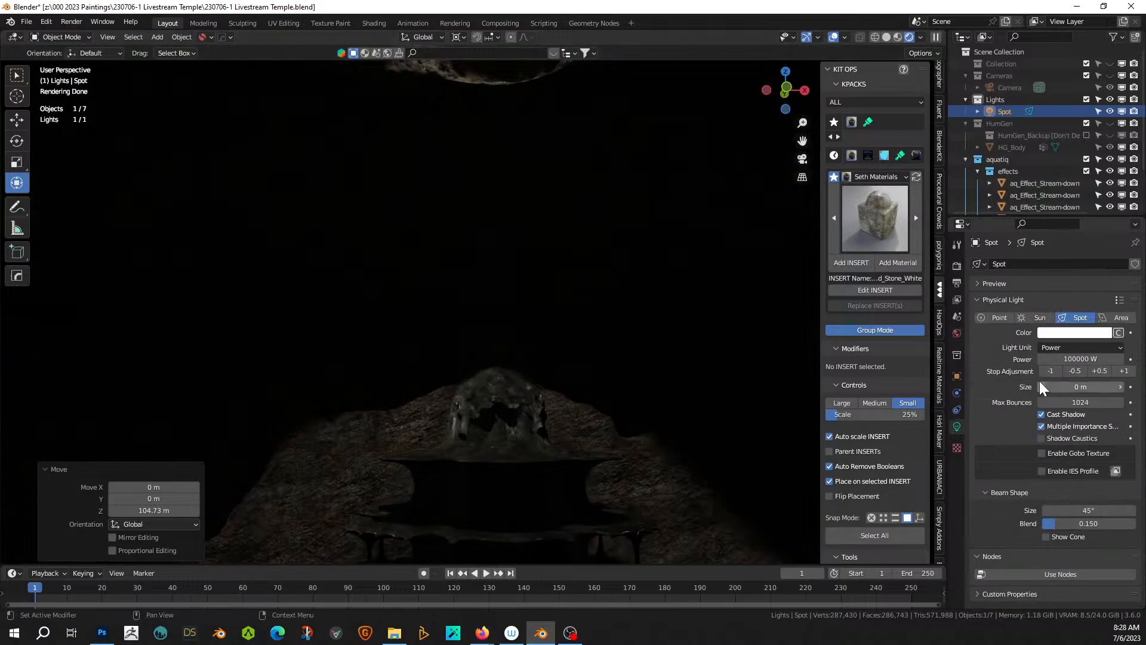
left_click(1079, 359)
left_click(1063, 359)
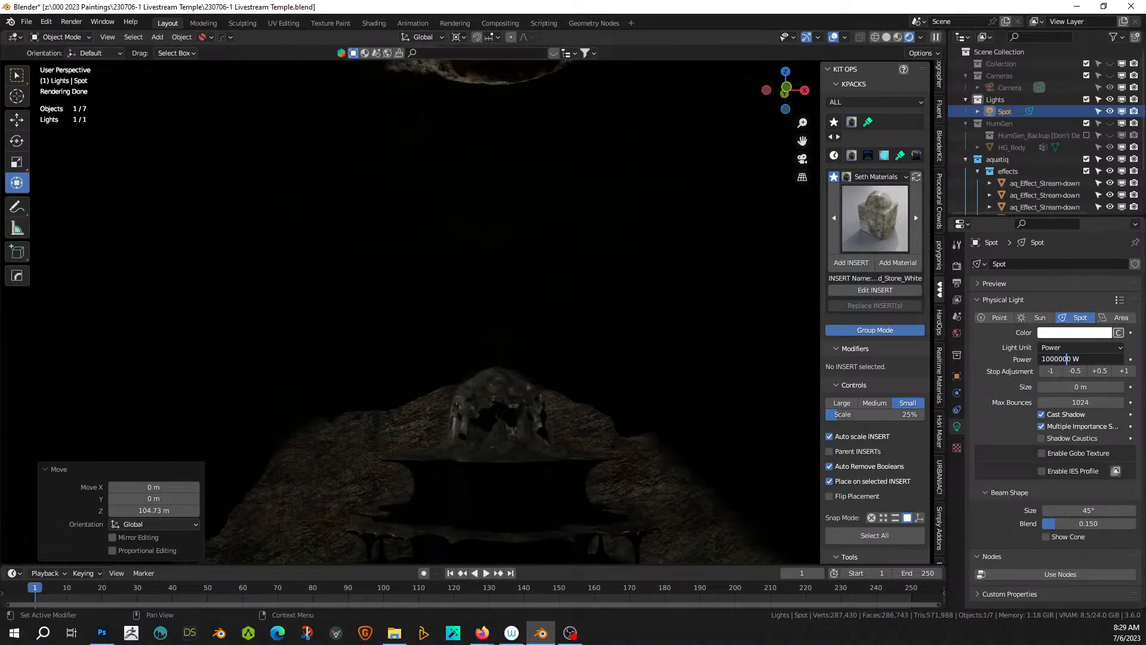
key("Return")
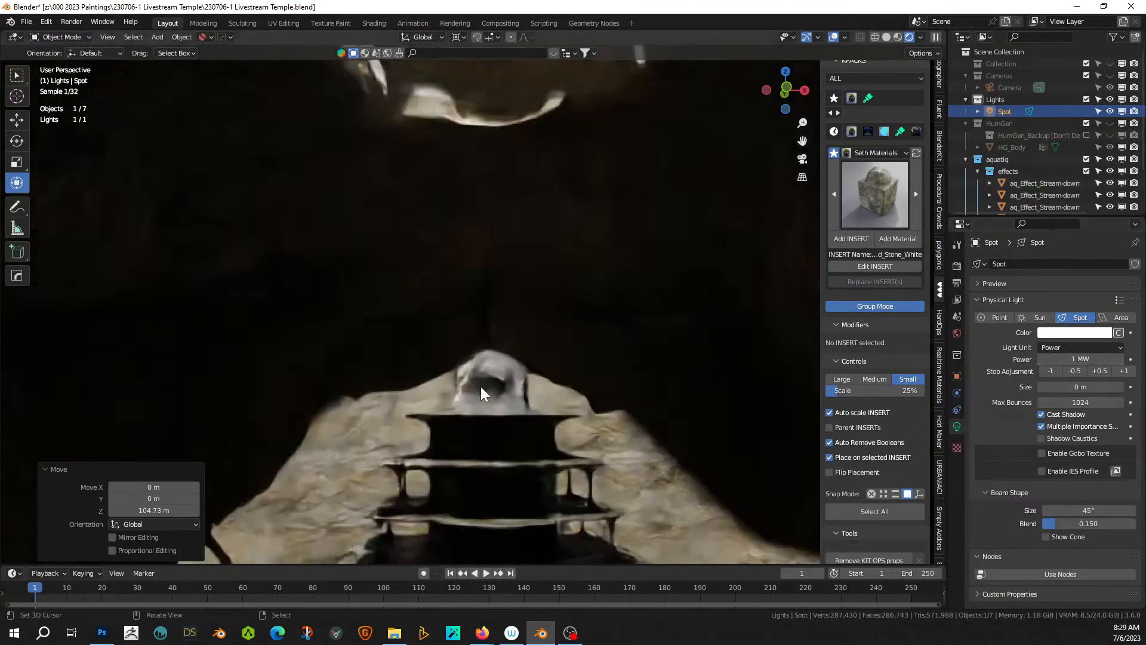
- Move the spot light about -3.87 m along Y and rotate it about -7.74° around X
scroll(482, 386, "down", 5)
middle_click_drag(485, 370, 612, 510)
scroll(484, 397, "up", 4)
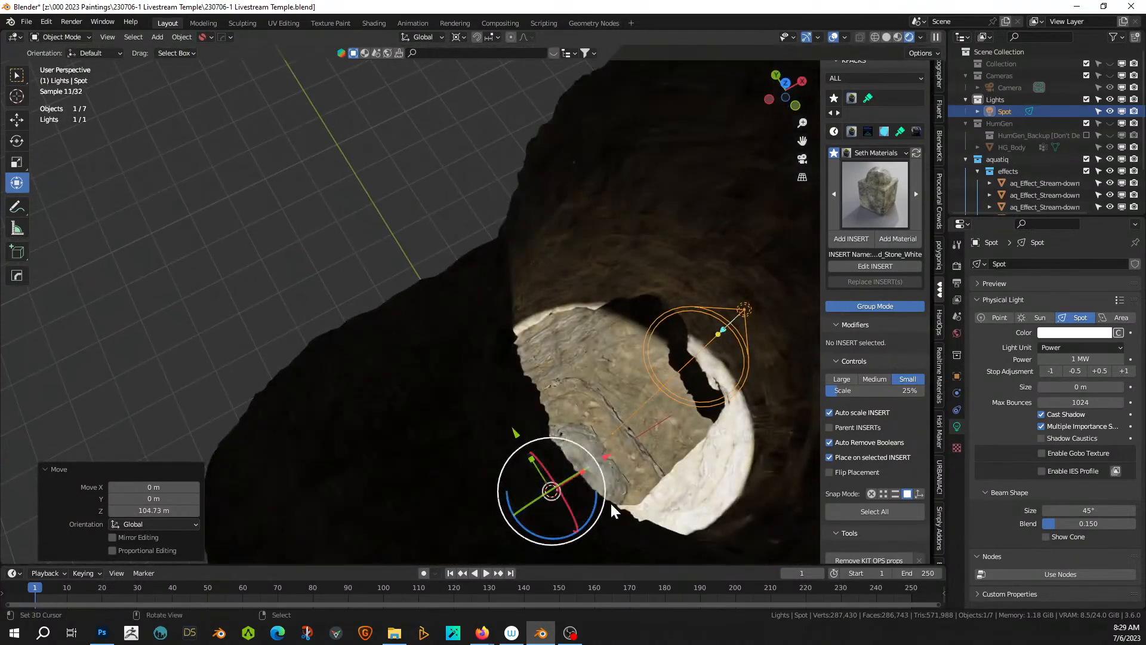
middle_click_drag(650, 435, 653, 438)
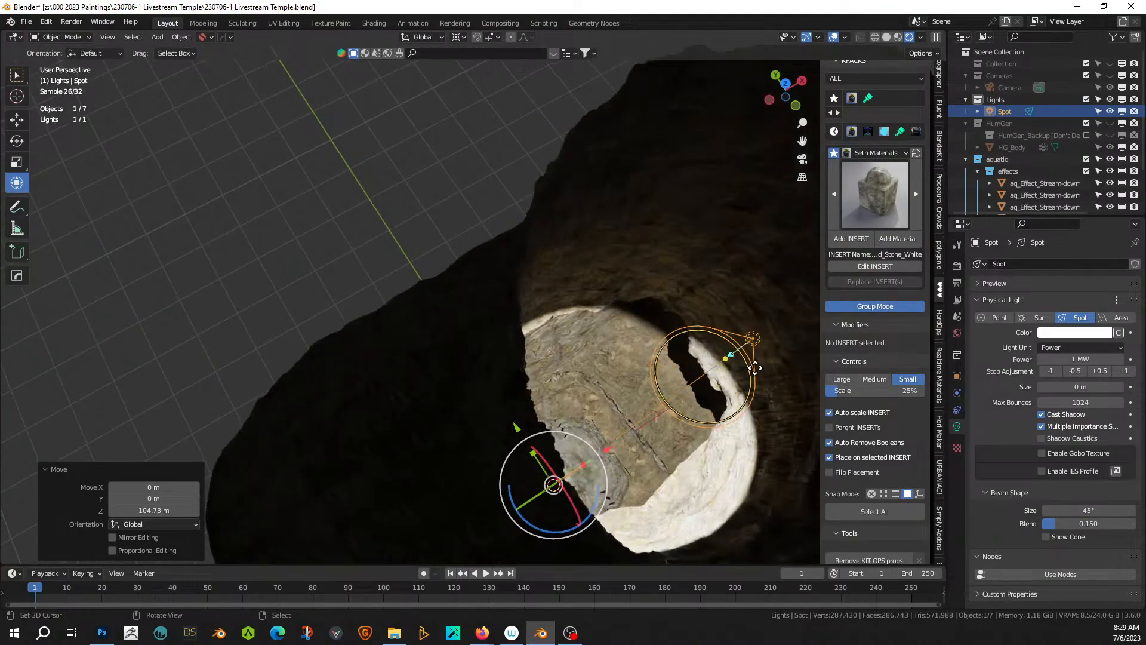
key("g")
key("y")
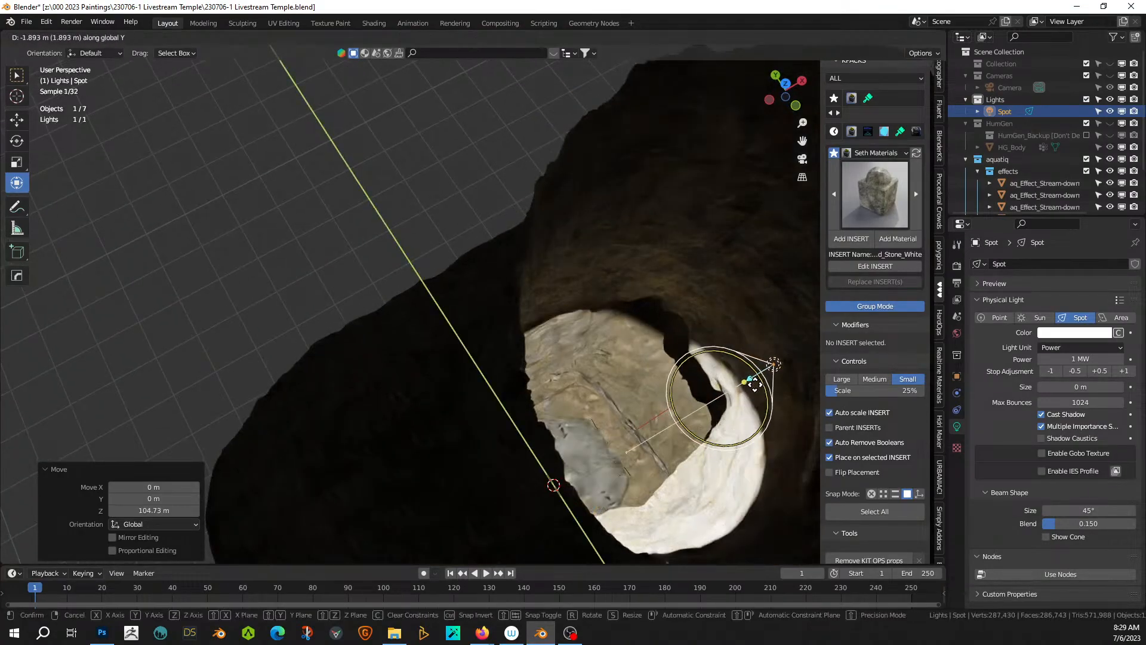
left_click(756, 391)
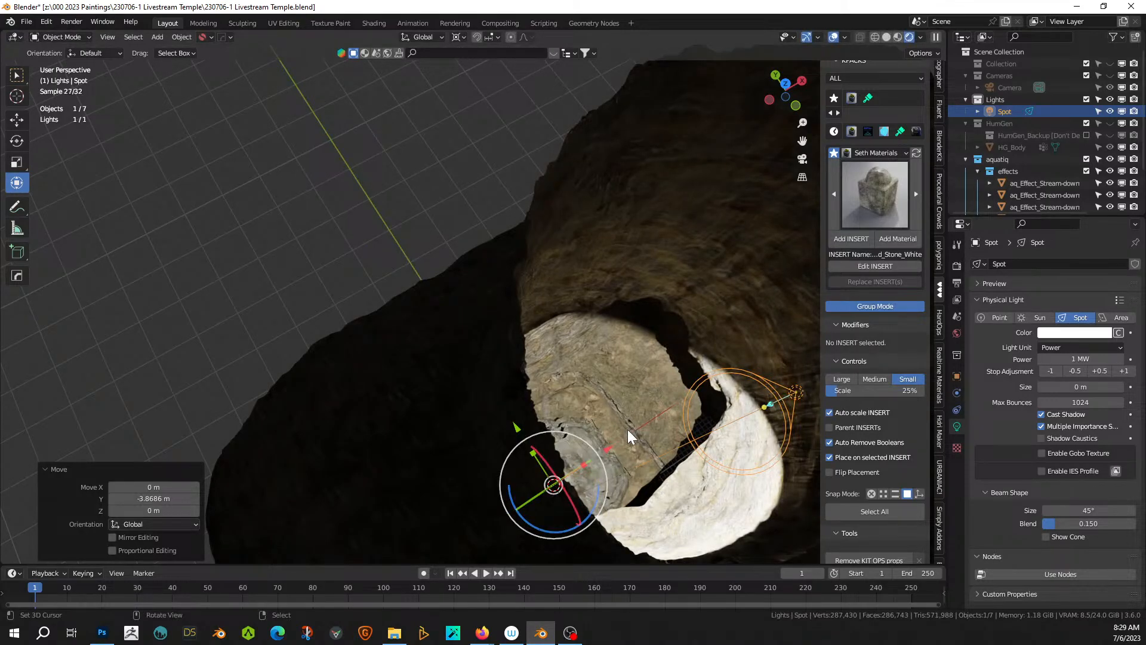
left_click_drag(560, 472, 550, 475)
- Frame the temple from the front at a low angle and align the scene camera to that view
key("KP_0")
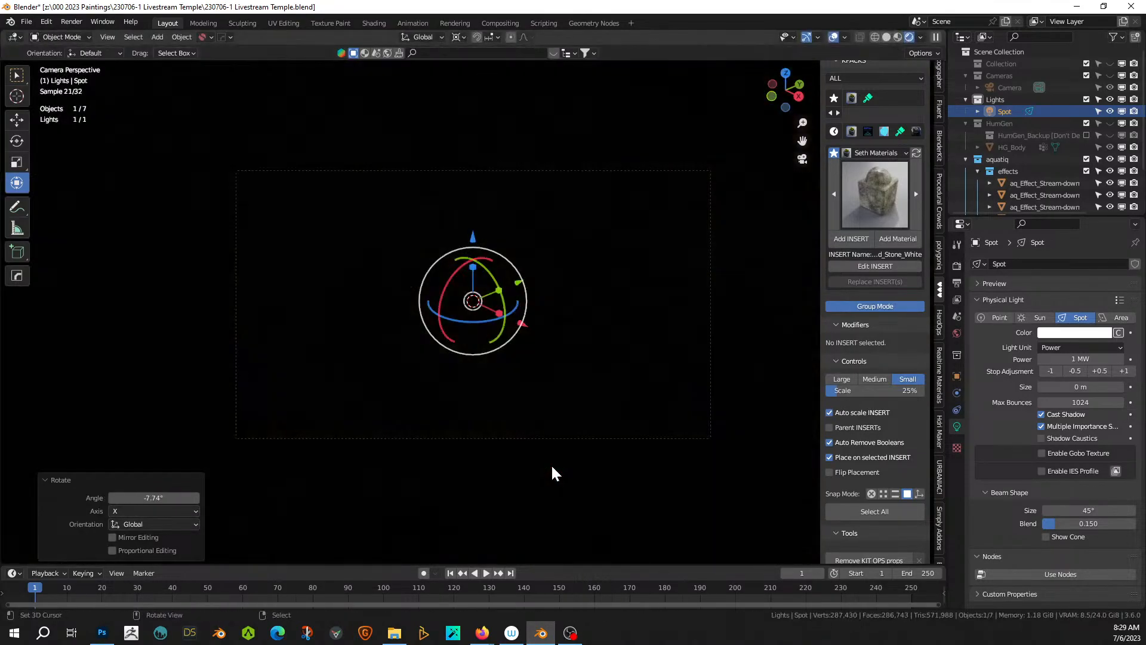
scroll(550, 464, "down", 3)
middle_click_drag(542, 418, 592, 461)
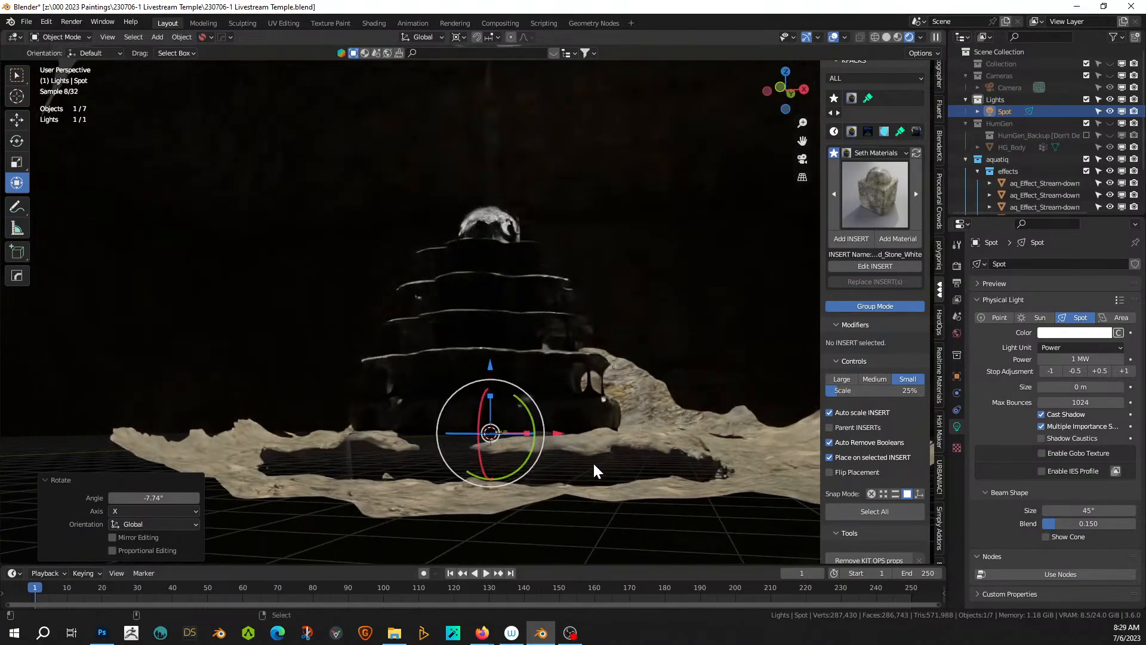
key("KP_0")
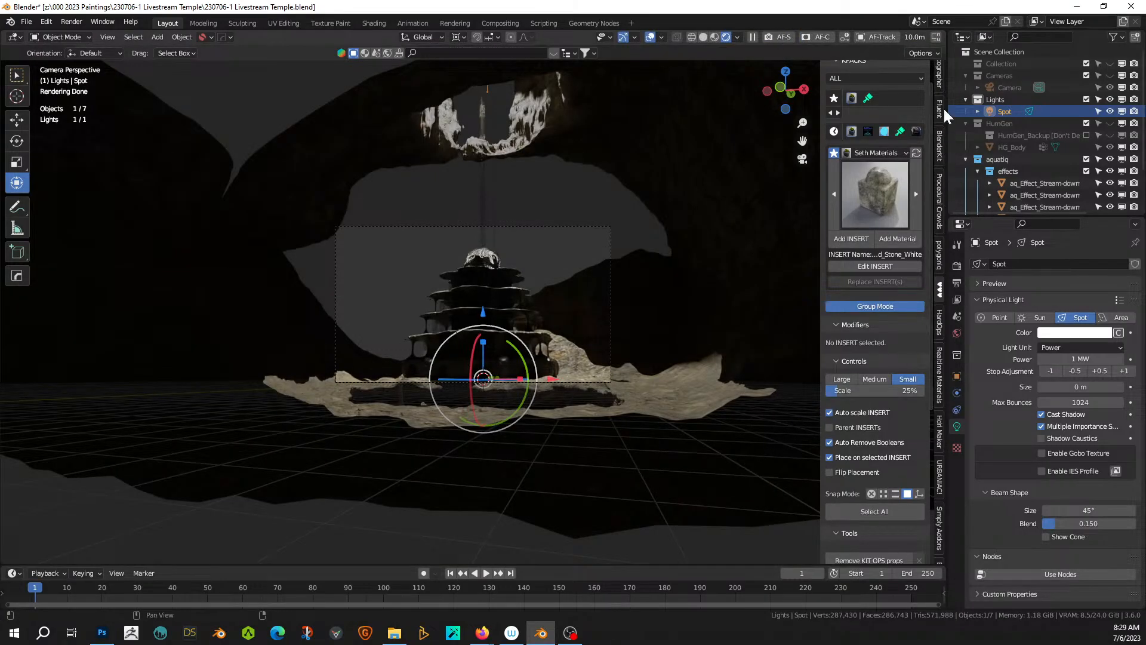
- Set the camera's clip end to 500 m and apply the arri alexa 65 camera preset
left_click(938, 71)
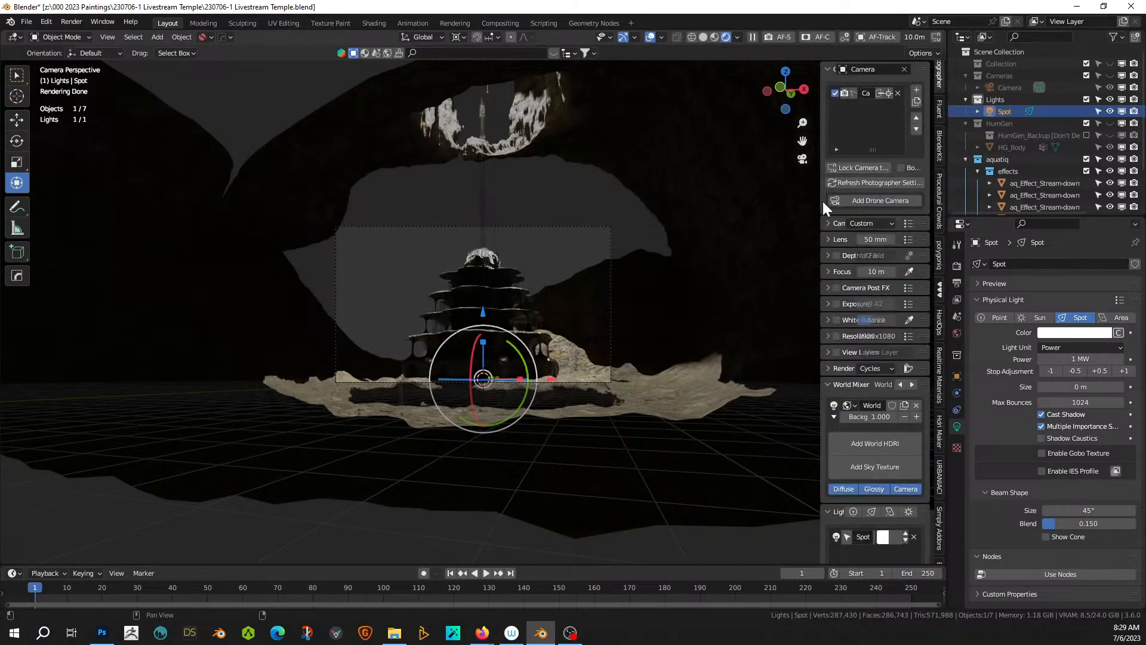
left_click(836, 223)
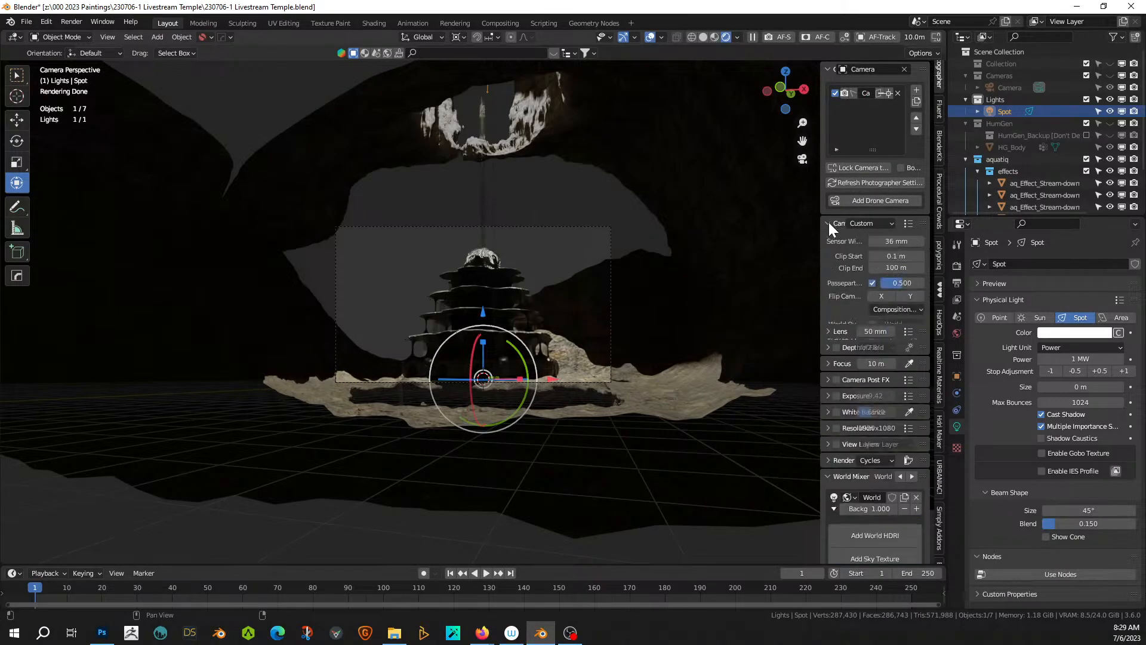
left_click(898, 268)
type("500")
key("Return")
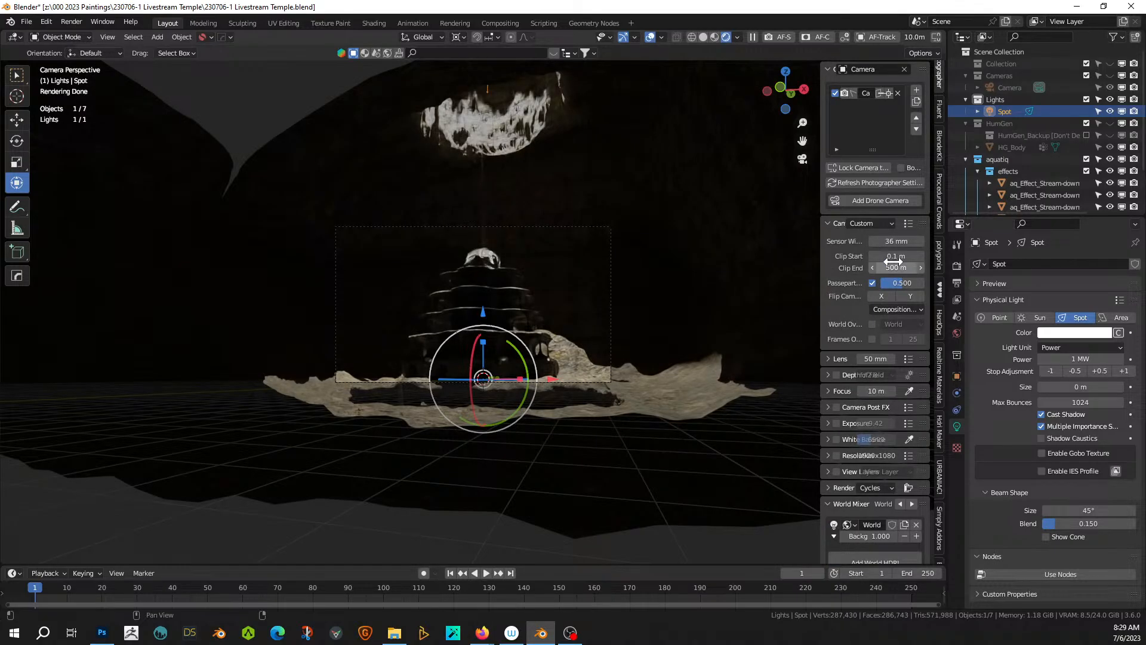
left_click(908, 225)
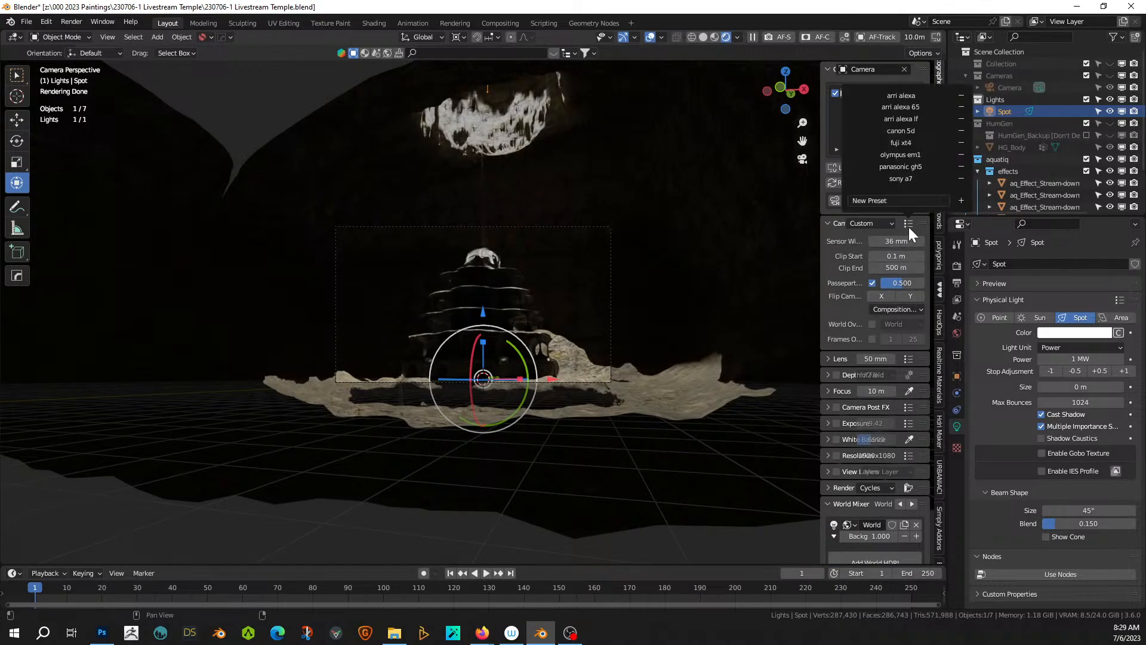
left_click(920, 105)
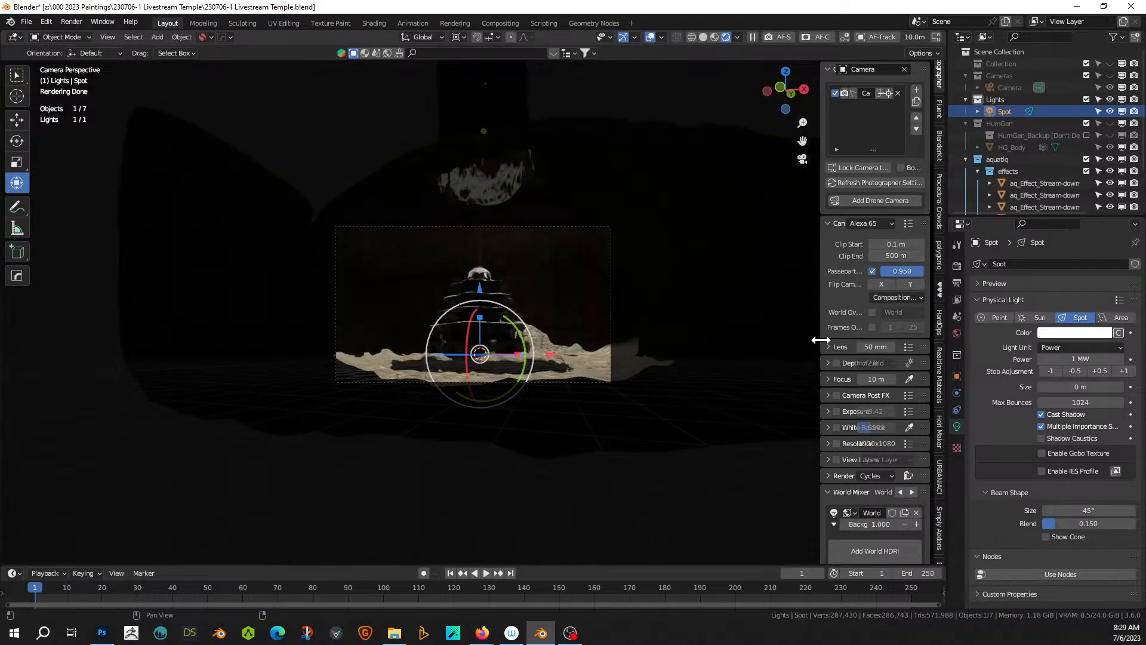
- Enable depth of field on the scene camera and apply the "2 39 50 of 5100" resolution preset
left_click(909, 347)
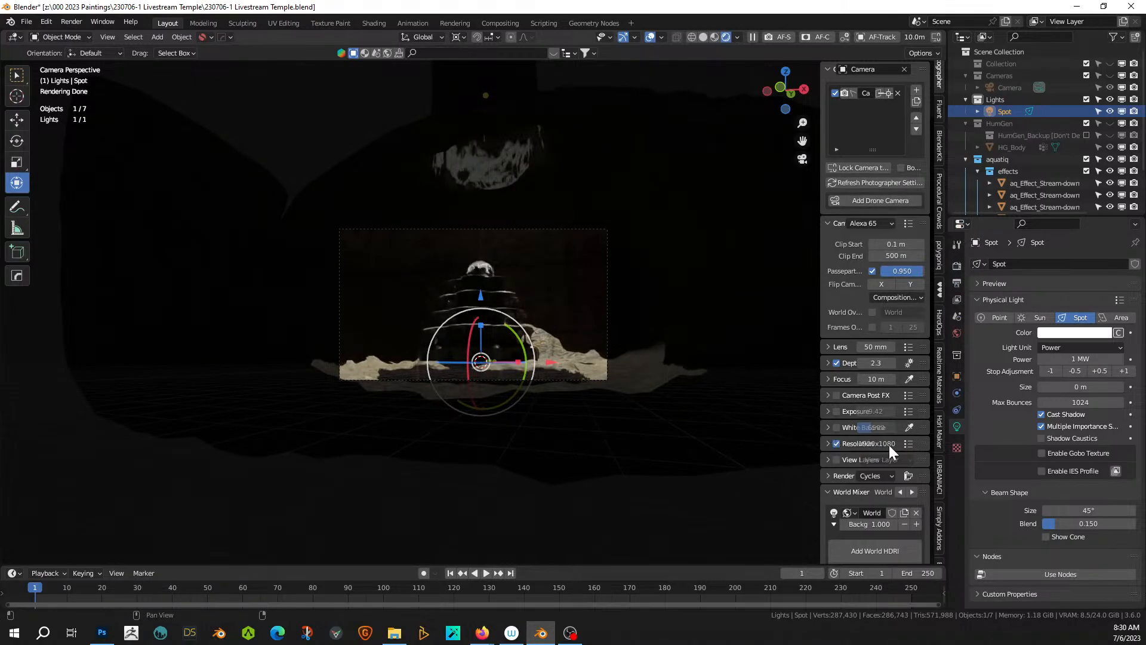
left_click(909, 443)
left_click(922, 268)
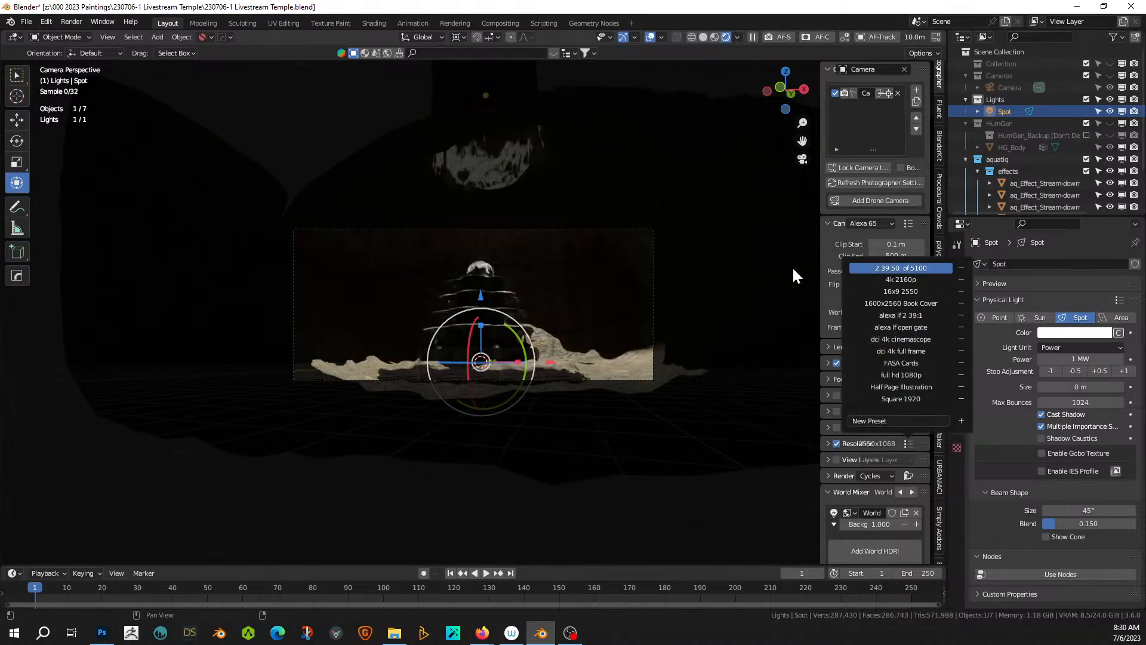
- Reframe the scene camera in walk navigation so the temple sits slightly left of the frame's centre at a low angle
scroll(524, 392, "up", 2)
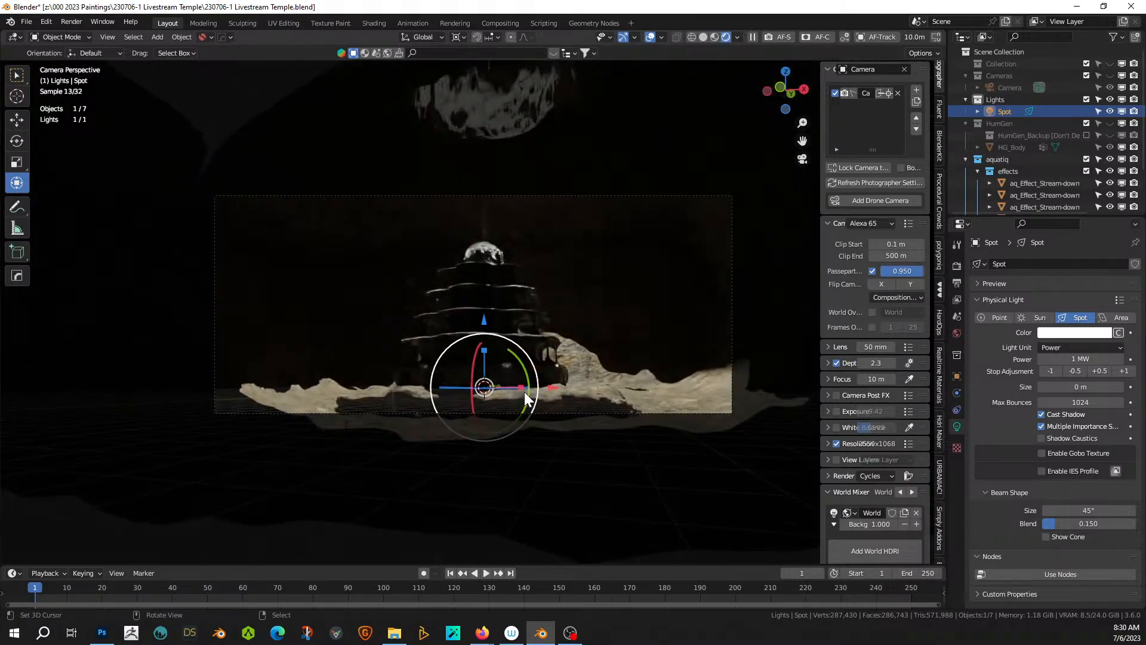
key("shift+grave")
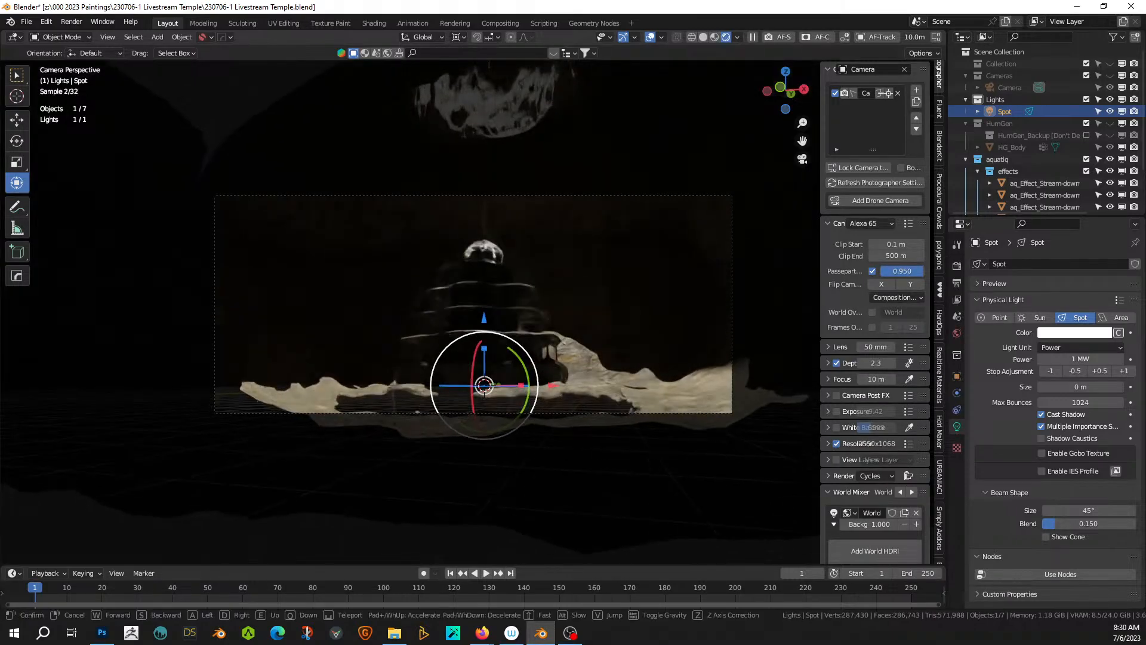
key("e")
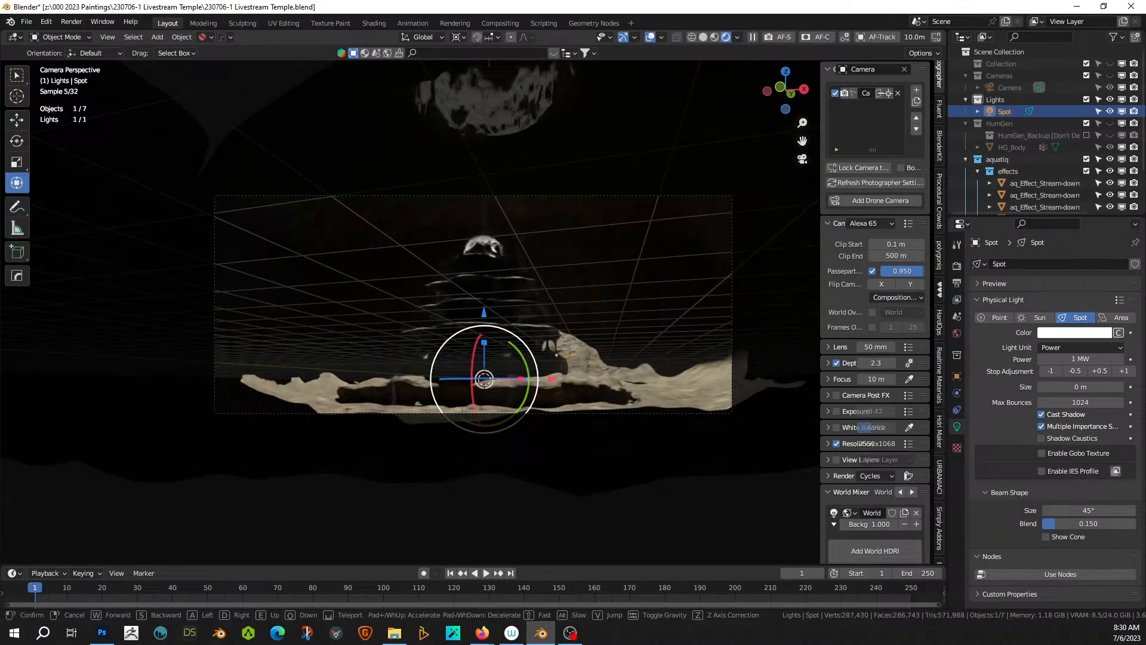
key("e")
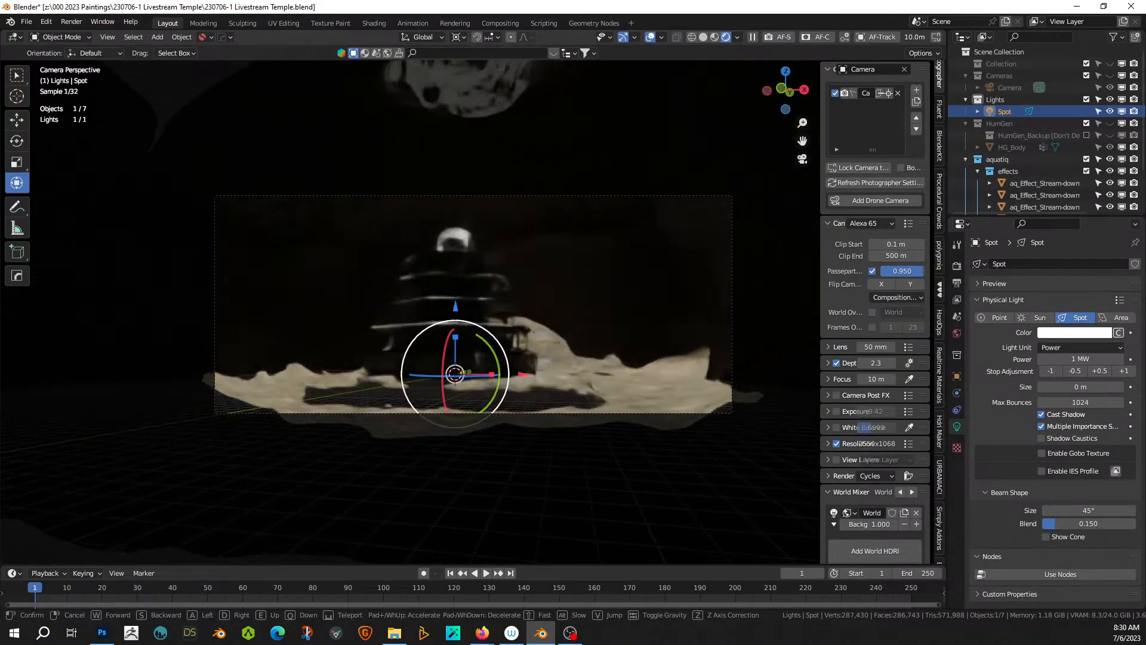
left_click(520, 338)
- In solid shading, move the lower-end vertices of aq_Effect_Stream-downward-1_A.001 about -1.388 m along X at the temple base
left_click(707, 37)
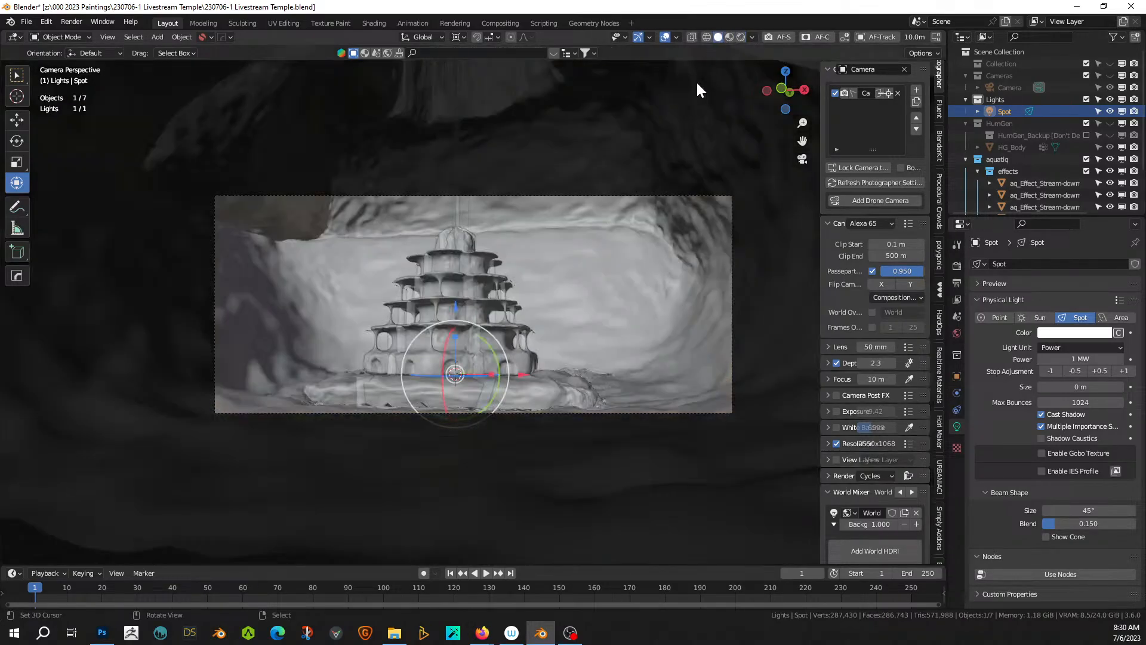
middle_click_drag(578, 390, 581, 400)
scroll(580, 400, "down", 3)
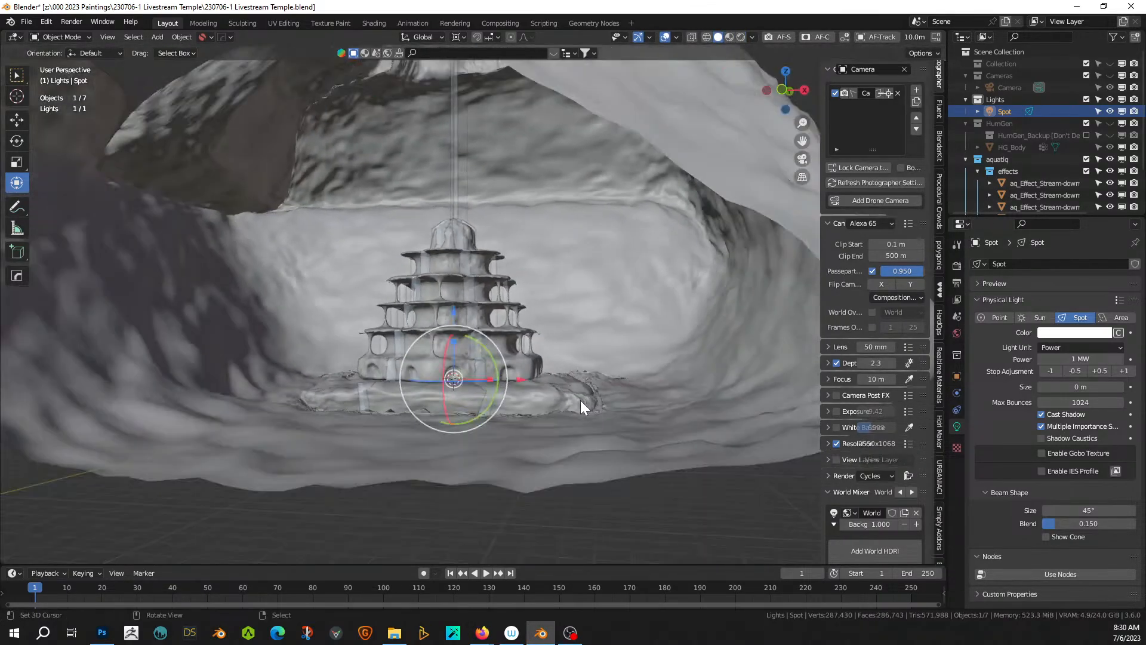
key("KP_0")
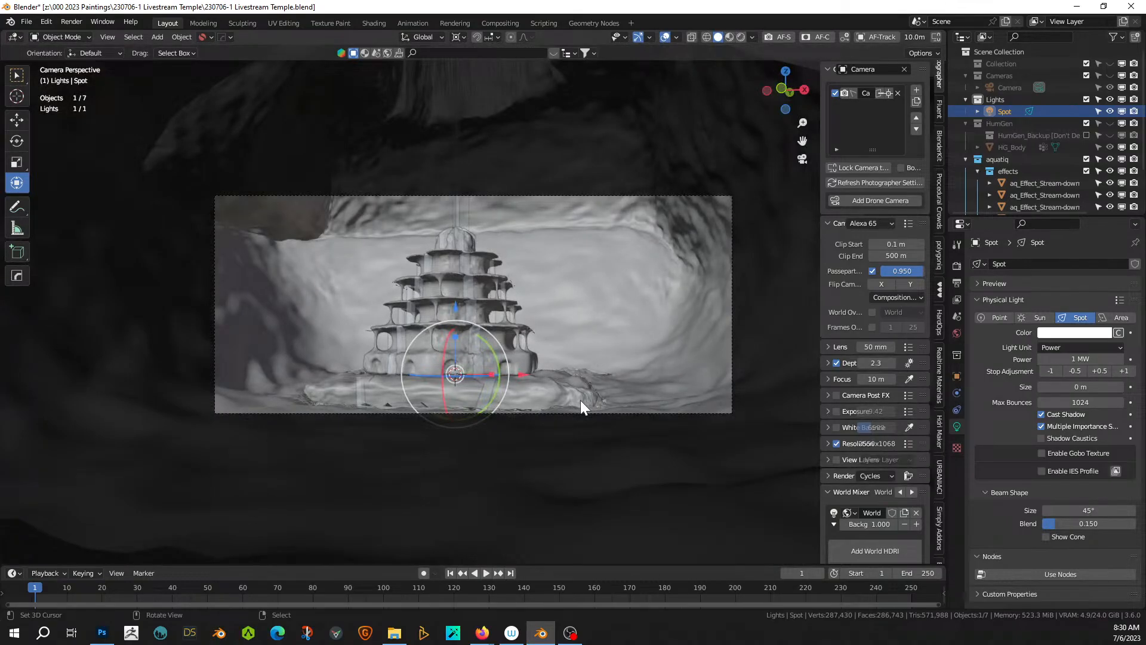
left_click(487, 397)
key("KP_Decimal")
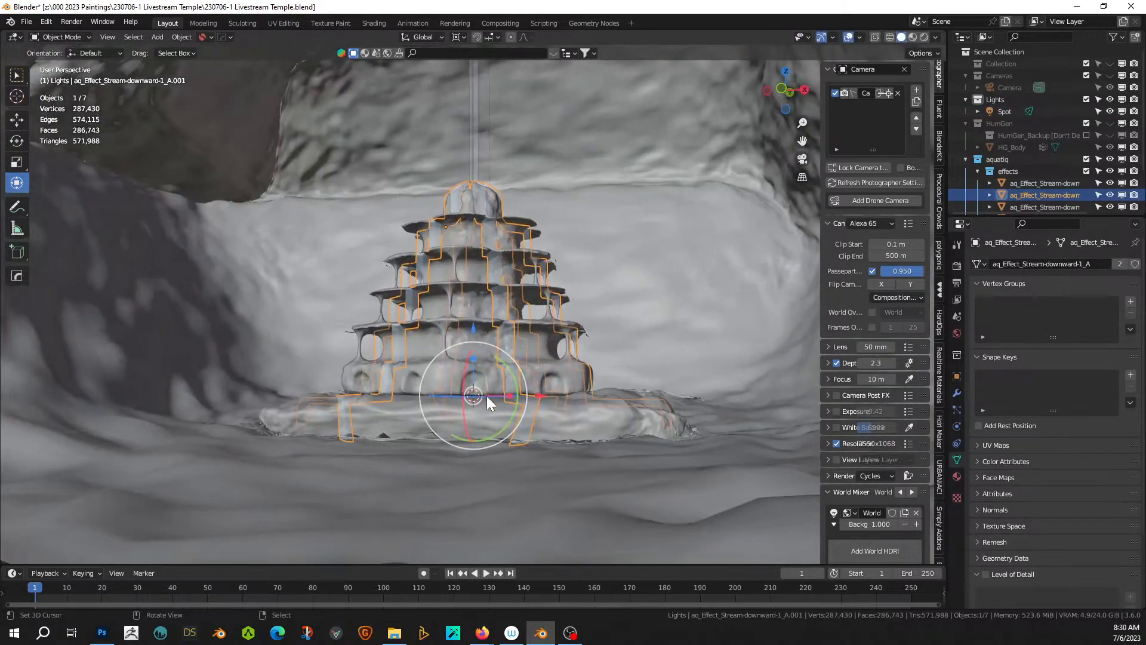
scroll(487, 396, "up", 2)
middle_click_drag(487, 396, 432, 162)
scroll(431, 377, "up", 3)
middle_click_drag(423, 260, 514, 207)
middle_click_drag(305, 420, 378, 392, "shift")
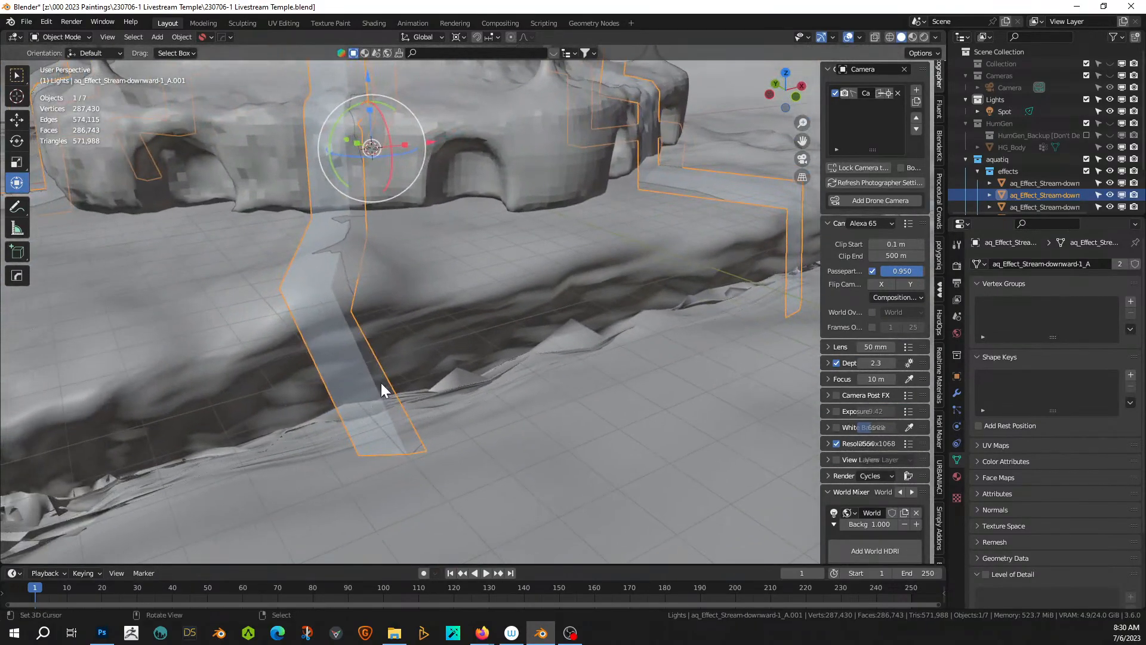
key("Tab")
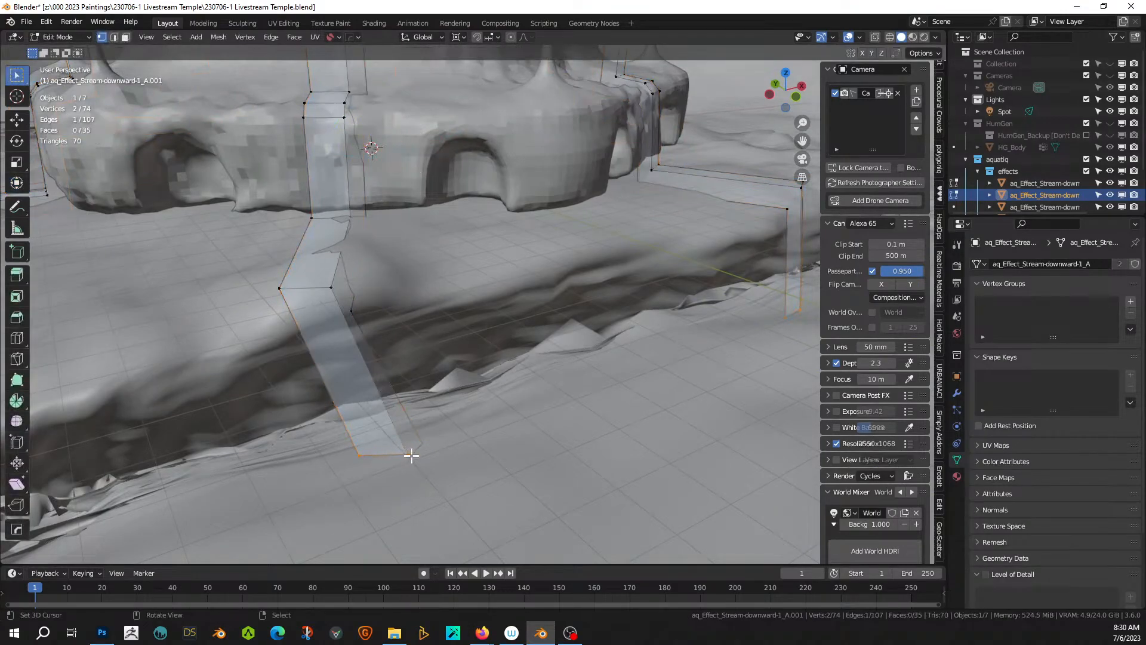
key("g")
key("x")
left_click(384, 458)
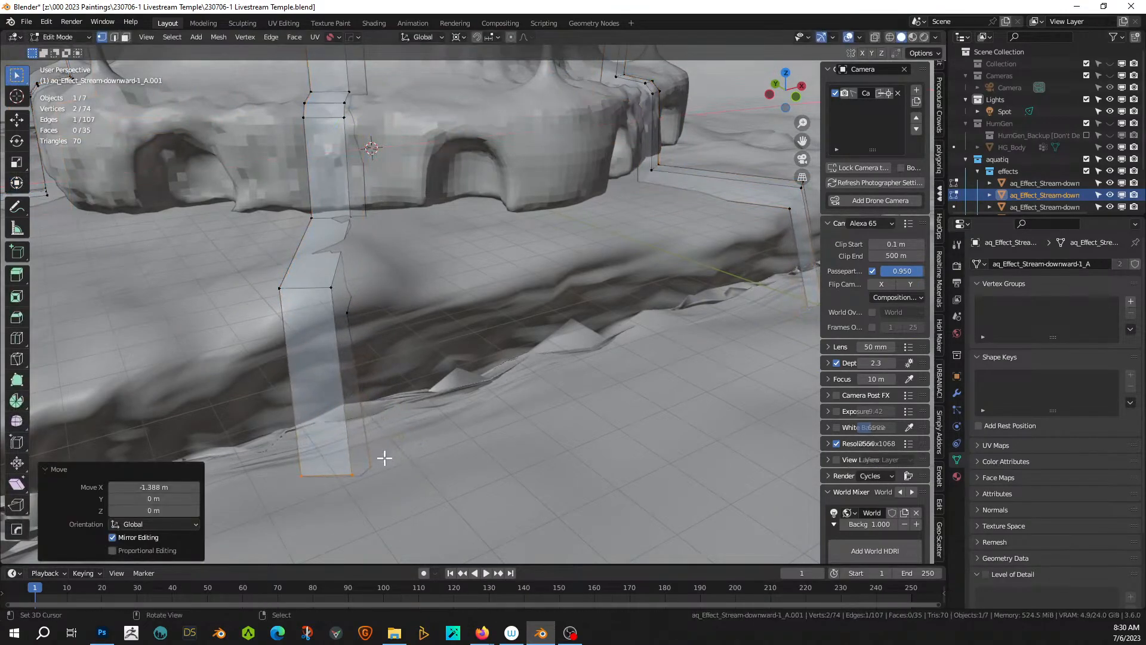
- Shift the stream's lower-end vertices slightly along Y, finish mesh editing and save the scene file
key("g")
key("y")
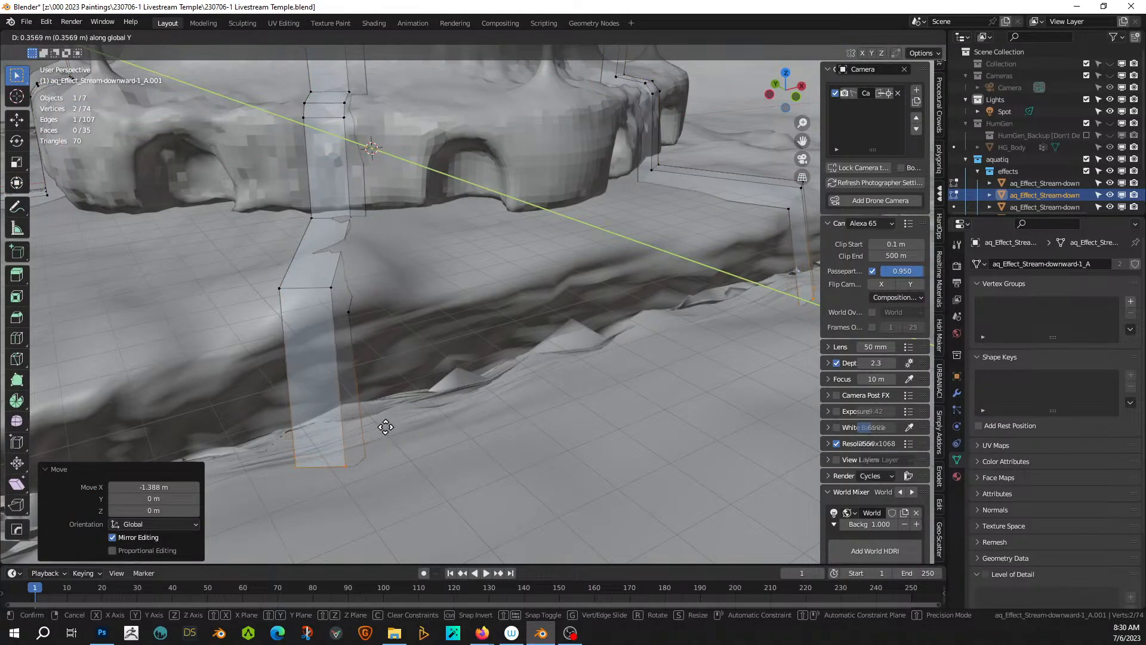
left_click(378, 415)
middle_click_drag(379, 416, 335, 410)
scroll(338, 412, "down", 3)
key("Tab")
scroll(343, 418, "down", 4)
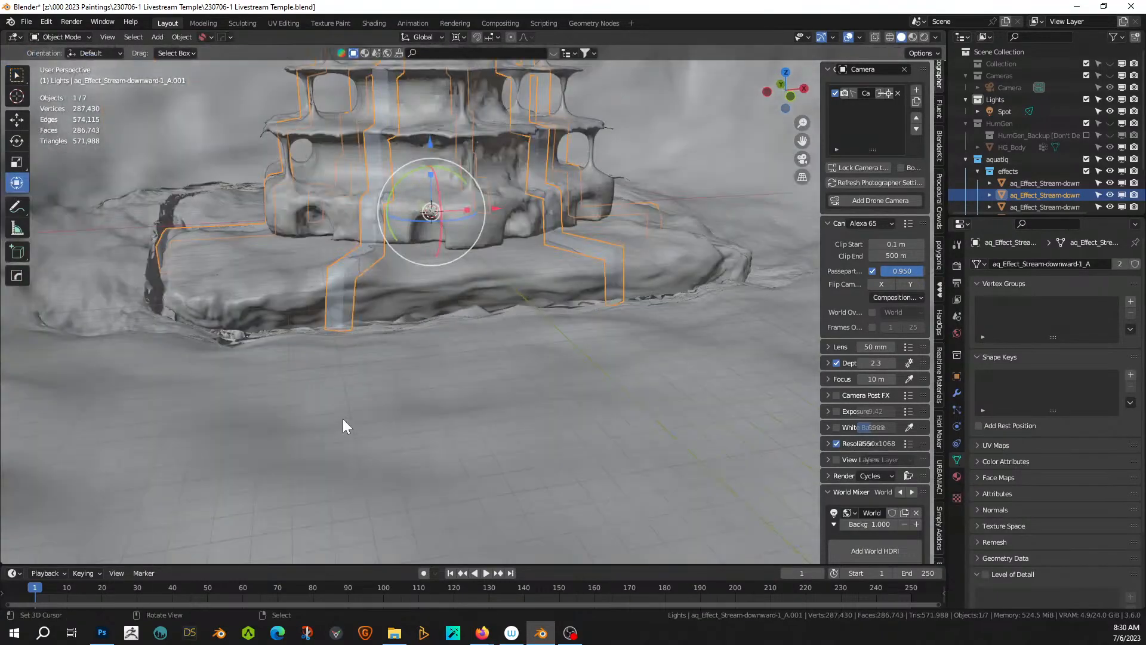
key("ctrl+s")
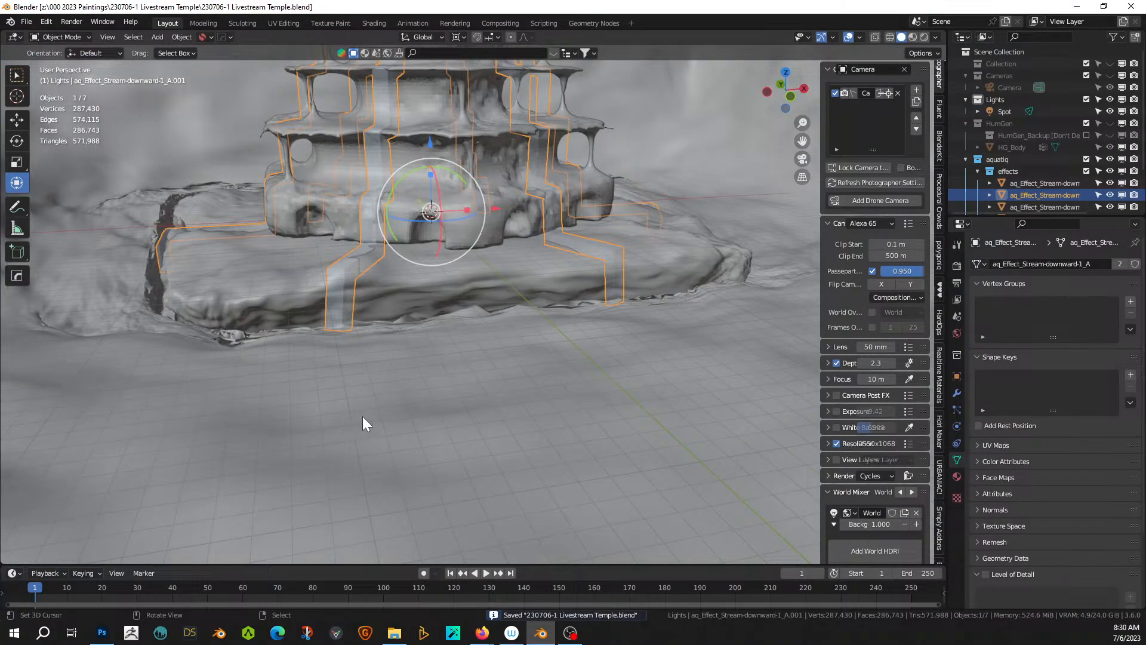
- Examine the temple and its water streams around the base and in the rendered camera view
middle_click_drag(363, 417, 289, 390)
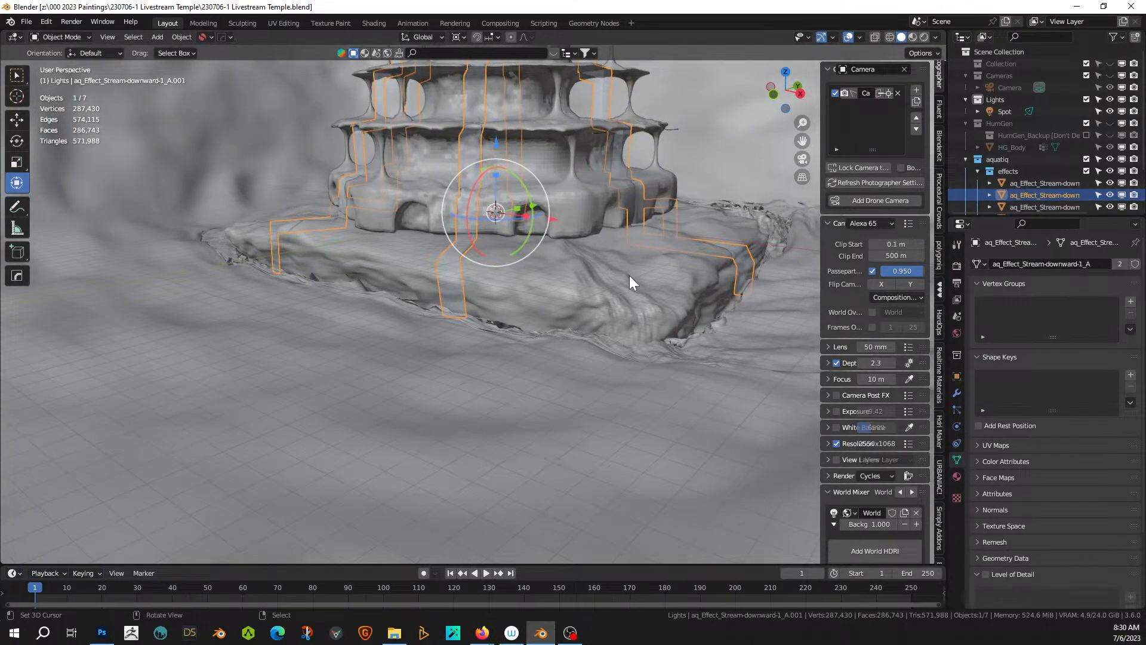
key("KP_0")
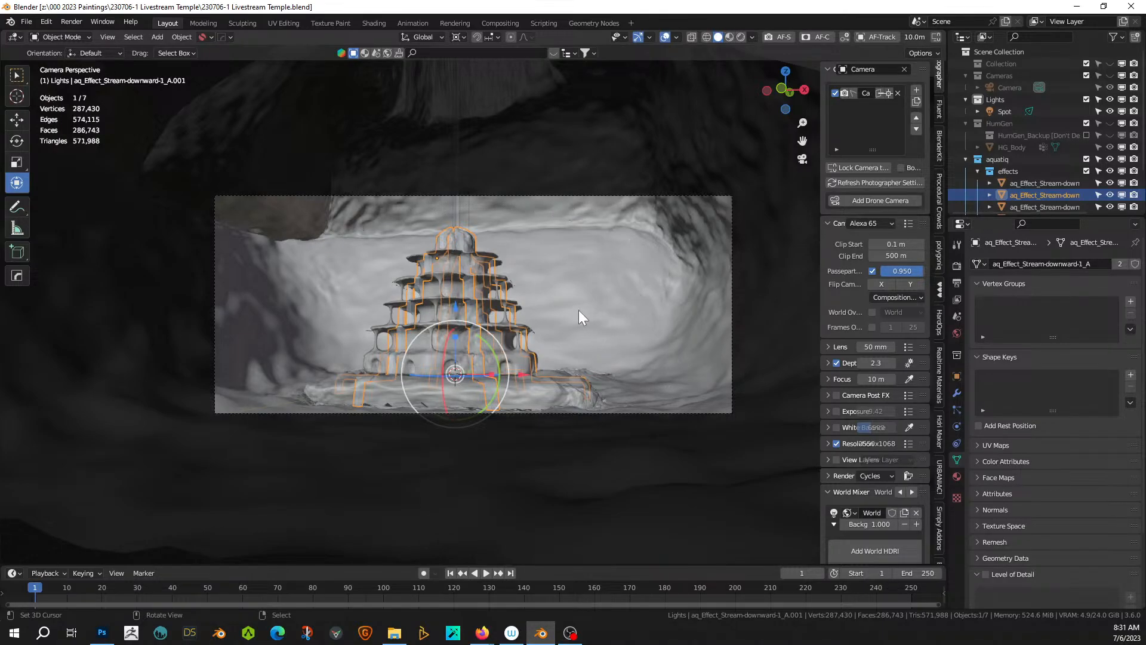
left_click(743, 35)
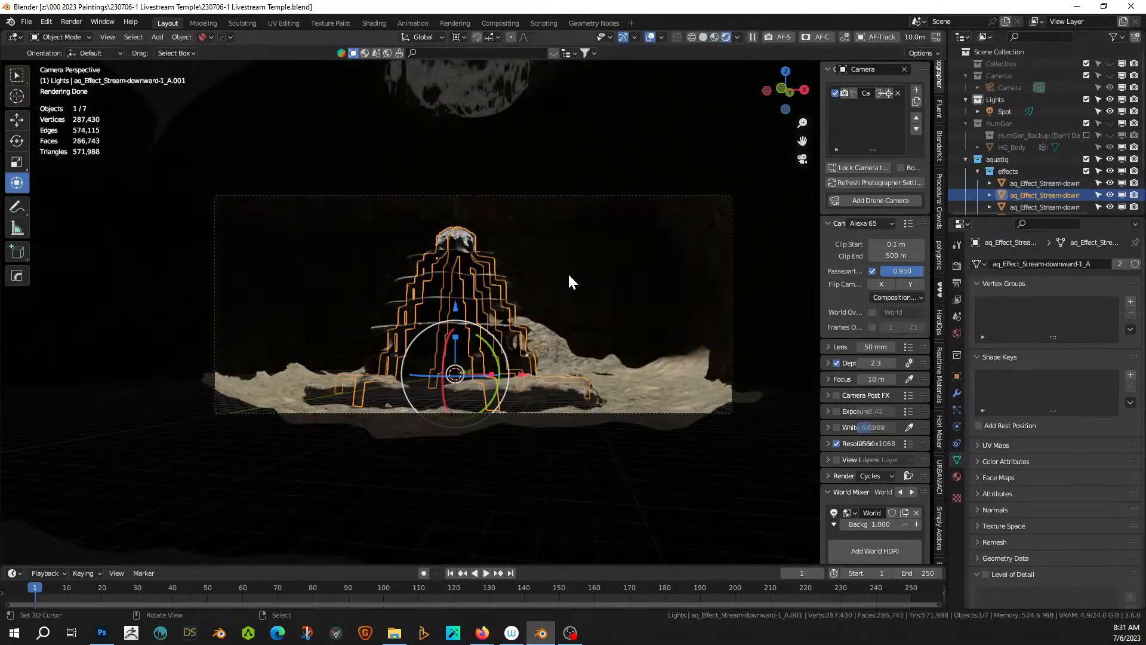
scroll(622, 299, "up", 4)
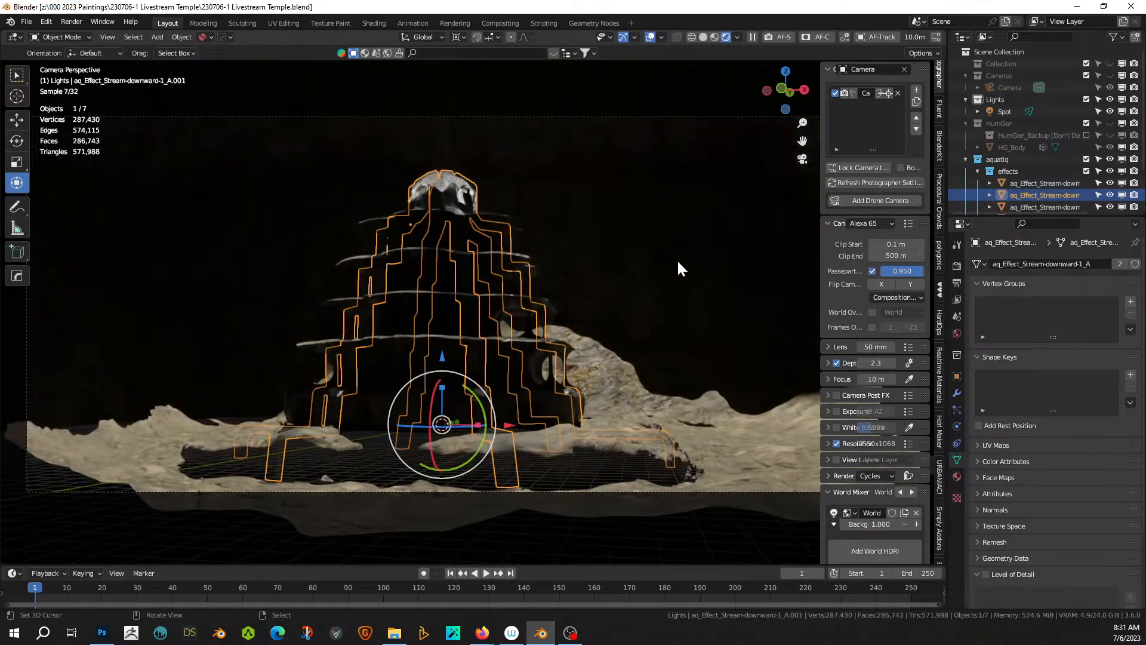
left_click(674, 258)
scroll(625, 269, "up", 3)
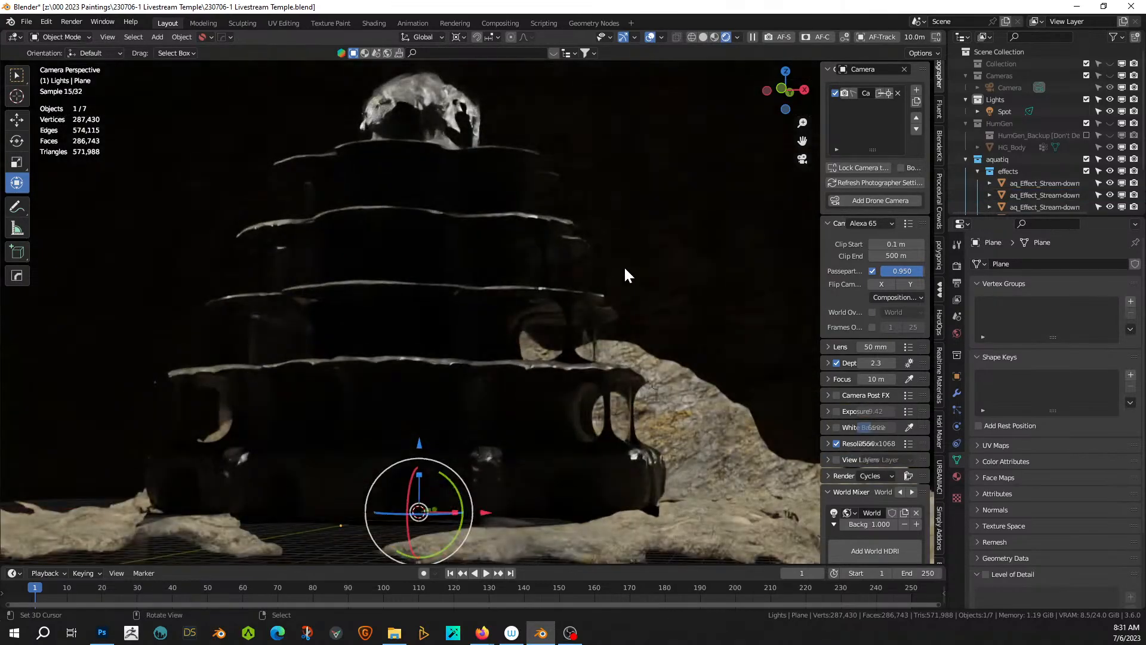
scroll(625, 276, "down", 5)
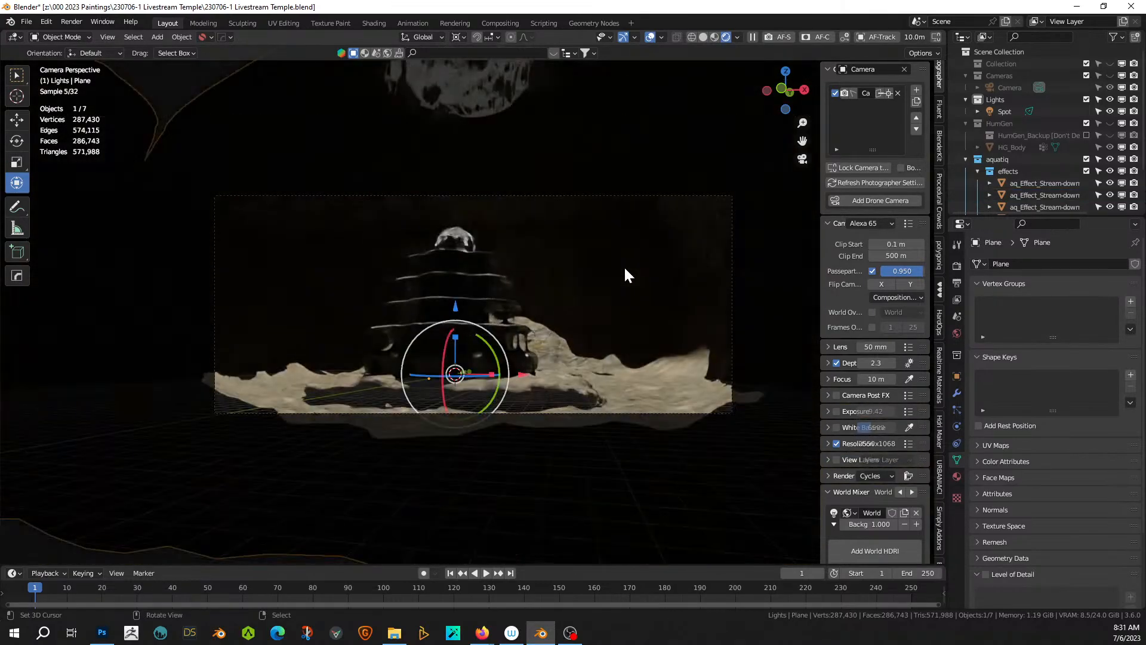
middle_click_drag(623, 279, 675, 323)
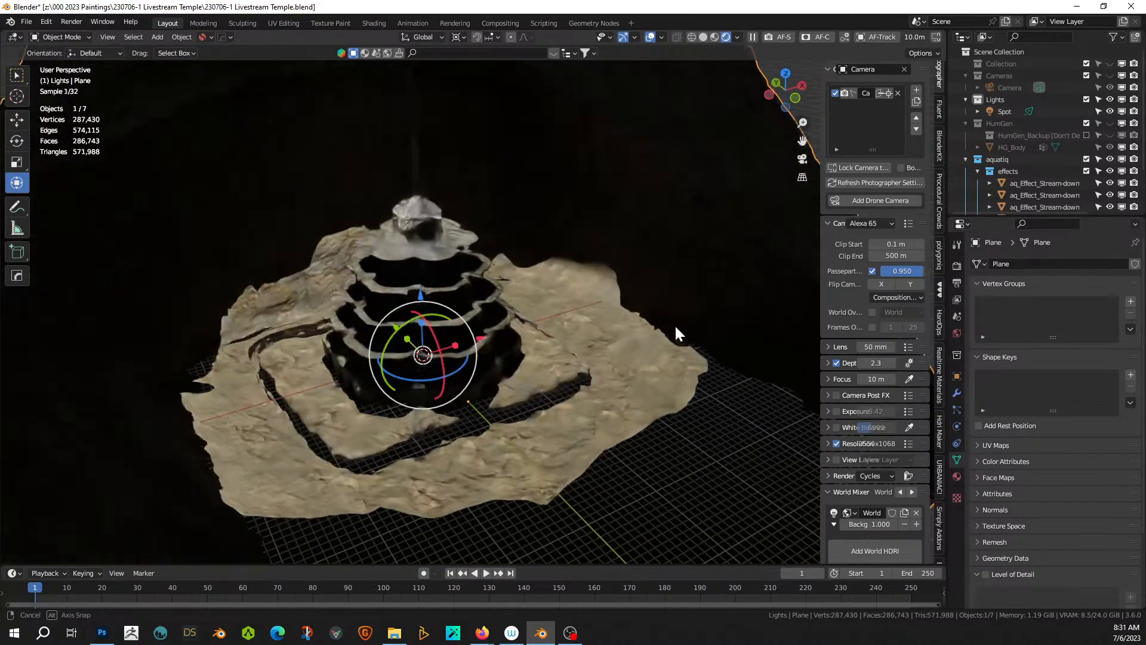
middle_click_drag(600, 343, 561, 343)
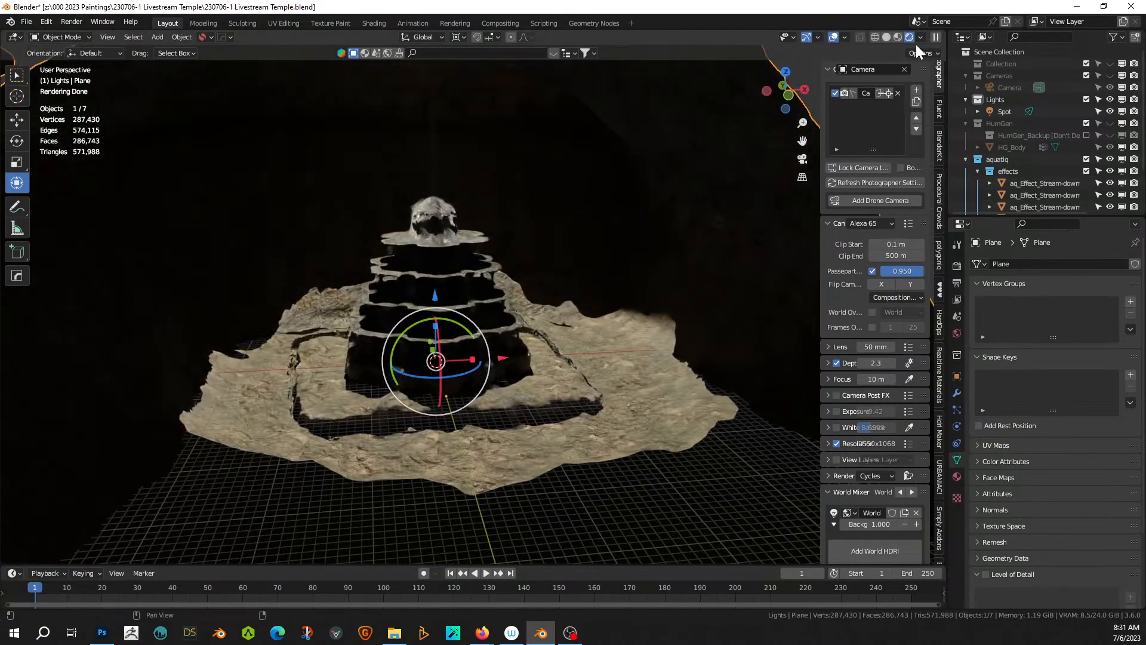
- In solid shading, add a 2 m mesh plane at the temple base and scale it by about 30.457
left_click(886, 37)
middle_click_drag(693, 313, 554, 424)
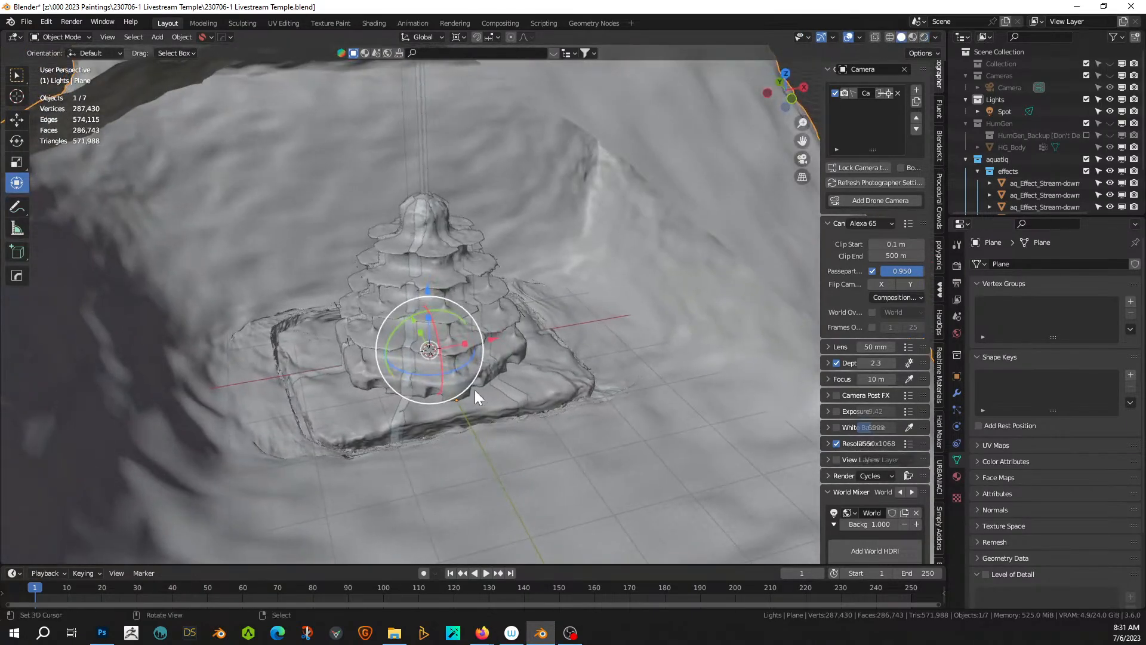
key("shift+a")
mouse_move(440, 241)
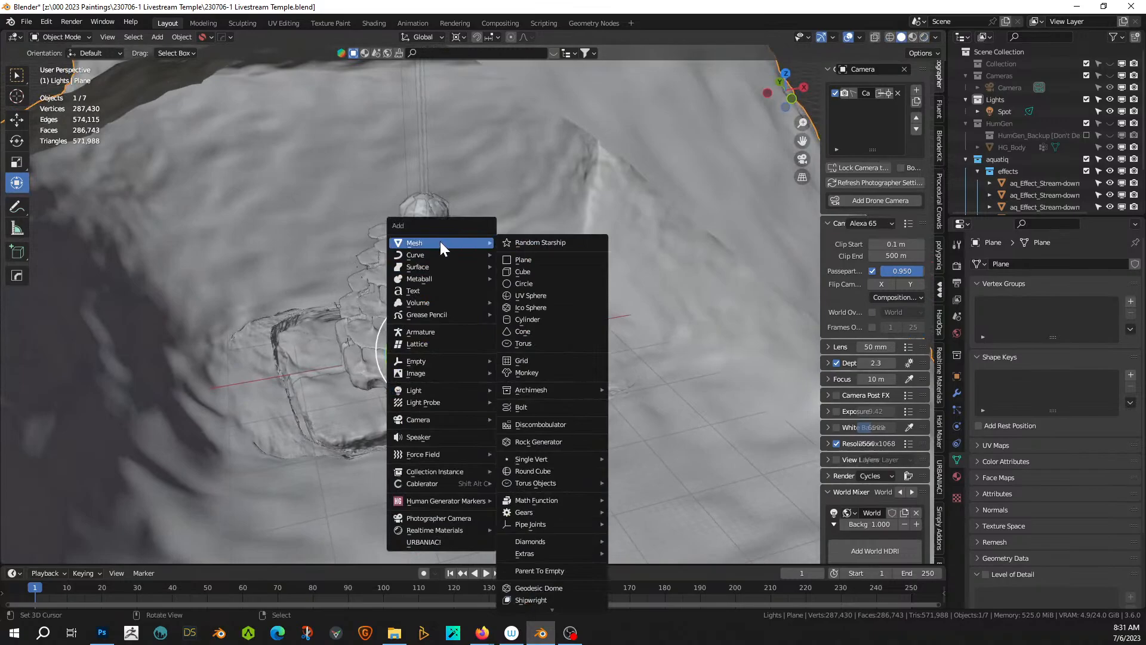
left_click(532, 260)
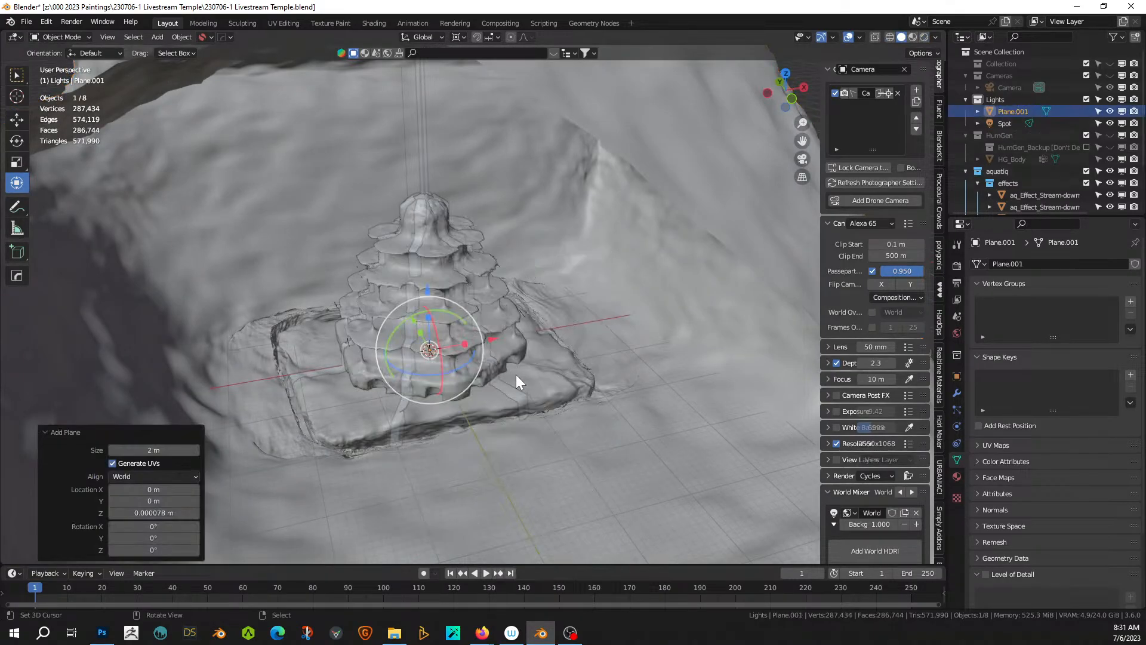
key("s")
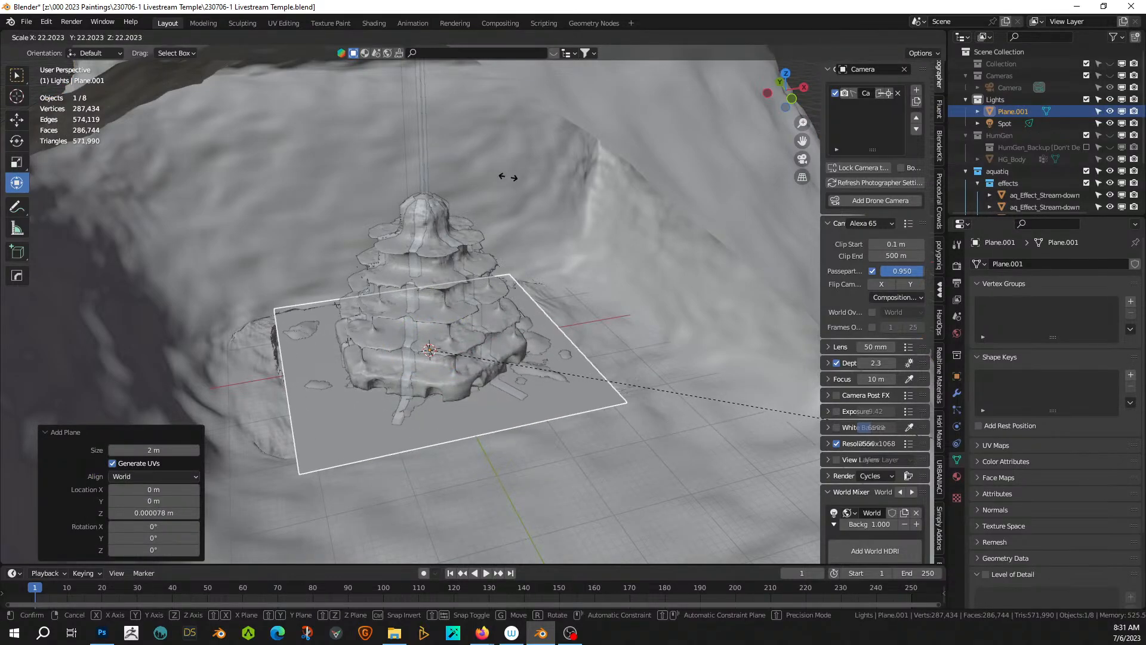
left_click(293, 269)
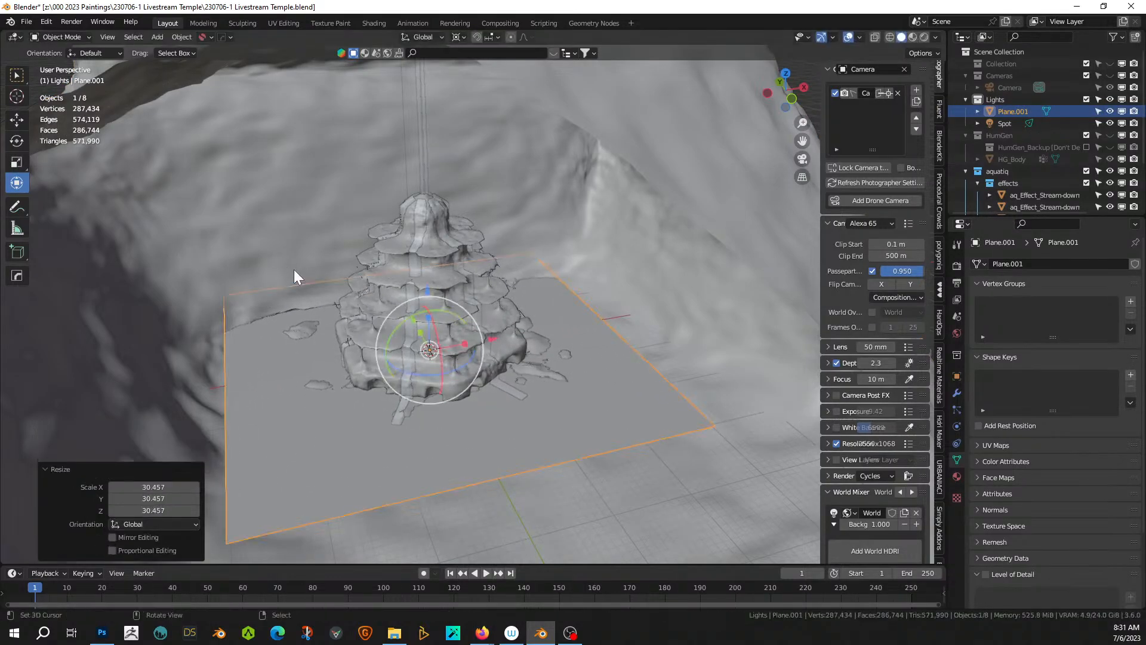
- Lower the new plane about 2.951 m along Z to the cave floor around the temple base
key("g")
key("z")
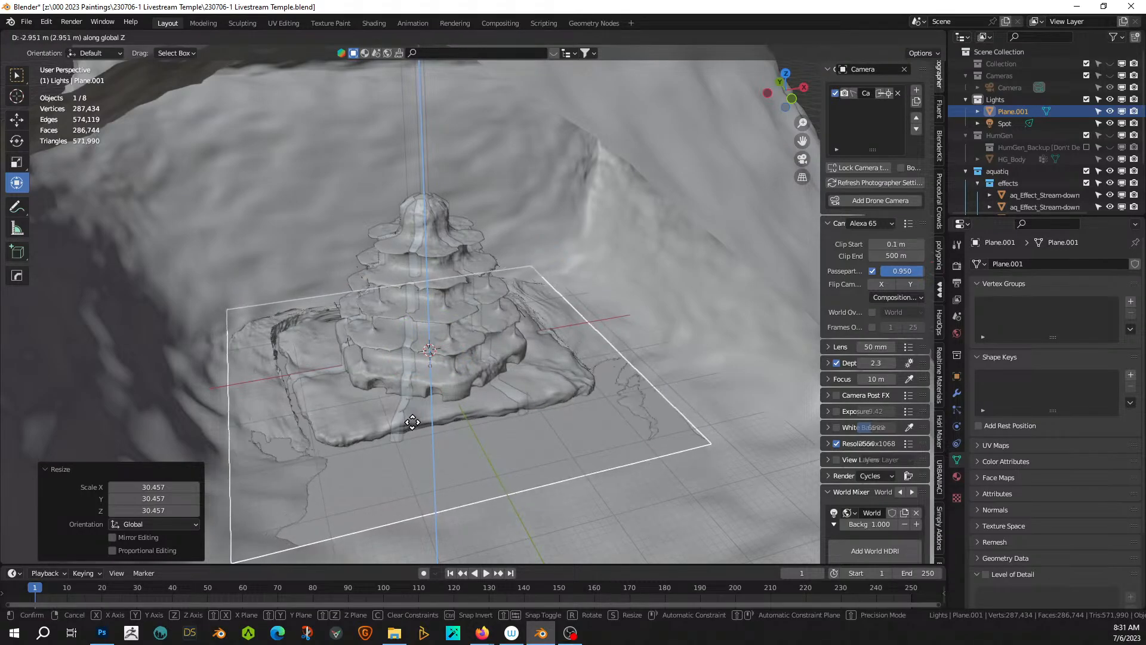
left_click(425, 424)
middle_click_drag(426, 424, 331, 420)
scroll(313, 424, "up", 2)
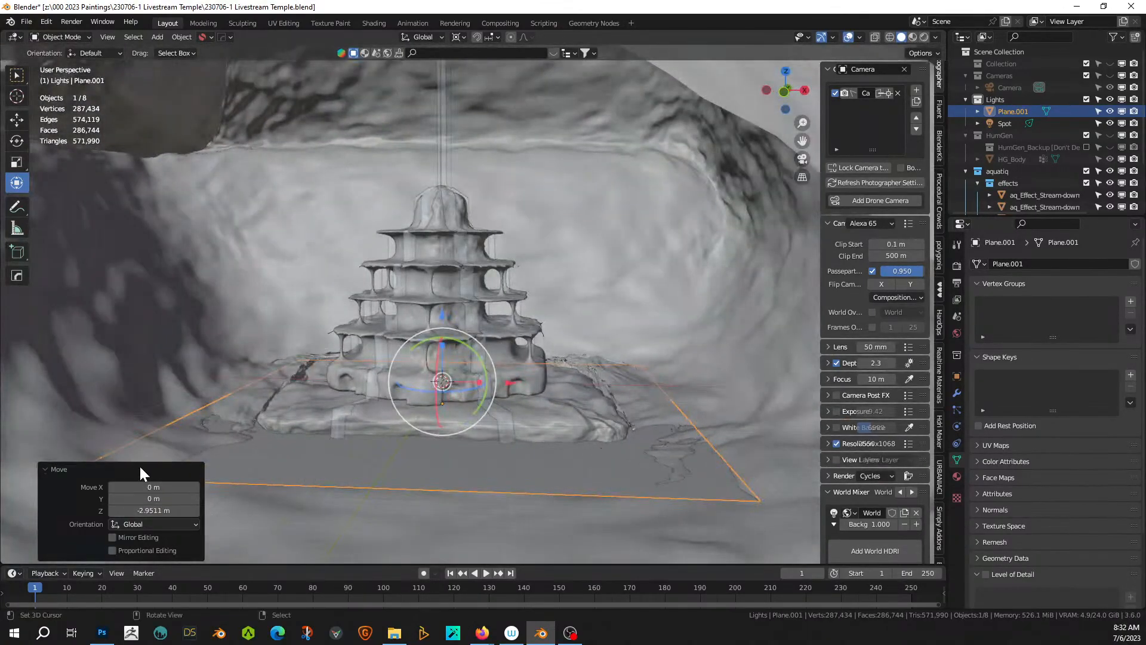
- Nudge the new plane about 0.315 m in X, -0.2 m in Y and 0.441 m in Z, and select the cave mesh
middle_click_drag(278, 470, 329, 455)
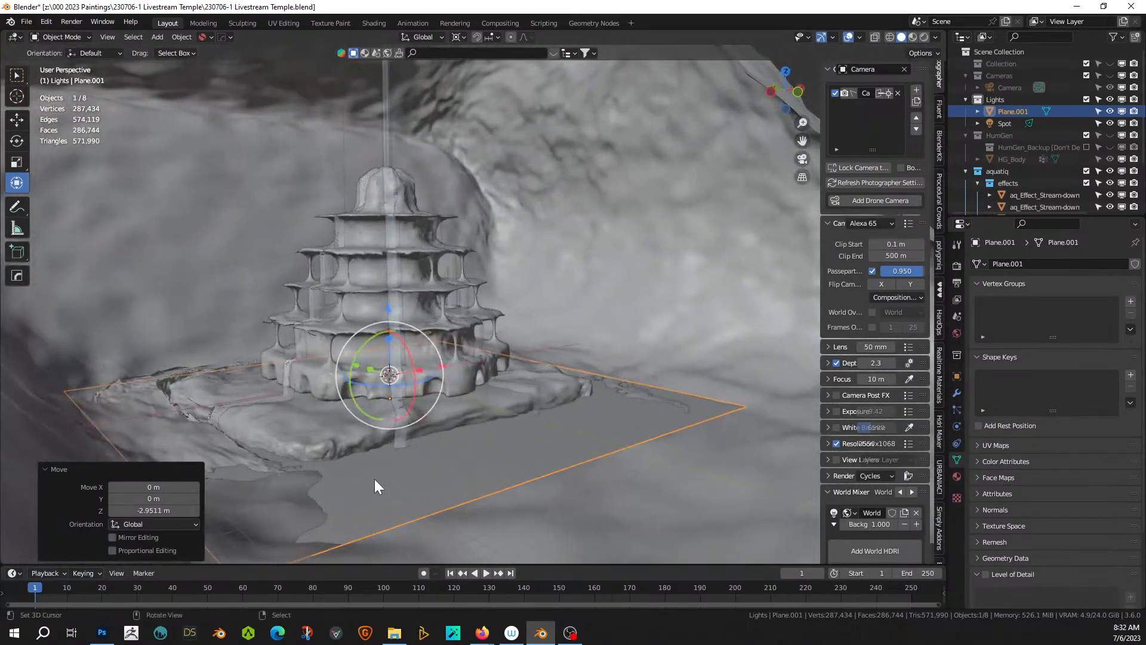
key("g")
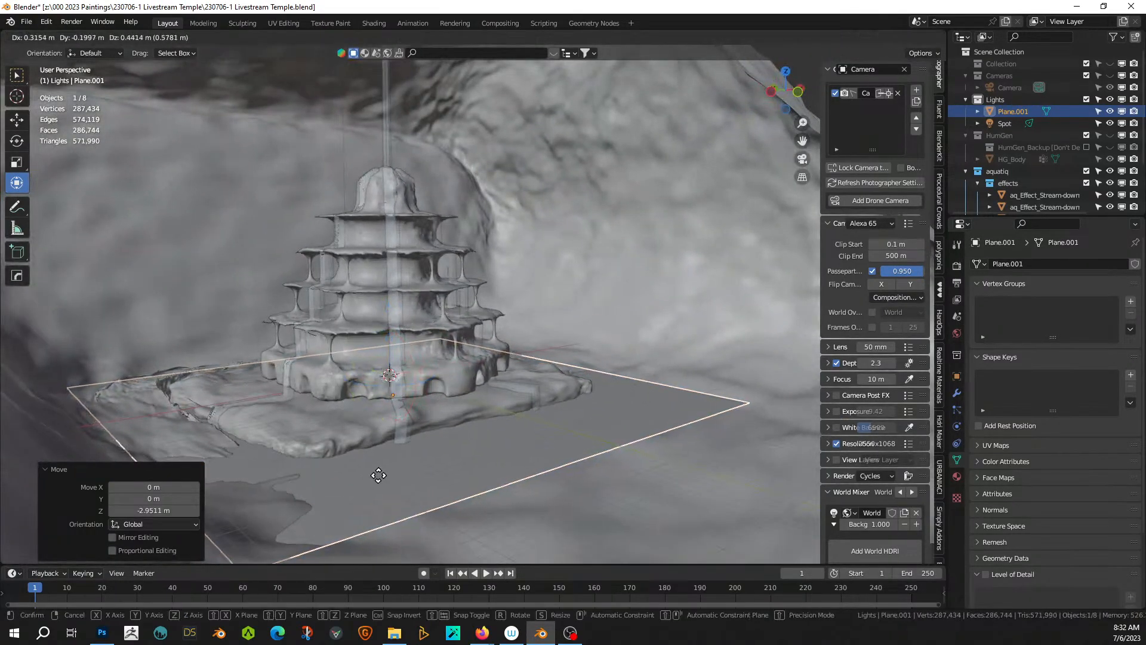
left_click(378, 475)
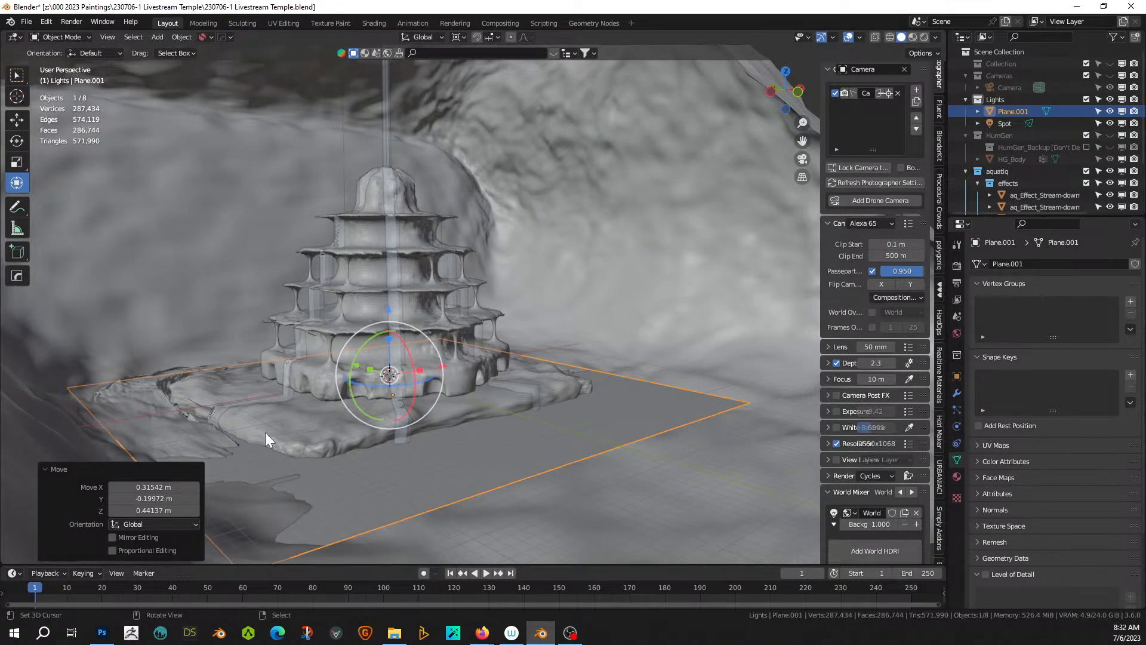
left_click(657, 491)
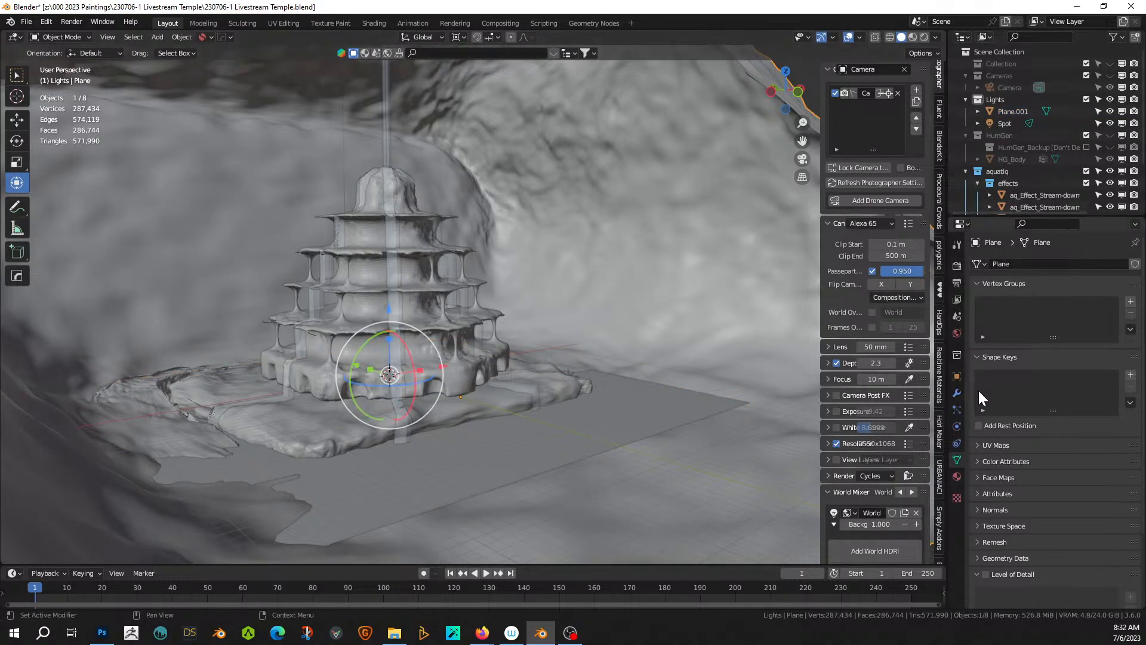
- Hide the Terrain geometry nodes modifier of the cave mesh in the viewport and start editing the mesh
left_click(958, 394)
left_click(1080, 283)
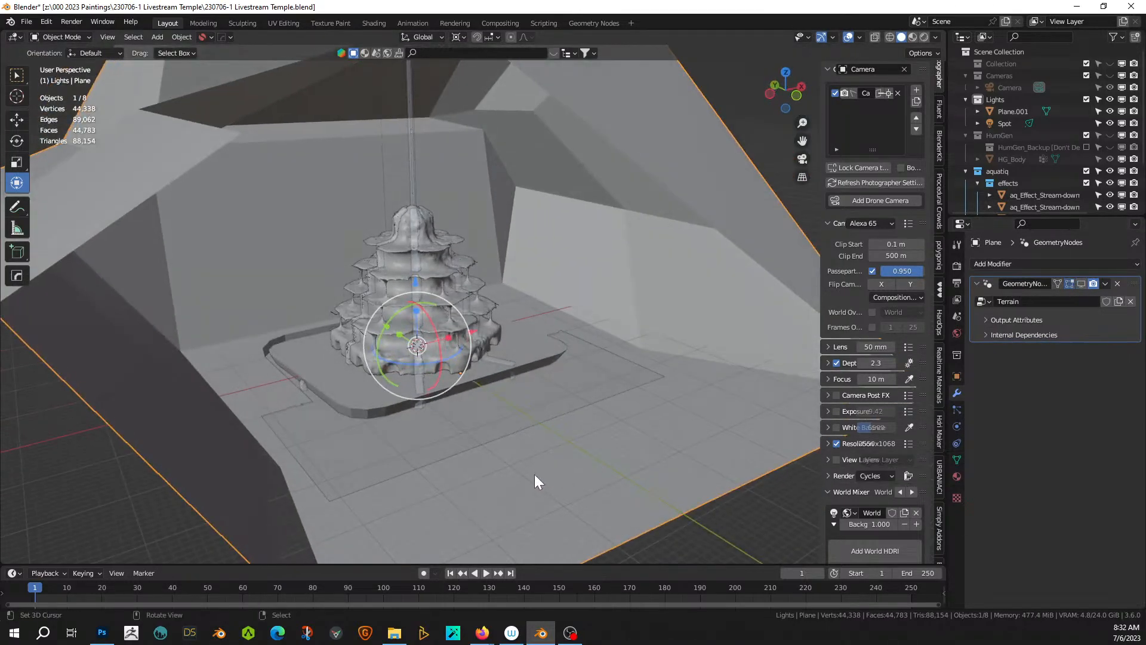
key("Tab")
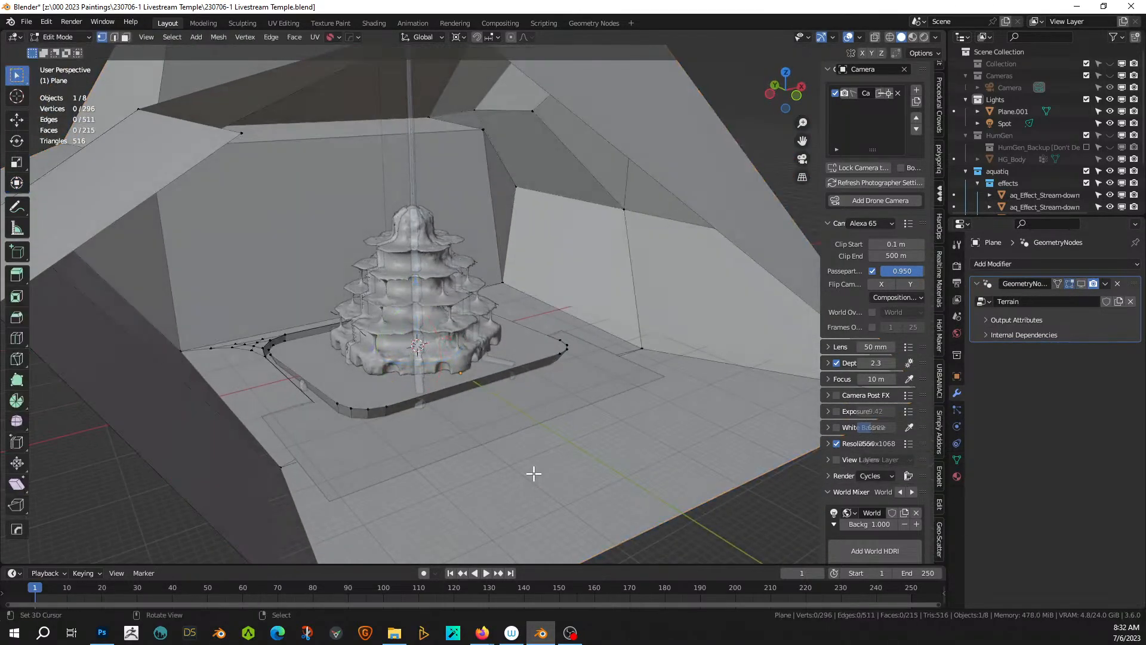
- Add four loop cuts without sliding along the cave floor in front of the temple
key("2")
left_click(705, 359)
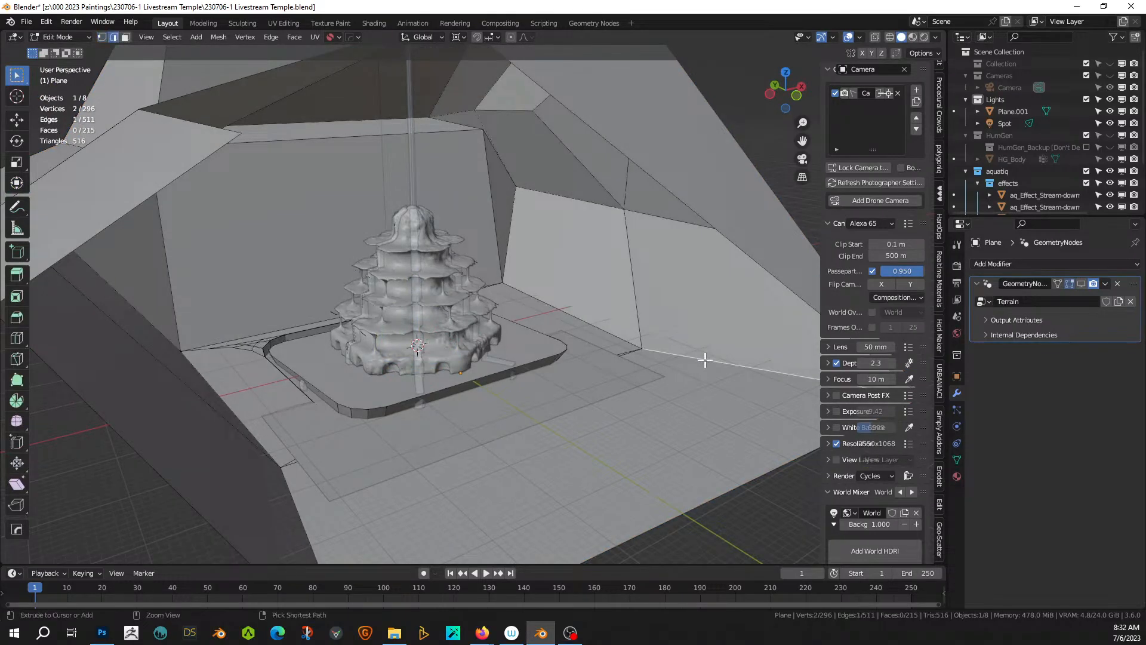
key("ctrl+r")
scroll(705, 359, "up", 3)
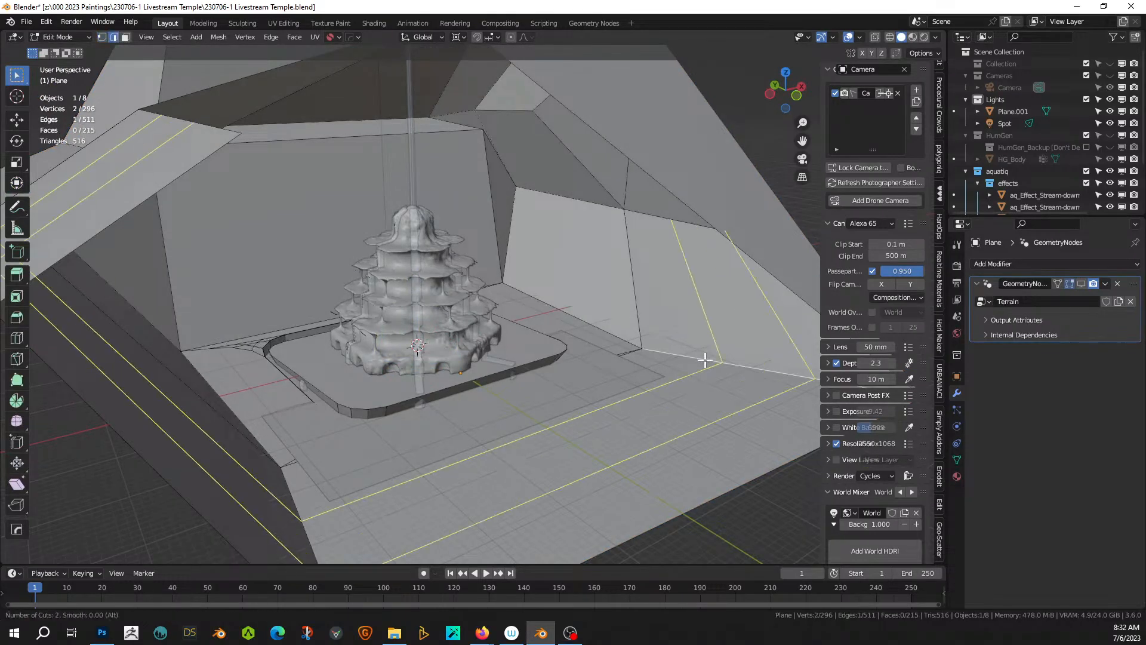
left_click(705, 358)
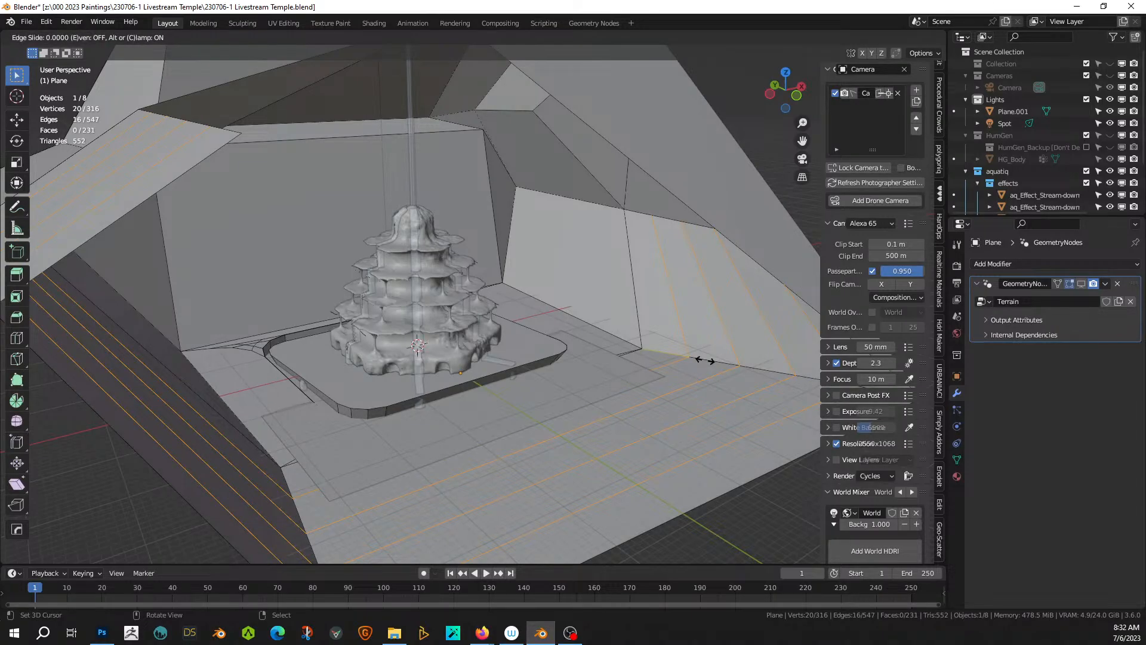
left_click(705, 360)
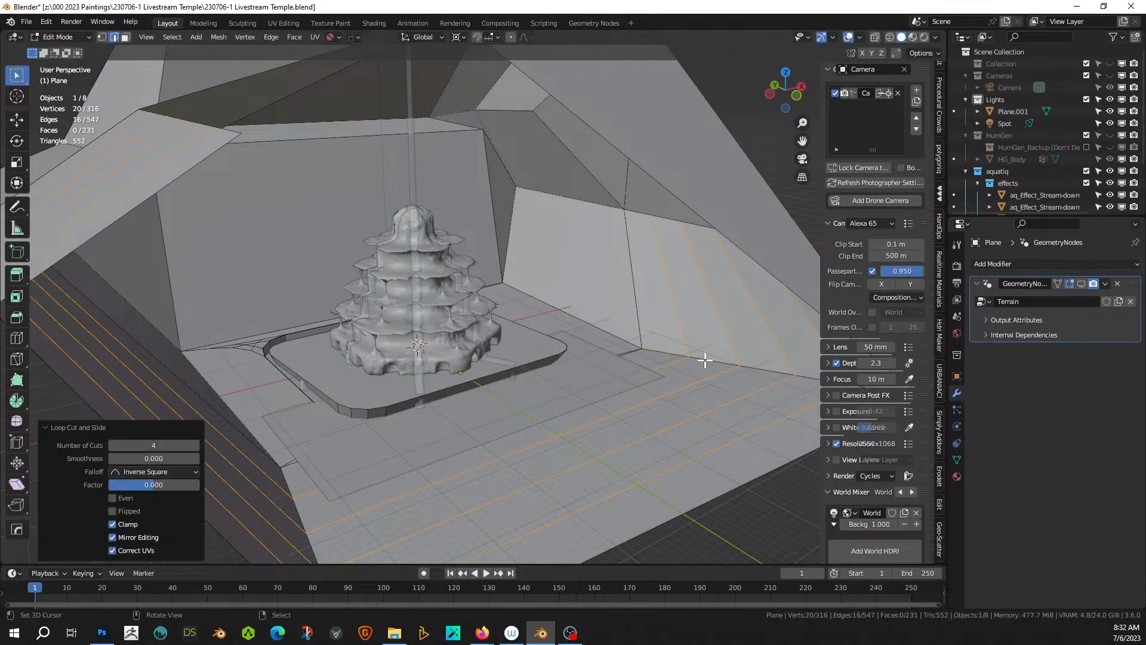
- Move the floor face strip nearest the temple about 0.914 m in X, 0.185 m in Y and 1.93 m in Z
left_click(531, 439)
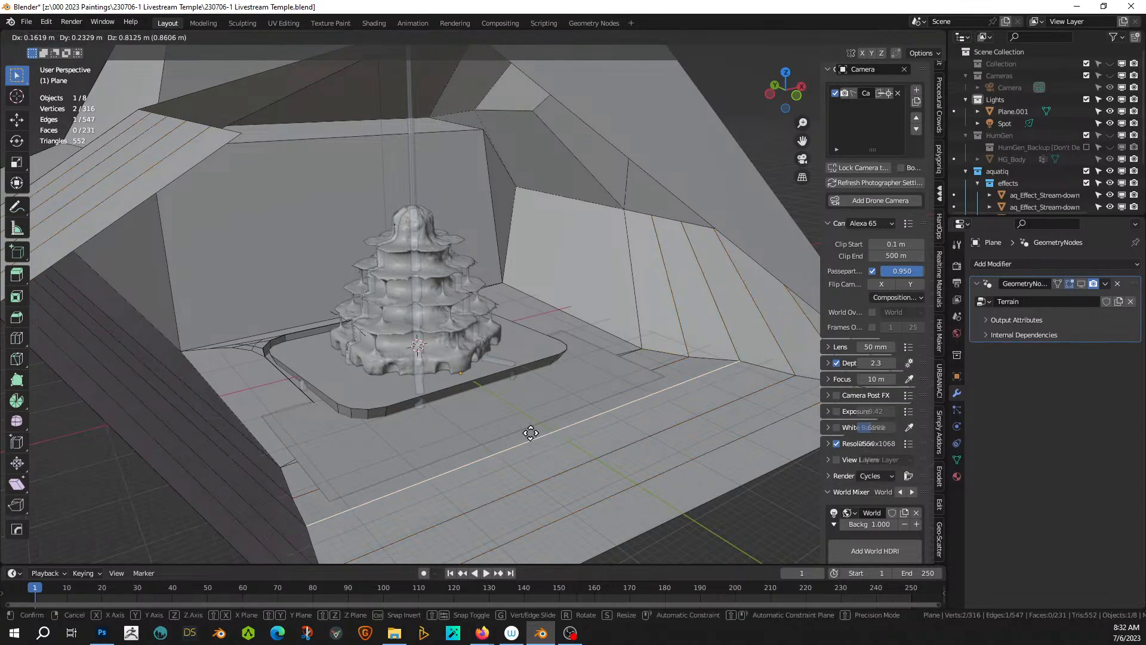
key("3")
left_click(528, 440)
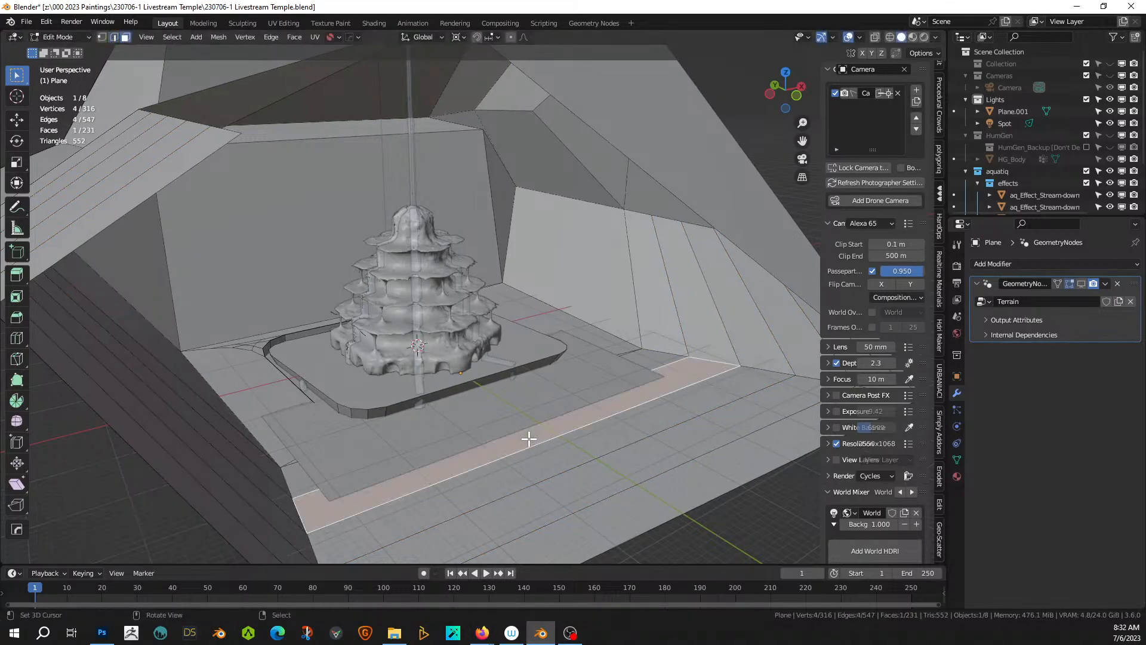
key("g")
left_click(532, 428)
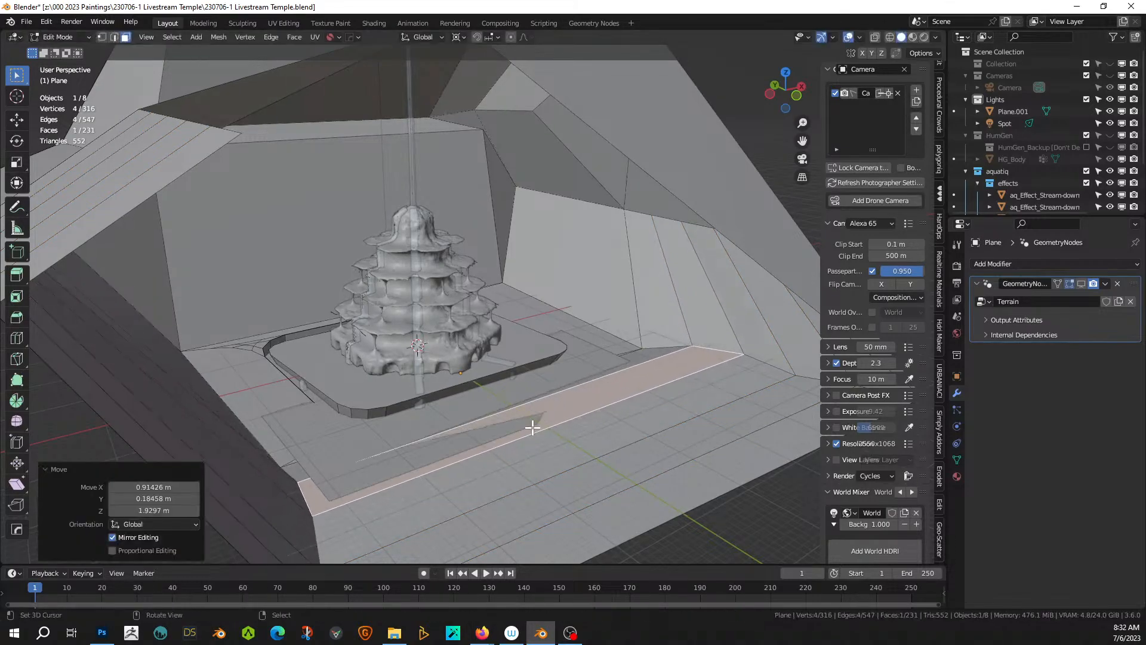
- Add four evenly spaced loop cuts crosswise through the raised floor strip
key("ctrl+r")
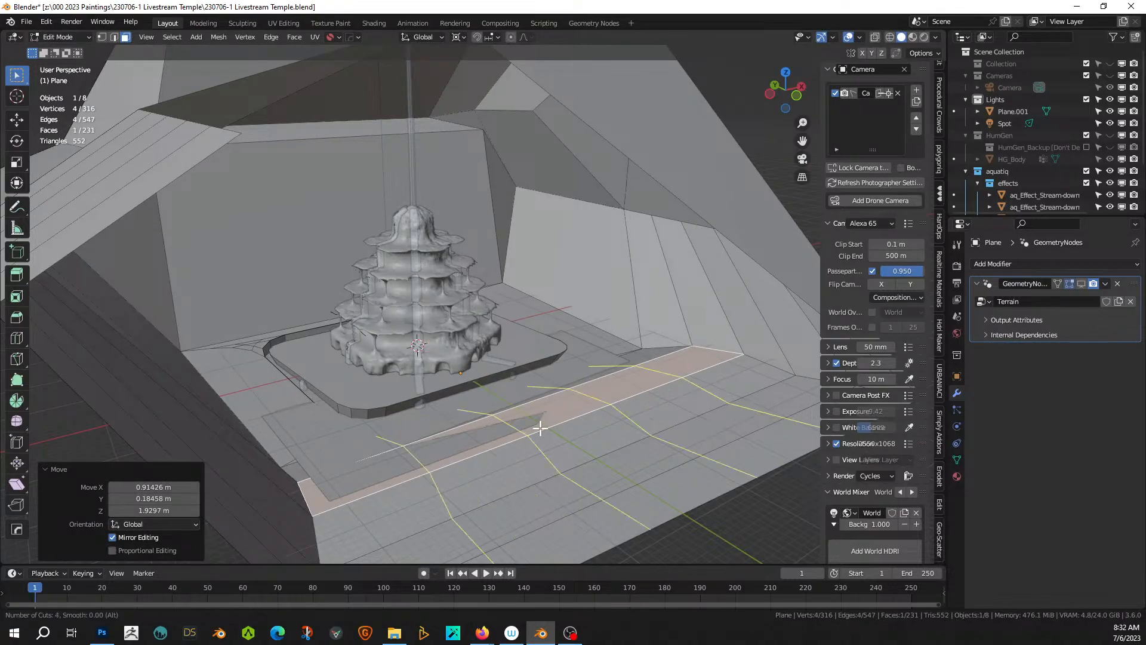
left_click(540, 428)
right_click(539, 428)
- Raise the raised strip's end edge at the left cave wall and reposition the corner vertex behind it
left_click(377, 486)
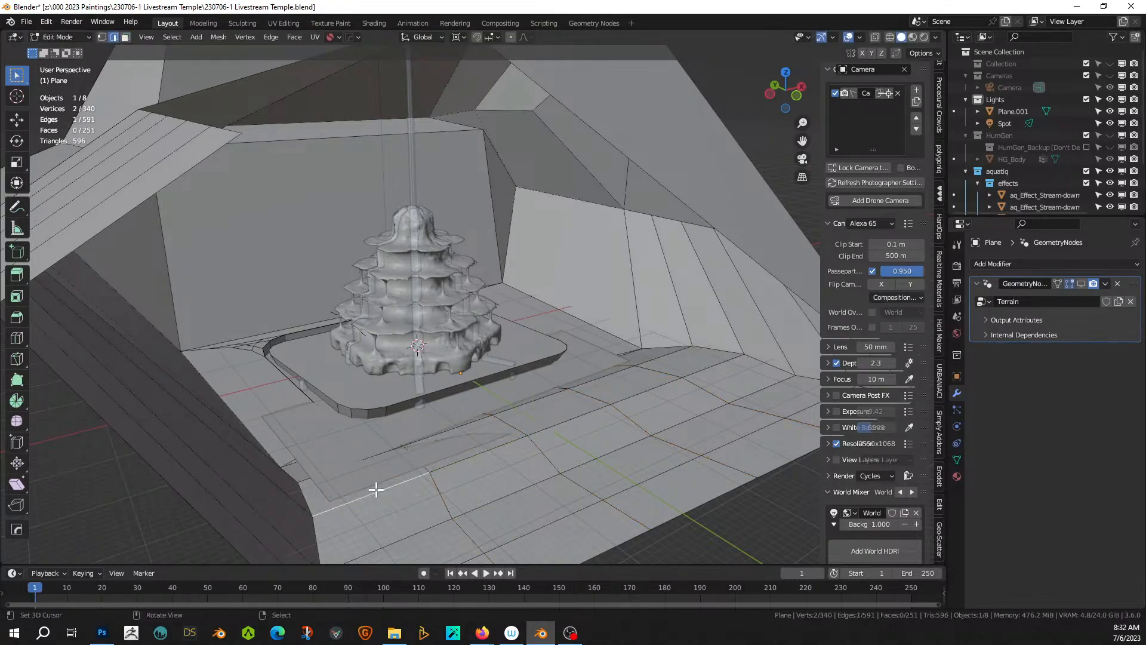
key("g")
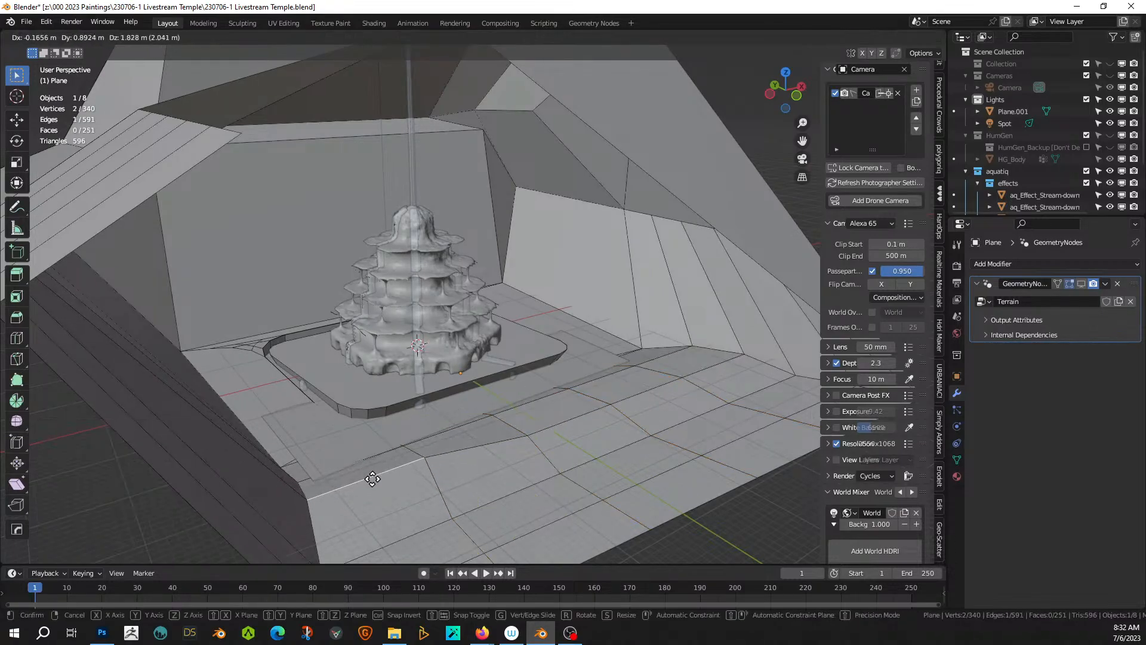
left_click(373, 478)
left_click(290, 476)
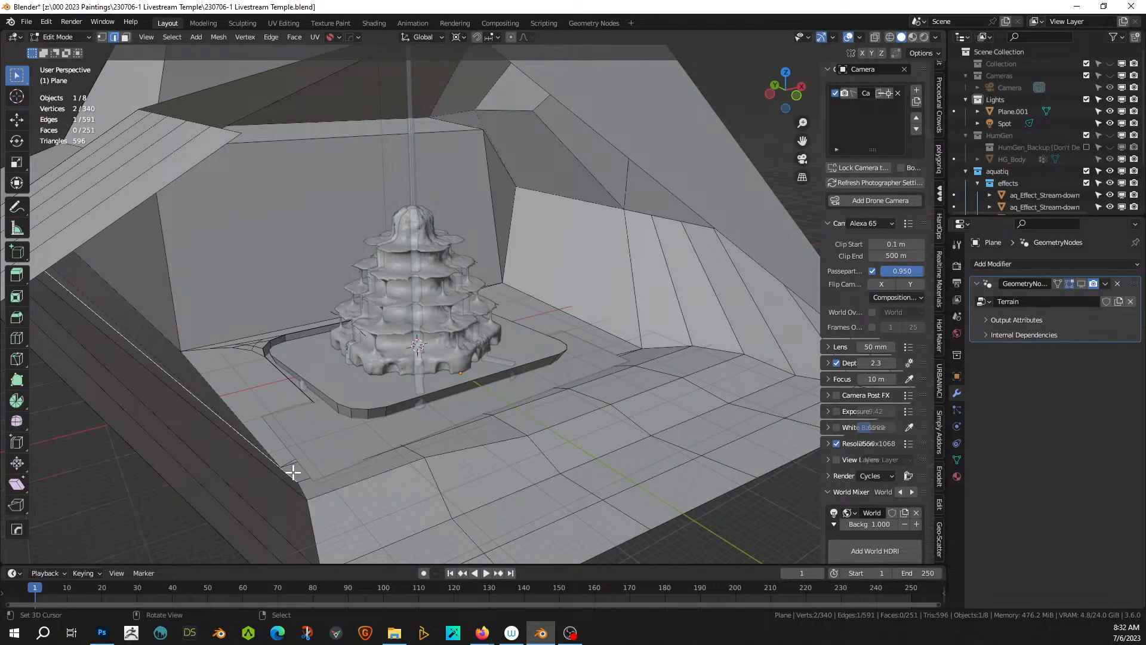
key("1")
left_click(299, 479)
key("g")
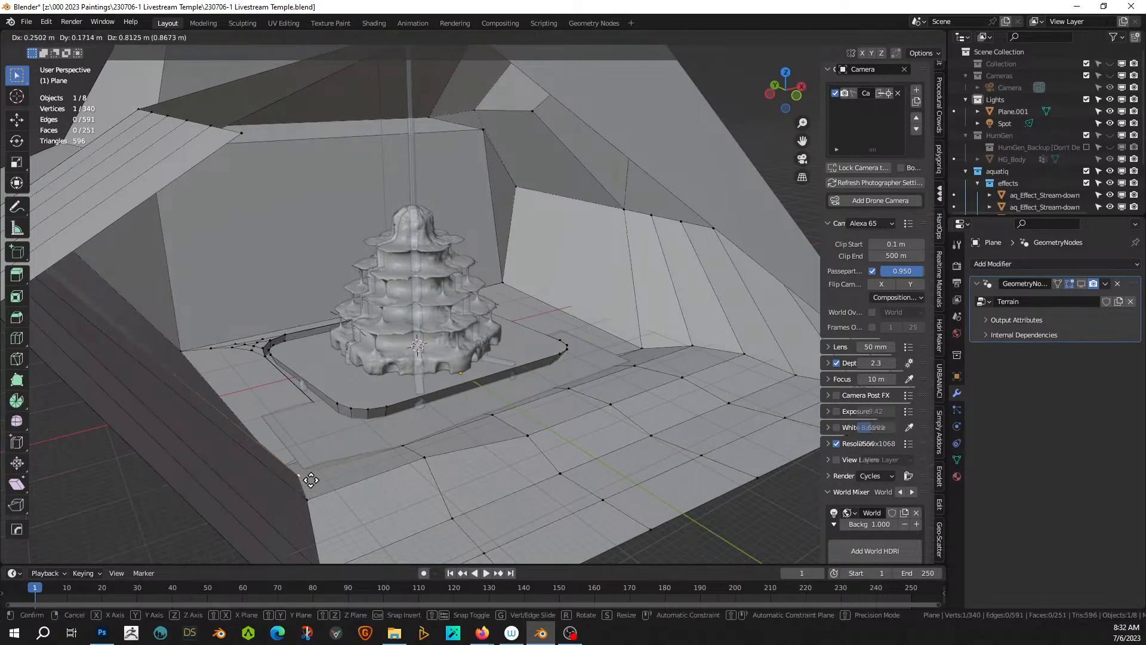
left_click(310, 474)
- Leave mesh editing and show the Terrain modifier in the viewport to inspect the reshaped floor
key("Tab")
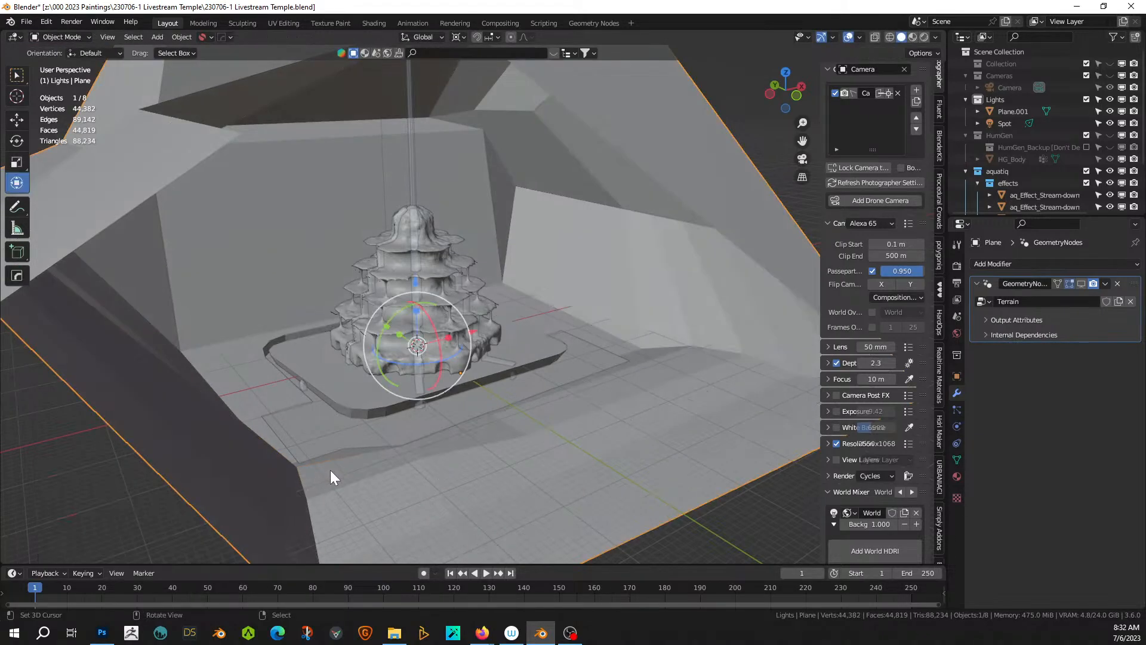
left_click(1082, 284)
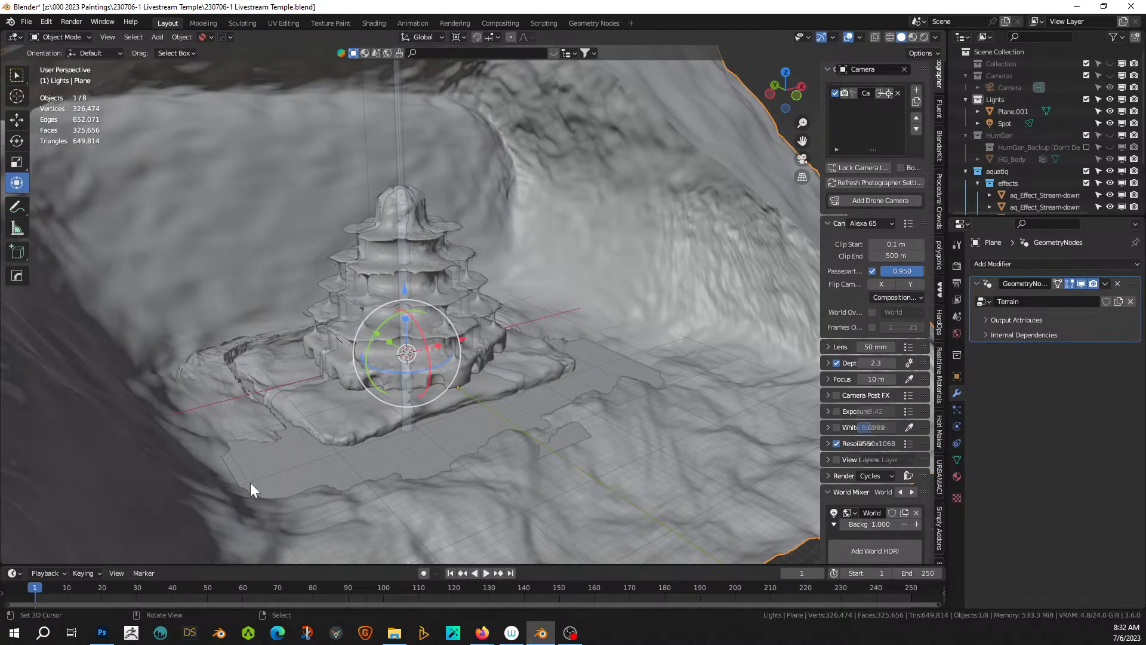
middle_click_drag(249, 483, 396, 457)
- Hide the Terrain modifier again and raise an edge in the middle of the front floor about 2.431 m along Z
left_click(1082, 284)
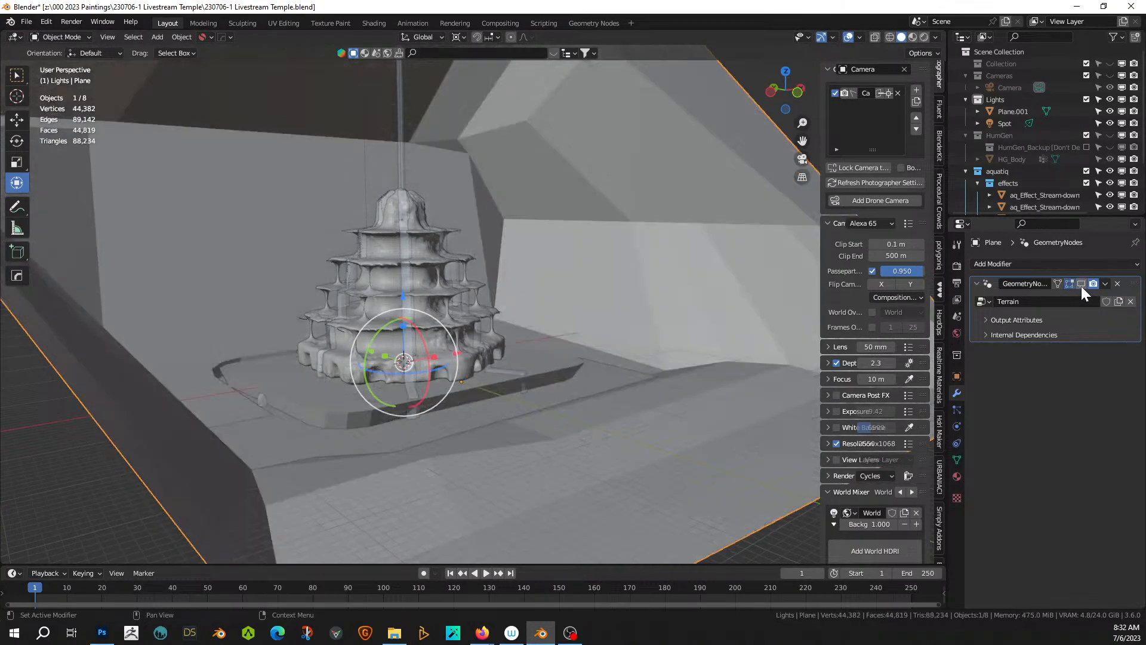
key("Tab")
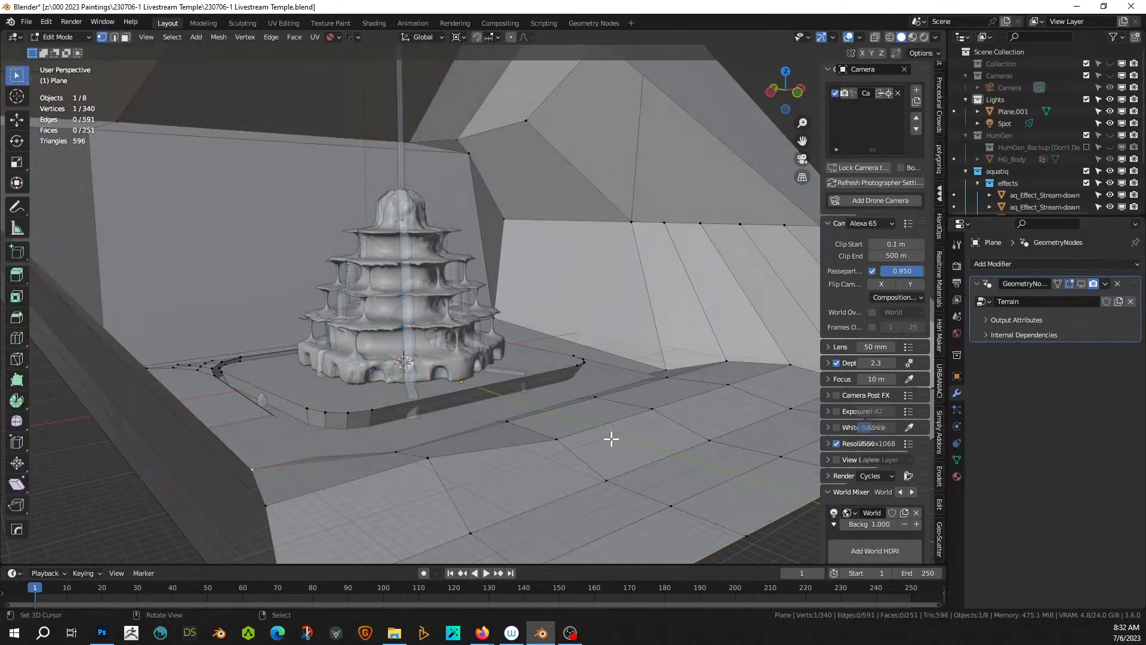
key("3")
left_click(651, 465)
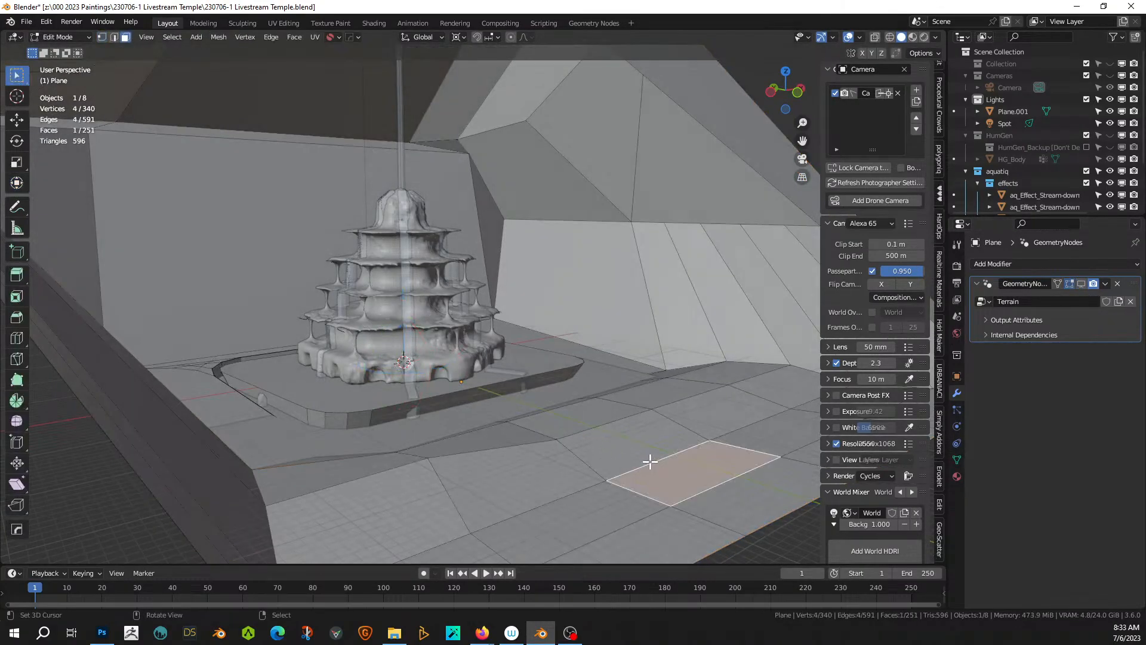
key("2")
left_click(651, 464)
key("g")
key("z")
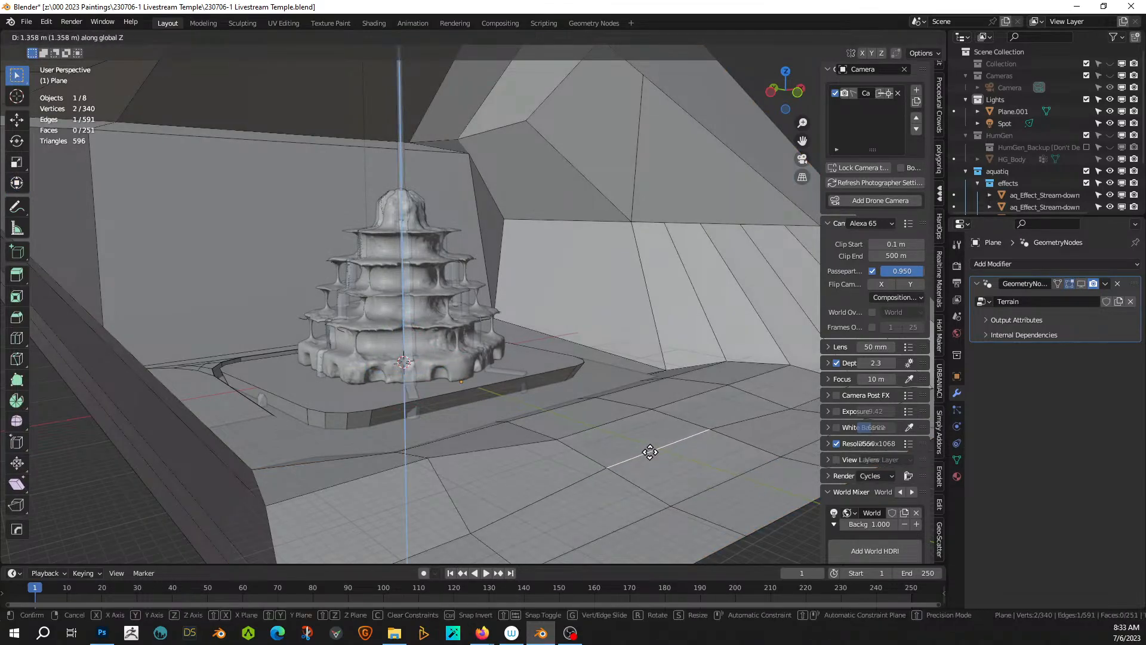
left_click(654, 446)
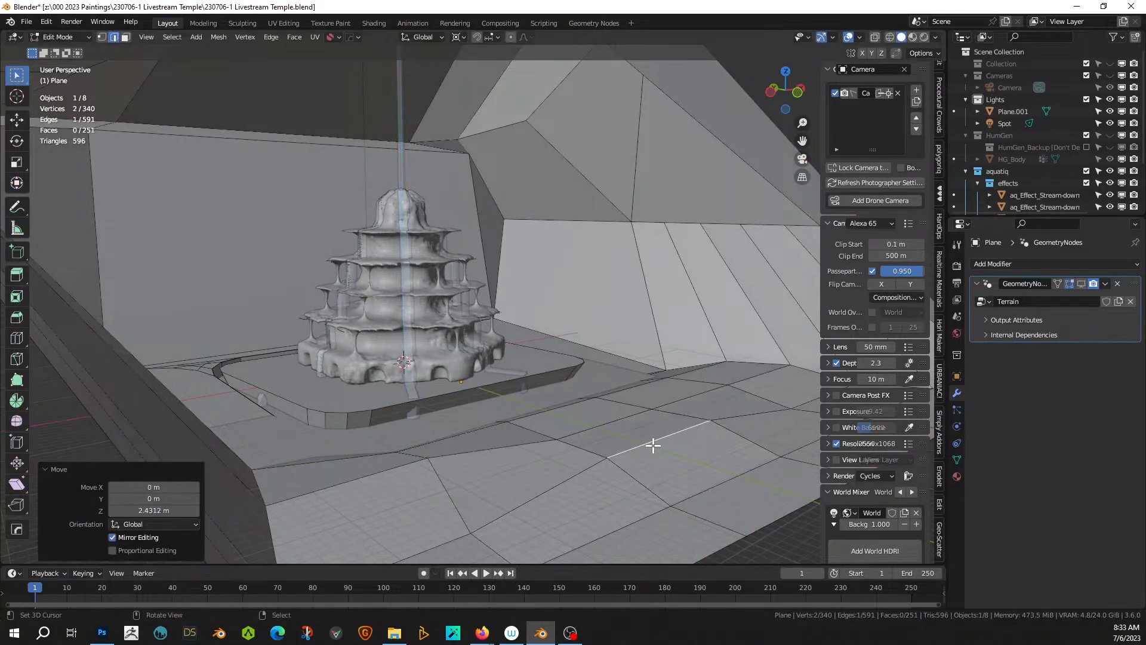
- With the Terrain modifier shown, raise the floor edge closer to the temple about 2.331 m along Z
left_click(1081, 283)
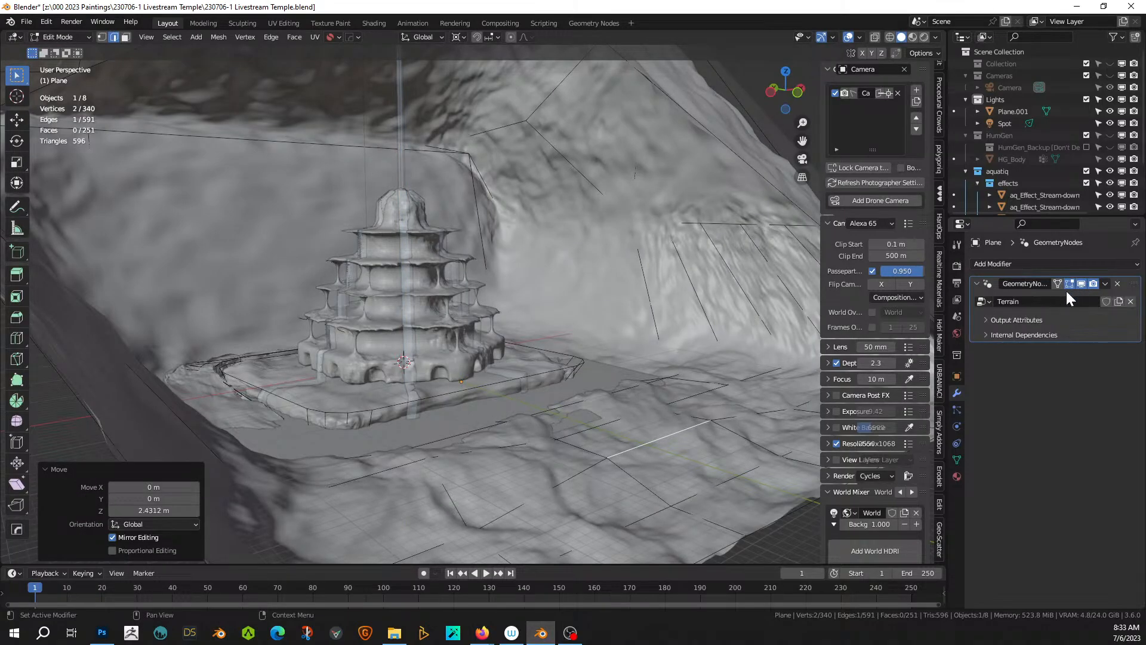
left_click(588, 431)
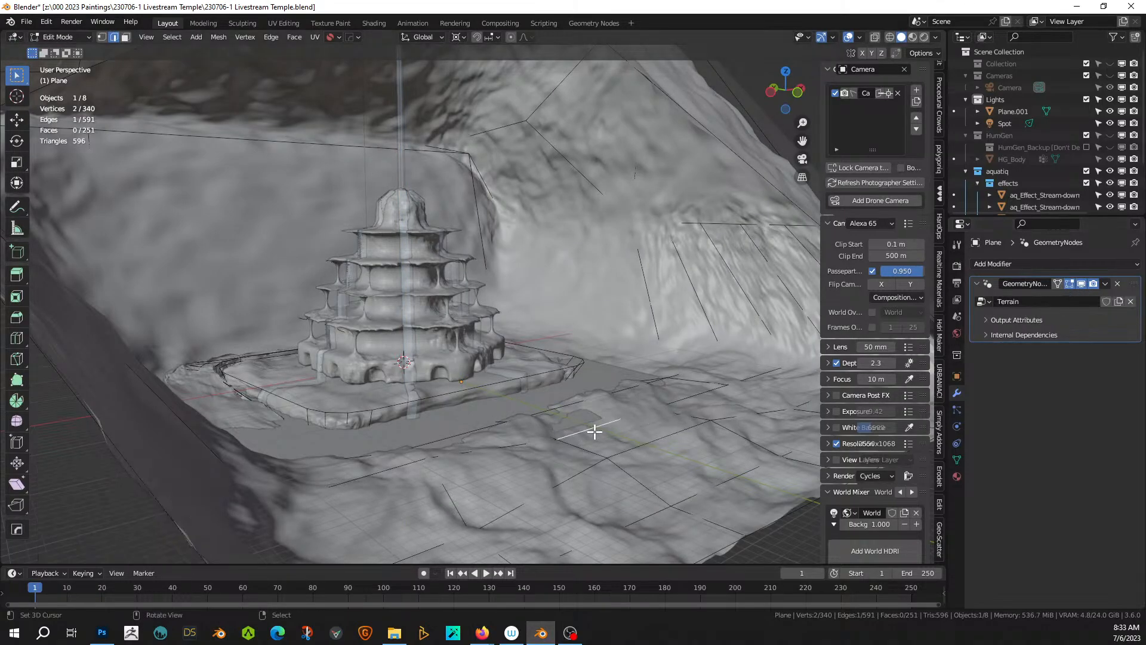
key("g")
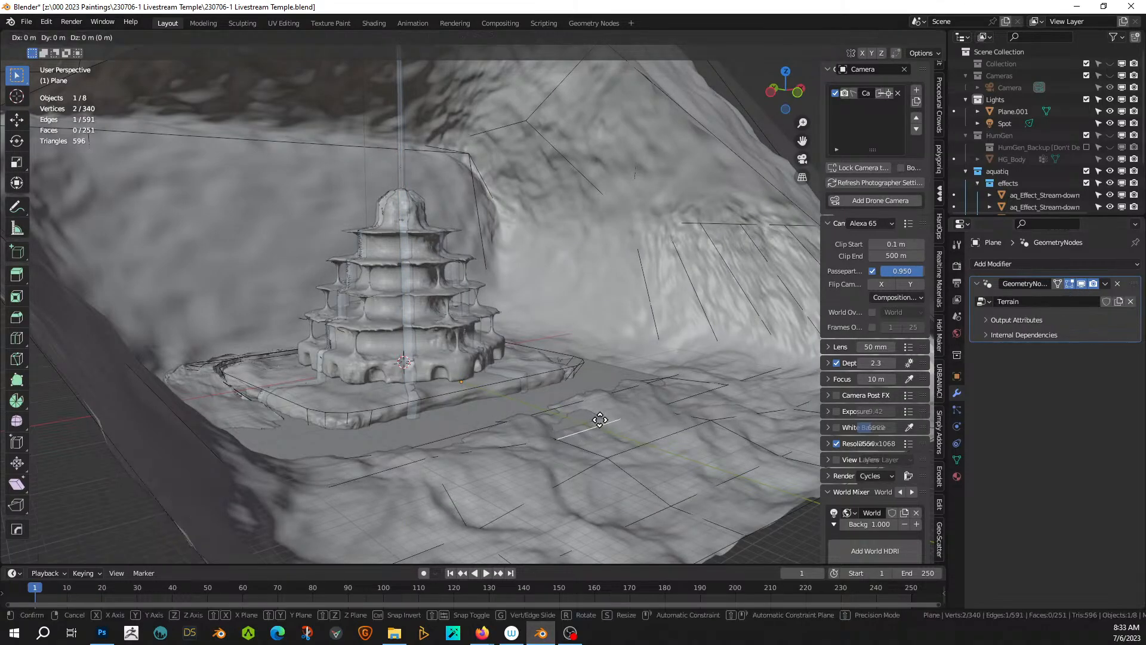
key("z")
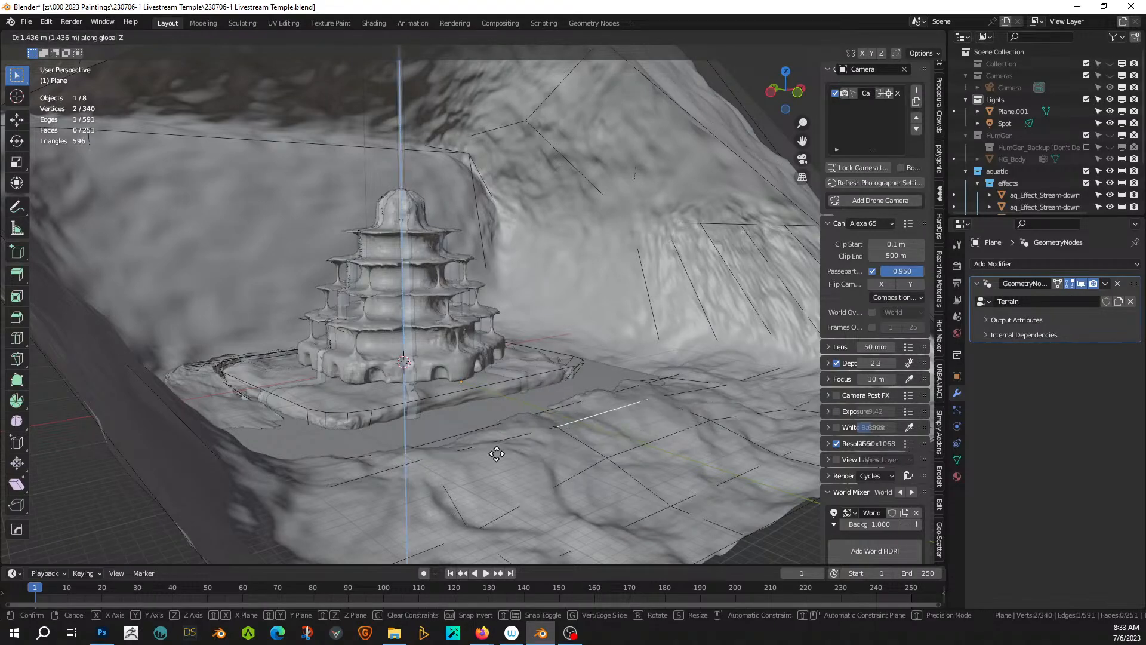
left_click(435, 481)
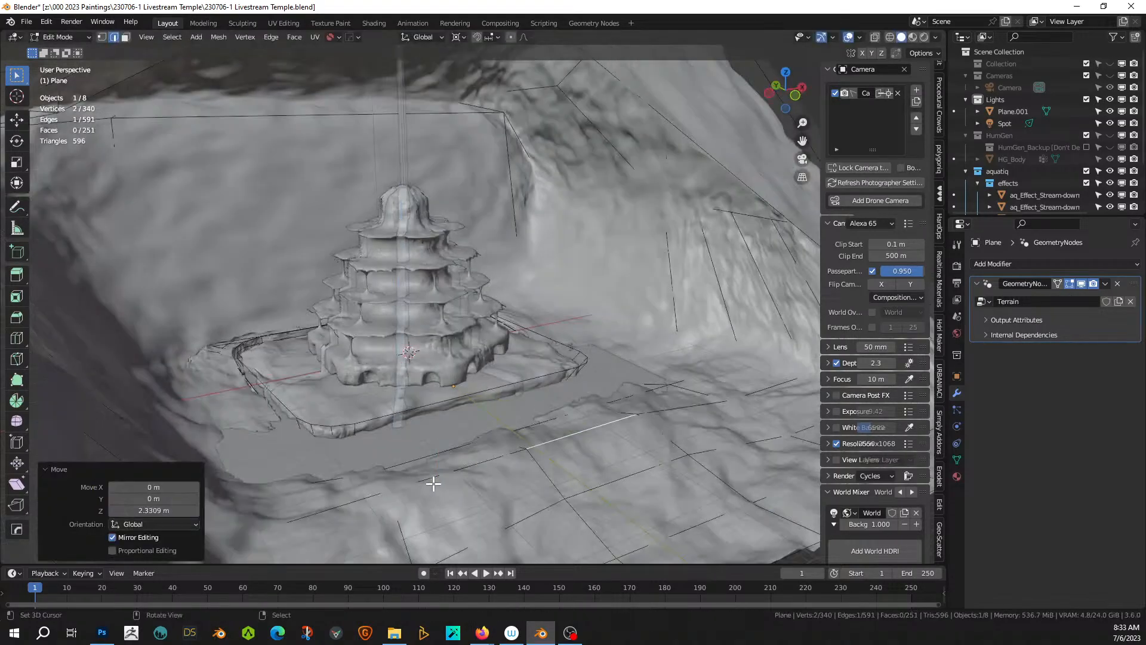
- Hide the Terrain modifier and raise the edge where the left cave wall meets the floor about 2.308 m along Z
middle_click_drag(435, 482, 398, 485)
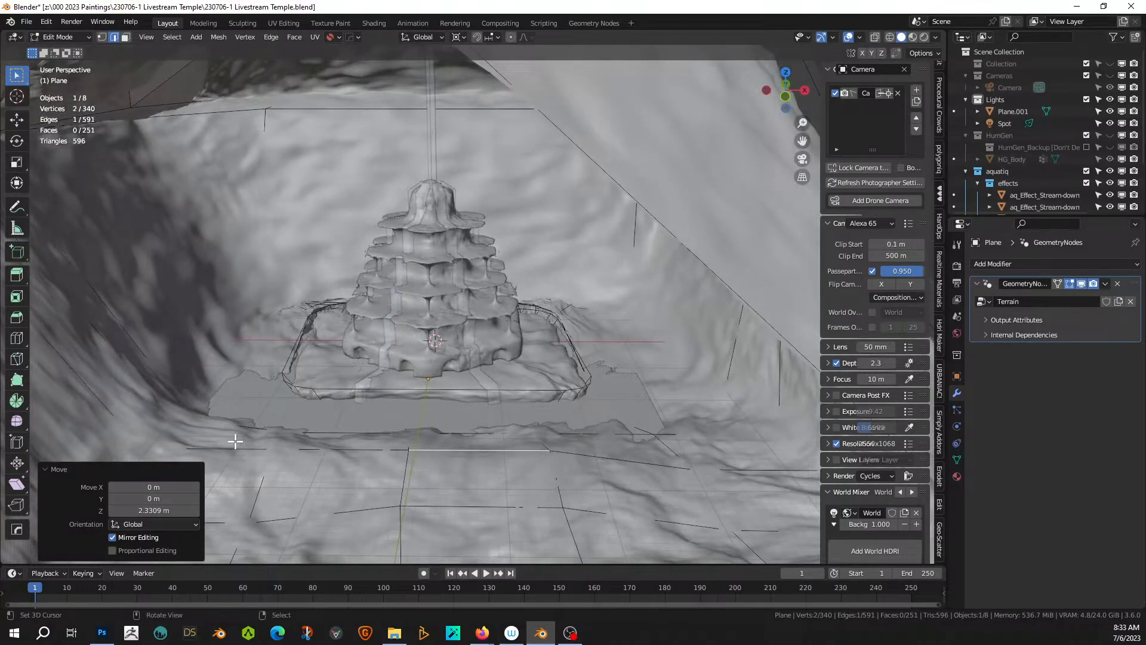
middle_click_drag(221, 455, 266, 463)
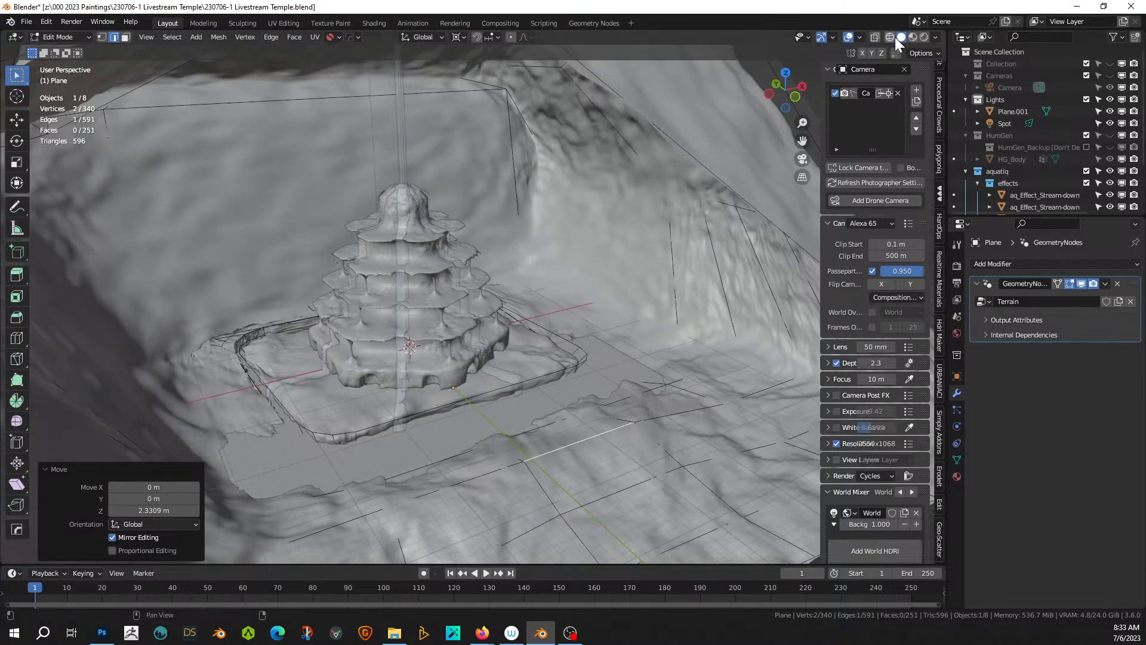
left_click(1081, 283)
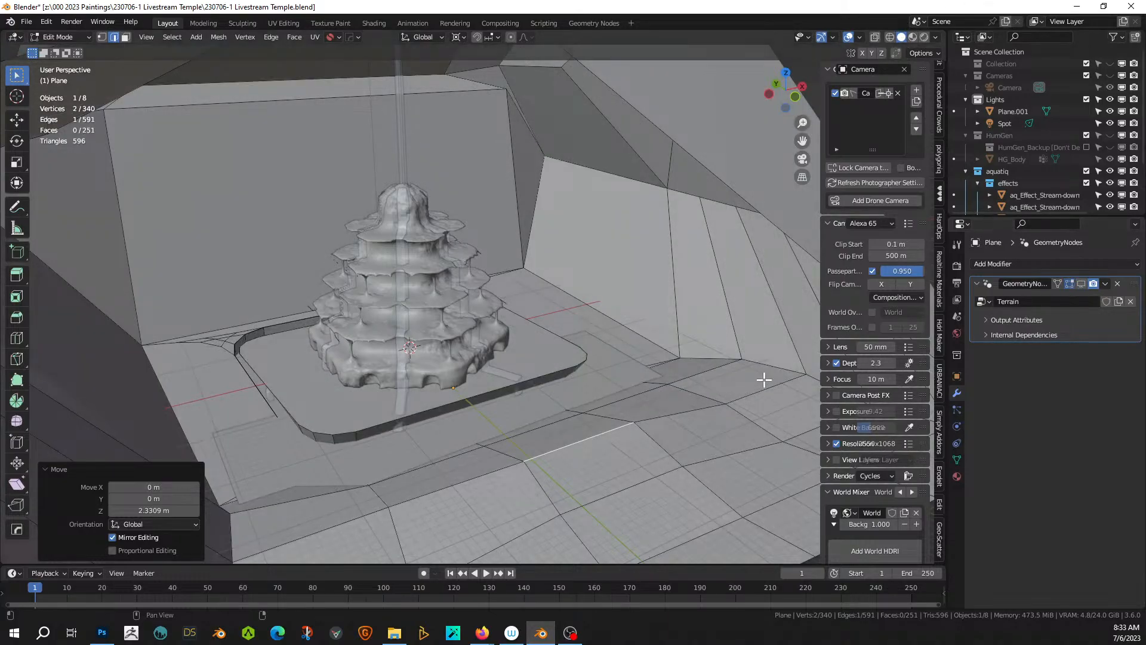
middle_click_drag(762, 379, 354, 471)
left_click(241, 400)
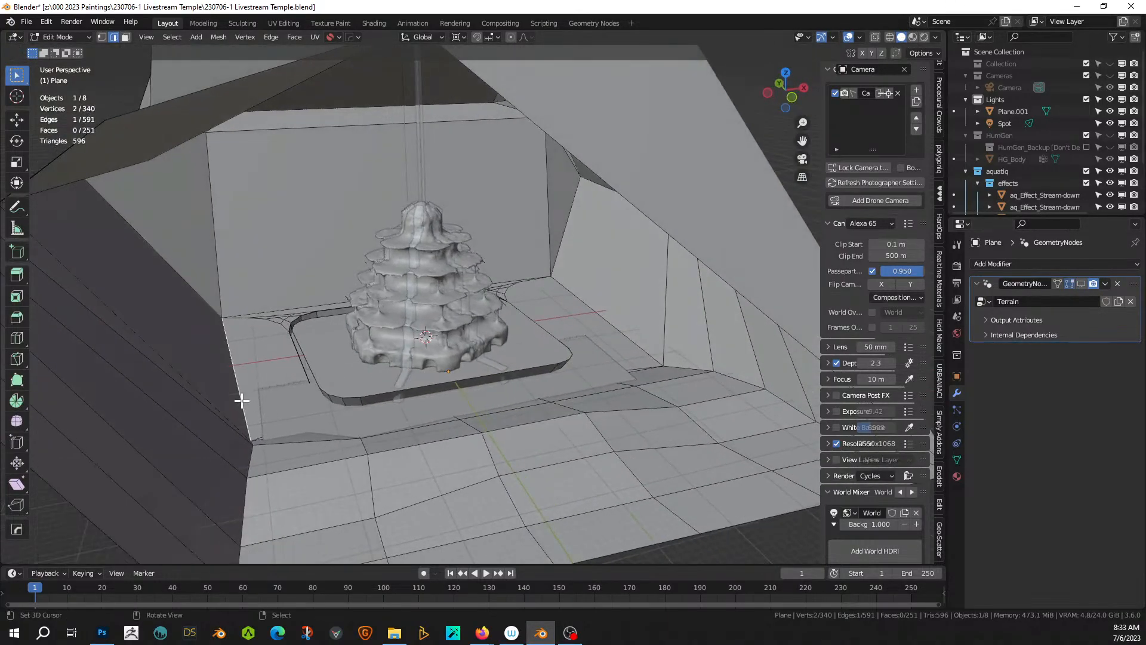
key("g")
key("z")
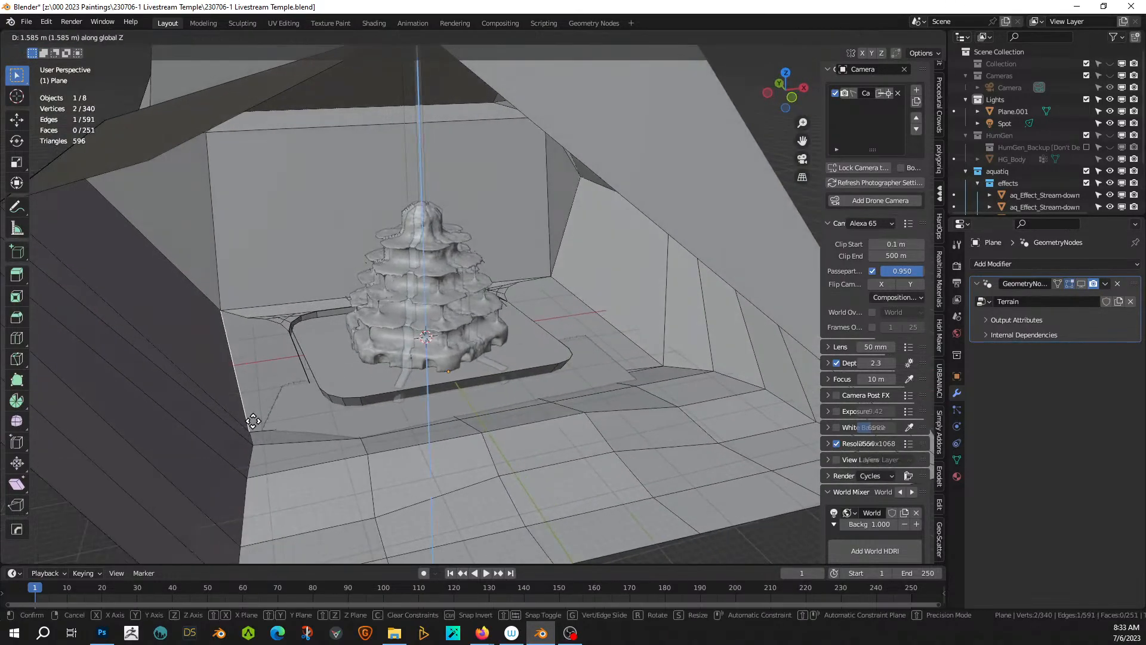
left_click(254, 419)
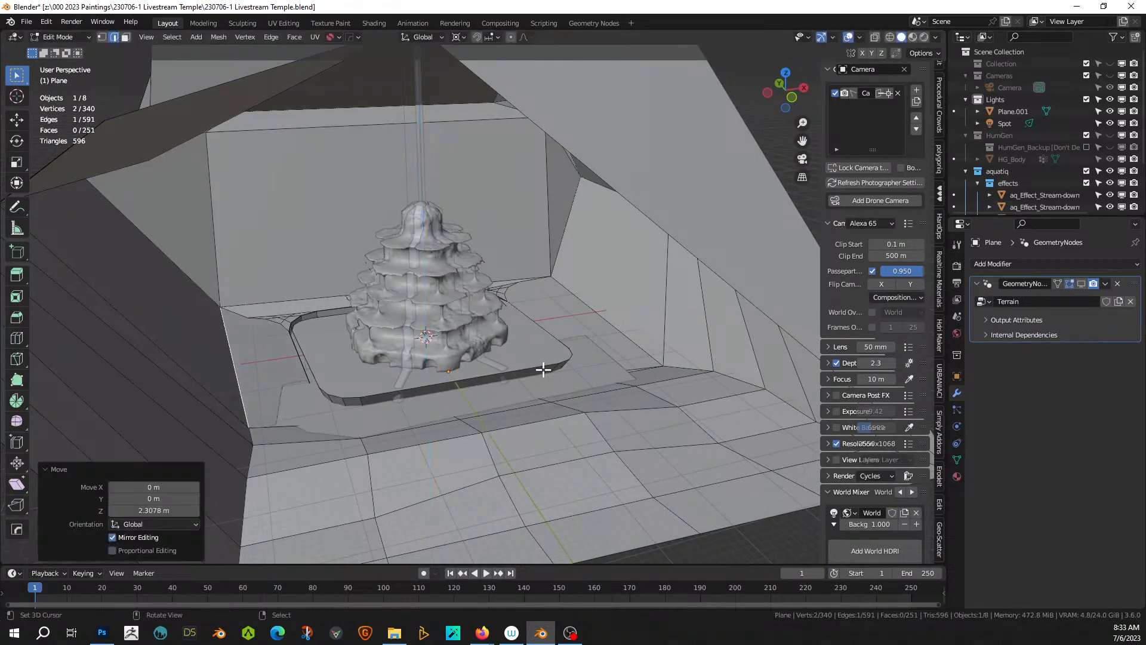
- Raise the edge where the right cave wall meets the floor about 4.287 m along Z and select the short floor edge beside it
key("ctrl+r")
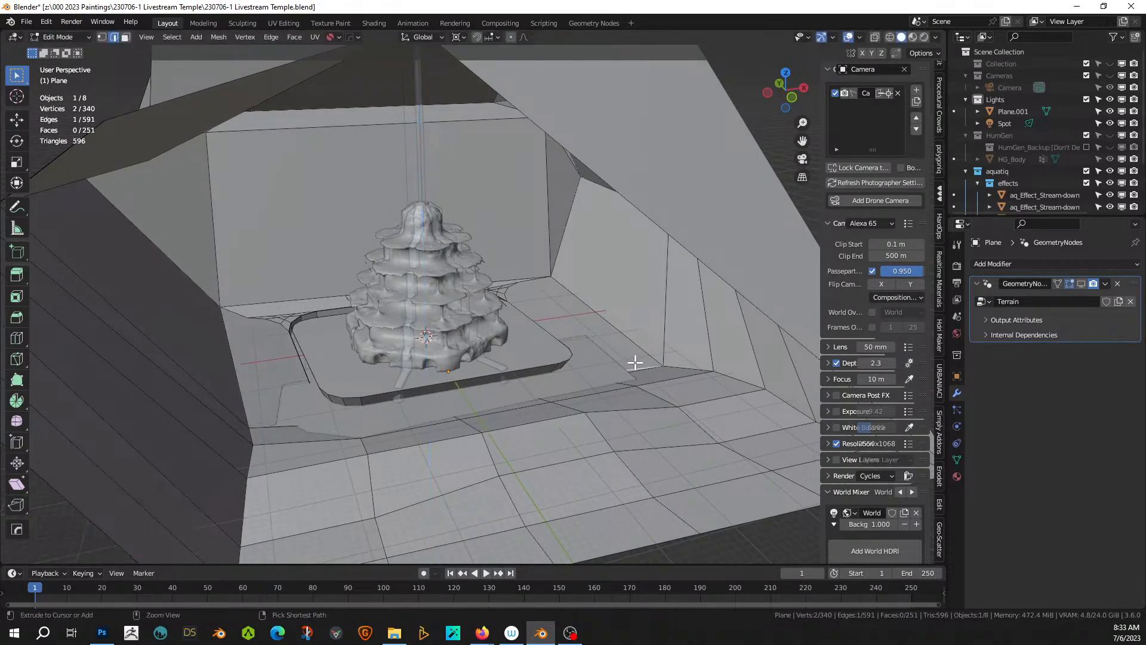
key("Escape")
key("g")
key("z")
left_click(634, 327)
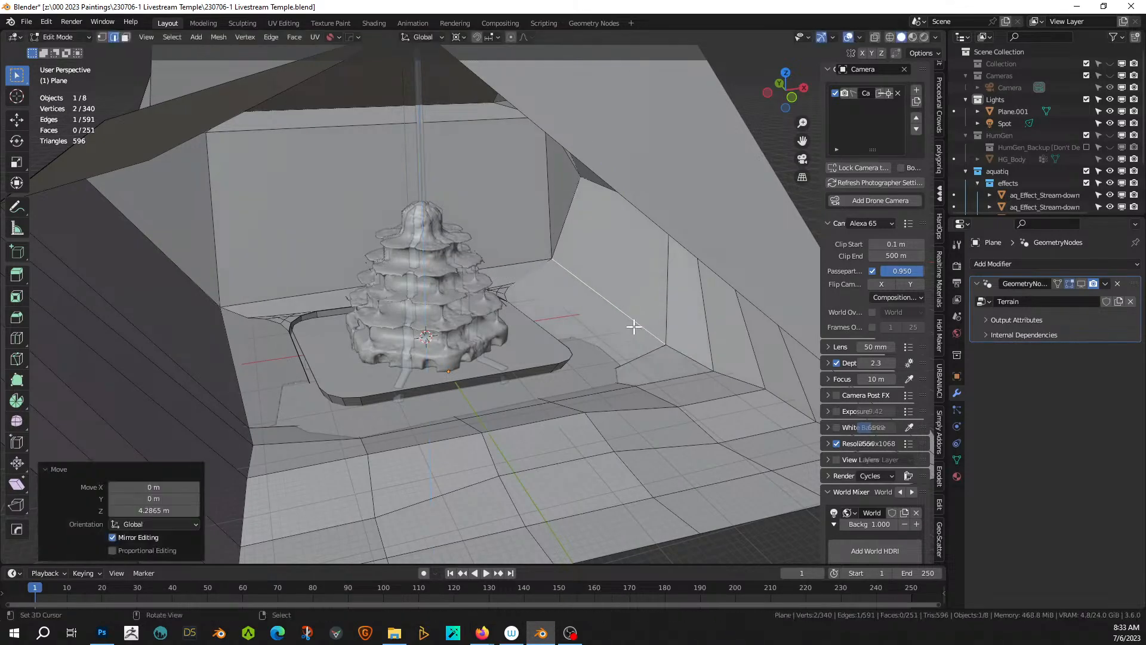
left_click(636, 361)
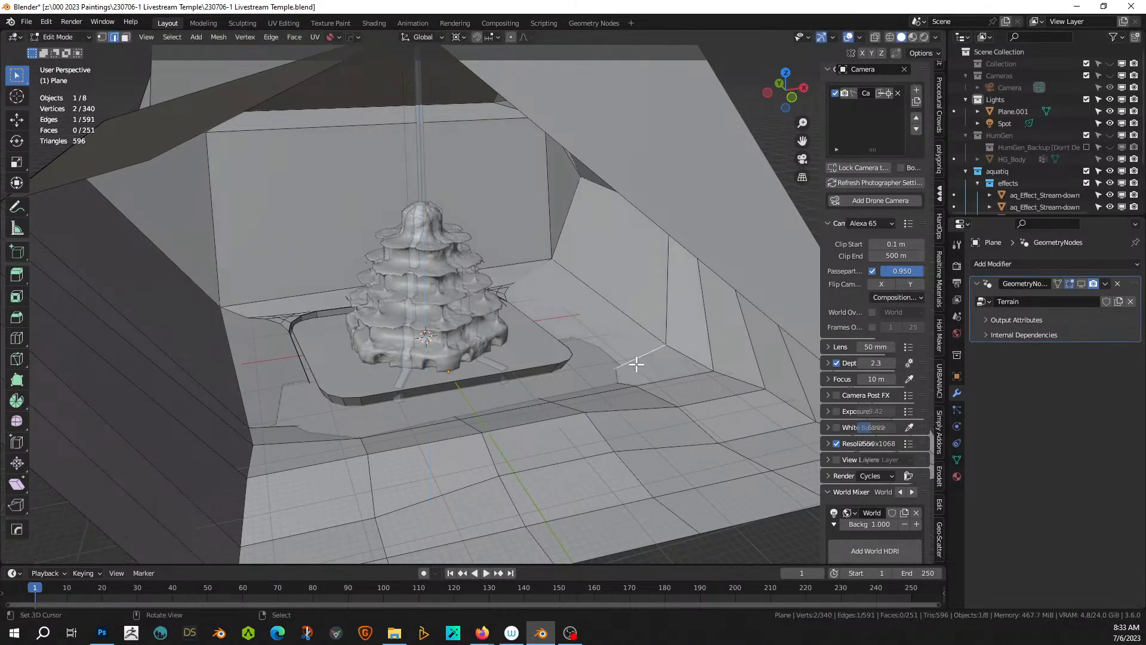
- Move the short floor edge beside the right cave wall about 0.051 m in X, 0.481 m in Y and 1.117 m in Z
key("g")
left_click(638, 353)
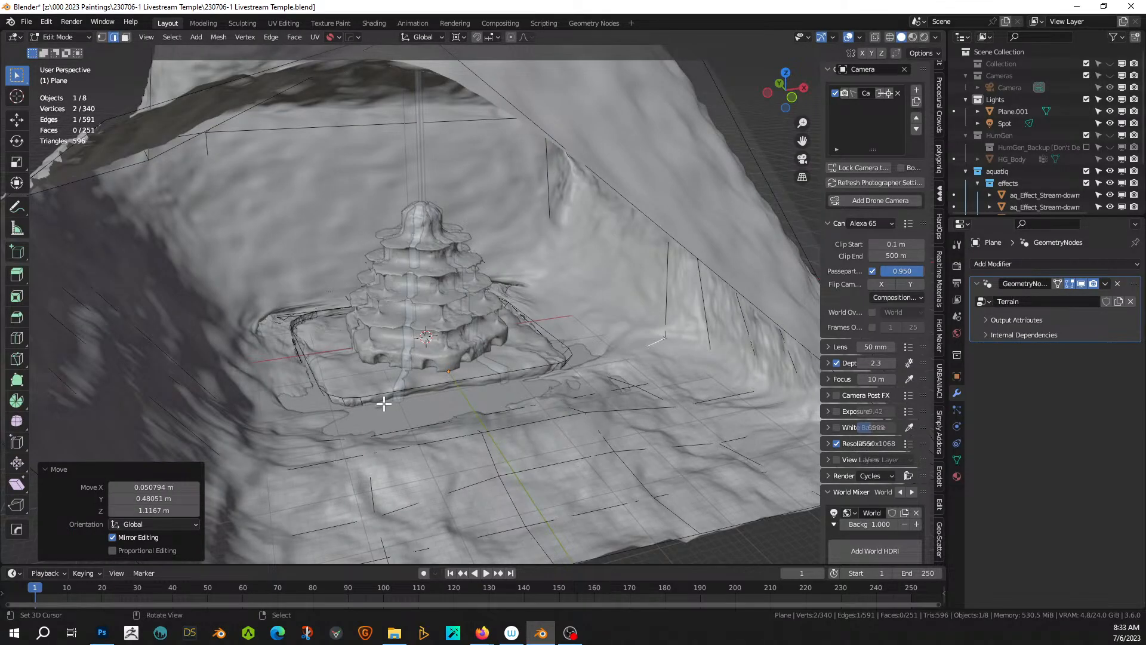
middle_click_drag(384, 404, 431, 394)
scroll(386, 385, "up", 1)
scroll(387, 385, "up", 1)
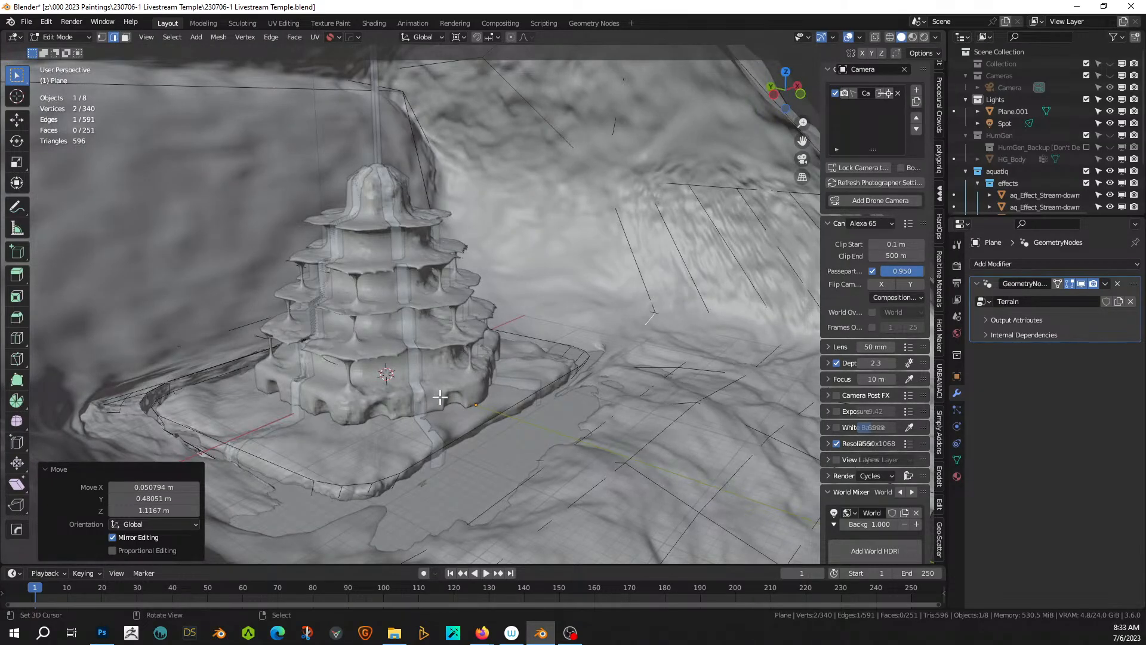
middle_click_drag(504, 435, 450, 417)
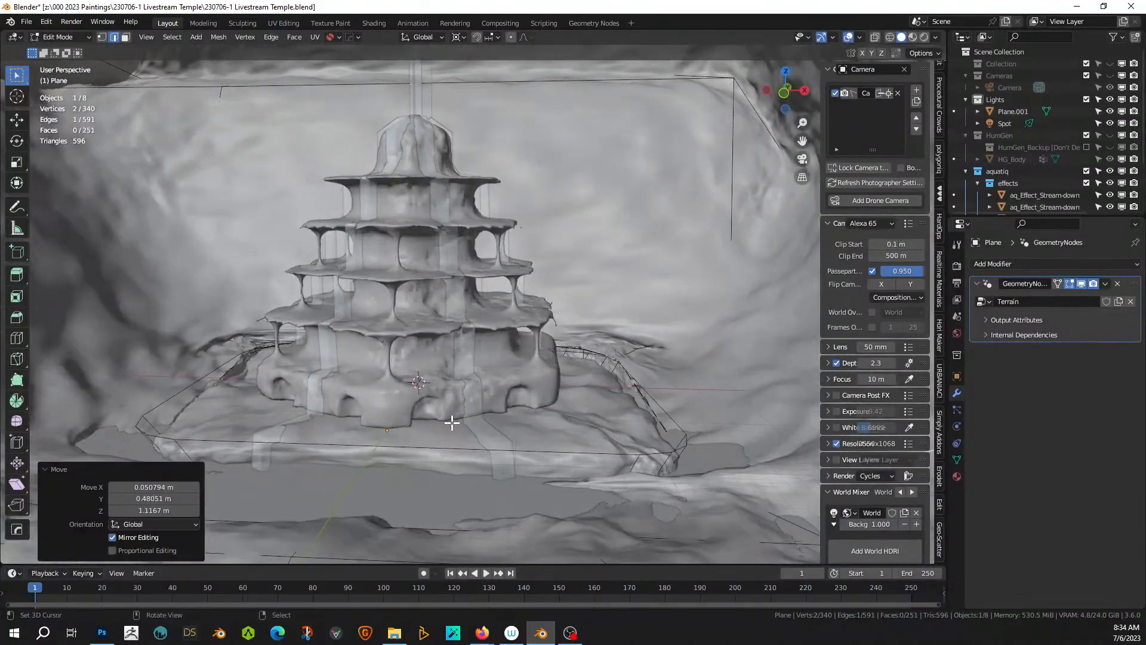
- In the camera view, raise the camera slightly so more of the pool around the temple is framed, and save the file
key("KP_0")
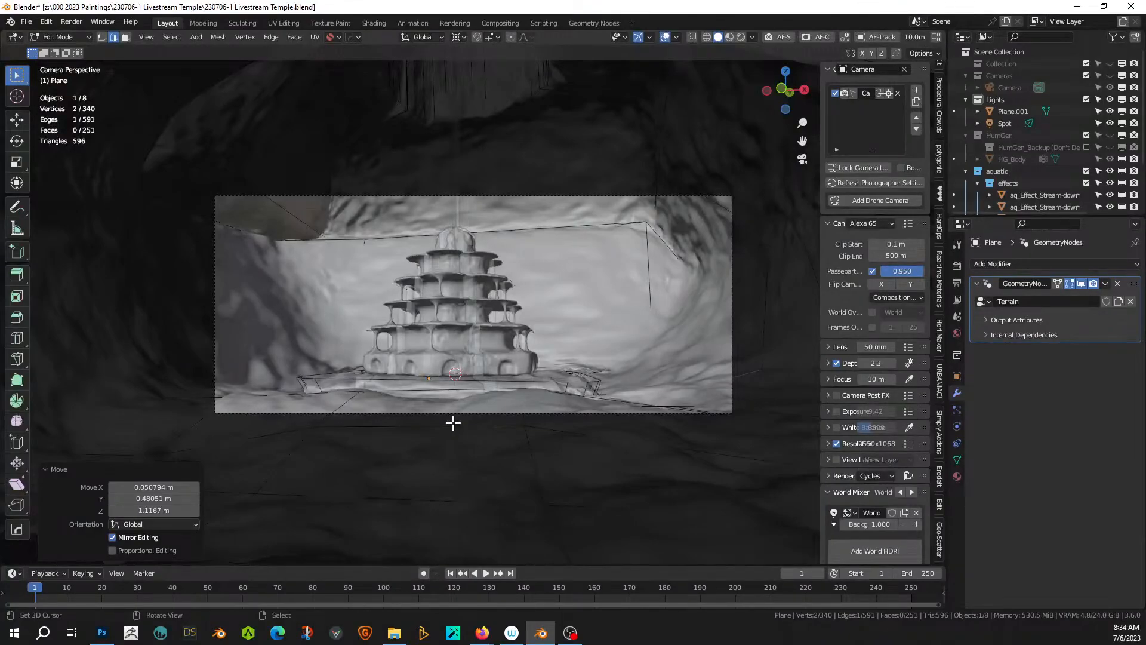
key("shift+grave")
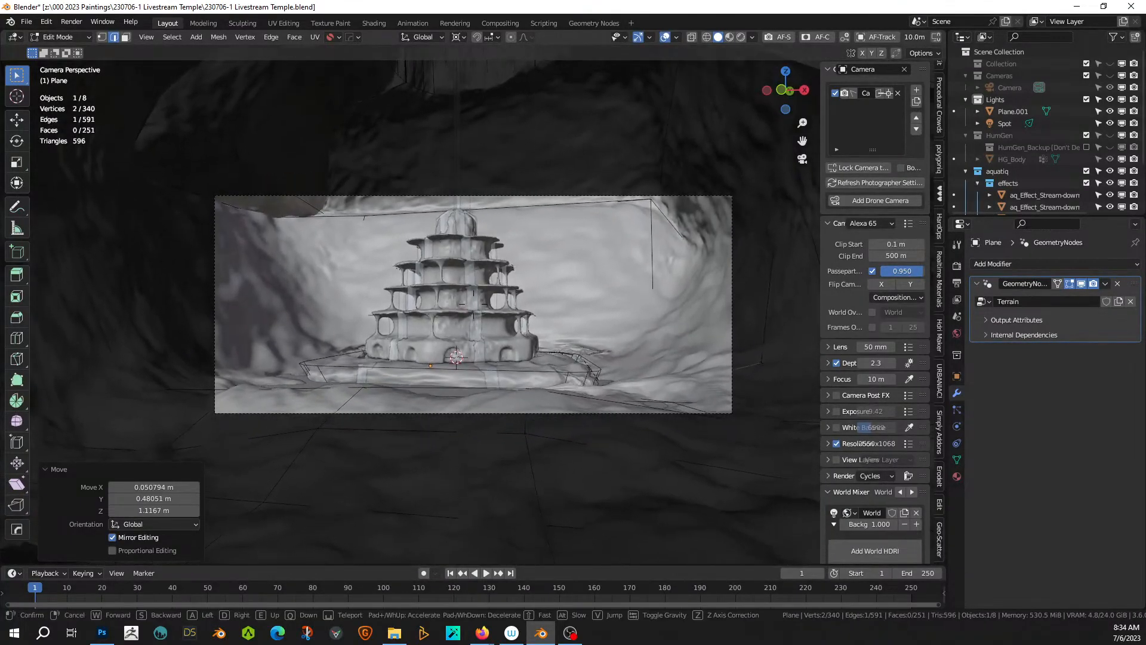
key("e")
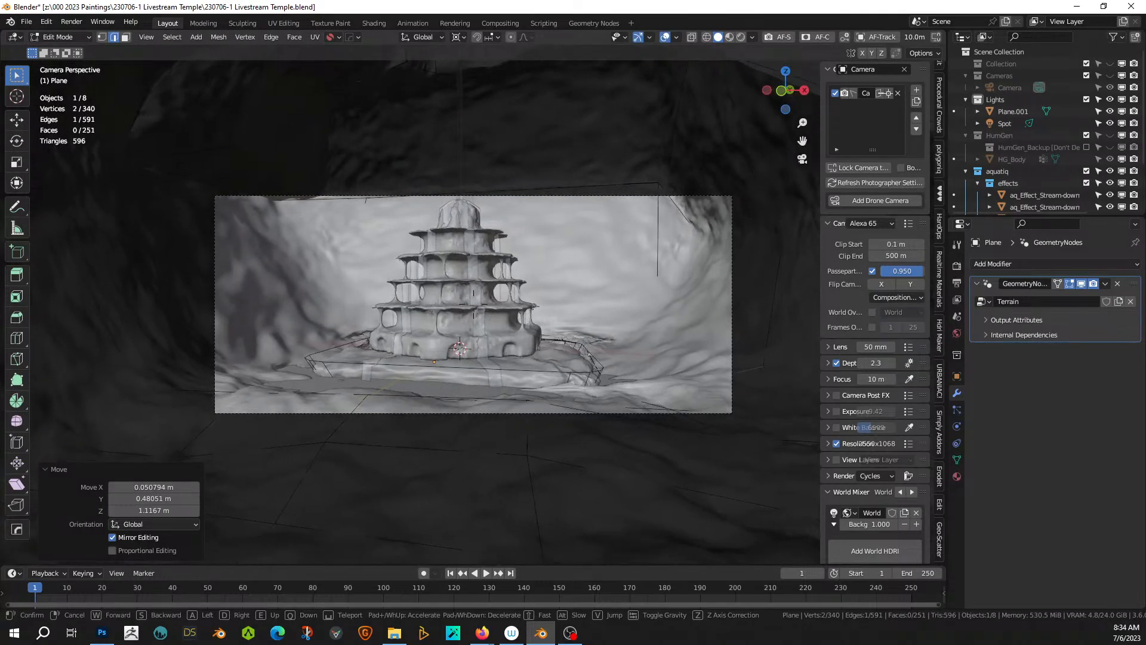
left_click(453, 423)
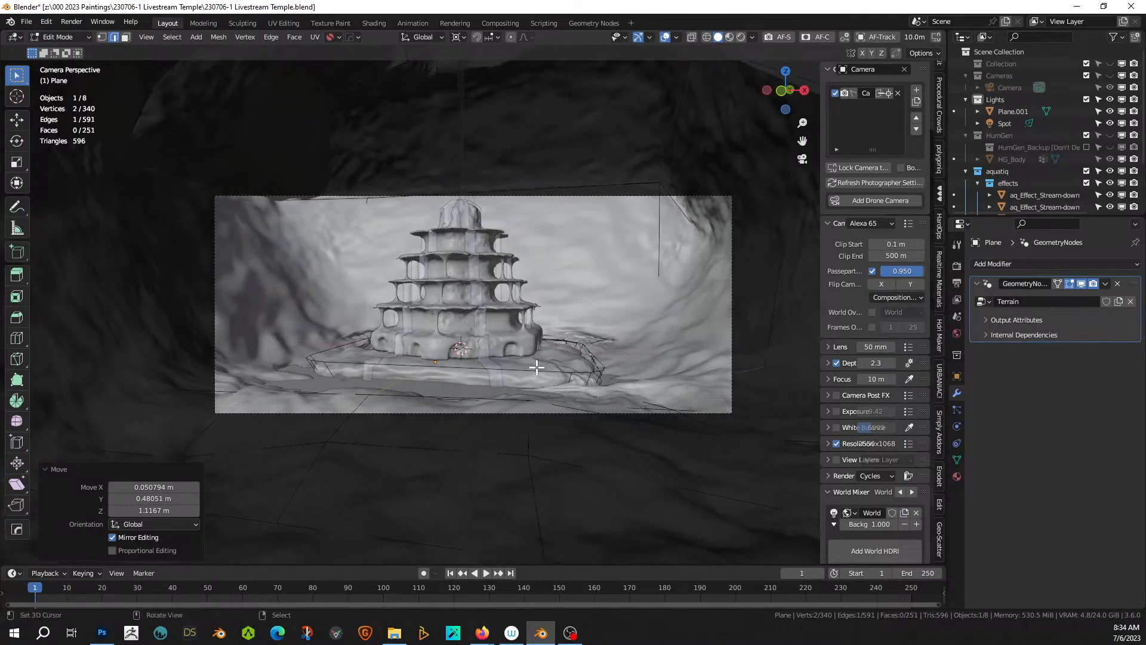
key("ctrl+s")
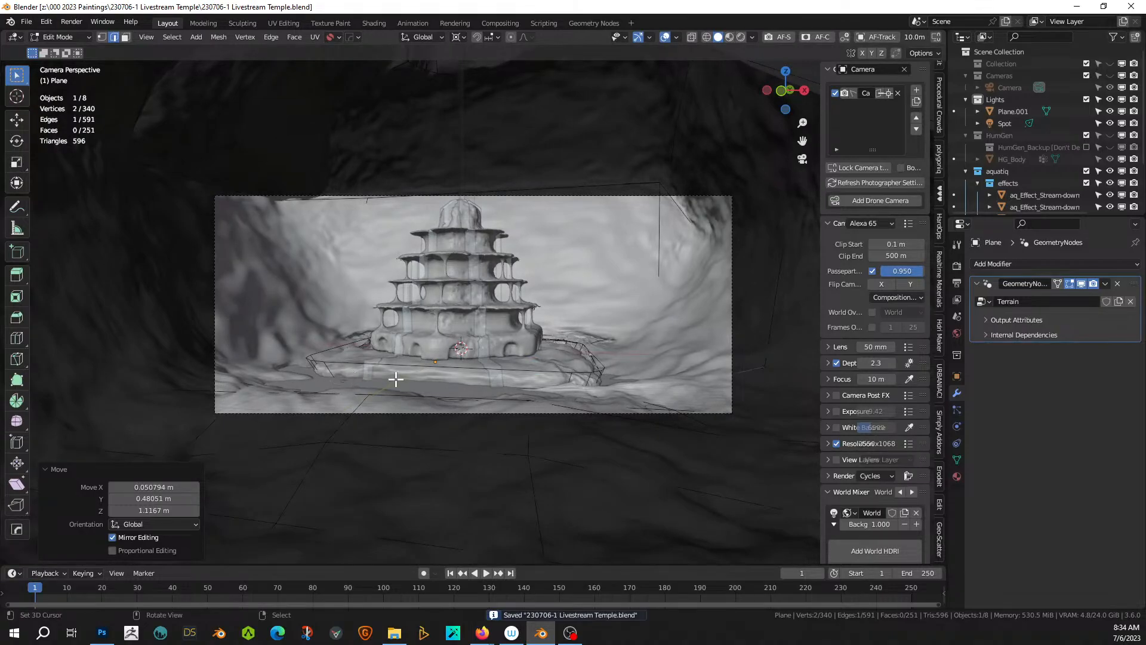
- Leave mesh editing, select the pool plane and thicken it downward with a Solidify modifier
middle_click_drag(396, 379, 402, 454)
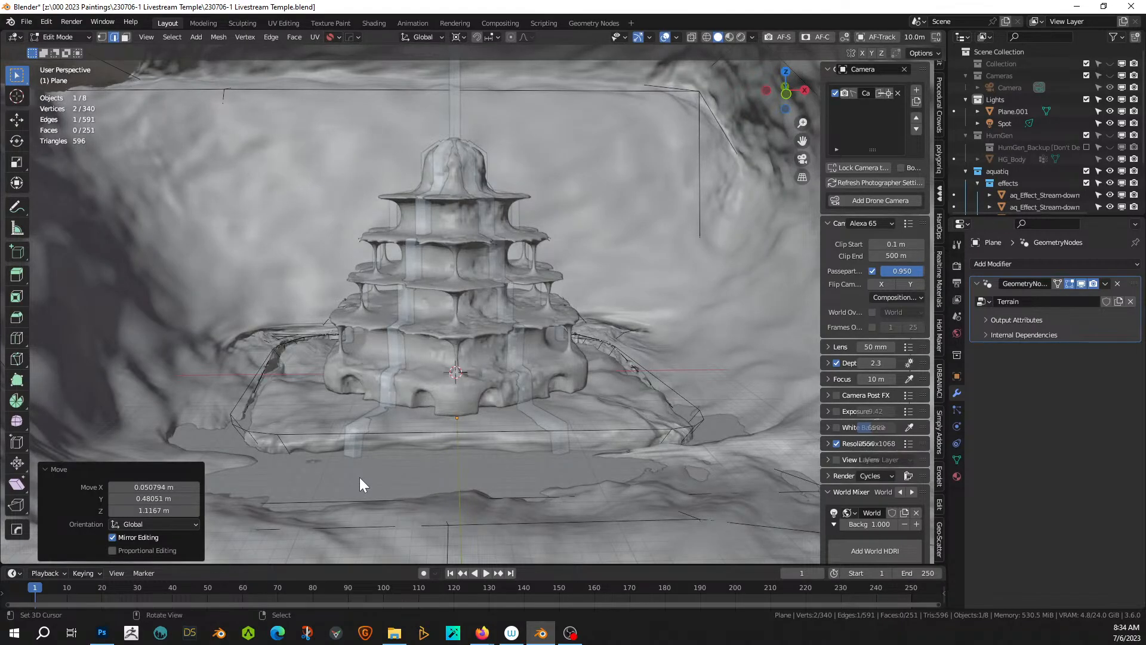
key("Tab")
right_click(359, 478)
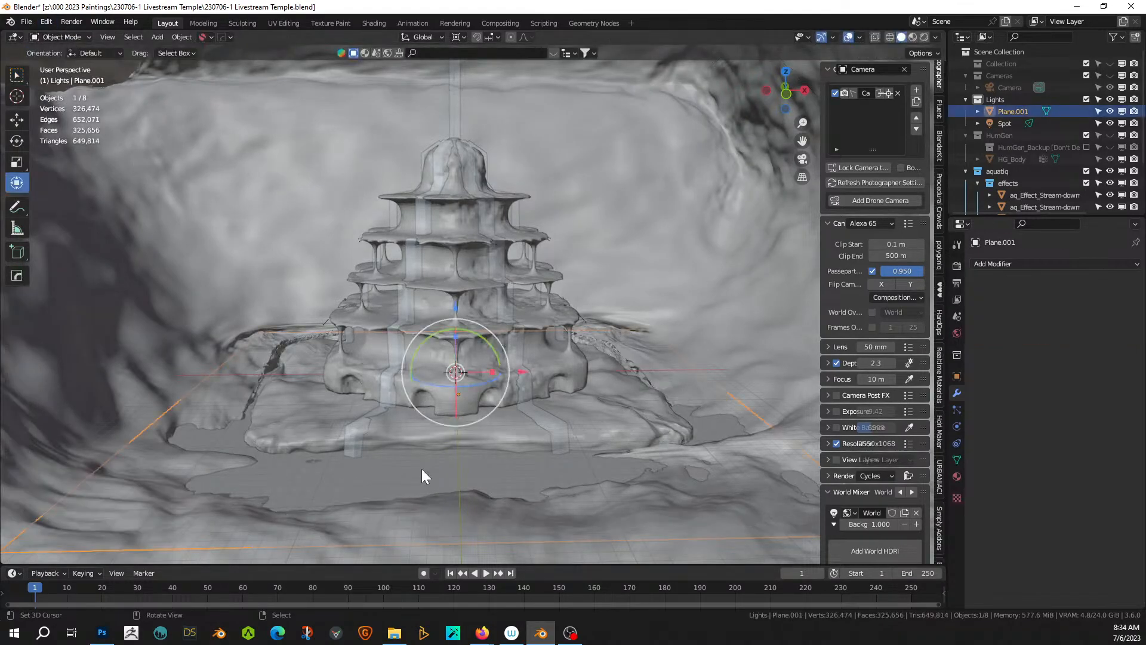
key("q")
left_click(353, 479)
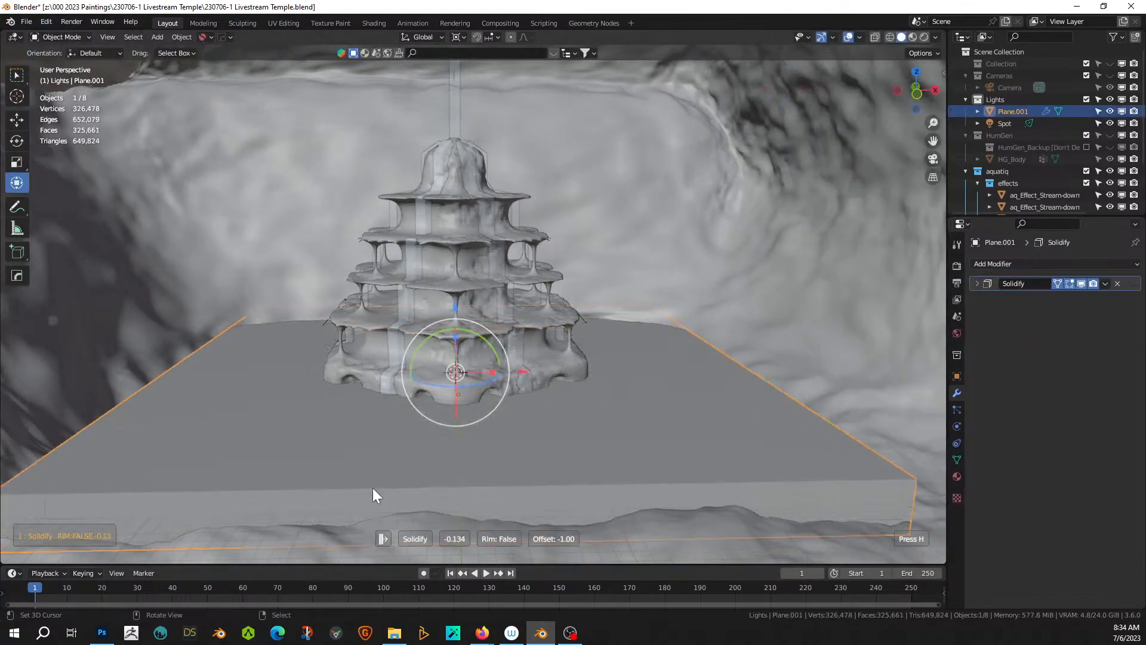
left_click(313, 457)
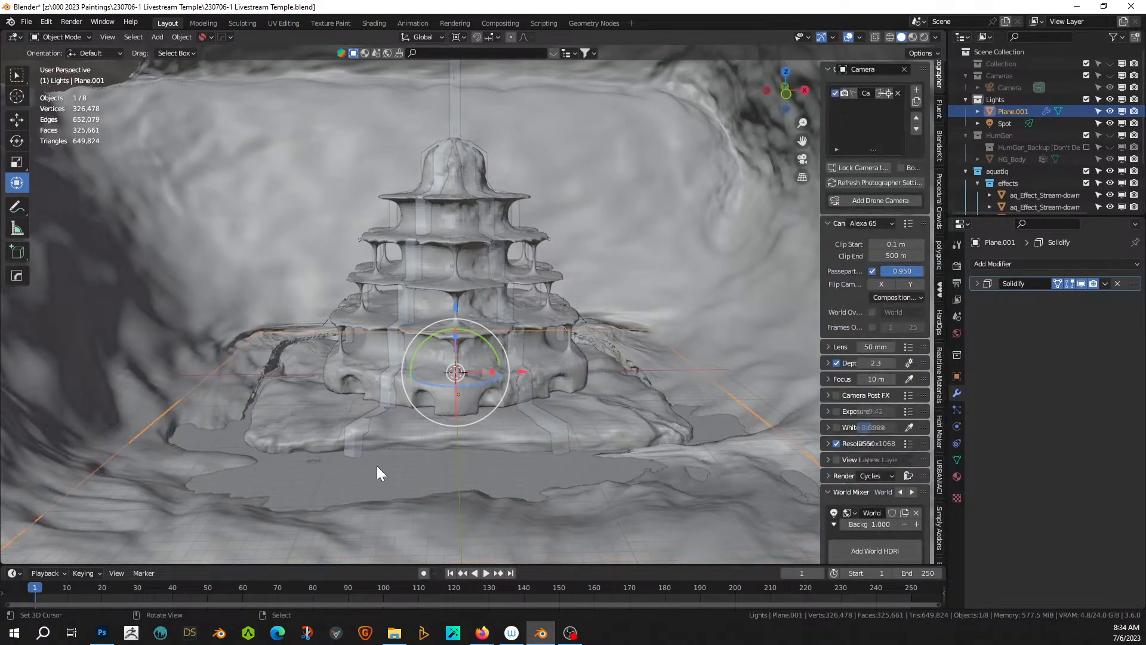
- Raise the pool plane about 0.428 m along Z and apply its Solidify modifier
key("g")
key("z")
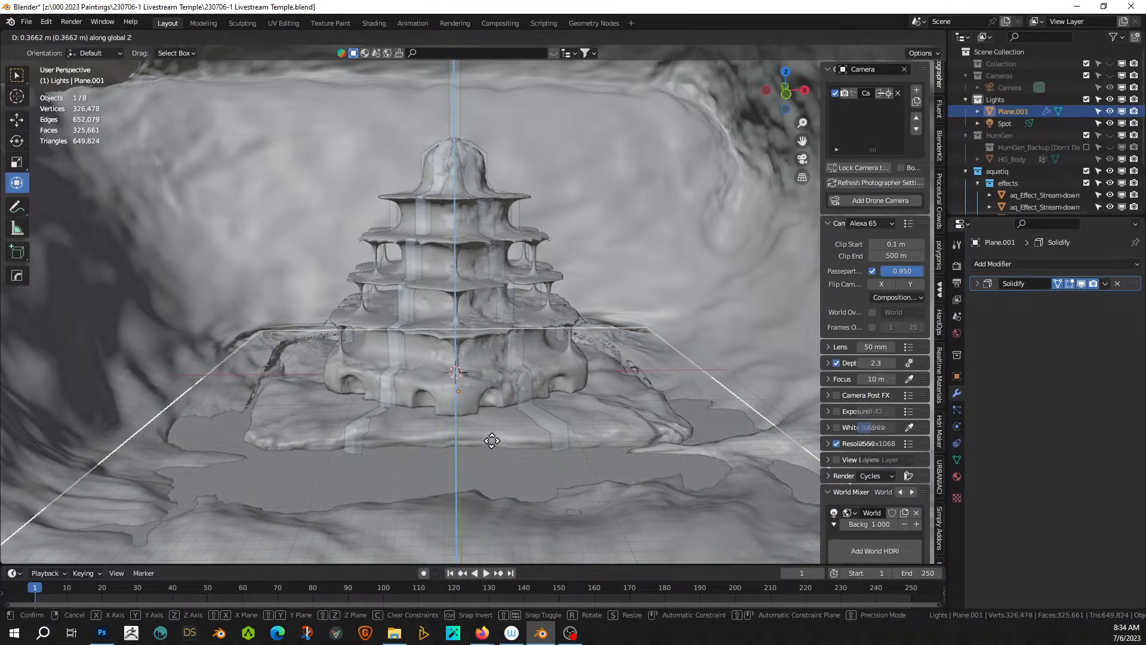
left_click(494, 435)
middle_click_drag(494, 436, 526, 442)
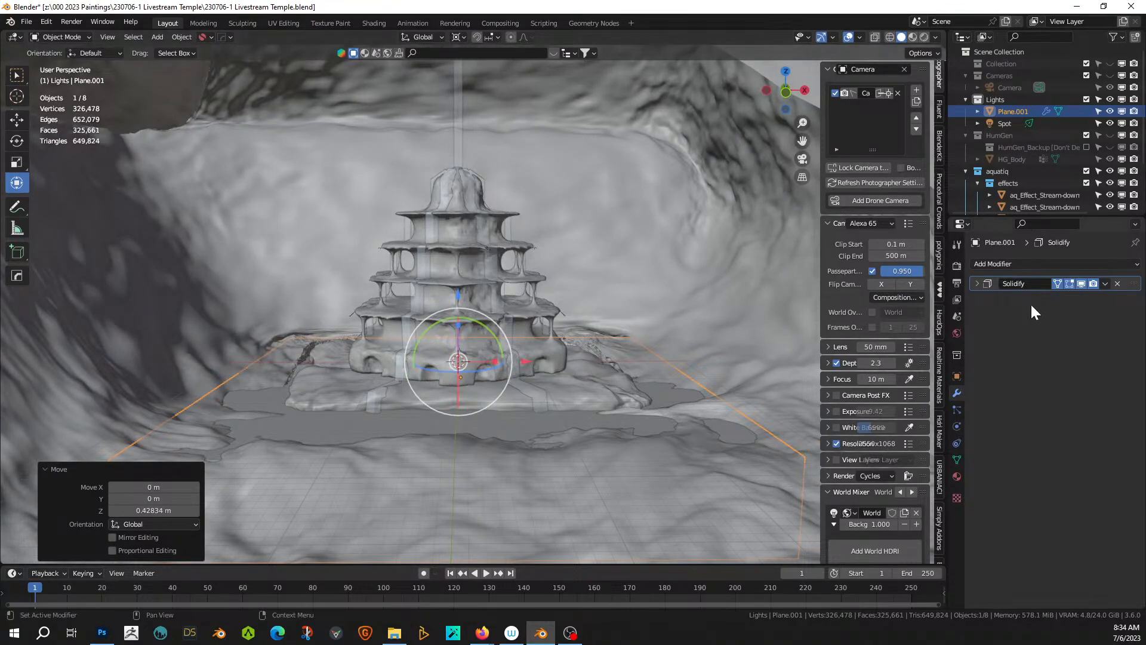
key("ctrl+a")
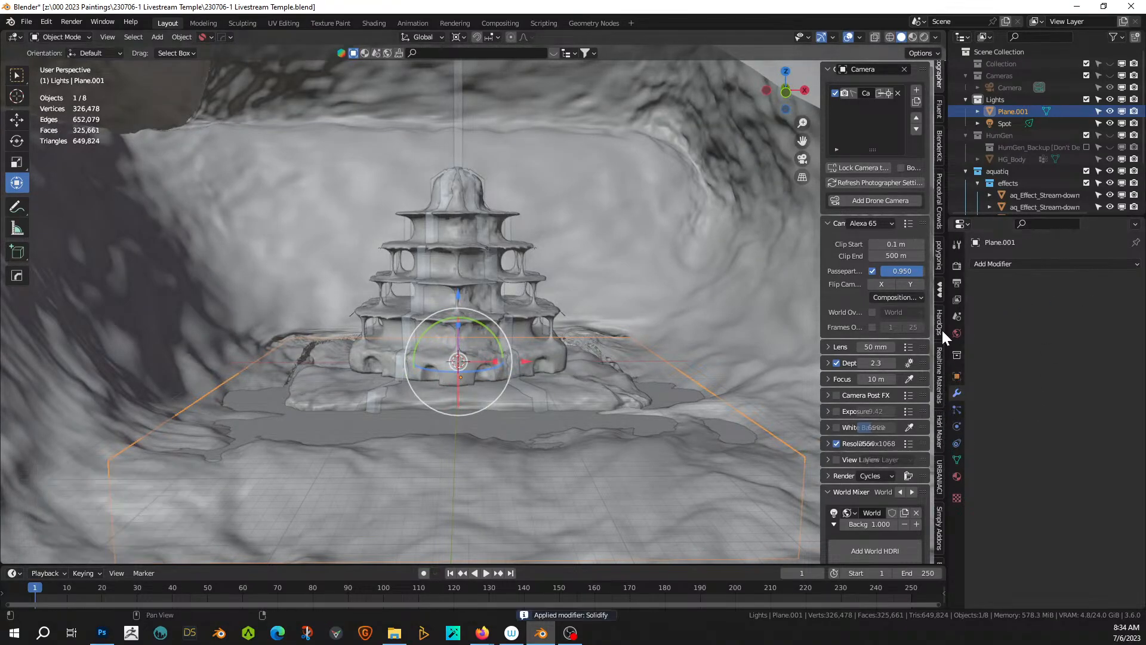
- Assign the aquatiq Water Pond material to the pool plane and preview it in rendered shading, including through the camera
left_click(941, 252)
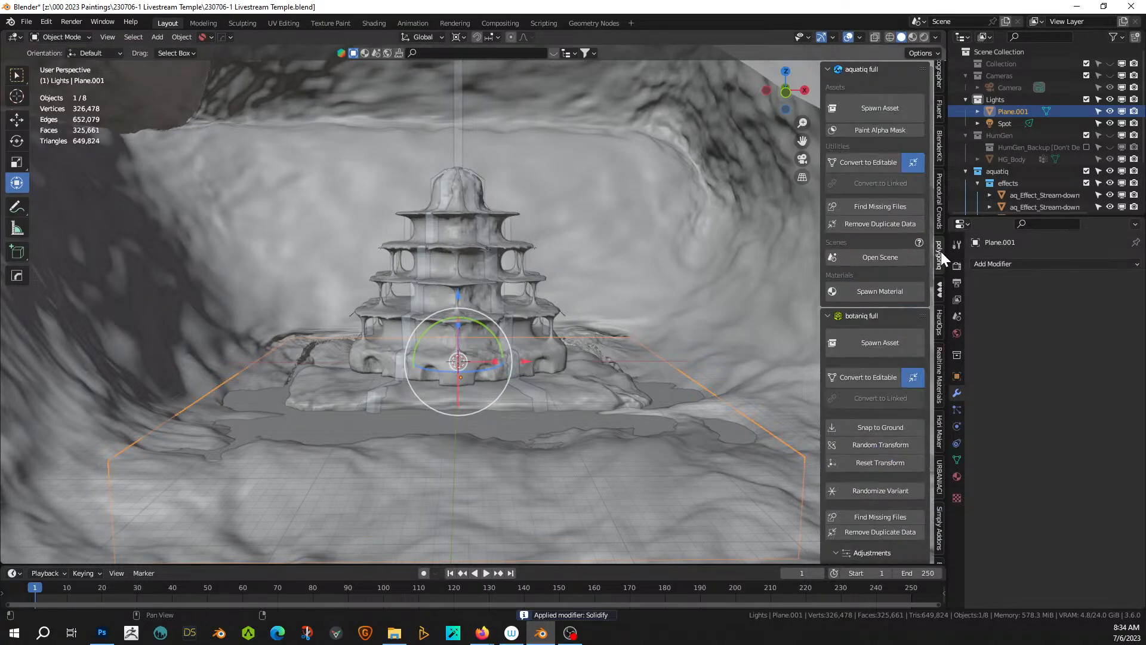
left_click(880, 292)
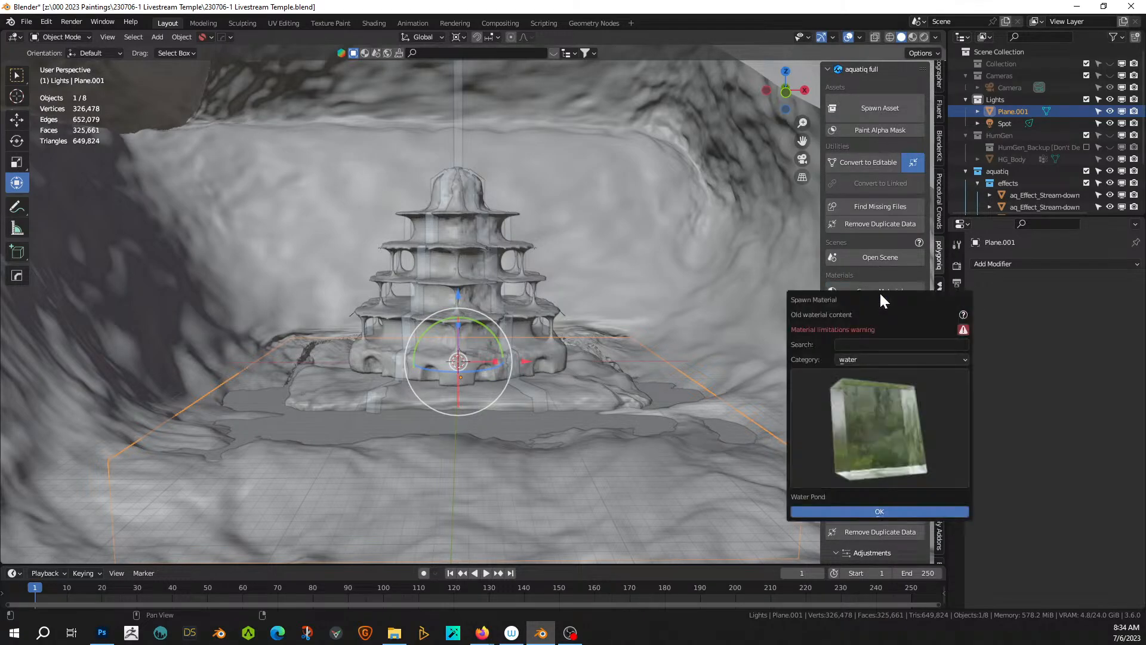
left_click(879, 511)
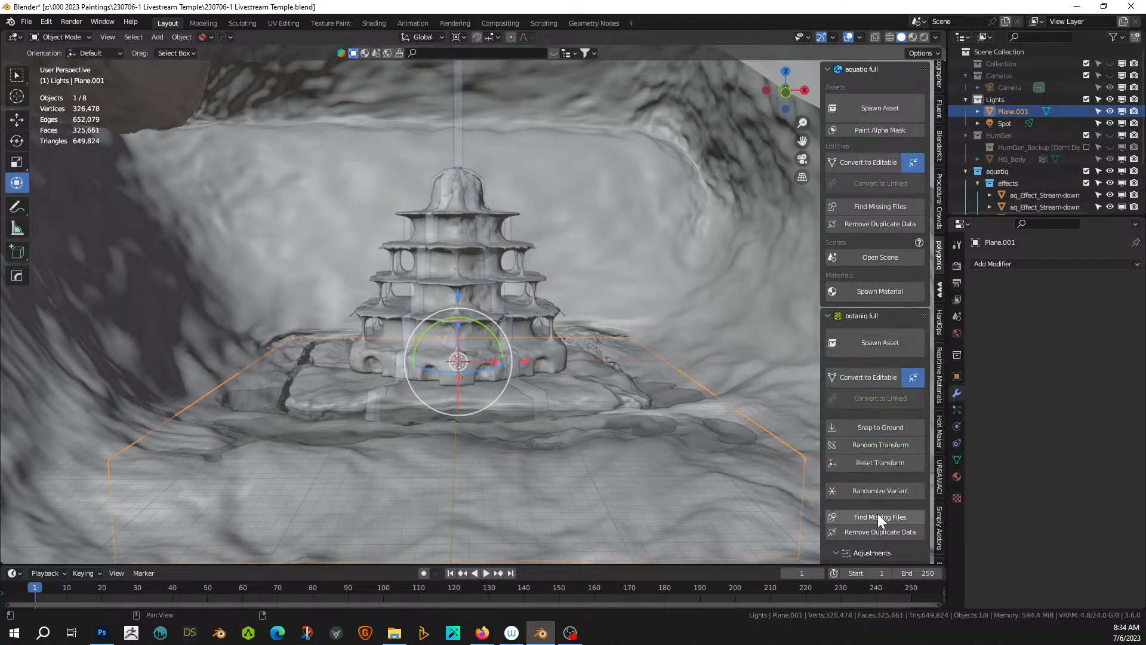
left_click(924, 36)
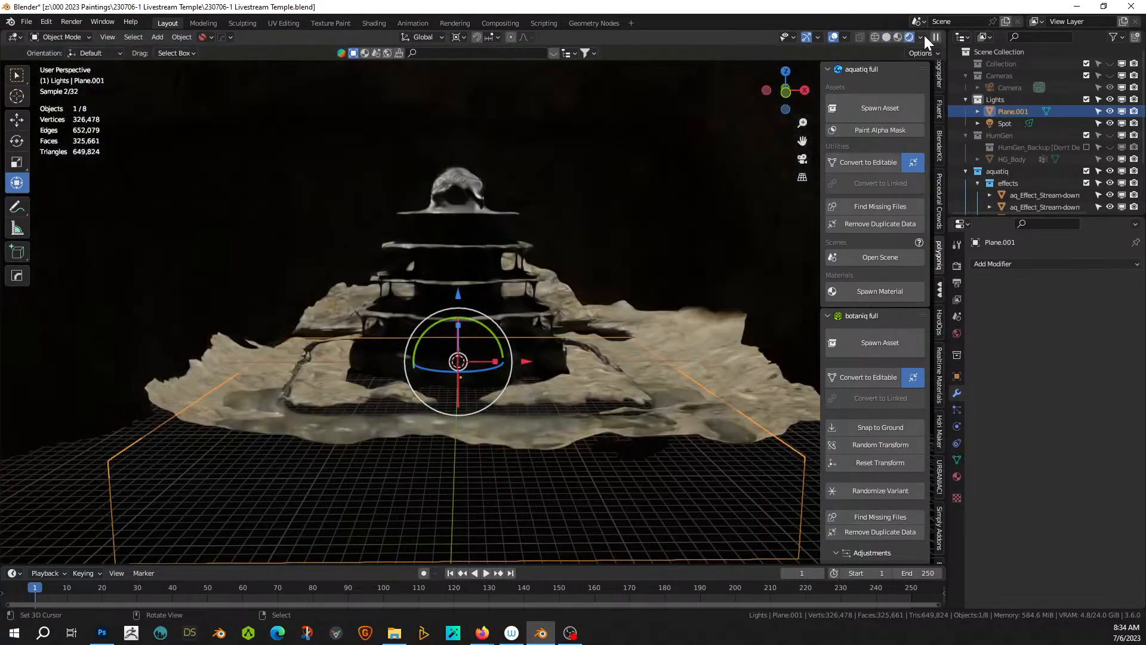
middle_click_drag(259, 399, 267, 406)
scroll(267, 406, "up", 2)
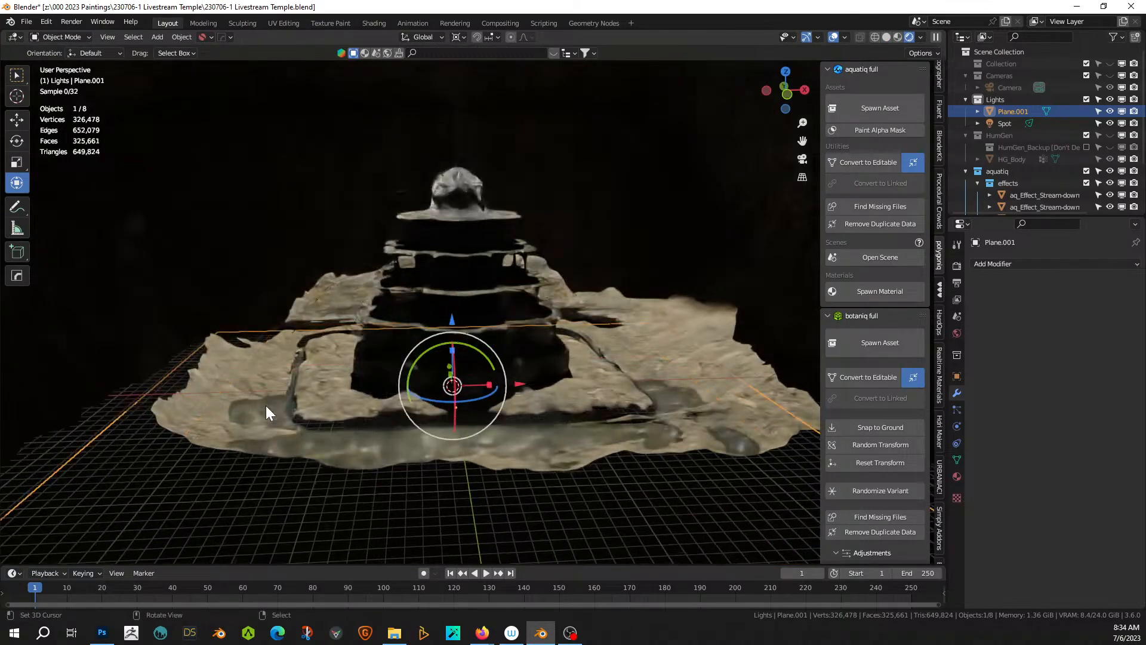
scroll(266, 406, "down", 1)
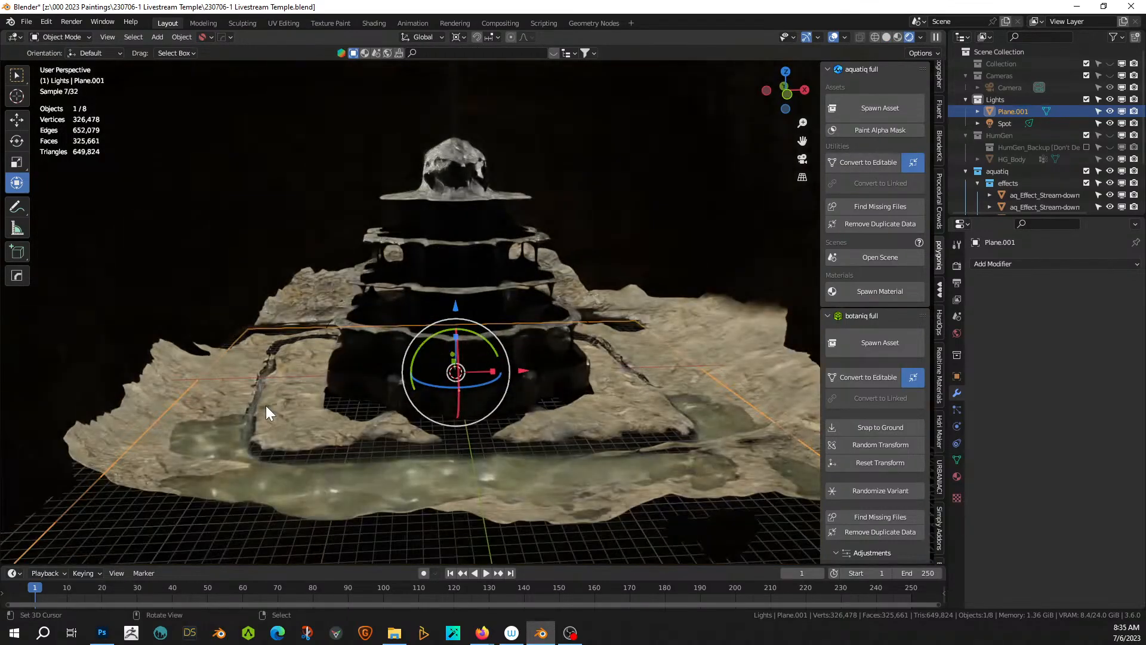
key("KP_0")
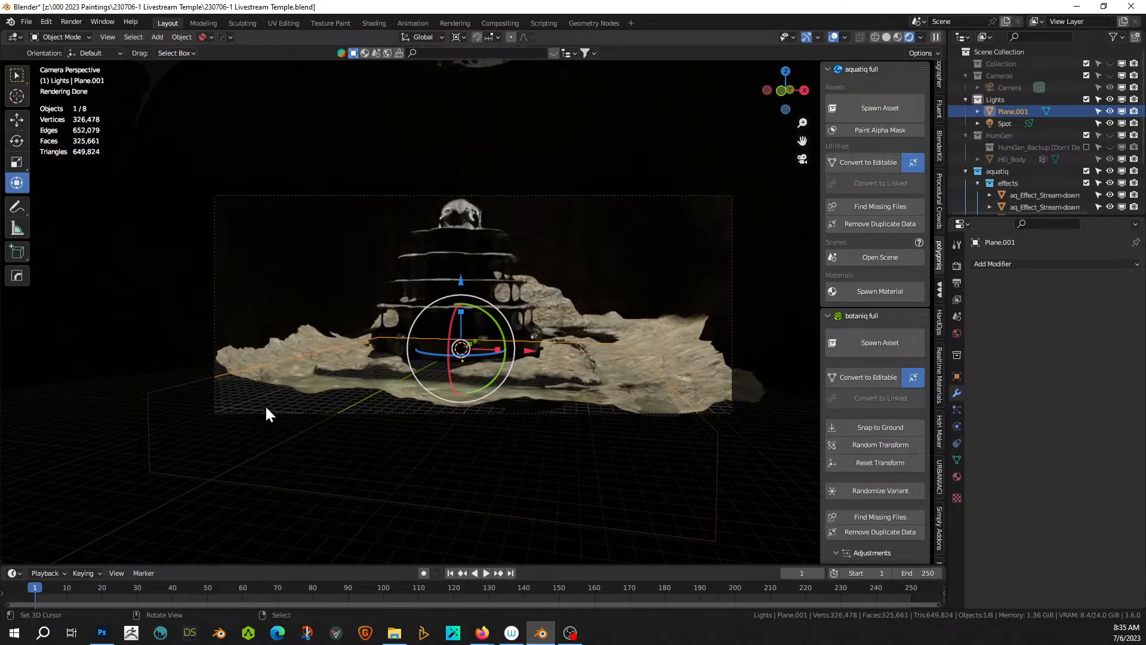
- Select the spot light above the cave and lower it about 15.5 m along Z within the shaft
middle_click_drag(267, 411, 326, 513)
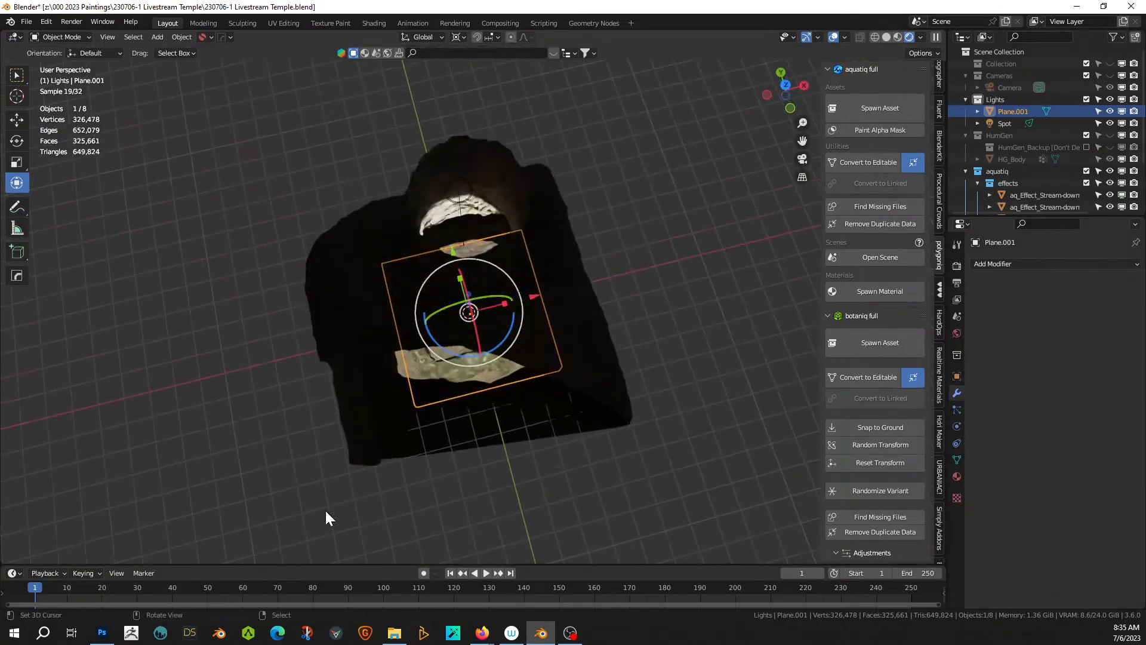
left_click(456, 188)
middle_click_drag(456, 189, 455, 107)
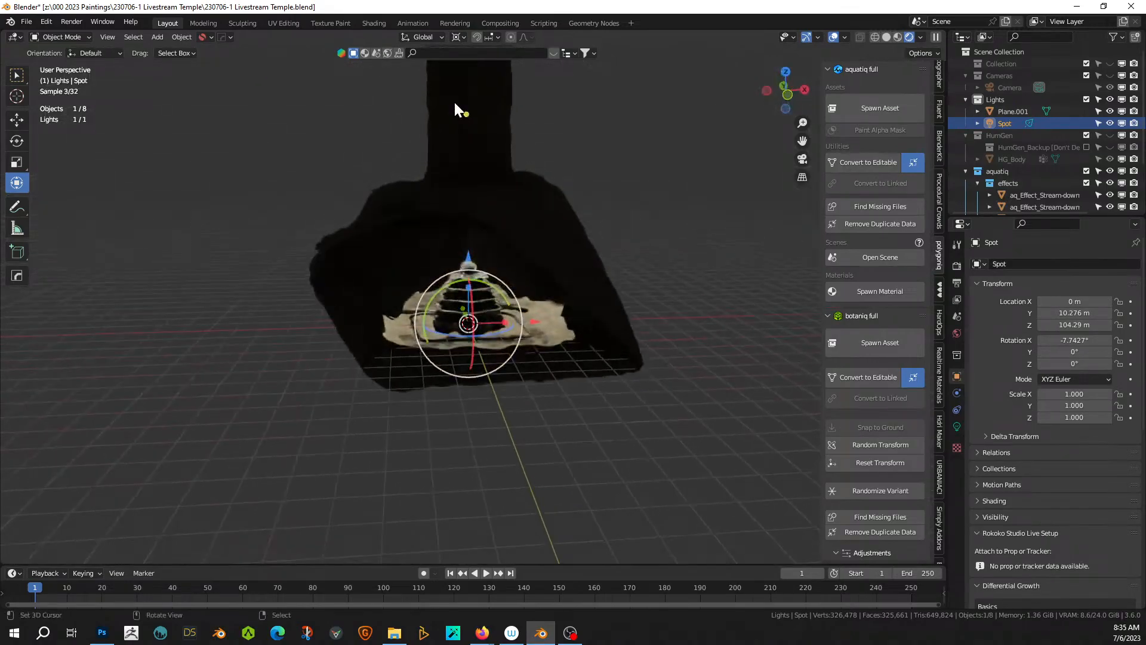
key("g")
key("z")
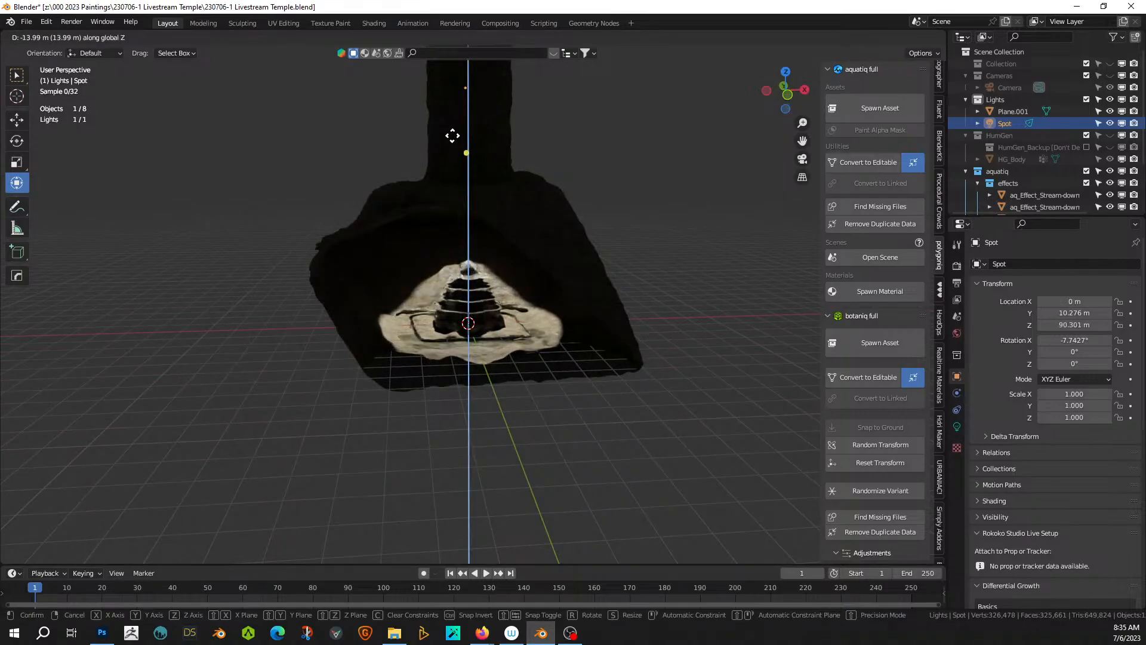
left_click(453, 146)
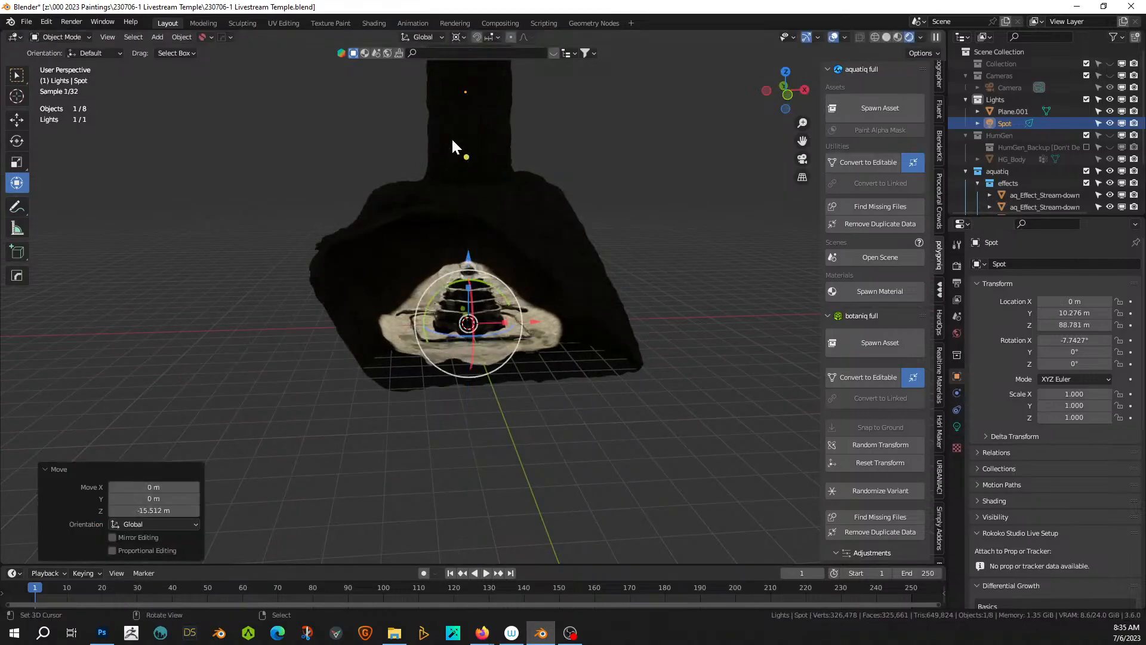
- Set the spot light's beam size to 58.3° and its blend to 1.000
left_click(958, 426)
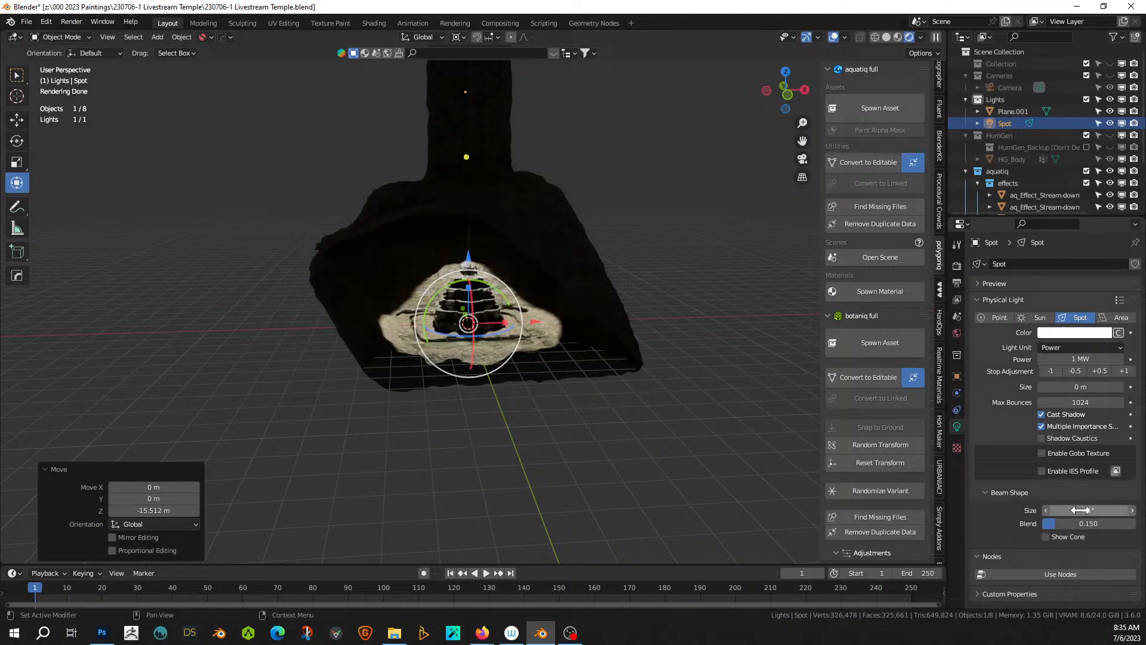
left_click_drag(1081, 510, 1137, 523)
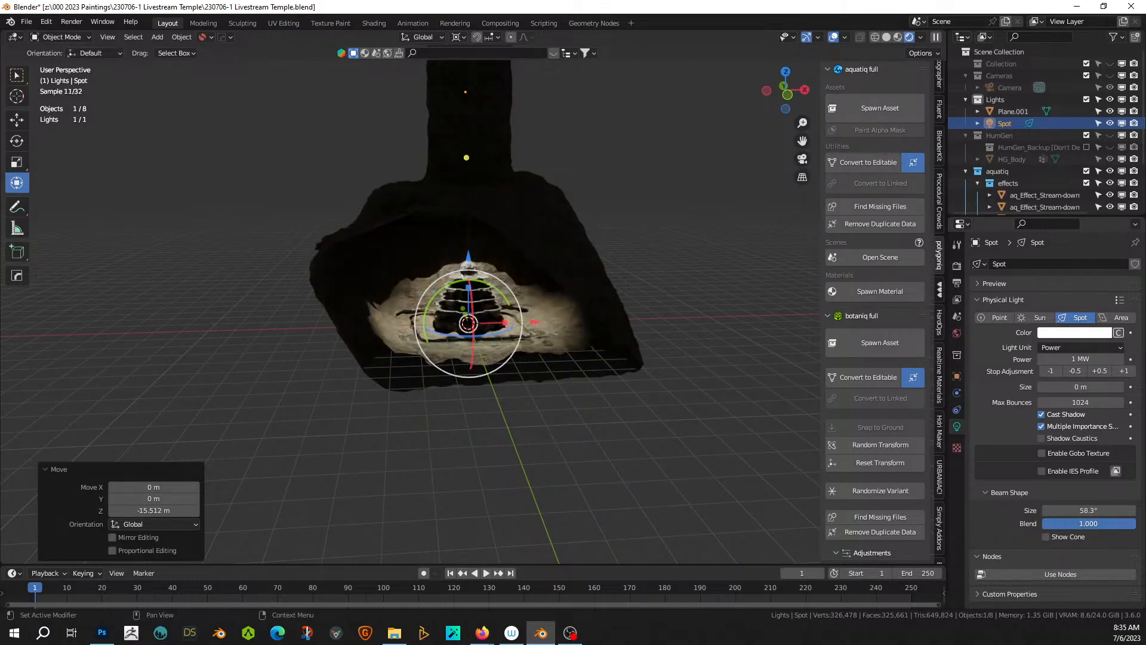
scroll(657, 372, "up", 5)
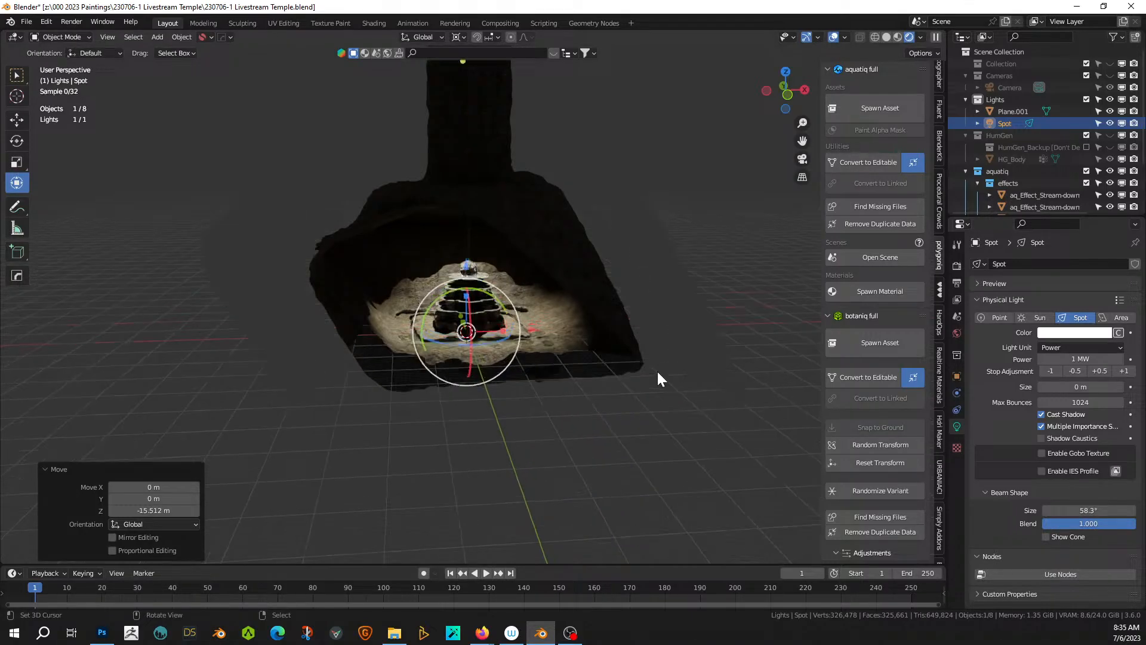
middle_click_drag(612, 390, 595, 377)
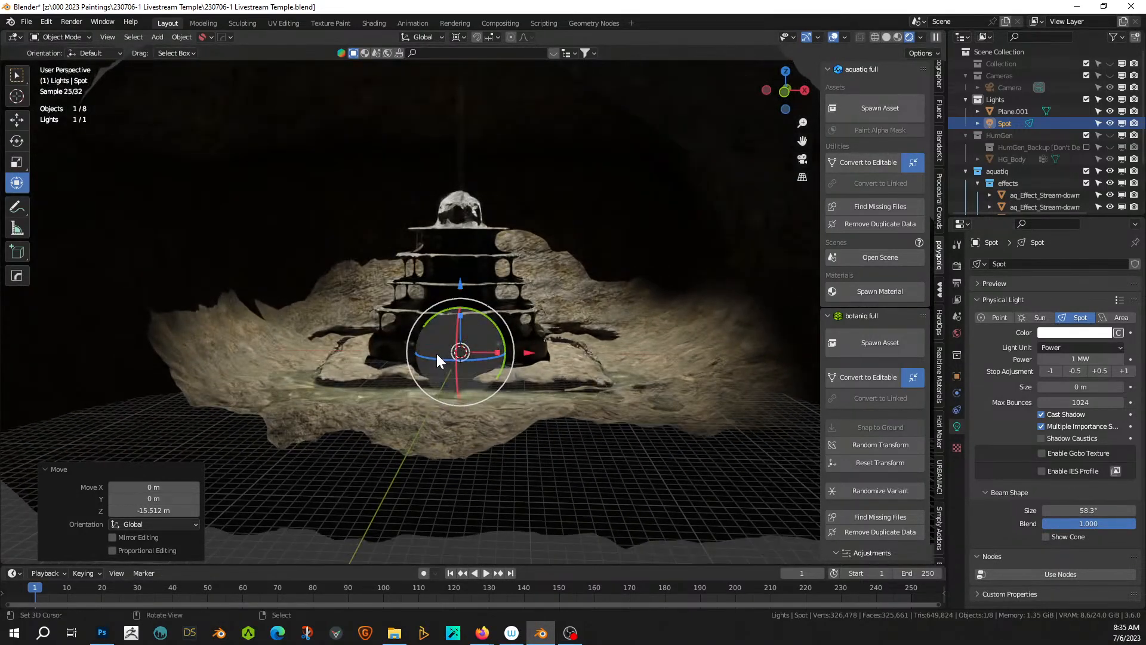
- Switch the spot light's colour to colour temperature mode at 8500
scroll(436, 352, "up", 3)
mouse_move(436, 354)
middle_mouse_down()
mouse_move(486, 354)
mouse_move(435, 343)
mouse_move(398, 362)
mouse_move(453, 367)
mouse_move(470, 356)
mouse_move(454, 344)
mouse_move(408, 378)
mouse_move(420, 358)
middle_mouse_up()
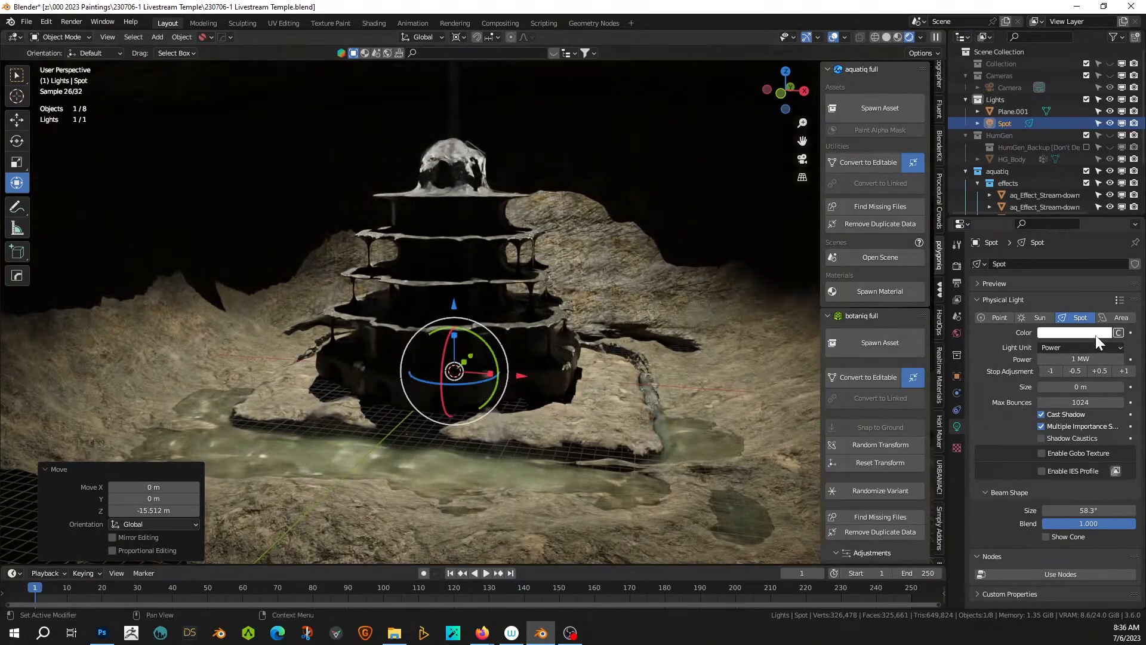
left_click(1118, 334)
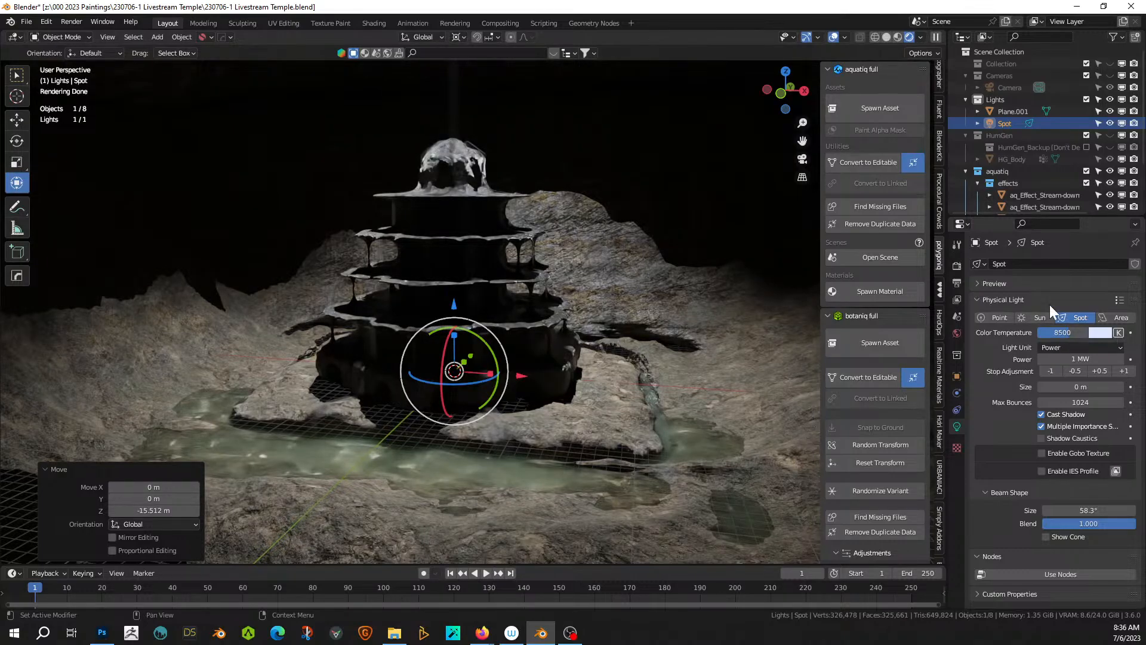
scroll(560, 457, "down", 2)
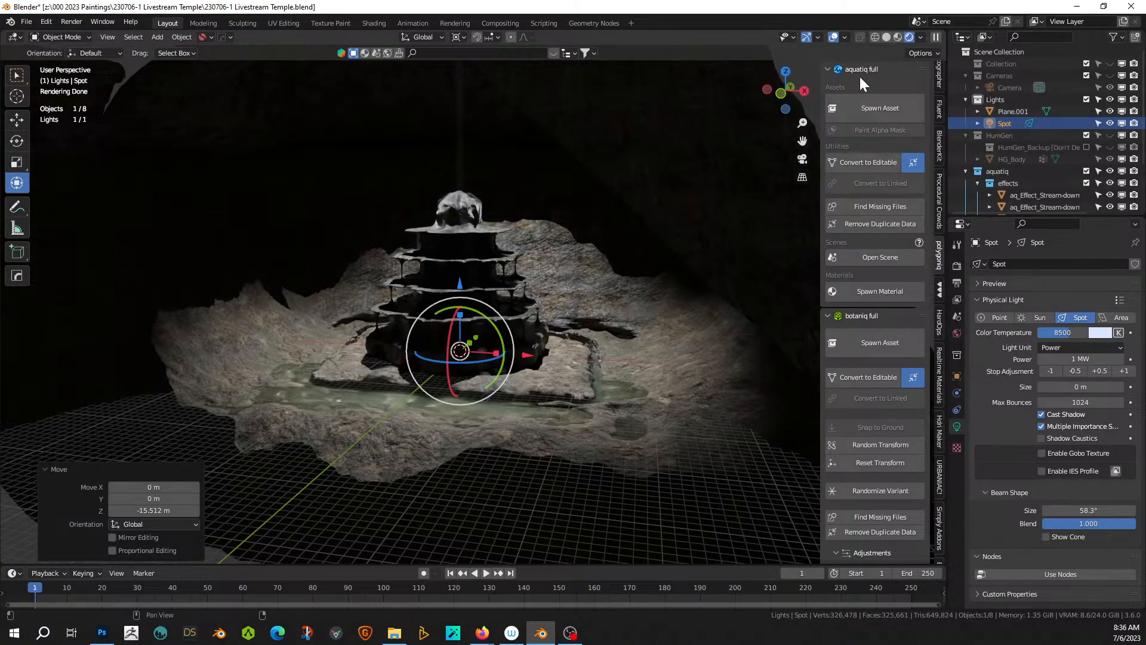
- Return to solid shading and add a 2 m cube at the scene centre
left_click(887, 37)
mouse_move(776, 98)
middle_mouse_down()
mouse_move(560, 354)
mouse_move(573, 363)
mouse_move(596, 357)
mouse_move(593, 346)
middle_mouse_up()
key("shift+a")
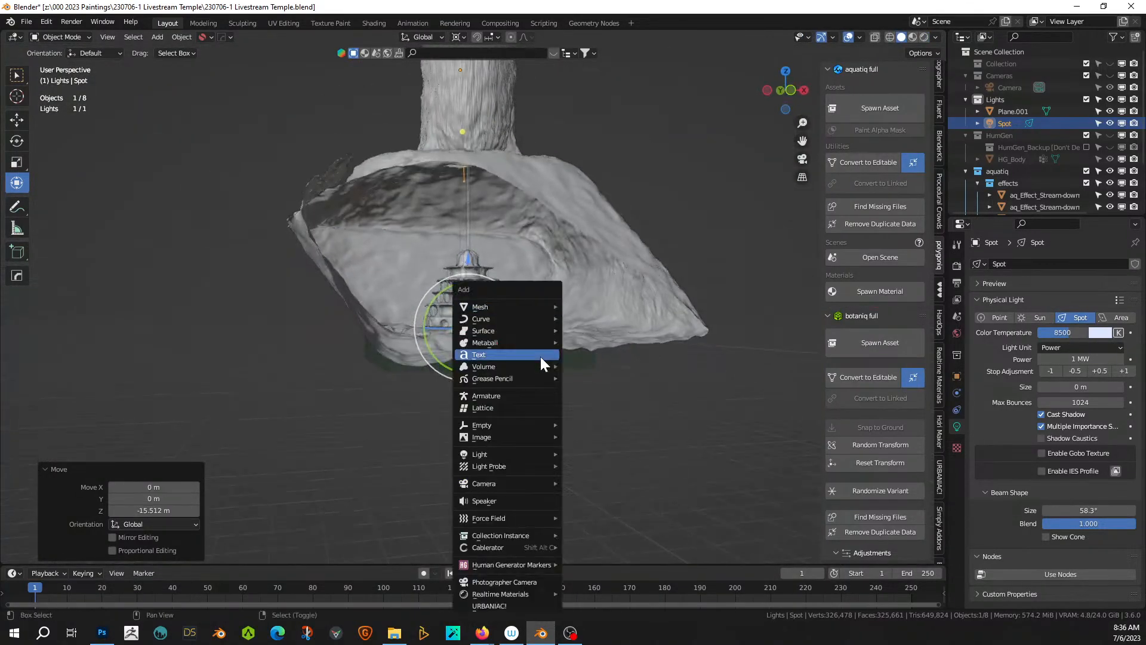
mouse_move(523, 306)
left_click(634, 337)
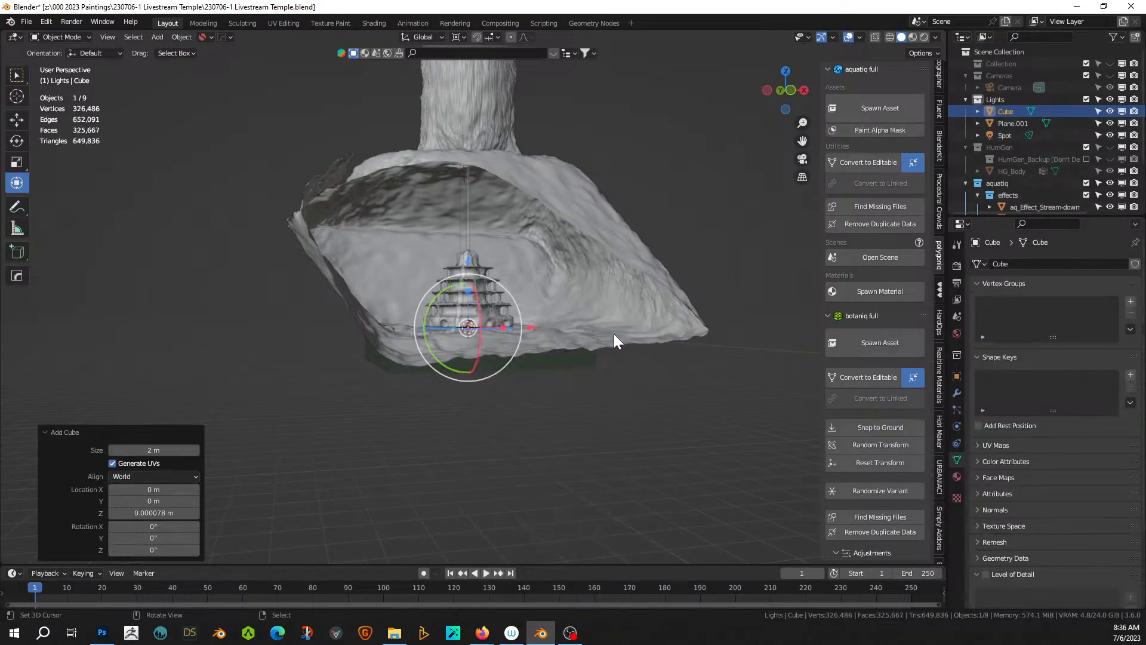
- Scale the new cube up by about 33.4 and raise it about 32 m along Z
key("s")
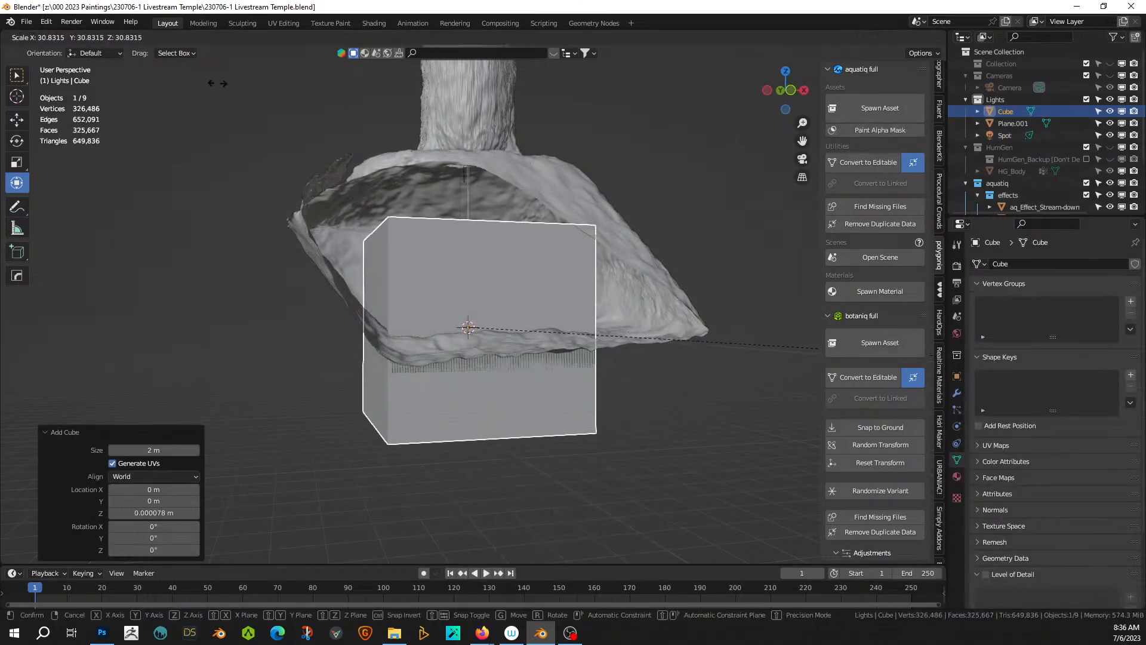
left_click(510, 155)
key("g")
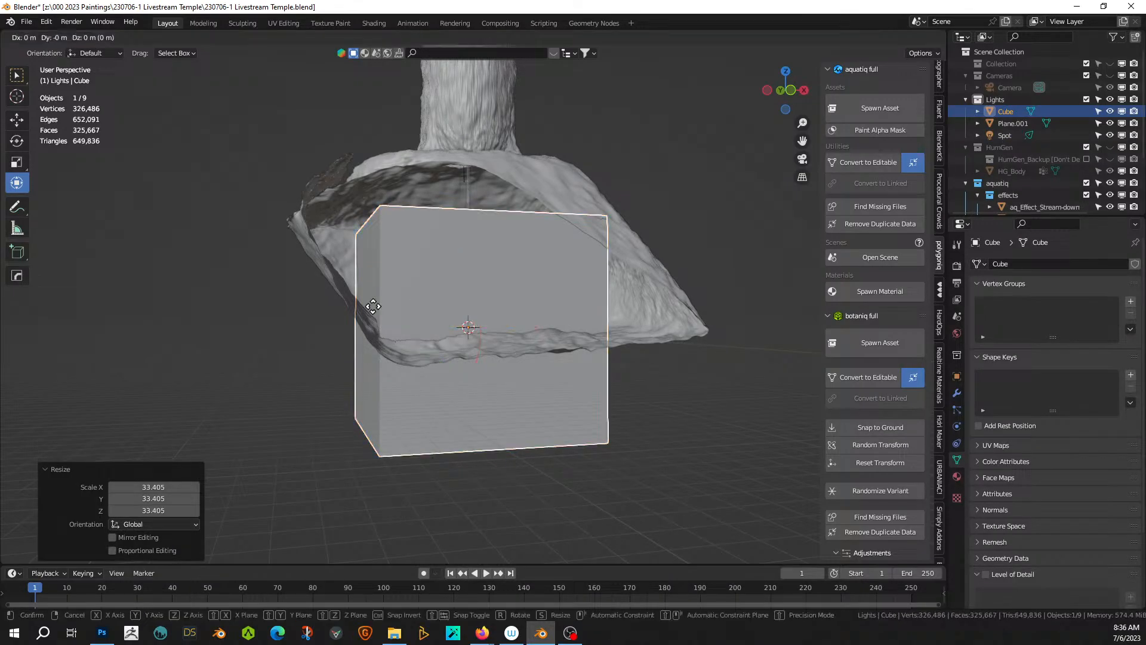
key("z")
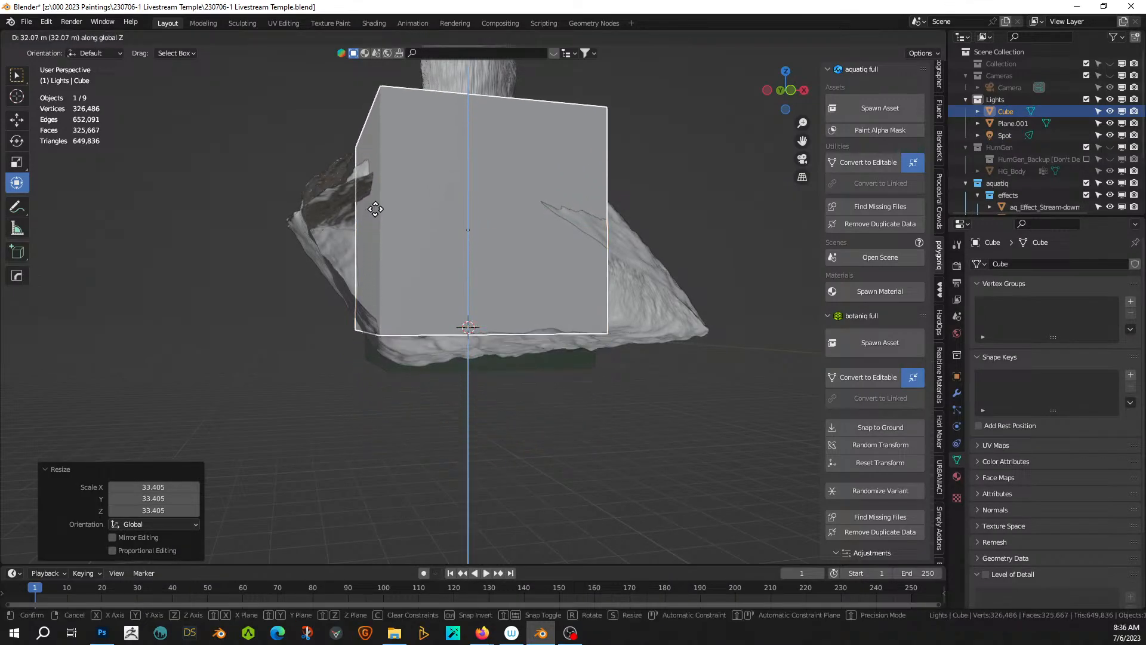
left_click(375, 209)
- Isolate the cube and the pool block beneath it, and look at them from the front
mouse_move(375, 209)
middle_mouse_down()
mouse_move(378, 167)
mouse_move(380, 210)
mouse_move(369, 215)
middle_mouse_up()
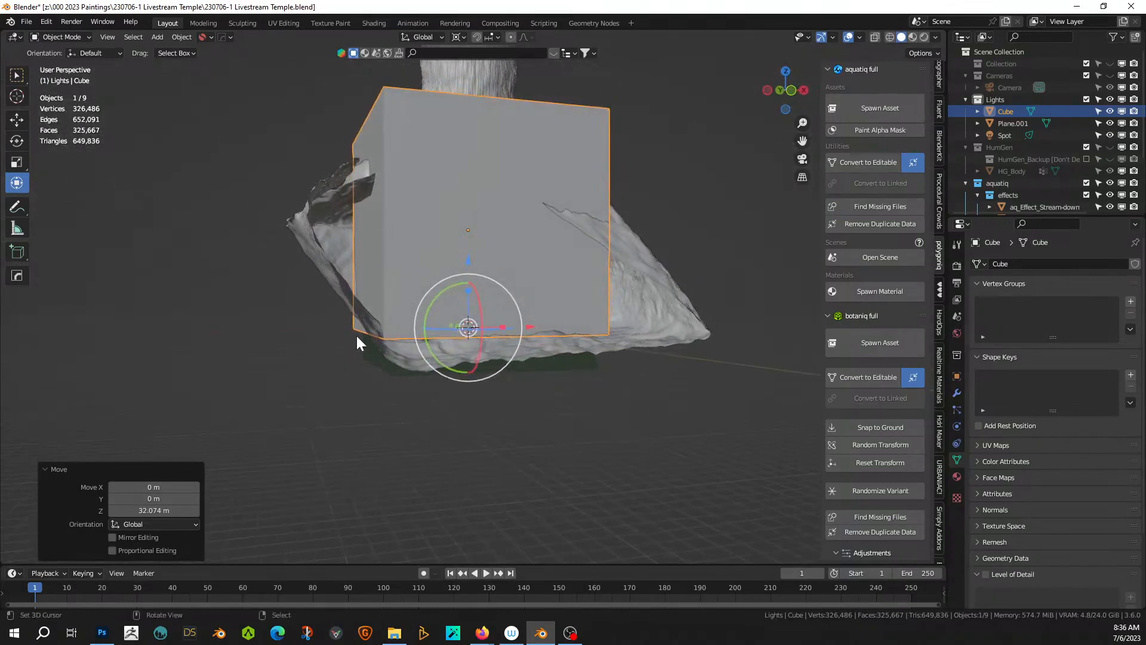
left_click(376, 357)
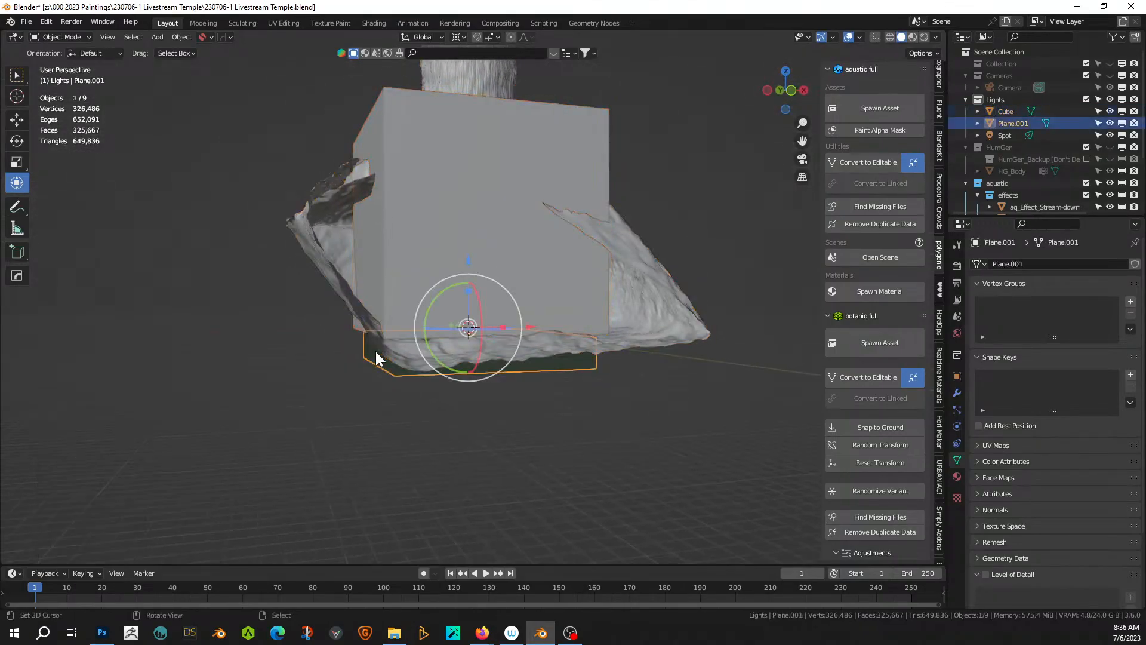
left_click(397, 277, "shift")
key("KP_Divide")
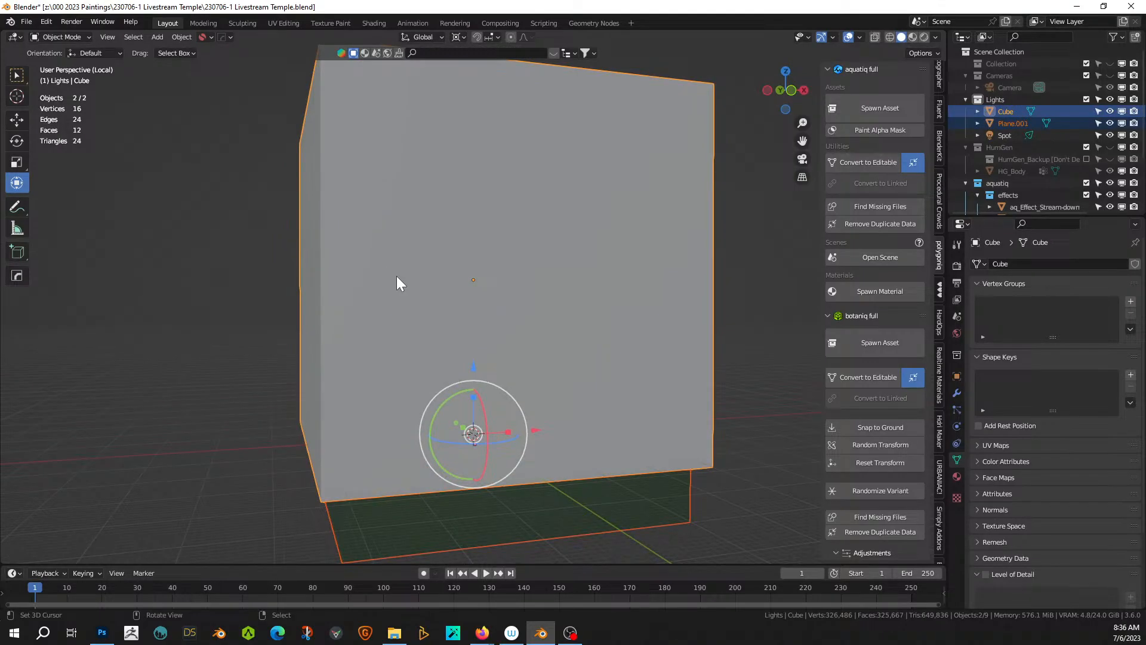
middle_click_drag(396, 276, 391, 249)
key("KP_1")
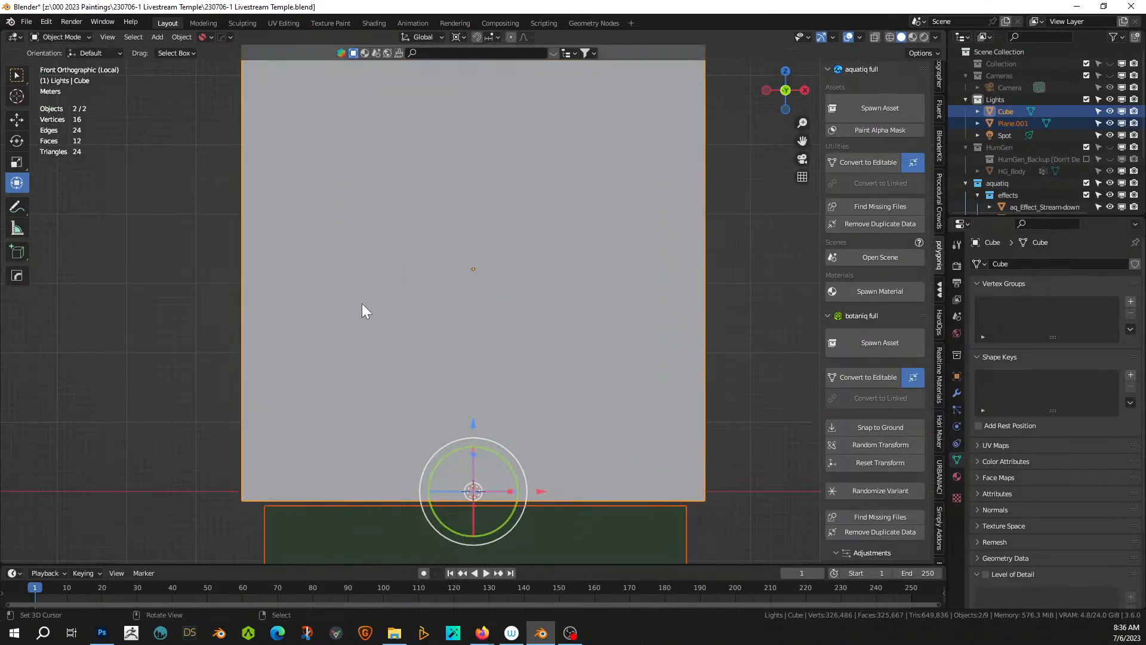
- Lower the cube about 0.26 m along Z towards the top of the pool block
left_click(454, 349)
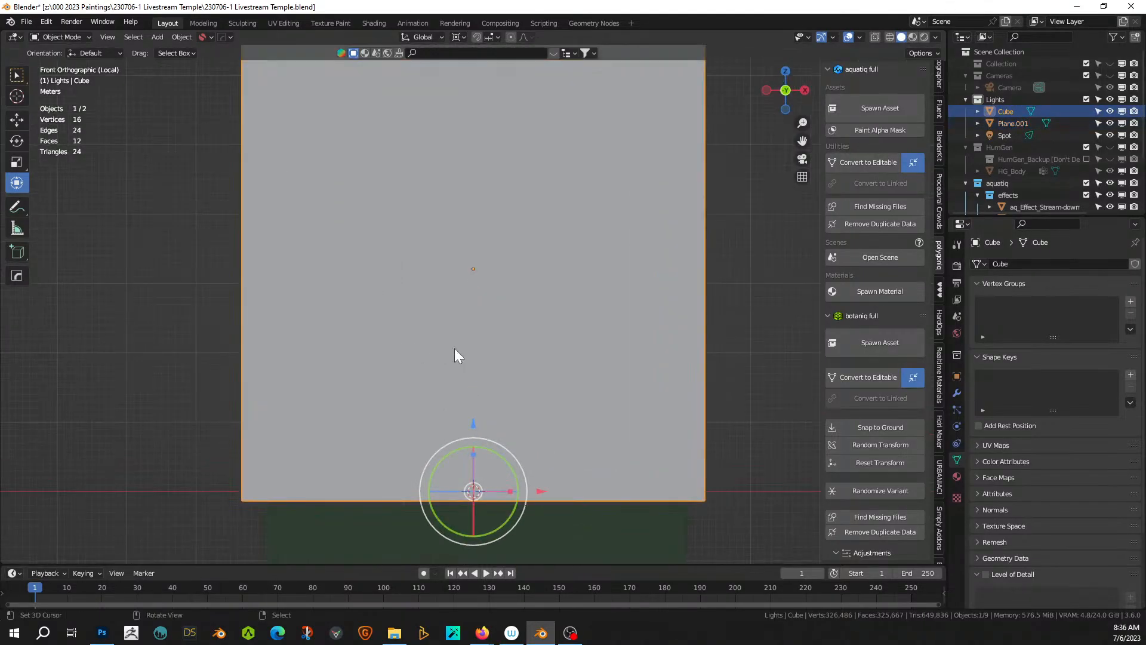
key("g")
key("z")
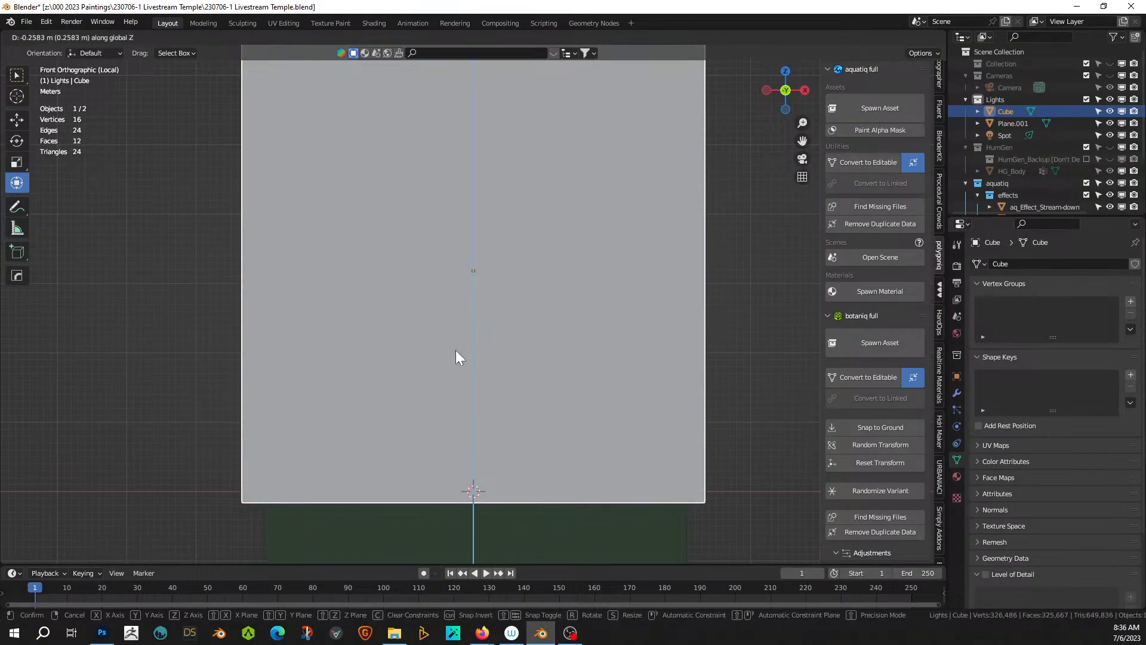
left_click(456, 351)
- Select the cube's four side faces in face mode and scale them outward by about 2.66, excluding Z
scroll(457, 351, "down", 2)
middle_click_drag(456, 350, 604, 364)
scroll(486, 386, "down", 8)
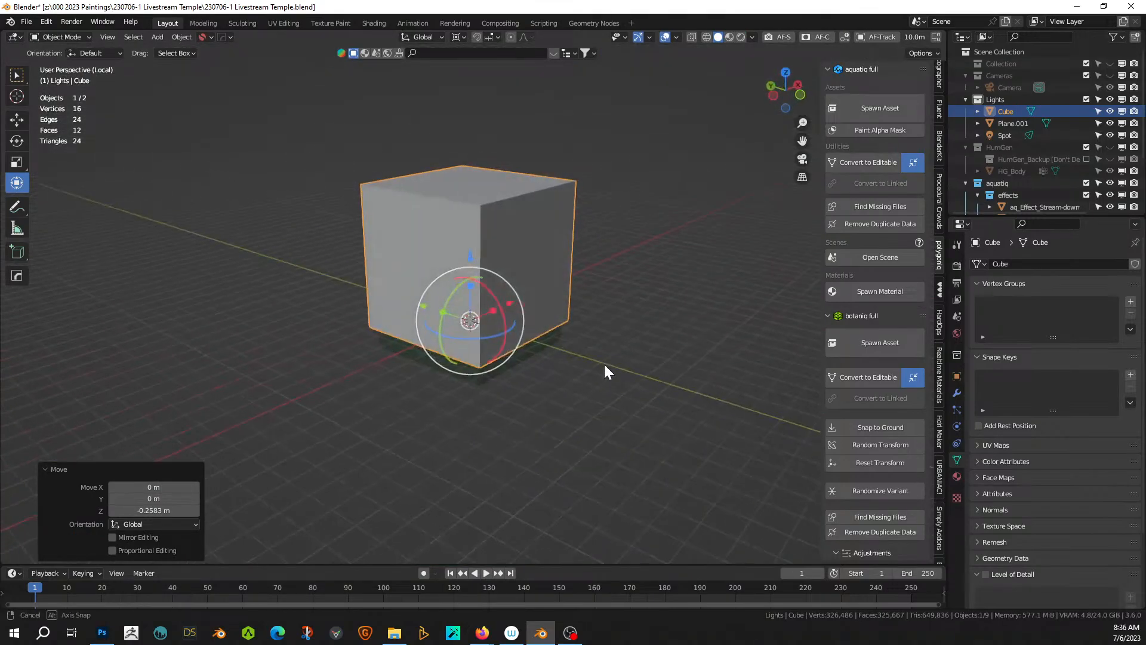
key("Tab")
key("3")
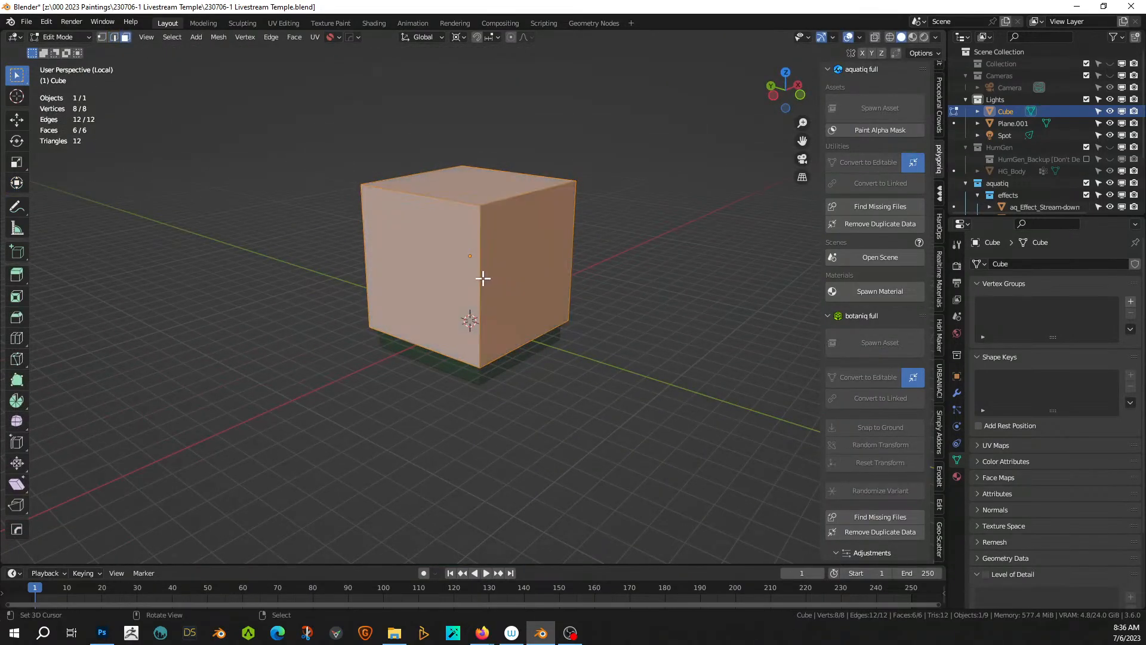
right_click(481, 279, "alt+shift")
right_click(481, 278)
right_click(482, 278, "alt+shift")
right_click(481, 278, "alt+shift")
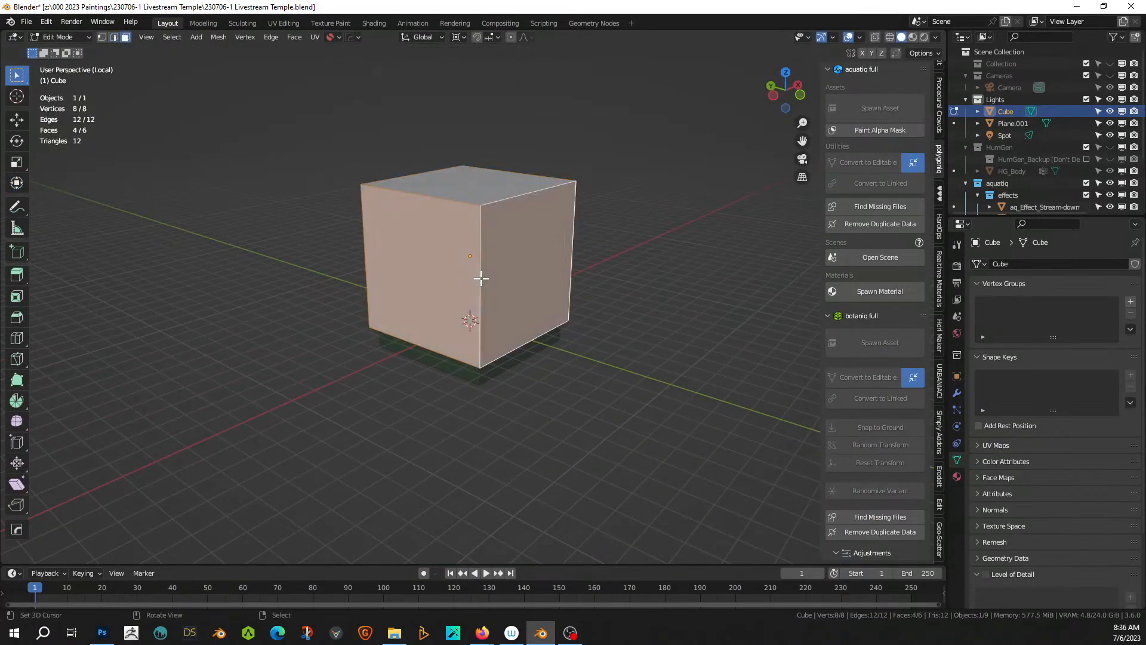
key("s")
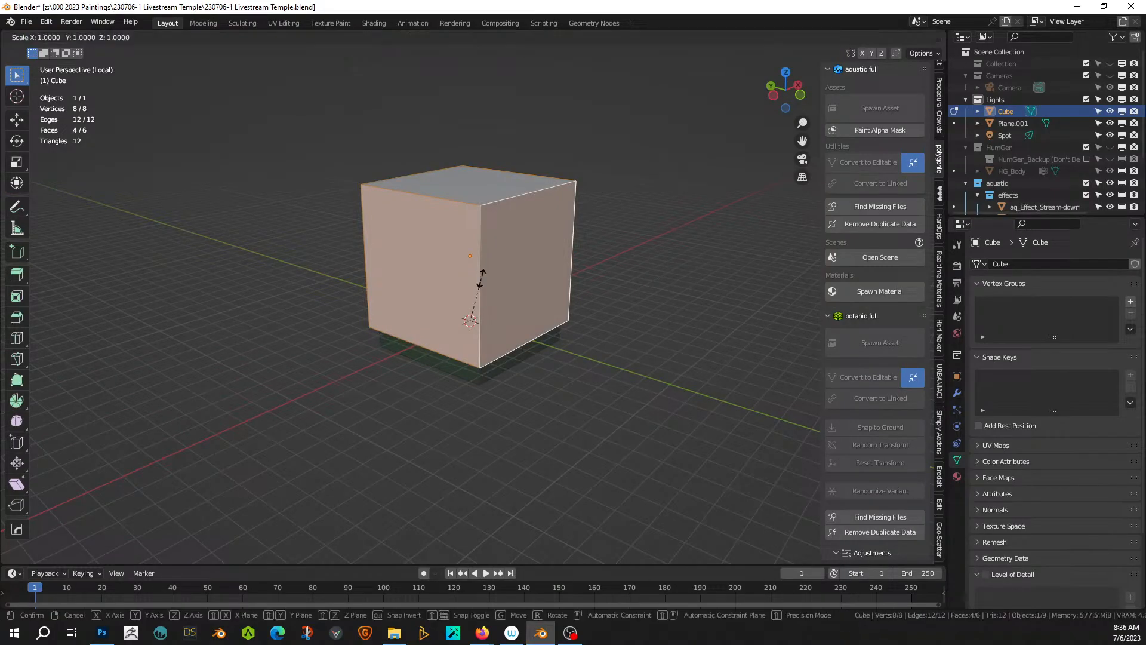
key("shift+z")
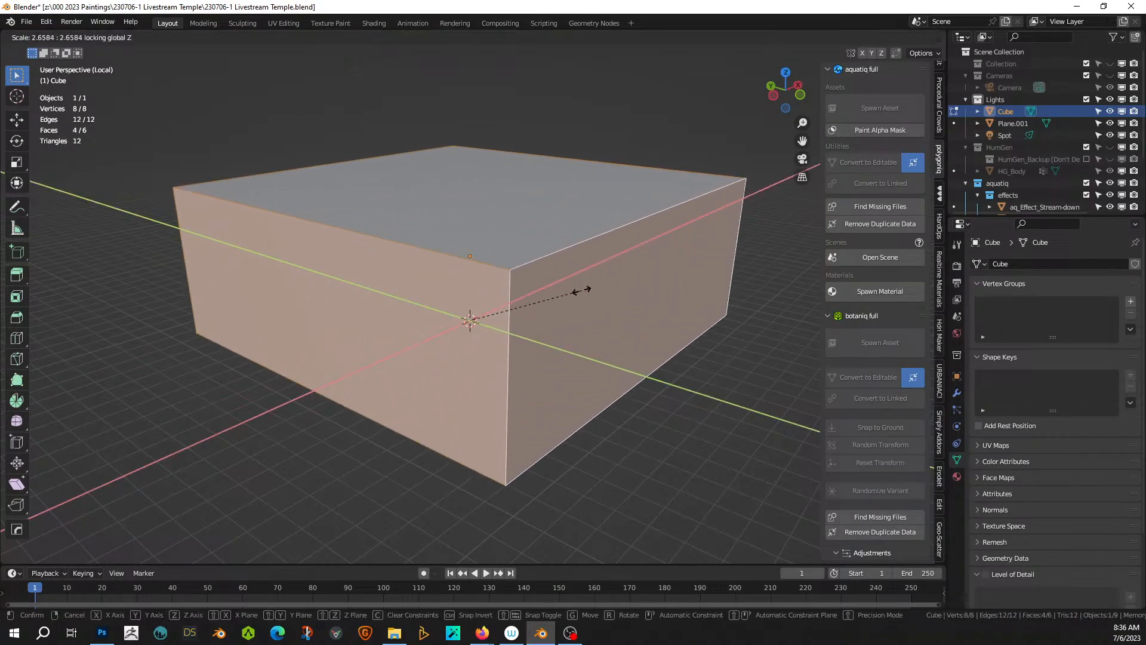
left_click(581, 291)
- Leave the isolated view and move the cube's −Y side face about 27.8 m inward along Y
key("KP_0")
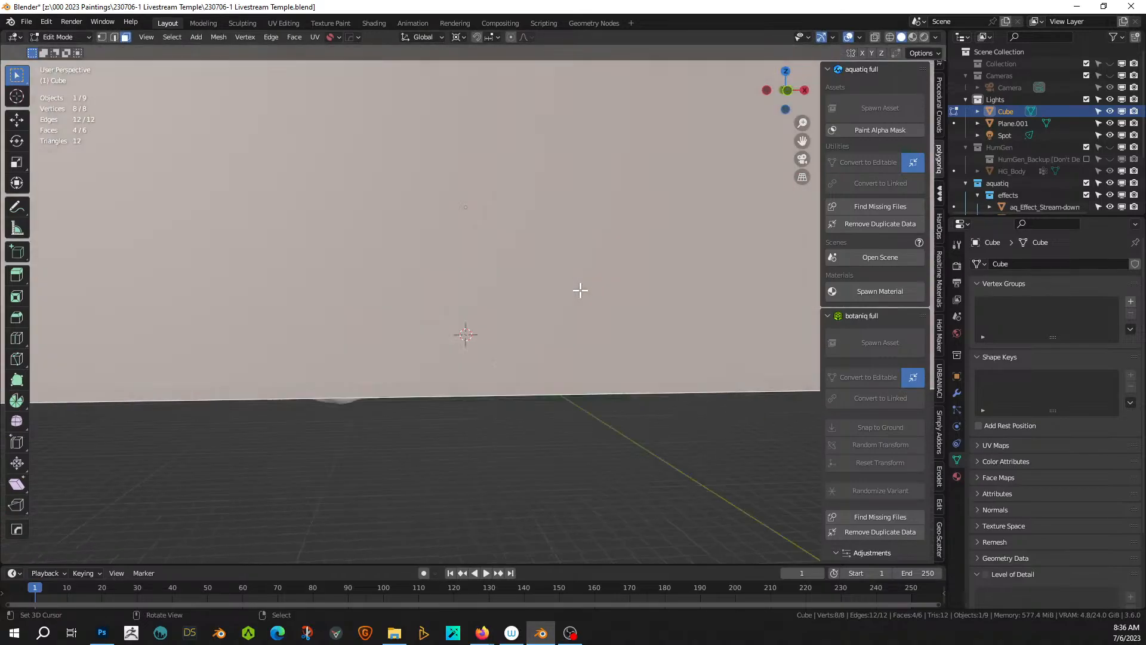
middle_click_drag(579, 290, 524, 330)
left_click(380, 329)
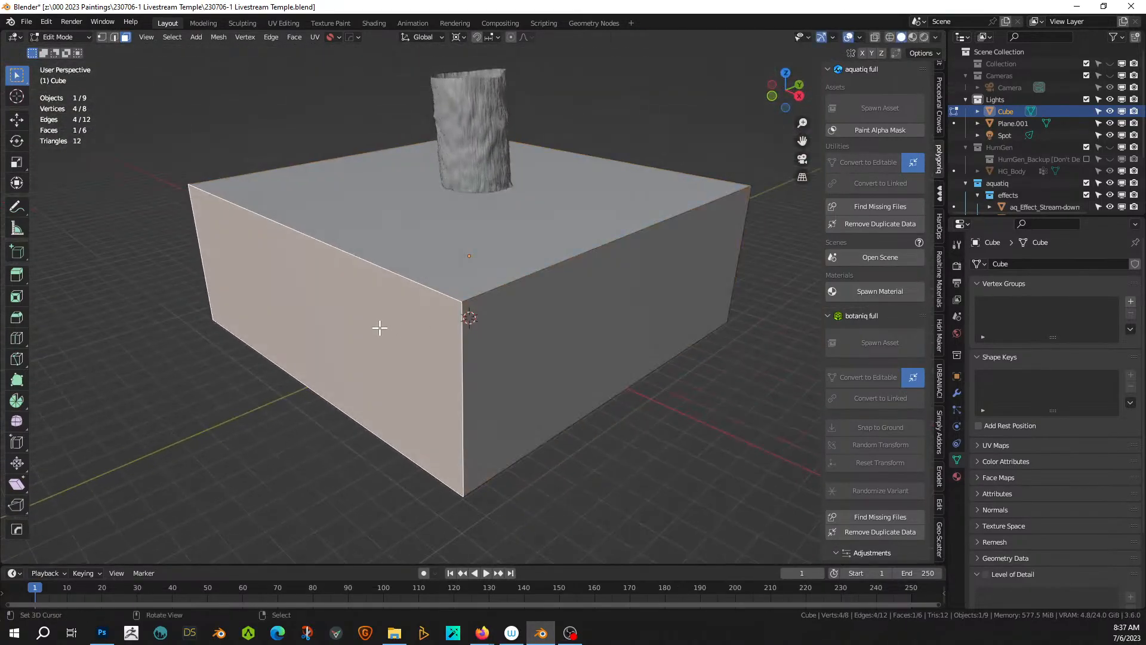
key("g")
key("y")
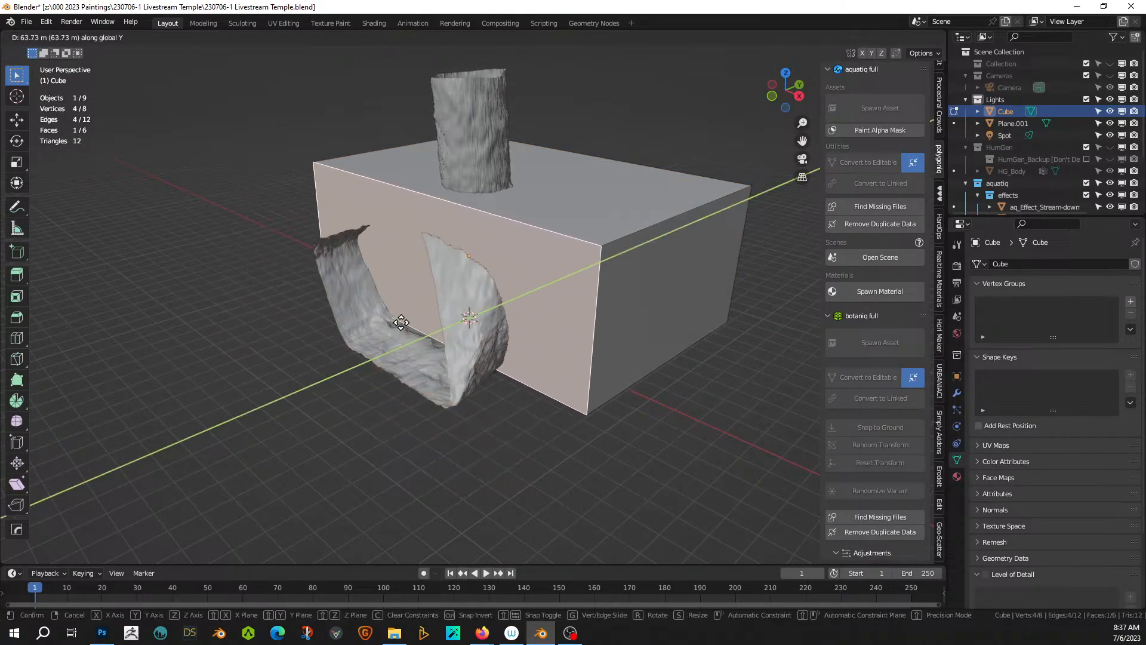
left_click(353, 340)
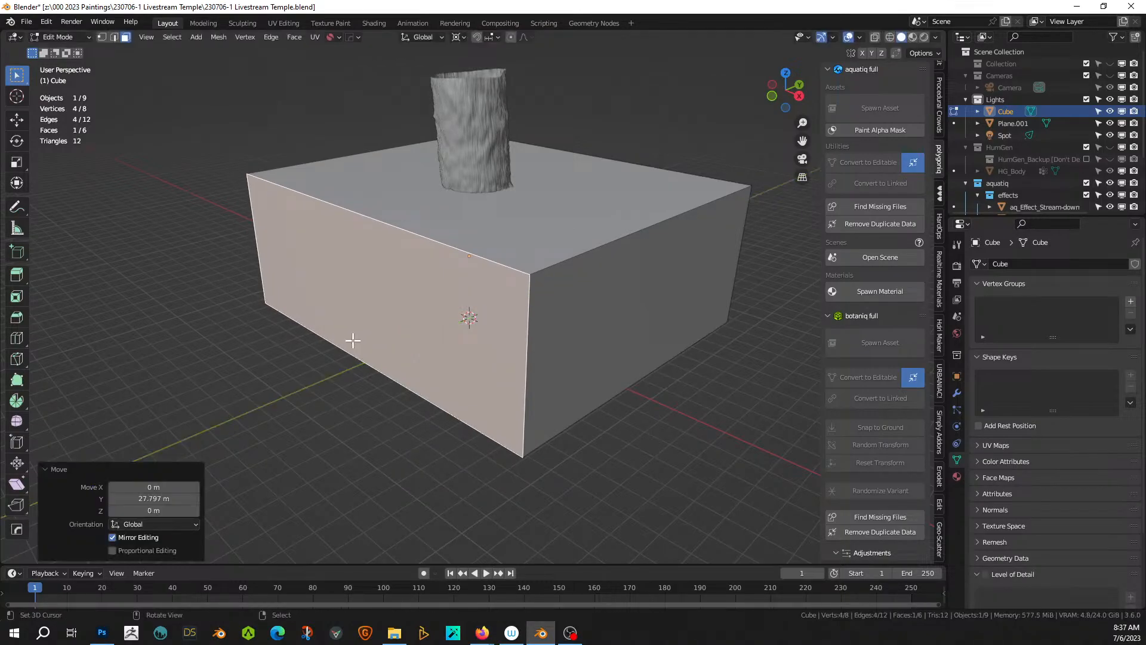
- Move the cube's −Y side face about 10.7 m back outward along Y and check it through the camera
key("KP_0")
key("KP_0")
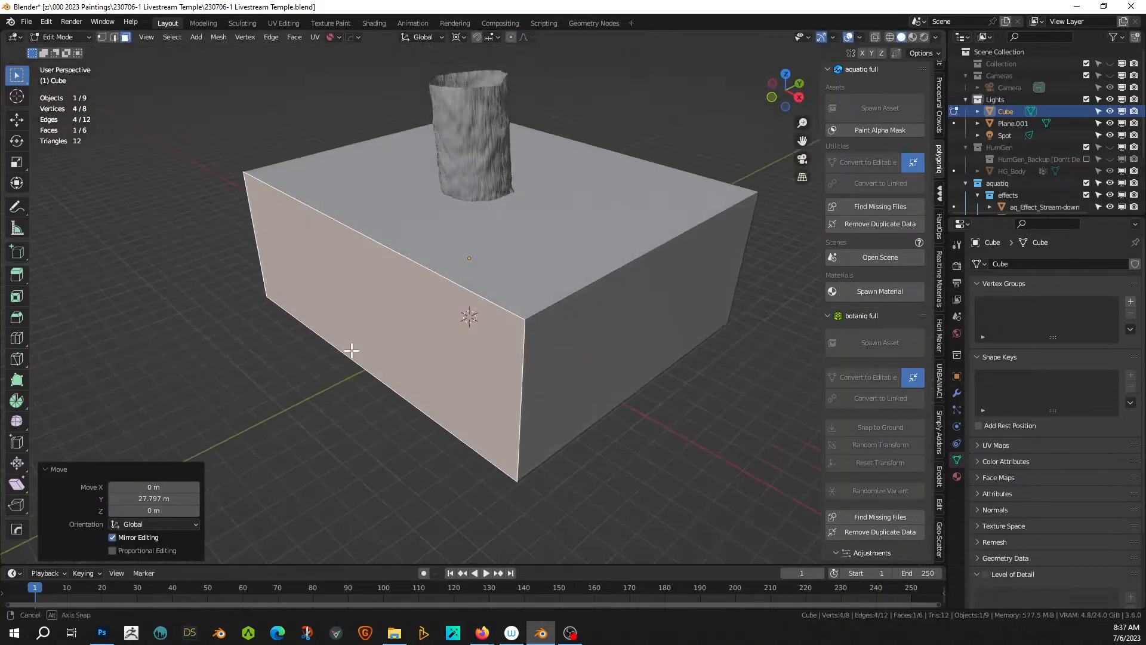
key("g")
key("y")
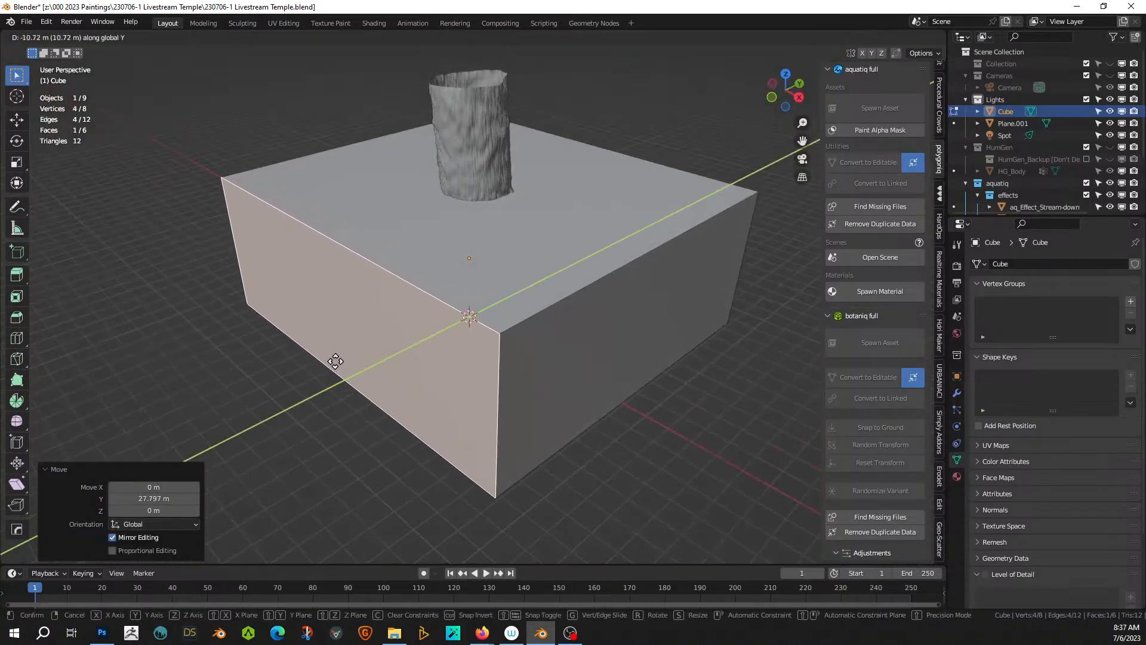
left_click(335, 361)
key("KP_0")
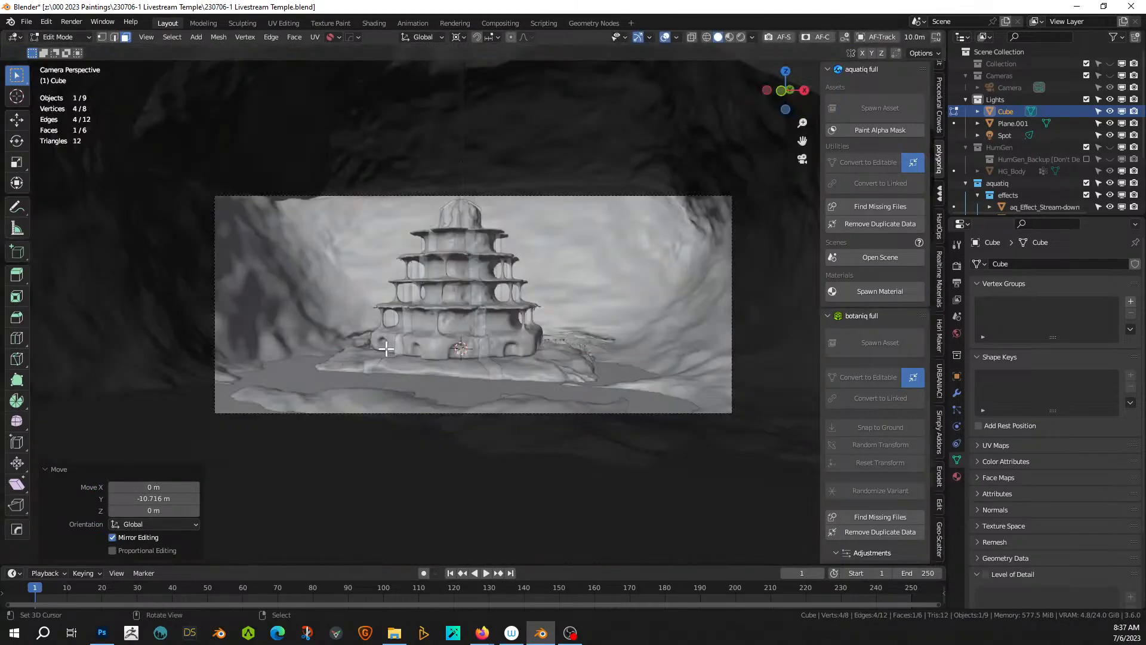
key("KP_0")
- Select the cube's opposite +Y side face and move it inward along Y towards the cave
scroll(303, 369, "down", 5)
middle_click_drag(289, 366, 244, 353)
left_click(530, 279)
scroll(556, 419, "up", 2)
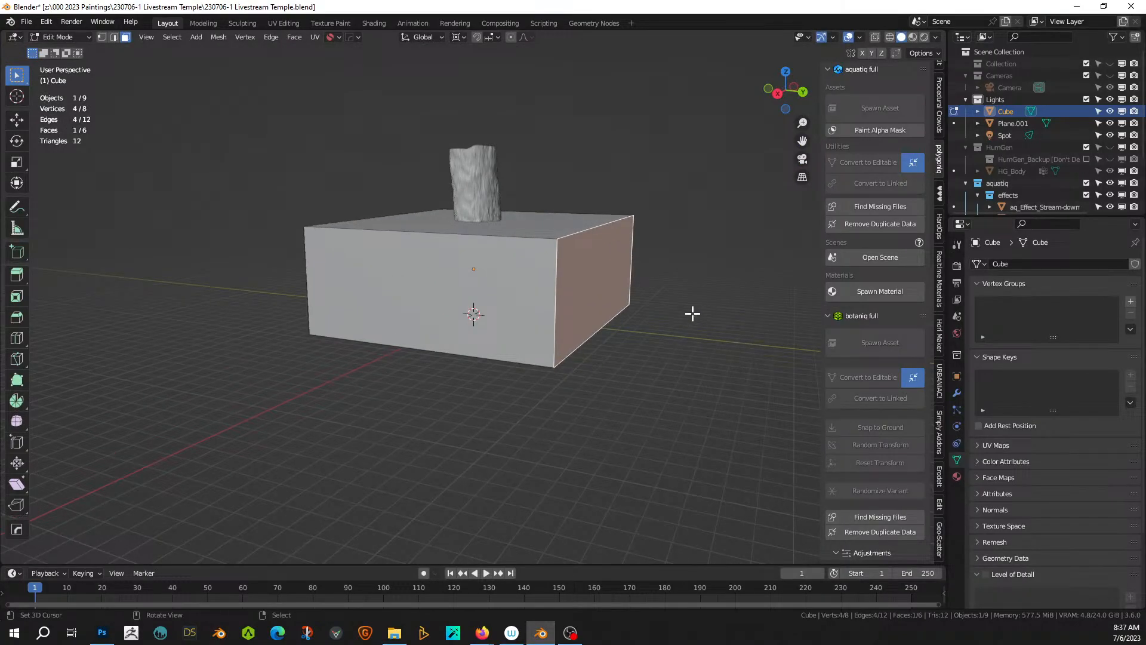
key("g")
key("y")
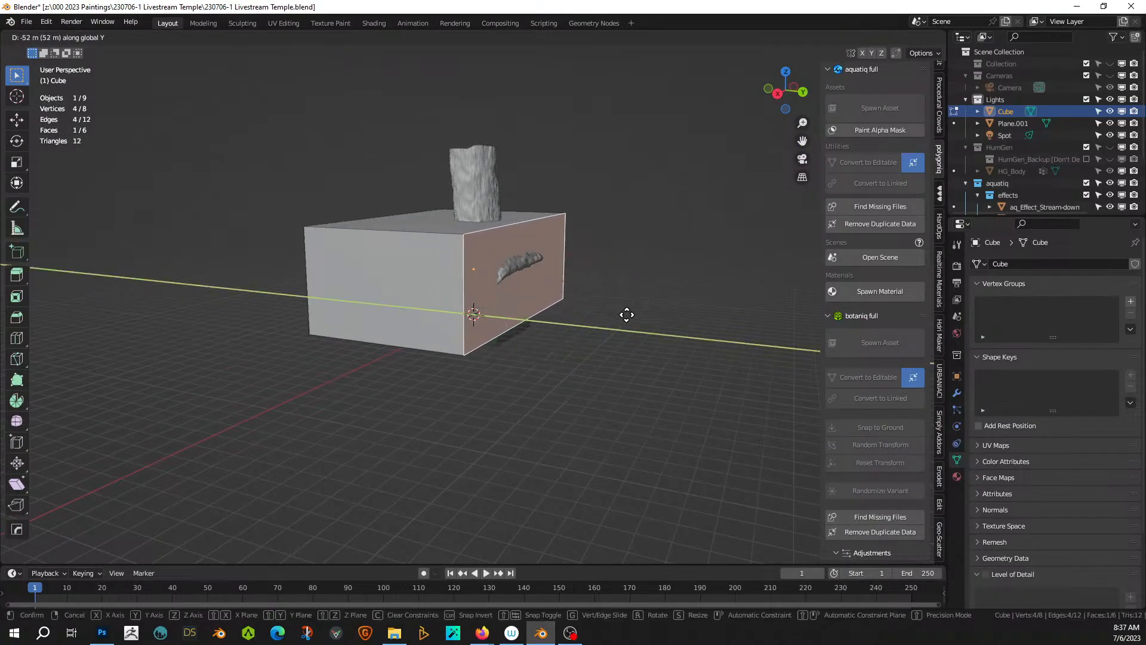
- Move the cube's far Y-side face about -47.8 m along Y and its positive X-side face about -36.1 m along X
left_click(629, 318)
middle_click_drag(548, 325, 660, 351)
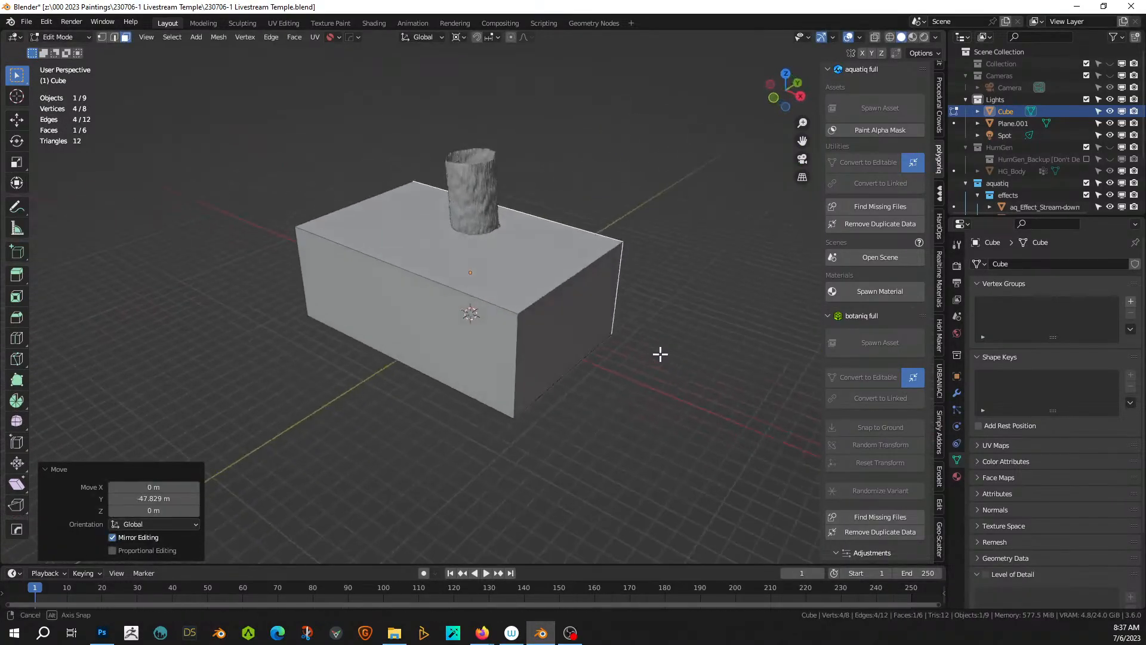
left_click(550, 323)
key("g")
key("x")
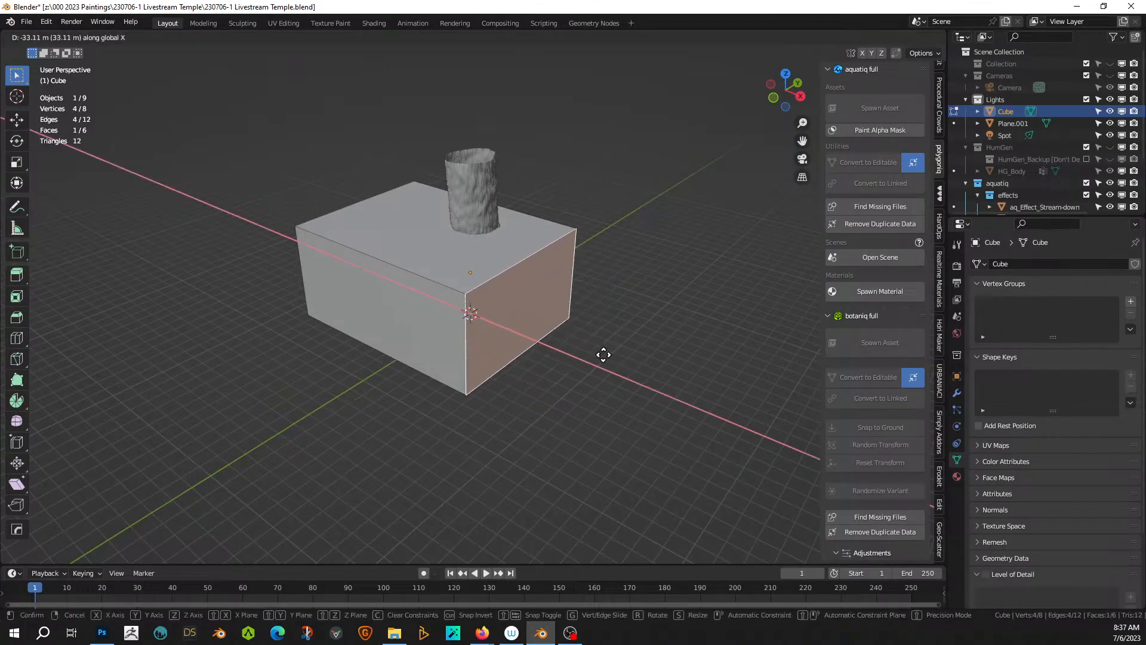
left_click(595, 360)
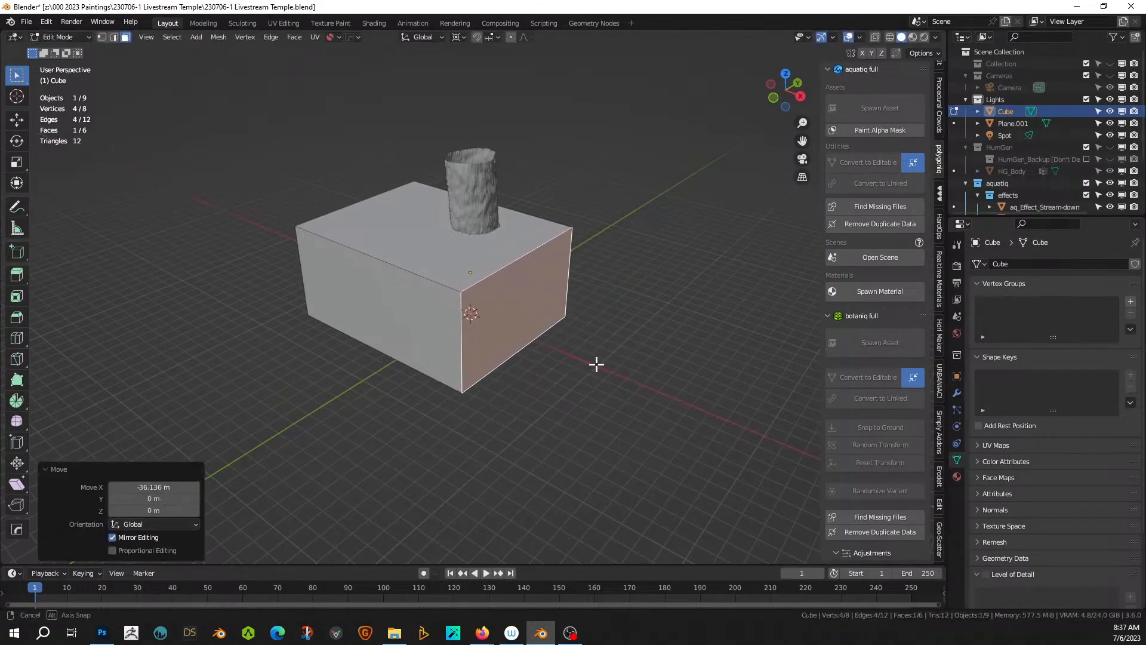
- Move the cube's negative X-side face inward about 29 m along X
middle_click_drag(595, 360, 696, 340)
left_click(373, 296)
key("g")
key("x")
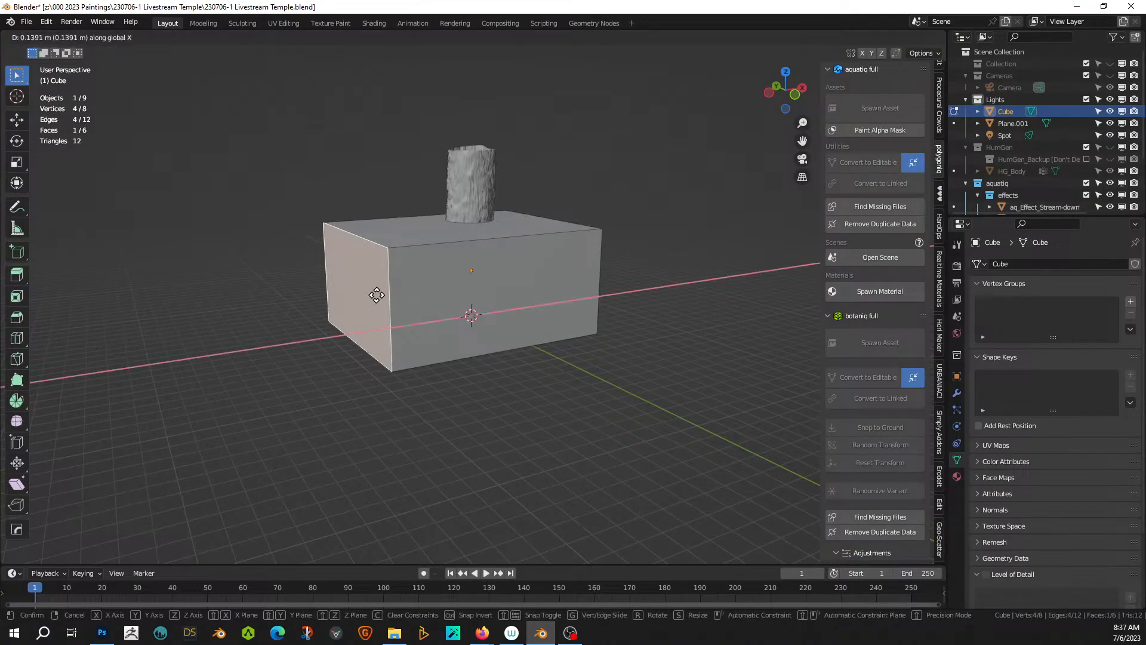
left_click(409, 299)
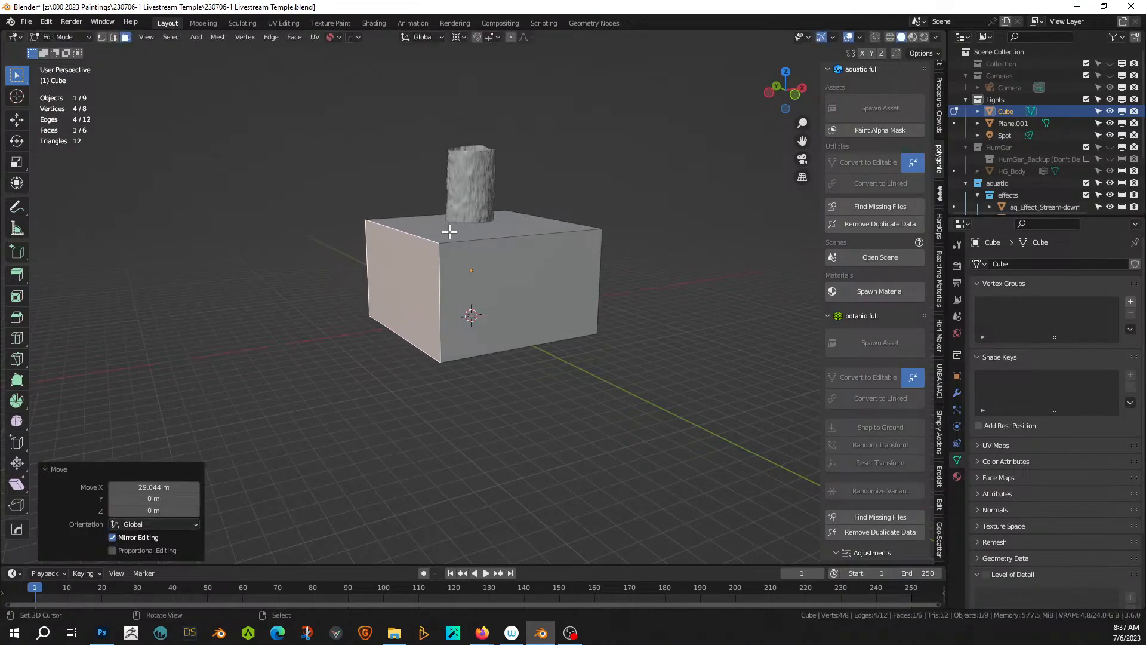
- Return to the camera view in Object Mode and apply the cube's rotation and scale
key("KP_0")
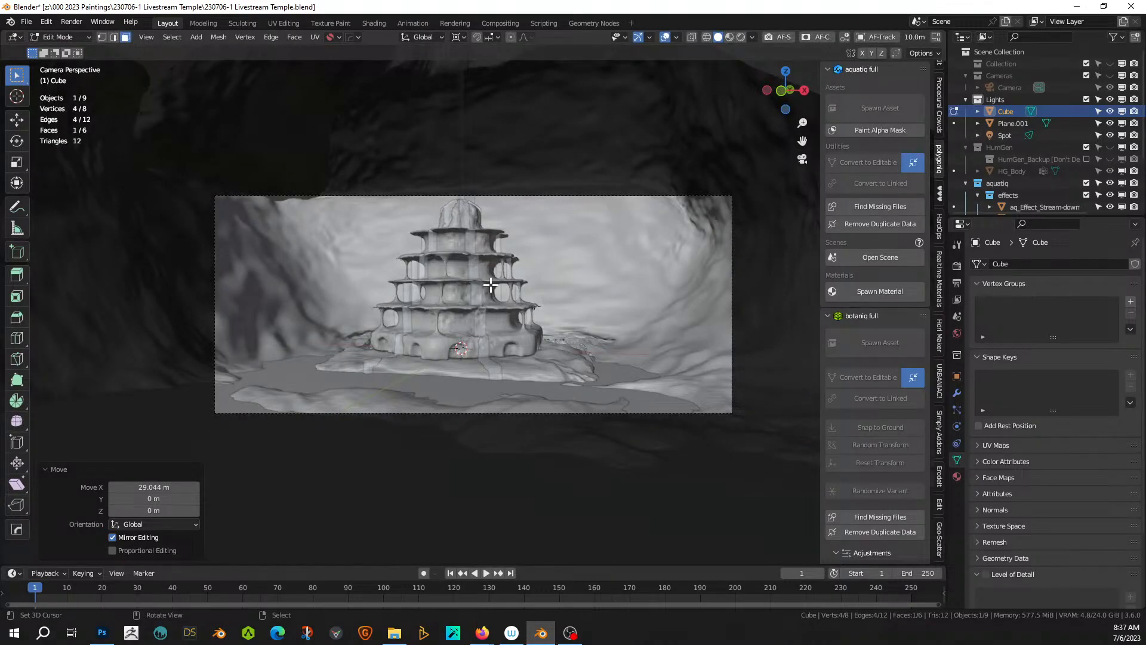
key("shift+grave")
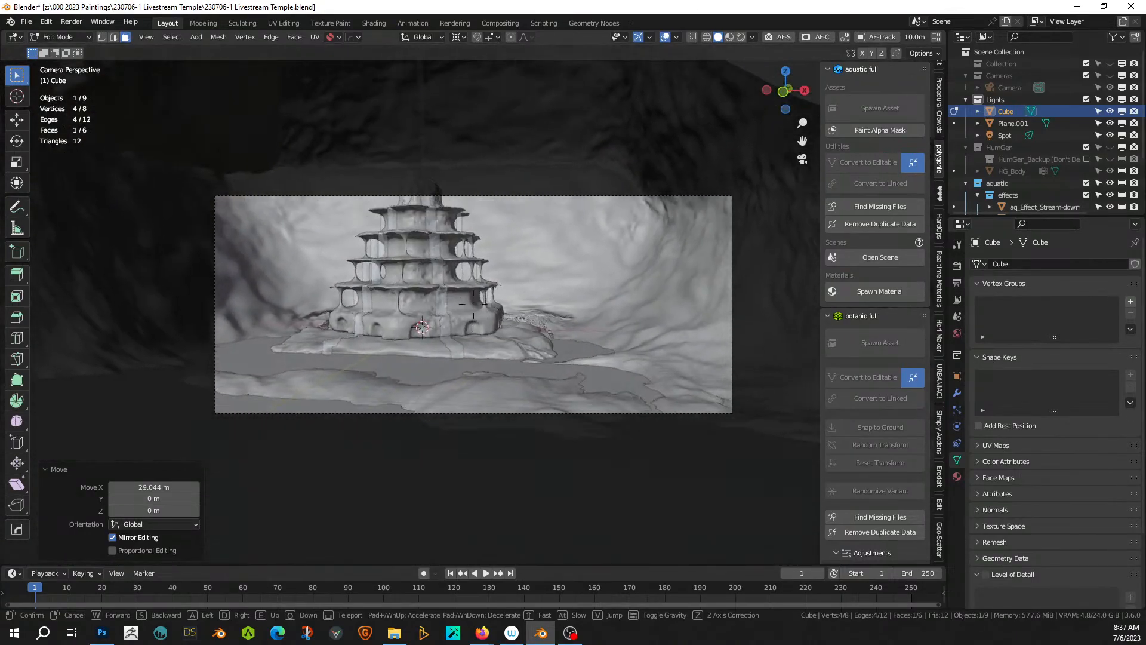
left_click(543, 307)
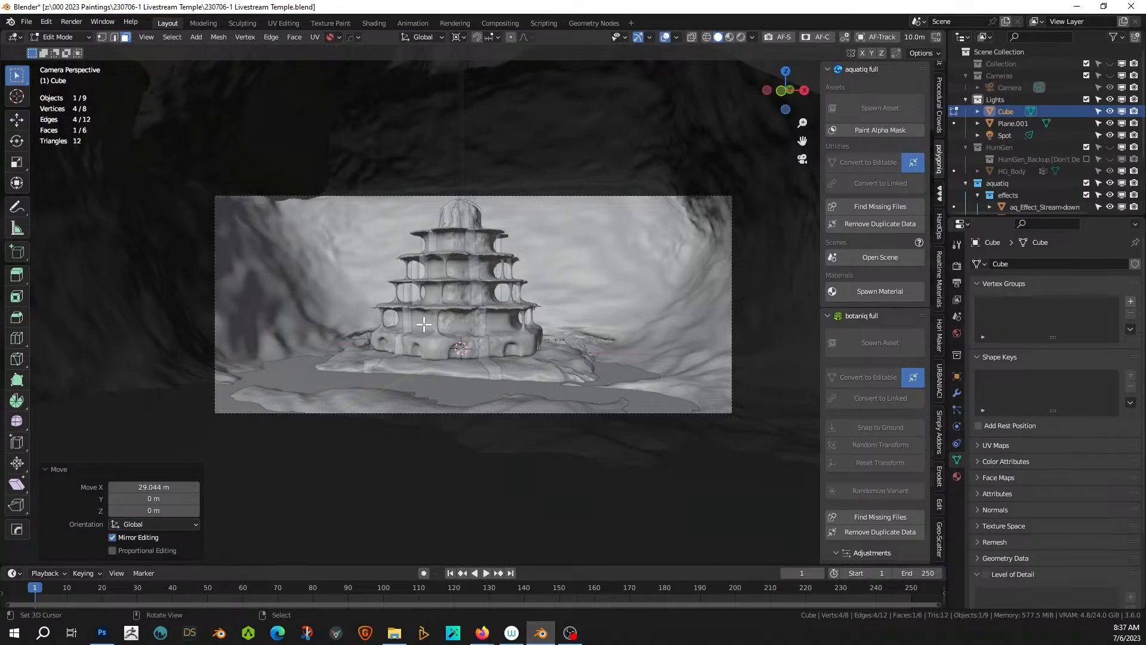
key("Tab")
key("ctrl+a")
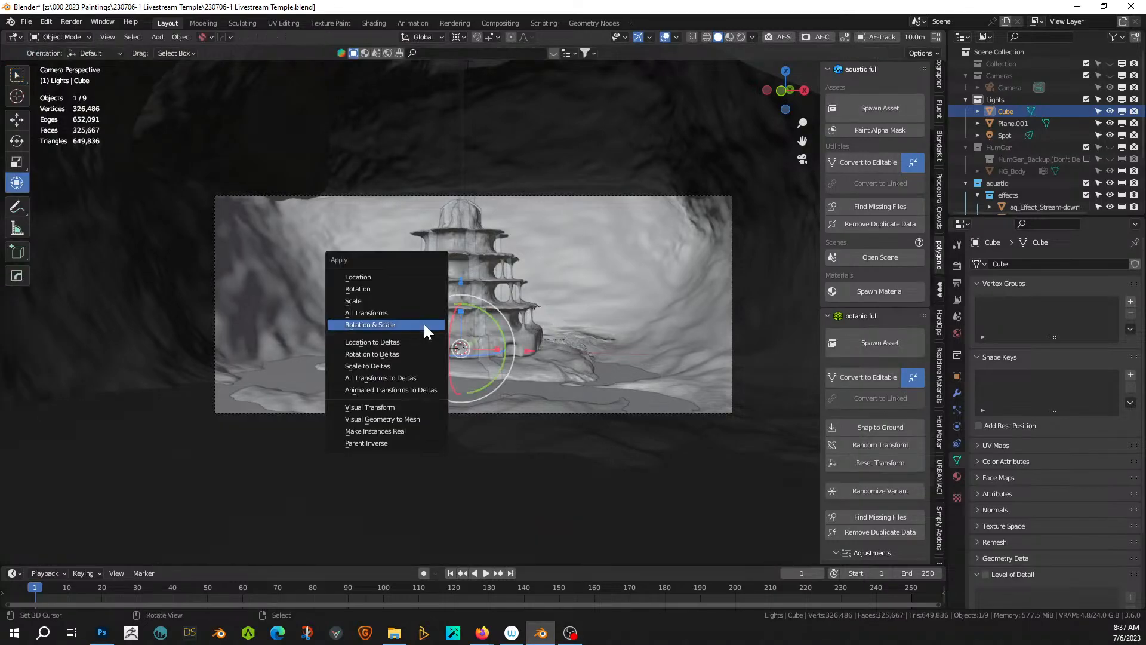
left_click(424, 324)
- Move the cube into a new collection named Fog
key("m")
left_click(424, 325)
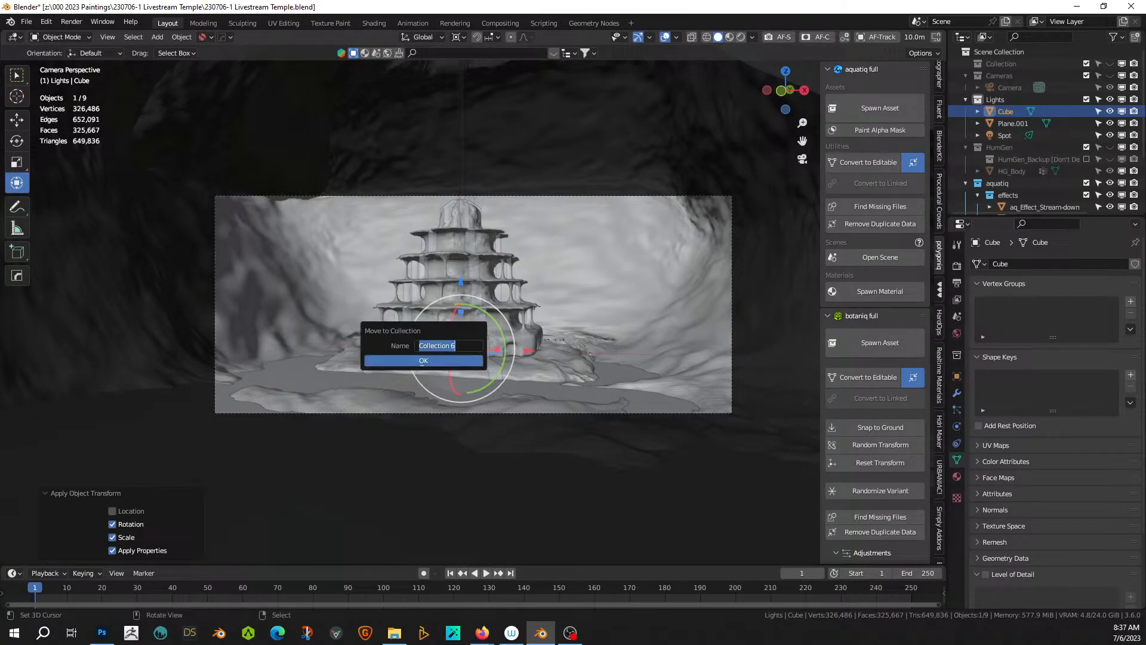
type("Fog")
key("Return")
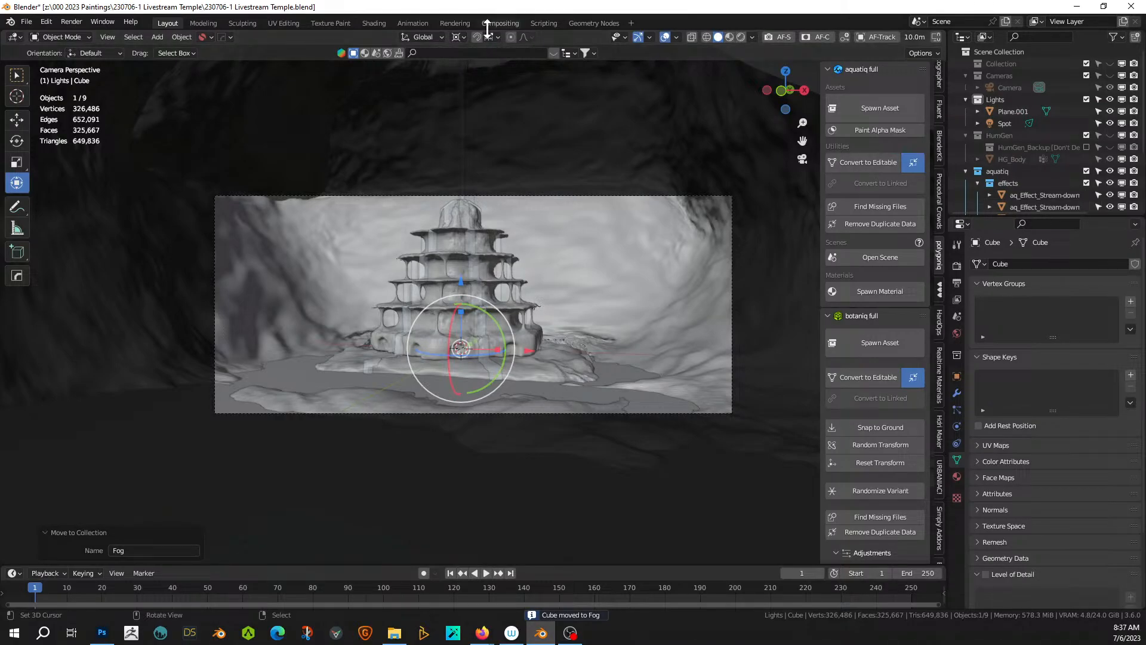
- In the Shading workspace with rendered preview, create a new material for the cube and name it Fog
left_click(375, 24)
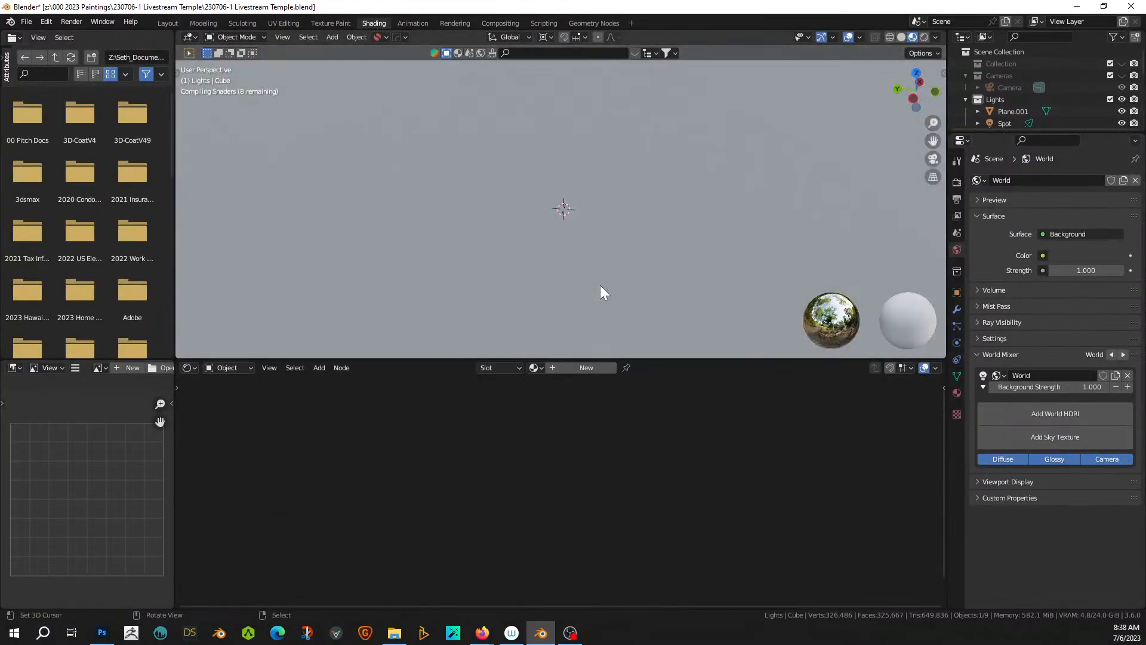
left_click(924, 37)
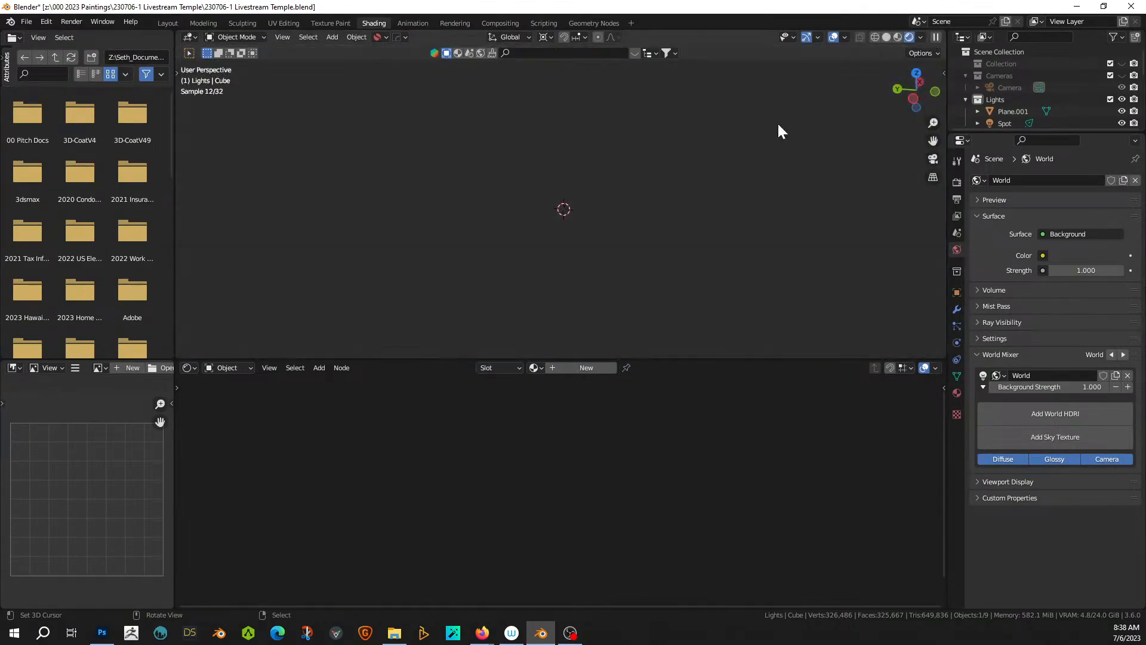
left_click(535, 377)
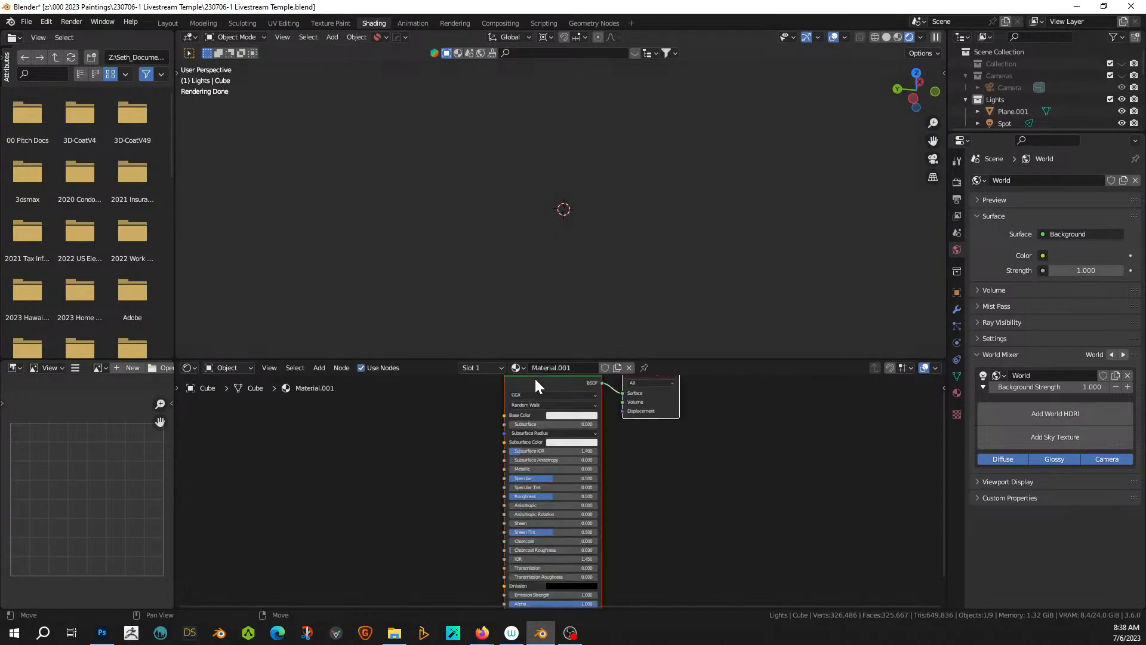
left_click(554, 376)
type("Fog")
key("Return")
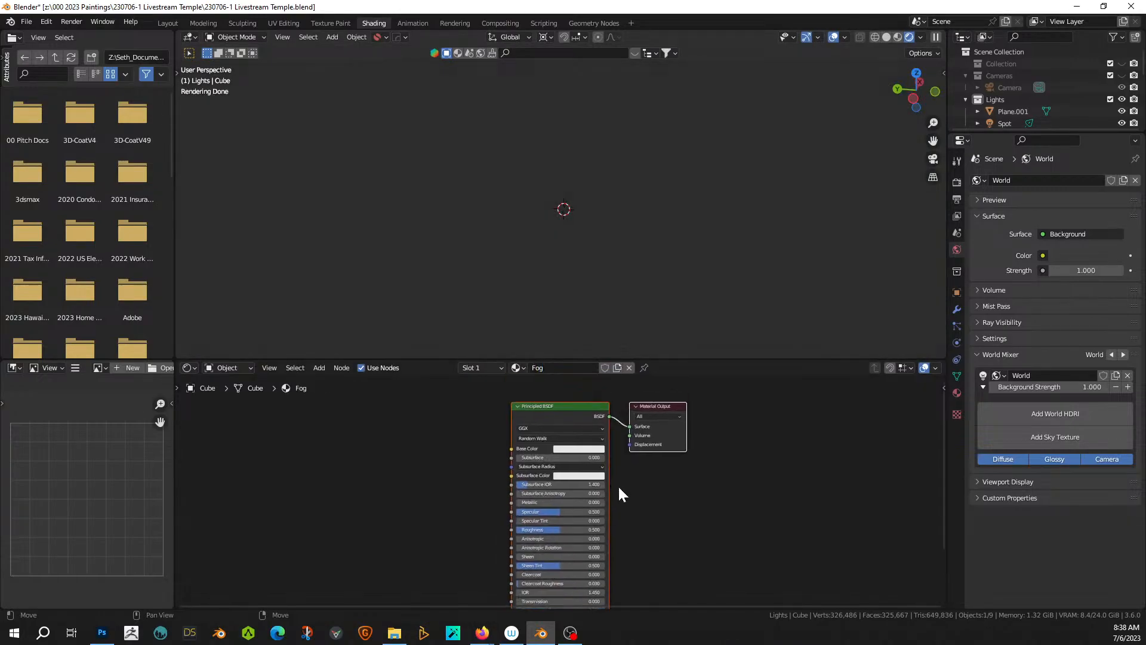
- Replace the Principled BSDF with a Volume Scatter node connected to the Material Output's Volume input
left_click(564, 404)
key("x")
key("shift+a")
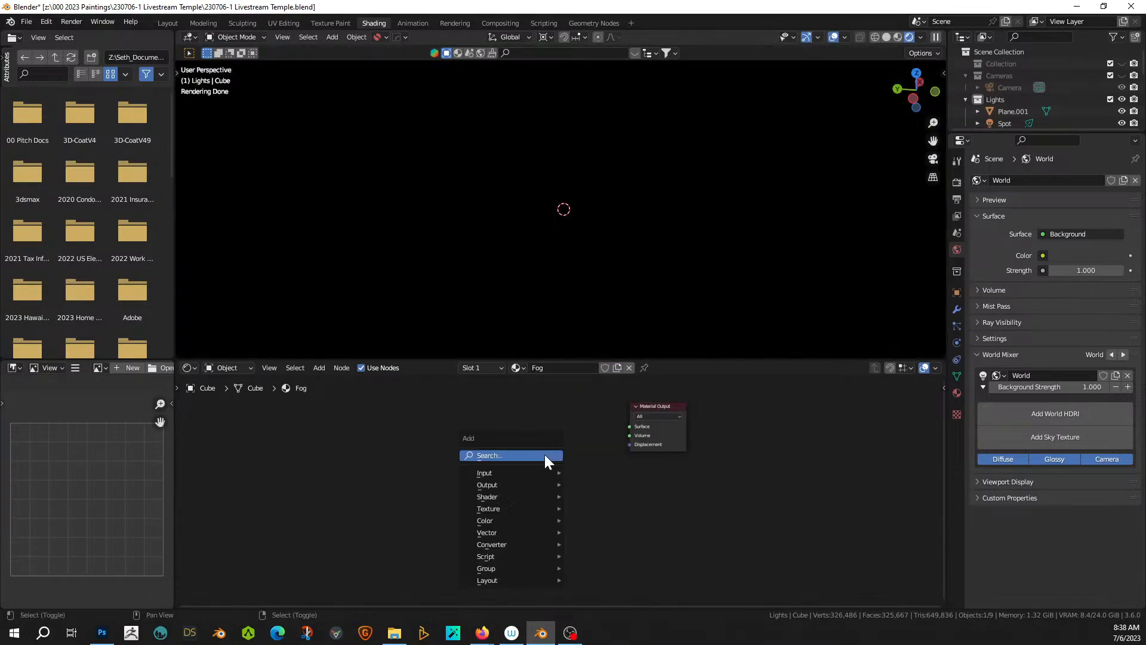
type("sca")
key("Return")
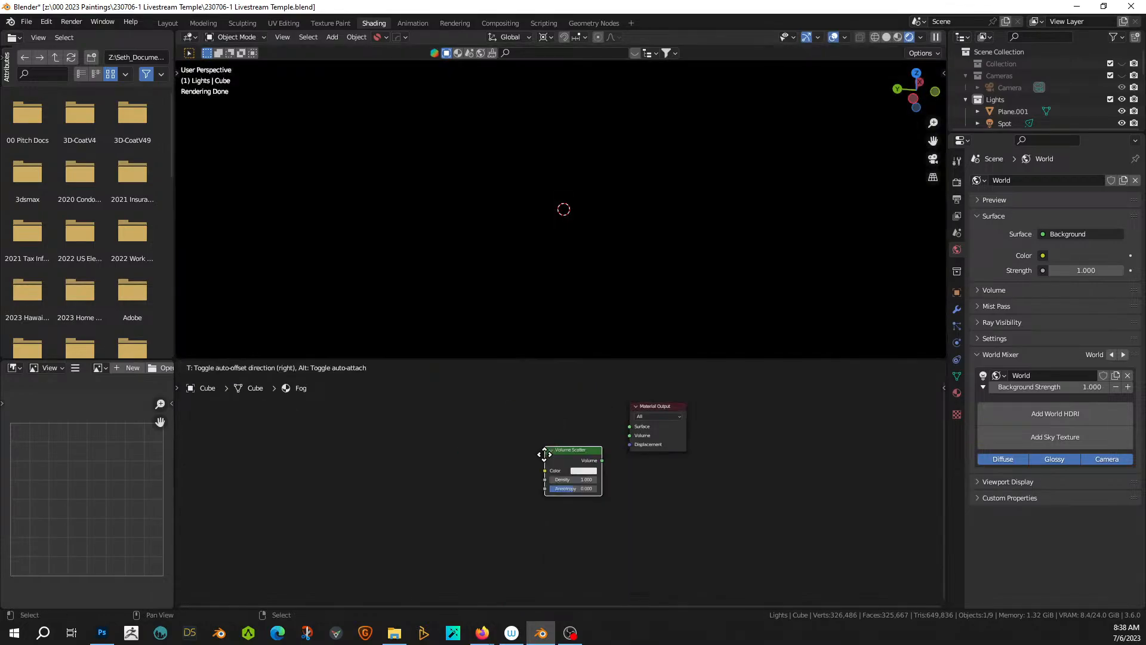
left_click(499, 434)
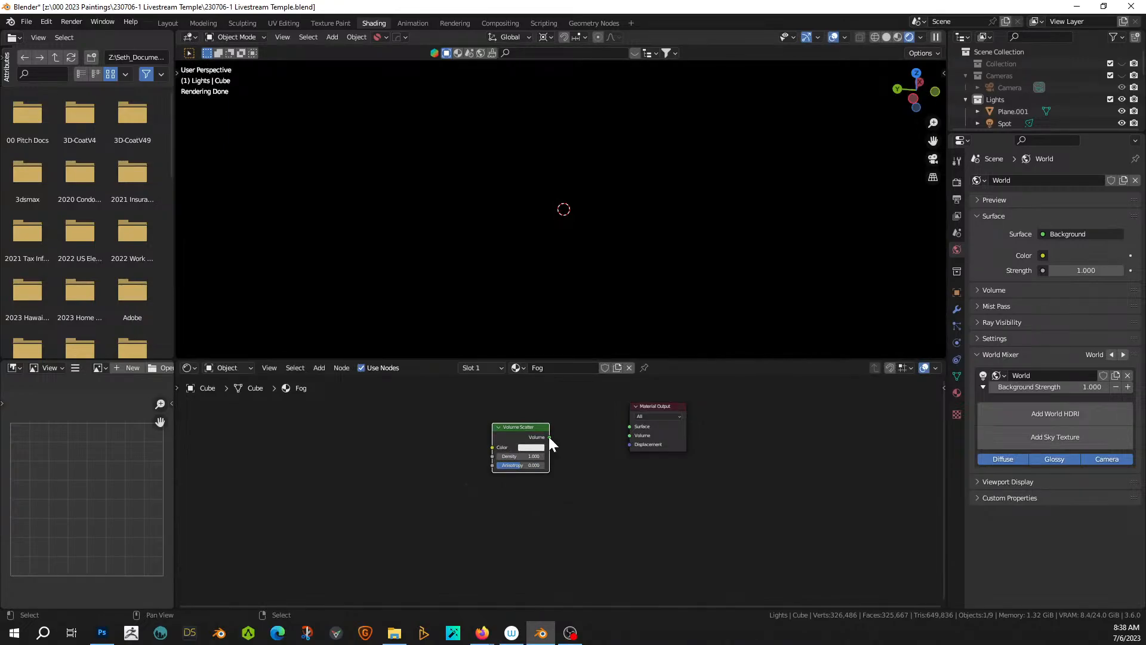
left_click_drag(629, 435, 632, 435)
- Set the Volume Scatter density to 0.003 and anisotropy to 0.25
scroll(571, 457, "up", 2)
scroll(555, 455, "up", 1)
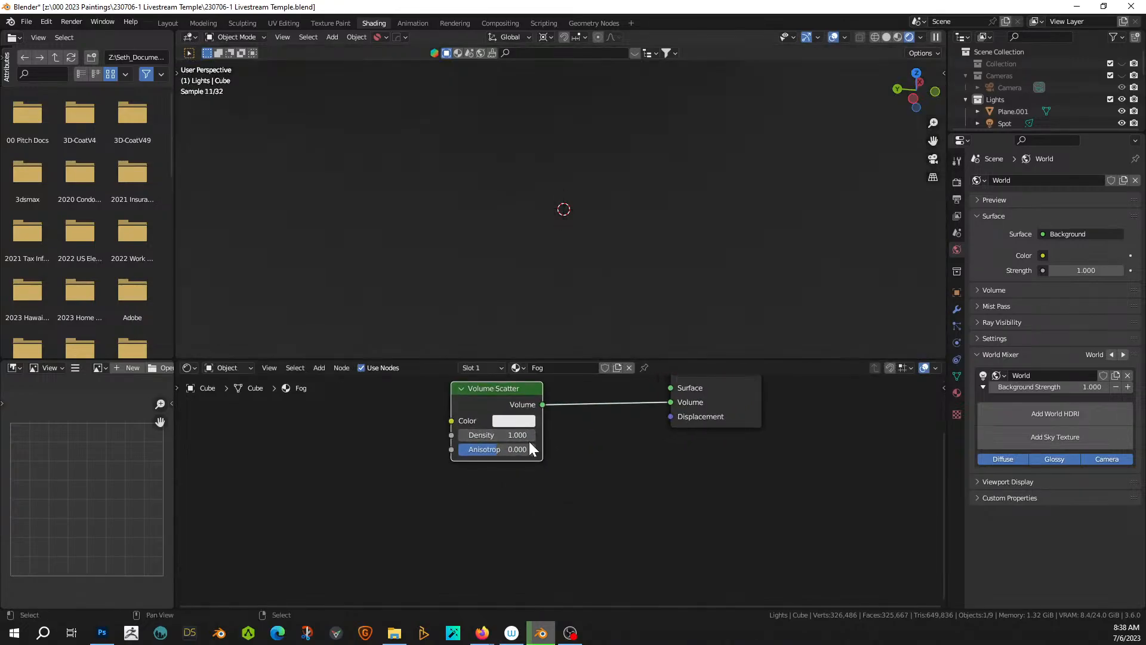
left_click(526, 437)
type("0.003")
key("Return")
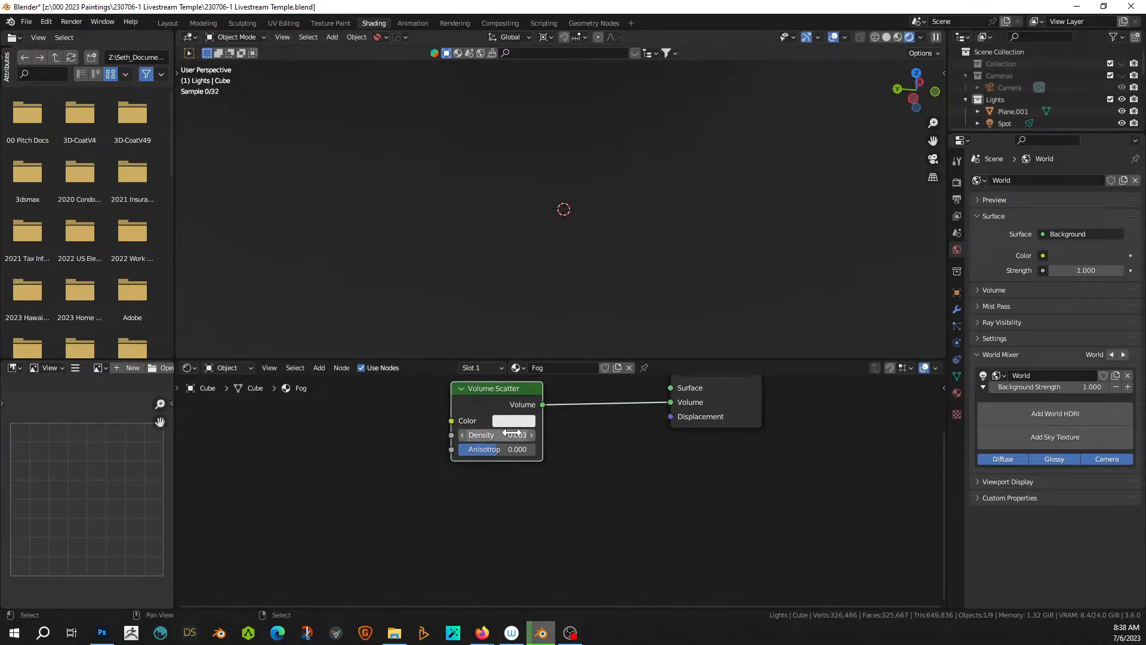
left_click(513, 449)
type("0.25")
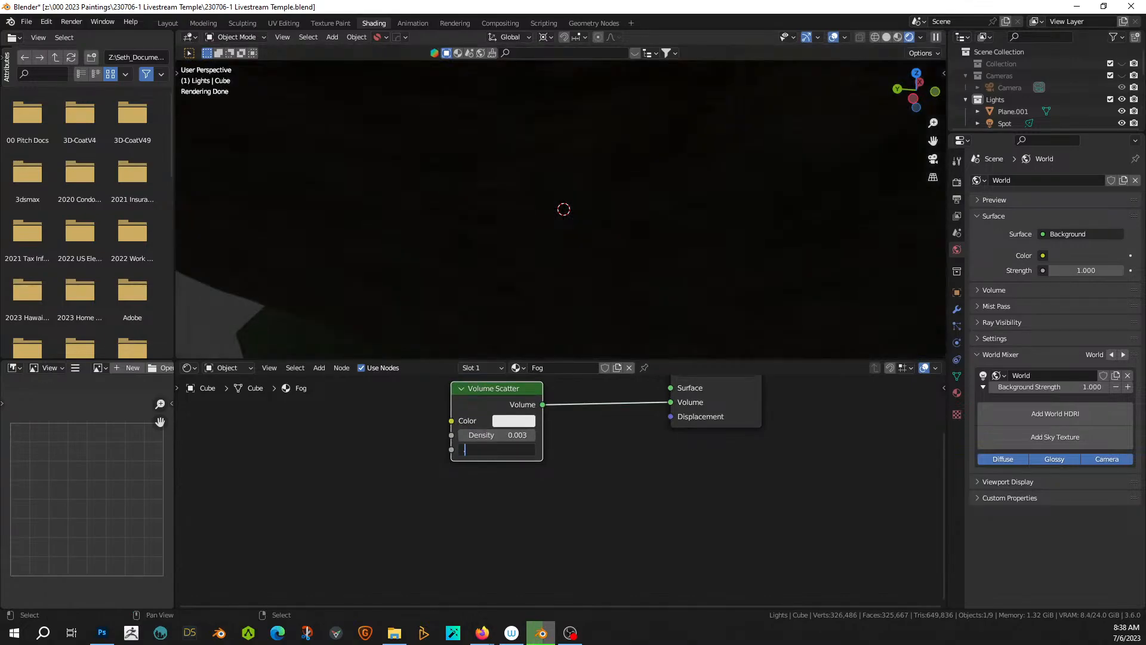
key("Return")
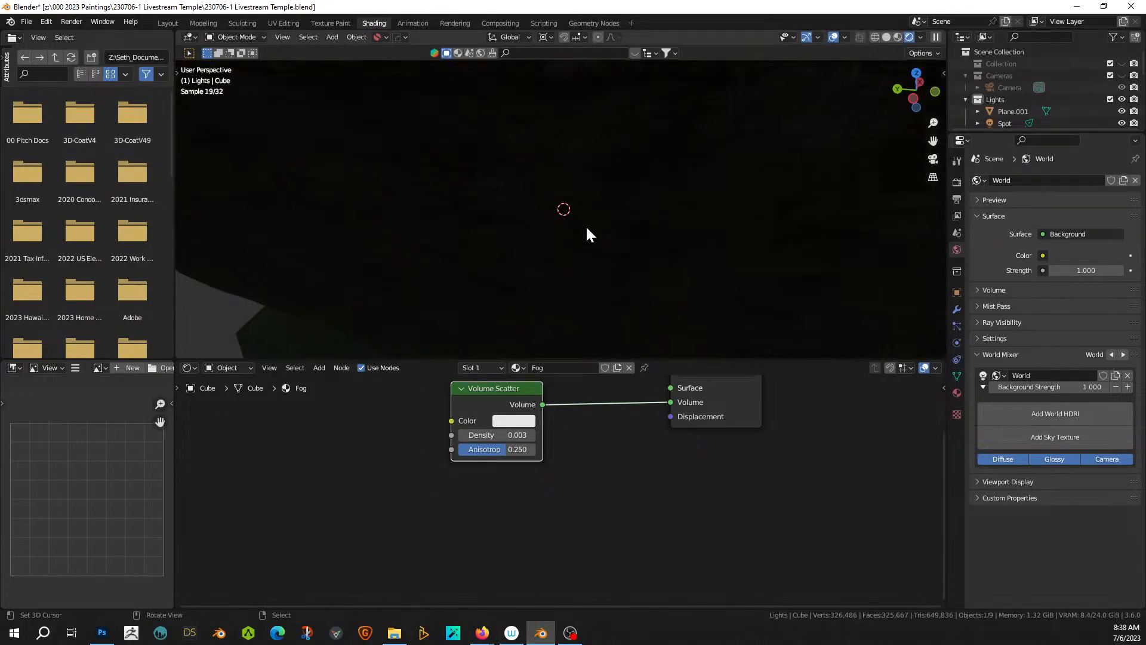
- Examine the rendered fog around the temple through the camera and inspect the water streams on the temple's top up close
key("KP_0")
scroll(647, 204, "up", 2)
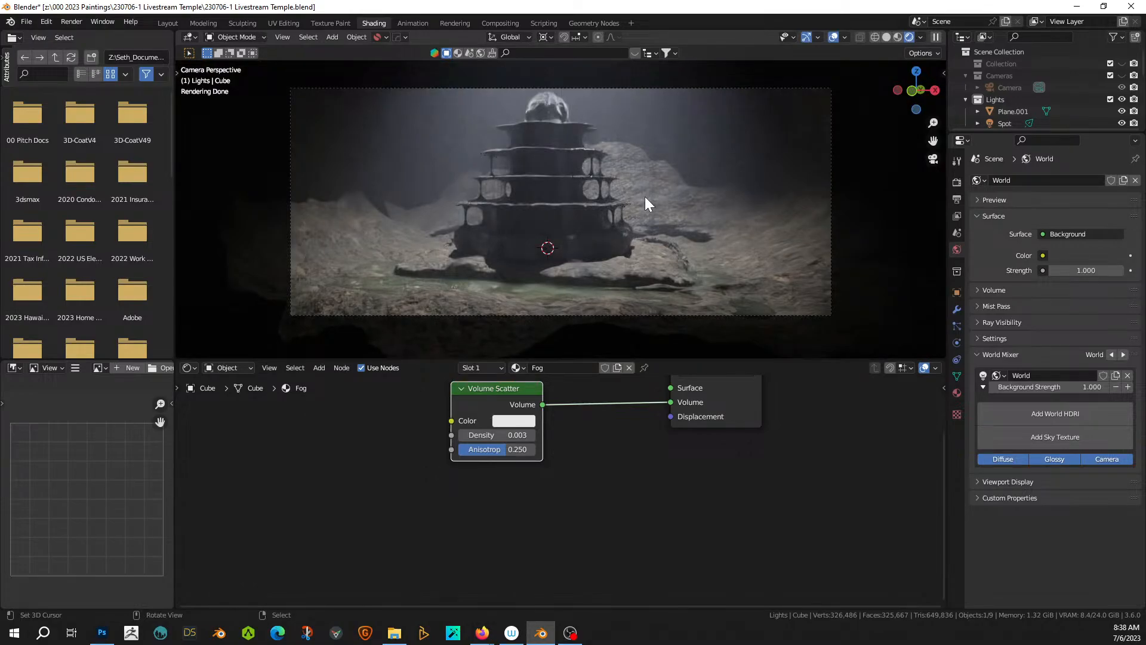
scroll(646, 193, "up", 2)
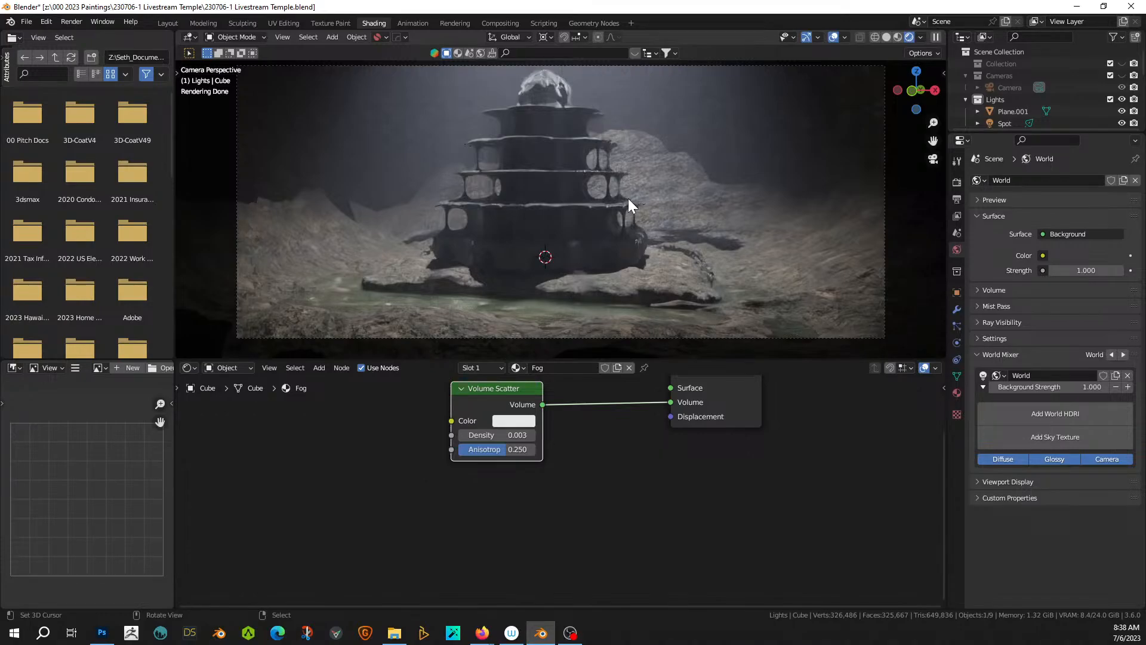
scroll(677, 179, "up", 1)
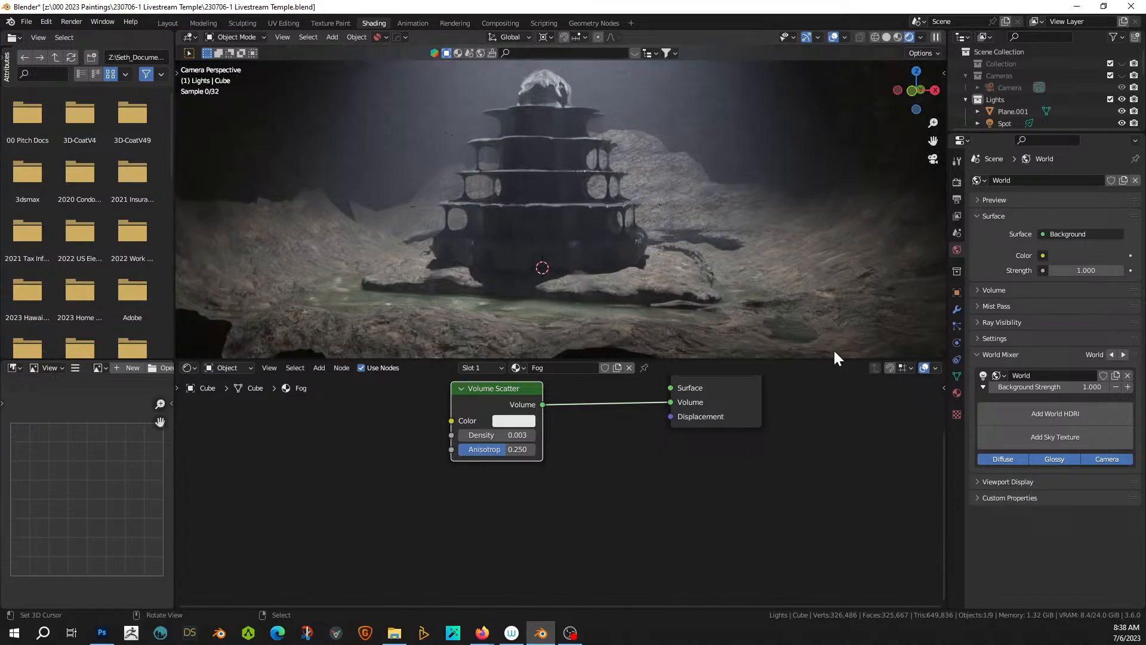
scroll(593, 232, "down", 2)
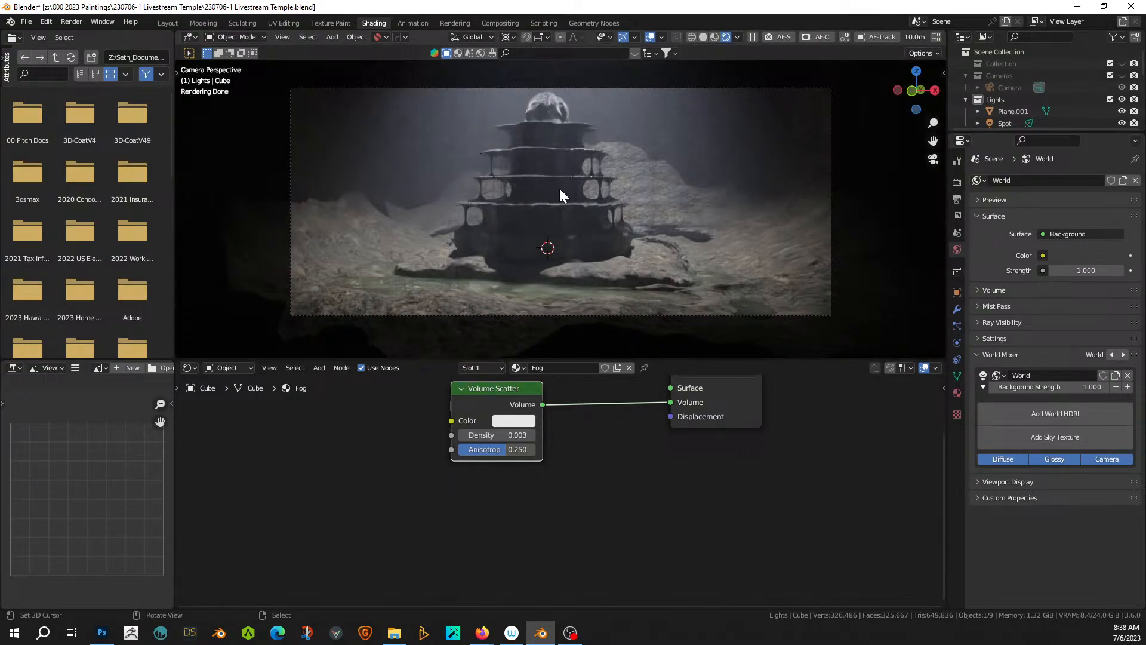
middle_click_drag(561, 188, 589, 203)
left_click(512, 83)
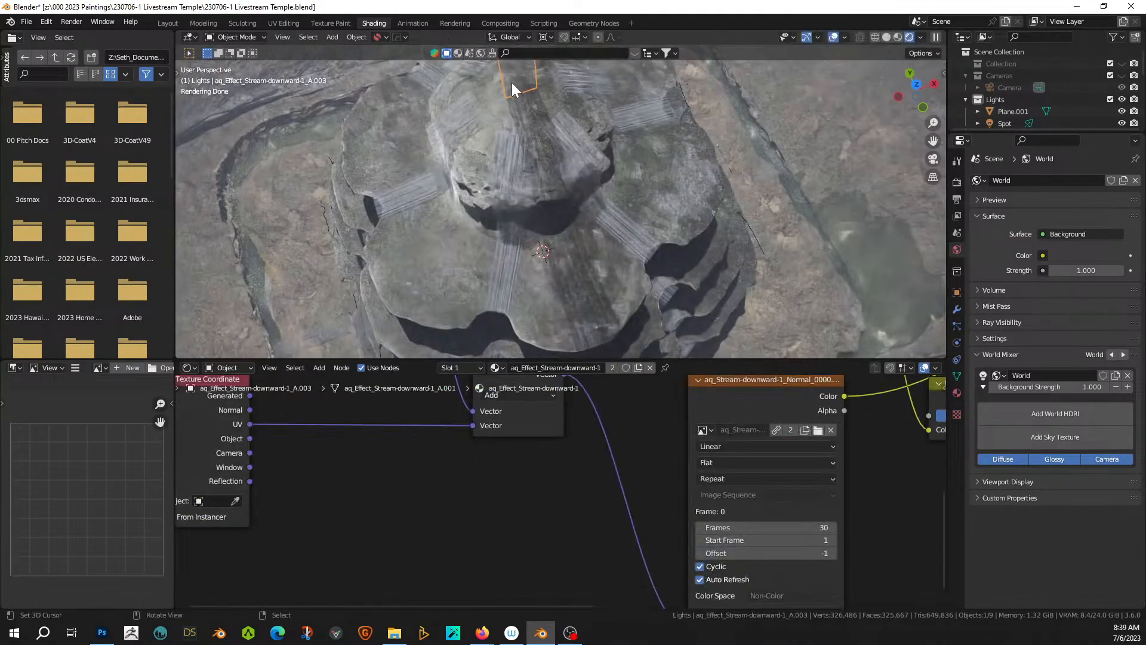
scroll(540, 137, "up", 3)
scroll(544, 146, "up", 3)
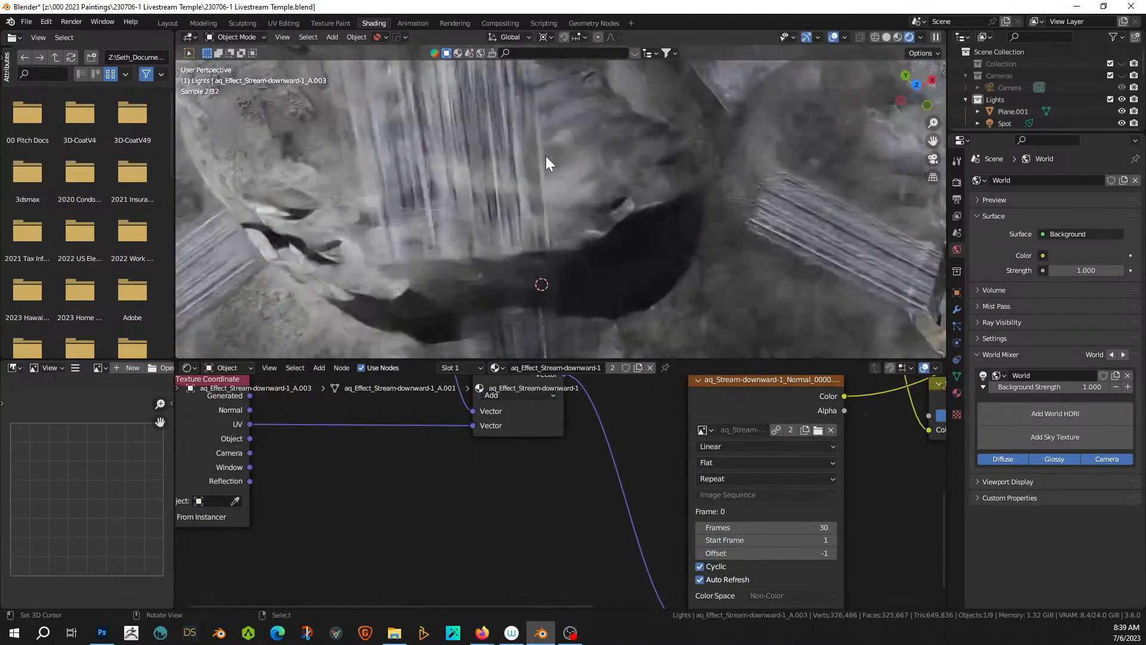
middle_click_drag(546, 163, 506, 85)
scroll(572, 154, "down", 5)
key("KP_0")
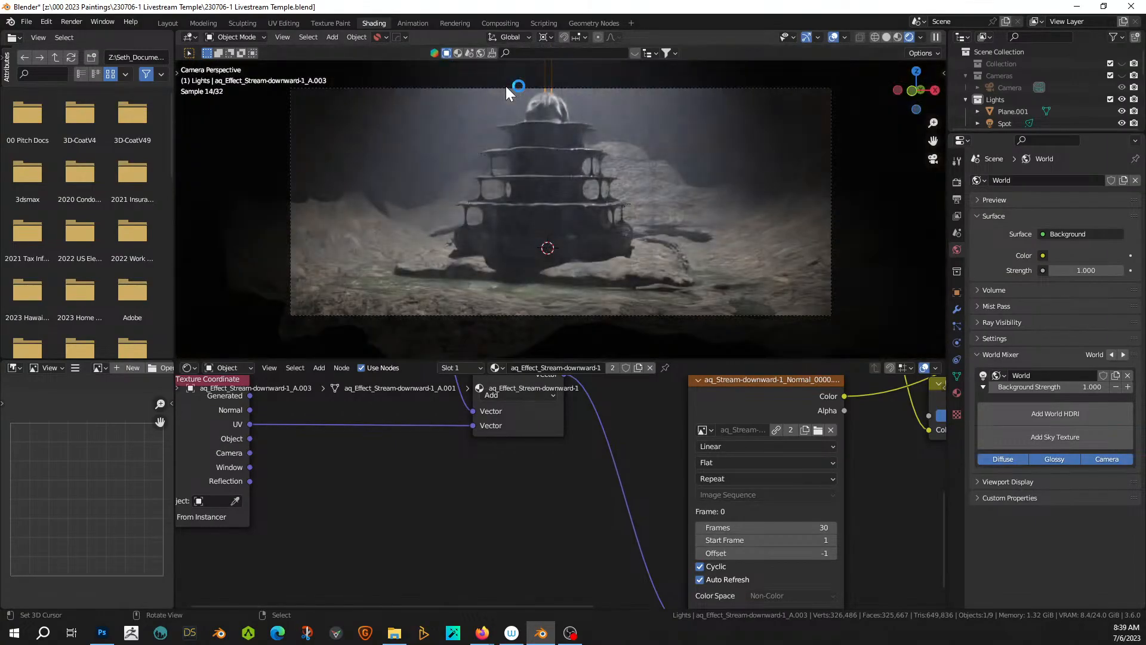
left_click(699, 135)
scroll(624, 162, "up", 3)
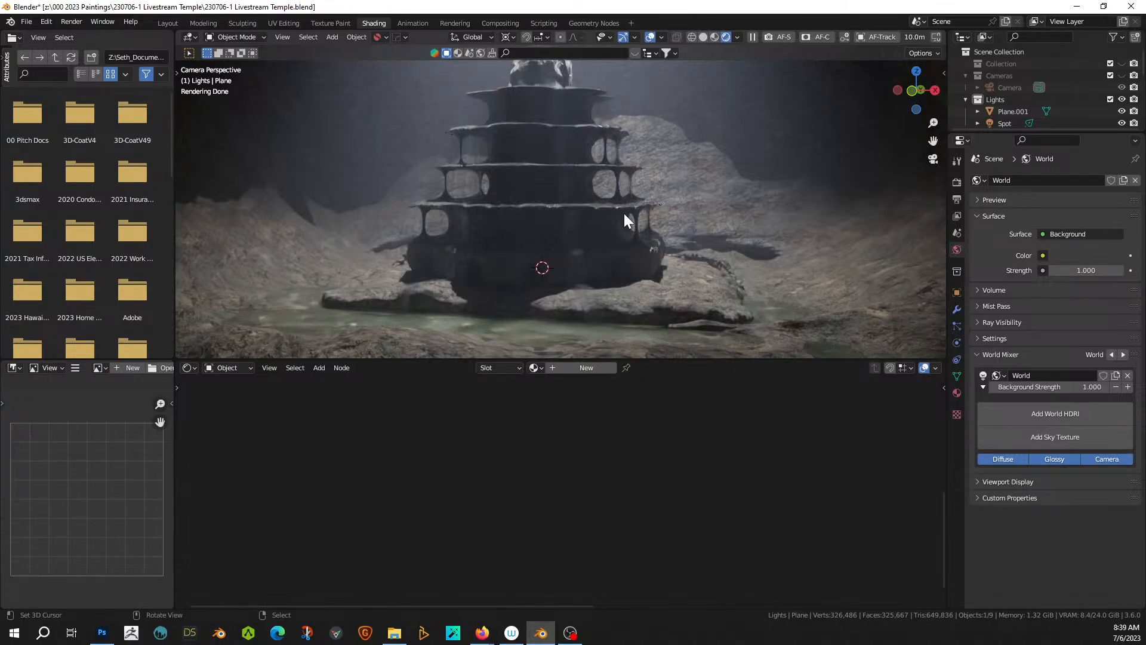
key("Home")
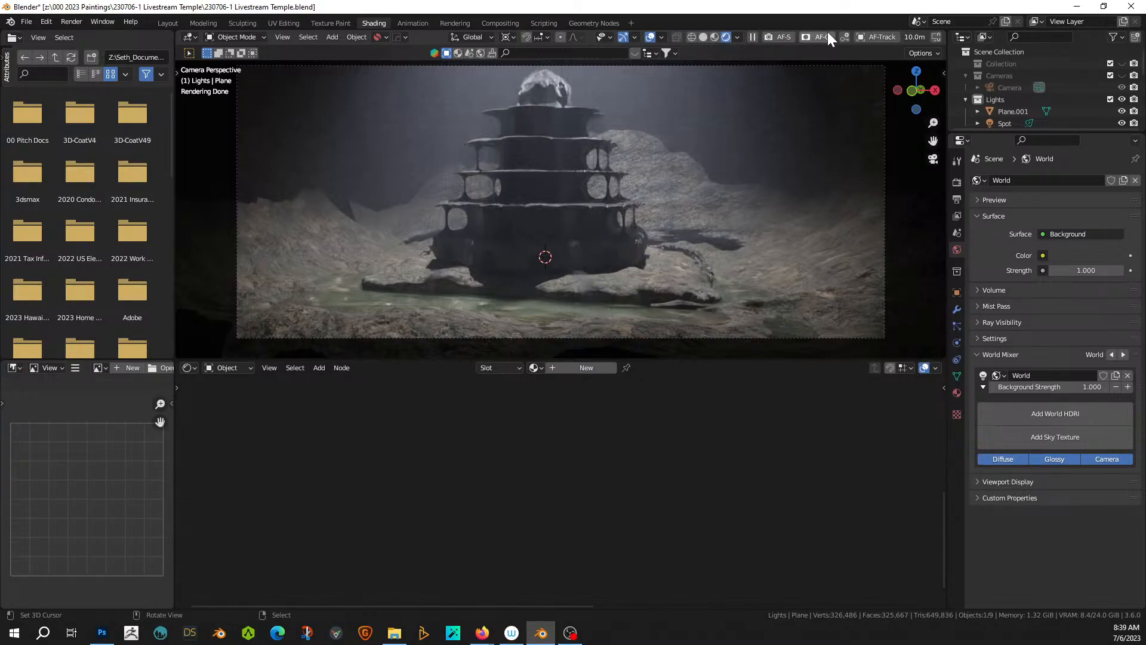
- Switch the viewport to solid shading, unhide the HumGen collection and select the HG_Body figure
left_click(706, 38)
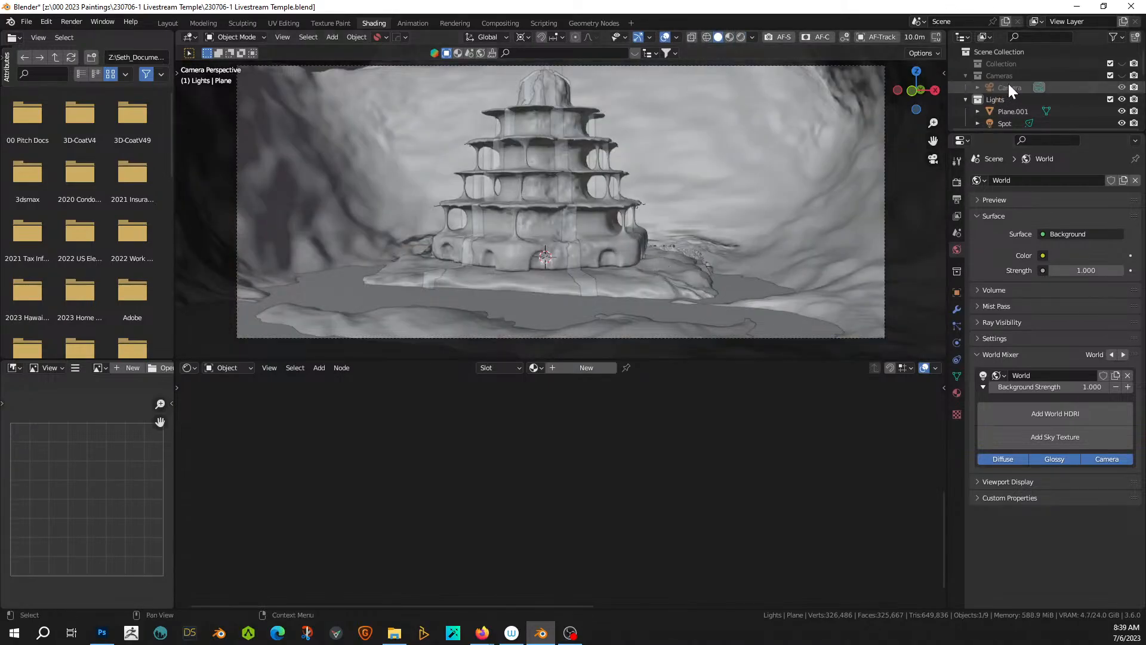
scroll(1010, 87, "down", 4)
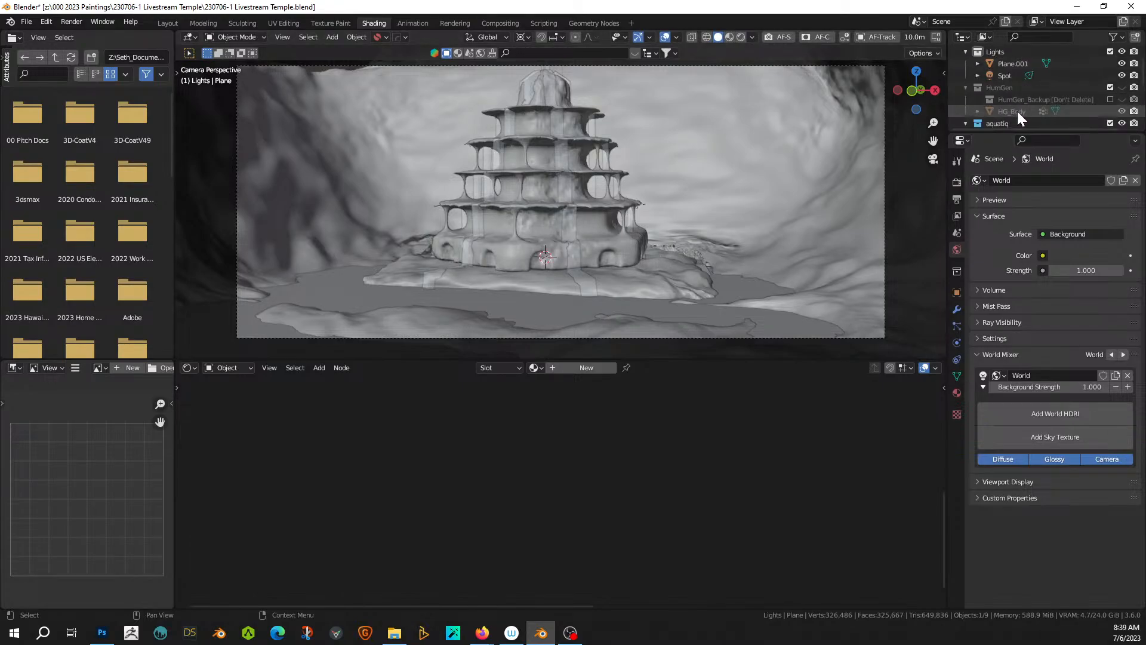
left_click(1123, 88)
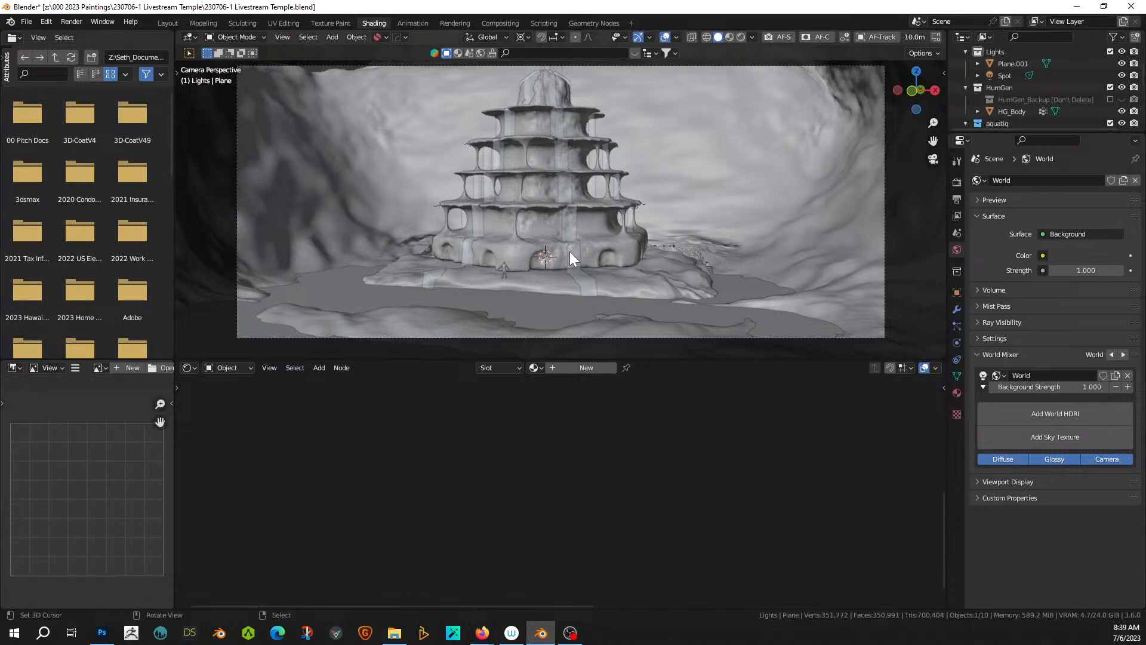
left_click(504, 272)
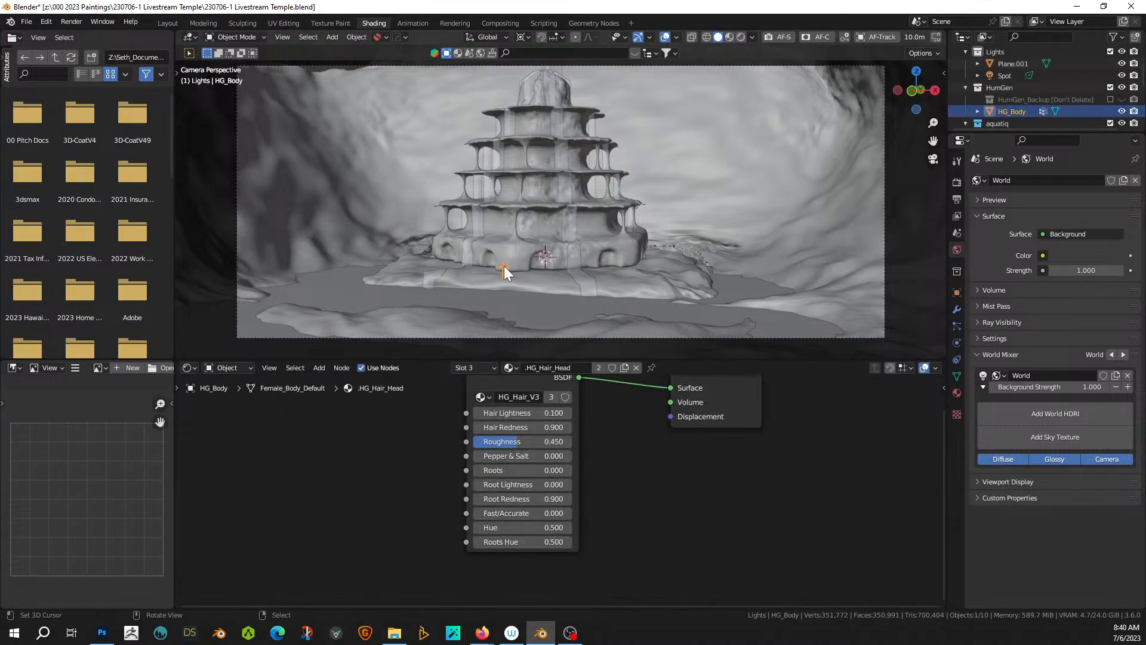
- Delete the HumGen collection together with everything in it, including the human figure
key("KP_Decimal")
middle_click_drag(506, 266, 592, 277)
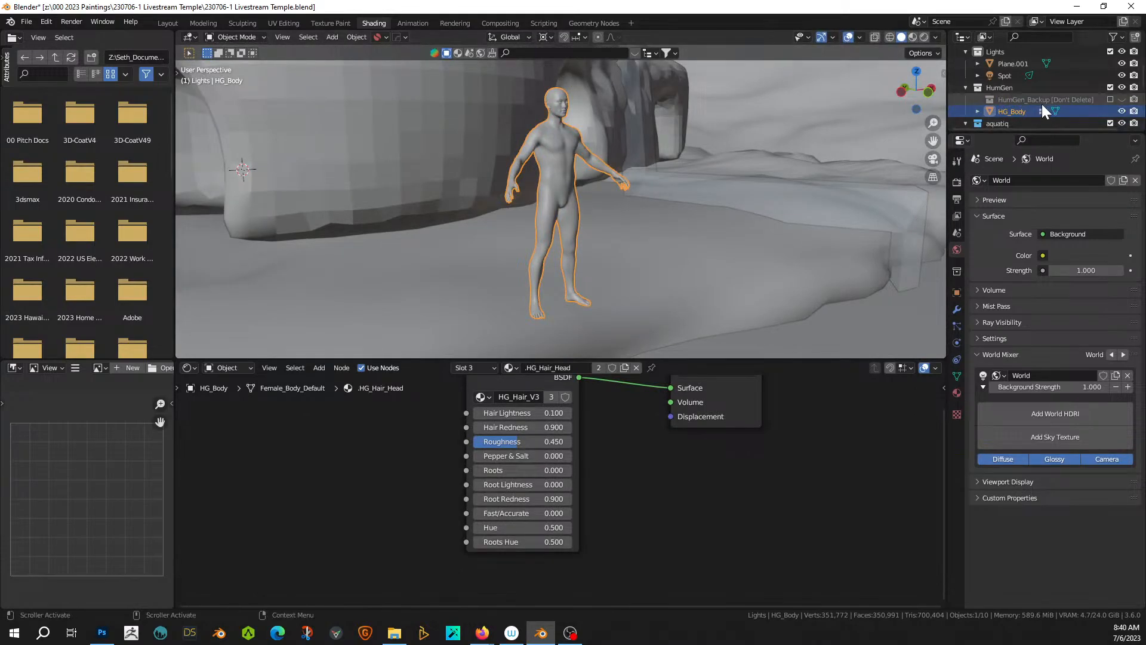
right_click(1013, 88)
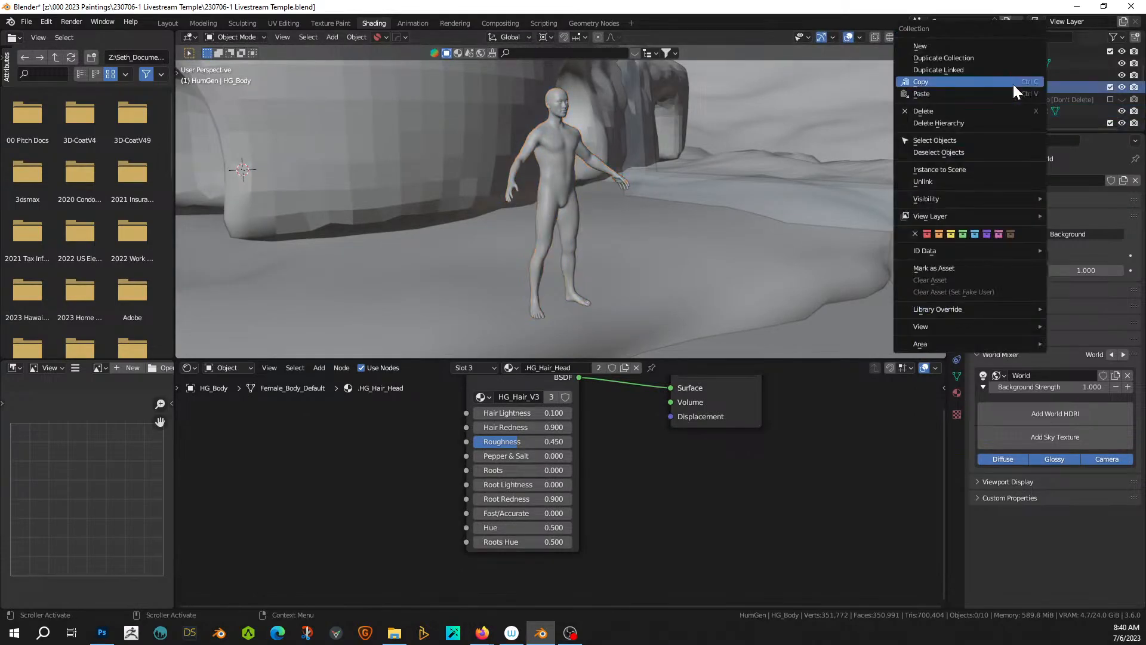
left_click(949, 124)
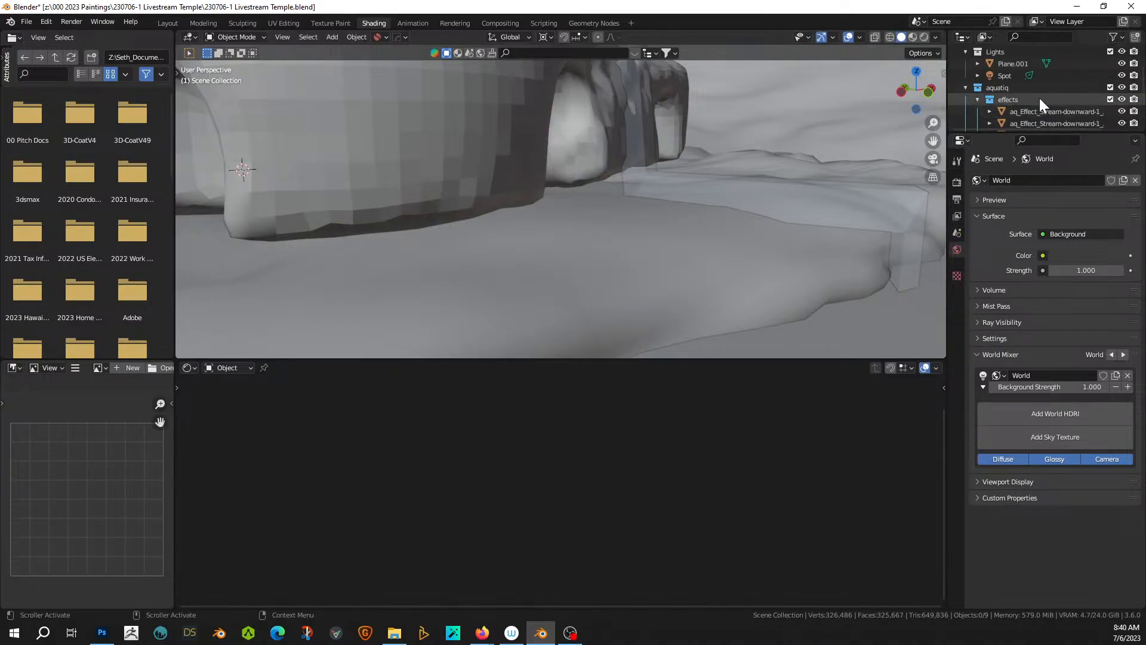
- Save the temple scene file under its current name
middle_click_drag(805, 170, 514, 49)
scroll(530, 228, "down", 5)
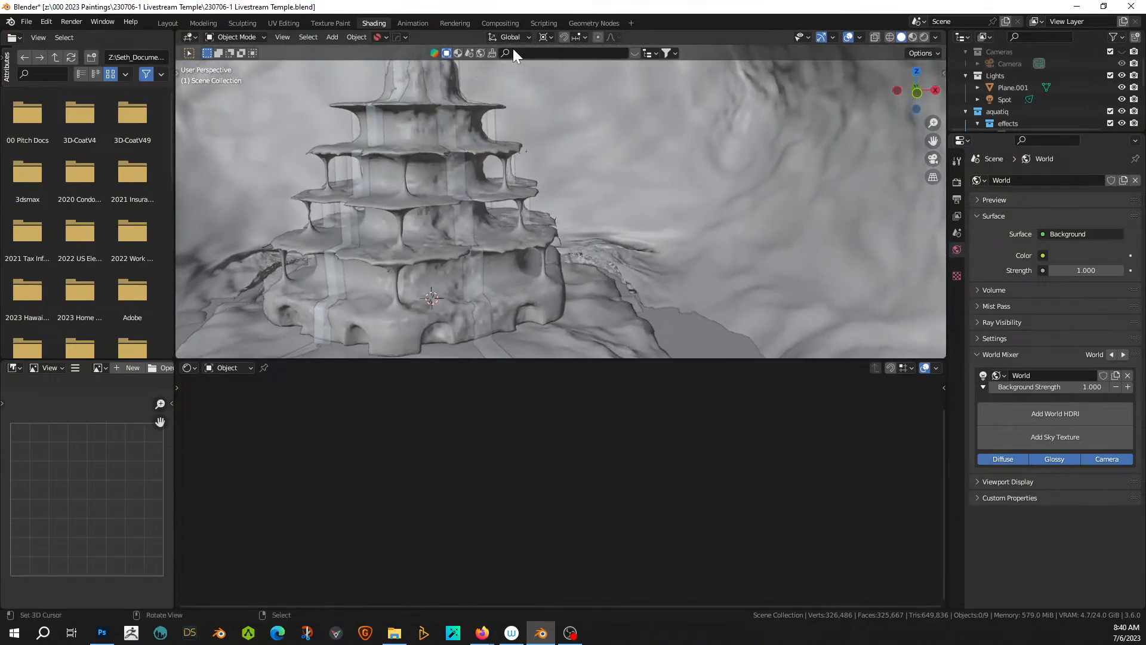
scroll(541, 188, "up", 3)
scroll(541, 188, "down", 3)
middle_click_drag(541, 187, 557, 132)
middle_click_drag(524, 159, 522, 206)
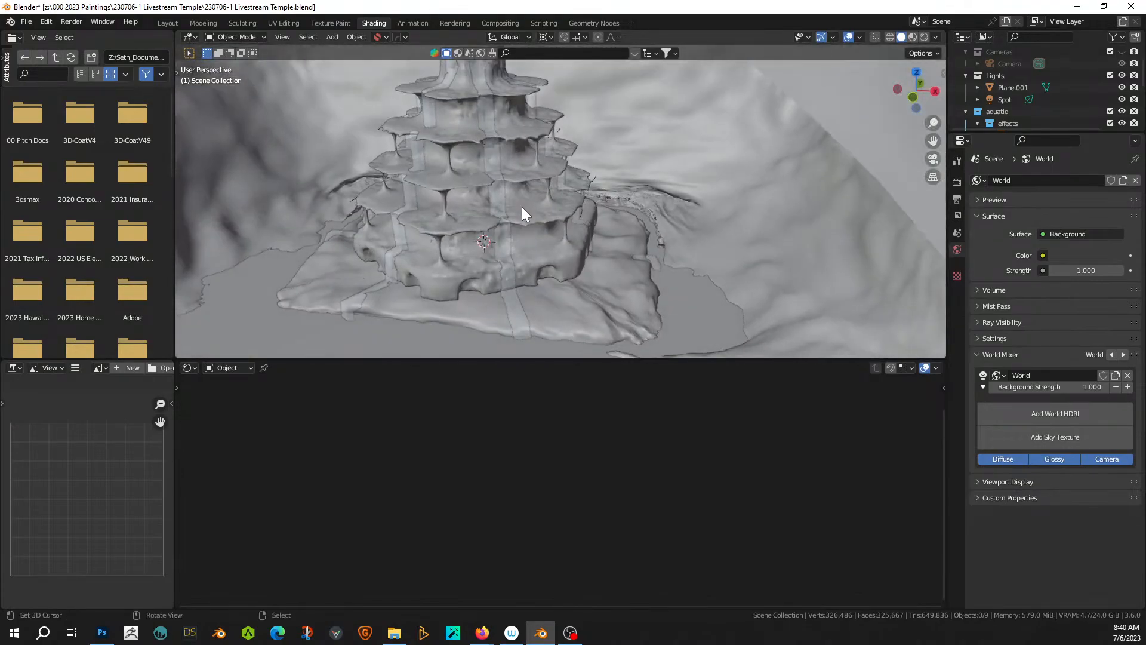
key("ctrl+s")
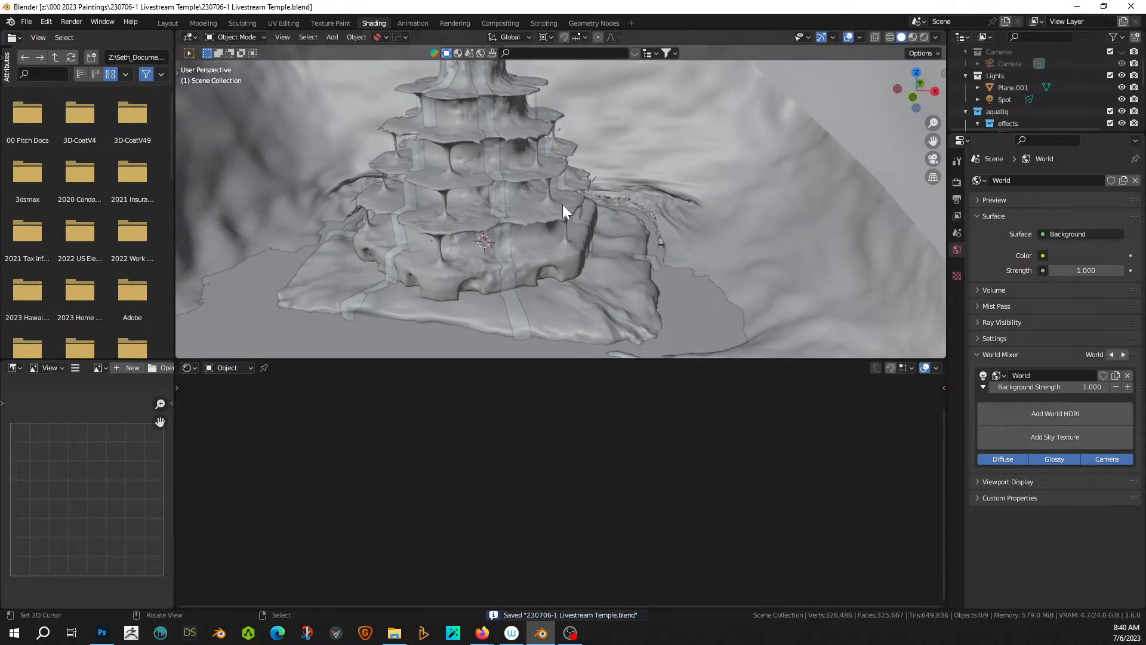
- Launch a second Blender instance while keeping the temple scene open
scroll(564, 213, "up", 8)
middle_click_drag(571, 207, 621, 195)
scroll(621, 195, "up", 6)
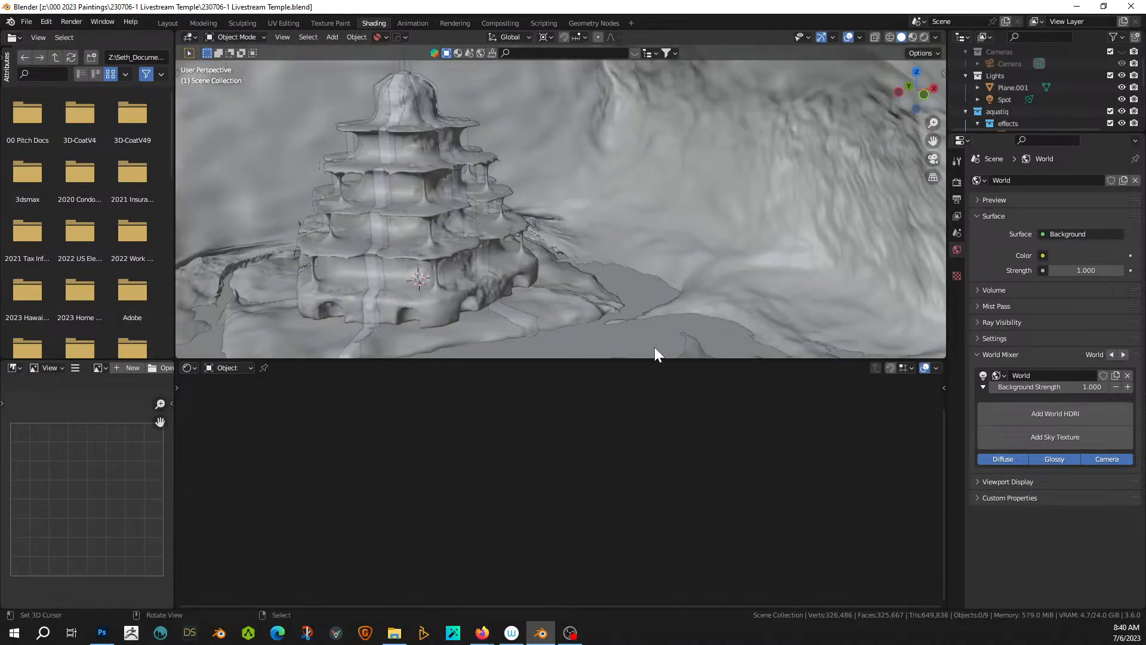
right_click(547, 638)
left_click(511, 565)
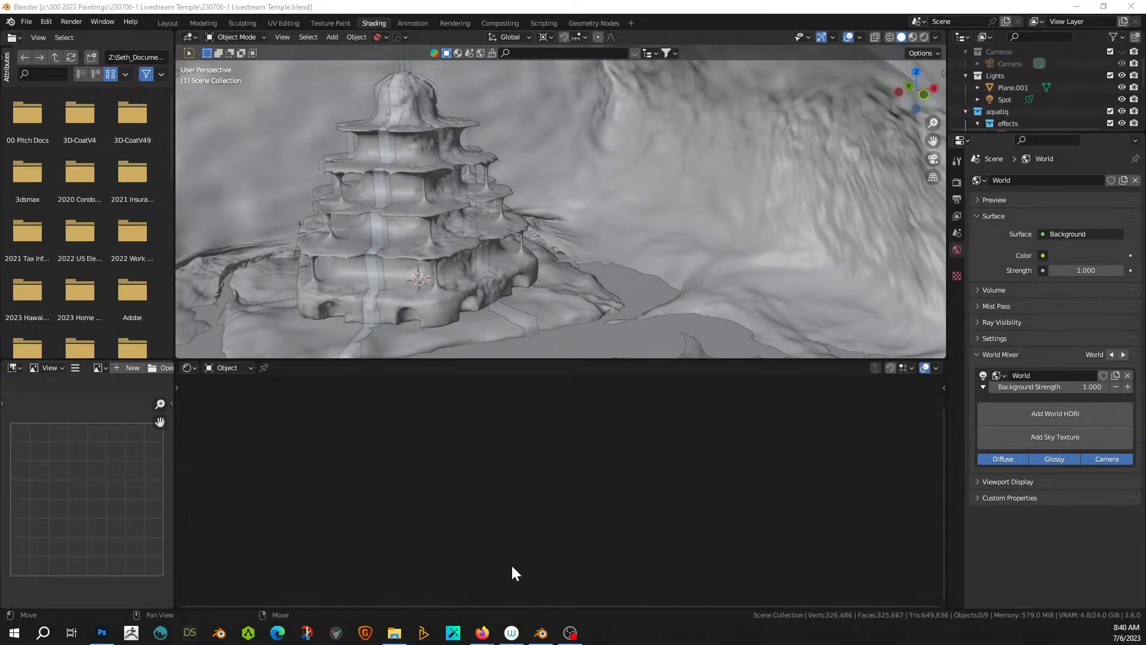
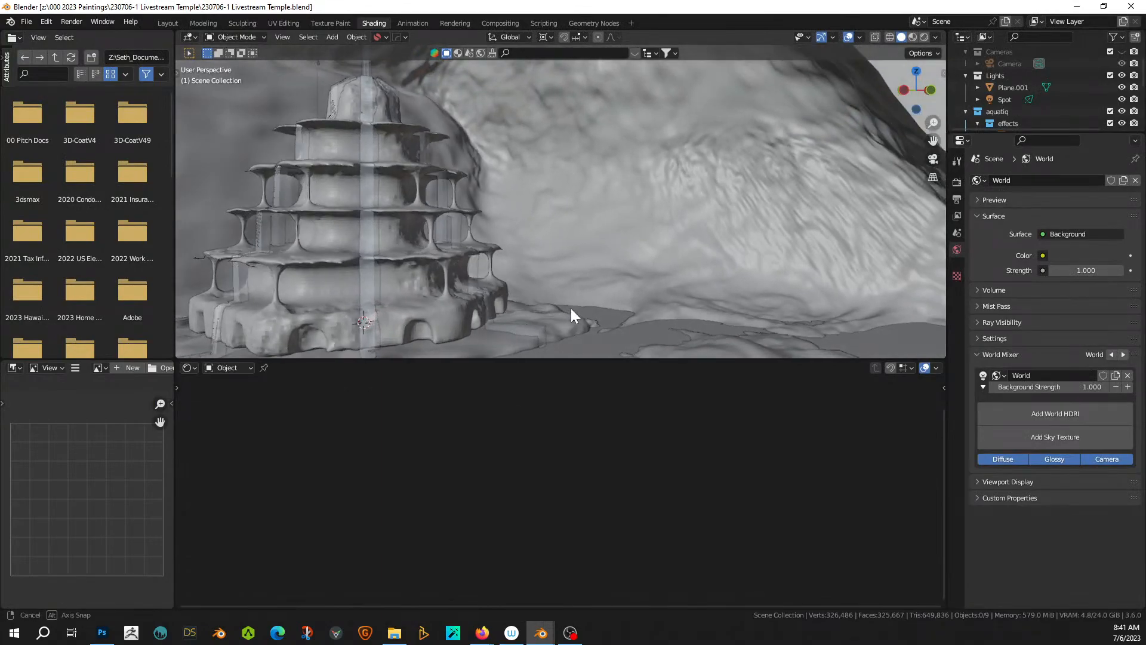
- Place the 3D cursor on the water surface just in front of the temple's rock base
scroll(568, 336, "up", 2)
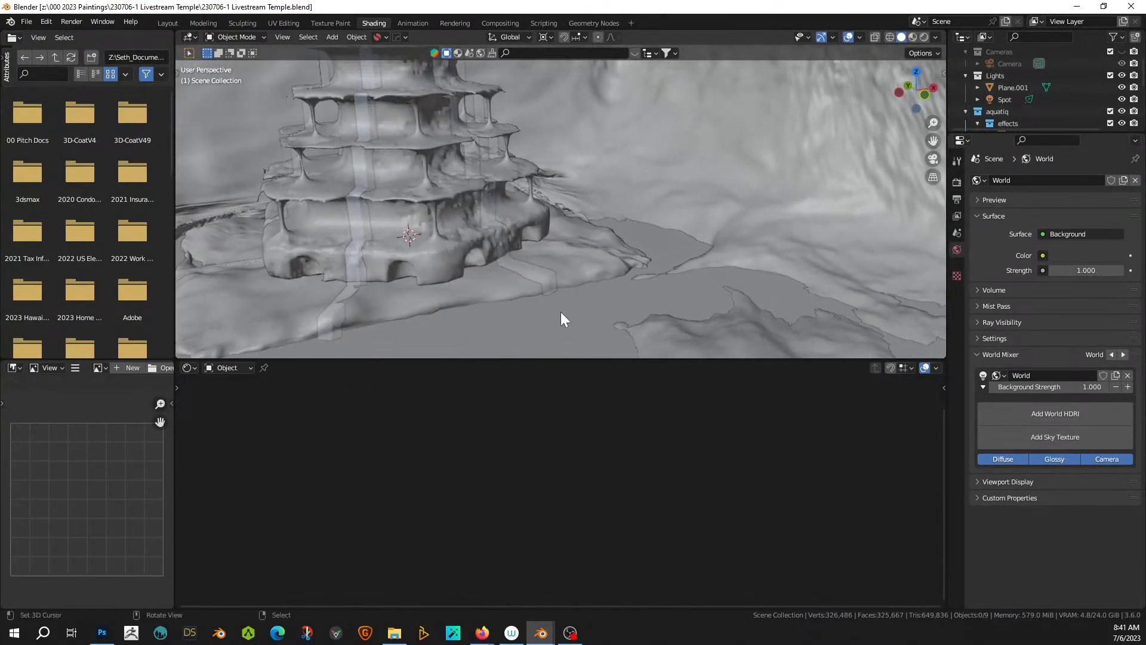
middle_click_drag(561, 312, 562, 305)
right_click(539, 311, "shift")
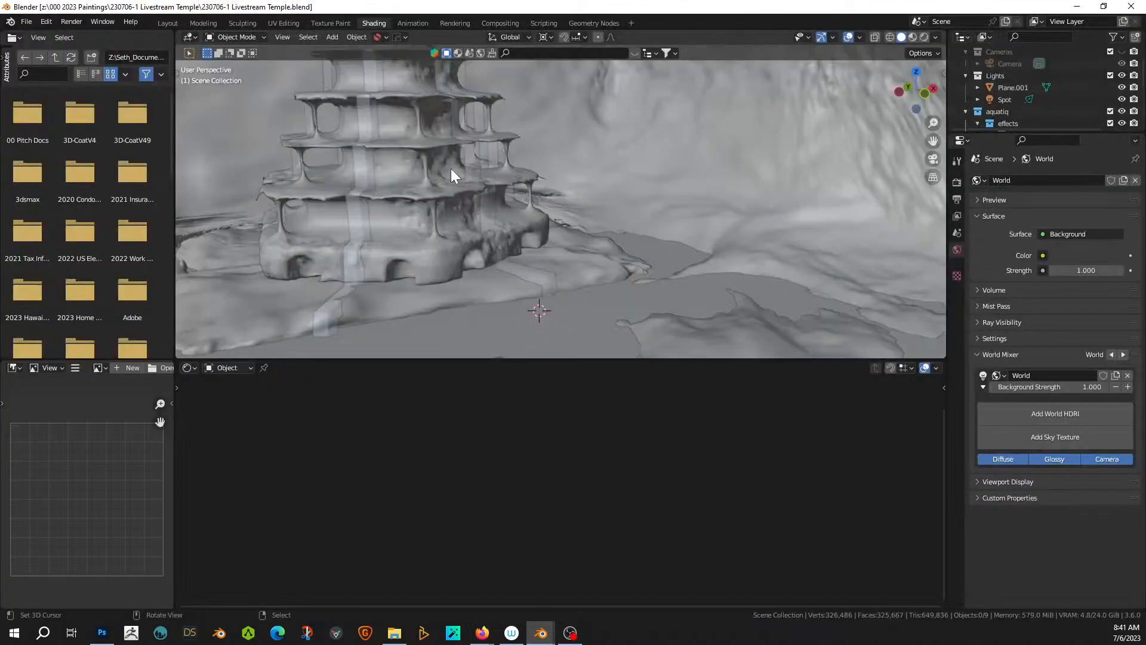
middle_click_drag(489, 296, 449, 284)
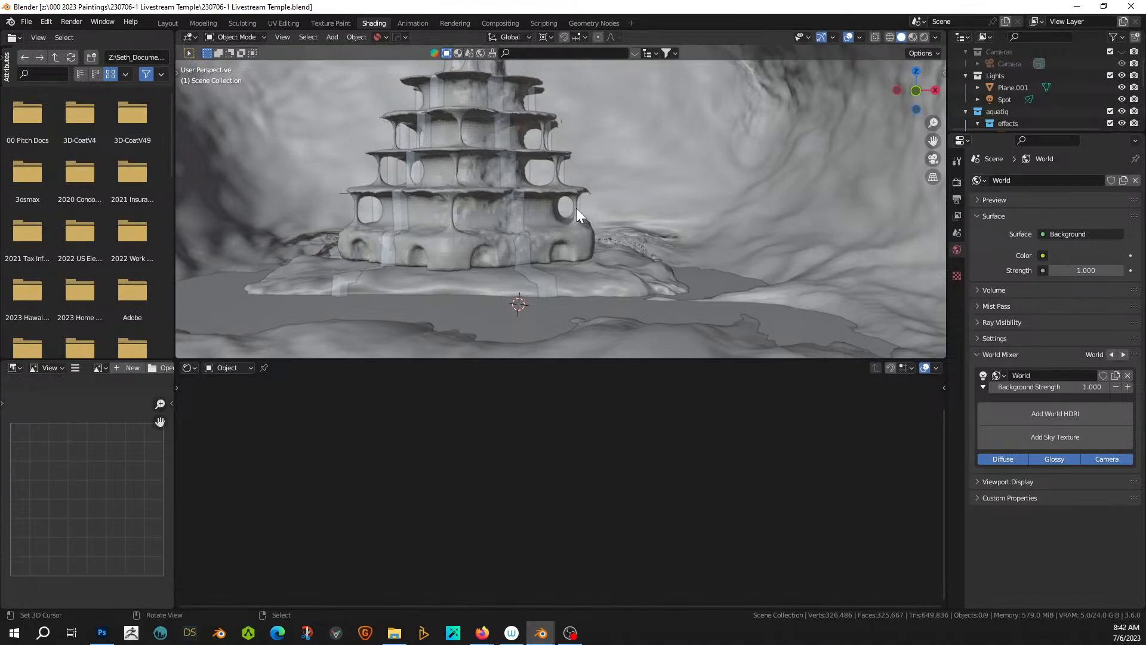
middle_click_drag(580, 343, 569, 306)
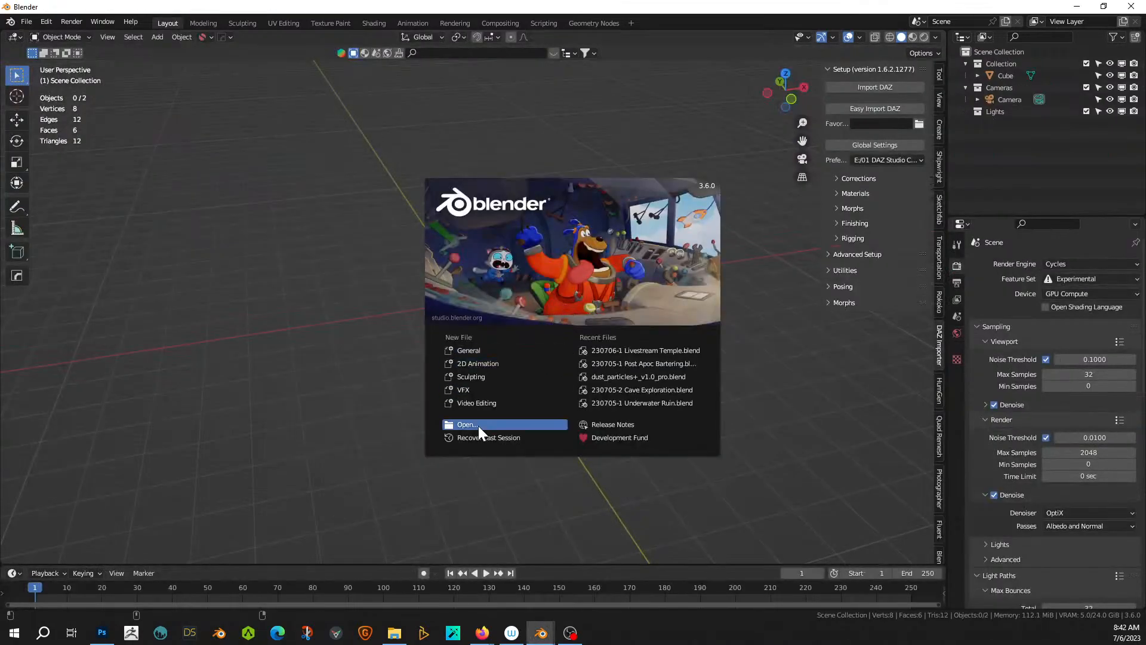
- In the new Blender instance, browse for a file to open in the 000 2023 Paintings folder, reversing the name sort order
left_click(479, 426)
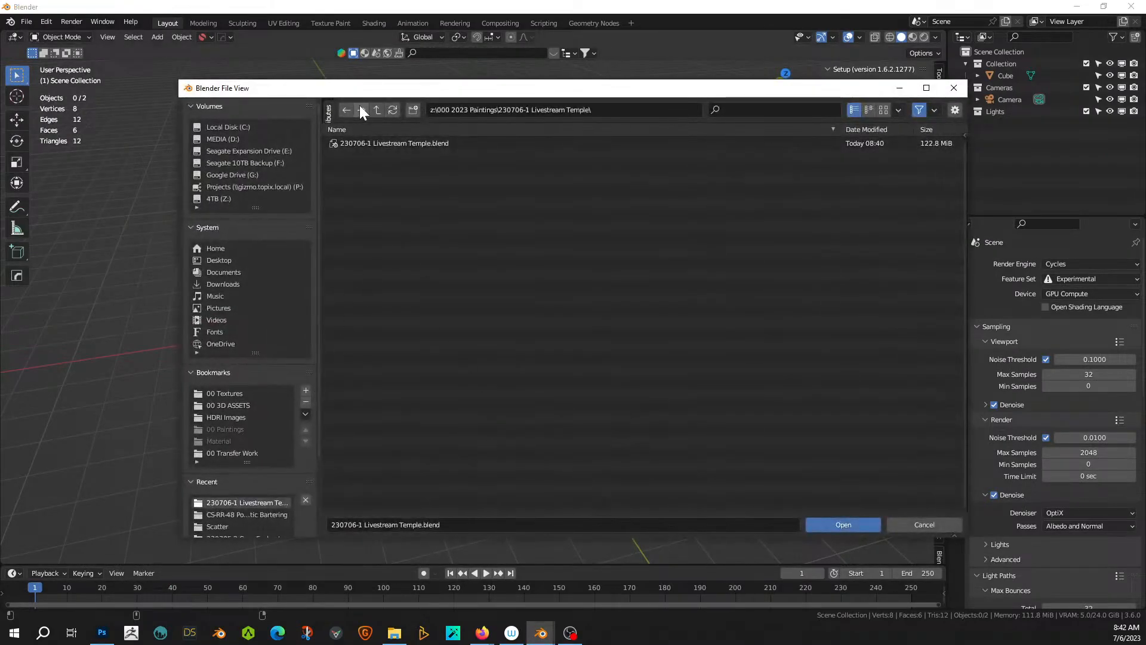
left_click(377, 110)
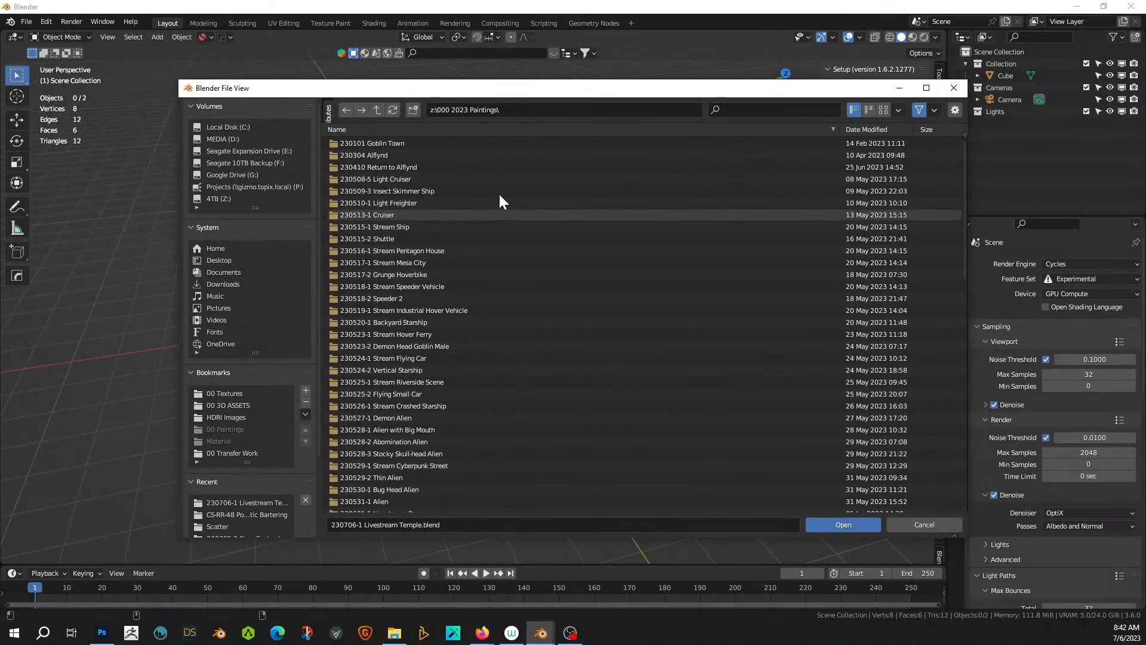
left_click(405, 129)
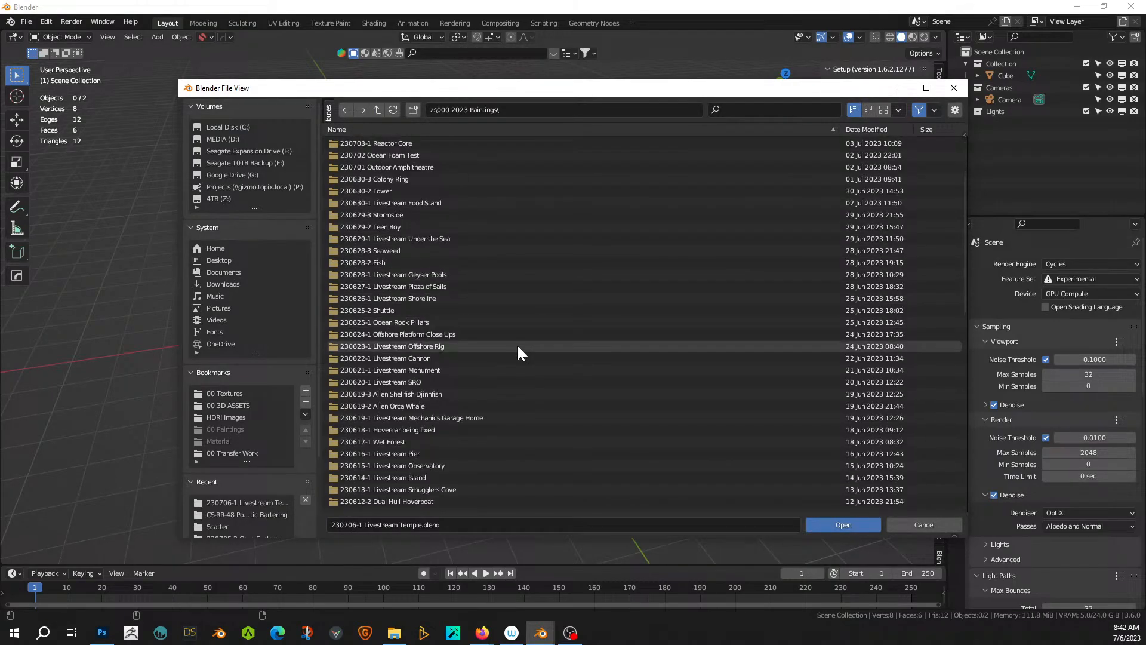
scroll(519, 348, "down", 5)
scroll(517, 346, "down", 2)
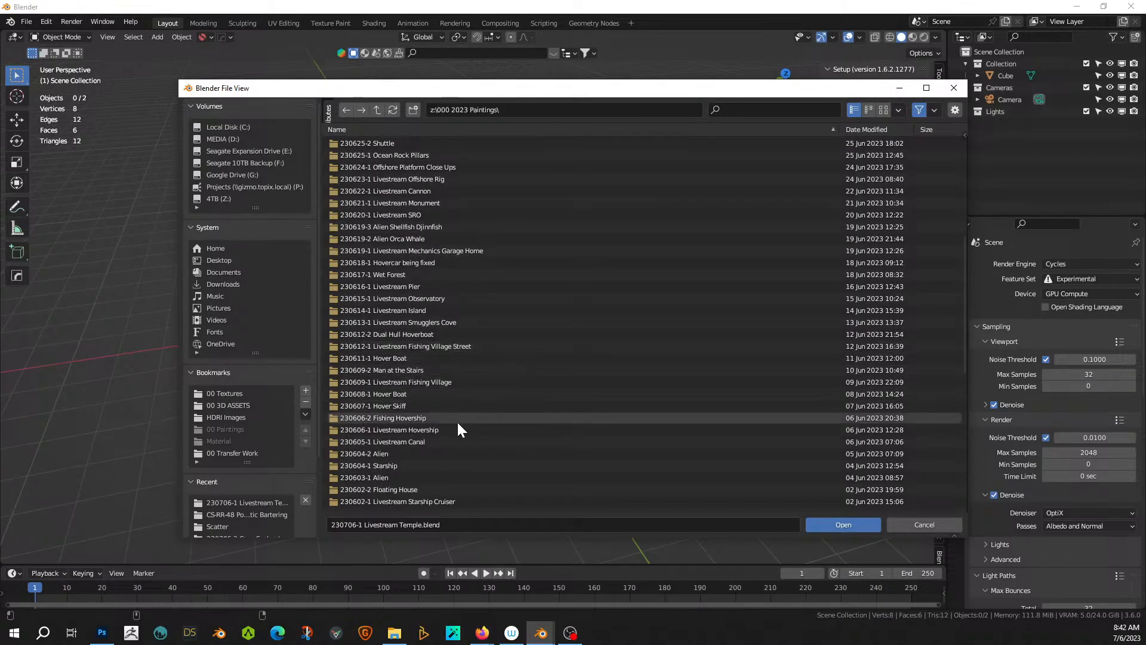
- Look into the 230611-1 Hover Boat folder and show its file as a thumbnail
left_click(406, 418)
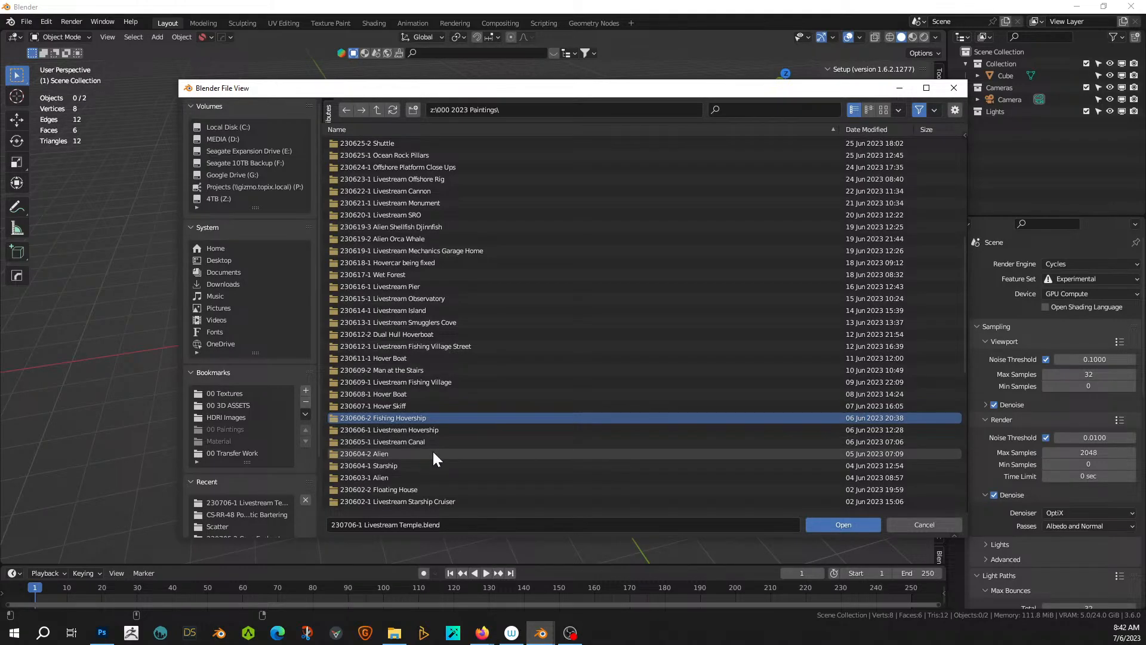
scroll(433, 450, "down", 1)
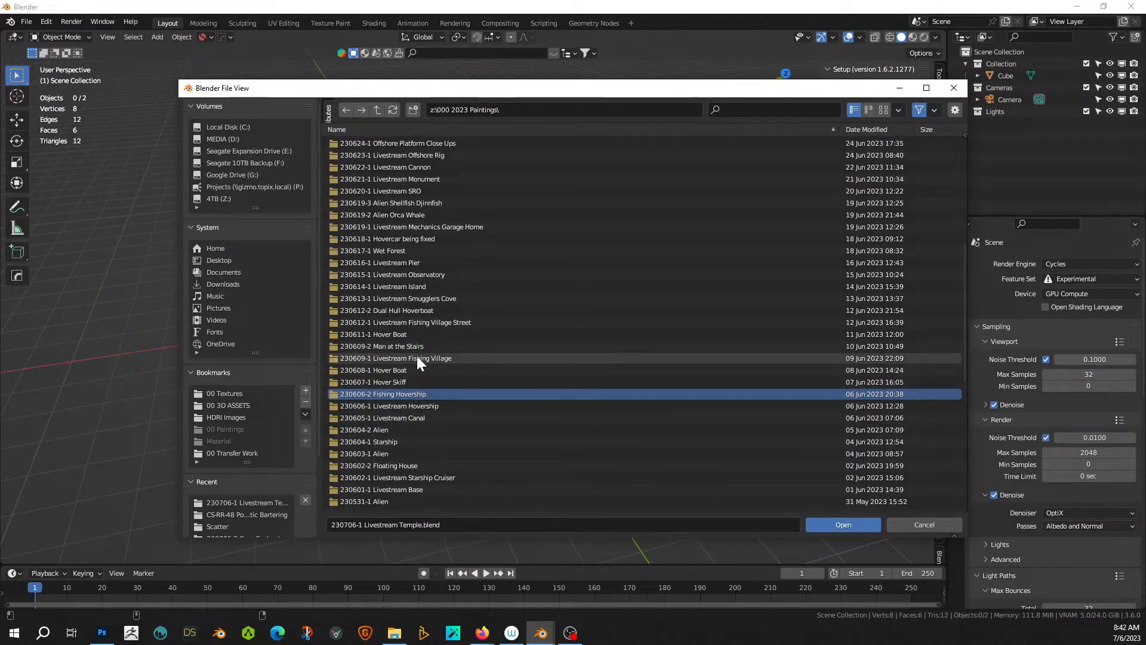
left_click(398, 335)
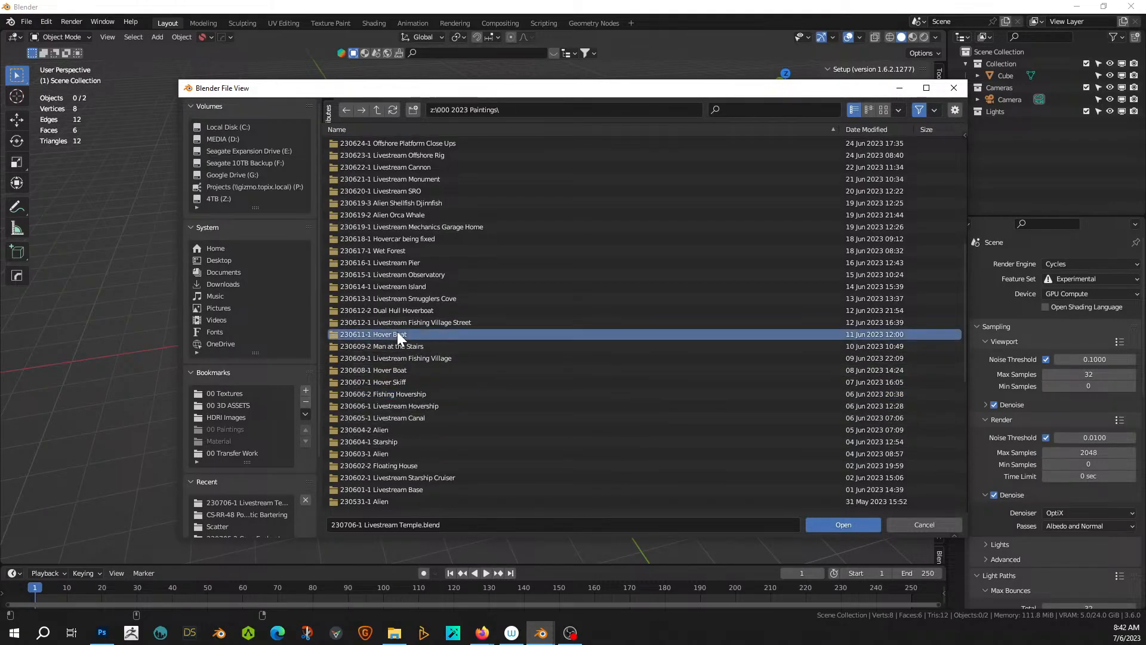
double_click(396, 332)
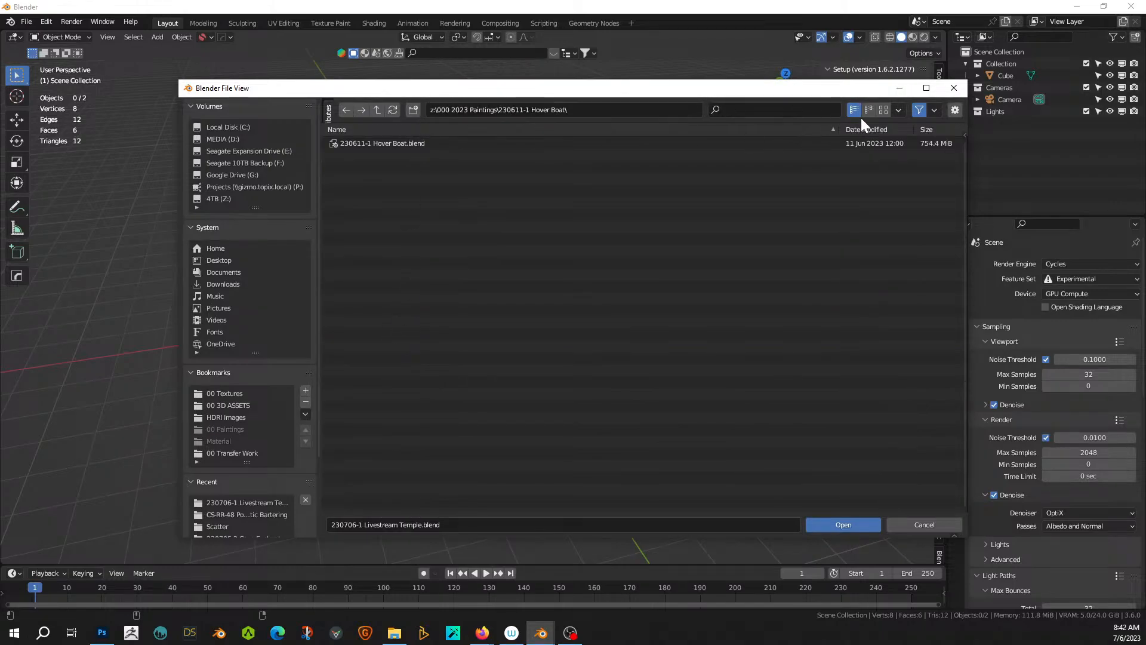
left_click(888, 110)
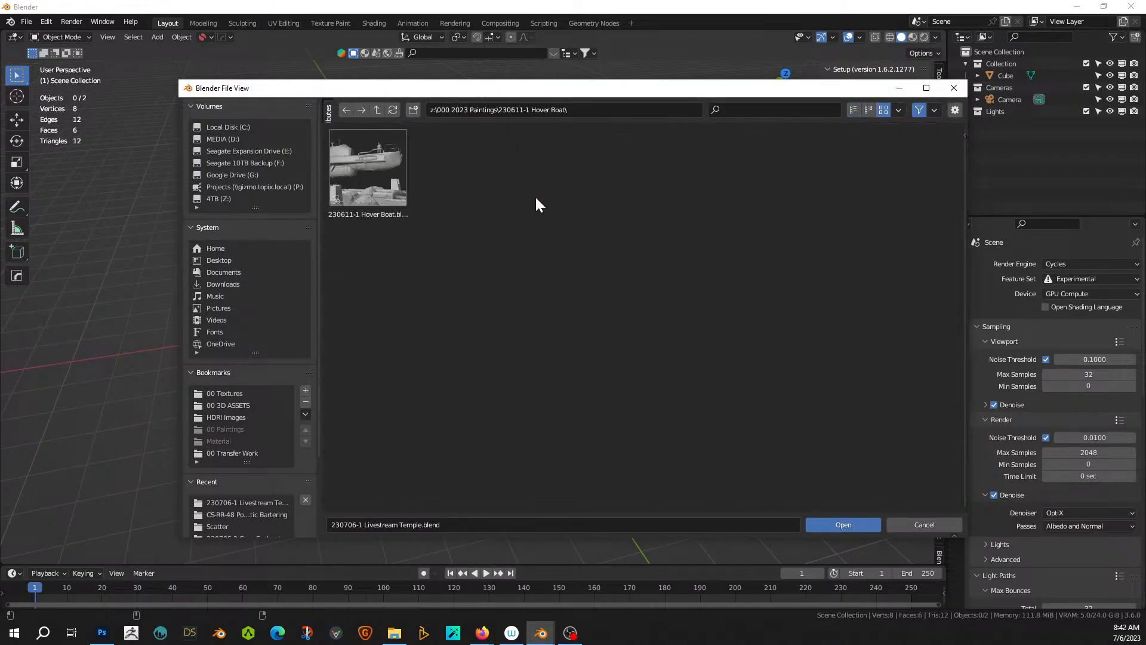
- Return to the 000 2023 Paintings folder and open the blend file in the 230607-1 Hover Skiff folder
left_click(377, 111)
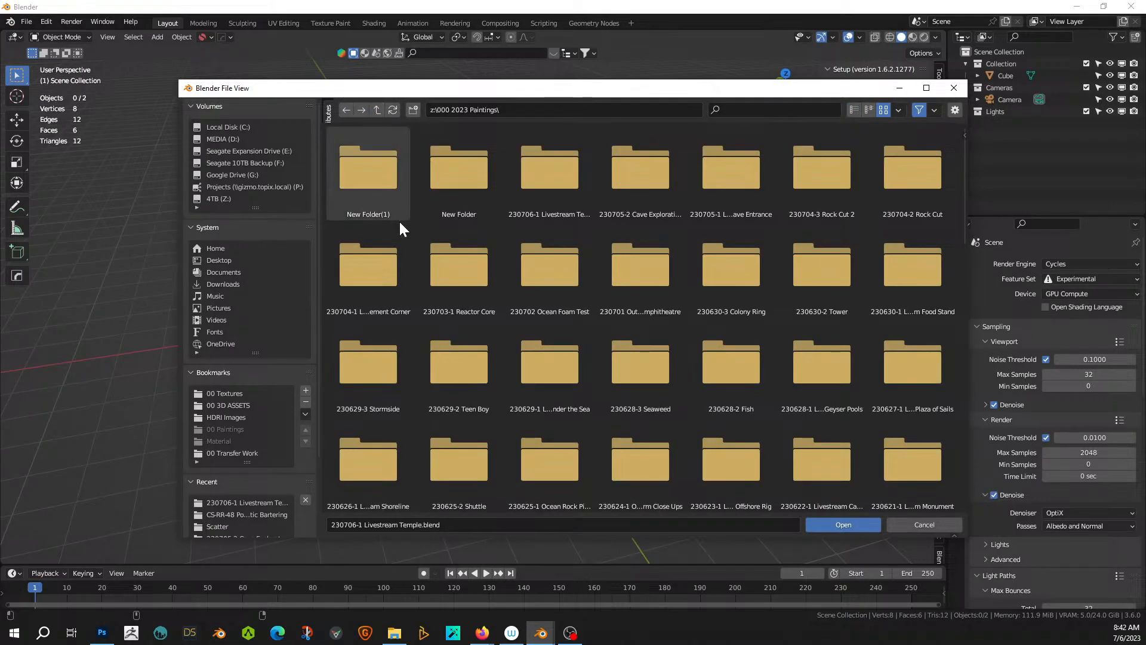
scroll(566, 293, "down", 5)
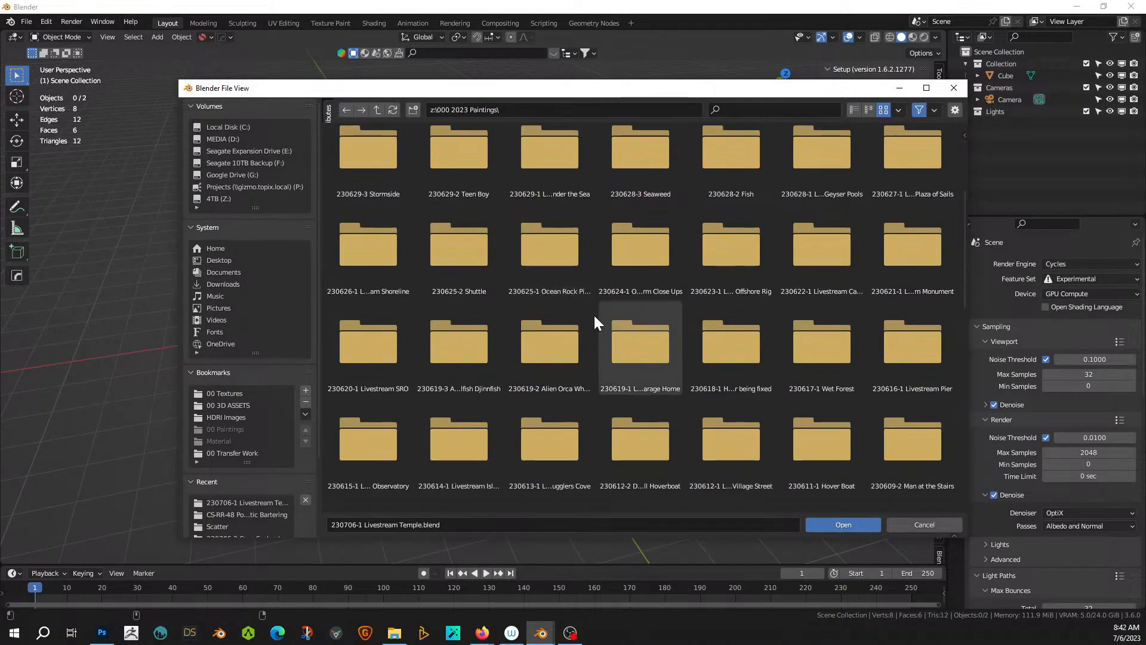
scroll(594, 314, "down", 3)
left_click(548, 423)
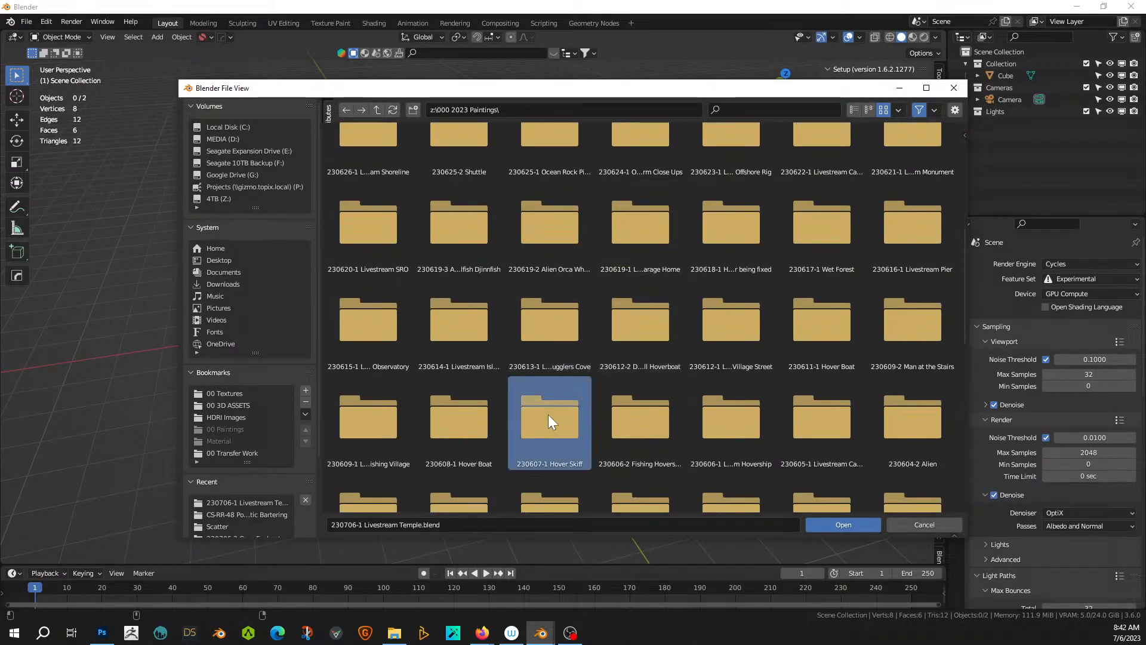
double_click(549, 414)
double_click(569, 178)
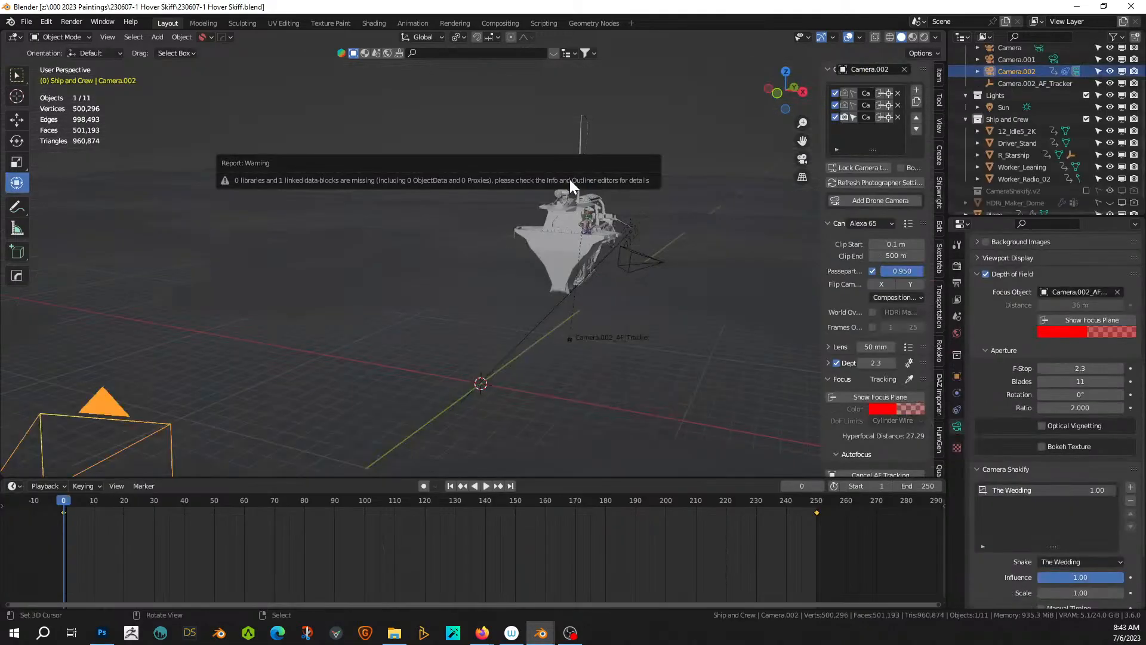
- Select the ship and toggle R_Starship's visibility off and on to check which parts belong to it
middle_click_drag(671, 265, 584, 271)
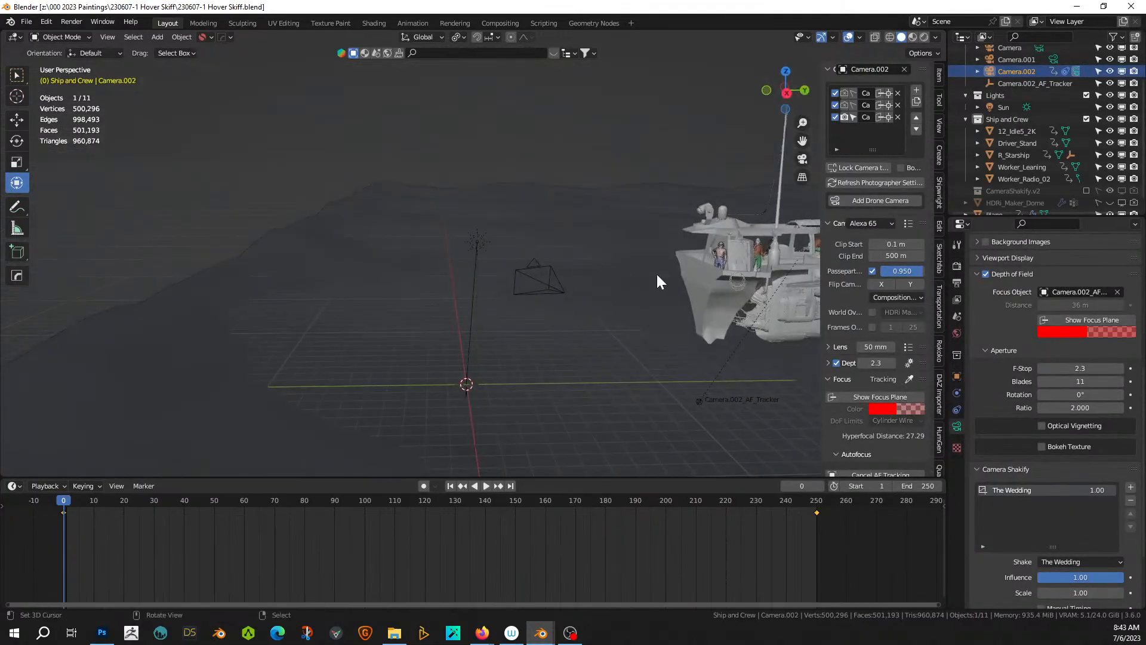
right_click(716, 281)
middle_click_drag(716, 282, 518, 283)
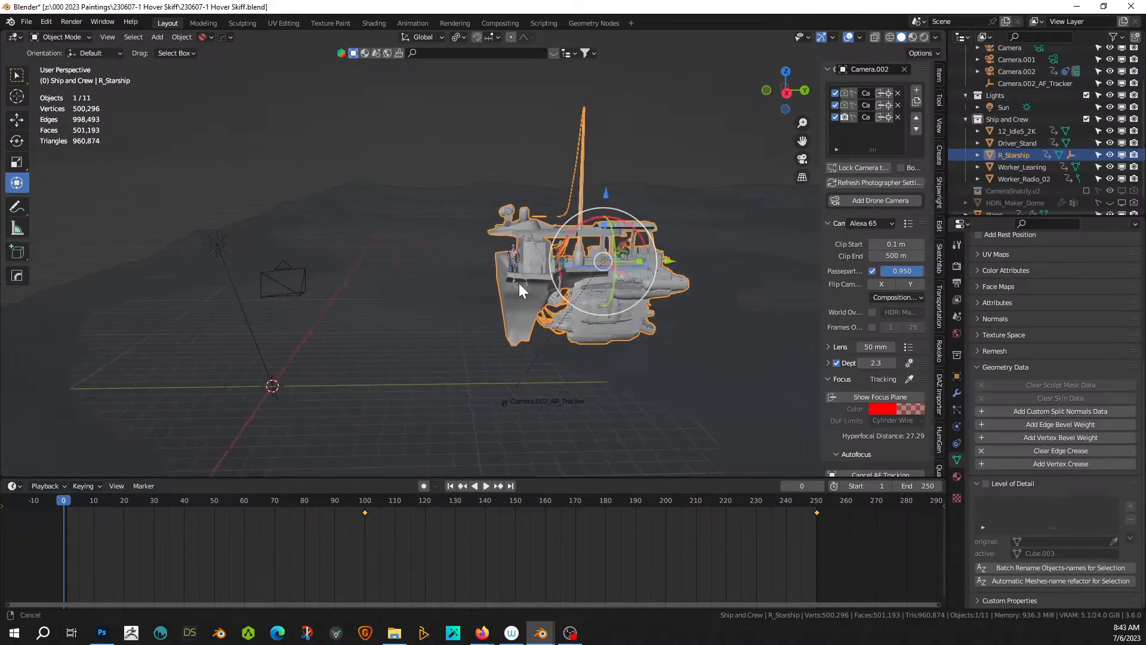
left_click(1110, 154)
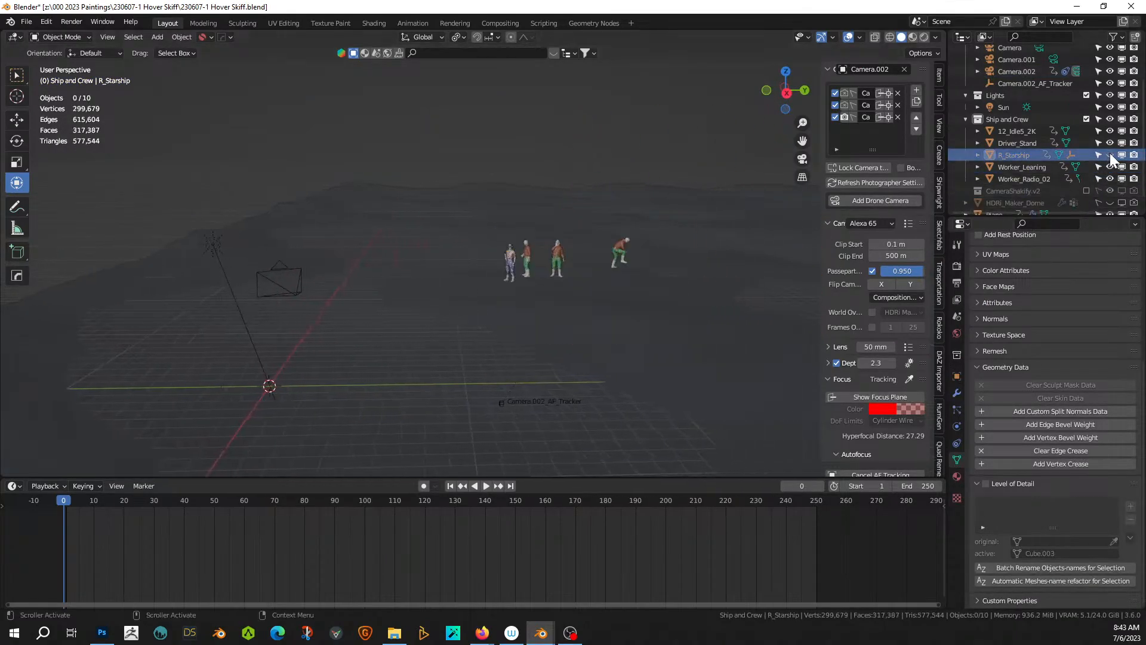
left_click(1110, 154)
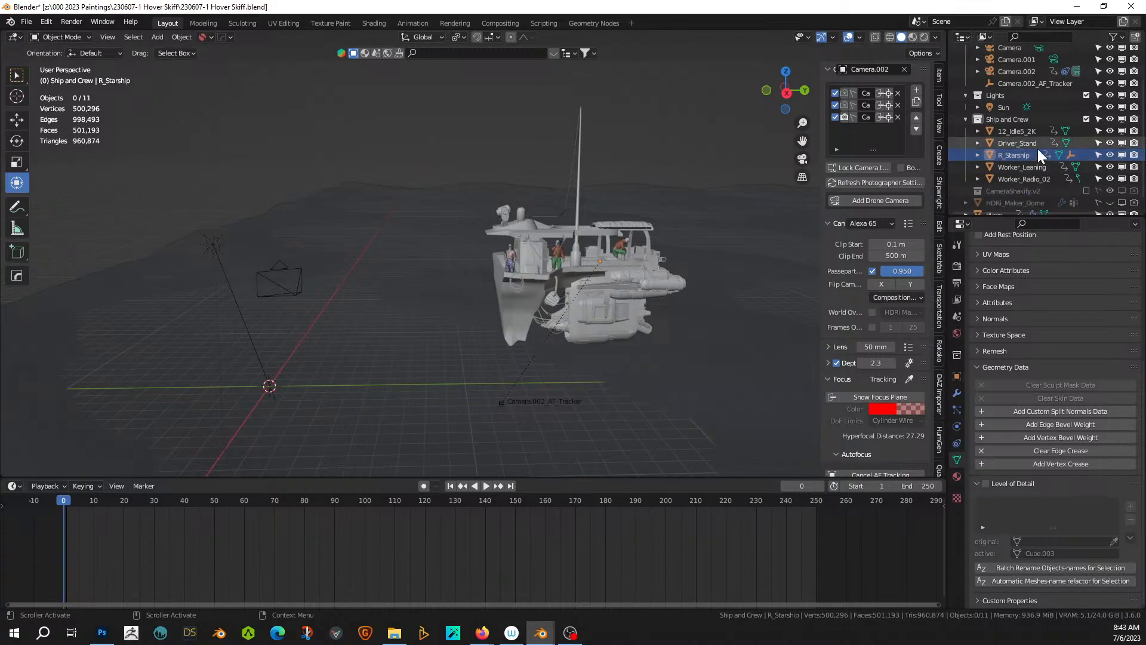
middle_click_drag(693, 201, 792, 215)
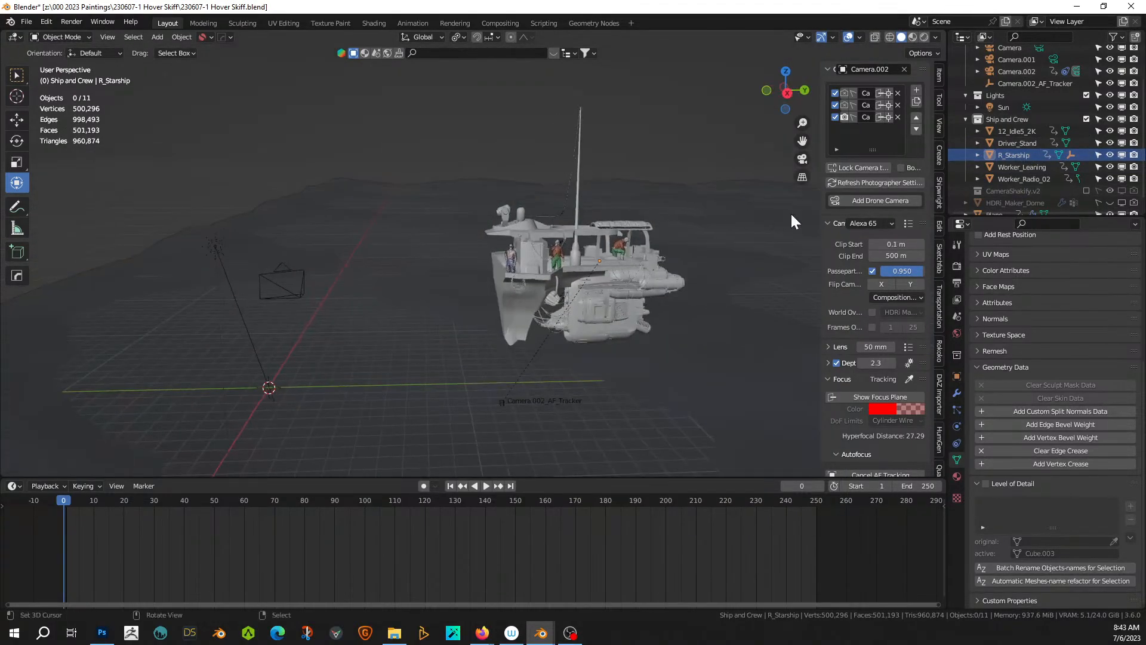
- Try selecting the whole R_Starship hierarchy, and select the R_Starship object itself
right_click(1013, 157)
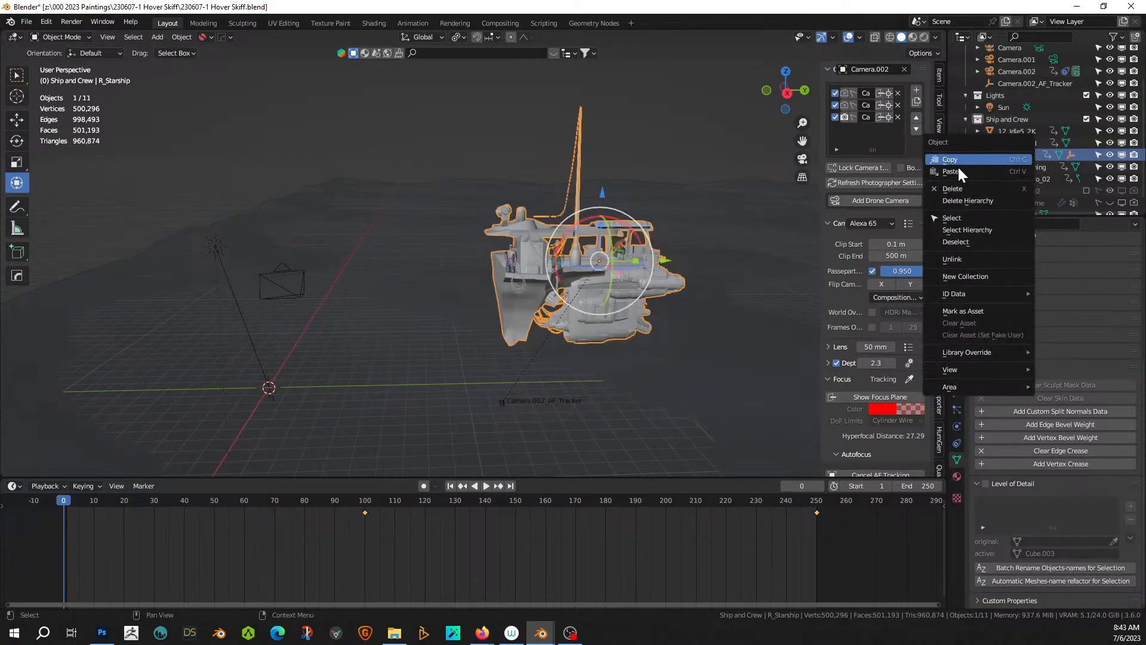
left_click(962, 232)
left_click(1021, 158)
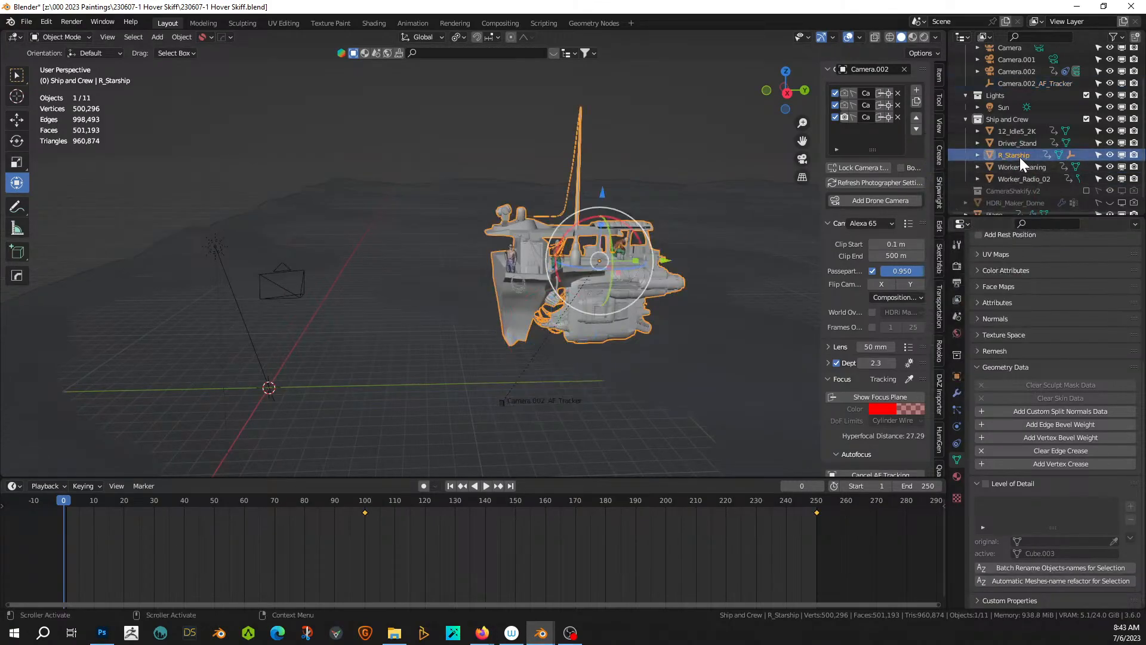
right_click(1019, 156)
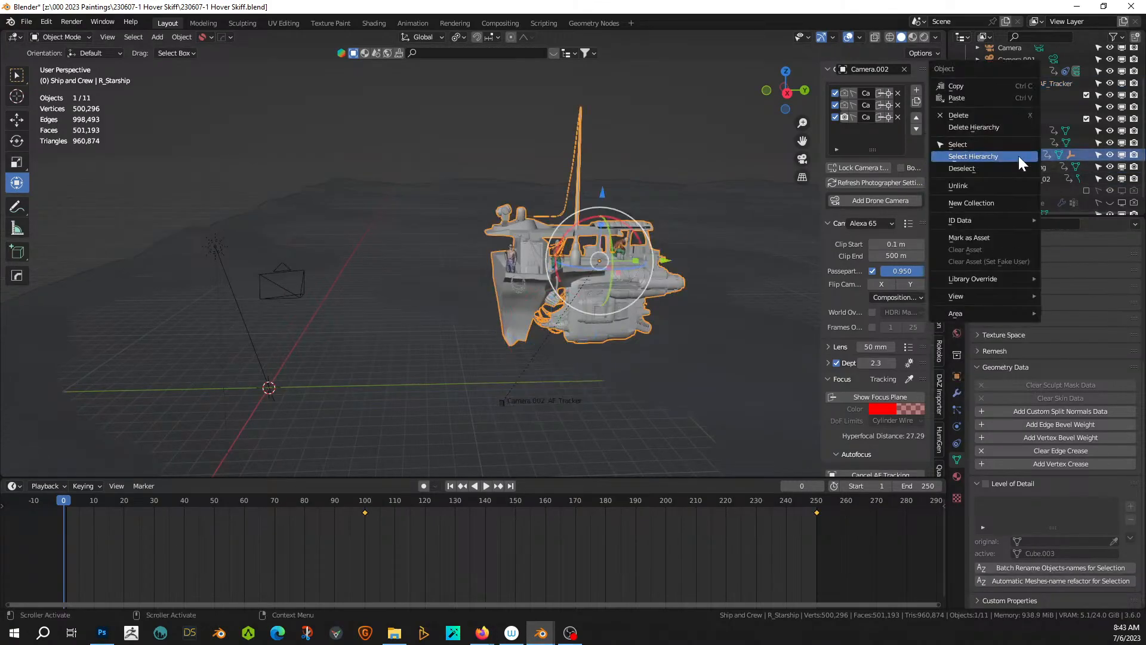
left_click(965, 143)
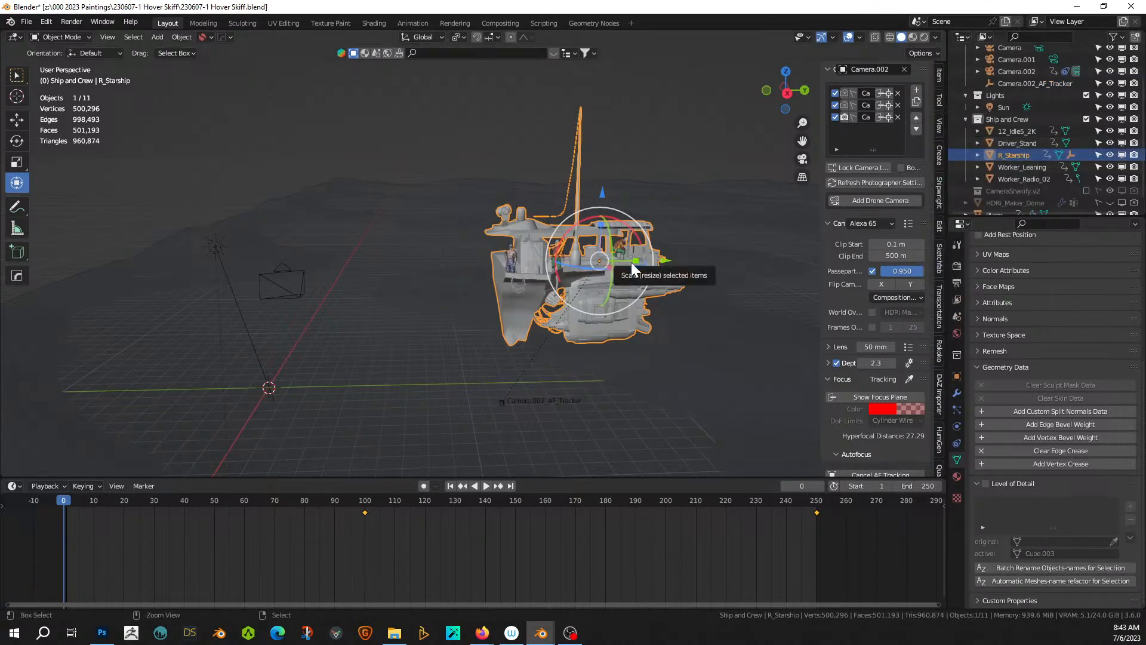
- Copy R_Starship from the Hover Skiff file and paste it into the 230706-1 Livestream Temple scene
key("ctrl+c")
left_click(632, 263)
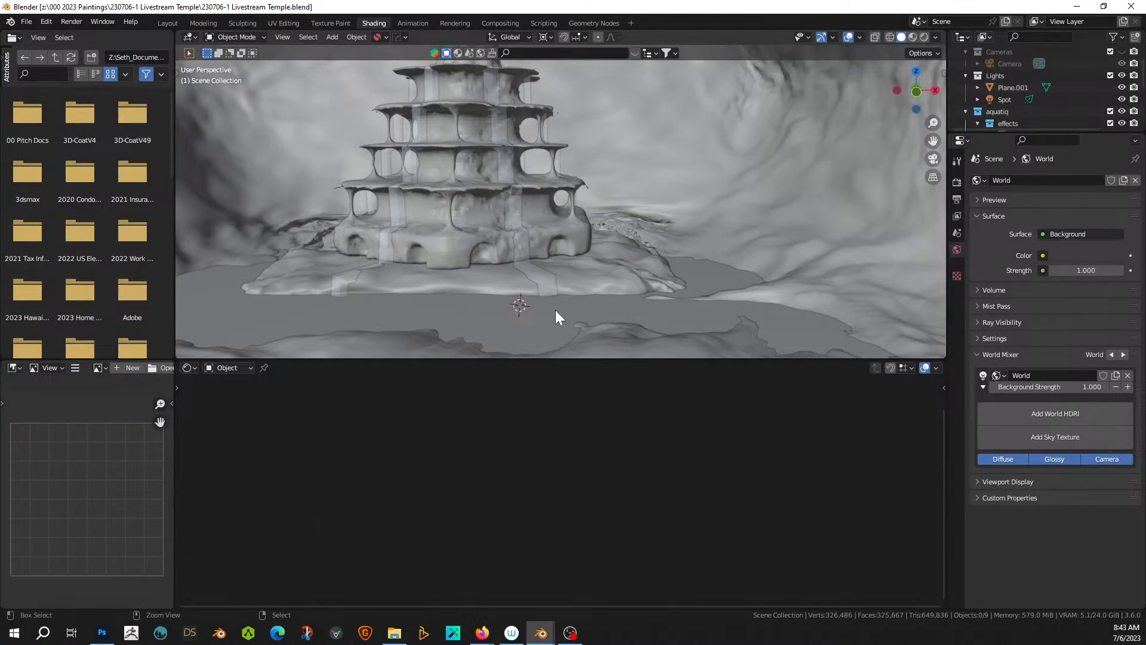
key("ctrl+v")
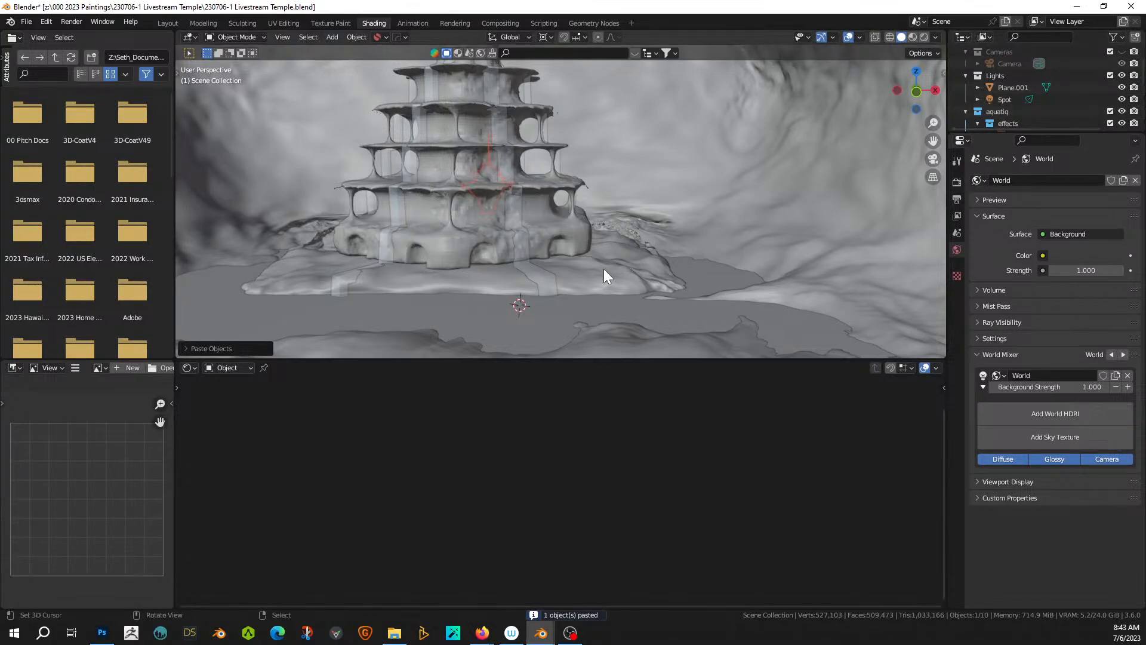
middle_click_drag(603, 269, 626, 266)
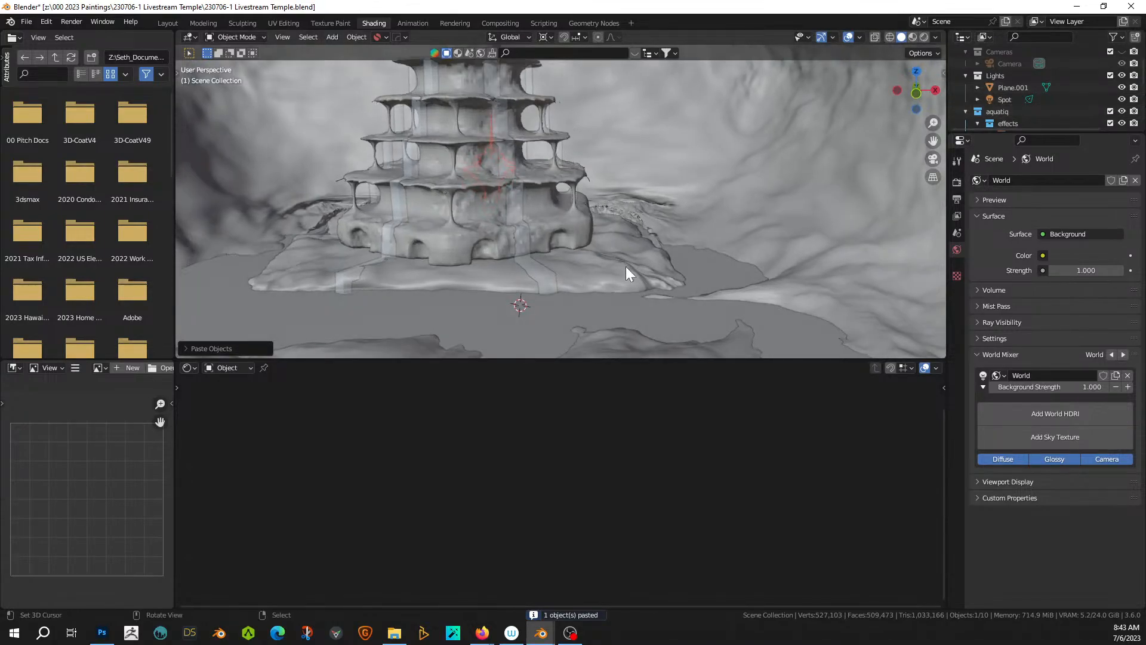
- In the Layout workspace, isolate the pasted R_Starship and clear its animation data
left_click(165, 23)
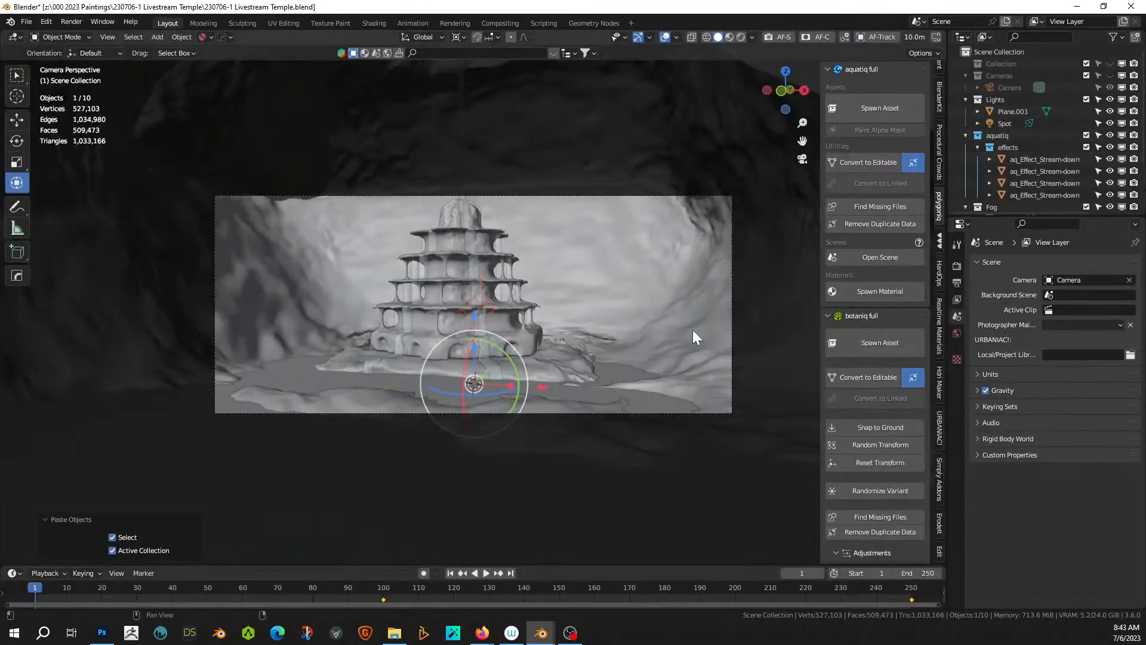
middle_click_drag(566, 369, 760, 396)
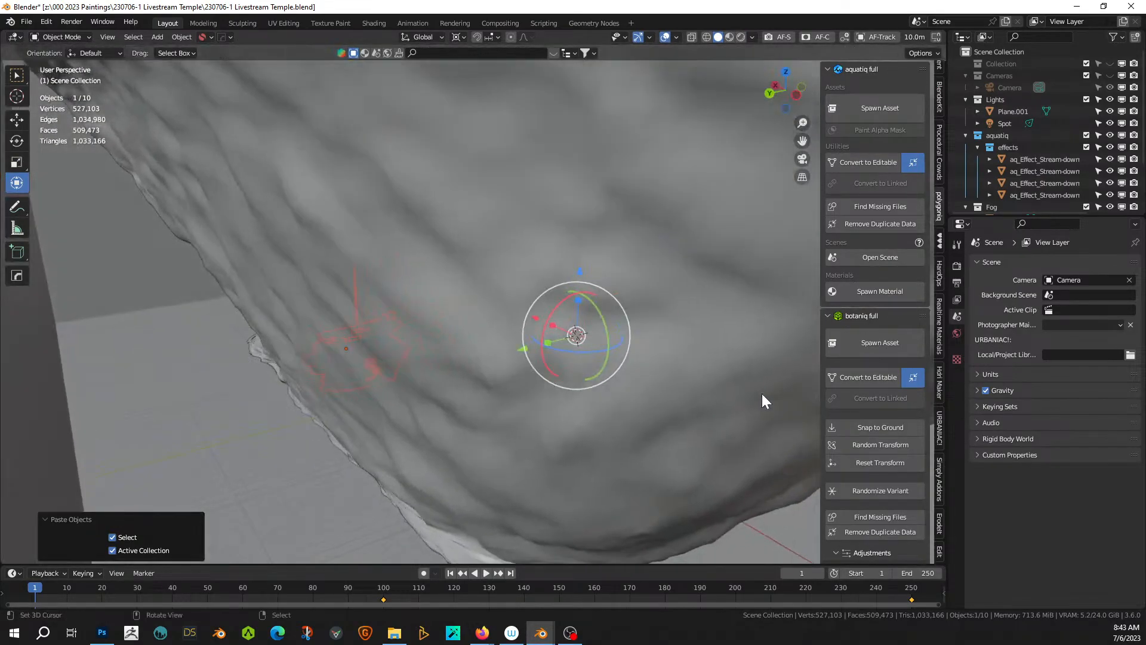
key("KP_Divide")
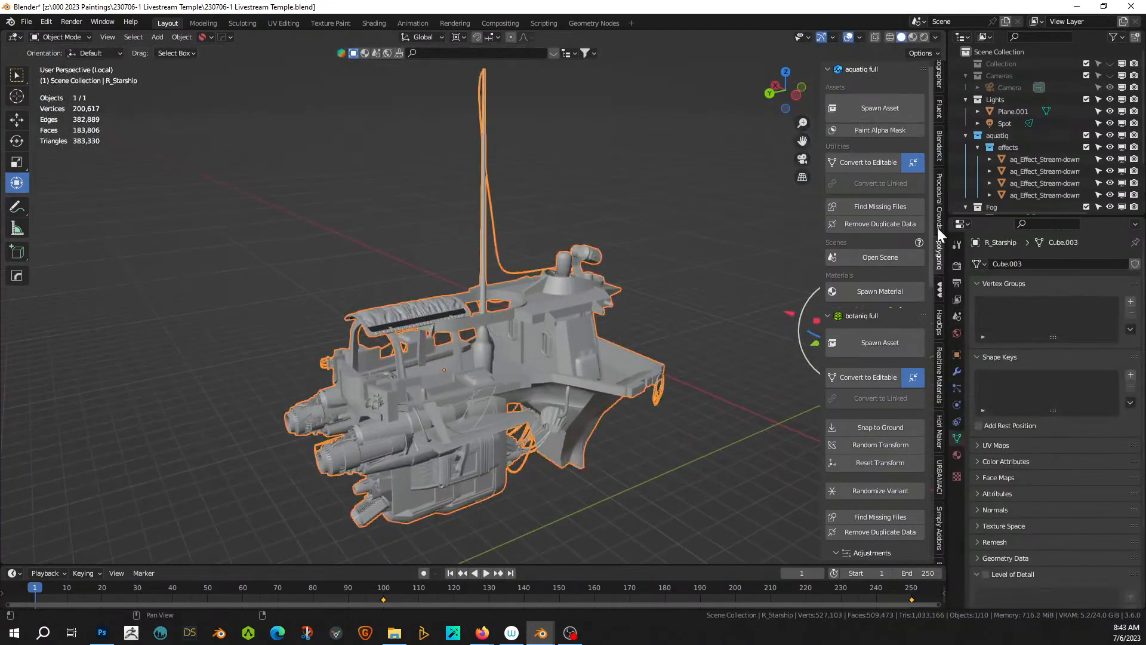
scroll(1041, 157, "down", 3)
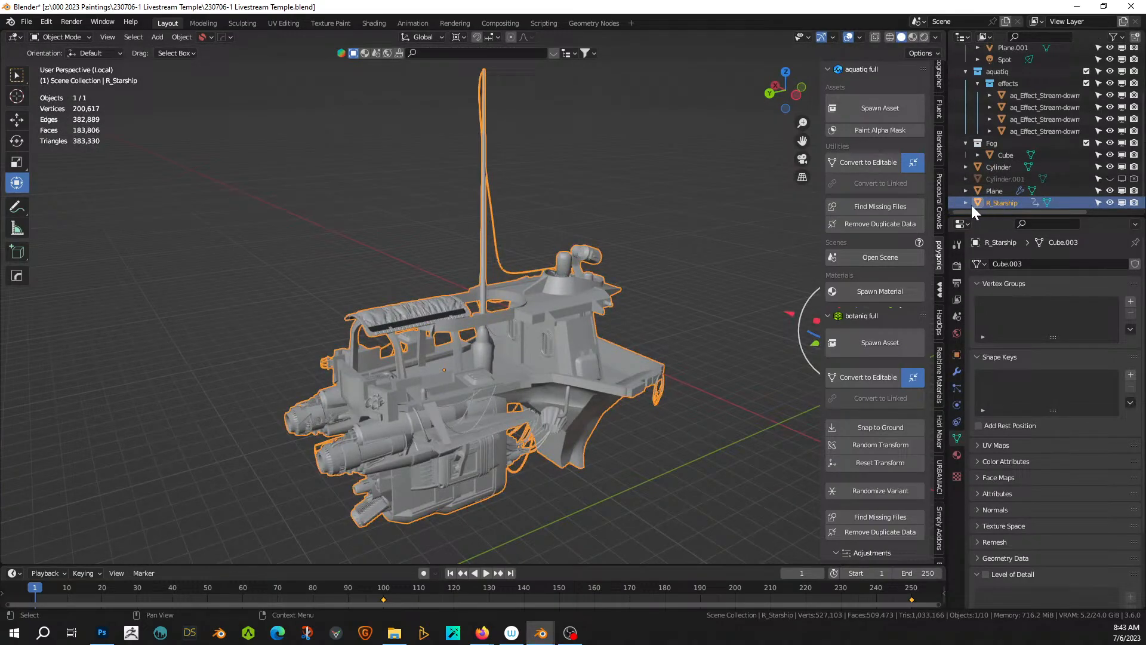
left_click(967, 203)
scroll(1005, 198, "down", 2)
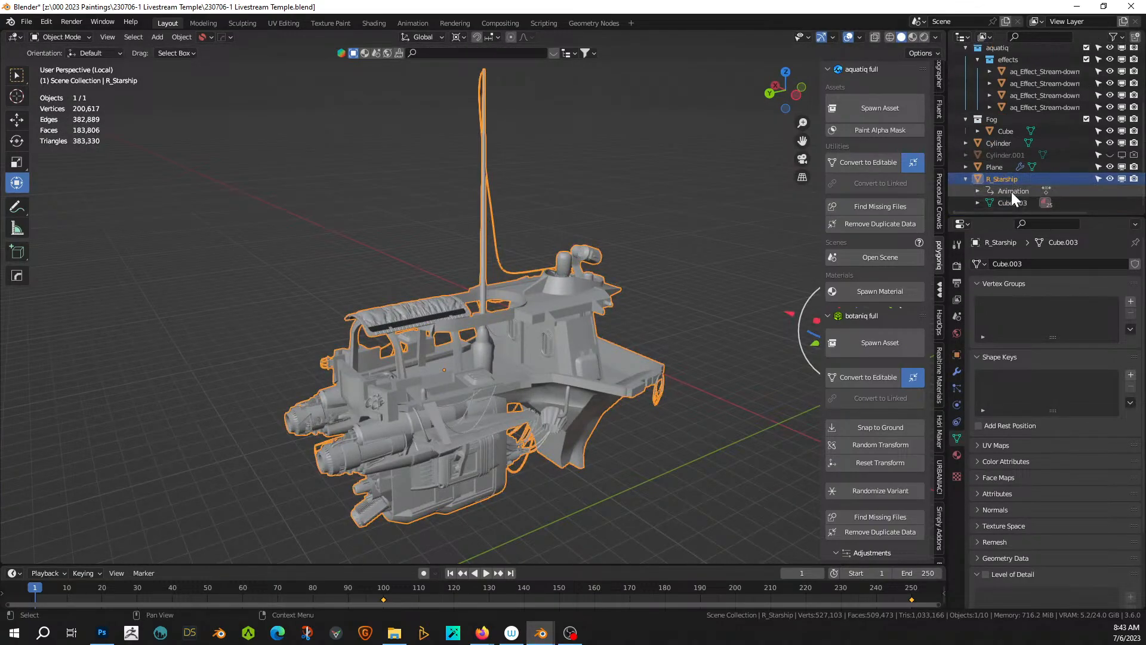
right_click(1012, 192)
left_click(977, 193)
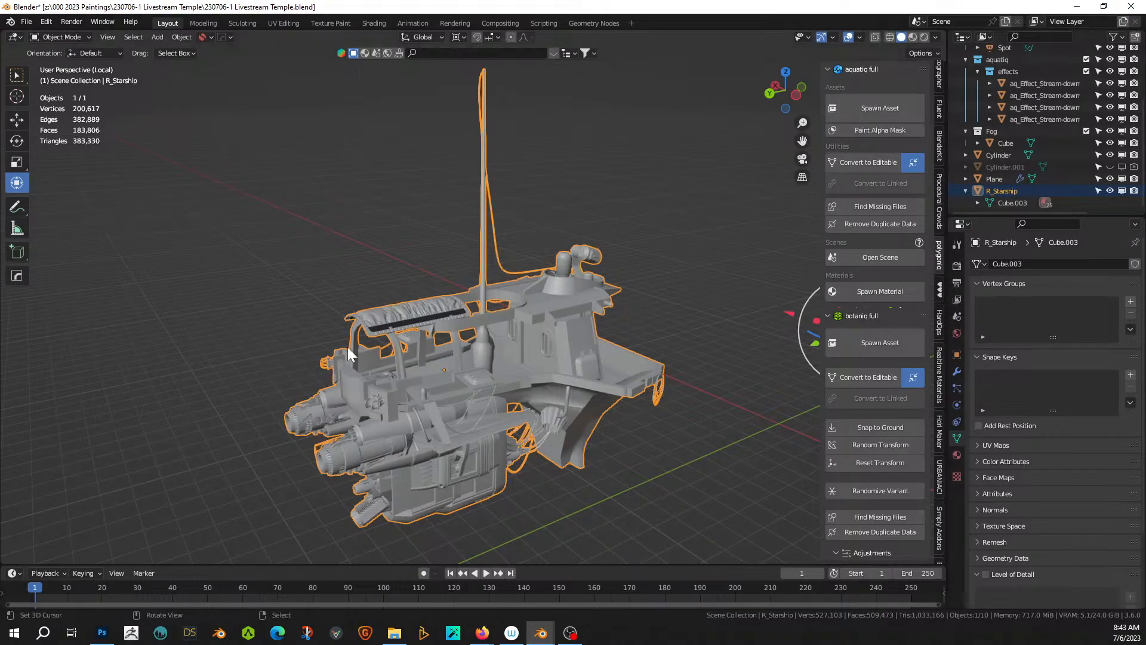
- Leave isolation and, in camera view, move R_Starship about 19.17 m along X and about -38.97 m along Y
middle_click_drag(423, 324, 340, 328)
key("KP_Divide")
key("KP_0")
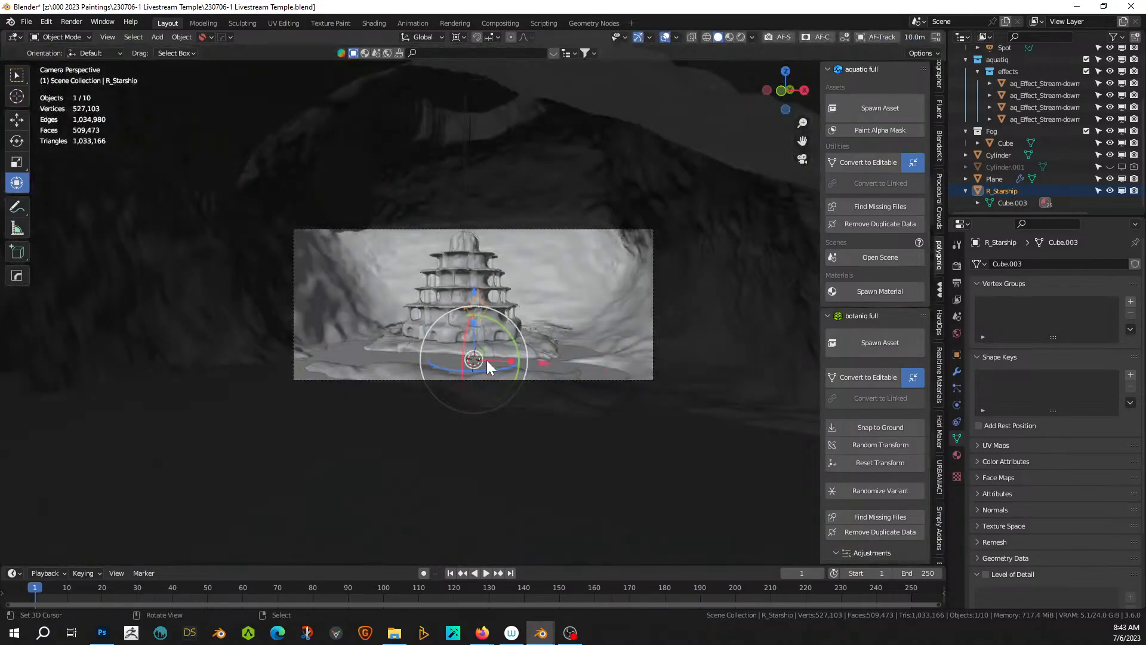
left_click_drag(496, 354, 581, 351)
left_click(610, 357)
key("g")
key("y")
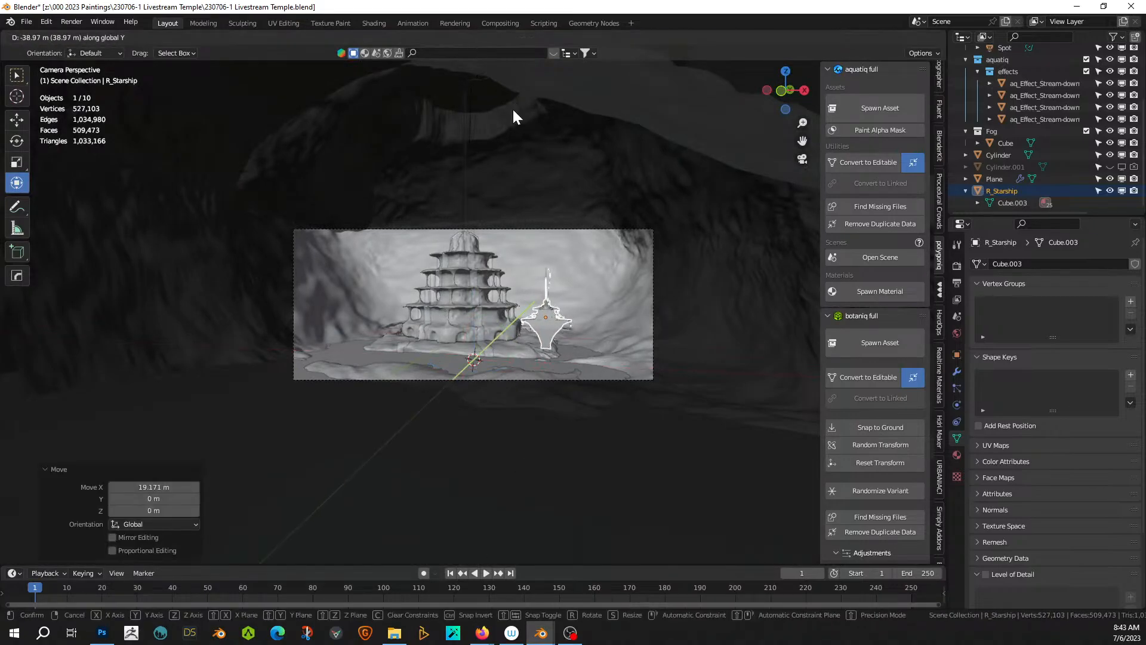
left_click(599, 352)
middle_click_drag(598, 347, 565, 366)
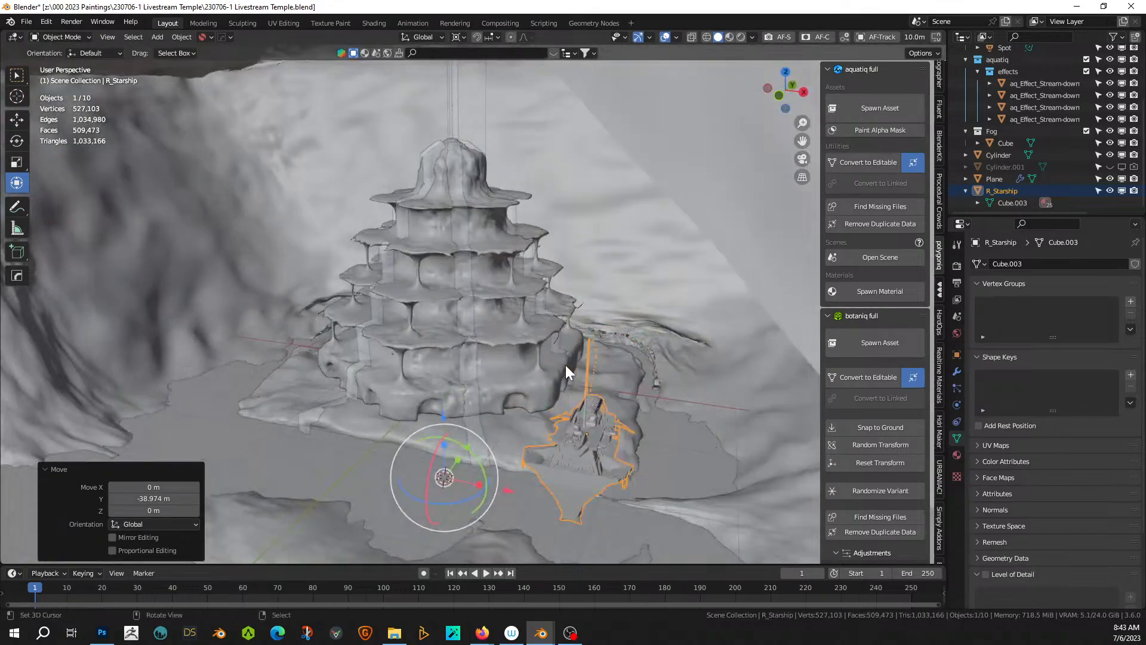
key("r")
key("z")
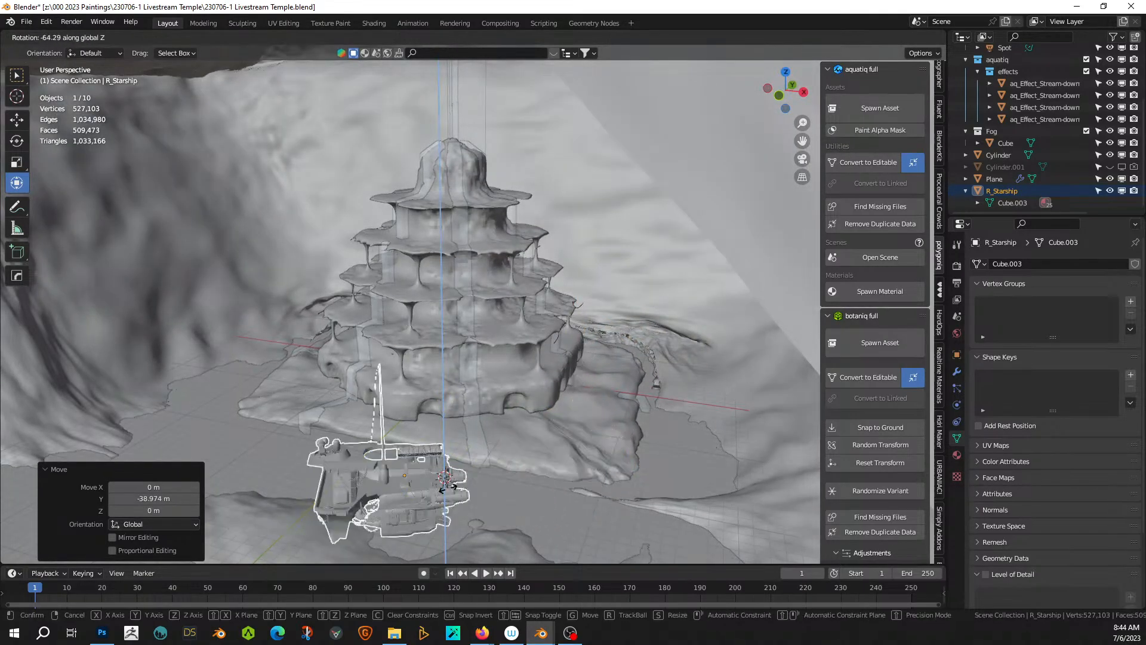
right_click(445, 490)
- Set the transform pivot to Median Point and rotate R_Starship about -53.7° around the Z axis
left_click(459, 37)
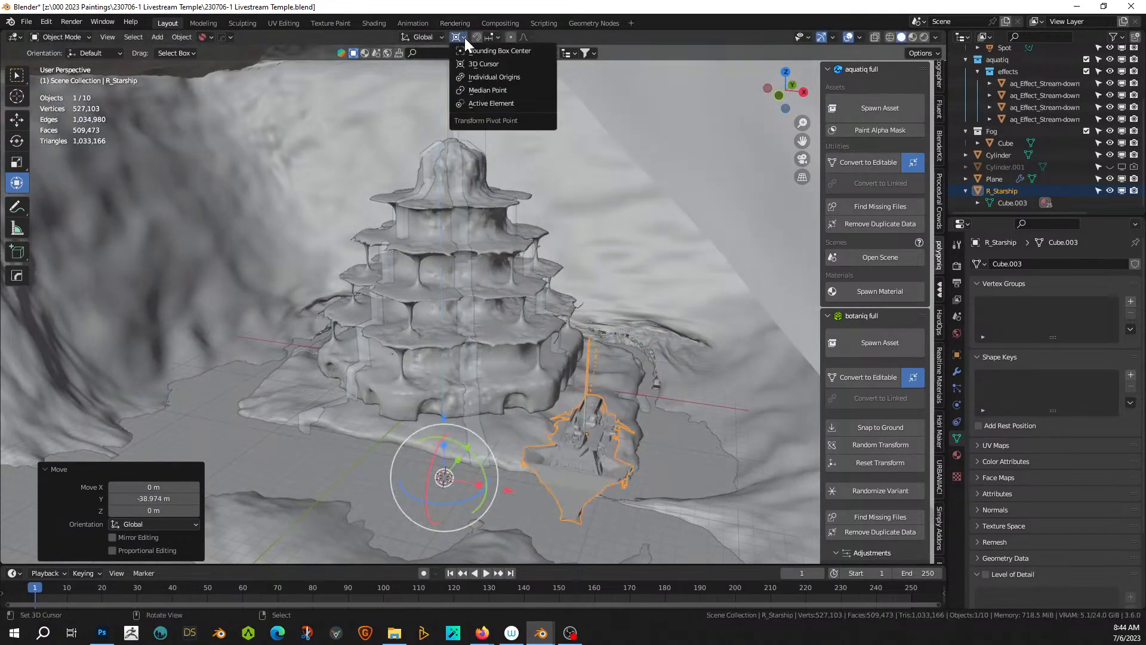
left_click(482, 89)
key("r")
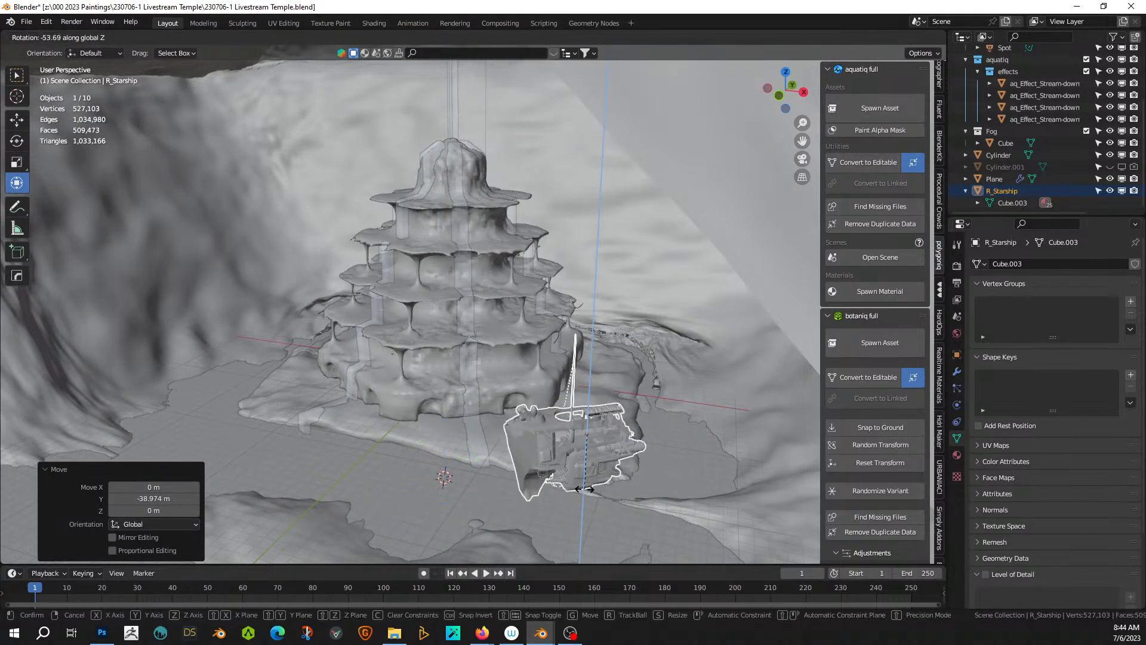
left_click(598, 486)
middle_click_drag(587, 484, 610, 455)
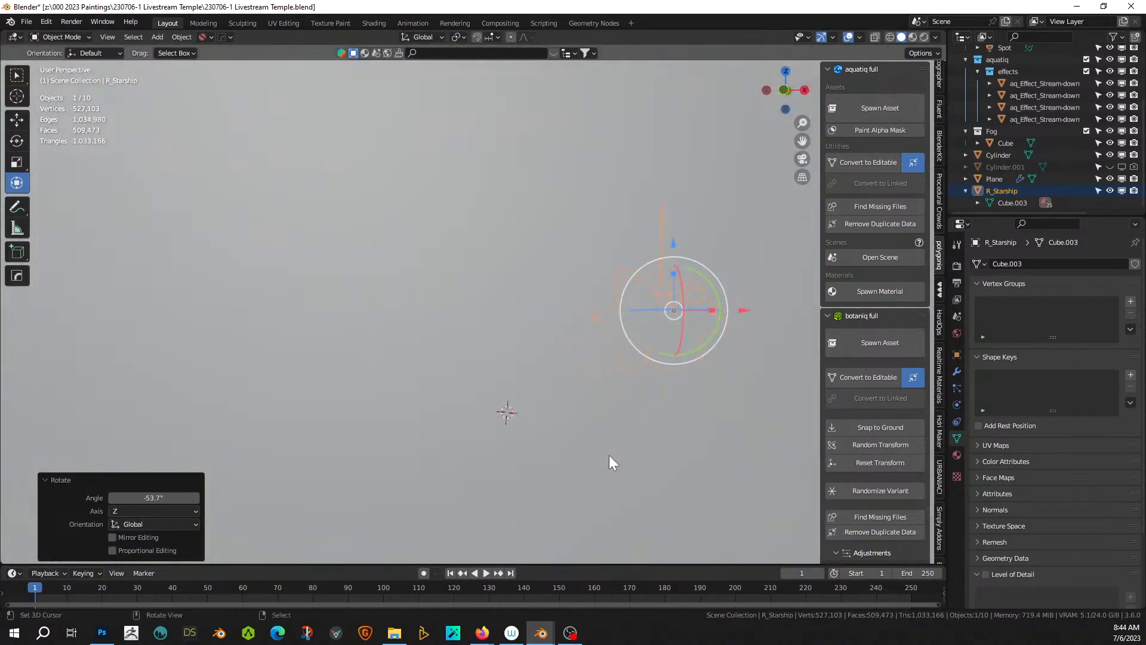
key("KP_0")
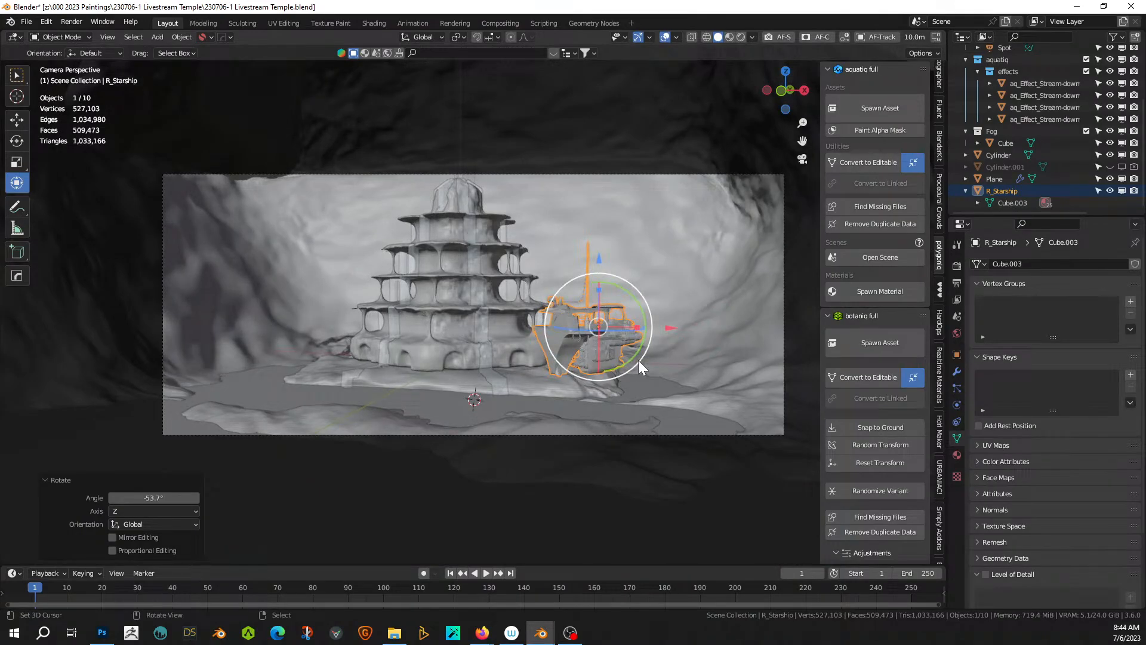
- In camera view, lower R_Starship about 3.19 m and move it about 12.31 m along Y
key("g")
key("z")
left_click(638, 395)
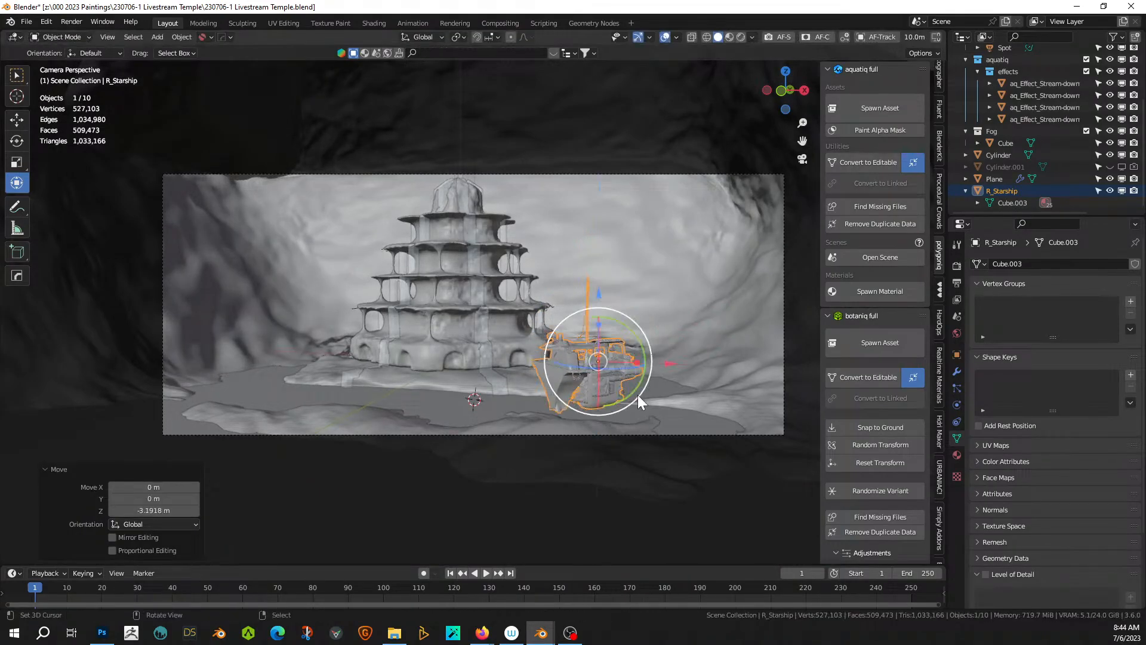
key("g")
key("y")
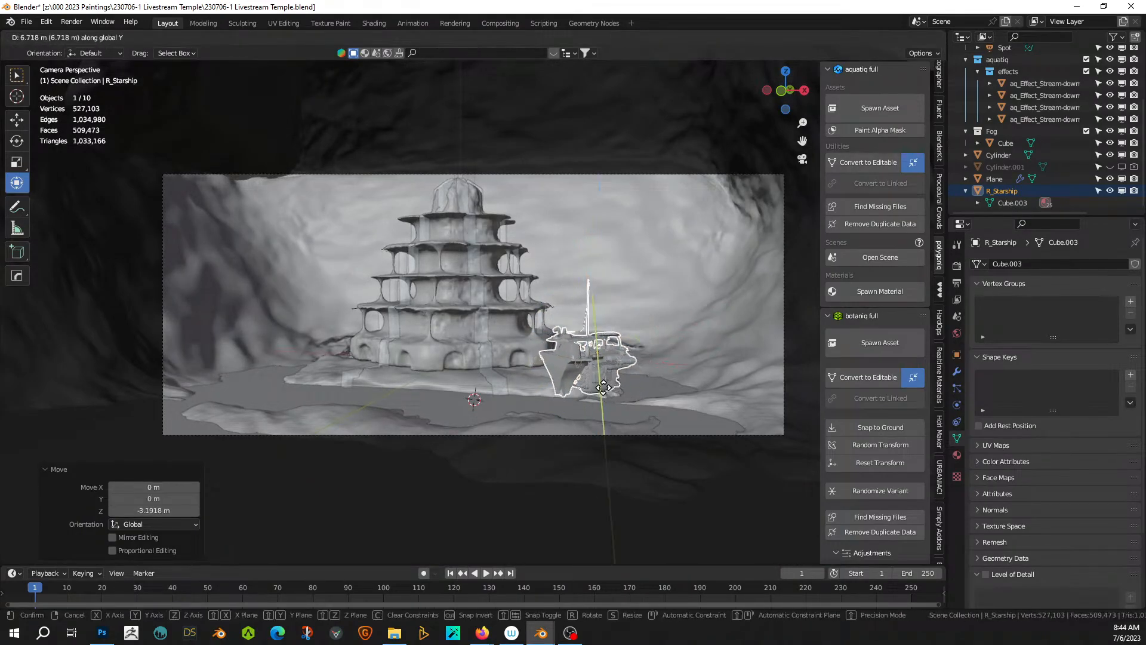
left_click(602, 381)
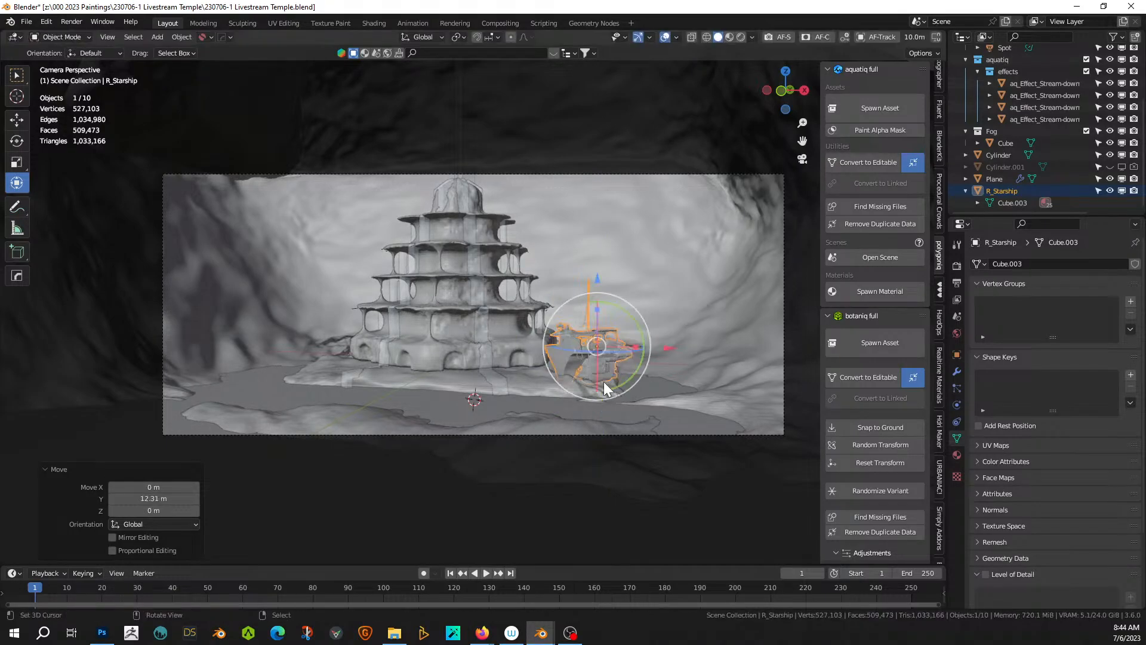
- Raise R_Starship about 1.8 m along Z so it hovers above the ground beside the temple
key("g")
key("z")
left_click(605, 367)
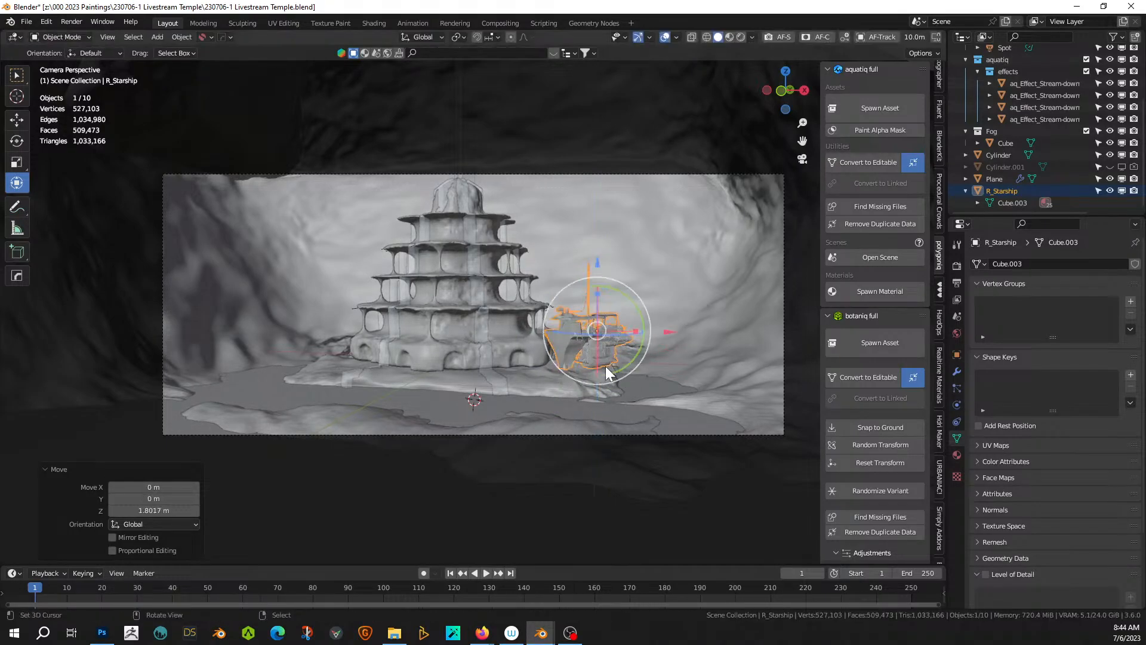
- Inspect the ship up close and check the foggy scene through the camera with rendered viewport shading
middle_click_drag(606, 366, 670, 370)
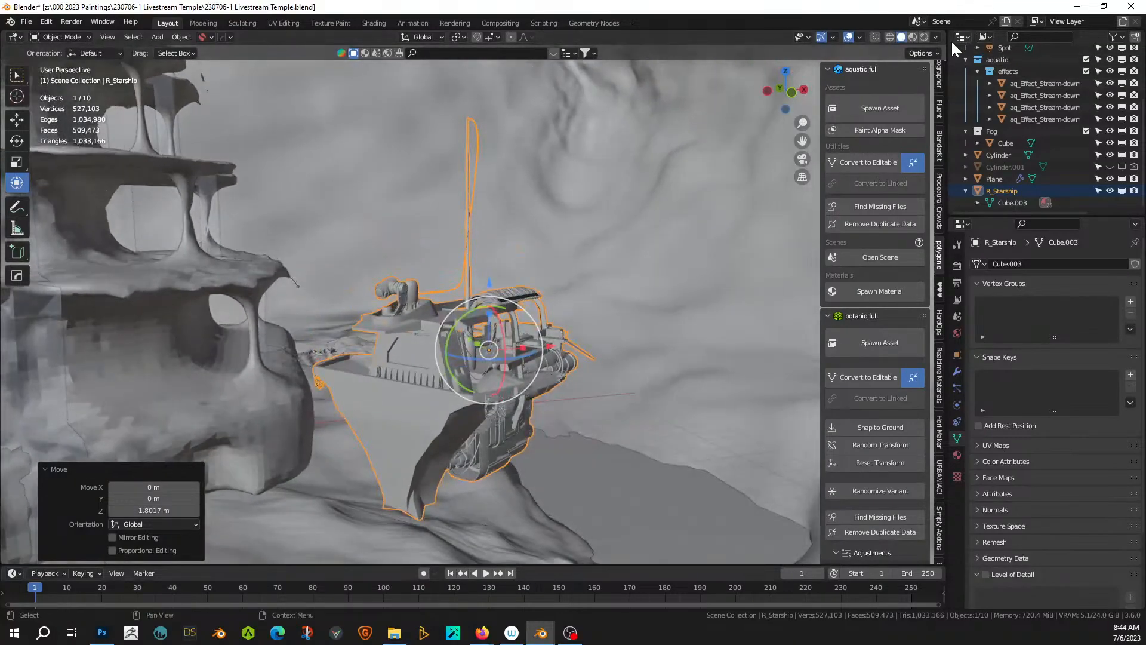
left_click(925, 37)
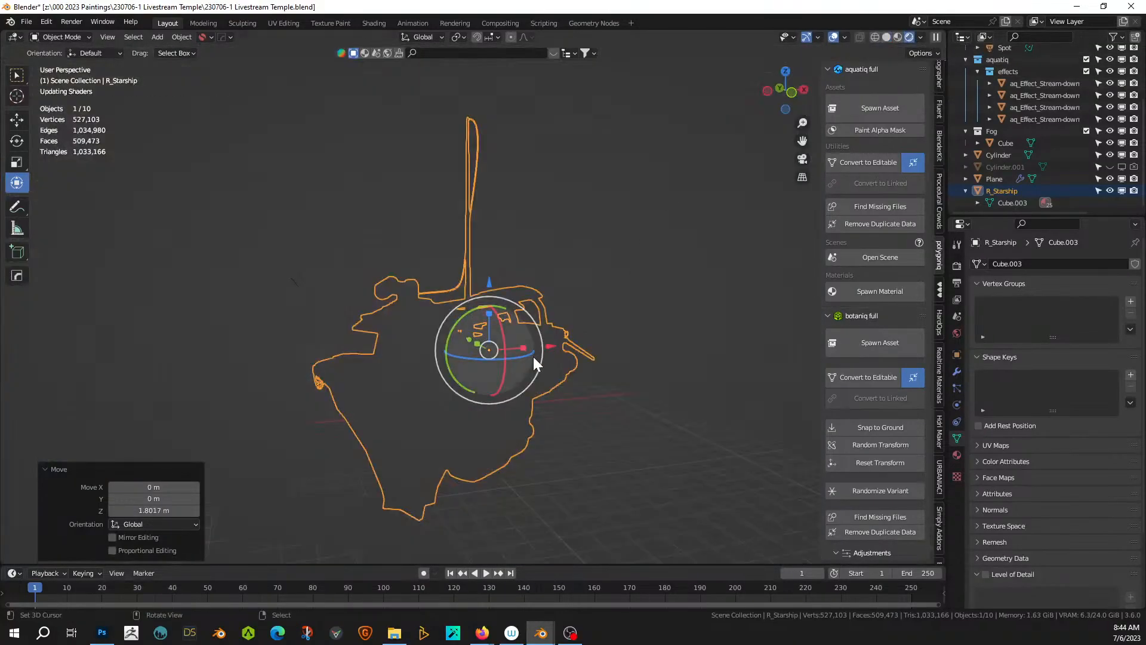
key("KP_0")
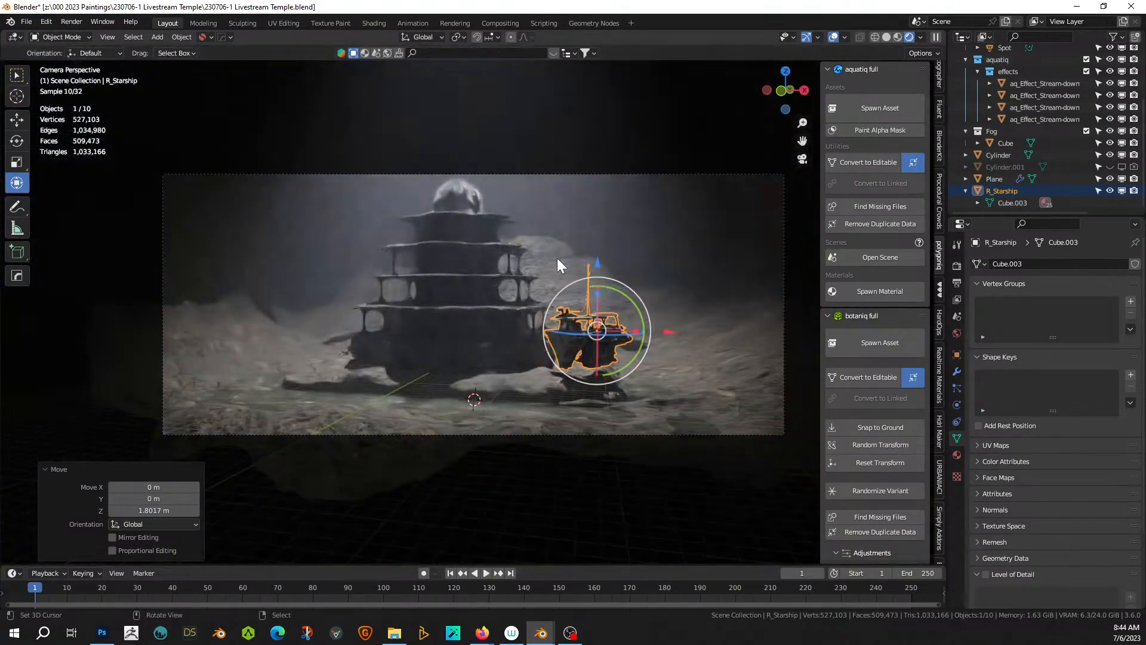
left_click(558, 258)
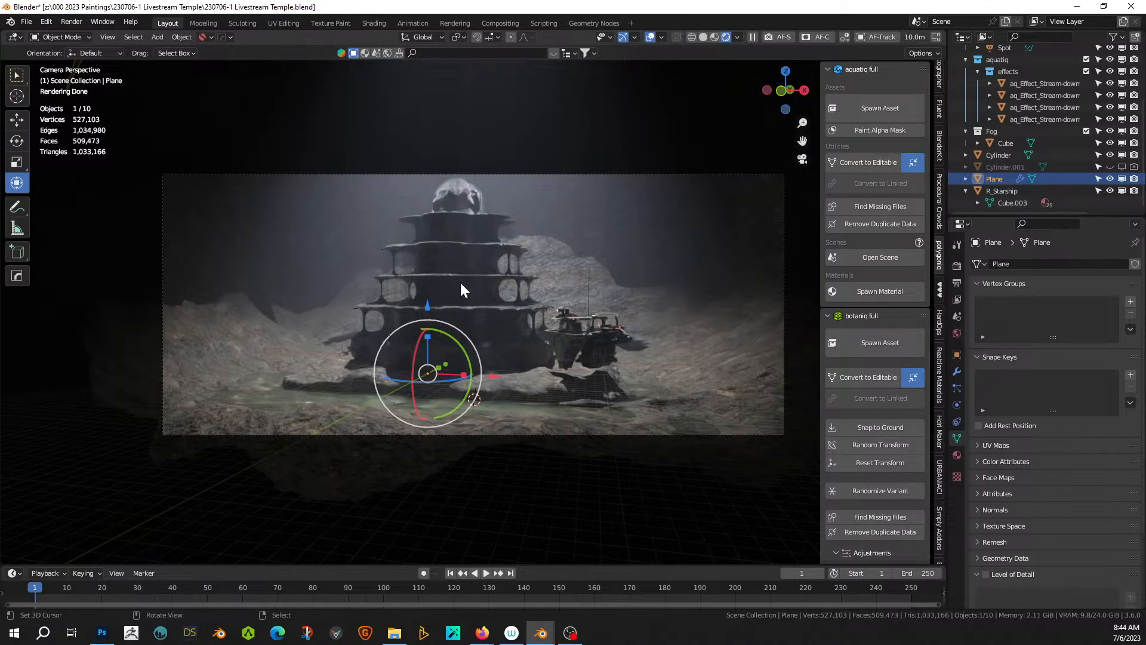
scroll(461, 293, "up", 2)
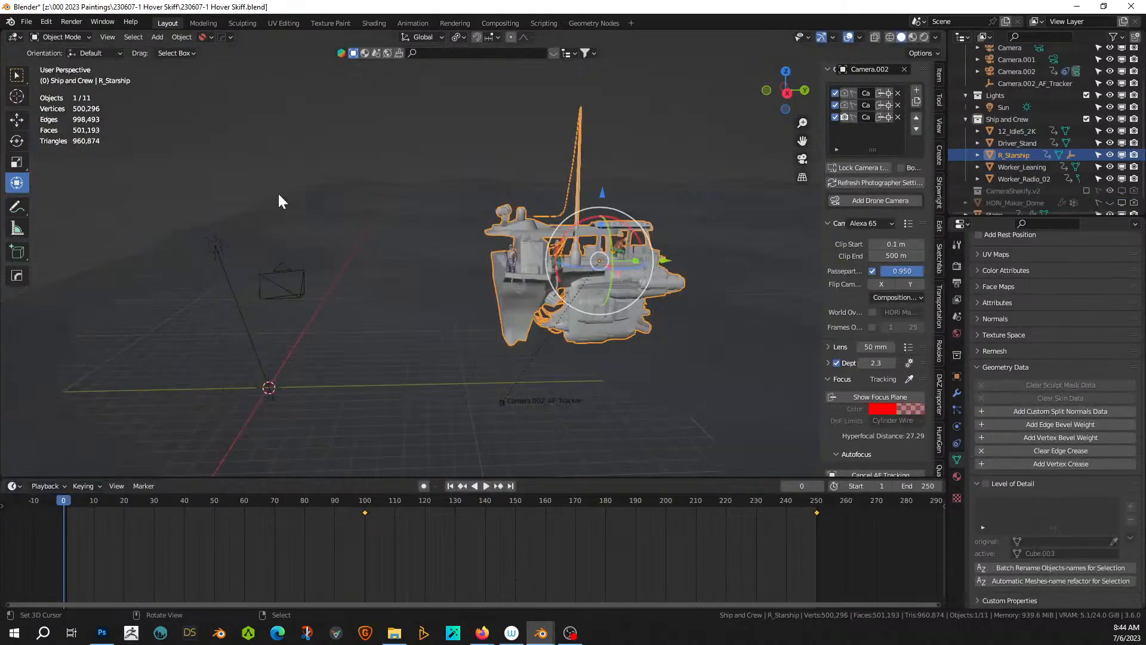
- In the 230607-1 Hover Skiff file, start opening another file without saving changes, and browse to the 000 2023 Paintings folder
left_click(26, 22)
left_click(46, 50)
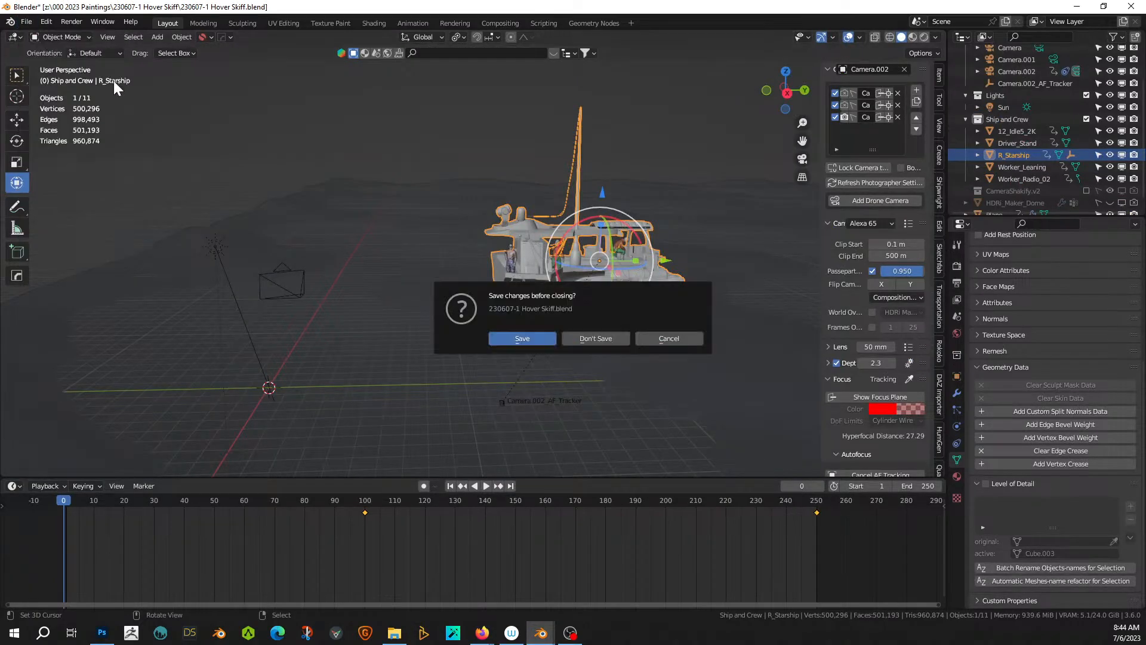
left_click(610, 337)
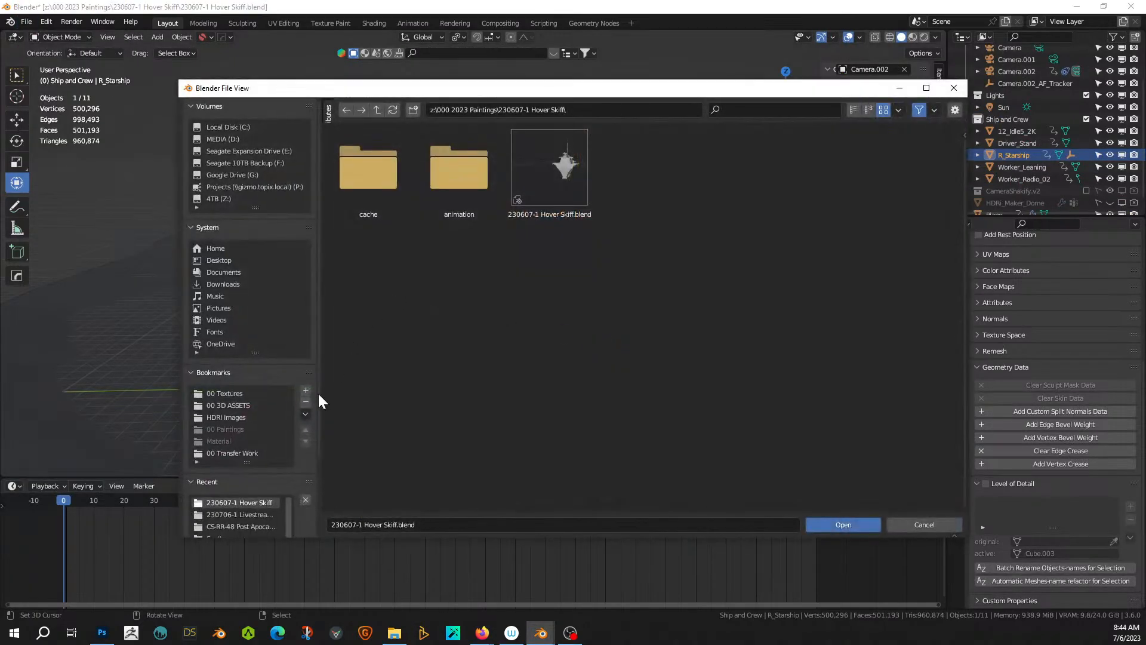
scroll(246, 523, "down", 1)
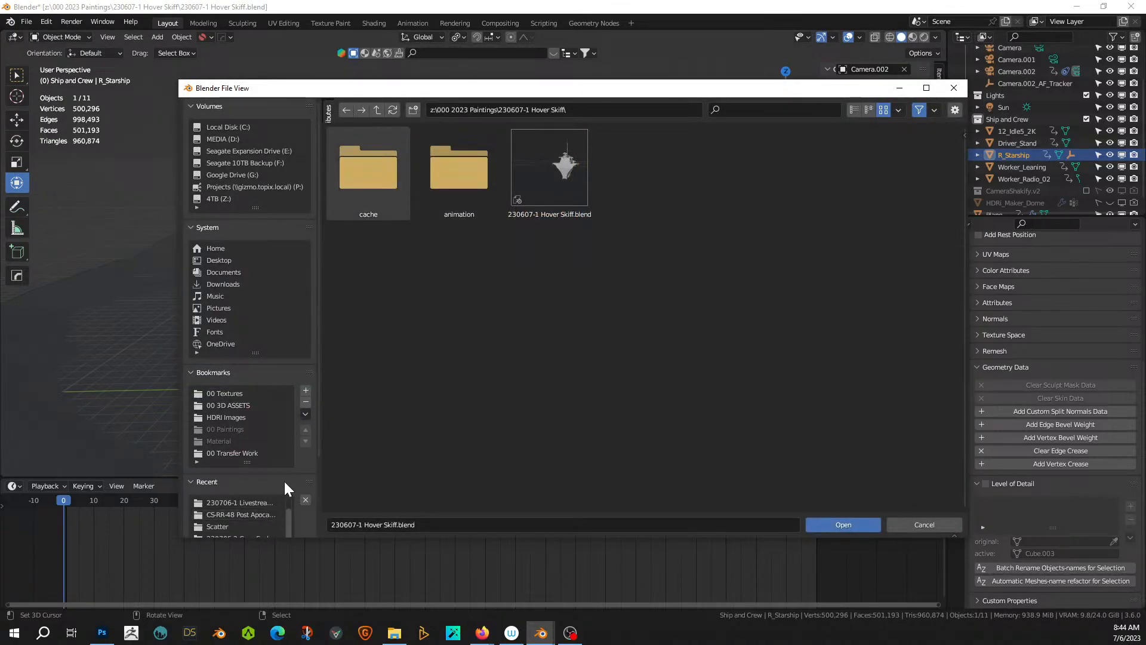
left_click(264, 503)
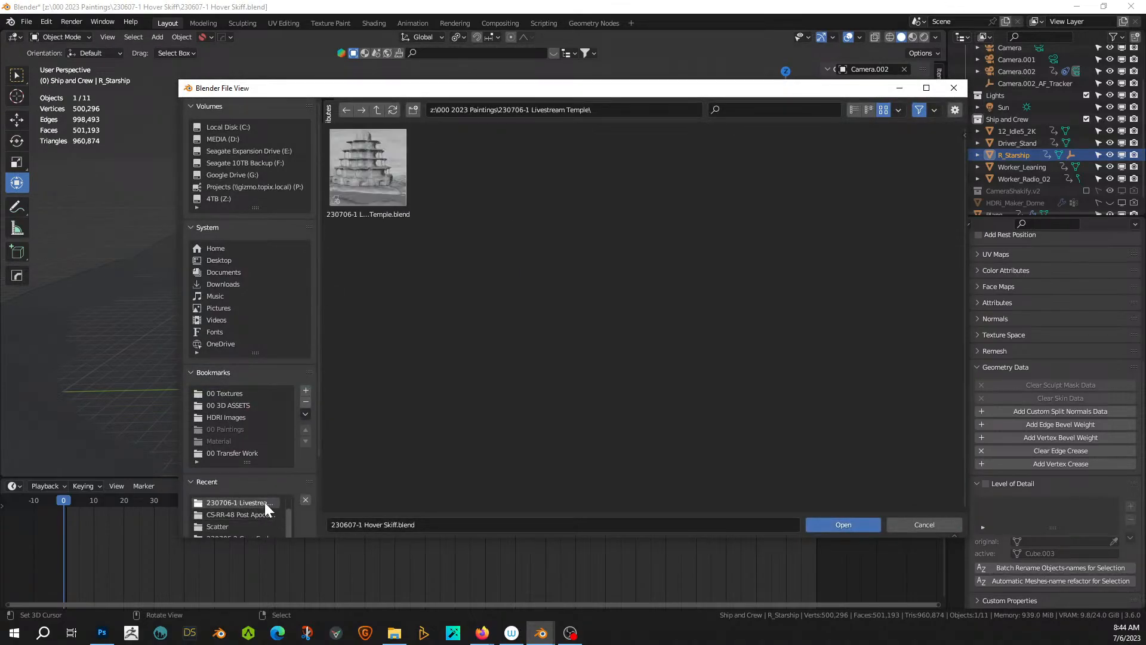
left_click(378, 110)
- Look through the project folders and enter the 230705-1 Livestream Cave Entrance folder
scroll(540, 238, "down", 5)
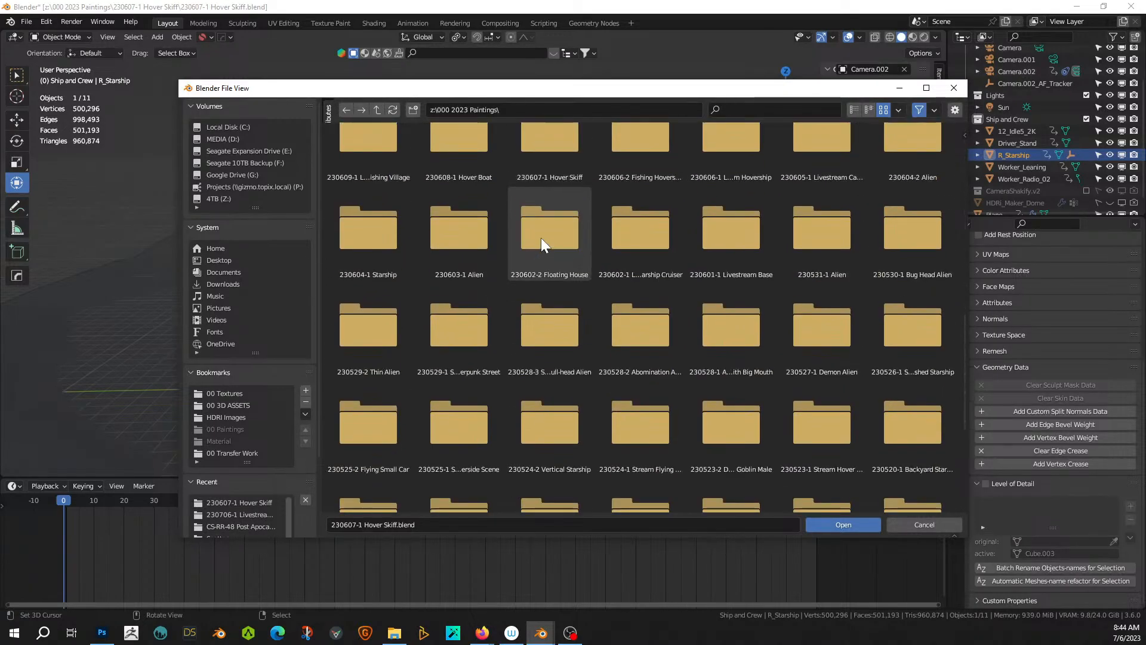
scroll(541, 237, "down", 4)
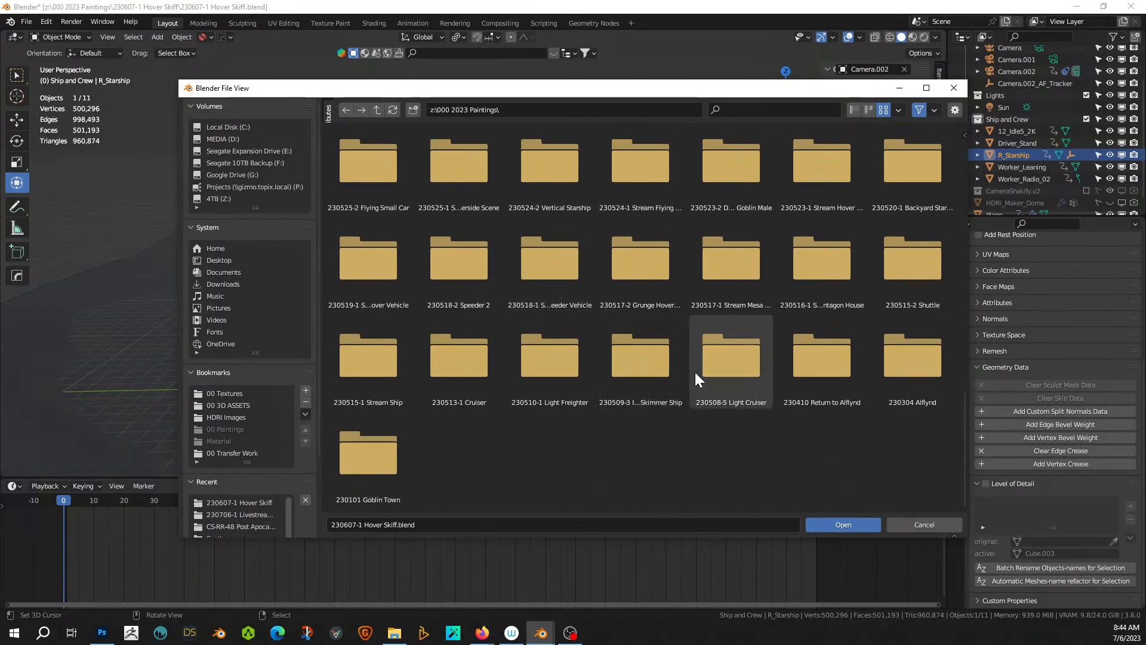
scroll(695, 372, "up", 8)
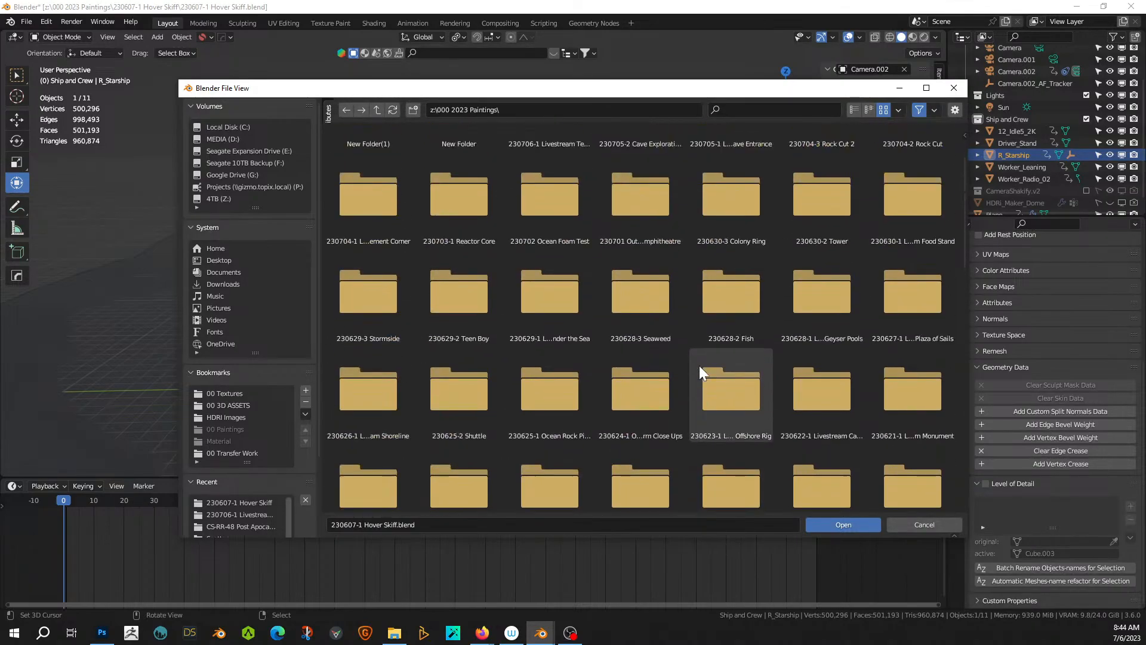
scroll(699, 366, "up", 2)
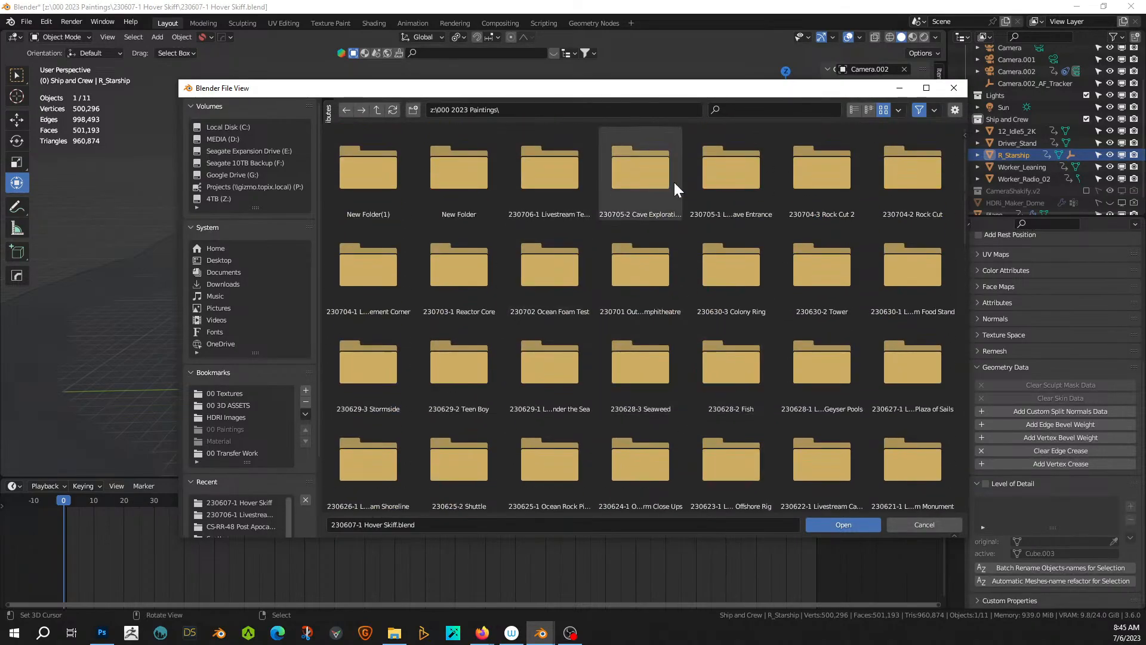
double_click(740, 181)
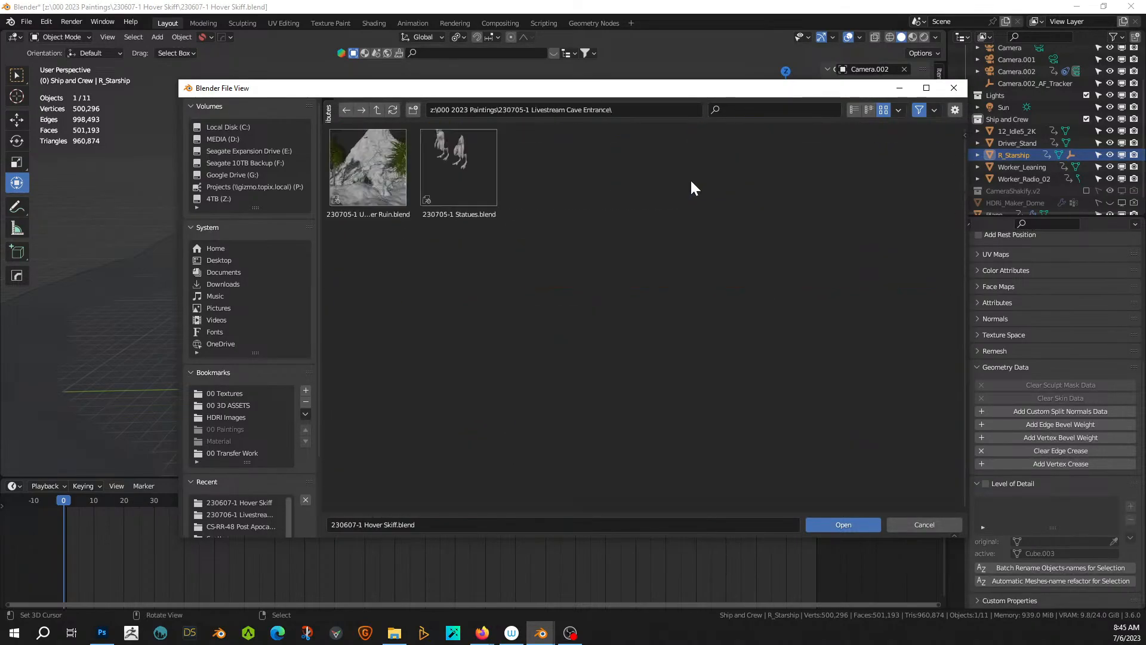
- Open 230705-1 Statues.blend and copy the complete horned statue
double_click(475, 157)
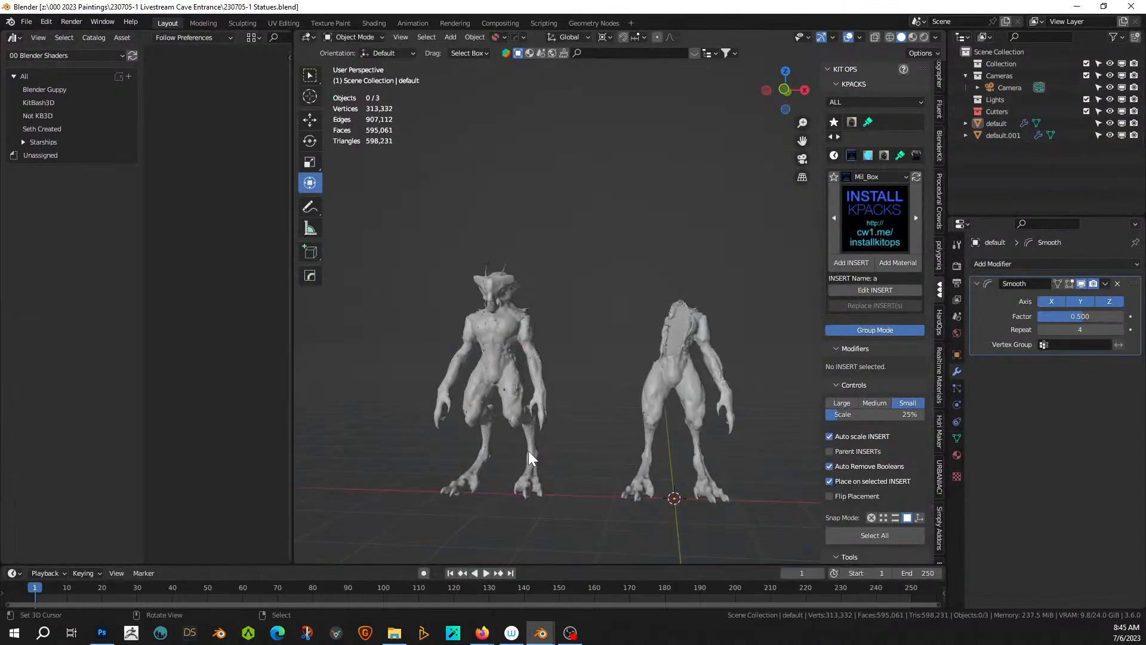
left_click(495, 346)
right_click(494, 342)
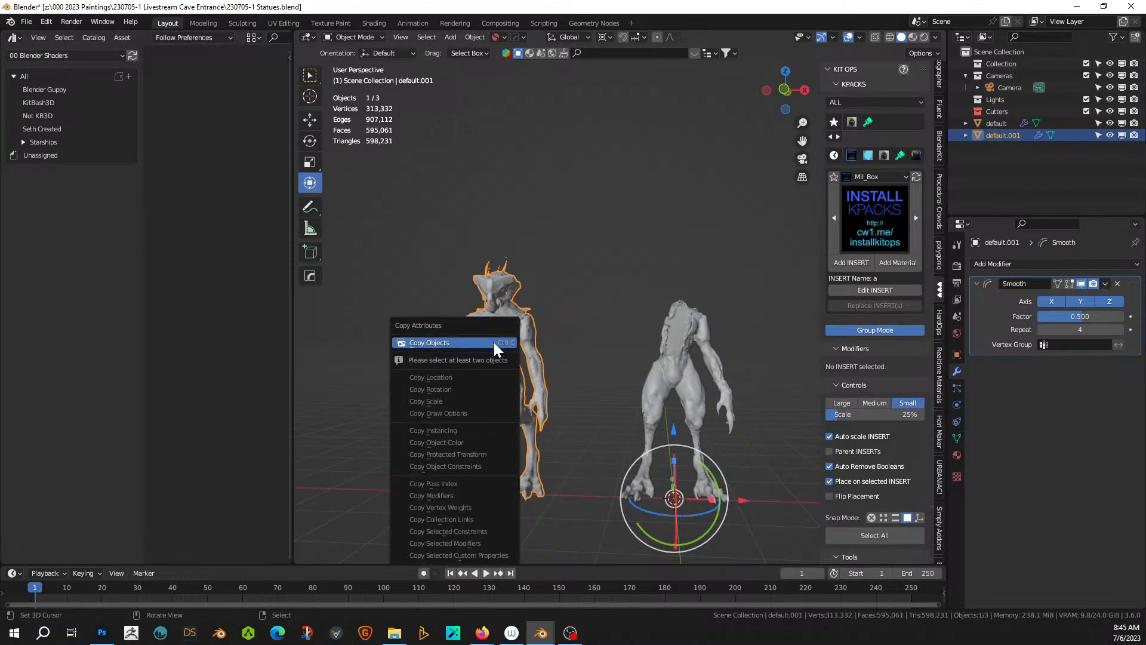
left_click(494, 342)
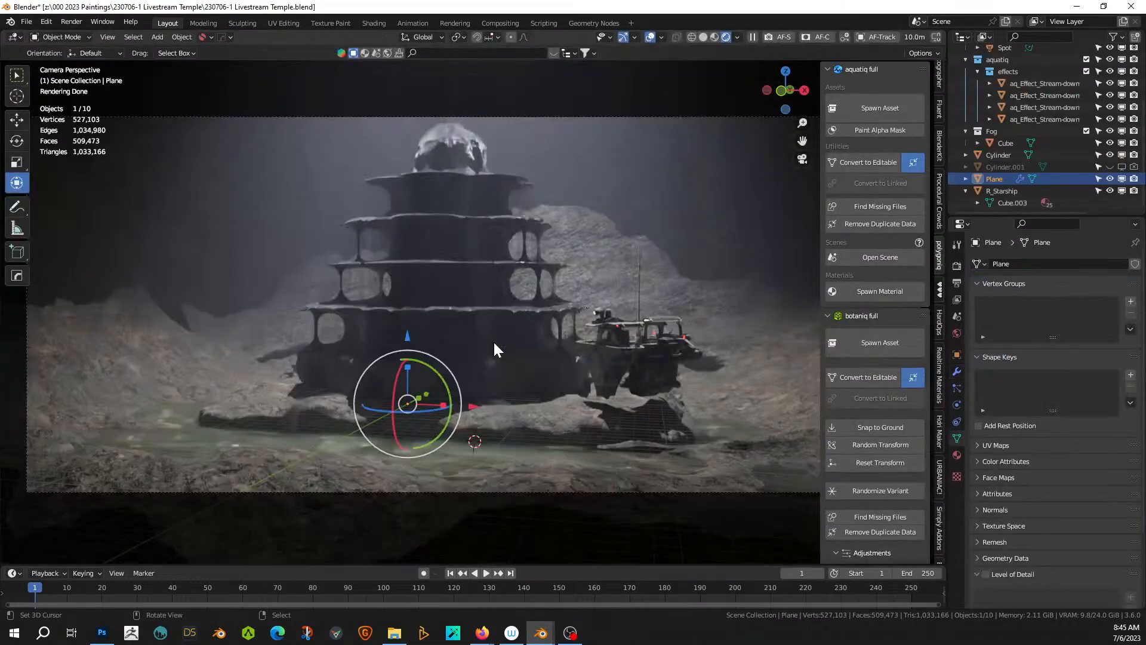
- In the 230706-1 Livestream Temple file, switch to solid shading, paste the statue and move it about -16.3 m along Y
left_click(704, 37)
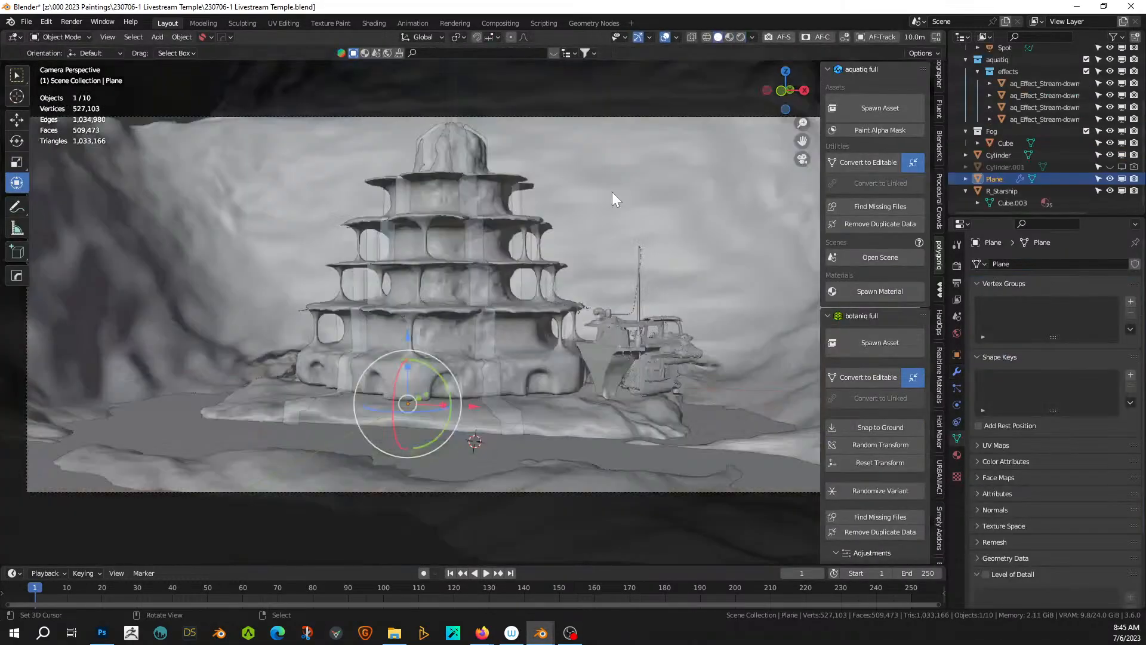
key("ctrl+v")
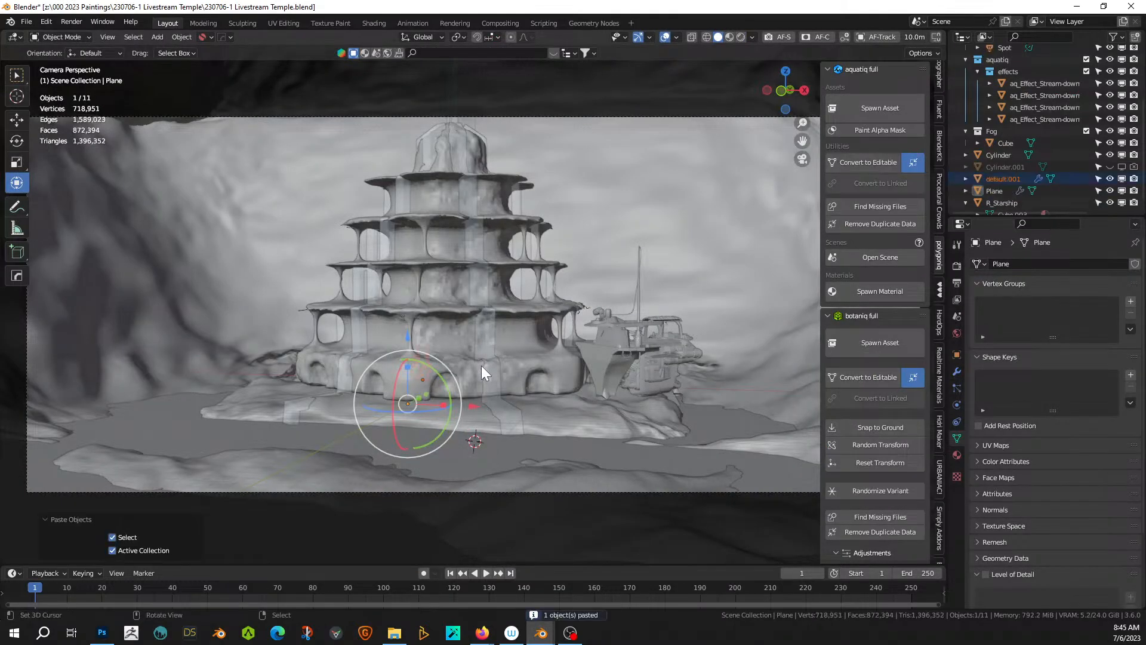
key("g")
key("y")
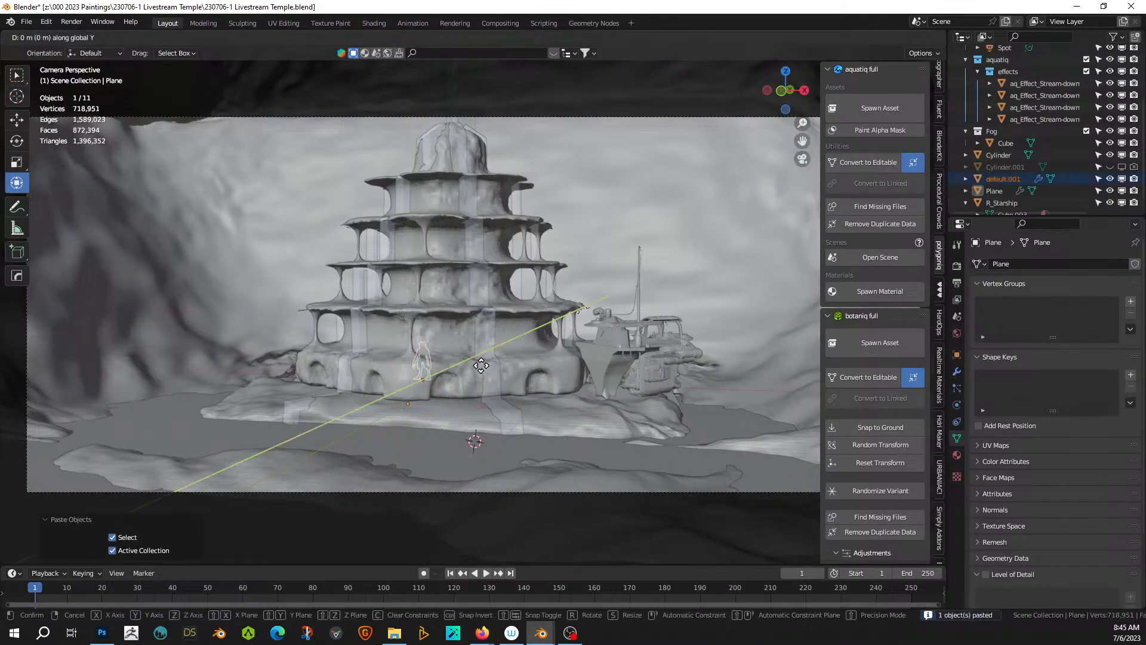
left_click(433, 423)
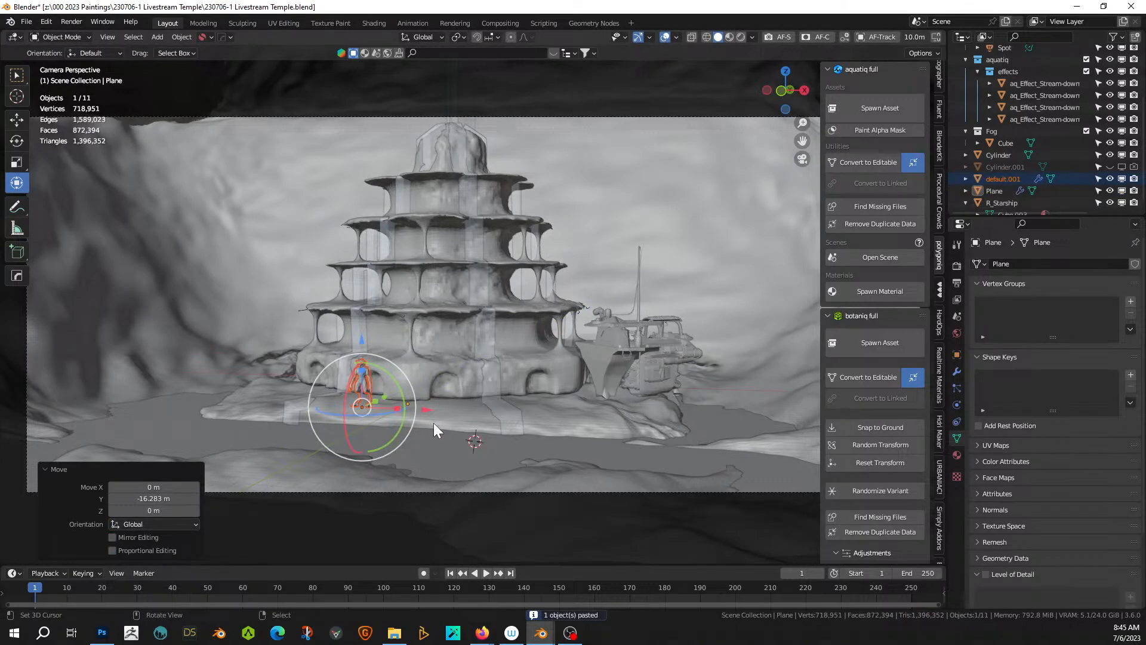
- Scale the statue up by about 2.135 and move it about -9.8 m along X, beside the temple
key("s")
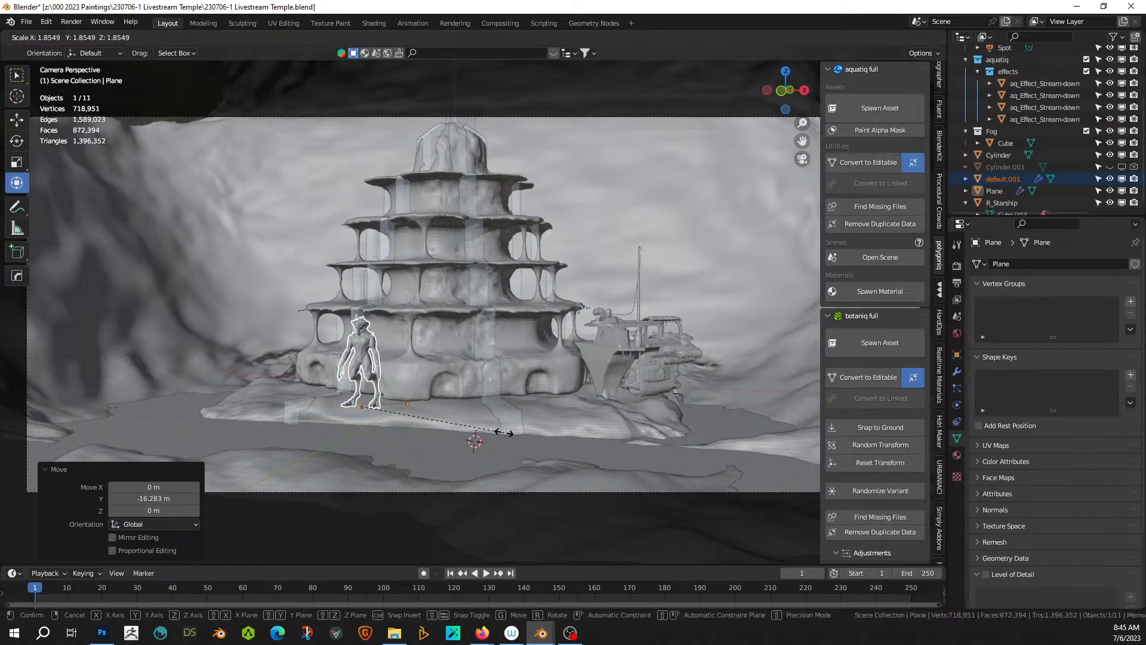
left_click(527, 441)
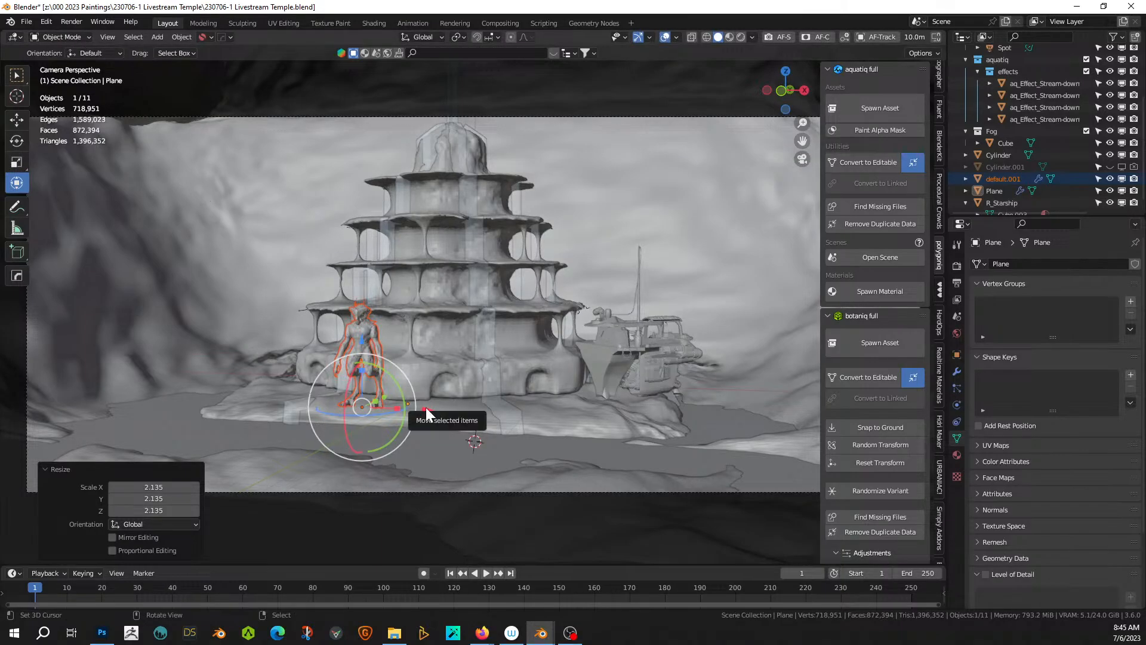
left_click_drag(426, 409, 313, 412)
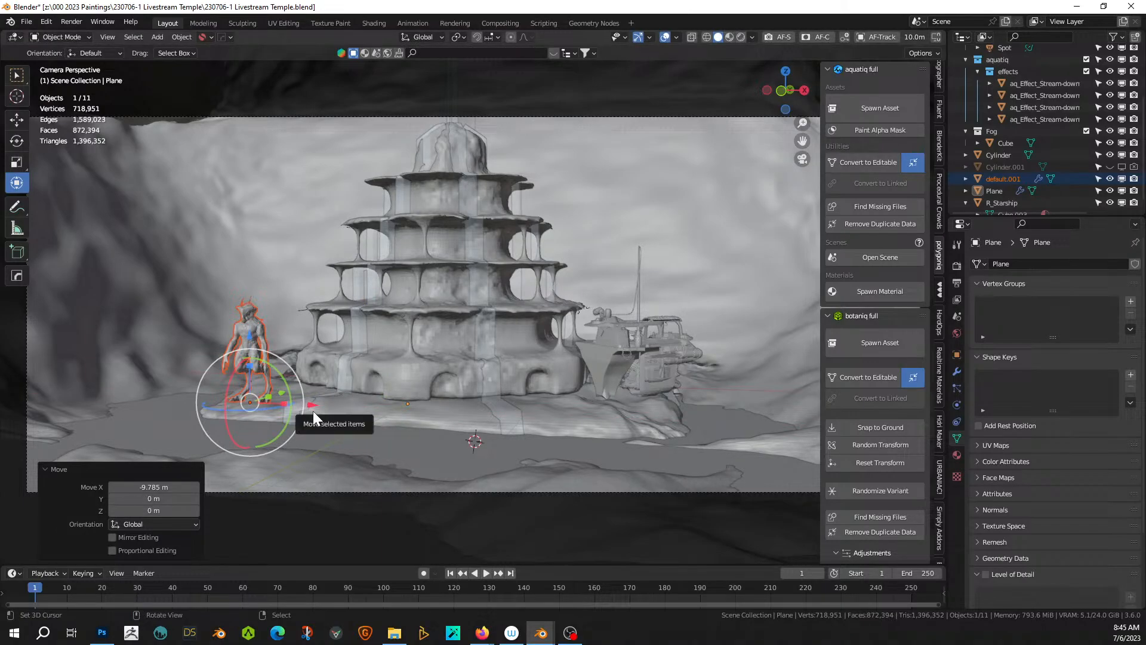
- Position the statue over the rock ledge: lower it about 1.54 m, shift it about 2.17 m along Y, and raise it about 1.92 m
key("KP_Decimal")
middle_click_drag(313, 412, 473, 427)
key("g")
key("z")
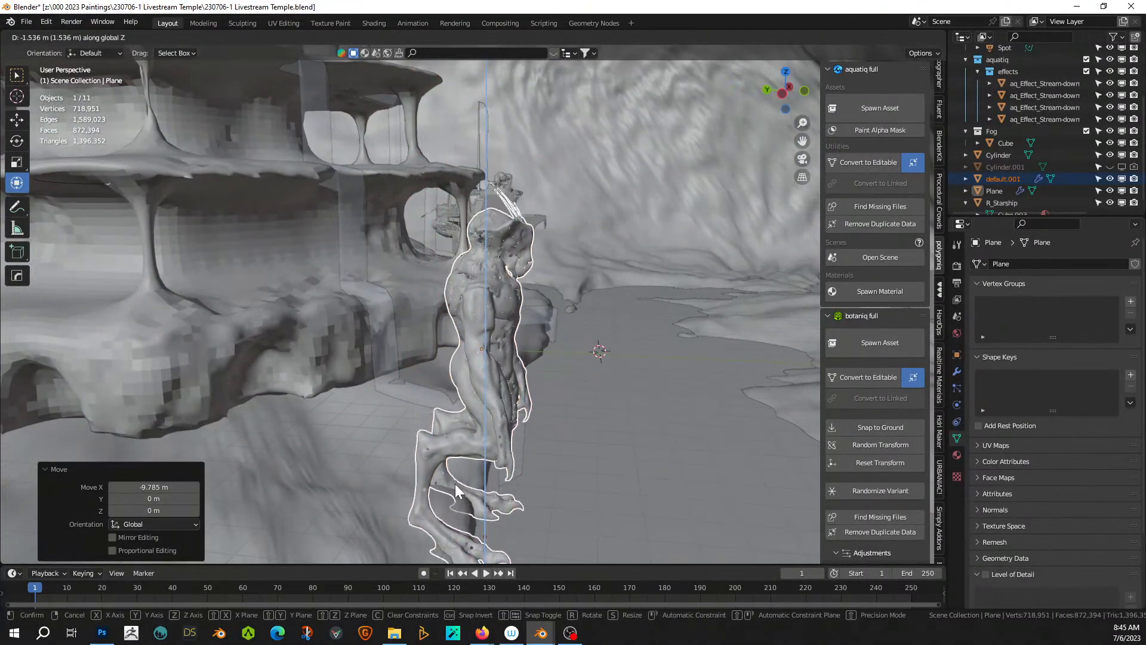
left_click(460, 484)
key("g")
key("y")
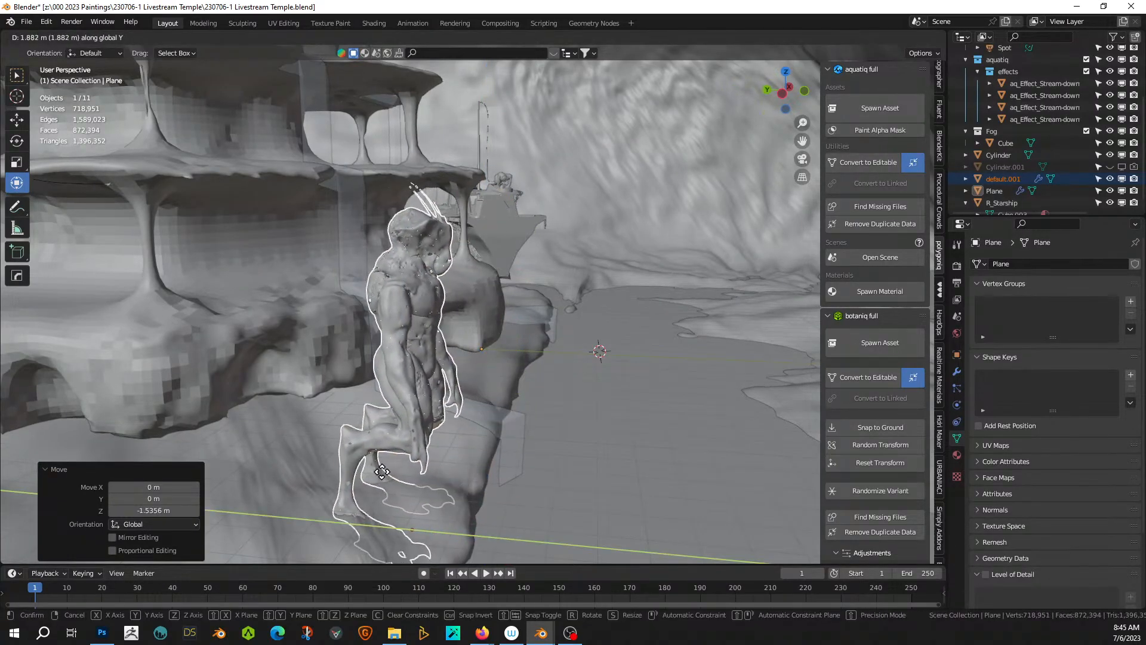
left_click(385, 486)
key("g")
key("z")
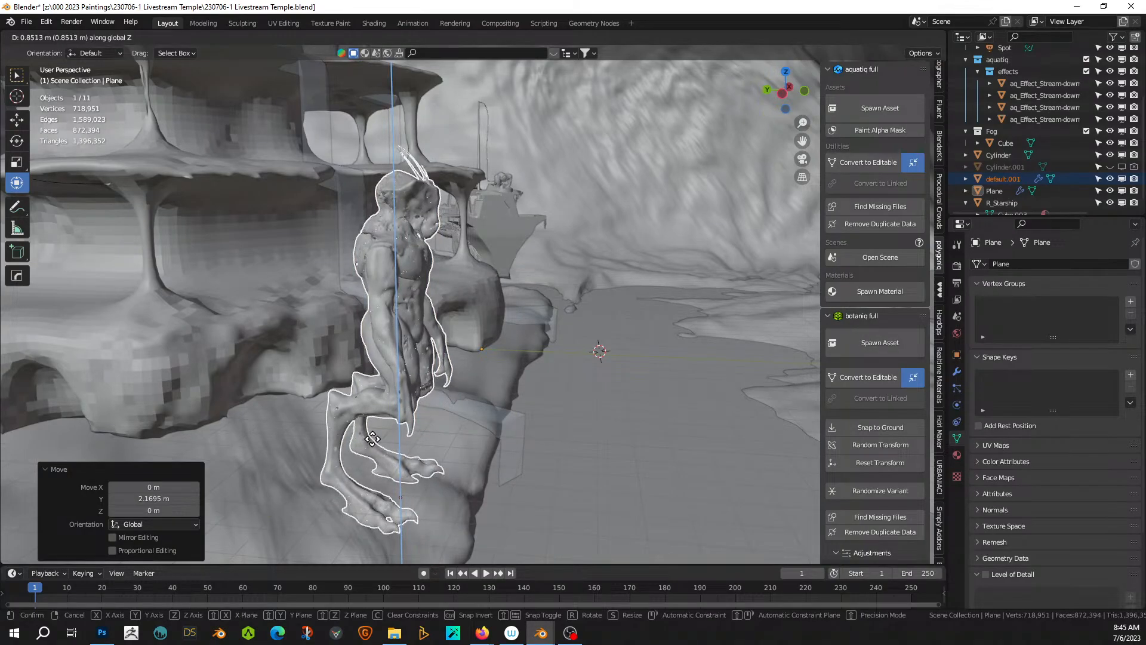
left_click(377, 398)
middle_click_drag(377, 398, 335, 419)
- Snap the 3D cursor to the statue and add a six-vertex cylinder there with 1 m radius and 2 m depth
key("shift+a")
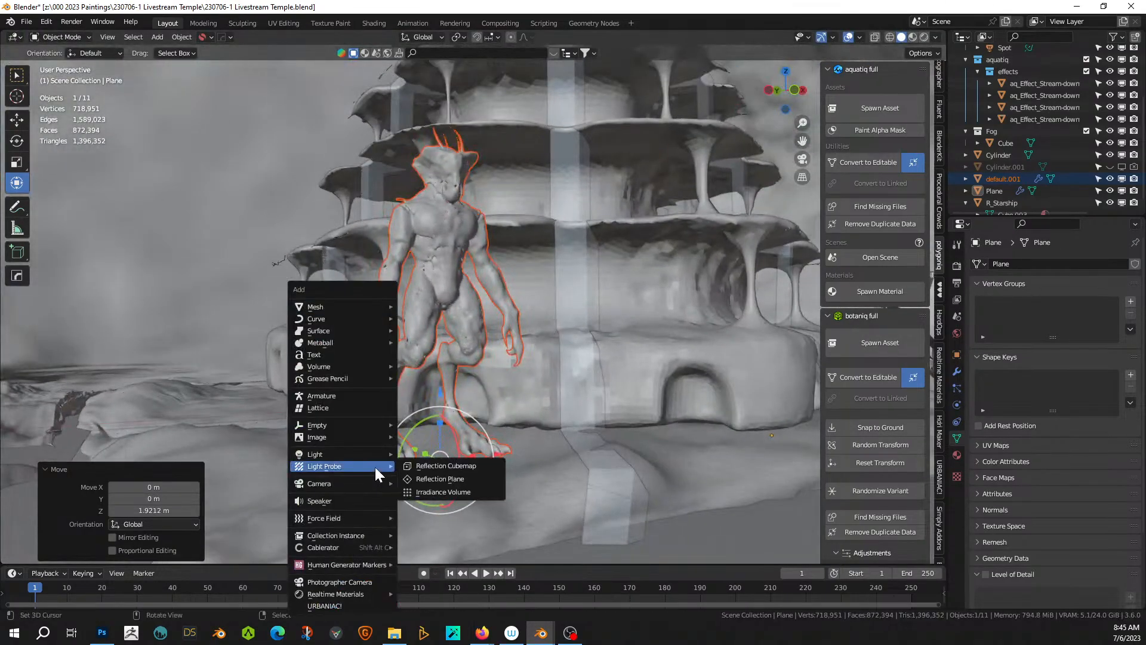
key("shift+s")
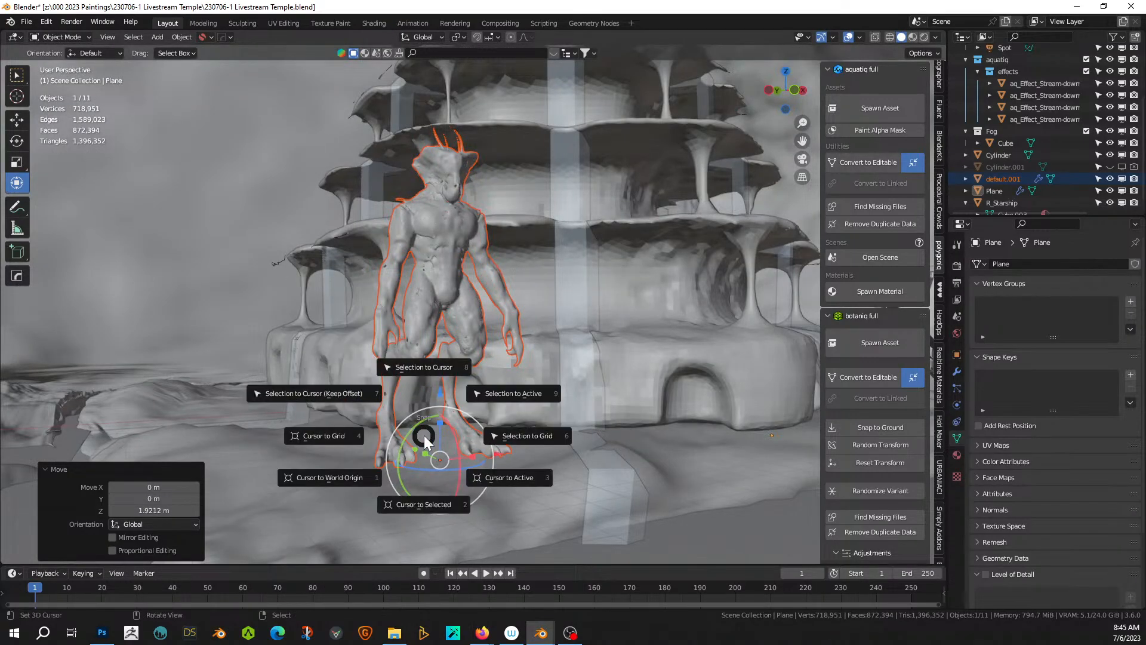
key("2")
key("shift+a")
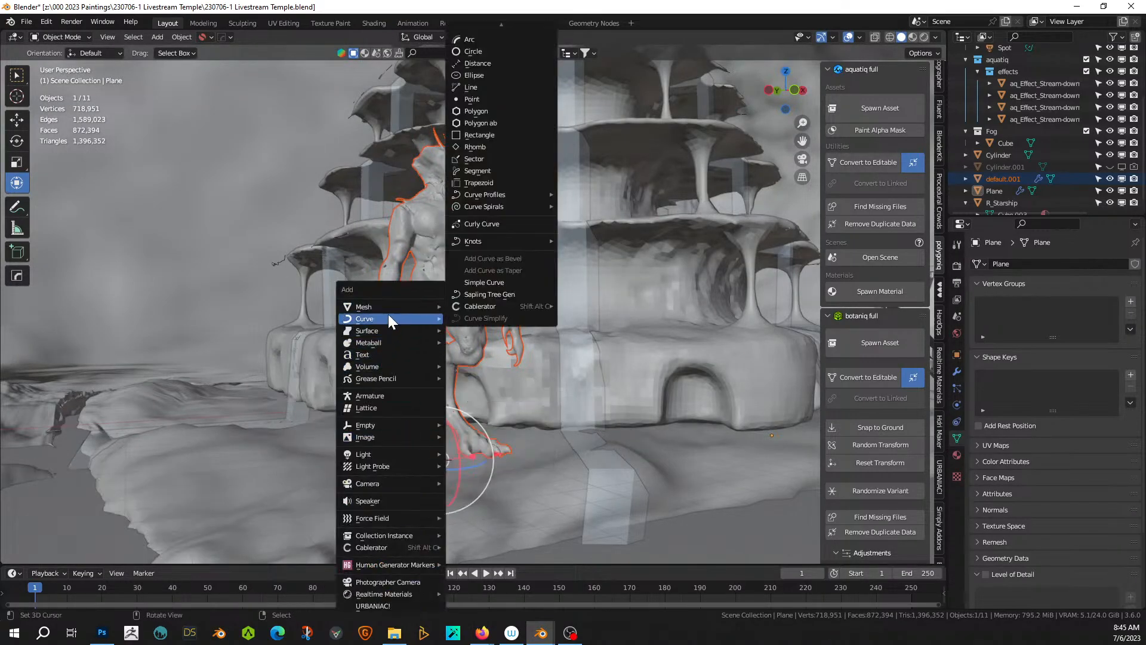
mouse_move(391, 305)
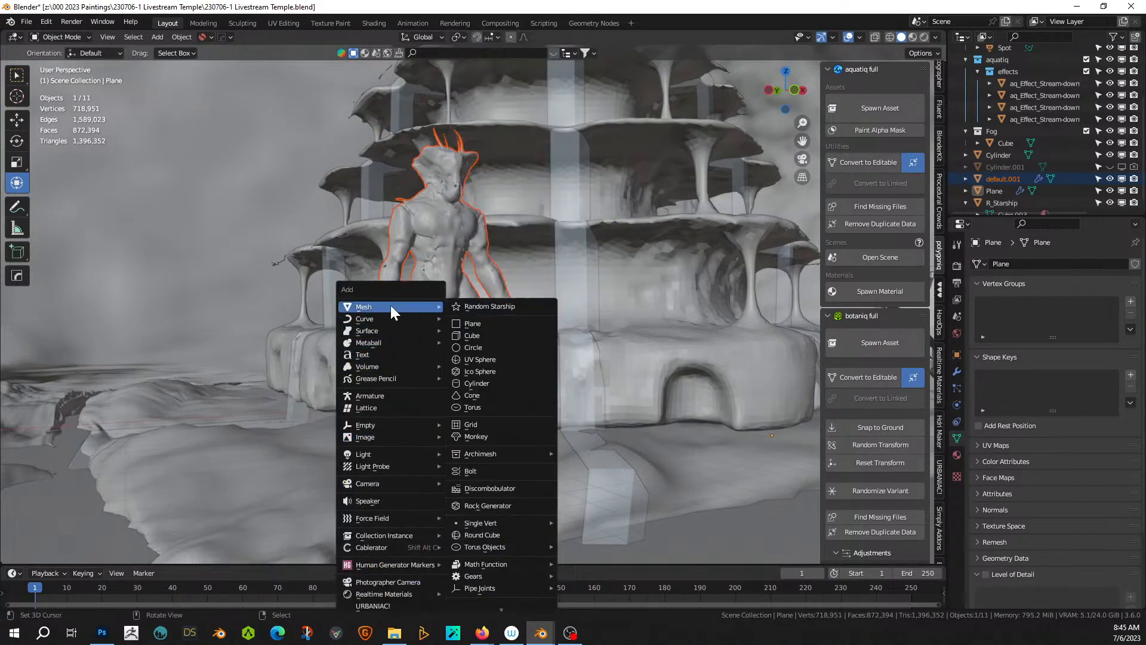
left_click(494, 381)
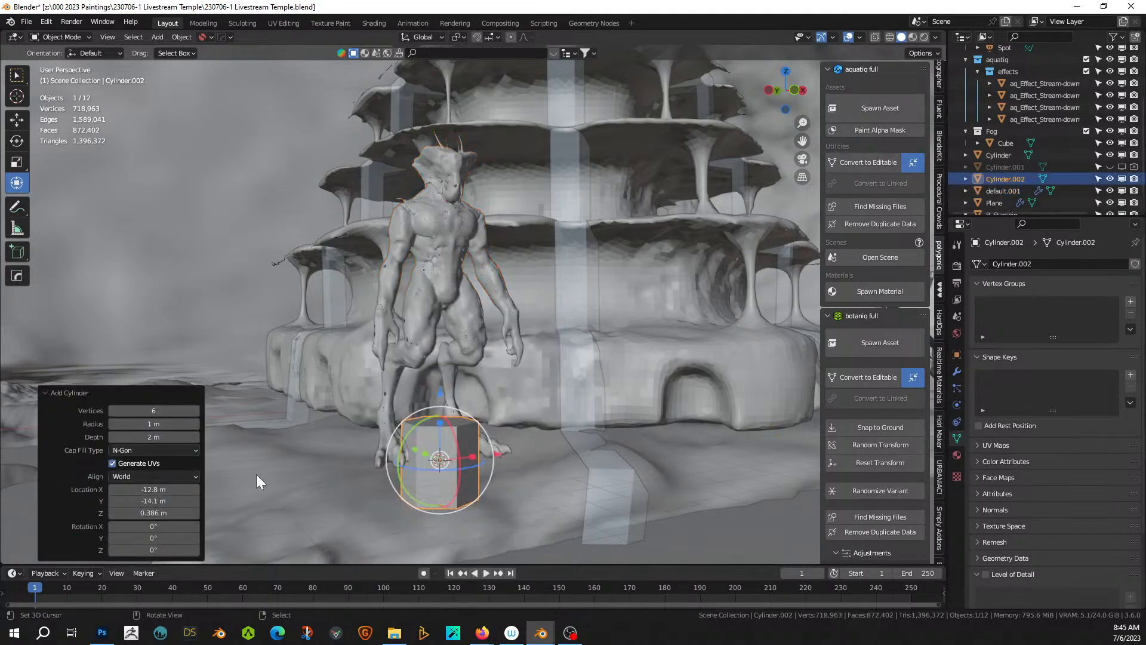
- Widen the cylinder into a pedestal by scaling it about 2.456 in X and Y only
key("s")
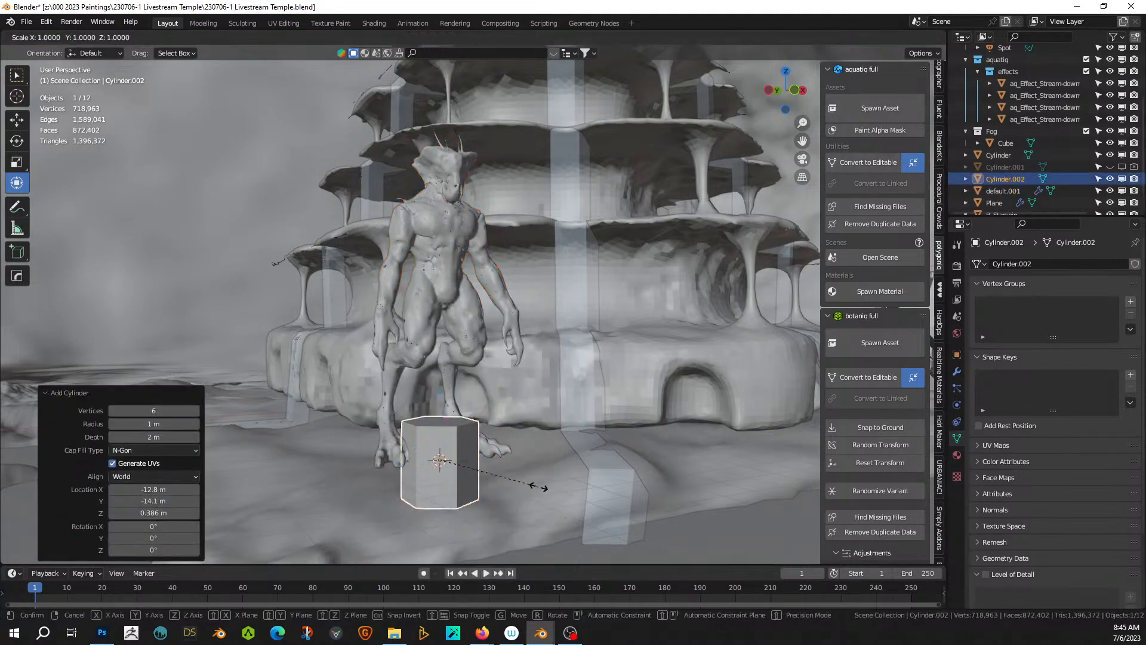
key("shift+z")
left_click(690, 486)
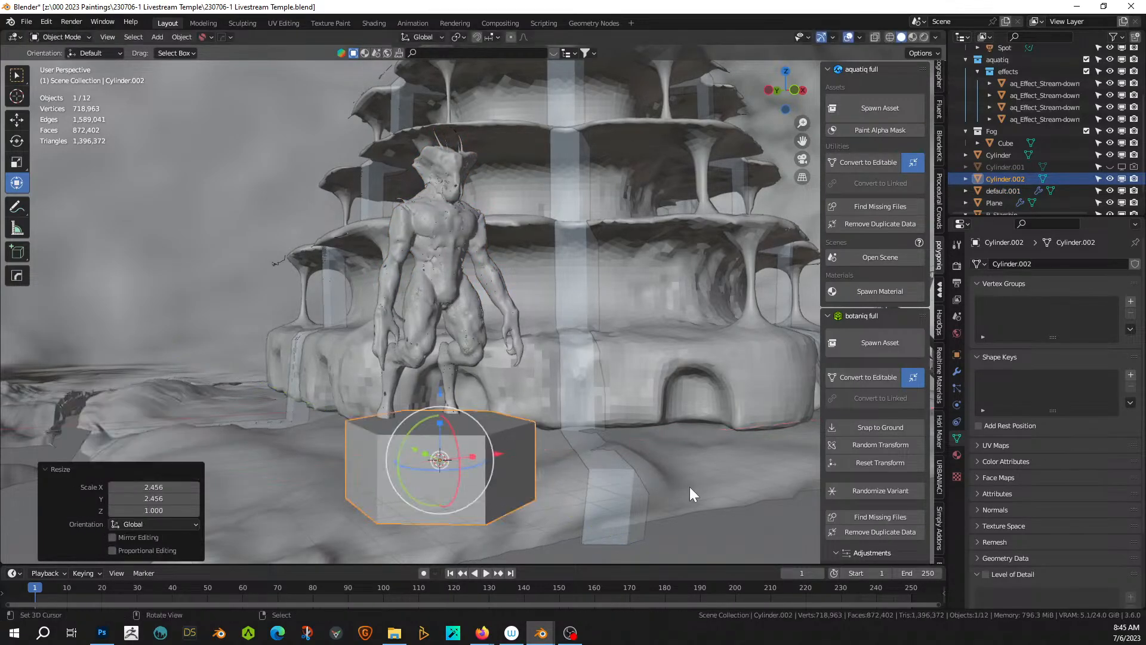
- Fit the pedestal under the statue's feet: move it about 1.03 m along Y, lower it about 1 m, and shift it about -0.64 m along Y
middle_click_drag(535, 464, 590, 460)
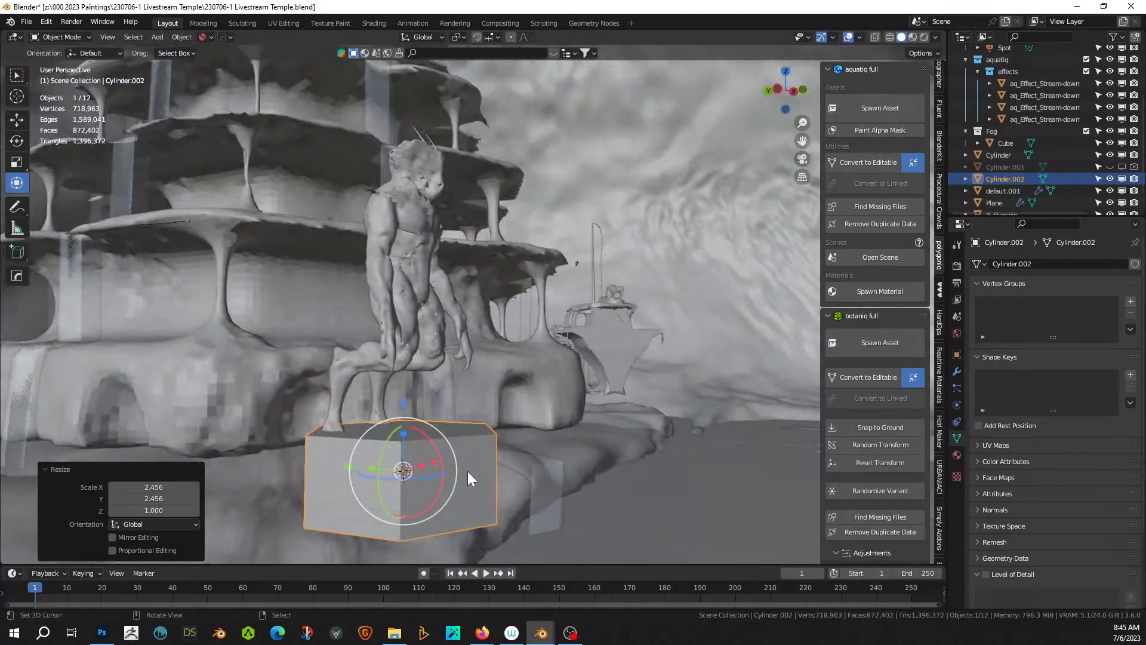
key("g")
key("y")
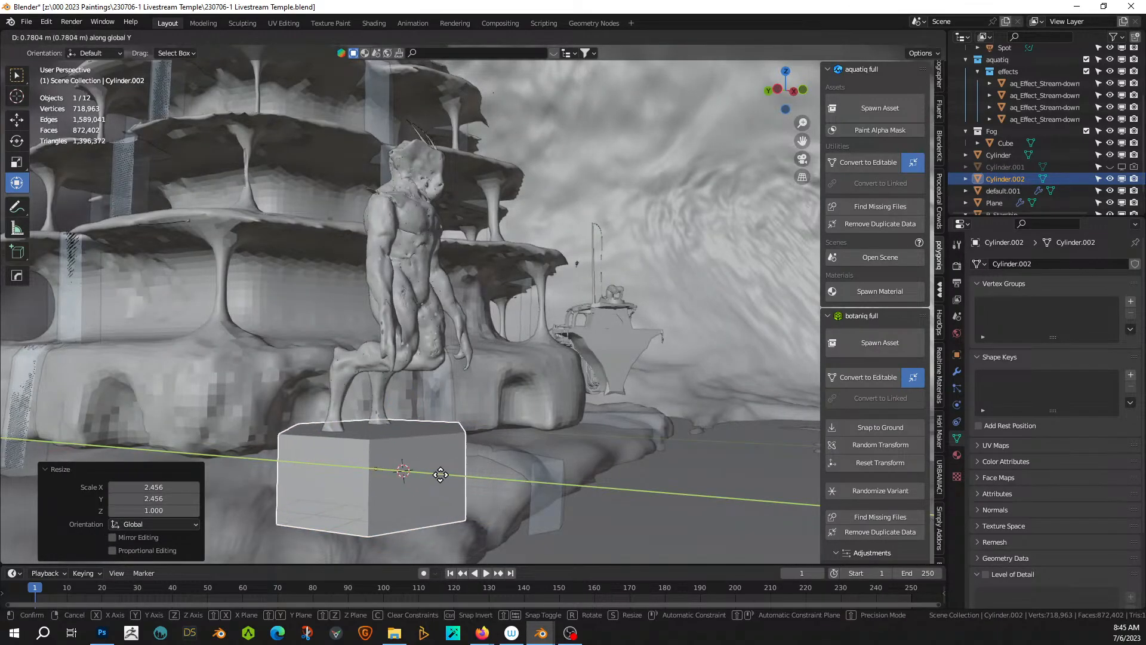
left_click(437, 476)
key("g")
key("z")
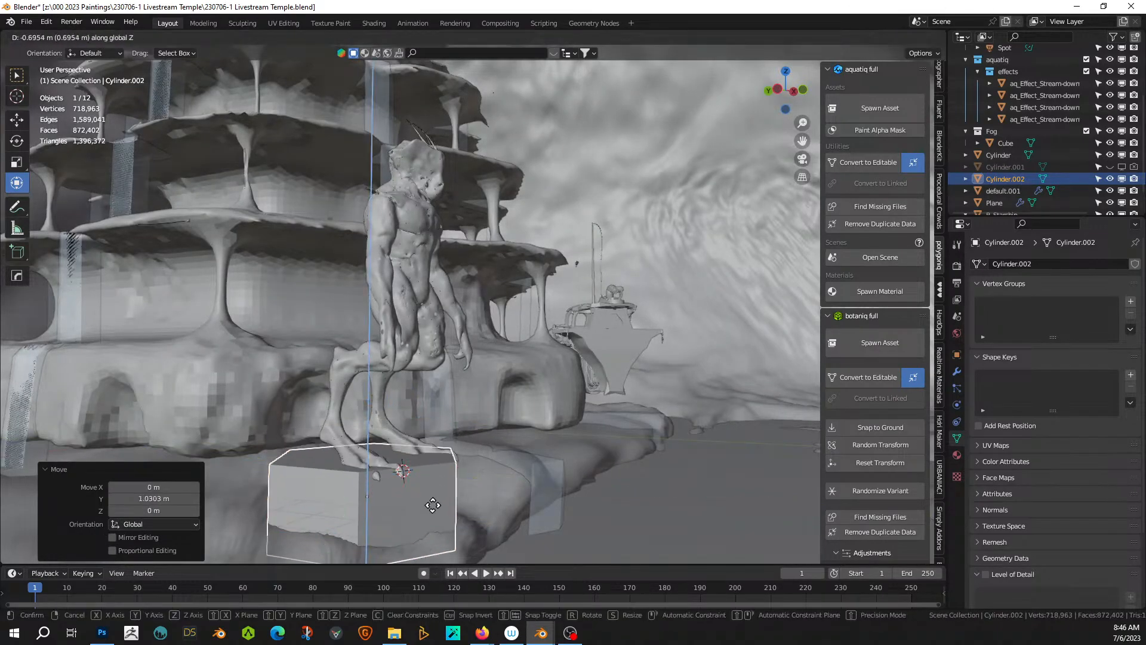
left_click(434, 523)
key("g")
key("y")
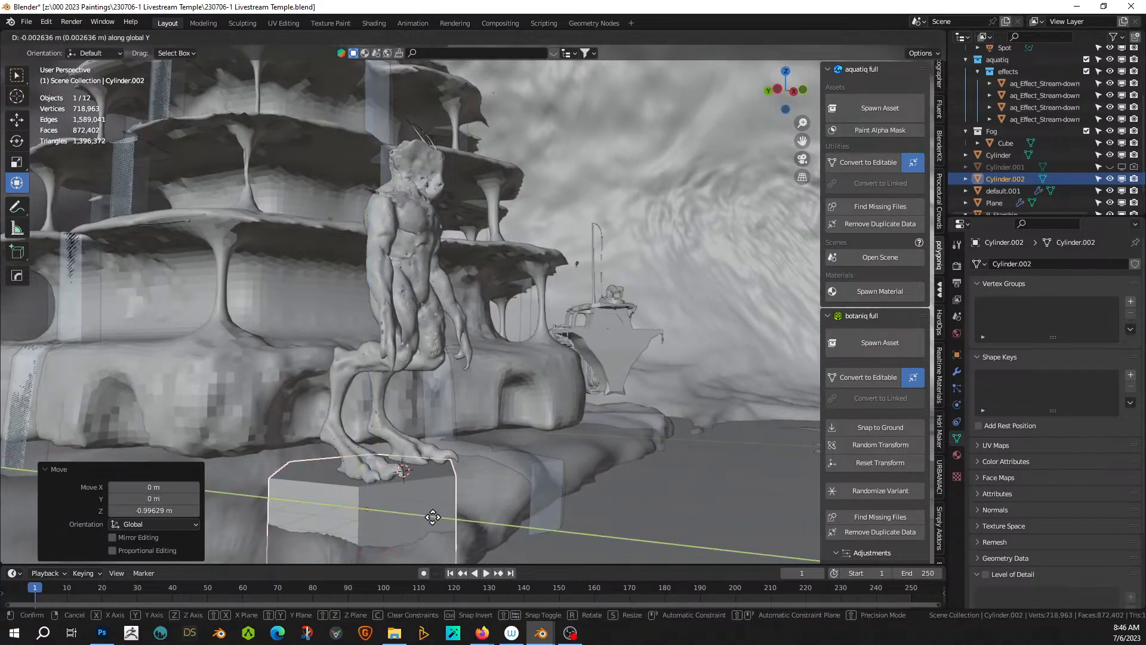
left_click(450, 521)
- Apply the pedestal's rotation and scale
middle_click_drag(451, 522, 360, 521)
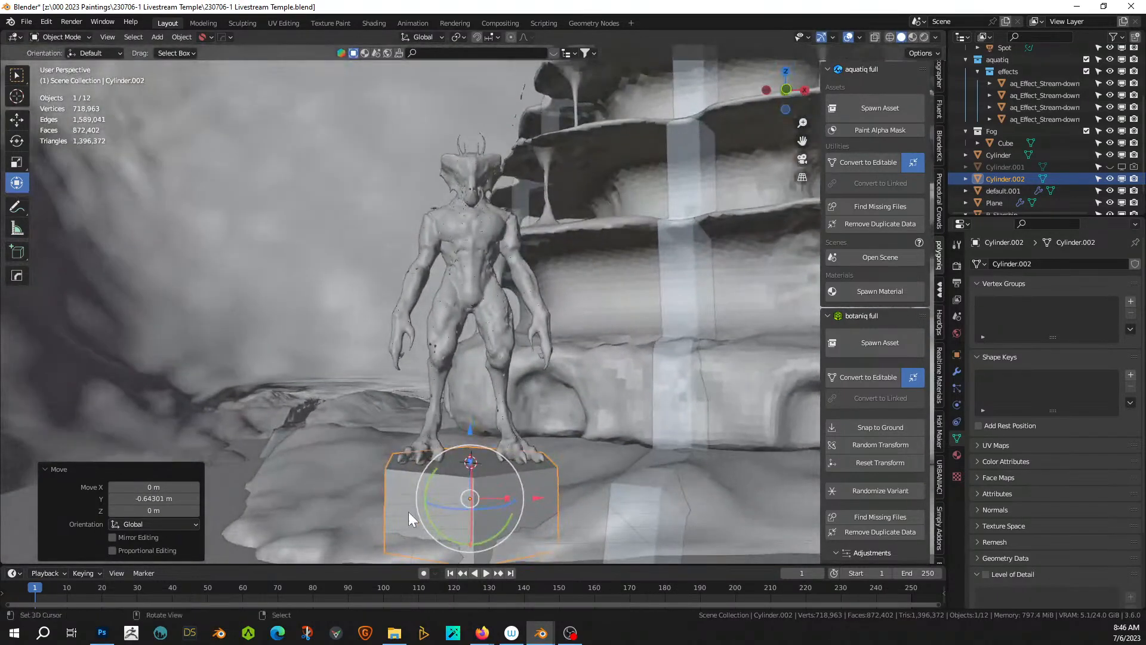
key("ctrl+a")
left_click(476, 490)
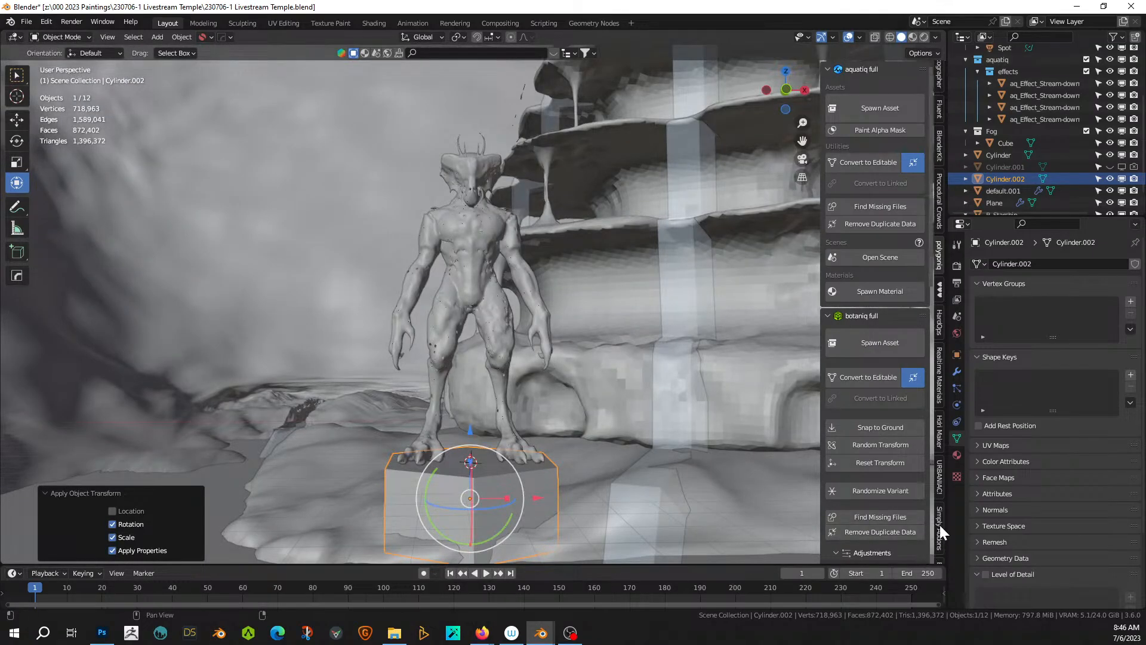
- Erode the pedestal with the Erode It add-on, bevel modifier included, and apply the resulting modifiers
scroll(941, 522, "down", 3)
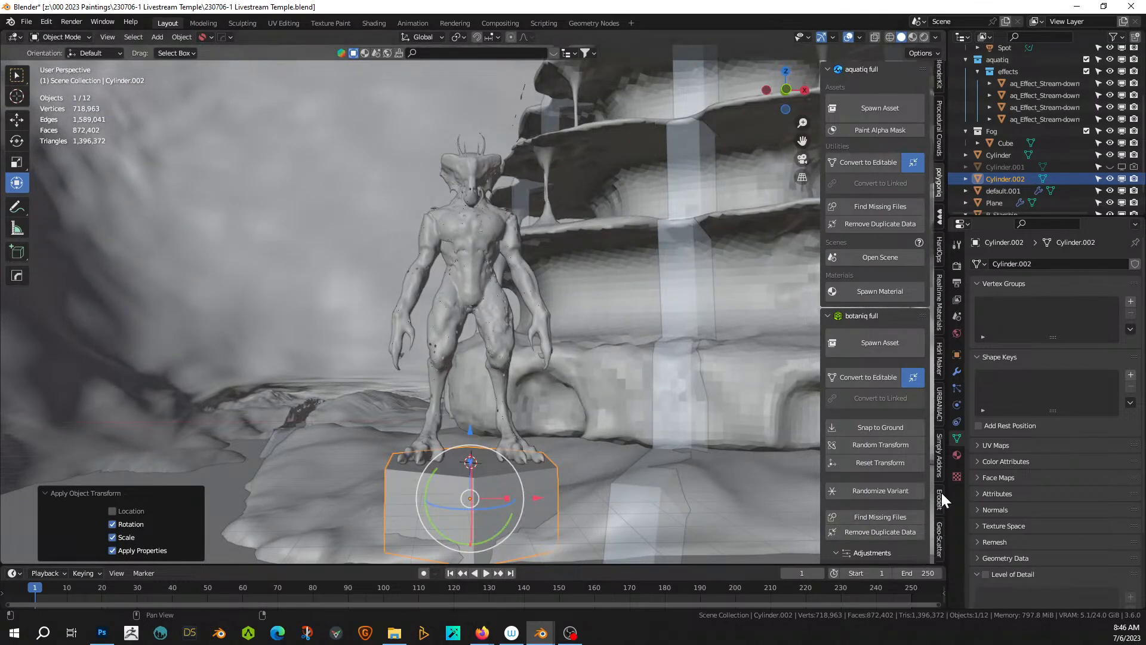
left_click(941, 495)
left_click(873, 211)
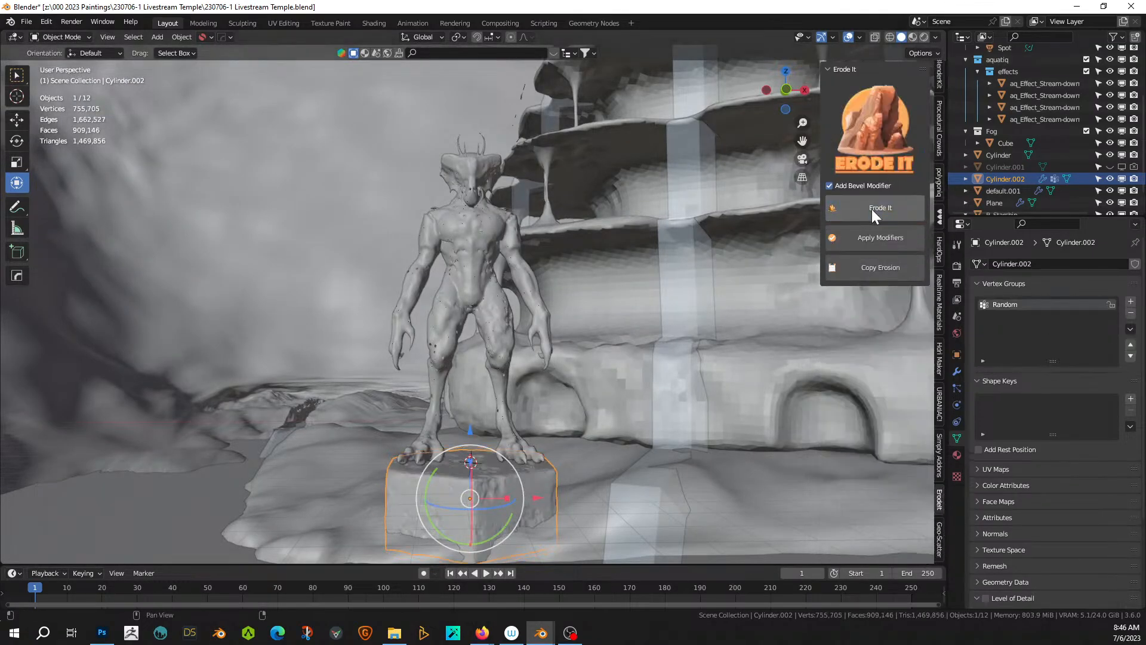
left_click(860, 238)
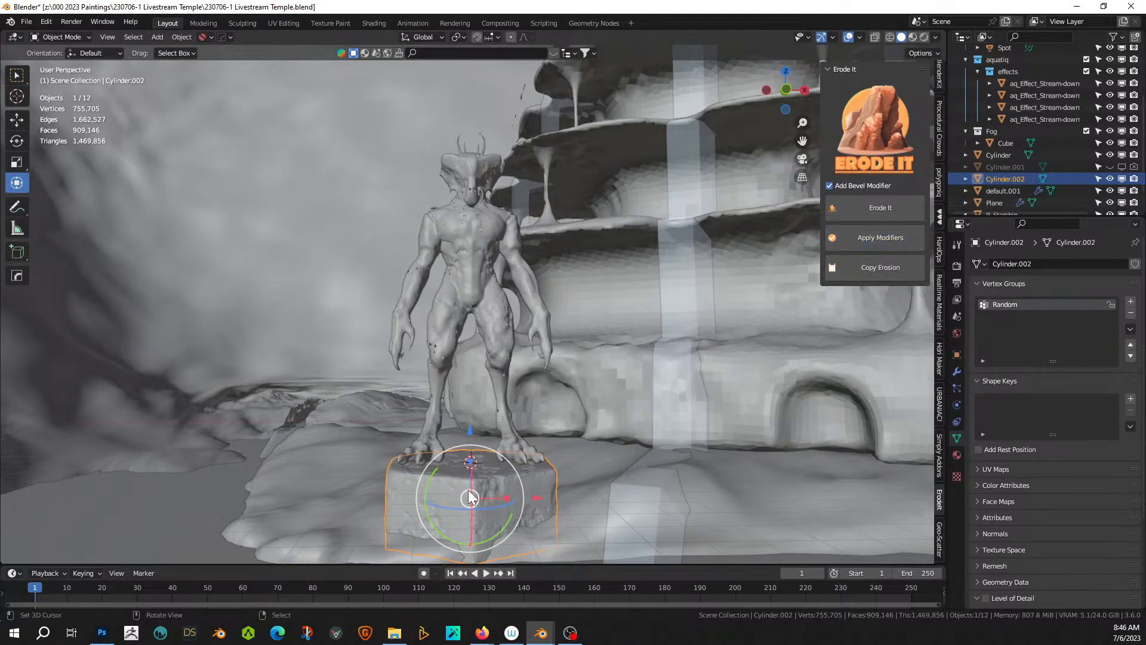
left_click(957, 372)
middle_click_drag(529, 383, 562, 396)
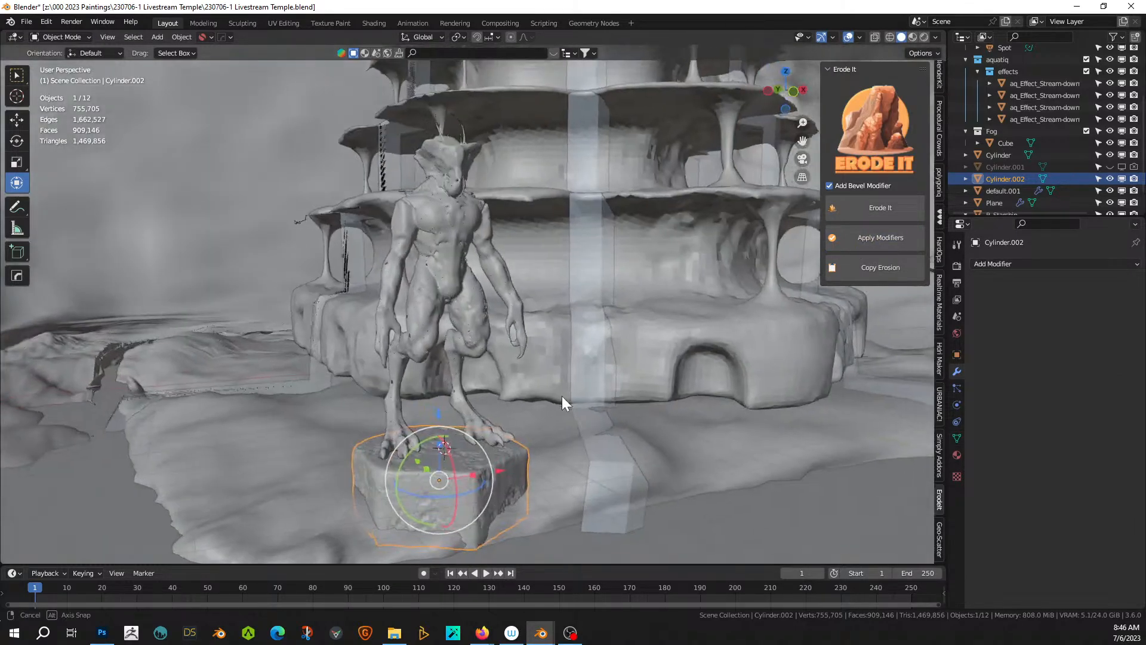
- UV-map all of the pedestal's faces with Cube Projection and remove its empty material slot
key("Tab")
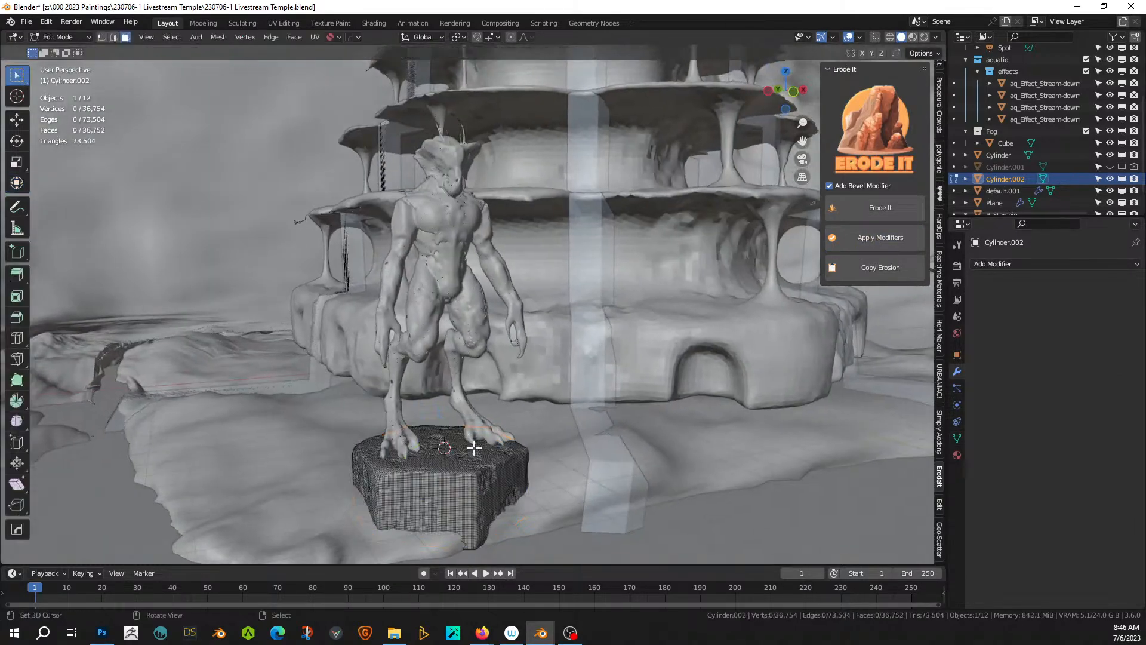
key("a")
key("u")
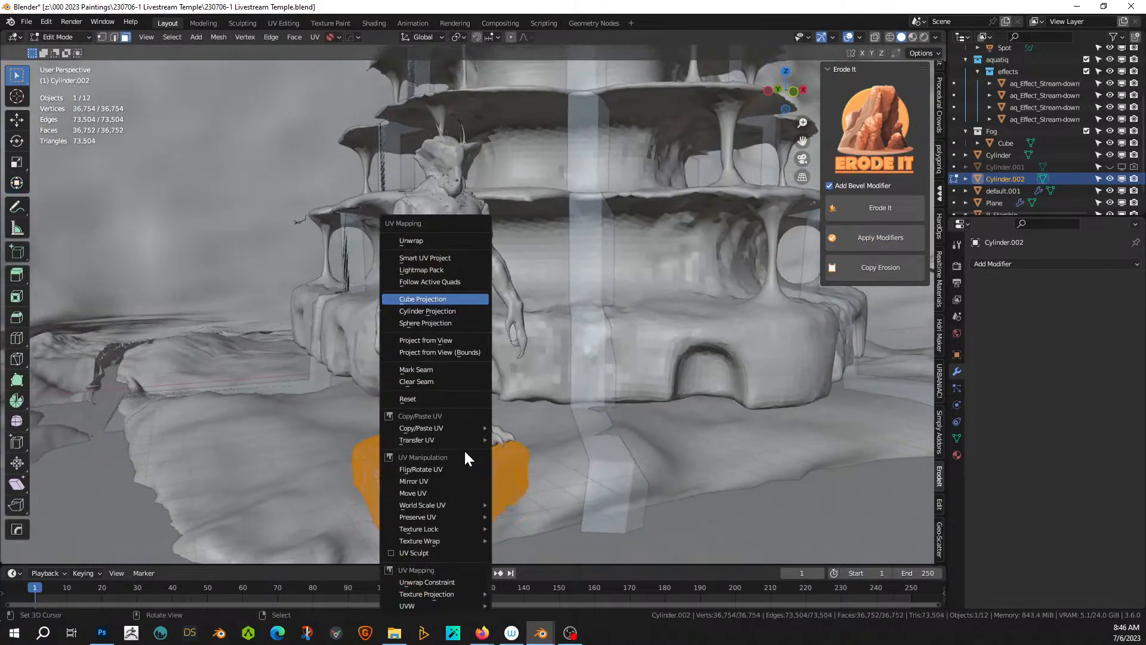
left_click(436, 298)
key("Tab")
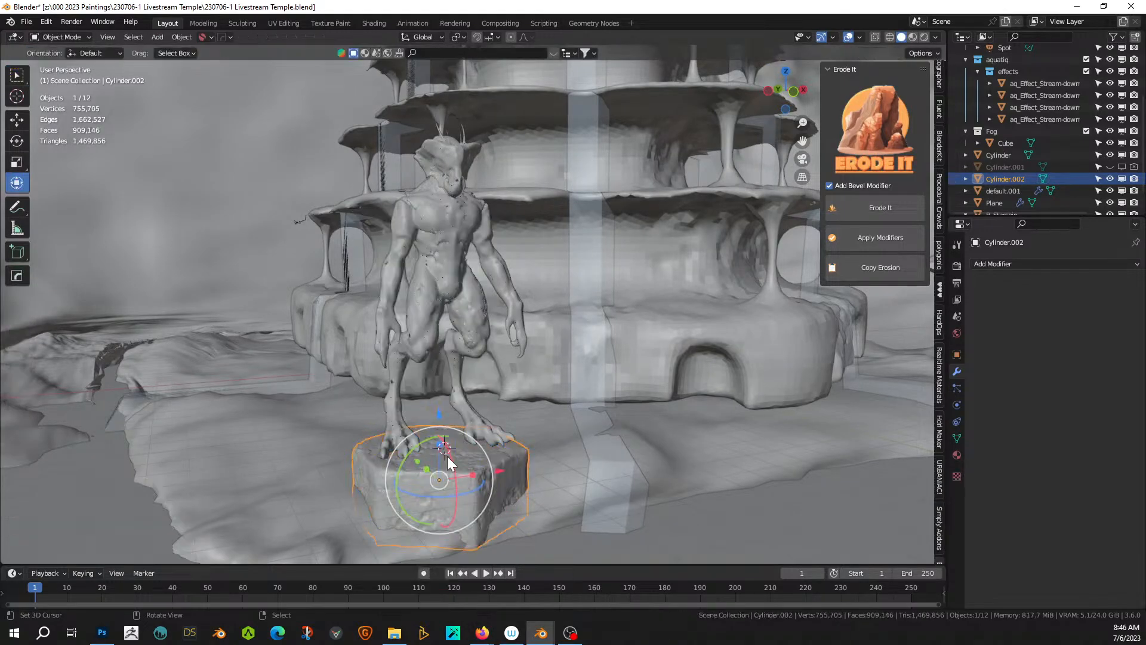
left_click(958, 455)
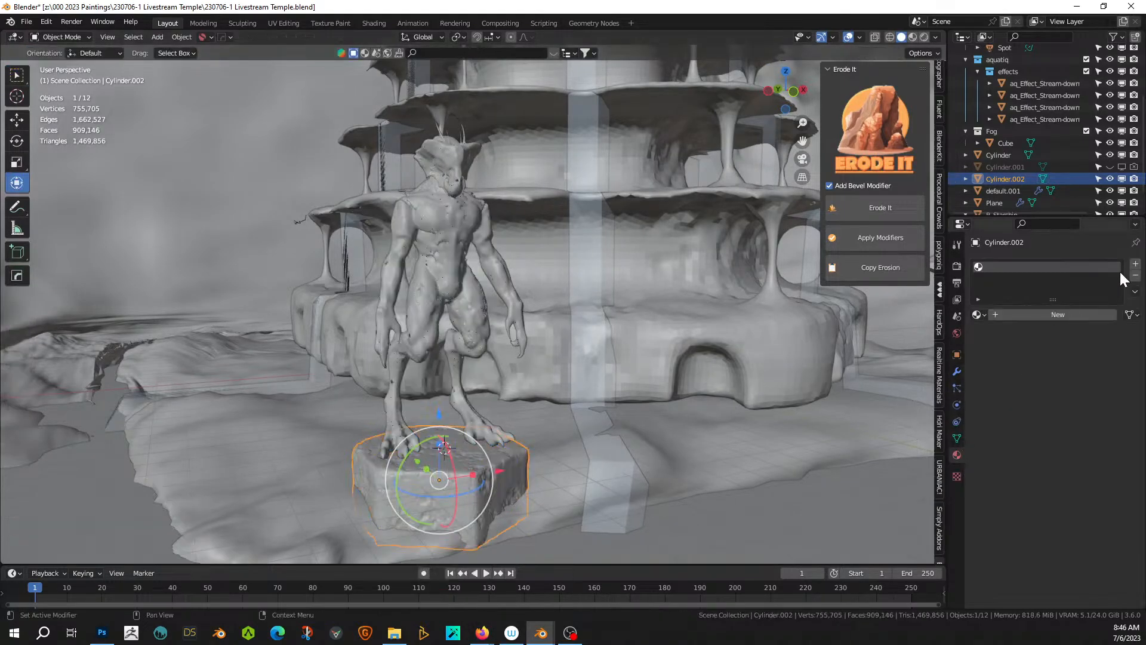
left_click(1135, 277)
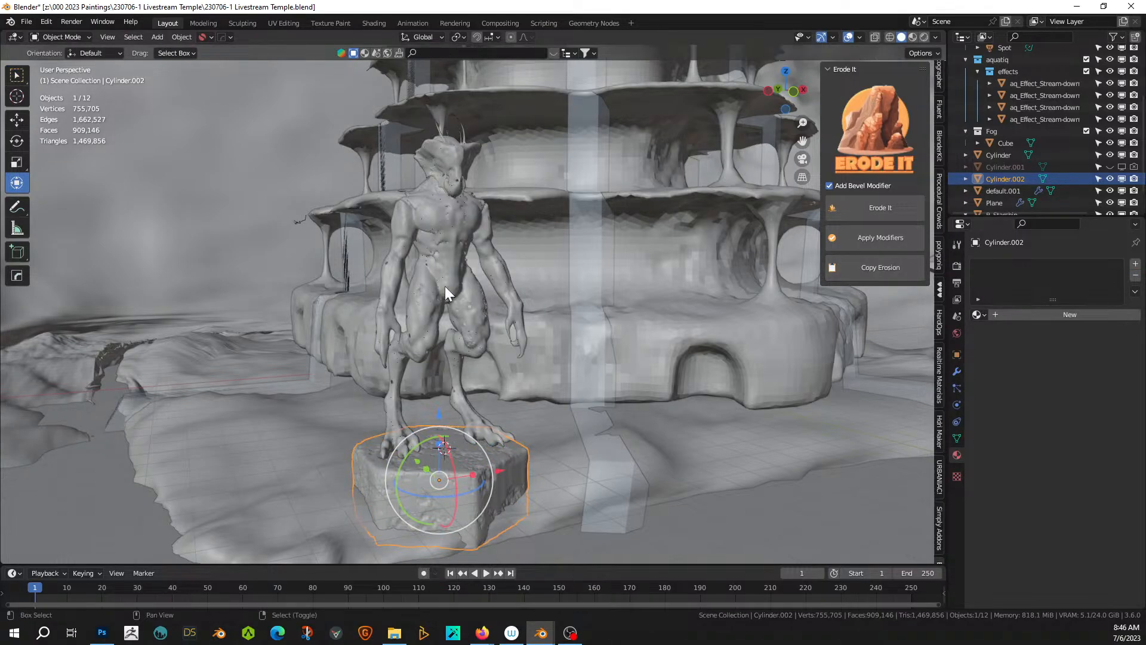
- Try joining the pedestal with the horned statue into one object, and undo the join
left_click(435, 258)
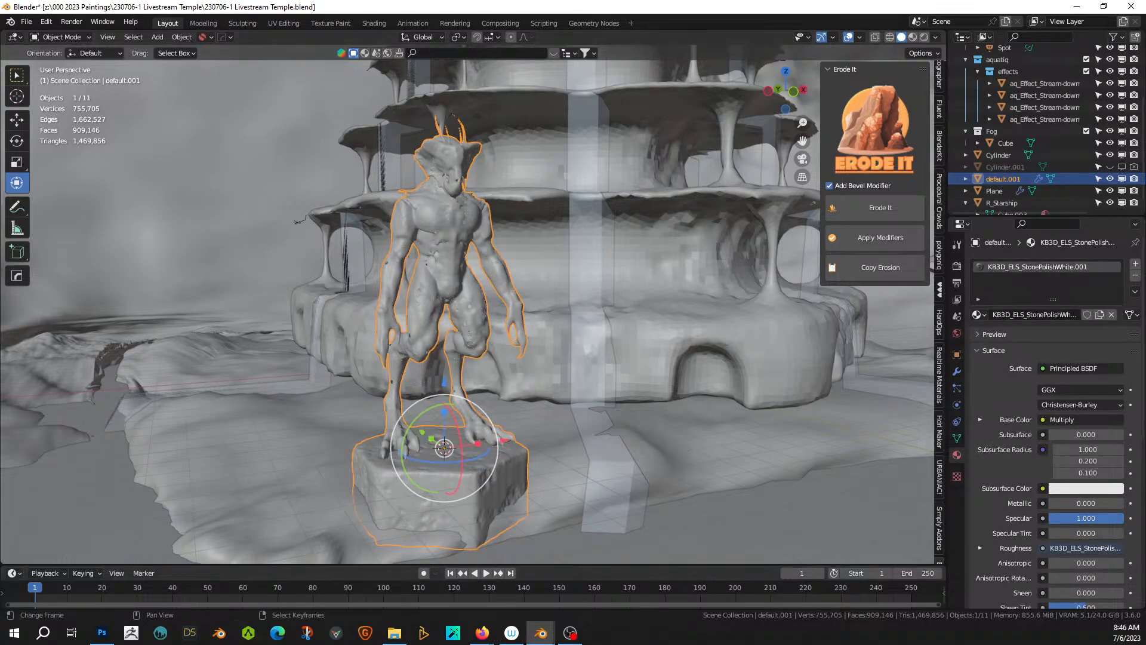
middle_click_drag(606, 389, 565, 393)
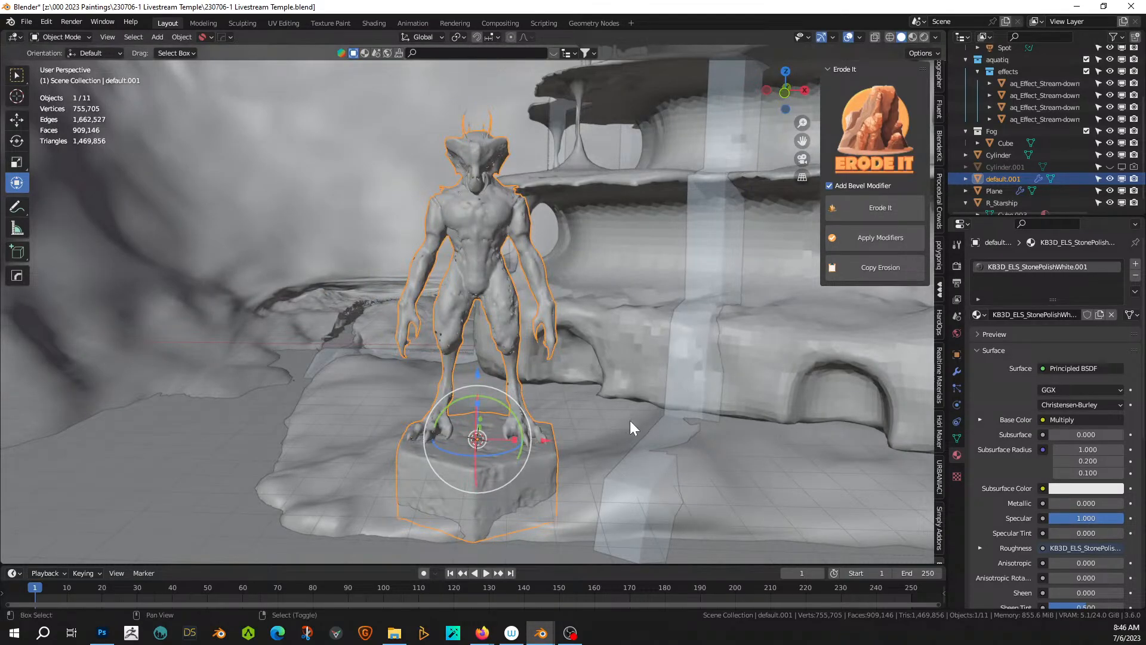
middle_click_drag(630, 421, 473, 395, "shift")
scroll(504, 396, "down", 3)
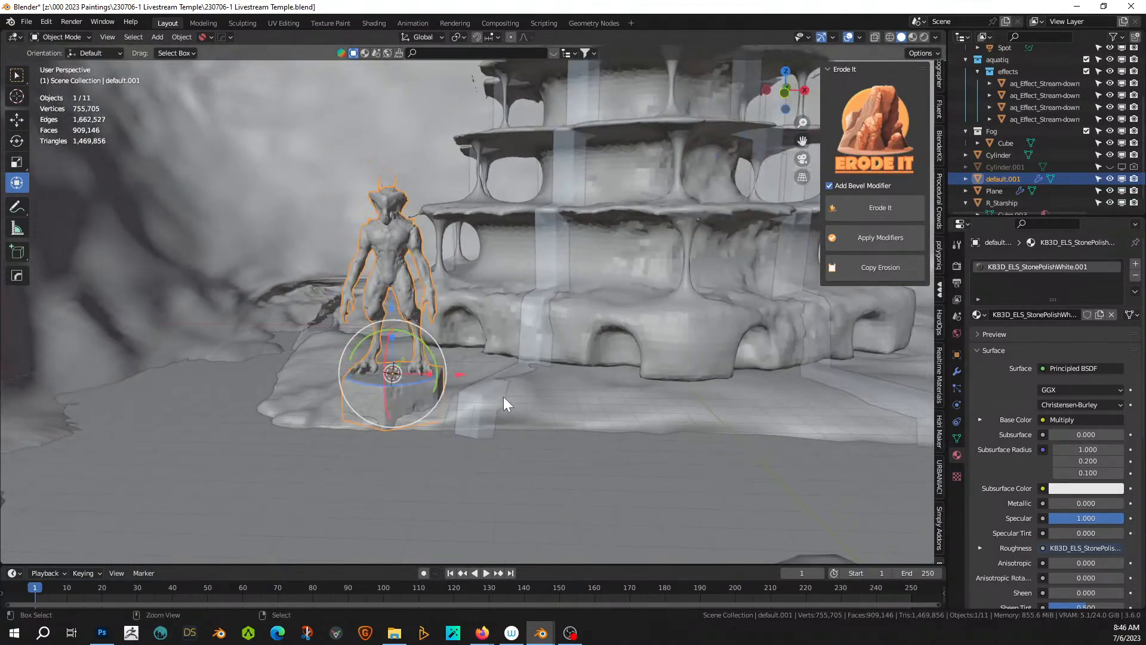
key("ctrl+z")
right_click(390, 394)
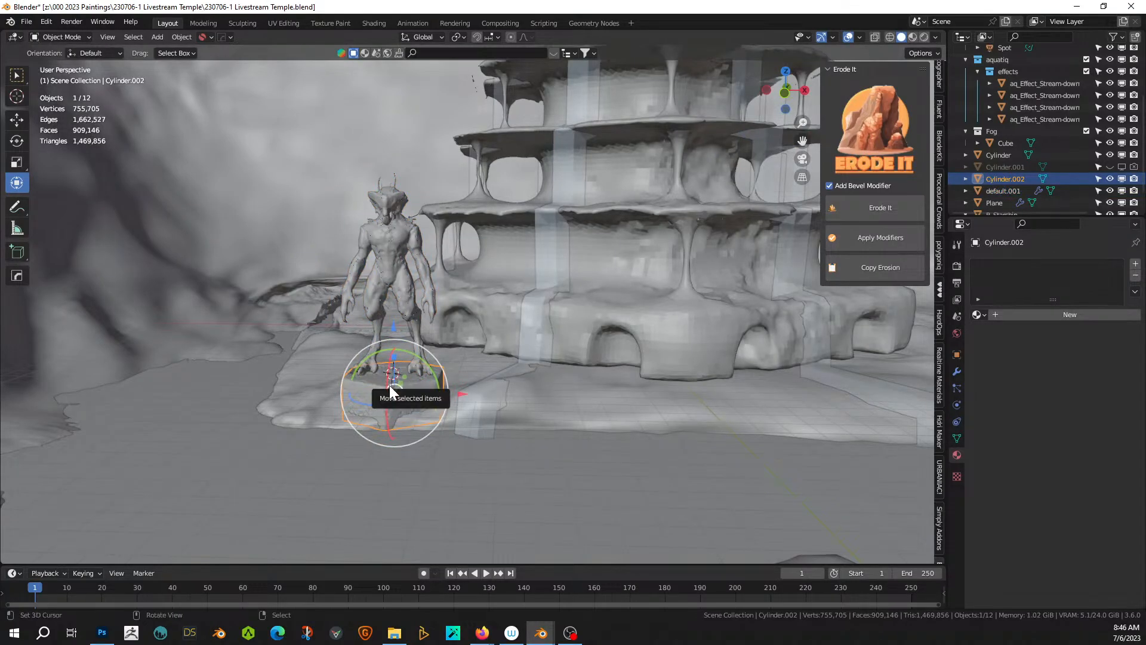
- Try moving the original pedestal 30.89 m along X, isolate it together with the temple for comparison, and undo the move
key("KP_7")
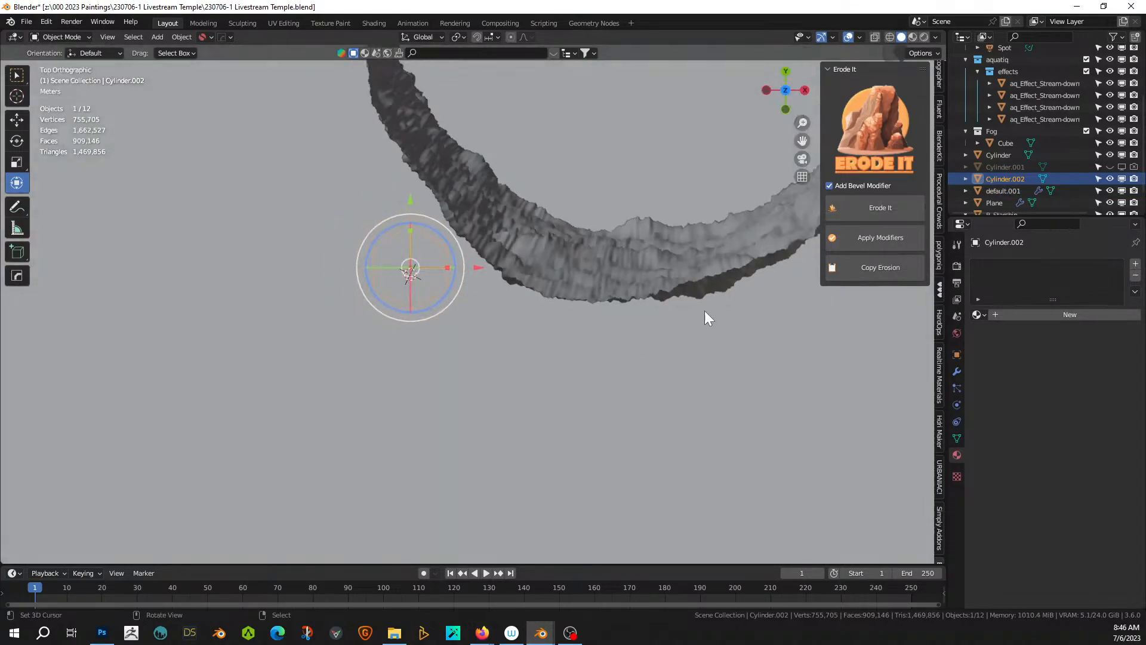
middle_click_drag(668, 281, 605, 234)
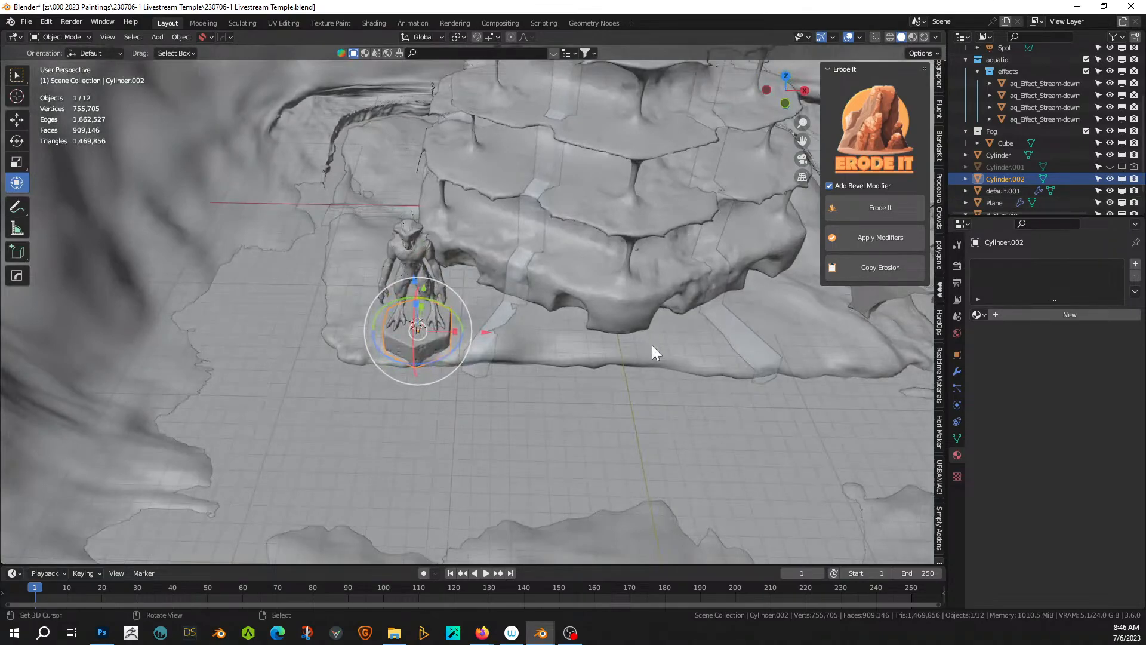
middle_click_drag(655, 350, 325, 333)
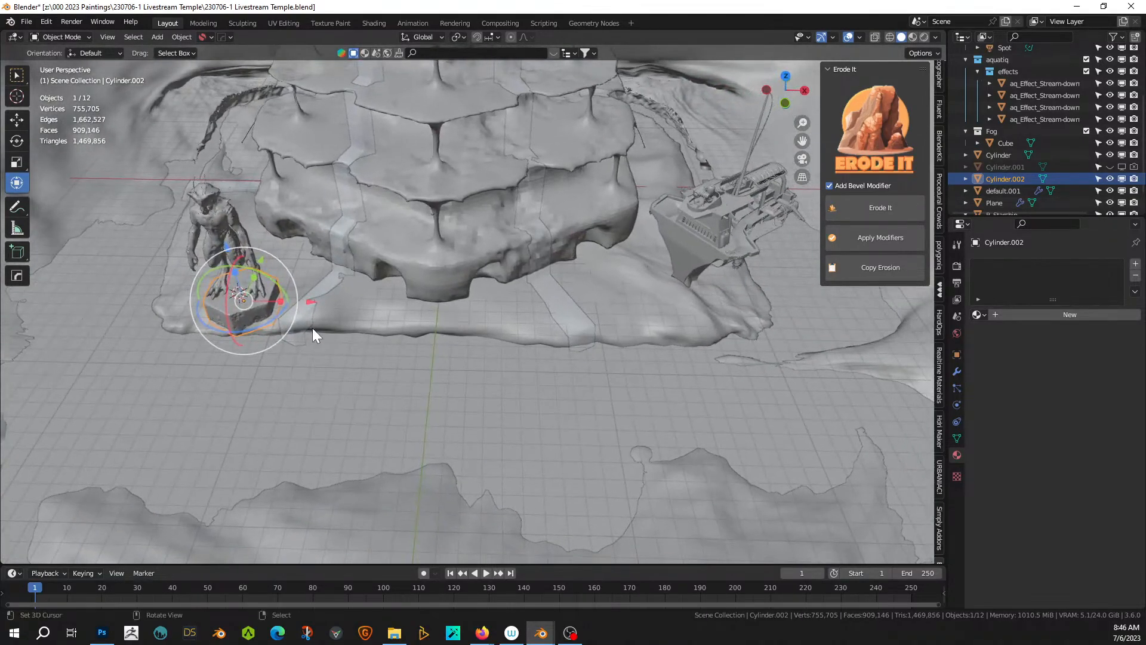
key("g")
key("x")
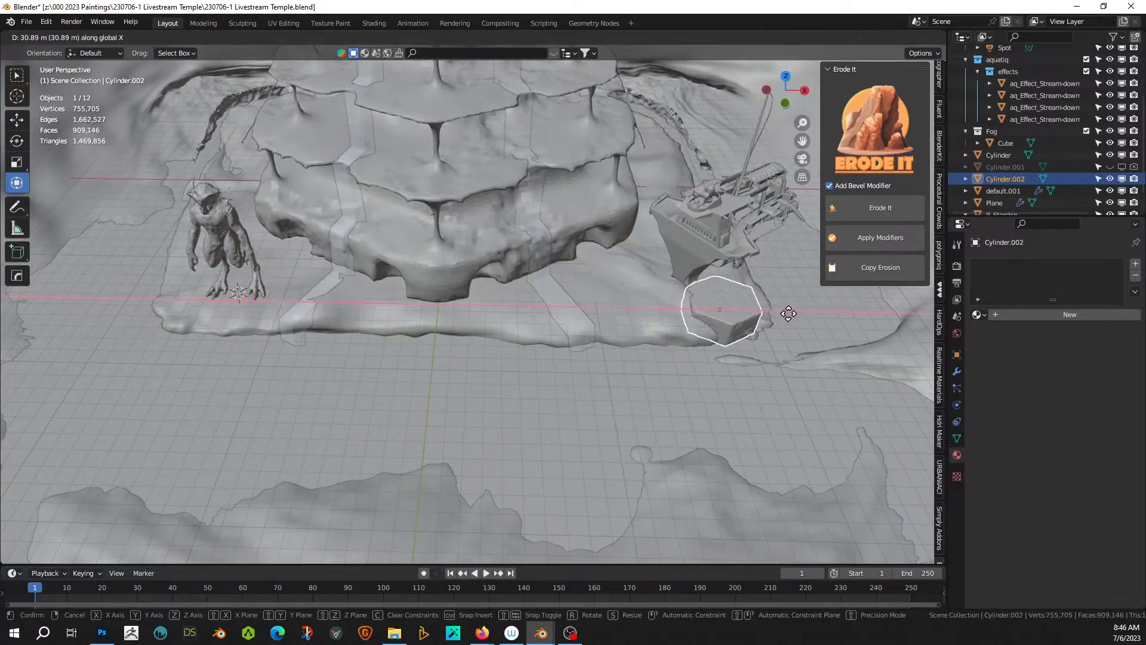
left_click(789, 314)
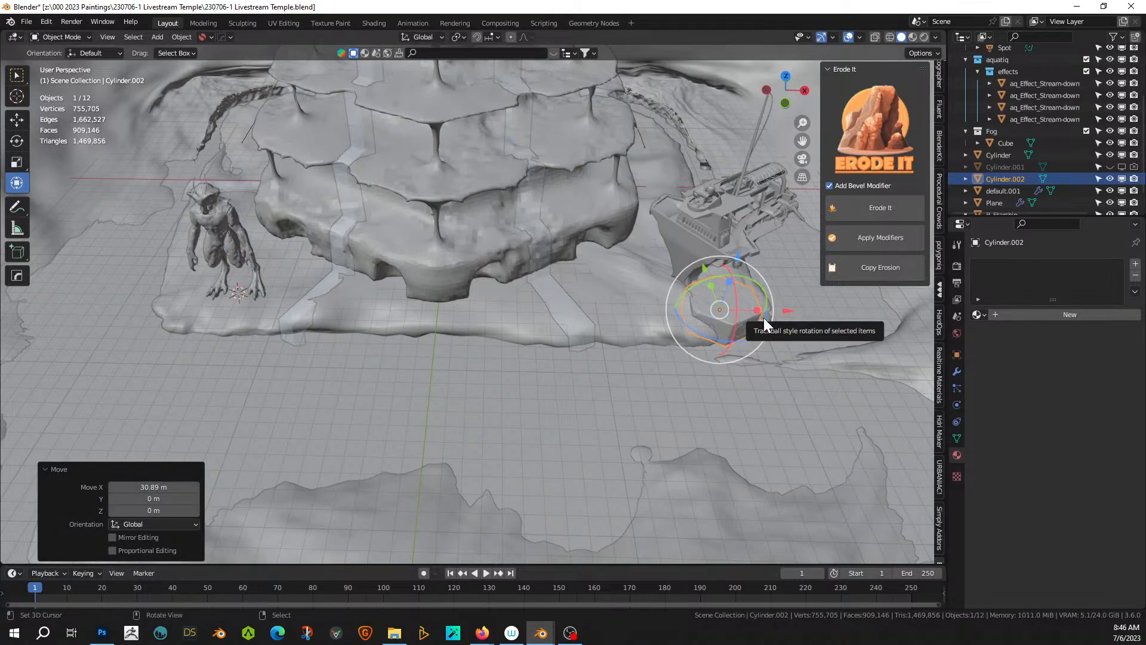
left_click(444, 241, "shift")
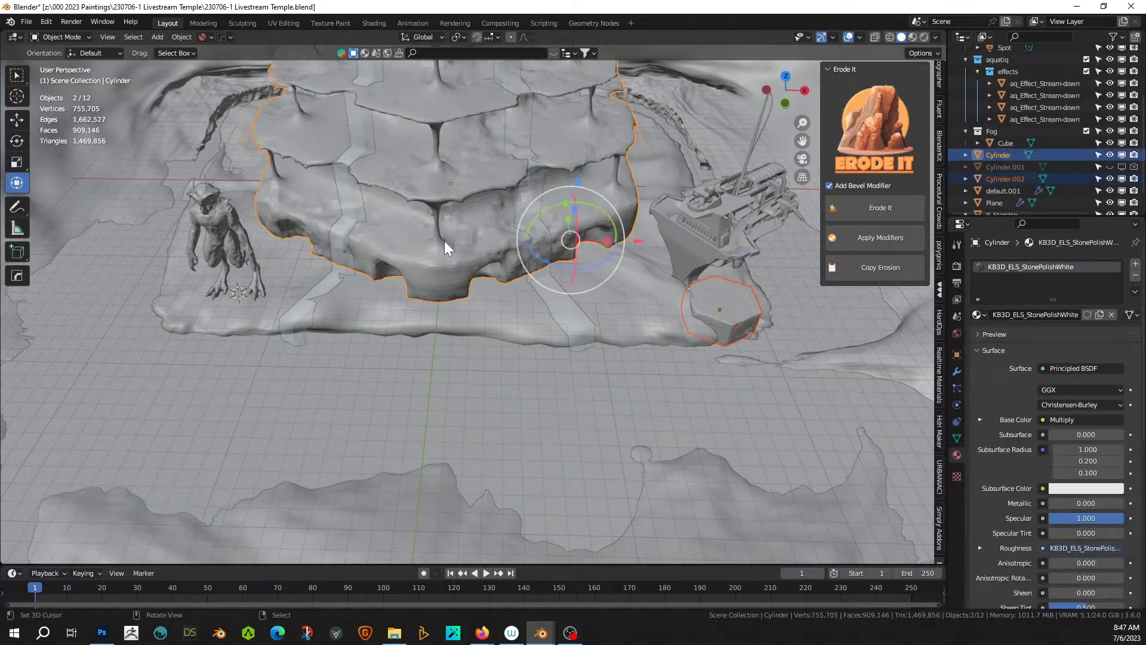
key("KP_Divide")
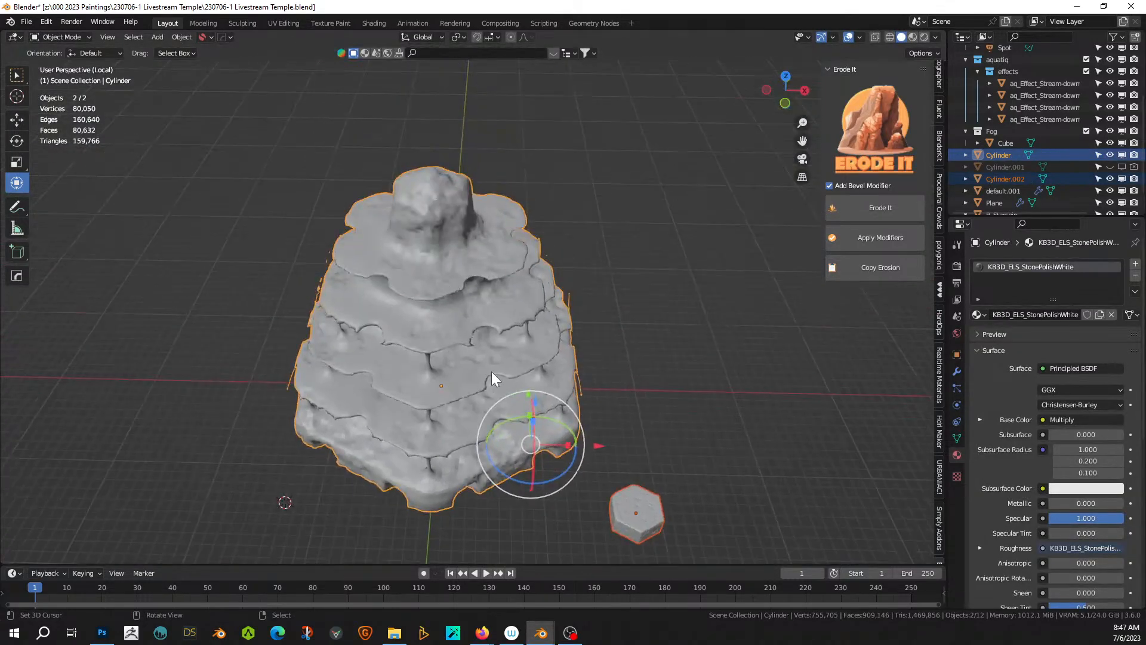
key("KP_Divide")
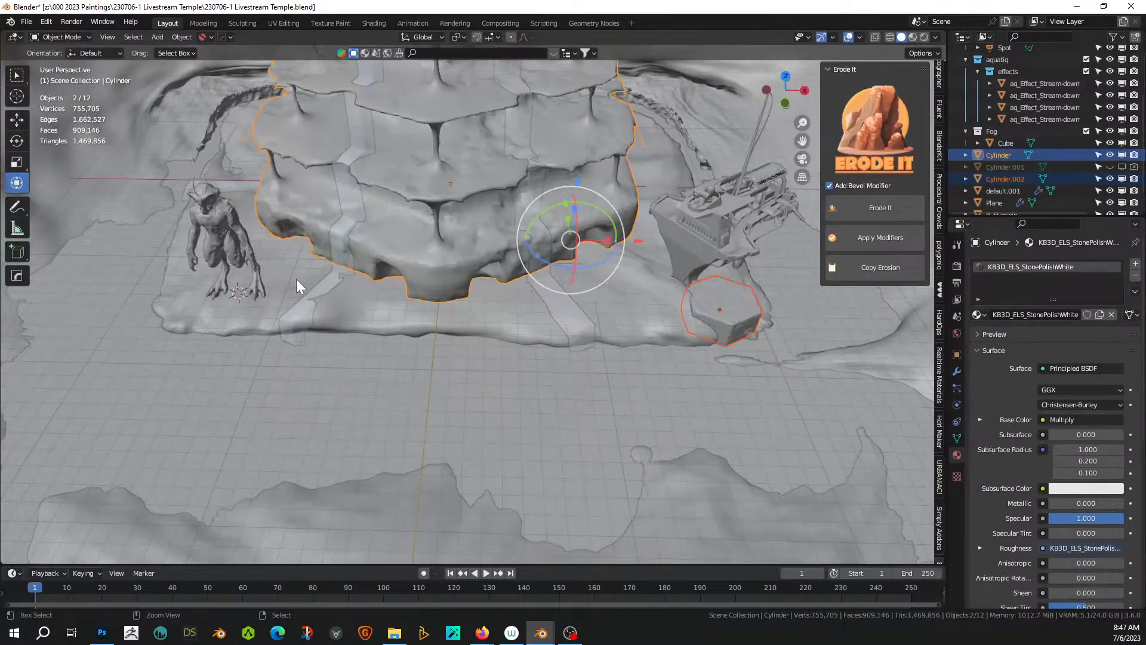
left_click(760, 313, "shift")
left_click(456, 286, "shift")
key("ctrl+z")
key("ctrl+z")
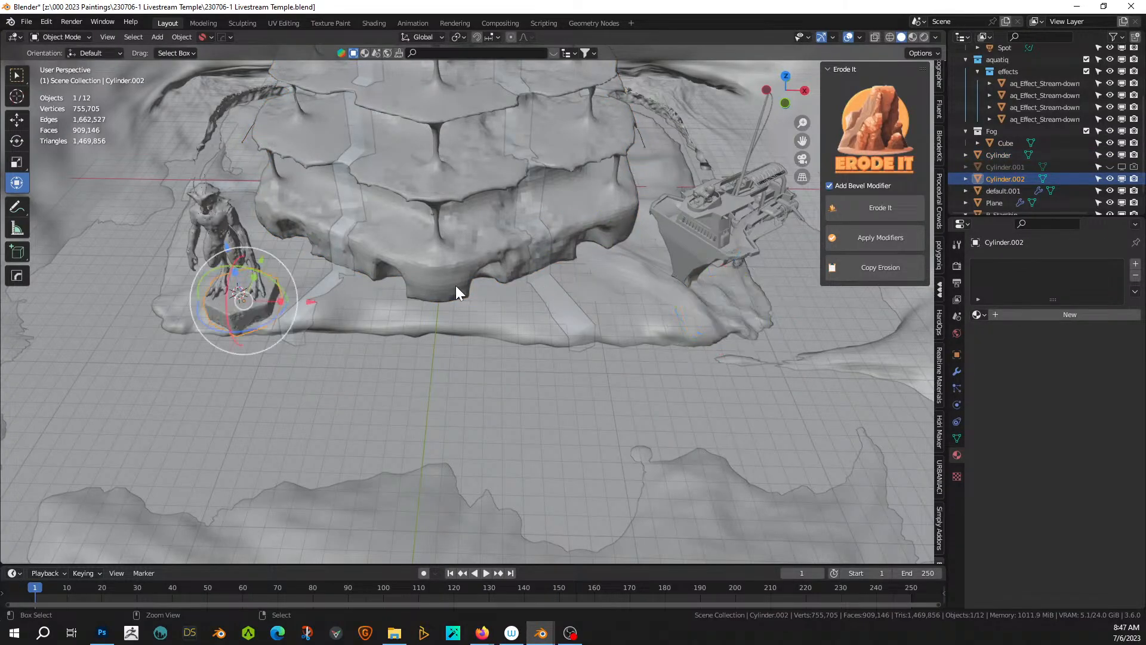
- Make a linked duplicate of the pedestal and move it 27.43 m along X to the temple's opposite side
key("alt+d")
right_click(250, 301)
key("g")
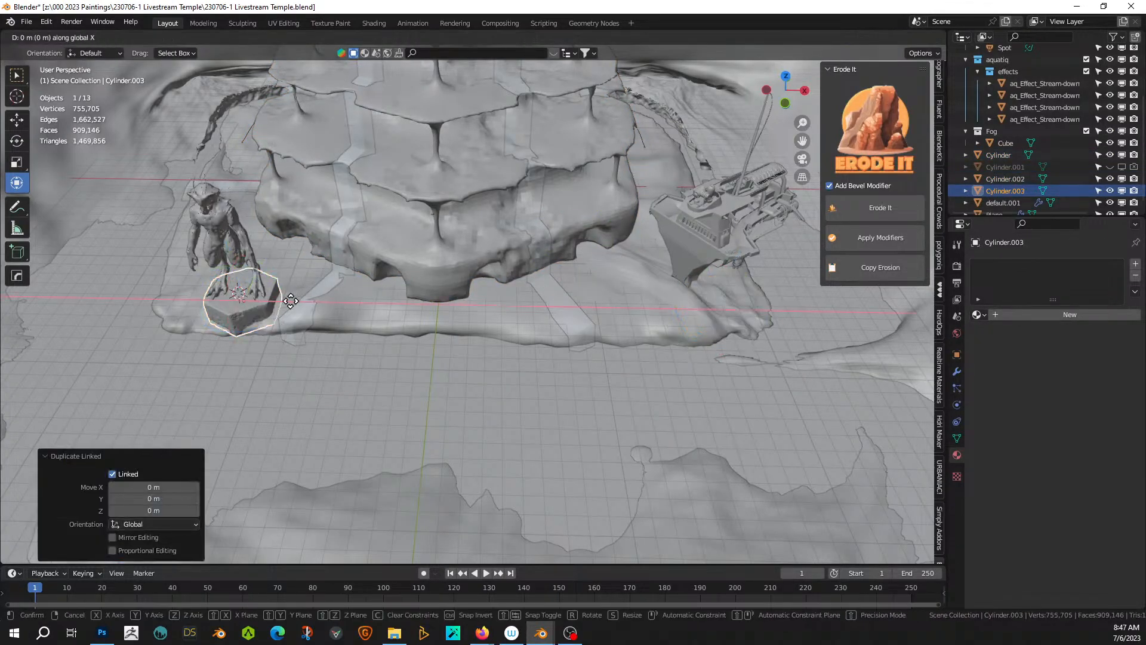
key("x")
left_click(671, 308)
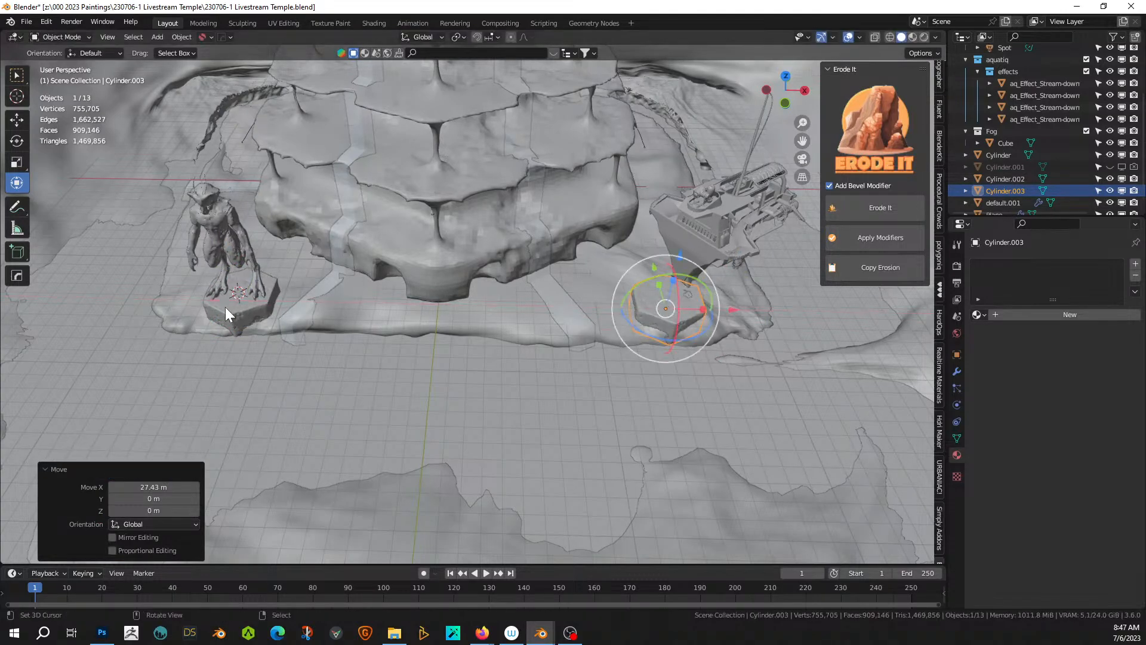
left_click(225, 307)
left_click(463, 241)
key("KP_Divide")
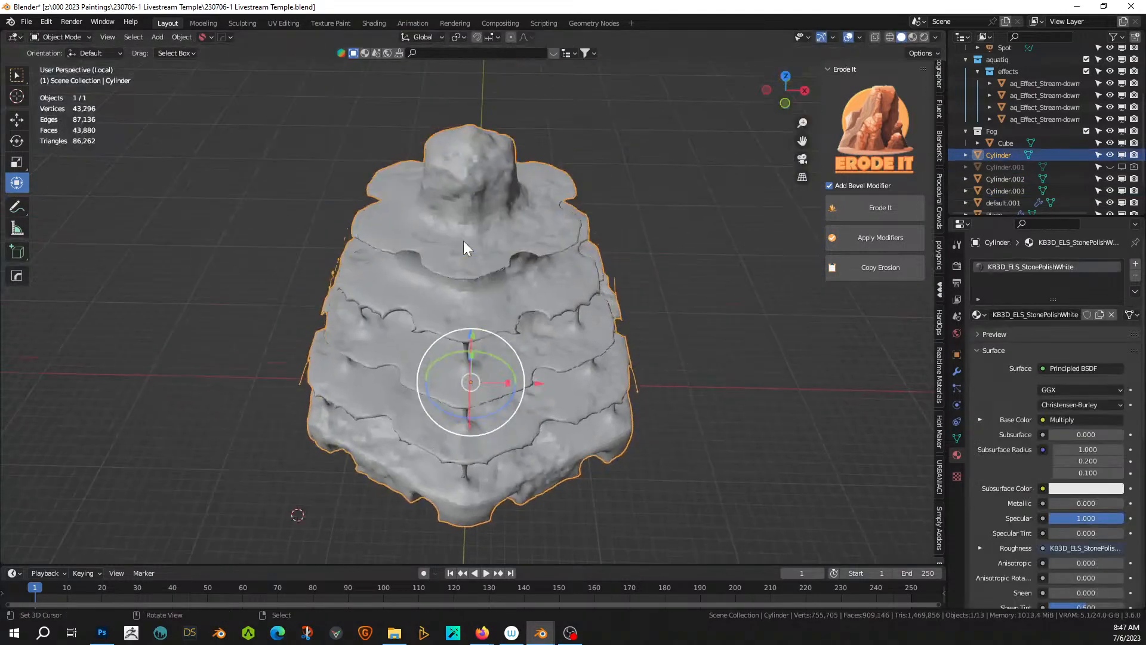
key("KP_7")
scroll(466, 326, "down", 4)
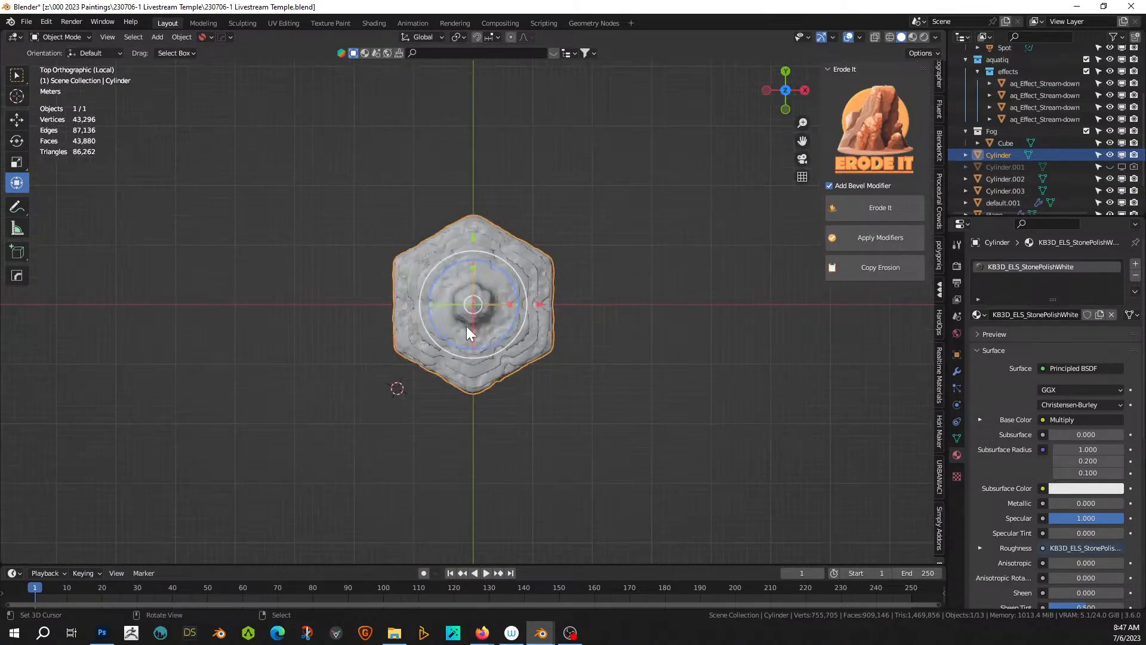
middle_click_drag(467, 326, 479, 210)
key("KP_Divide")
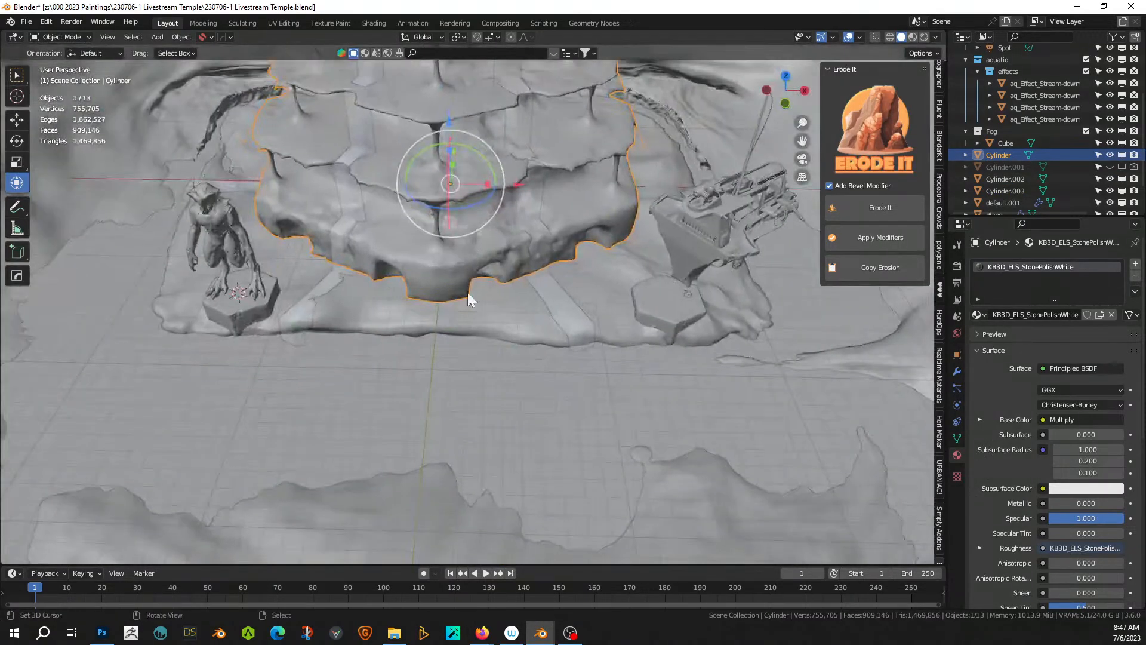
- Isolate the temple with both pedestals and, seen from above, shift the duplicate pedestal about -2.14 m along X for symmetry
left_click(245, 307, "shift")
left_click(669, 308, "shift")
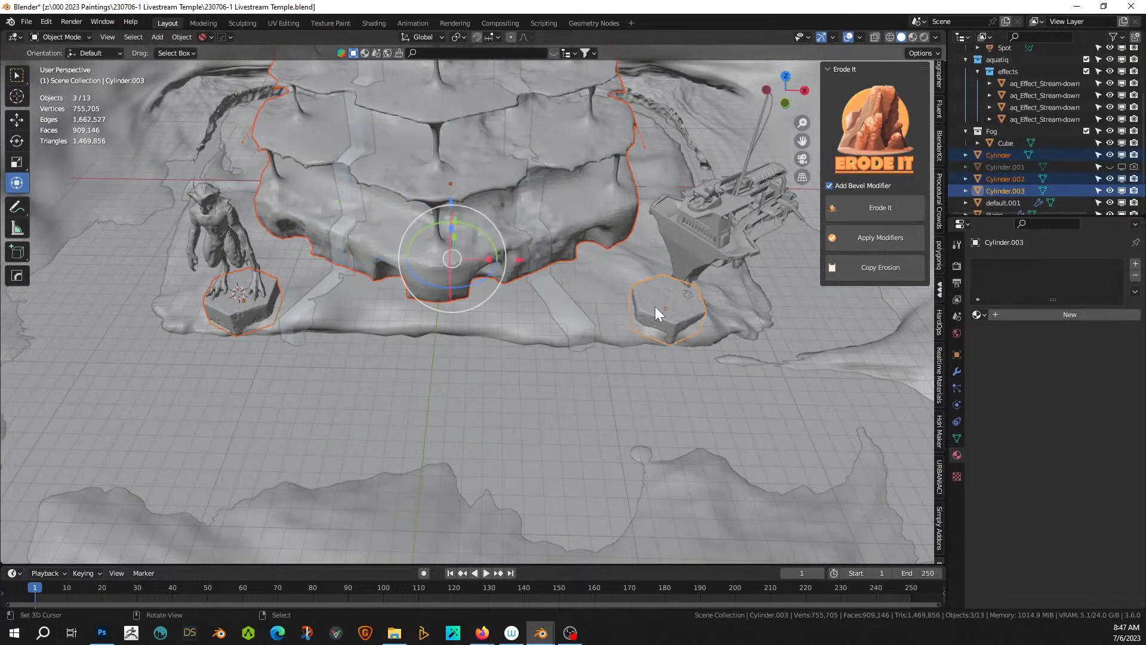
key("KP_Divide")
key("KP_7")
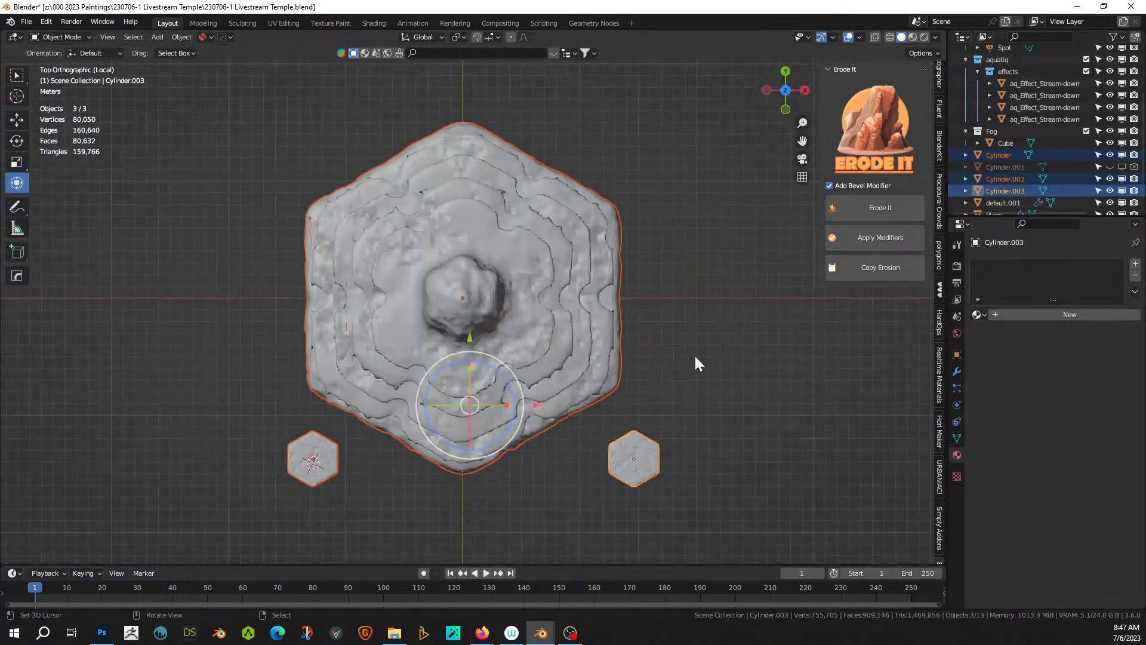
left_click(645, 470)
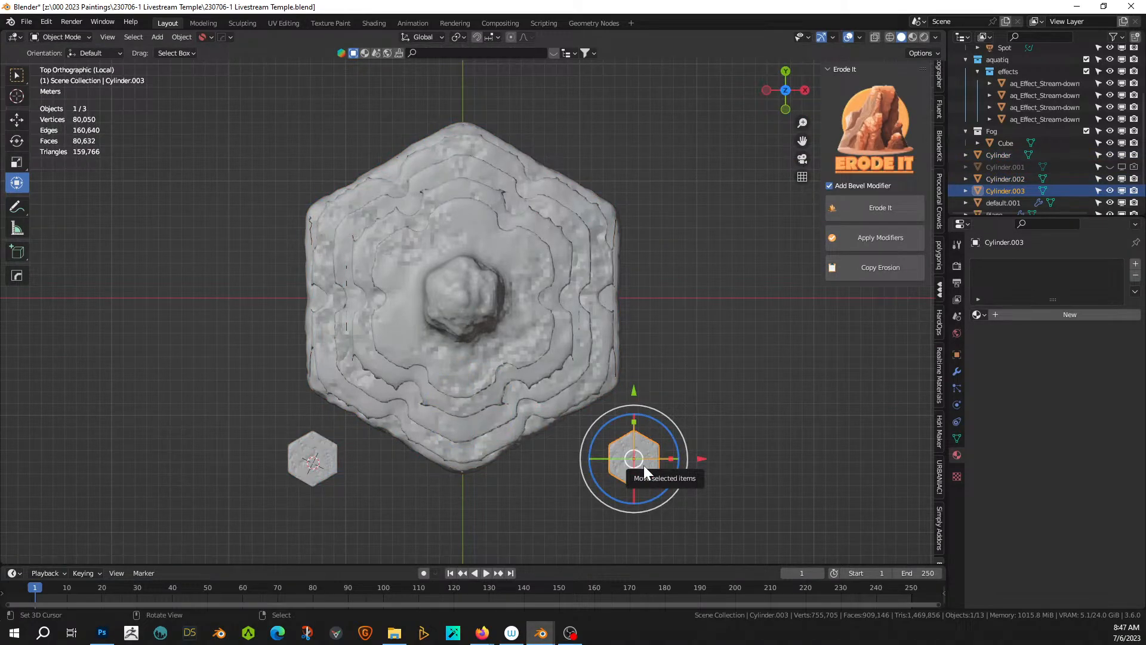
key("g")
key("x")
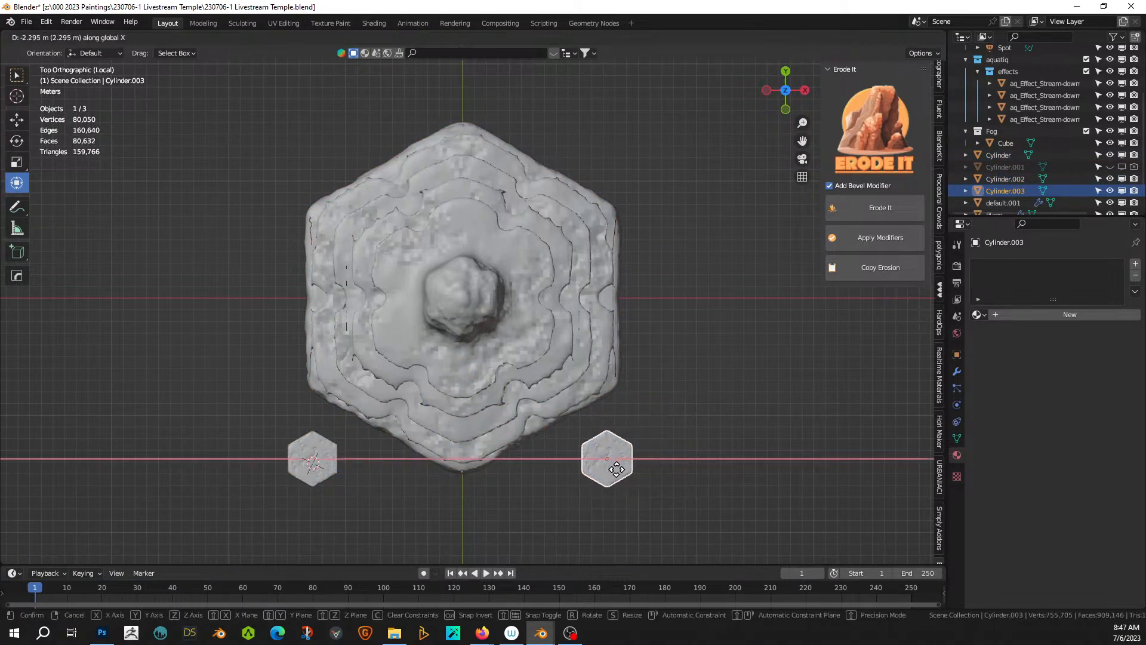
left_click(618, 471)
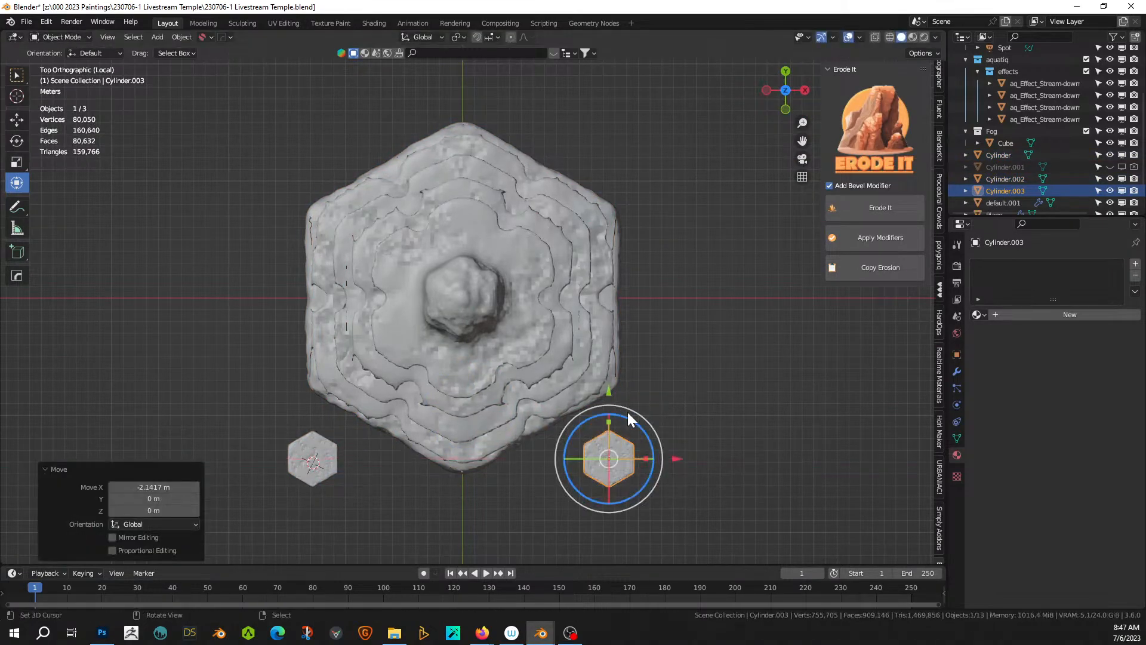
middle_click_drag(509, 397, 514, 294)
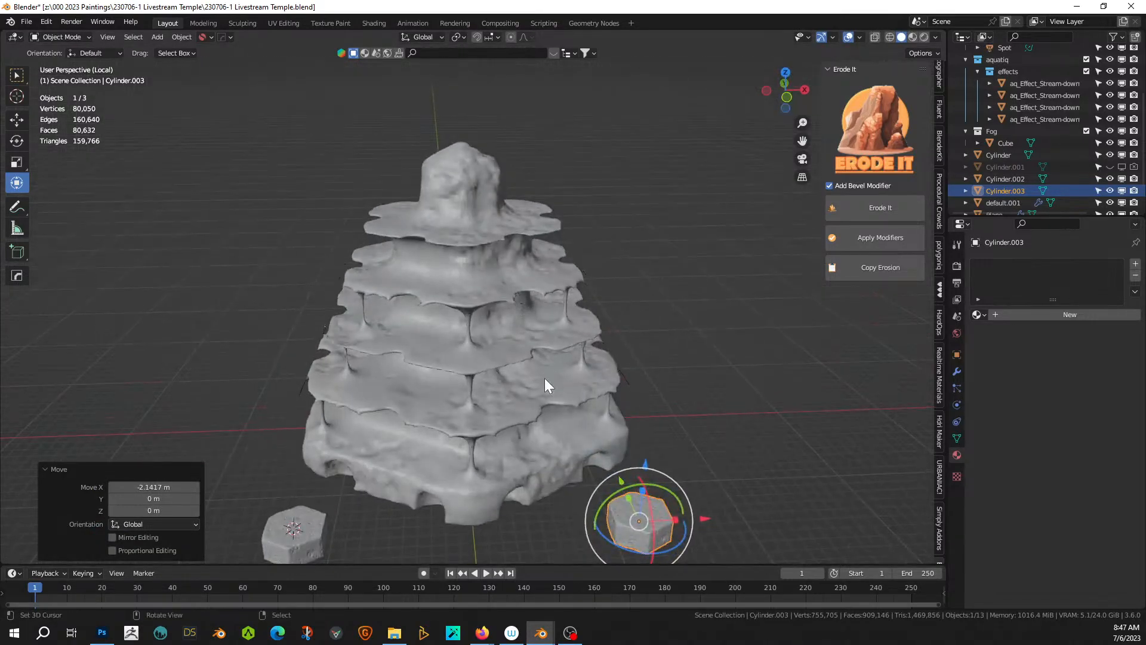
key("KP_Divide")
- Make a linked duplicate of the horned statue and move it about 25.35 m along X onto the second pedestal
mouse_move(527, 428)
middle_mouse_down()
mouse_move(511, 395)
mouse_move(503, 420)
mouse_move(464, 417)
middle_mouse_up()
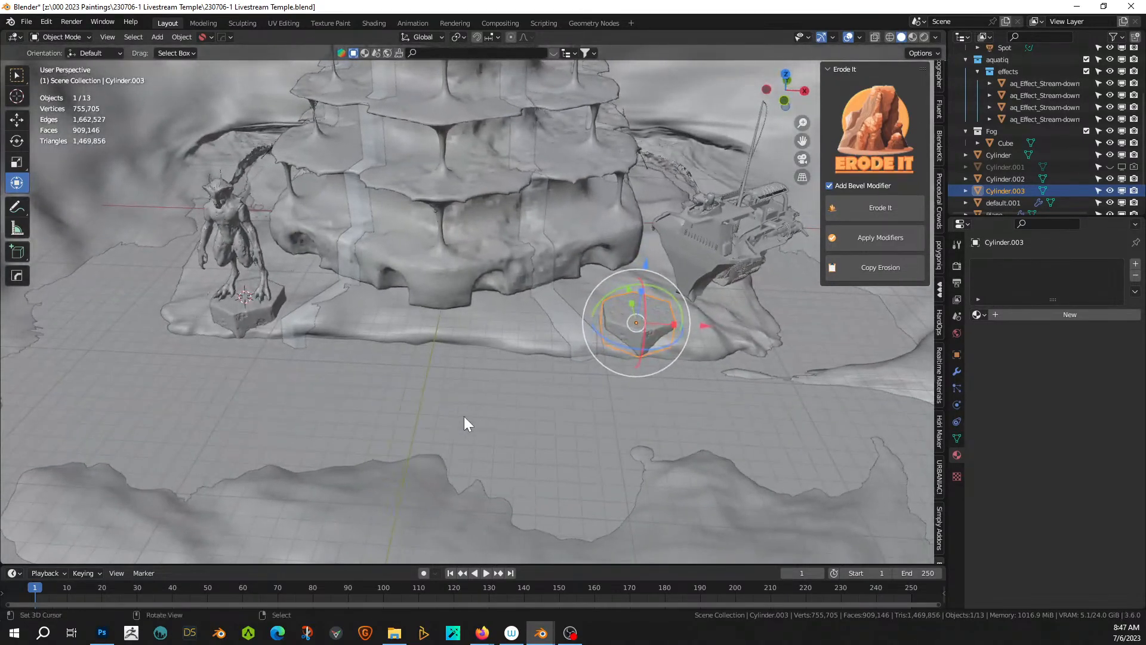
left_click(226, 240)
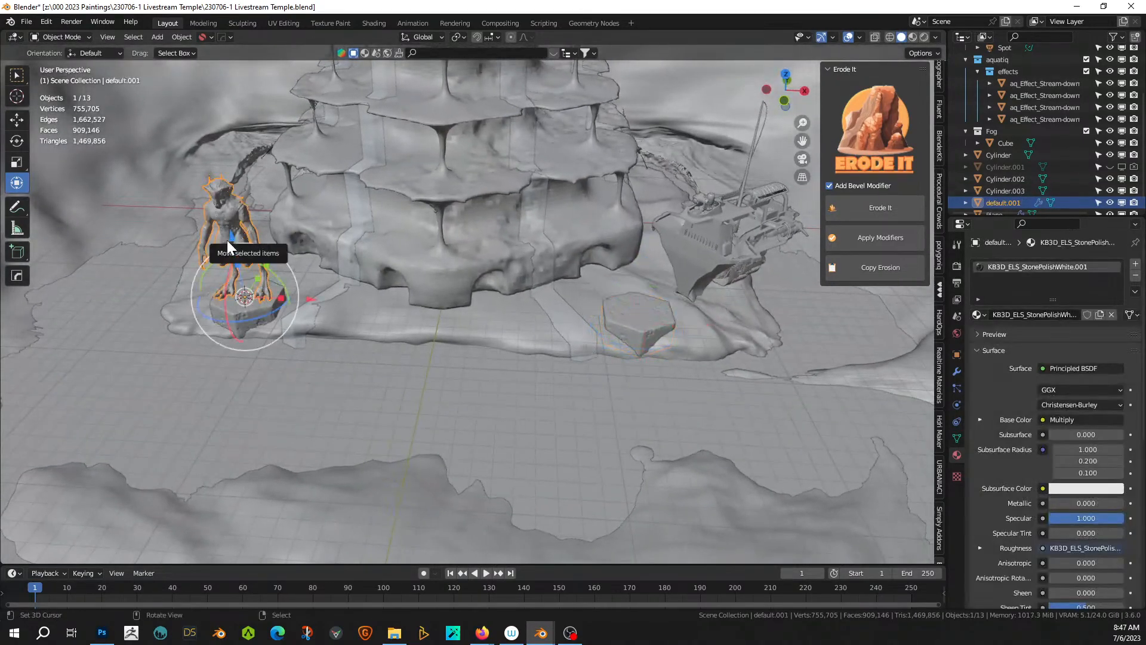
key("g")
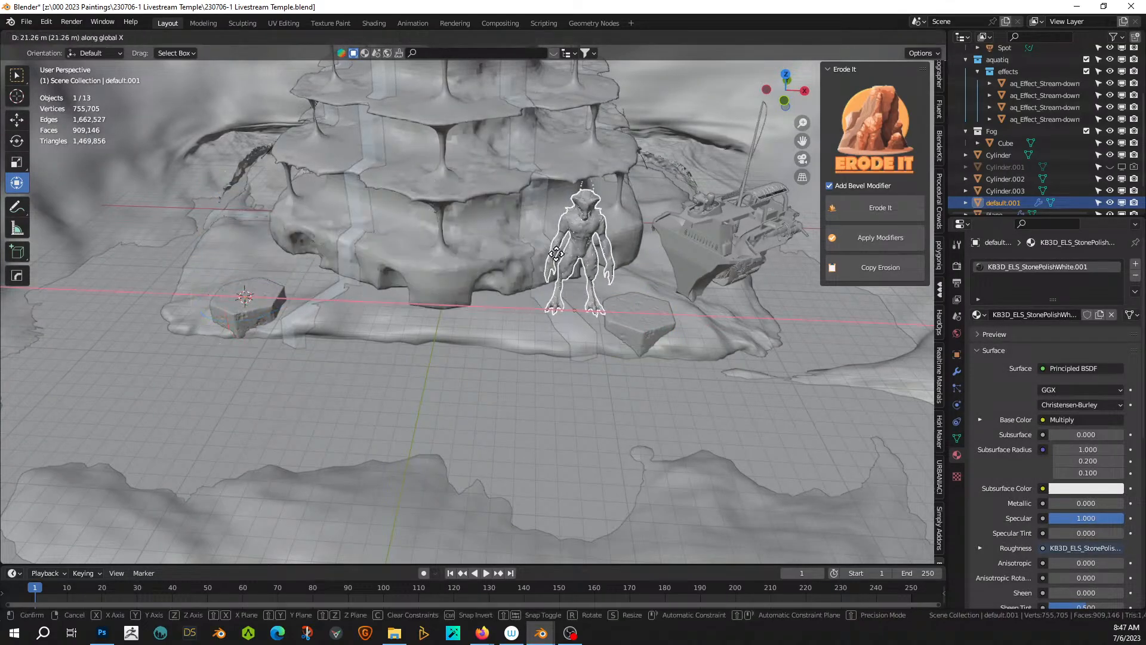
right_click(557, 261)
key("alt+d")
right_click(559, 258)
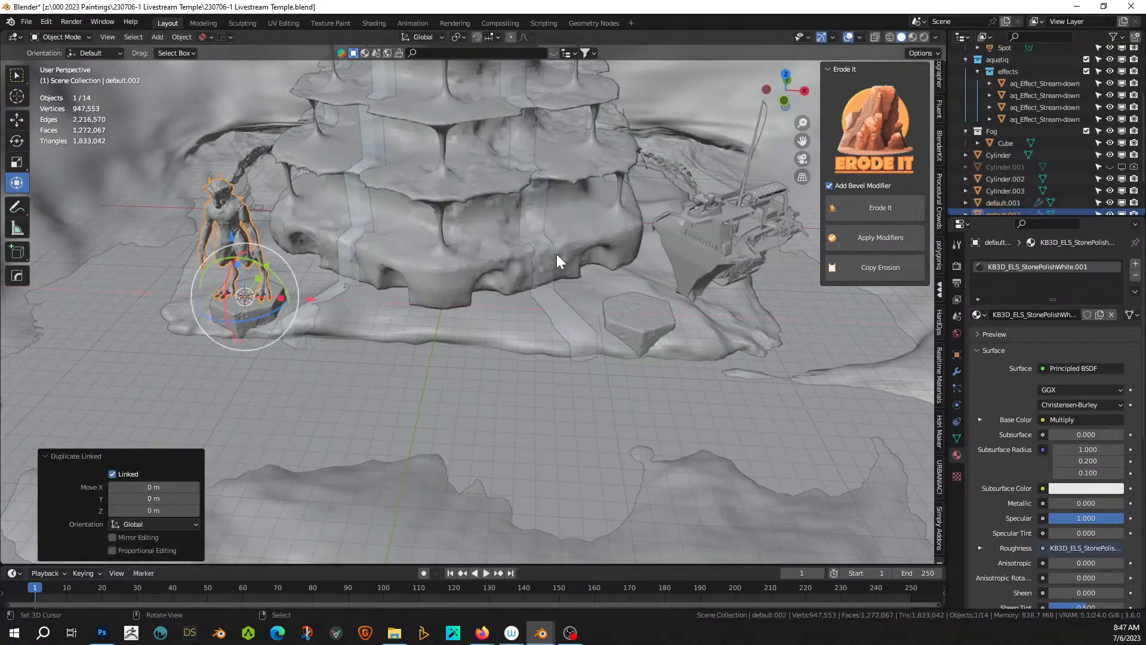
key("g")
key("x")
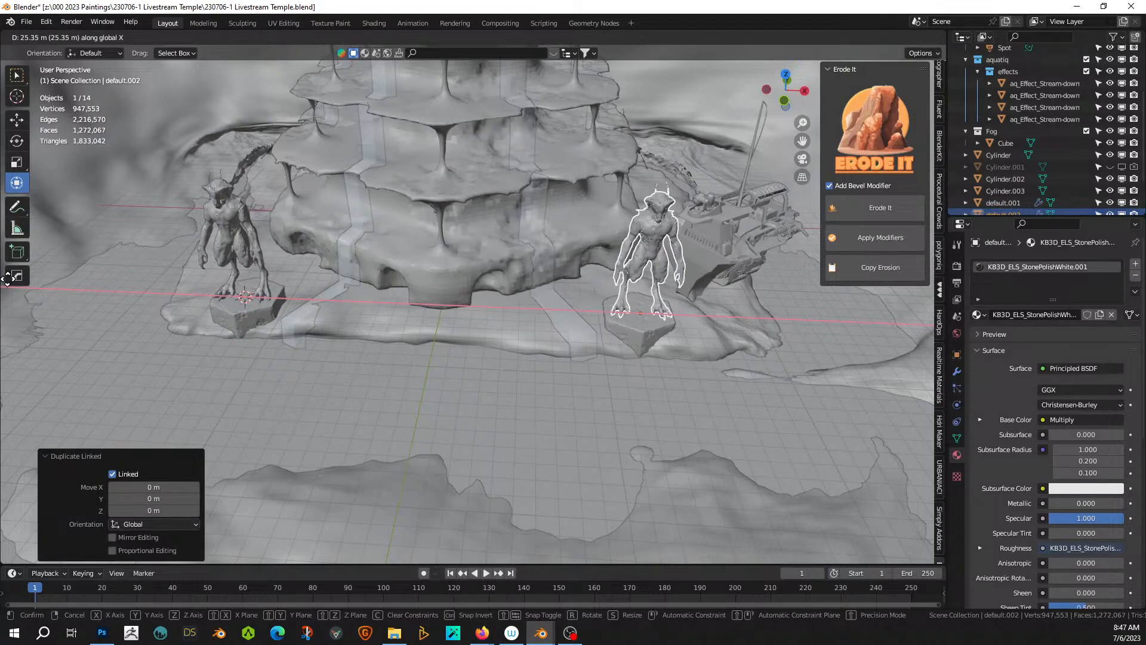
left_click(8, 280)
- In the camera view, move the starship about 4.86 m along X and -18.33 m along Y, keeping its height, and save the file
middle_click_drag(4, 540, 916, 526)
key("KP_0")
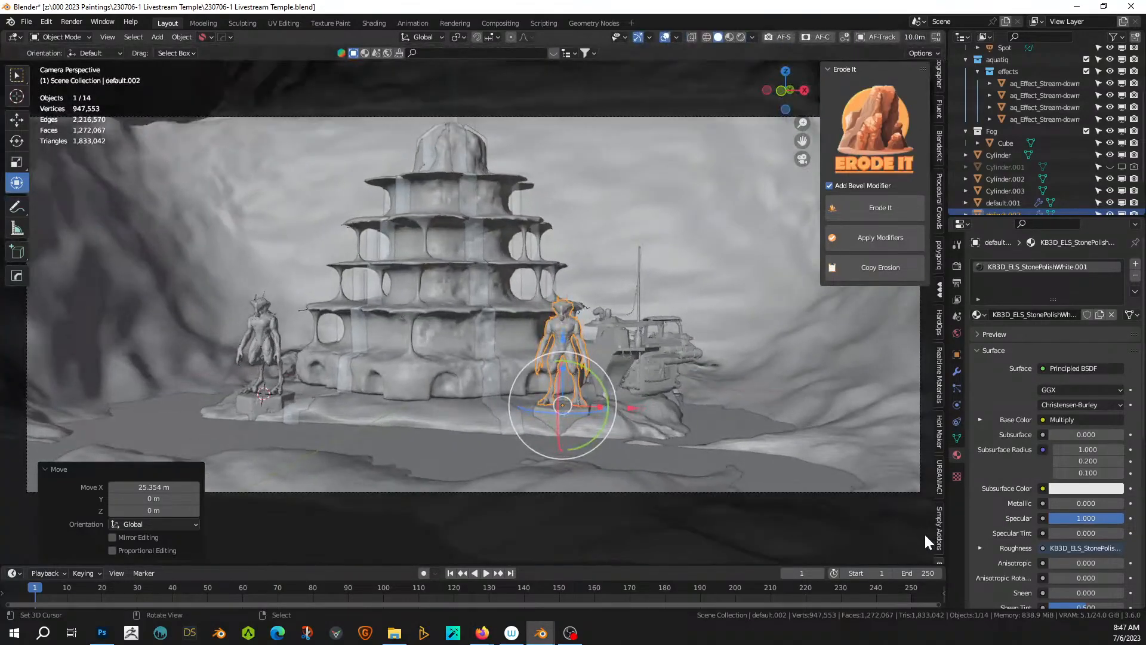
left_click(645, 337)
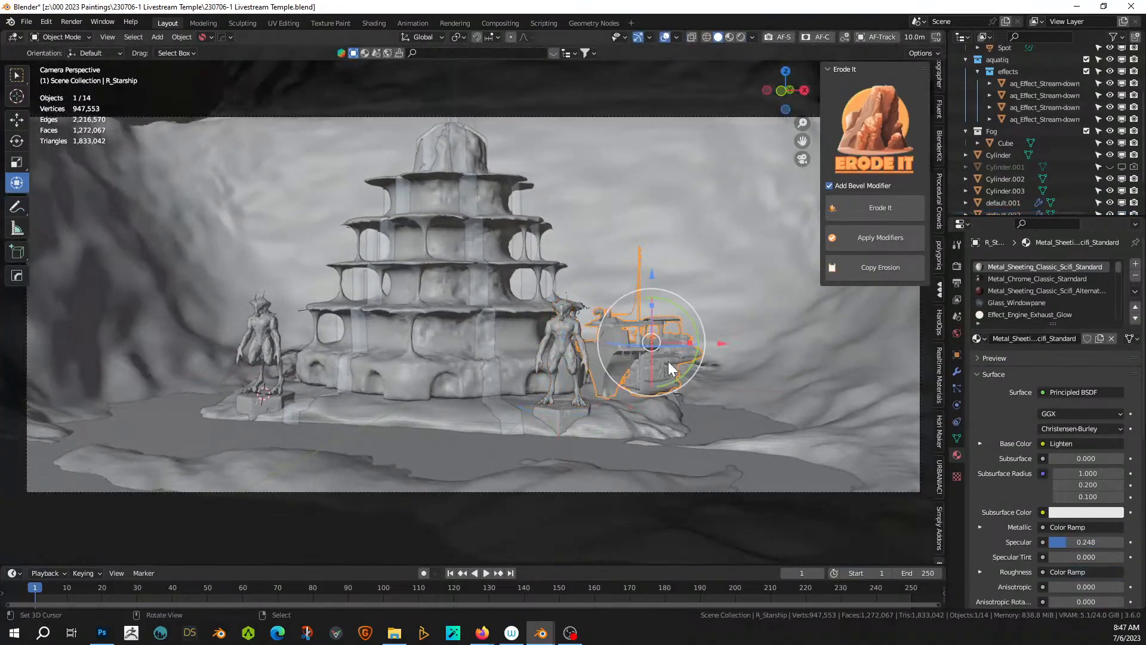
key("g")
key("shift+z")
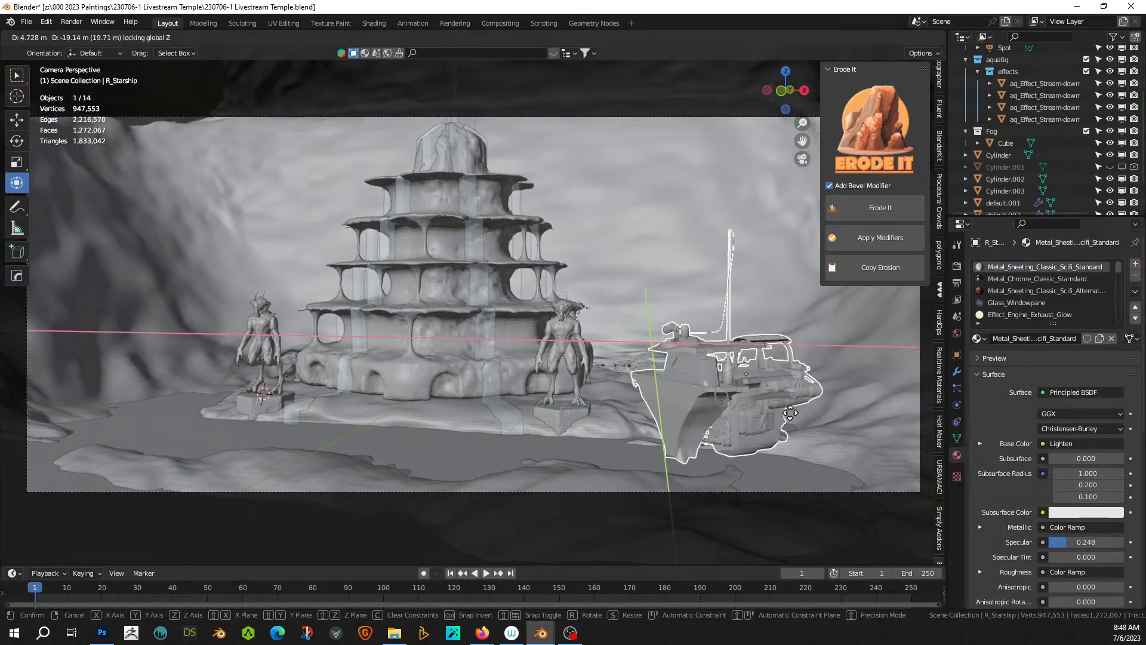
left_click(791, 411)
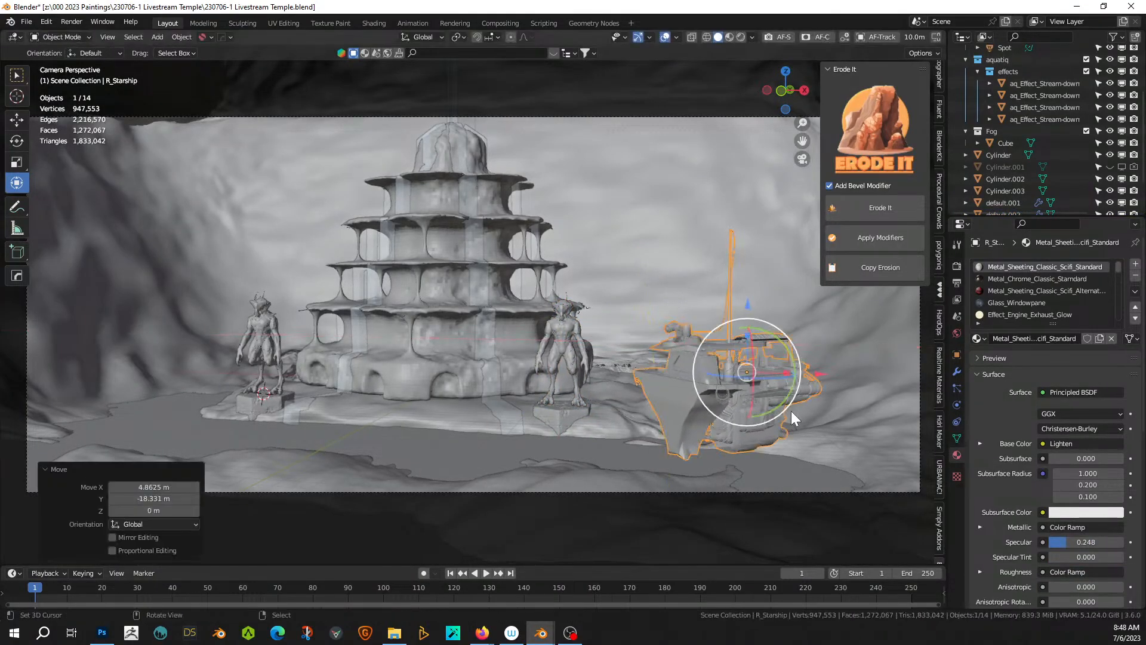
key("ctrl+s")
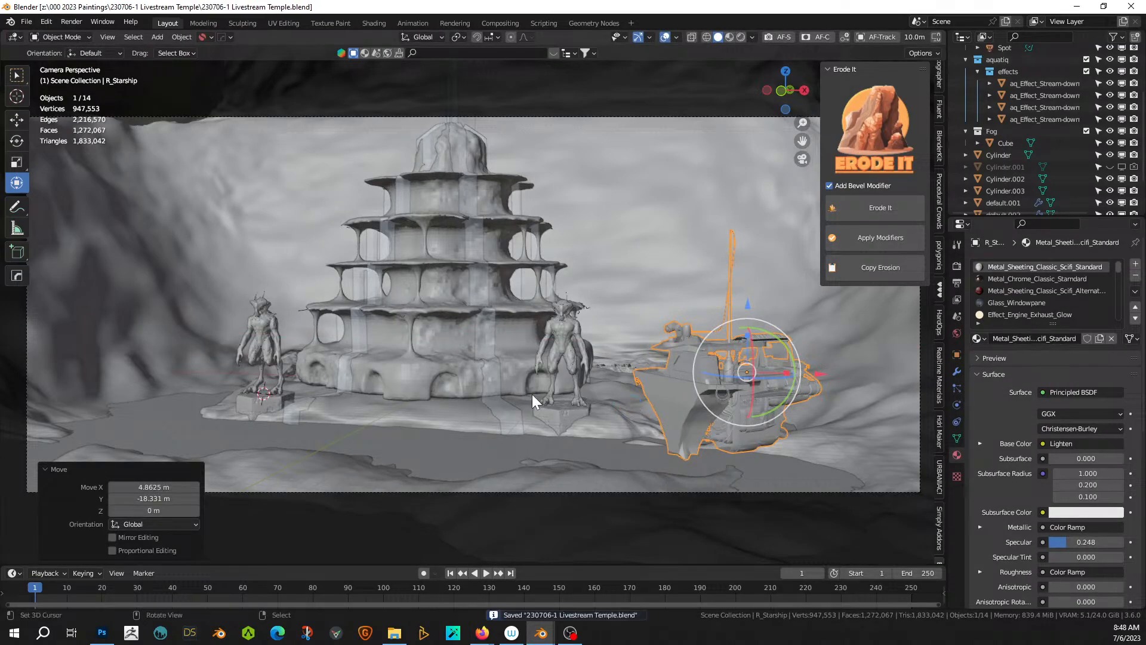
- Join the original pedestal and its horned statue into one object, switch to rendered shading and save the file
left_click(265, 406)
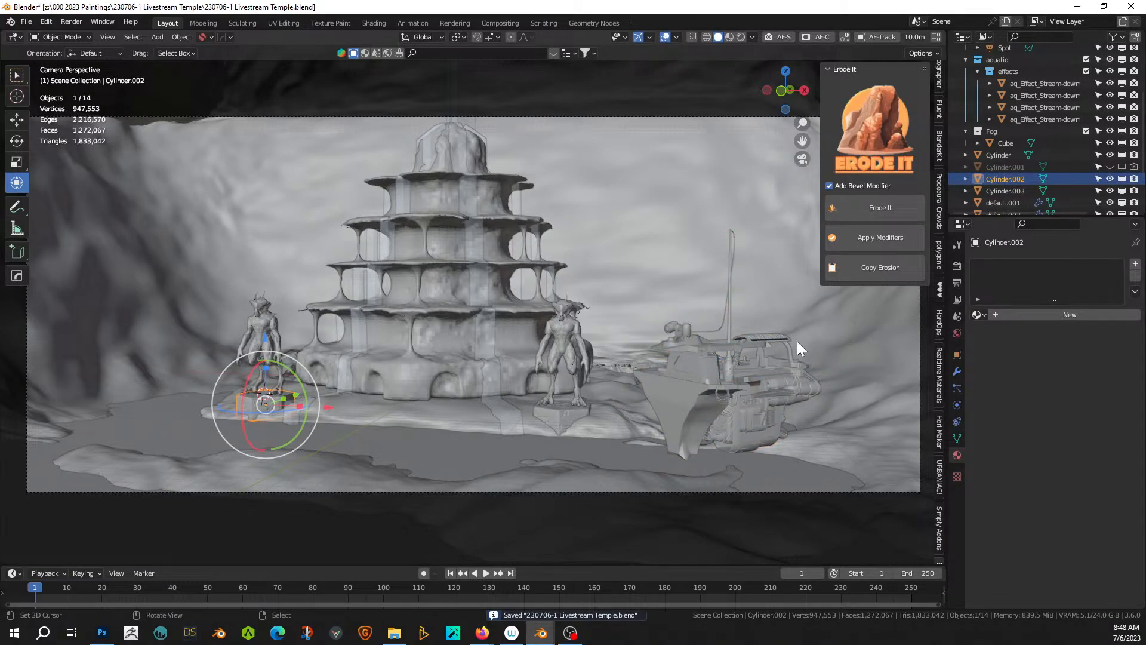
left_click(251, 322)
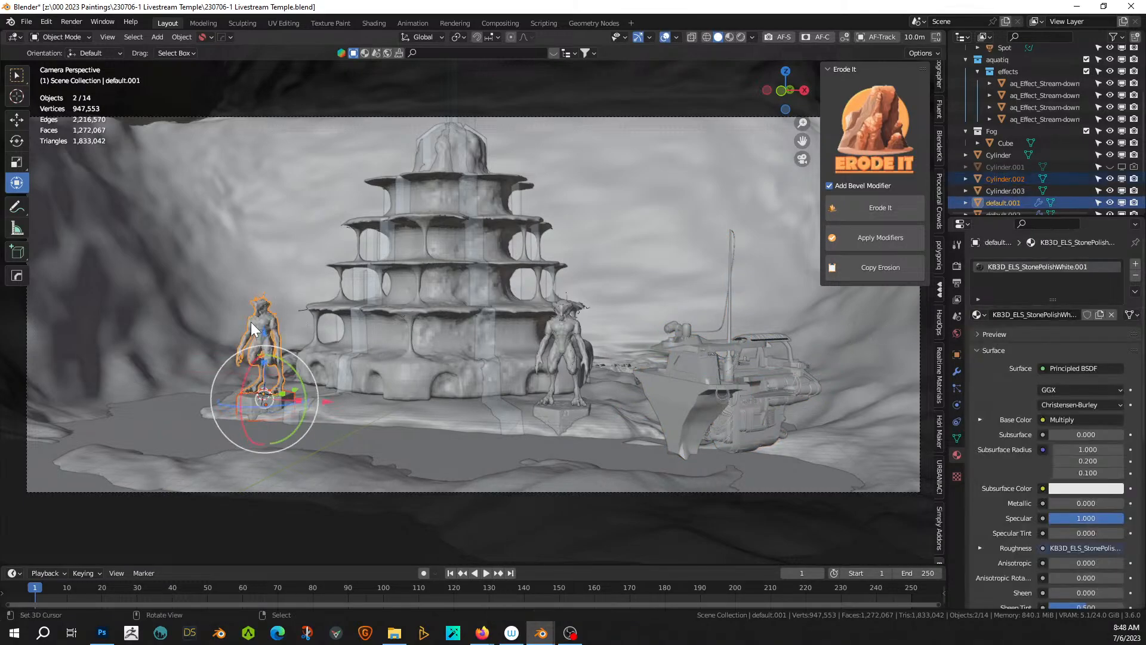
left_click(562, 409)
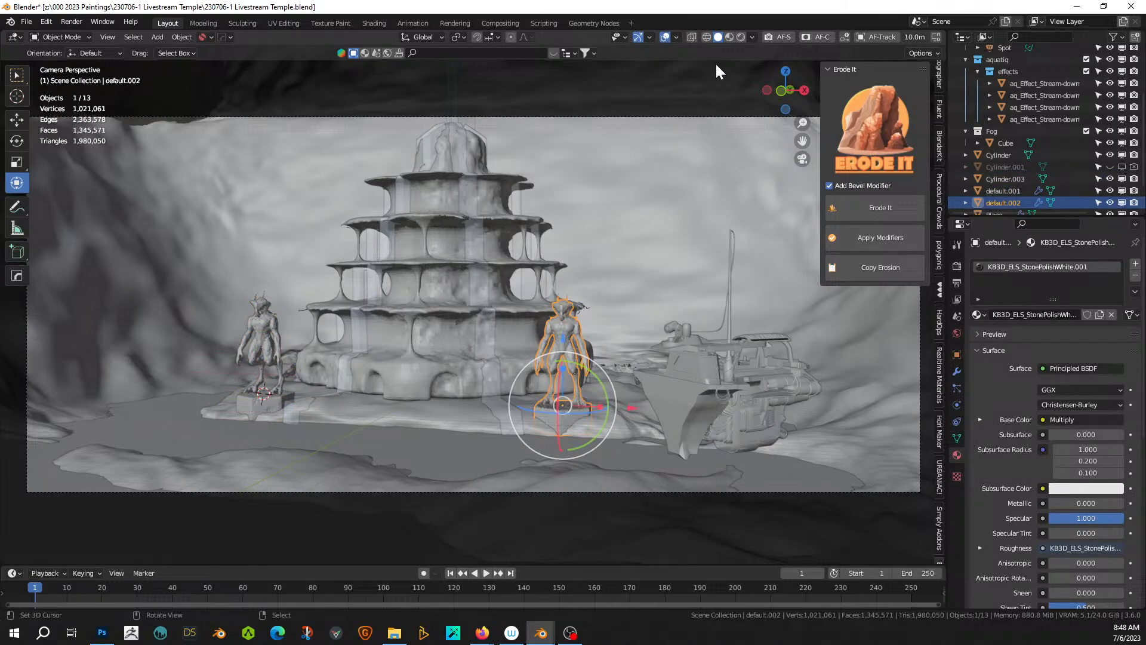
left_click(741, 34)
key("ctrl+s")
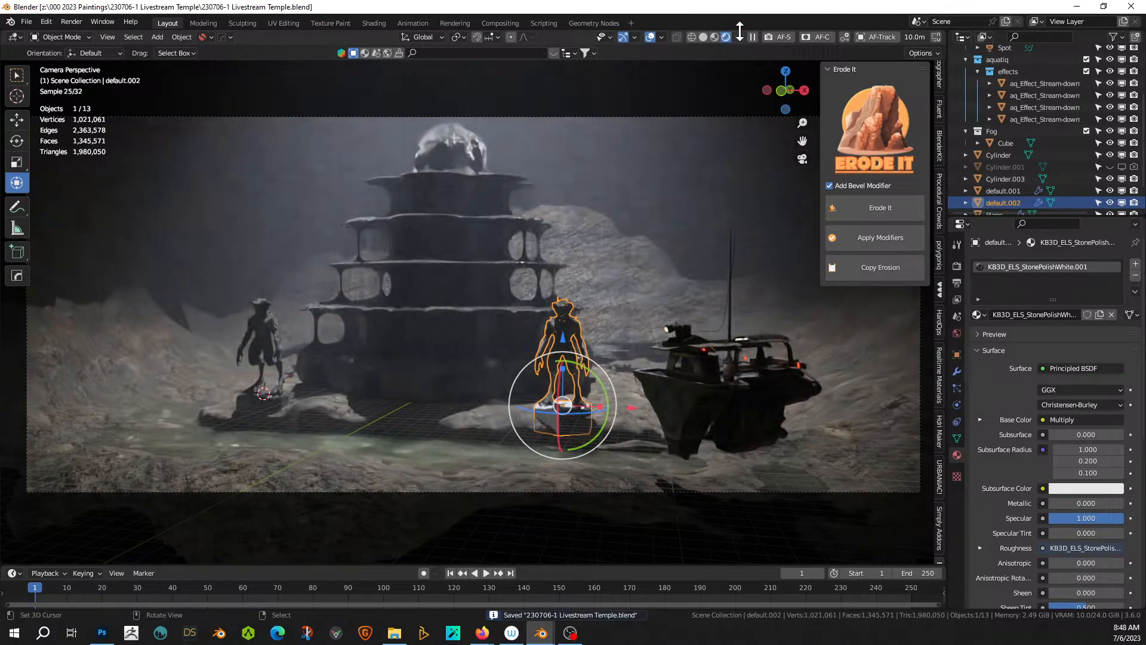
- Delete the redundant separate pedestal overlapping the one joined to the duplicate statue, and return to the camera view
left_click(277, 186)
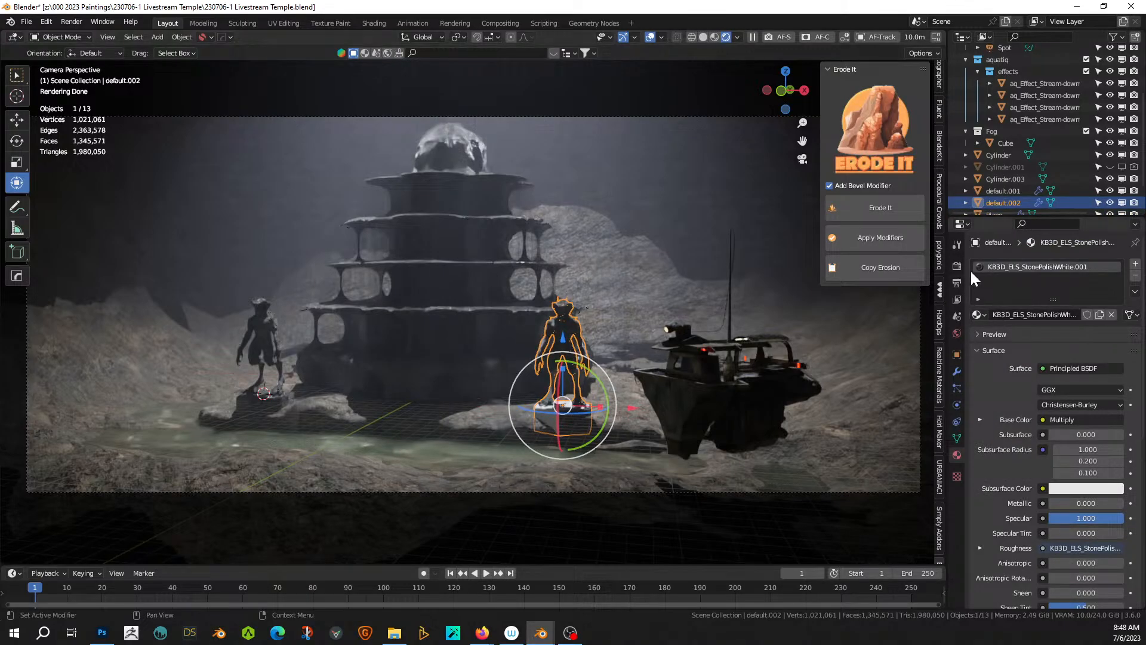
key("KP_Decimal")
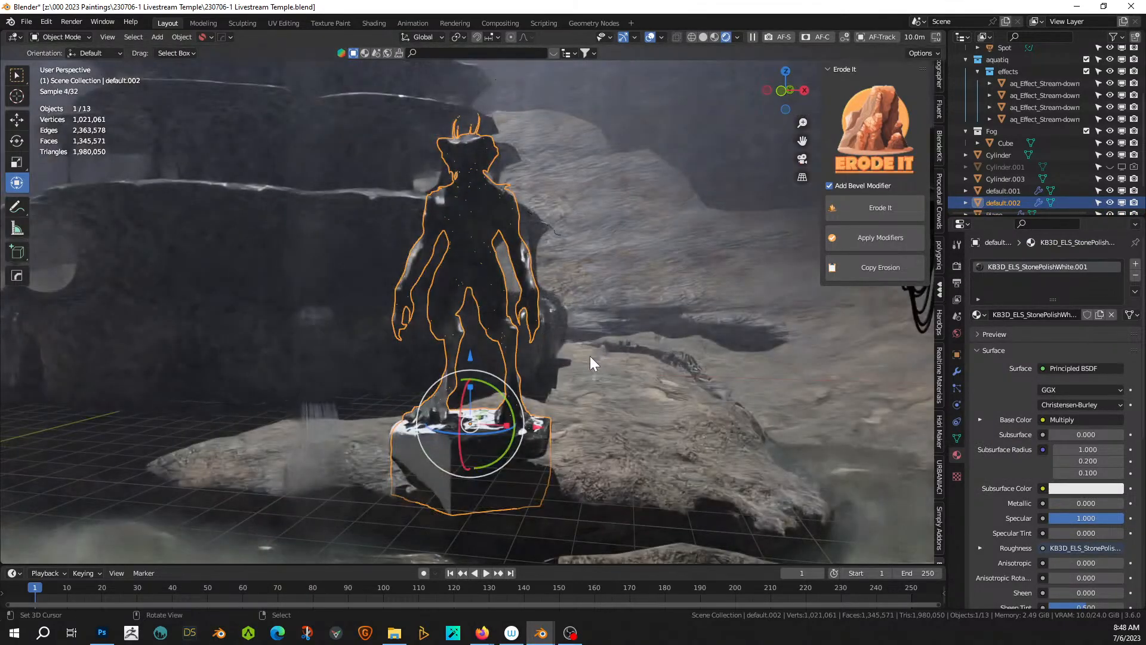
middle_click_drag(563, 388, 702, 403)
scroll(703, 402, "up", 3)
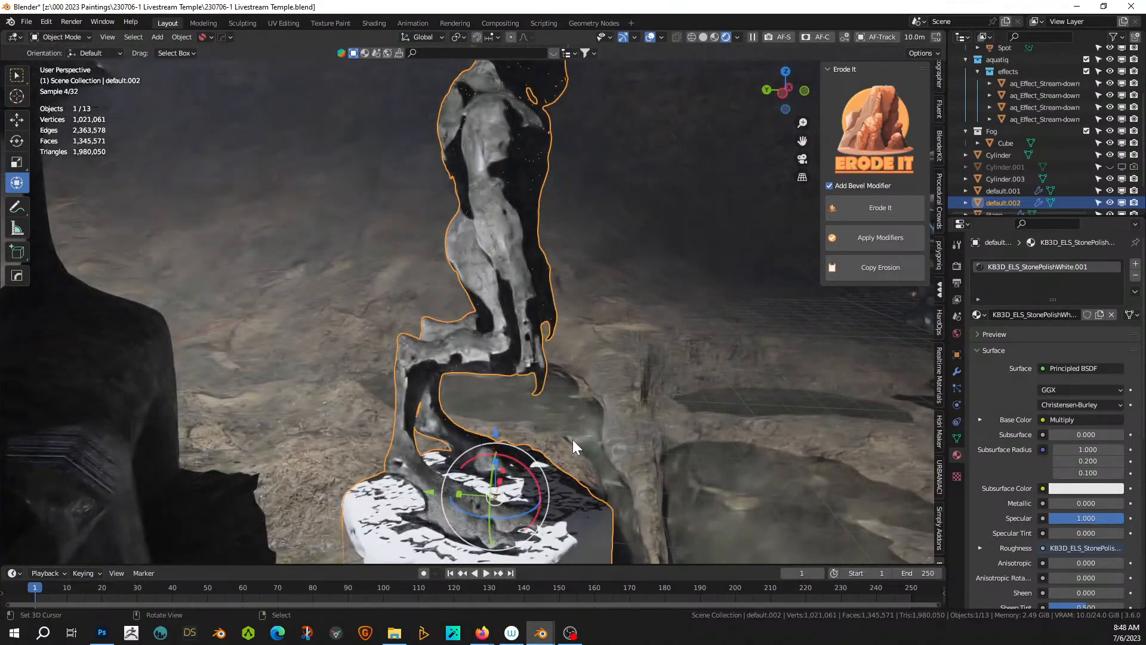
middle_click_drag(540, 457, 542, 518)
key("KP_Divide")
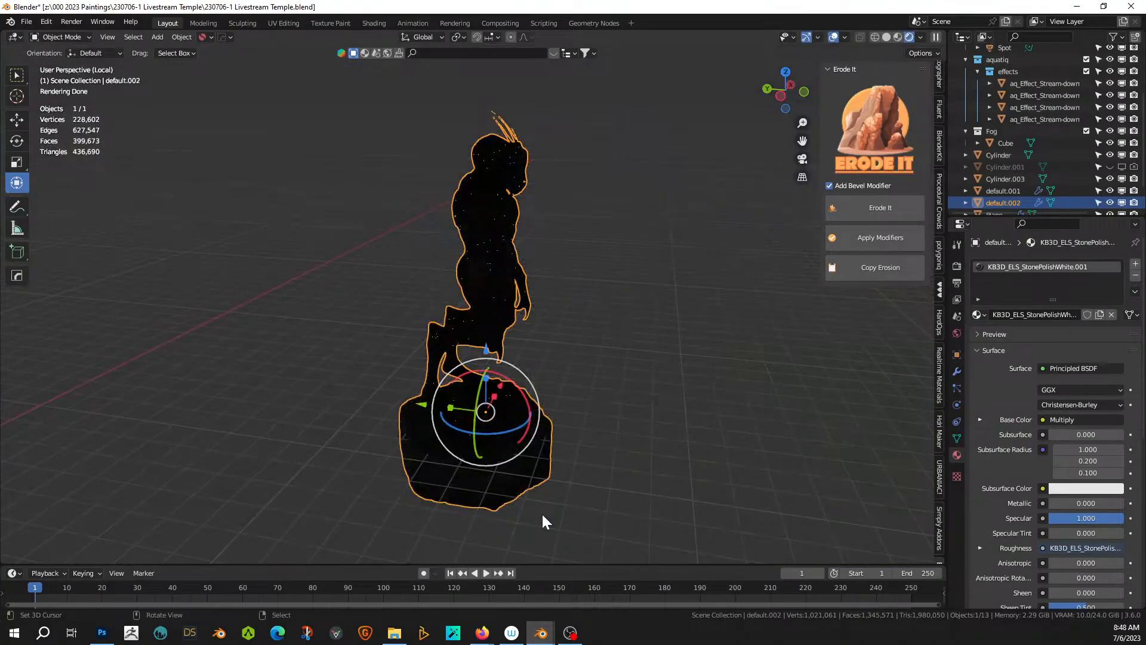
key("KP_Divide")
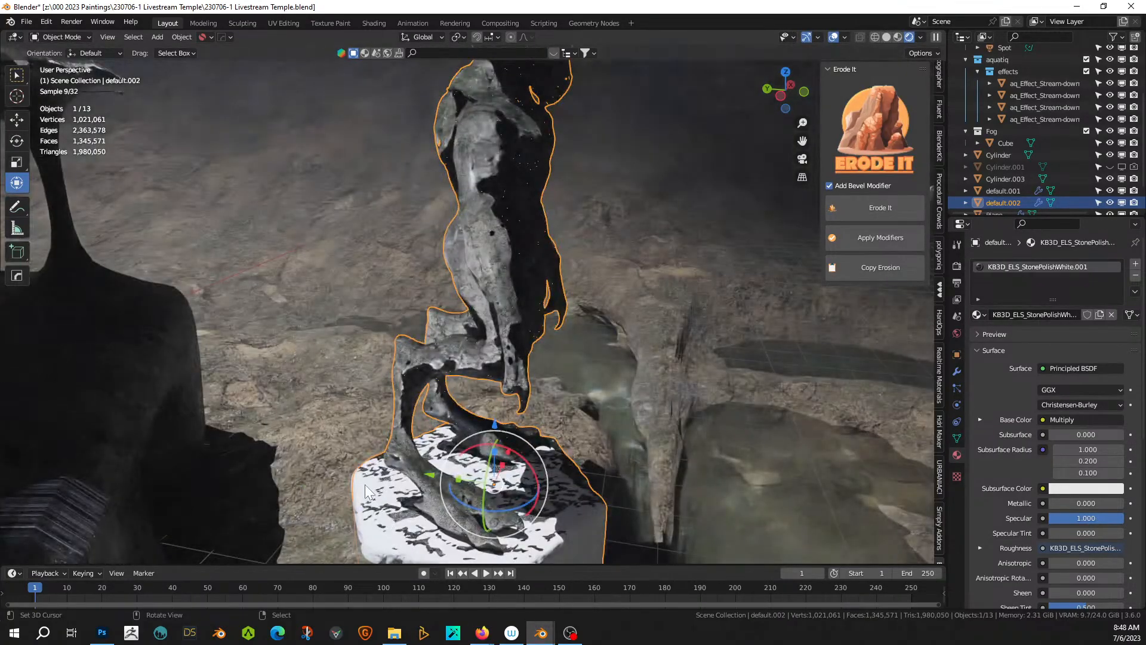
left_click(364, 485)
left_click(397, 398)
left_click(372, 493)
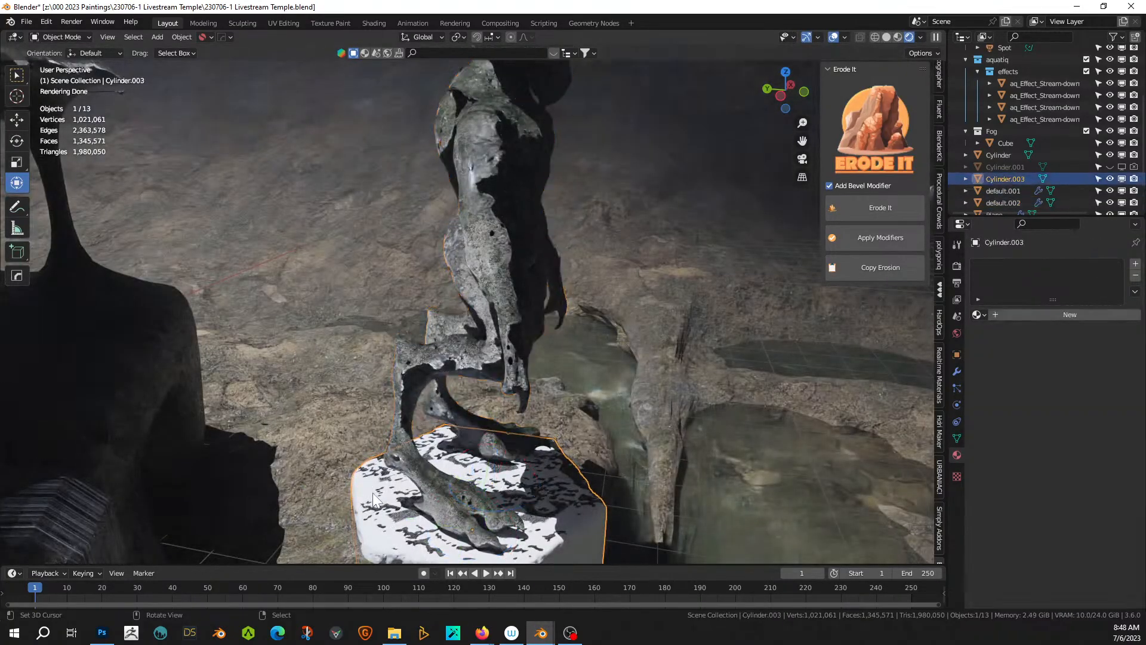
key("x")
left_click(372, 492)
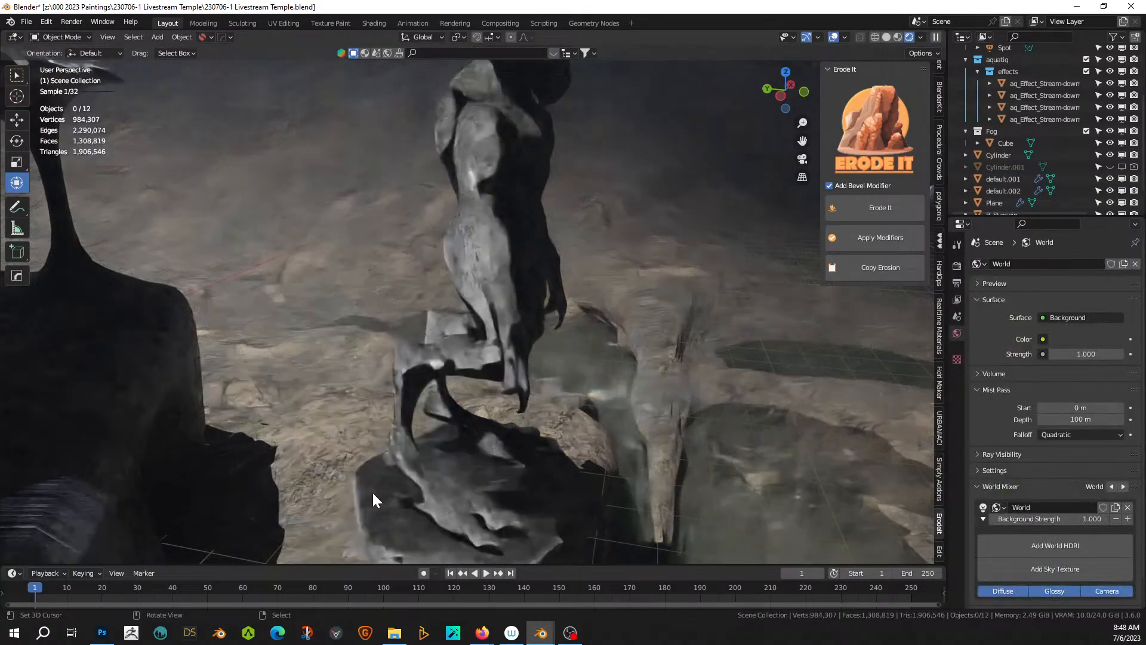
key("KP_0")
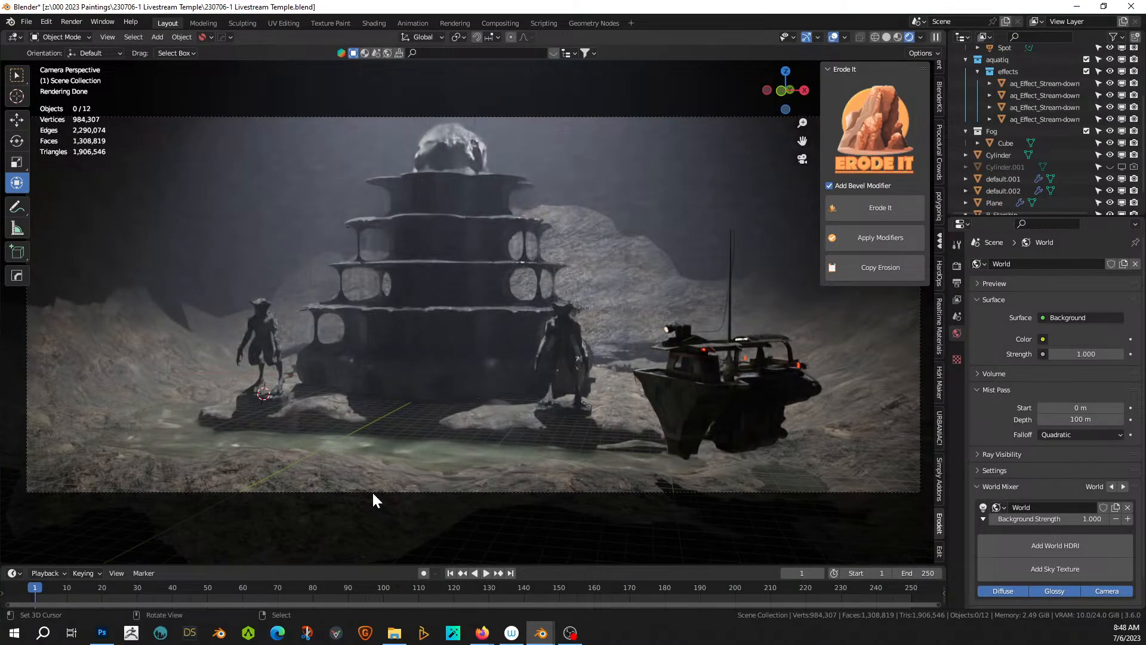
- Move the duplicate horned statue with its pedestal 3 m along X, away from the temple
left_click(573, 352)
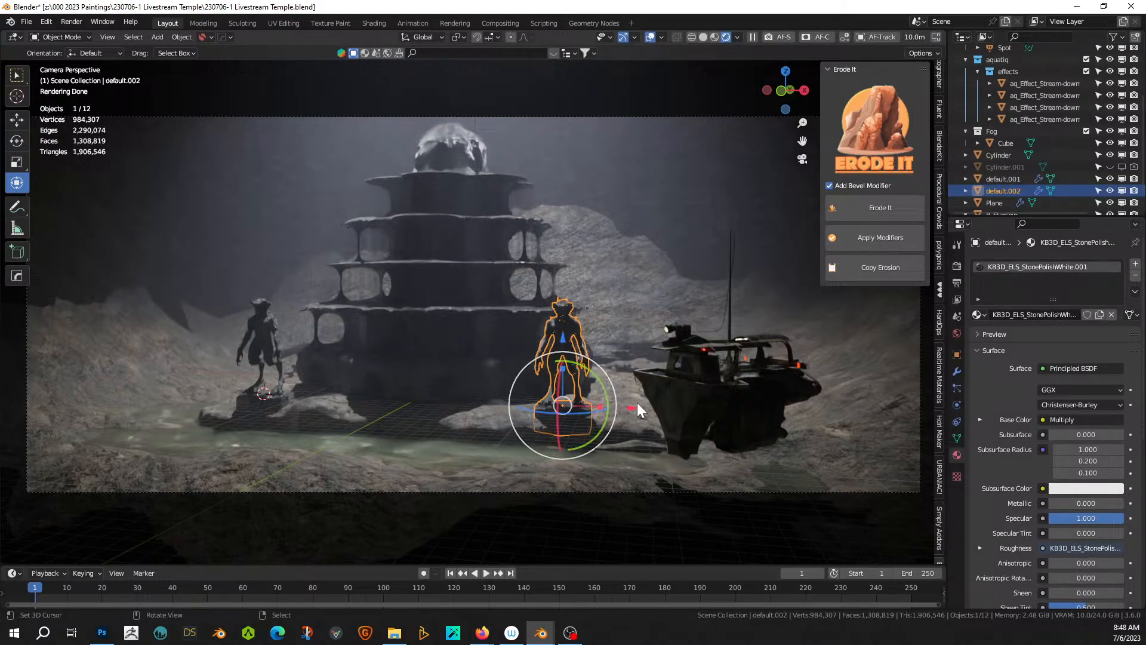
left_click_drag(637, 402, 674, 412)
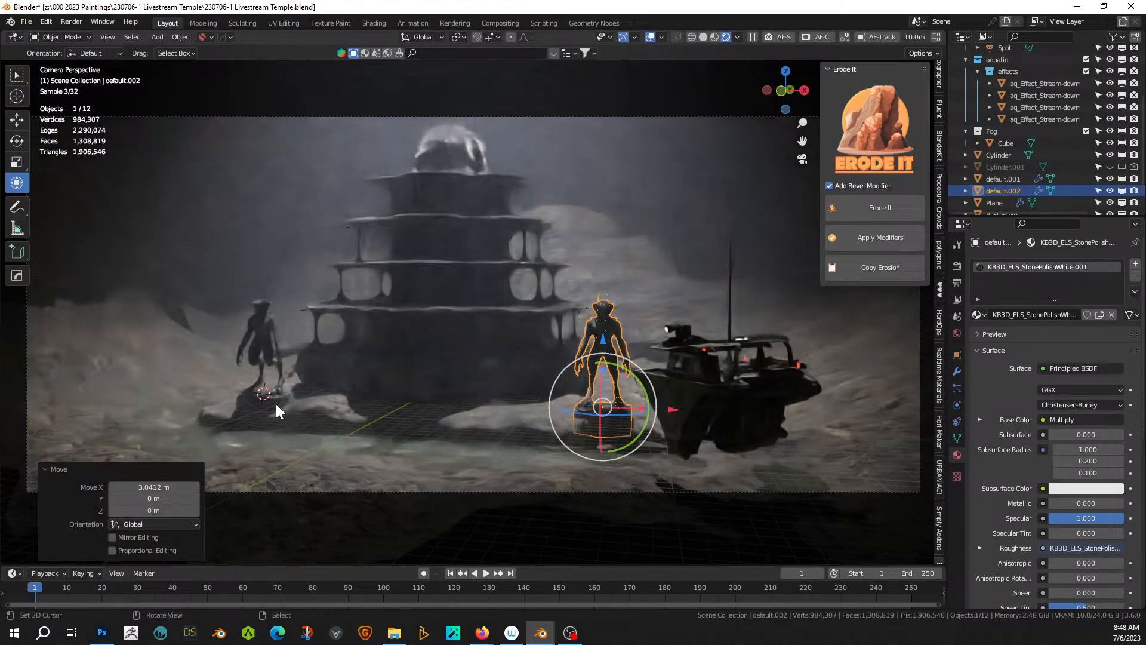
left_click(148, 489)
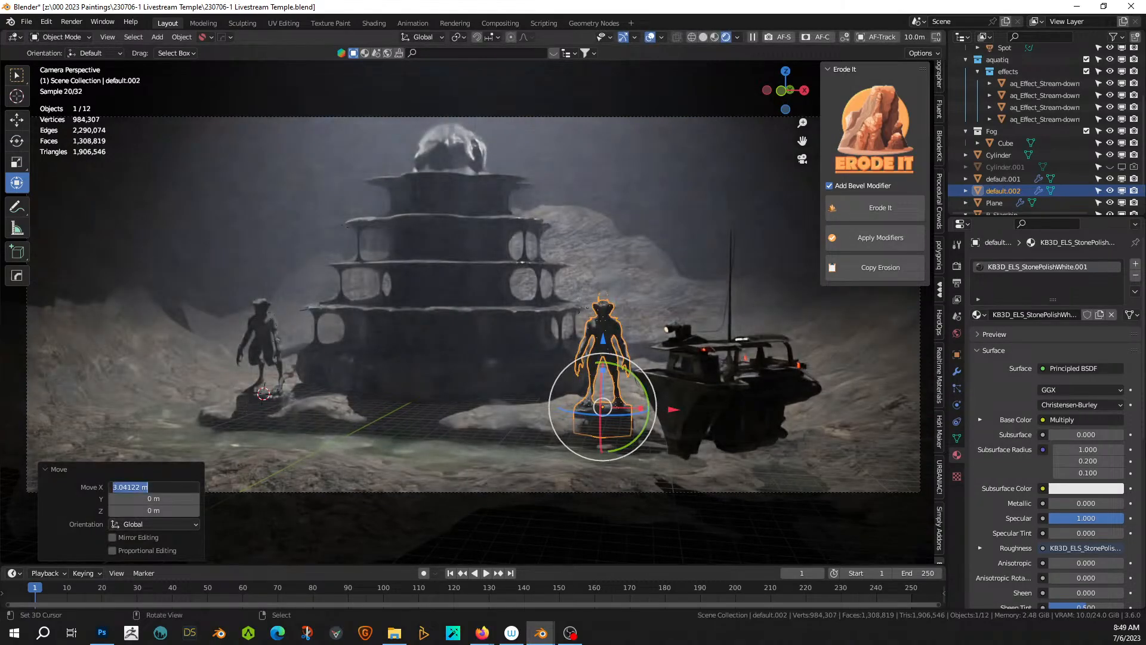
type("3")
key("Return")
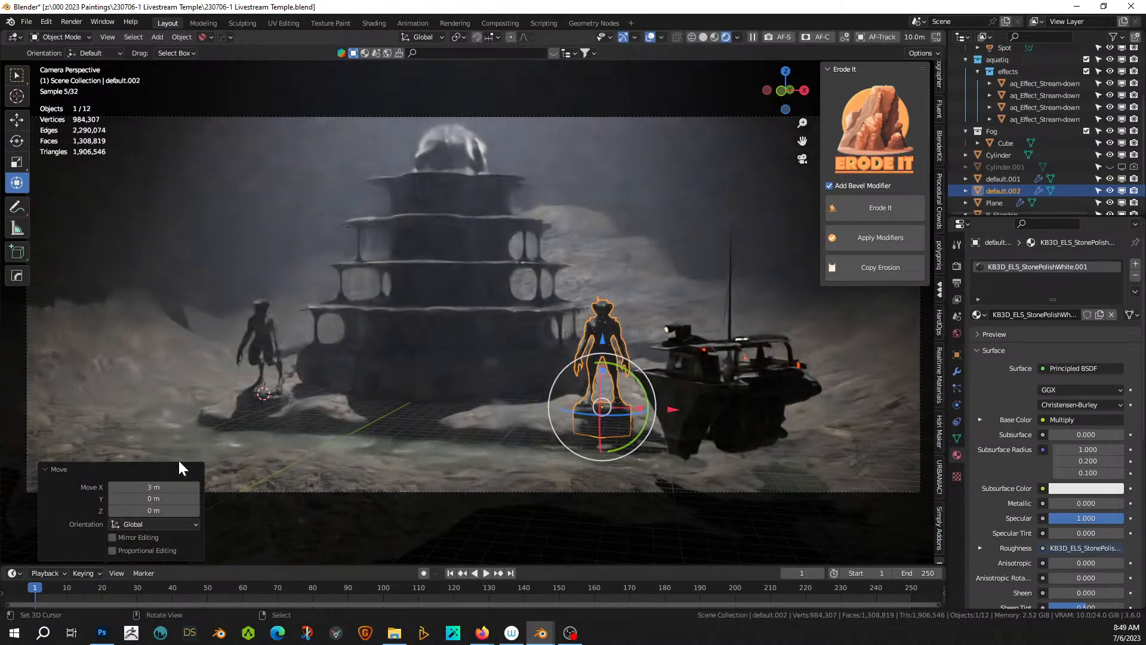
- Move the original horned statue with its pedestal -3 m along X to match the spacing on the opposite side
left_click(264, 330)
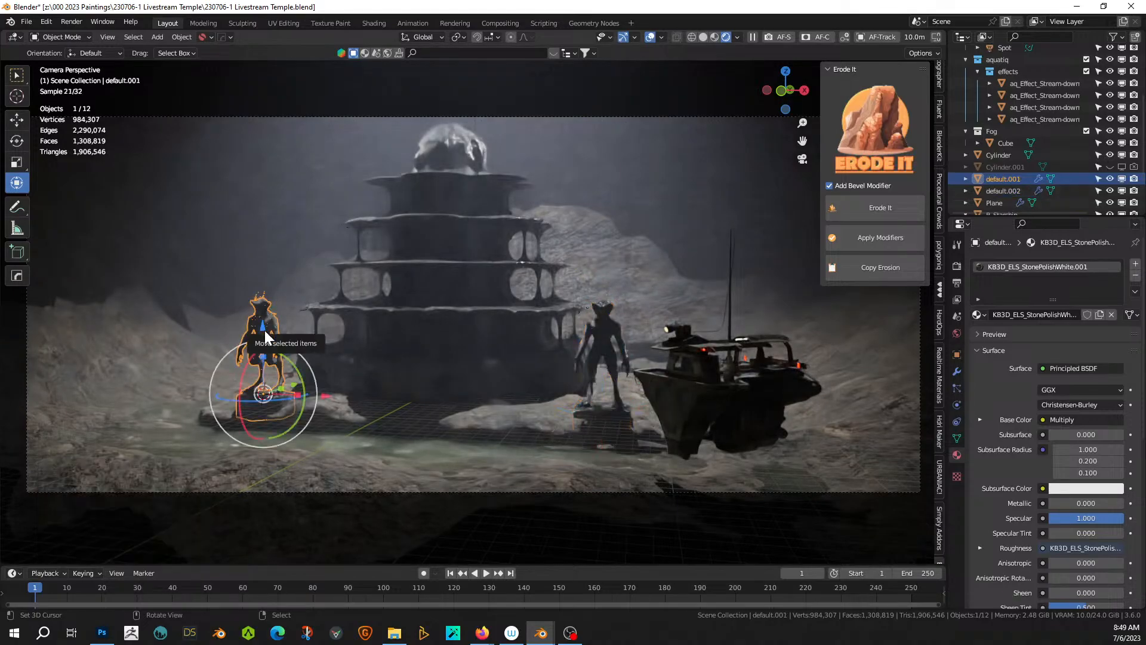
key("s")
key("x")
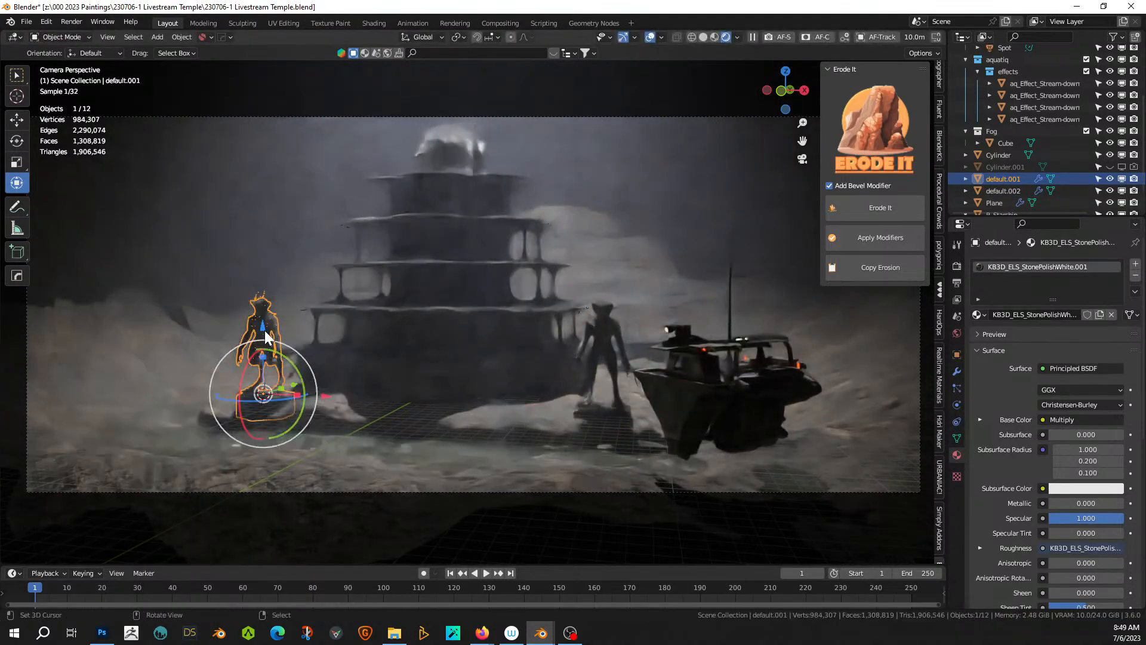
type("g-3")
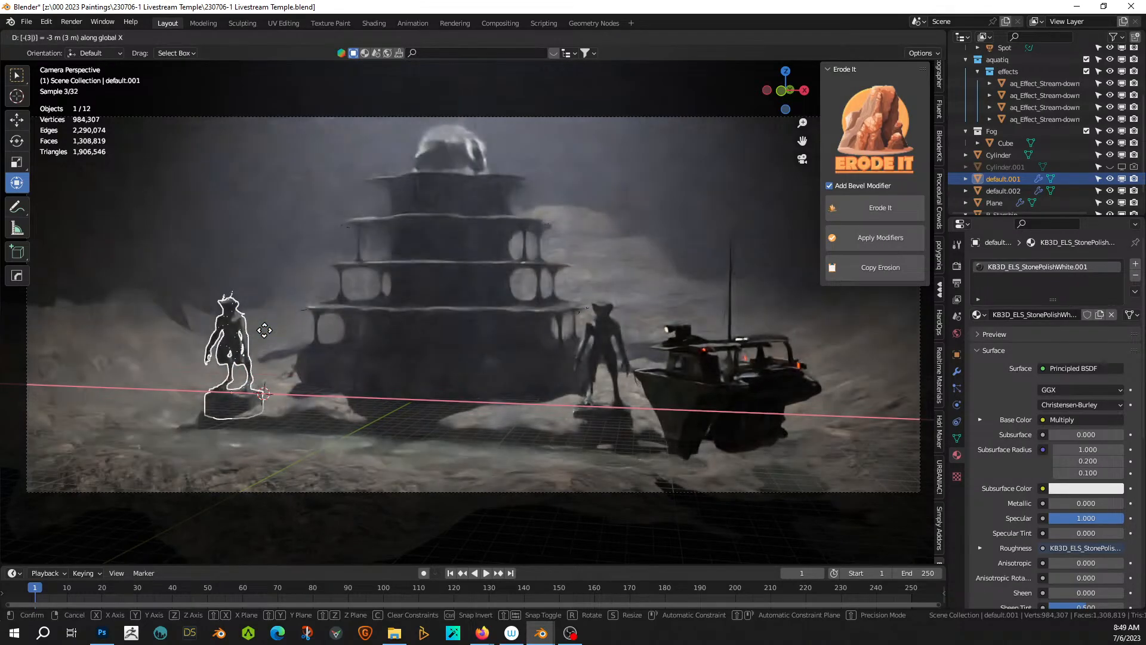
key("Return")
left_click(574, 198)
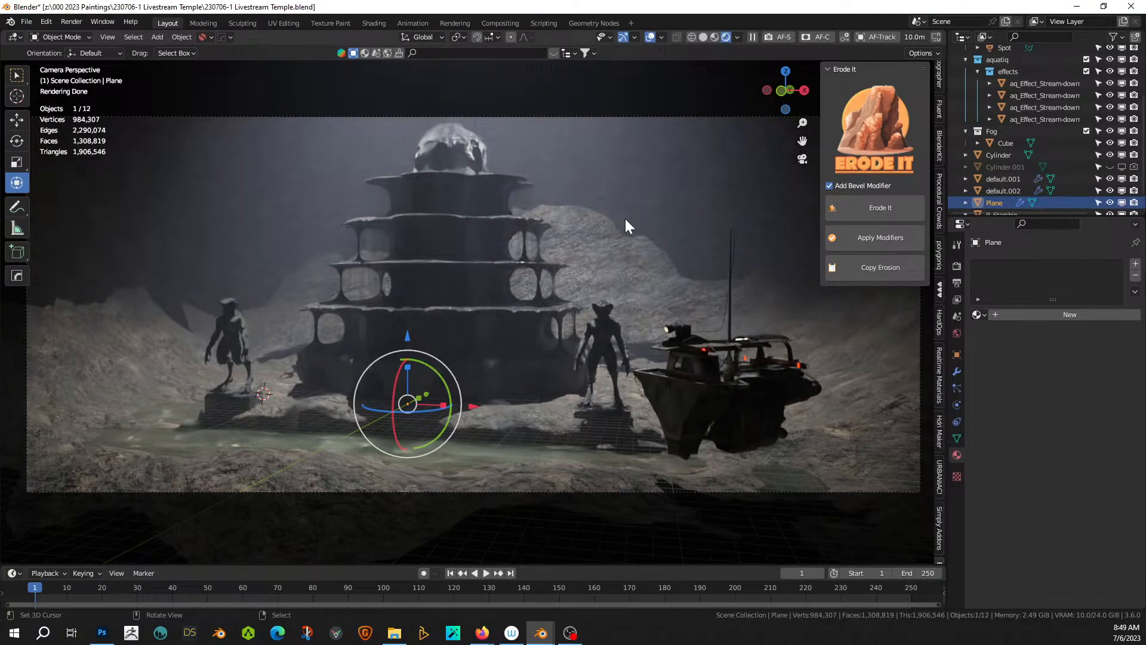
- Move the starship about 1.13 m along X, 0.31 m along Y and 1.23 m up, rotate it about 8° around Z, and save
left_click(709, 361)
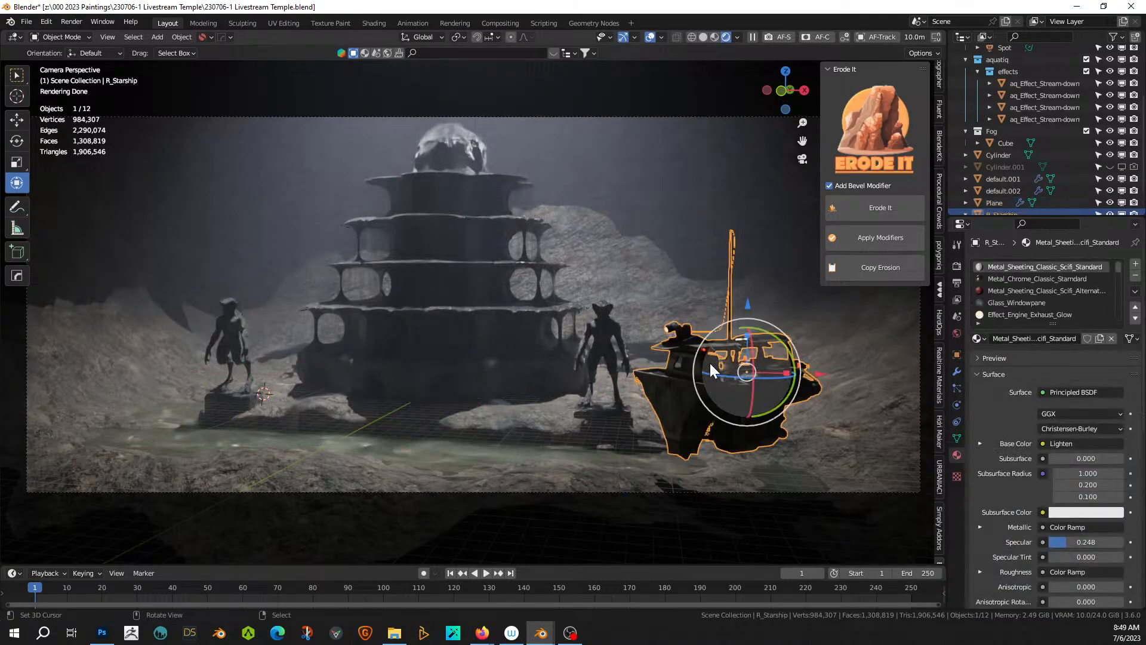
key("g")
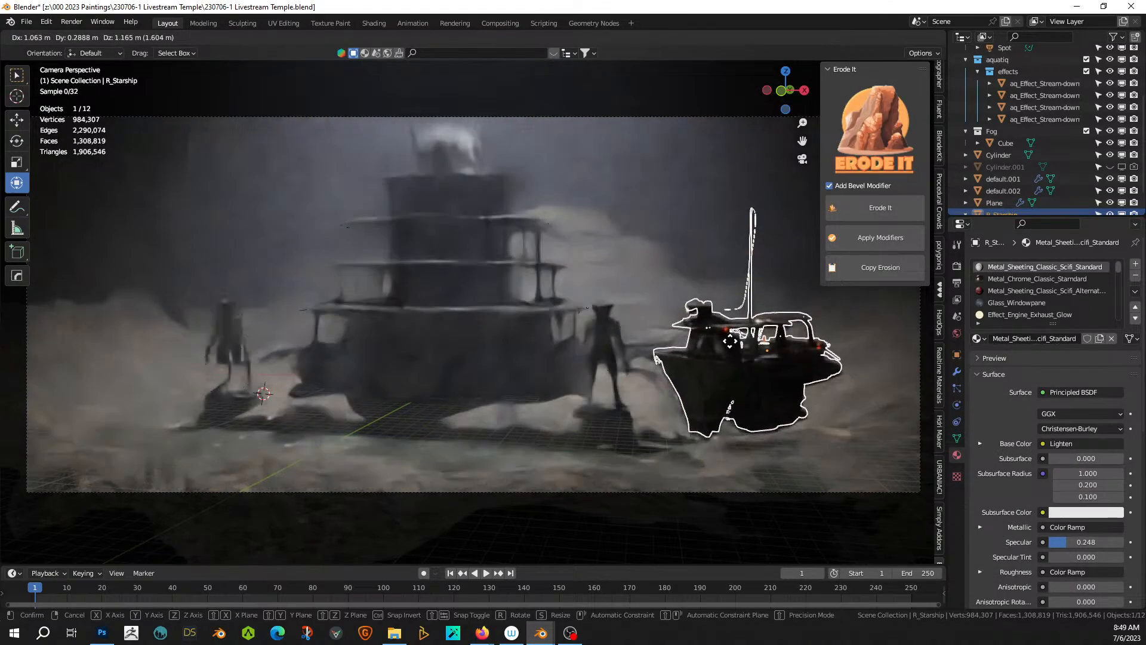
left_click(730, 342)
key("r")
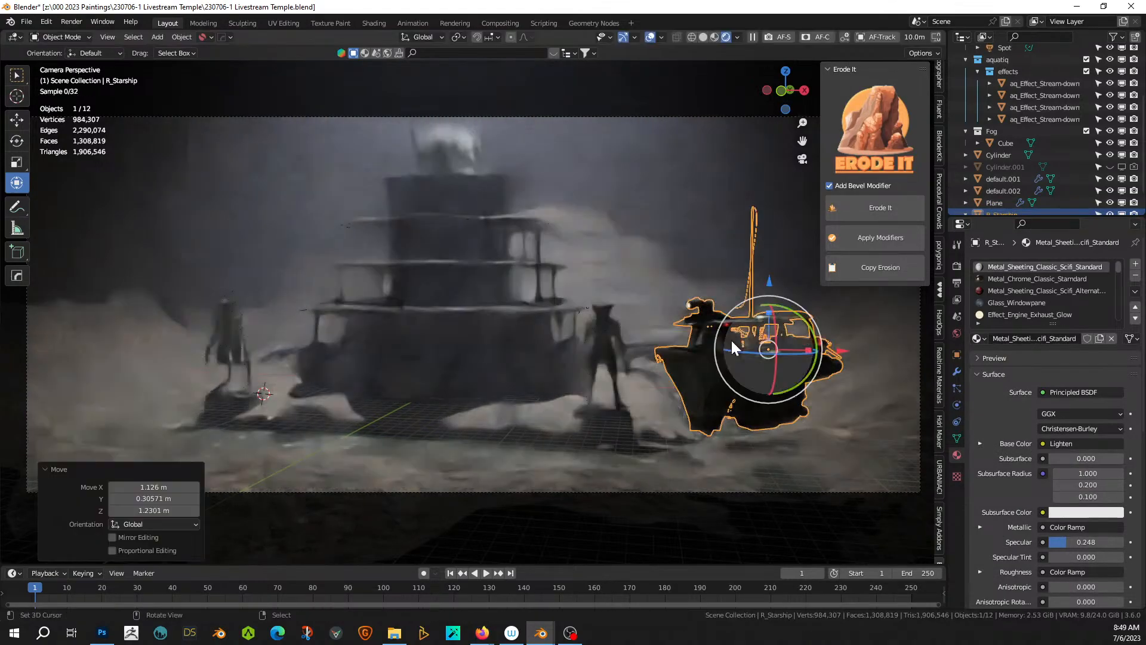
key("z")
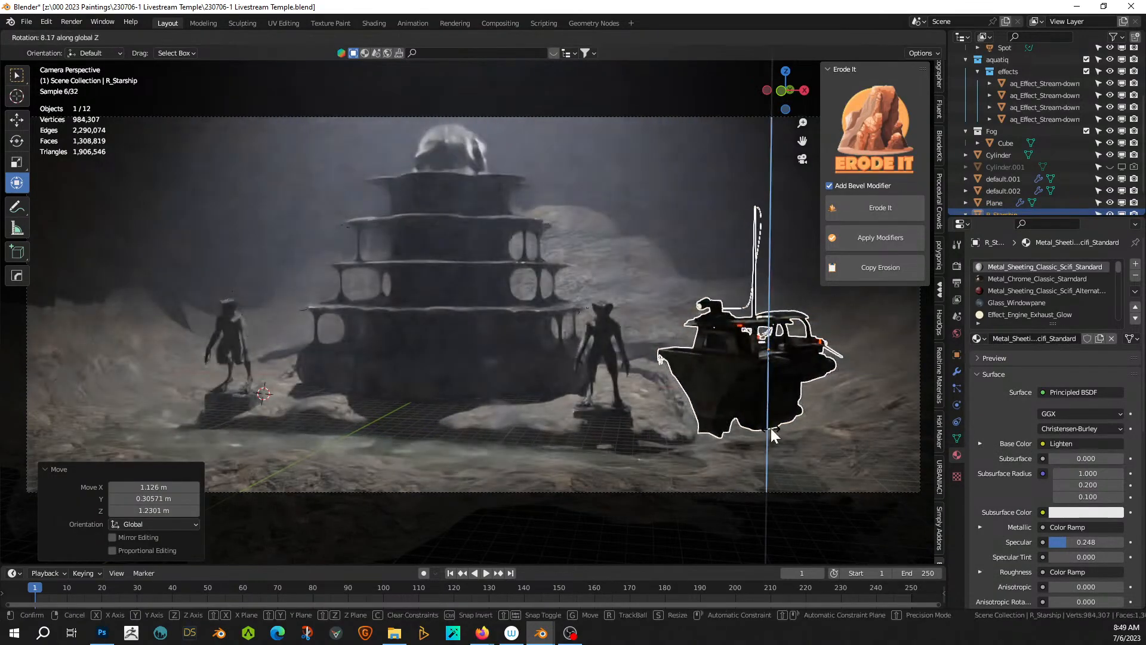
left_click(632, 237)
left_click(634, 236)
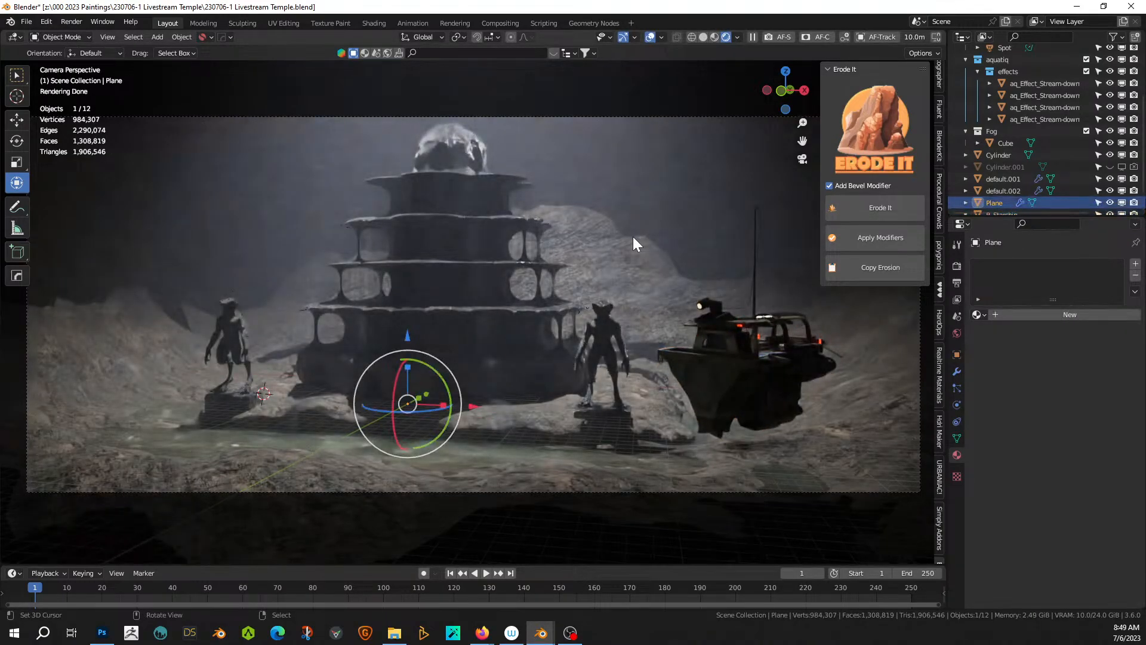
key("ctrl+s")
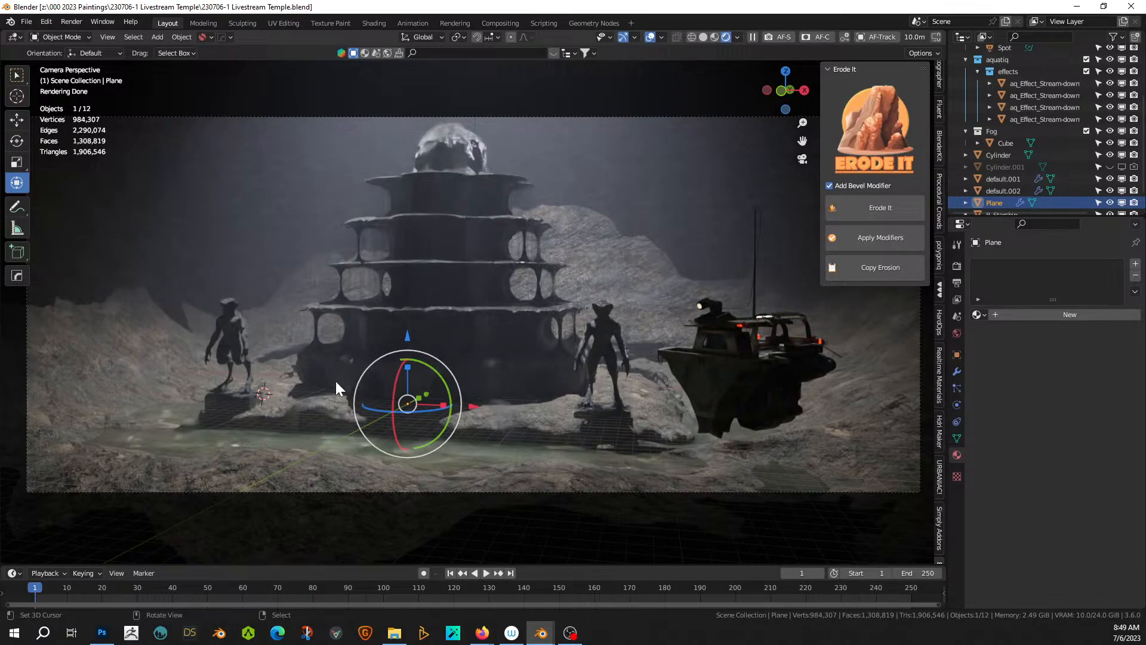
- Show the viewport in solid shading and place the 3D cursor on the temple's lower front wall
scroll(514, 356, "up", 4)
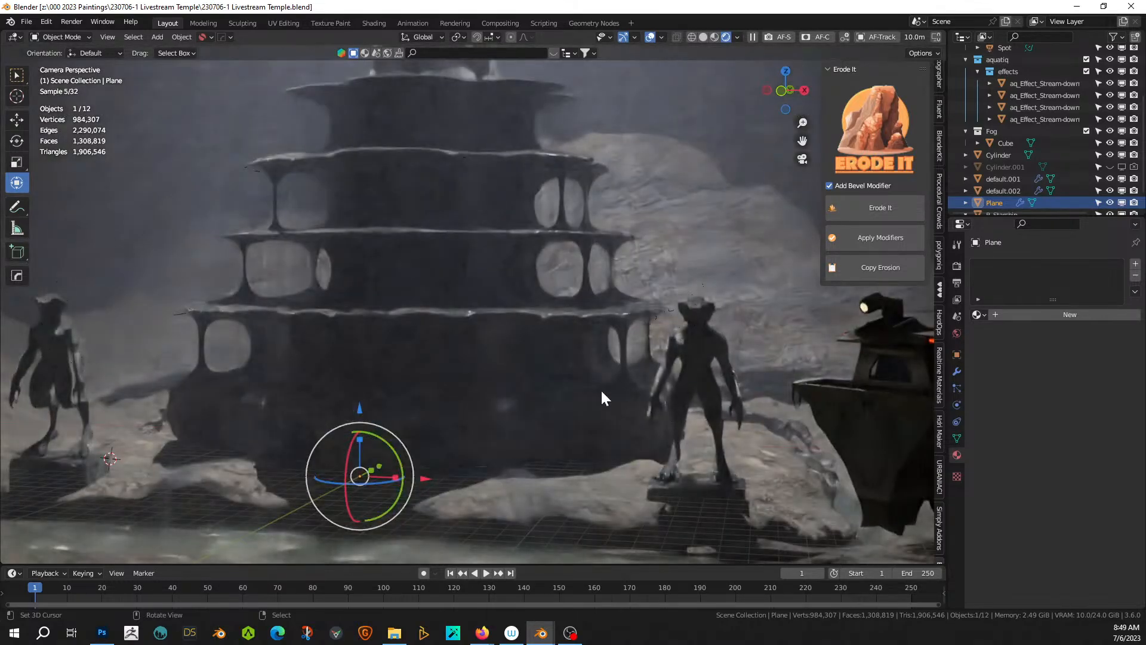
left_click(702, 40)
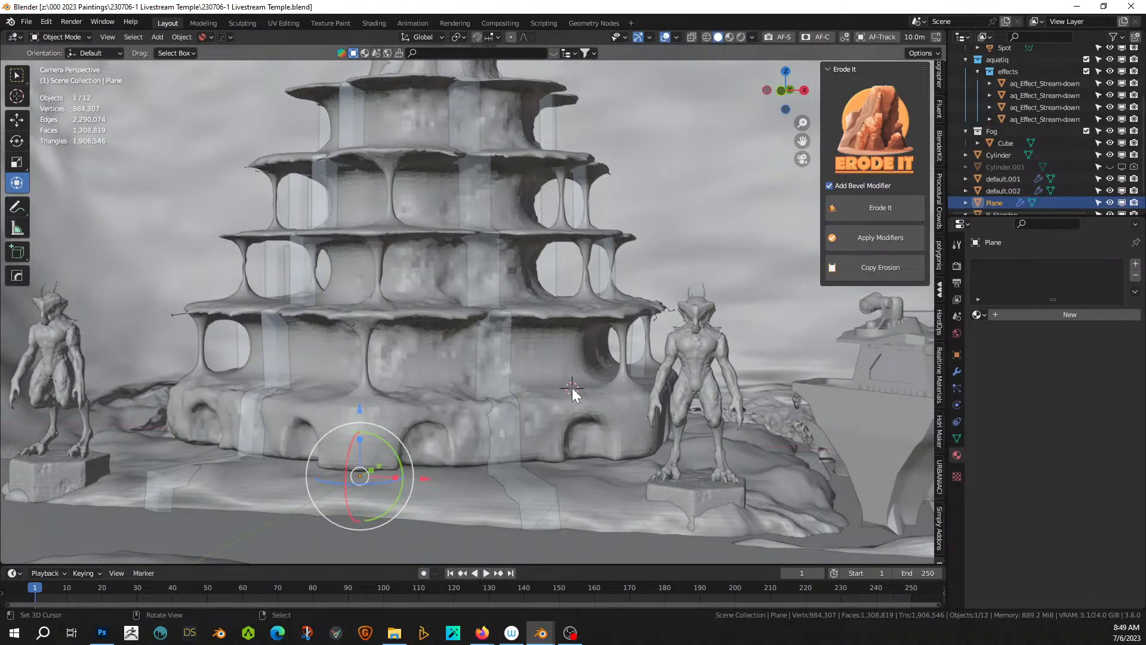
key("KP_0")
key("KP_0")
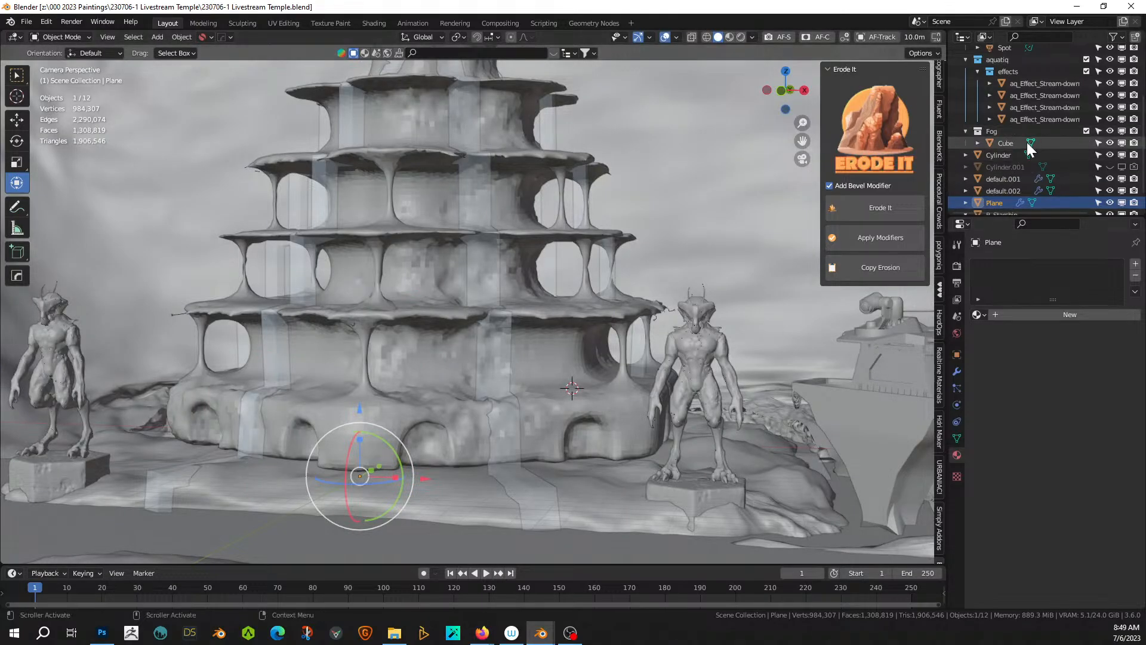
- Set the viewport display of the Cube in the Fog collection to Bounds
left_click(1006, 144)
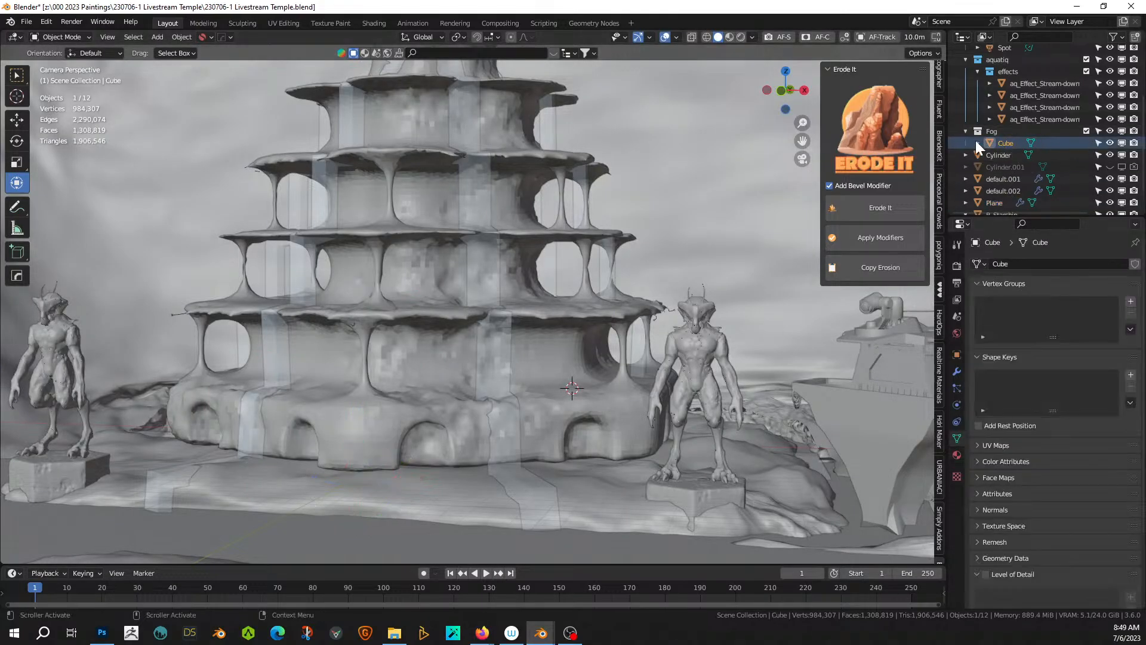
left_click(993, 141)
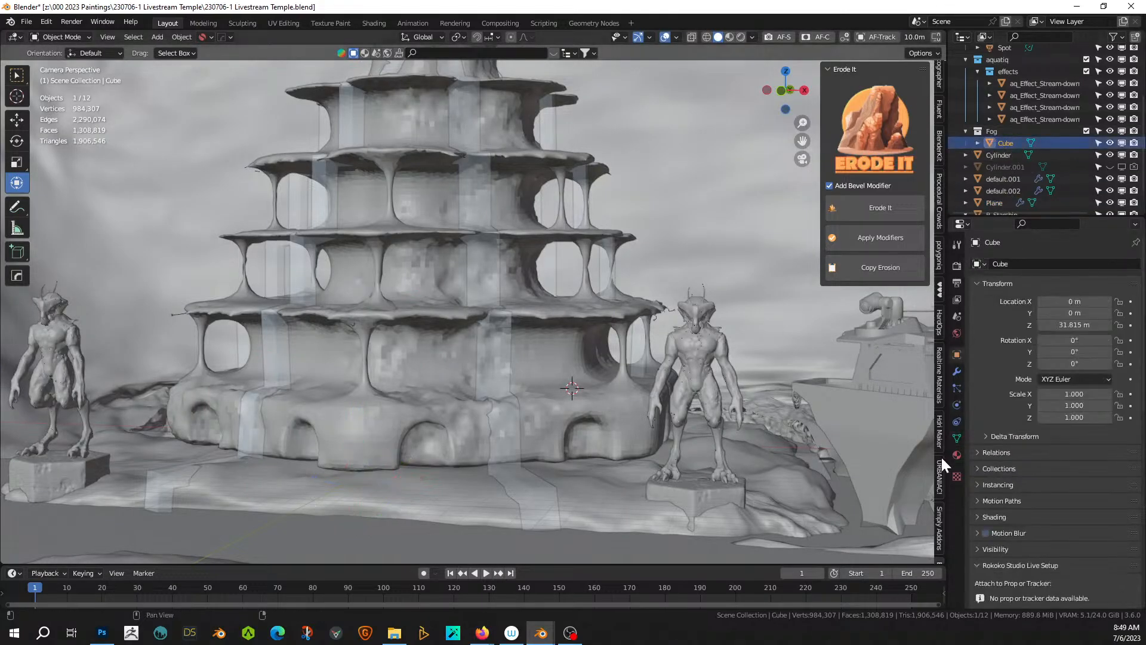
left_click(957, 371)
scroll(1022, 459, "down", 10)
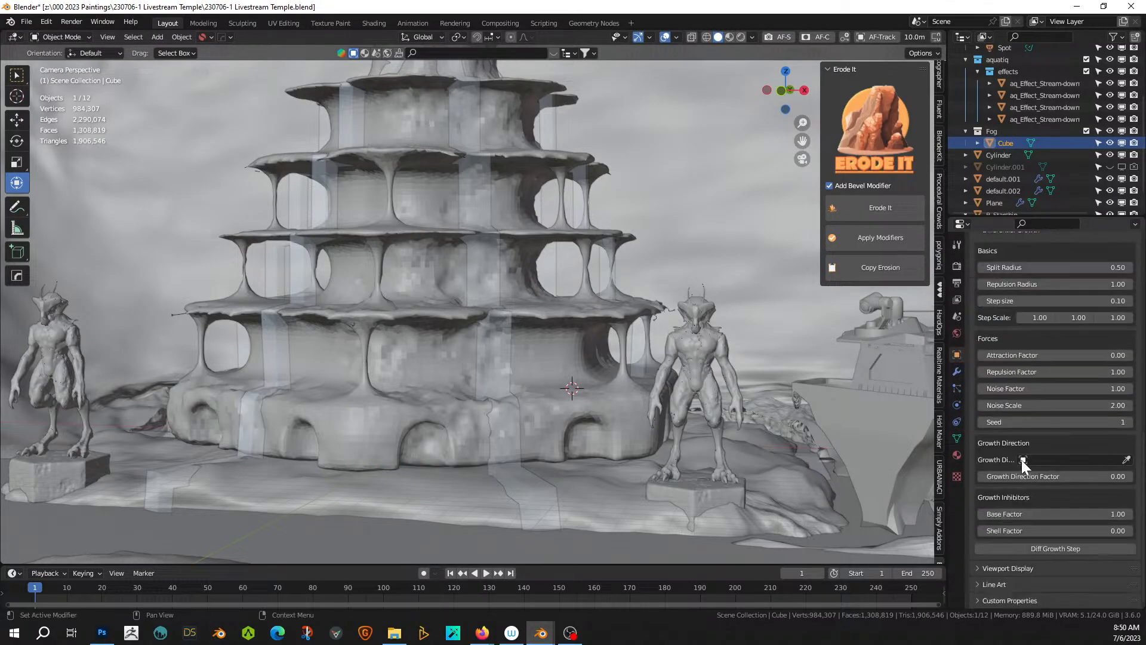
left_click(983, 569)
scroll(991, 559, "down", 5)
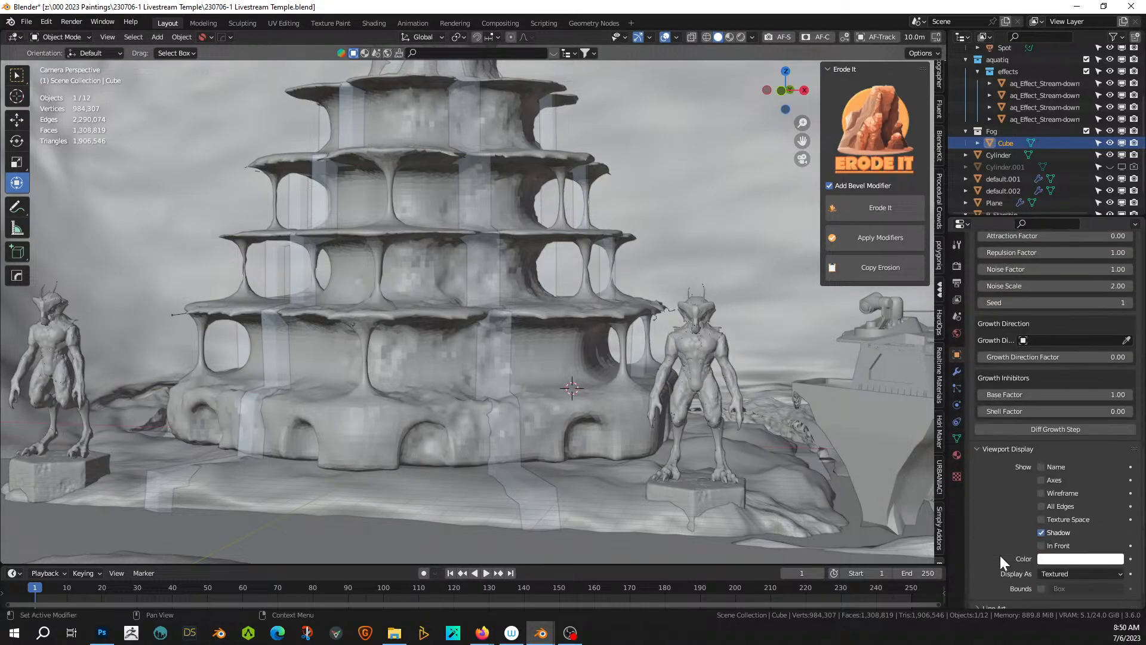
left_click(1050, 551)
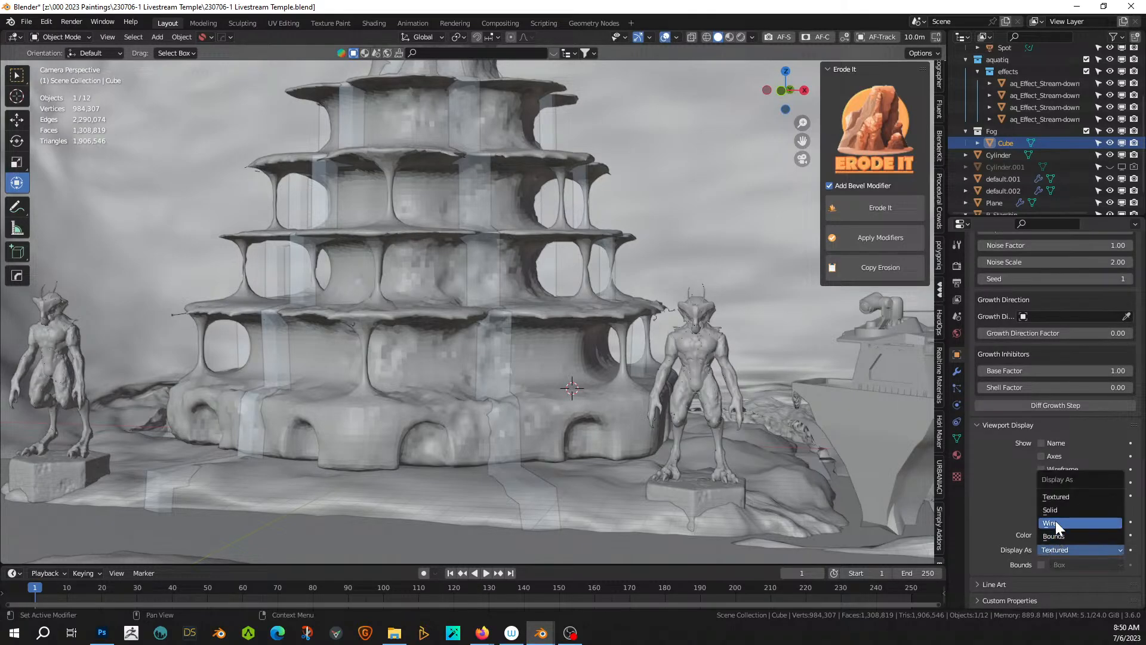
left_click(1058, 535)
scroll(725, 388, "down", 4)
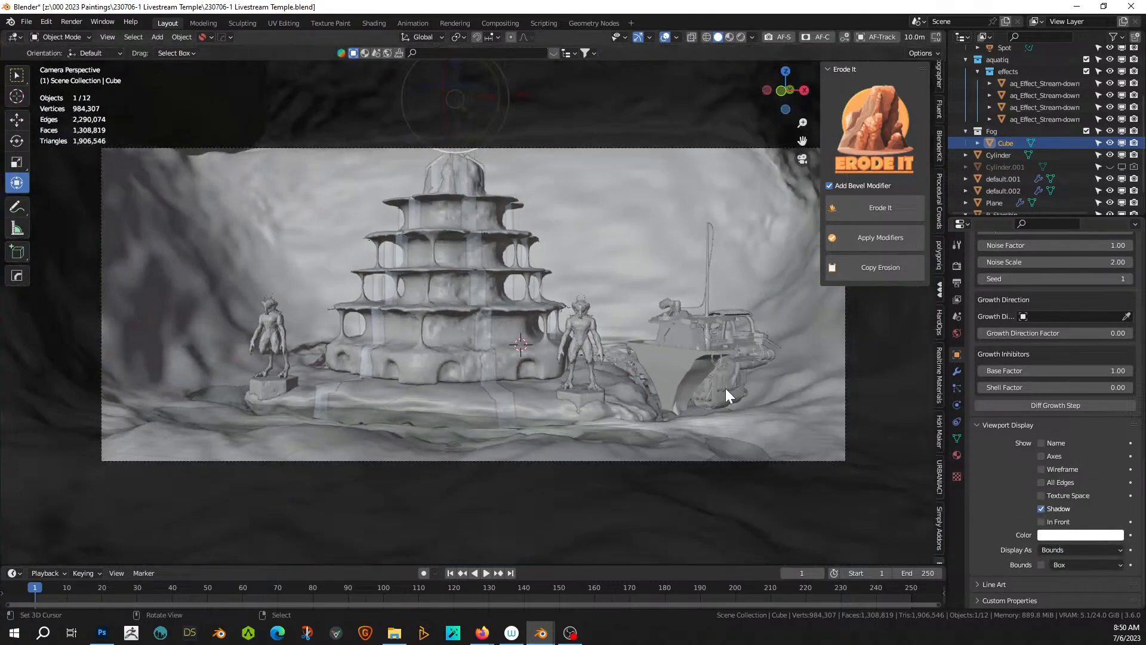
- Make the Cube in the Fog collection unselectable in the viewport
key("KP_0")
middle_click_drag(661, 369, 624, 390)
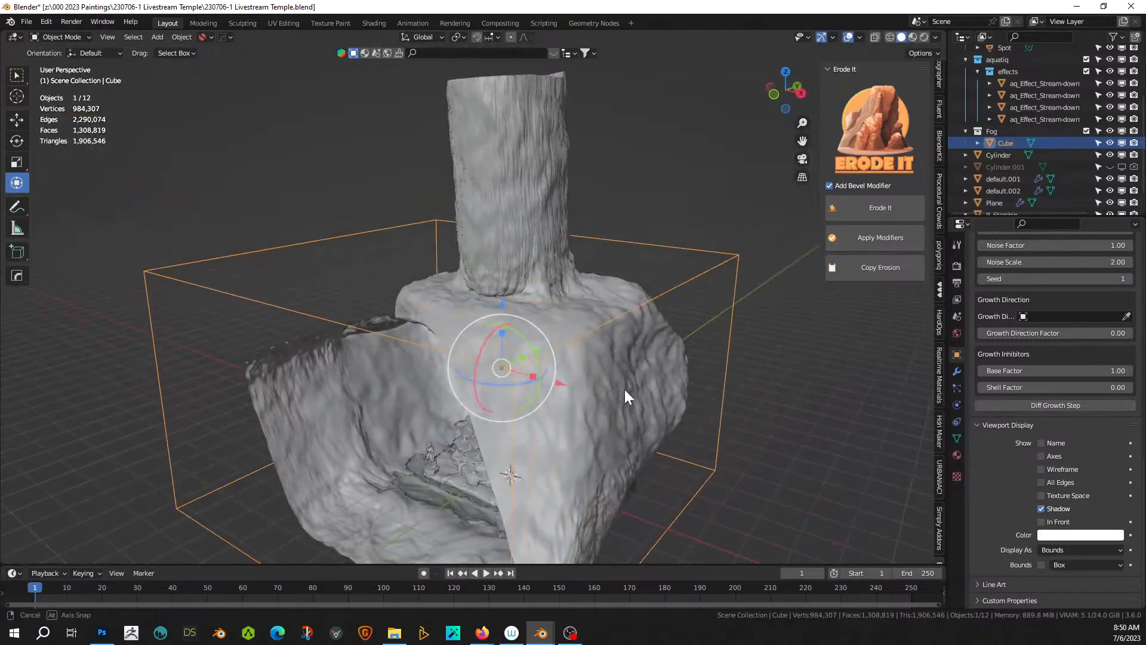
scroll(621, 390, "up", 3)
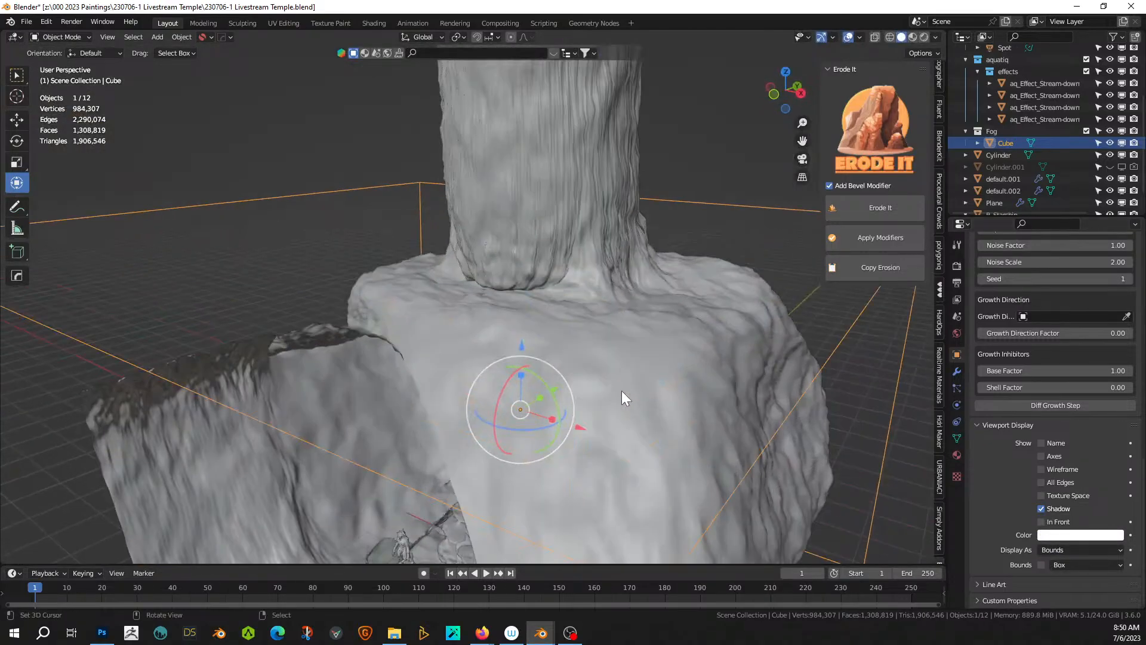
left_click(1098, 143)
- Split off a new area beside the viewport as an Asset Browser and load the Big Medium Small library
middle_click_drag(475, 438, 507, 310)
scroll(512, 361, "up", 5)
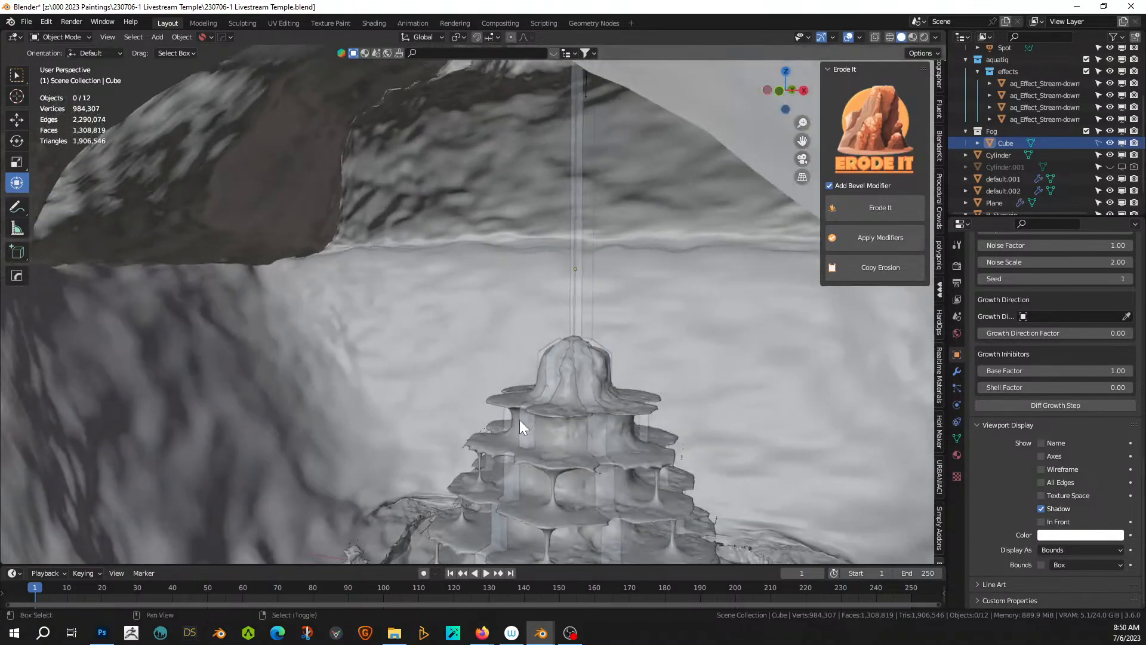
middle_click_drag(520, 419, 538, 271, "shift")
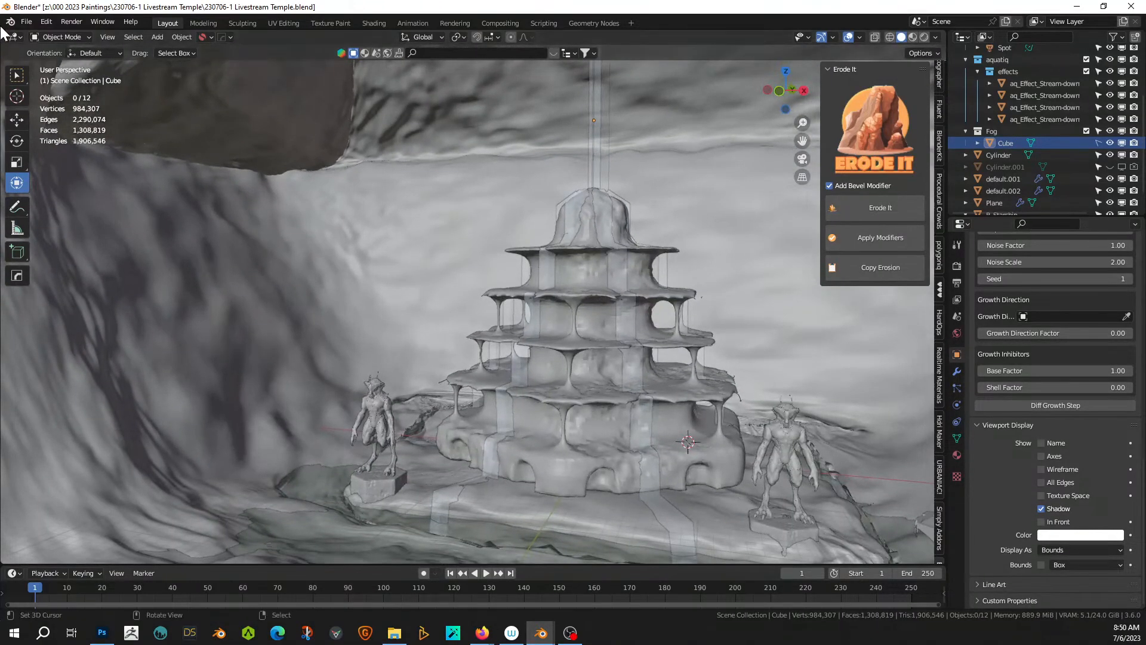
left_click_drag(4, 35, 291, 127)
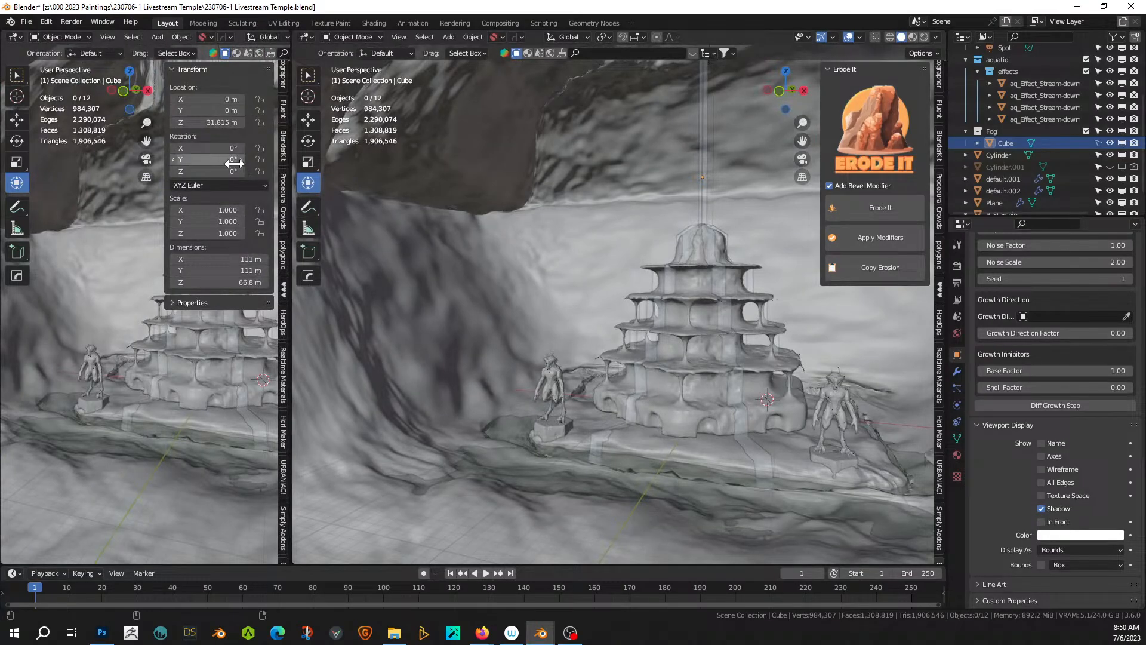
key("shift+F1")
key("shift+F1")
left_click(47, 54)
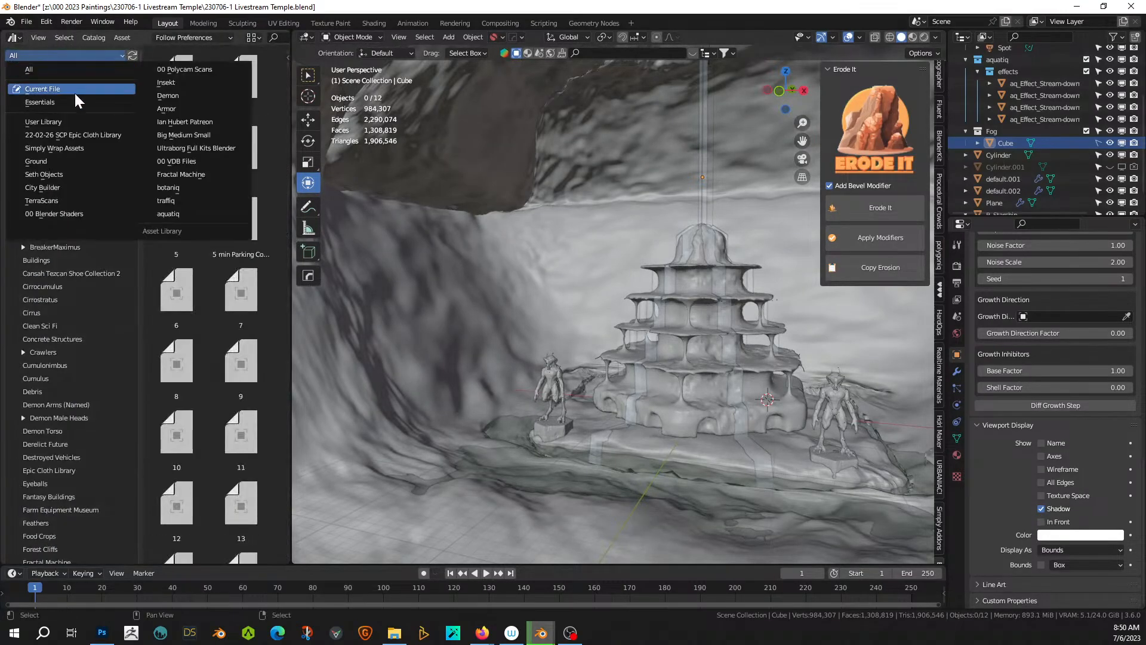
left_click(215, 133)
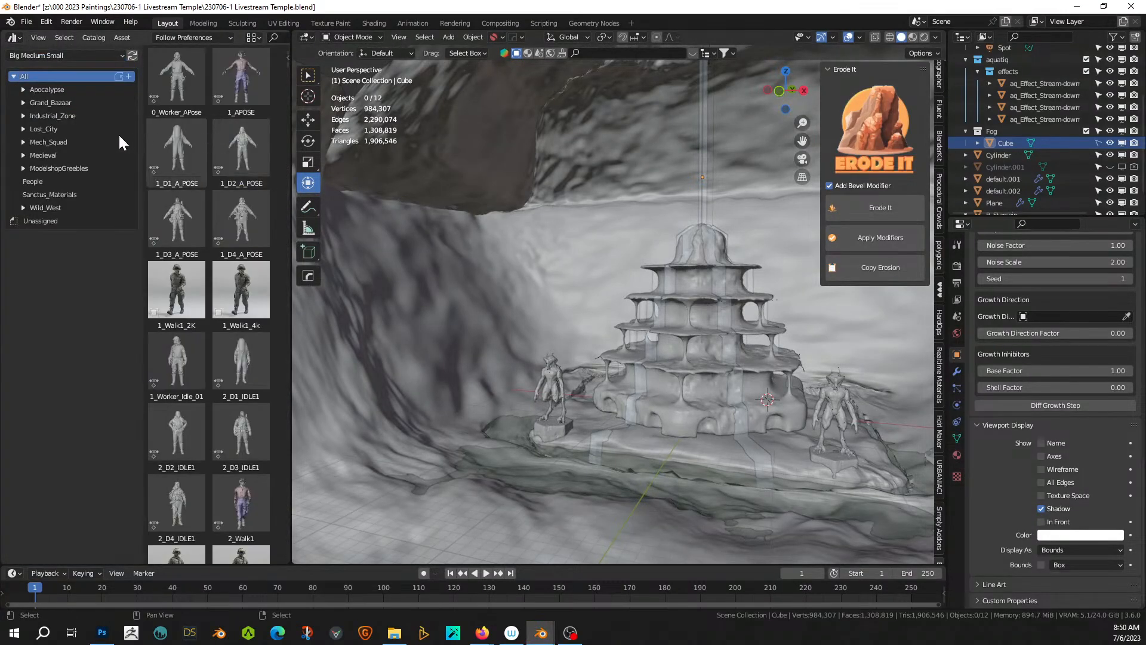
- Place the Driver_Stand figure from the Industrial_Zone posed characters on the temple's lower front tier and frame it in view
left_click(22, 116)
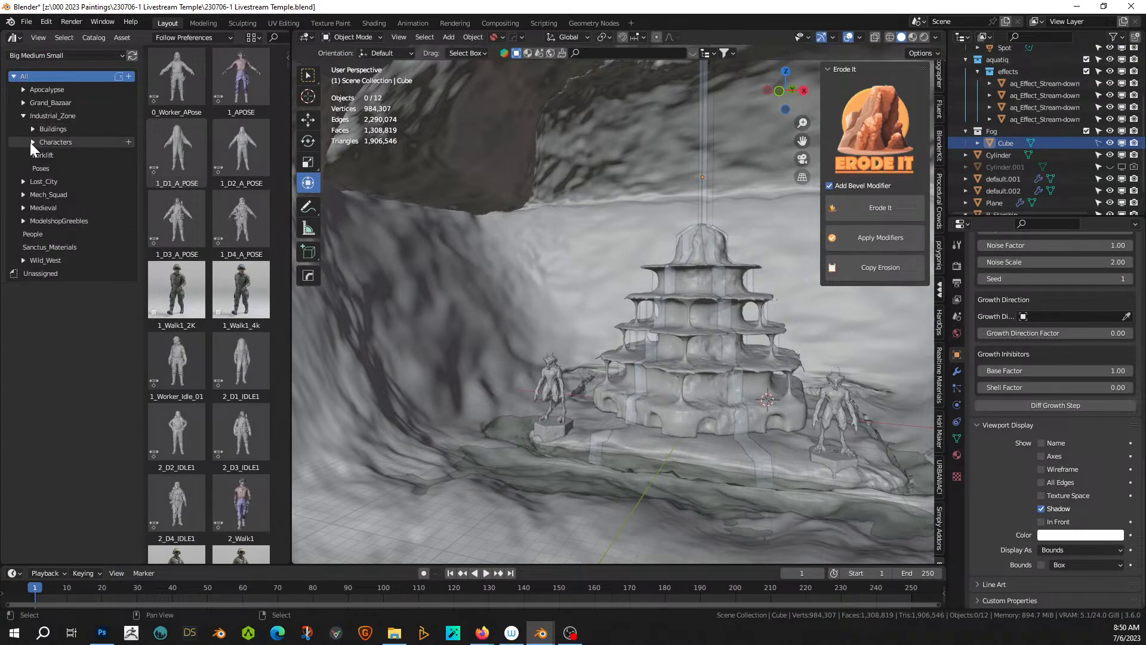
left_click(33, 142)
left_click(87, 156)
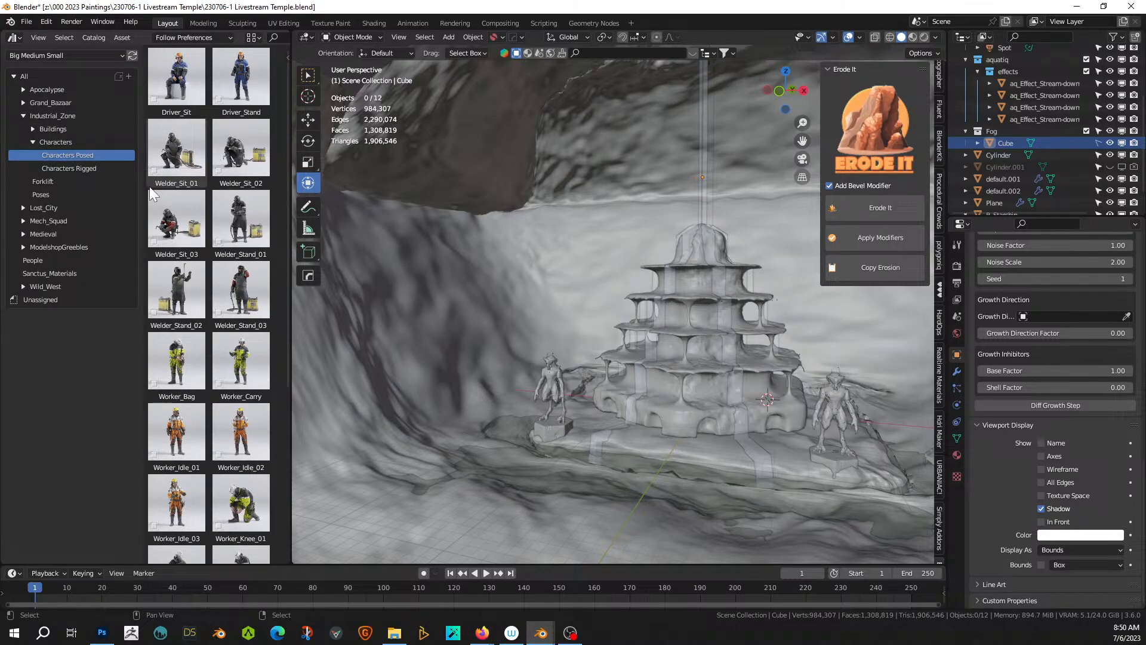
left_click(241, 78)
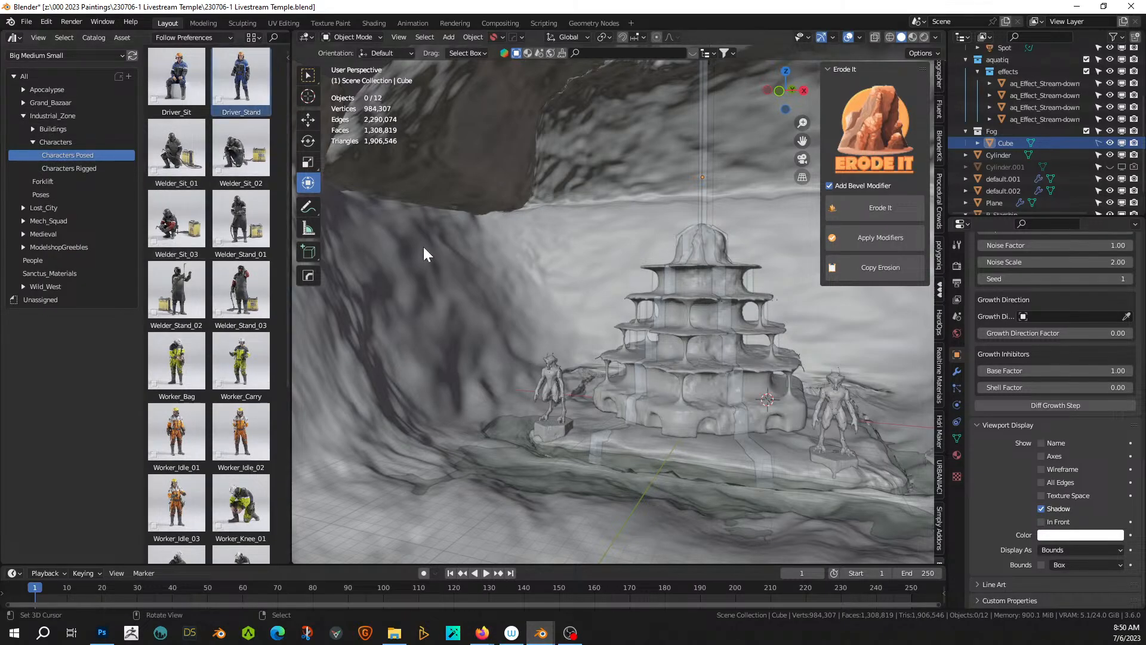
left_click_drag(243, 87, 768, 401)
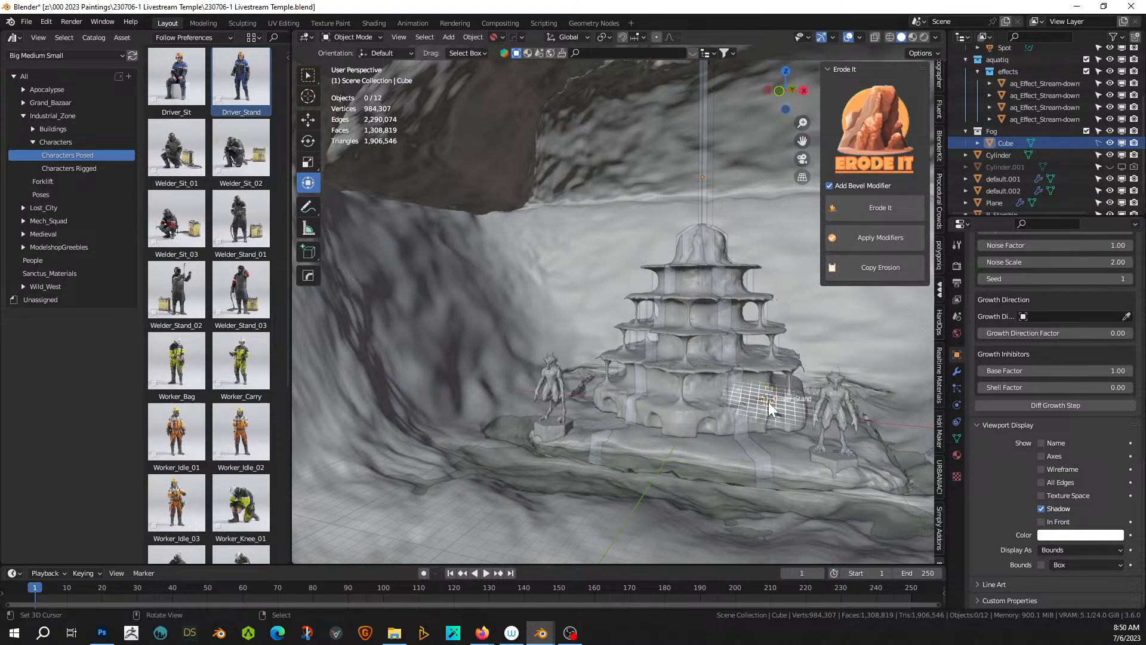
left_click_drag(768, 402, 727, 421)
key("KP_Decimal")
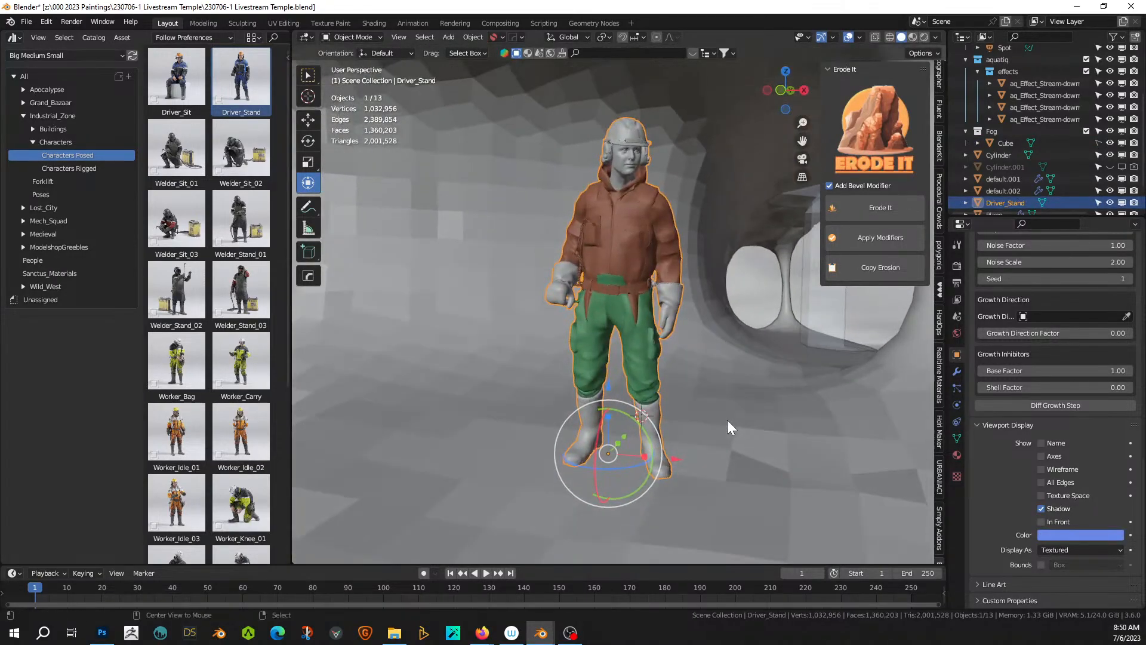
- Clear the driver figure's rotation, rotate it 210° around global Z, and lower it about 0.05 m
key("alt+r")
middle_click_drag(727, 420, 657, 411)
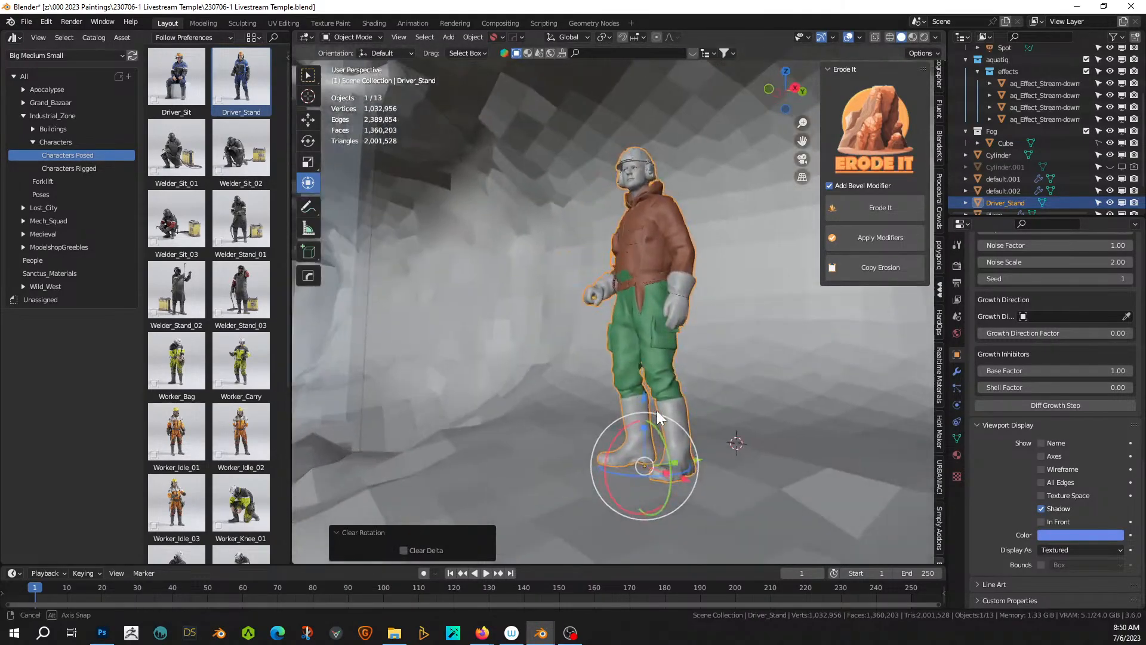
key("r")
key("z")
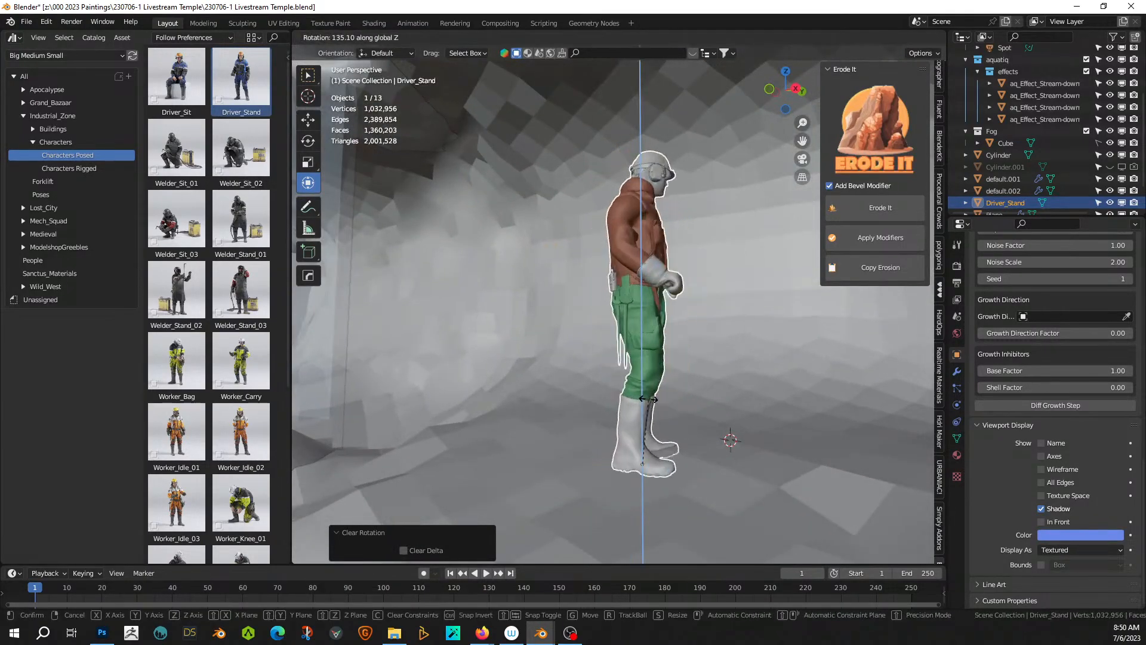
left_click(421, 385)
key("g")
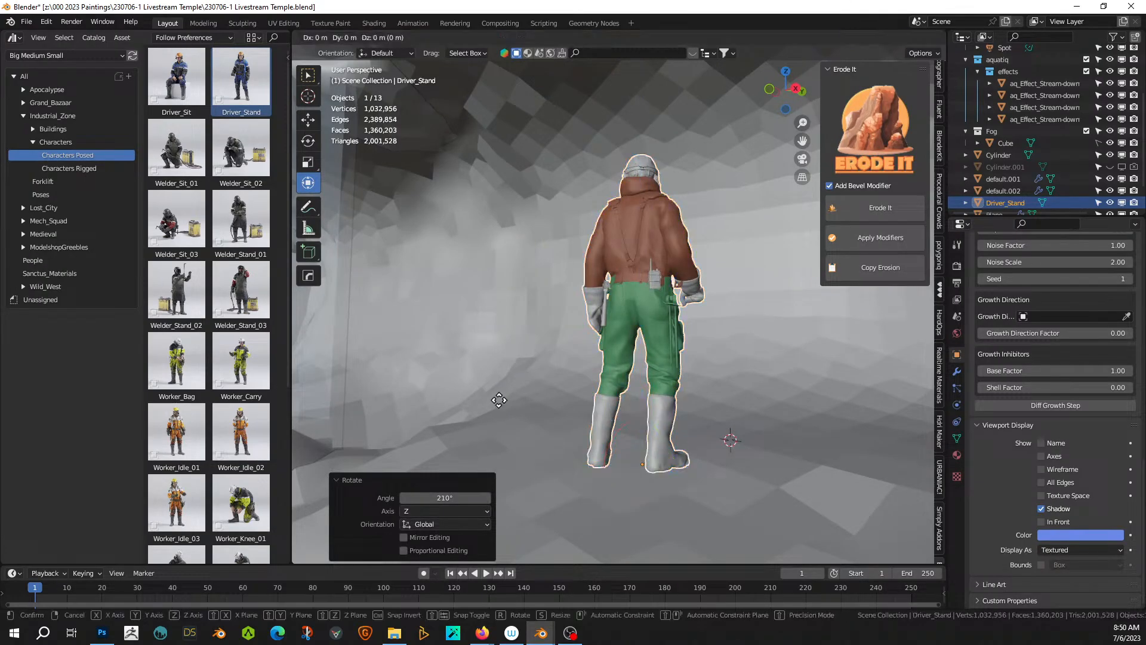
key("z")
left_click(501, 409)
- Place the 3D cursor at the driver figure's chest and add a point light there in the Lights collection
middle_click_drag(501, 409, 700, 455)
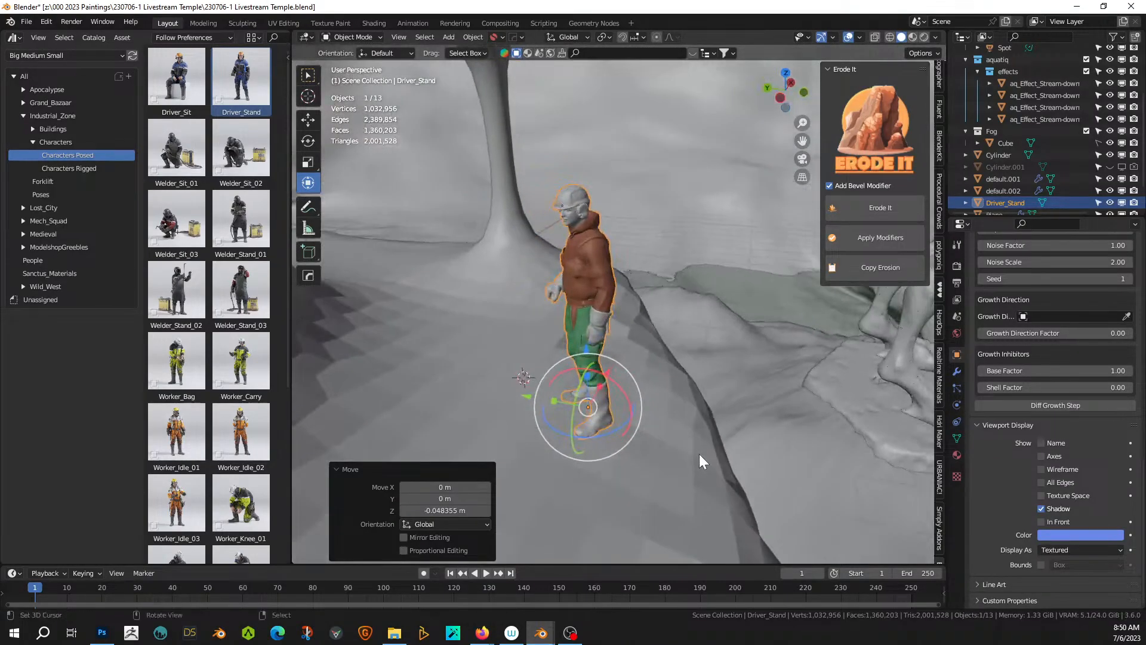
right_click(566, 261, "shift")
scroll(1040, 79, "up", 3)
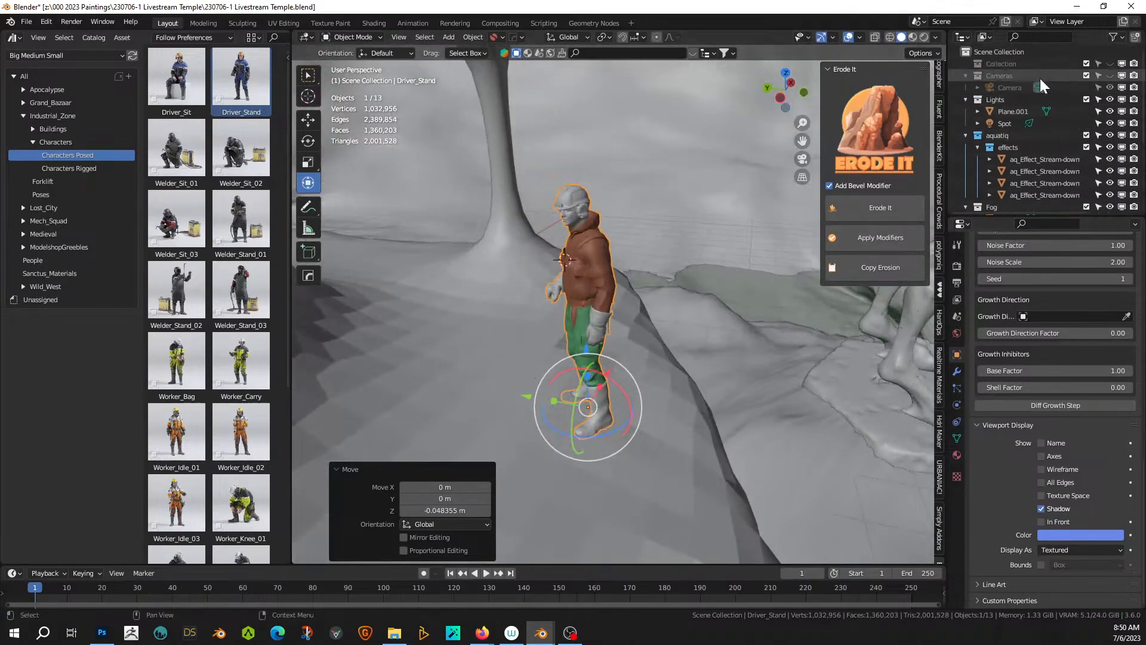
left_click(1005, 99)
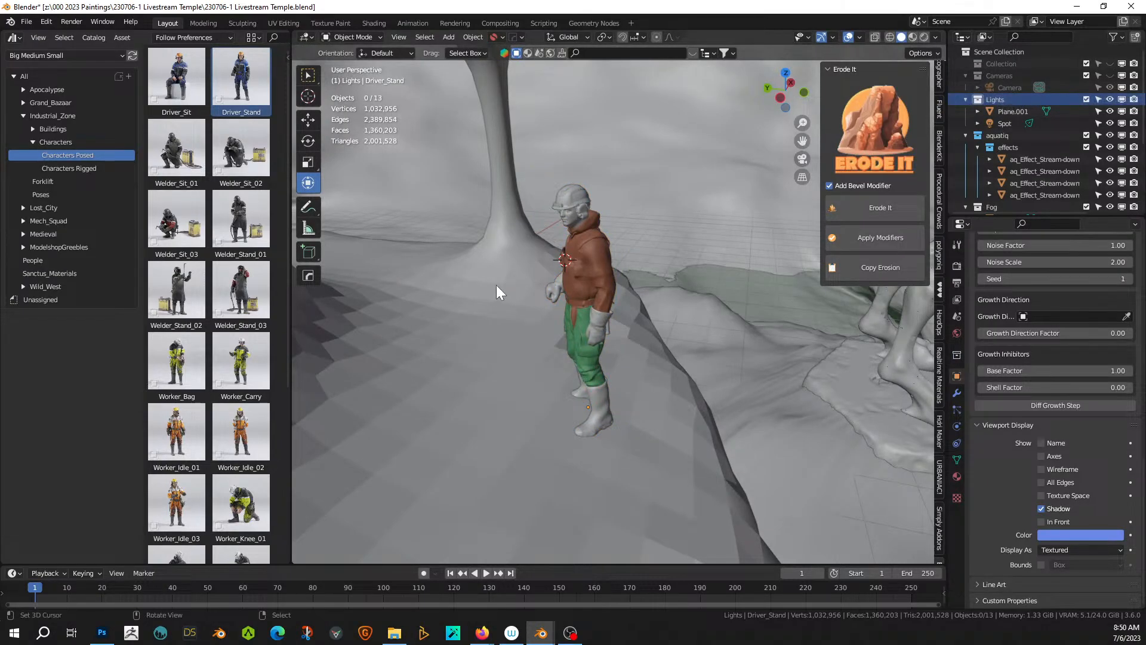
key("shift+a")
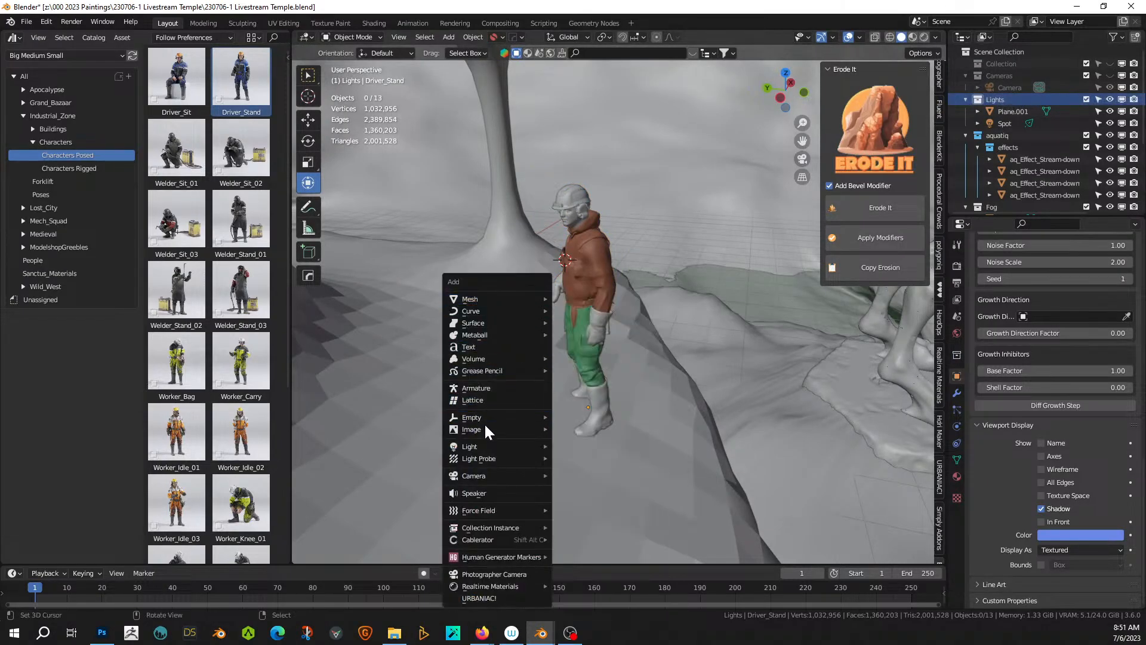
mouse_move(479, 447)
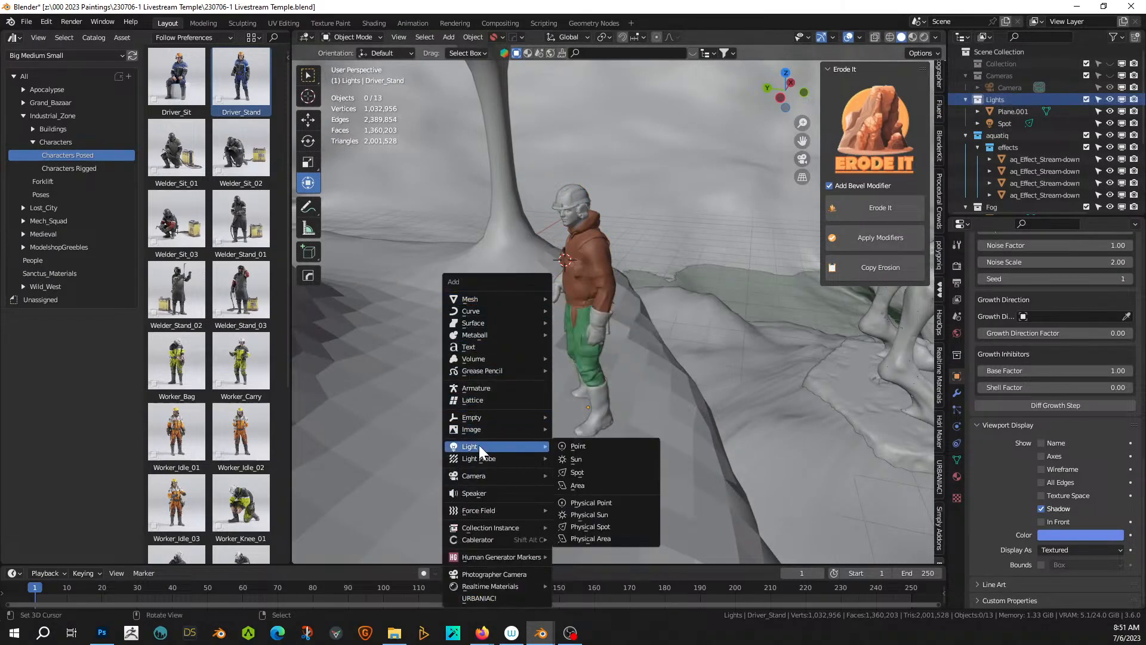
left_click(592, 447)
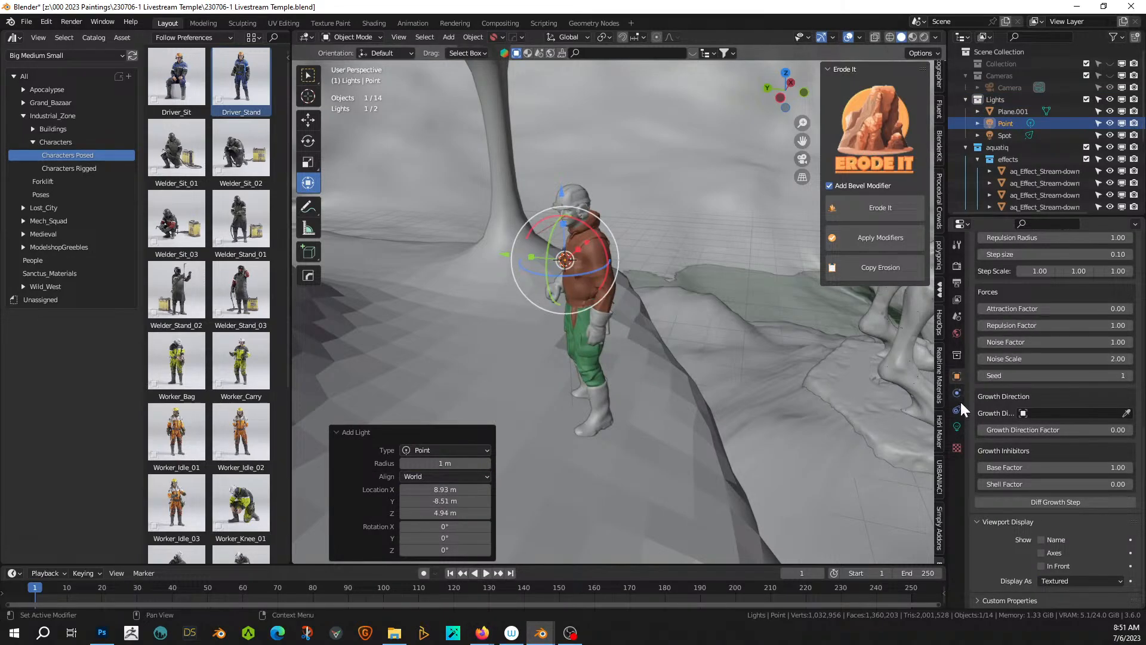
- Give the point light a color temperature of 4000 and a power of 200 W
left_click(958, 426)
left_click(1078, 334)
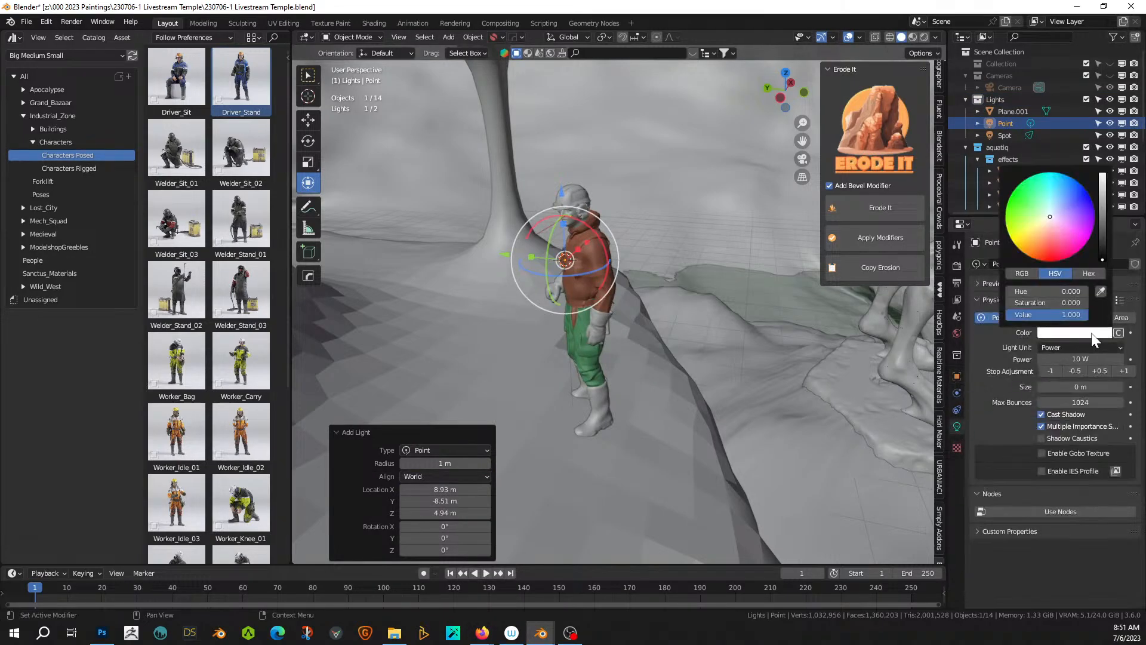
left_click(1119, 333)
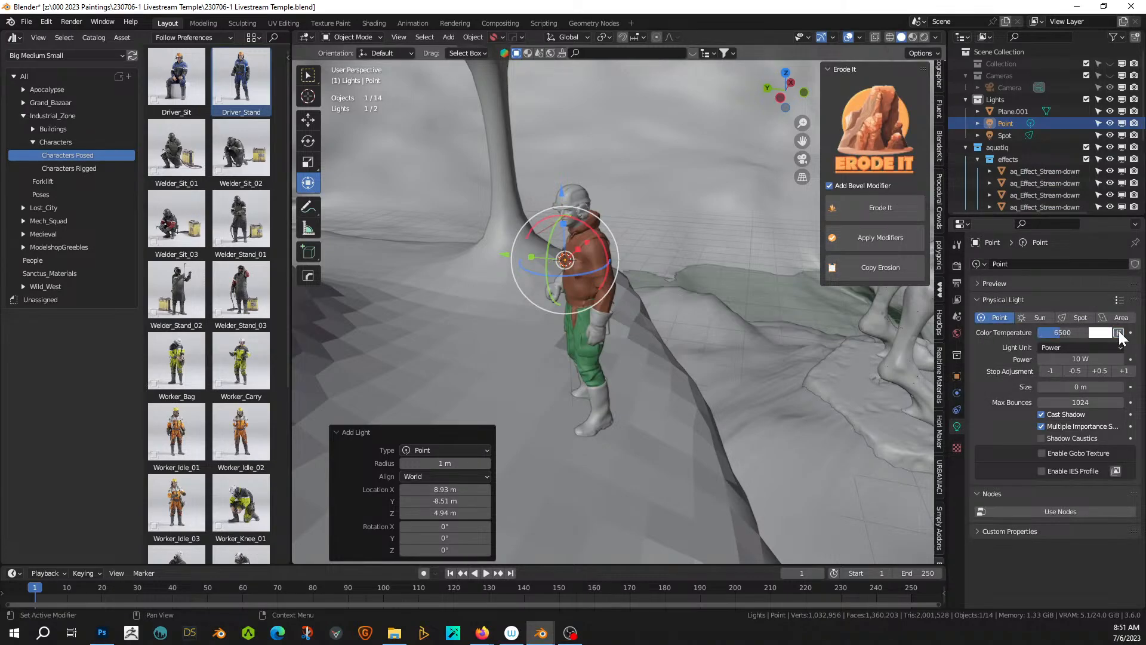
type("4")
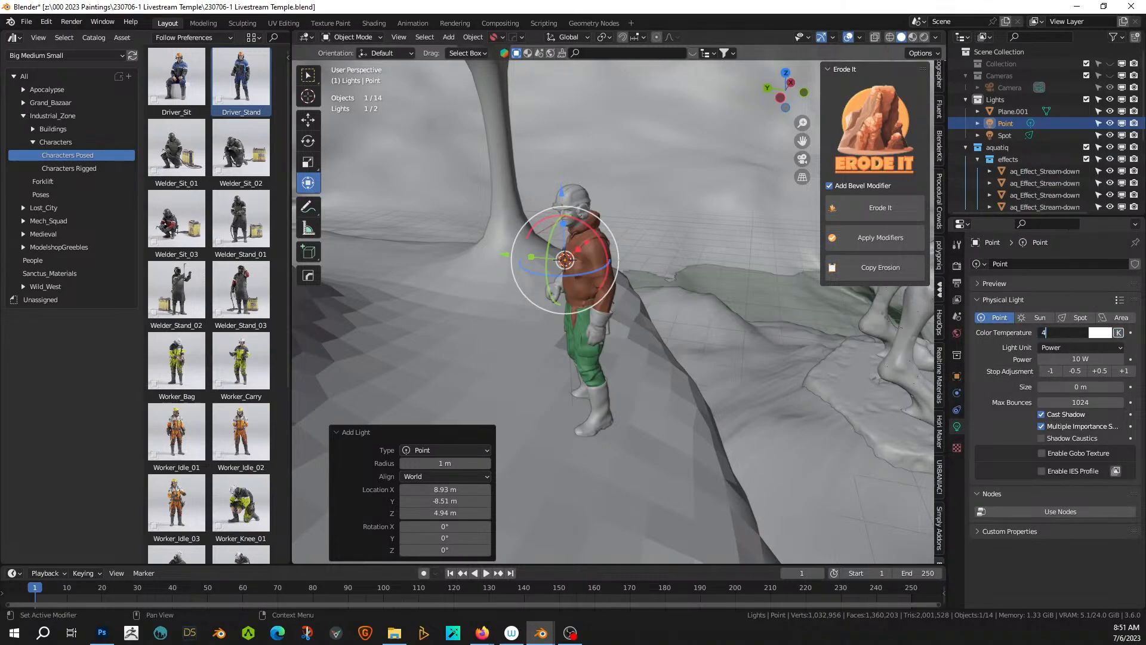
type("000")
left_click(1110, 360)
type("2")
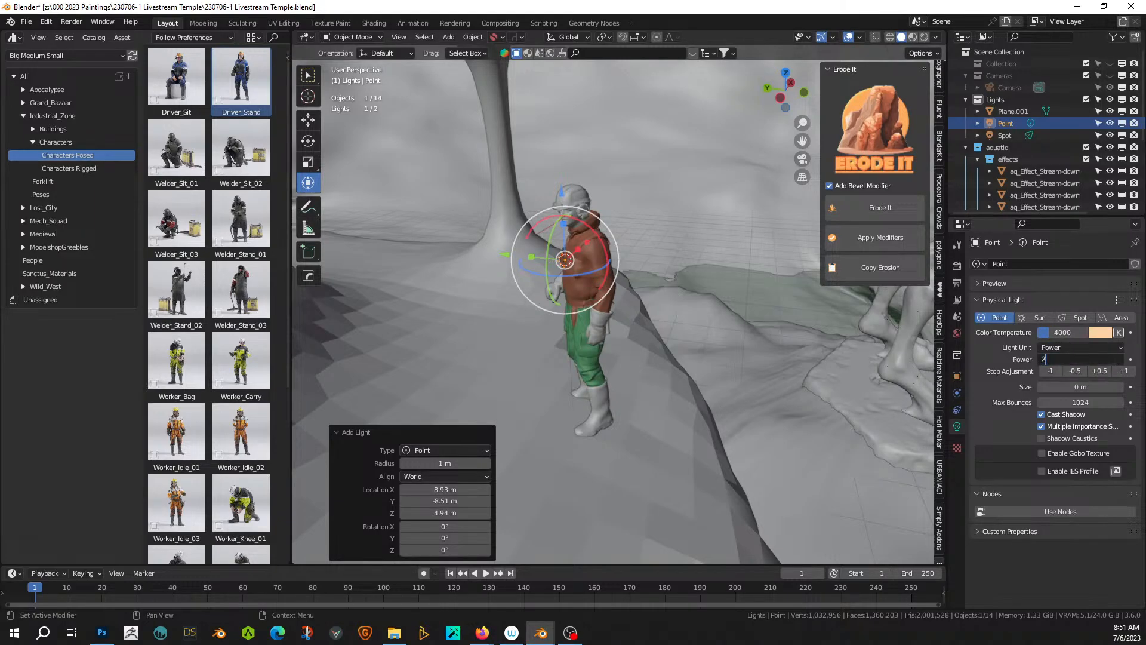
type("00")
key("Return")
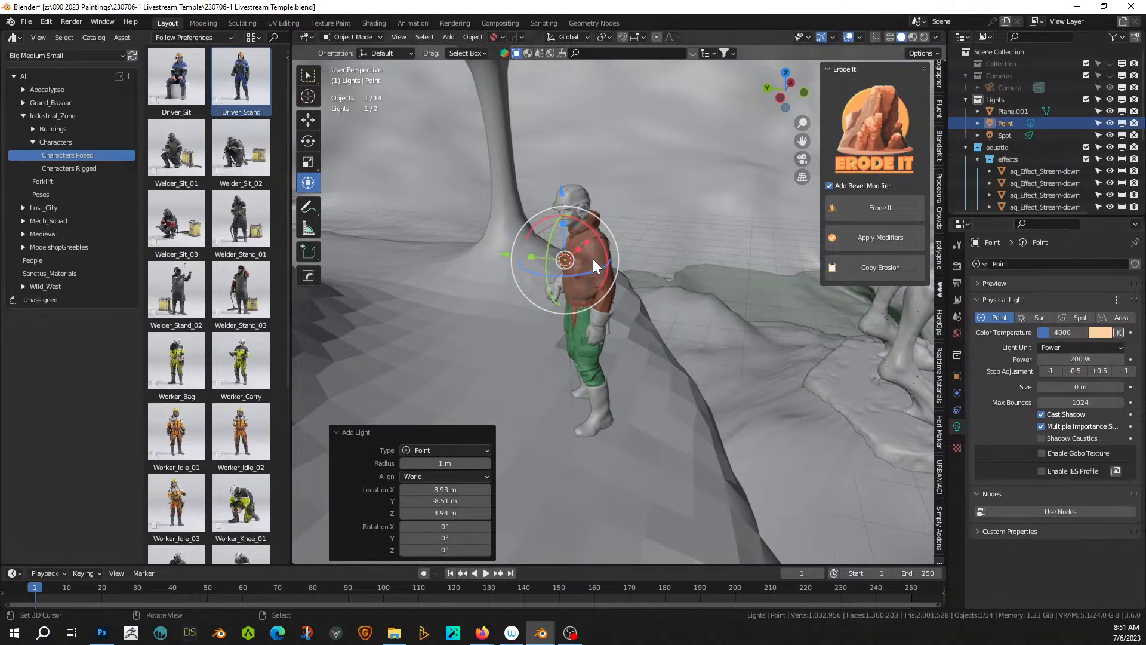
- Move the point light horizontally in front of the figure, about -0.19 m along X and 0.27 m along Y
mouse_move(594, 261)
middle_mouse_down()
mouse_move(605, 279)
mouse_move(597, 313)
middle_mouse_up()
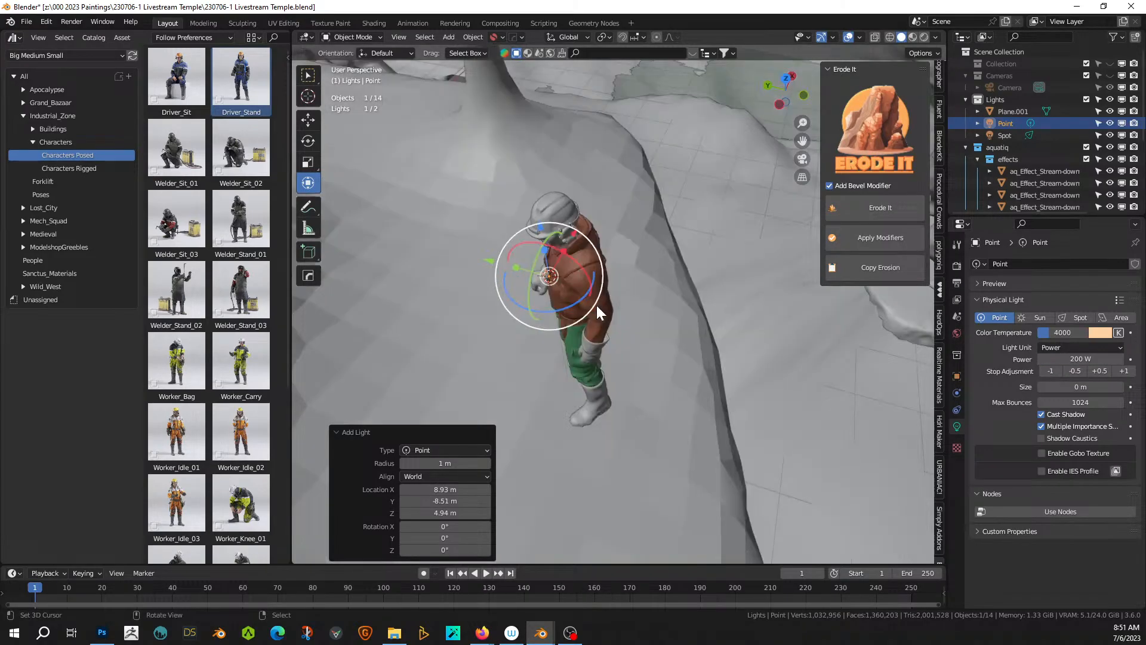
key("g")
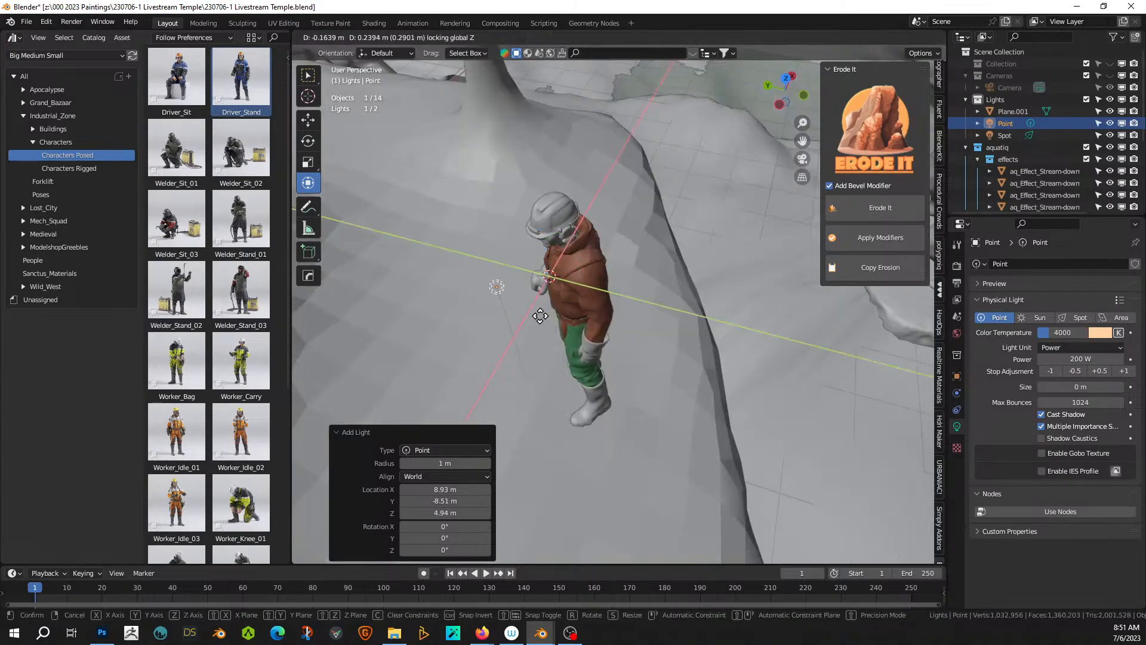
left_click(537, 318)
- Show the camera view in rendered shading and bring up the Spot light's settings for comparison
key("KP_0")
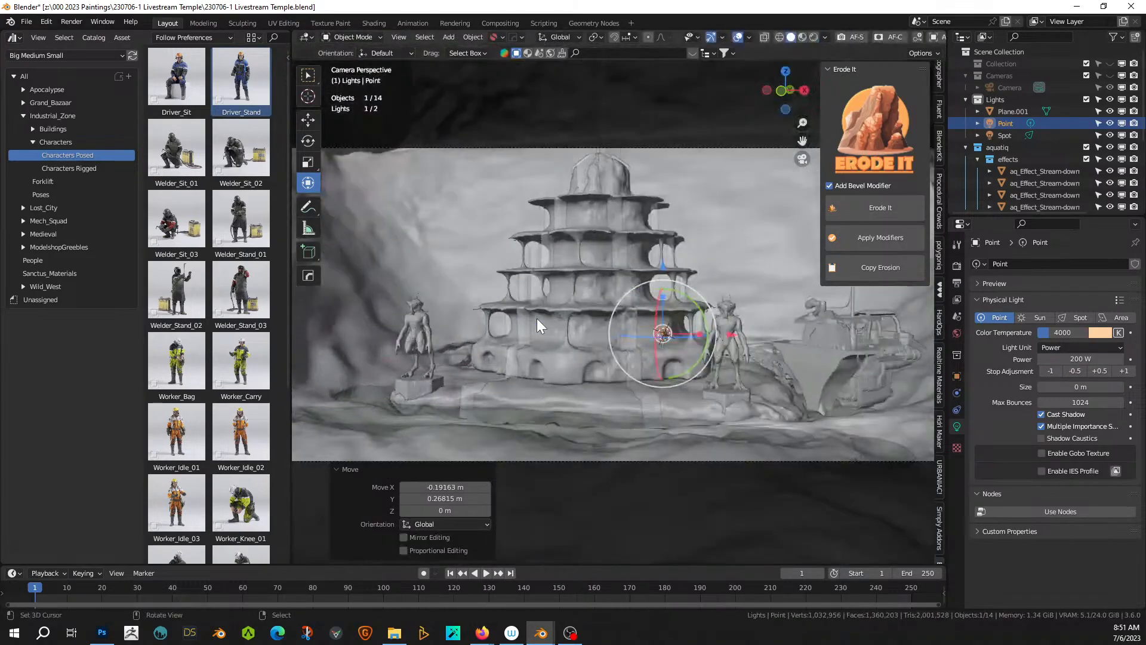
left_click(813, 37)
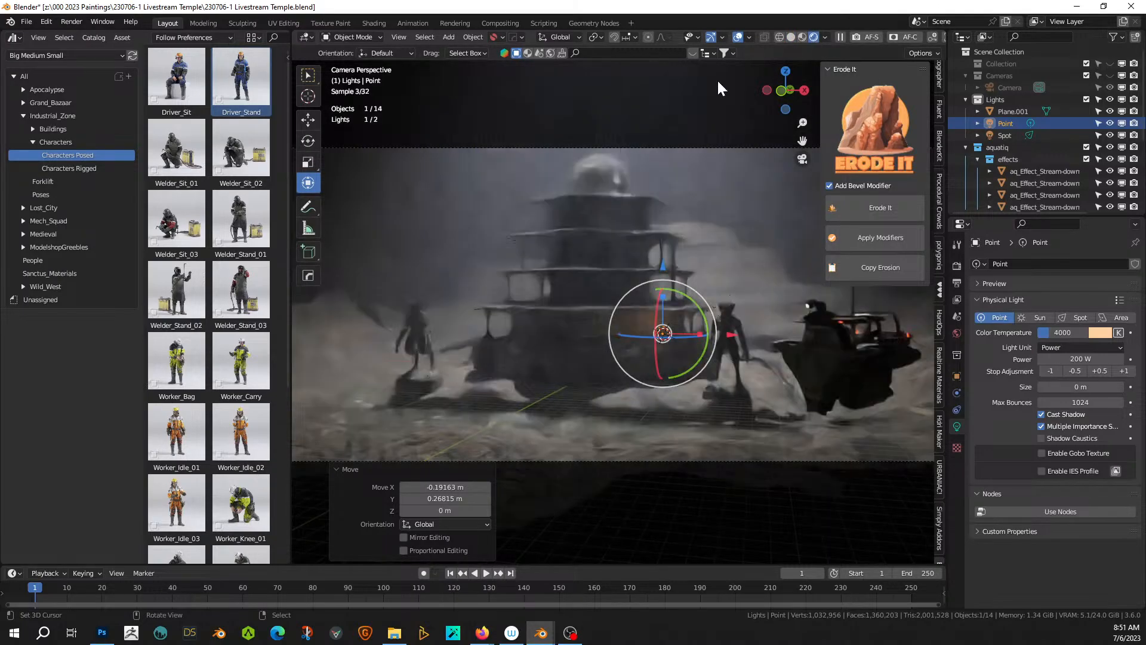
right_click(703, 261)
scroll(749, 367, "up", 3)
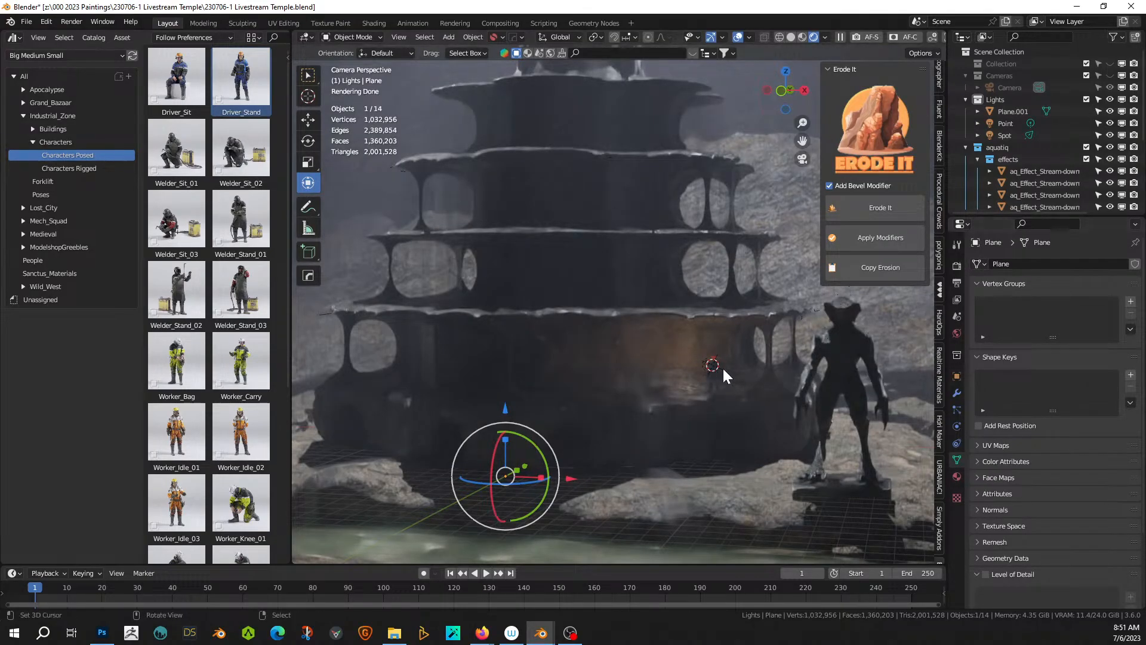
left_click(1007, 135)
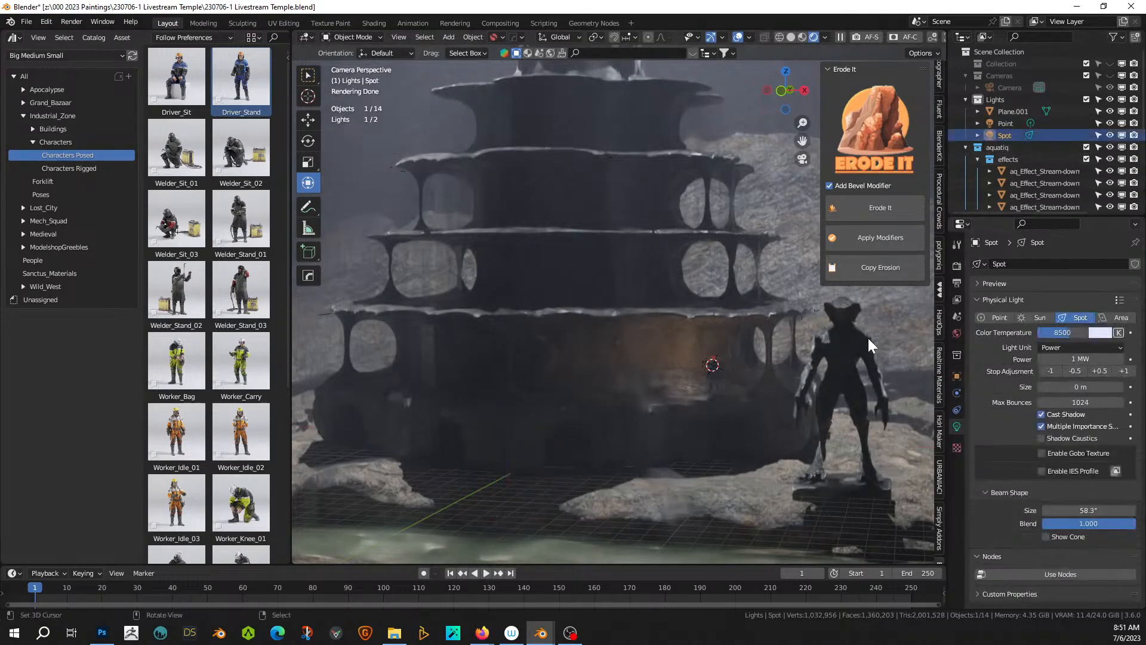
- Move the point light beside the driver figure about 0.27 m along X
left_click(1006, 124)
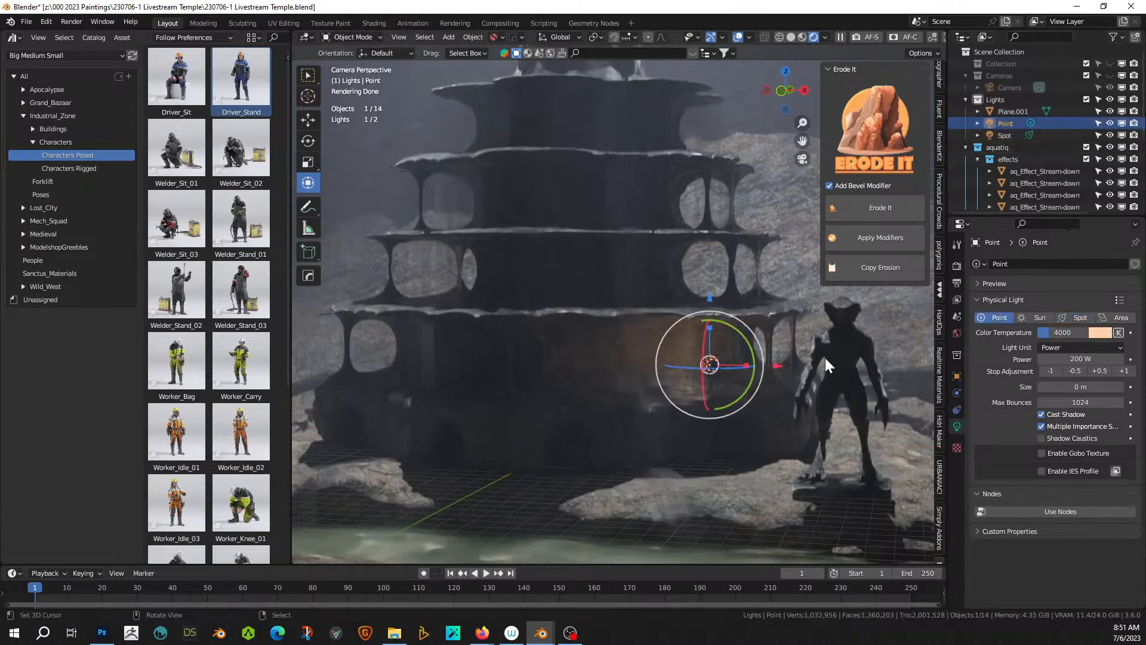
key("g")
key("x")
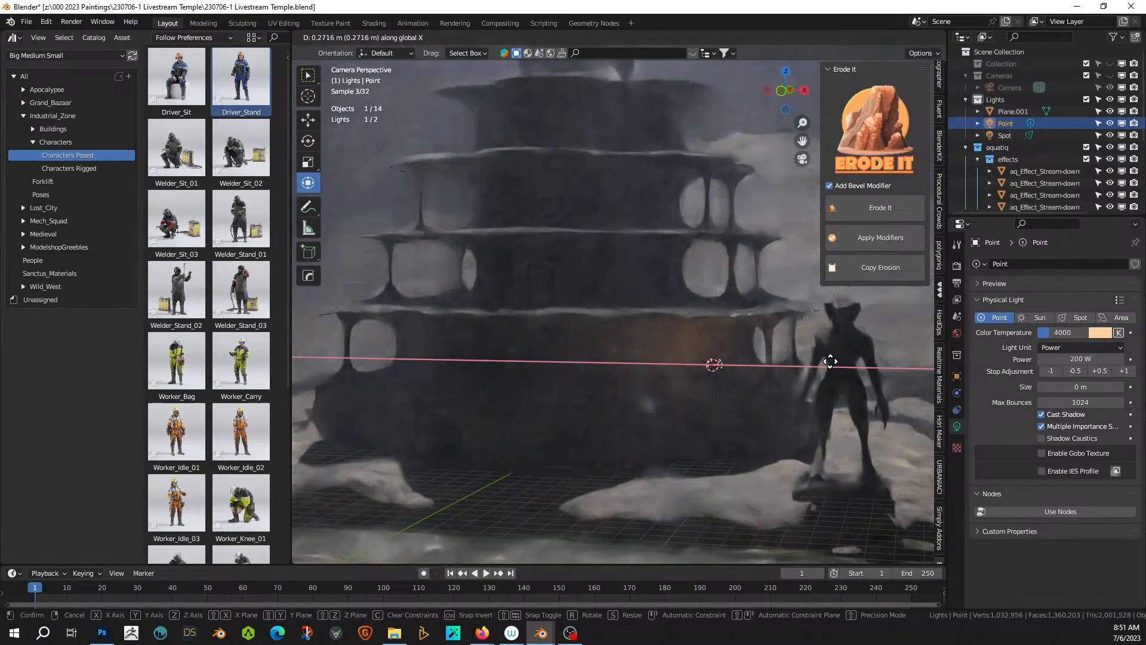
left_click(831, 361)
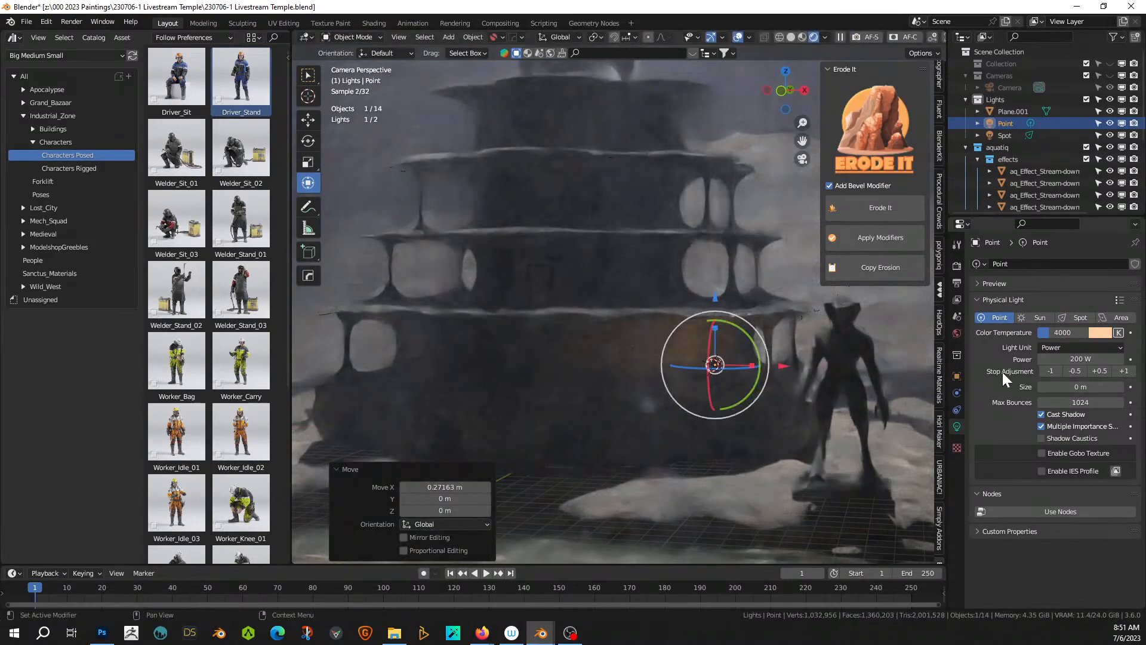
- Raise the power of the point light beside the driver figure to brighten the warm glow on the temple wall
left_click(1081, 359)
type("5")
left_click_drag(1080, 358, 1080, 358)
left_click(725, 449)
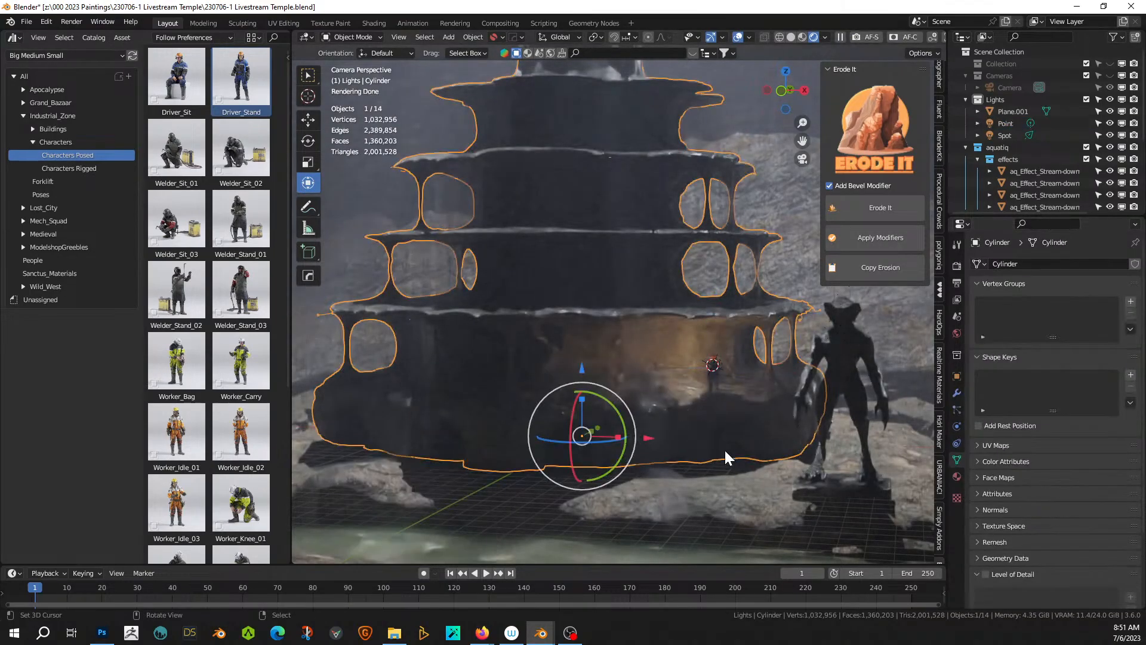
left_click(565, 380)
left_click(673, 332)
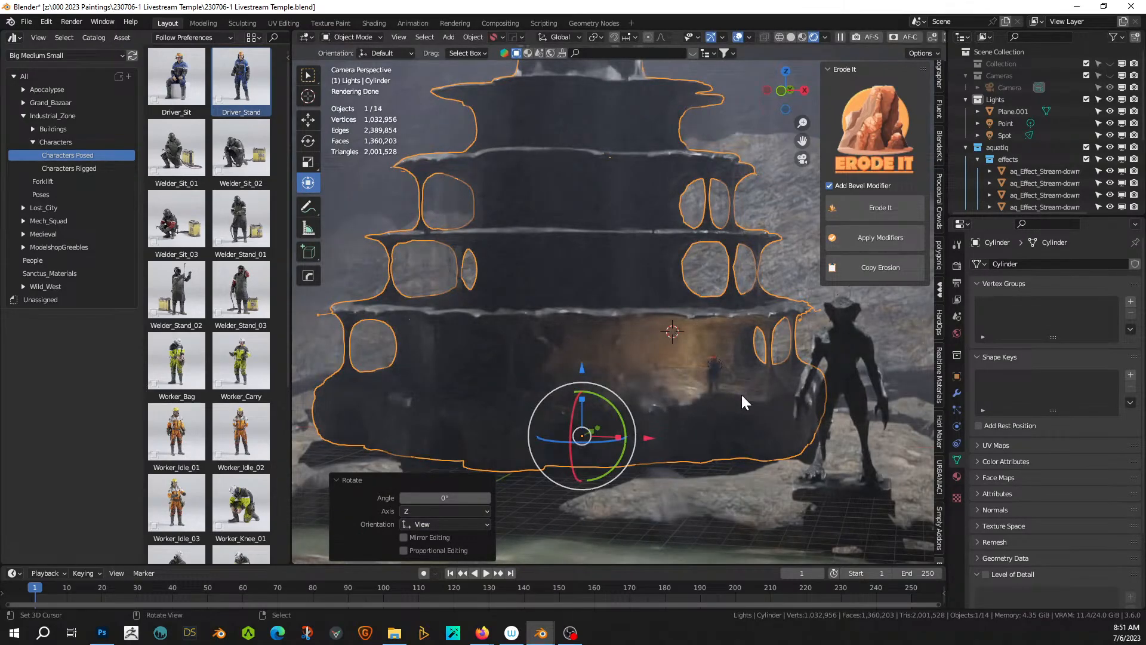
- Save the scene file and collapse the Rotate operation settings
scroll(742, 401, "down", 3)
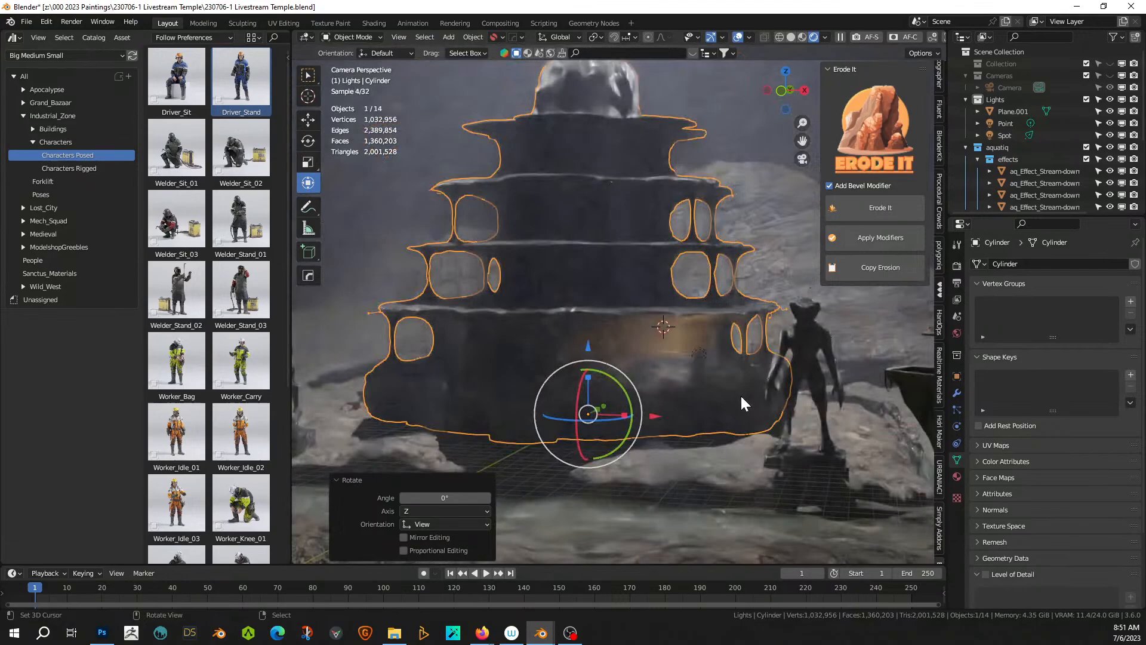
scroll(742, 397, "down", 2)
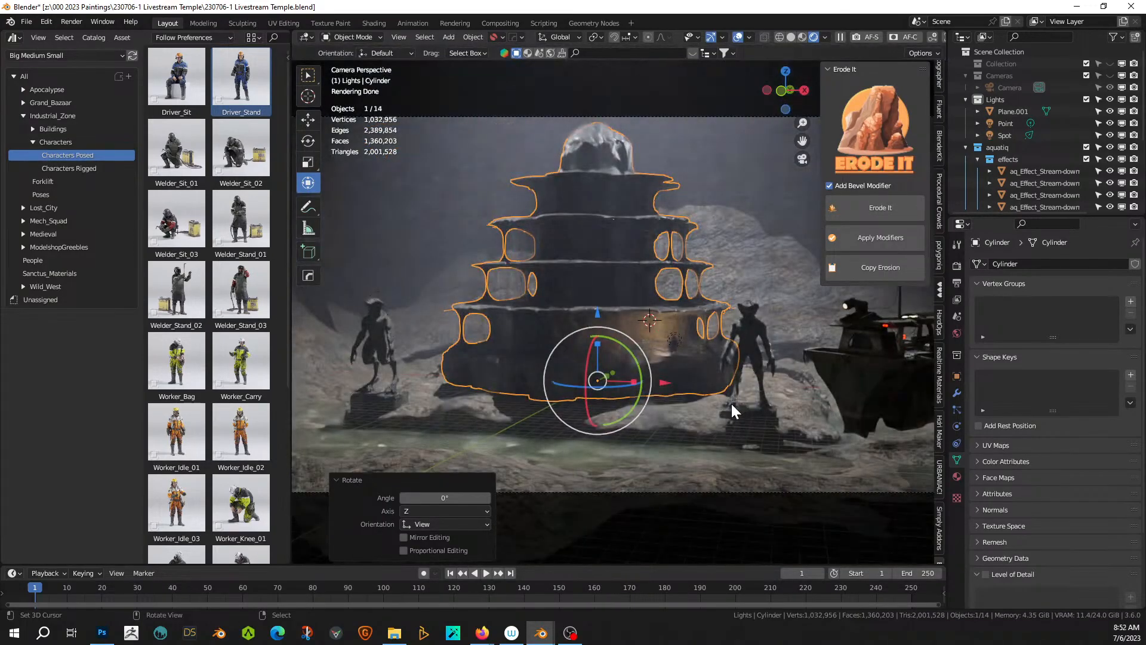
key("ctrl+s")
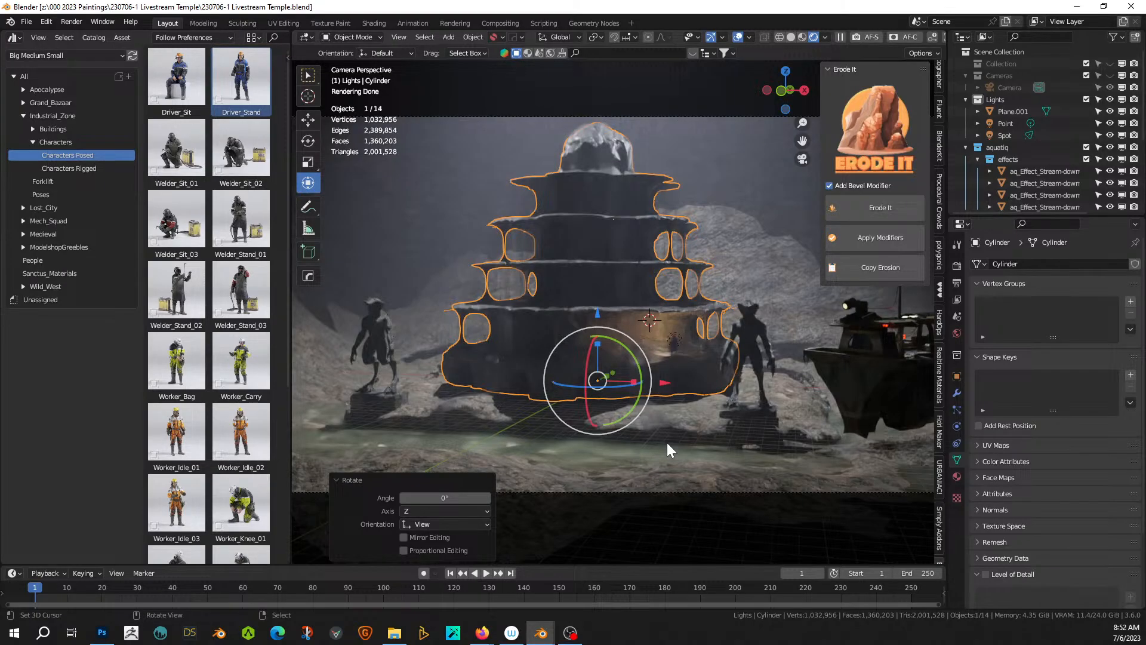
left_click(339, 479)
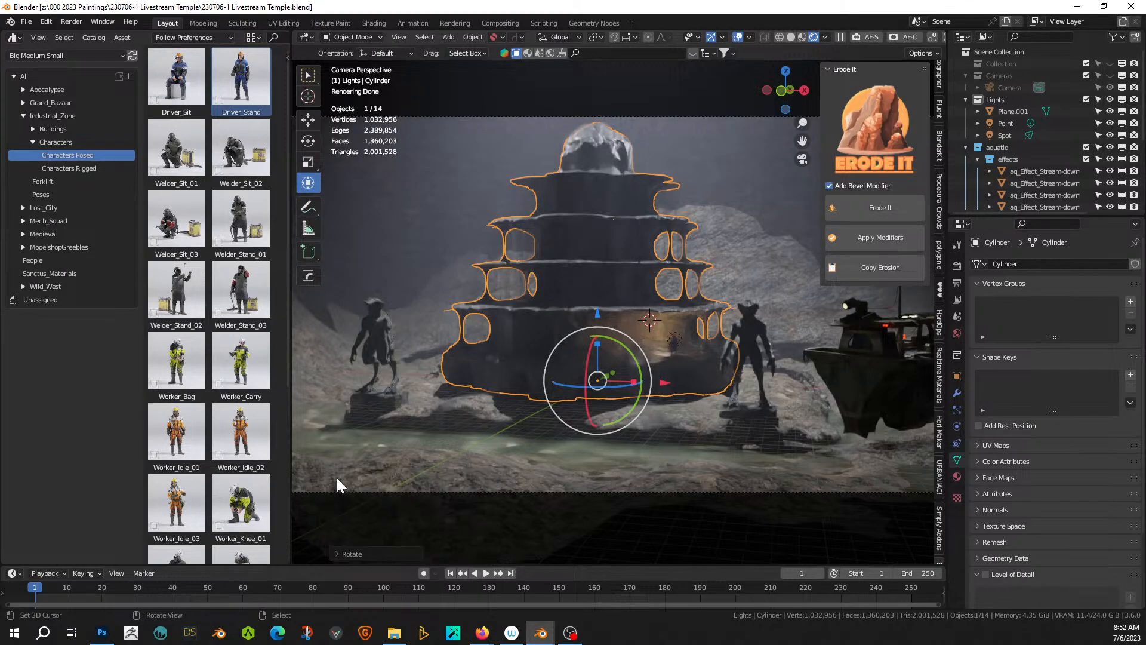
- Place the Worker_Idle_02 asset on the near riverbank in front of the far statue and clear its rotation
left_click_drag(249, 424, 408, 462)
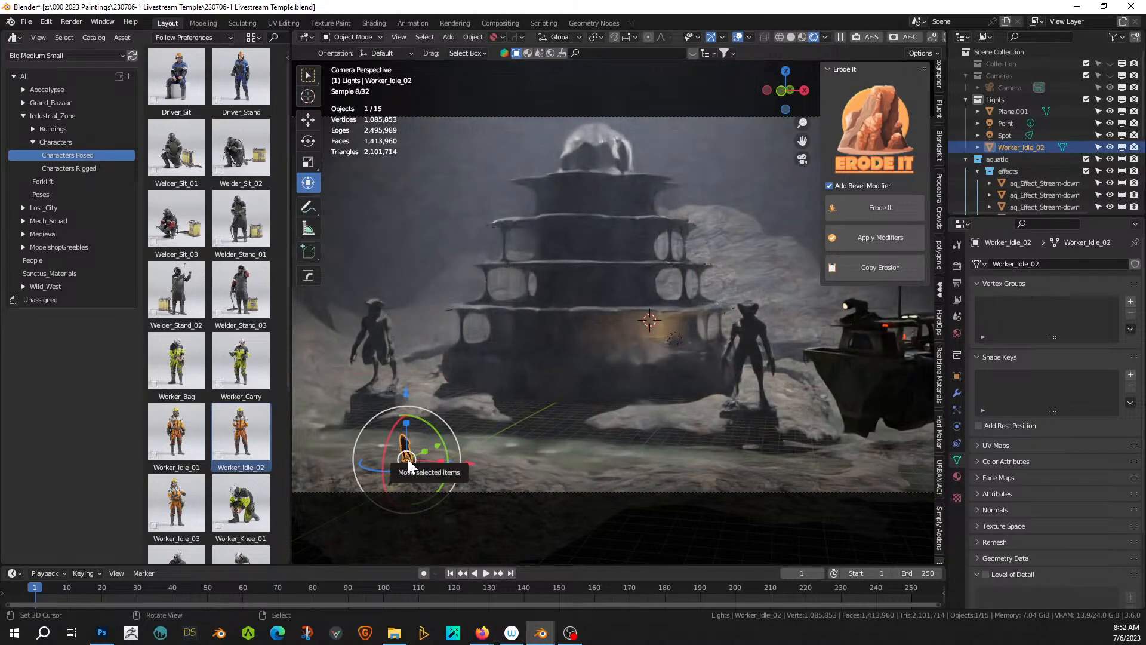
key("alt+r")
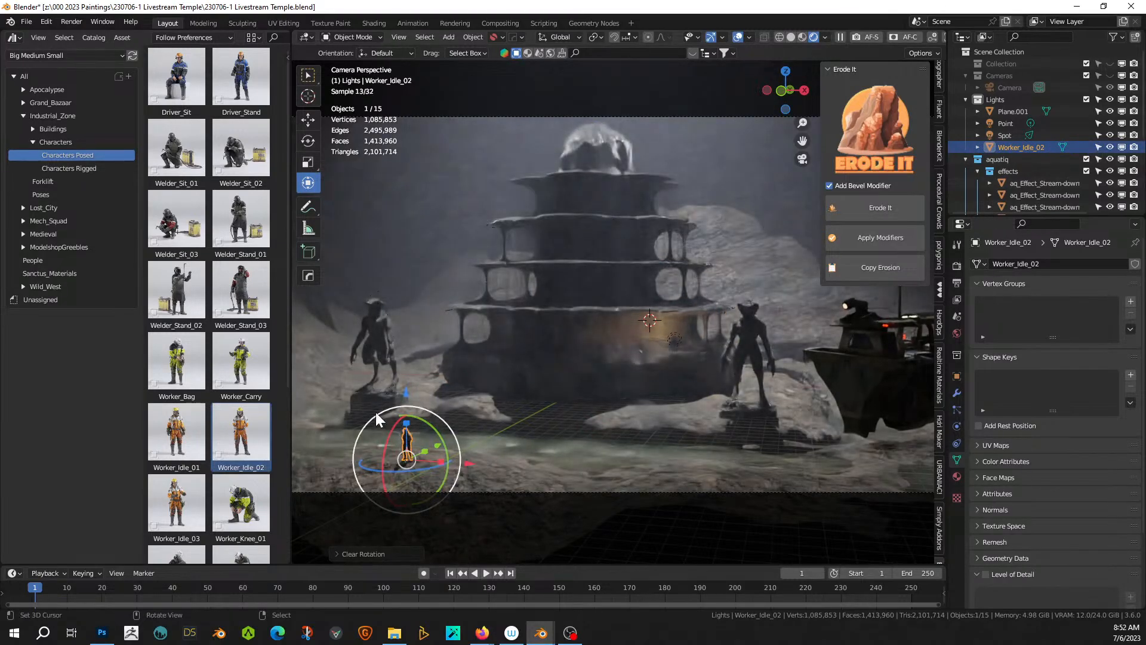
left_click(457, 439)
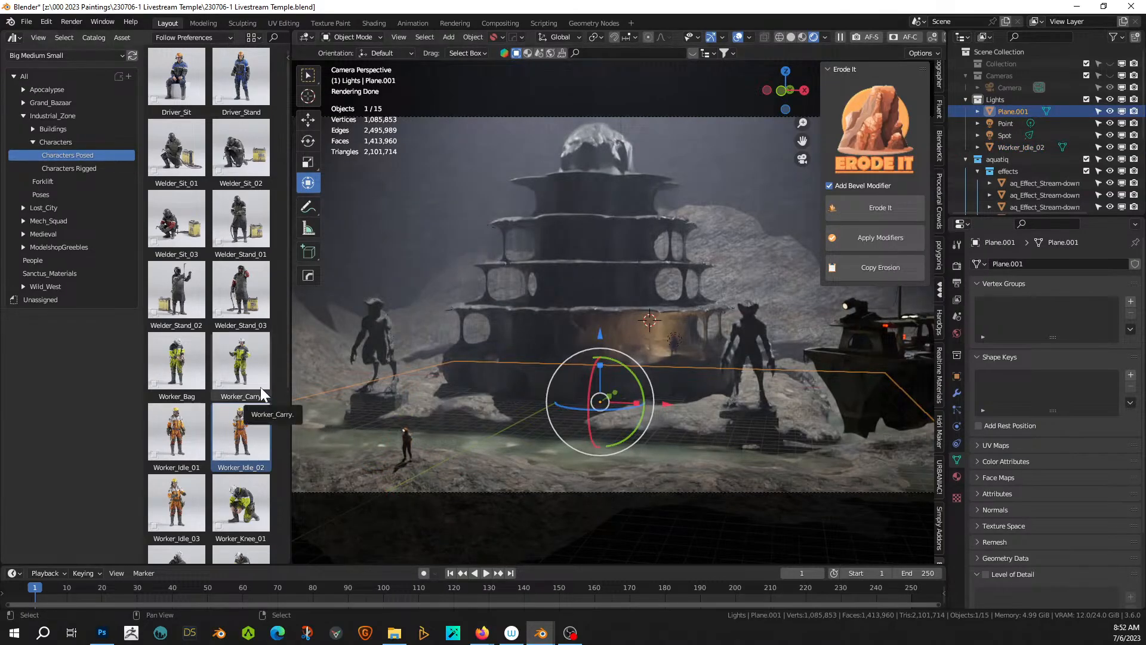
- Place the Worker_Walk_02 asset on the ground in front of the temple's base and clear its rotation
scroll(193, 430, "down", 5)
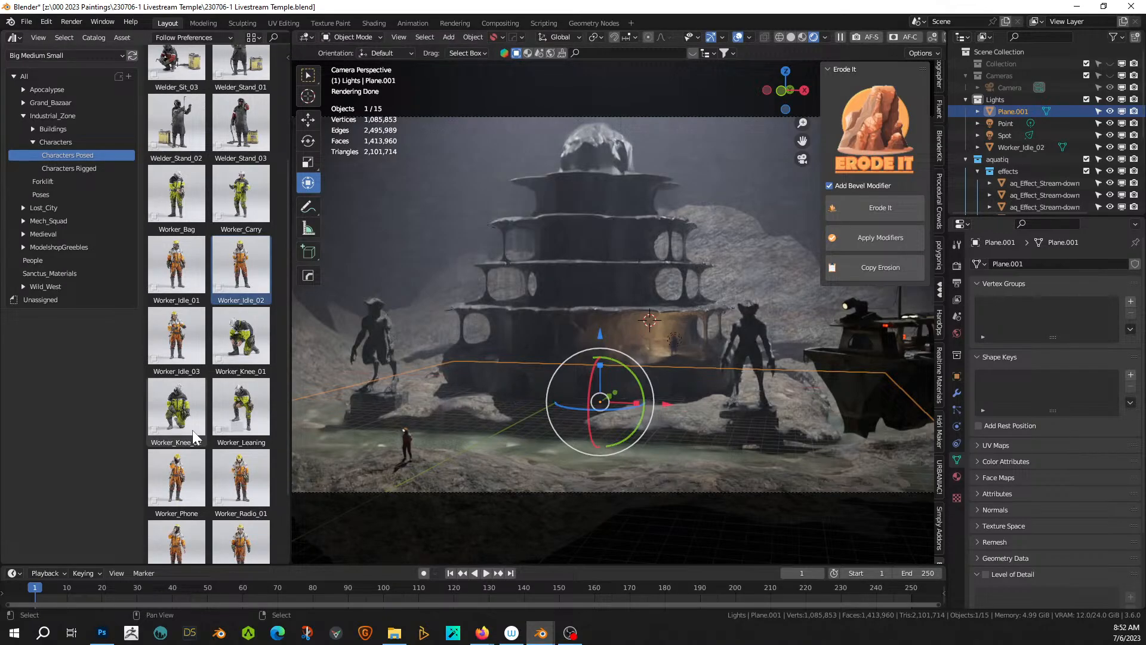
scroll(193, 430, "down", 1)
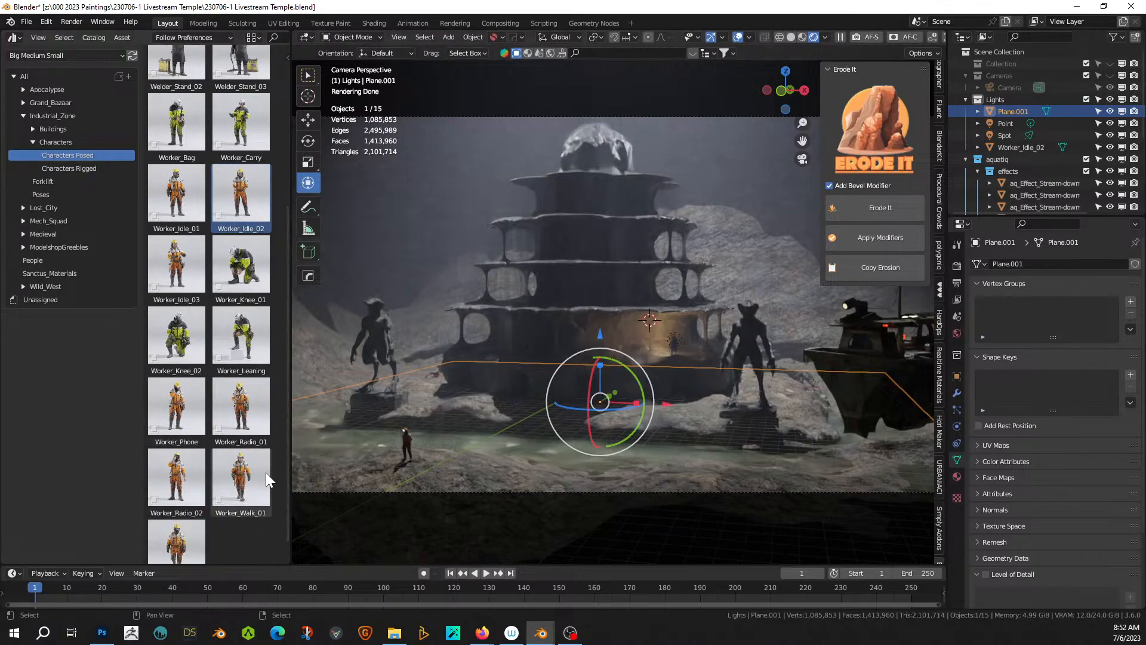
scroll(227, 498, "down", 1)
left_click_drag(187, 521, 500, 408)
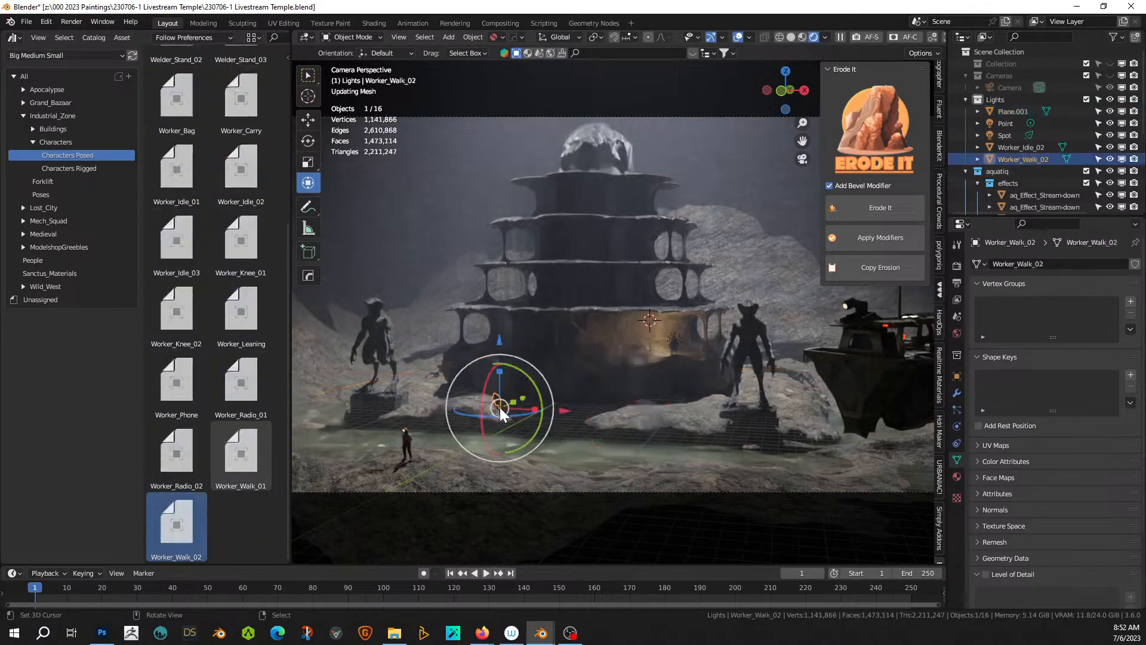
key("alt+r")
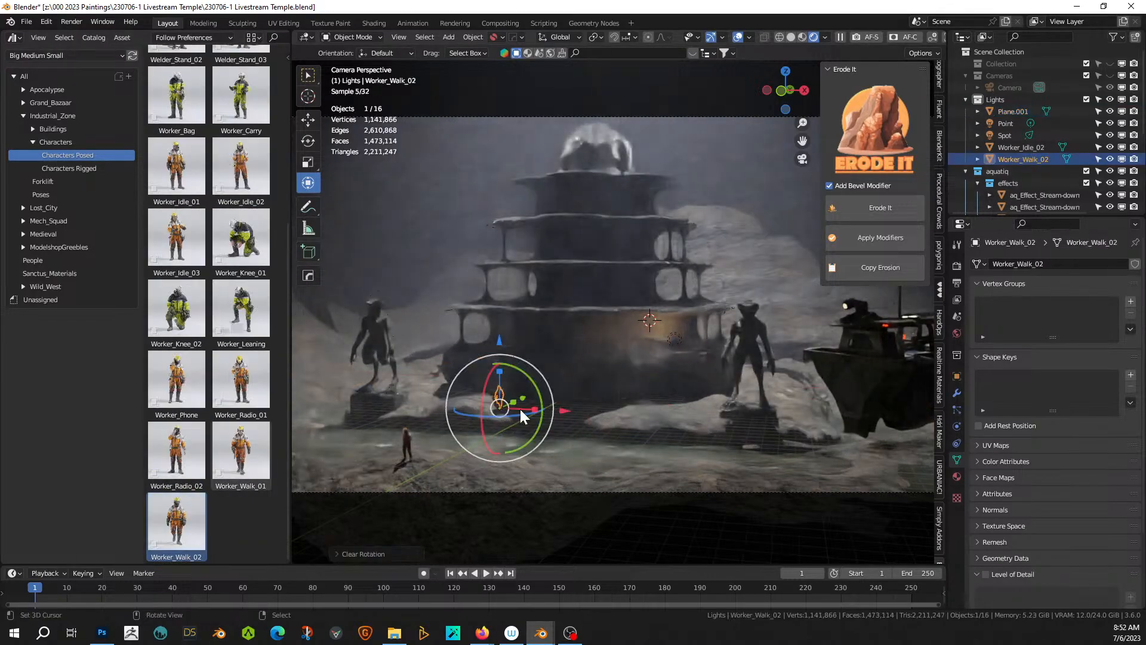
scroll(506, 409, "up", 4)
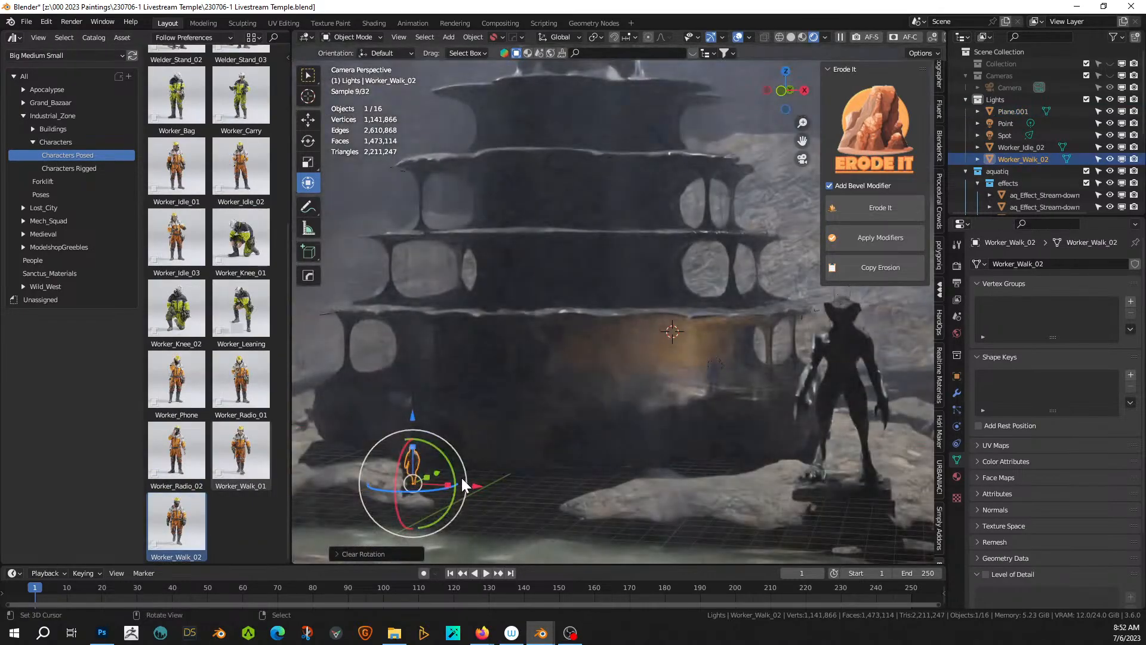
left_click(454, 484)
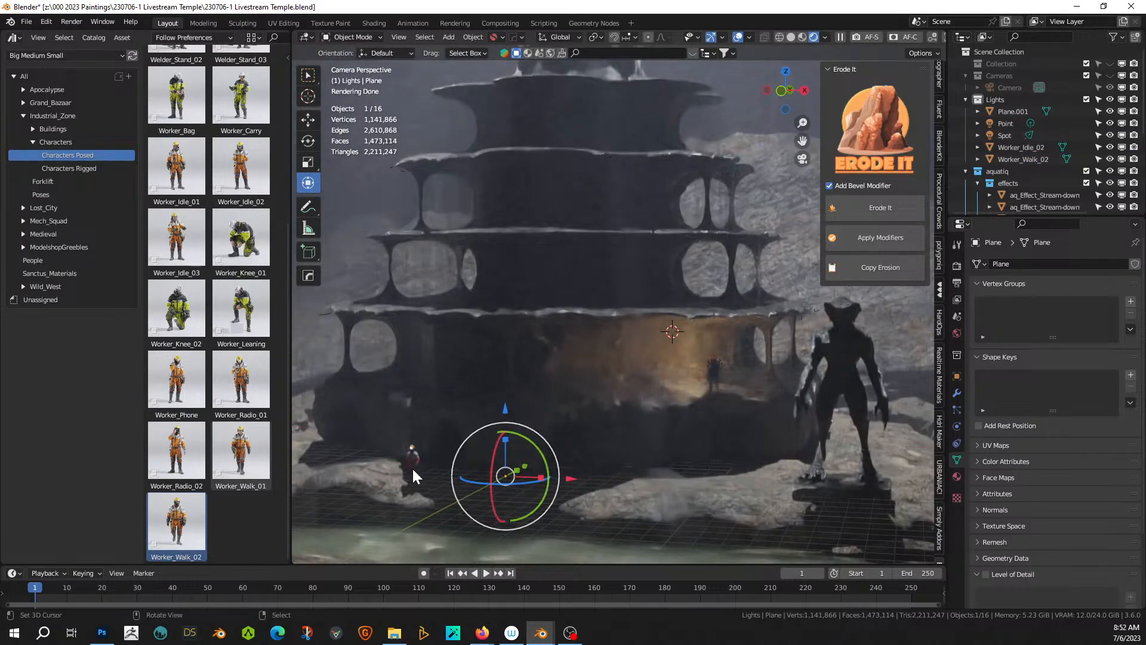
- Return to the full camera framing of the temple and save the file
key("KP_0")
key("KP_0")
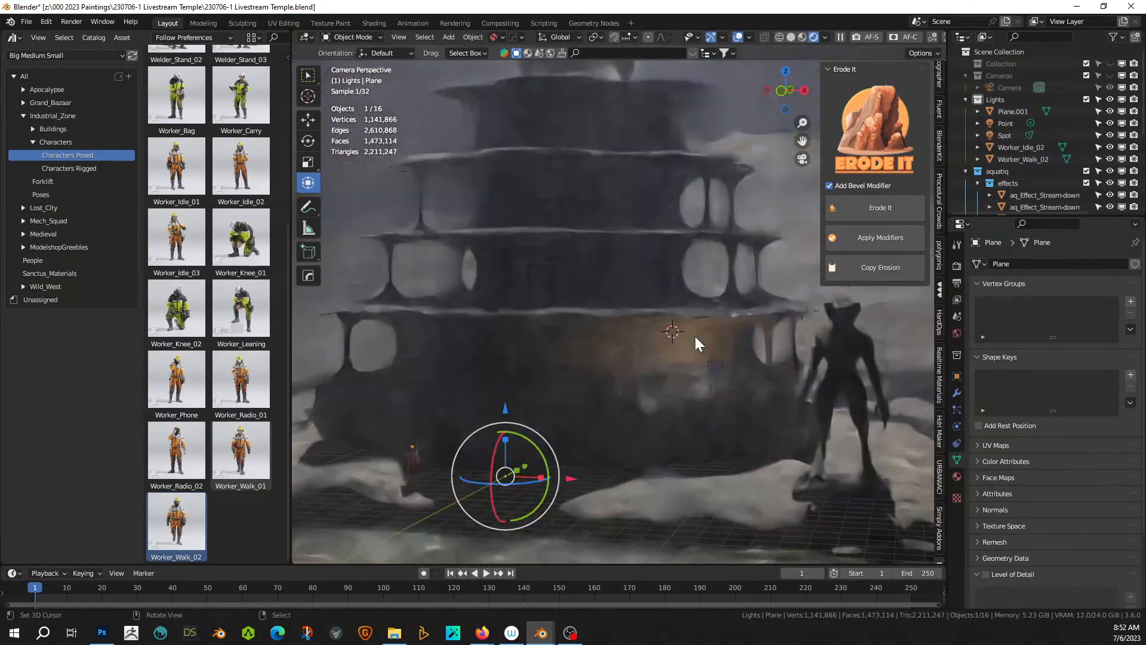
left_click(695, 336)
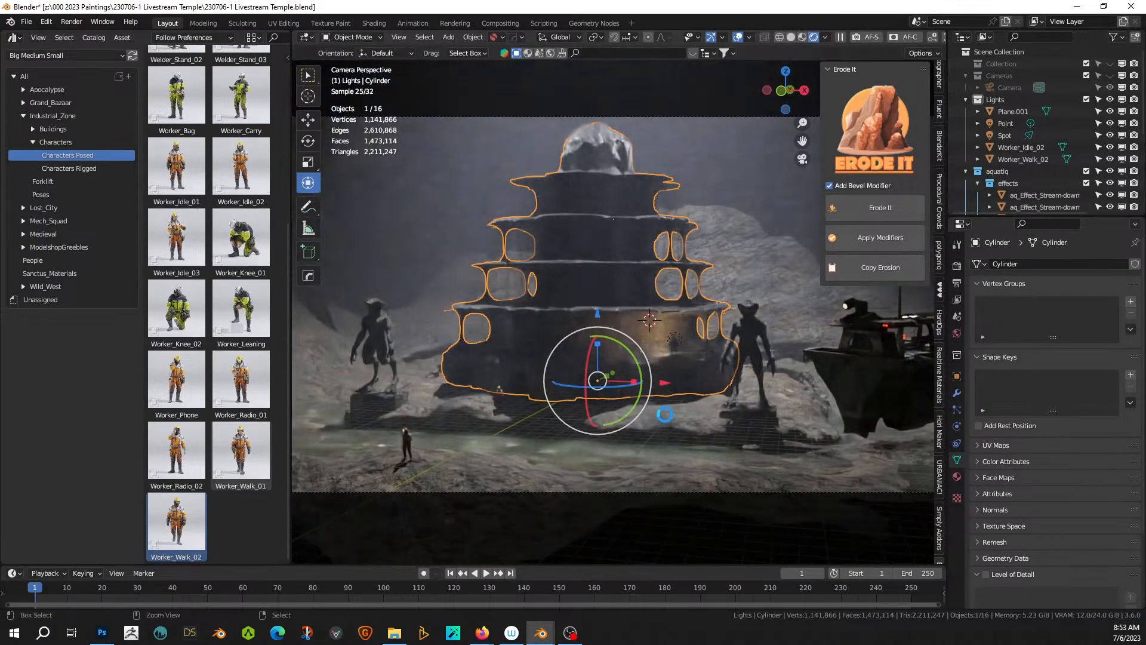
key("ctrl+s")
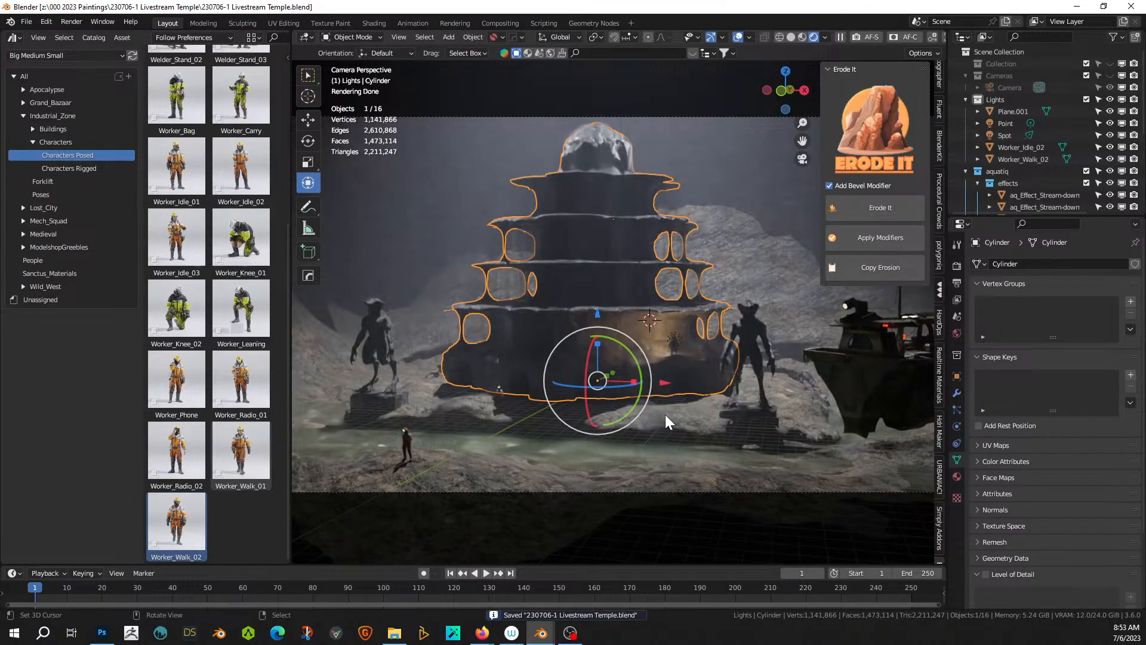
- Place the Worker_Idle_01 asset near the lower corner of the camera frame and clear its rotation
scroll(876, 362, "down", 2)
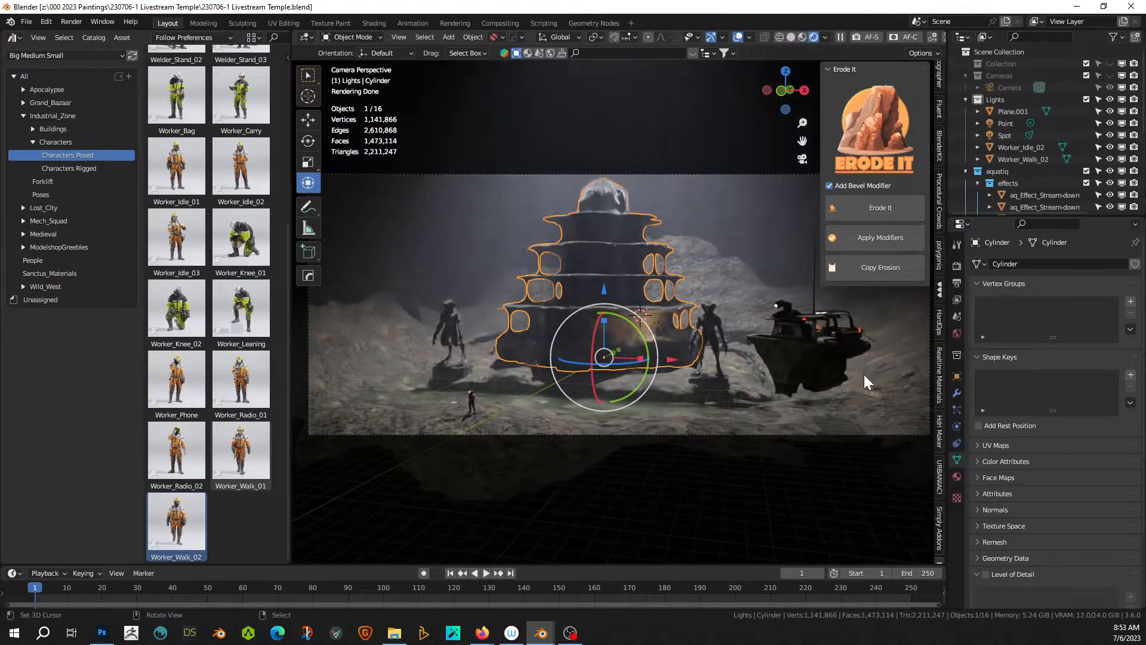
scroll(864, 374, "down", 1)
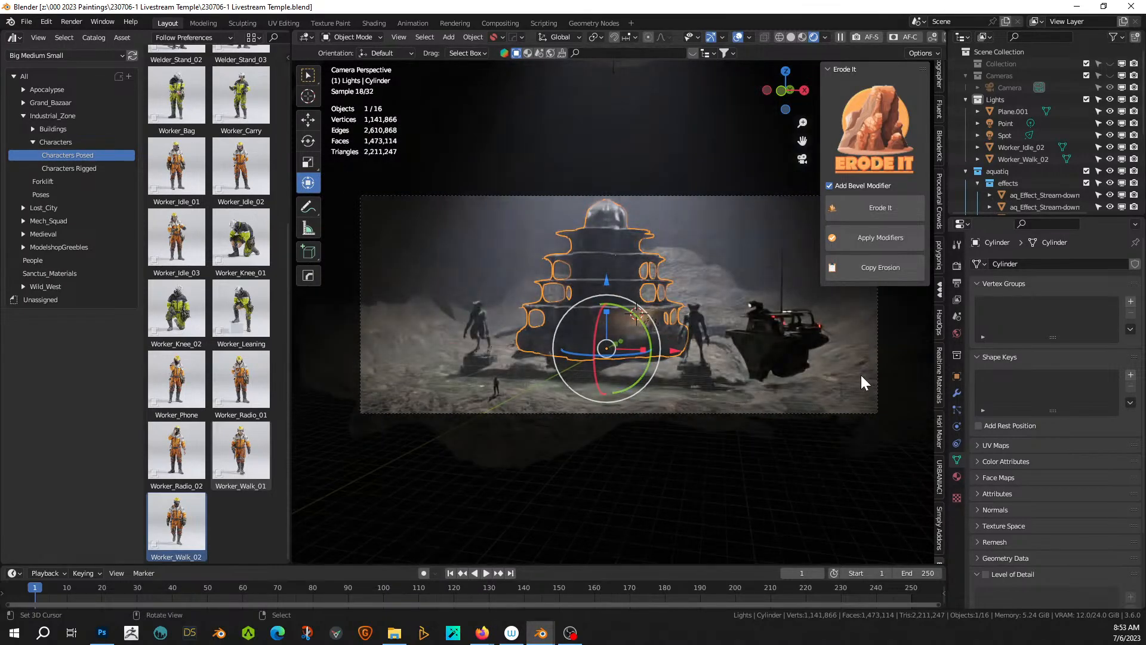
scroll(860, 375, "down", 1)
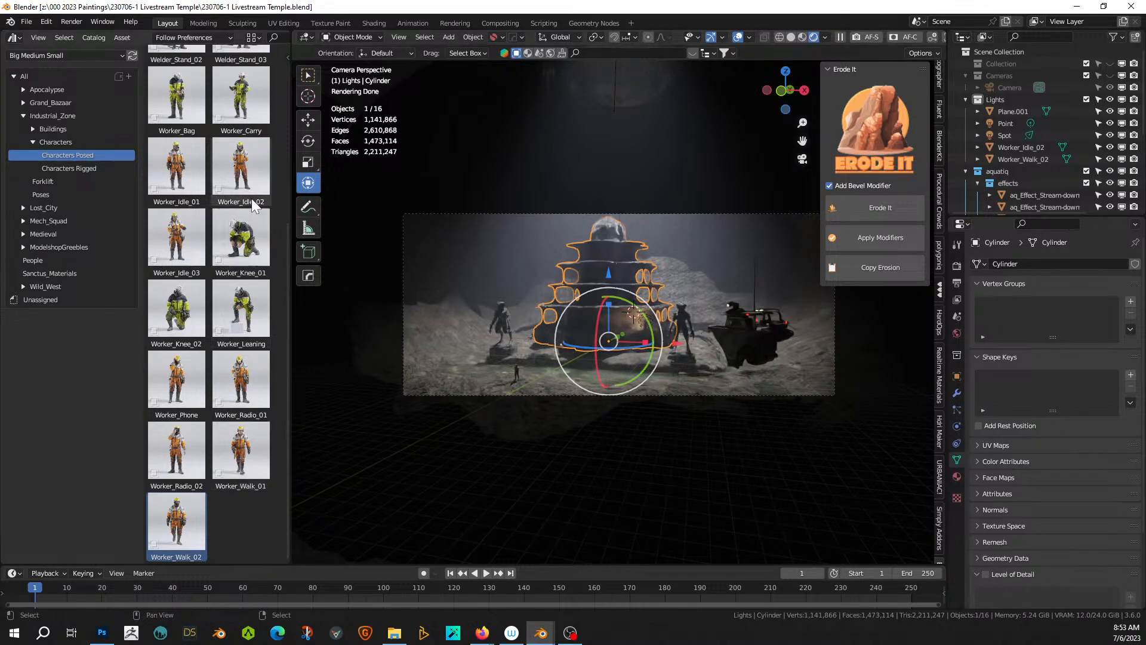
left_click_drag(189, 186, 454, 386)
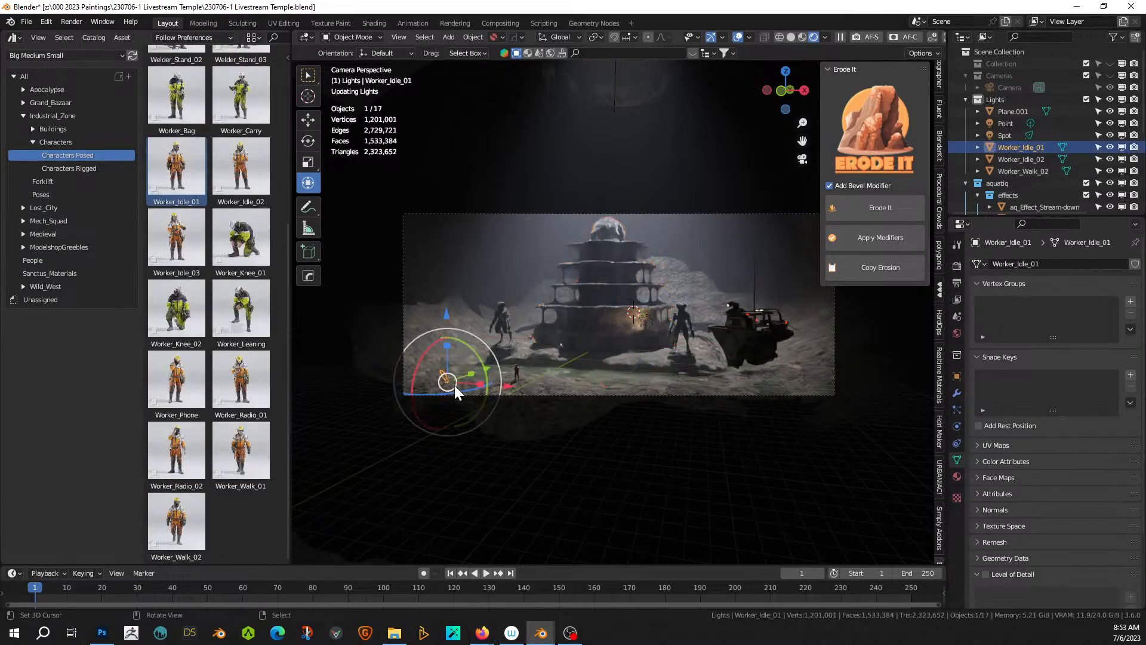
key("alt+r")
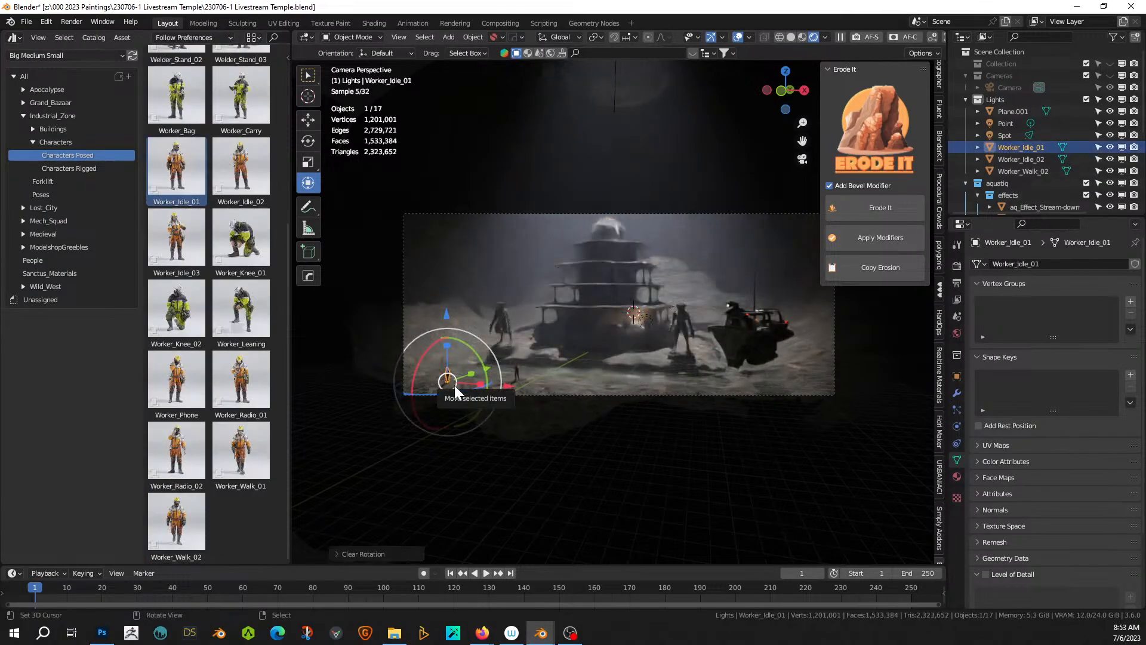
- Raise Worker_Idle_01 along Z above the ground and move it toward the camera along Y
key("g")
key("z")
left_click(464, 299)
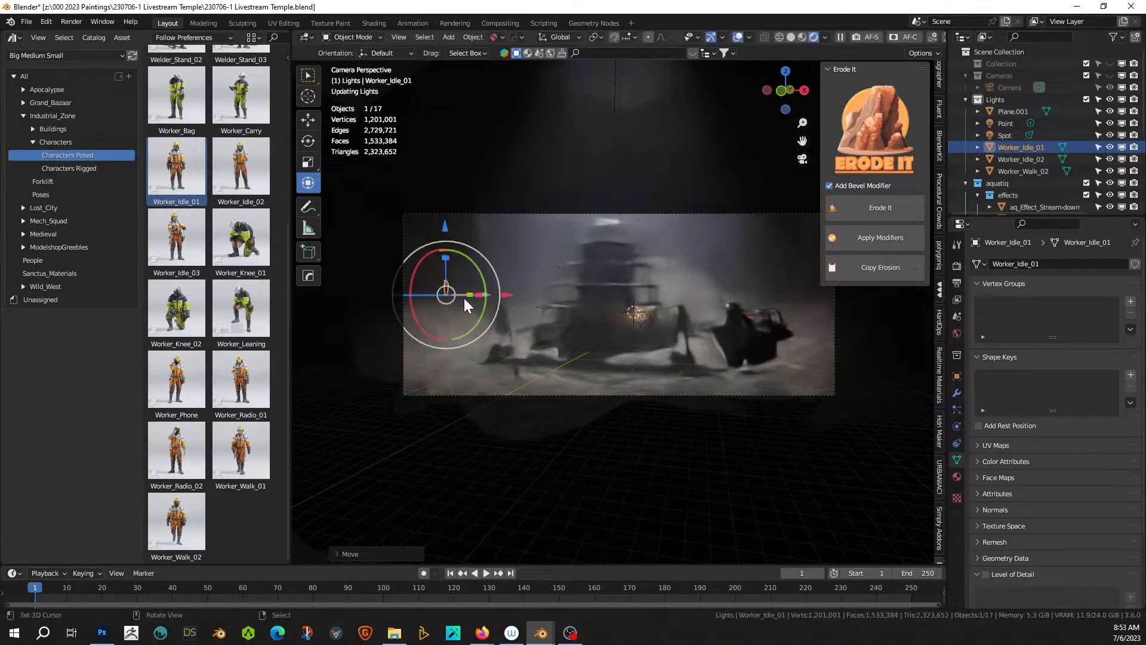
key("g")
key("x")
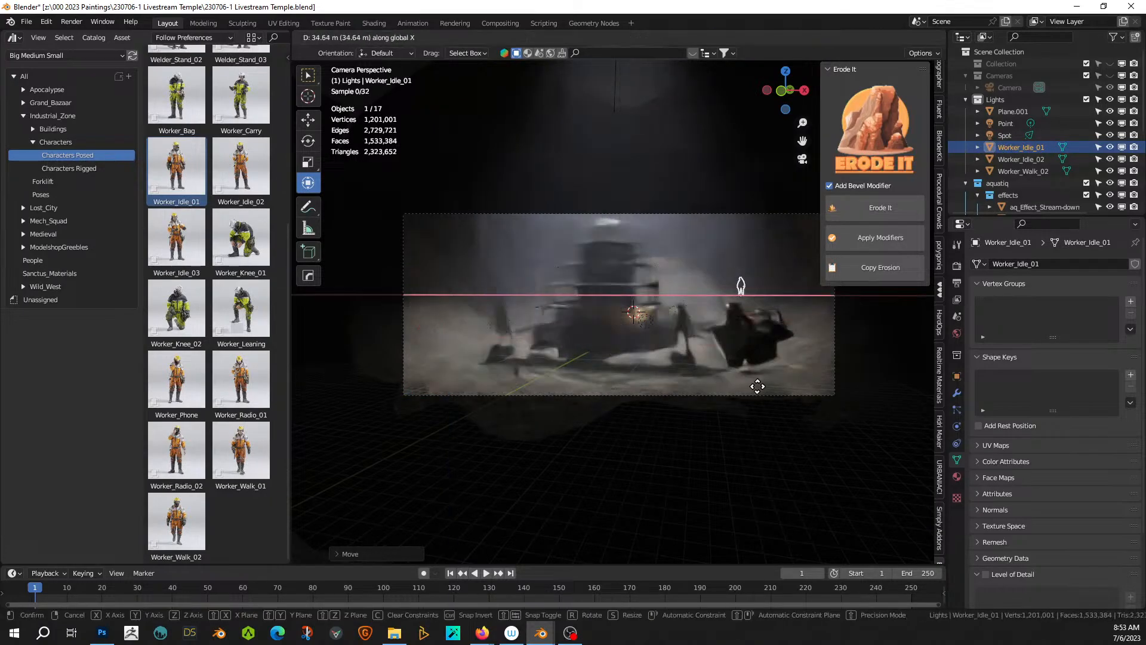
key("y")
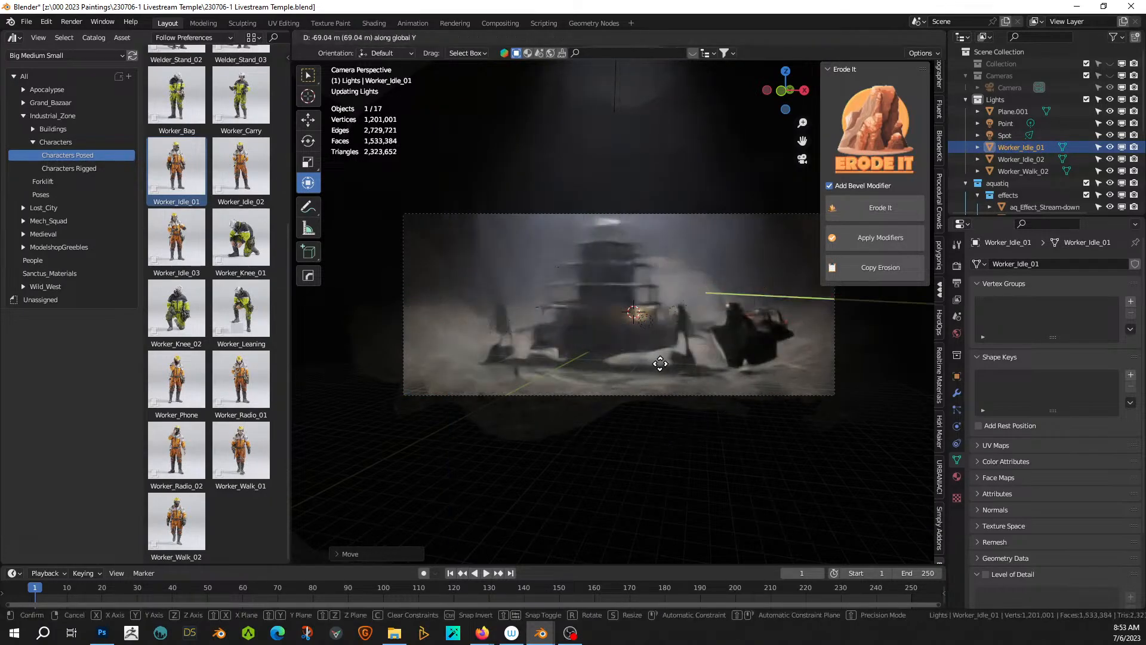
left_click(896, 215)
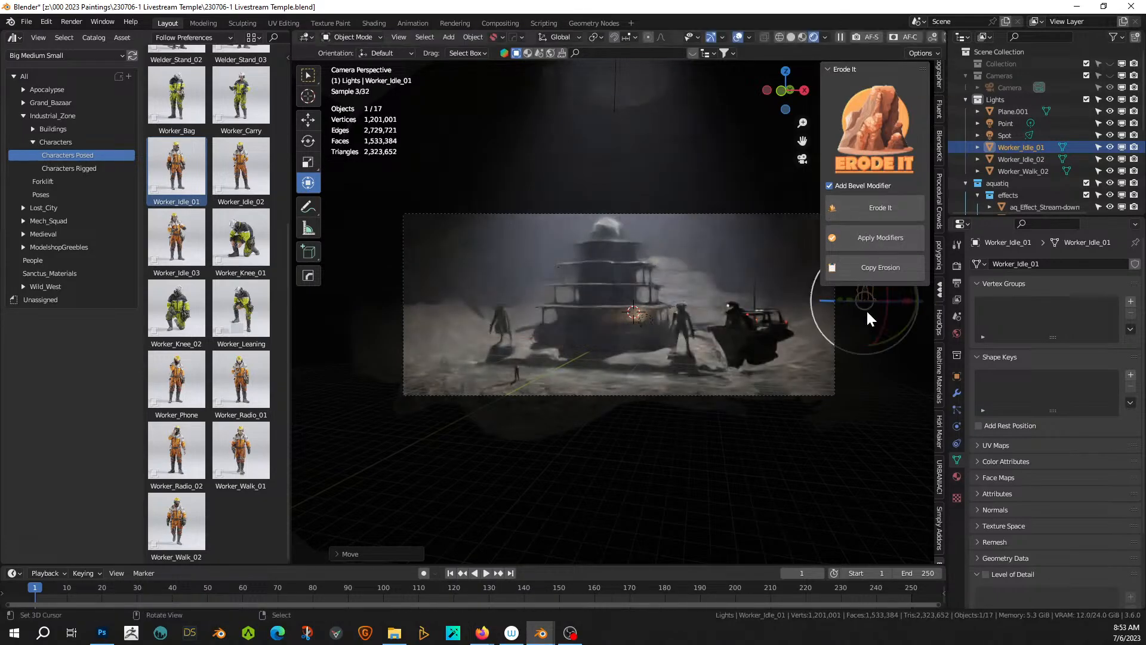
- Bring Worker_Idle_01 back into the frame along X and closer to the camera along Y, finishing with about 5.7 m along X
key("g")
key("x")
left_click(514, 329)
key("g")
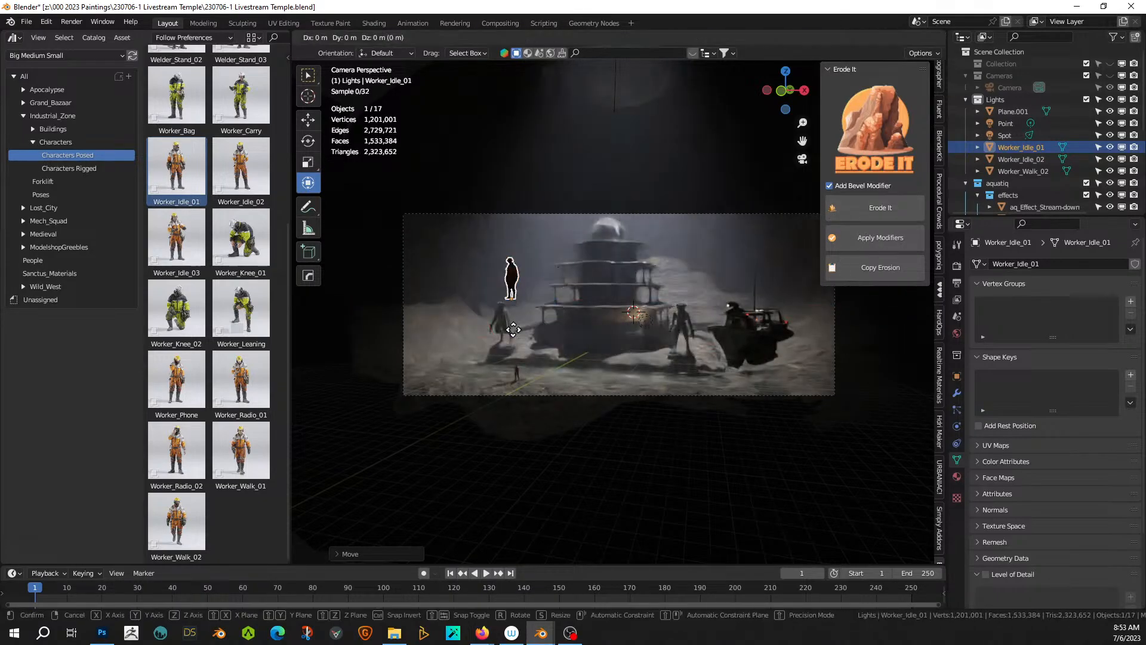
key("y")
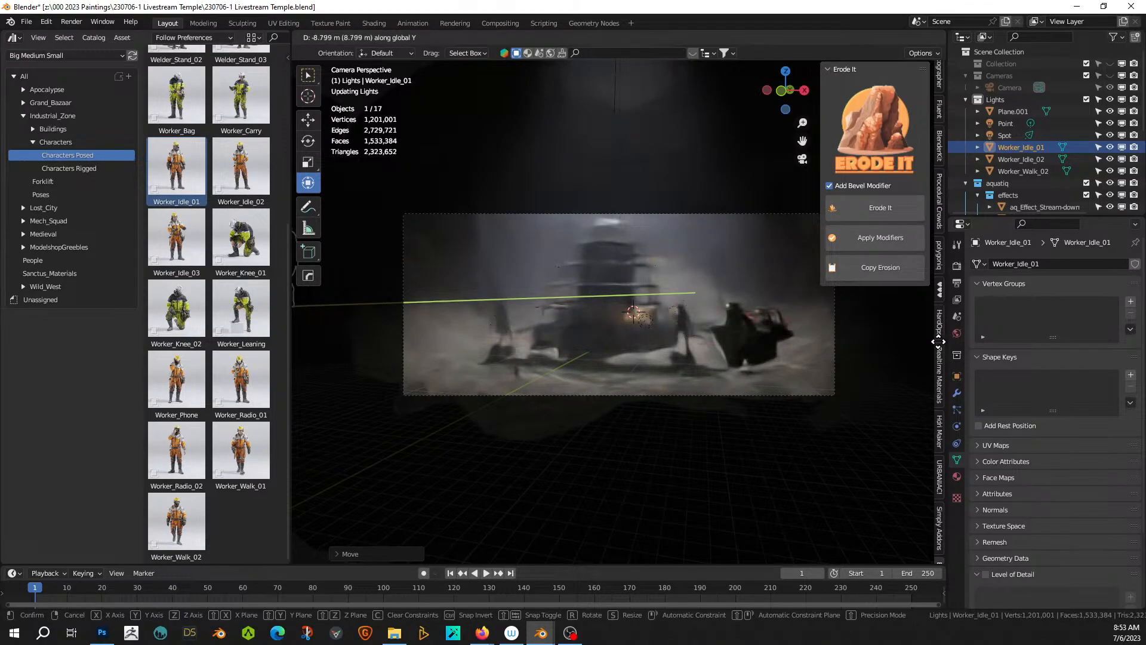
key("x")
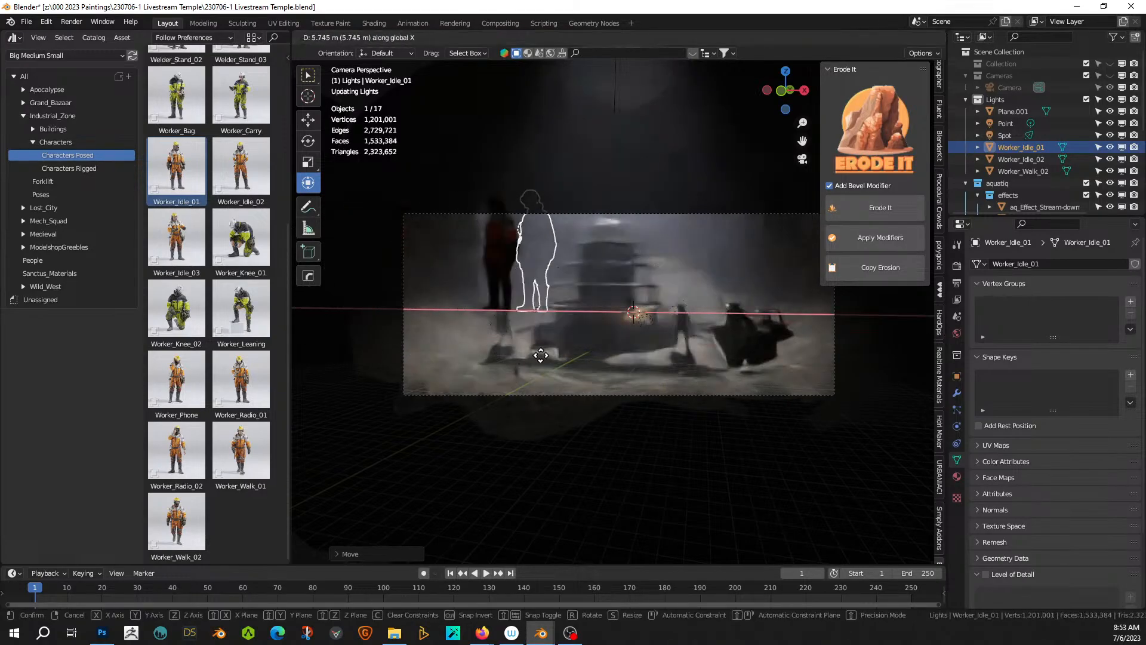
left_click(542, 356)
- Lower Worker_Idle_01 about 1.4 m along Z and shift it about -2.2 m along Y as a large foreground figure at the frame's edge
key("g")
key("z")
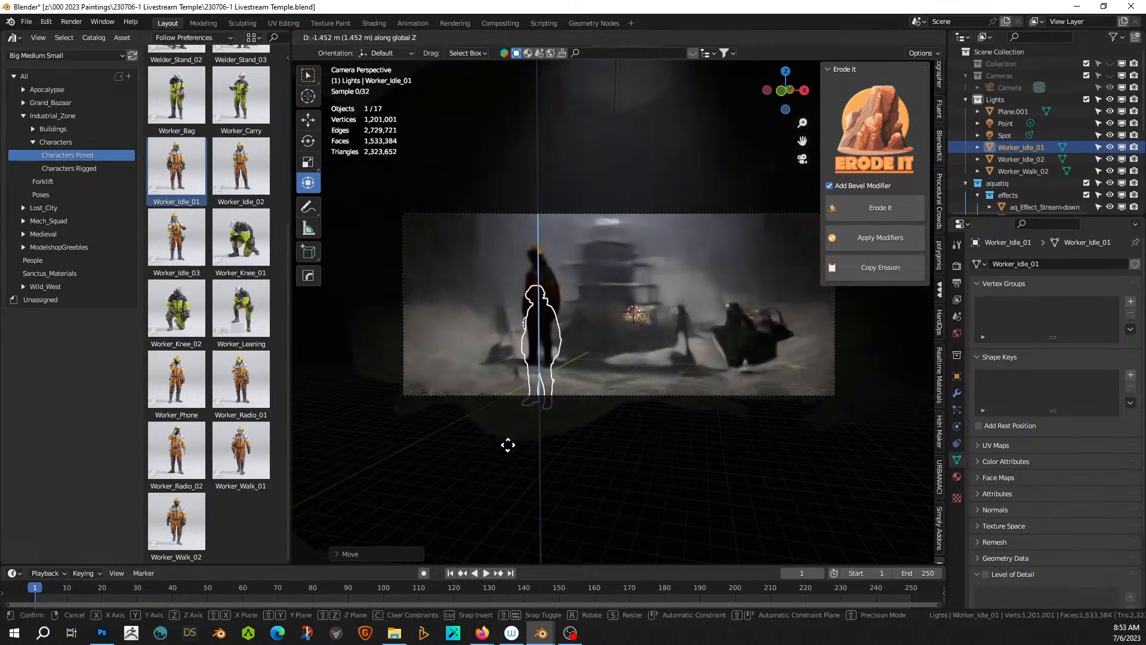
left_click(494, 431)
key("g")
key("y")
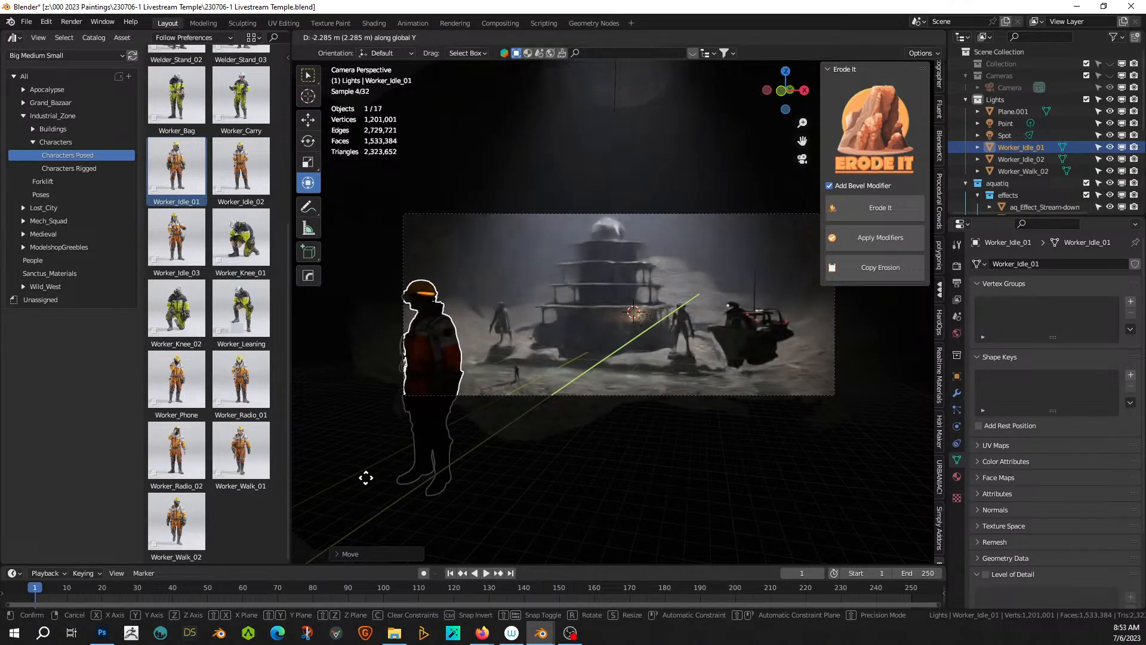
left_click(379, 476)
- Rotate the foreground Worker_Idle_01 by 180° about the global Z axis and deselect it
type("rz180")
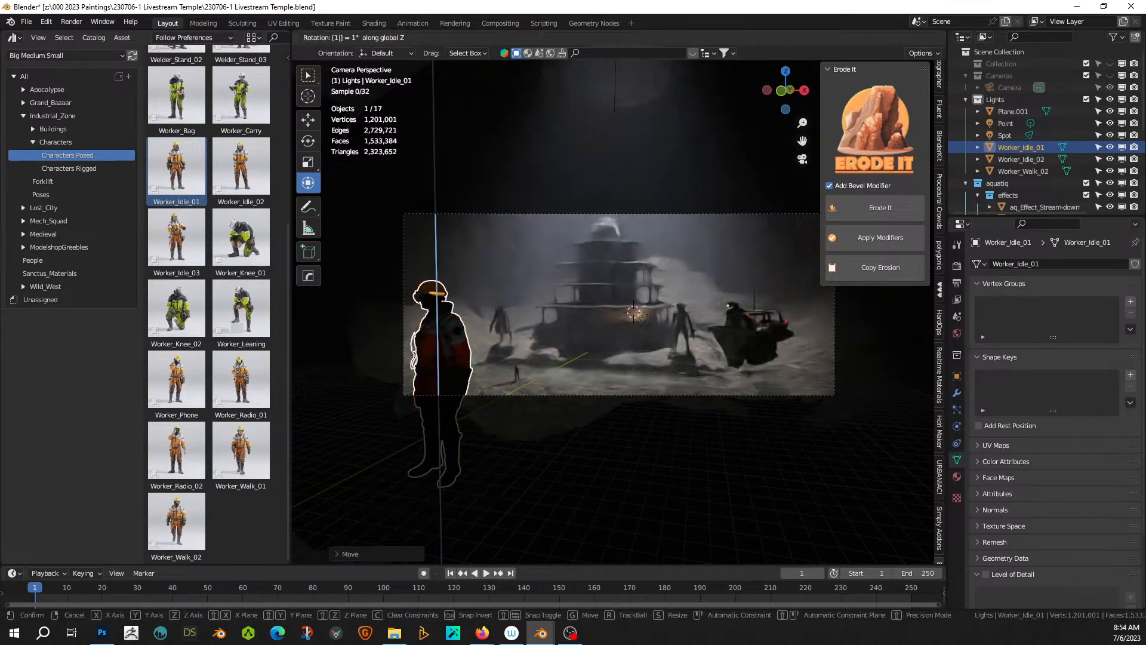
key("Return")
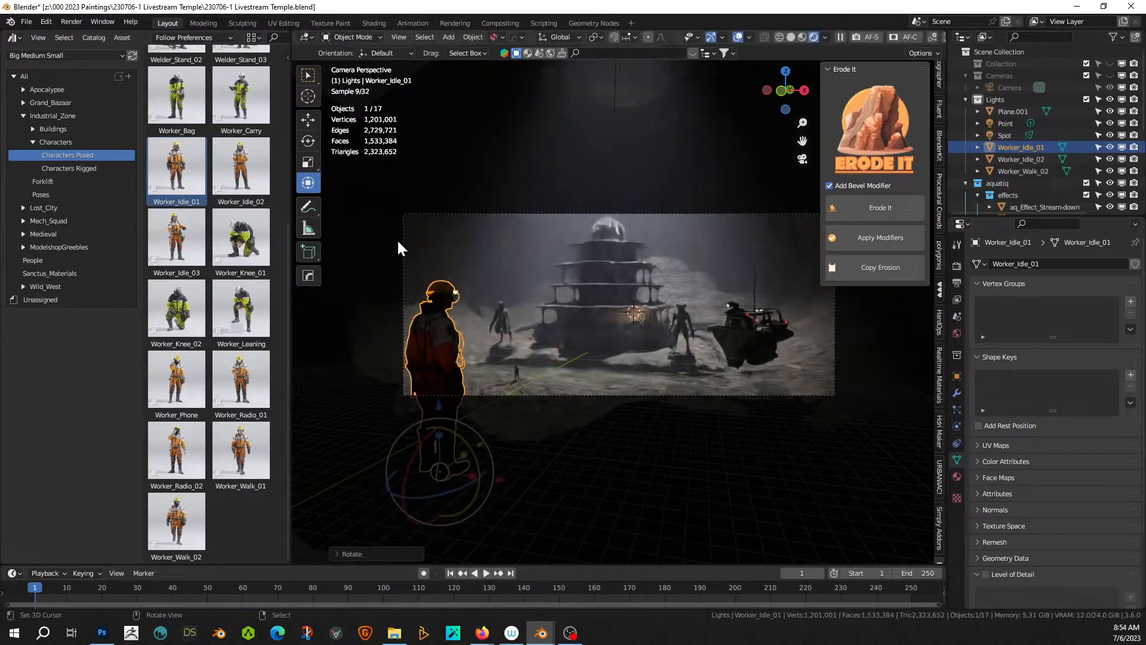
left_click(430, 223)
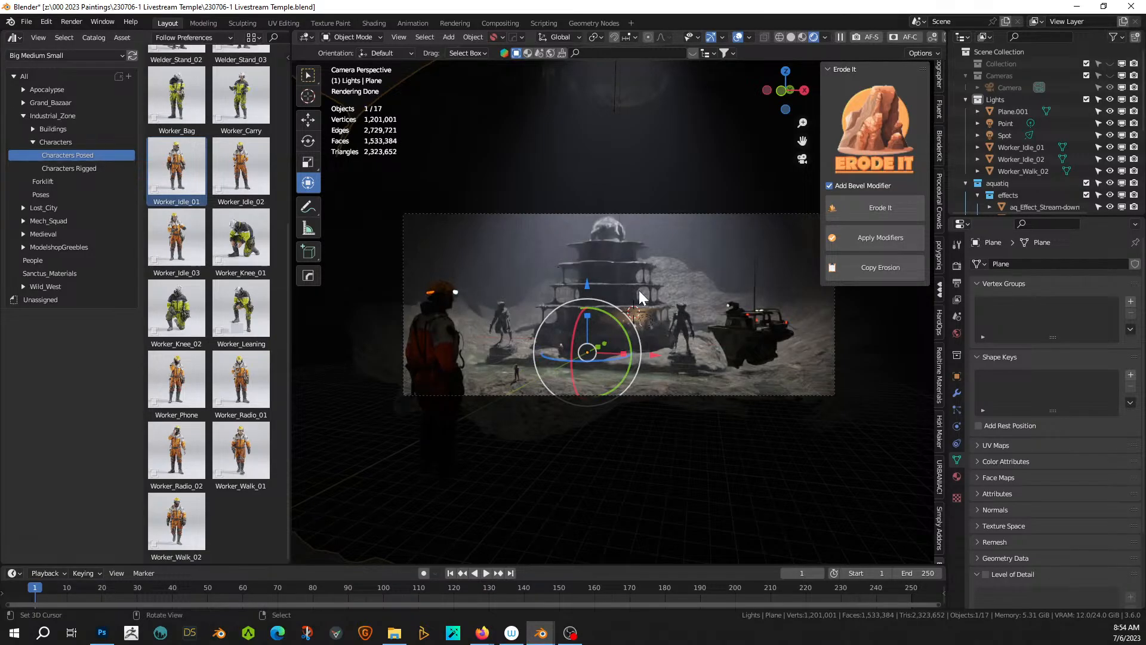
- Select the horned statue beside the foreground worker and save the temple scene file
left_click(509, 322)
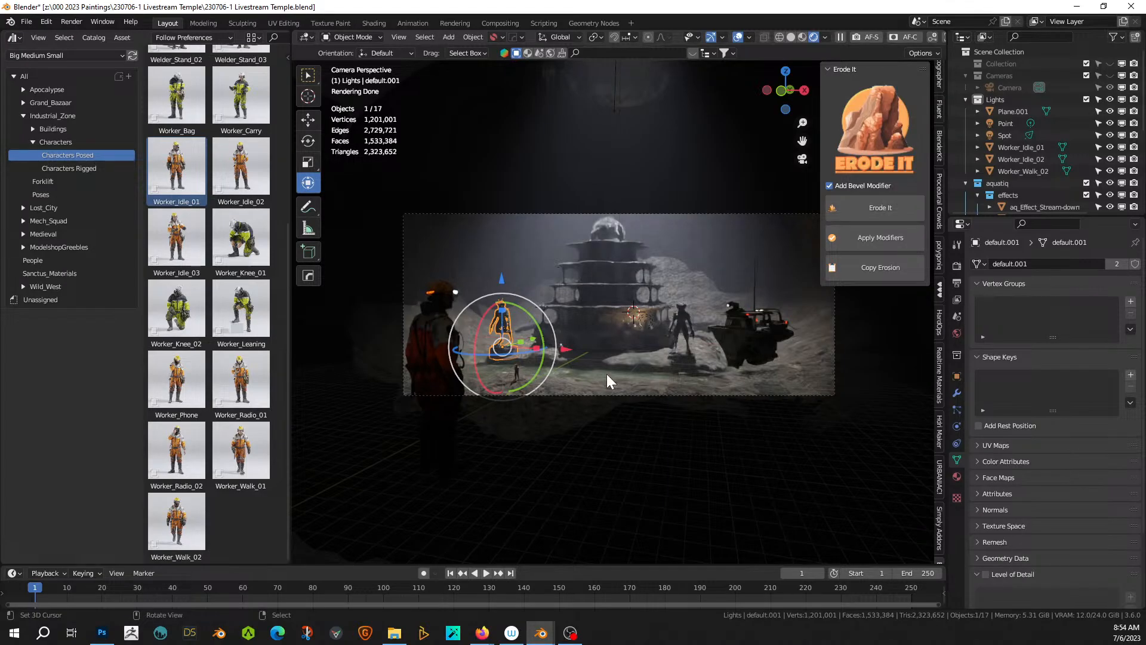
scroll(605, 372, "up", 2)
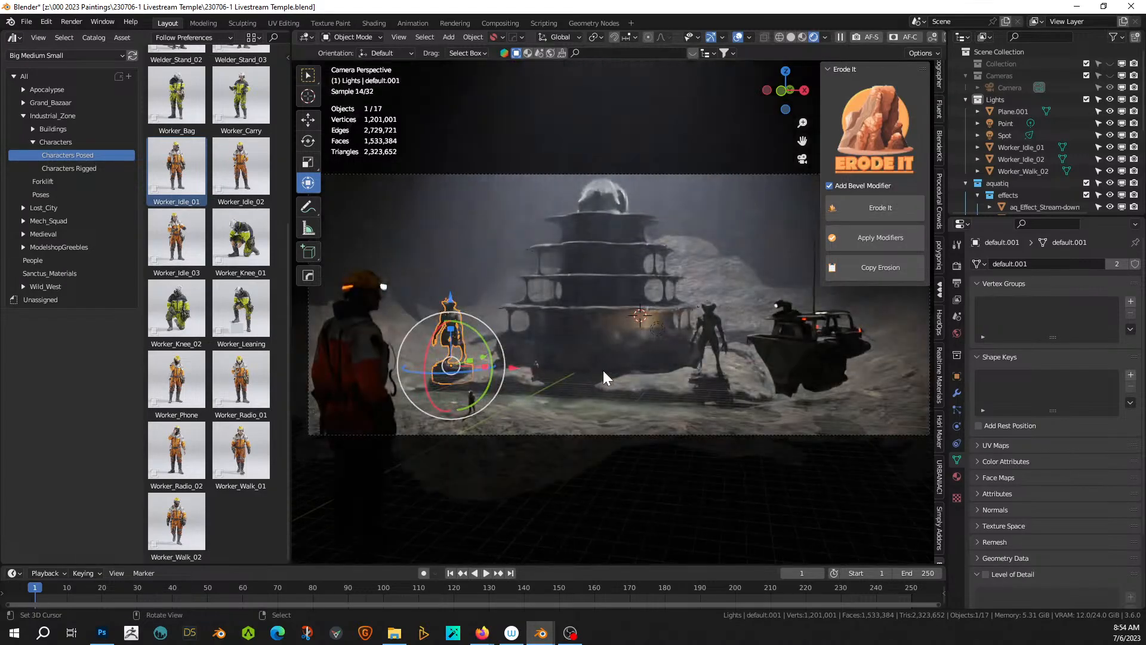
key("ctrl")
key("ctrl+s")
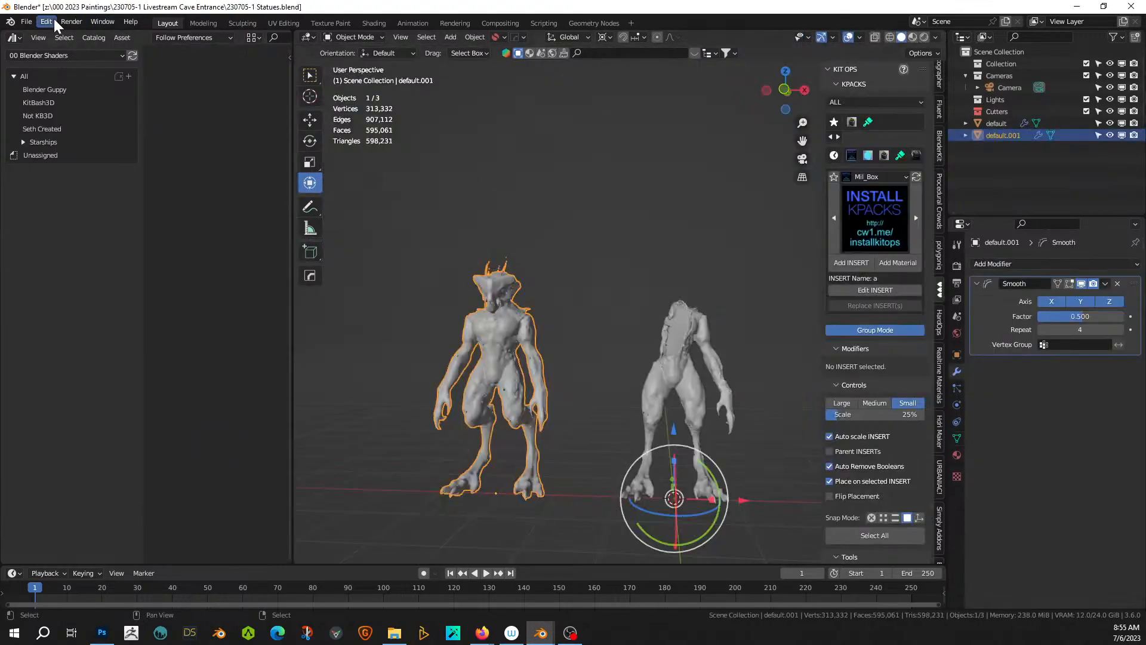
- In the second Blender window, open the recent file 230705-2 Cave Exploration.blend without saving the changes to the Statues file
left_click(23, 22)
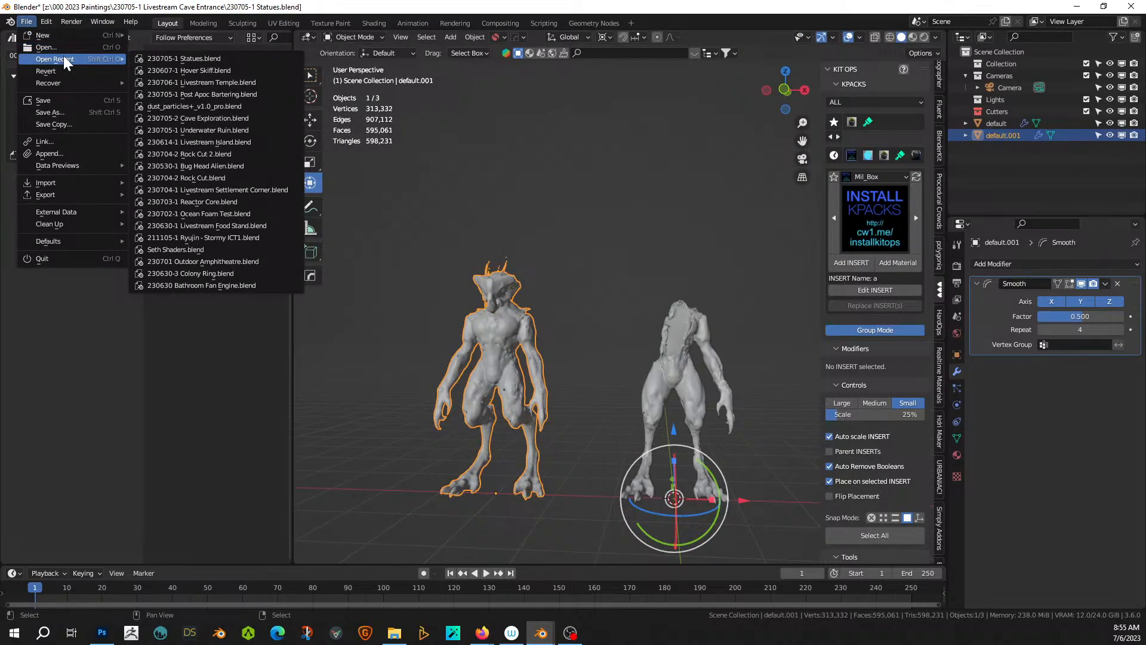
left_click(255, 118)
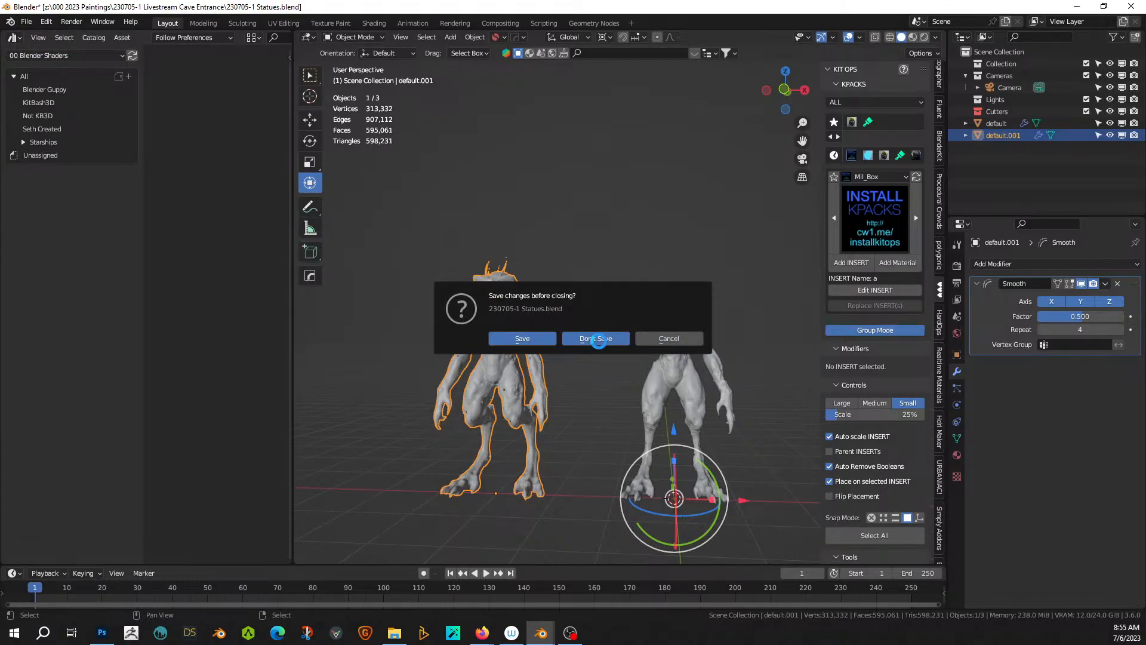
left_click(587, 337)
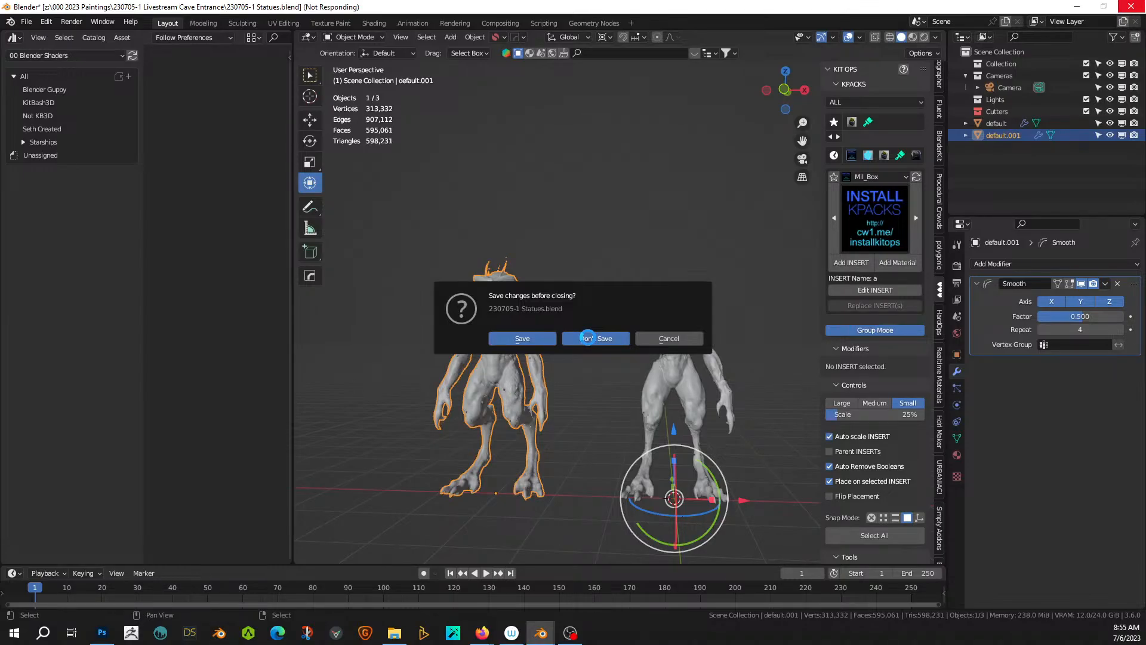
left_click(588, 339)
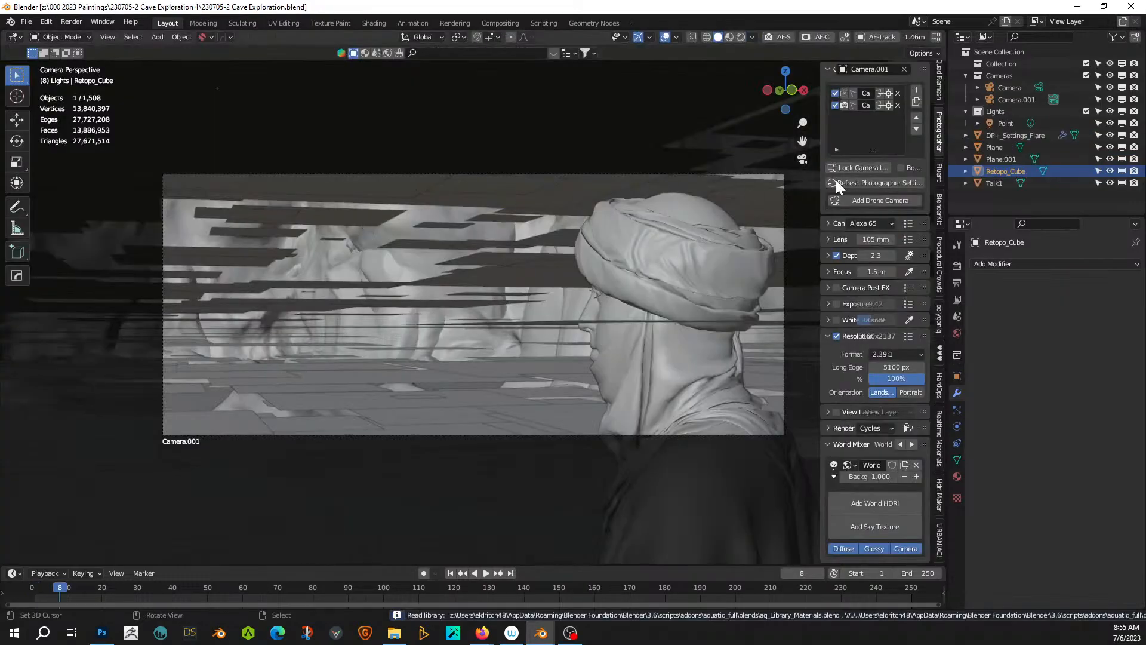
- Copy the DP+_Settings_Flare dust particle object from the cave exploration scene and switch back to the Livestream Temple window
left_click(1008, 135)
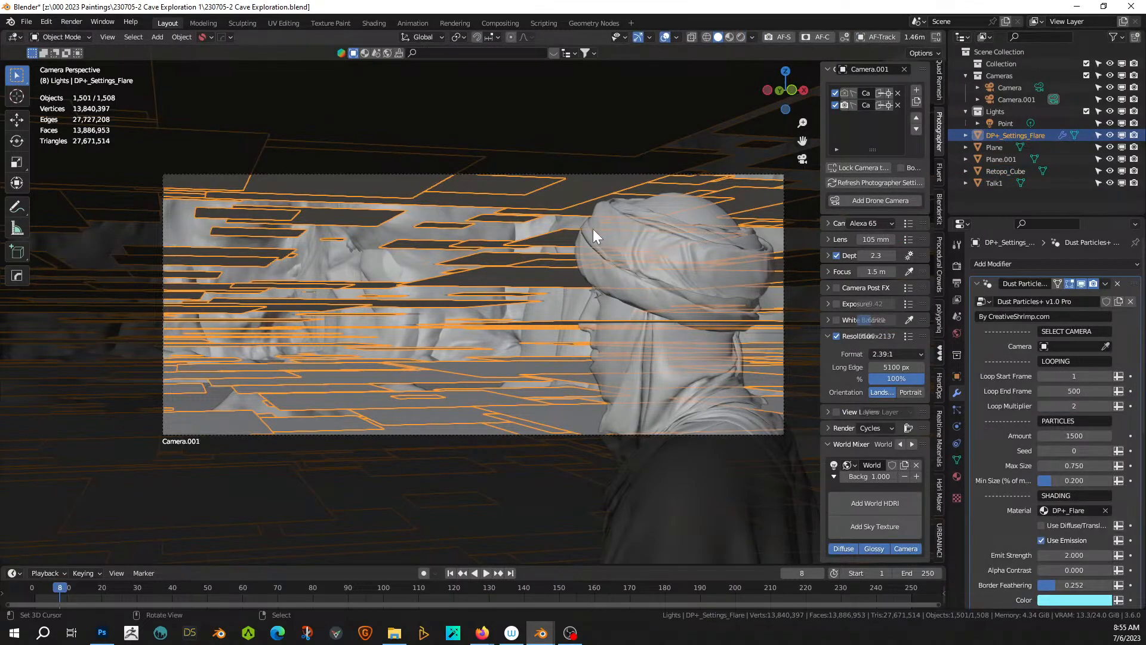
key("ctrl+c")
left_click(492, 238)
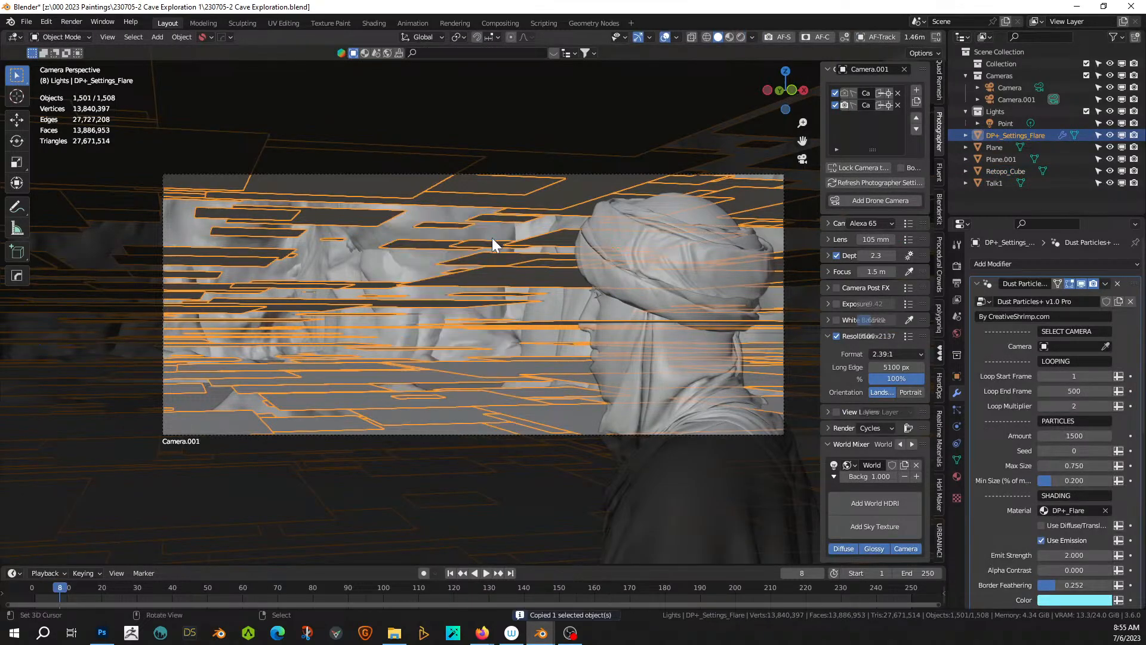
key("alt+Tab")
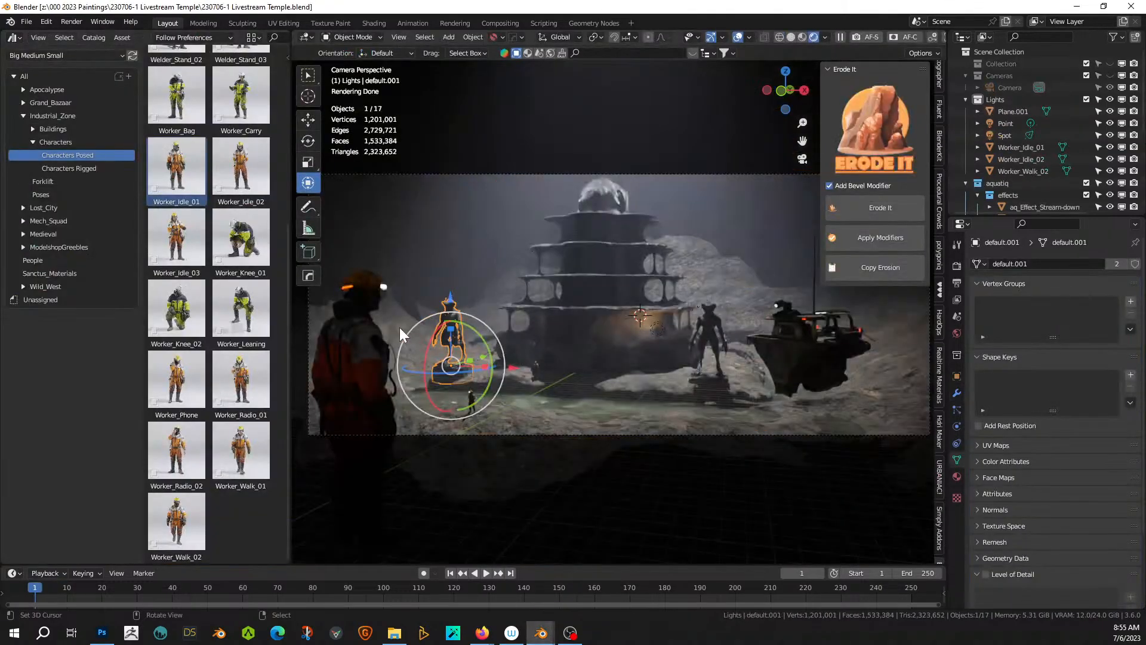
- Snap the 3D cursor to the foreground Worker_Idle_01 and paste the copied dust particle object into the temple scene
left_click(364, 290)
key("shift+s")
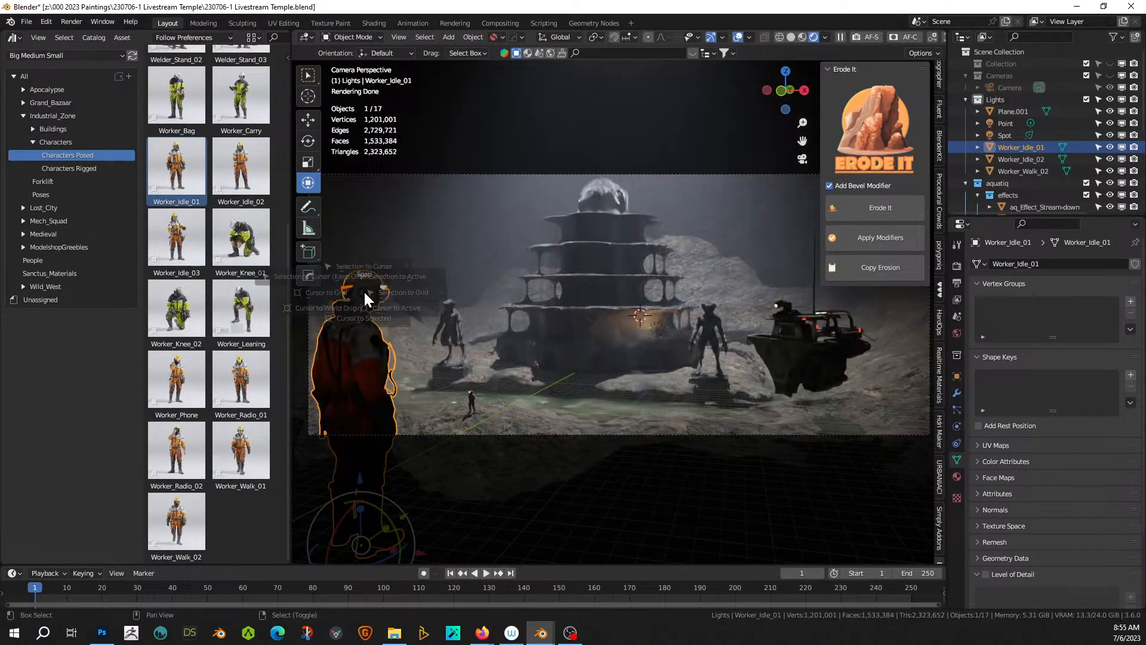
key("2")
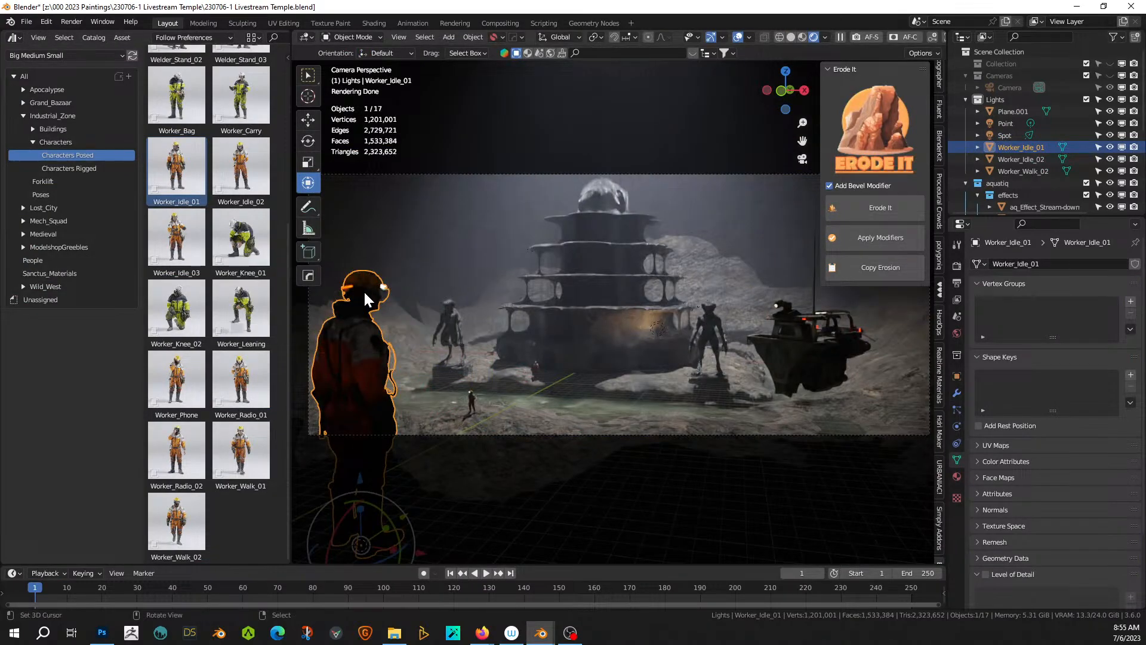
key("ctrl+v")
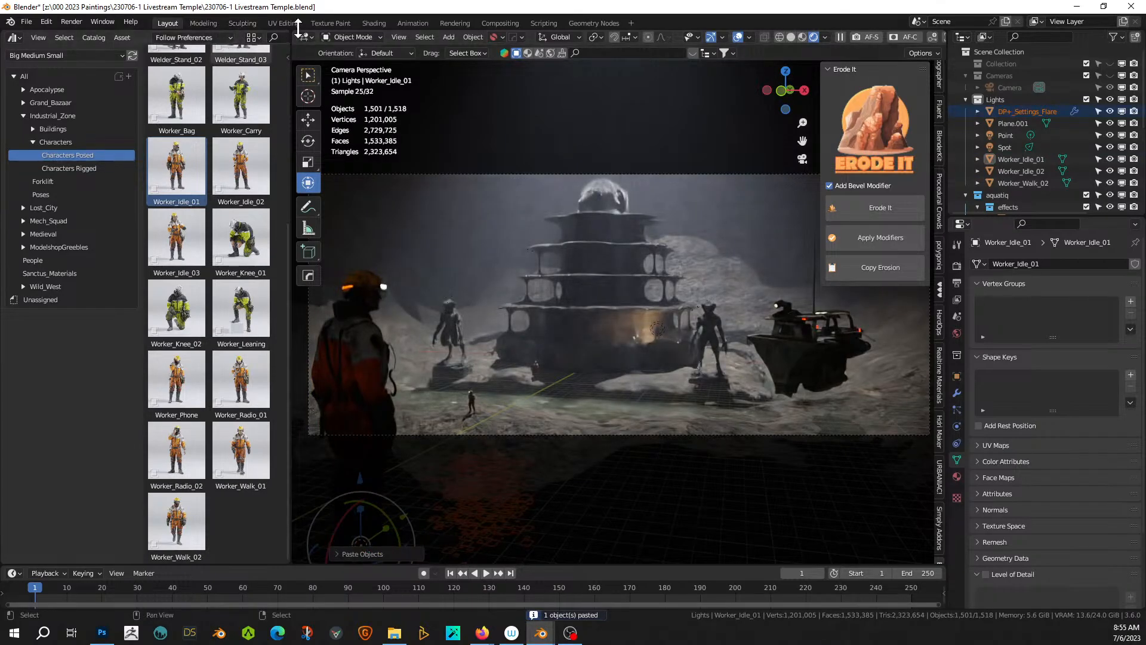
- Place the 3D cursor on the foreground worker's head and bring the dust particles there using Origin to 3D Cursor and Geometry to Origin
left_click(474, 37)
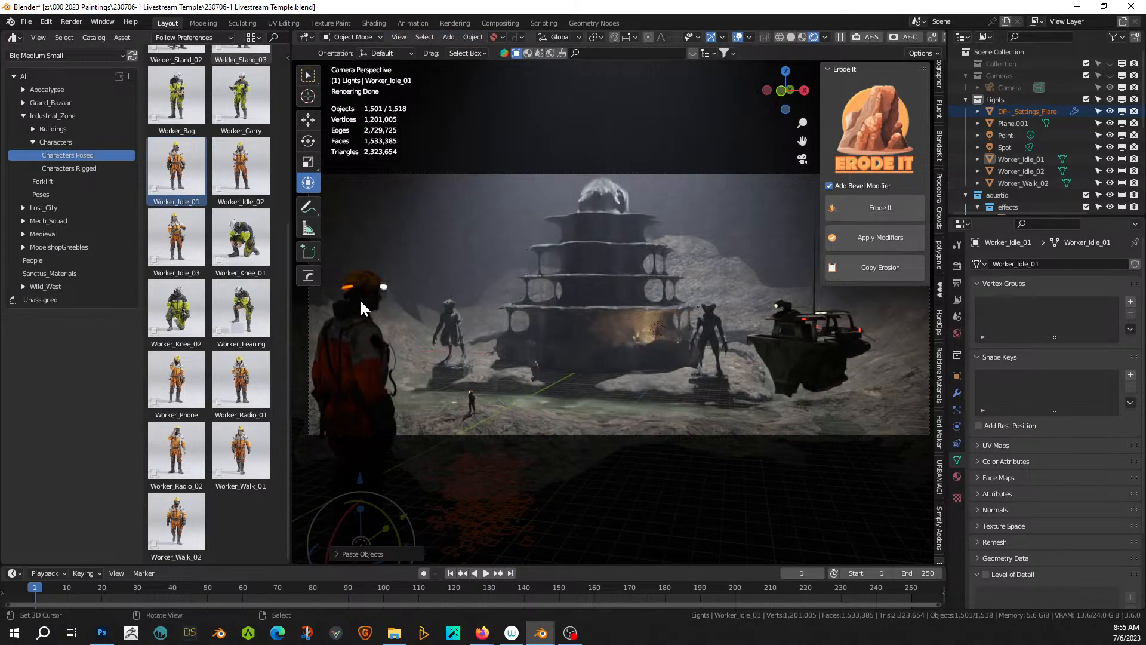
left_click(361, 296)
left_click(472, 37)
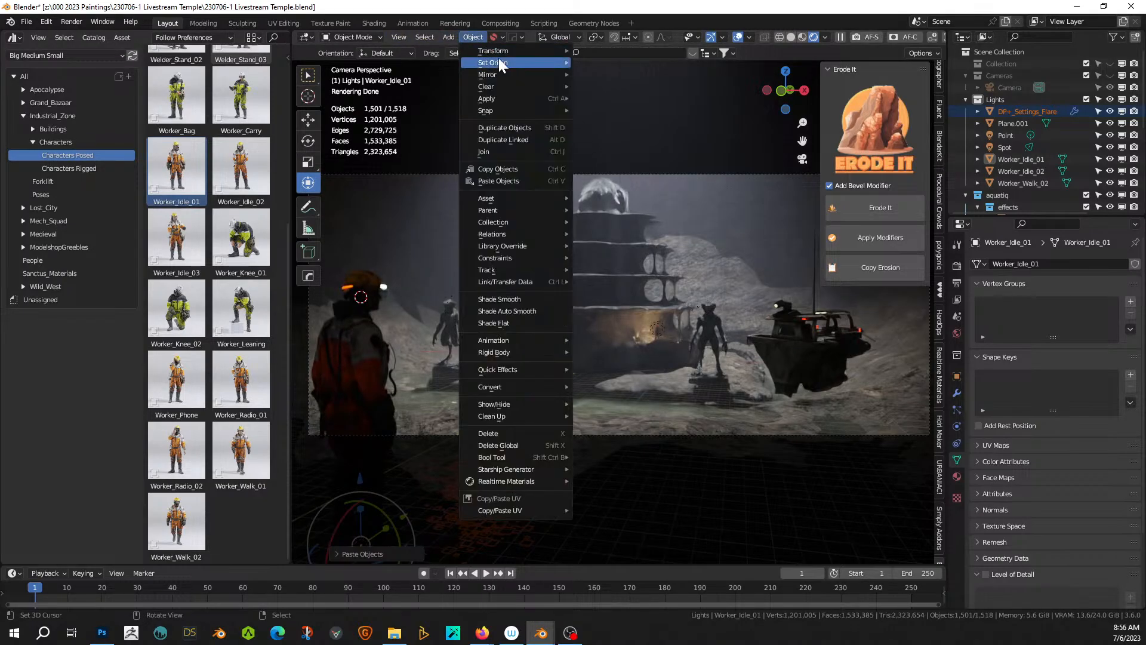
mouse_move(537, 62)
left_click(631, 88)
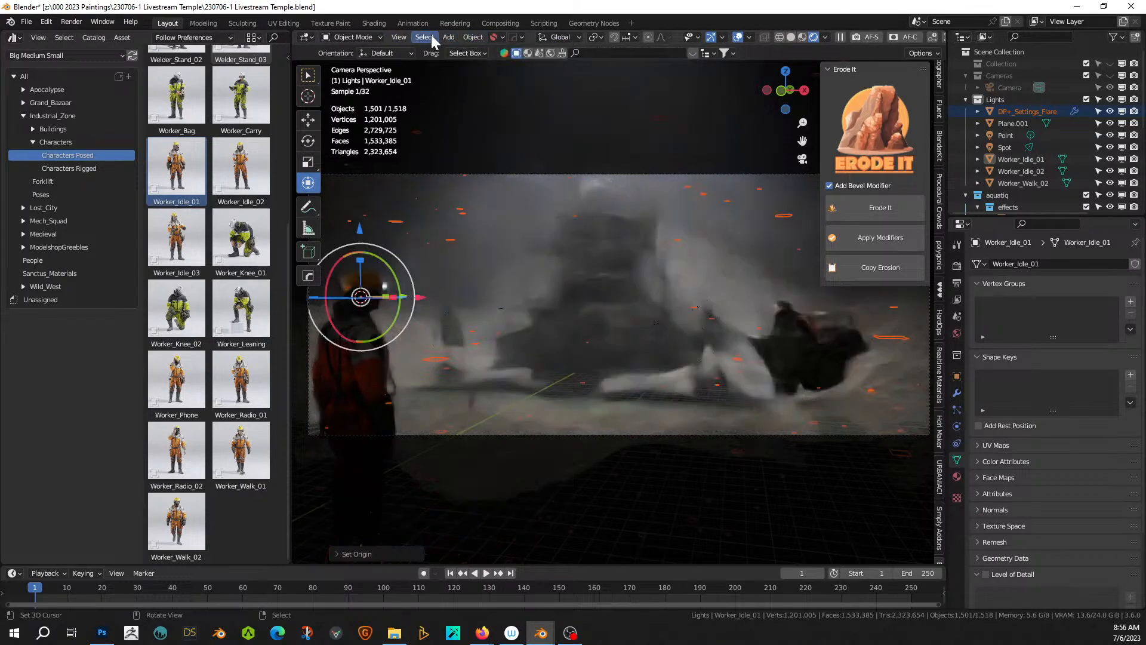
left_click(473, 37)
mouse_move(487, 61)
left_click(625, 62)
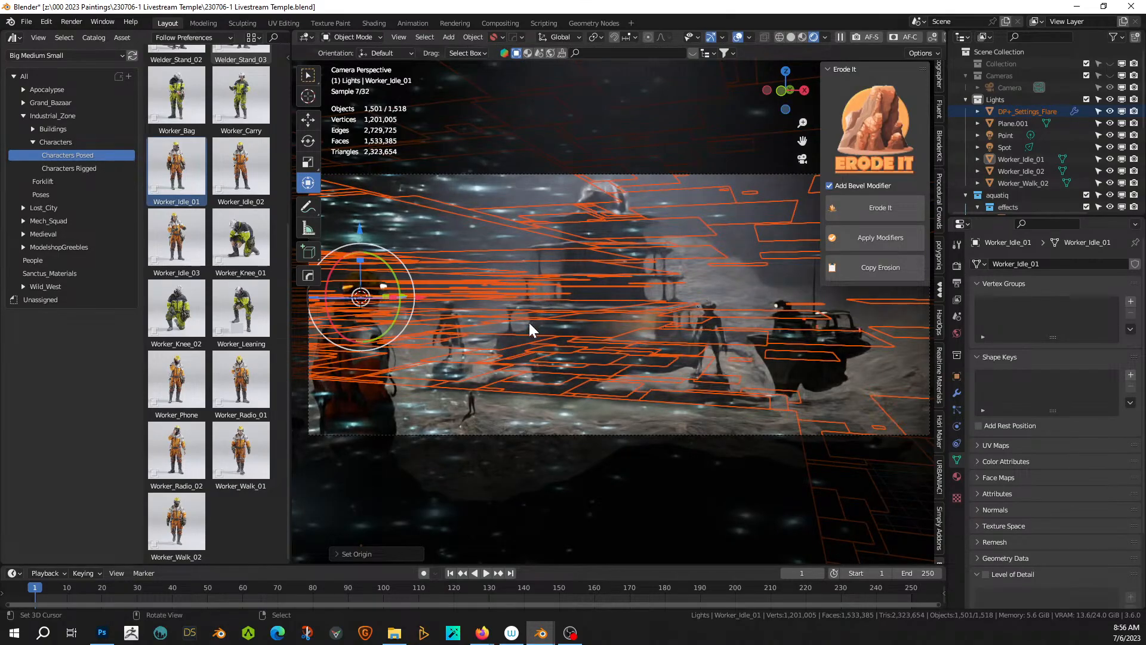
- Move the dust particles along global Y away from the camera toward the temple and deselect them
key("g")
key("y")
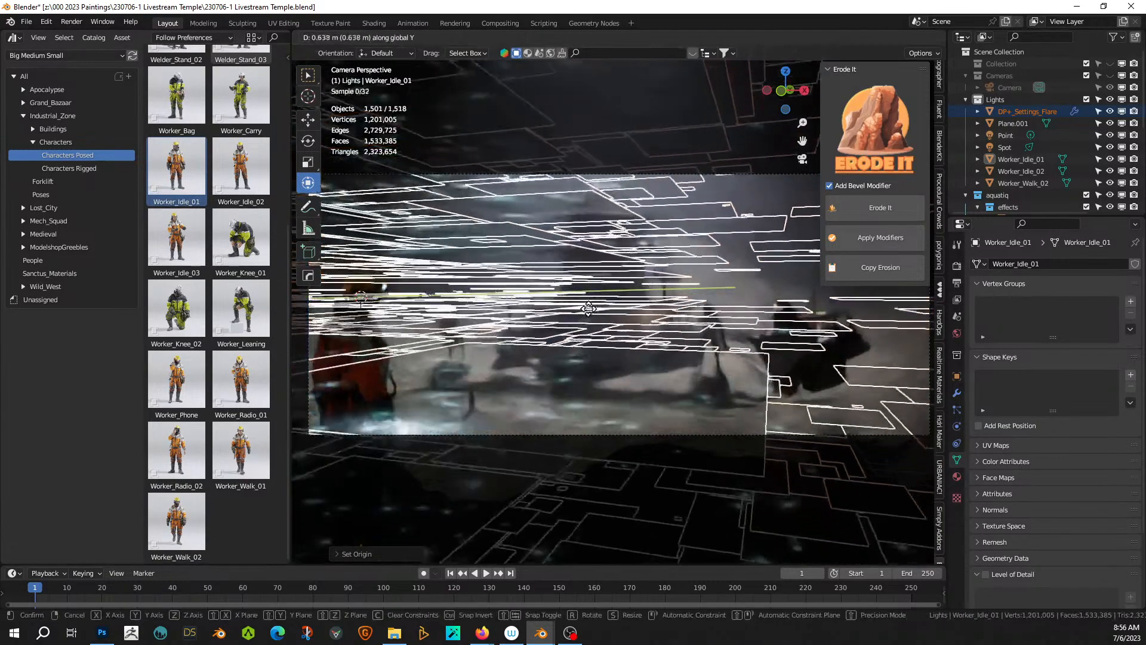
left_click(747, 279)
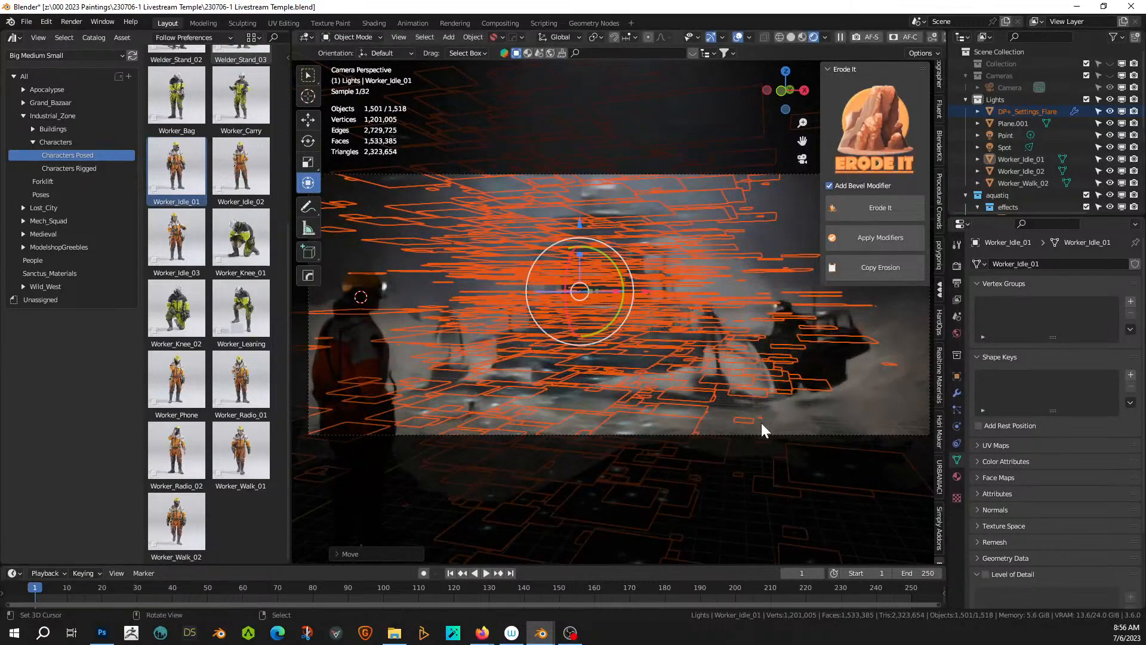
right_click(735, 467)
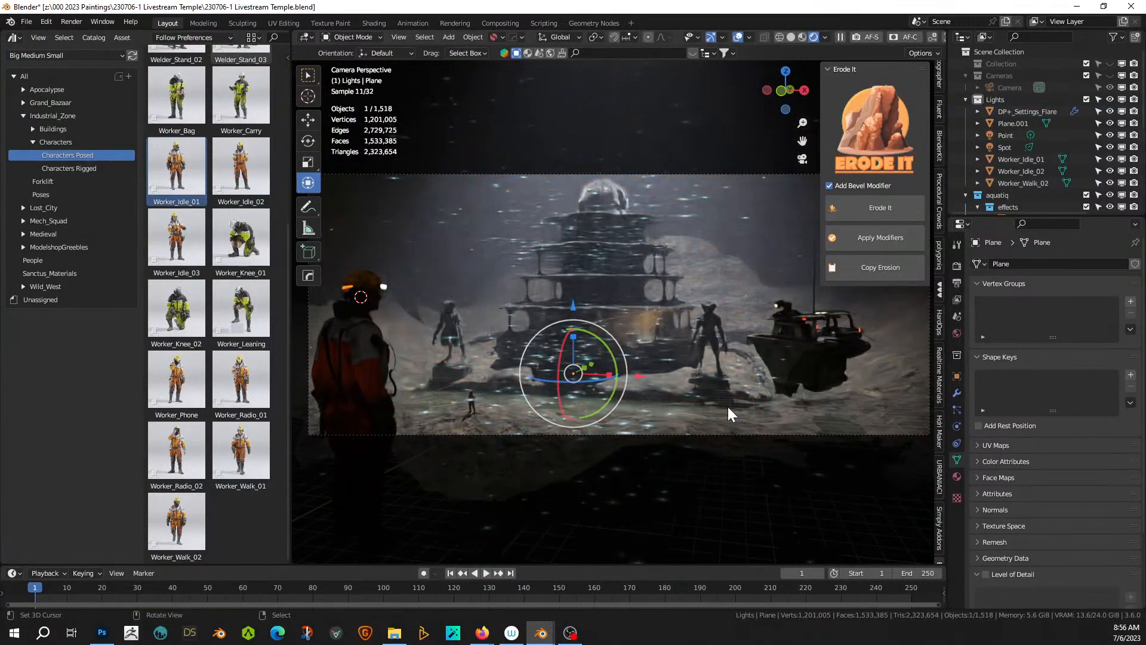
- Set the particle Amount of the DP+_Settings_Flare dust modifier to 500
left_click(584, 277)
left_click(957, 393)
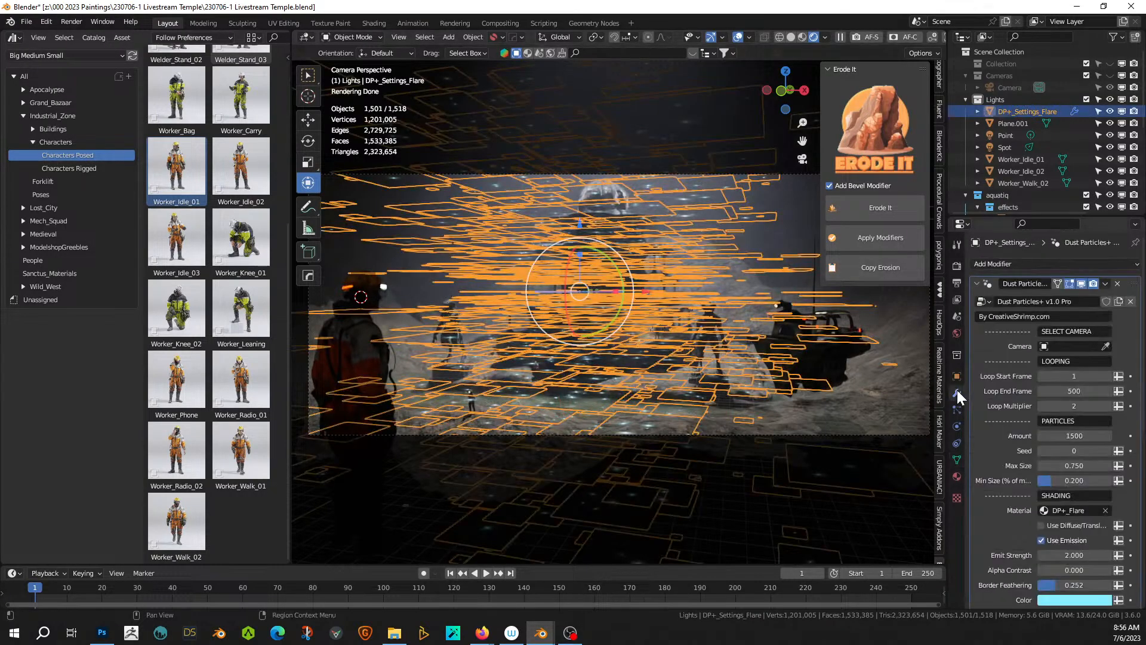
left_click(1075, 435)
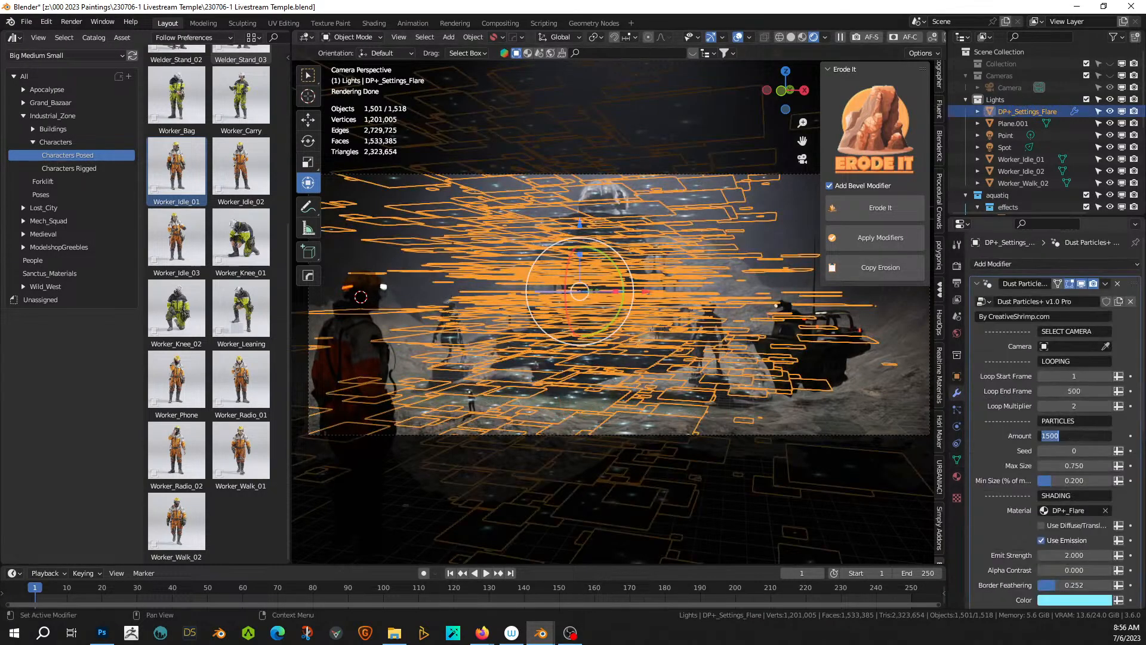
type("500")
key("Return")
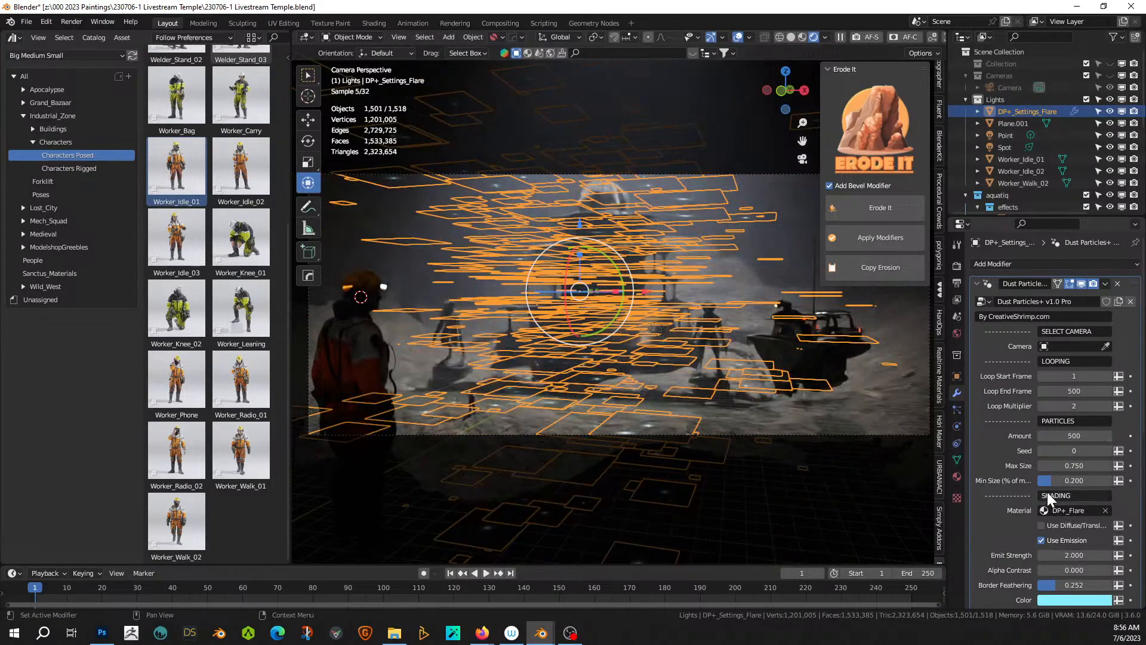
- Set the dust particles' Max Size to 0.5 and deselect them
scroll(1086, 570, "down", 1)
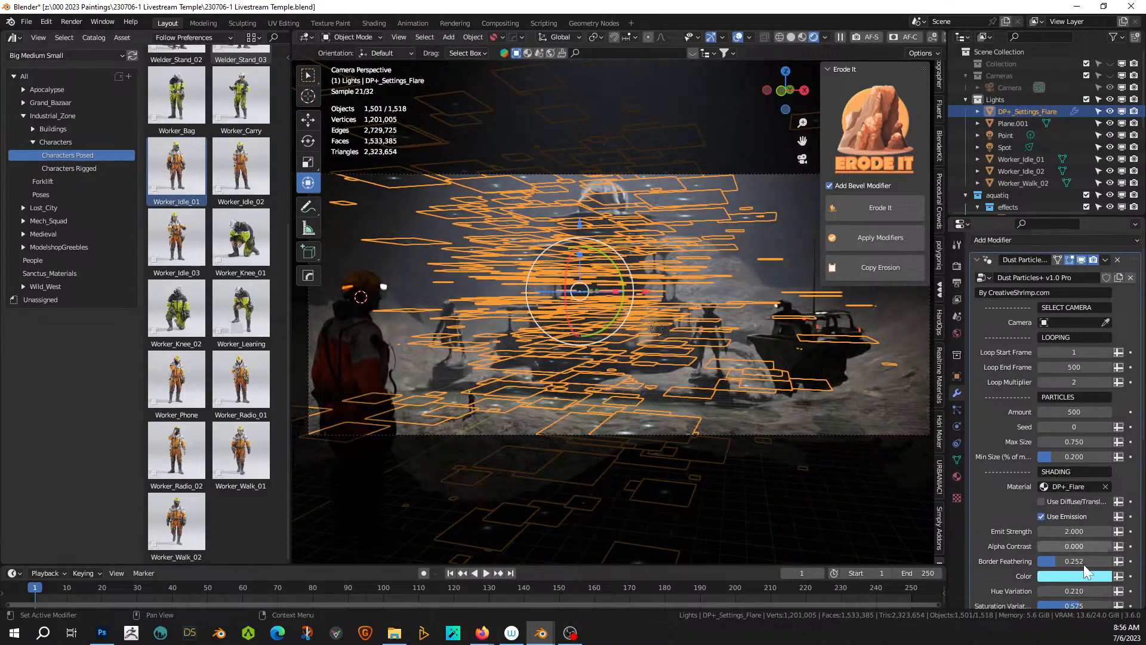
scroll(1085, 570, "down", 1)
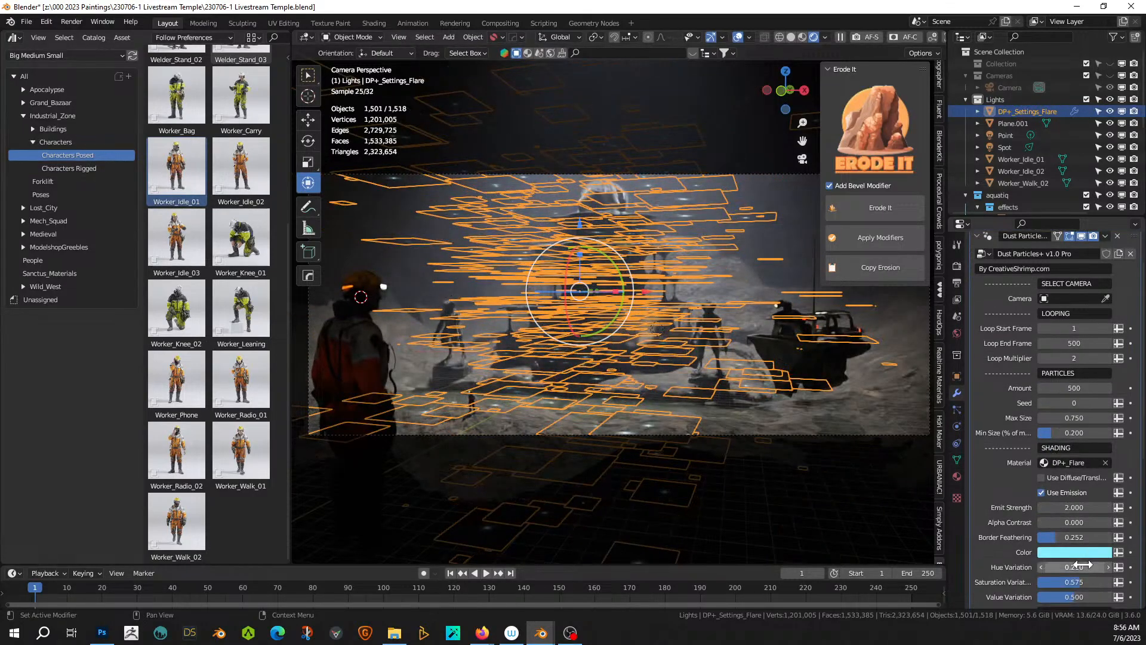
double_click(1086, 422)
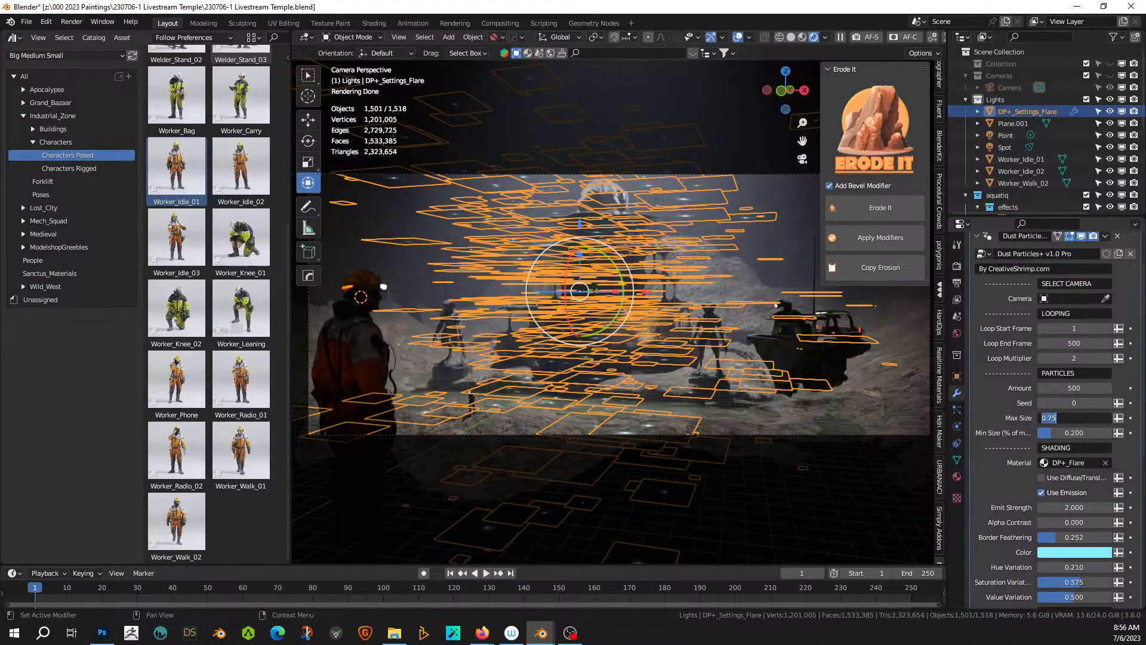
type("0.5")
key("Return")
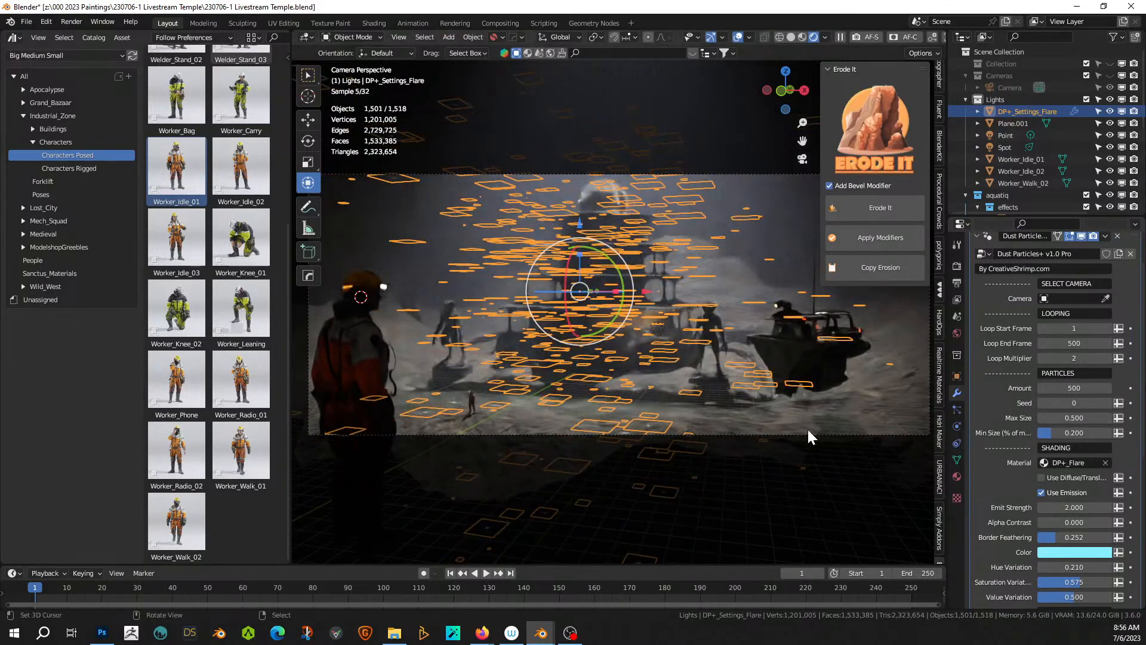
left_click(460, 134)
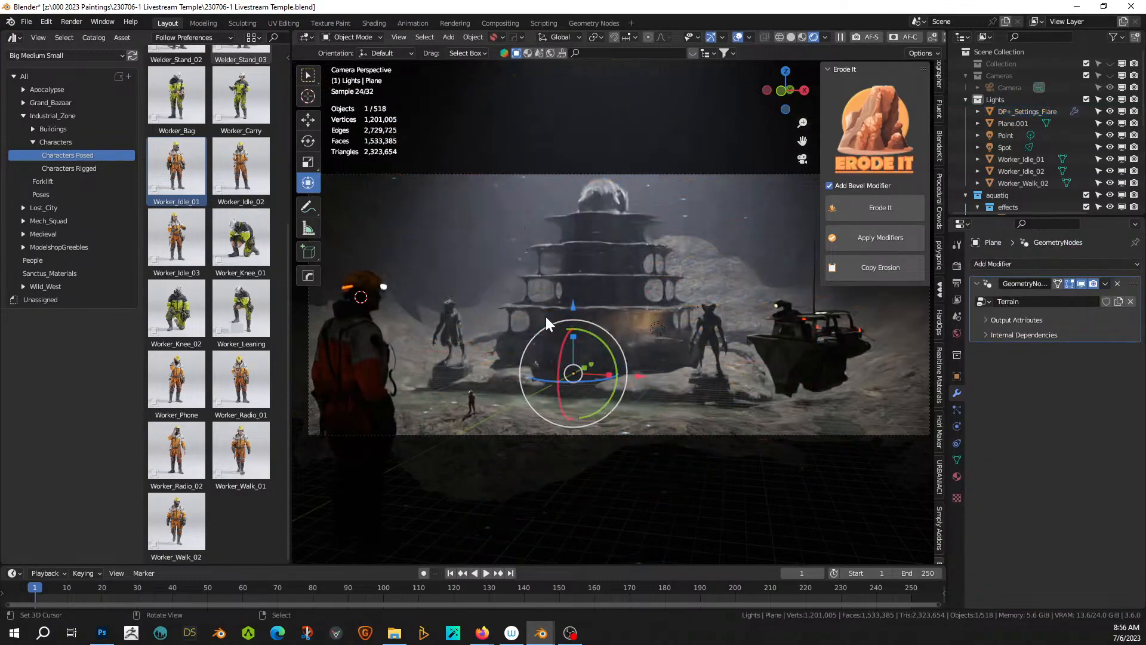
- Move the dust particles about -1.9 m along global Y toward the camera and deselect them
left_click(686, 211)
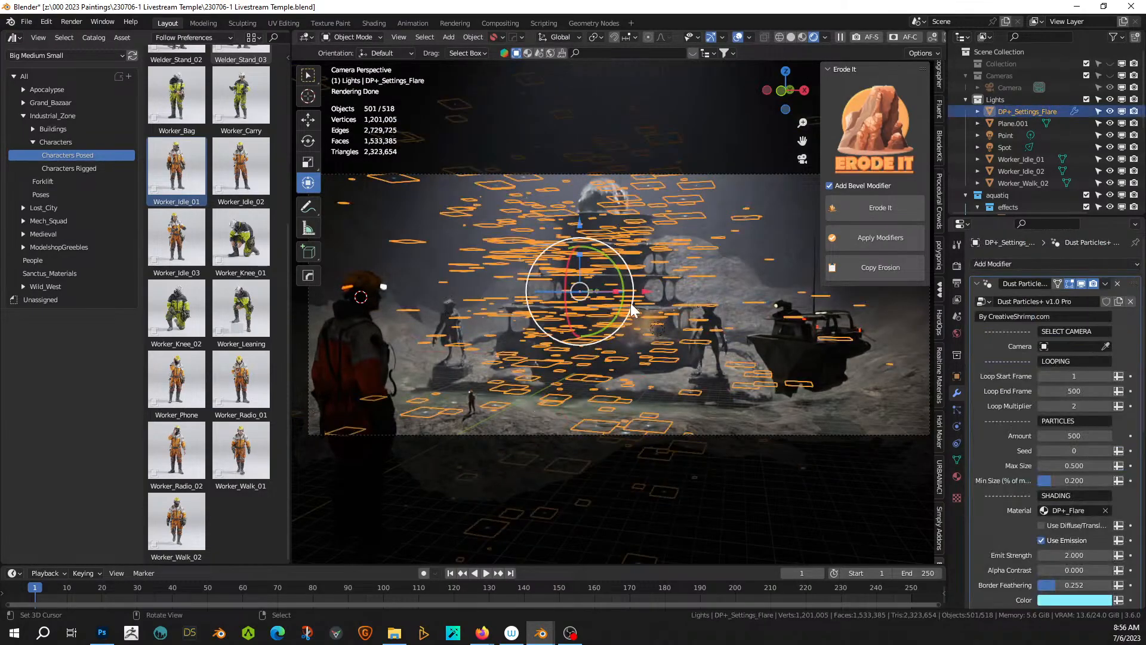
key("g")
key("y")
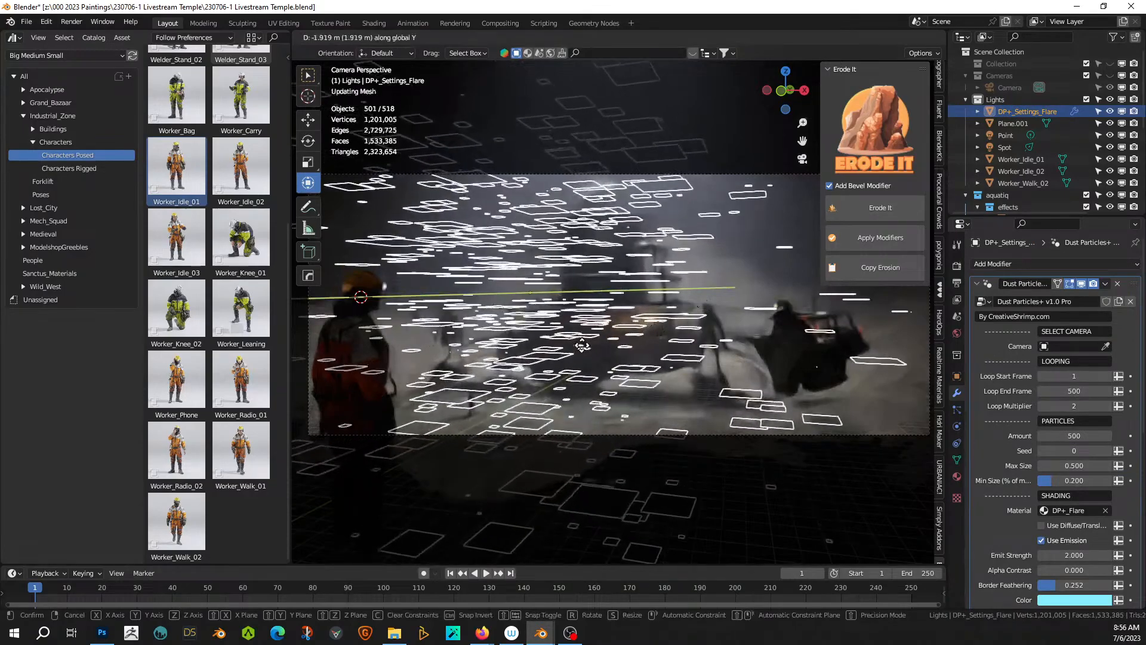
left_click(578, 350)
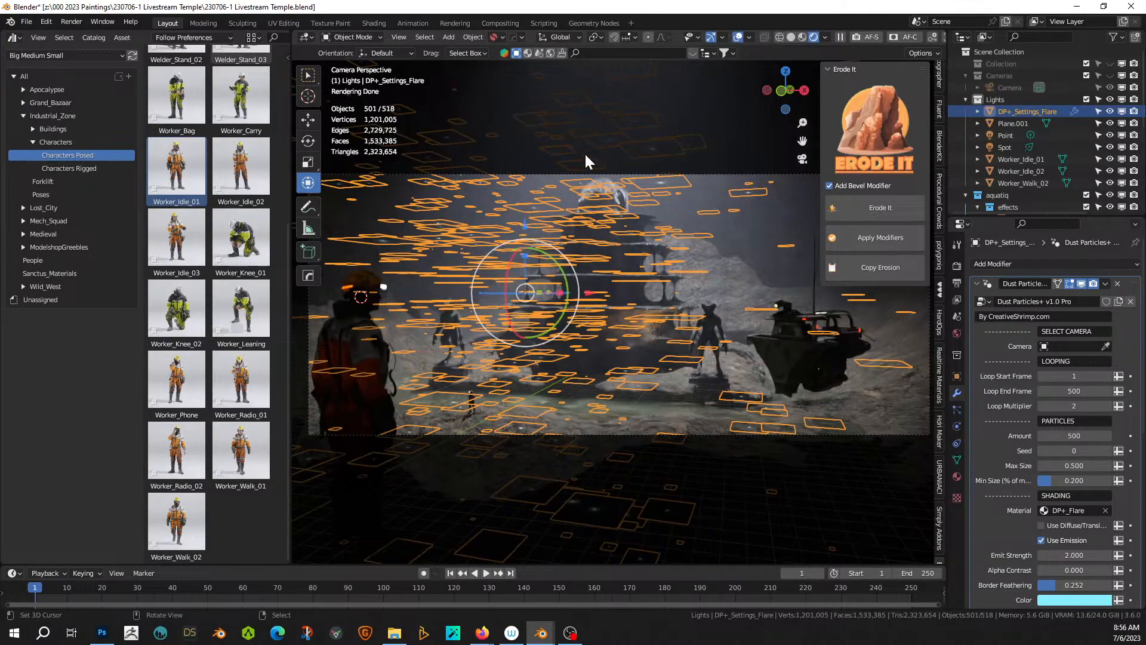
left_click(715, 265)
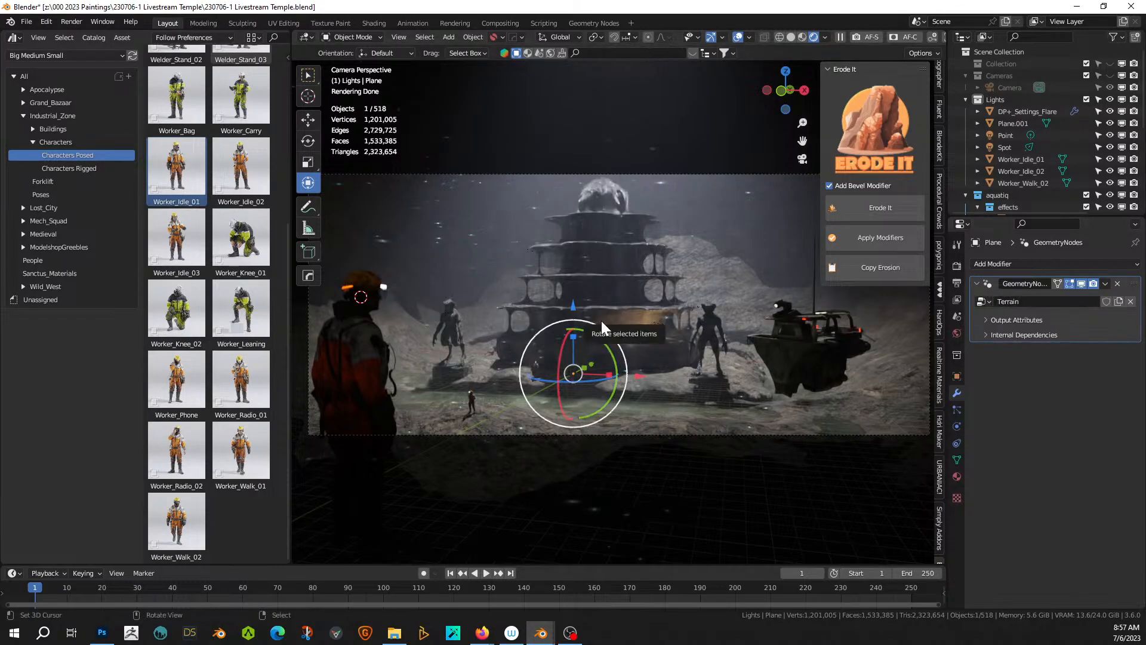
- Raise the Min Size of the DP+_Settings_Flare dust particles to 0.389
scroll(1024, 177, "down", 2)
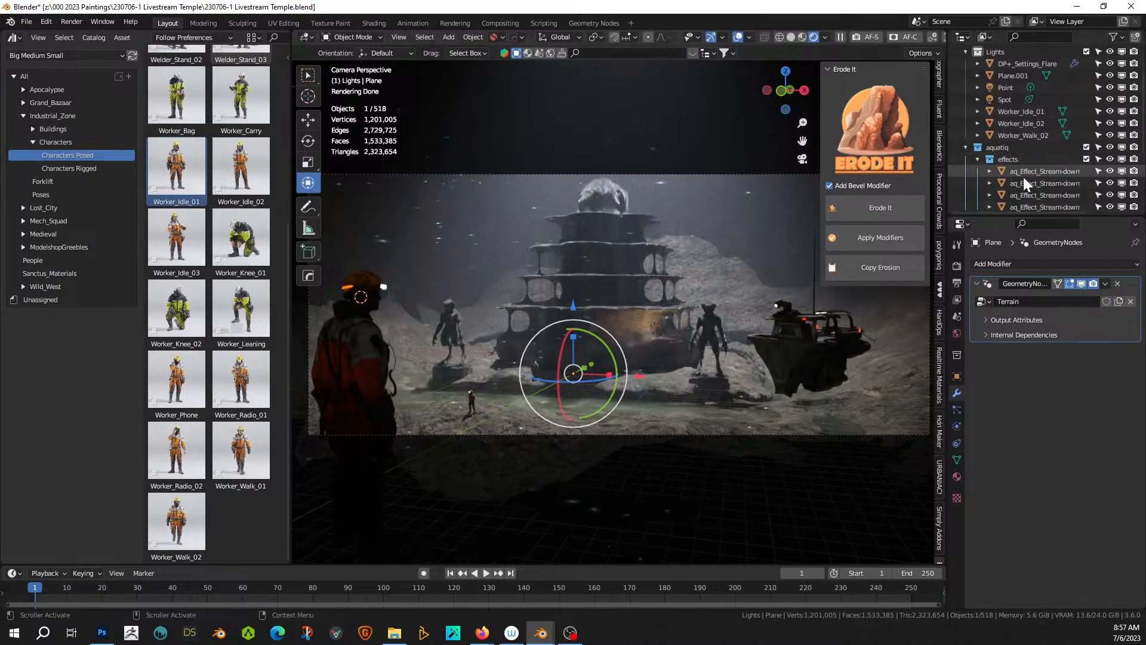
left_click(1030, 66)
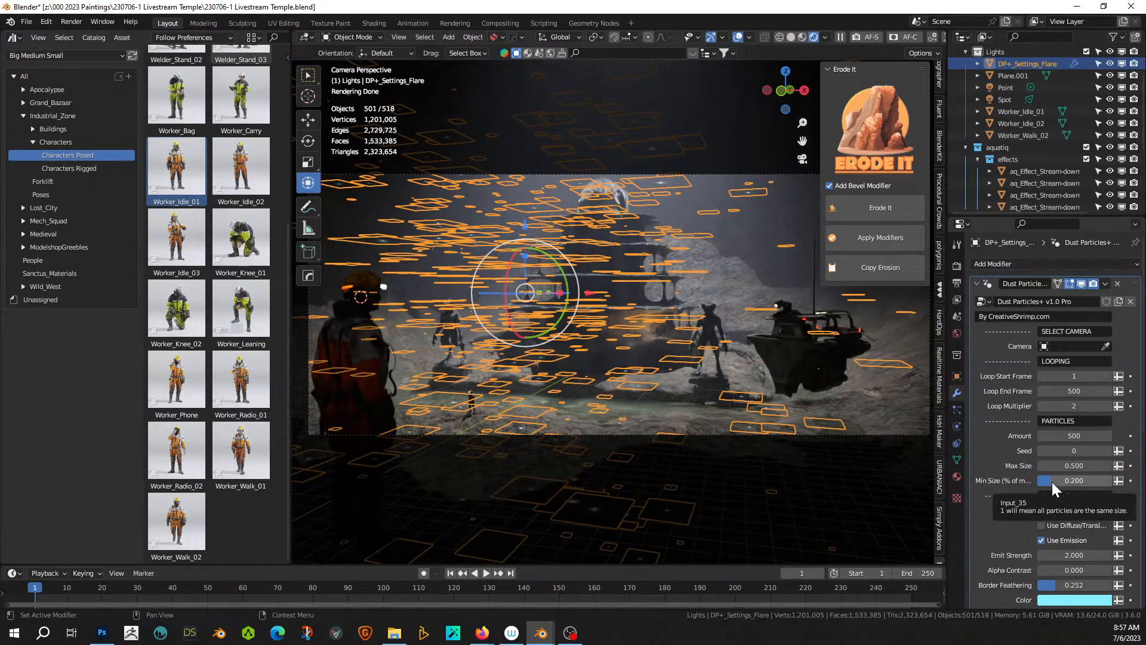
mouse_move(1055, 479)
left_mouse_down()
mouse_move(1081, 480)
mouse_move(1069, 479)
left_mouse_up()
scroll(1060, 527, "down", 3)
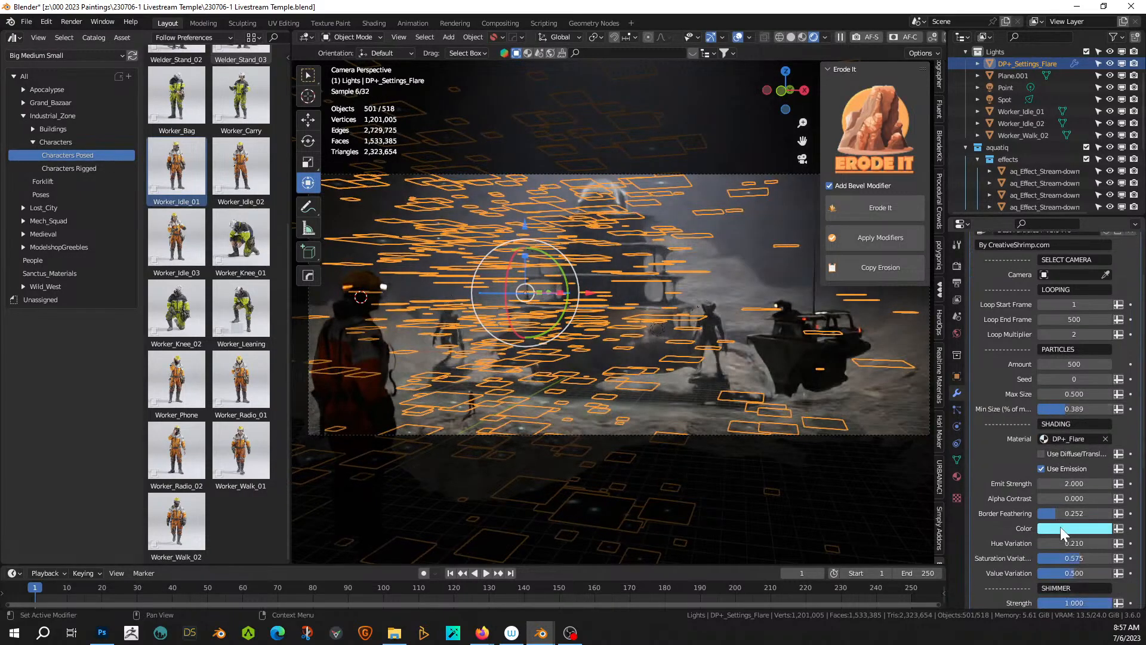
- Lower the Distance Traveled under Random Movement for the flare dust particles and select the terrain plane instead
scroll(1061, 528, "down", 5)
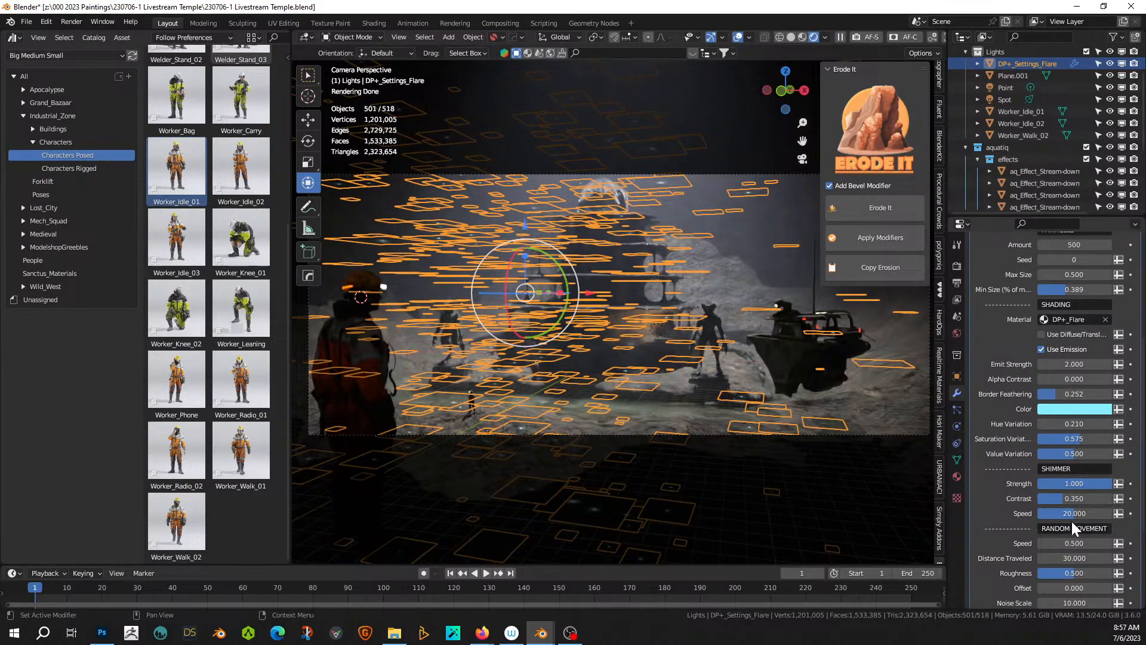
scroll(1072, 521, "down", 5)
scroll(1072, 528, "down", 1)
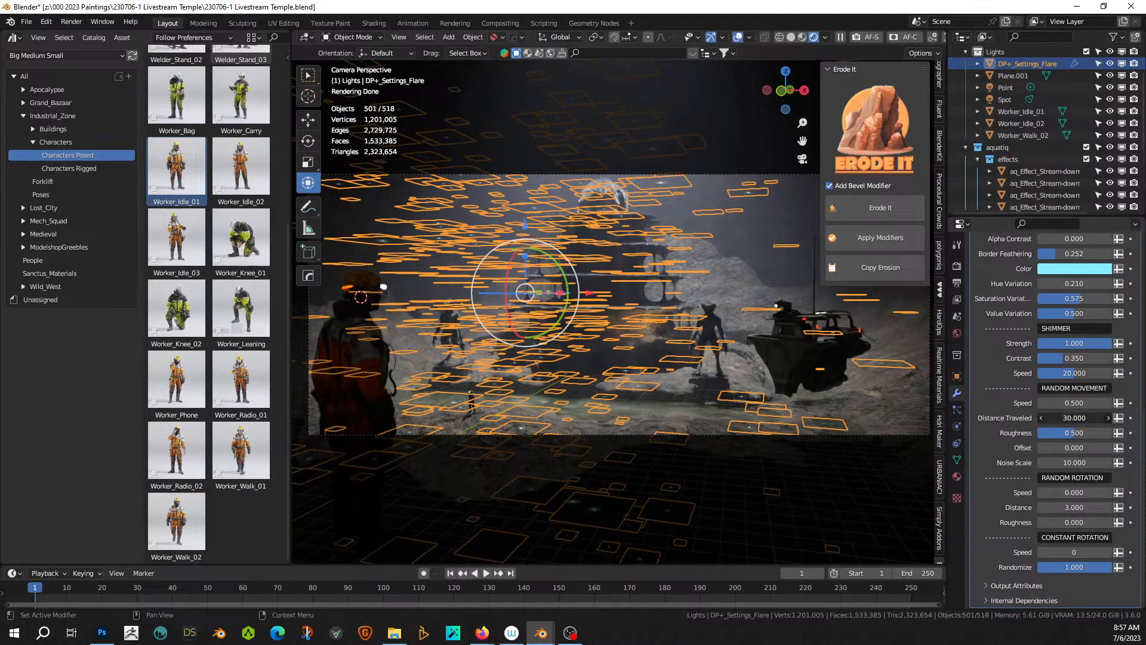
left_click_drag(1075, 419, 815, 418)
right_click(682, 496)
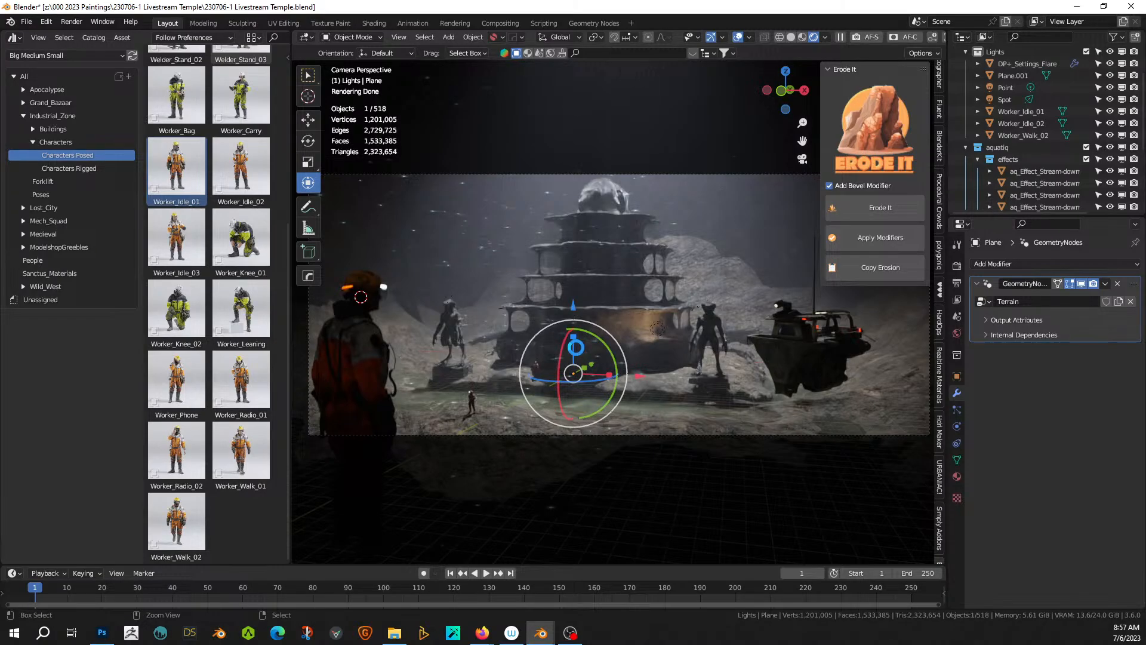
- Save the Blender scene file
key("ctrl+s")
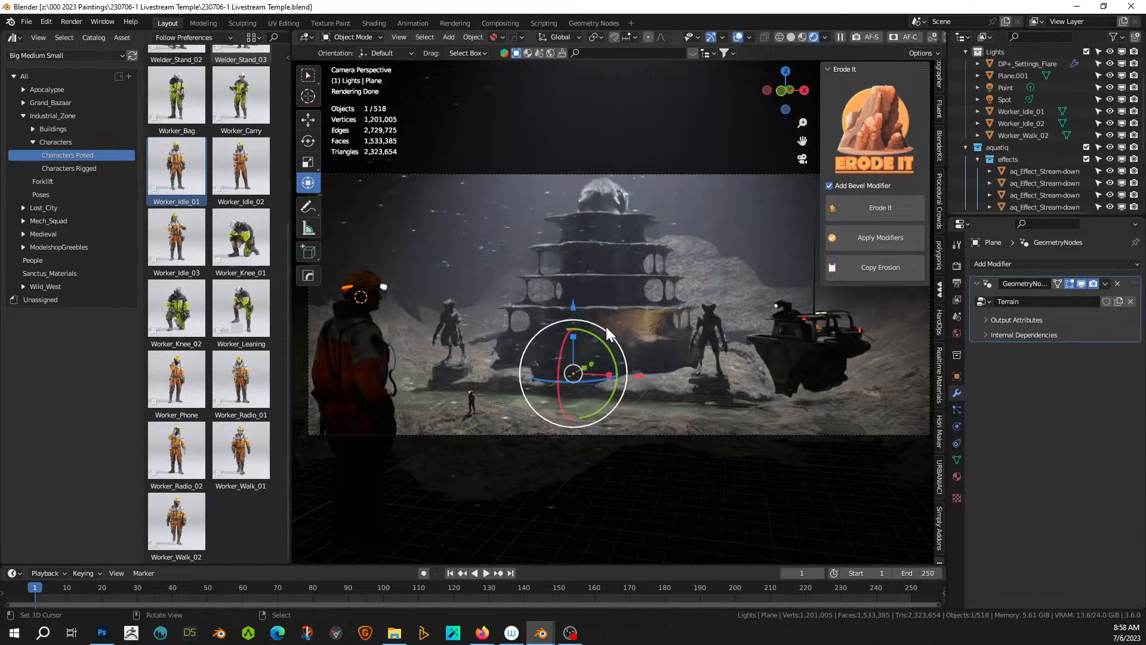
scroll(670, 378, "down", 1)
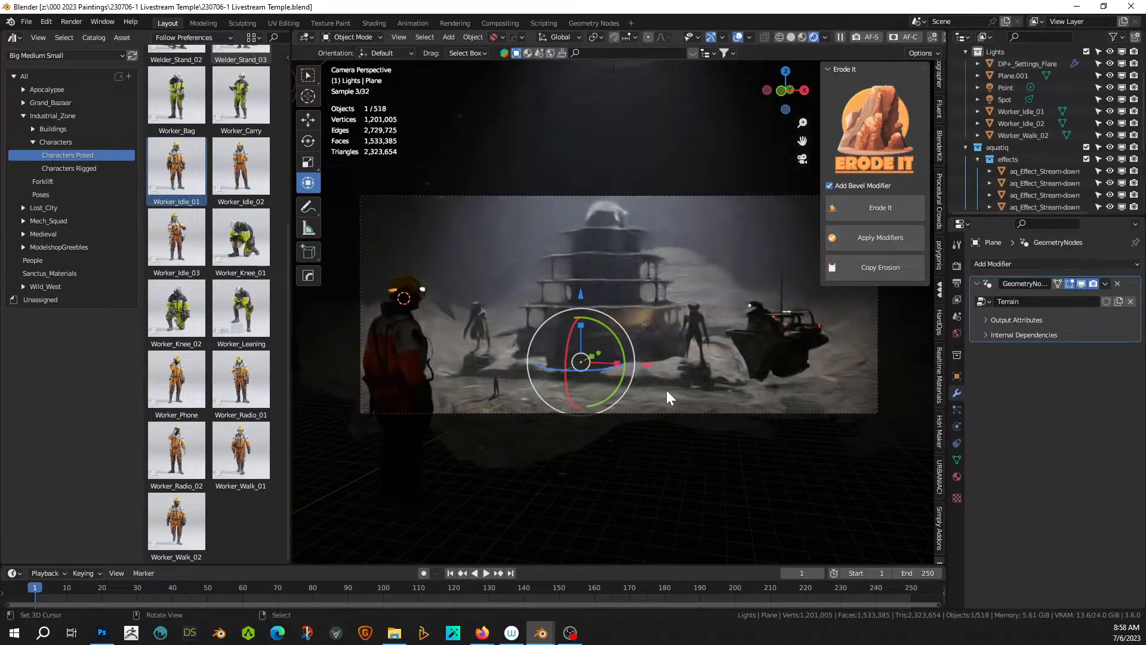
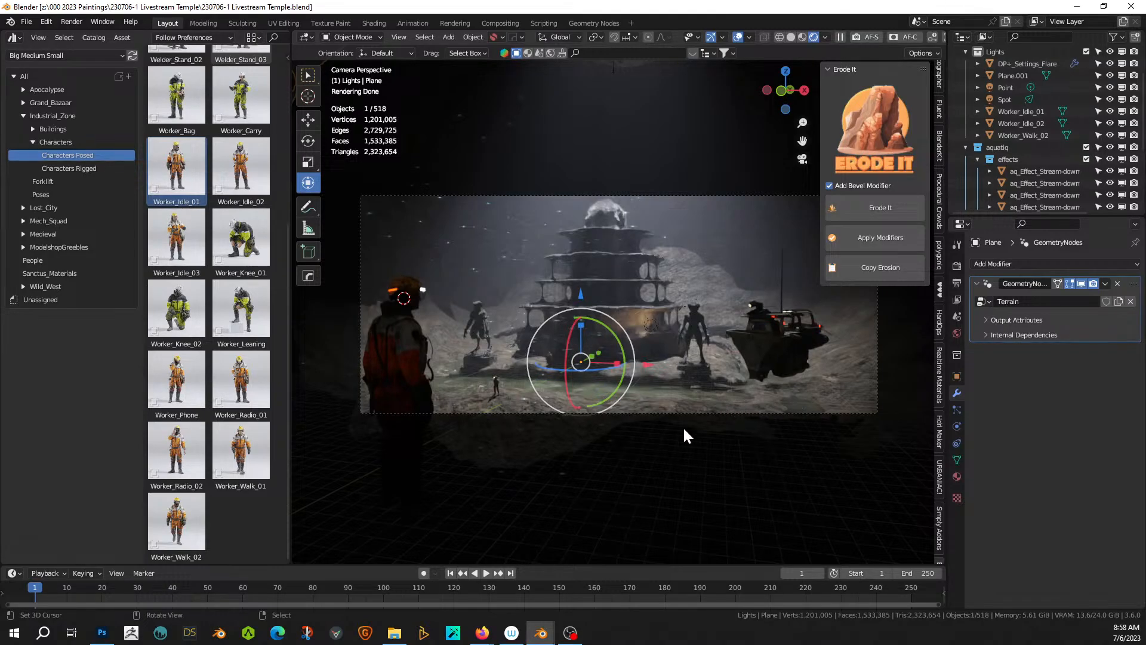
left_click(26, 22)
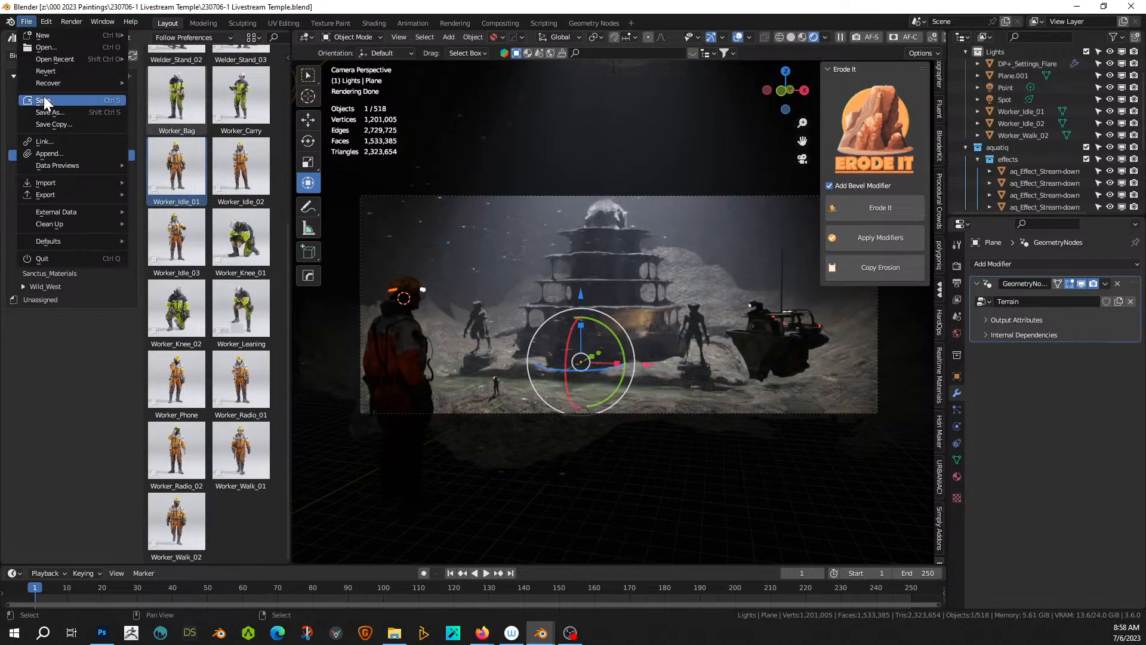
left_click(44, 99)
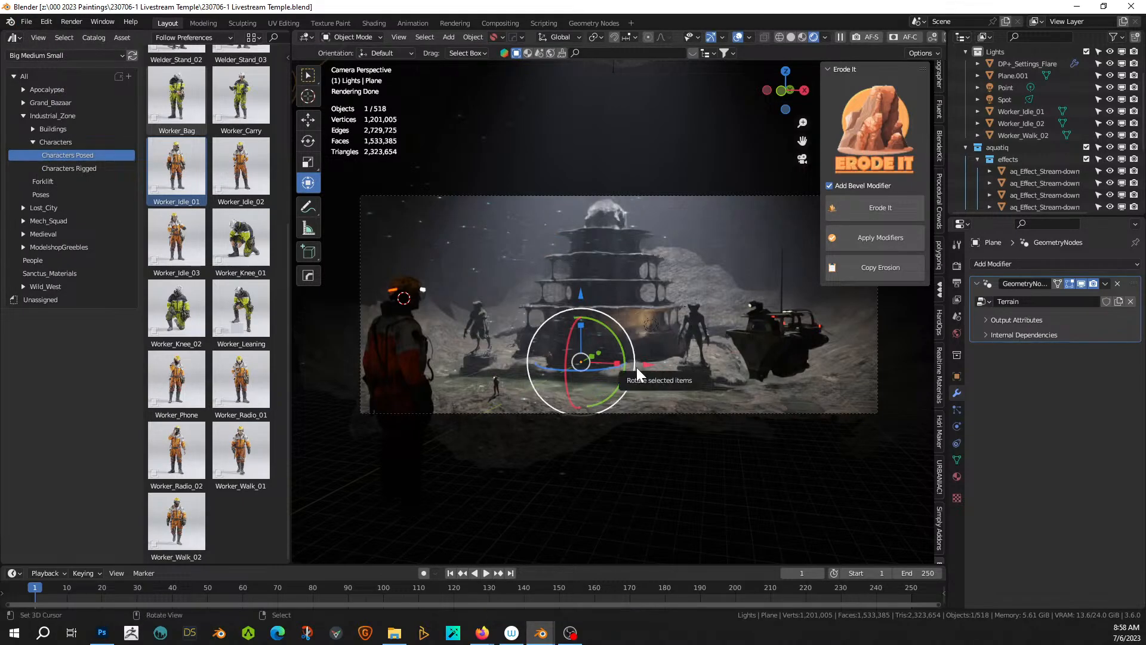
- Select the temple mesh, switch the viewport to solid shading and enter Edit Mode on it
middle_click_drag(670, 358, 721, 358)
scroll(659, 371, "down", 2)
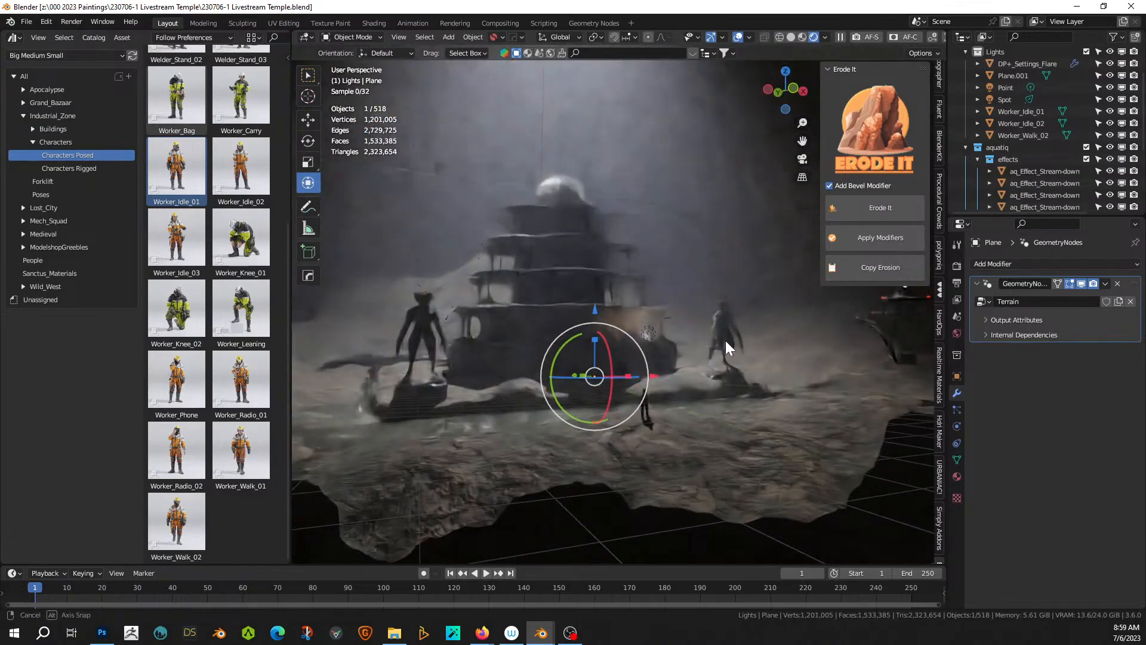
scroll(725, 340, "up", 5)
middle_click_drag(726, 341, 827, 387)
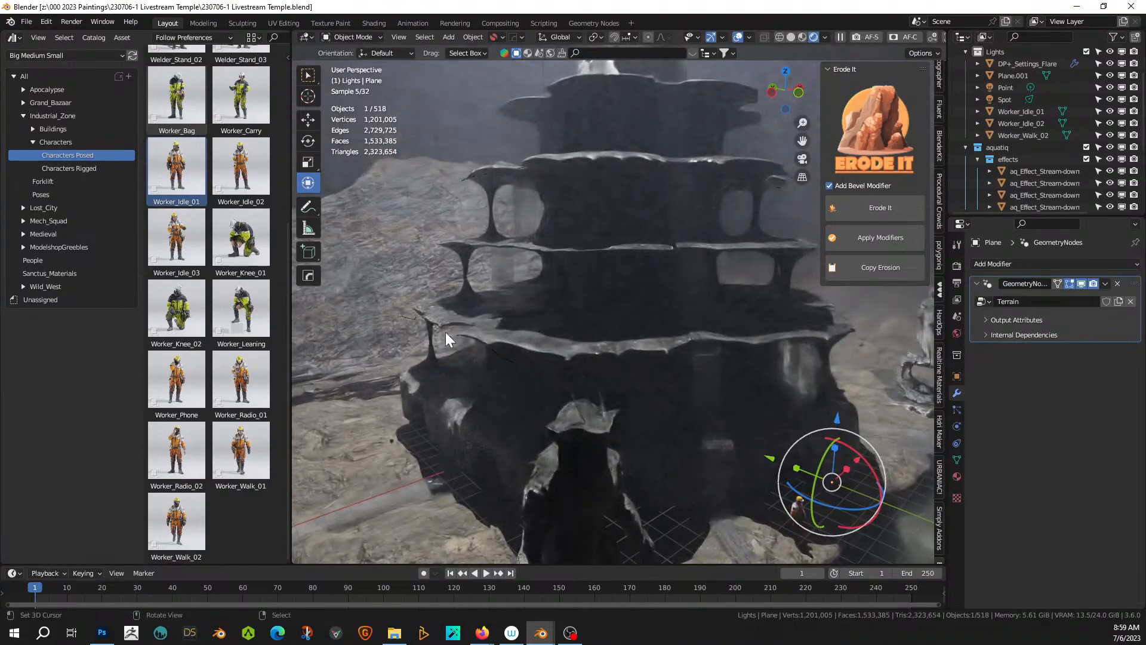
left_click(401, 319)
scroll(437, 325, "up", 2)
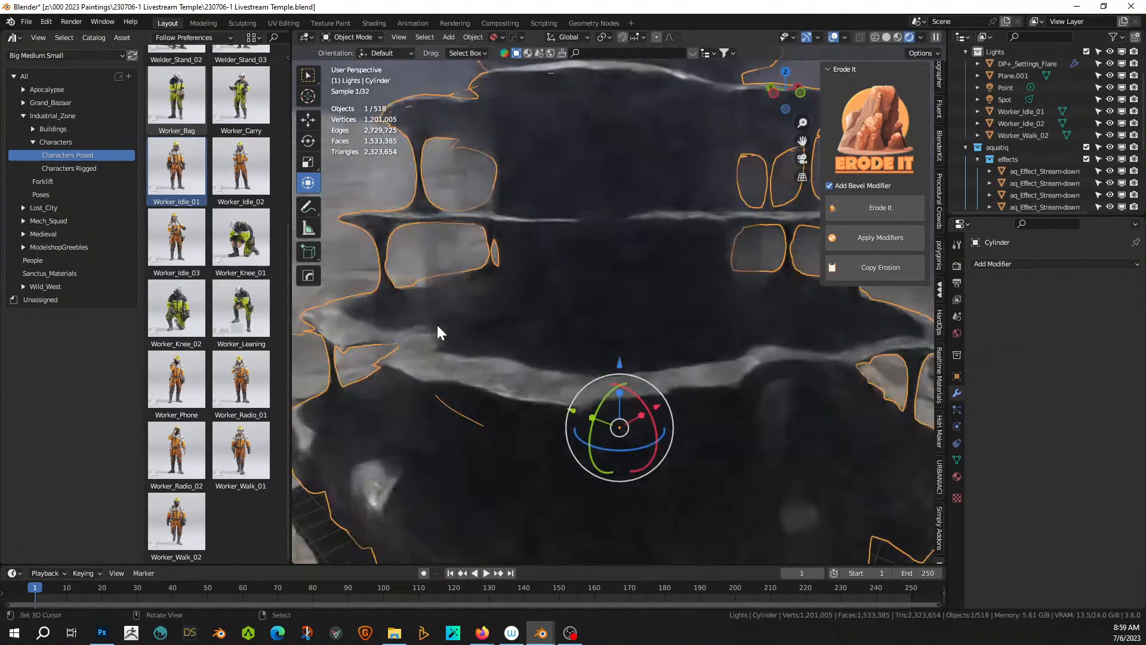
middle_click_drag(437, 324, 574, 341, "shift")
scroll(573, 343, "up", 1)
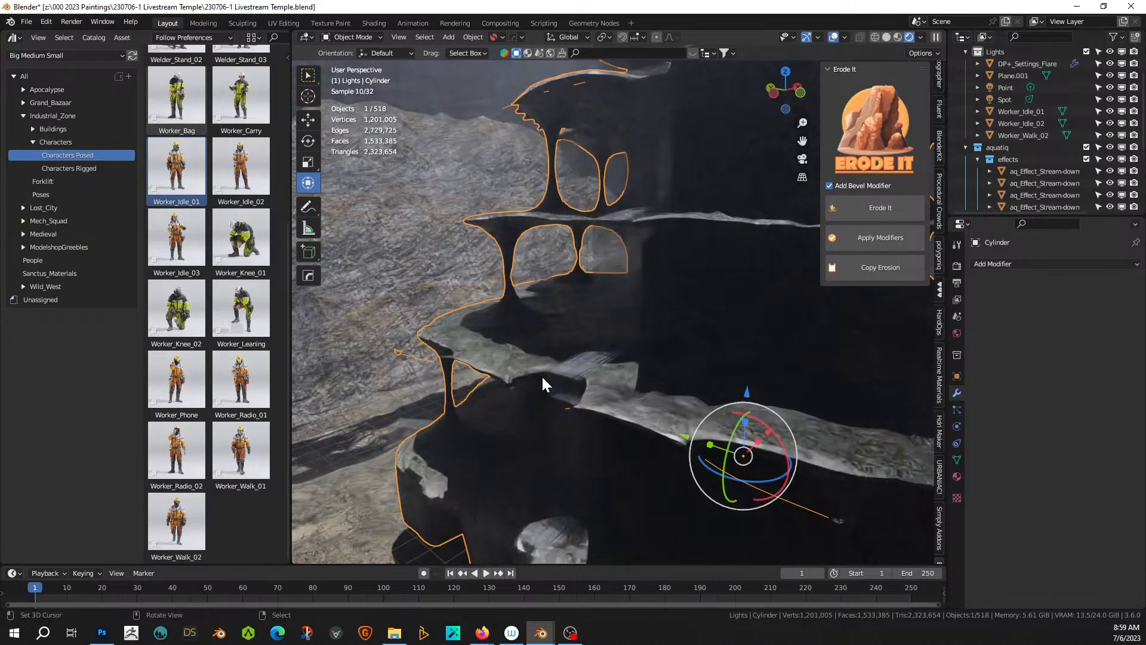
left_click(885, 38)
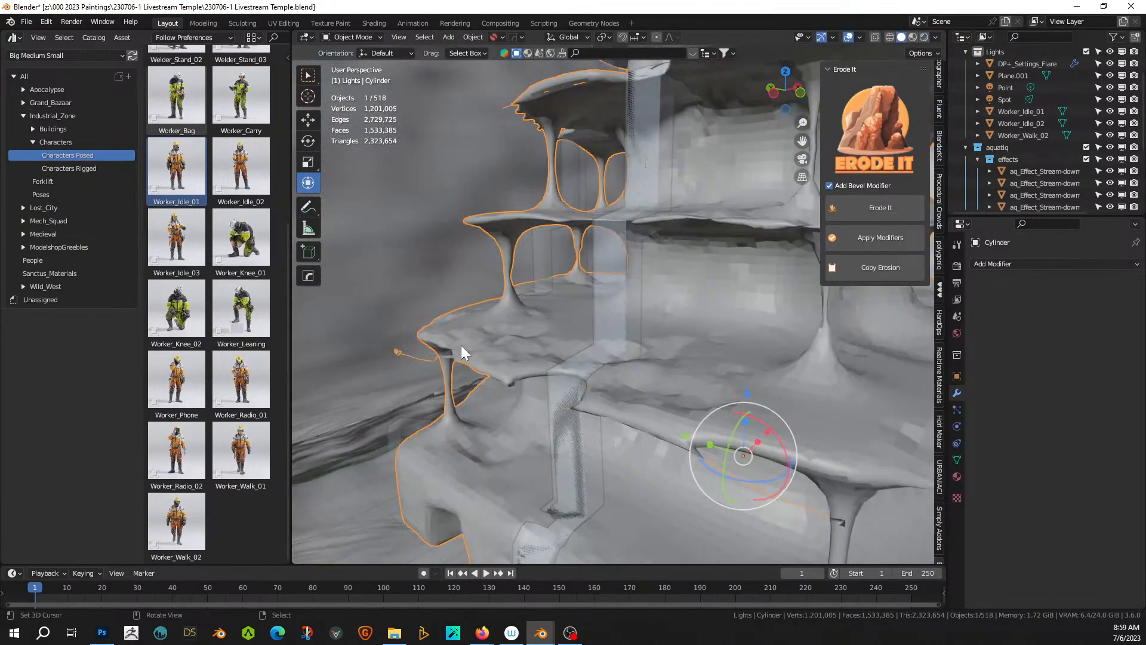
key("Tab")
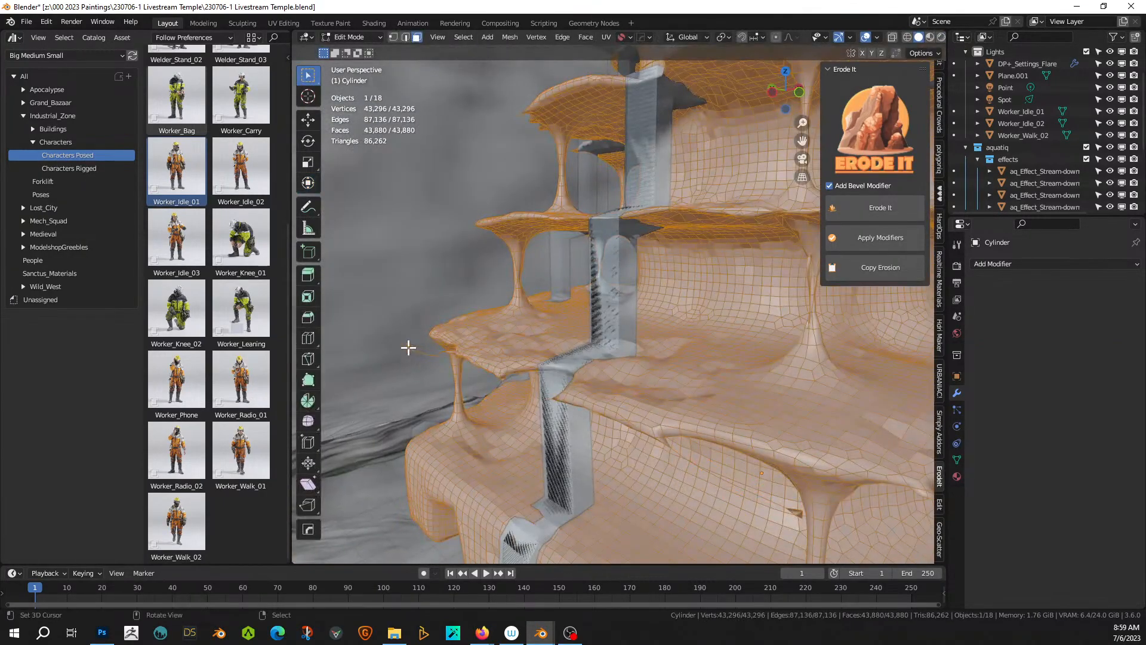
- Select the small floating fragment beside the temple's lower ledge with its linked geometry and delete it
left_click(408, 347)
key("KP_Decimal")
middle_click_drag(481, 361, 556, 362)
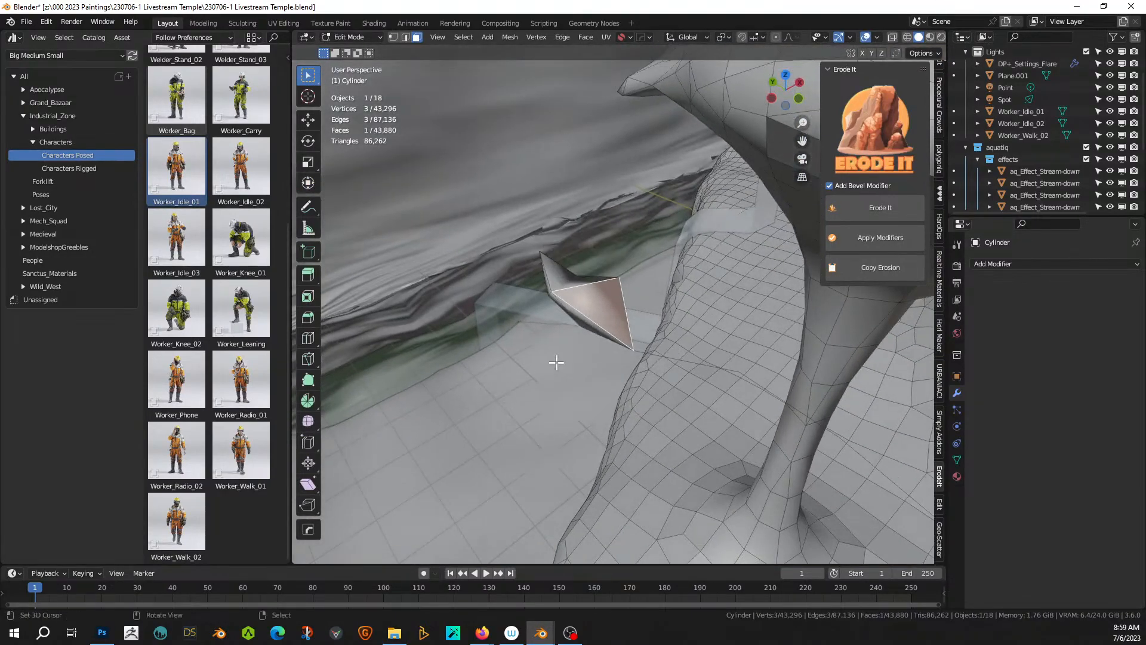
key("l")
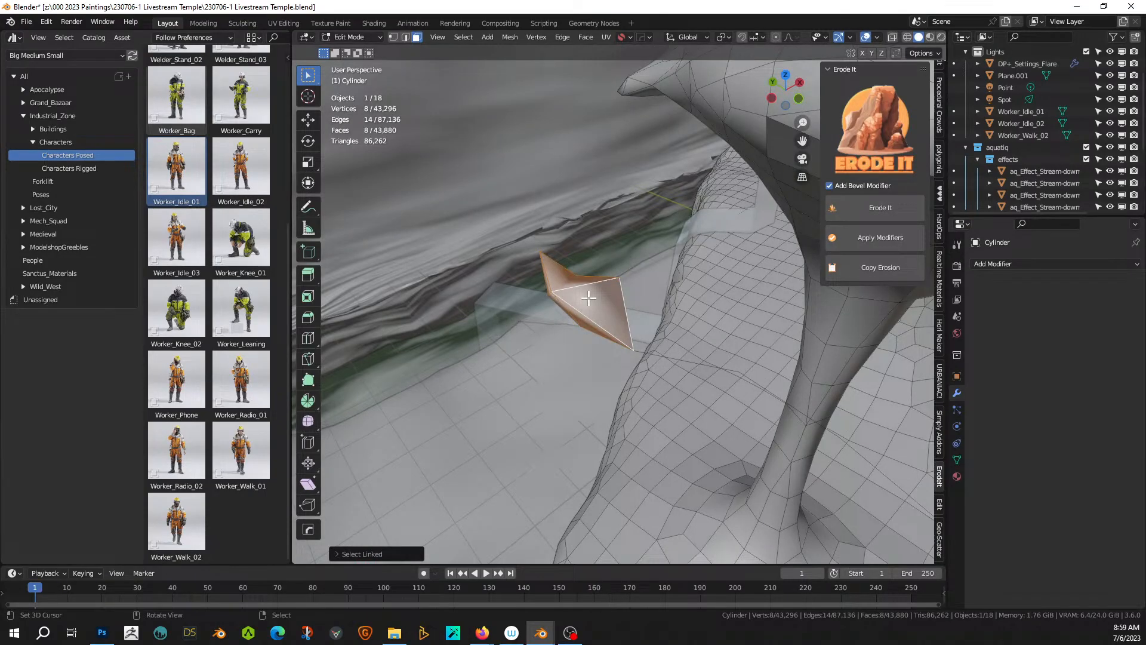
key("x")
left_click(577, 273)
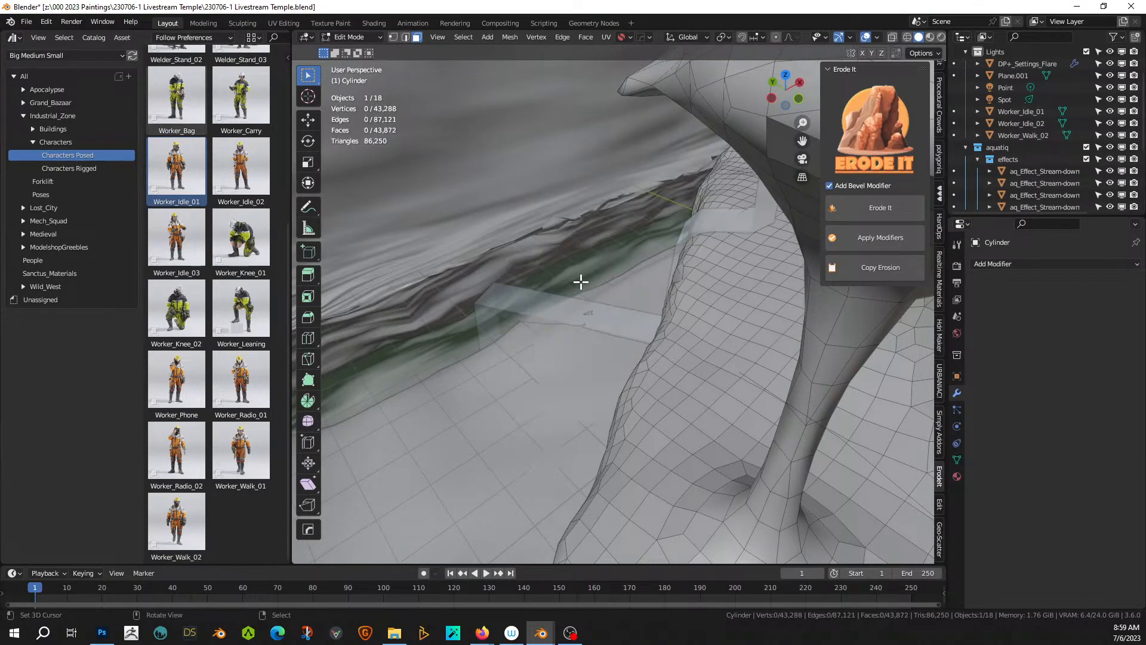
- In vertex select mode, pick a stray vertex beside the temple ledge, grow the selection and dissolve those vertices
middle_click_drag(580, 282, 711, 310)
left_click(710, 309)
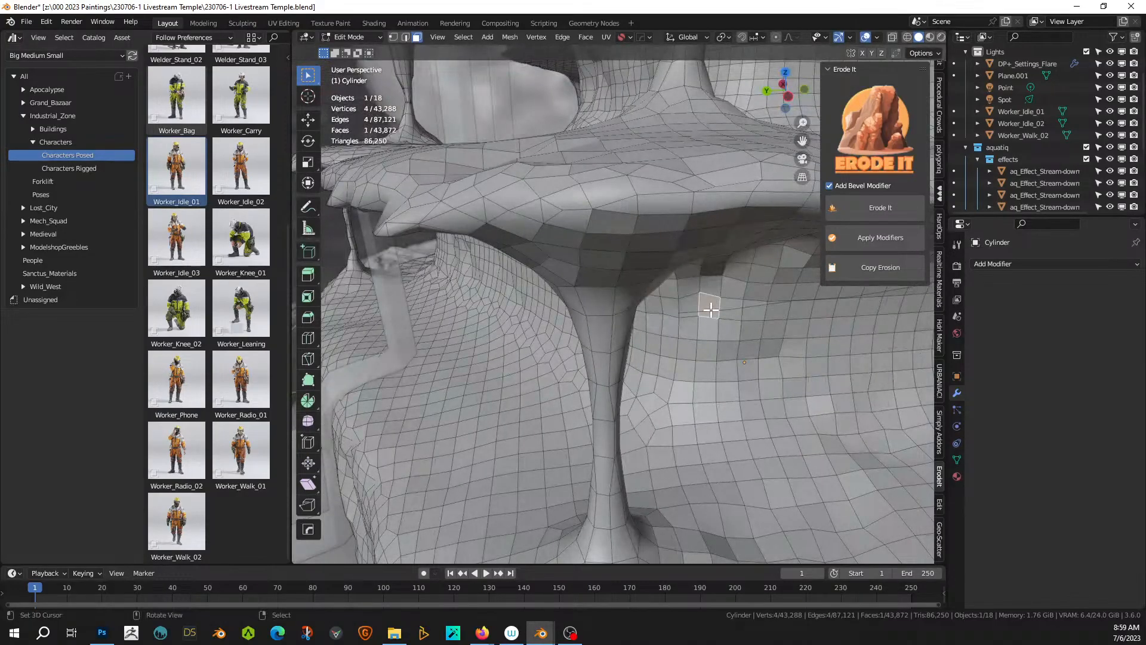
key("1")
left_click(704, 308)
middle_click_drag(714, 313, 597, 317)
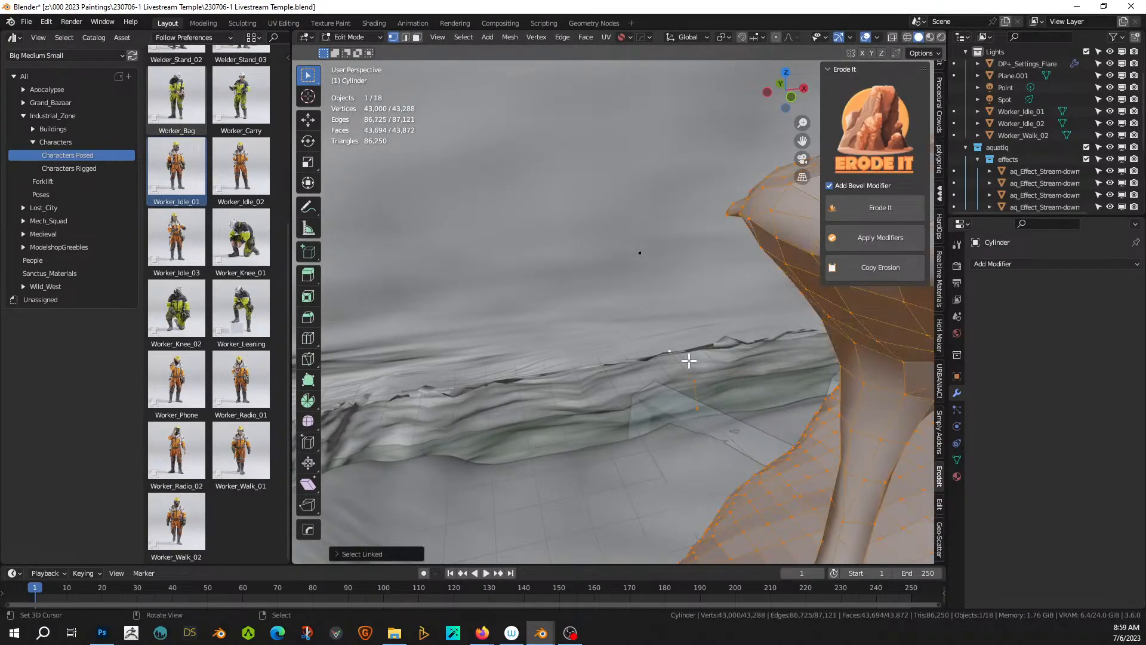
middle_click_drag(689, 360, 674, 340)
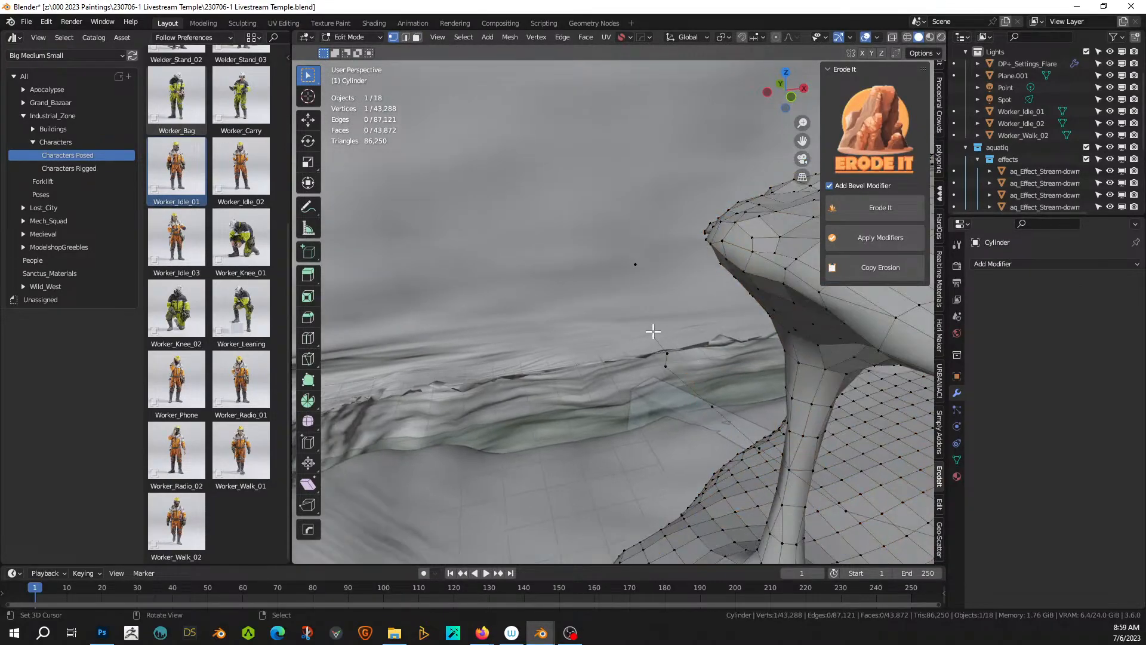
key("ctrl+KP_Add")
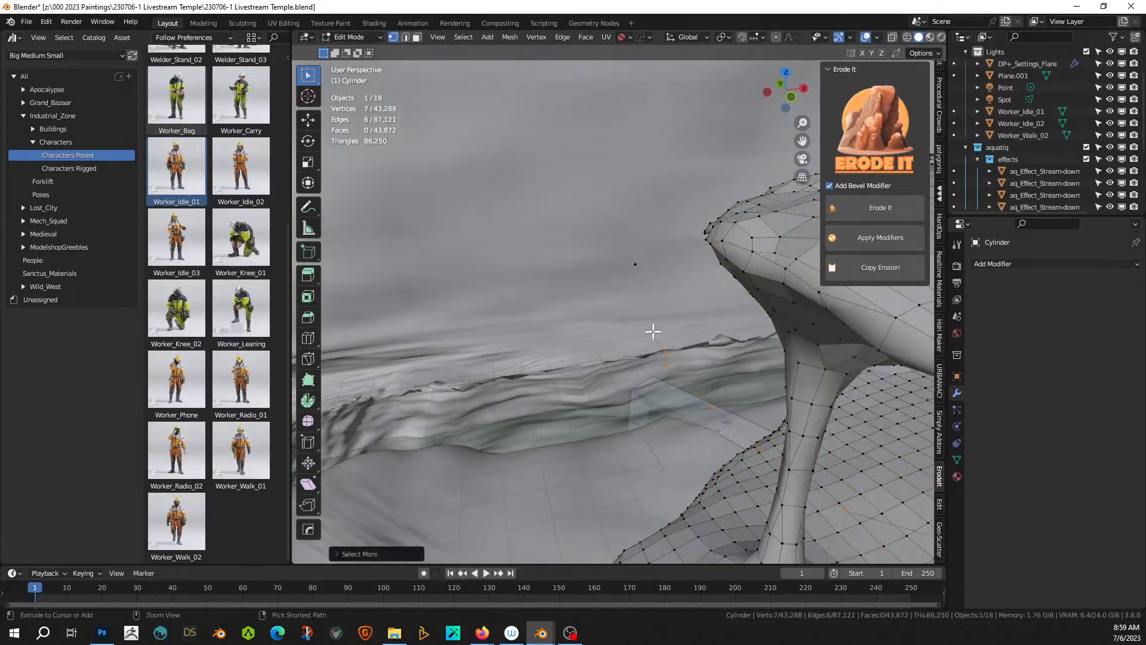
scroll(646, 323, "down", 3)
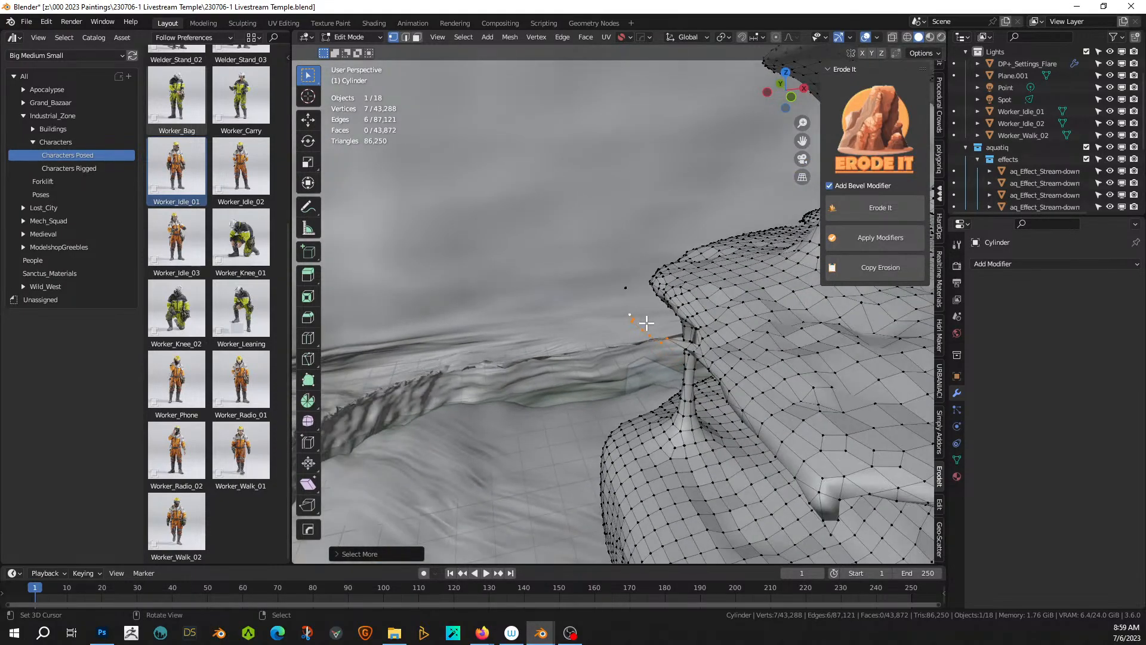
key("x")
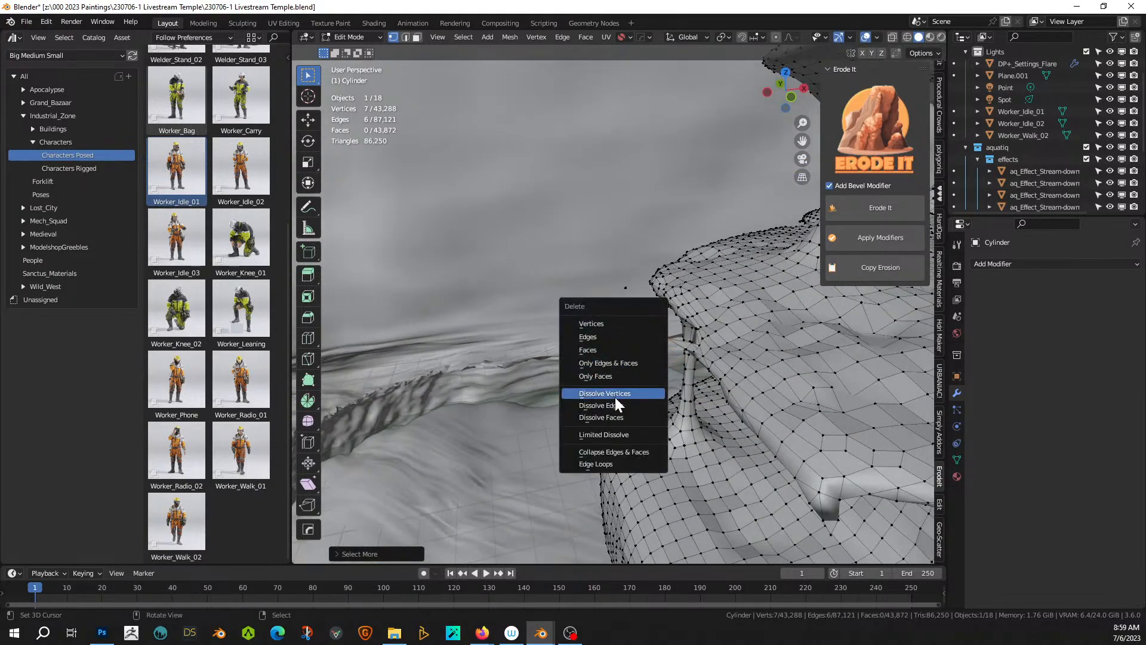
left_click(615, 395)
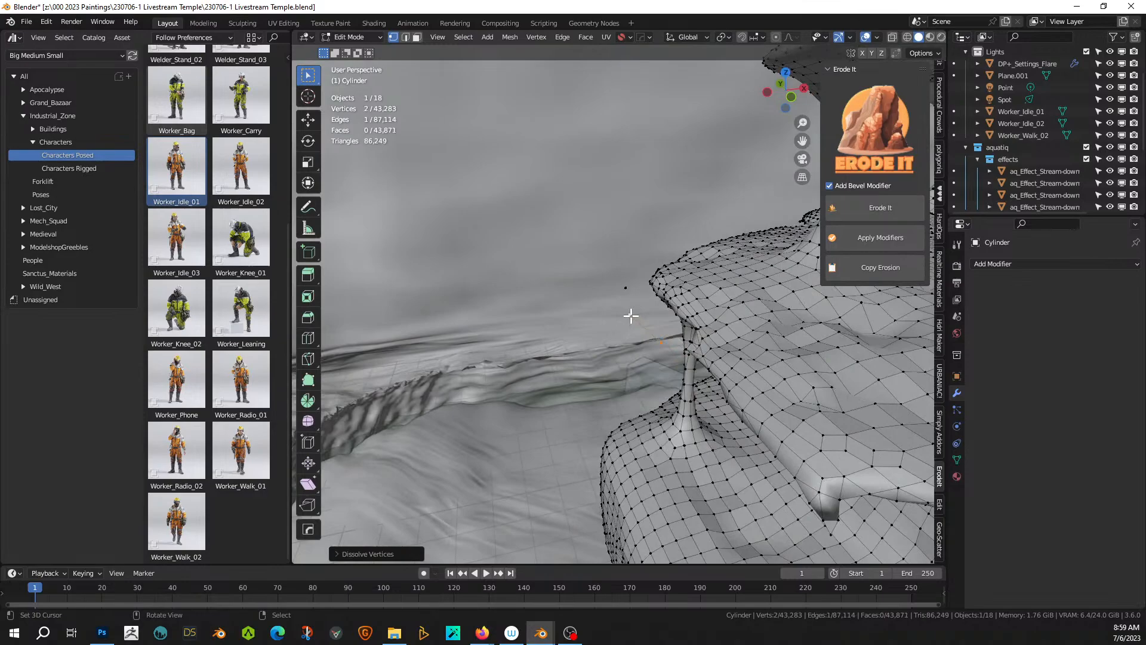
- Delete the two vertices left from the dissolved chain and another stray vertex near the ledge
mouse_move(631, 316)
middle_mouse_down()
mouse_move(635, 302)
mouse_move(637, 315)
middle_mouse_up()
key("x")
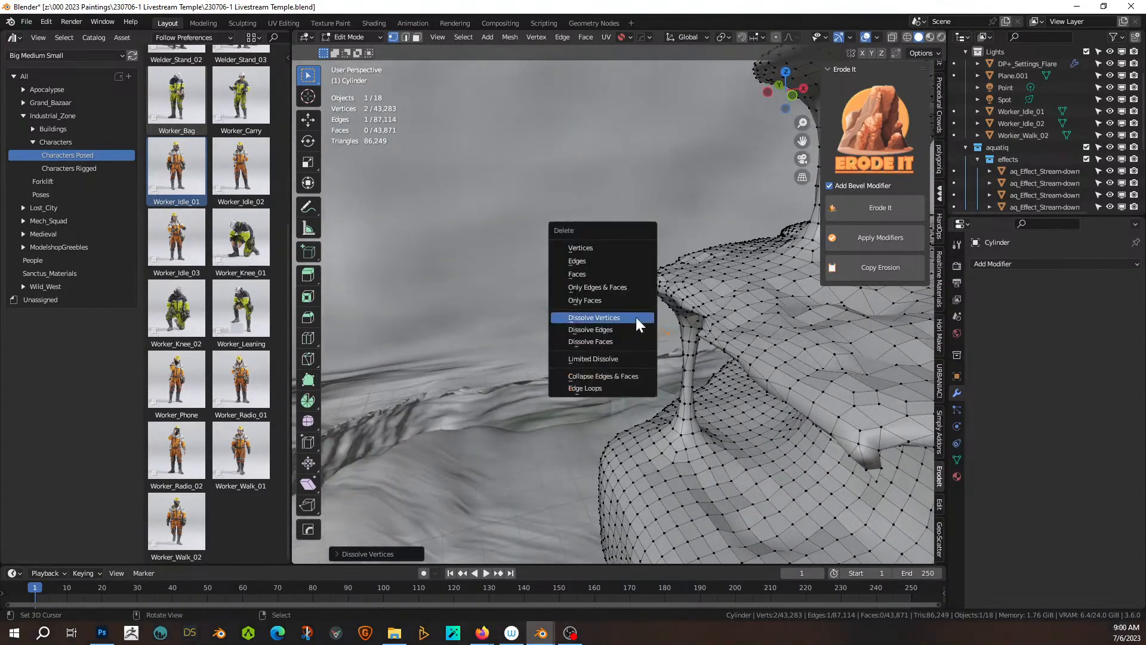
left_click(596, 247)
key("x")
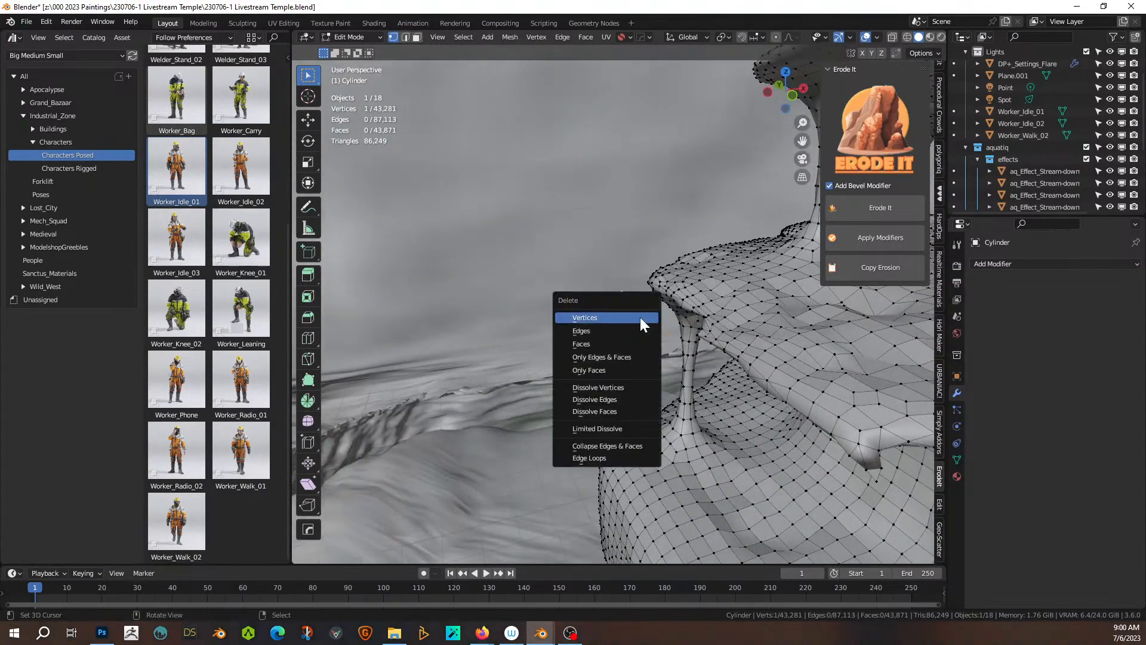
left_click(640, 318)
- Delete the loose vertex floating just off the tip of the temple ledge and re-enter Edit Mode
middle_click_drag(640, 317, 642, 323)
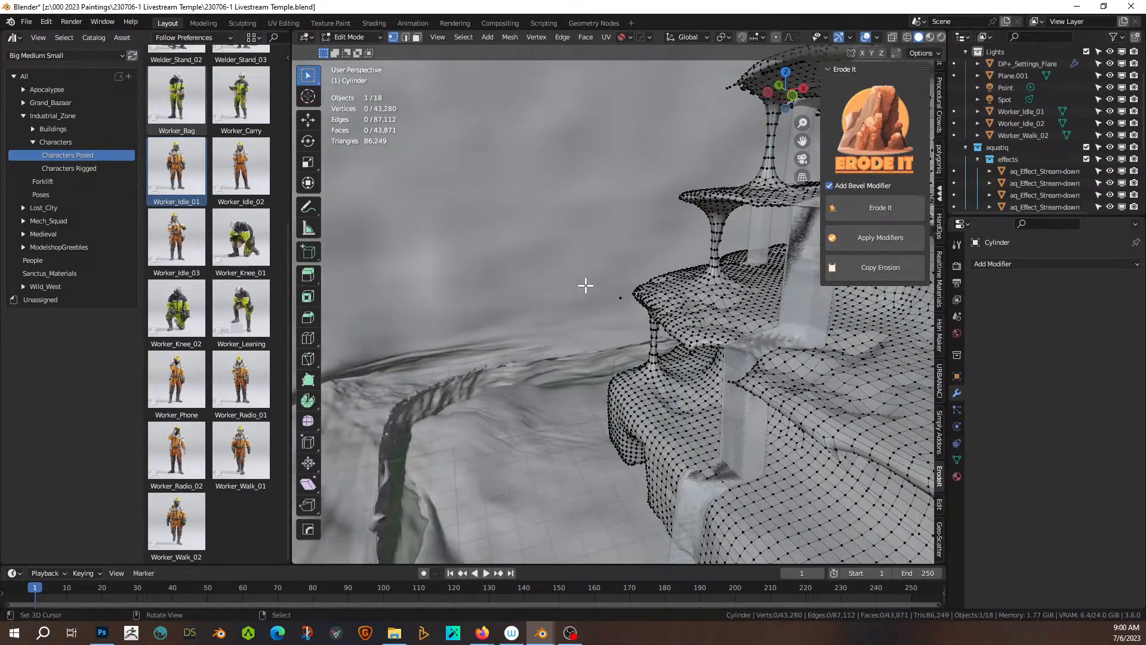
left_click(621, 298)
key("x")
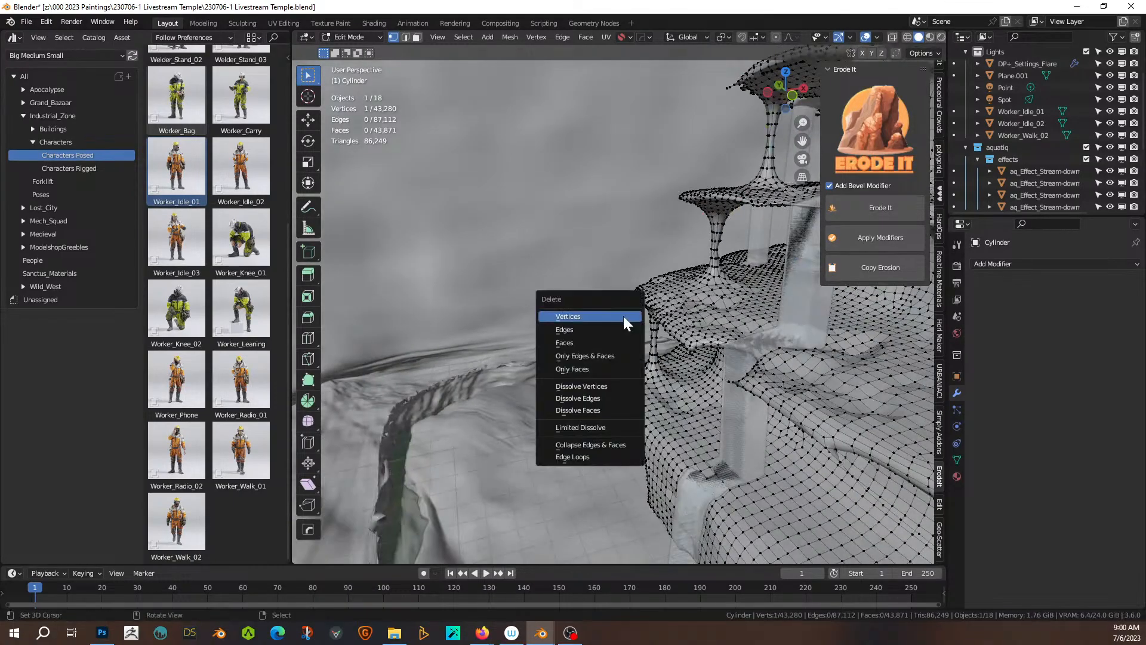
left_click(623, 317)
key("Tab")
key("Tab")
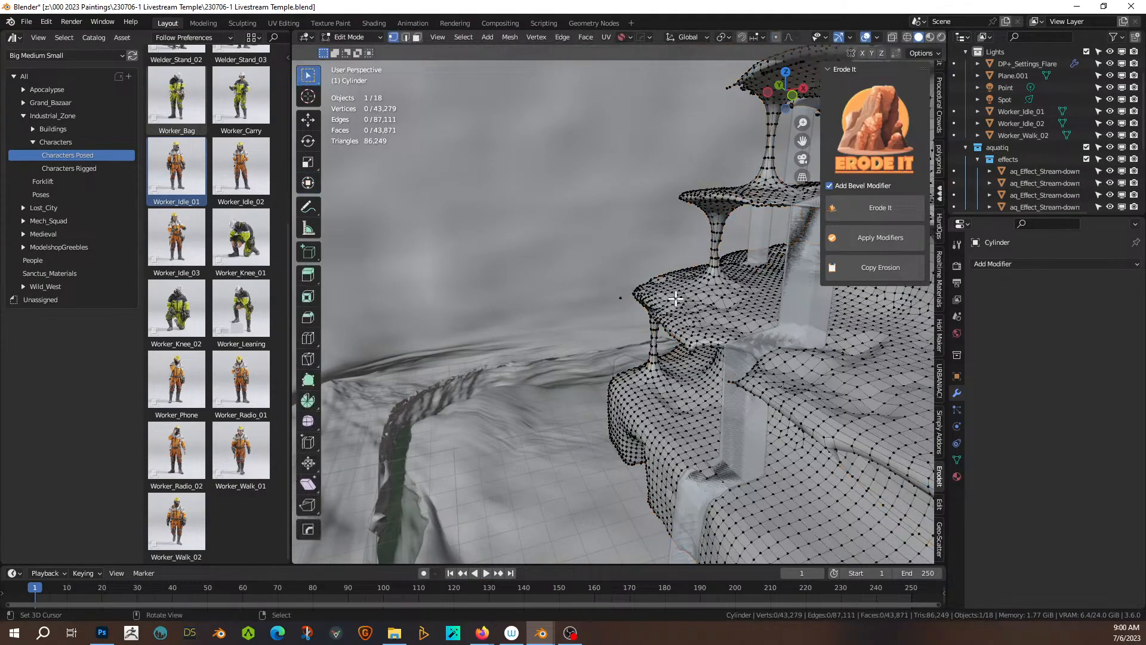
key("3")
left_click(676, 298)
key("ctrl+l")
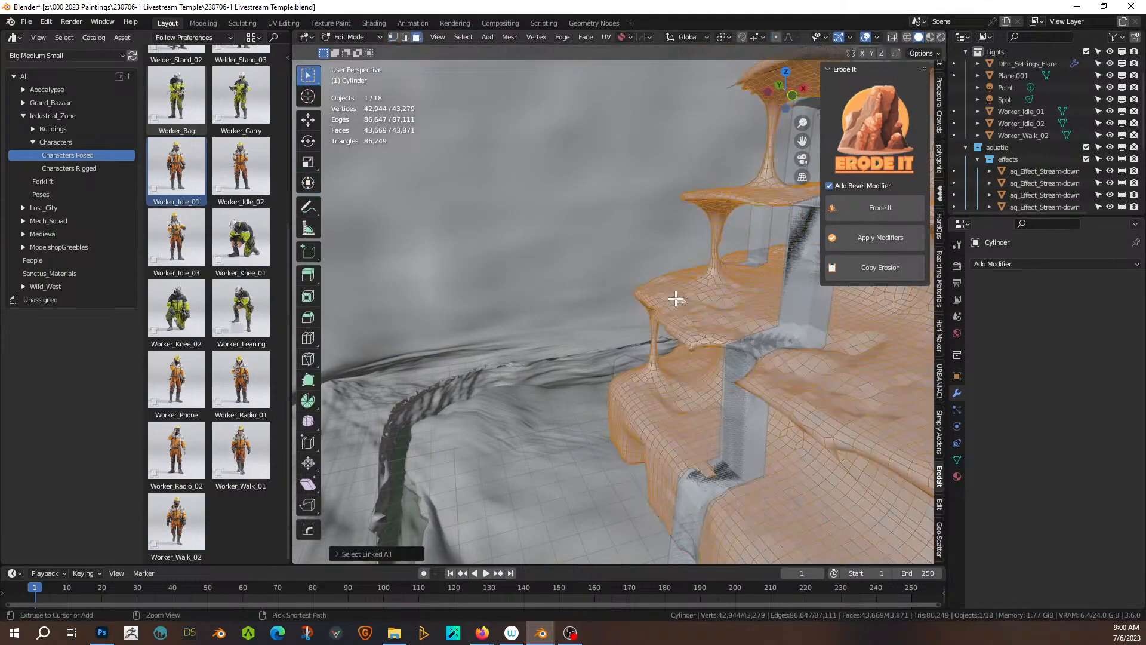
key("ctrl+i")
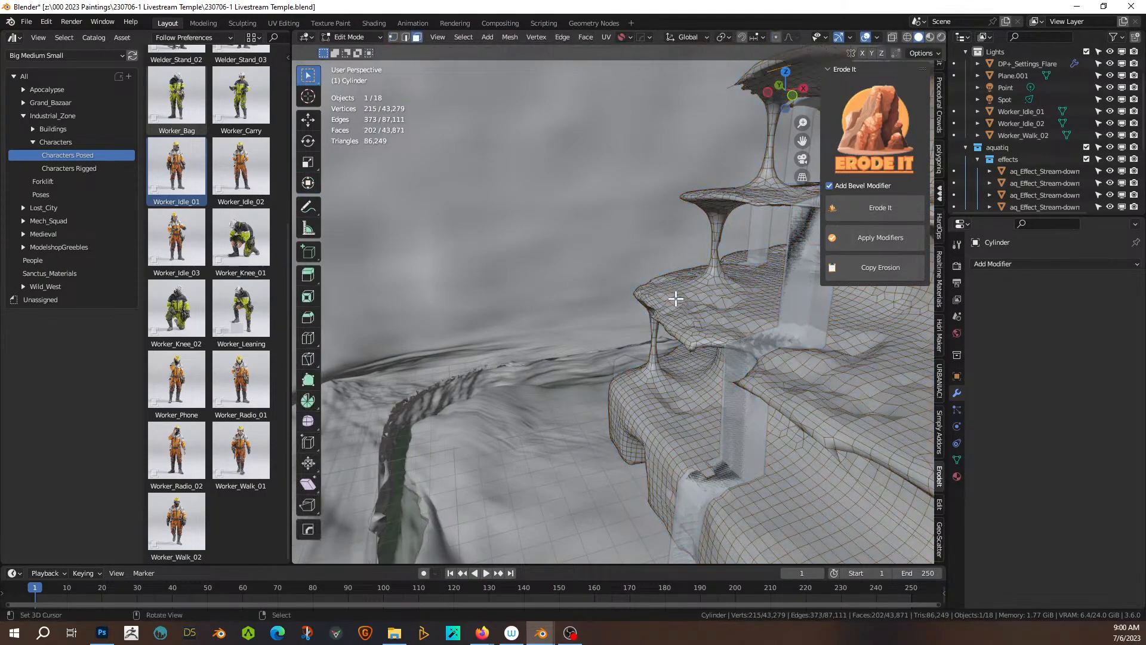
key("x")
key("Escape")
- In vertex mode, select everything linked to the main temple body, invert the selection and delete the loose vertices
key("1")
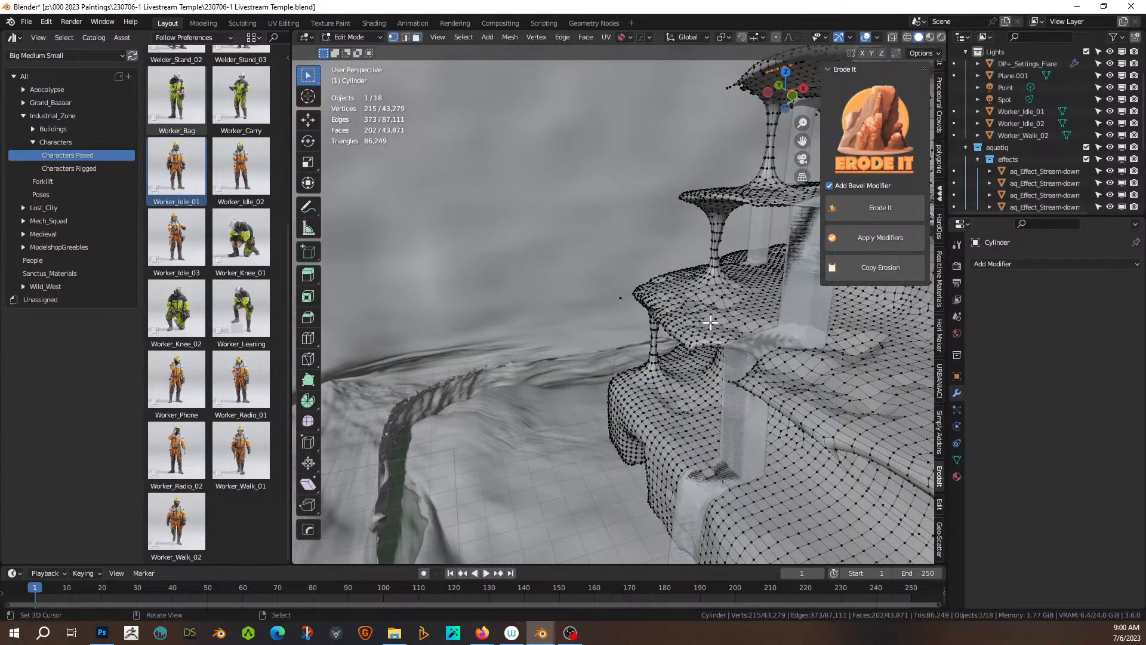
left_click(683, 305)
key("ctrl+l")
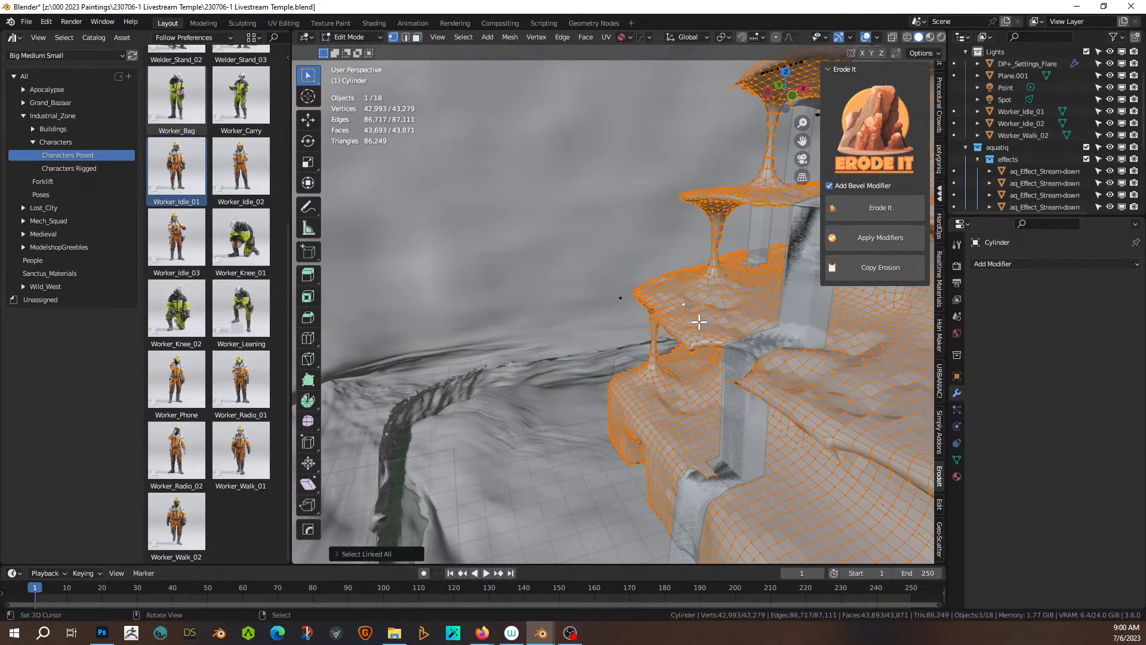
key("ctrl+i")
key("x")
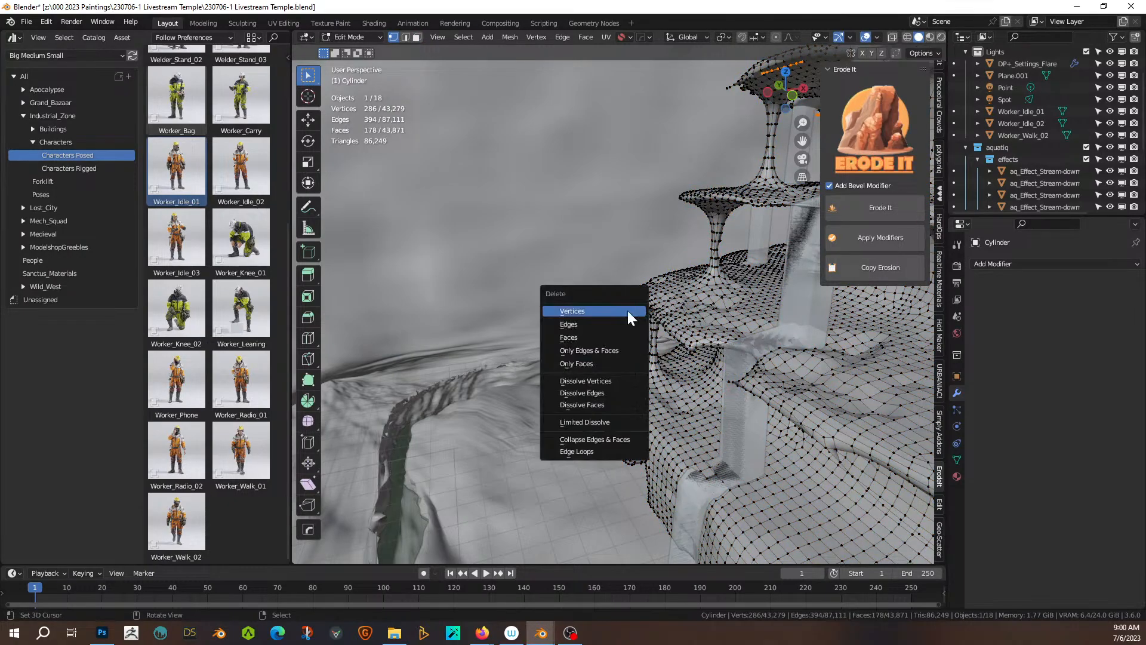
left_click(607, 310)
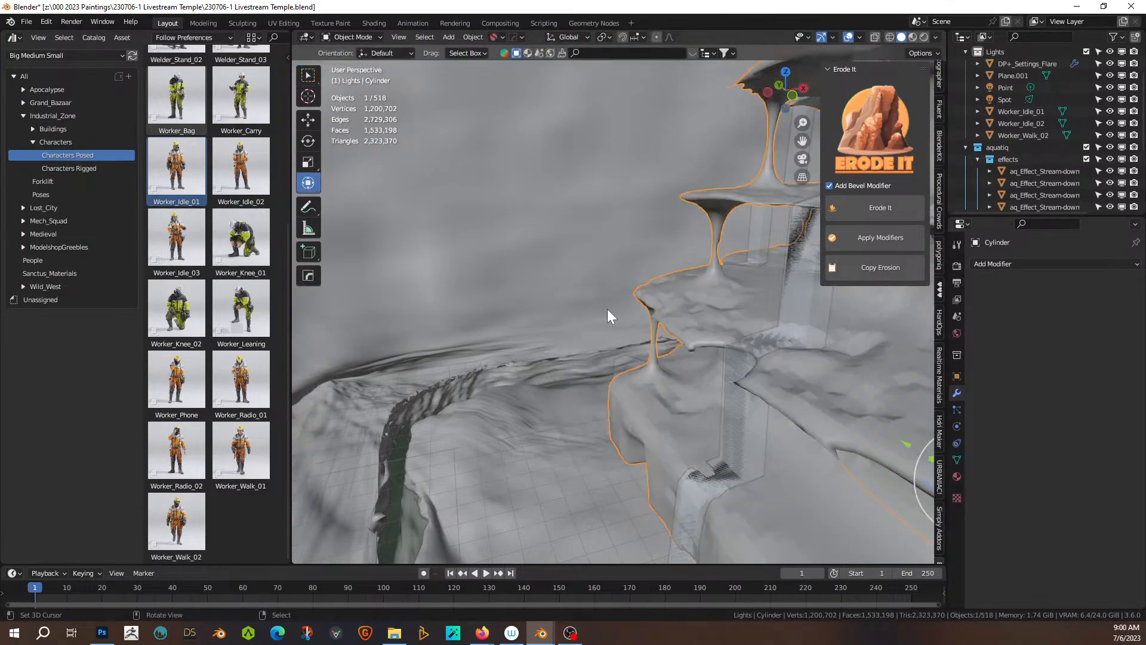
- Leave Edit Mode, return to the camera view and save the file
key("Tab")
key("KP_0")
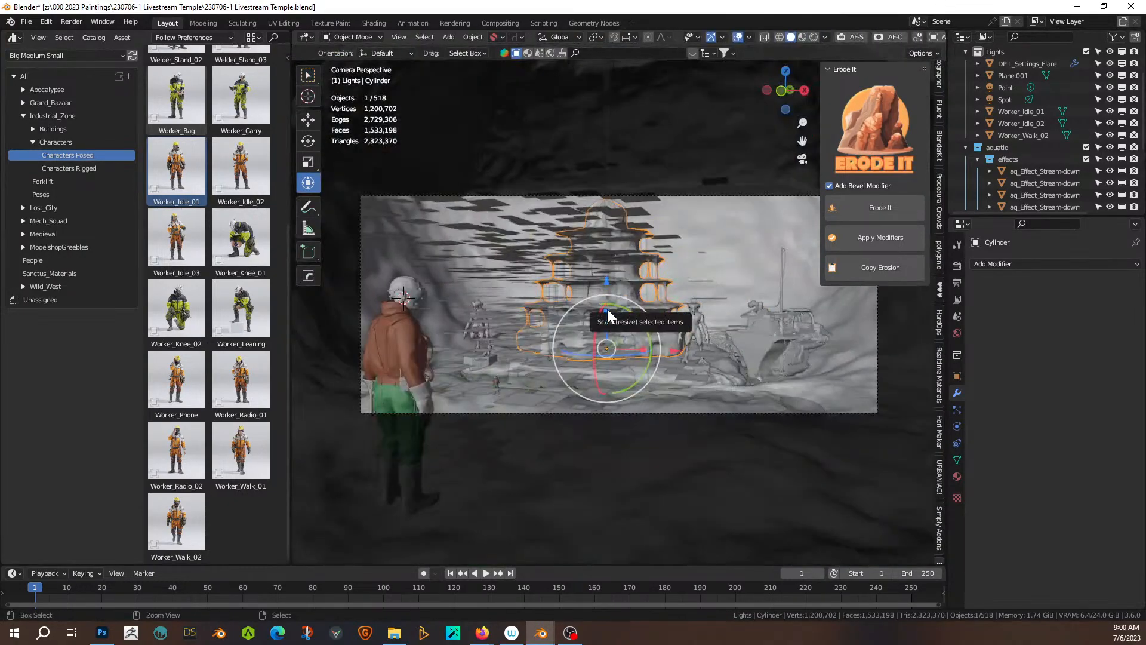
key("ctrl+s")
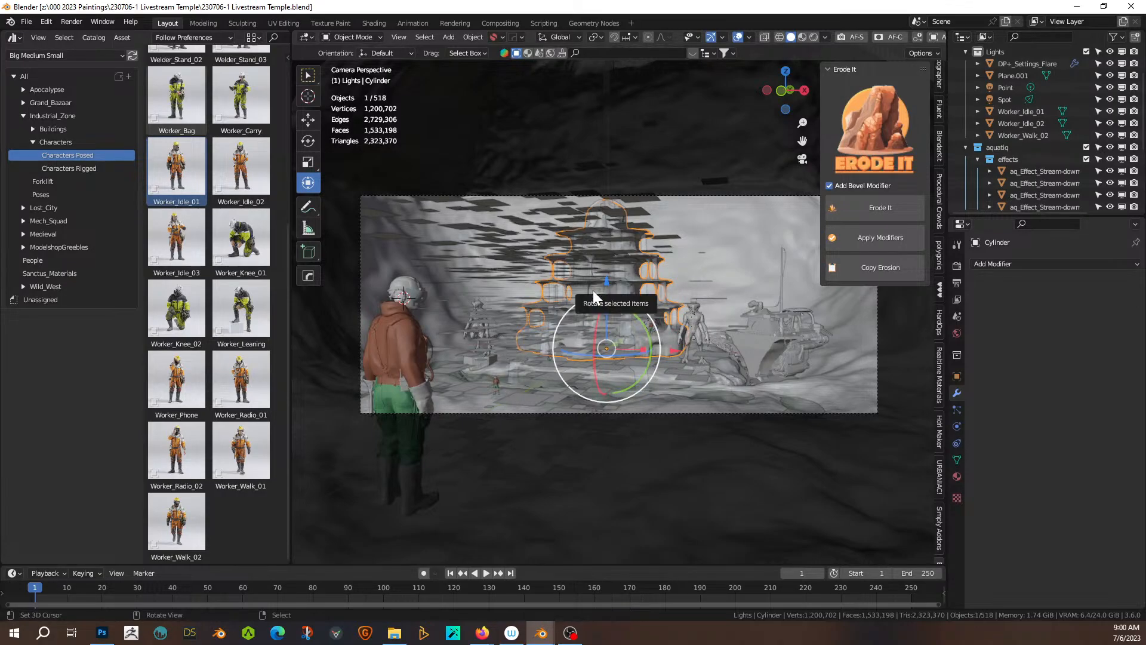
- In face select mode, pick the stray face hanging off the temple ledge and select everything linked to it
middle_click_drag(439, 349, 703, 276)
scroll(549, 353, "up", 5)
scroll(578, 336, "up", 4)
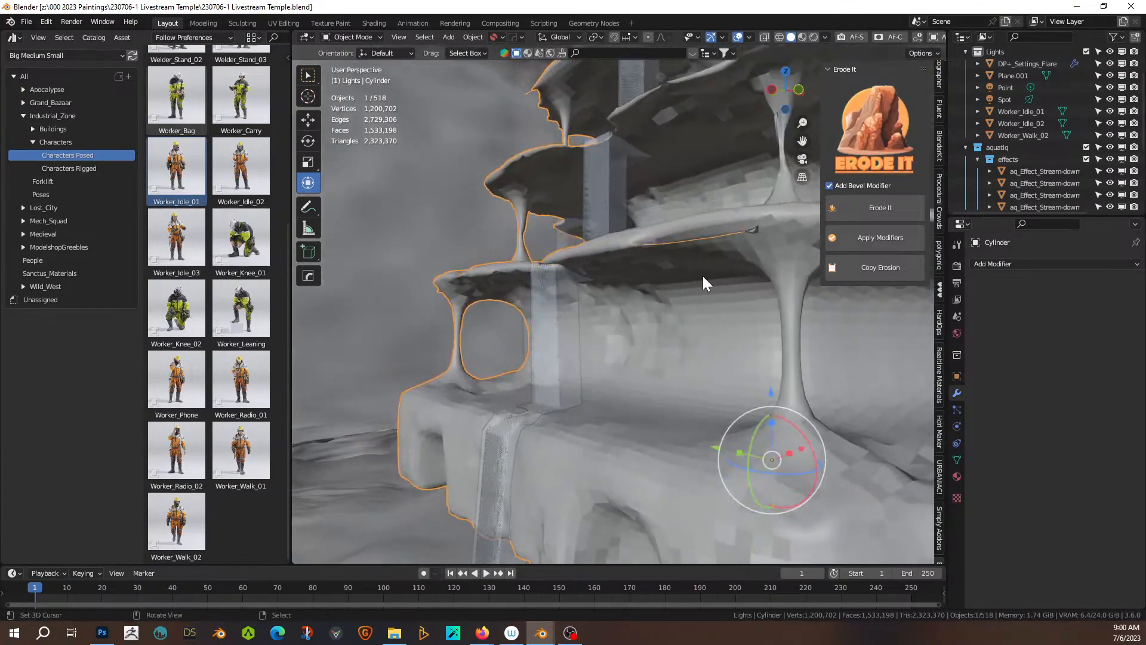
middle_click_drag(798, 314, 584, 375)
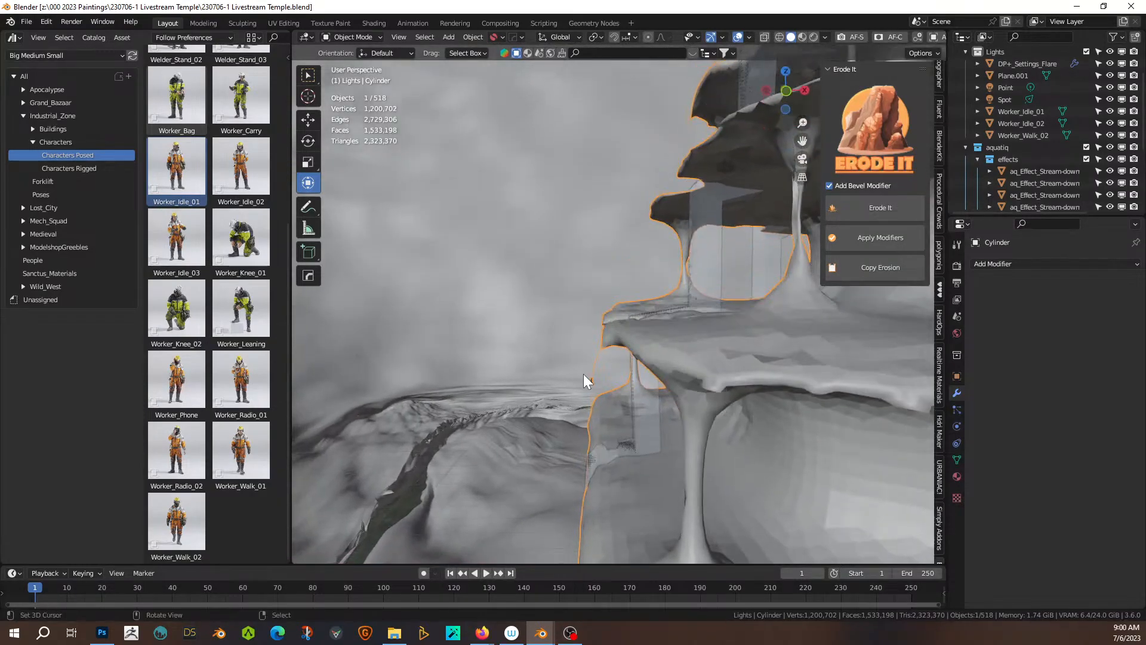
key("Tab")
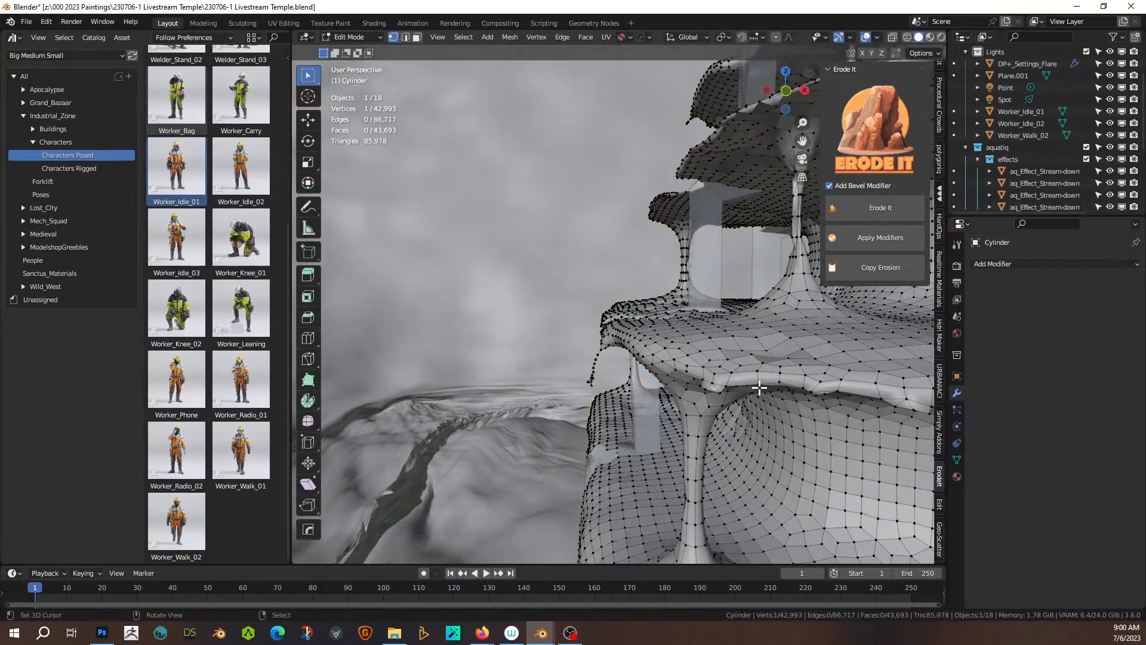
key("ctrl+l")
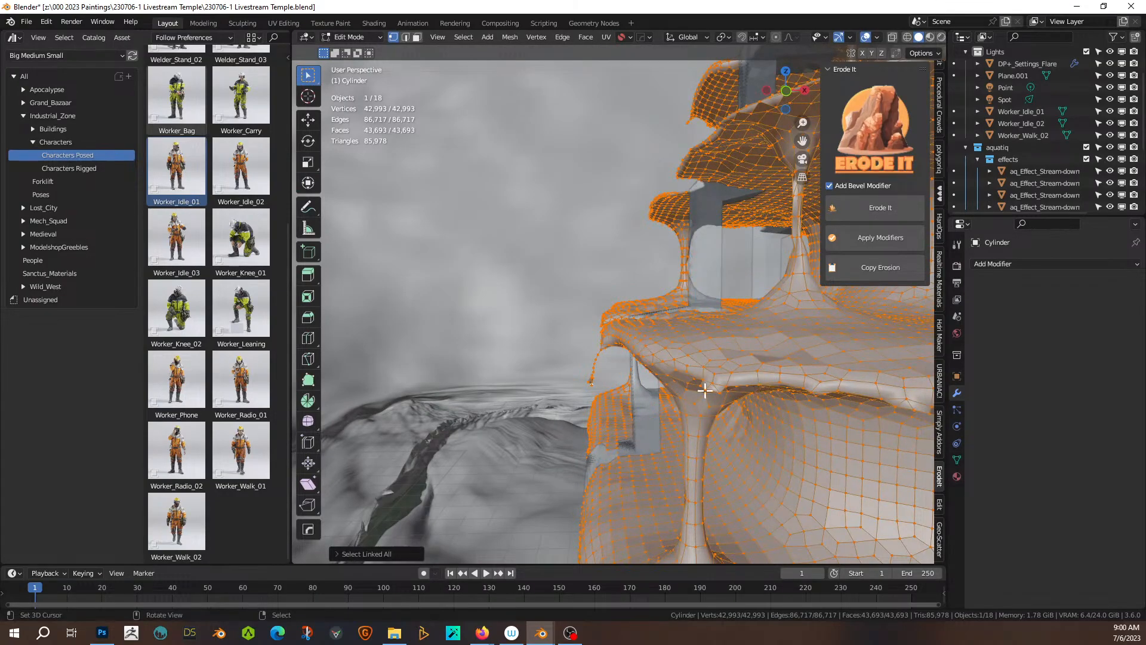
key("3")
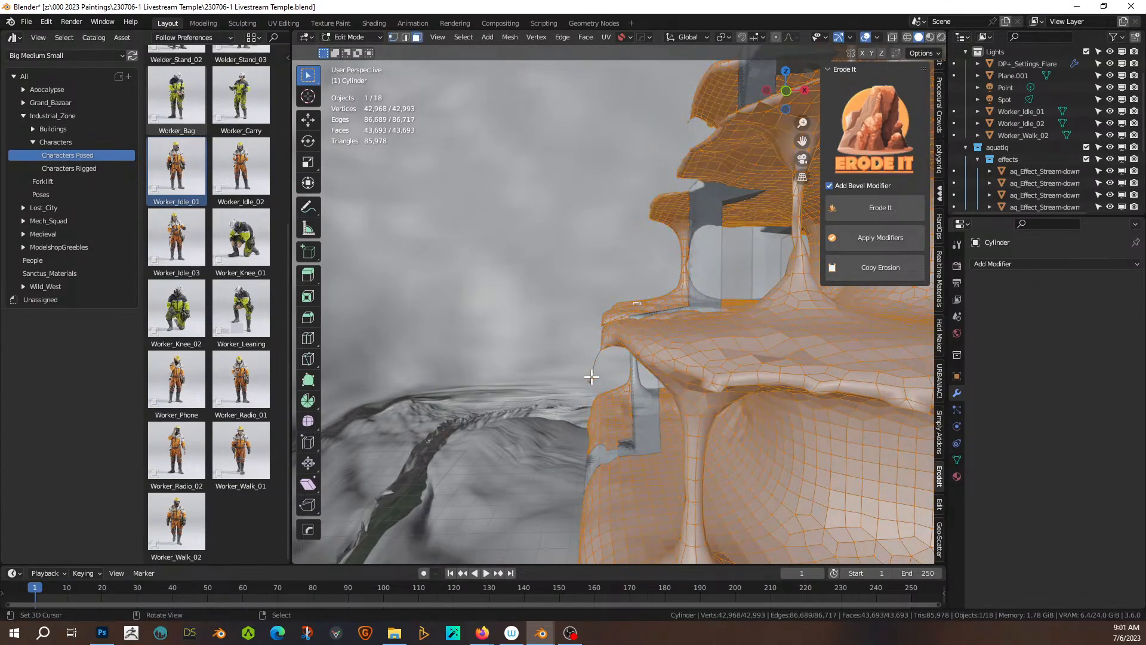
key("alt+a")
key("ctrl+l")
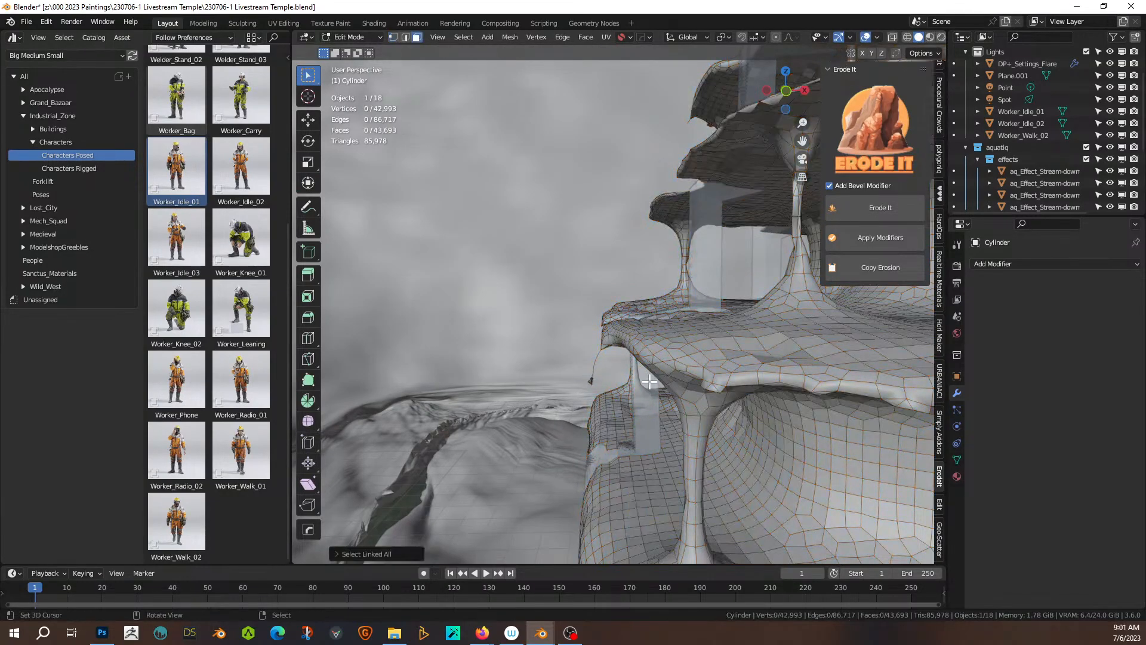
left_click(590, 381)
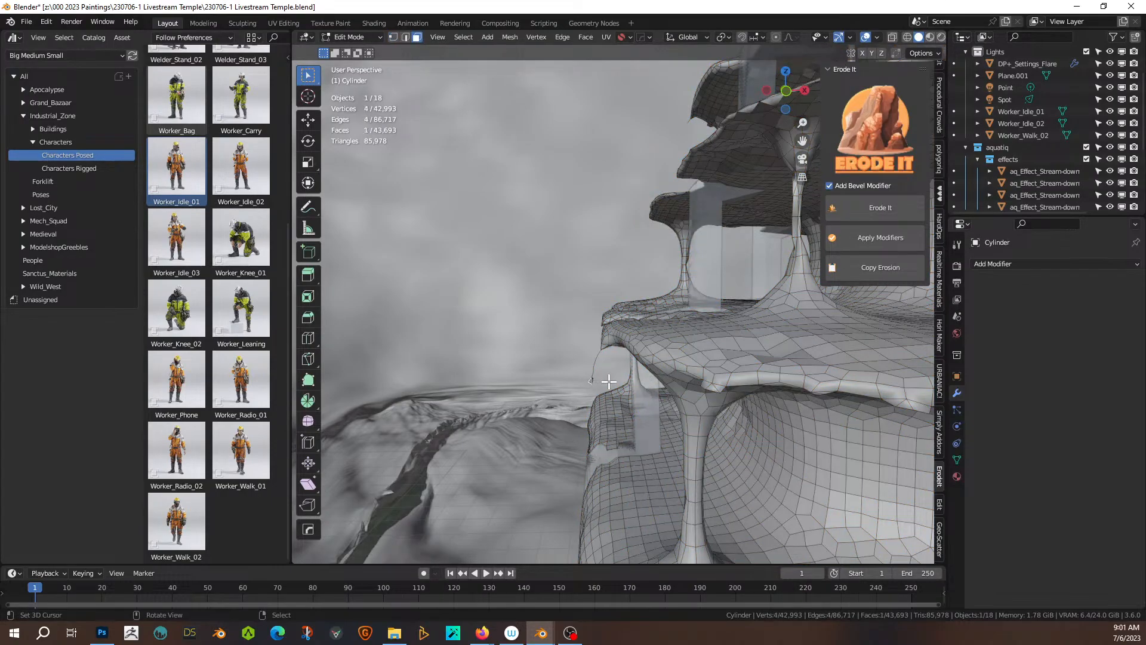
key("KP_Decimal")
key("ctrl+l")
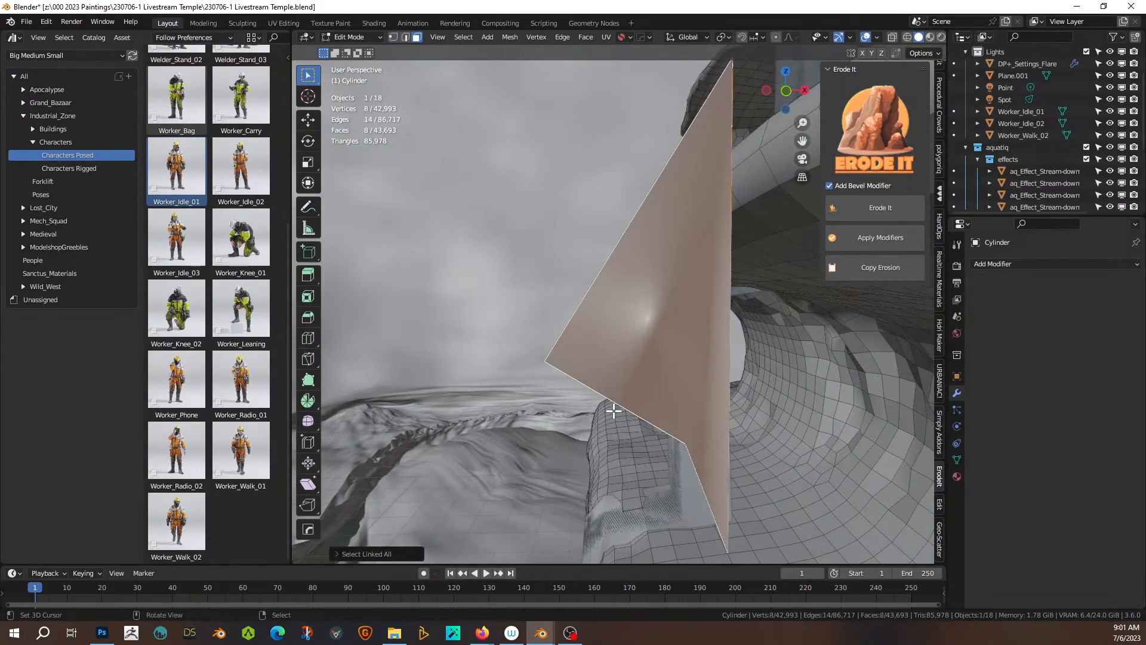
- Switch to vertex mode, grow the selection along the thin chain to the ledge and delete those vertices
key("x")
middle_click_drag(685, 397, 735, 366)
key("1")
key("ctrl+KP_Add")
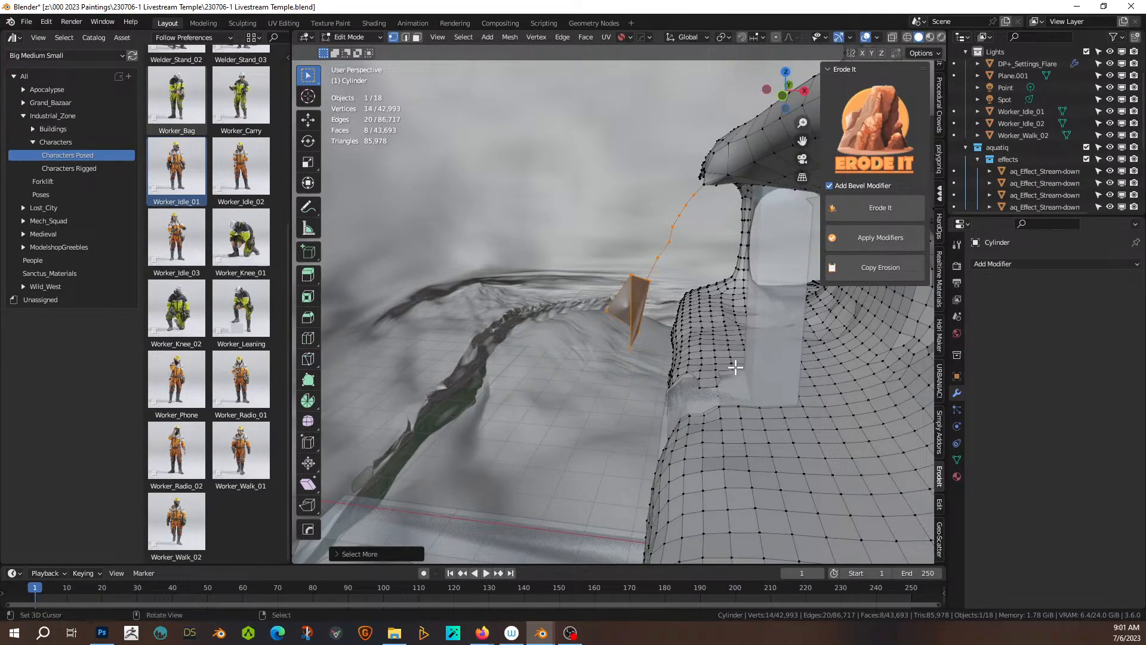
key("x")
left_click(736, 367)
- Exit editing of the cleaned temple mesh, look through the scene camera and save the project
key("Tab")
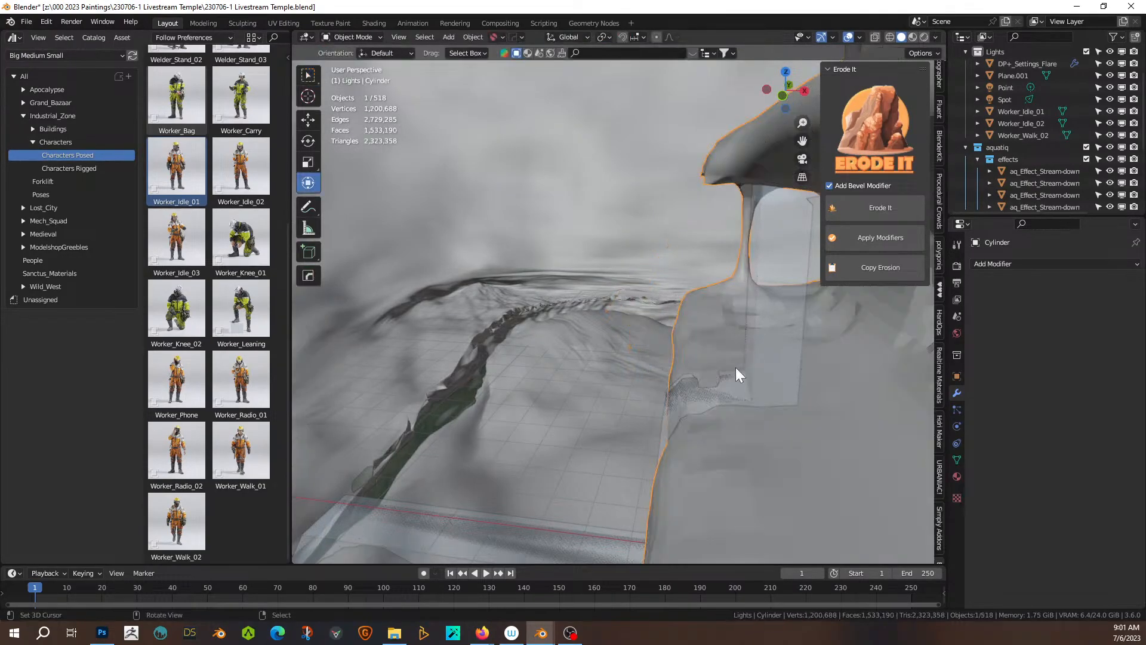
key("KP_0")
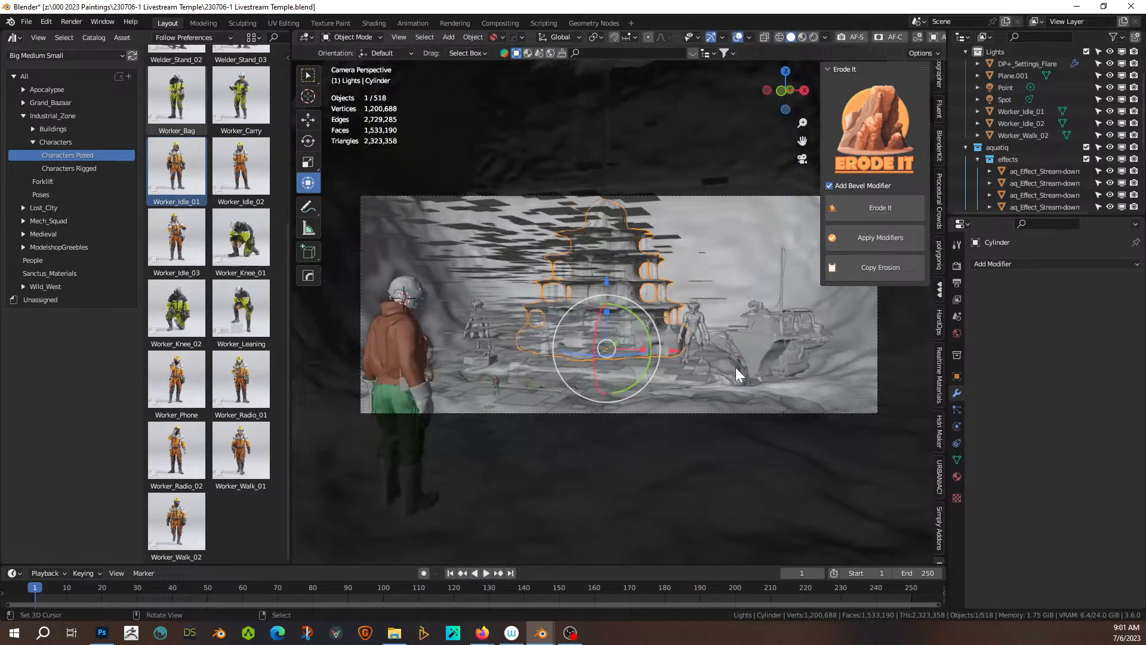
key("ctrl+s")
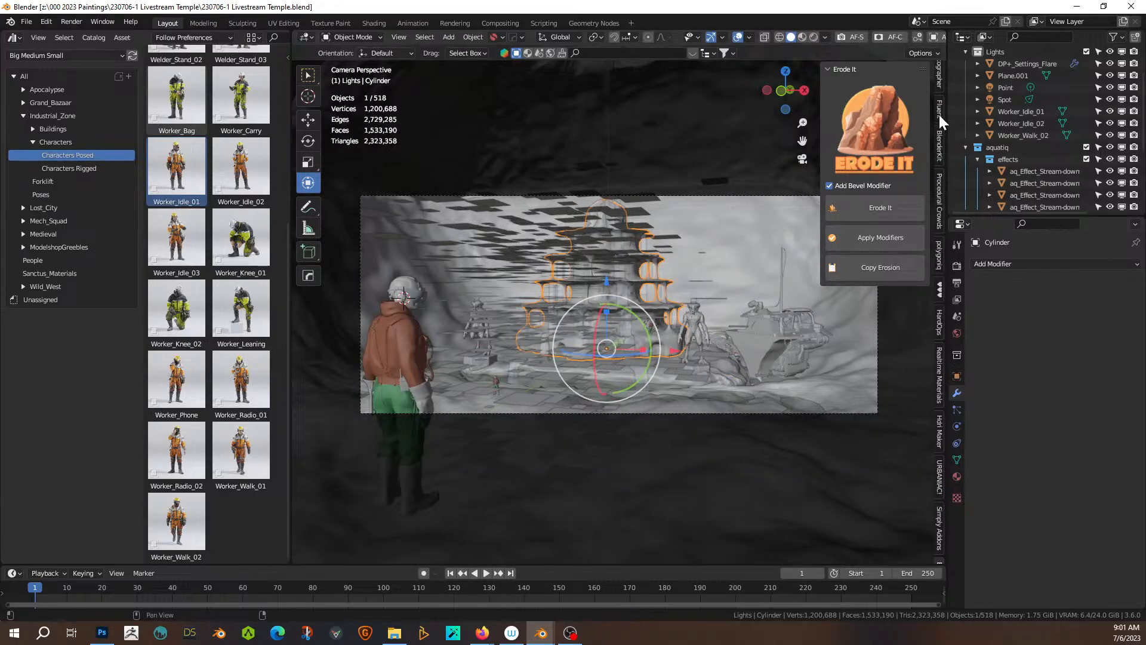
- Pick the camera's focus distance from the statue beside the temple and set the depth of field aperture to 1.8
left_click(940, 87)
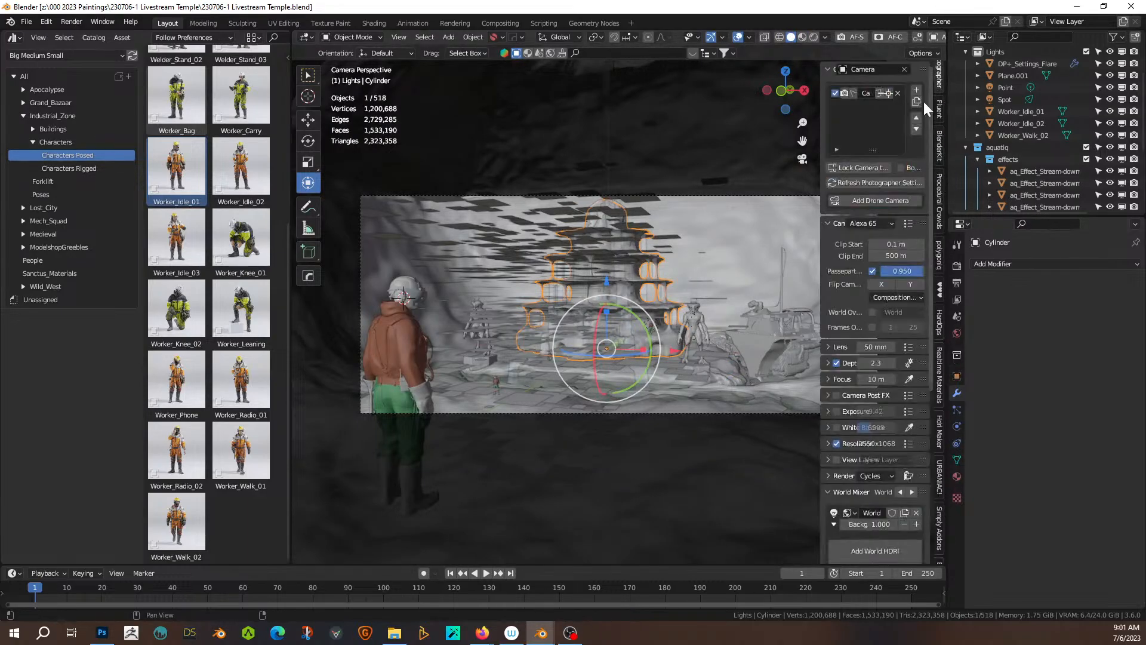
left_click(910, 379)
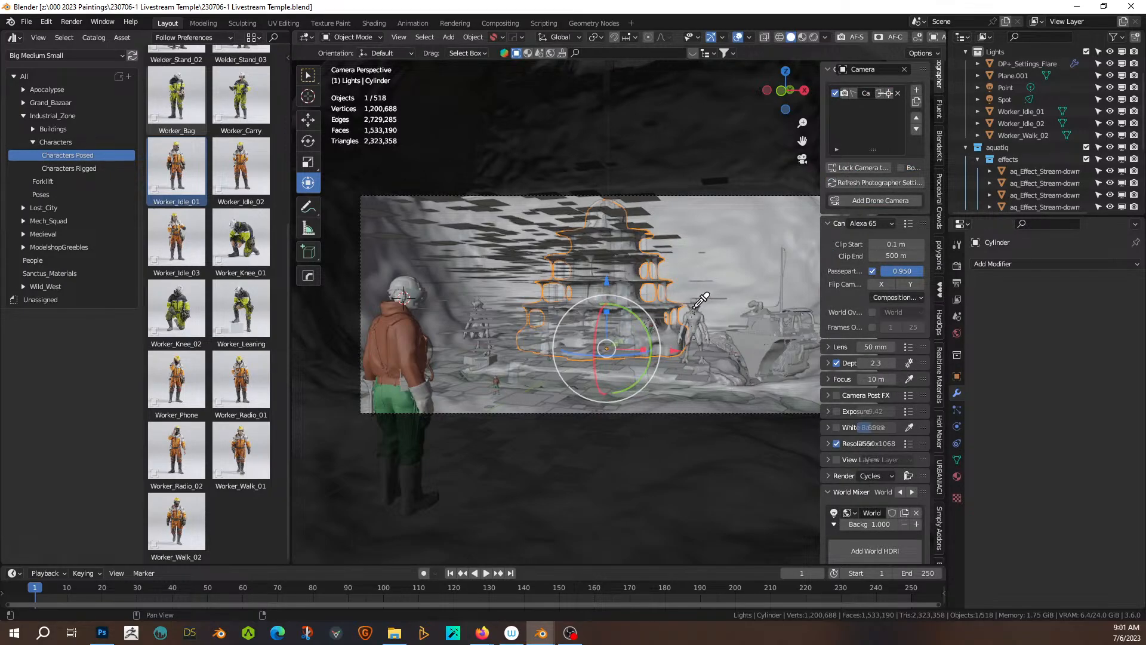
left_click(694, 307)
left_click(875, 363)
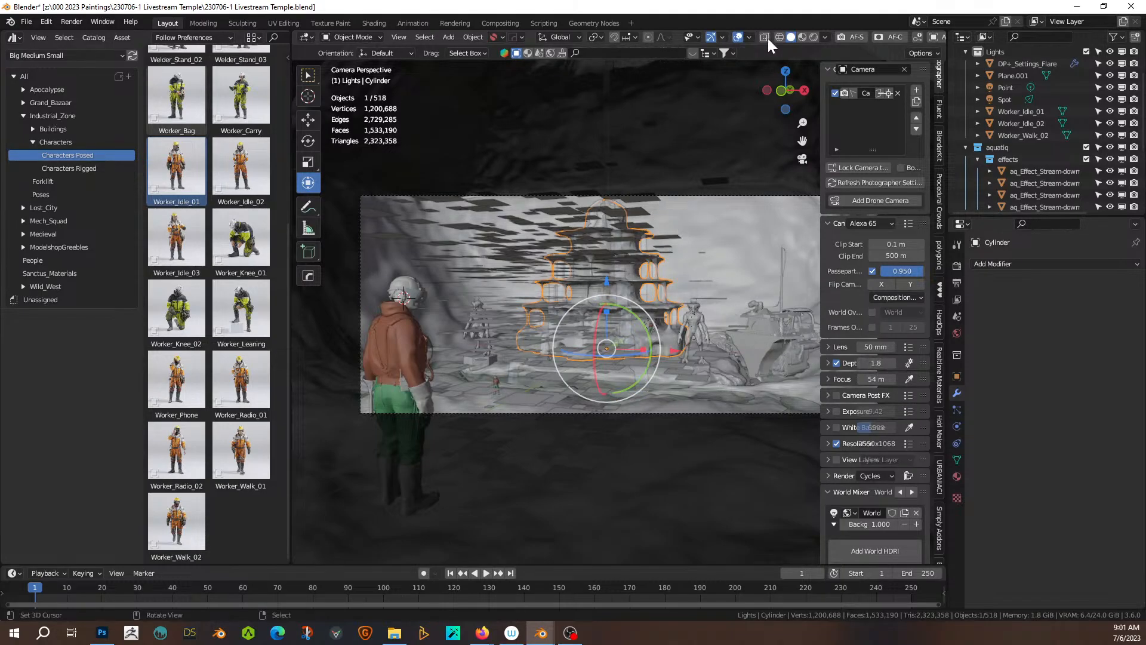
- Switch the viewport to rendered shading to preview the camera shot, and save the file
left_click(816, 36)
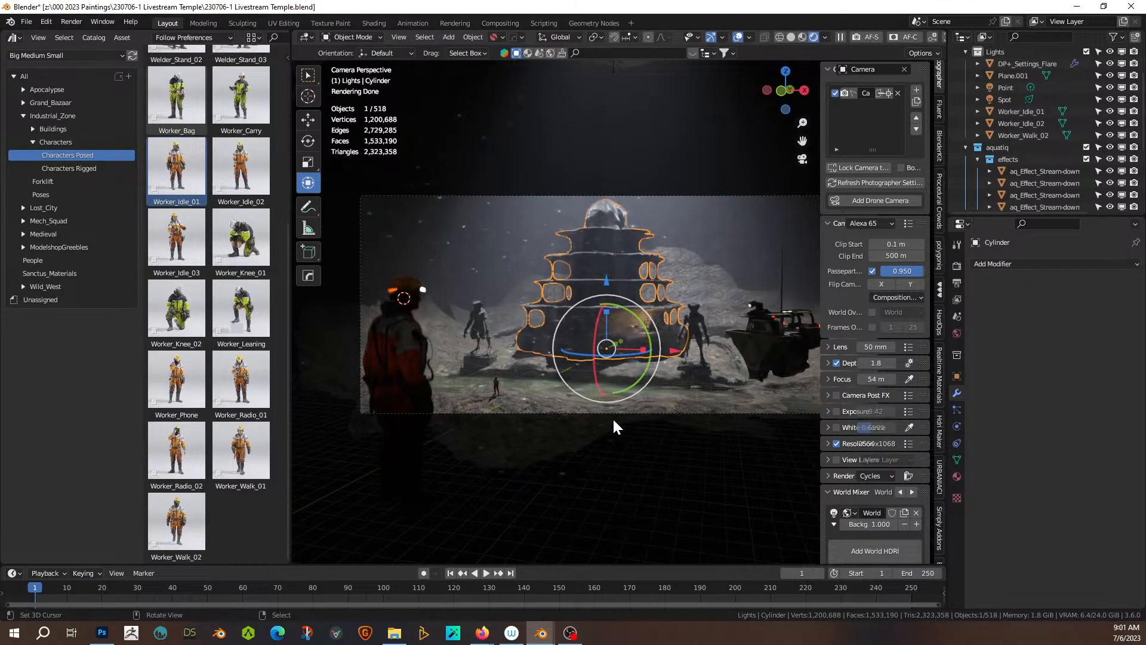
key("ctrl+s")
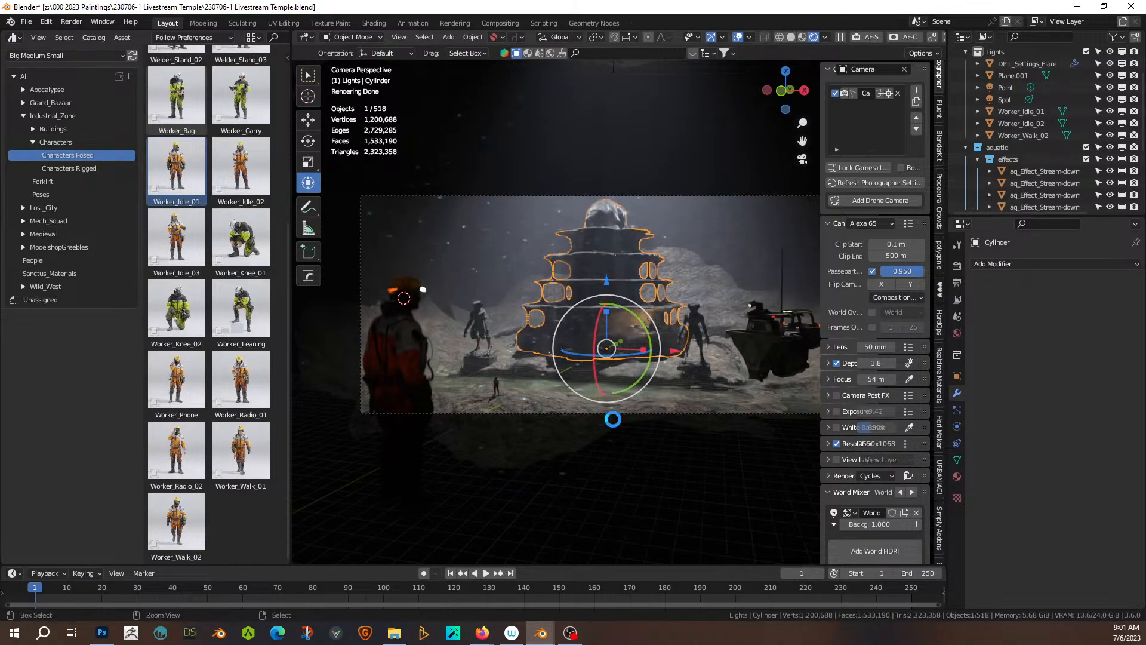